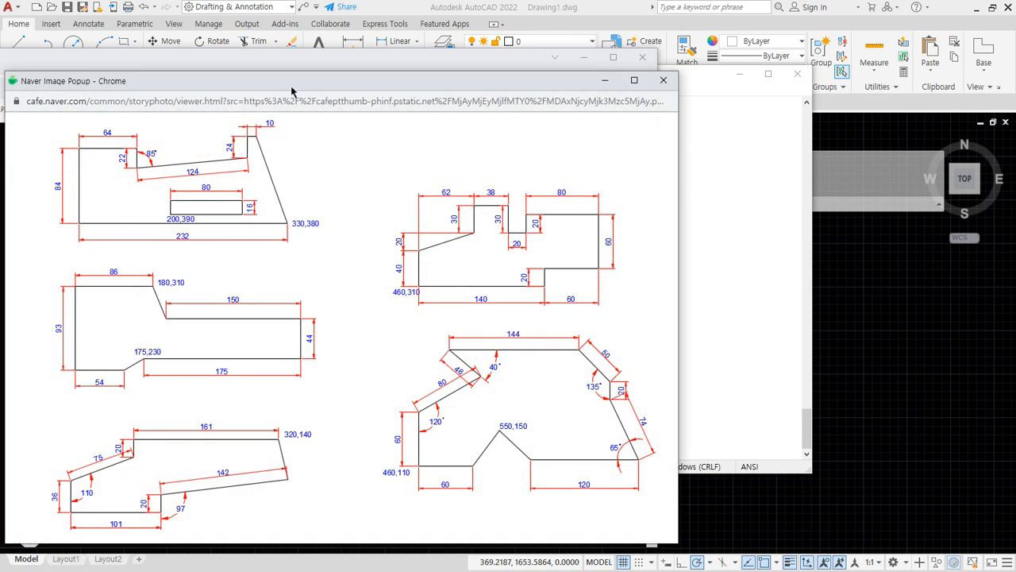
Arrange the reference image and the AutoCAD window side by side and fit the empty drawing to the view
scroll(228, 287, down, 1)
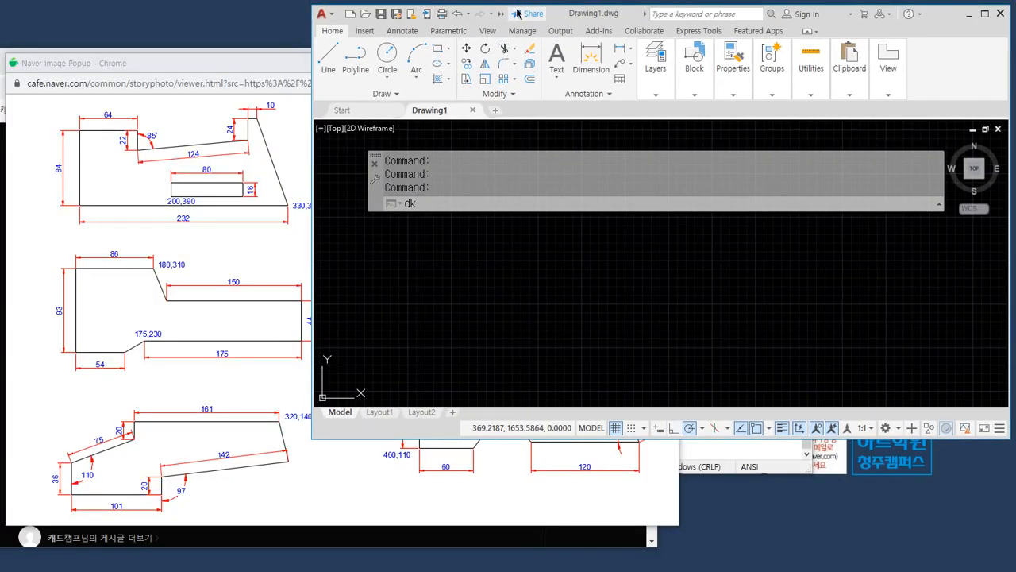
drag(314, 5, 313, 3)
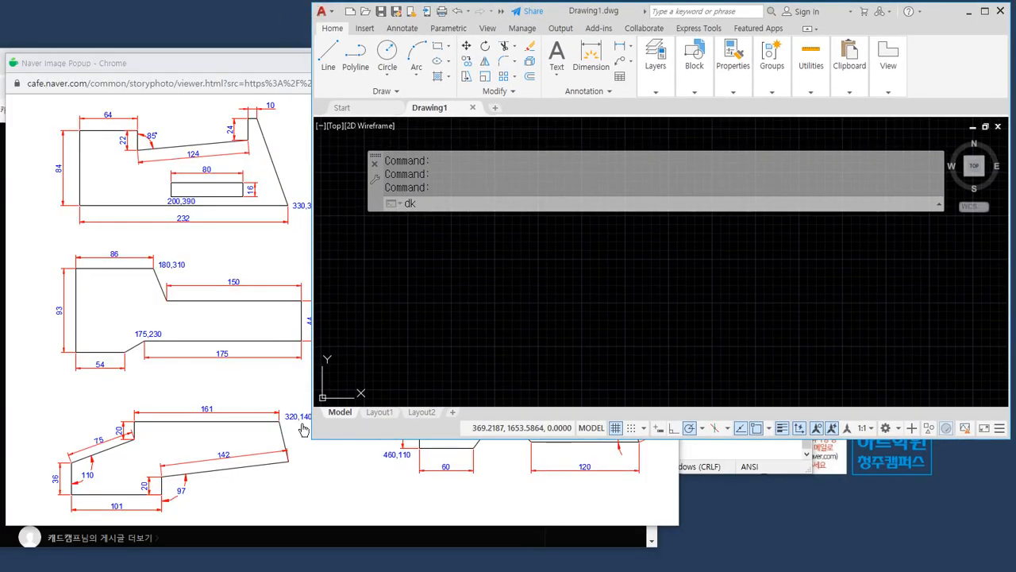
drag(312, 438, 335, 540)
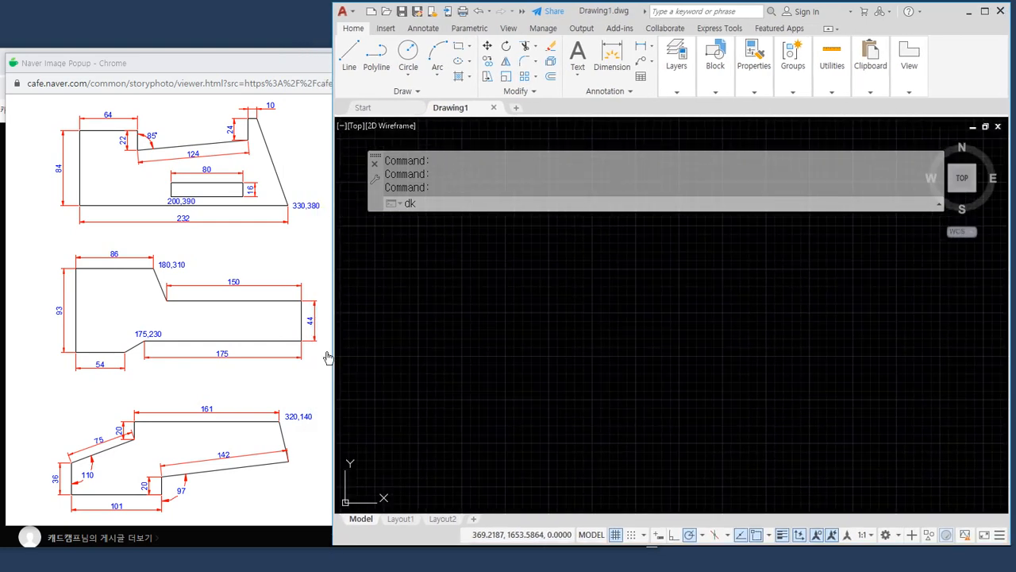
drag(213, 66, 207, 15)
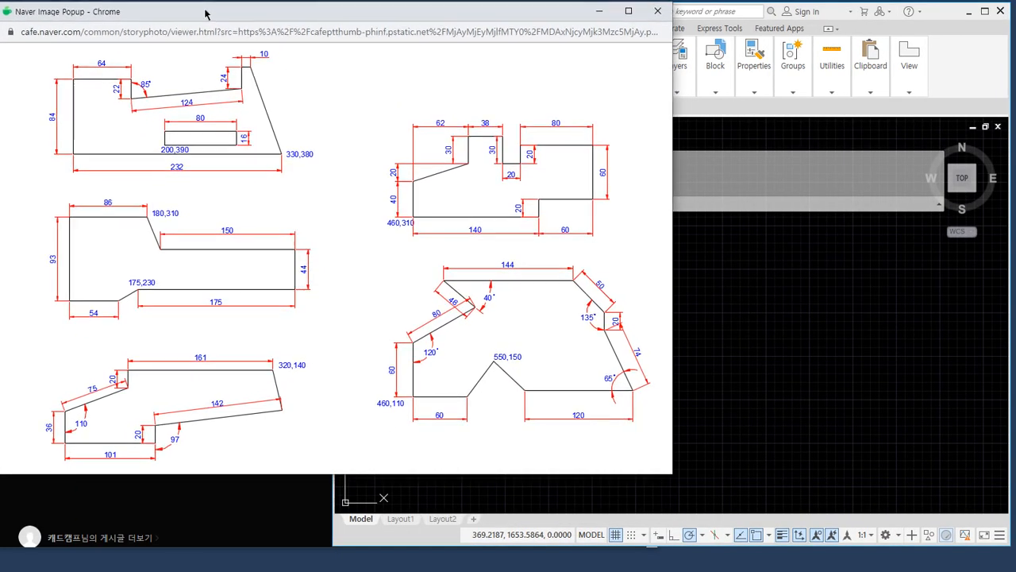
drag(225, 475, 227, 546)
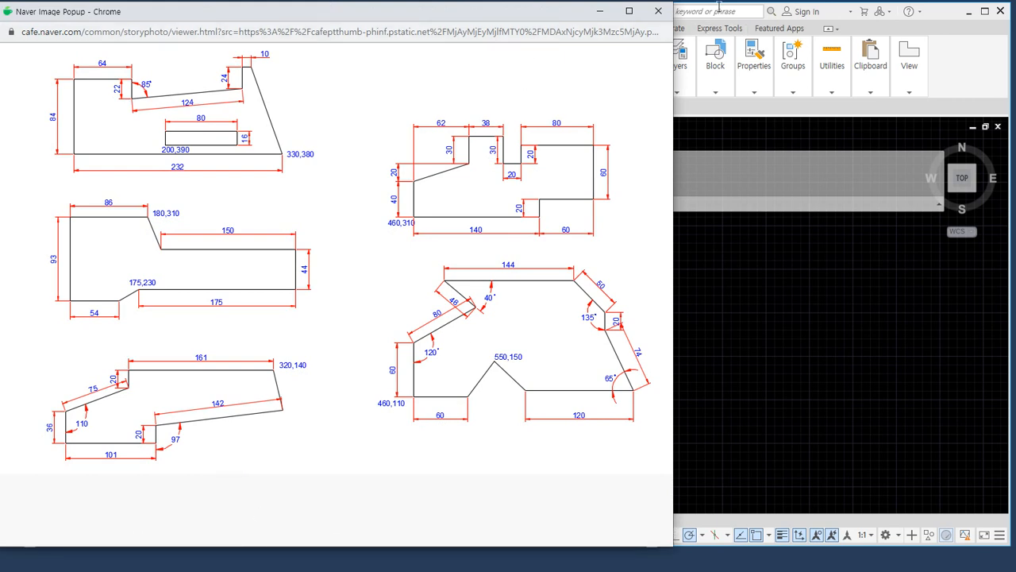
click(758, 131)
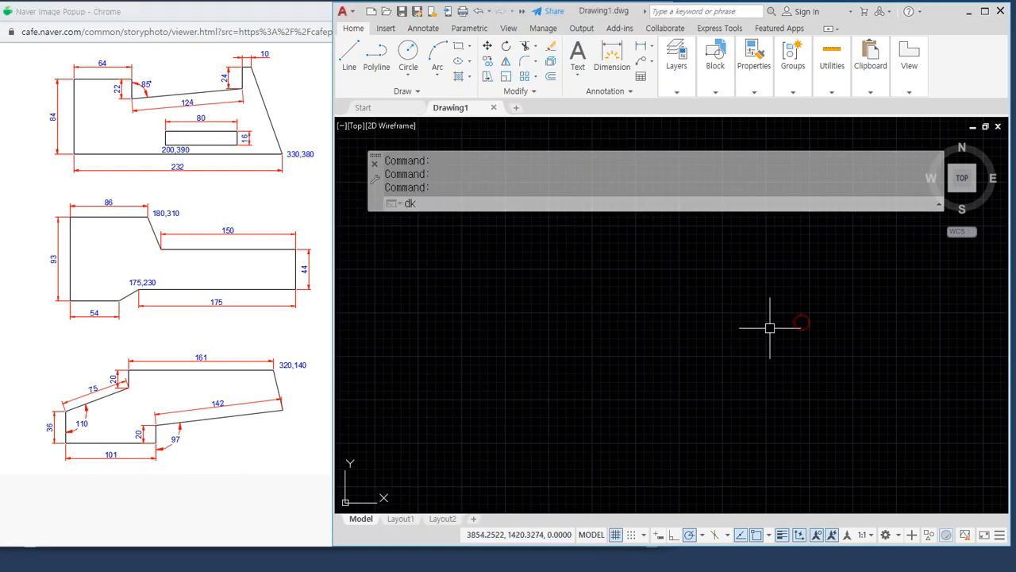
middle_click(558, 350)
middle_click(558, 350)
key(Escape)
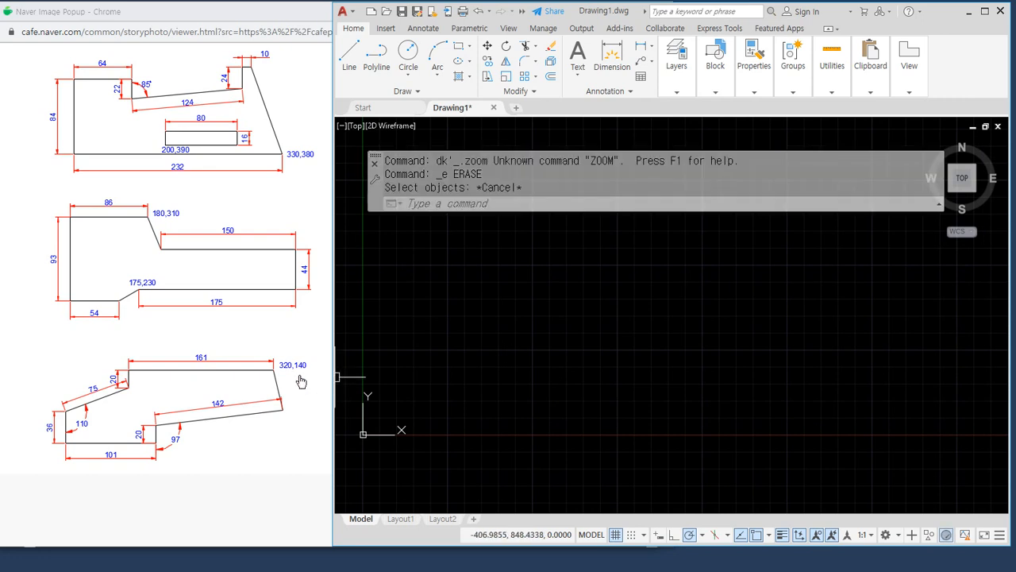
Examine the 320,140 start coordinate and the 110° and 97° slanted edges of the lower-left shape in the reference image
key(ctrl+2)
mouse_move(306, 378)
mouse_down()
mouse_move(270, 374)
mouse_move(307, 355)
mouse_move(310, 378)
mouse_up()
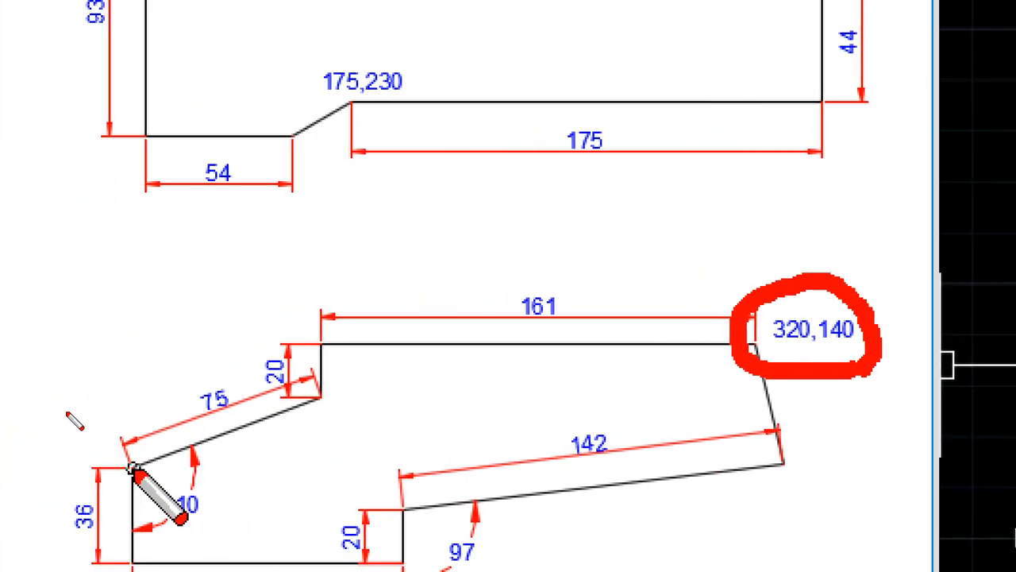
drag(28, 478, 419, 468)
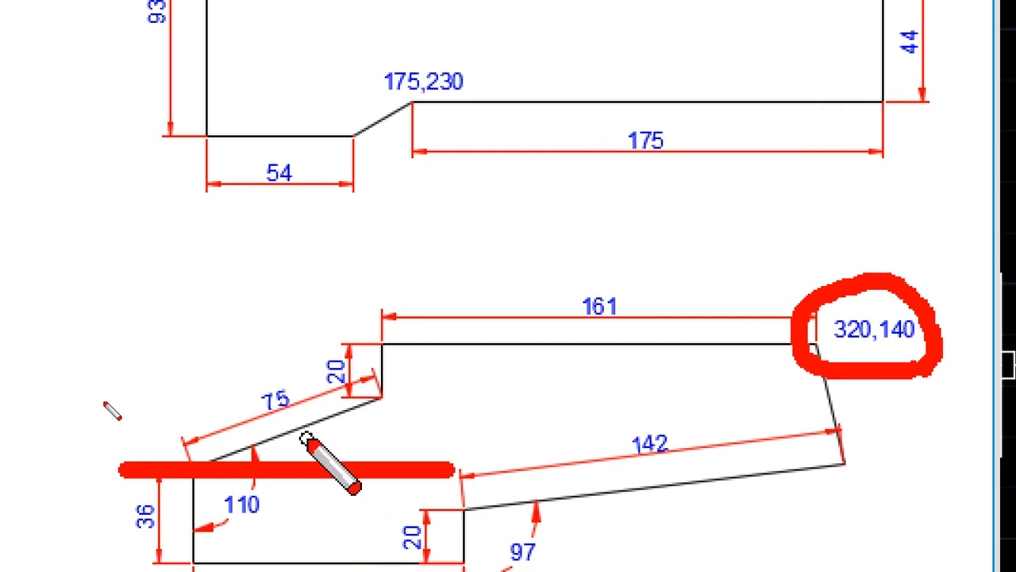
drag(306, 429, 315, 468)
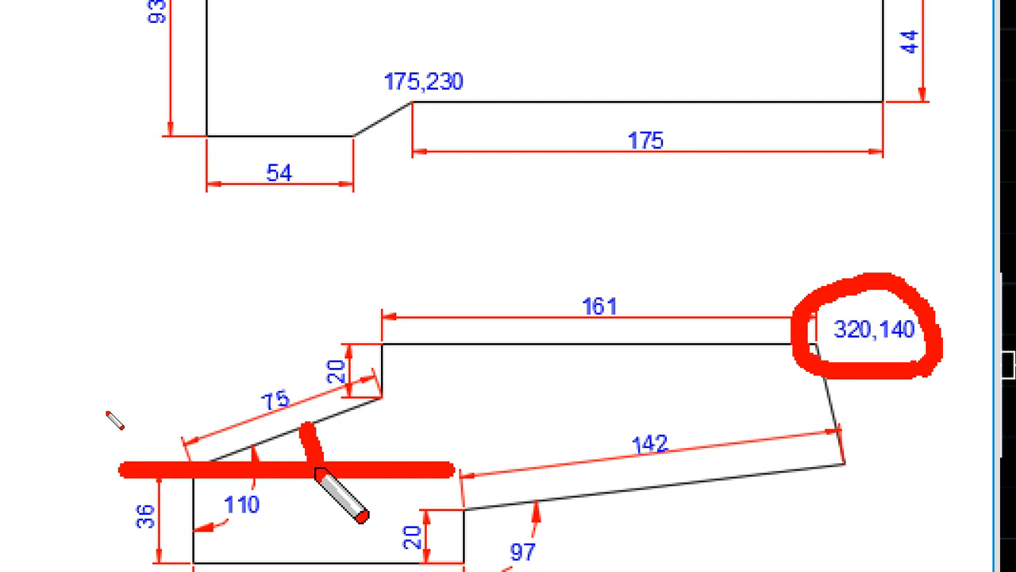
mouse_move(390, 397)
mouse_down()
mouse_move(124, 394)
mouse_move(559, 393)
mouse_up()
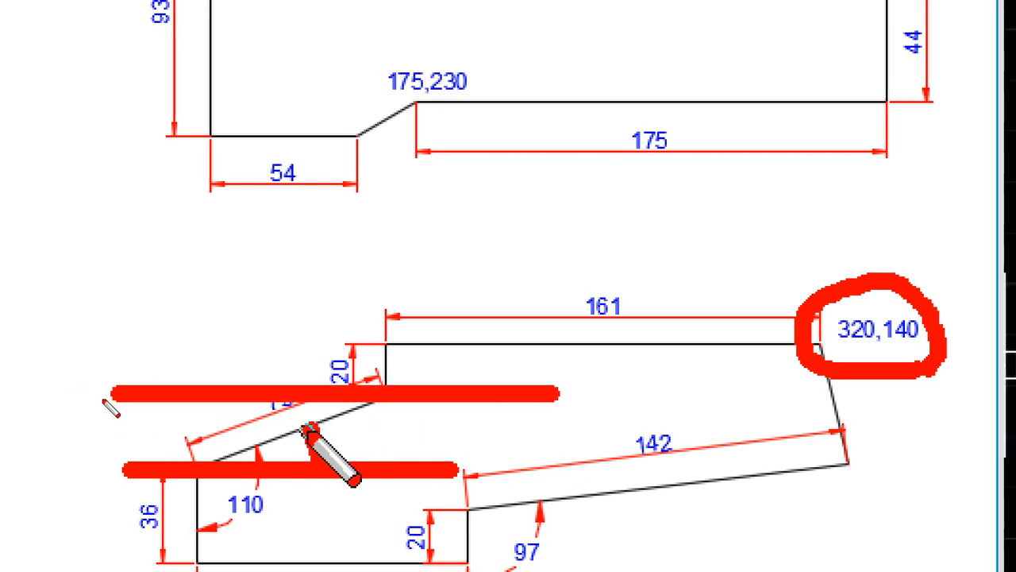
drag(316, 441, 279, 398)
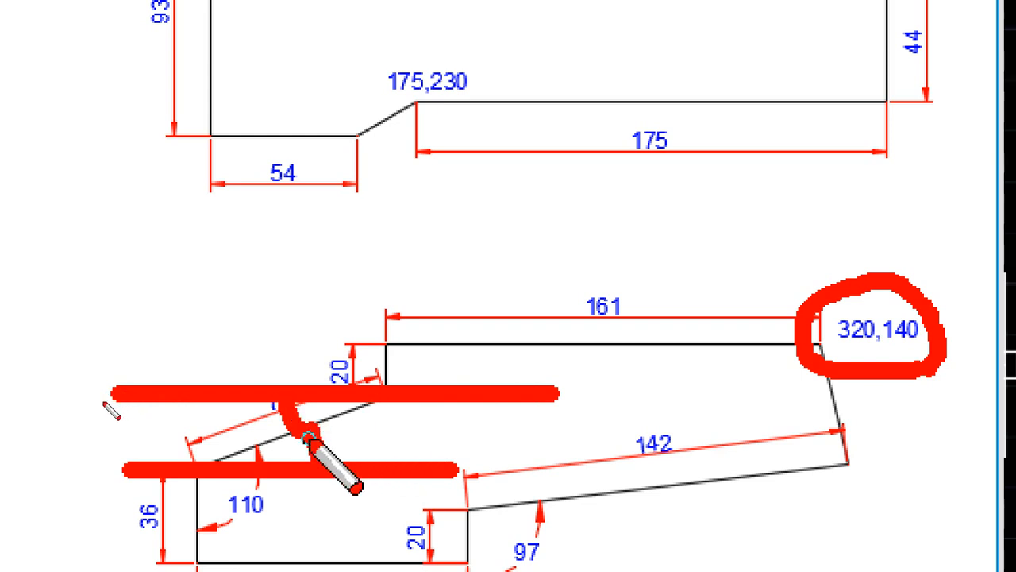
drag(306, 436, 322, 464)
scroll(493, 476, down, 3)
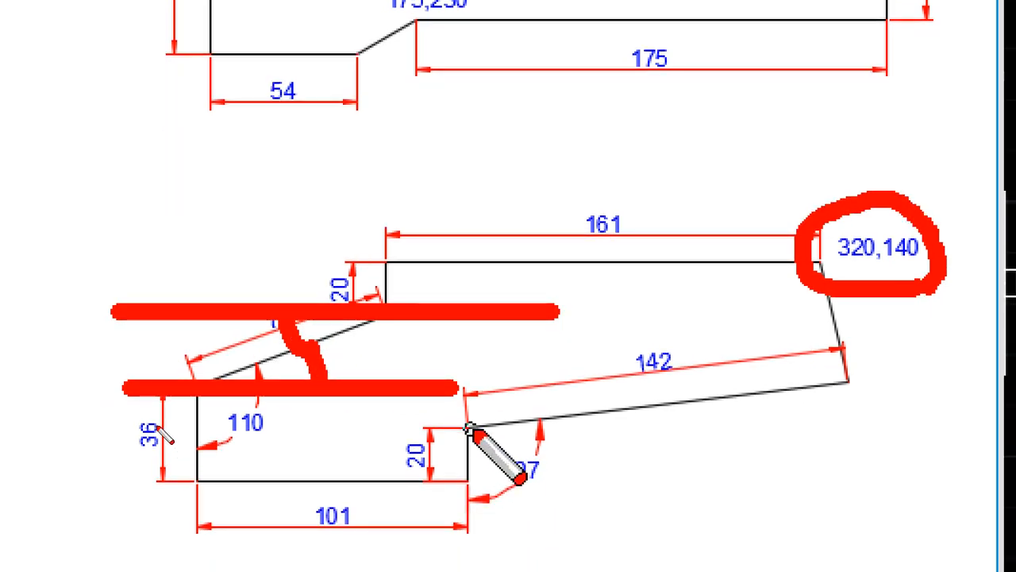
mouse_move(474, 430)
mouse_down()
mouse_move(421, 428)
mouse_move(838, 430)
mouse_up()
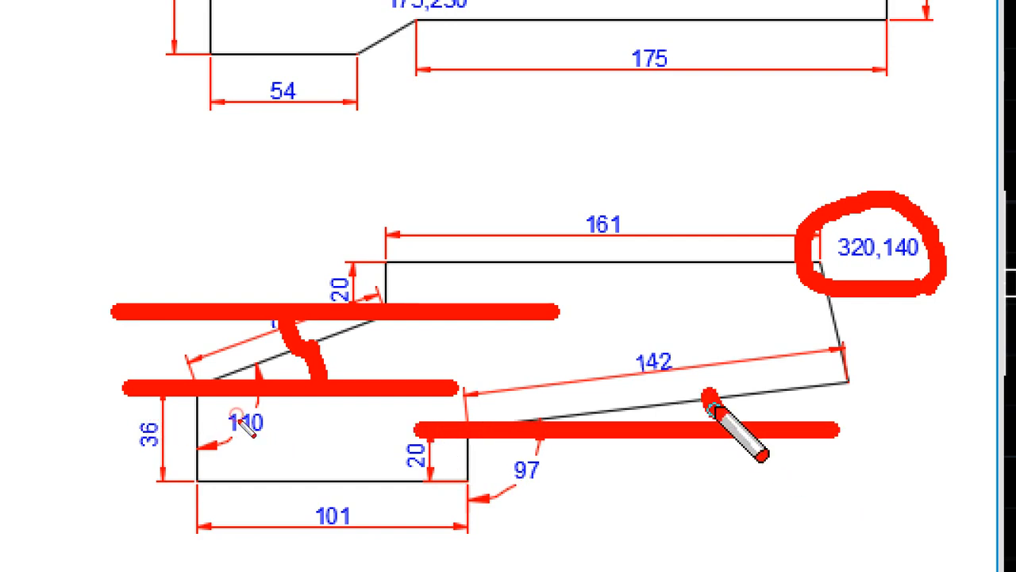
drag(706, 394, 713, 419)
scroll(526, 486, down, 1)
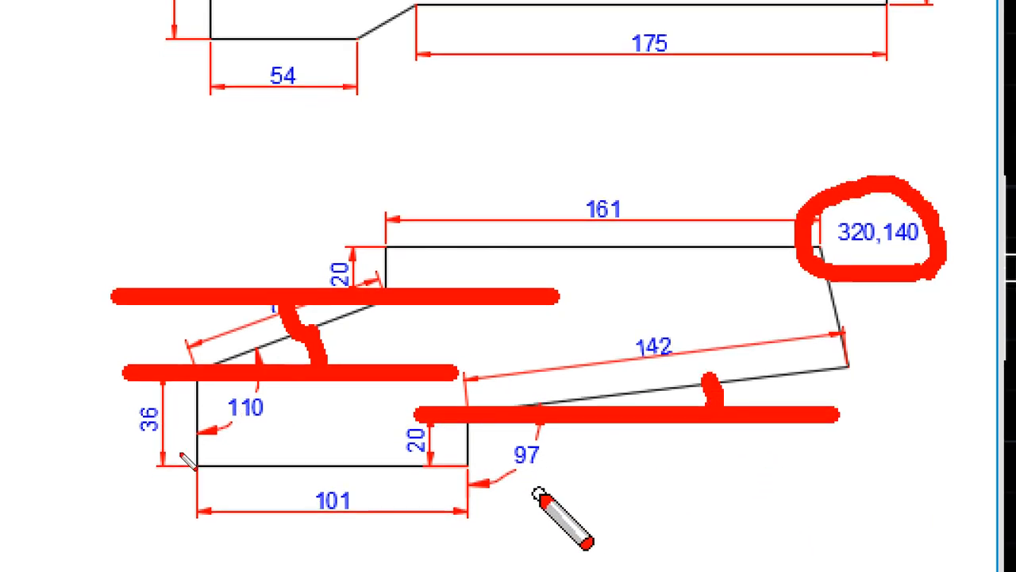
key(Escape)
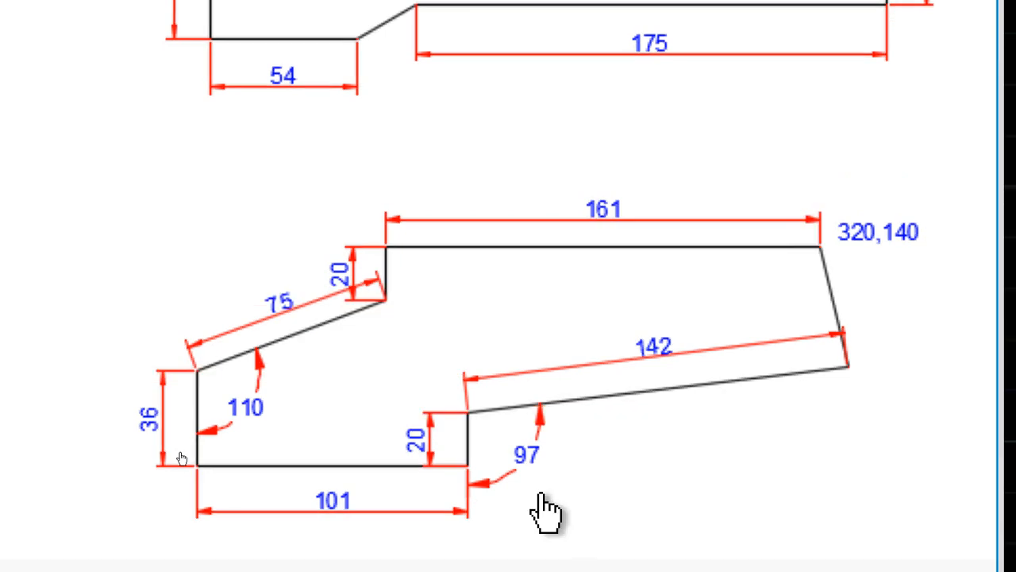
key(Escape)
click(537, 352)
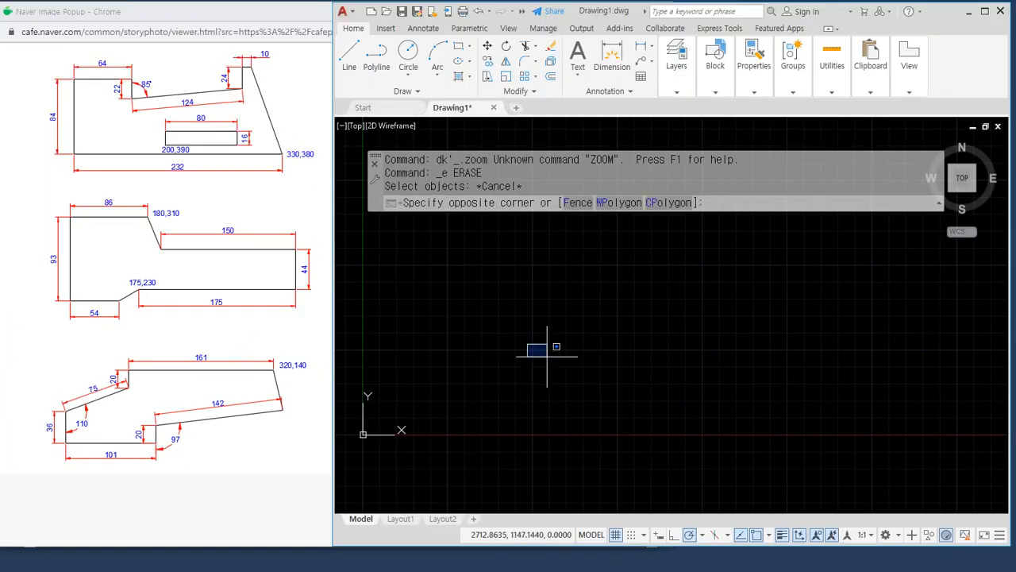
text(p)
key(Return)
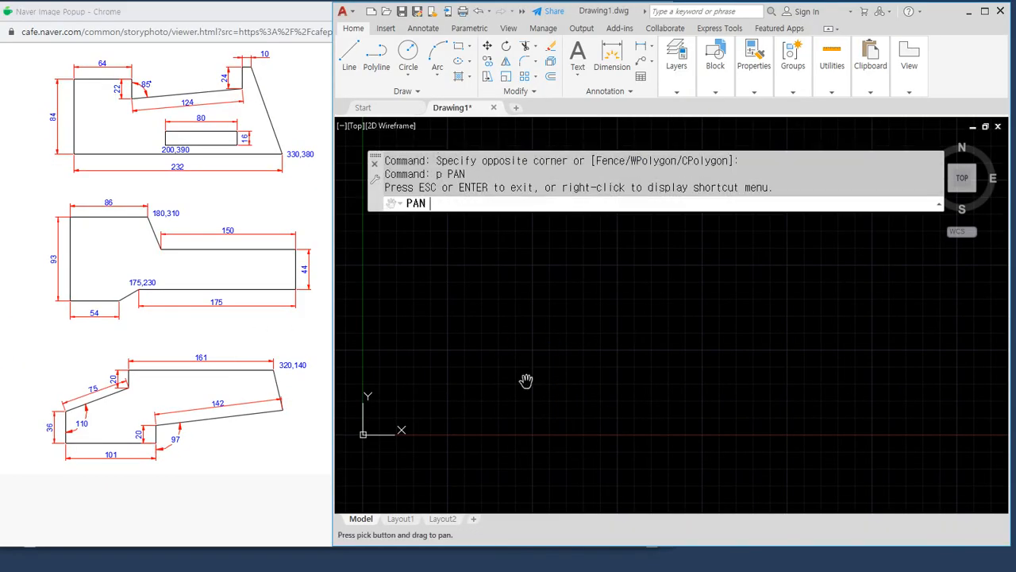
key(Escape)
key(Escape)
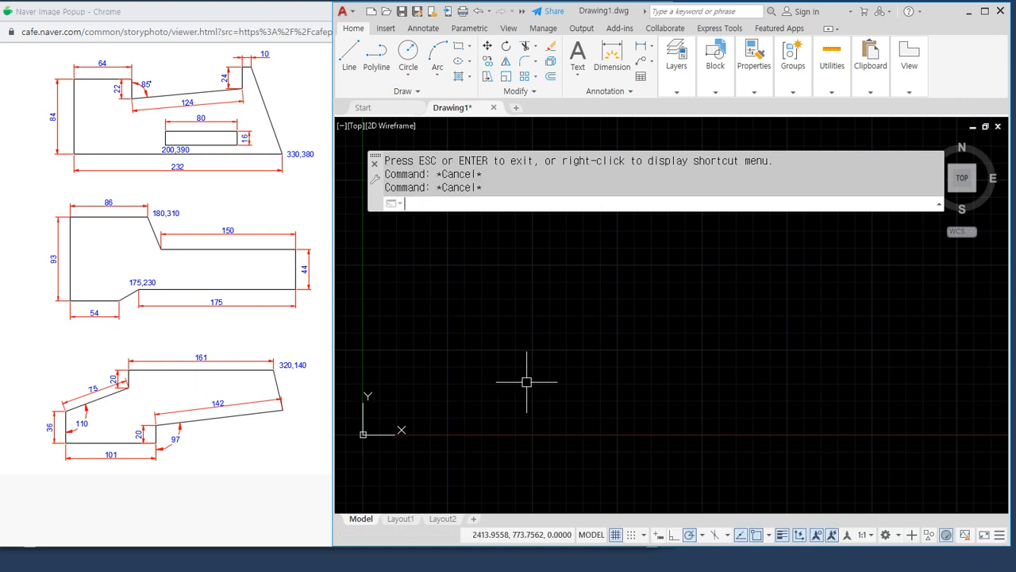
Start a line at 320,140 and draw the upper edge 161 units long at 180°
text(l)
key(Return)
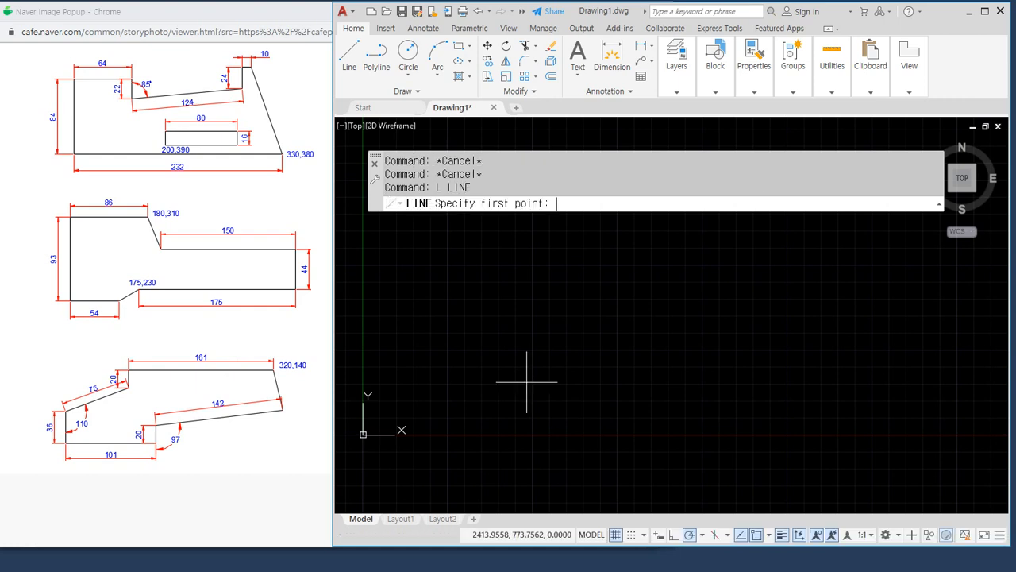
text(320,140)
key(Return)
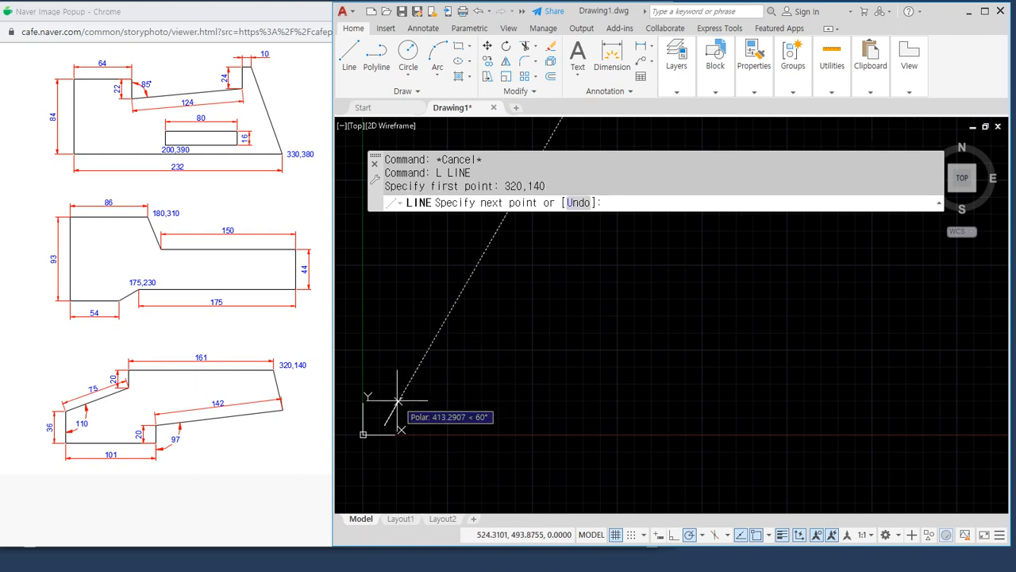
scroll(352, 434, up, 4)
scroll(378, 436, up, 8)
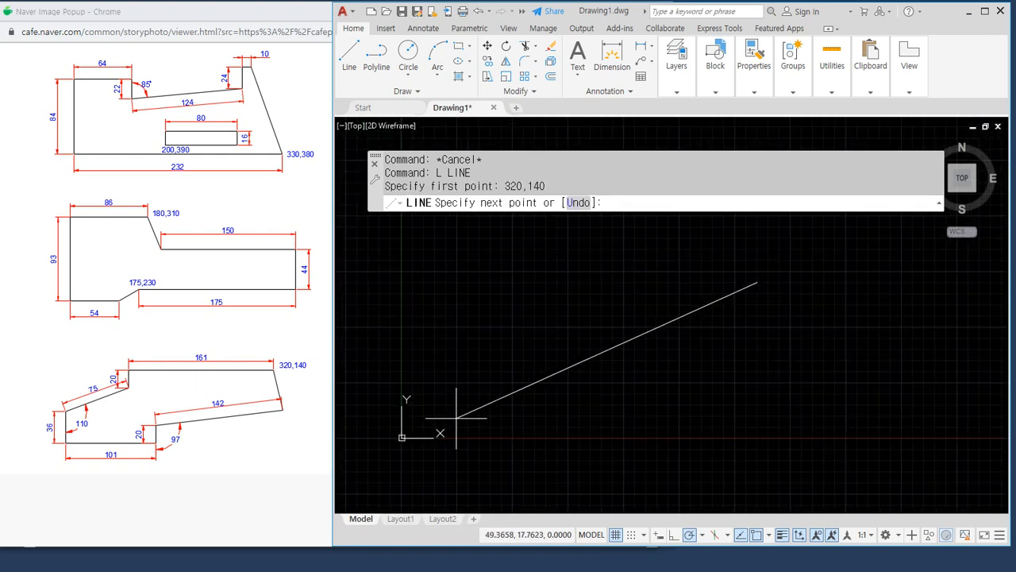
text(@161<180)
key(Return)
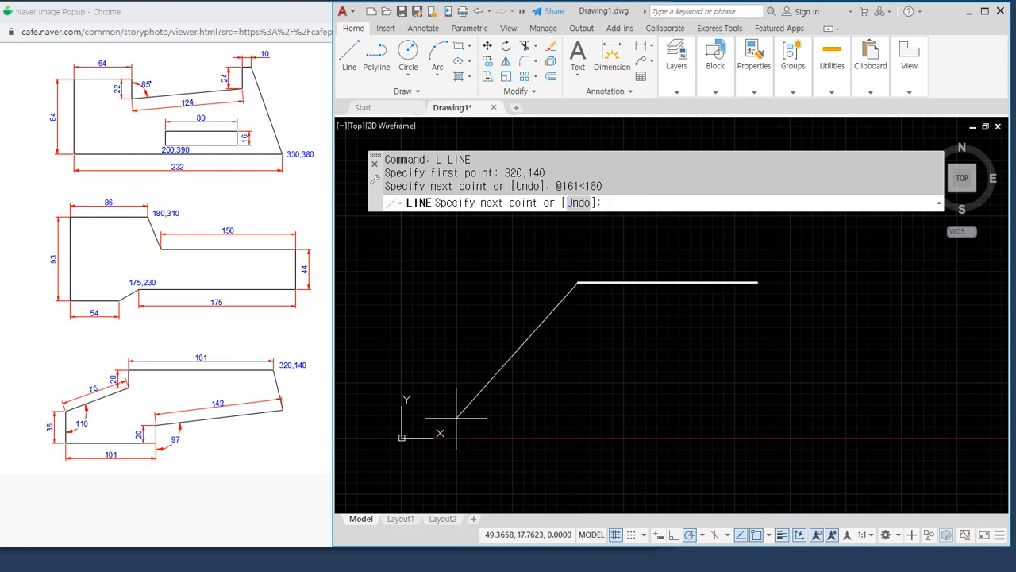
Continue the outline with a 20-unit segment at -90° and a 75-unit slanted segment at 200°
text(@20<-90)
key(Return)
text(@)
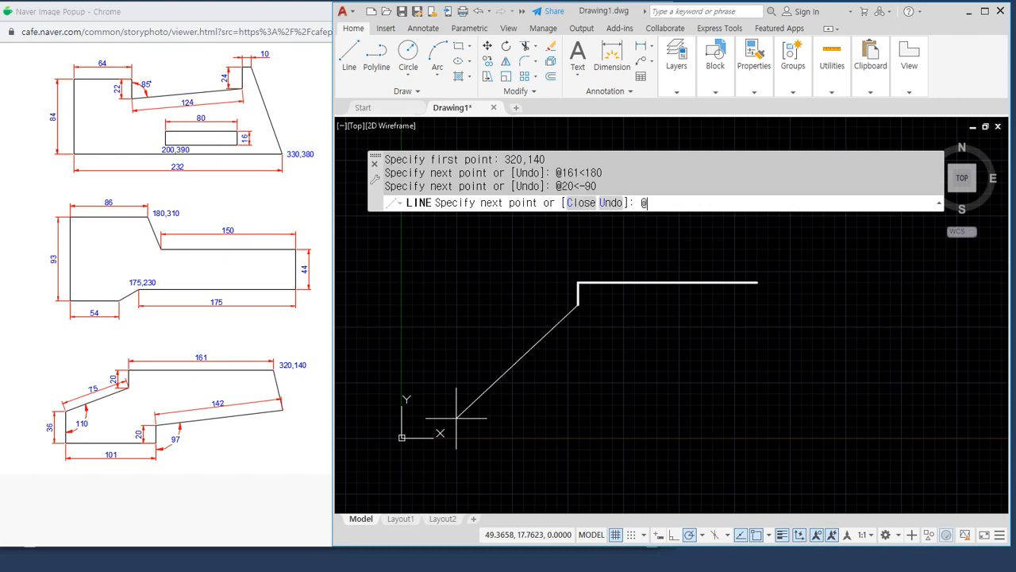
text(75<200)
key(Return)
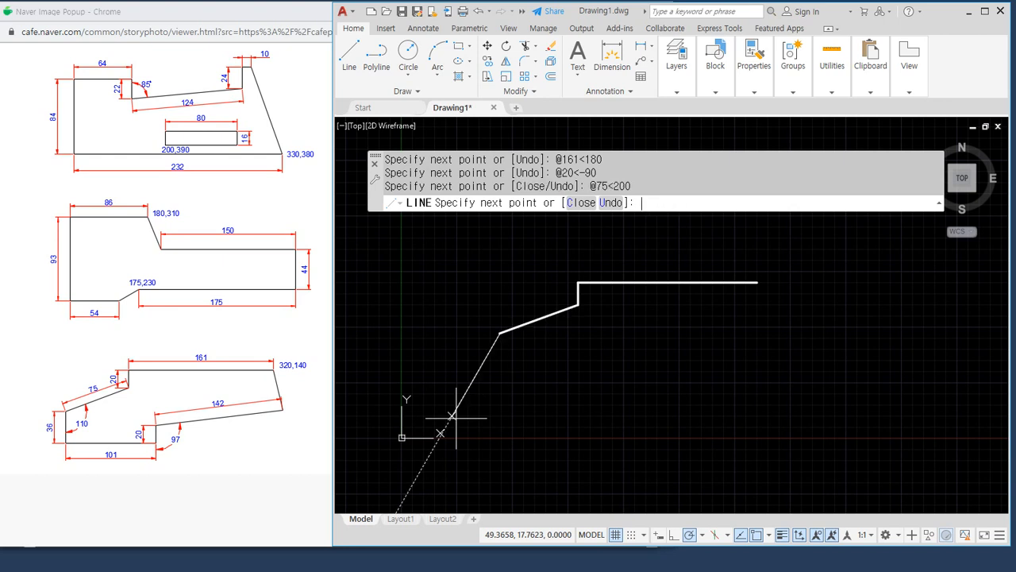
Continue the outline with a 36-unit segment at -90° and a 101-unit bottom edge at 0°
text(@)
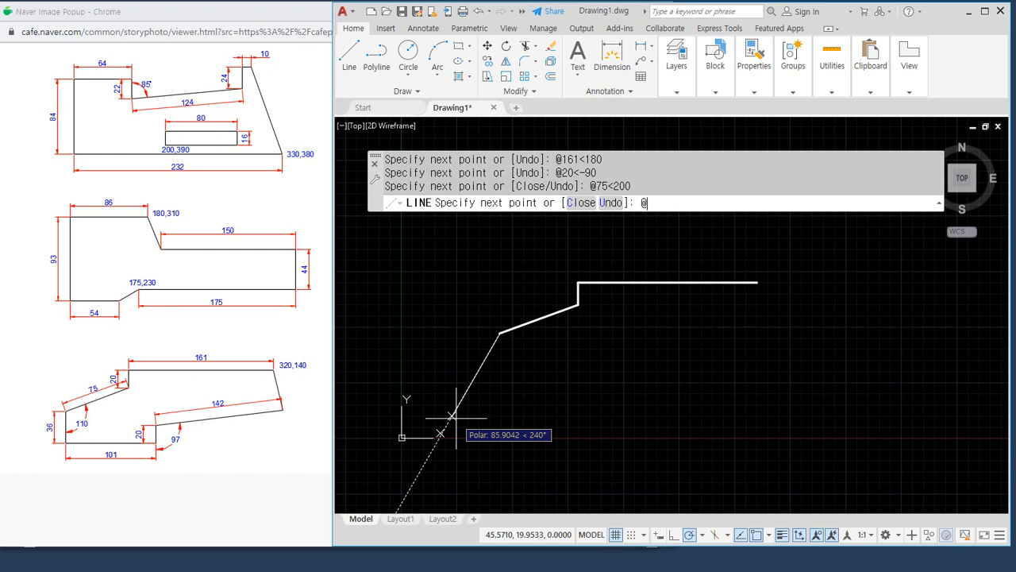
text(36<-90)
key(Return)
text(@@1)
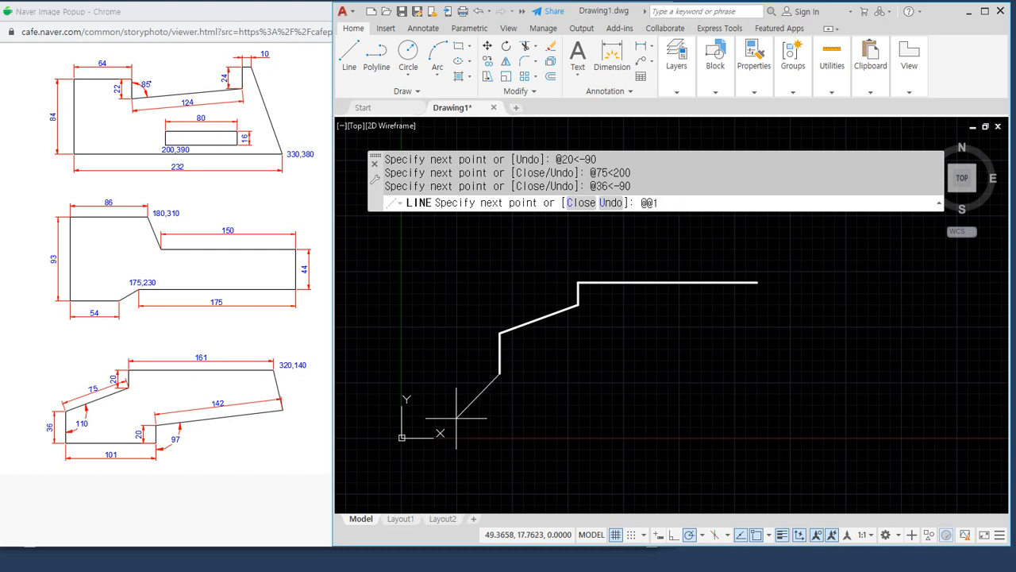
text(01<0)
key(Return)
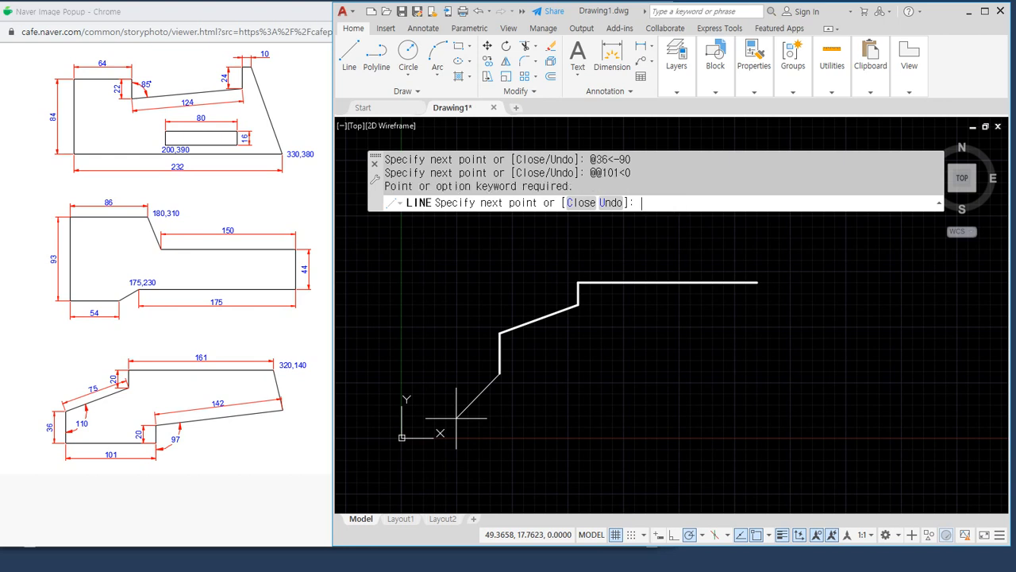
text(@101<0)
key(Return)
Continue the outline with a 20-unit segment at 90° and a 142-unit slanted segment at 7°
text(@)
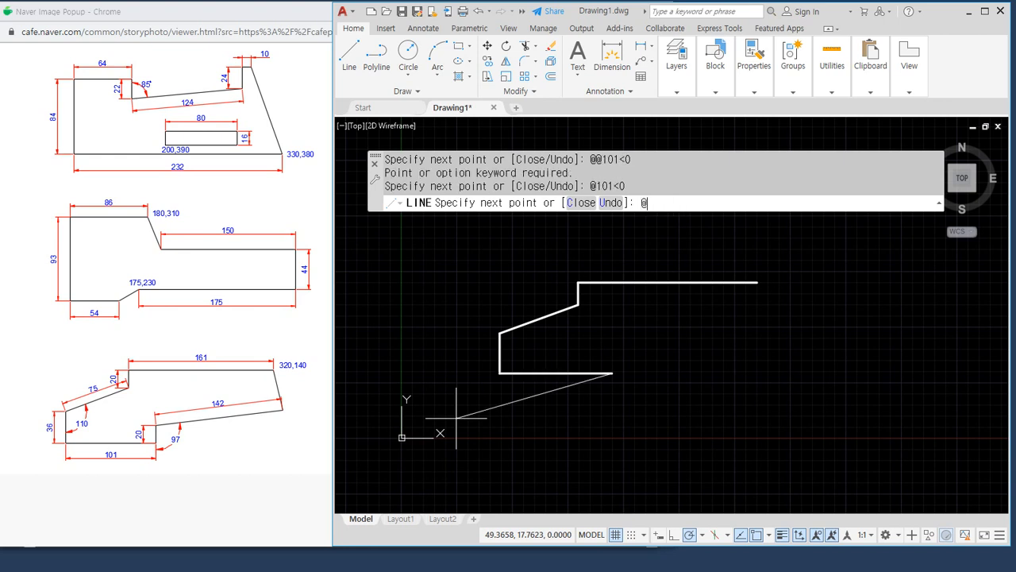
text(20<90)
key(Return)
text(@14)
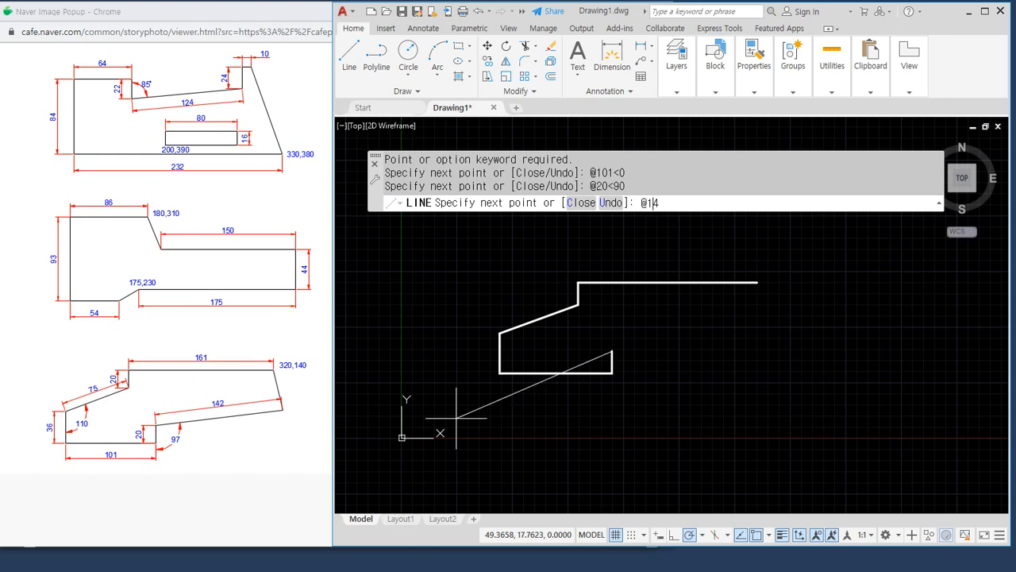
text(2<7)
key(Return)
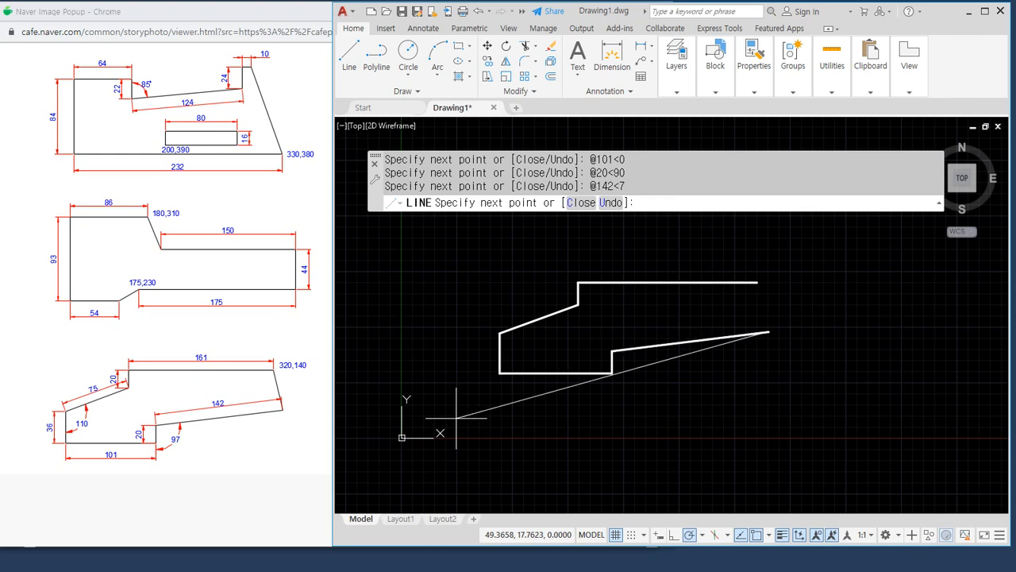
Close the outline with a final segment back to 320,140 and end the line
text(320,140)
key(Return)
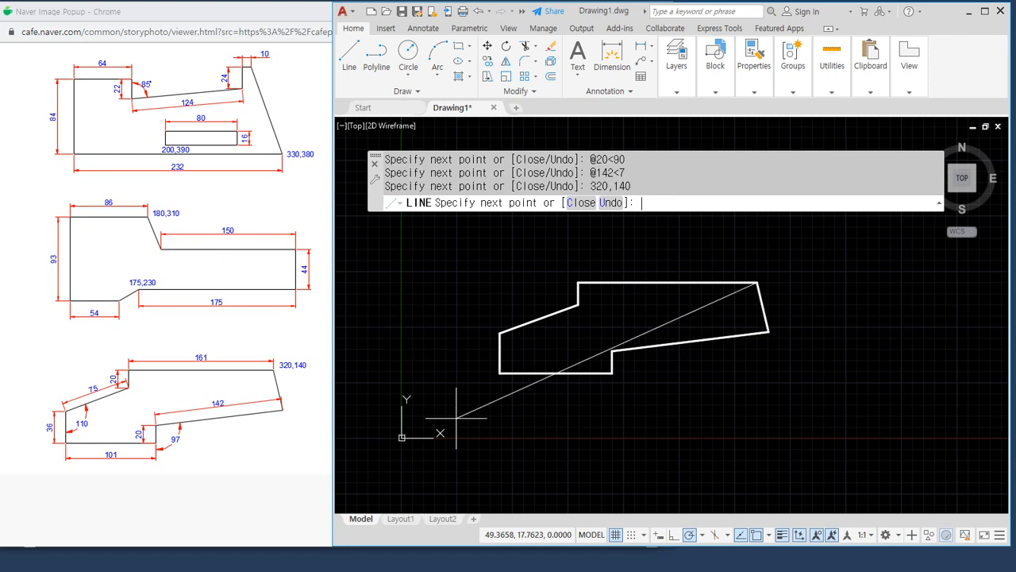
key(Return)
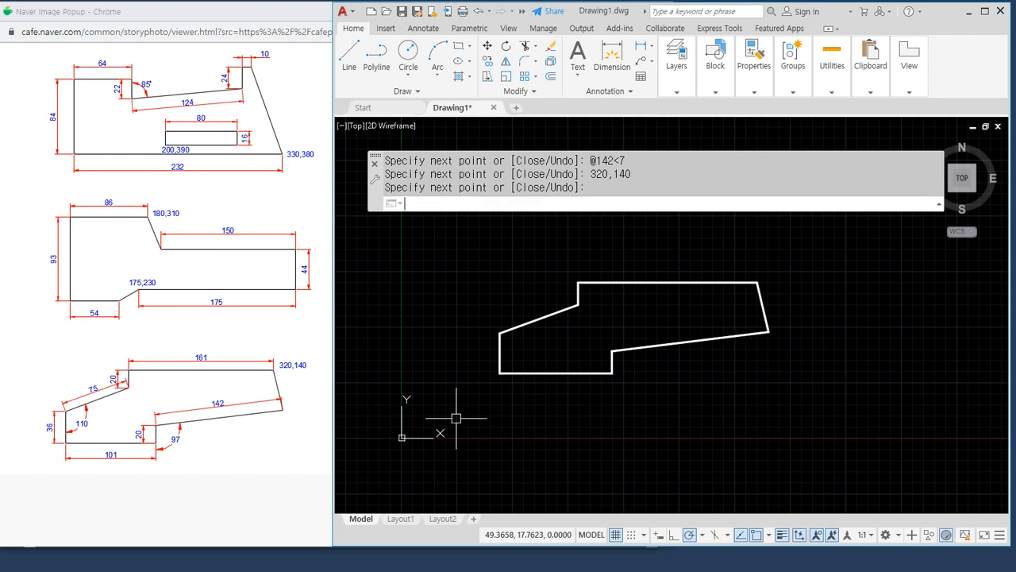
mouse_move(110, 338)
mouse_down()
mouse_move(72, 213)
mouse_move(271, 228)
mouse_move(159, 335)
mouse_move(97, 334)
mouse_up()
key(Escape)
middle_drag(474, 287, 456, 424)
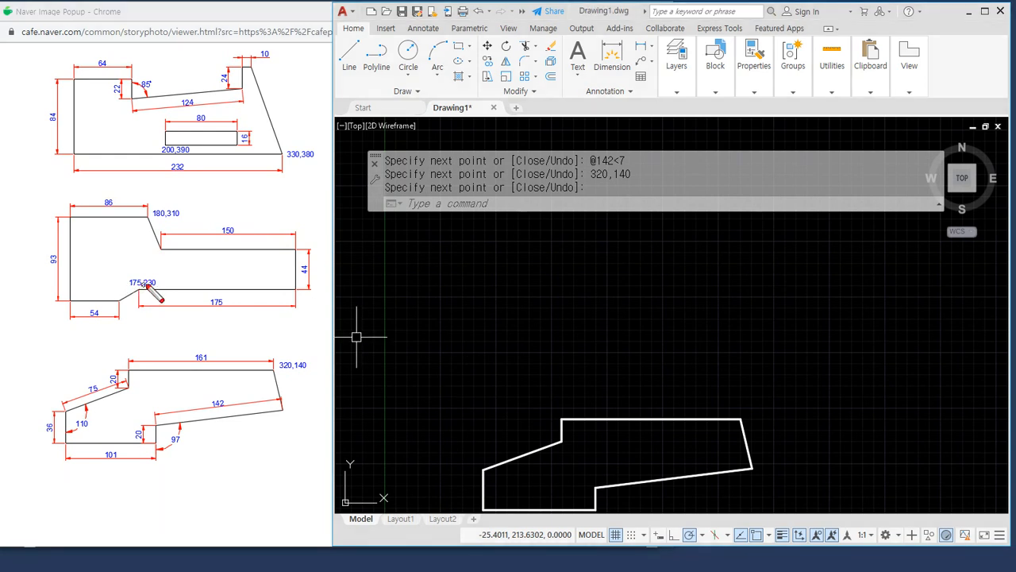
mouse_move(146, 293)
mouse_down()
mouse_move(128, 297)
mouse_move(119, 278)
mouse_move(148, 294)
mouse_up()
key(Escape)
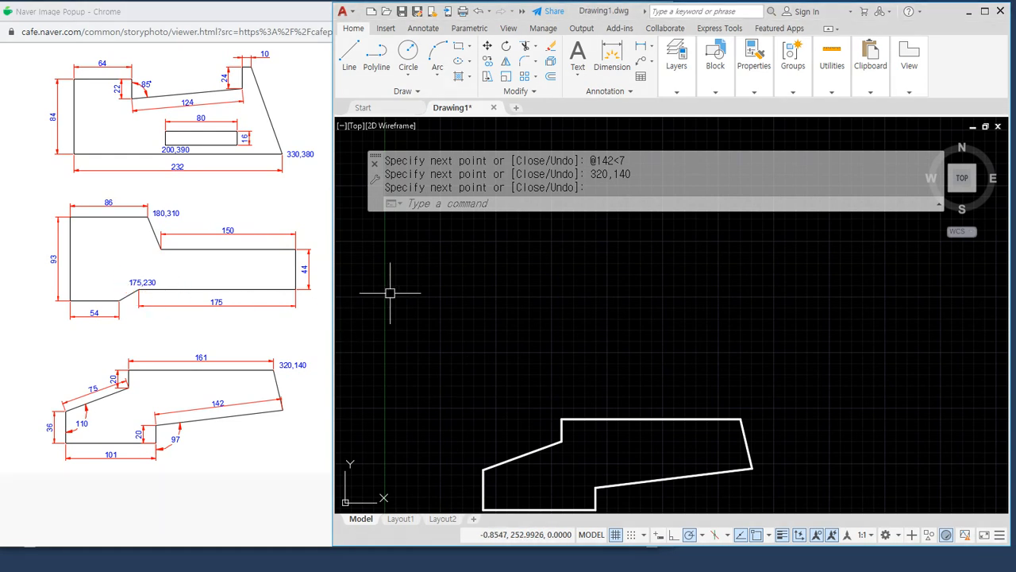
Start a new line outline at 175,230 with a 175-unit segment at 0°
key(Return)
text(l)
key(Return)
text(1)
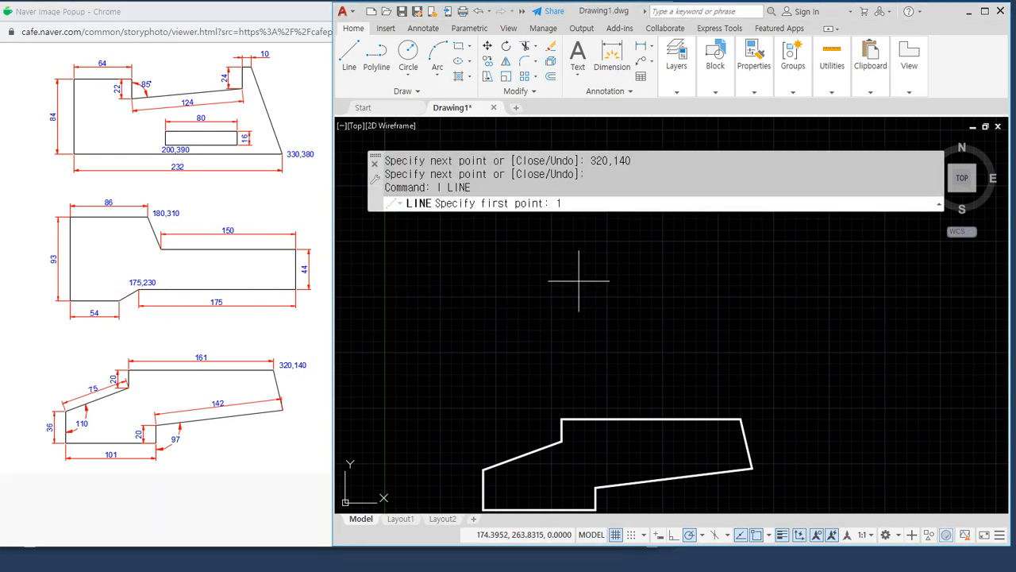
text(75,230)
key(Return)
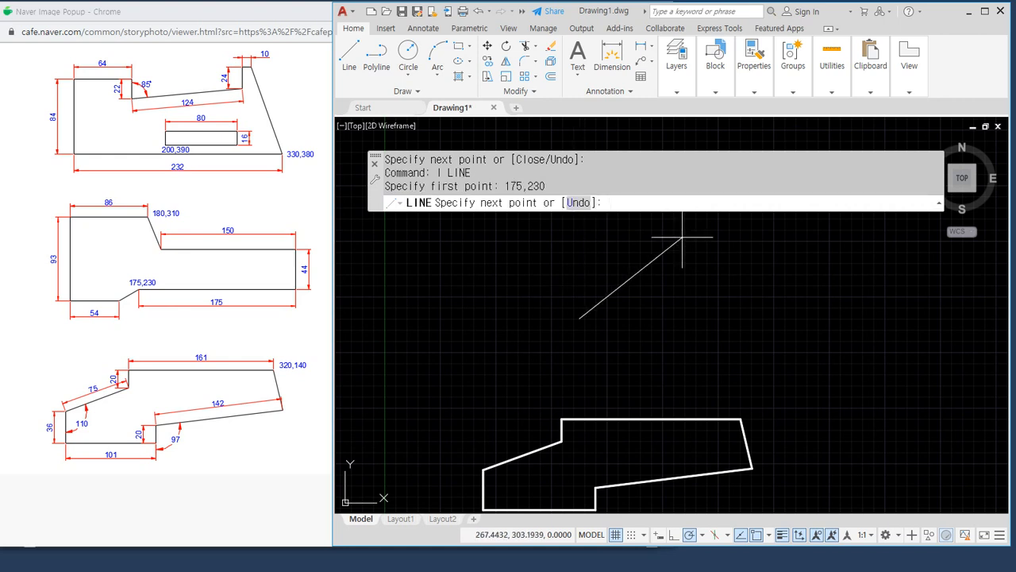
text(@175<0)
key(Return)
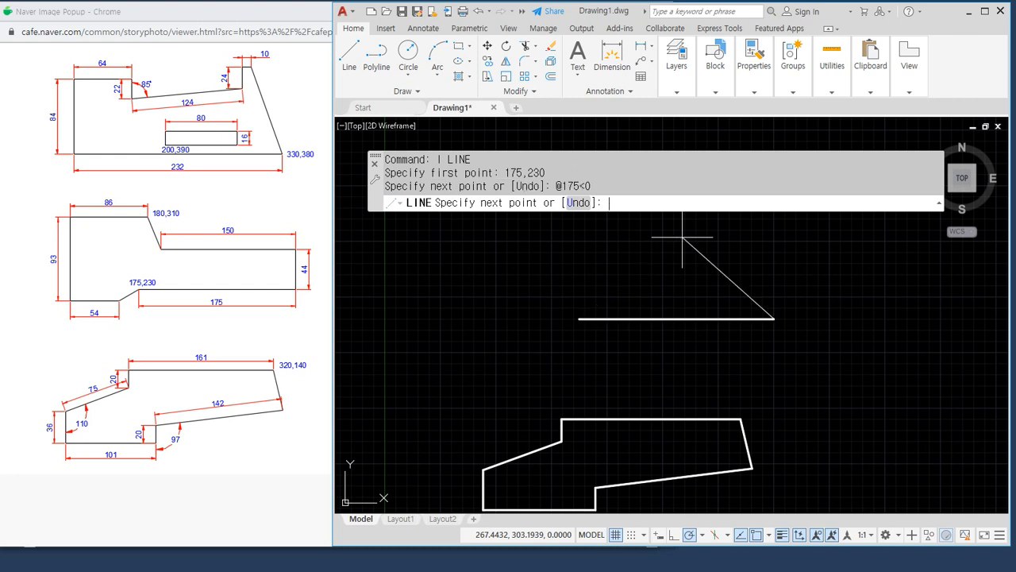
Continue the outline with a 44-unit segment at 90° and a 150-unit segment at 180°
text(@44<90)
key(Return)
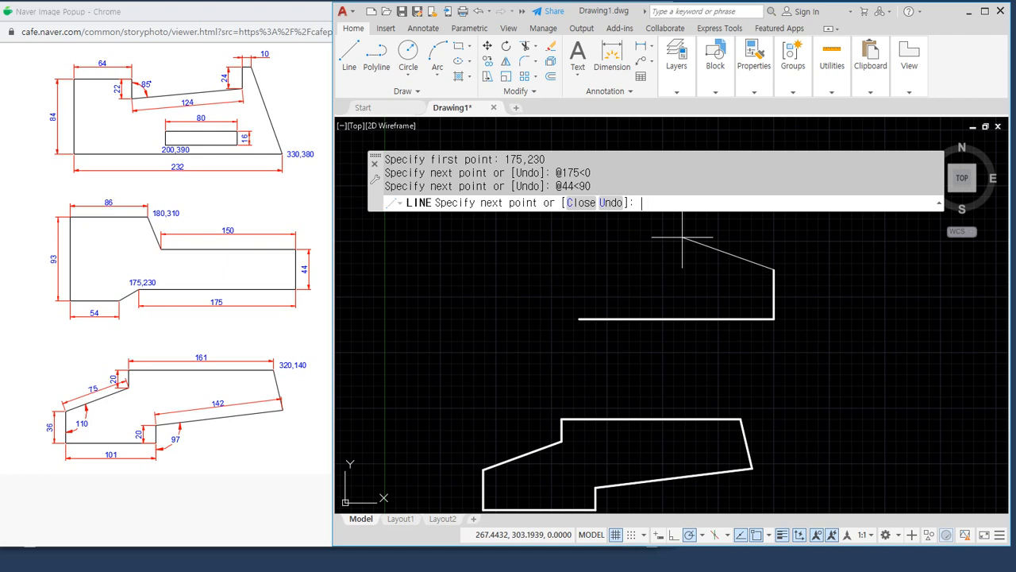
text(@150<180)
key(Return)
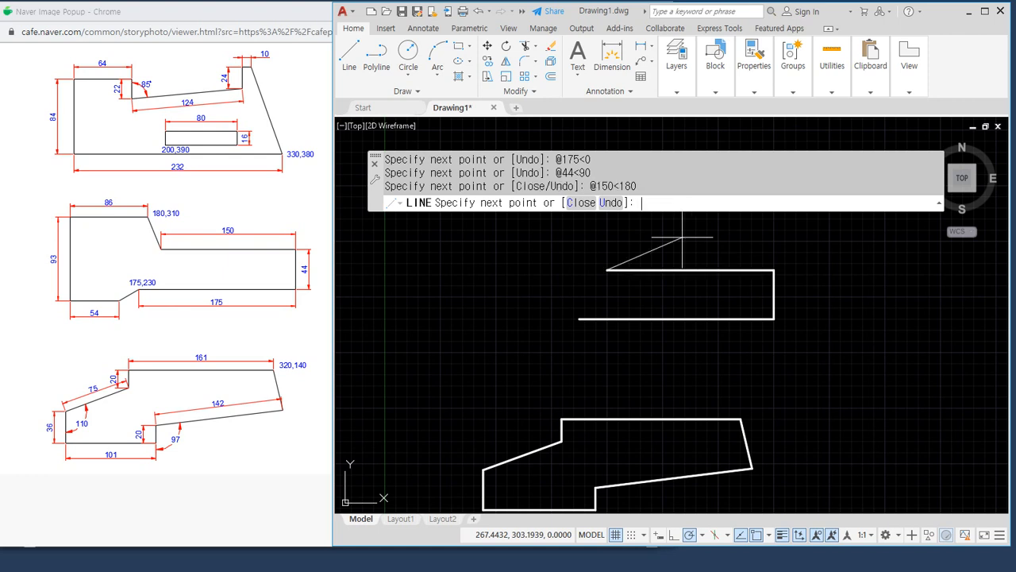
Continue the outline with a slanted segment to 180,310 and an 86-unit segment at 180°
text(180,310)
key(Return)
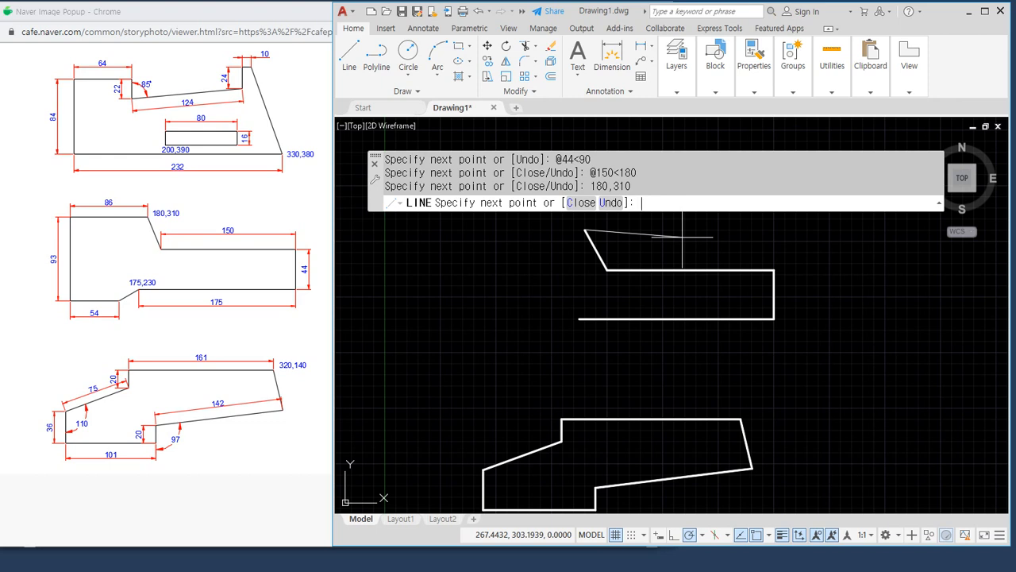
text(@86<180)
key(Return)
Continue the outline with a 93-unit segment at -90° and a 54-unit segment at 0°
text(@93)
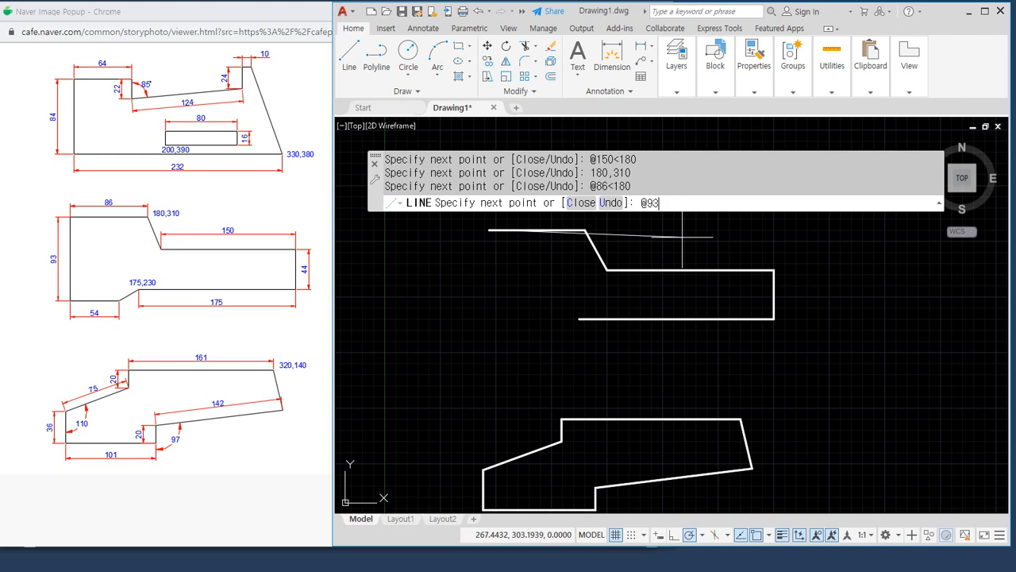
text(<-90)
key(Return)
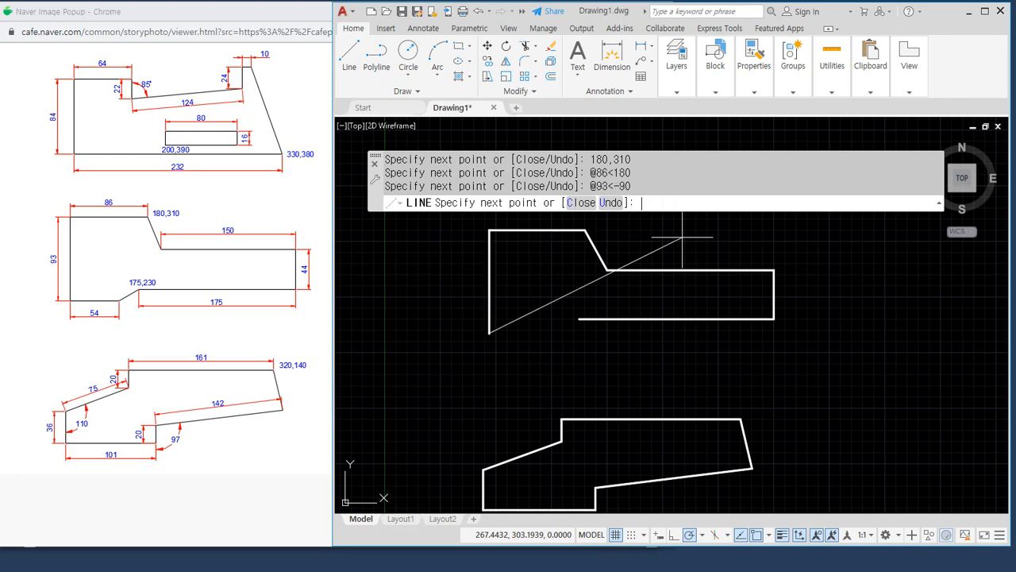
text(@54<0)
key(Return)
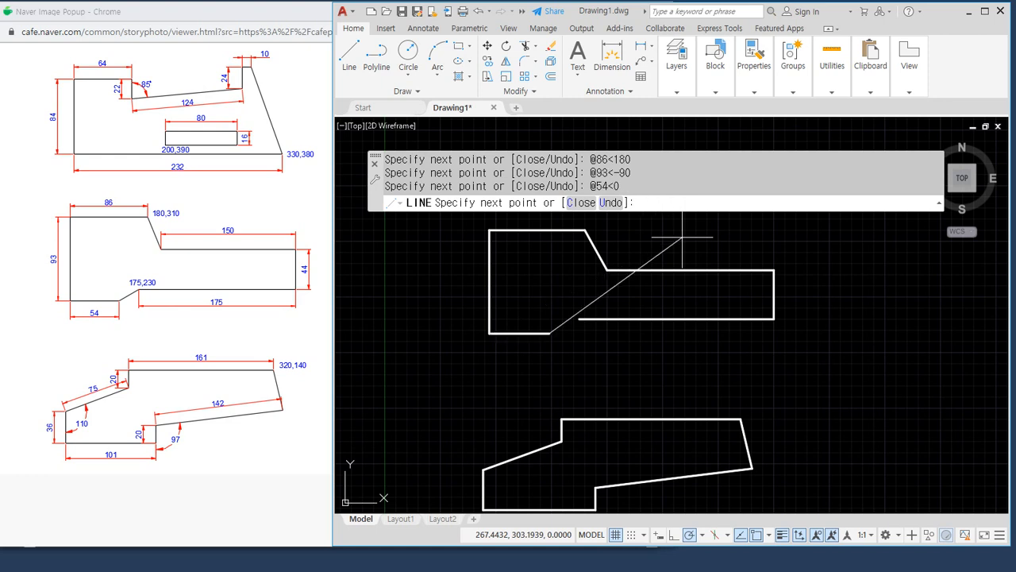
Close the outline with a segment back to 175,230 and end the line
text(175,230)
key(Return)
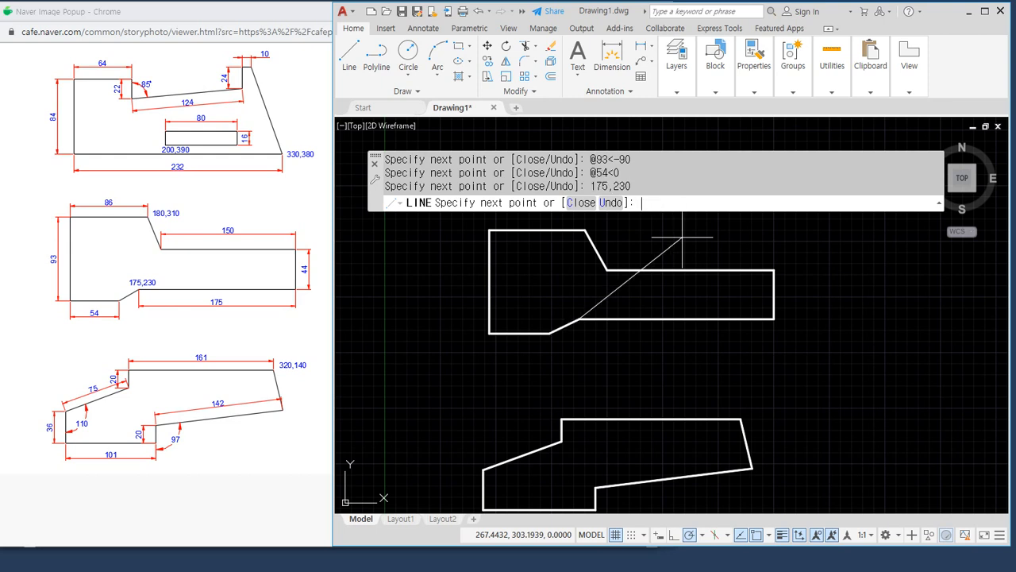
key(Return)
Start the upper shape's outline with a new line at 330,380 and a 232-unit bottom edge at 180°
mouse_move(647, 227)
middle_down()
mouse_move(626, 323)
mouse_move(585, 410)
middle_up()
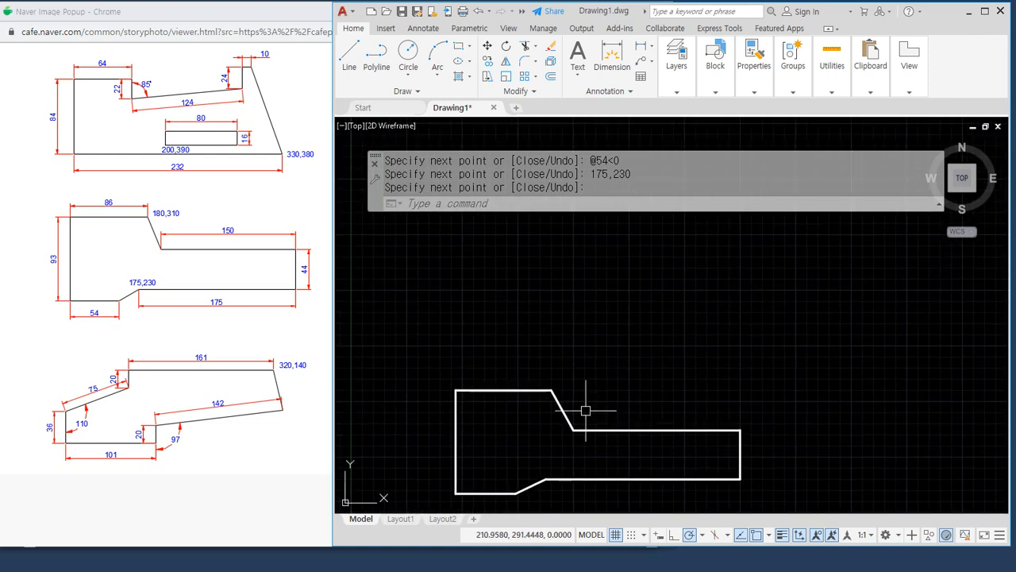
middle_drag(588, 359, 597, 409)
text(l)
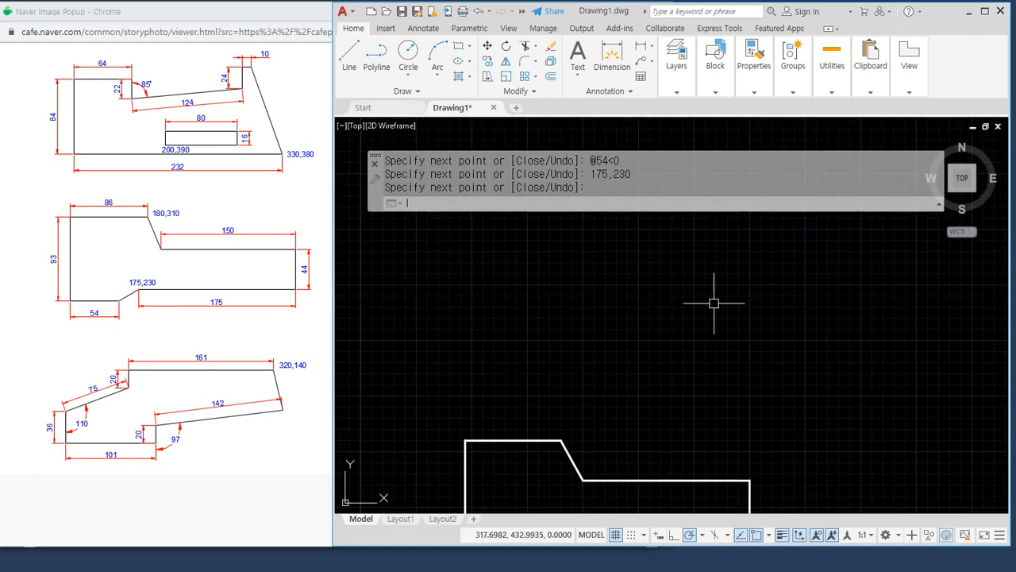
key(Return)
text(33)
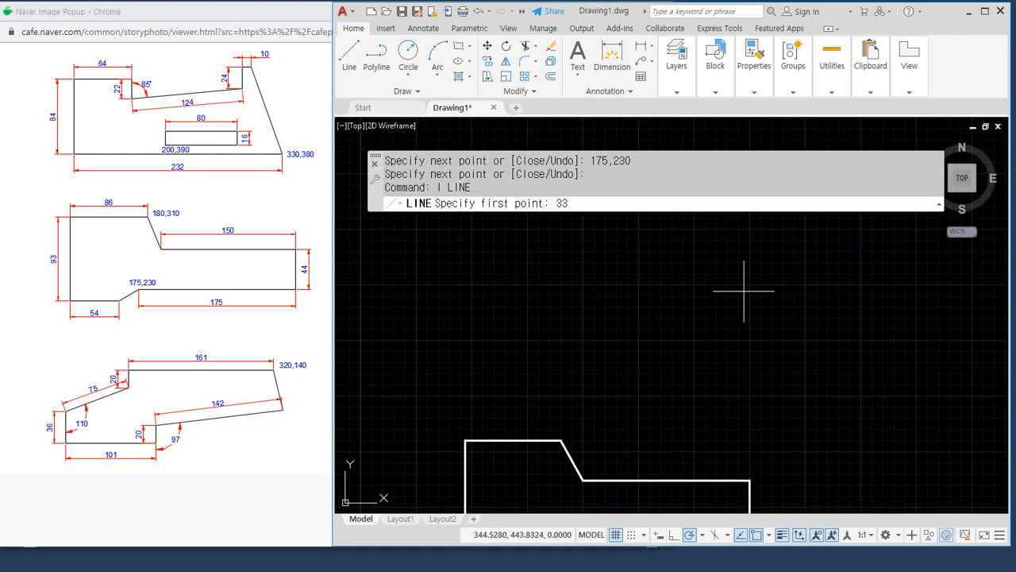
text(0,380)
key(Return)
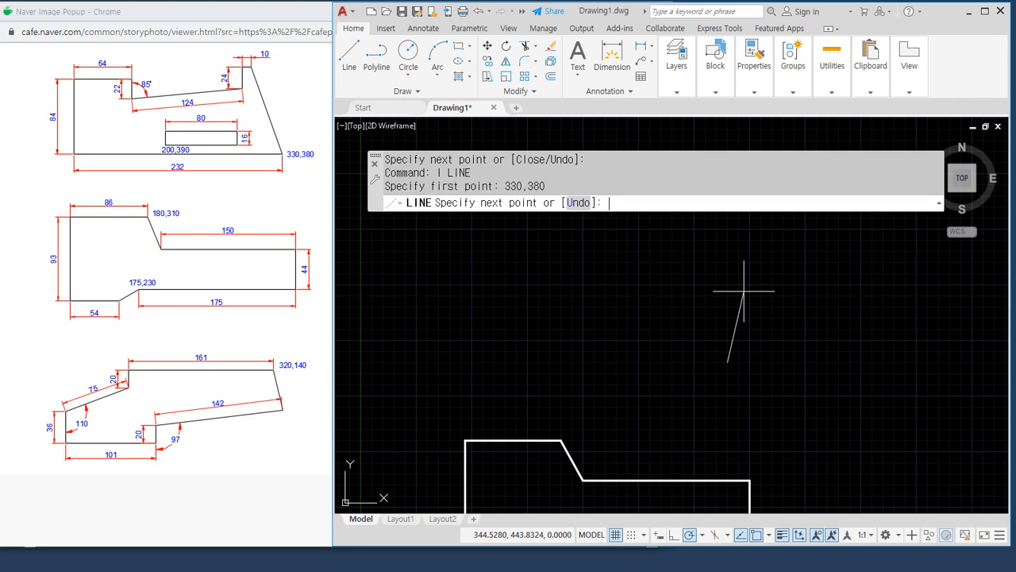
text(@232<180)
key(Return)
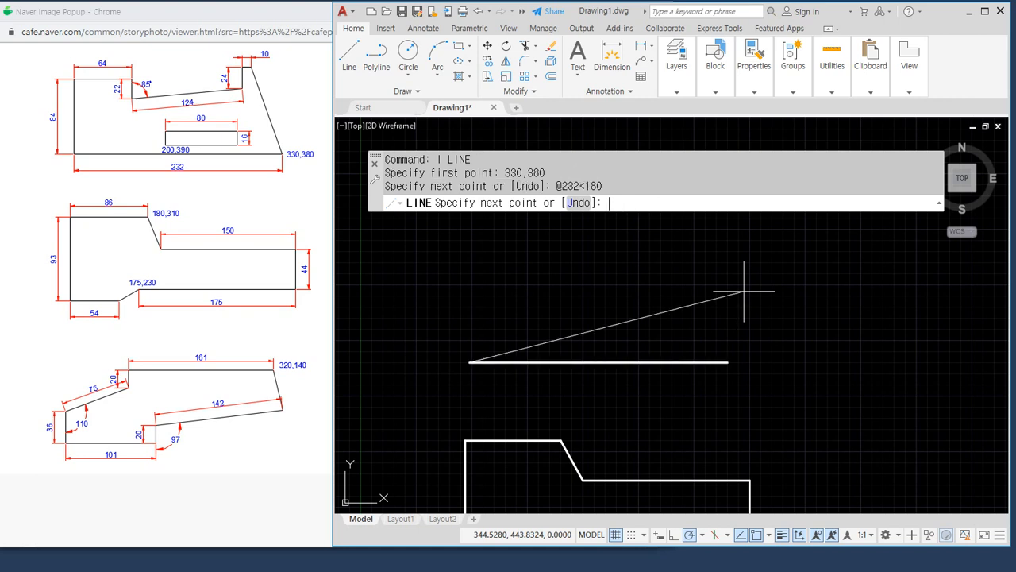
Continue the outline with an 84-unit segment at 90° and a 64-unit segment at 0°
text(@84<90)
key(Return)
text(@)
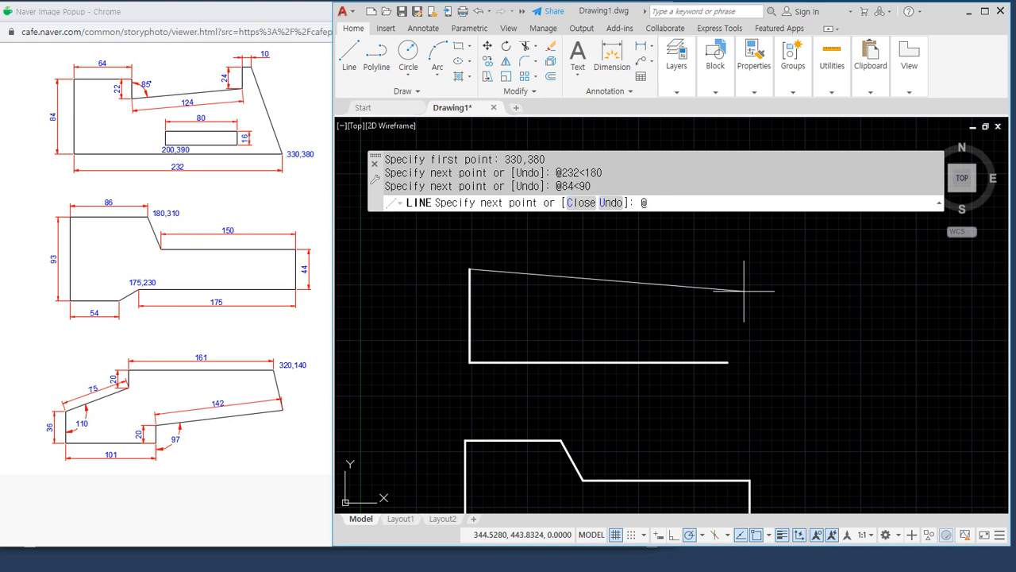
text(64<0)
key(Return)
text(@)
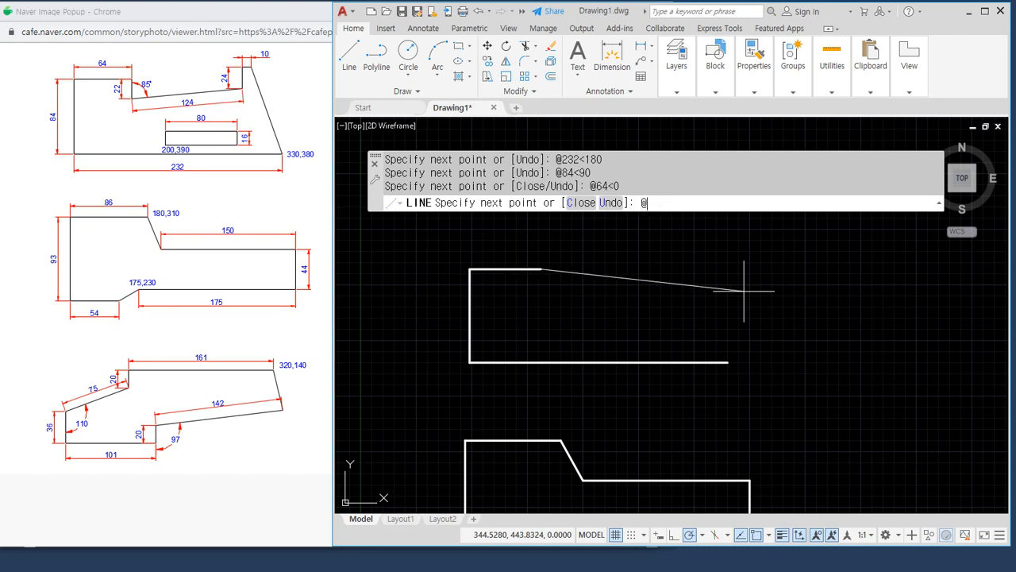
text(85<-90)
key(Return)
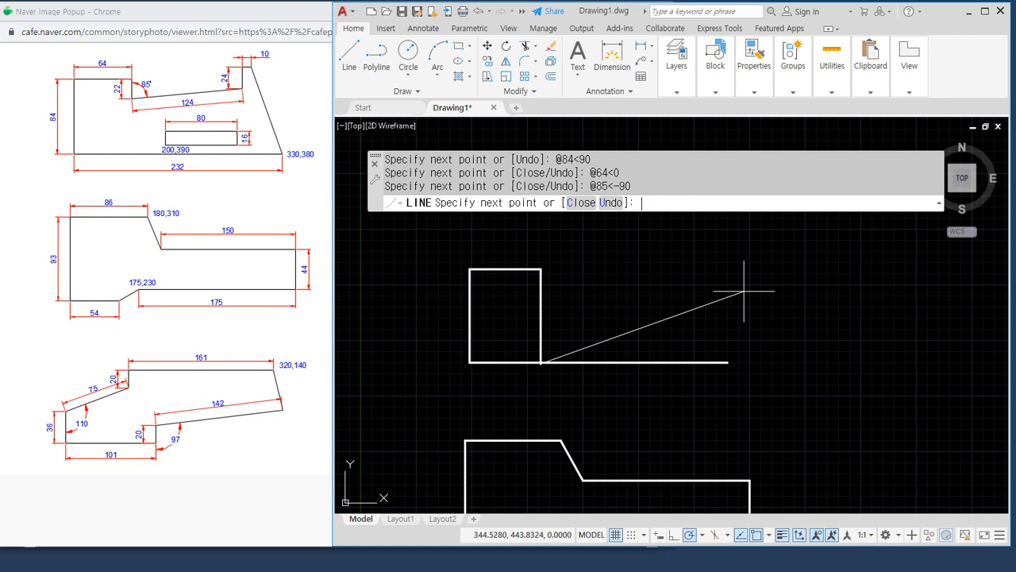
key(ctrl+z)
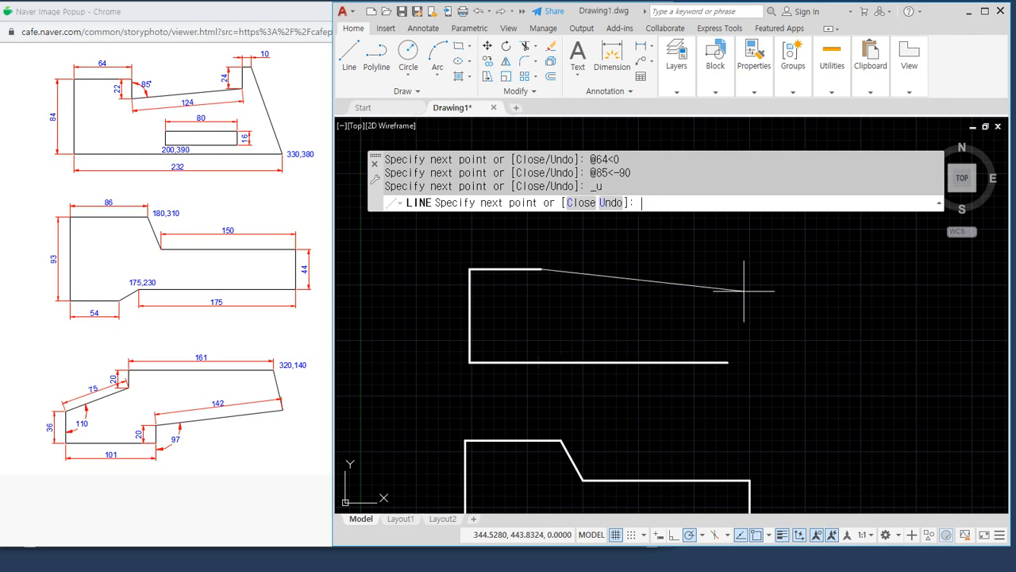
Continue the outline from the end of the 64-unit edge with a 22-unit segment at -90°
text(@22<-90)
key(Return)
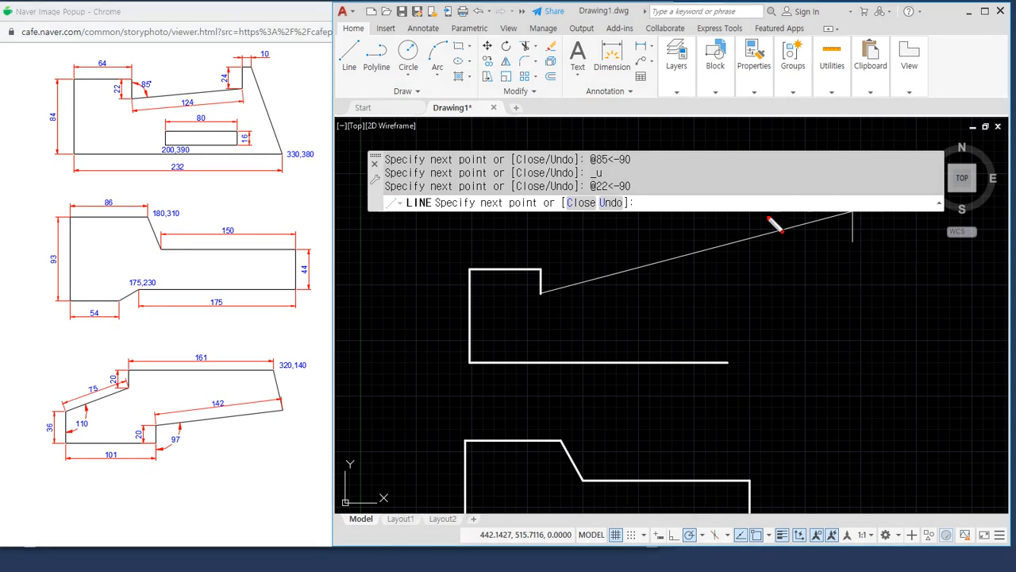
mouse_move(540, 293)
mouse_down()
mouse_move(640, 225)
mouse_move(651, 240)
mouse_up()
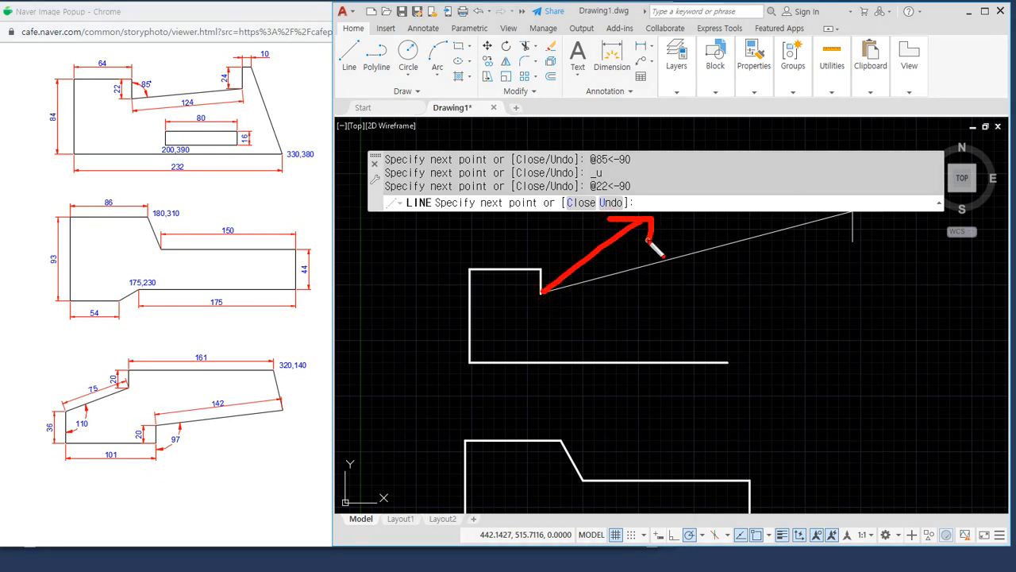
mouse_move(700, 181)
mouse_down()
mouse_move(696, 198)
mouse_move(693, 187)
mouse_move(718, 193)
mouse_move(746, 179)
mouse_up()
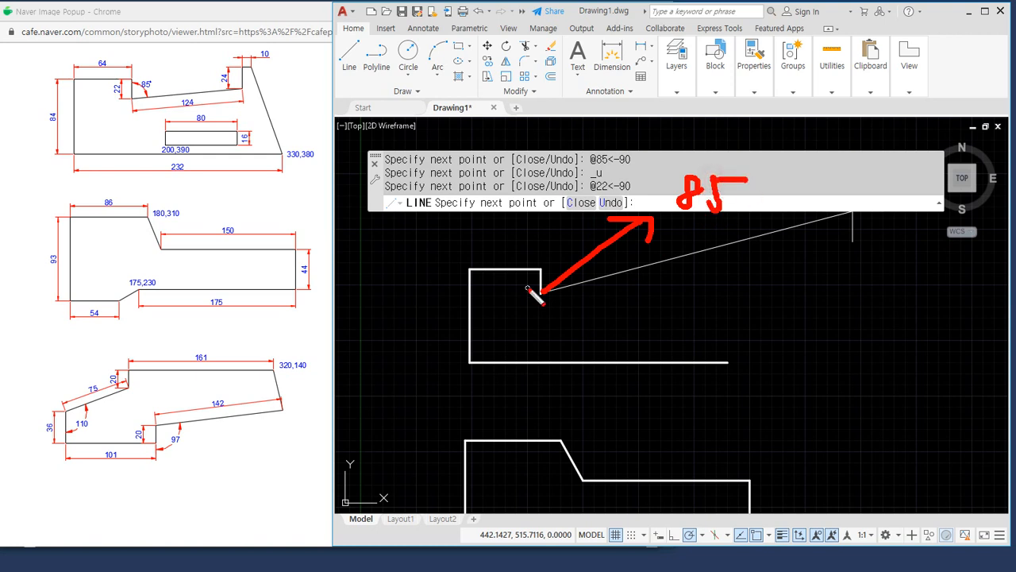
drag(541, 292, 542, 210)
mouse_move(524, 195)
mouse_down()
mouse_move(543, 183)
mouse_move(553, 189)
mouse_up()
drag(551, 229, 597, 249)
mouse_move(600, 226)
mouse_down()
mouse_move(599, 250)
mouse_move(582, 251)
mouse_up()
drag(559, 205, 547, 218)
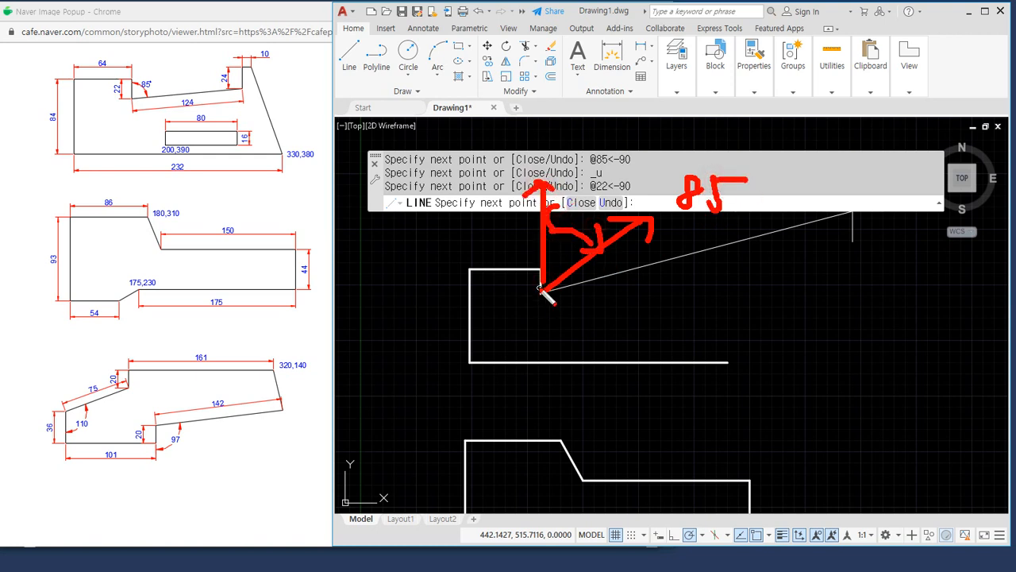
drag(542, 290, 790, 291)
mouse_move(774, 276)
mouse_down()
mouse_move(791, 290)
mouse_move(776, 302)
mouse_move(819, 300)
mouse_up()
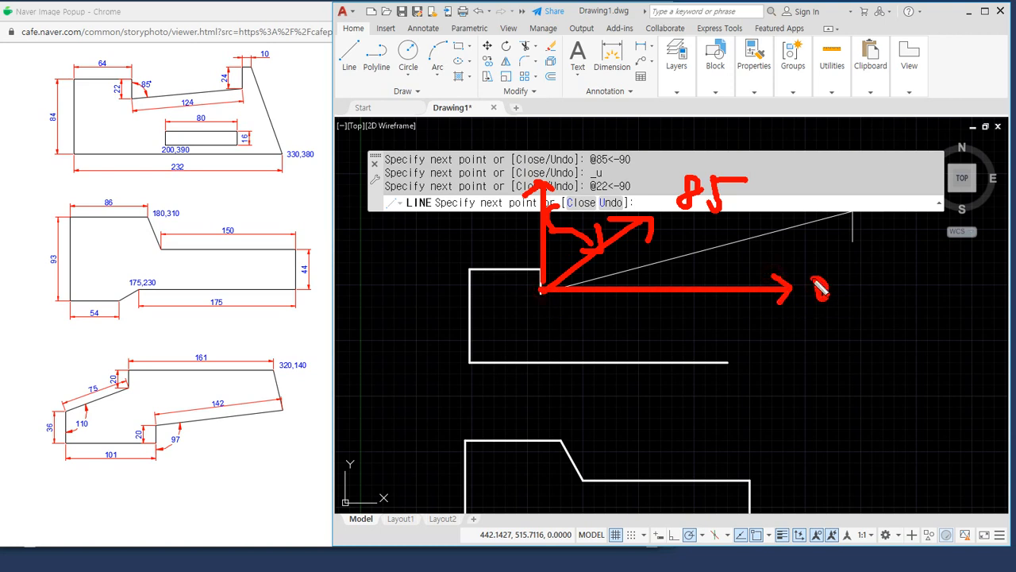
drag(649, 285, 652, 258)
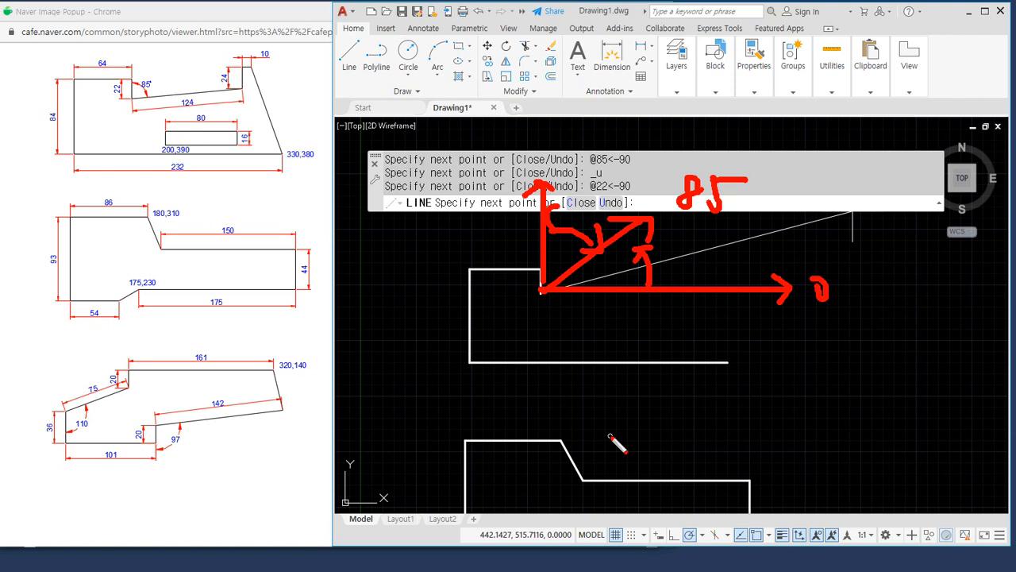
key(Escape)
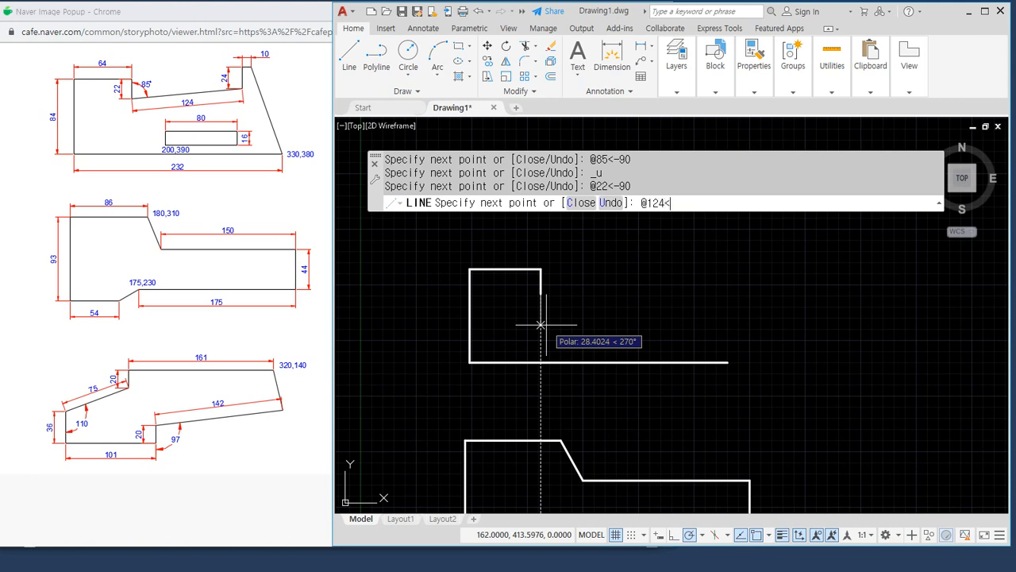
Continue the outline with a 124-unit slanted segment at 5° and a 24-unit segment at 90°
text(5)
key(Return)
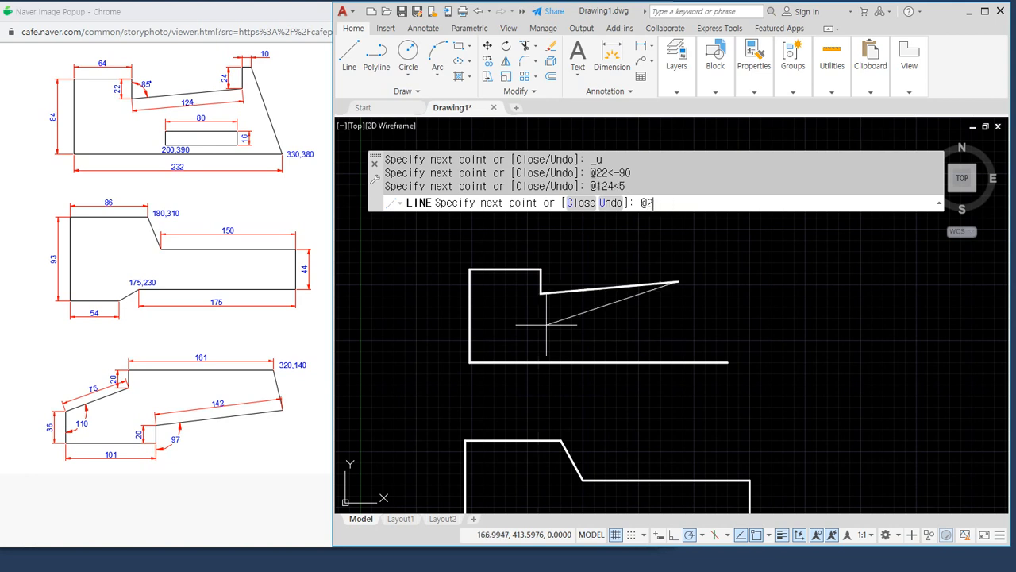
text(@24<90)
key(Return)
Add a 10-unit segment at 0° and close the outline with the Close option
text(@)
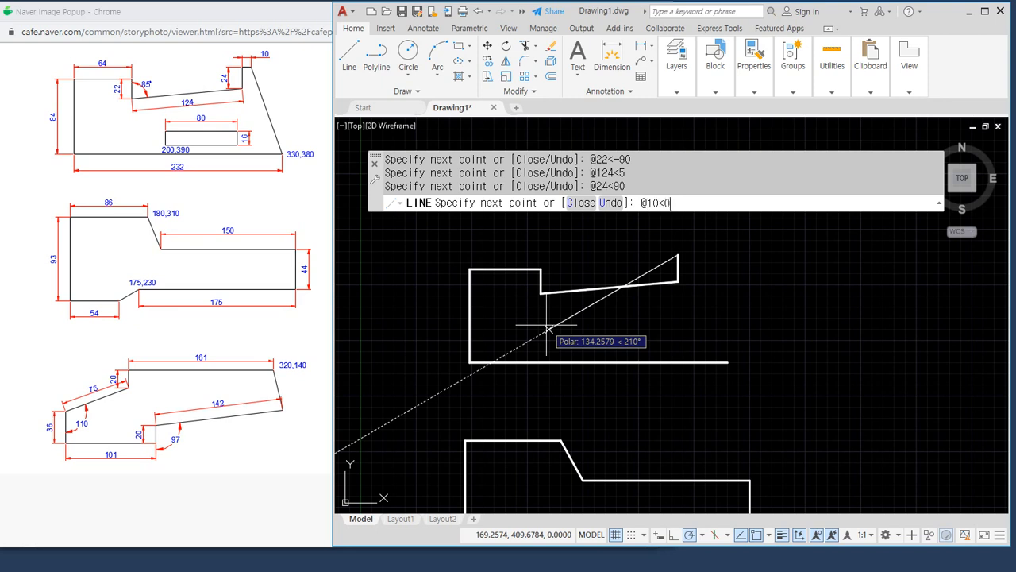
text(10<0)
key(Return)
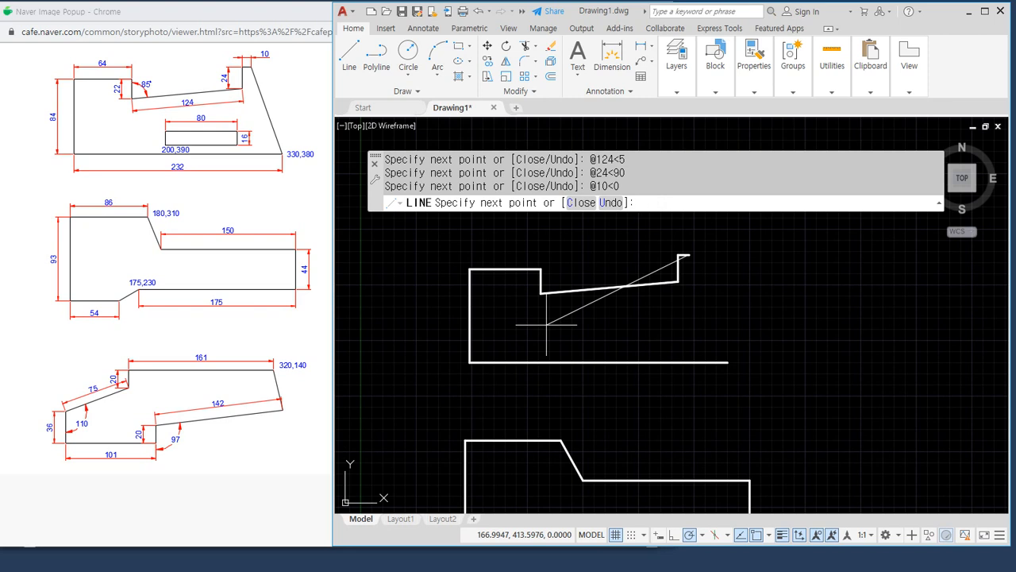
key(Return)
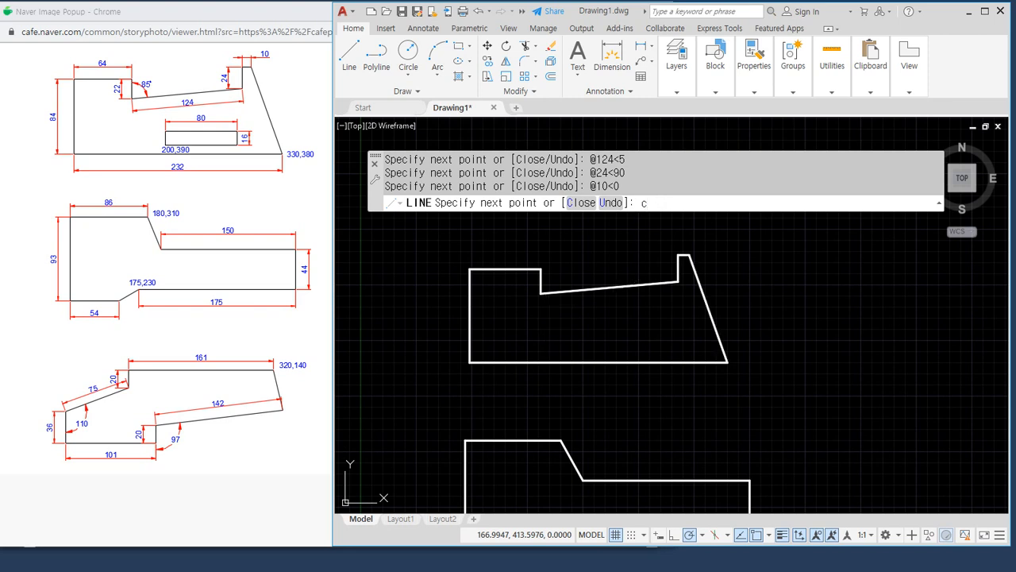
Shift the reference image window to show the two remaining shapes starting at 460,310 and 460,110
mouse_move(262, 16)
mouse_down()
mouse_move(36, 16)
mouse_move(46, 16)
mouse_up()
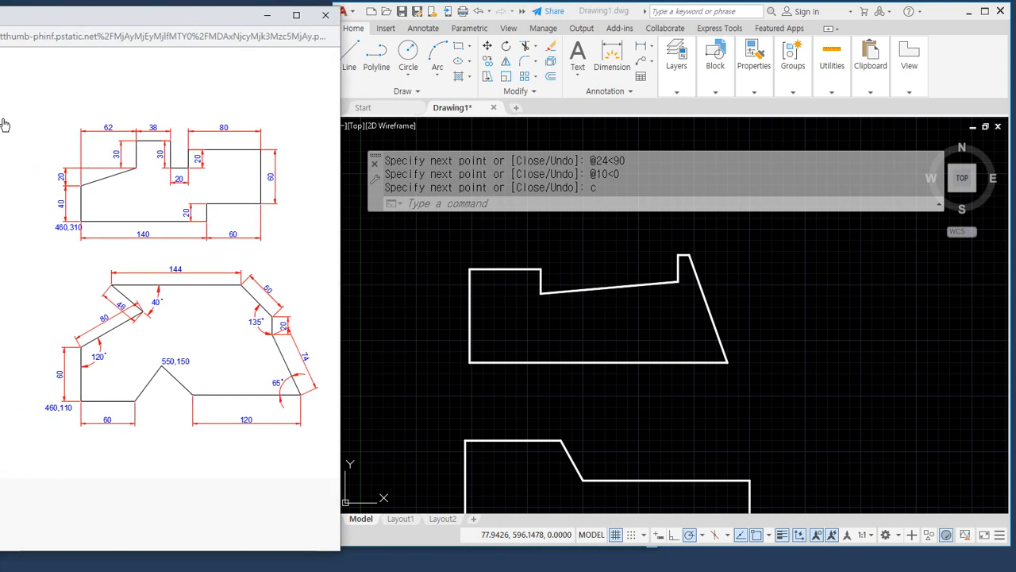
drag(152, 94, 185, 96)
drag(165, 459, 190, 454)
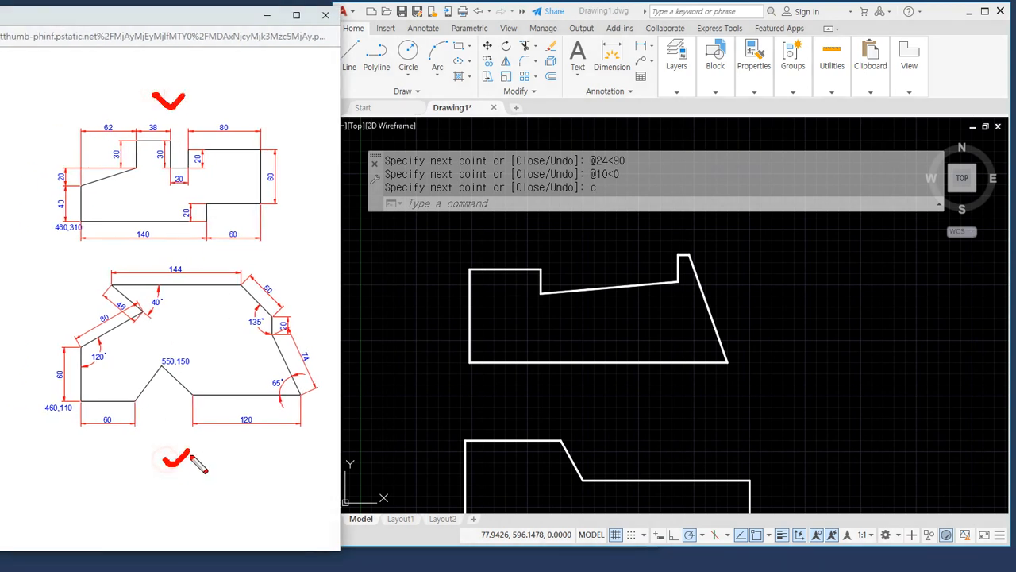
key(Escape)
Return to the AutoCAD drawing and start a new line at 460,310 in the empty area beside the finished shapes
click(594, 13)
middle_drag(792, 339, 537, 363)
text(l)
key(Return)
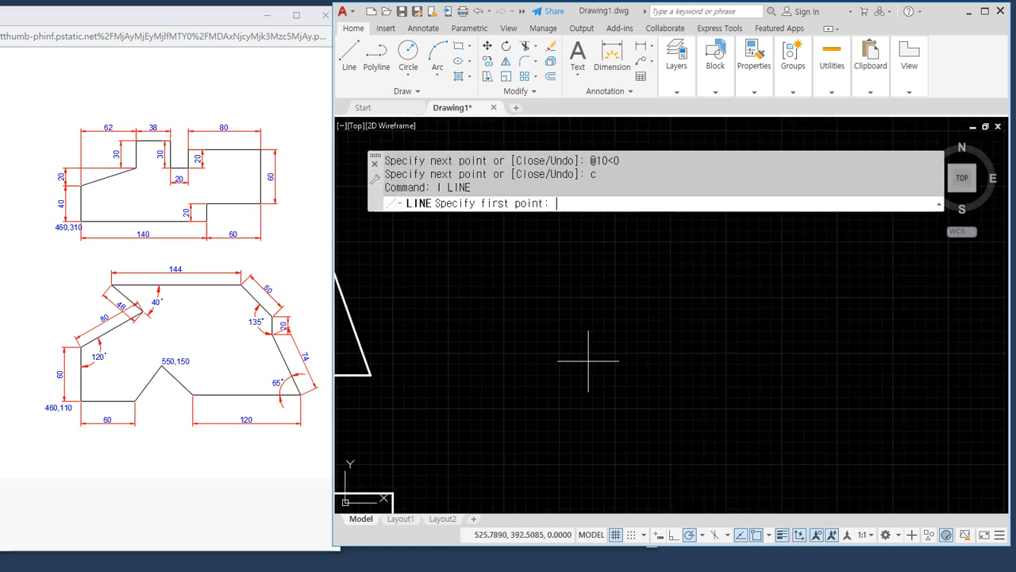
text(460)
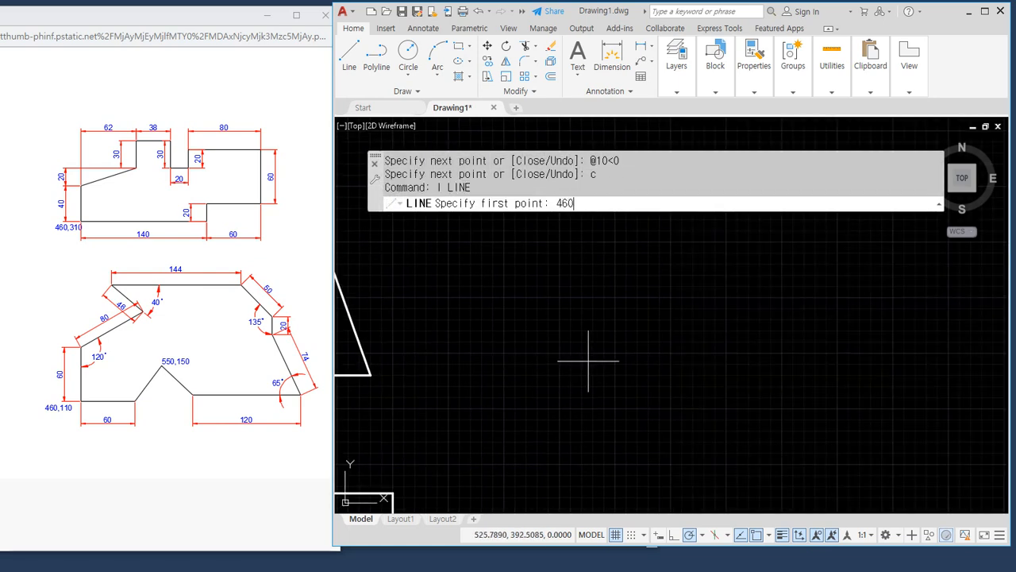
text(,310)
key(Return)
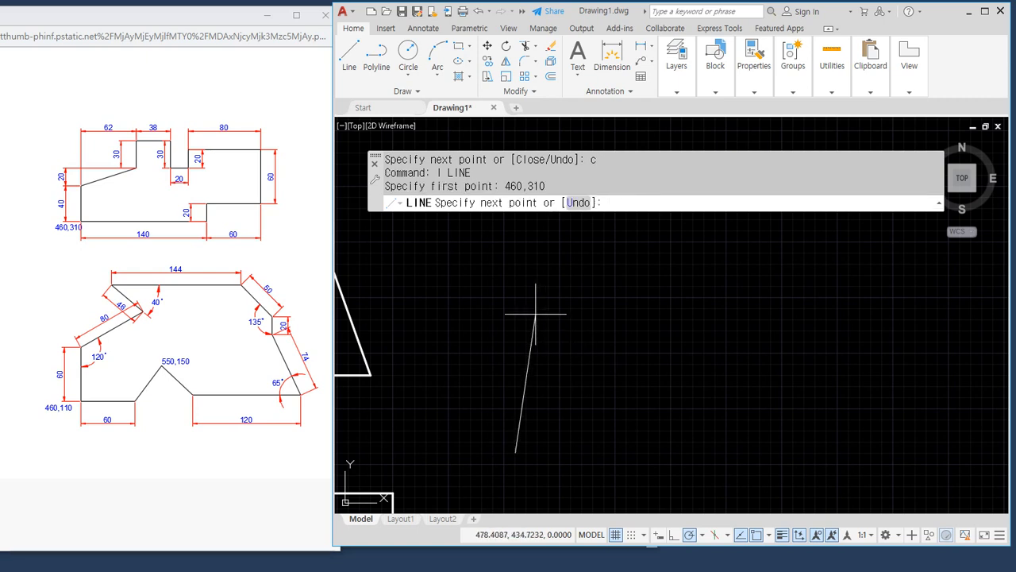
Draw a 140-unit segment at 0° from 460,310, followed by a 20-unit segment at 90°
text(@40<9<0)
key(Return)
text(@)
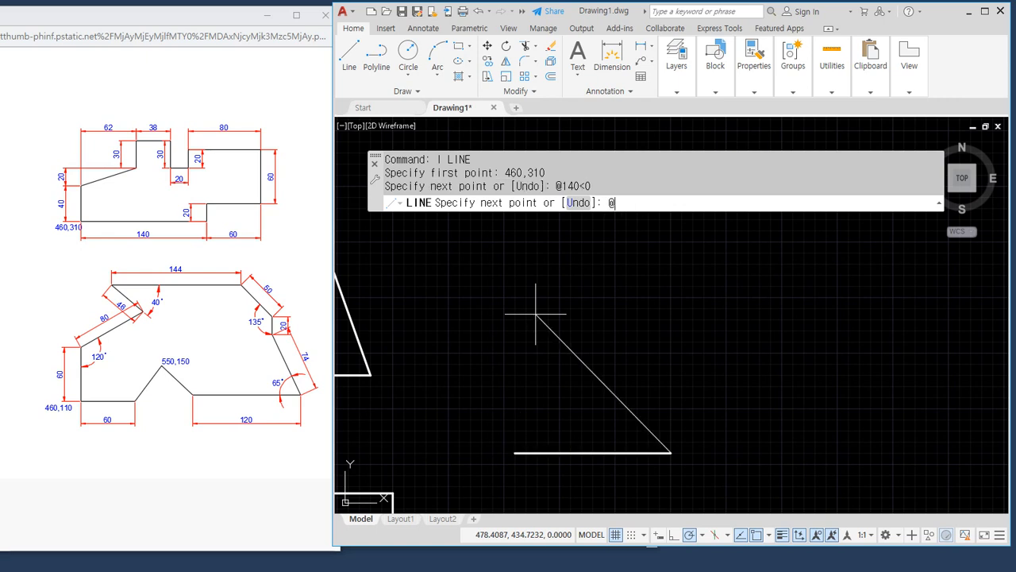
text(20<90)
key(Return)
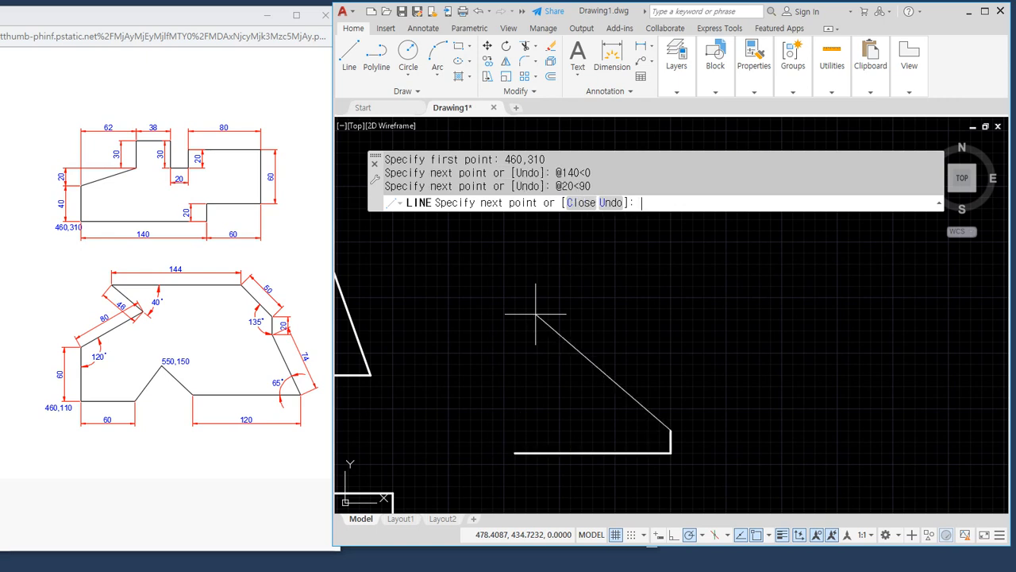
Continue the outline with a 60-unit segment at 0°, a 60-unit segment at 90° and an 80-unit segment at 180°
text(@60<0)
key(Return)
text(@)
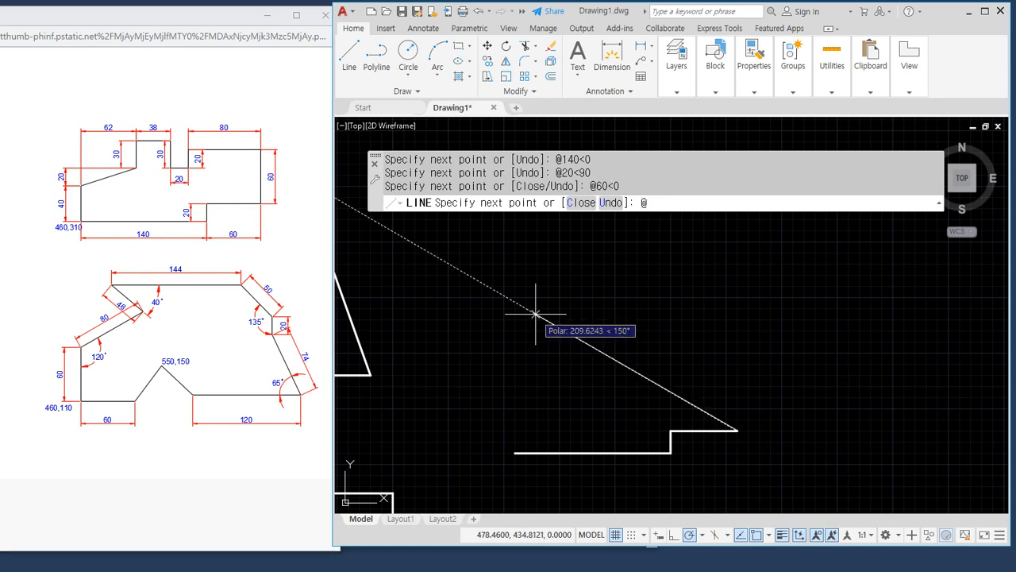
text(60<90)
key(Return)
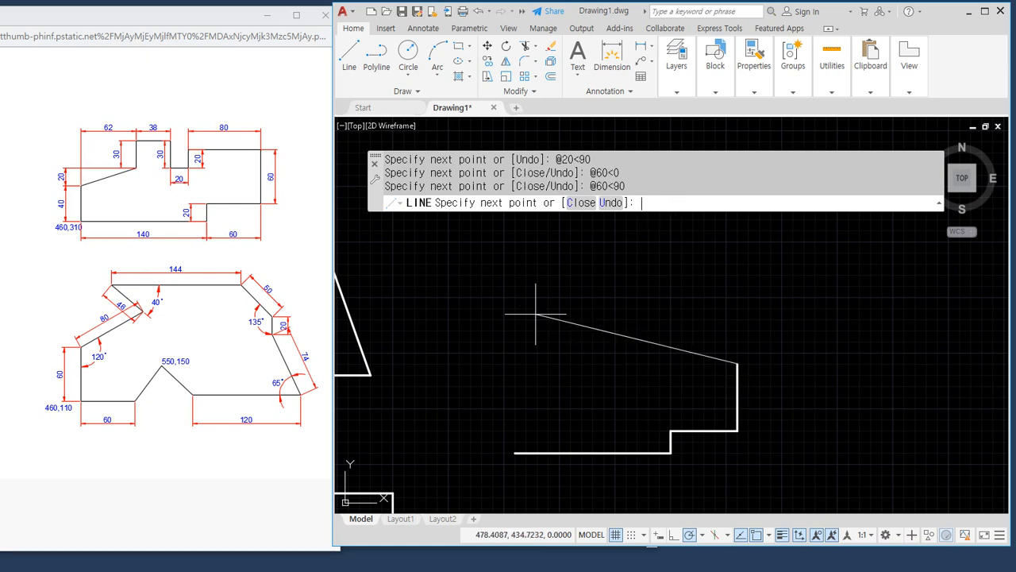
text(@80<)
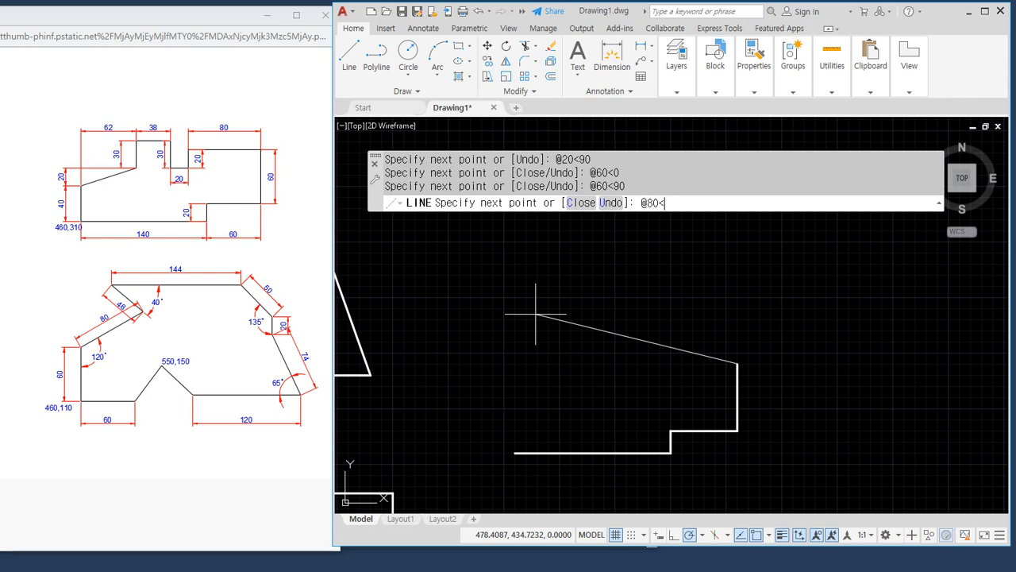
text(180)
key(Return)
Add the notch's side and floor with a 20-unit segment at -90° and a 20-unit segment at 180°
text(@2)
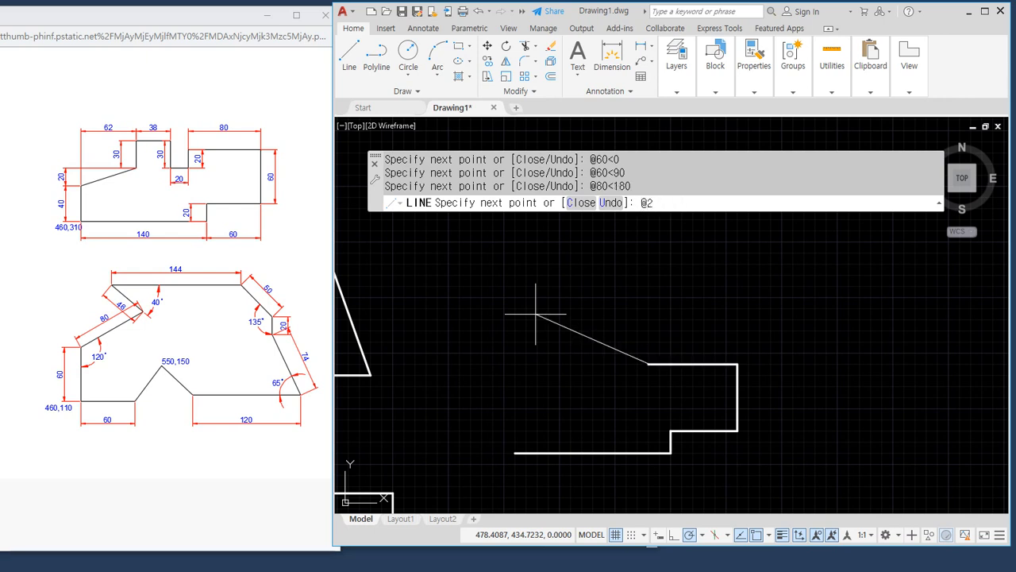
text(0<-90)
key(Return)
text(@20)
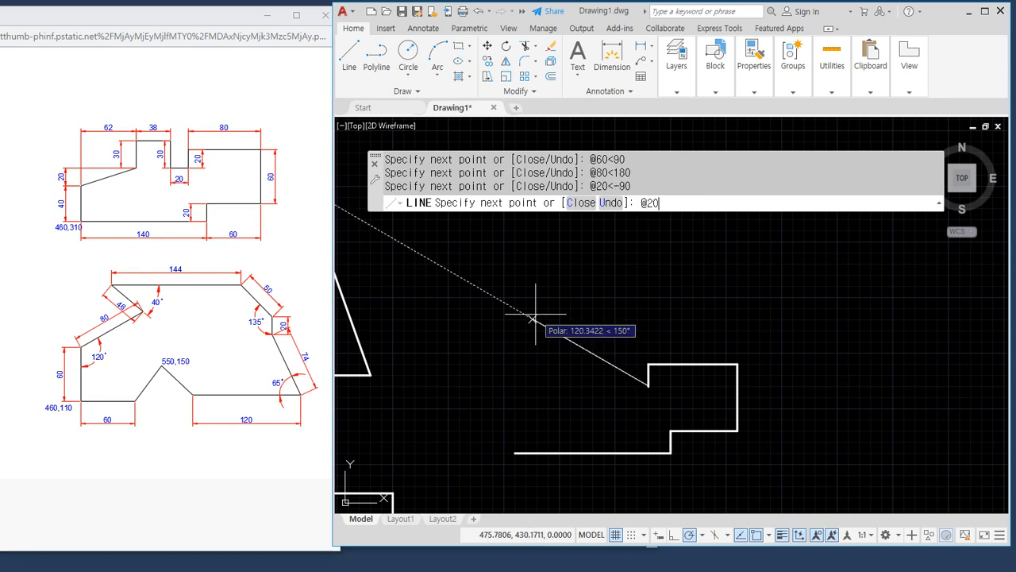
text(<180)
key(Return)
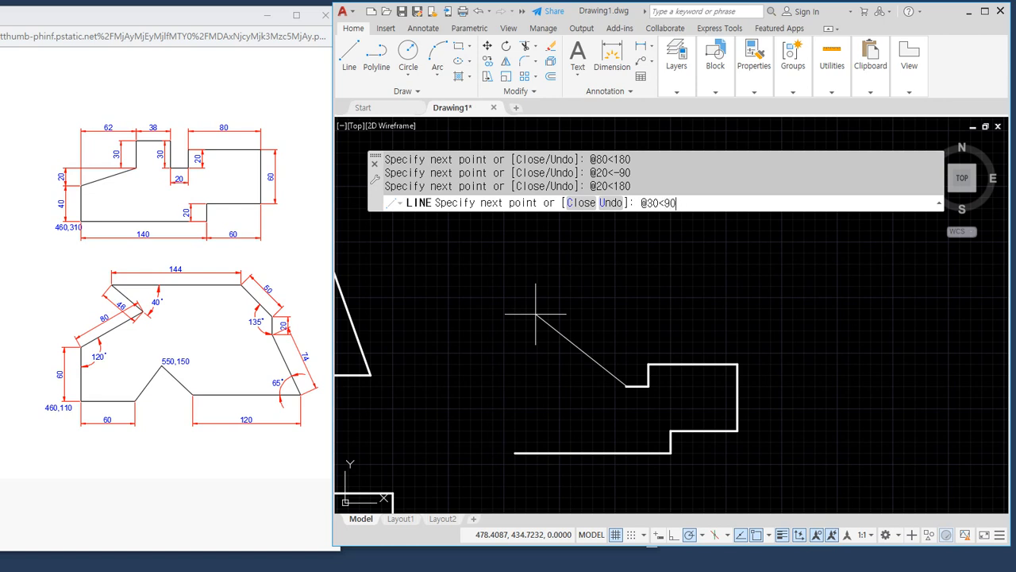
Outline the raised tab with segments of 30 units at 90°, 38 units at 180° and 30 units at -90°
text(@30<90)
key(Return)
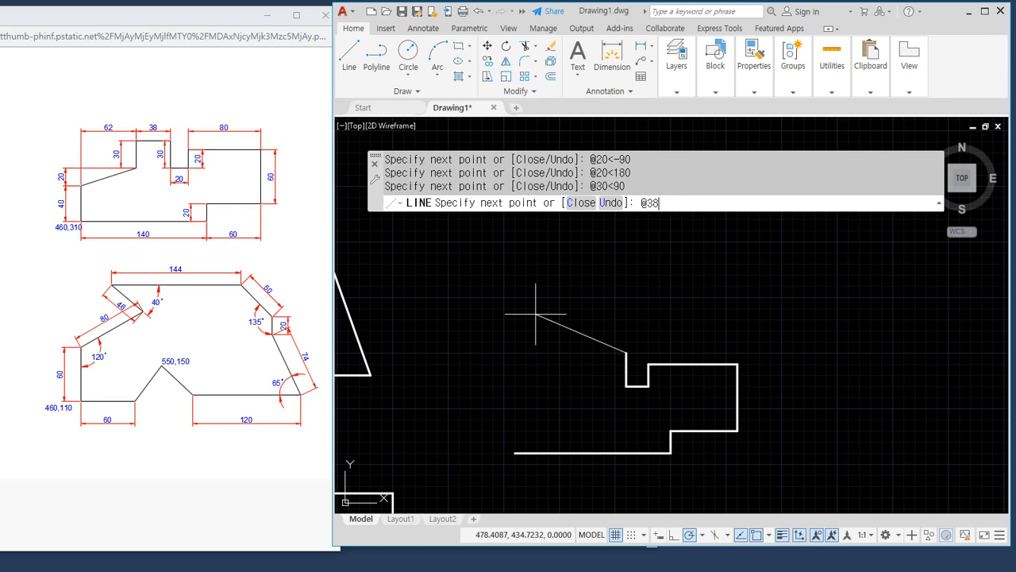
key(Return)
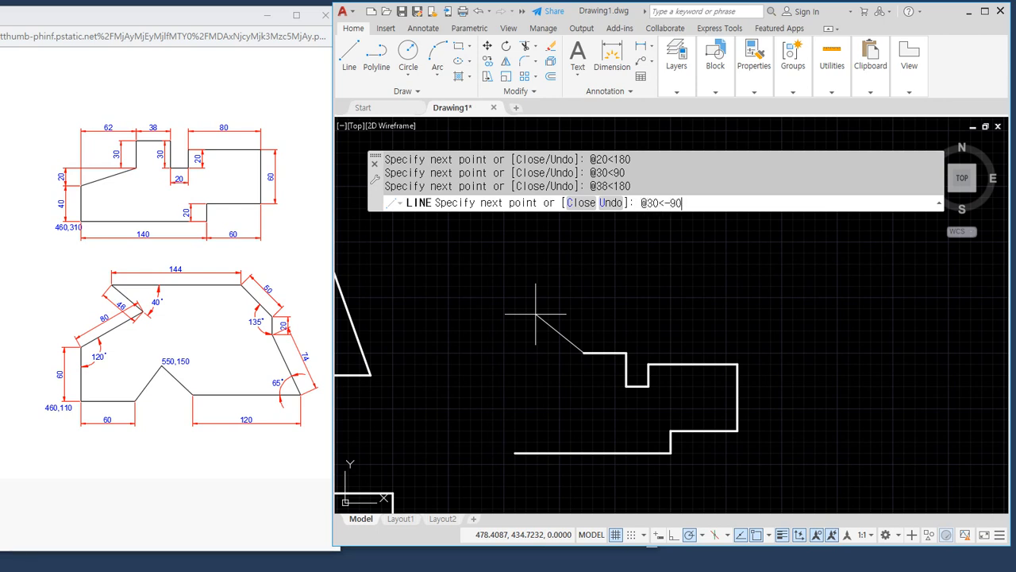
key(Return)
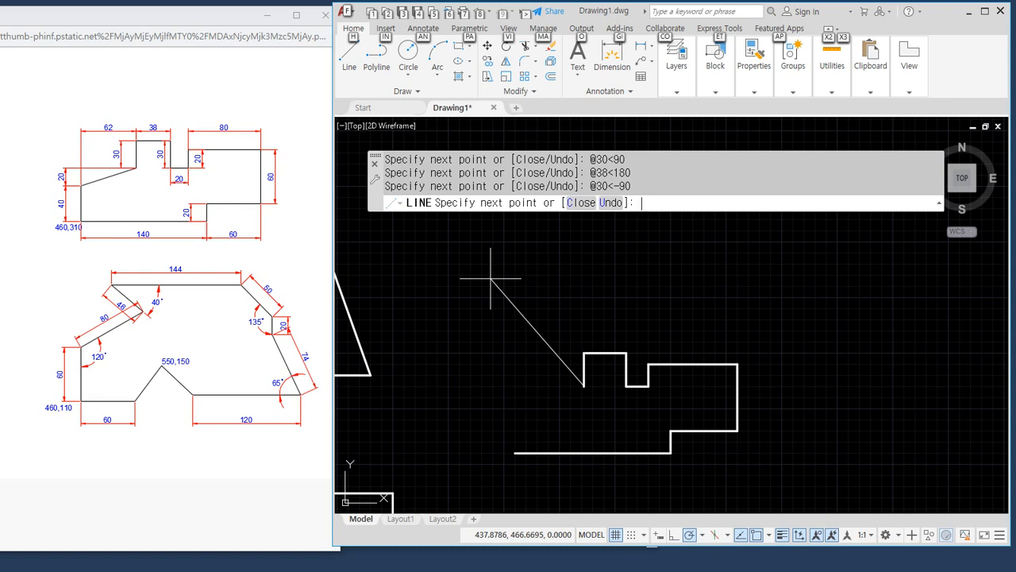
key(alt)
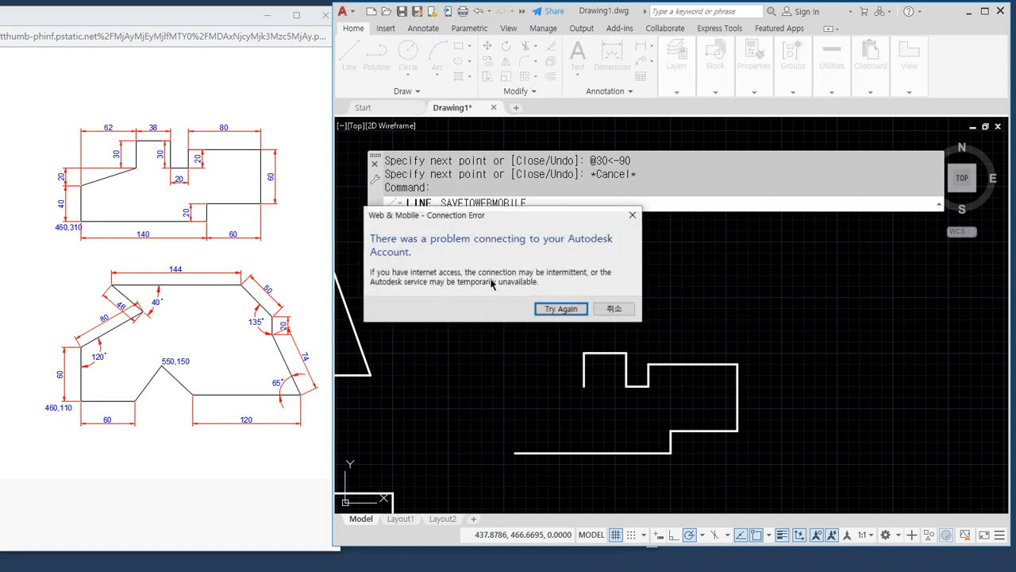
Cancel the account connection dialog and draw a new line from the outline's open end to the relative offset -62,-20
click(615, 309)
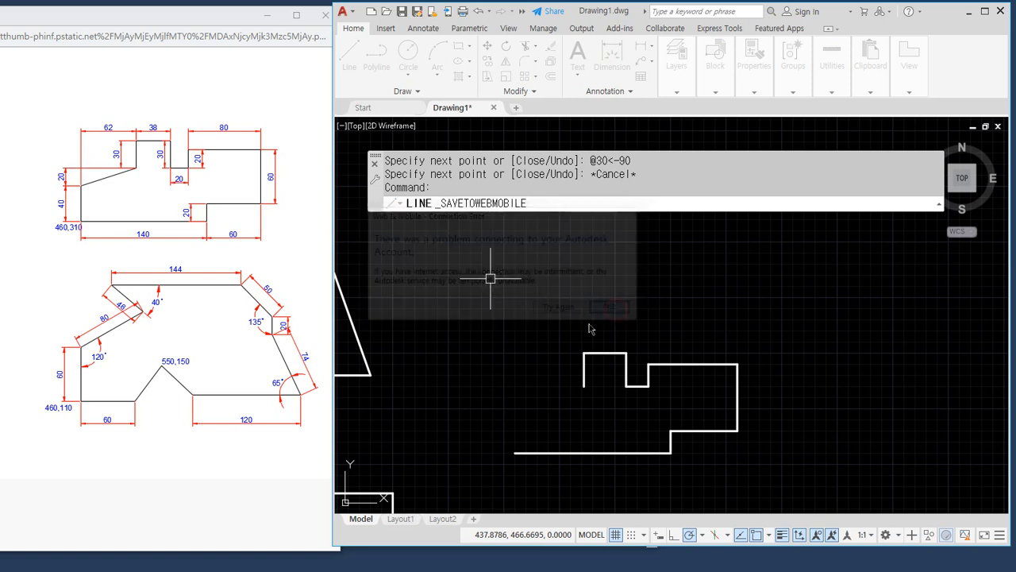
text(l)
key(Return)
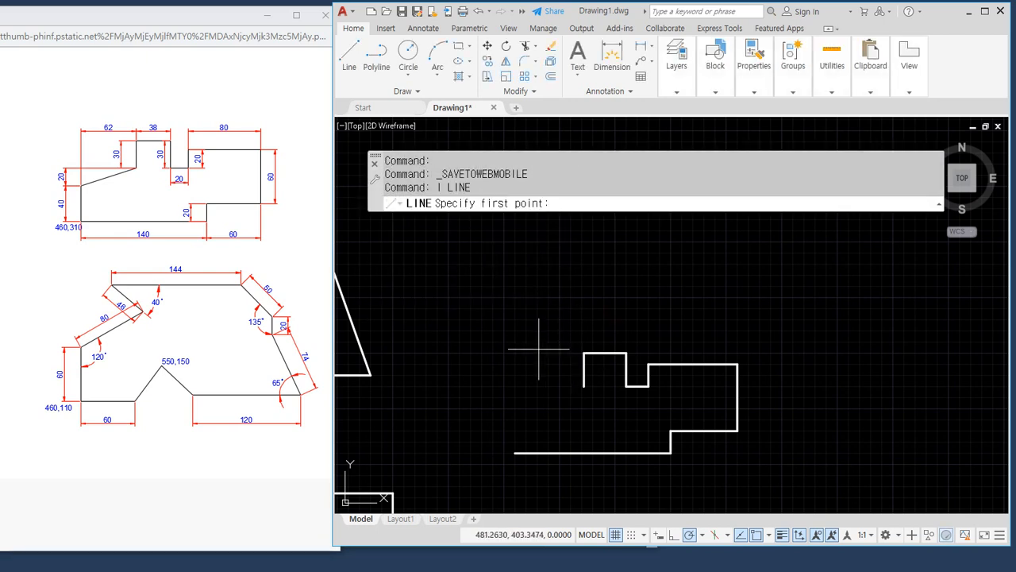
click(583, 387)
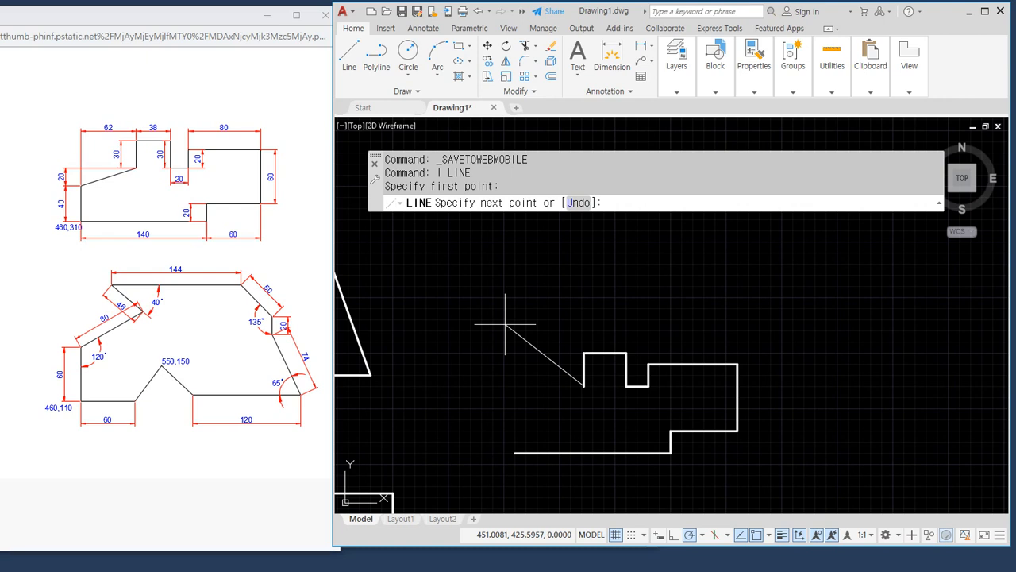
text(@-62,-20)
key(Return)
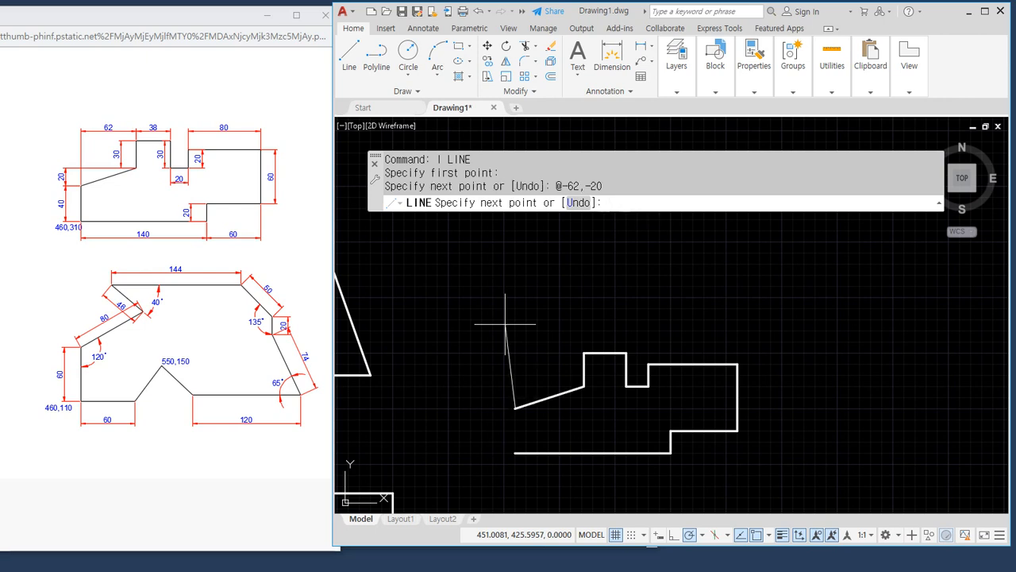
Complete the outline with a 40-unit segment at -90° back to the start point and end the Line command
text(@40<-90)
key(Return)
key(Return)
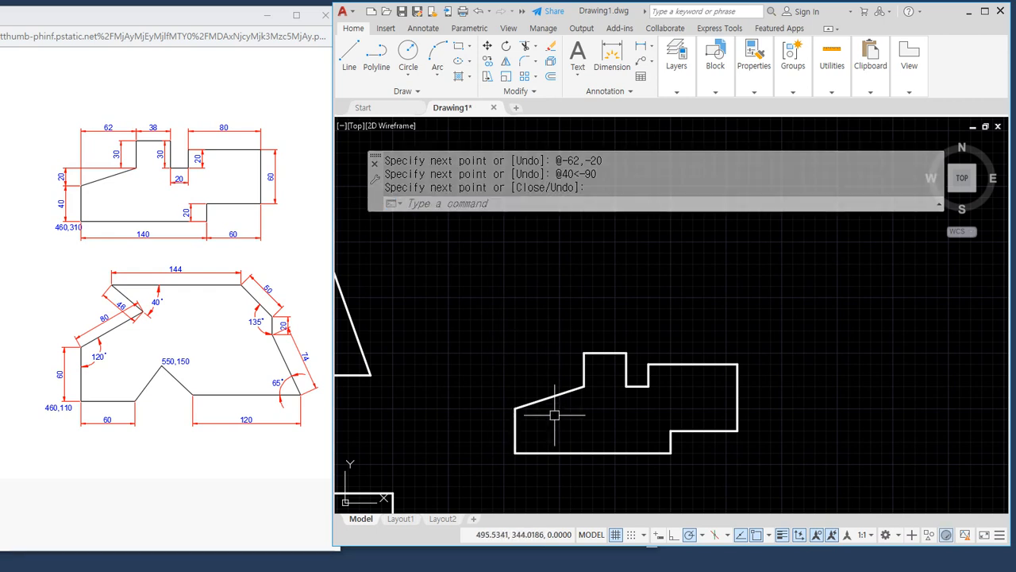
middle_drag(590, 446, 595, 384)
key(ctrl+2)
mouse_move(574, 363)
mouse_down()
mouse_move(512, 363)
mouse_move(585, 305)
mouse_move(573, 367)
mouse_move(561, 366)
mouse_up()
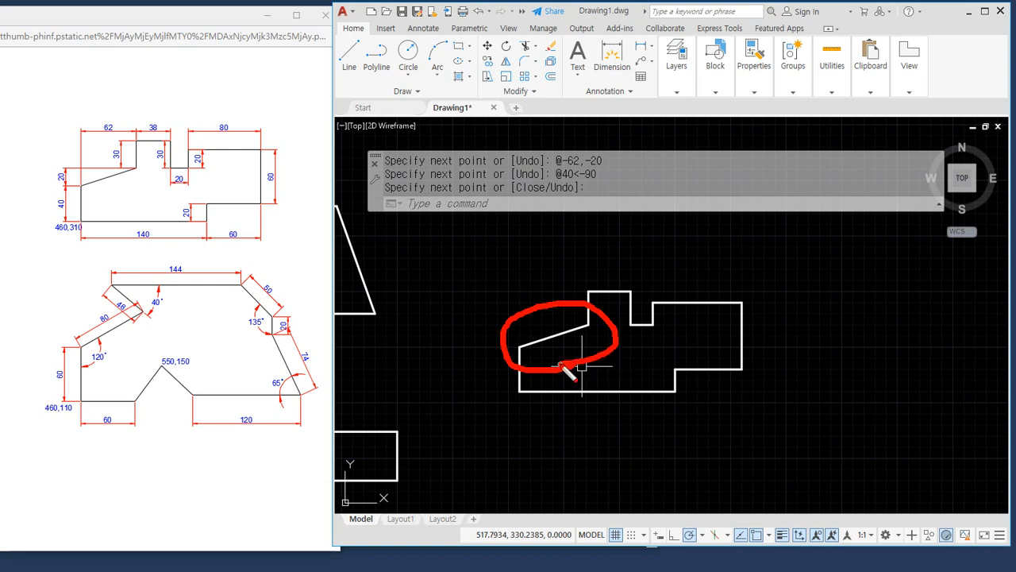
drag(589, 327, 725, 328)
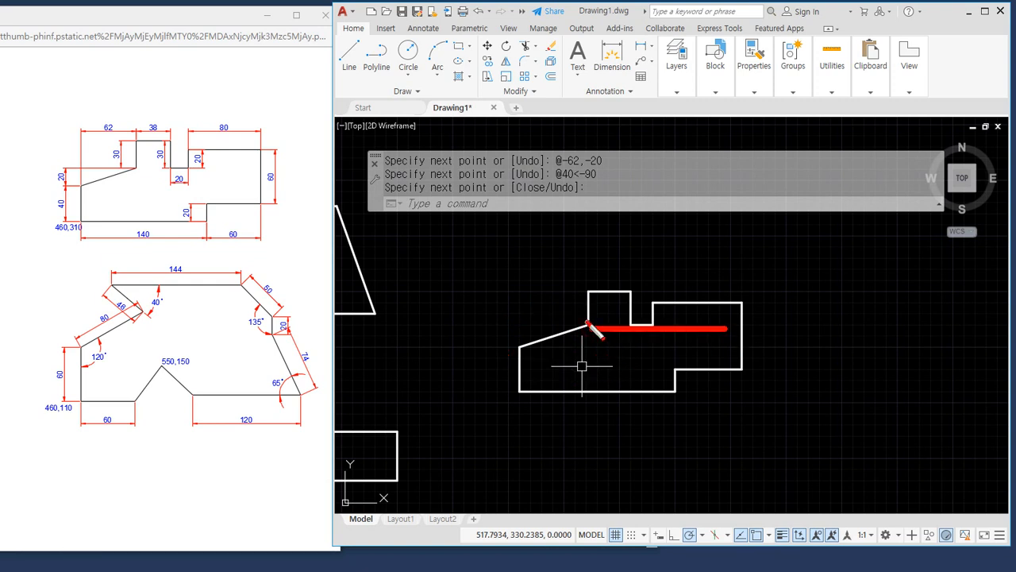
mouse_move(589, 325)
mouse_down()
mouse_move(494, 322)
mouse_move(469, 308)
mouse_move(486, 333)
mouse_move(508, 445)
mouse_up()
drag(478, 413, 541, 411)
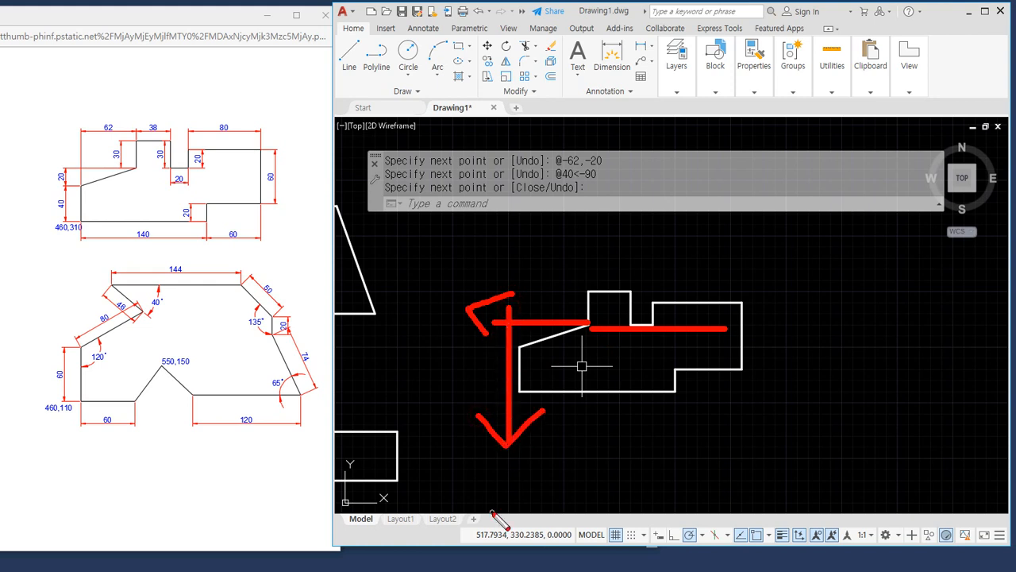
key(Escape)
Start a new line at 460,110 below the finished shape and draw a 60-unit segment at 90°
middle_drag(543, 458, 555, 379)
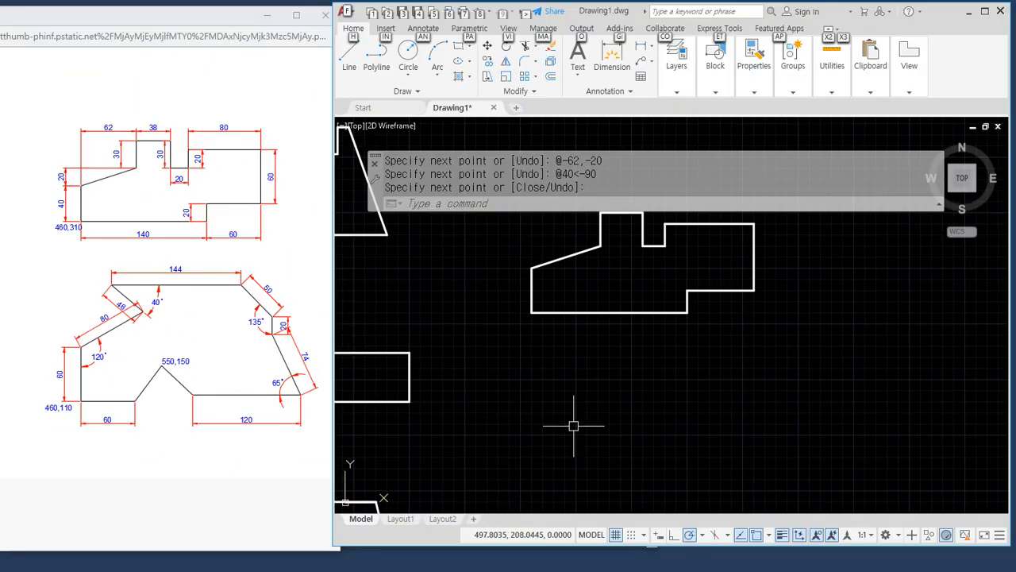
click(574, 424)
click(520, 464)
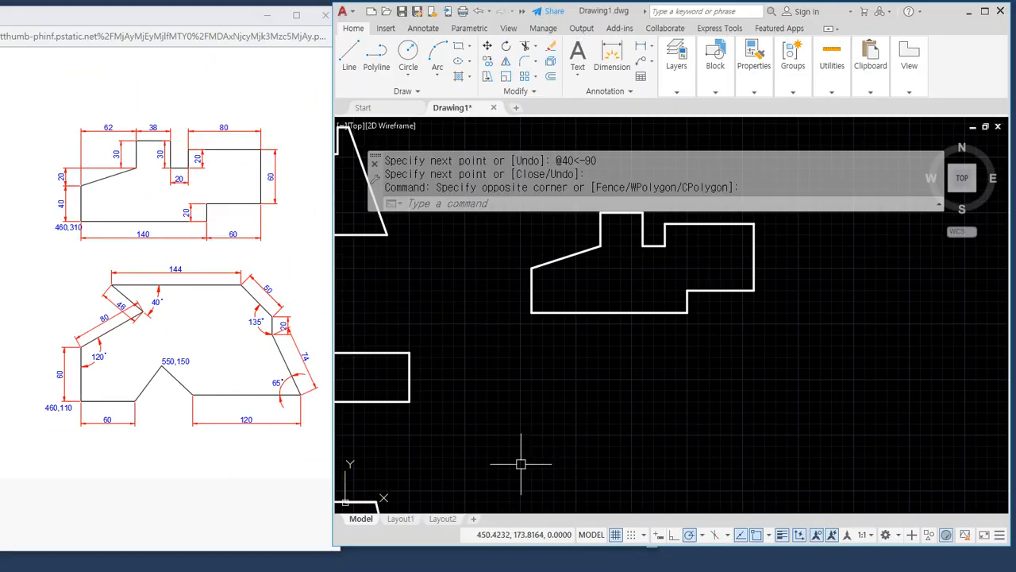
text(l)
key(Return)
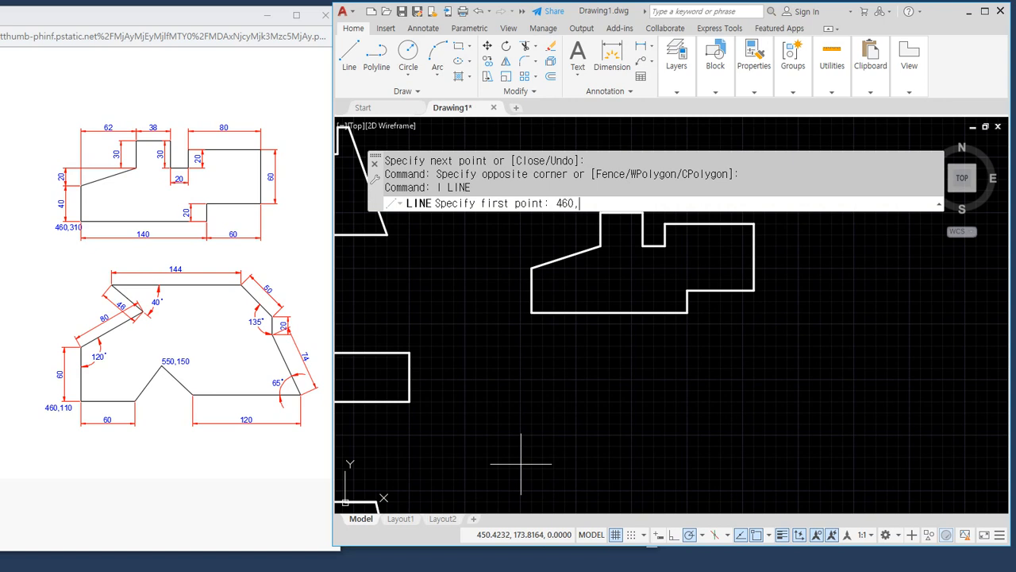
text(460,110)
key(Return)
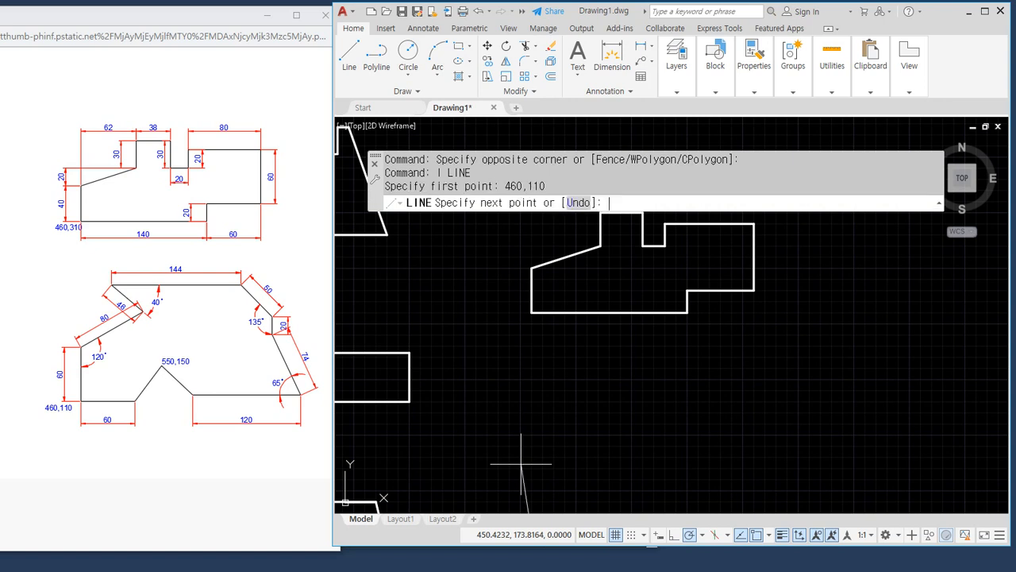
middle_drag(519, 469, 519, 340)
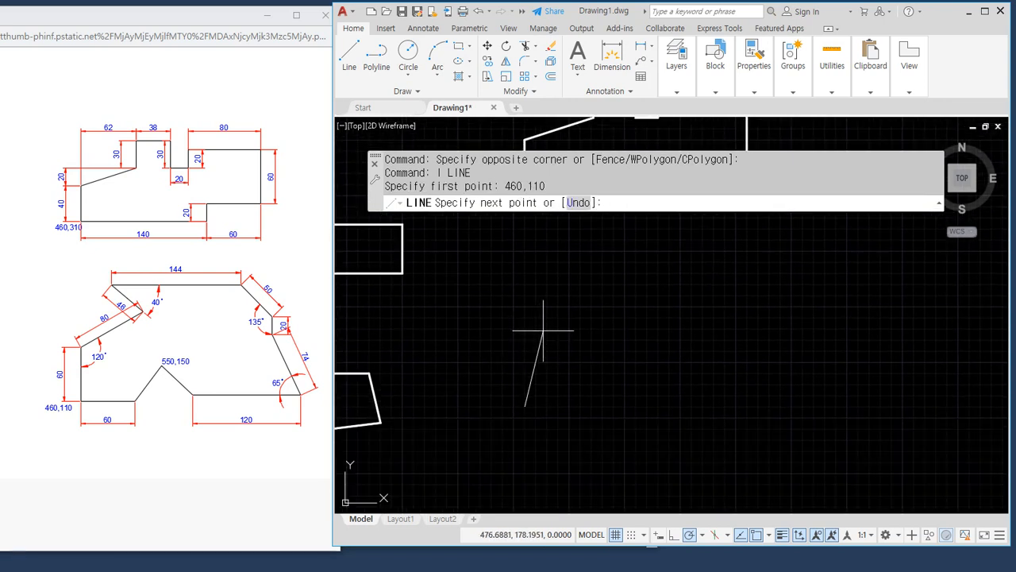
text(@60<90)
key(Return)
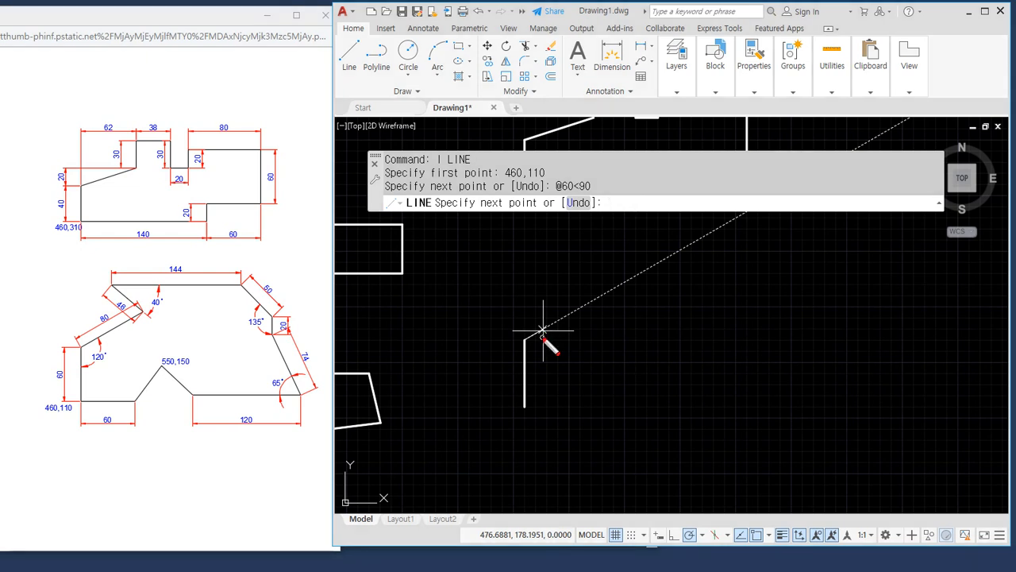
mouse_move(524, 340)
mouse_down()
mouse_move(640, 239)
mouse_move(629, 258)
mouse_up()
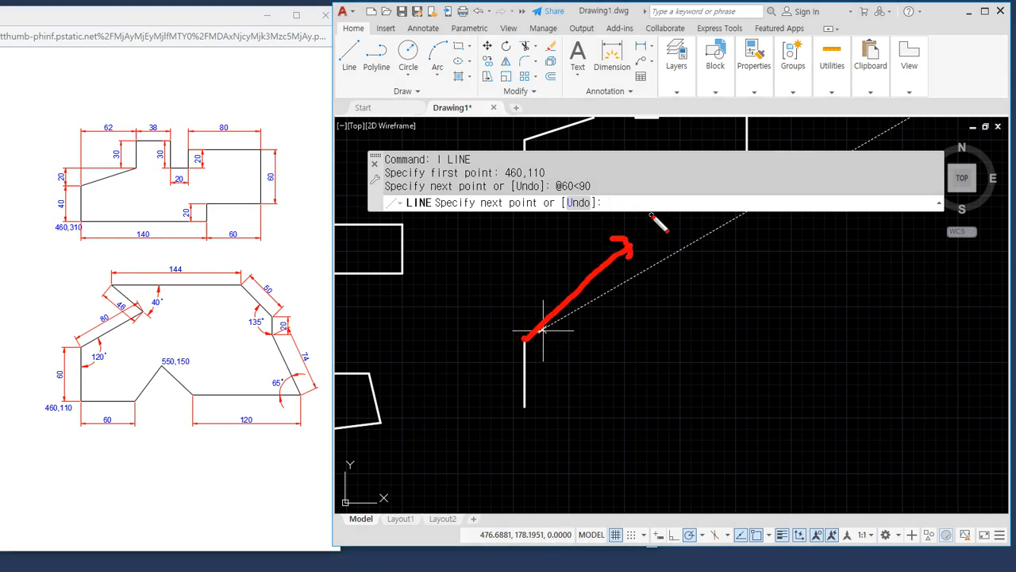
drag(524, 343, 523, 467)
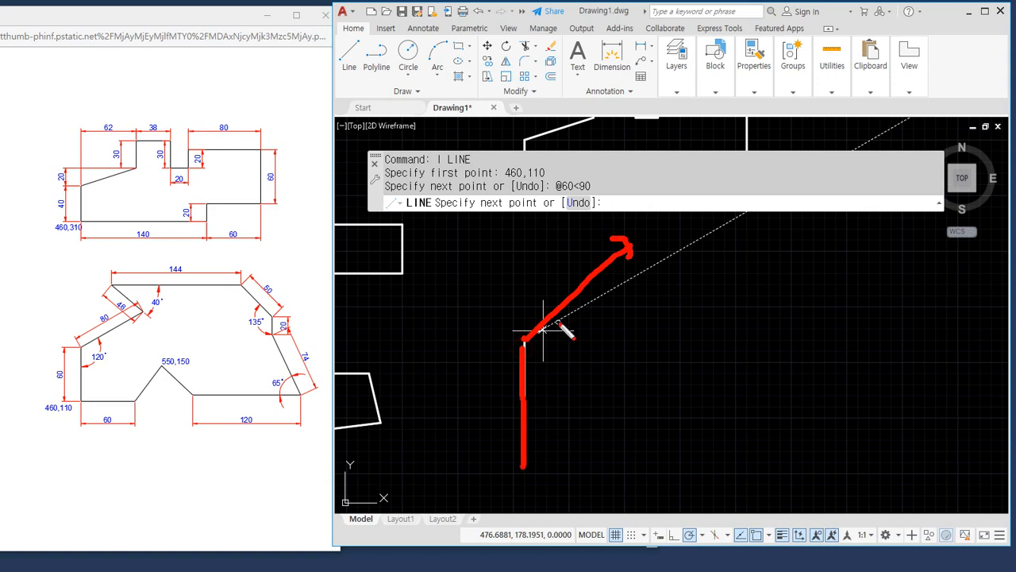
mouse_move(567, 314)
mouse_down()
mouse_move(568, 358)
mouse_move(548, 387)
mouse_move(612, 414)
mouse_move(647, 401)
mouse_move(632, 397)
mouse_up()
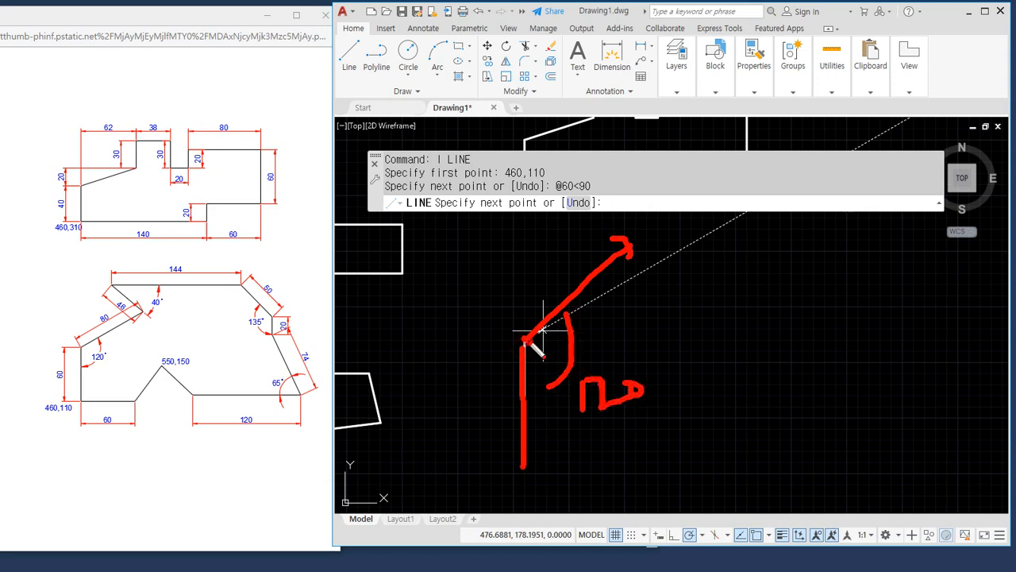
mouse_move(526, 342)
mouse_down()
mouse_move(743, 339)
mouse_move(718, 350)
mouse_up()
mouse_move(776, 327)
mouse_down()
mouse_move(775, 336)
mouse_move(777, 326)
mouse_up()
mouse_move(569, 345)
mouse_down()
mouse_move(564, 370)
mouse_move(521, 397)
mouse_up()
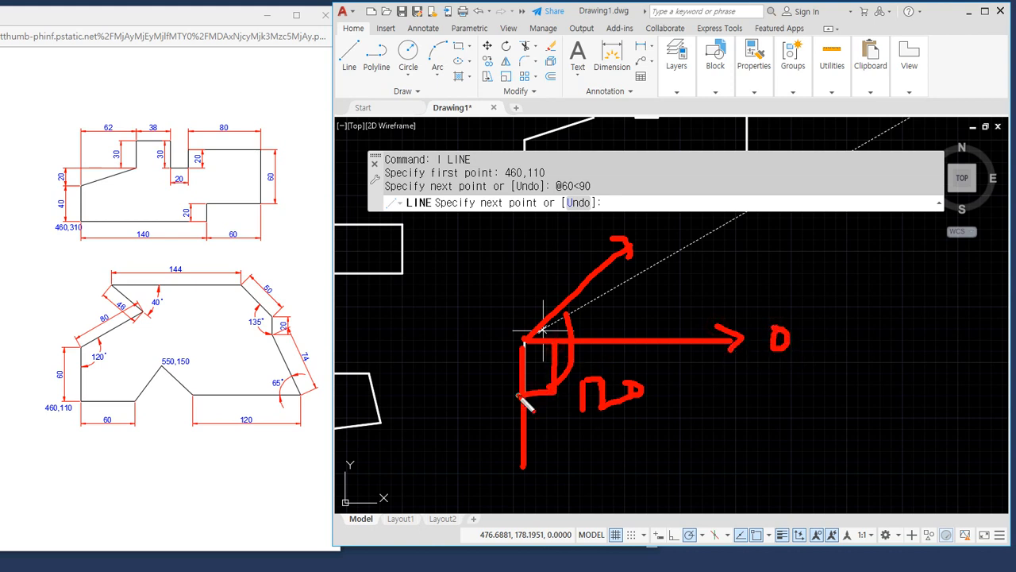
mouse_move(574, 429)
mouse_down()
mouse_move(595, 436)
mouse_move(608, 458)
mouse_move(633, 434)
mouse_up()
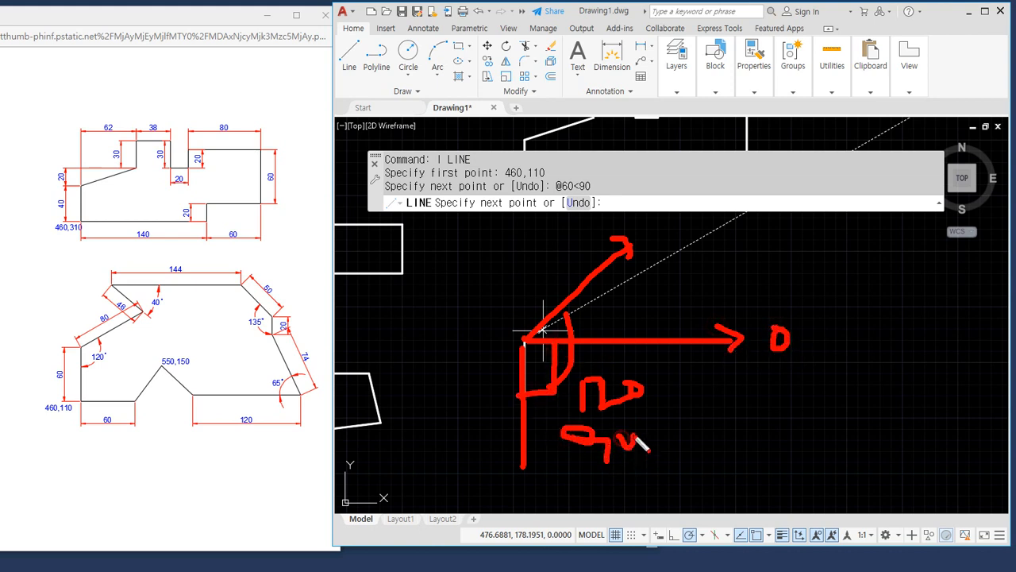
drag(585, 287, 608, 342)
mouse_move(610, 293)
mouse_down()
mouse_move(634, 313)
mouse_move(659, 295)
mouse_up()
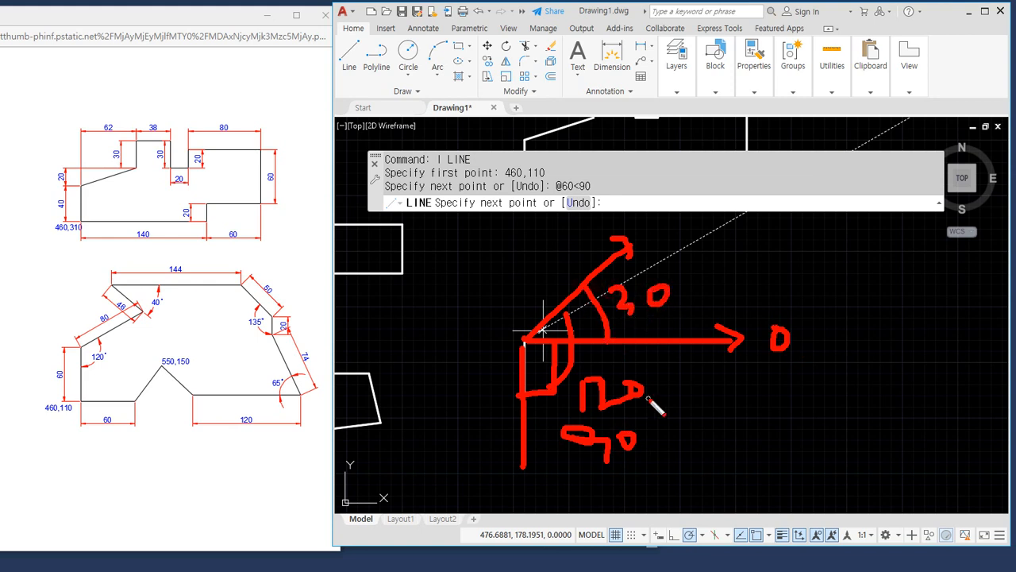
key(Escape)
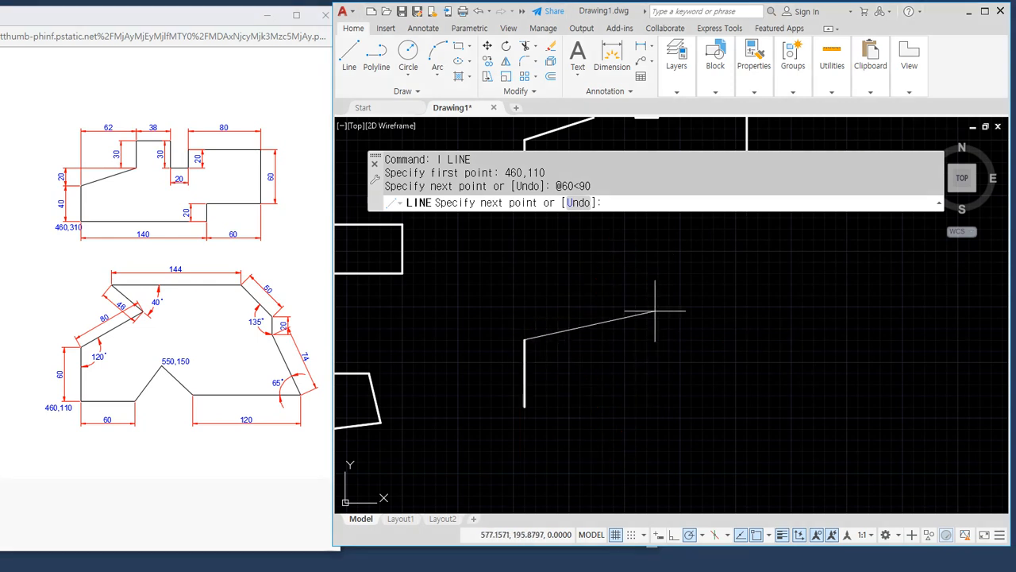
Continue the second outline with an 80-unit slanted segment at 30°
text(@80)
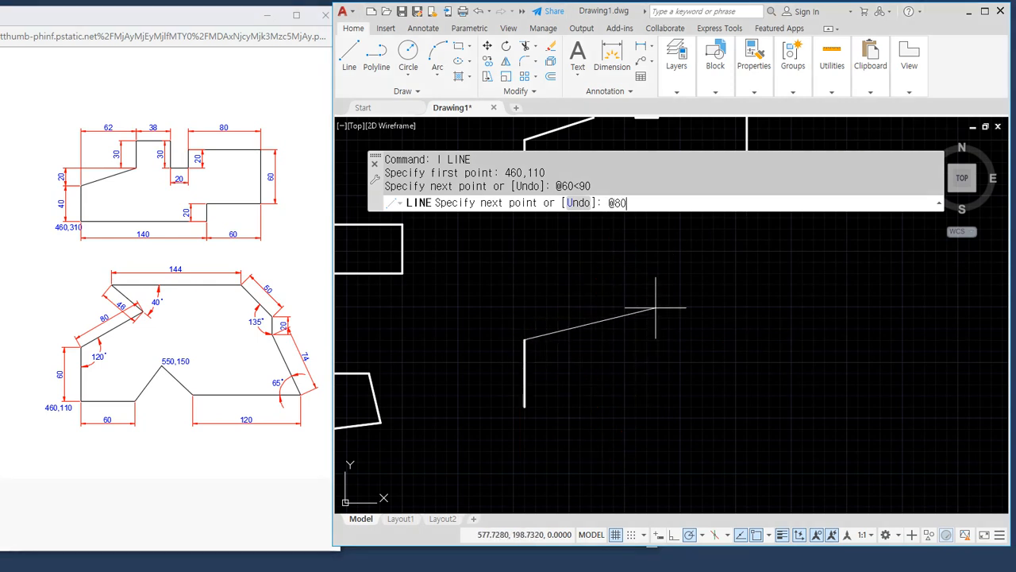
text(<30)
key(Return)
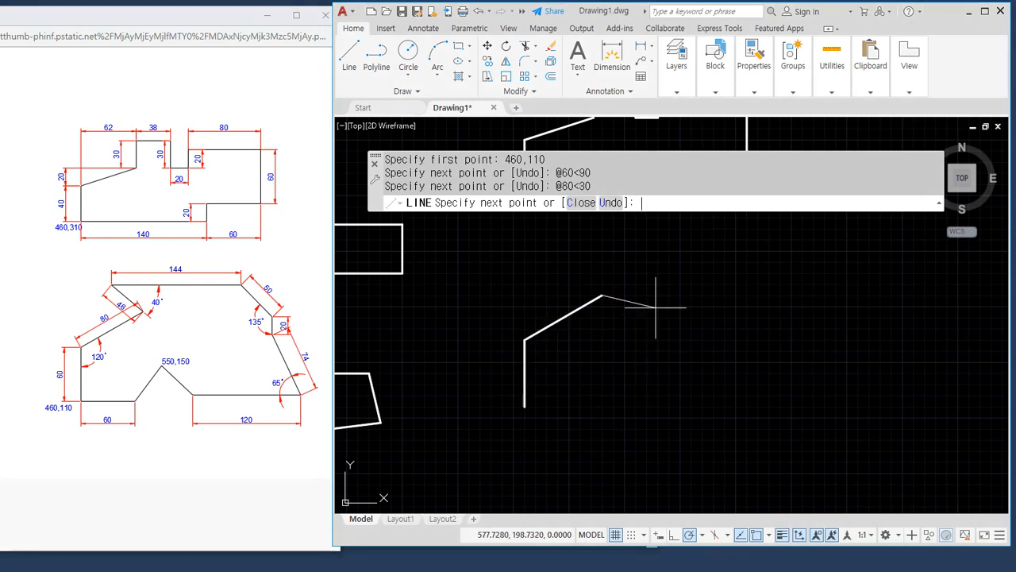
key(ctrl+2)
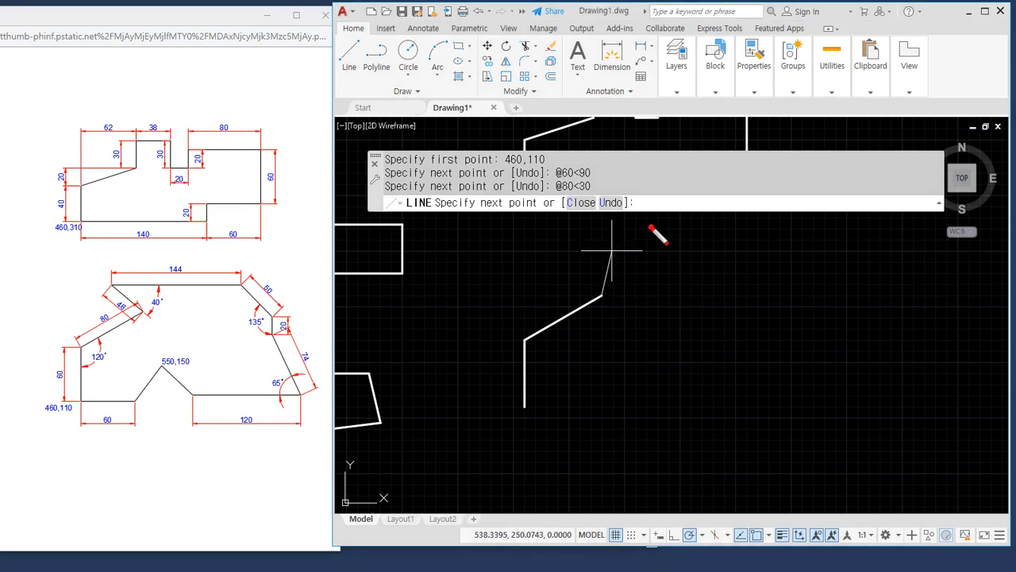
mouse_move(654, 227)
mouse_down()
mouse_move(521, 232)
mouse_move(608, 300)
mouse_up()
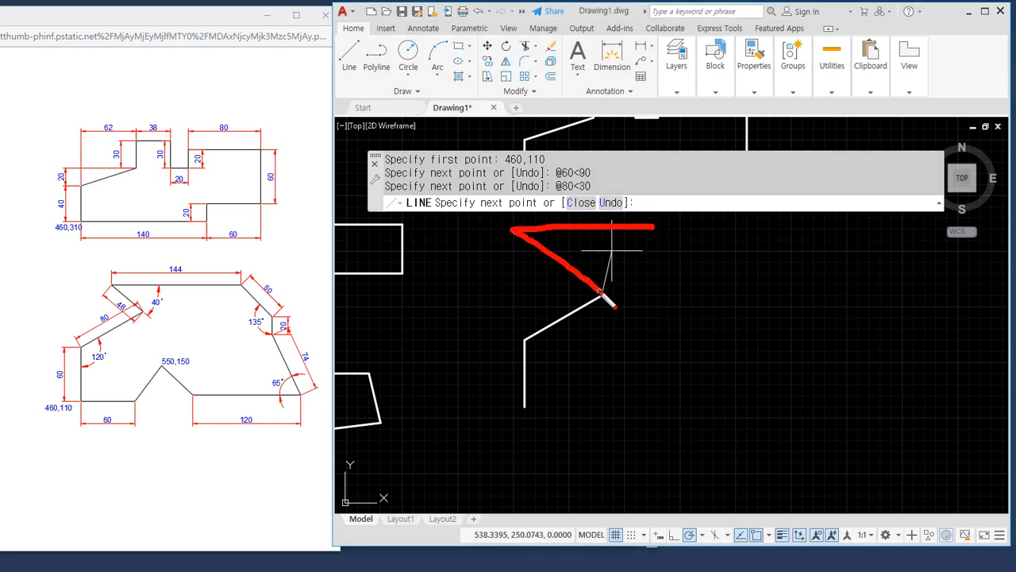
mouse_move(559, 235)
mouse_down()
mouse_move(567, 252)
mouse_move(667, 242)
mouse_up()
mouse_move(608, 296)
mouse_down()
mouse_move(454, 297)
mouse_move(874, 296)
mouse_up()
drag(572, 271, 585, 291)
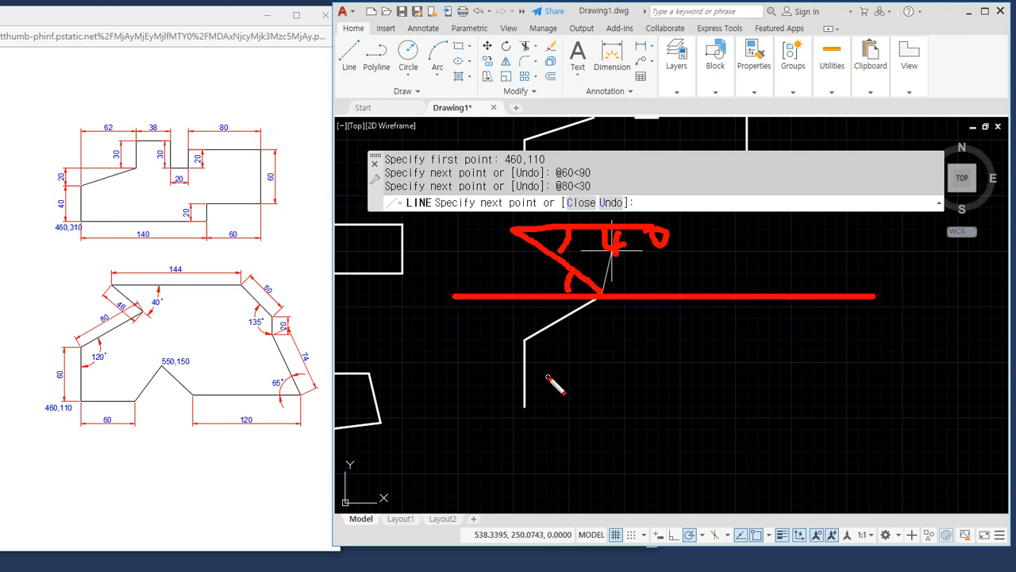
mouse_move(866, 282)
mouse_down()
mouse_move(894, 292)
mouse_move(865, 321)
mouse_up()
drag(905, 296, 910, 300)
mouse_move(645, 294)
mouse_down()
mouse_move(611, 268)
mouse_move(589, 284)
mouse_up()
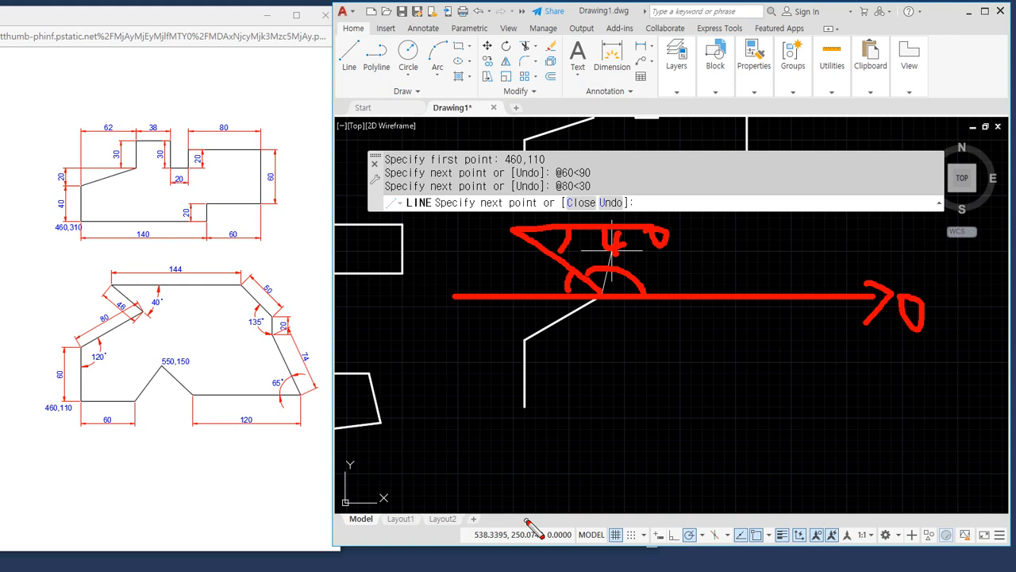
key(Escape)
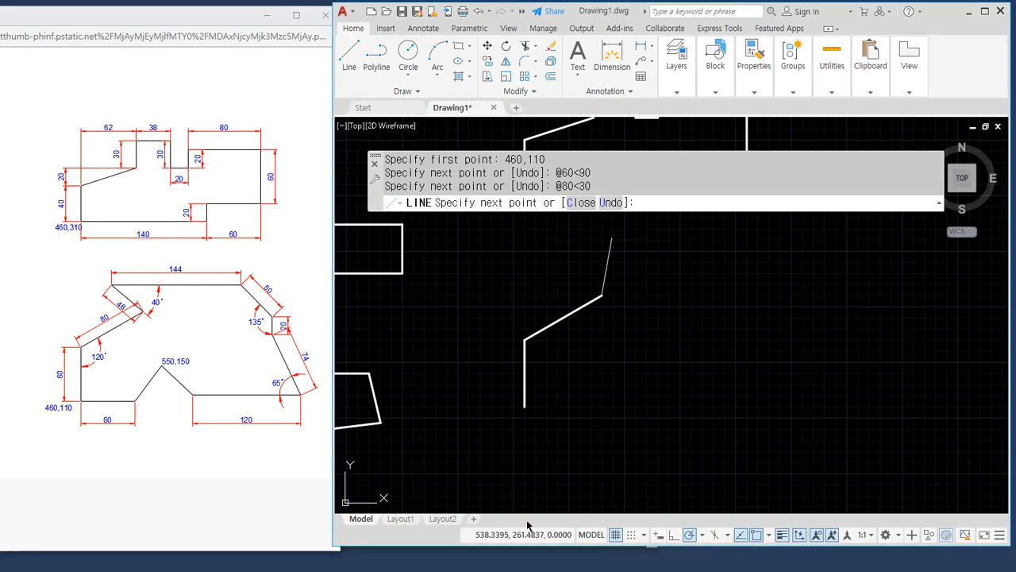
Continue the second outline with a 46-unit segment at 140° and a 144-unit horizontal segment at 0°
text(@46<140)
key(Return)
text(@)
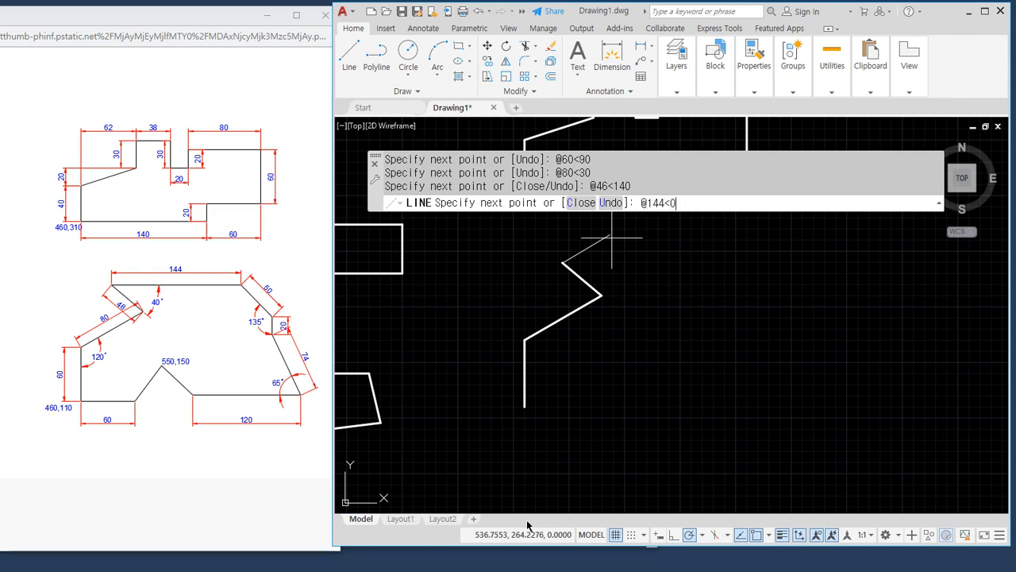
key(Return)
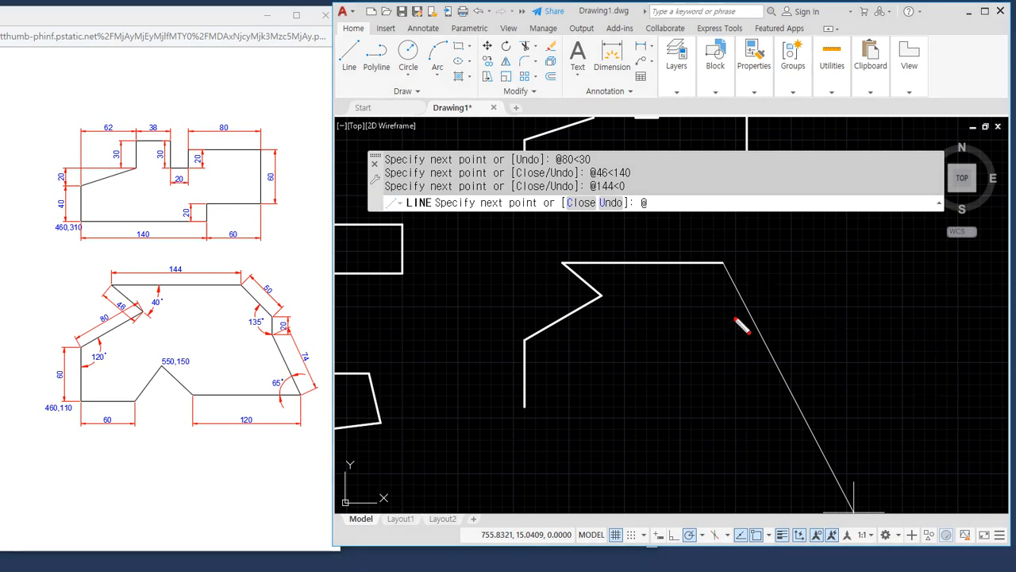
mouse_move(719, 263)
mouse_down()
mouse_move(820, 336)
mouse_move(818, 433)
mouse_up()
drag(783, 308, 799, 361)
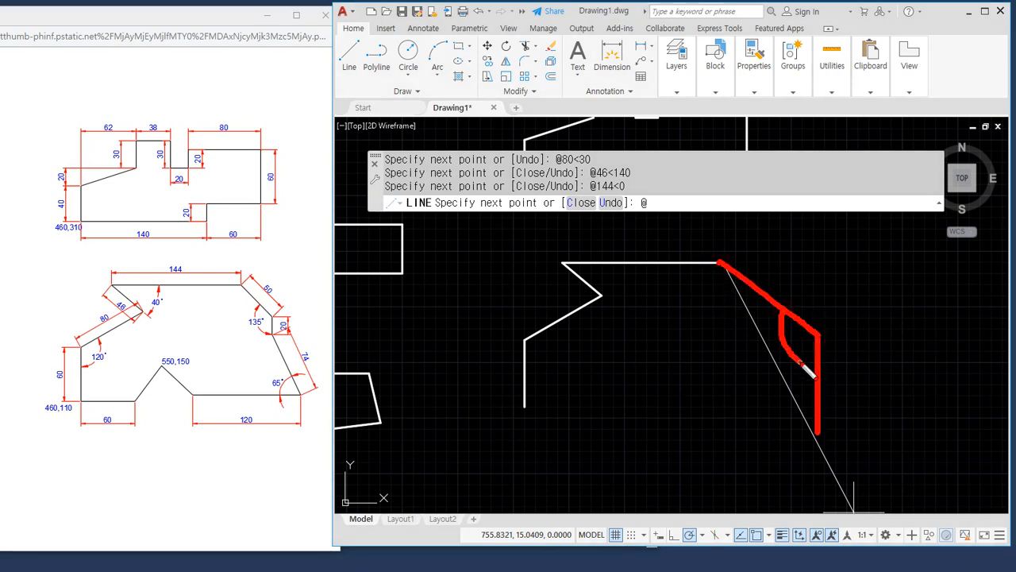
mouse_move(698, 336)
mouse_down()
mouse_move(707, 362)
mouse_move(720, 359)
mouse_up()
drag(739, 321, 745, 364)
drag(741, 326, 751, 323)
click(761, 320)
mouse_move(819, 337)
mouse_down()
mouse_move(738, 339)
mouse_move(998, 337)
mouse_up()
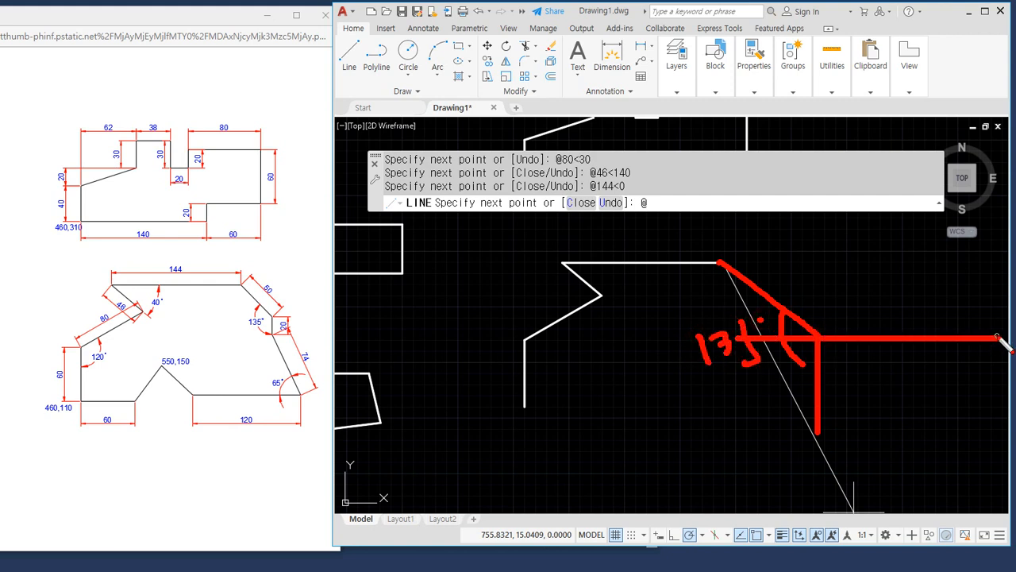
drag(781, 298, 760, 354)
drag(718, 262, 927, 262)
drag(786, 266, 776, 295)
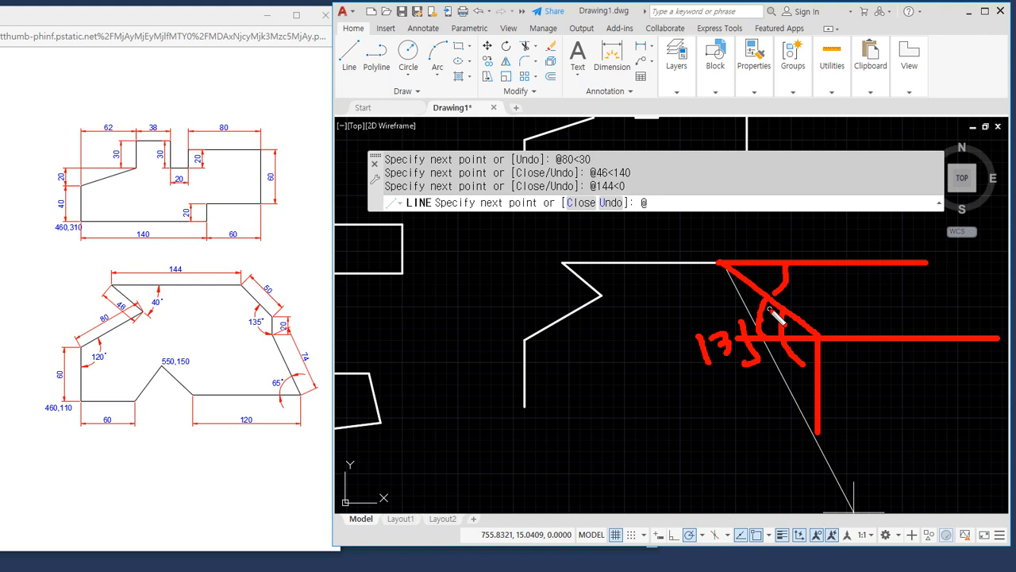
key(Escape)
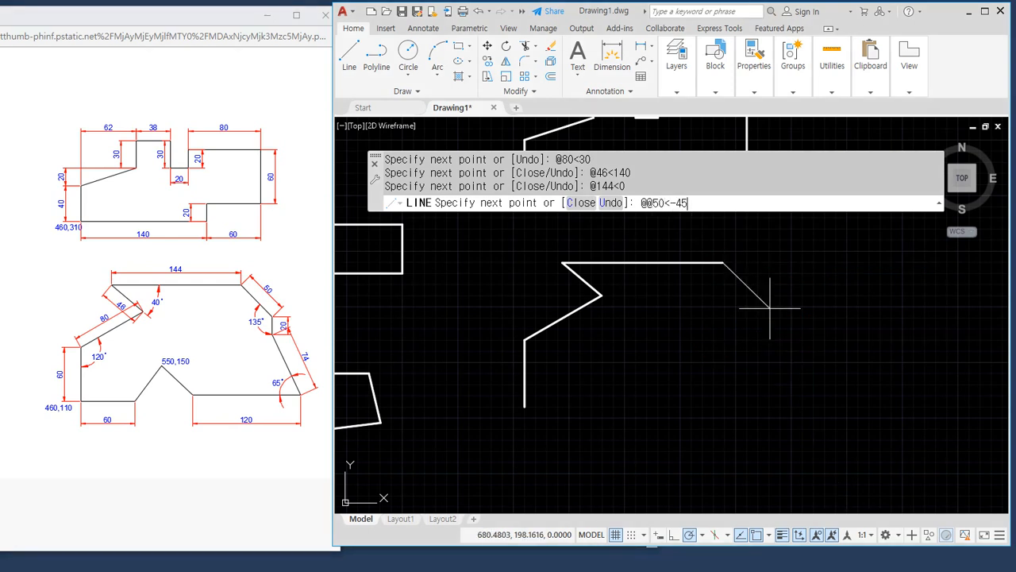
Extend the outline from the end of the 144-unit edge with a 50-unit segment at -45° and a 20-unit segment at -90°
key(Return)
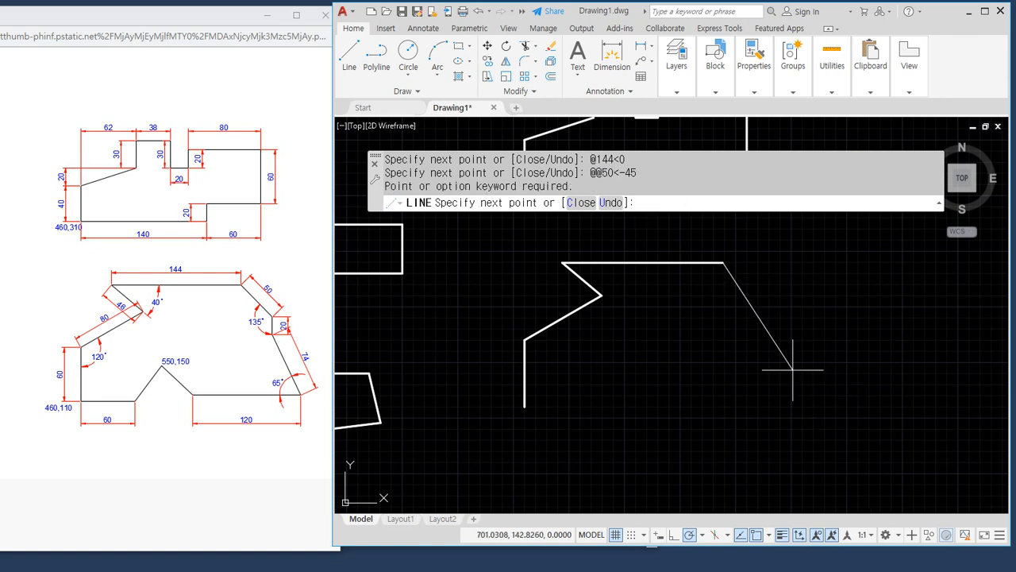
text(@50<-45)
key(Return)
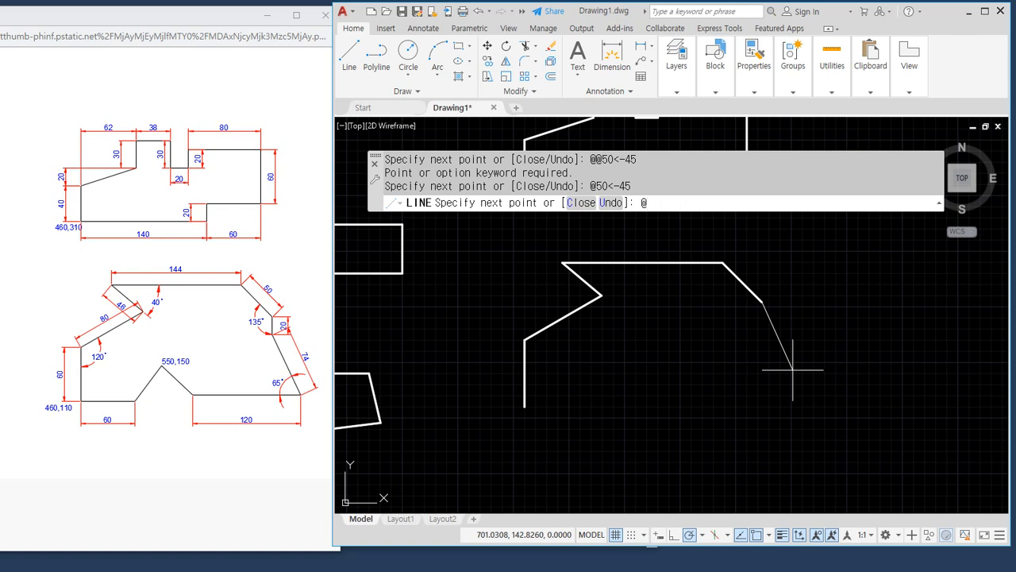
text(@20<-90)
key(Return)
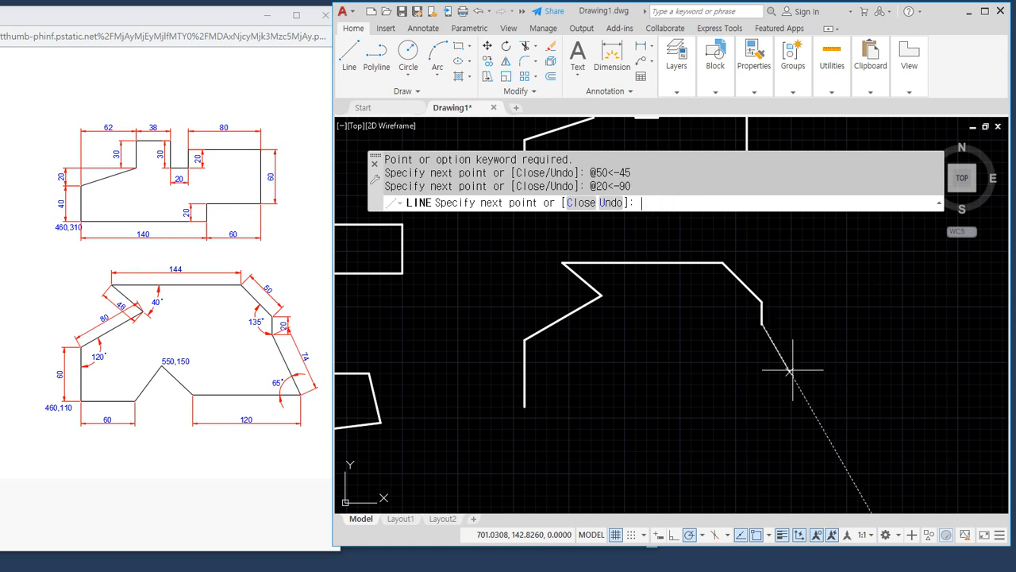
middle_drag(779, 393, 716, 336)
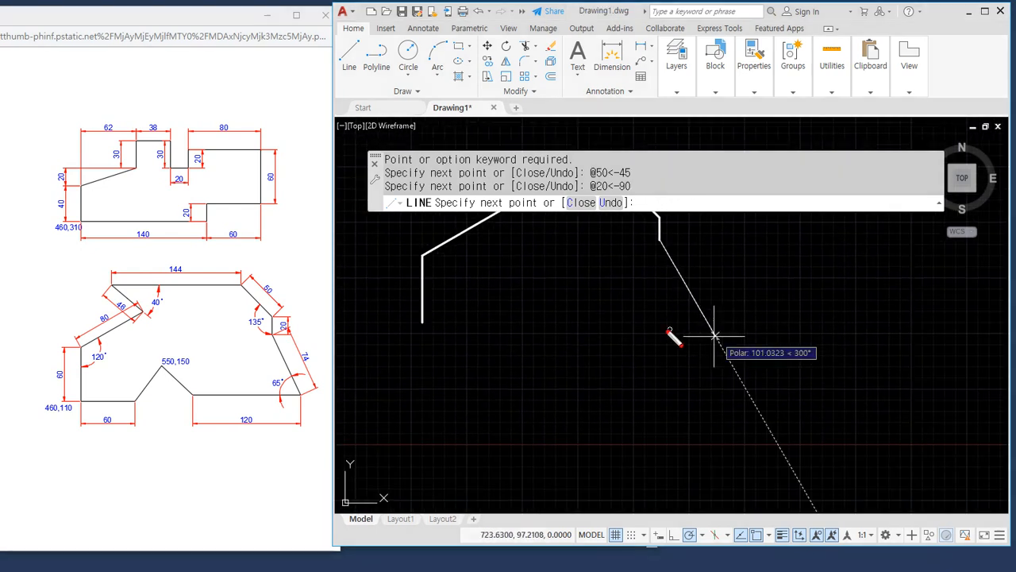
drag(659, 239, 750, 367)
drag(567, 348, 923, 347)
drag(709, 317, 684, 340)
mouse_move(641, 290)
mouse_down()
mouse_move(640, 340)
mouse_move(662, 320)
mouse_move(670, 363)
mouse_up()
drag(665, 324, 688, 319)
mouse_move(675, 240)
mouse_down()
mouse_move(589, 241)
mouse_move(905, 241)
mouse_up()
mouse_move(725, 247)
mouse_down()
mouse_move(727, 267)
mouse_move(694, 277)
mouse_up()
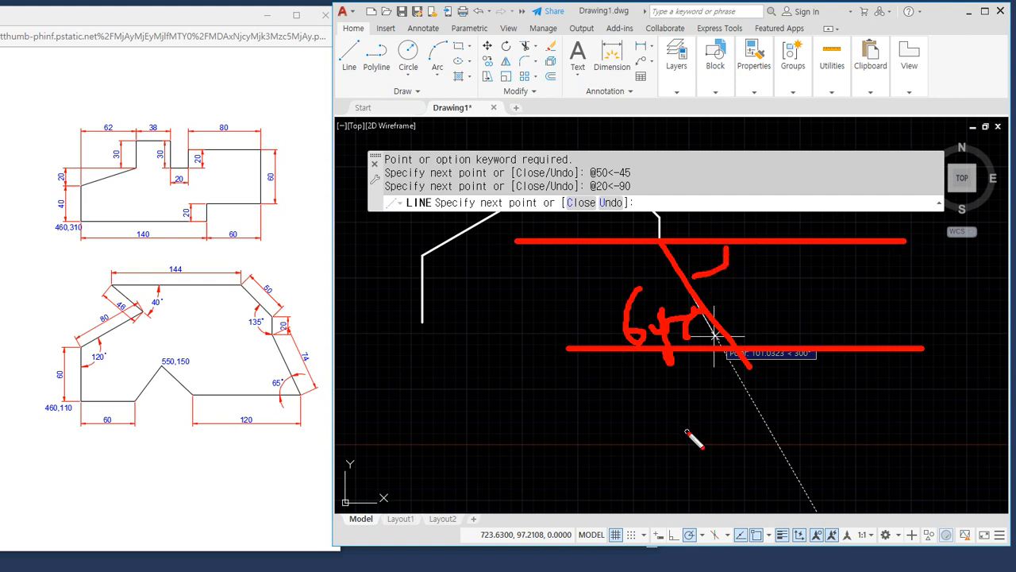
key(Escape)
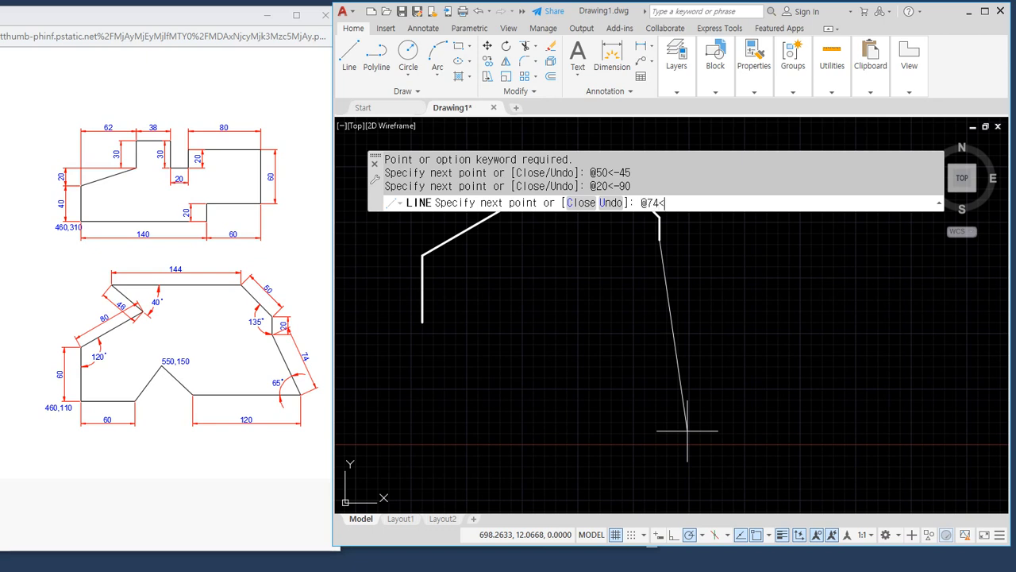
Continue the outline below the short 20-unit edge with a 74-unit slanted segment at -65°
text(-65)
key(Return)
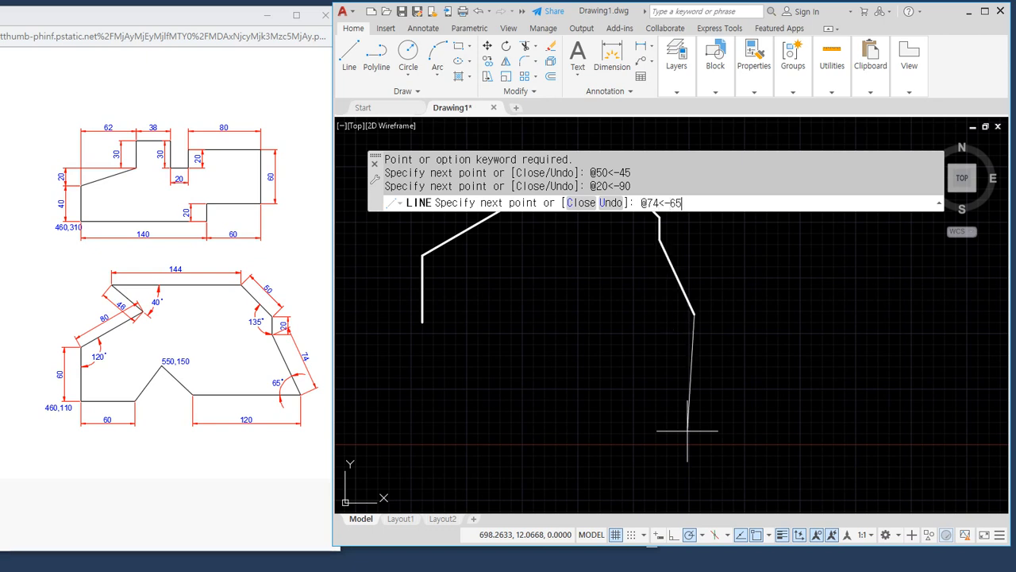
key(Return)
Add a 120-unit base segment at 180° and a slanted segment to the absolute point 550,150
text(@120)
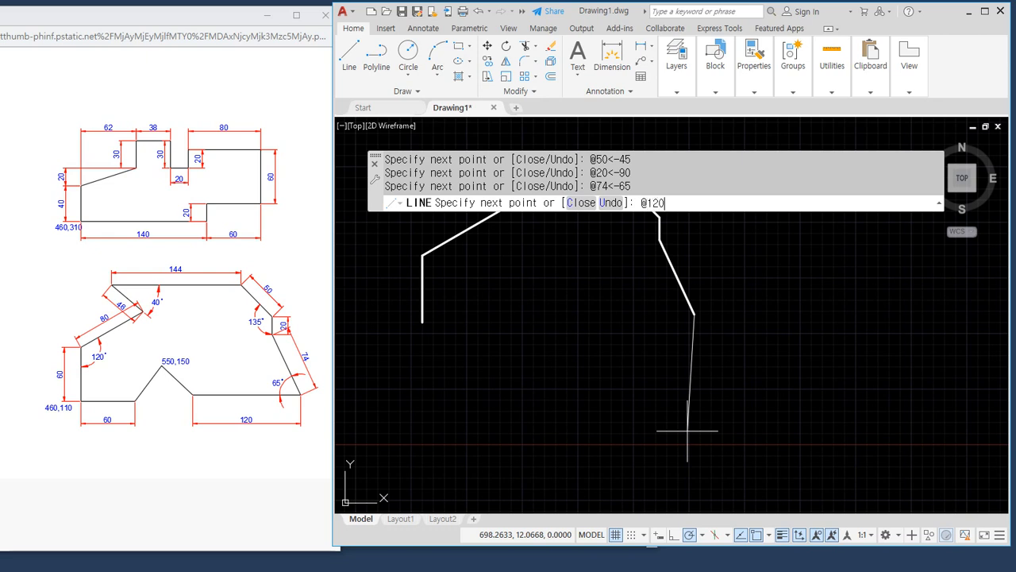
text(<180)
key(Return)
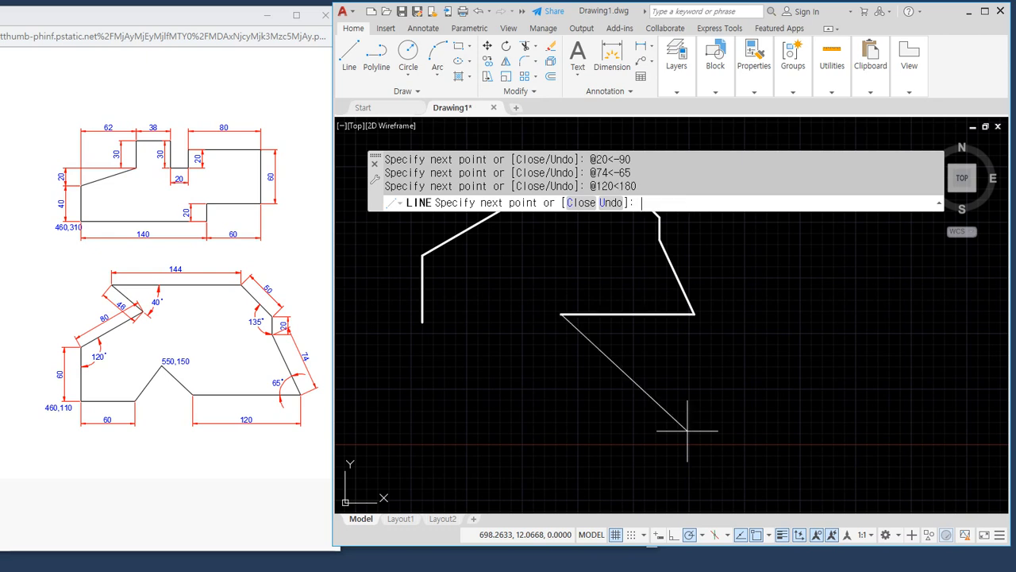
text(550,150)
key(Return)
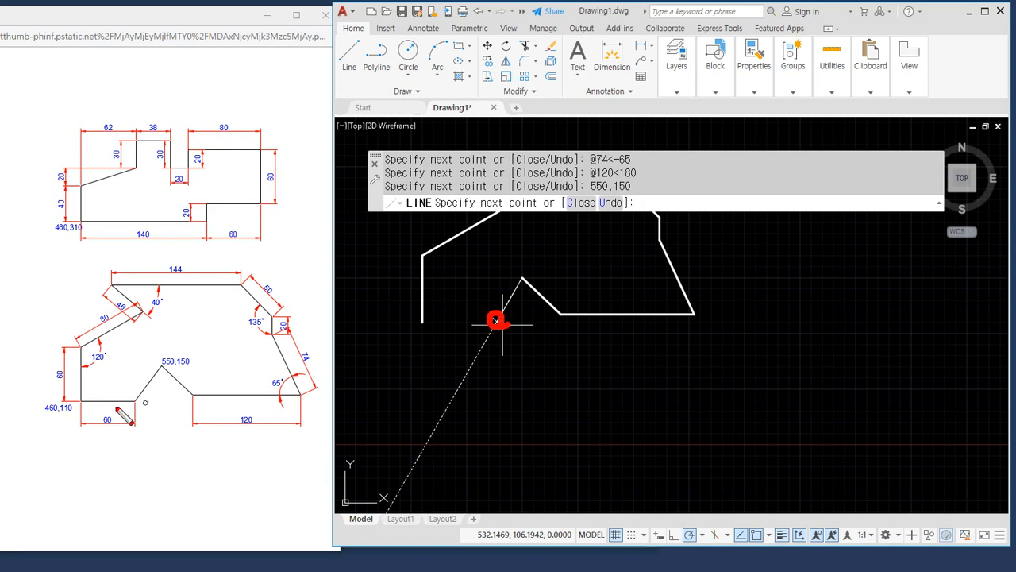
mouse_move(109, 446)
mouse_down()
mouse_move(54, 391)
mouse_move(162, 419)
mouse_move(97, 435)
mouse_up()
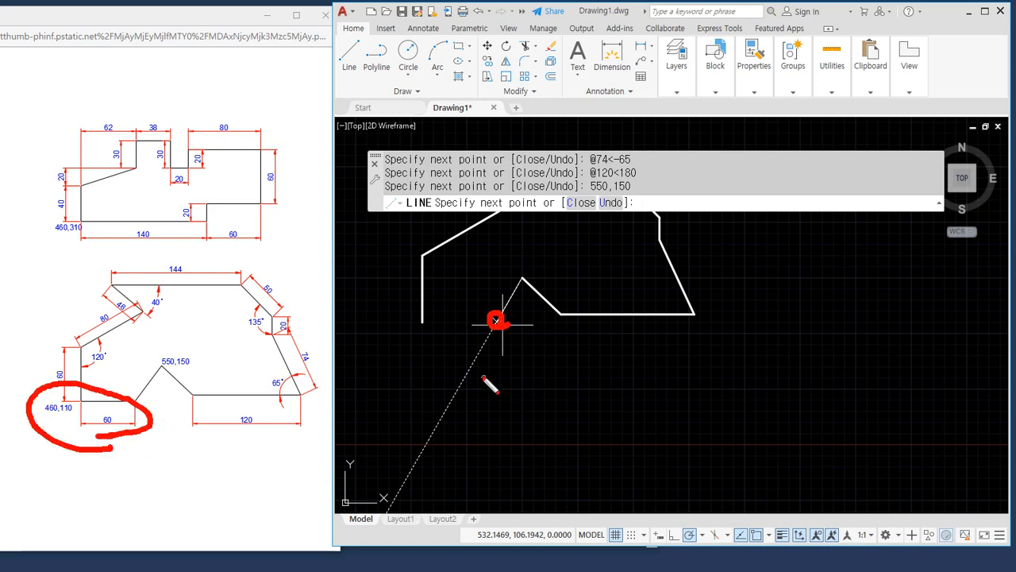
mouse_move(422, 317)
mouse_down()
mouse_move(418, 332)
mouse_move(422, 318)
mouse_up()
mouse_move(401, 365)
mouse_down()
mouse_move(396, 400)
mouse_move(454, 394)
mouse_up()
drag(435, 365, 423, 417)
mouse_move(459, 354)
mouse_down()
mouse_move(446, 405)
mouse_move(468, 378)
mouse_move(697, 389)
mouse_up()
mouse_move(619, 420)
mouse_down()
mouse_move(617, 453)
mouse_move(635, 422)
mouse_move(696, 449)
mouse_move(717, 435)
mouse_move(747, 449)
mouse_move(792, 439)
mouse_up()
drag(803, 422, 803, 429)
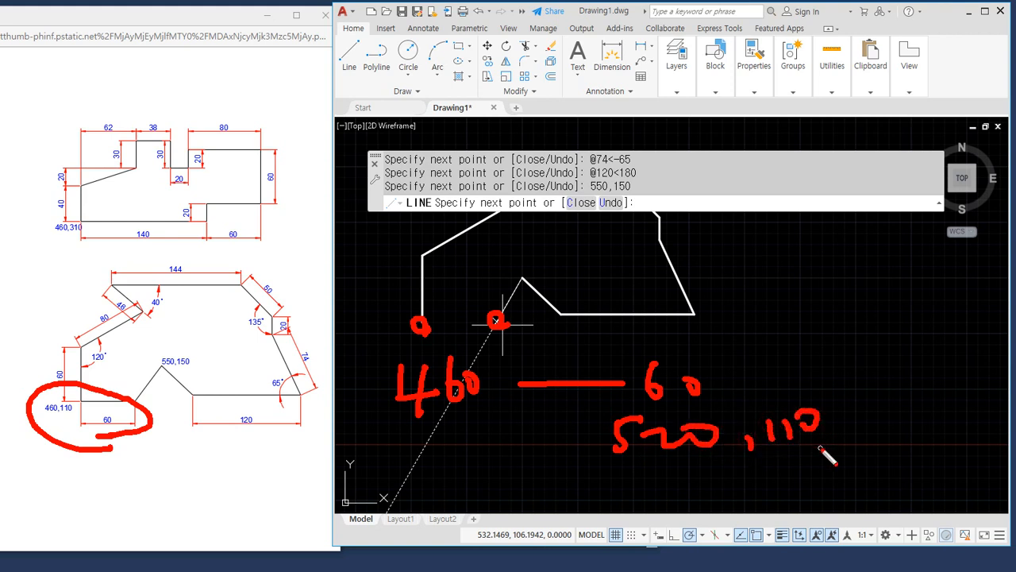
key(Escape)
Draw a segment to 520,110, complete the outline with a 60-unit segment at 180° back to its start, and end the Line command
text(5)
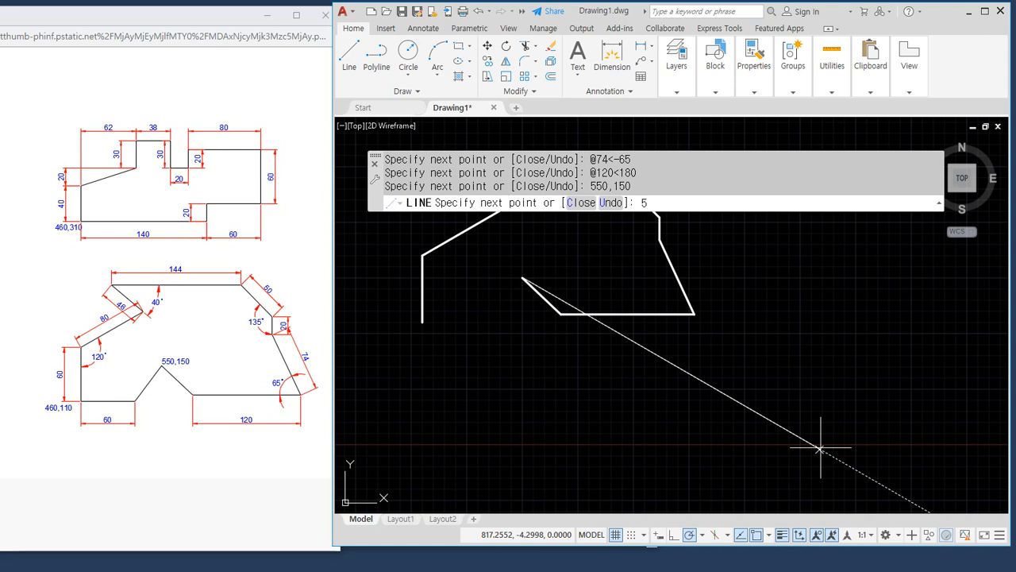
text(20,110)
key(Return)
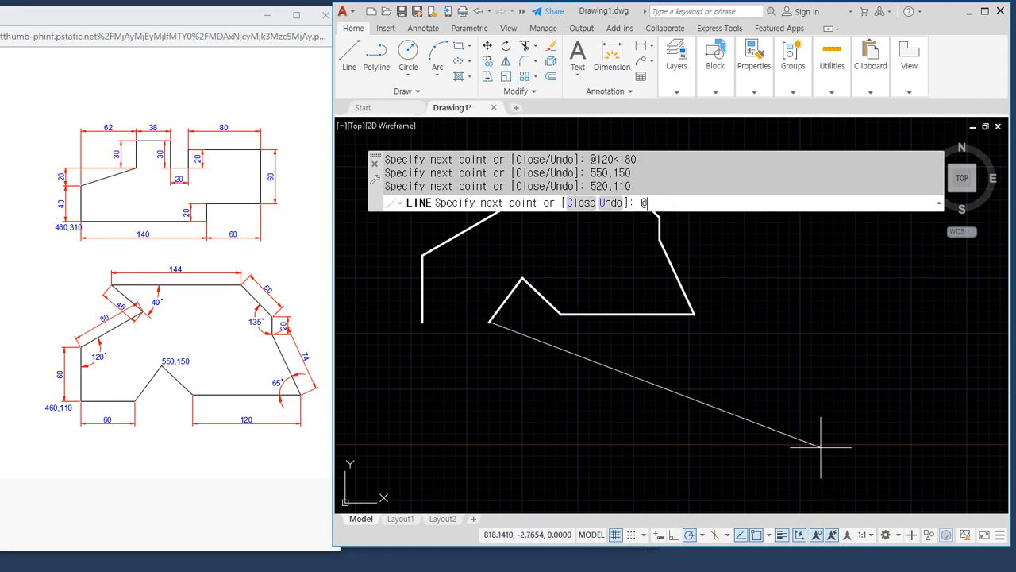
text(@60<180)
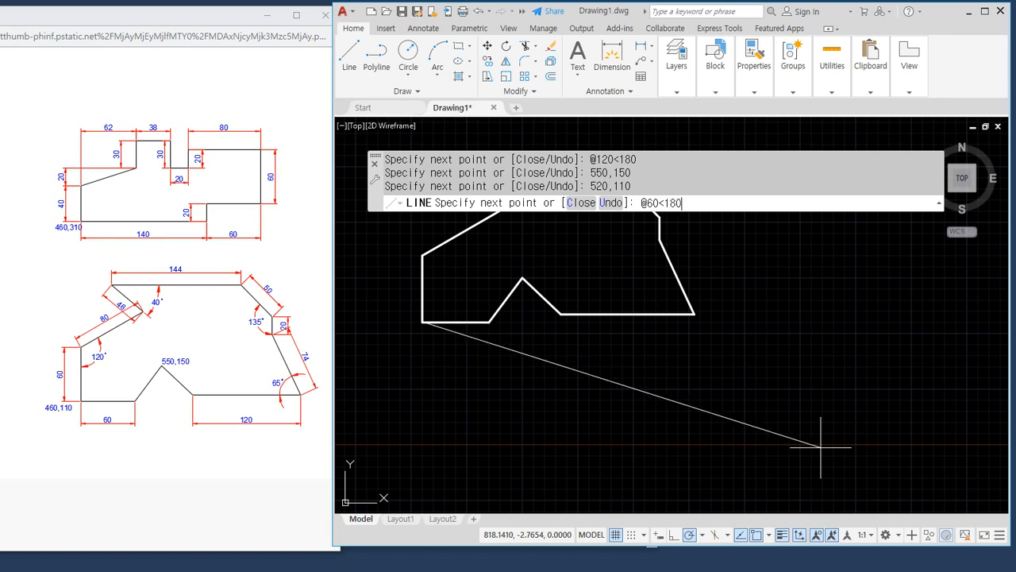
key(Return)
key(Return)
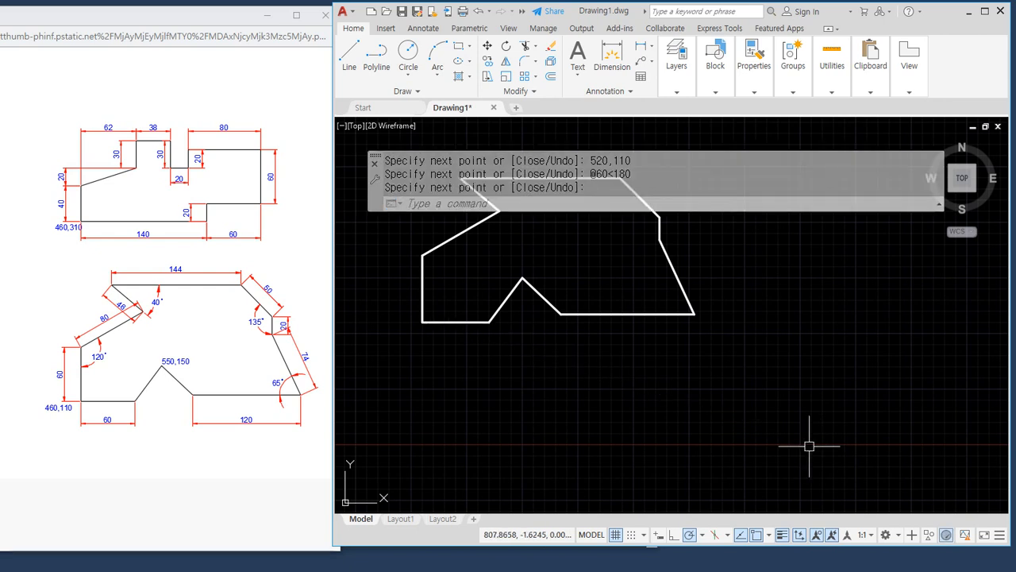
scroll(737, 481, down, 5)
scroll(654, 381, up, 1)
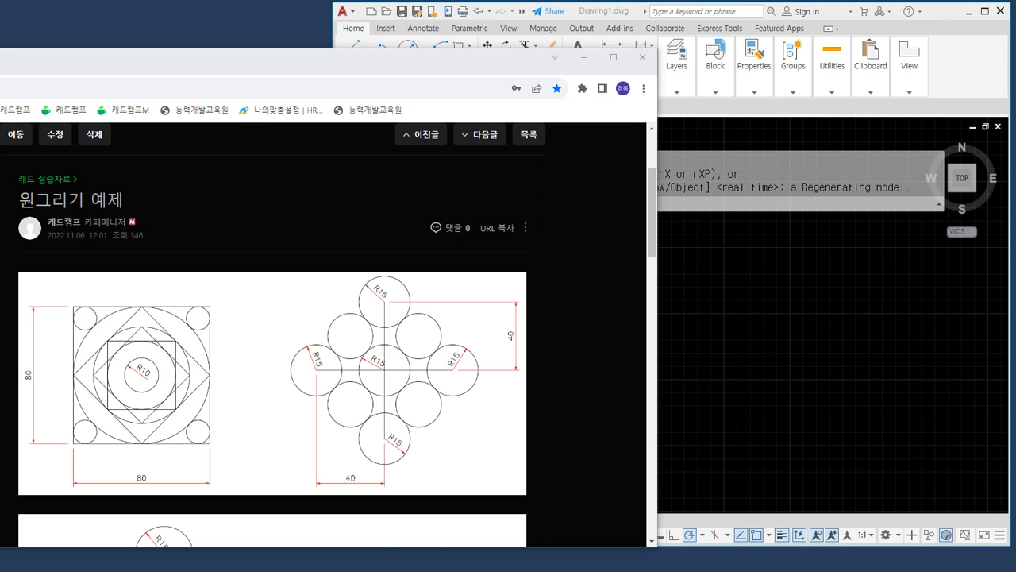
Switch to the Notepad notes file and add the line "선그리고, 원그리고" below the Tan Tan Tan note, separated by a blank line
key(alt+Tab)
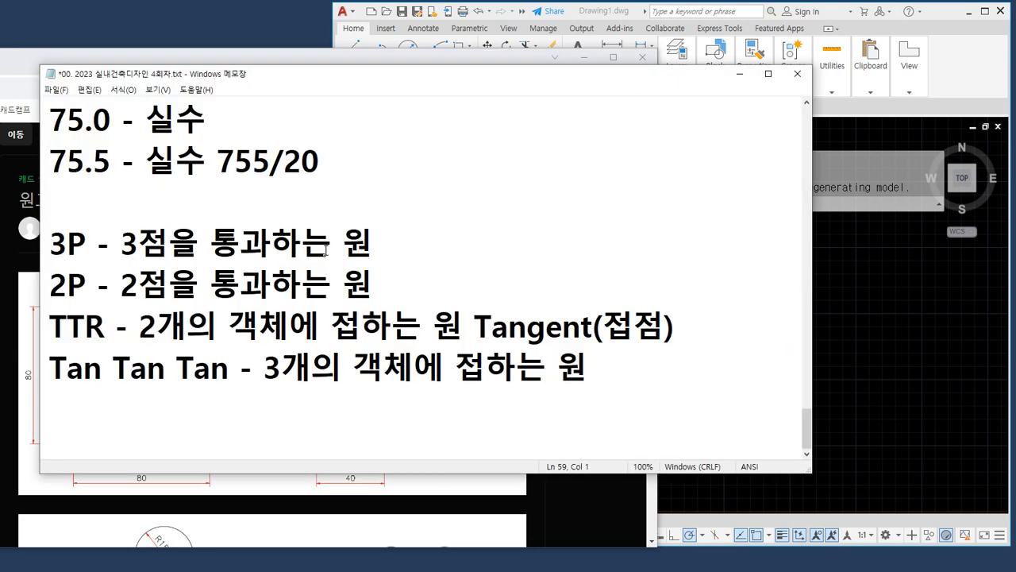
click(691, 376)
key(Return)
key(Return)
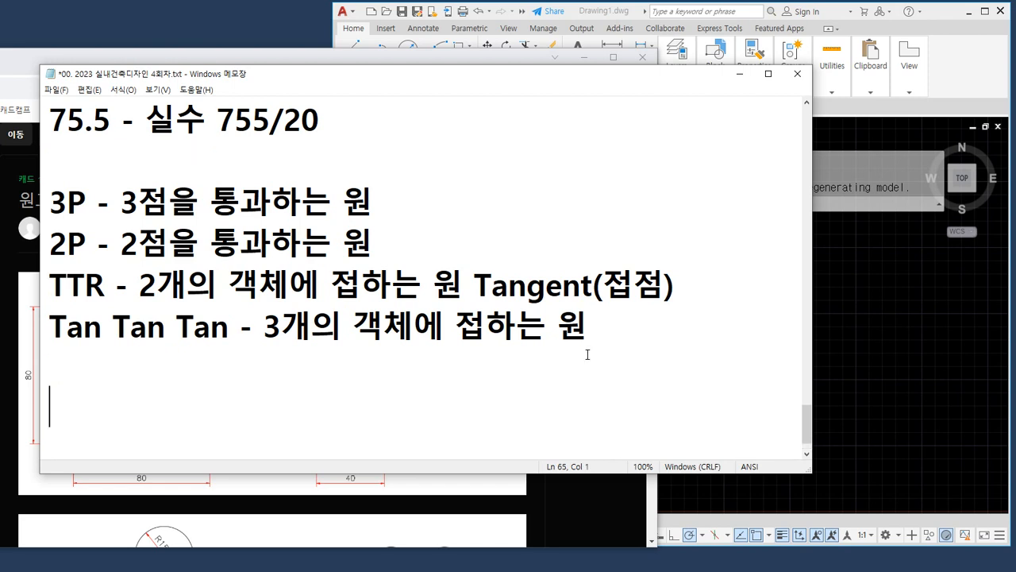
text(선그리고)
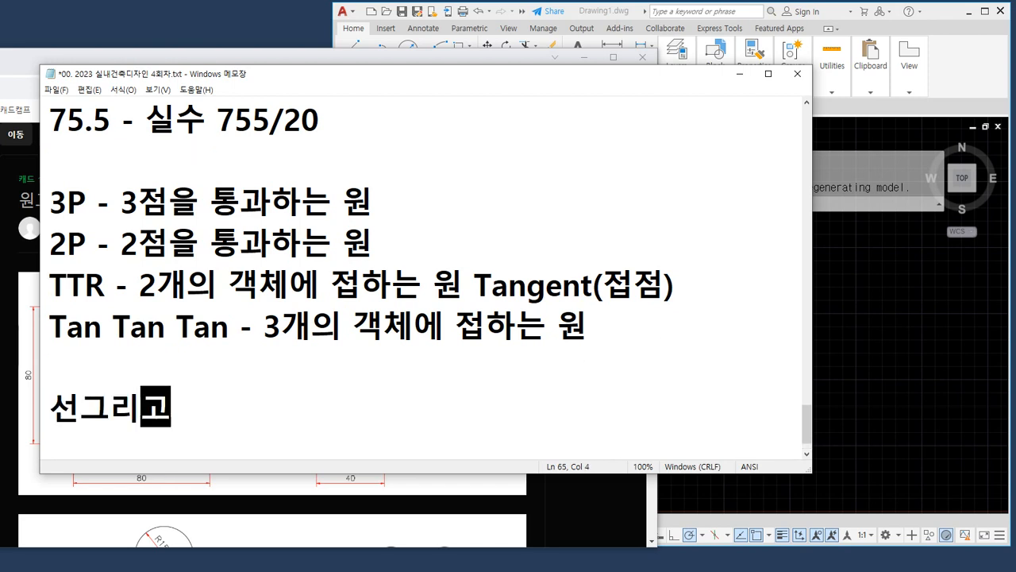
text(, 우원그리고)
key(Return)
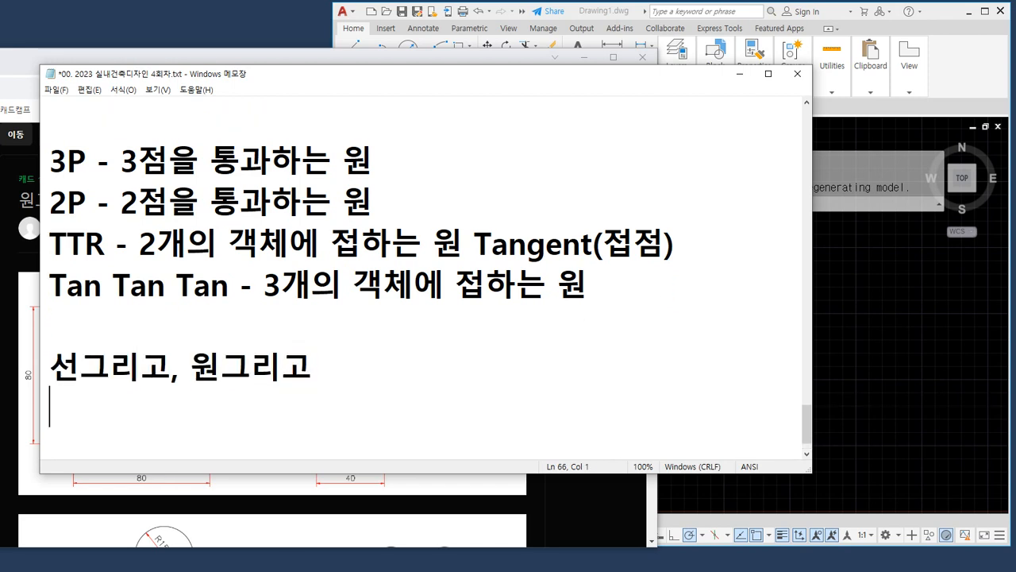
Add the lines "객체스냅" and "자르고" below "선그리고, 원그리고" in the notes
text(객체)
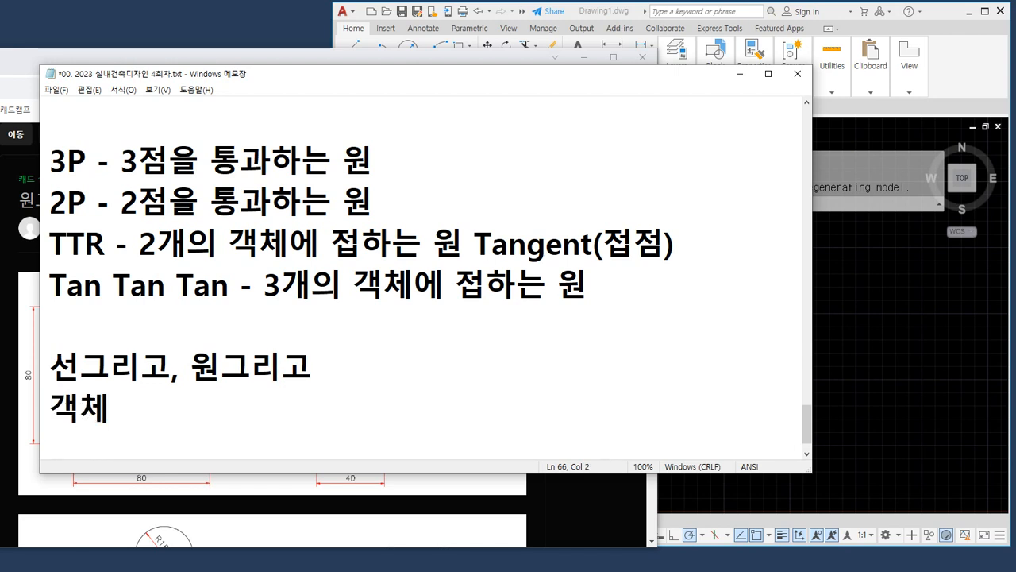
text(스냅)
key(Return)
text(잘)
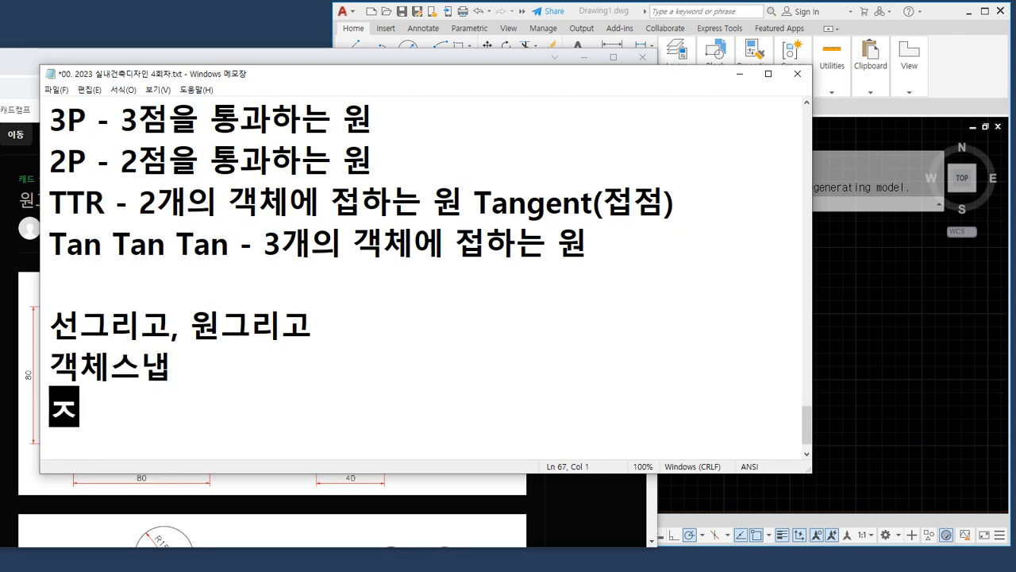
text(르고)
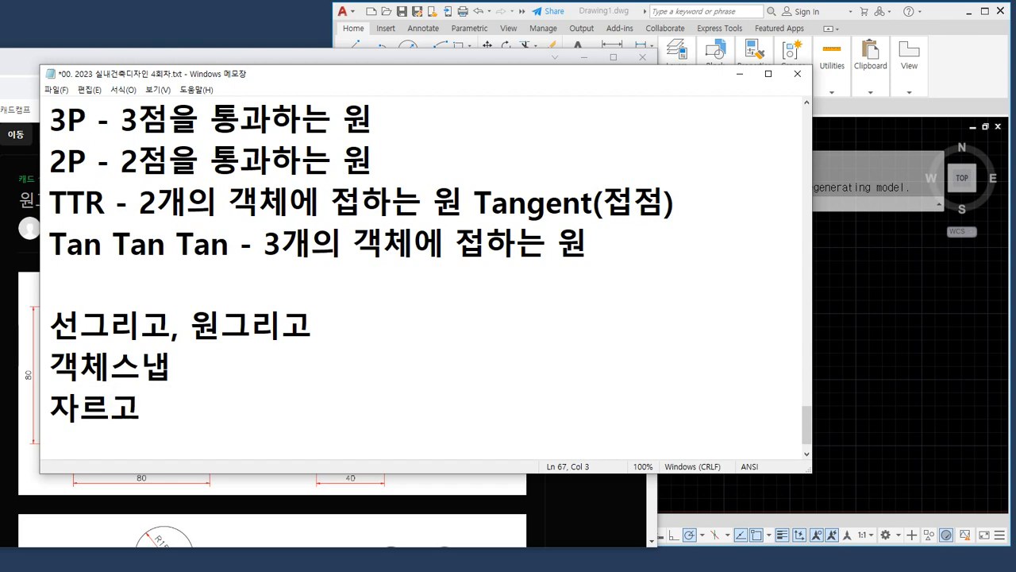
Extend the "자르고" line with ", 연장하고" and add the line "간격띄우고" below it
text(, 연장하고)
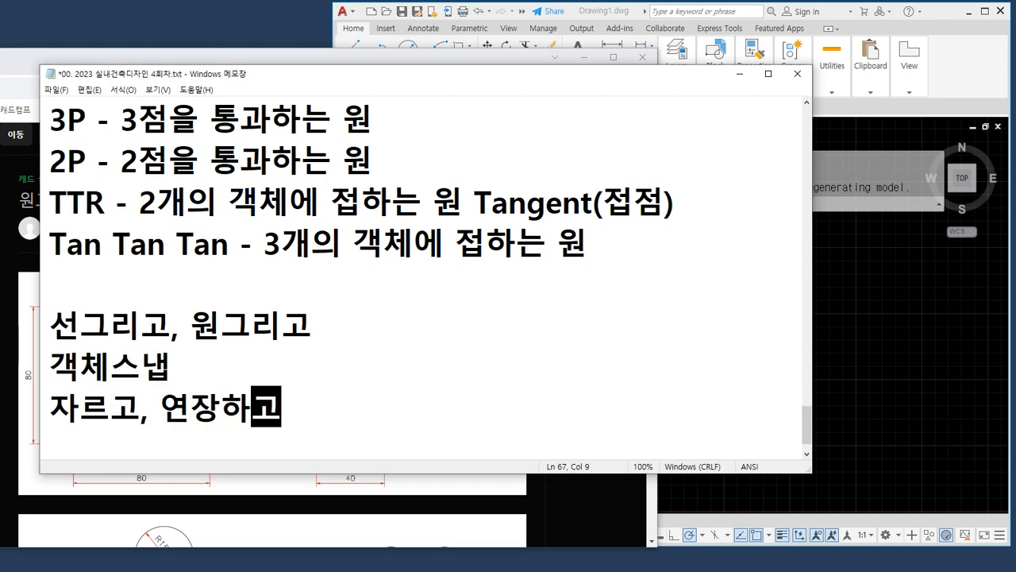
key(Return)
text(간격)
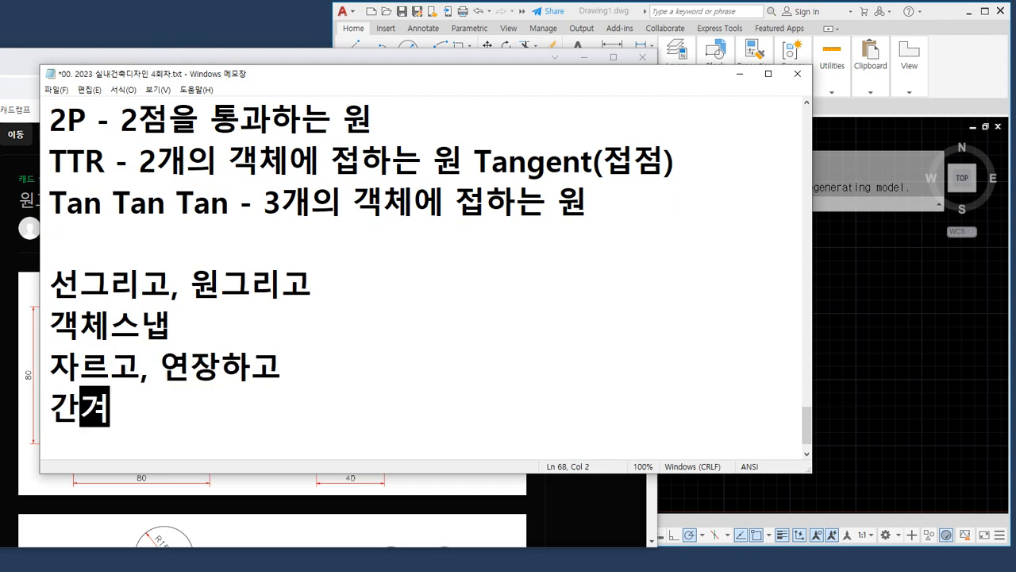
text(띄우고)
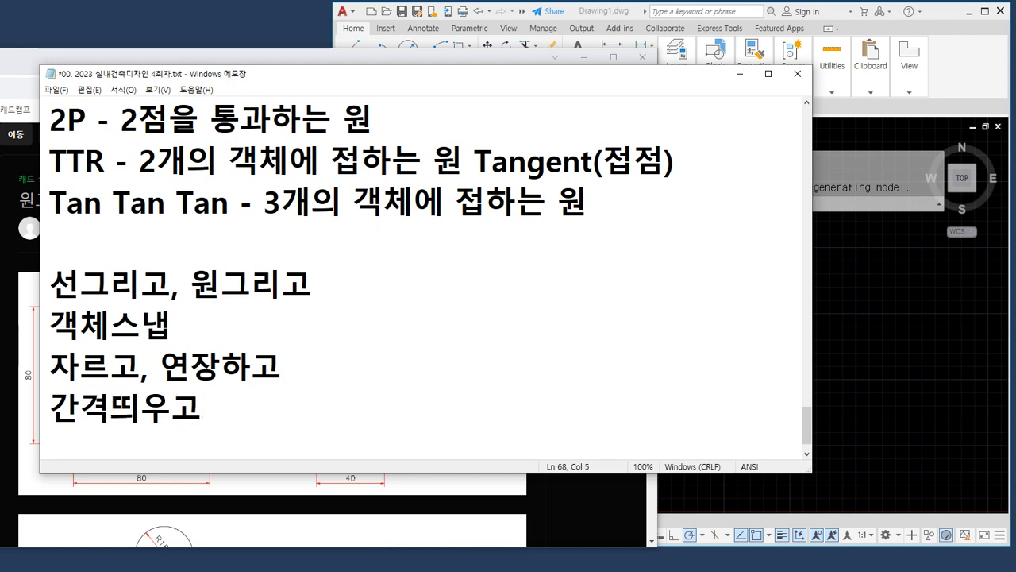
Insert "(Line)" after "선그리고" and "(Circle)" after "원그리고" in the topic list
key(Up)
key(Up)
key(Up)
text((Line))
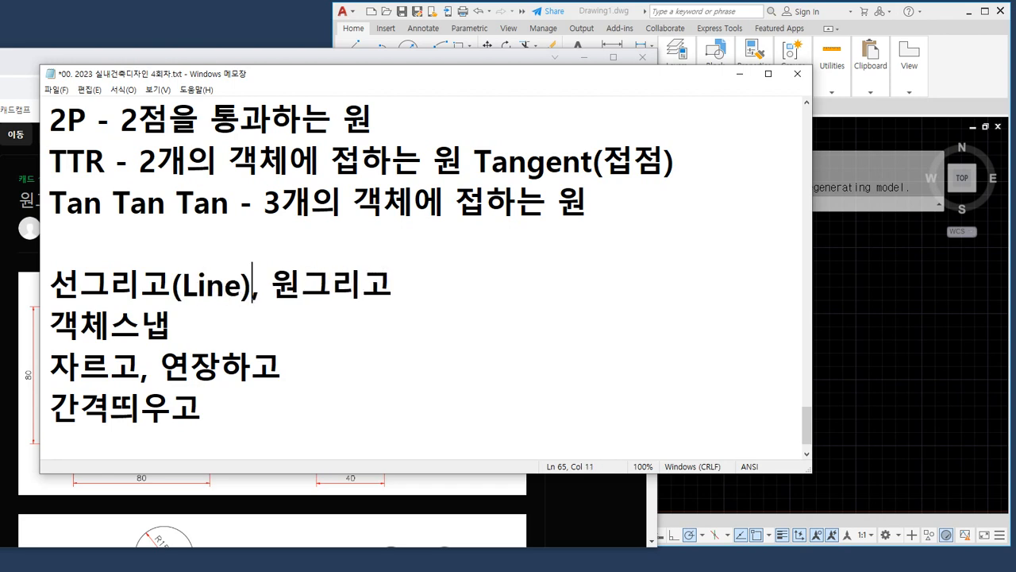
key(End)
text((Ci)
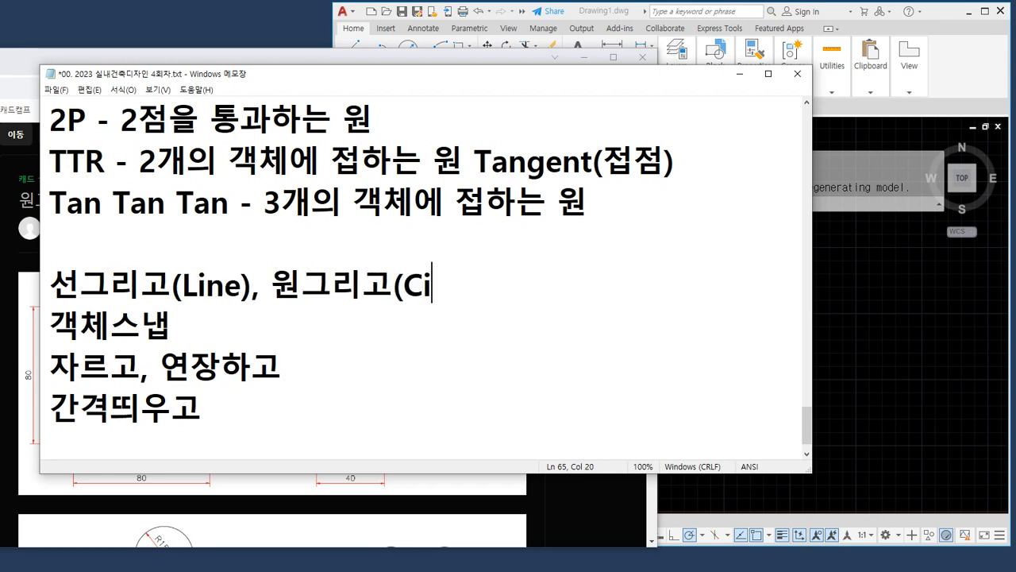
text(rcle)
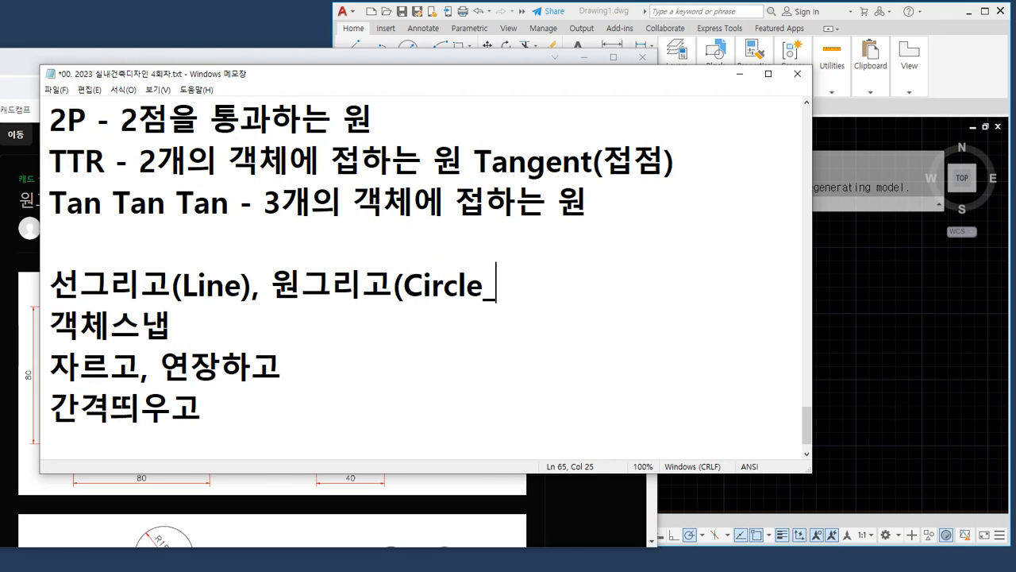
text(_)
key(BackSpace)
text())
Append "(Object SNAP" to the "객체스냅" line
key(Down)
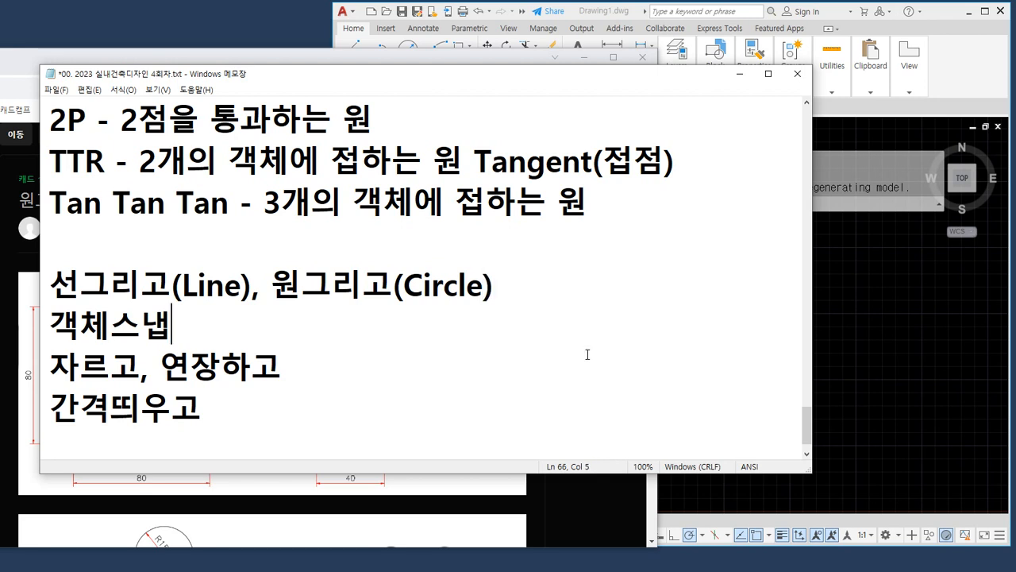
text(()
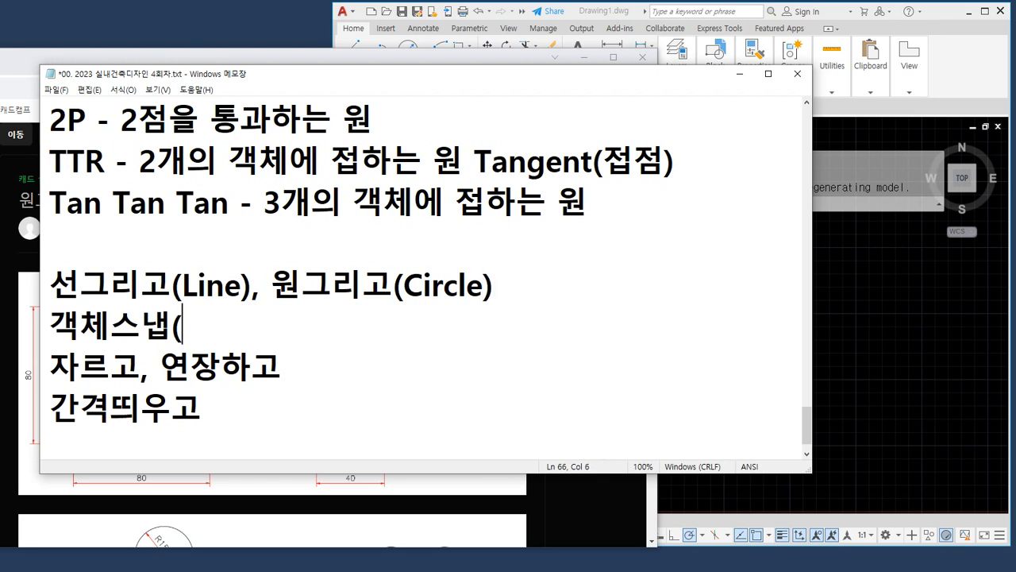
text(Object )
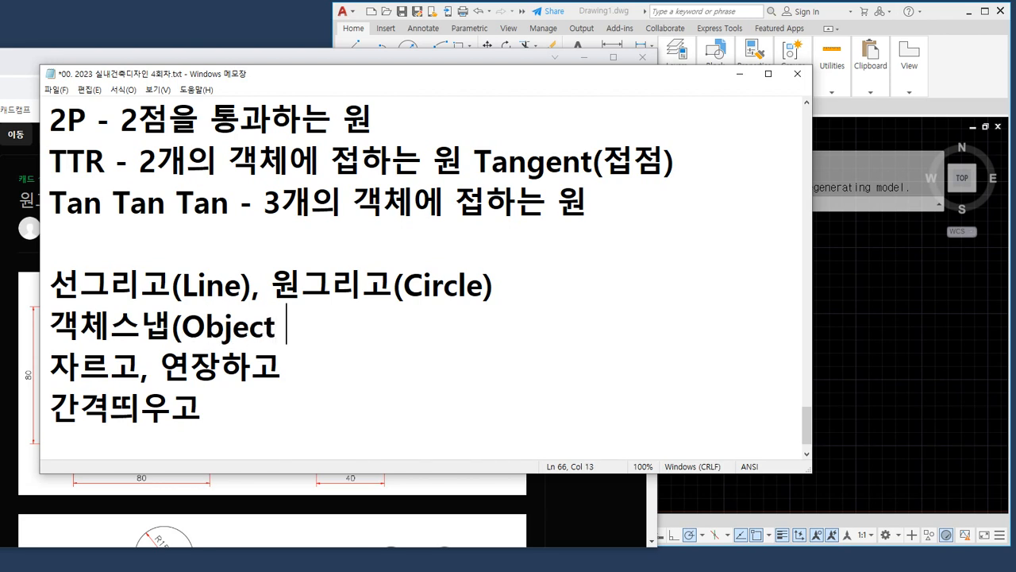
text(SNAP)
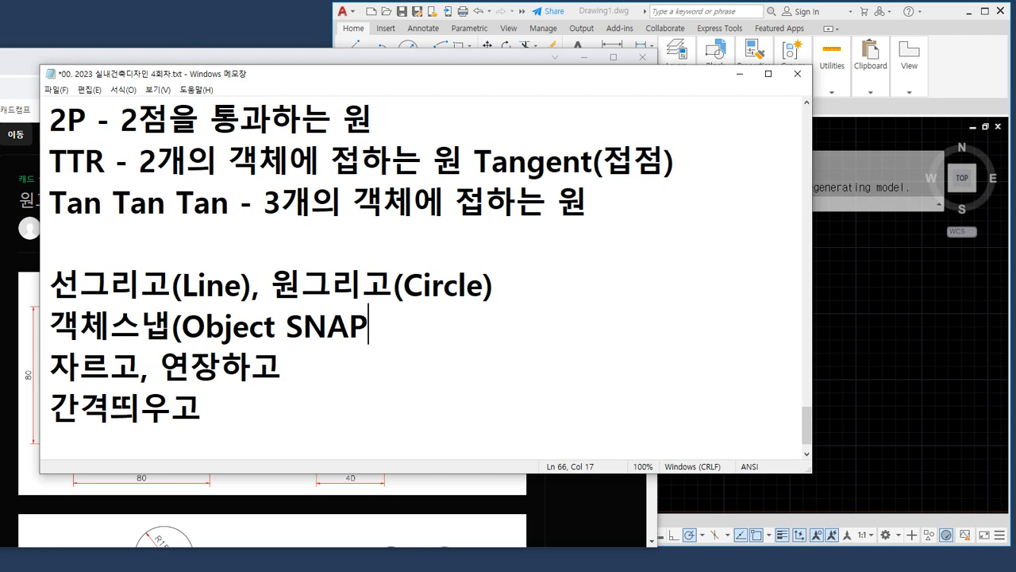
text(URF)
key(BackSpace)
key(BackSpace)
text(FO)
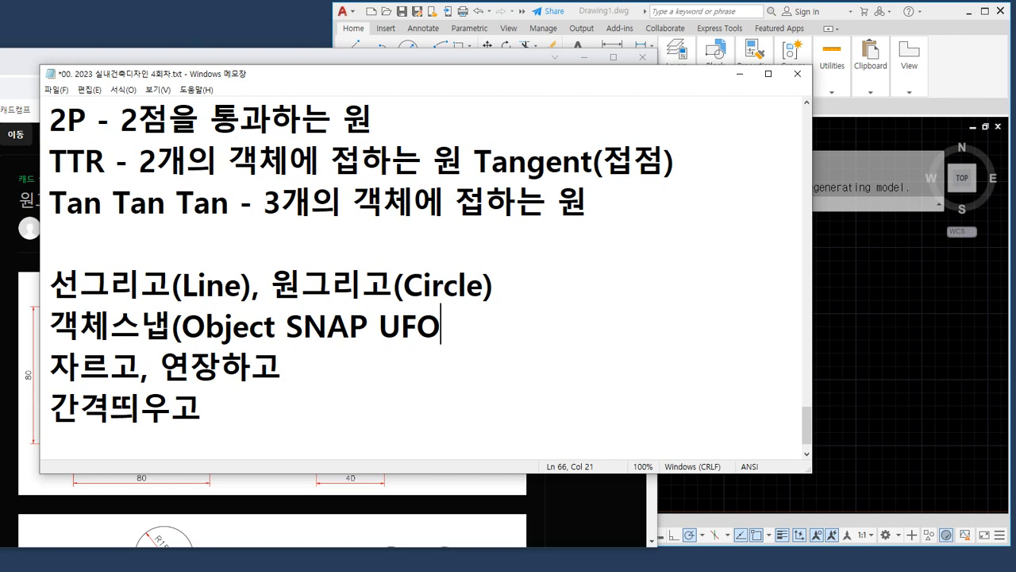
key(BackSpace)
key(BackSpace)
key(BackSpace)
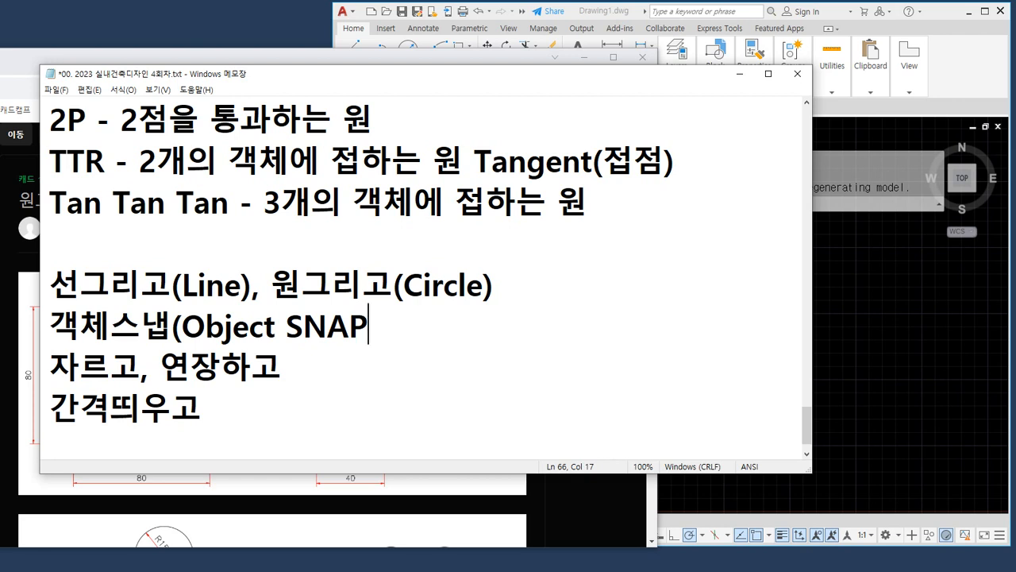
Insert the explanation "(물체, 사물)" between "객체" and "스냅"
key(Left)
key(Left)
key(Left)
key(Left)
key(Left)
key(Left)
key(Left)
key(Left)
key(Left)
key(Left)
key(Left)
key(Left)
key(Left)
key(Left)
text((anf)
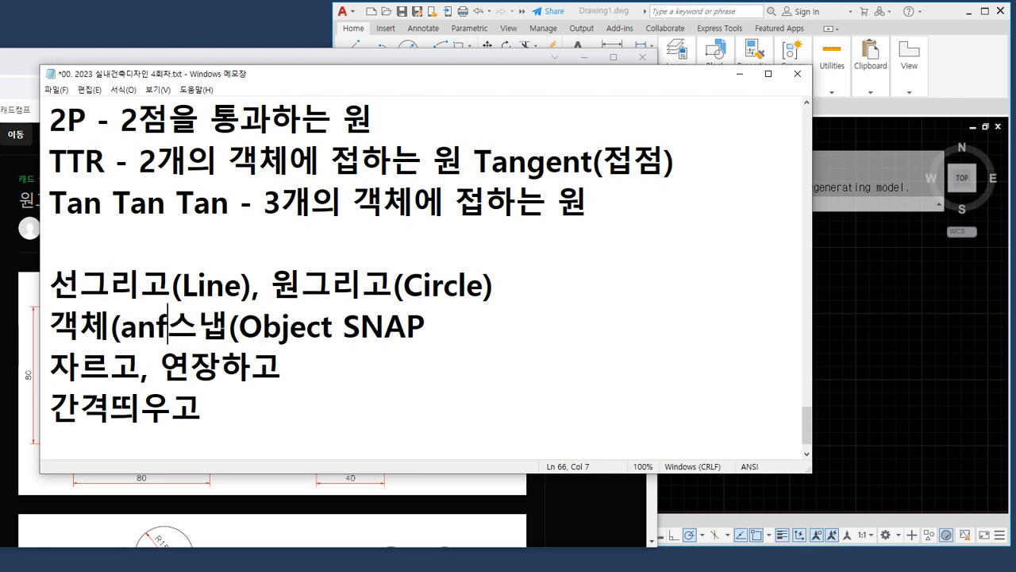
key(BackSpace)
key(BackSpace)
key(BackSpace)
key(Hangul)
text(물체,)
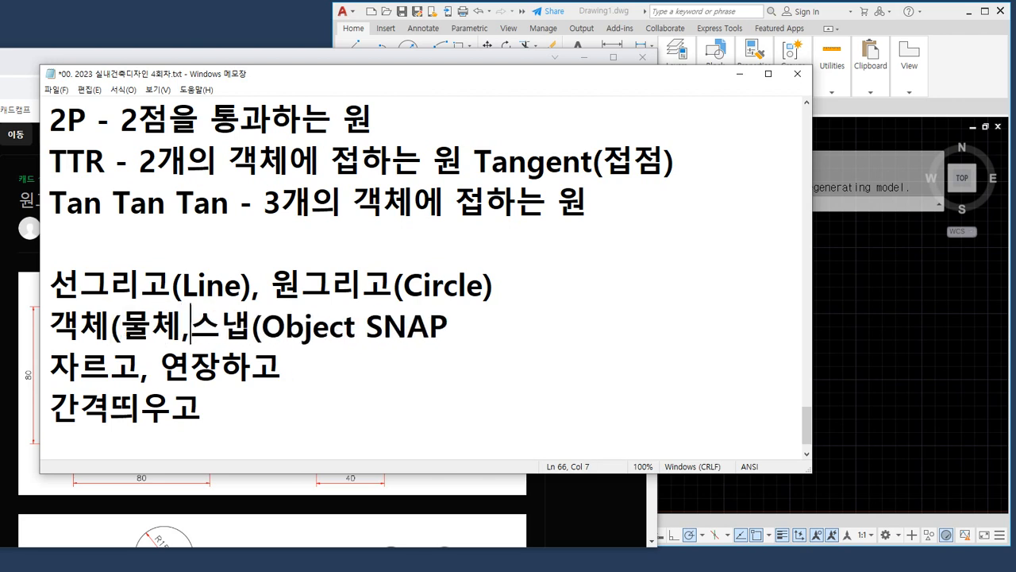
text( 사물,)
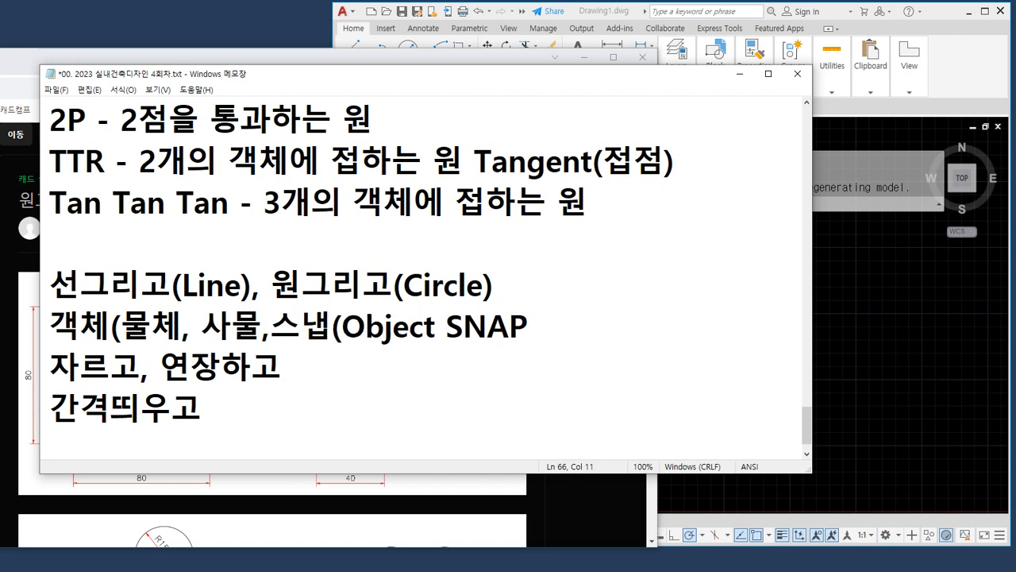
key(BackSpace)
text())
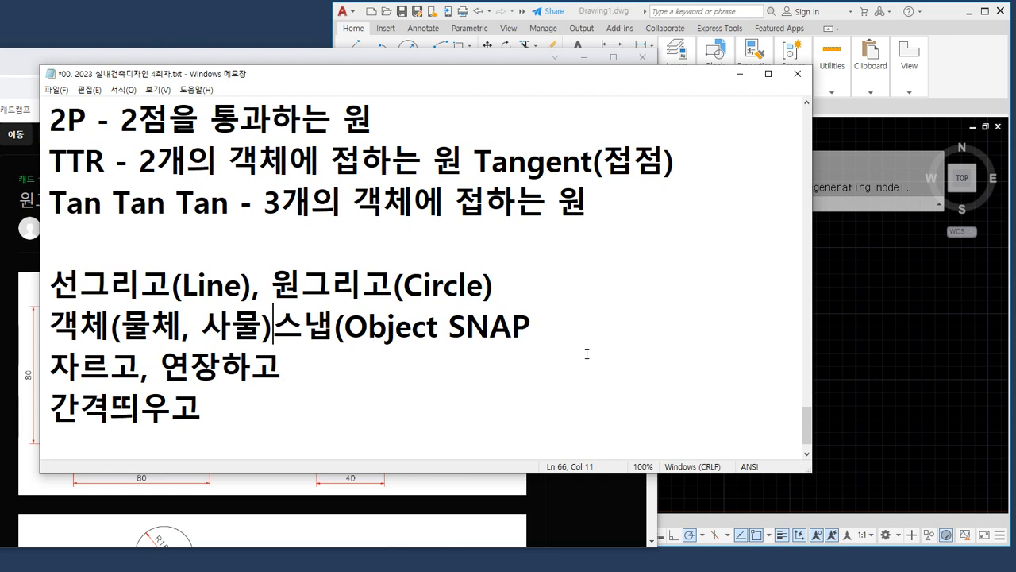
Complete the object snap line with " = OSNAP)" at its end
key(End)
text(= ㅐ)
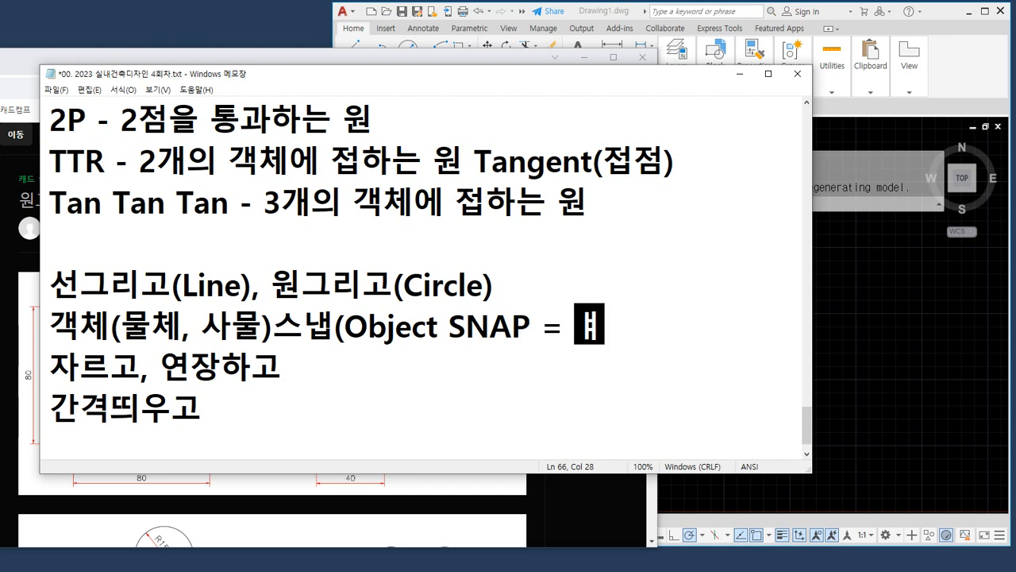
key(BackSpace)
text(OSNAP))
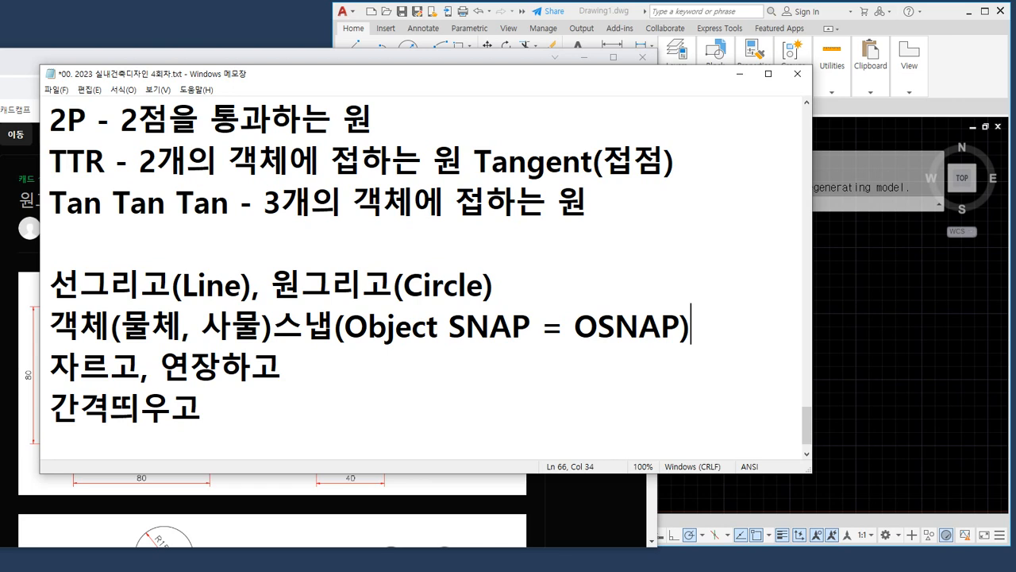
Append " (Offset)" to the "간격띄우고" line
key(Down)
key(Down)
text((O)
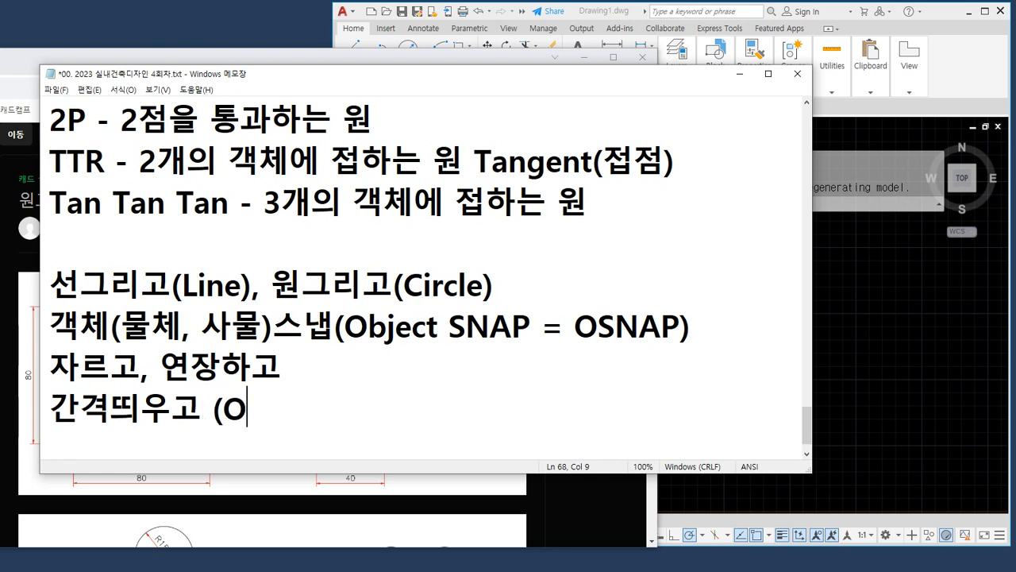
text(ffset))
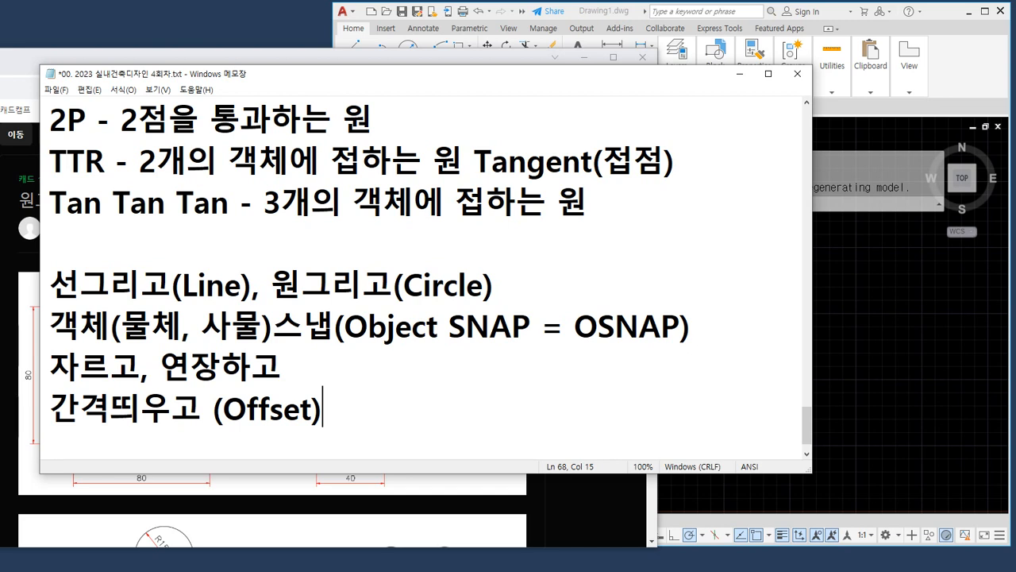
Add "거리를 지정하여 복사하기" after "Offset" inside the parentheses
key(Left)
text(rj)
key(BackSpace)
key(BackSpace)
key(Hangul)
text(거리를 )
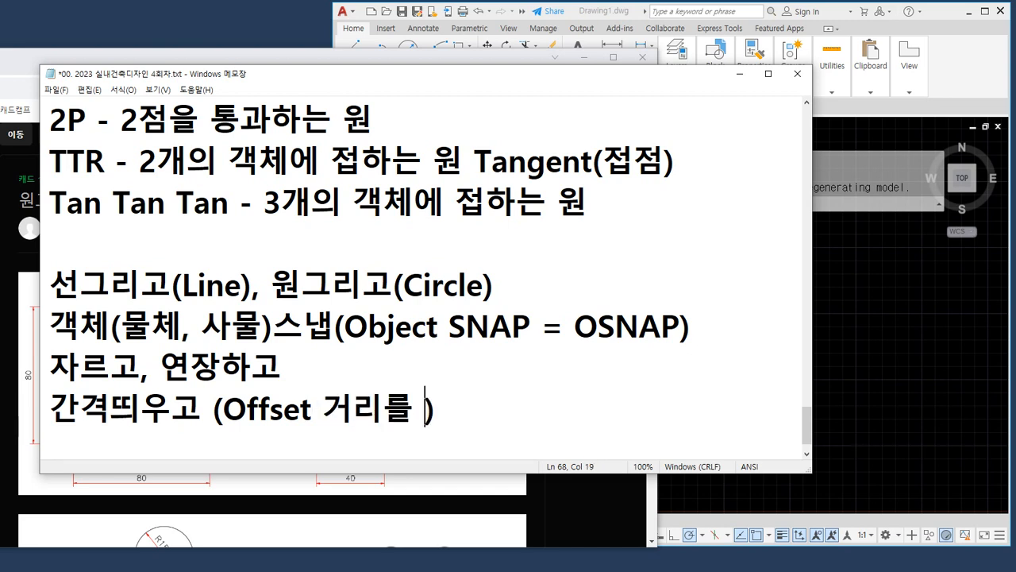
text(지정하여 보)
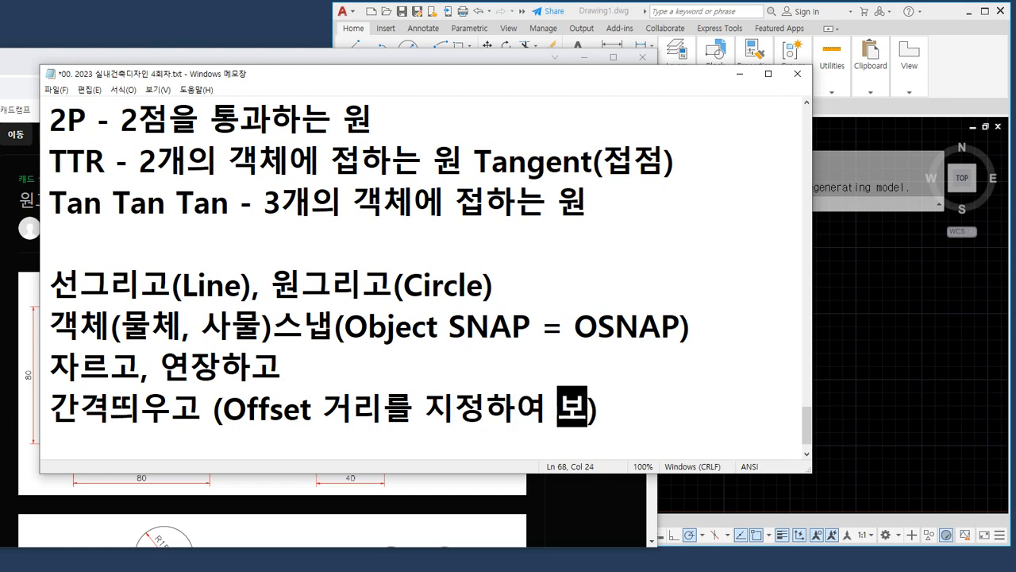
text(ㄱ하기)
key(Left)
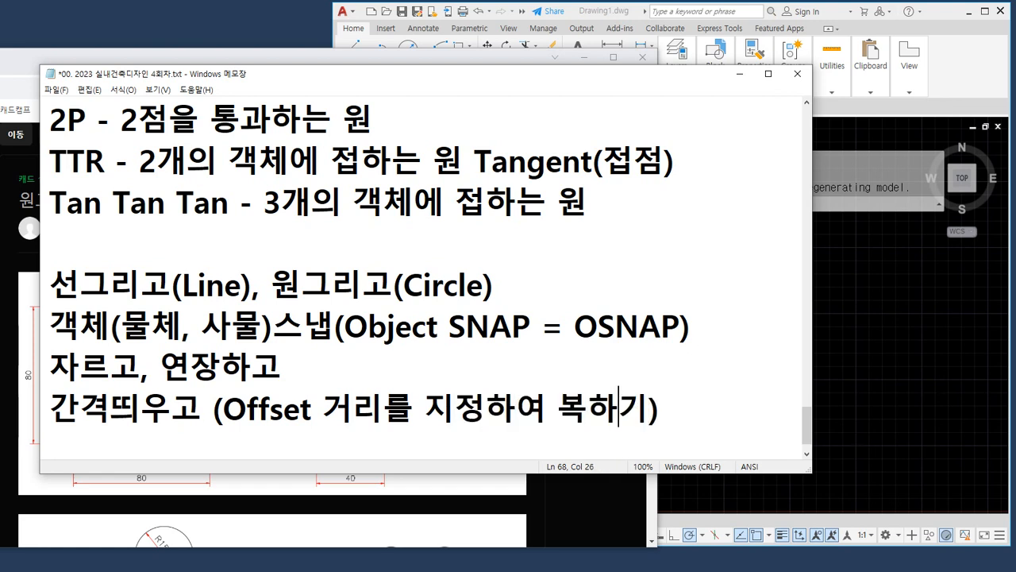
key(Left)
text(사)
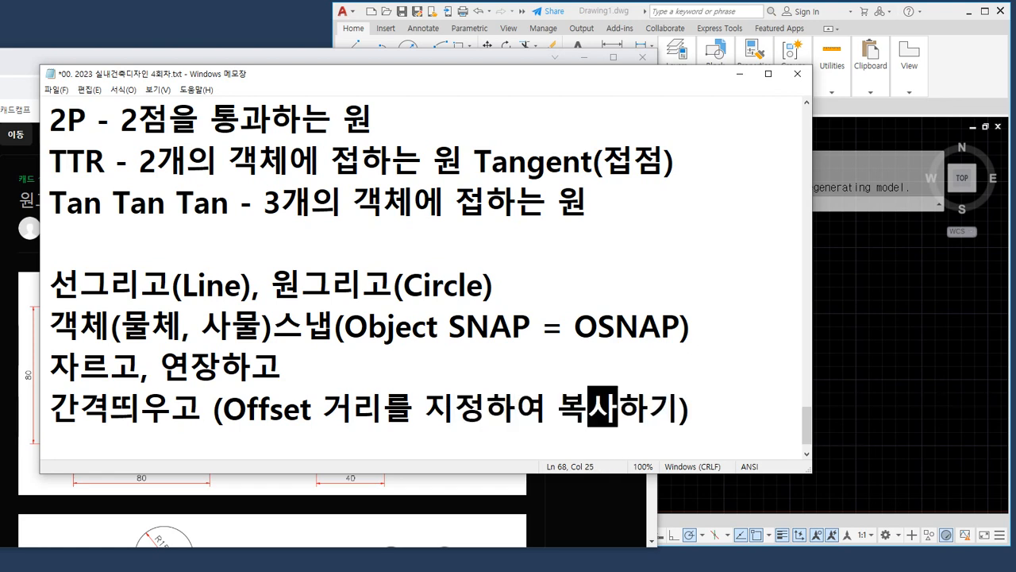
key(Right)
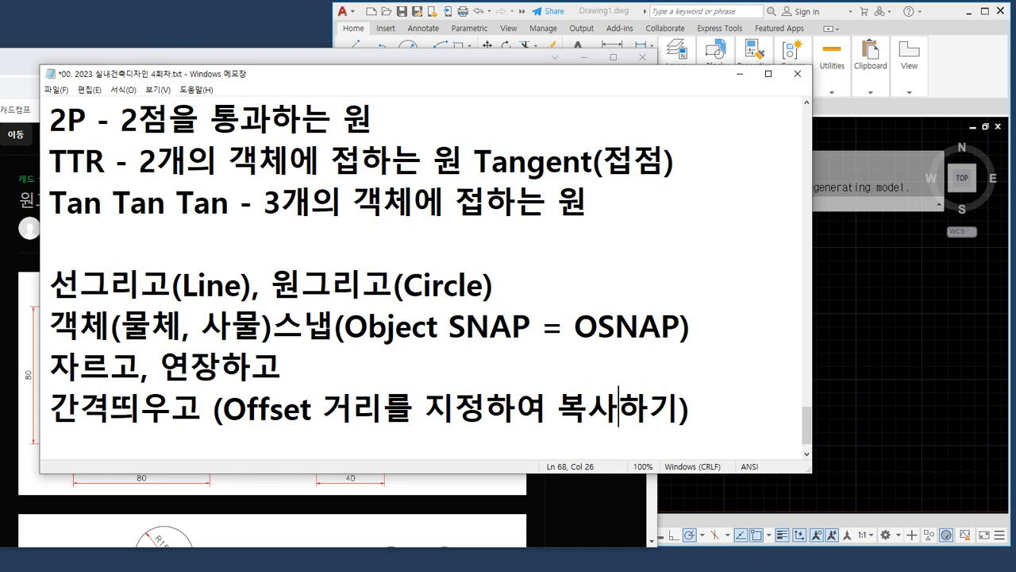
key(Up)
key(Left)
key(Left)
key(Left)
key(Left)
key(Left)
key(Left)
key(Left)
key(Right)
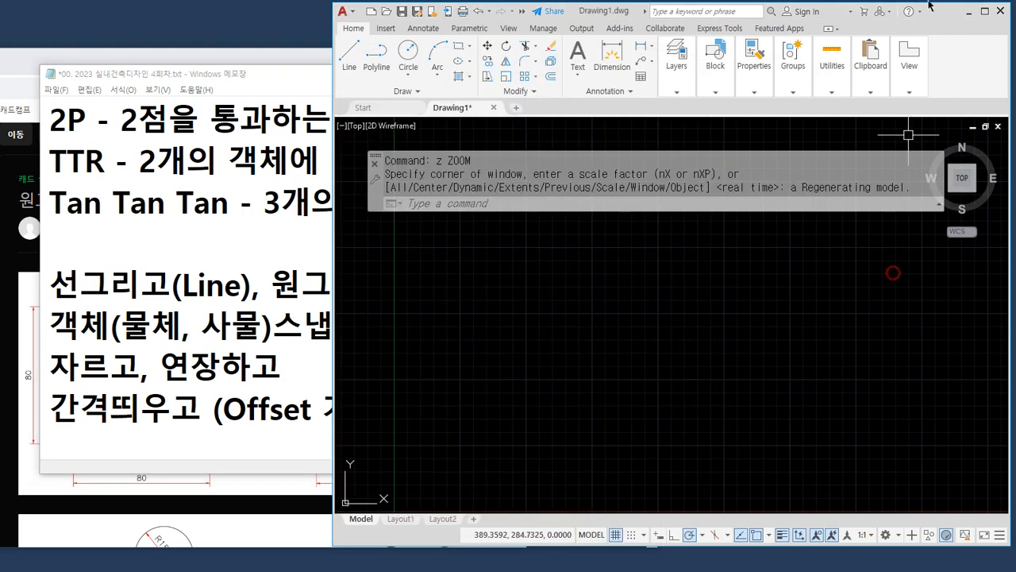
Switch to AutoCAD and maximize its window, and bring the browser with the circle exercise post fully into view in front of it
click(894, 273)
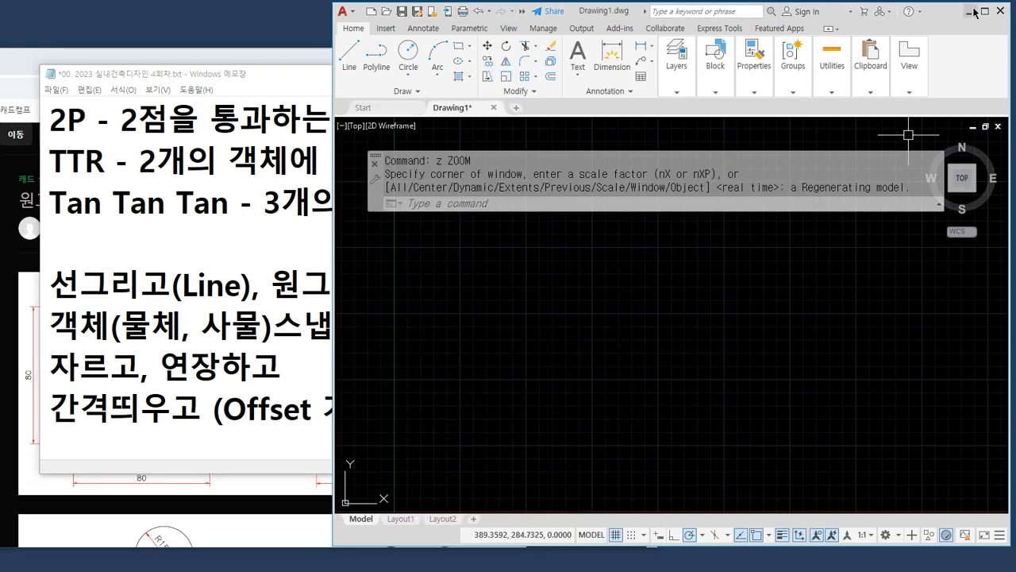
click(984, 11)
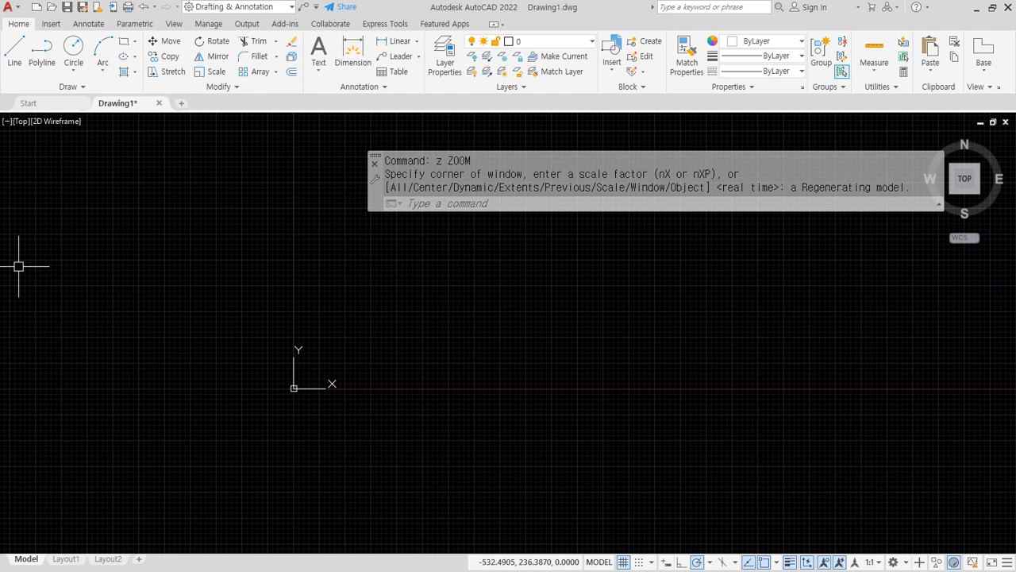
key(alt+Tab)
scroll(322, 225, up, 2)
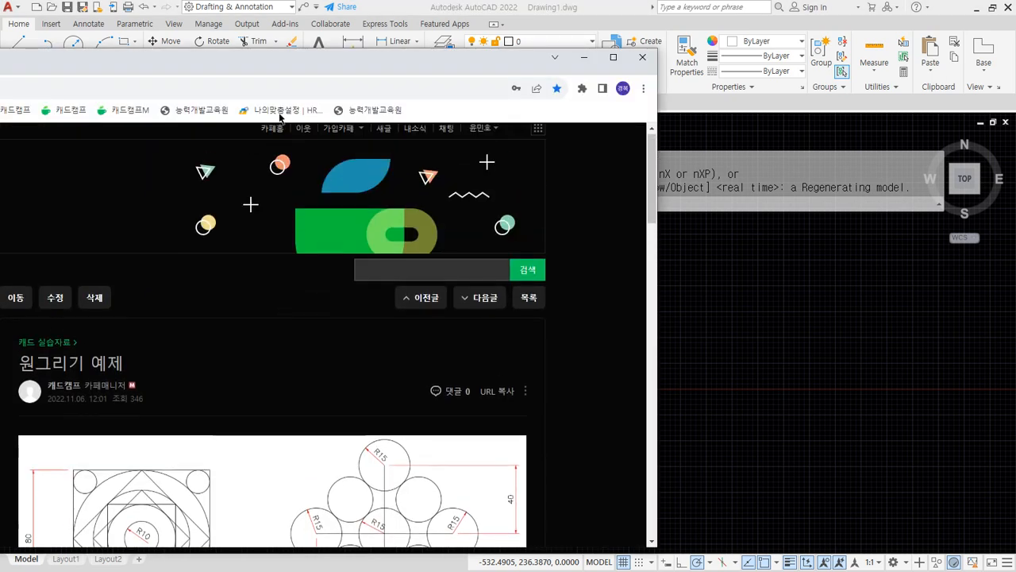
drag(265, 64, 538, 55)
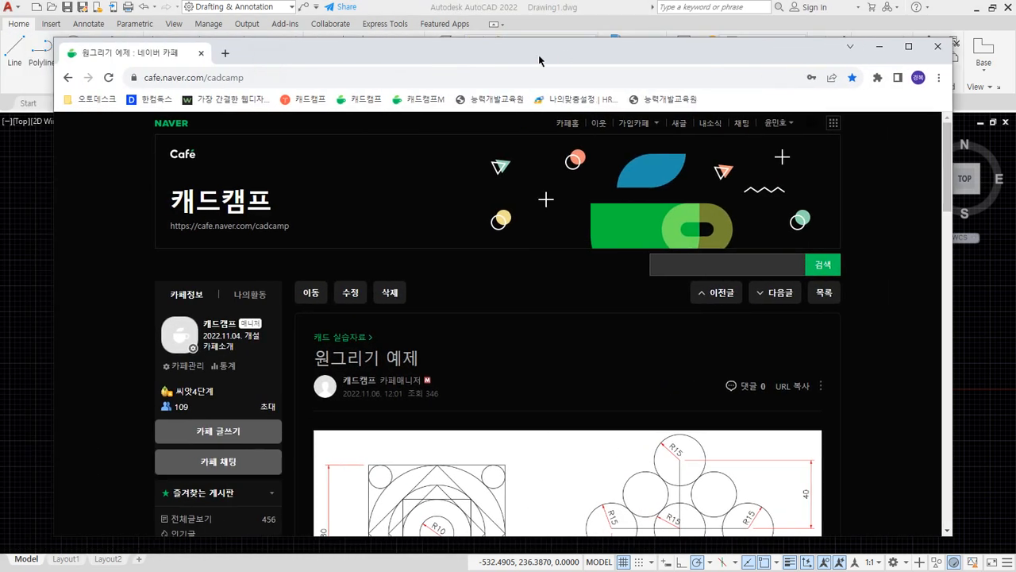
Return to the exercise list, open the "좌표 통합 예제" post and examine its dimensioned shapes
click(67, 77)
scroll(514, 310, down, 10)
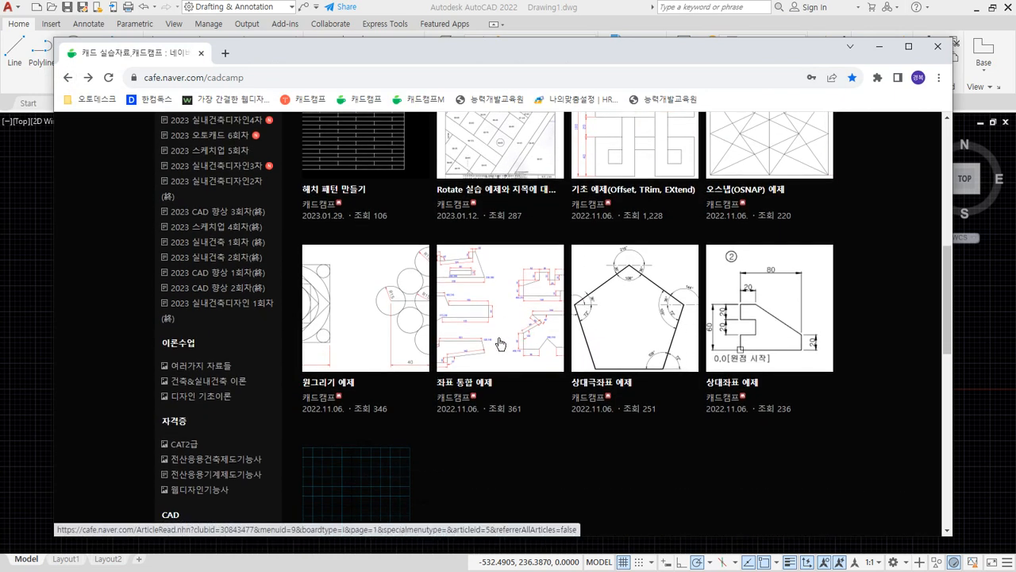
scroll(500, 343, down, 1)
scroll(501, 343, up, 1)
click(505, 322)
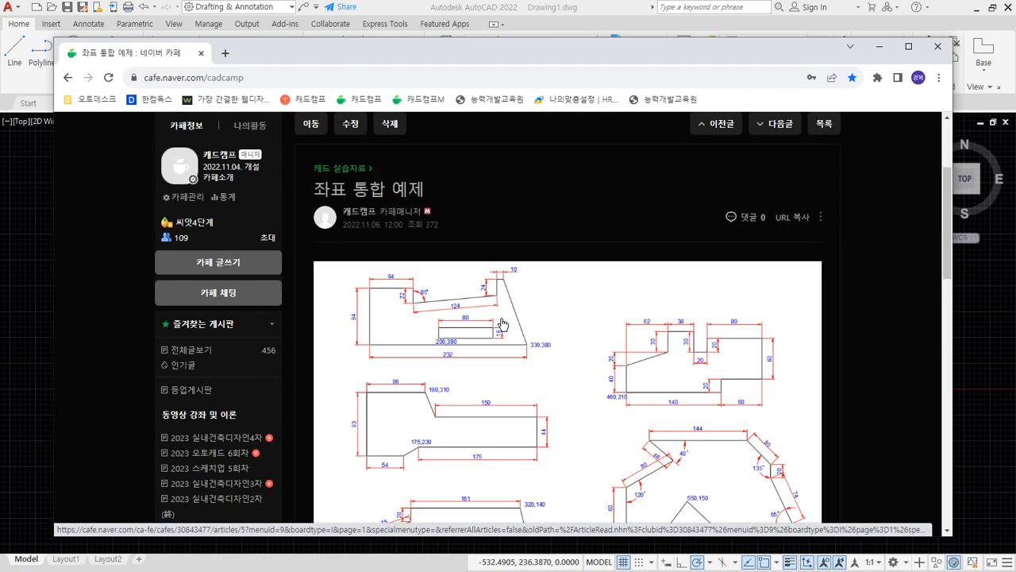
scroll(503, 322, down, 2)
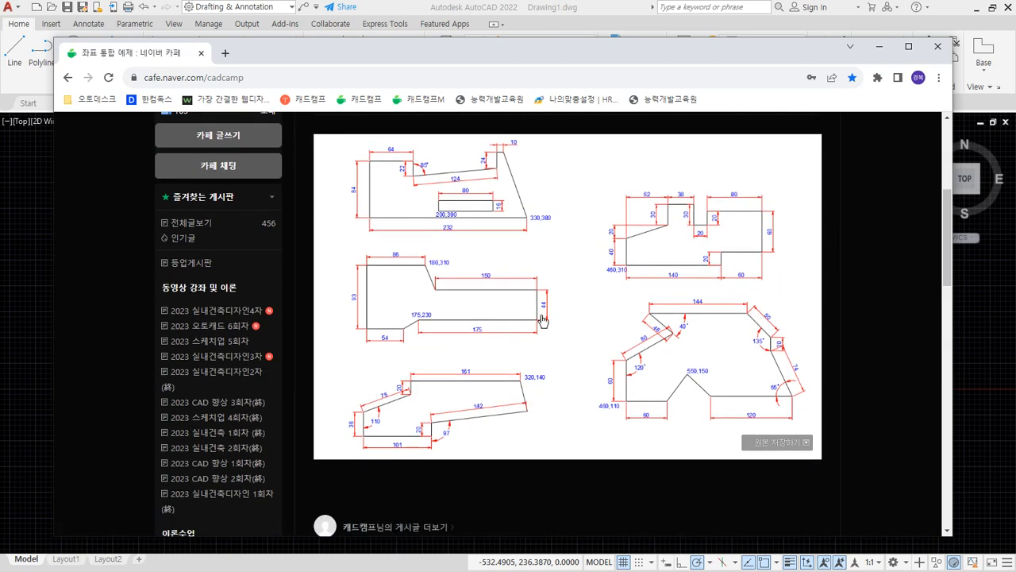
mouse_move(602, 211)
mouse_down()
mouse_move(793, 256)
mouse_move(715, 288)
mouse_move(596, 266)
mouse_move(793, 203)
mouse_move(674, 295)
mouse_up()
key(Escape)
Move the browser out of the way and draw one horizontal and one vertical construction line crossing each other
drag(622, 54, 0, 102)
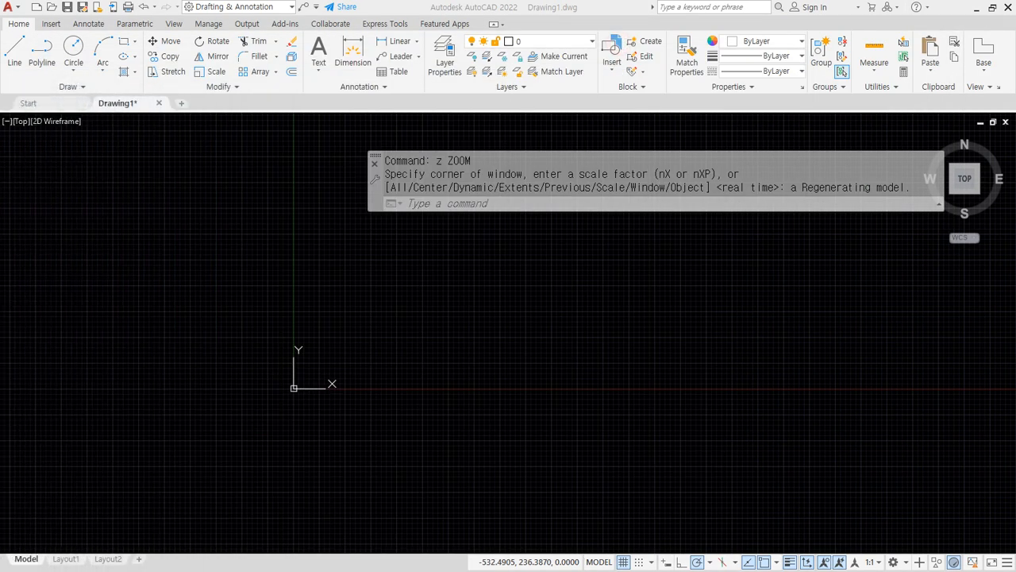
click(580, 387)
text(xl)
key(space)
click(425, 303)
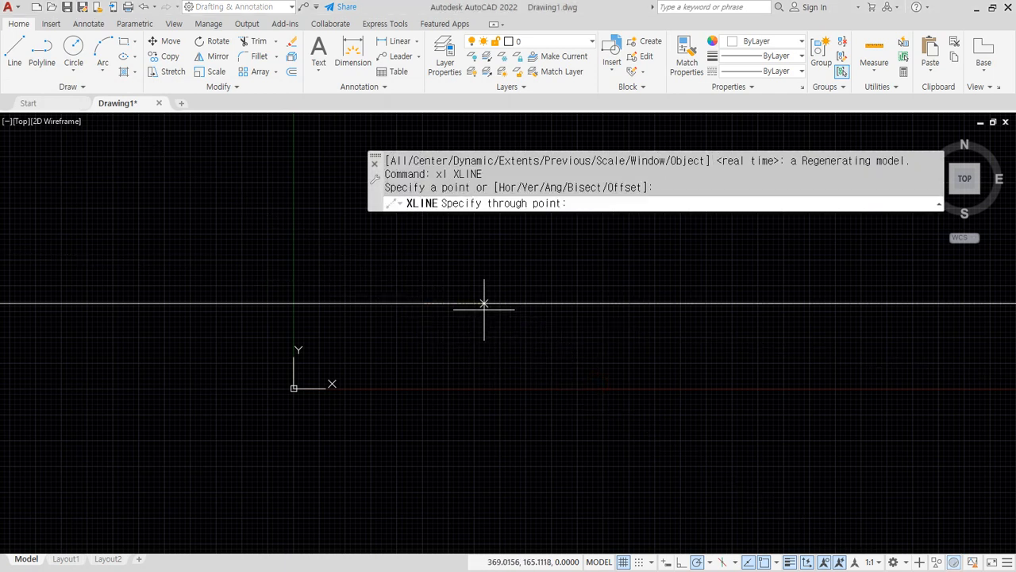
click(485, 303)
click(425, 284)
key(space)
Offset the vertical construction line by 140 to its right
middle_drag(439, 366, 345, 422)
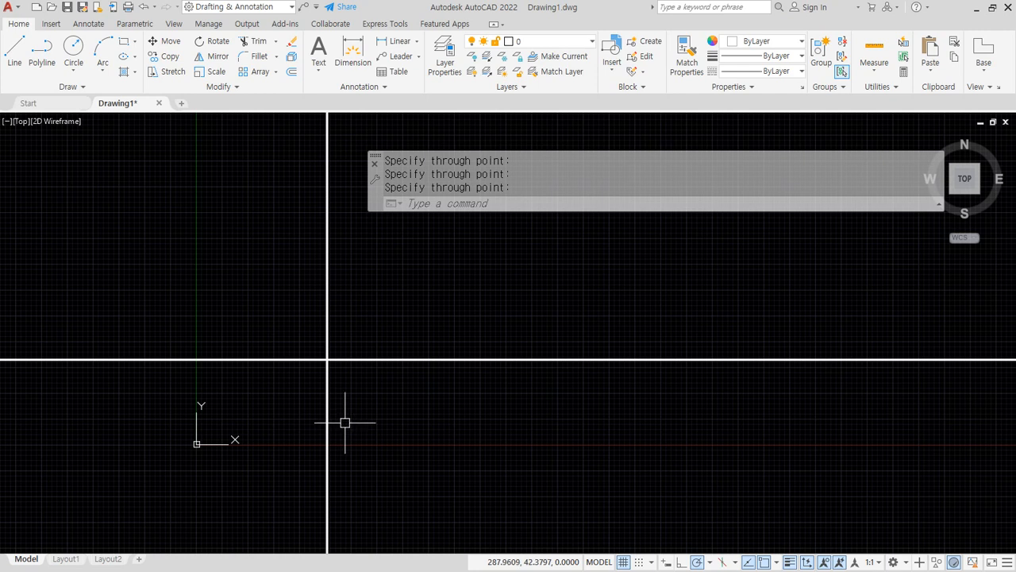
text(o)
key(space)
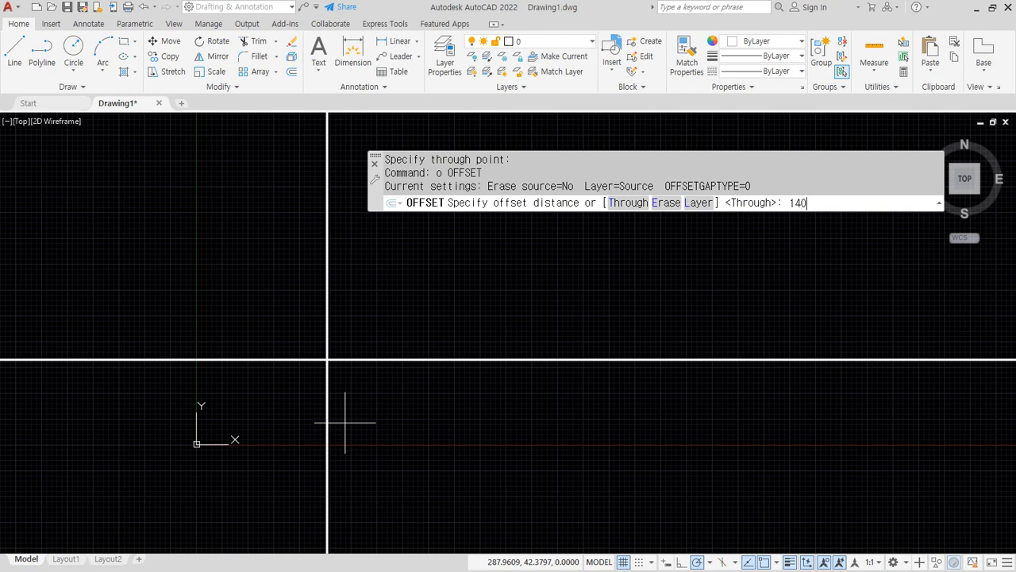
key(Return)
click(328, 322)
click(433, 311)
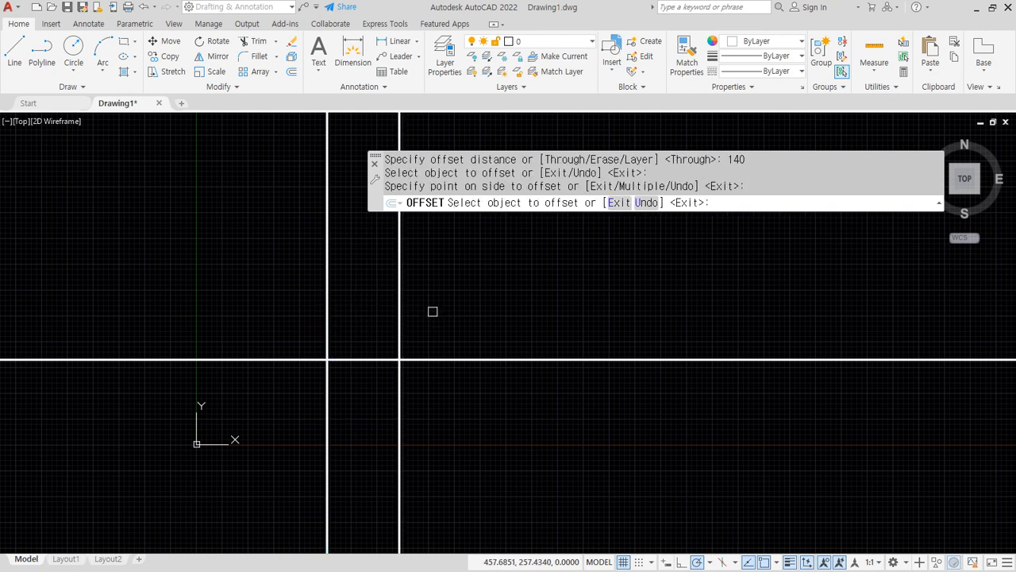
Offset the right-hand vertical construction line by 60 further to the right
scroll(296, 369, up, 4)
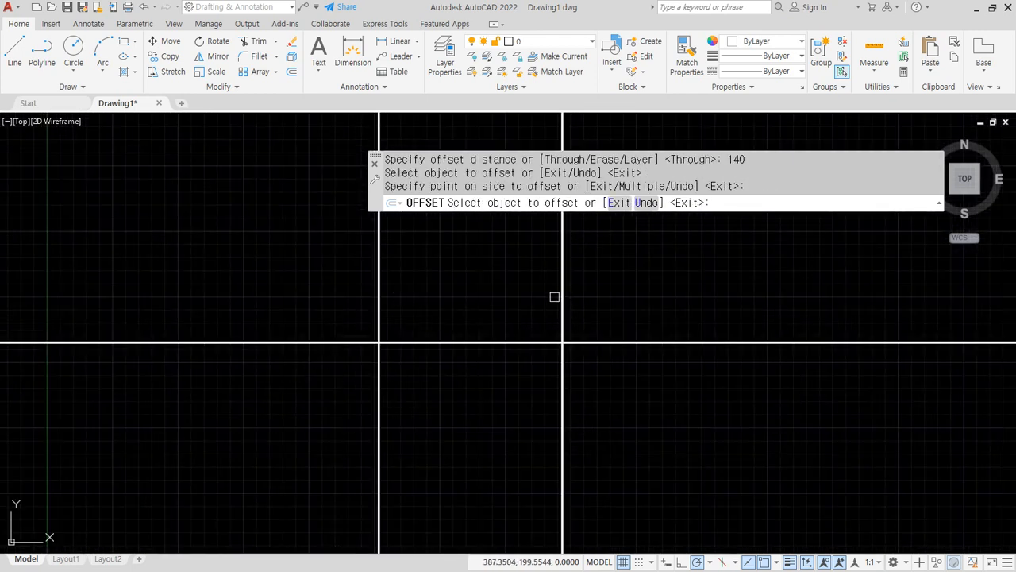
middle_drag(554, 297, 487, 320)
key(Return)
key(Return)
text(60)
key(Return)
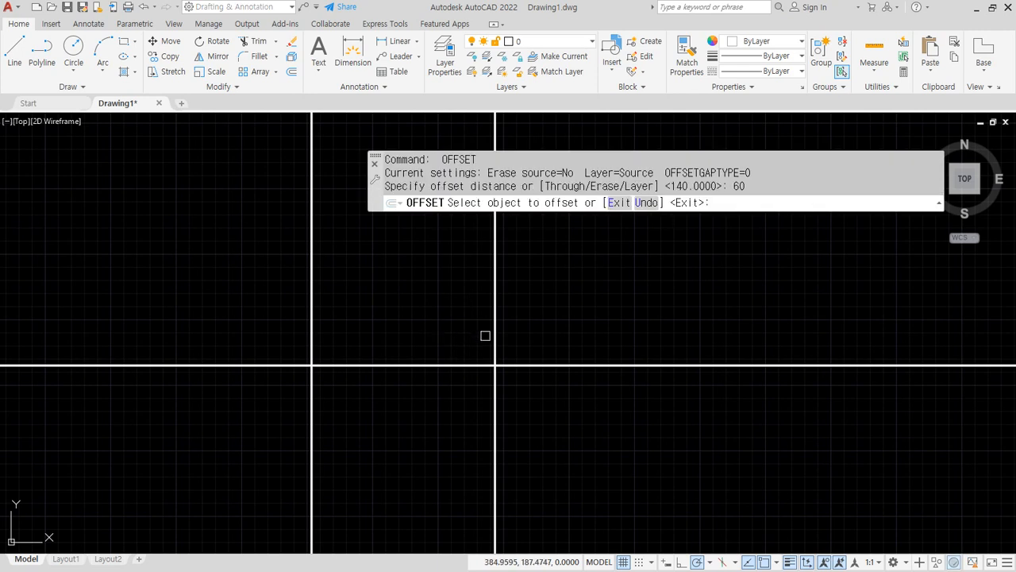
click(495, 336)
click(590, 320)
key(Return)
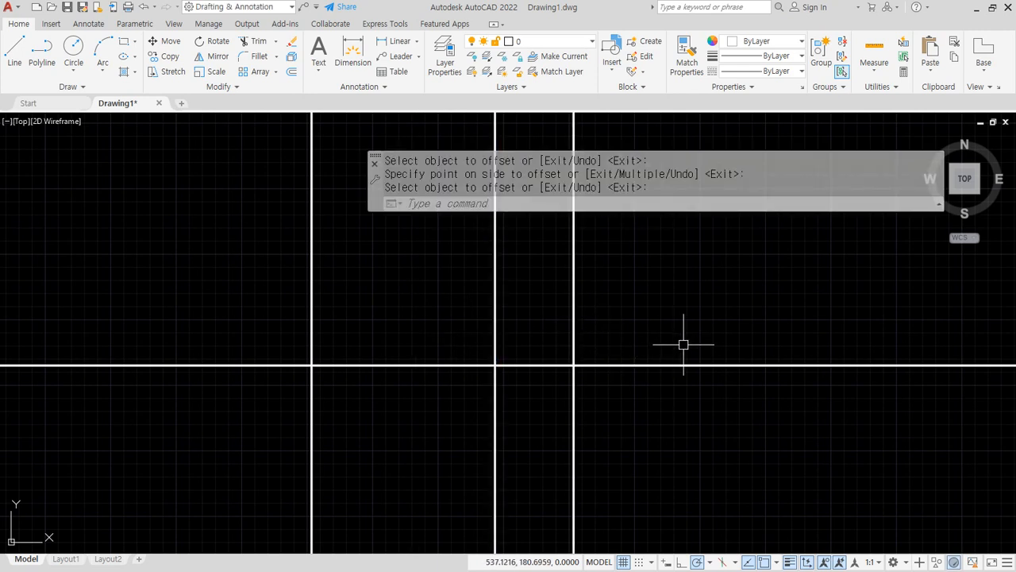
key(Escape)
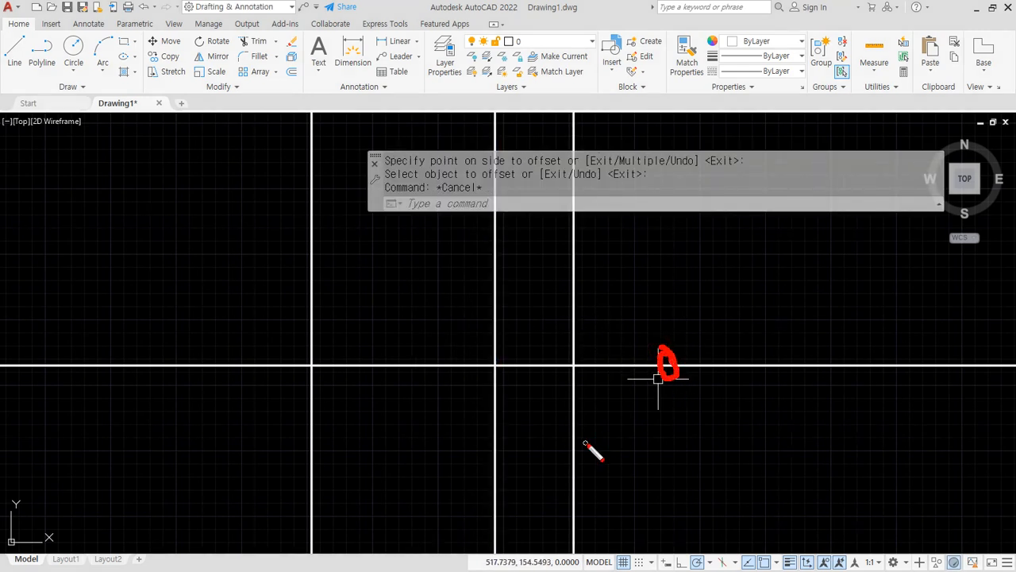
drag(585, 442, 596, 454)
drag(526, 455, 485, 442)
drag(343, 436, 262, 431)
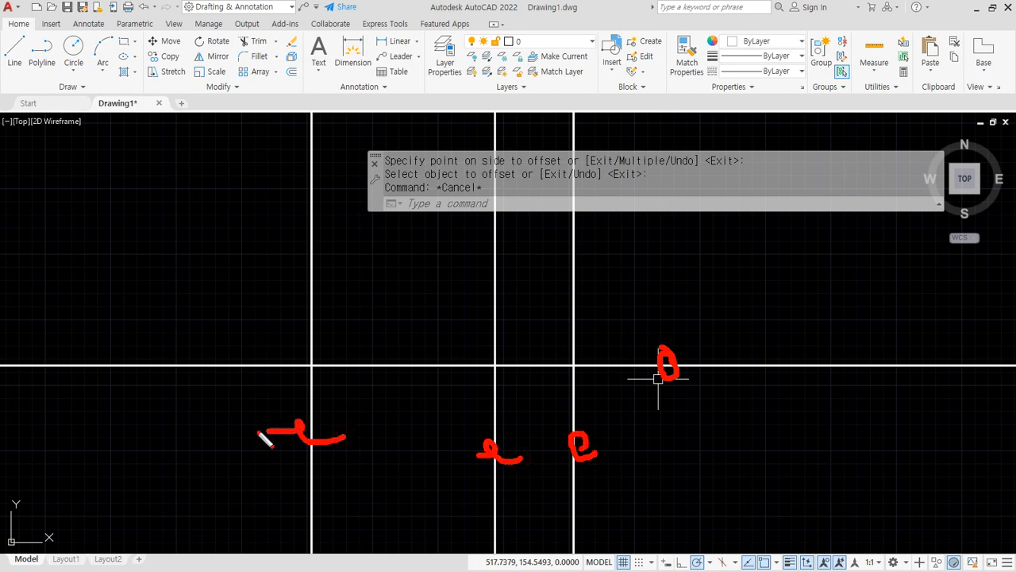
drag(248, 366, 209, 347)
key(Escape)
Trim the horizontal line beyond both outer verticals and all three vertical lines below the horizontal line
text(tr)
key(Return)
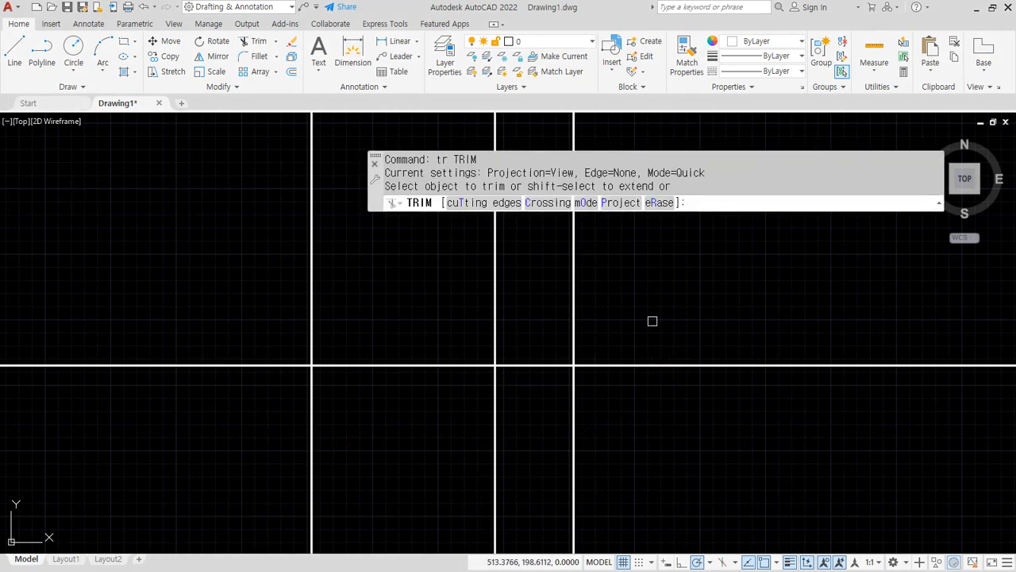
drag(653, 321, 649, 424)
drag(275, 440, 671, 426)
drag(222, 402, 223, 262)
key(Return)
Offset the bottom horizontal line upward by 20
middle_drag(209, 336, 196, 420)
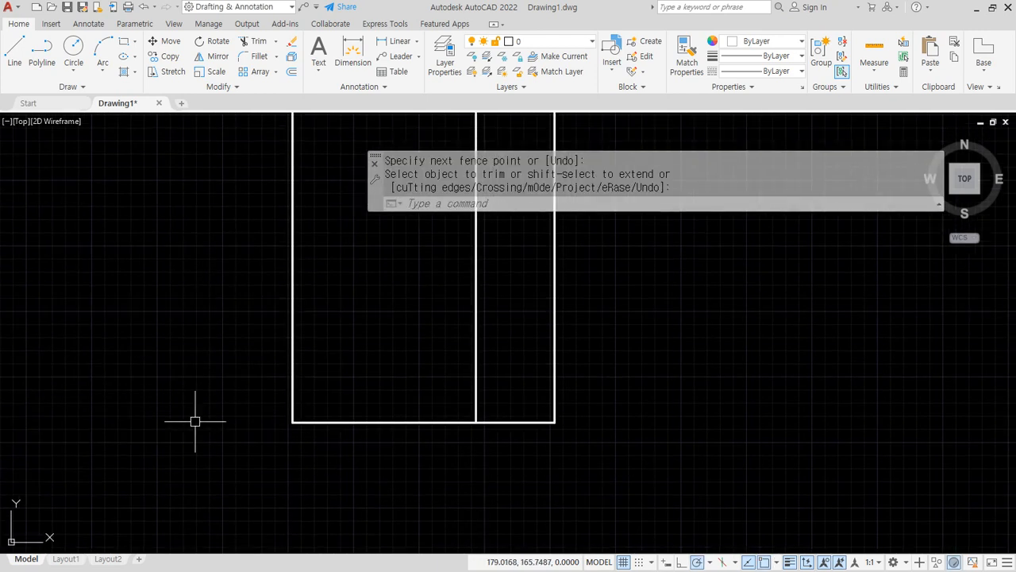
drag(573, 412, 552, 264)
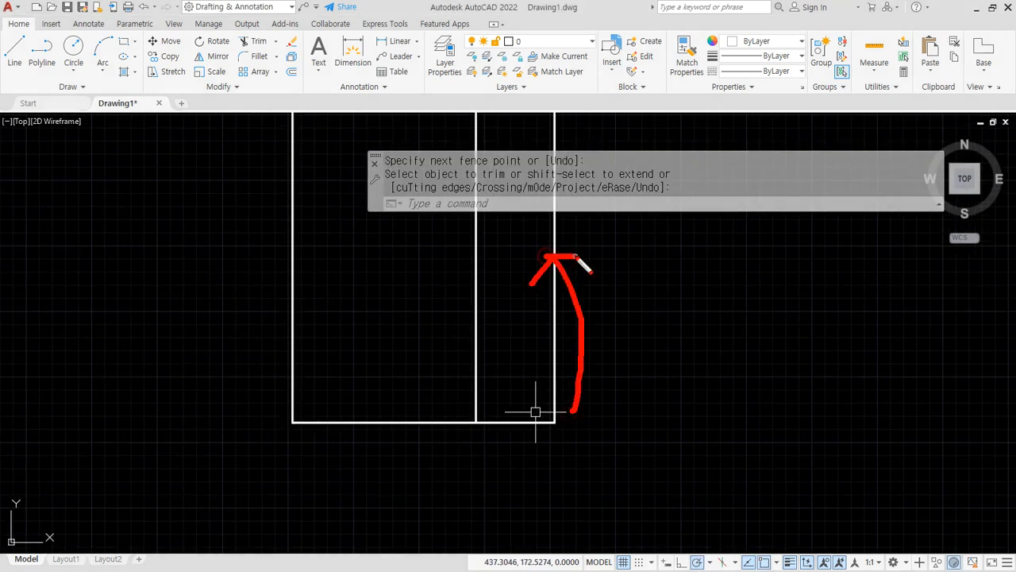
text(o)
key(Return)
text(20)
key(Return)
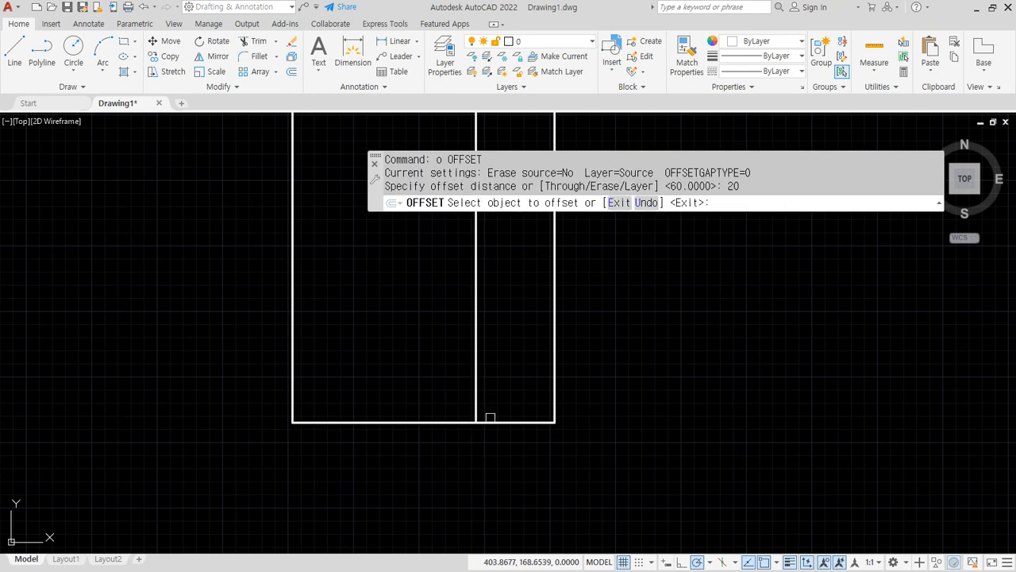
click(491, 422)
click(517, 349)
key(Return)
Offset the upper horizontal line upward by 60 to form the shape's top edge
key(Return)
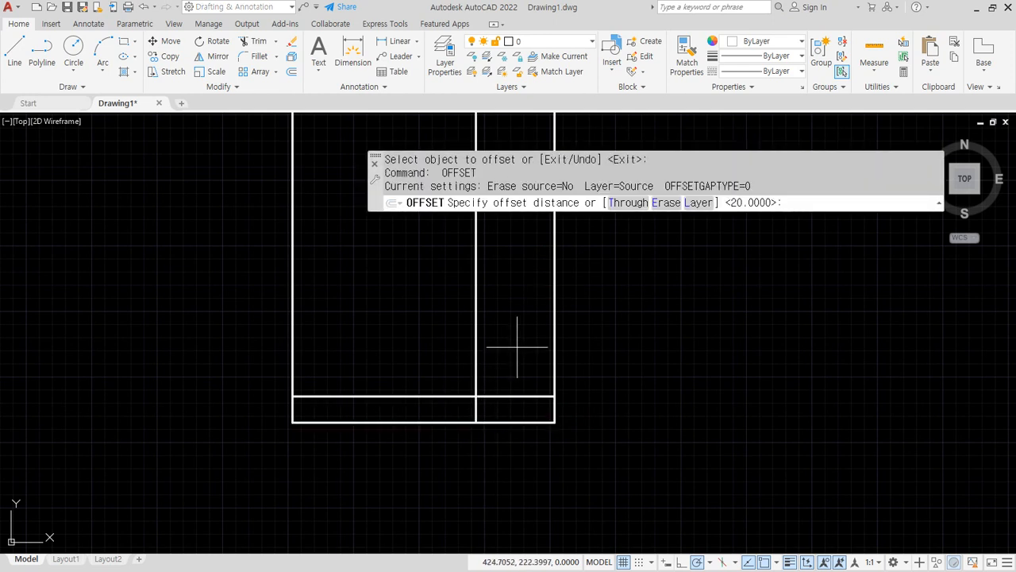
key(Return)
click(510, 395)
click(517, 326)
key(Return)
text(tr)
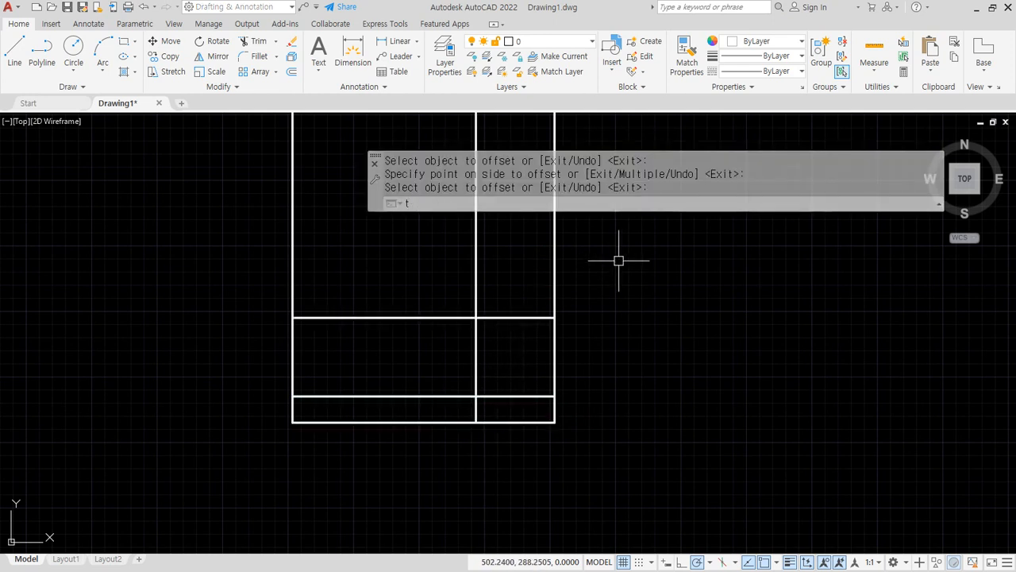
key(Return)
drag(622, 255, 596, 254)
key(Escape)
key(Escape)
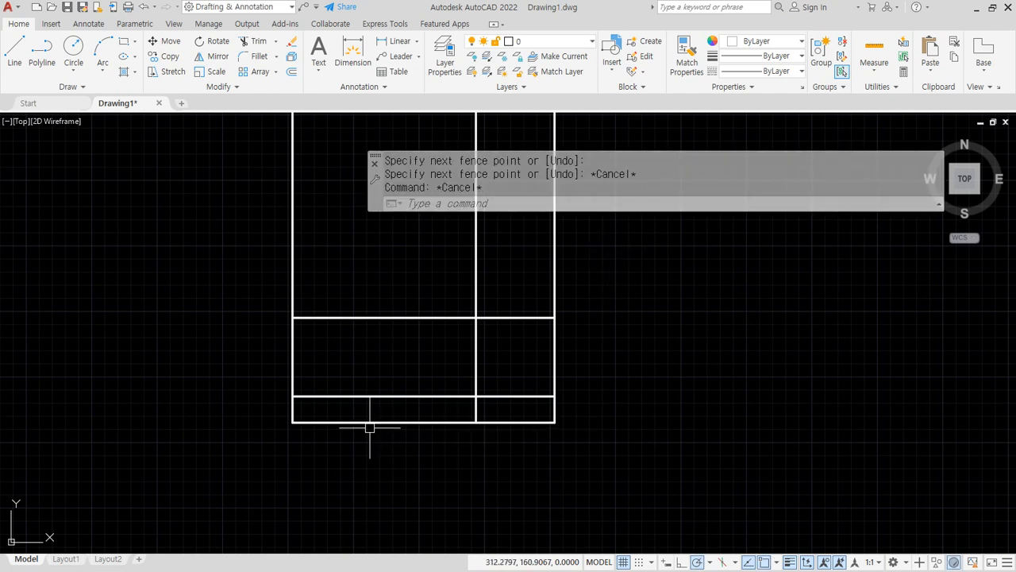
mouse_move(285, 423)
mouse_down()
mouse_move(472, 422)
mouse_move(560, 389)
mouse_move(561, 285)
mouse_up()
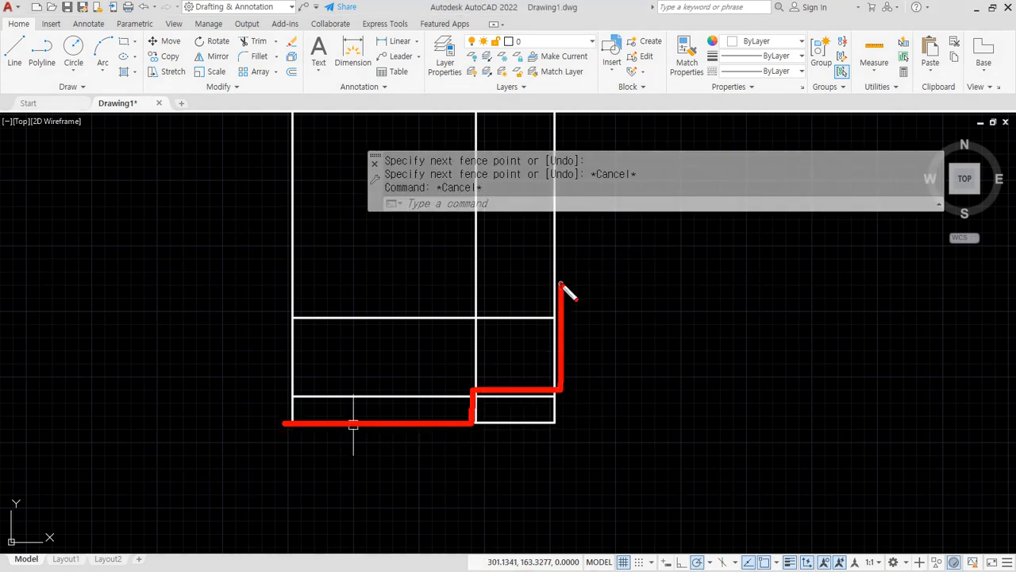
key(Escape)
Trim the lower-right corner and the inner line segments below the top edge, leaving a stepped lower-right outline
key(Return)
drag(575, 406, 510, 442)
click(428, 395)
drag(488, 345, 440, 367)
key(Return)
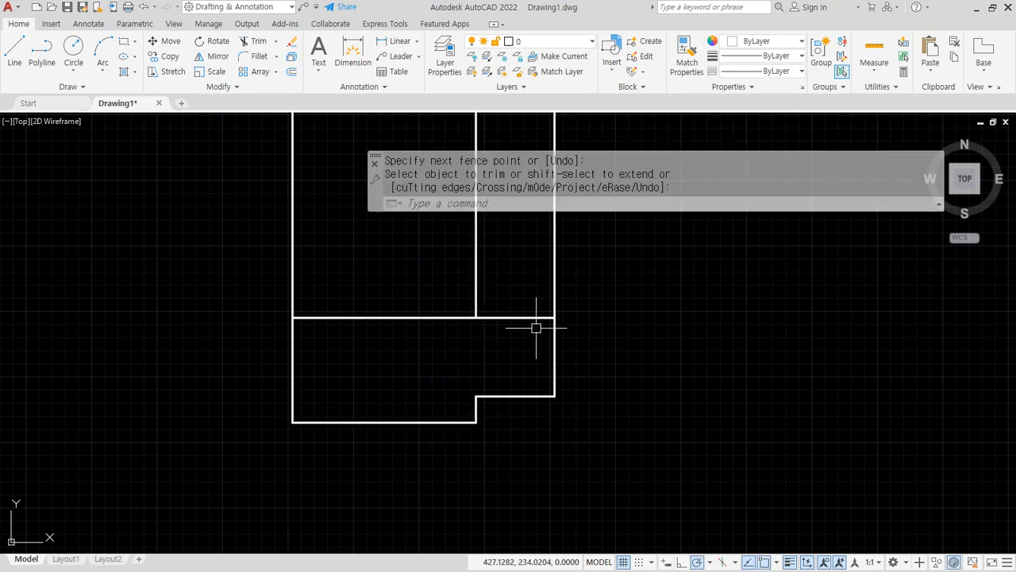
Erase the leftover middle vertical line above the top edge
mouse_move(554, 271)
mouse_down()
mouse_move(453, 272)
mouse_move(475, 313)
mouse_move(495, 275)
mouse_up()
text(e)
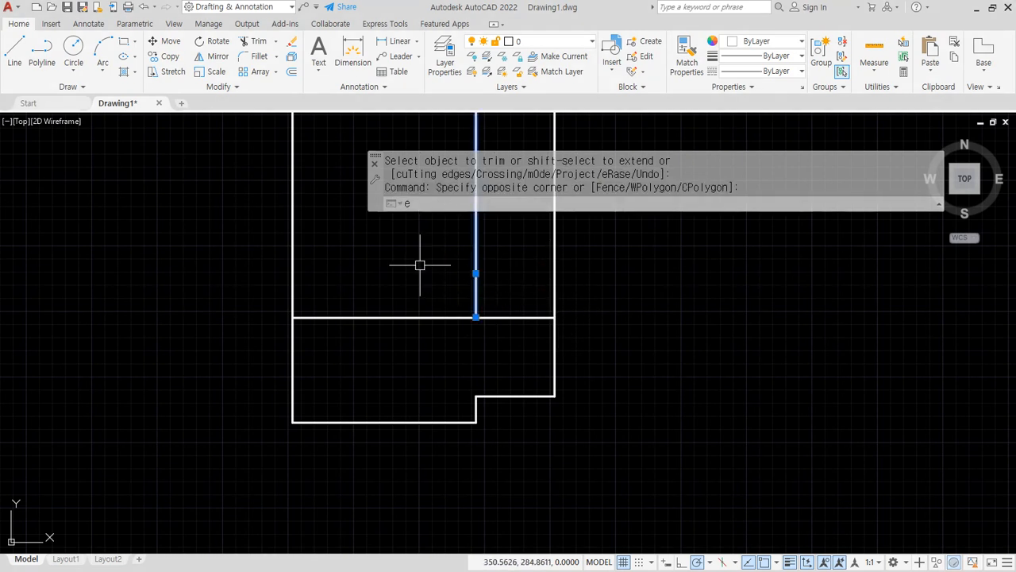
key(Return)
Offset the shape's right vertical edge by 80 to the left
text(o)
key(Return)
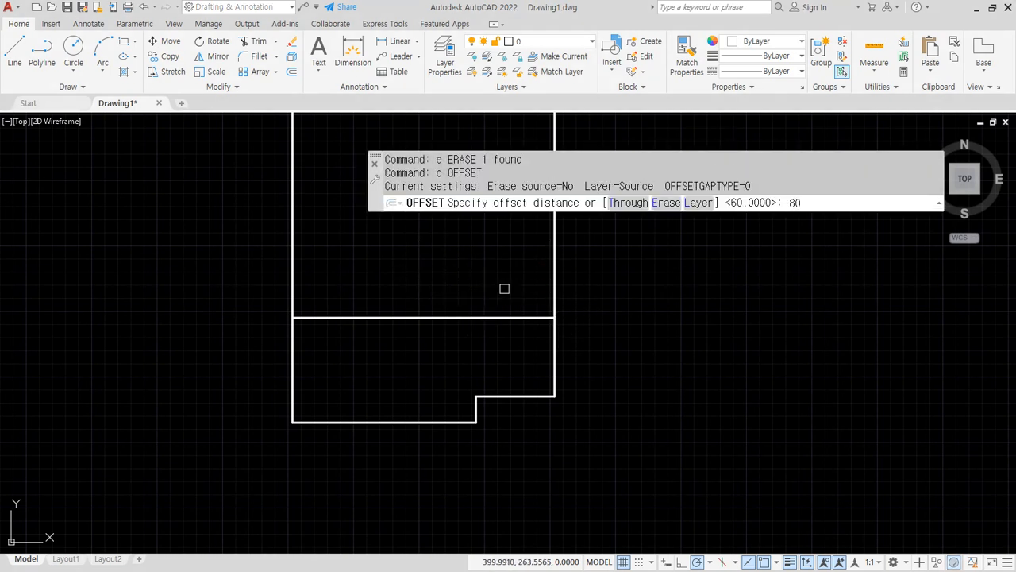
text(80)
key(Return)
click(553, 283)
click(449, 278)
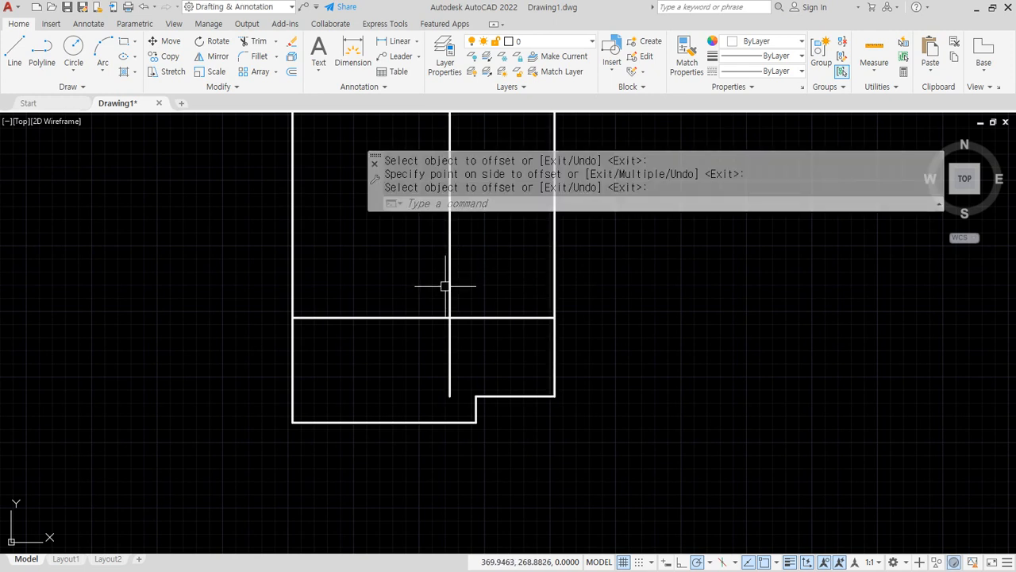
key(Return)
Offset the top horizontal edge down by 20 and the inner vertical line left by 20
text(o)
key(Return)
text(2)
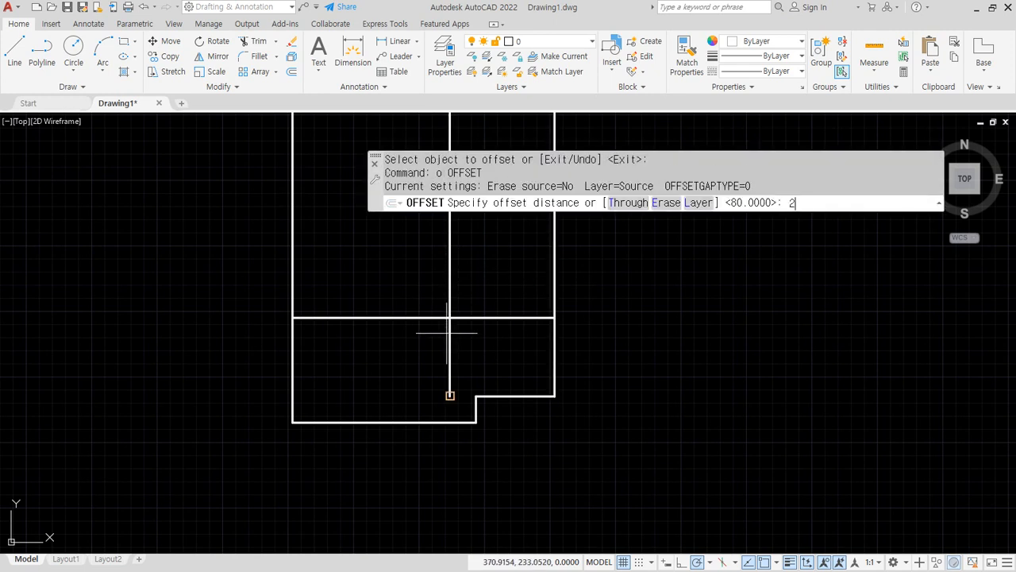
text(0)
key(Return)
click(460, 317)
click(444, 332)
click(449, 332)
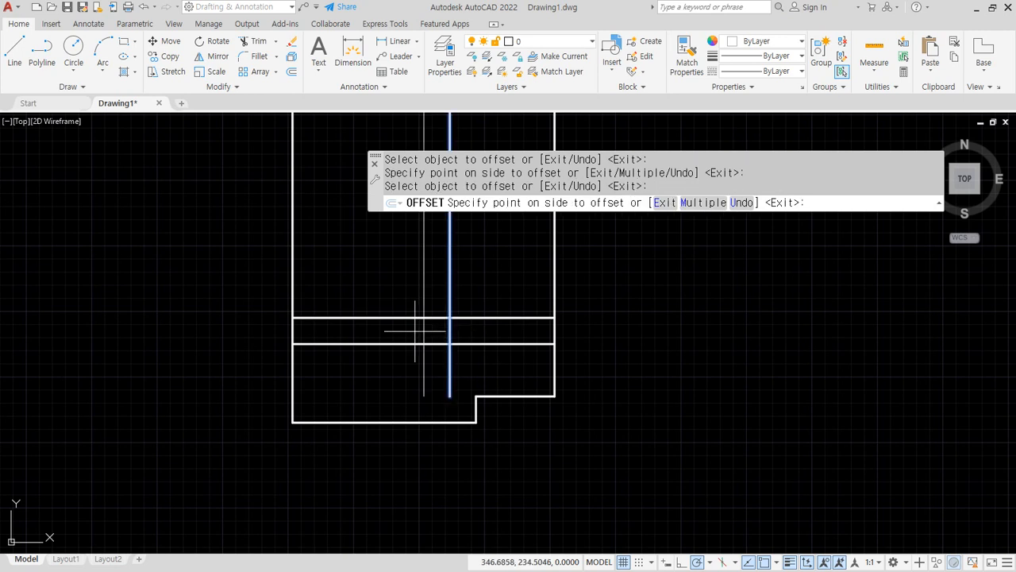
click(414, 331)
key(Return)
Trim the excess lines around the notch and above the right side, leaving a 20 by 20 notch beside the 80-wide top edge
text(tr)
key(Return)
click(578, 297)
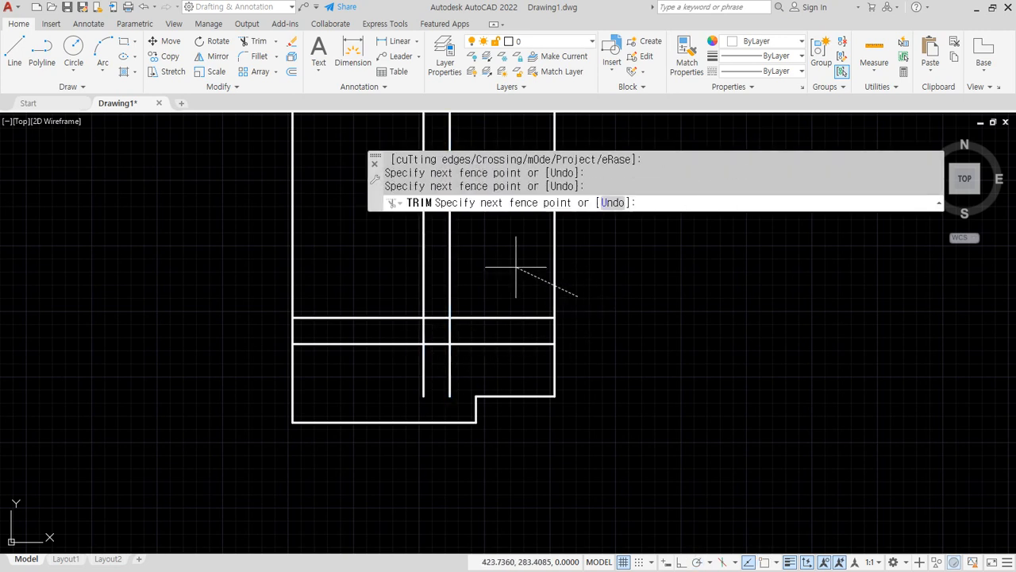
key(Return)
click(435, 317)
click(487, 333)
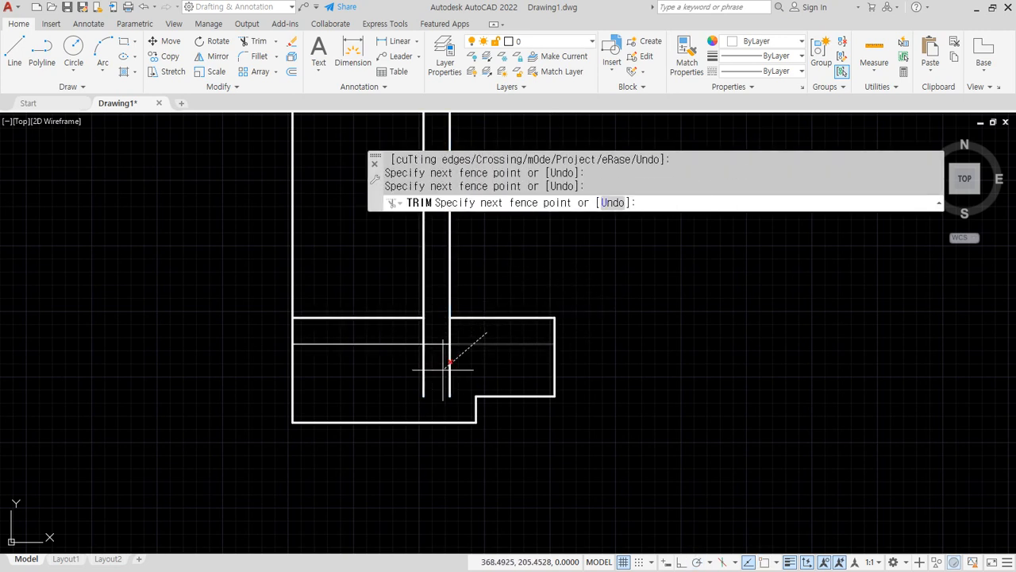
key(Return)
click(429, 372)
key(Return)
click(463, 279)
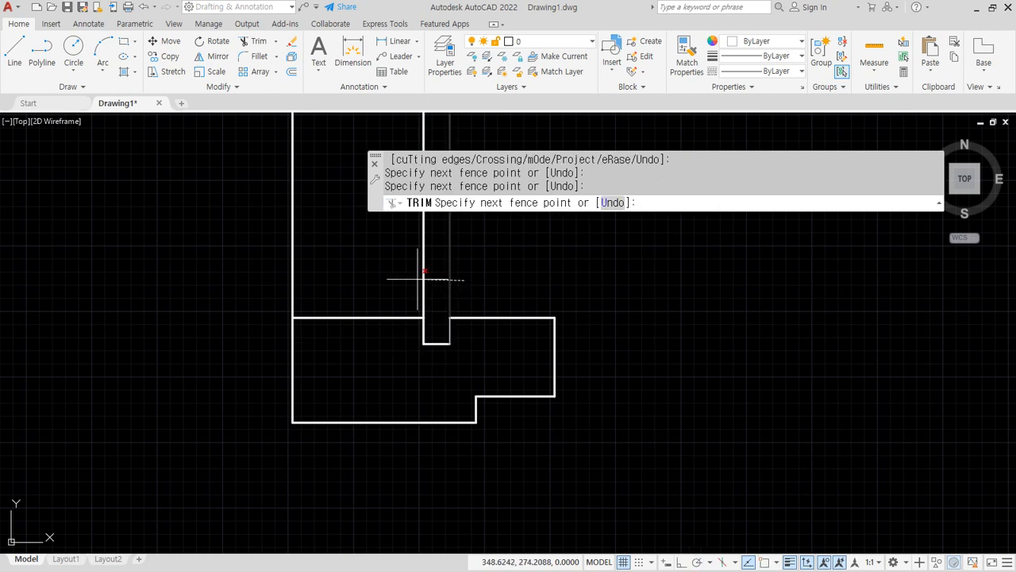
key(Return)
key(Return)
Erase the leftover horizontal segment between the left vertical line and the notch
click(355, 329)
click(339, 267)
text(e)
key(Return)
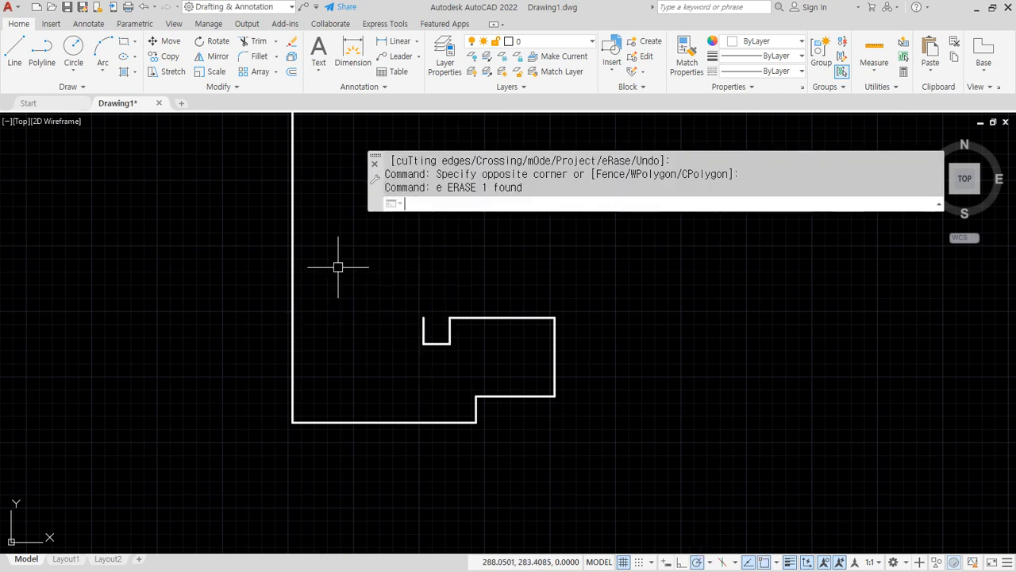
Offset the notch's bottom edge upward by 30
drag(424, 343, 399, 248)
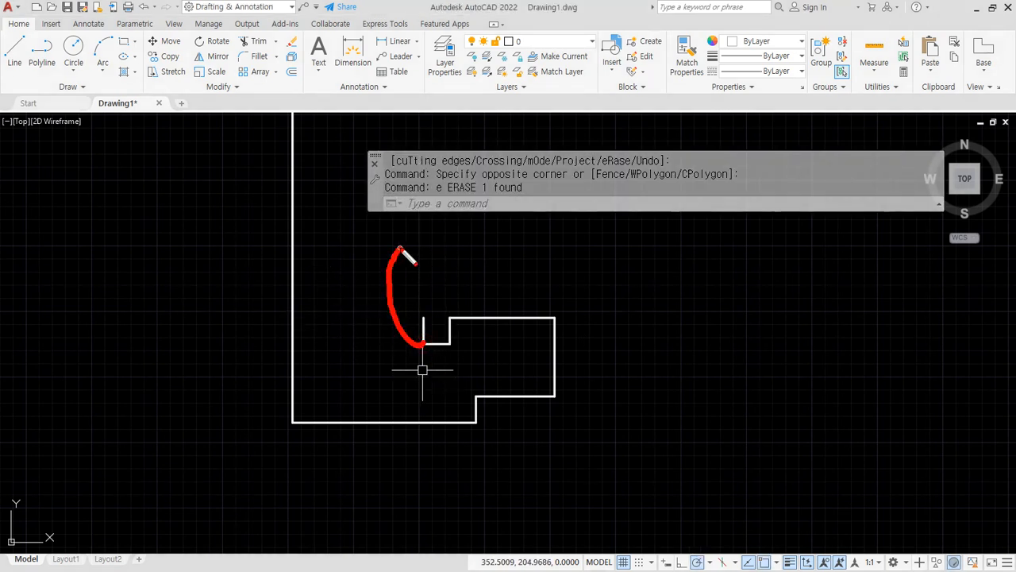
text(o)
key(Return)
text(30)
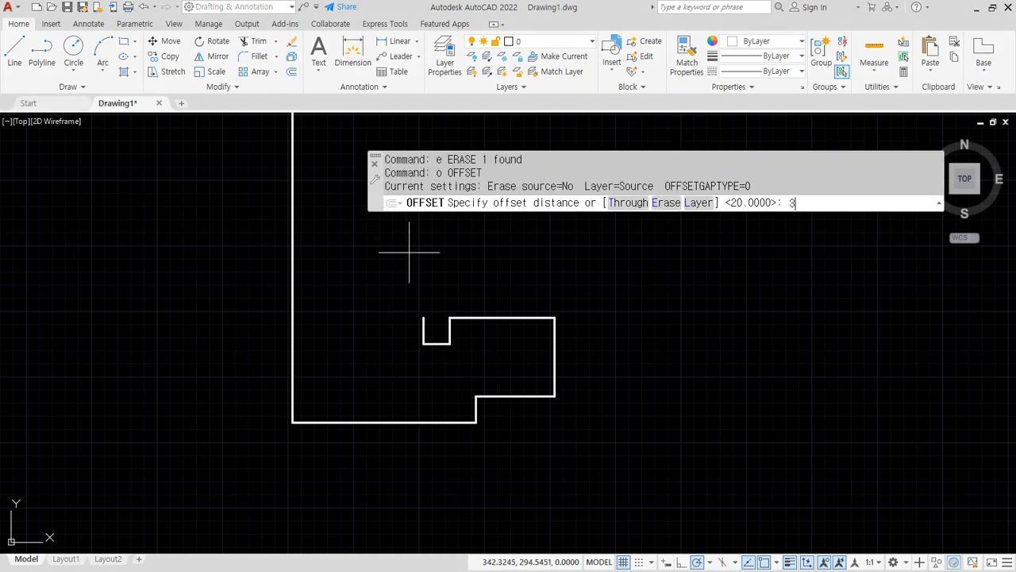
key(Return)
click(433, 320)
click(418, 231)
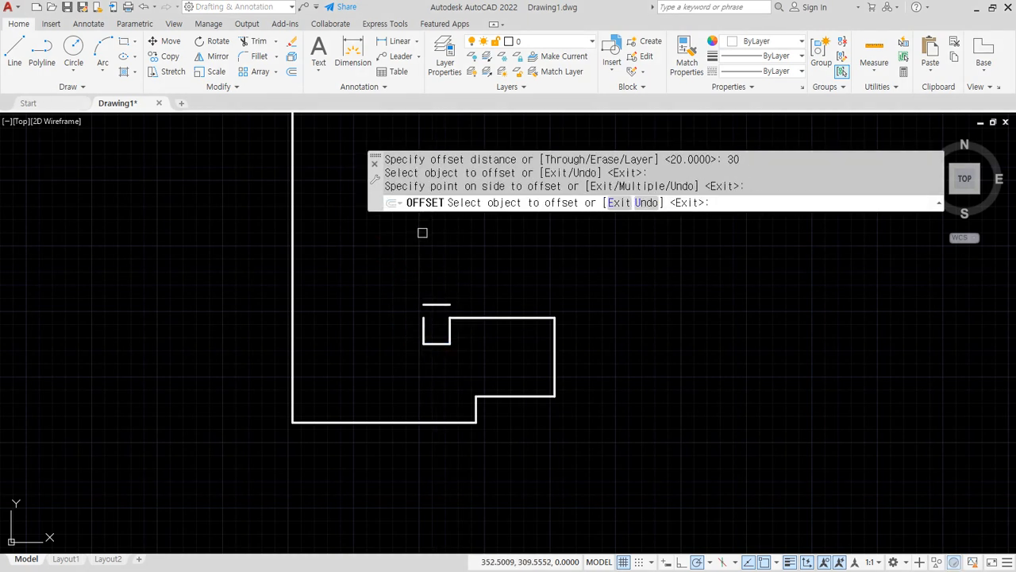
key(Return)
Offset the notch's left edge by 38 to the left
text(o)
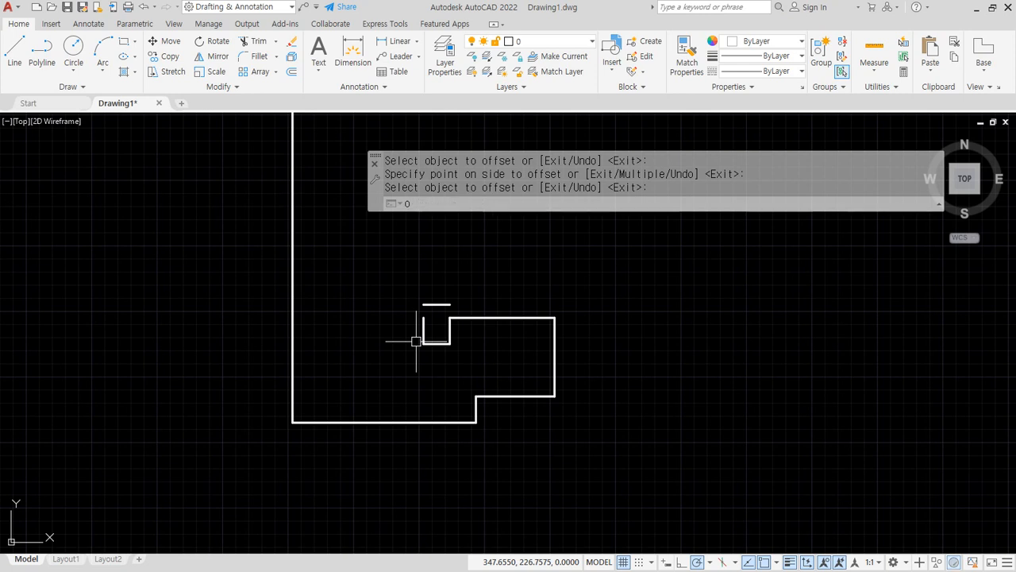
key(Return)
text(38)
key(Return)
click(422, 323)
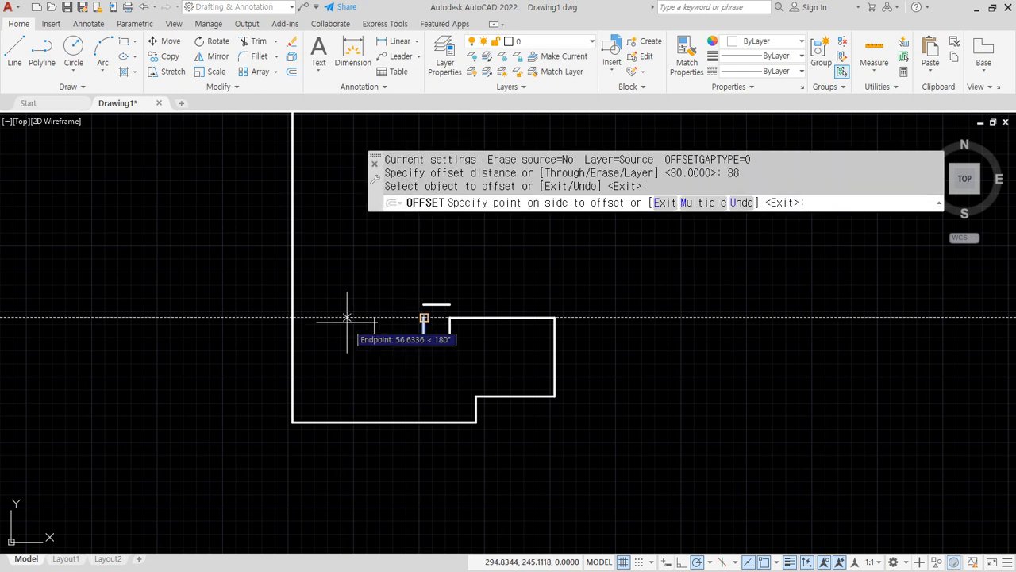
click(369, 325)
key(Return)
scroll(373, 329, up, 4)
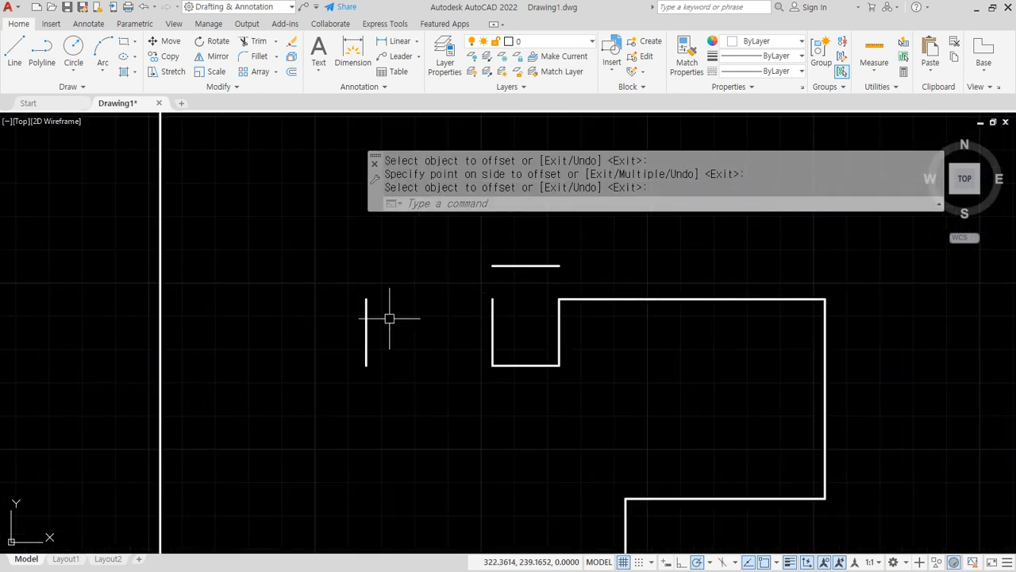
mouse_move(461, 314)
mouse_down()
mouse_move(442, 224)
mouse_move(458, 323)
mouse_up()
key(Escape)
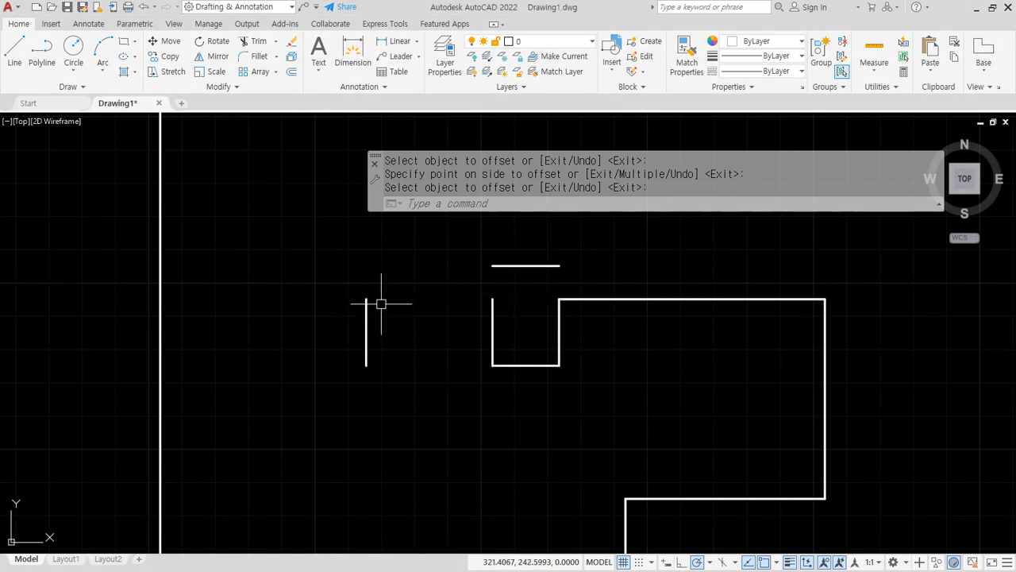
Draw a temporary slanted line above the offset vertical line left of the notch as an extension boundary
text(l)
key(Return)
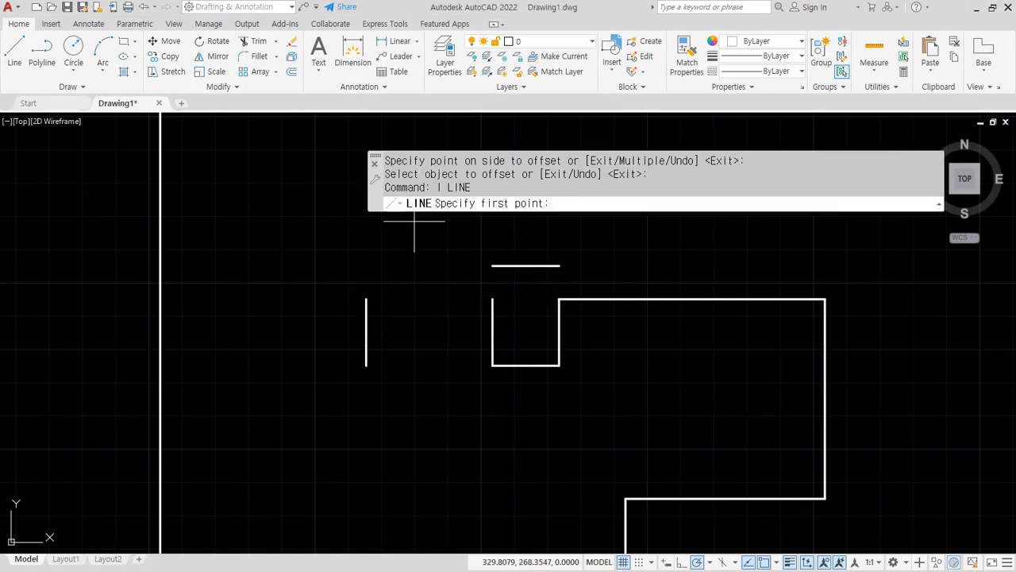
click(414, 221)
click(268, 307)
key(Return)
Extend the offset vertical line up to the slanted line, then the short horizontal line and the notch's left edge to meet their neighbours
text(ex)
key(Return)
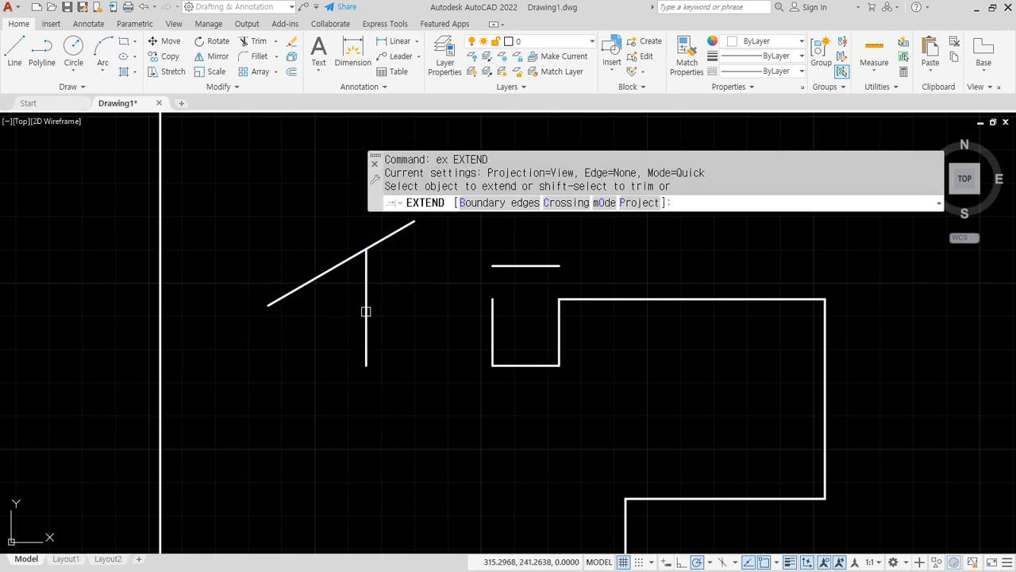
click(366, 310)
click(499, 264)
click(492, 305)
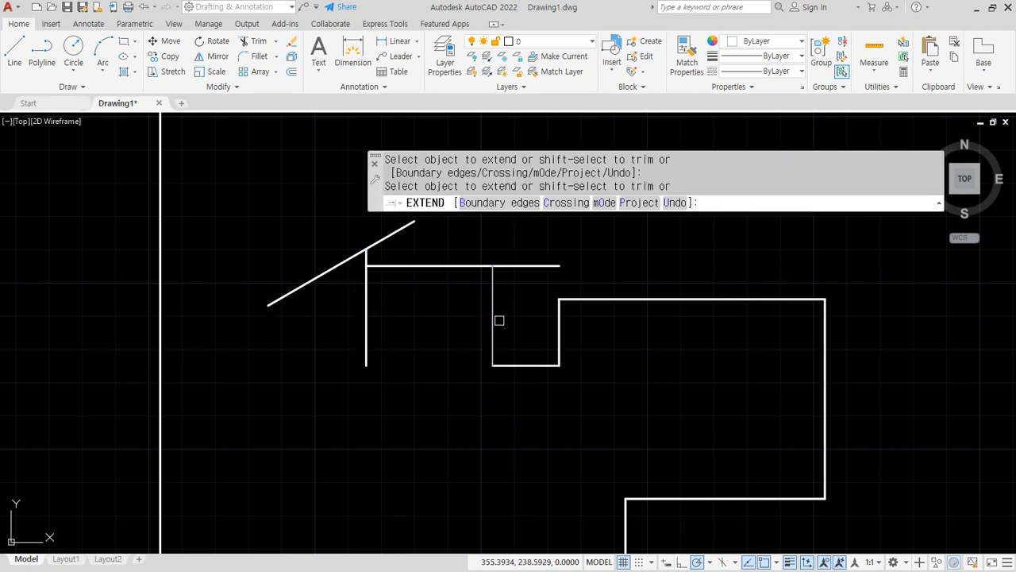
Erase the temporary slanted line
click(300, 314)
click(266, 251)
text(e)
key(Return)
Trim the overhanging ends of the raised tab's top edge and left edge to form clean corners
text(tr)
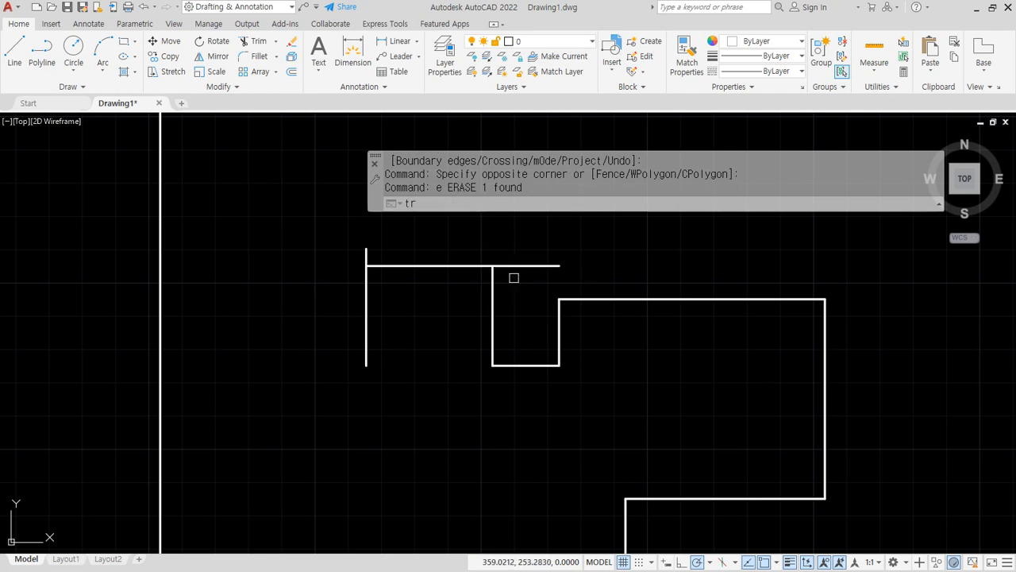
key(Return)
drag(513, 280, 512, 243)
click(383, 248)
click(322, 254)
key(Return)
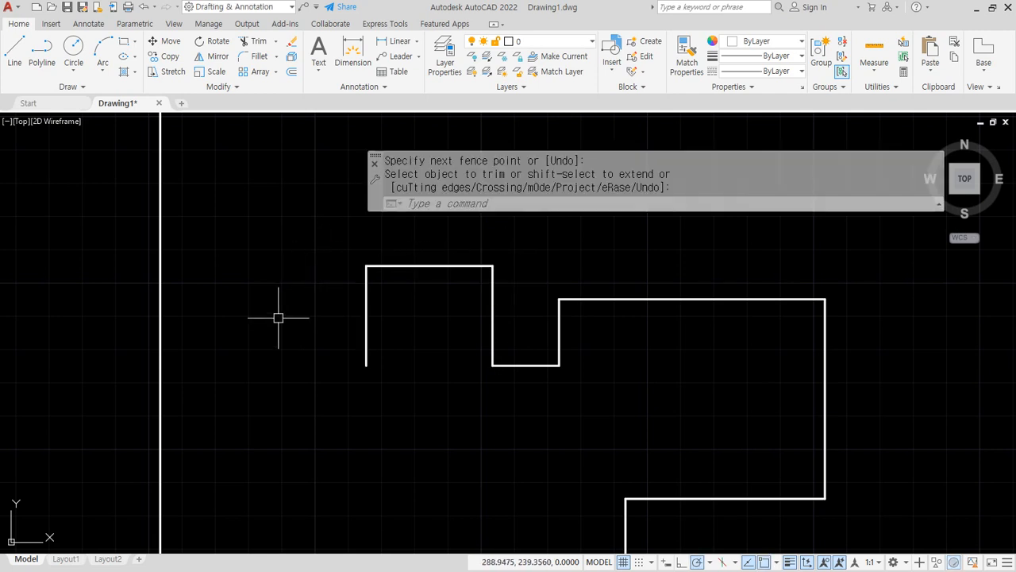
Offset the shape's long bottom edge upward by 40
middle_drag(279, 319, 357, 260)
mouse_move(261, 463)
mouse_down()
mouse_move(256, 479)
mouse_move(312, 437)
mouse_move(267, 466)
mouse_up()
key(Return)
text(o)
key(Return)
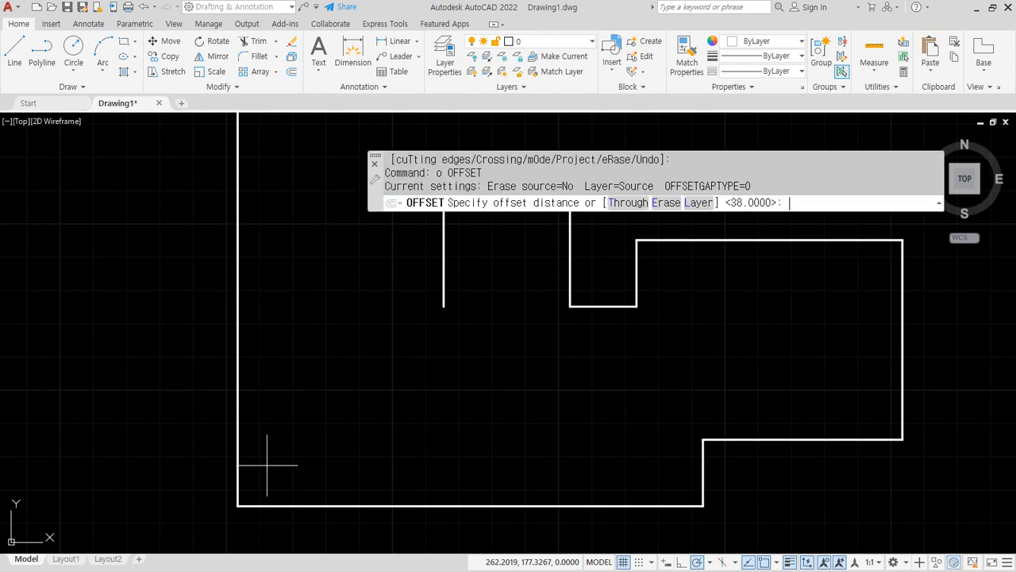
text(40)
key(Return)
click(294, 506)
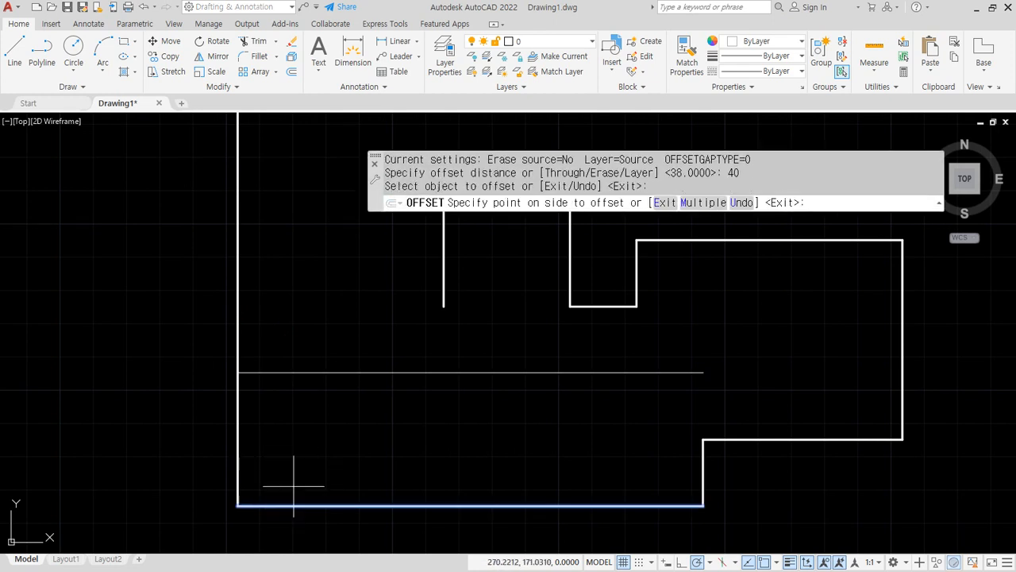
click(287, 366)
key(Return)
Trim the left vertical line above the new horizontal offset line
text(tr)
key(Return)
mouse_move(275, 347)
mouse_down()
mouse_move(275, 281)
mouse_move(195, 299)
mouse_up()
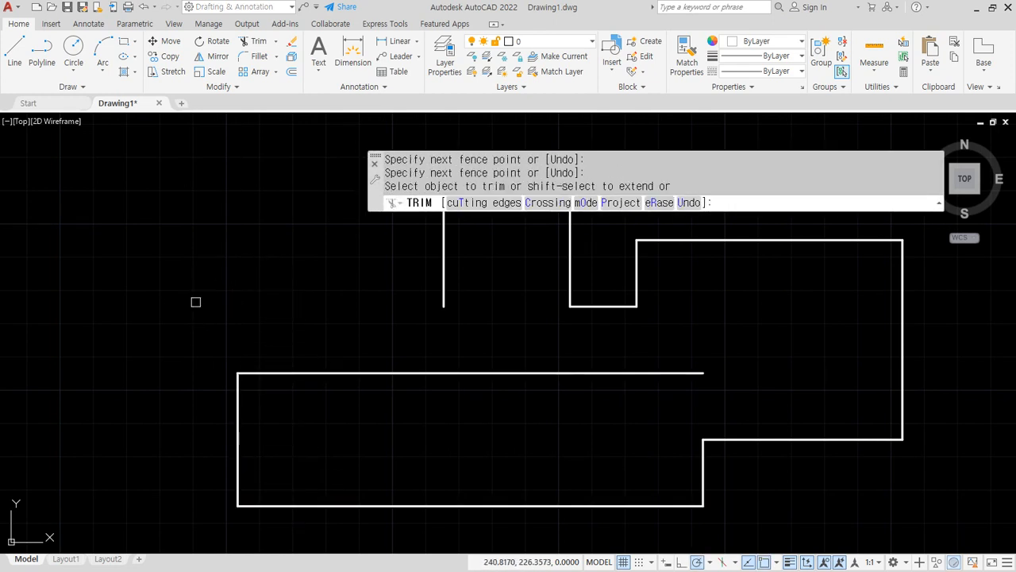
key(Return)
Erase the horizontal offset line that served as the cutting edge
click(343, 364)
click(323, 399)
text(e)
key(Return)
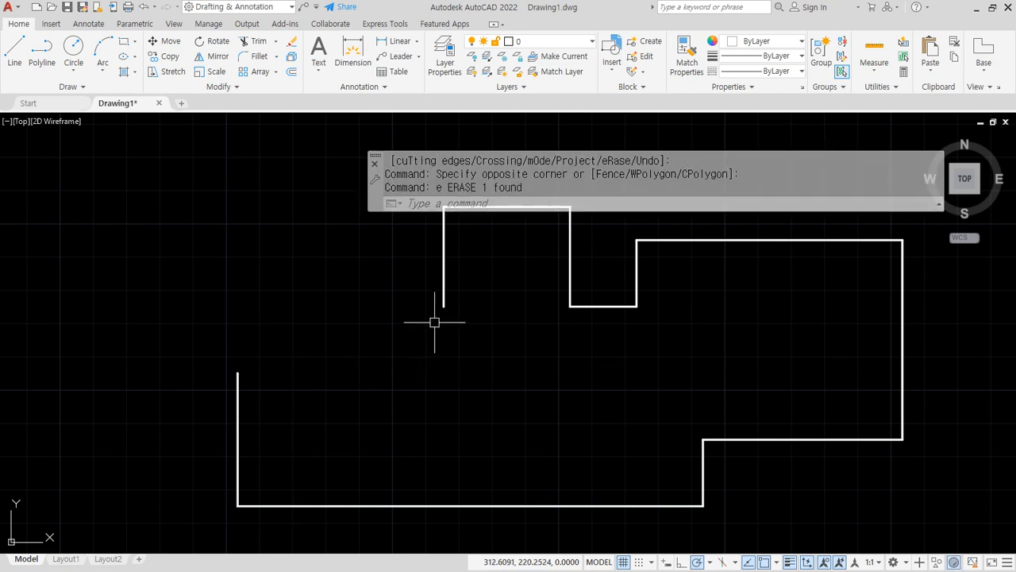
Draw the sloped line between the upper endpoint of the left edge and the lower endpoint of the raised tab's left edge, using Endpoint snaps
mouse_move(271, 373)
mouse_down()
mouse_move(231, 357)
mouse_move(274, 378)
mouse_up()
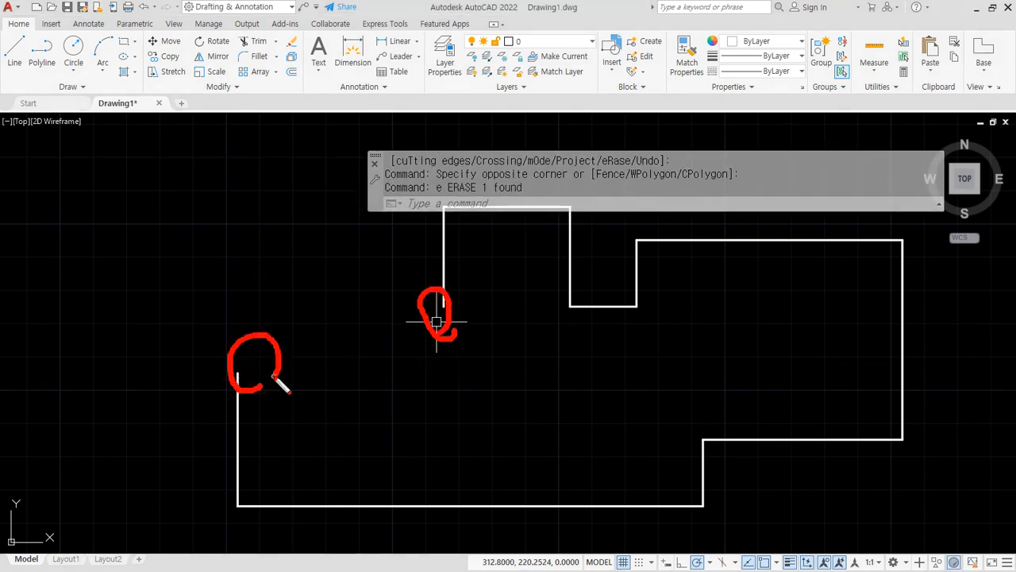
key(Escape)
text(l)
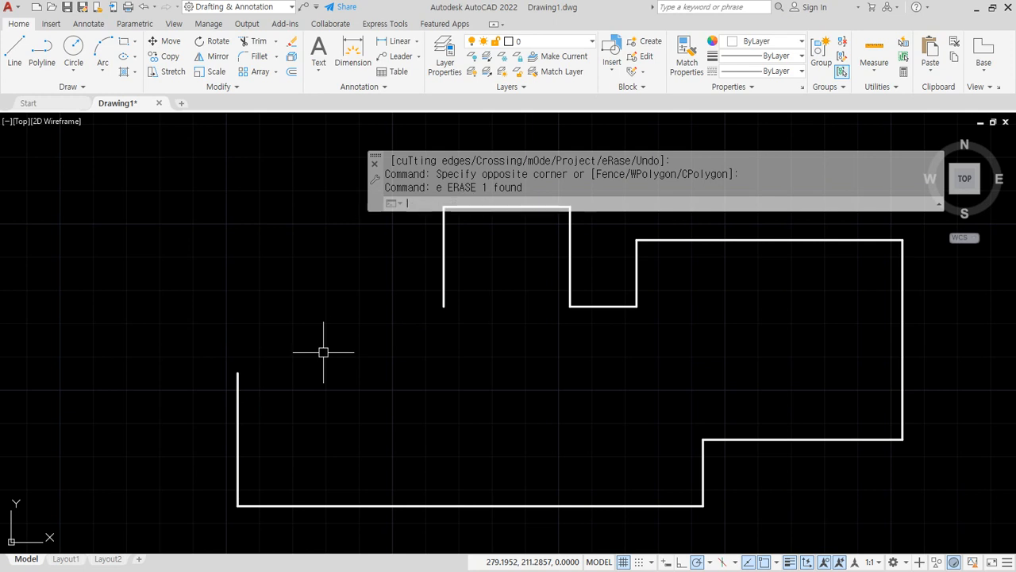
key(Return)
shift+right_click(369, 254)
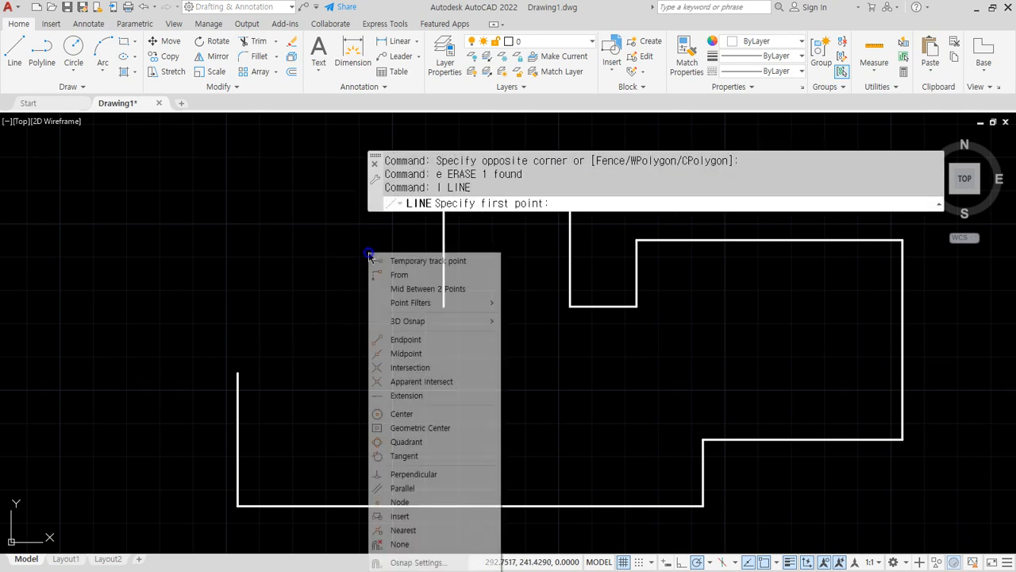
click(405, 340)
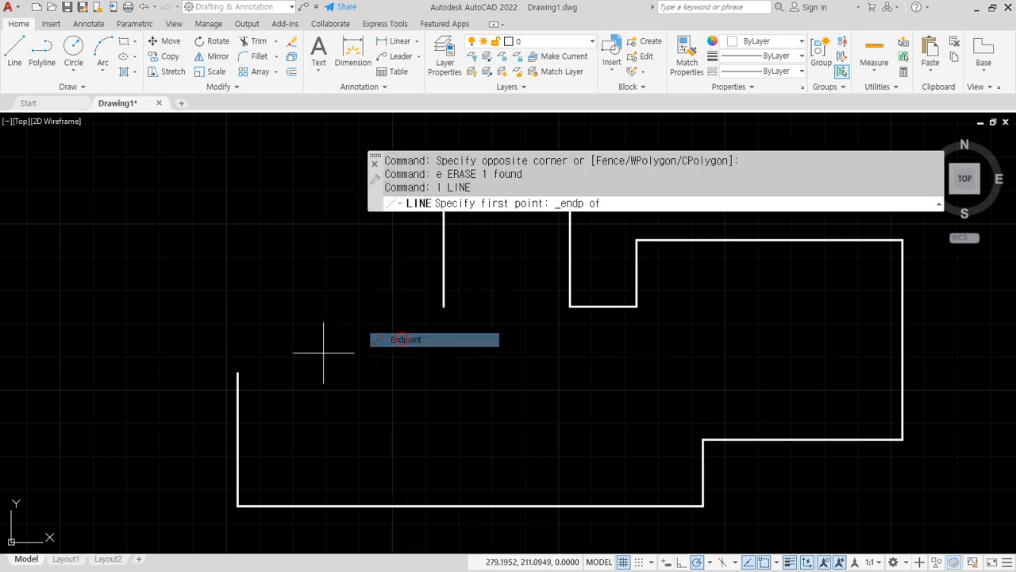
click(239, 414)
shift+right_click(365, 384)
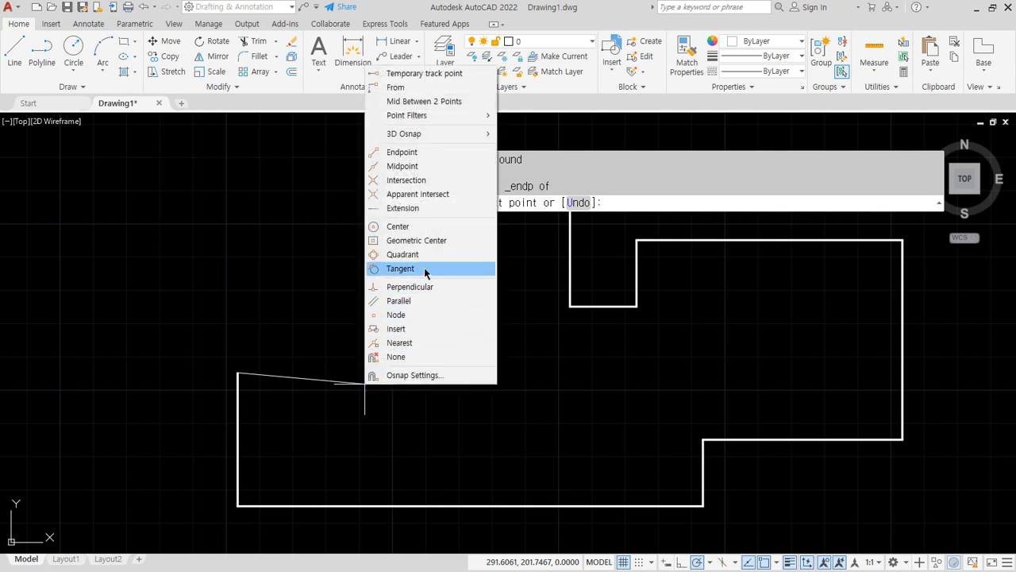
click(421, 152)
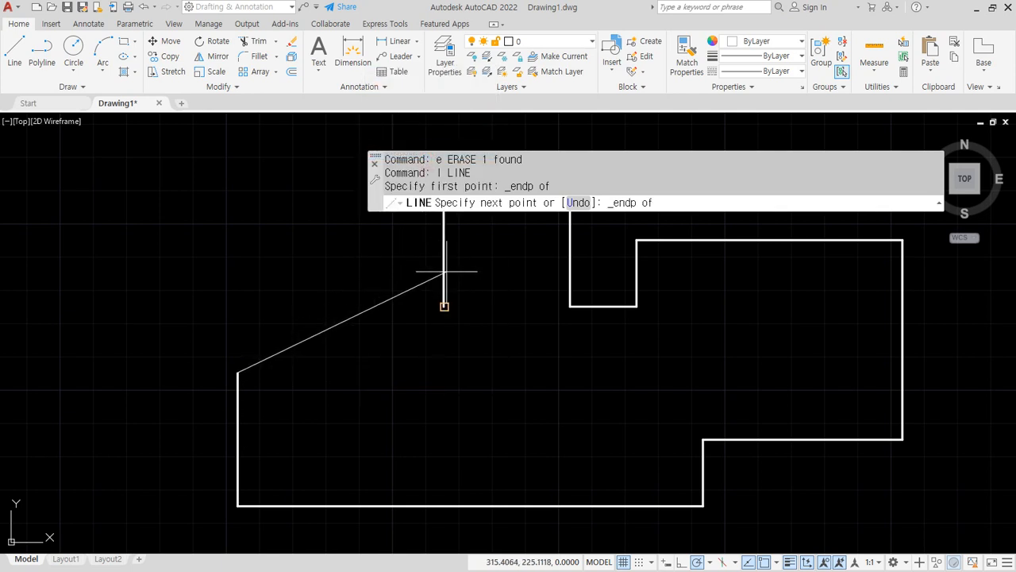
click(443, 305)
key(Return)
scroll(511, 356, down, 2)
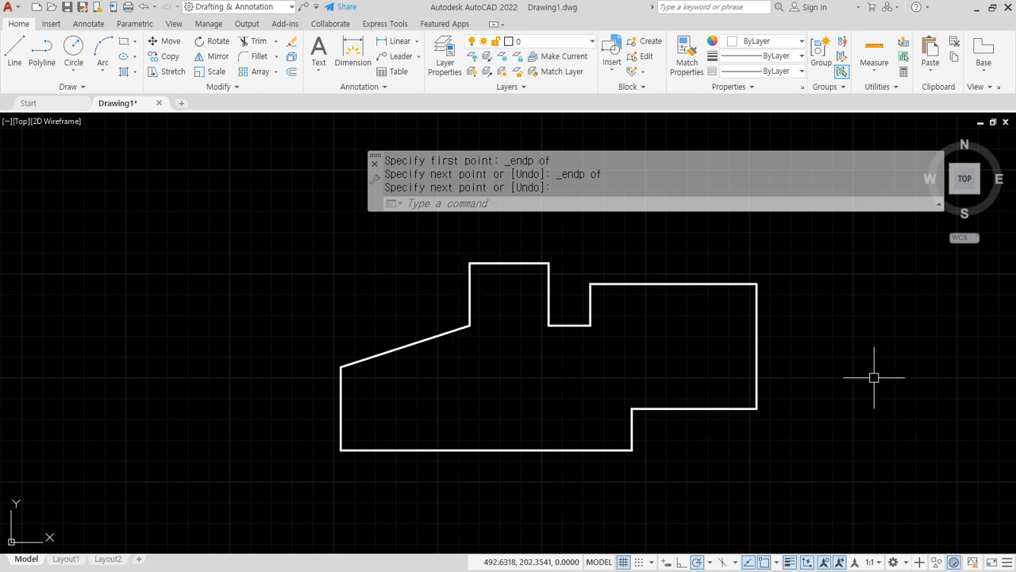
click(807, 477)
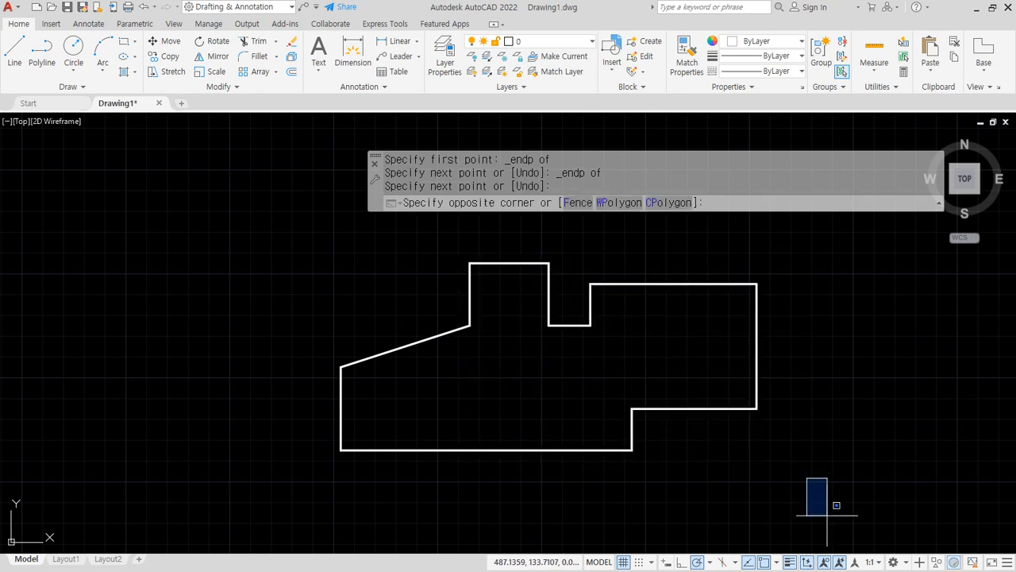
click(737, 505)
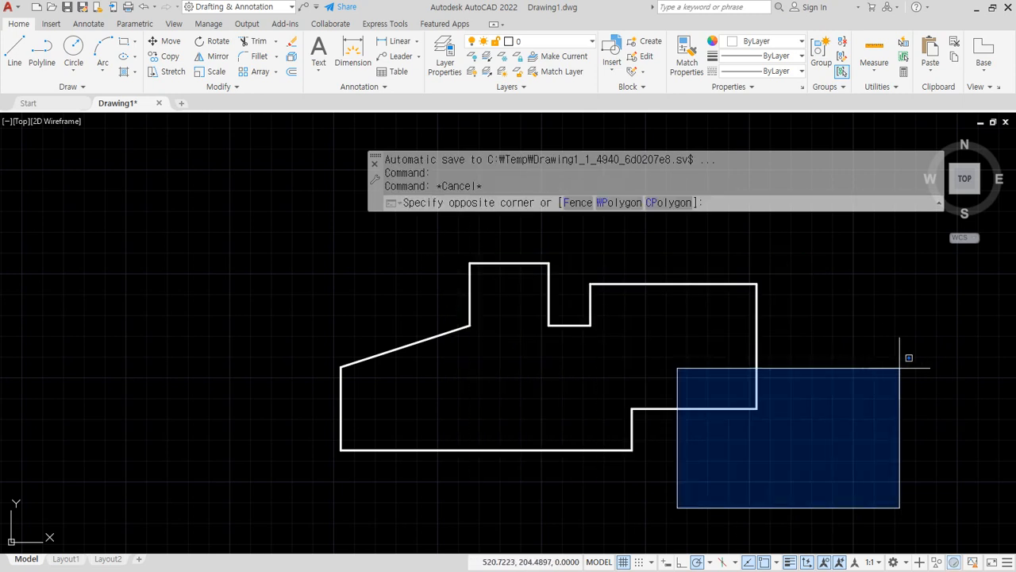
key(Escape)
Erase every line of the finished shape except the right vertical edge
click(631, 262)
click(368, 520)
click(670, 481)
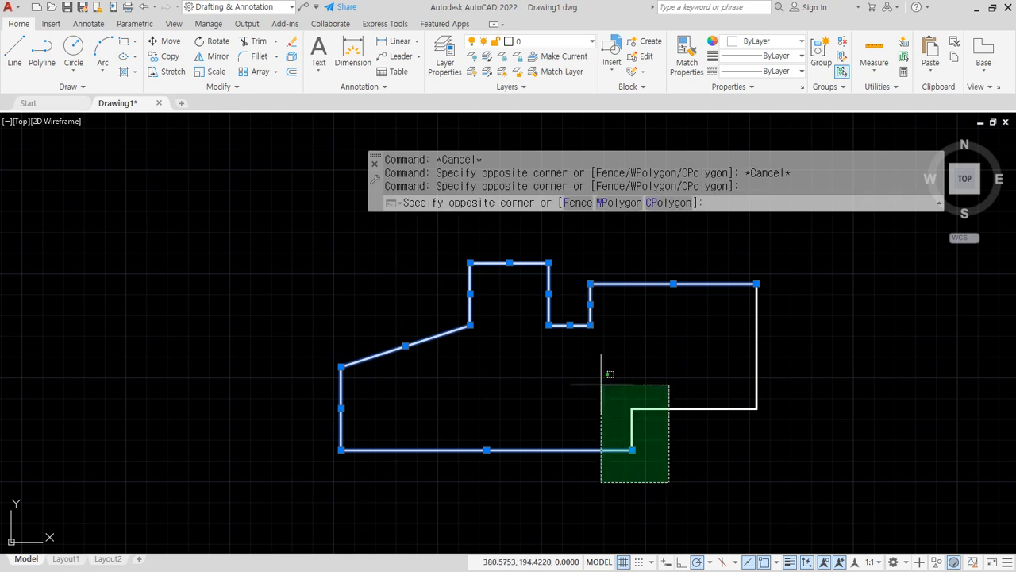
click(592, 373)
click(874, 428)
click(852, 410)
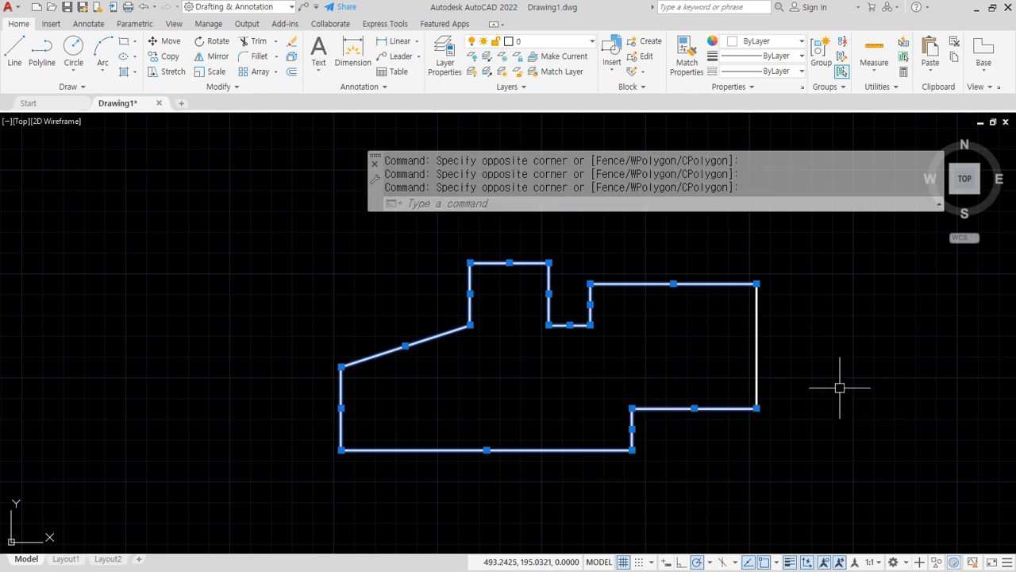
text(e)
key(Return)
Rotate a copy of the remaining vertical line by 90 degrees about its upper endpoint
middle_drag(776, 401, 545, 399)
text(ro)
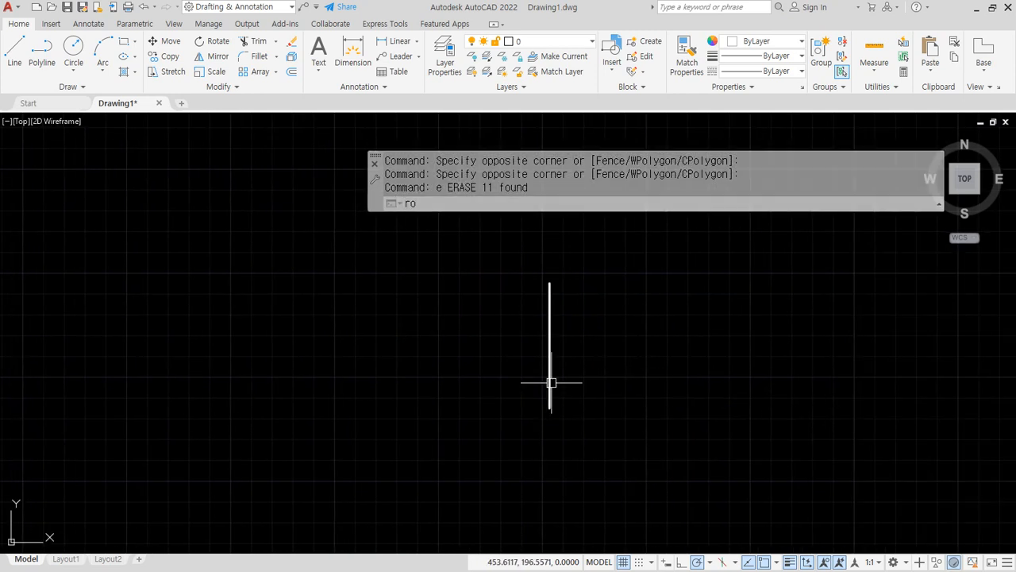
key(Return)
click(586, 352)
click(516, 325)
key(Return)
click(549, 283)
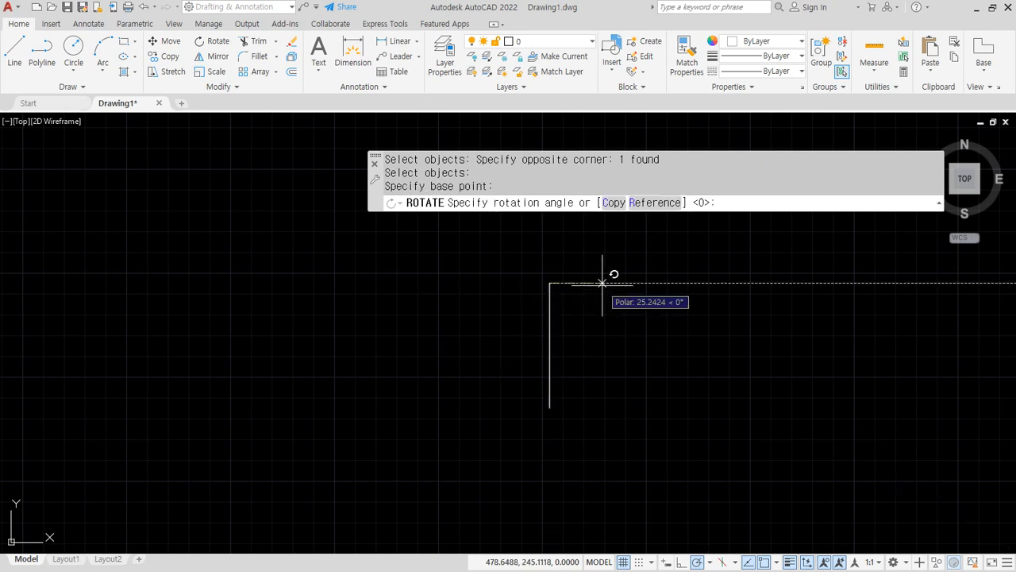
text(c)
key(Return)
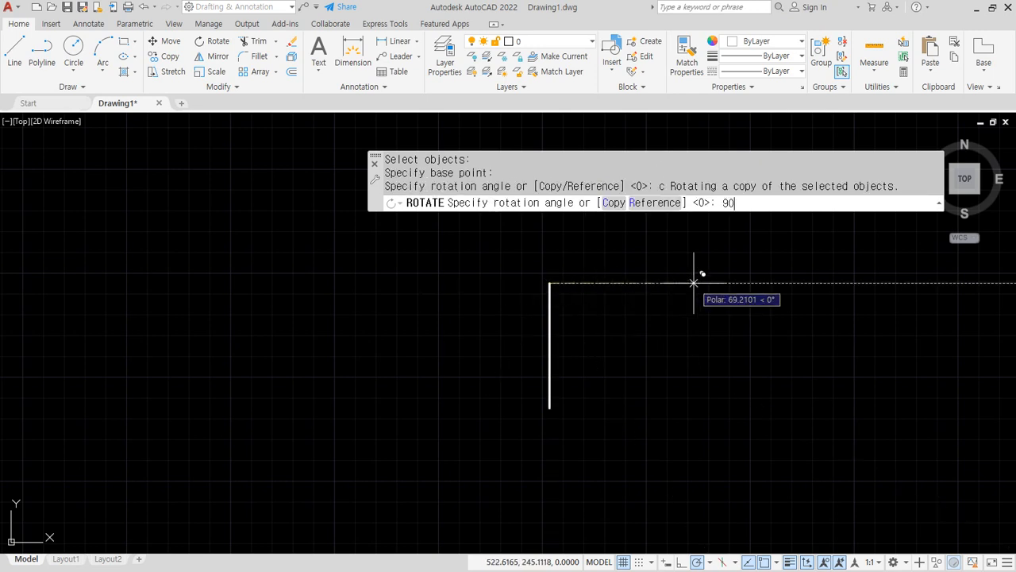
key(Return)
Rotate a copy of both perpendicular lines by 180 degrees about their shared corner to form a cross
key(Return)
click(610, 294)
click(494, 233)
key(Return)
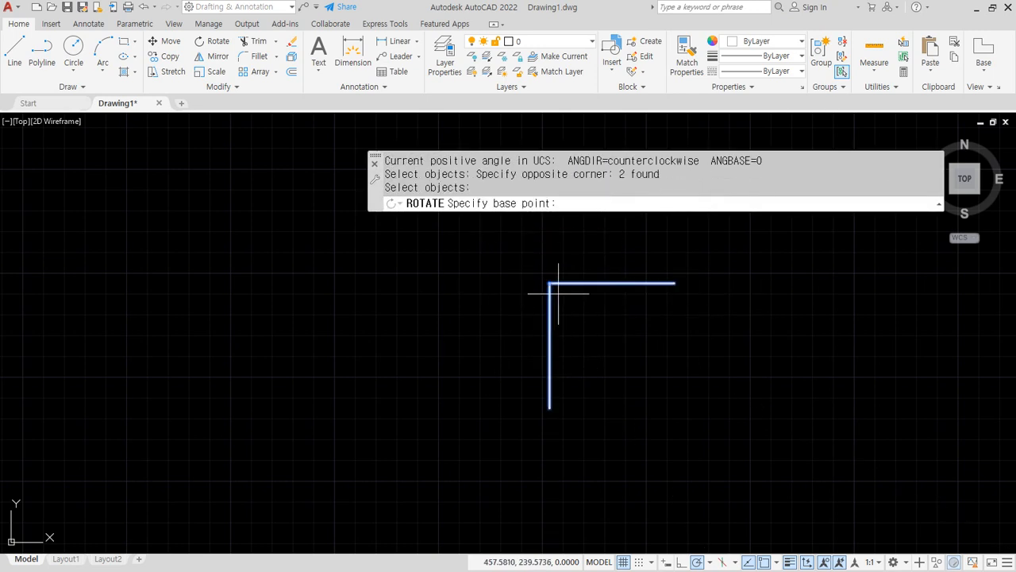
click(551, 284)
text(c)
key(Return)
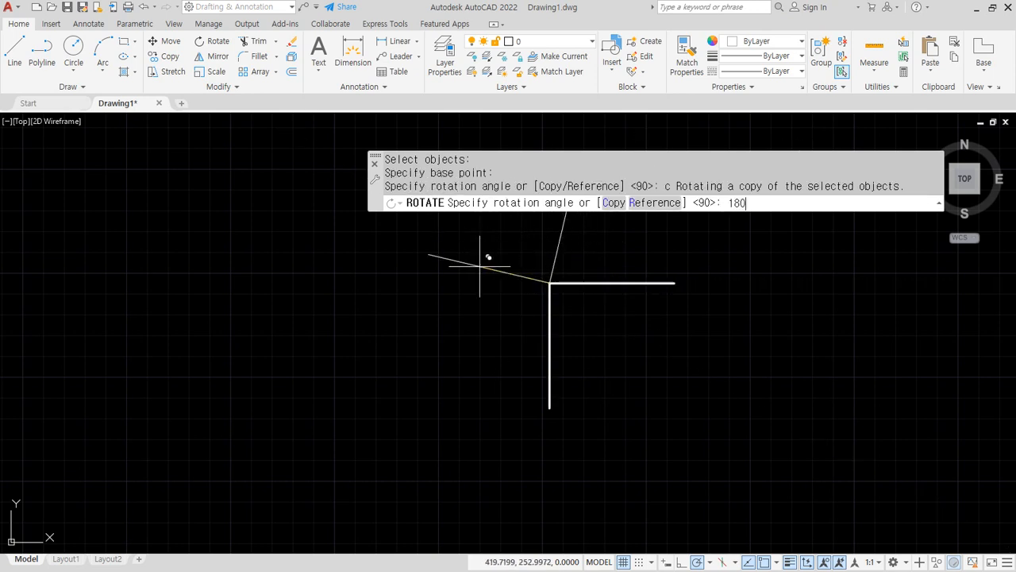
key(Return)
middle_drag(635, 274, 571, 356)
Erase all four lines of the cross
click(588, 443)
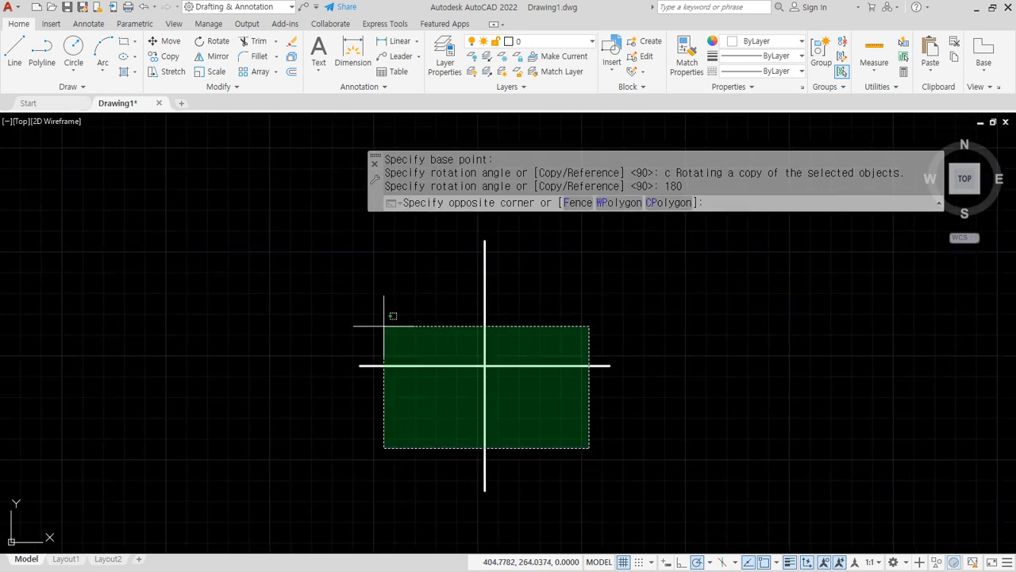
click(387, 324)
text(e)
key(Return)
Switch to the exercise image and examine the dimensions and angles of the polygon starting at 460,110
key(alt+Tab)
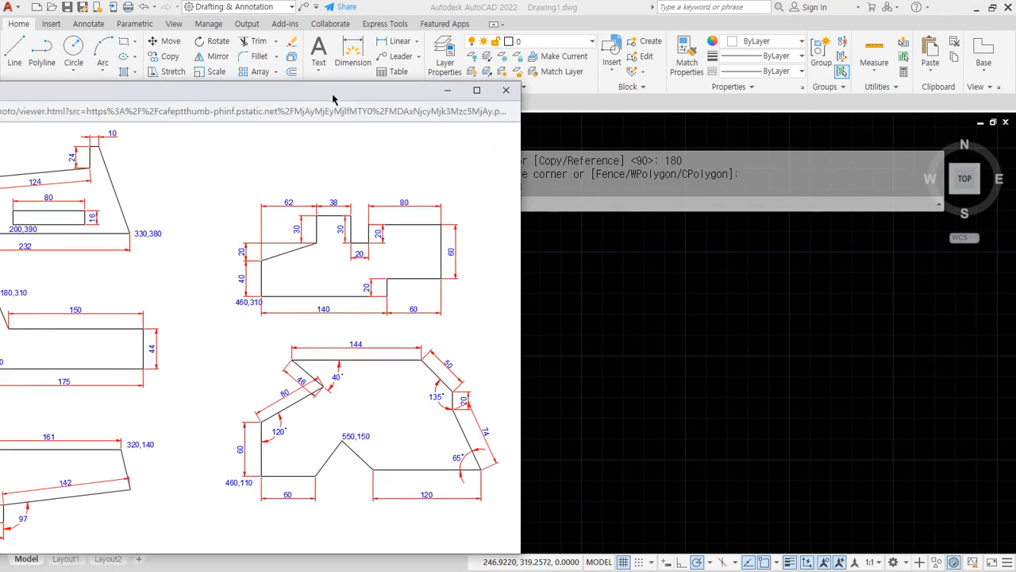
drag(334, 96, 360, 91)
click(325, 566)
mouse_move(294, 517)
mouse_down()
mouse_move(253, 500)
mouse_move(504, 366)
mouse_move(316, 540)
mouse_up()
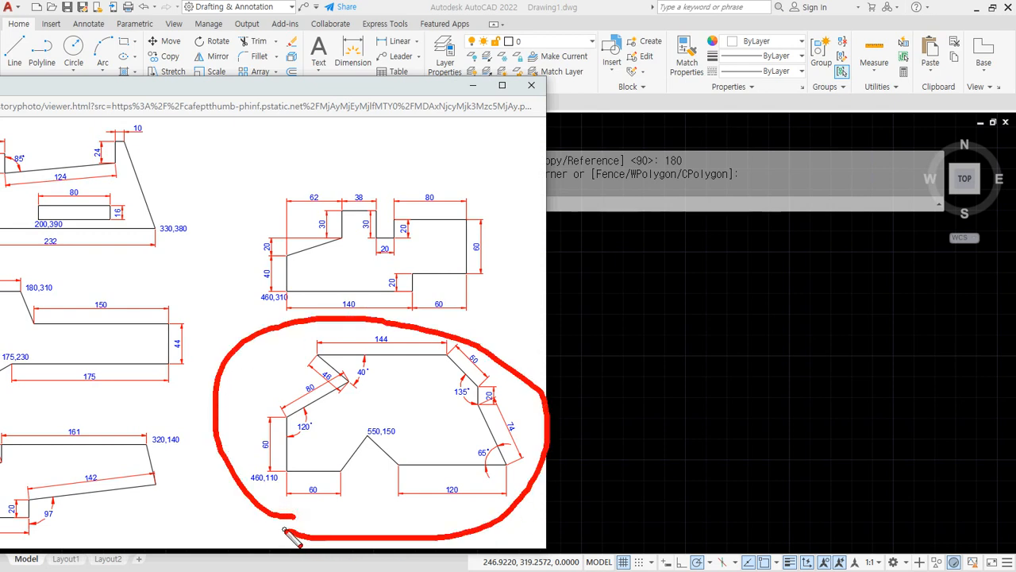
key(Escape)
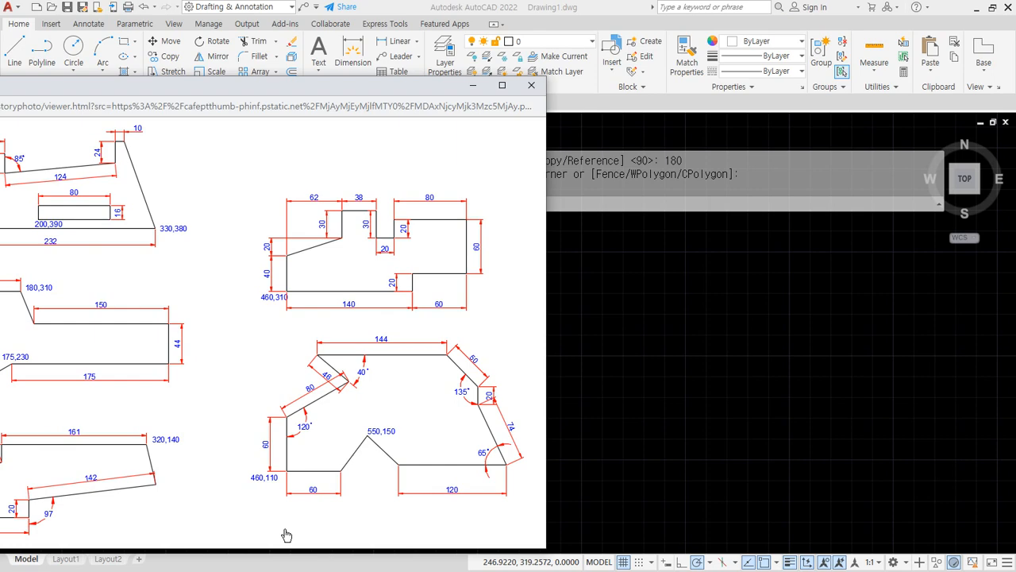
click(258, 265)
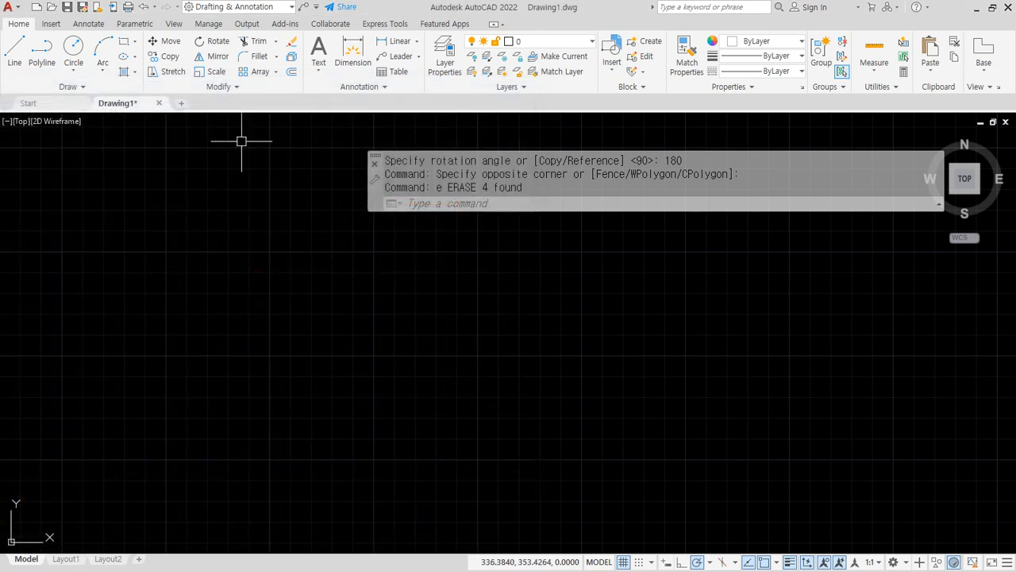
Switch to the Notepad lesson notes and add "(Trim)" after 자르고 and "(EXtend)" after 연장하고
key(alt+Tab)
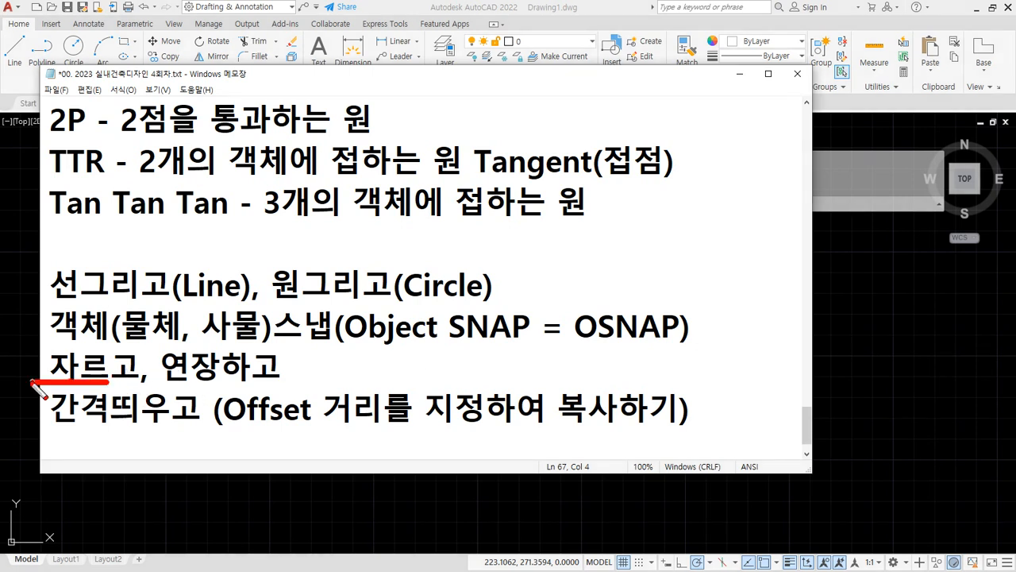
text((Trim)
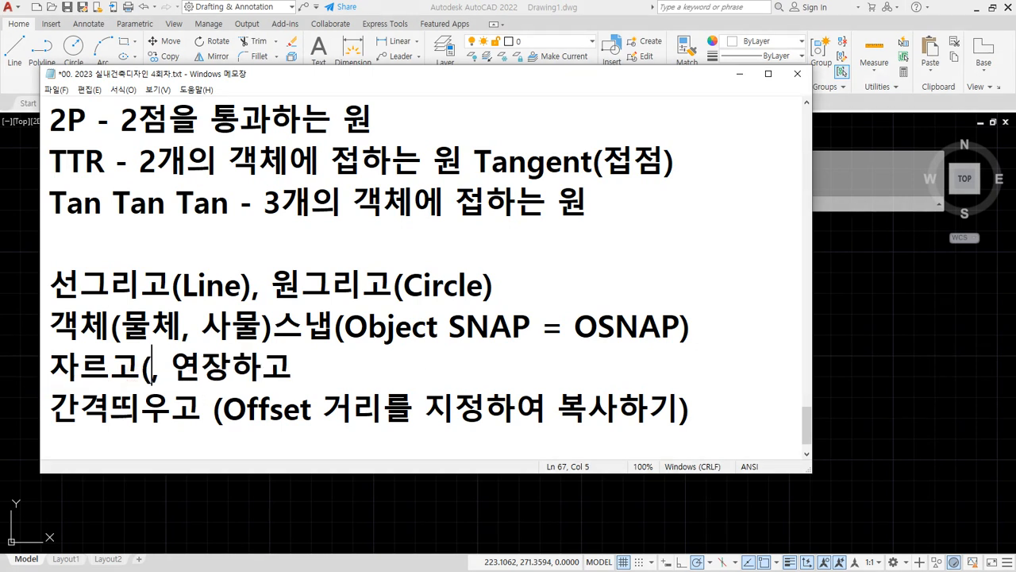
text())
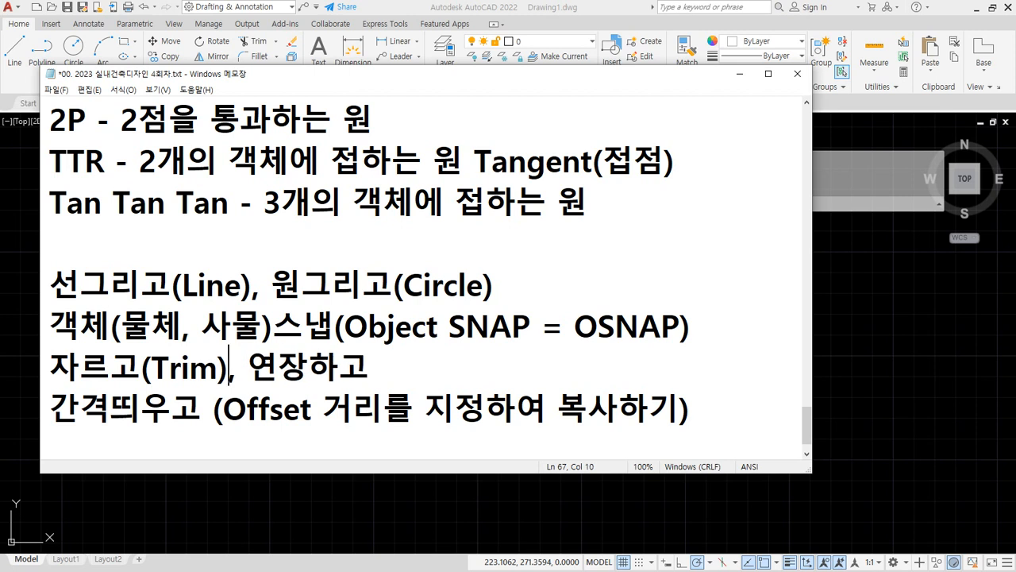
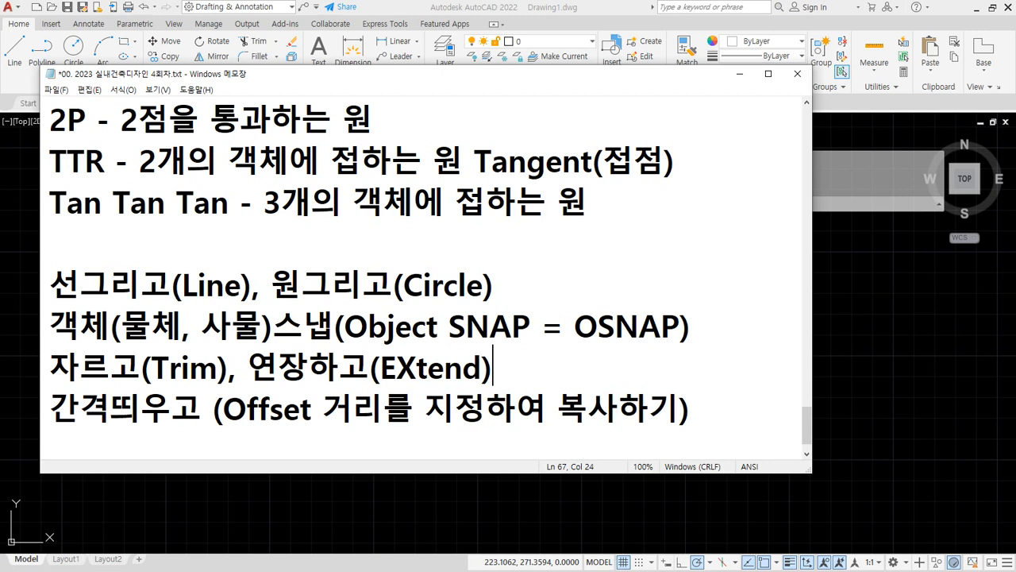
key(Down)
key(Down)
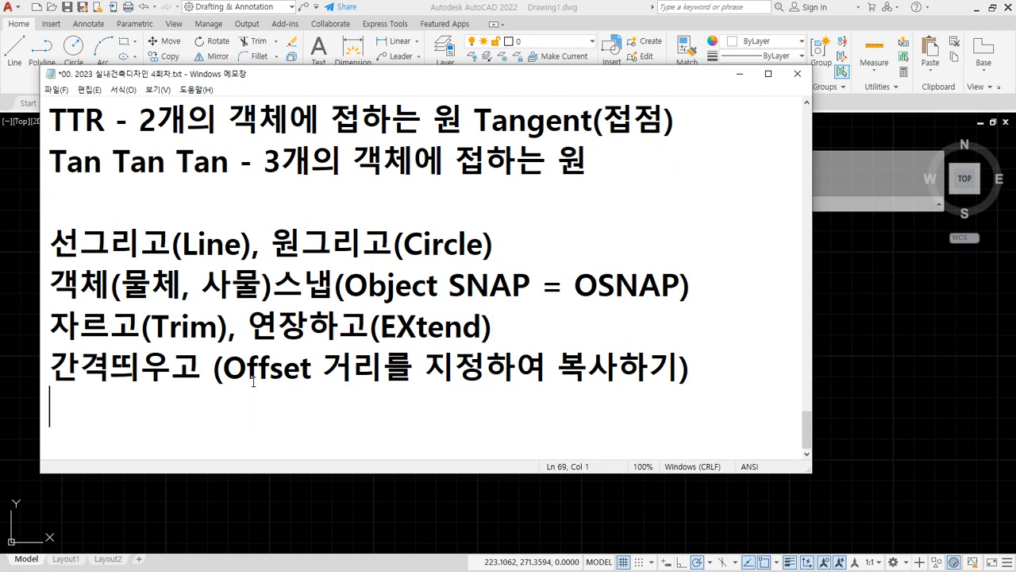
key(Return)
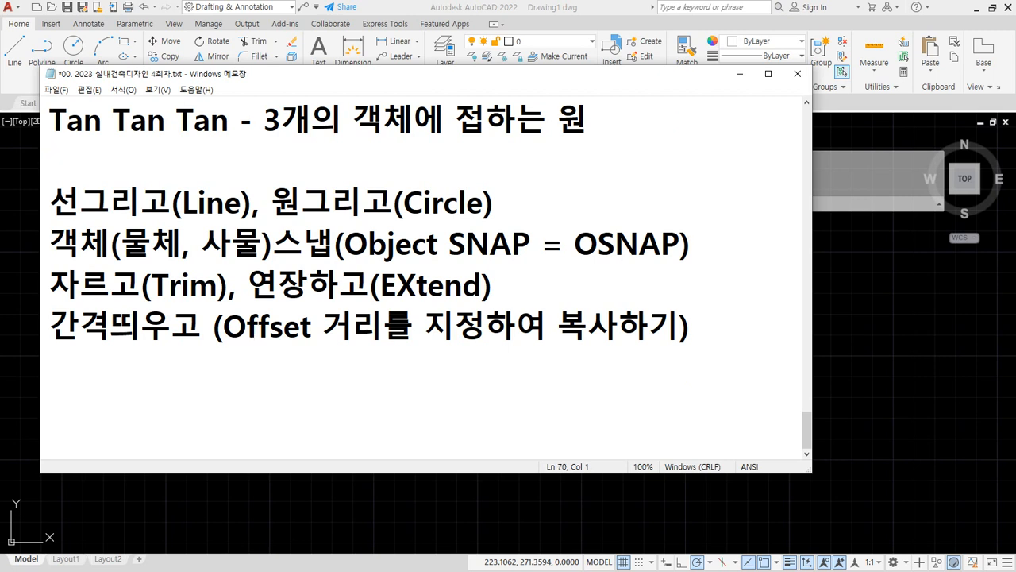
text(C++)
key(shift+Home)
key(BackSpace)
Sketch a large # sign with the screen annotation pen below the Offset line of the notes, and clear it
key(ctrl+2)
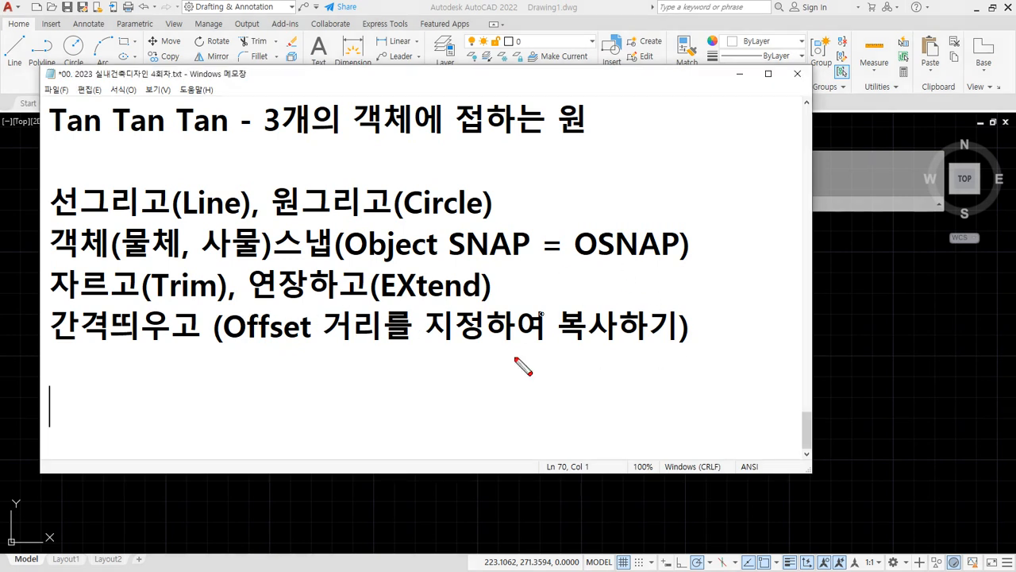
drag(367, 384, 447, 367)
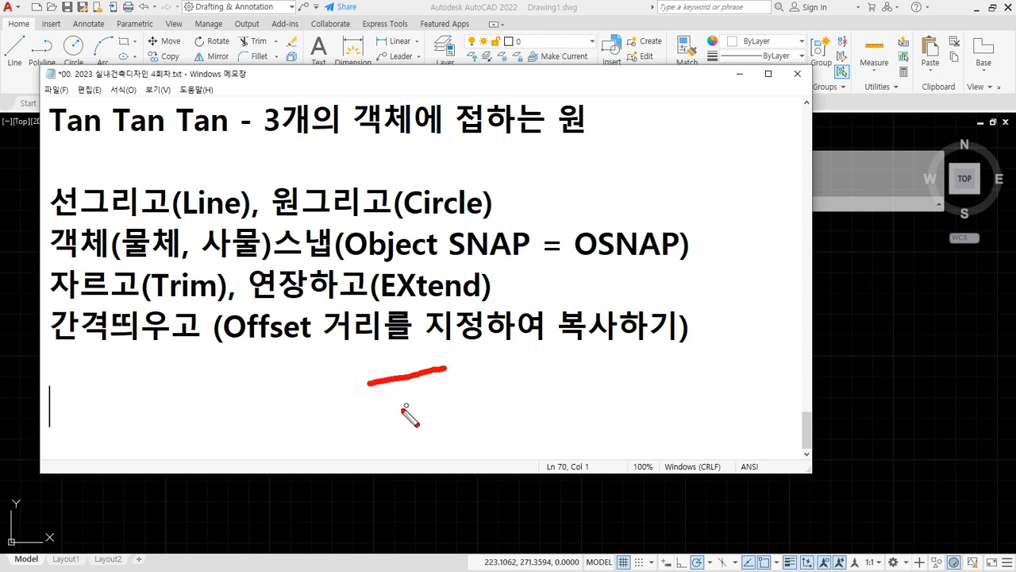
drag(372, 424, 458, 409)
drag(391, 358, 382, 459)
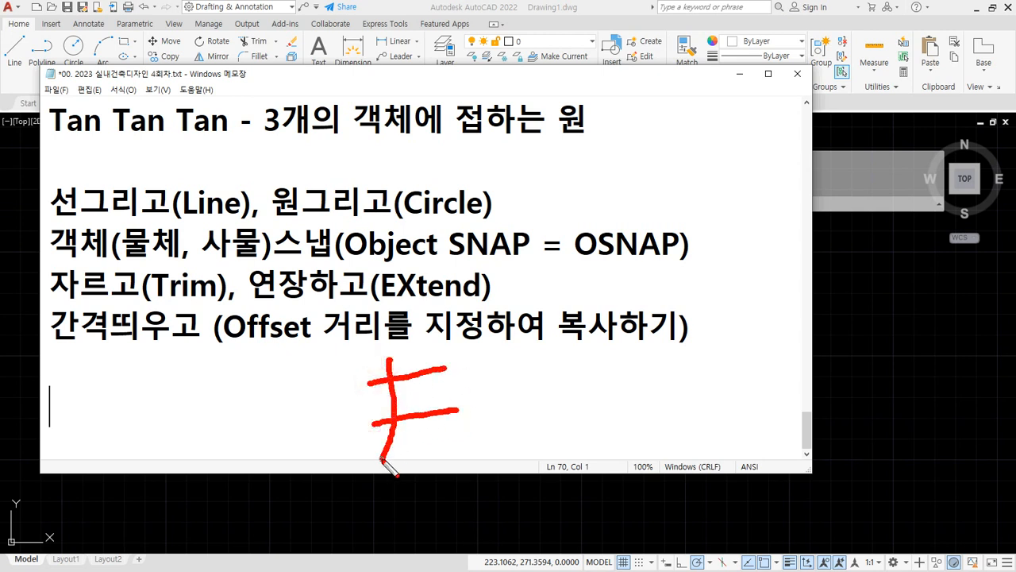
drag(420, 344, 435, 458)
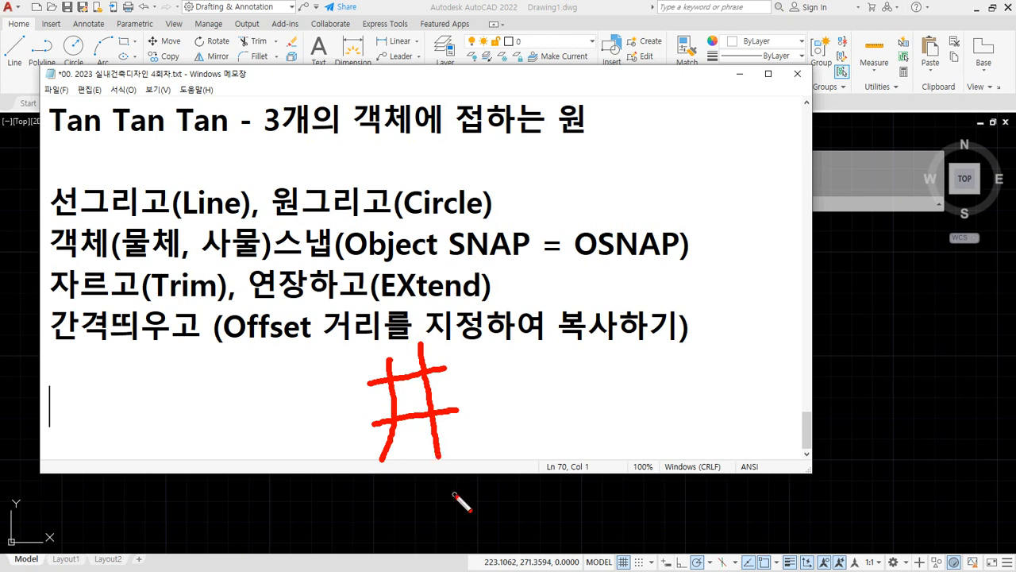
click(411, 398)
key(Escape)
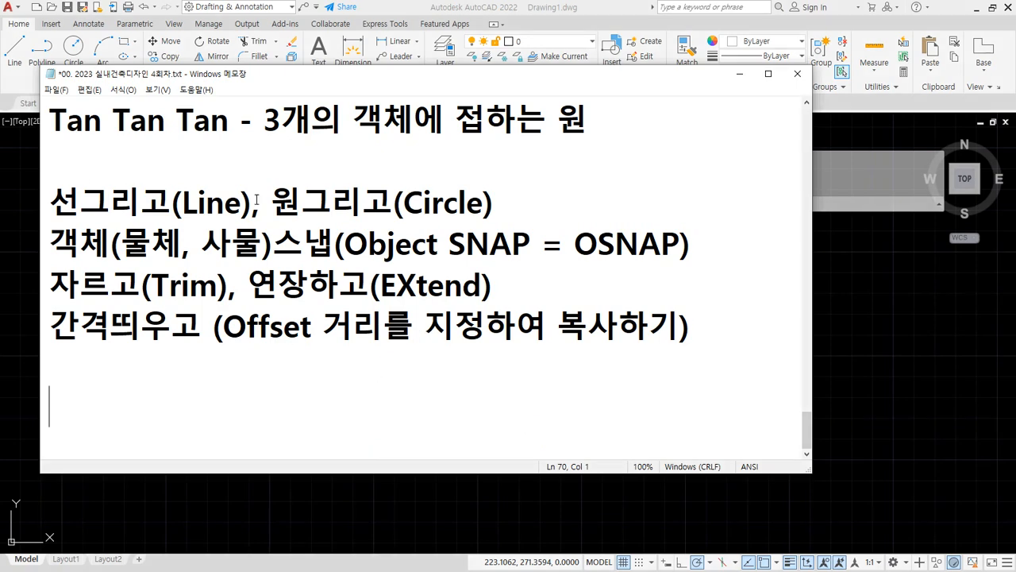
Delete the command summary from the 선그리고(Line) line through the 간격띄우고 (Offset) line in the lesson notes
drag(294, 163, 691, 327)
key(Delete)
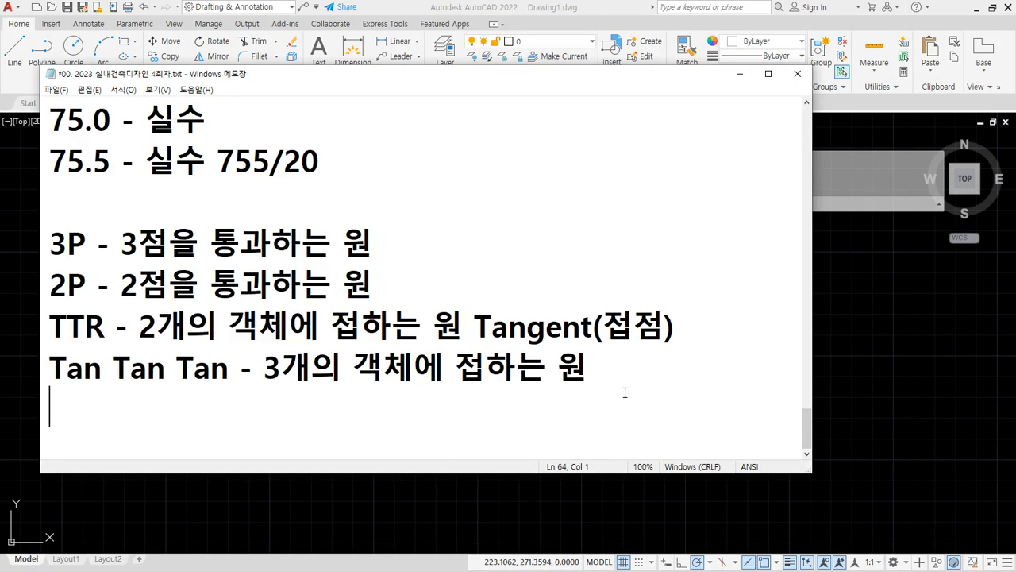
Review the Circle notes, marking R50, ø50 and the Center, Radius and Center, Diameter lines with the screen pen
scroll(624, 390, up, 1)
scroll(440, 262, up, 1)
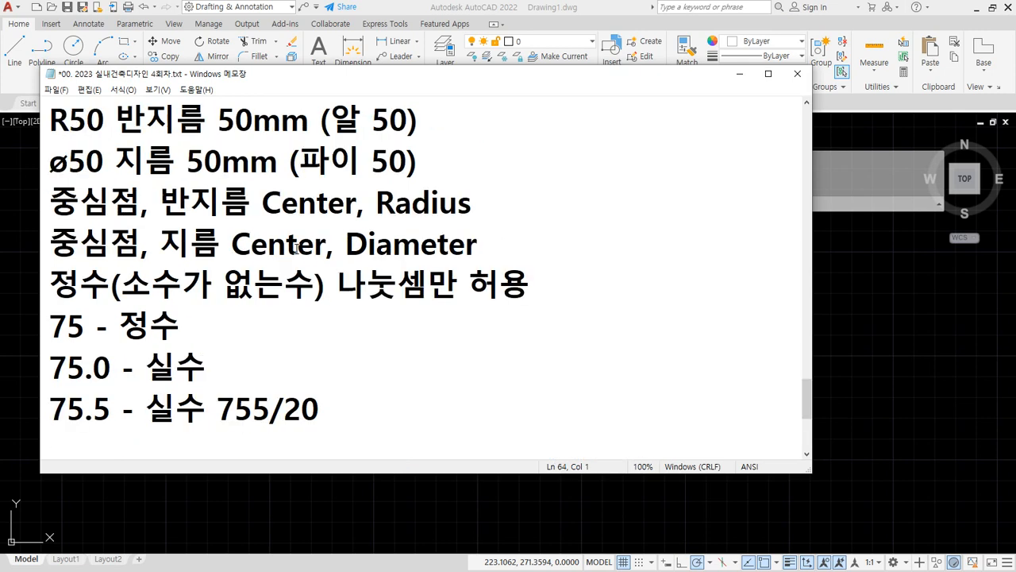
scroll(295, 250, up, 1)
mouse_move(78, 298)
mouse_down()
mouse_move(59, 320)
mouse_move(45, 238)
mouse_move(111, 267)
mouse_move(76, 302)
mouse_up()
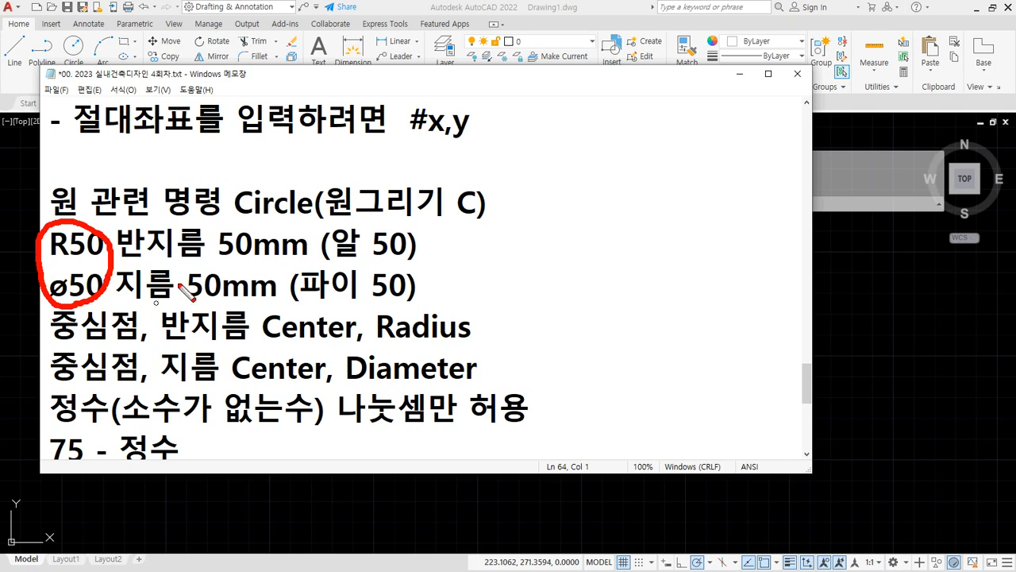
drag(295, 307, 436, 304)
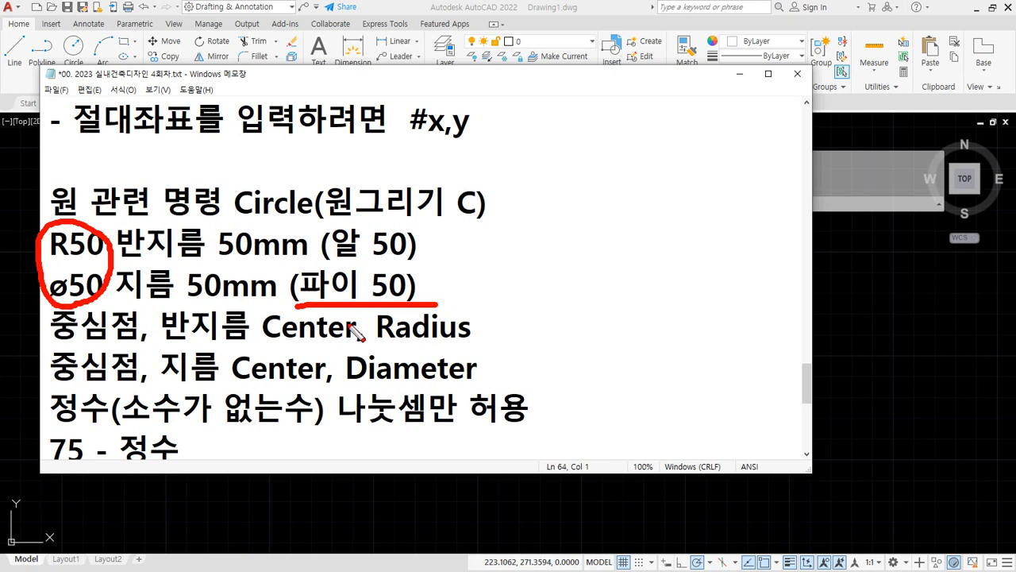
key(e)
drag(67, 342, 361, 343)
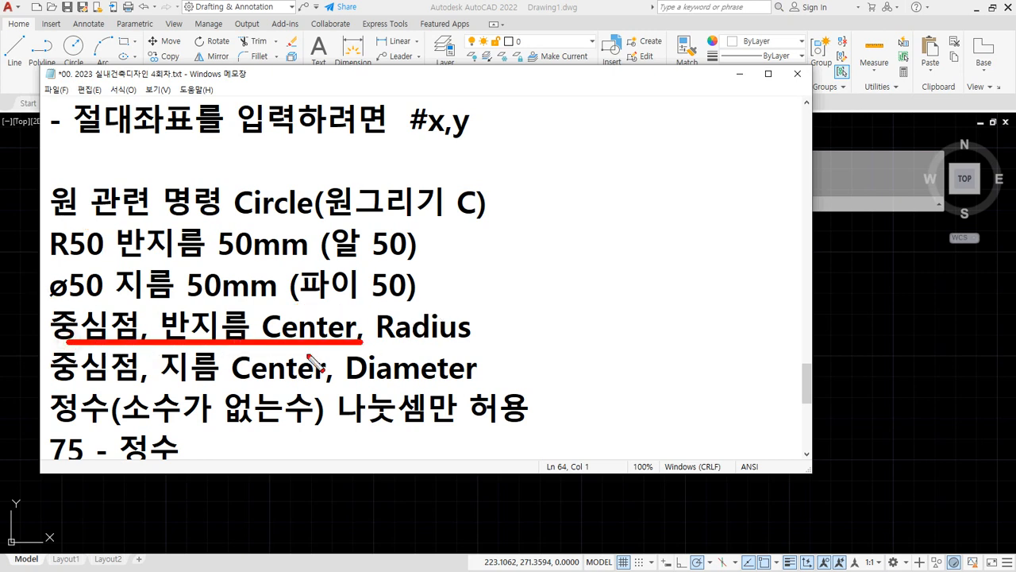
drag(80, 381, 373, 379)
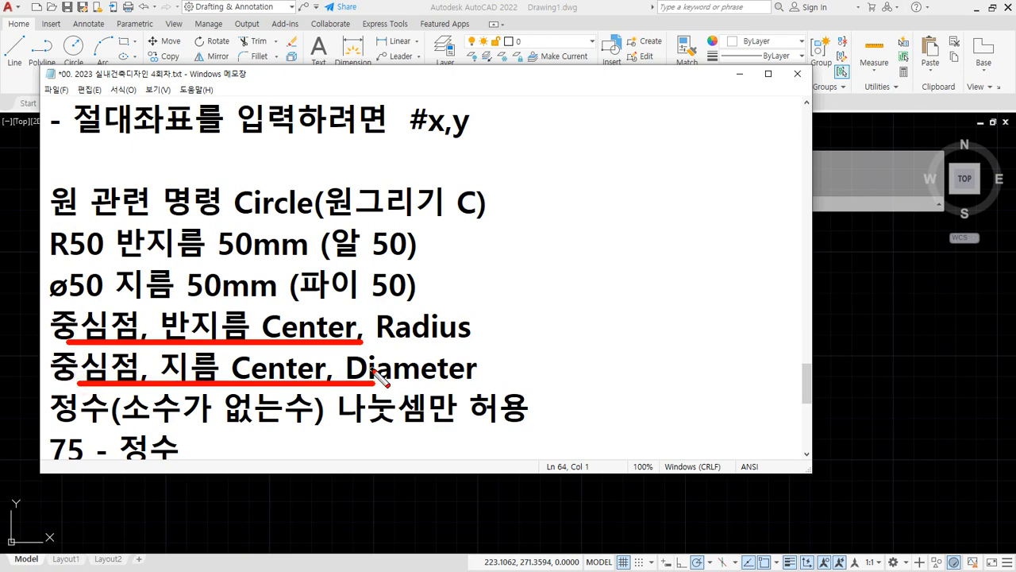
key(Escape)
scroll(290, 380, down, 3)
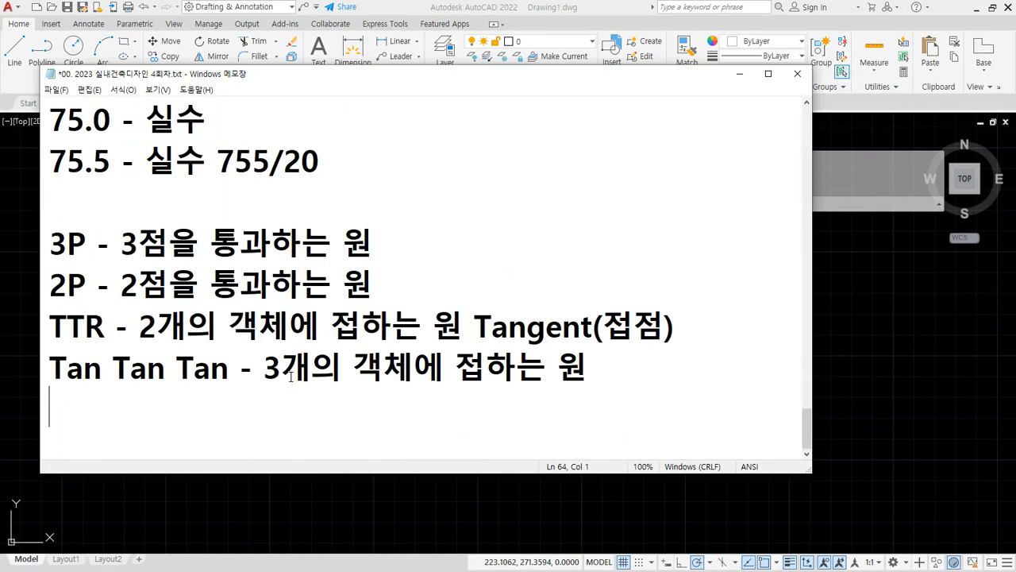
Underline the 3P and 2P circle notes with the screen pen and clear the markings
key(ctrl+2)
drag(65, 259, 199, 258)
drag(51, 309, 323, 307)
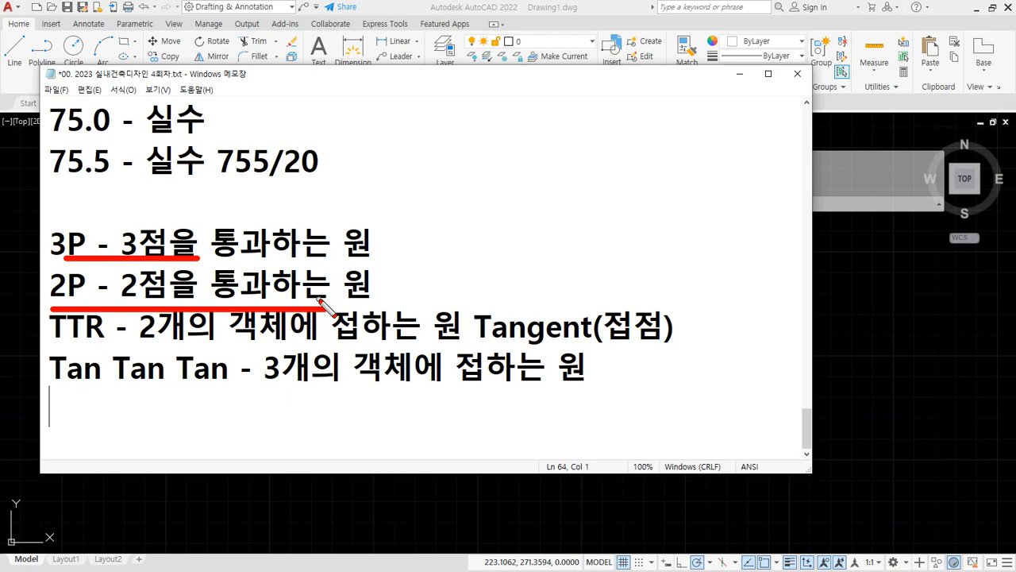
key(Escape)
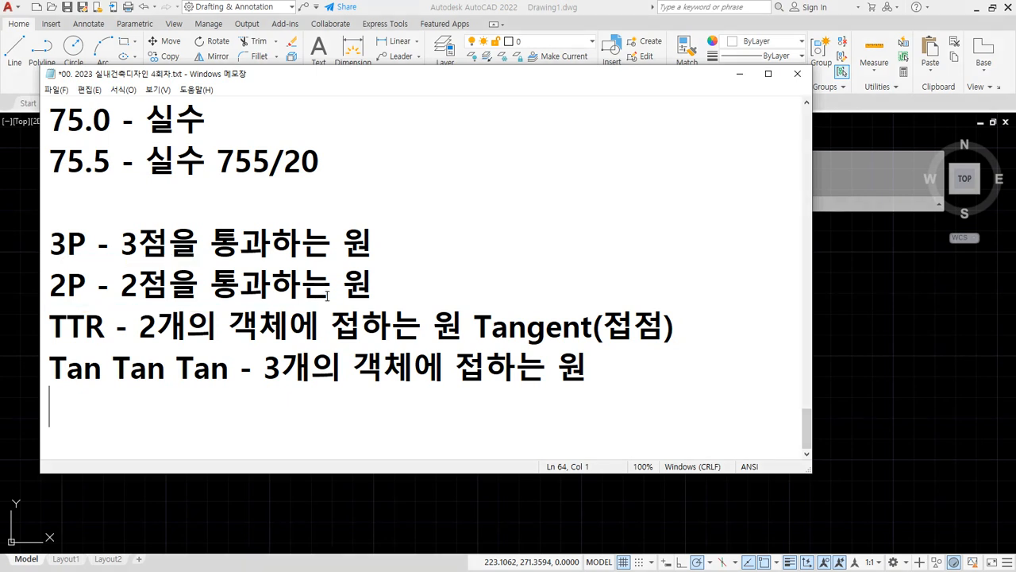
Add "(지름의 양끝점)" to the end of the 2P circle line in the notes
click(403, 286)
text(()
text(wlfm)
key(BackSpace)
key(BackSpace)
key(BackSpace)
key(BackSpace)
key(Hangul)
text(지르)
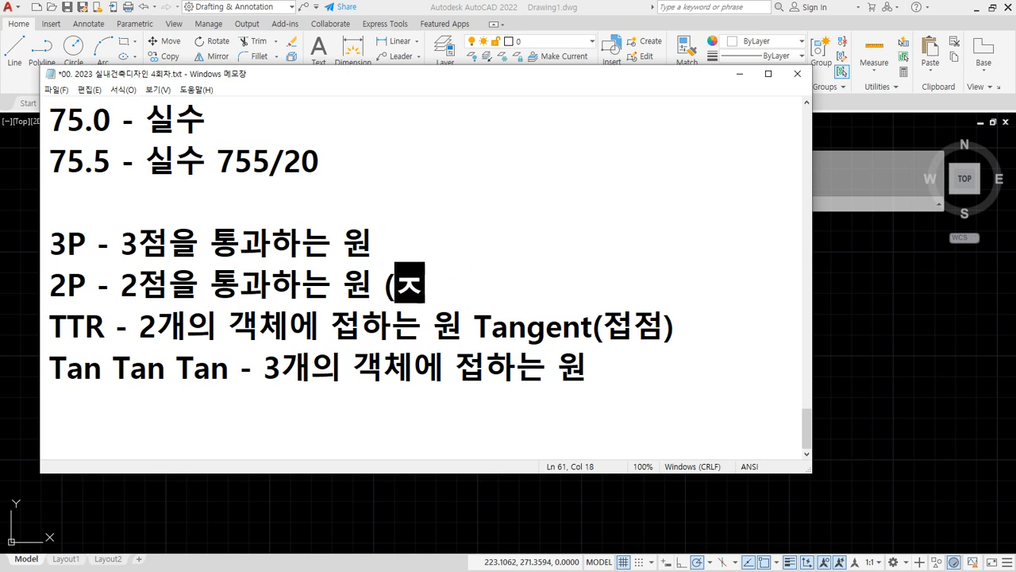
text(ㅁ의 양끝ㅈ)
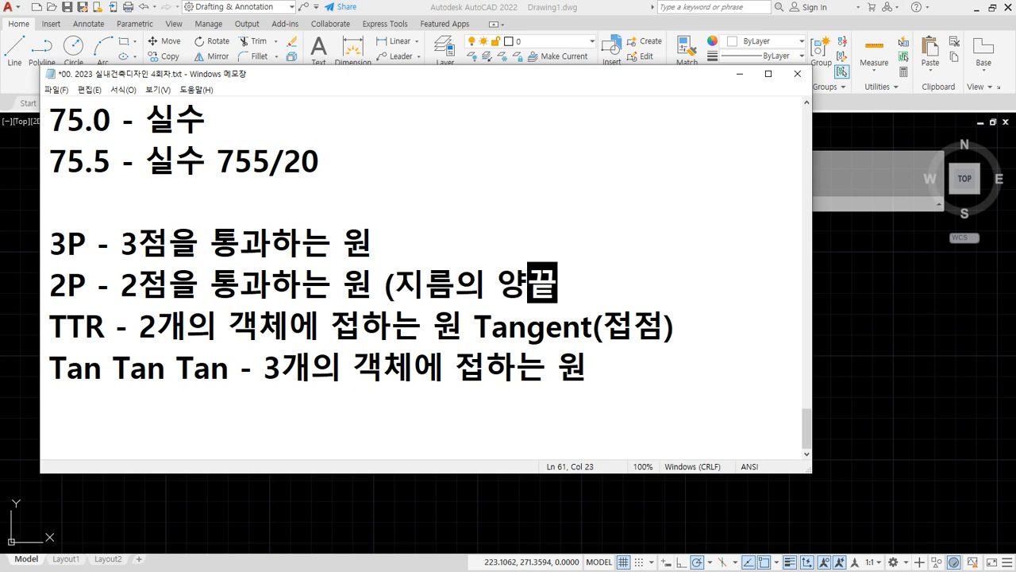
text(ㅓㅁ))
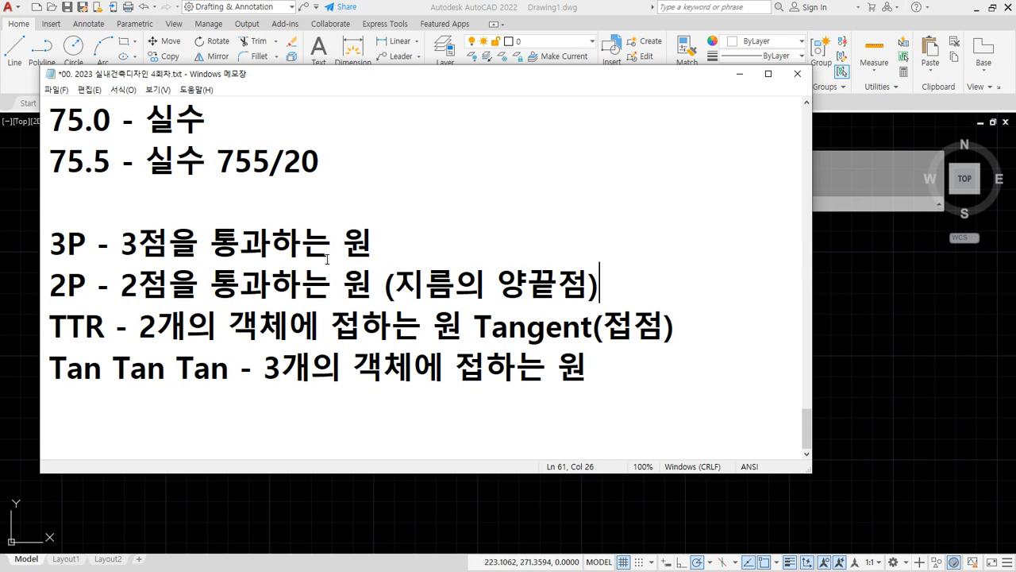
Review the TTR note, underlining TTR and the word Tangent with the screen pen, and clear the markings
drag(30, 341, 651, 339)
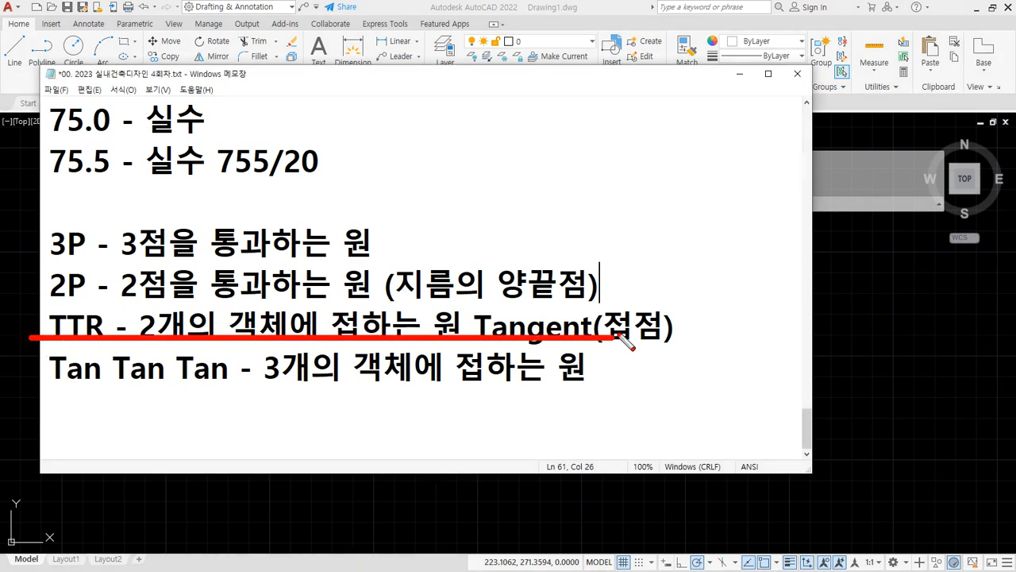
drag(101, 347, 50, 347)
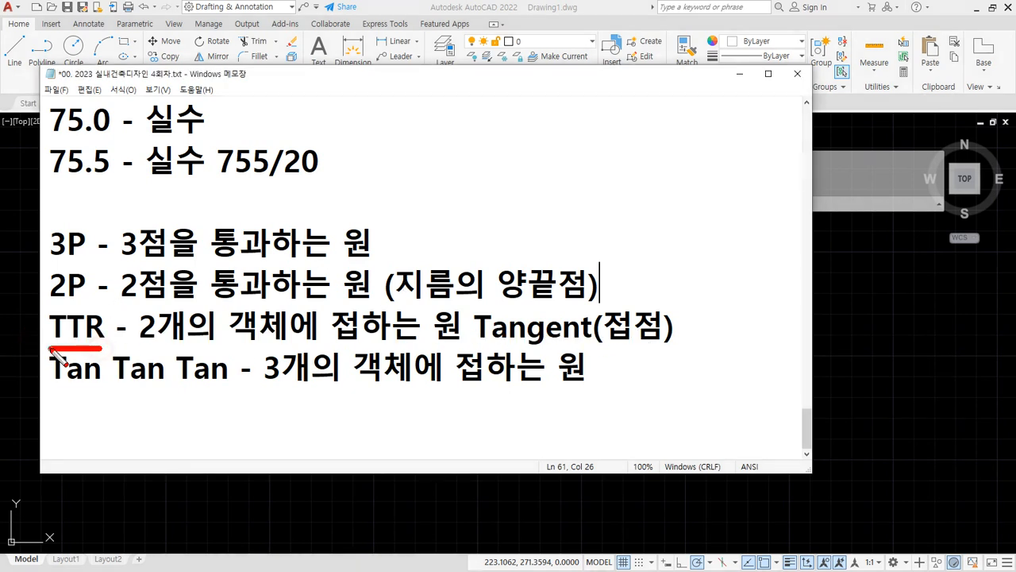
mouse_move(567, 335)
mouse_down()
mouse_move(552, 361)
mouse_move(492, 318)
mouse_move(599, 341)
mouse_move(576, 354)
mouse_up()
key(e)
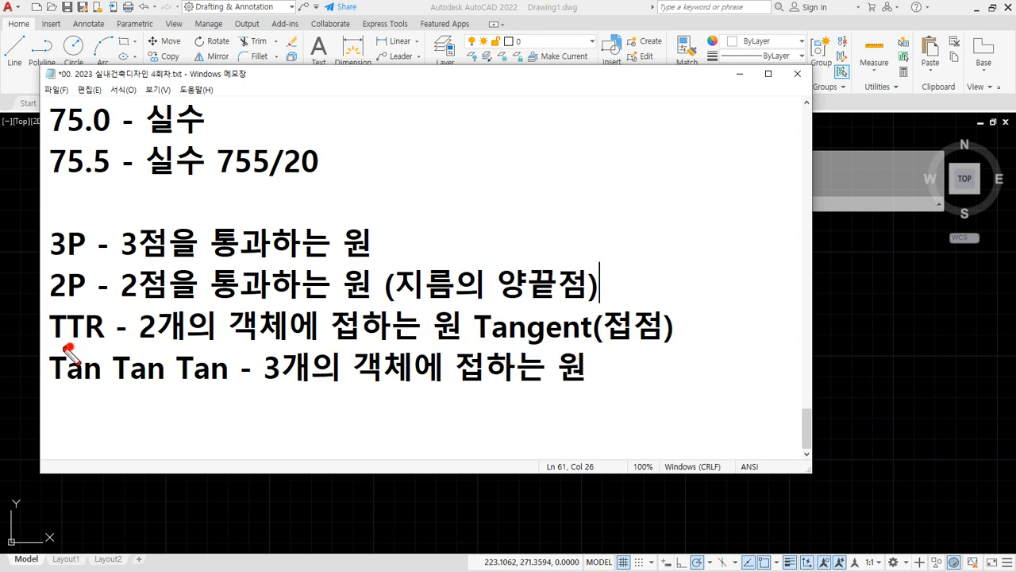
drag(70, 347, 51, 345)
drag(480, 346, 597, 348)
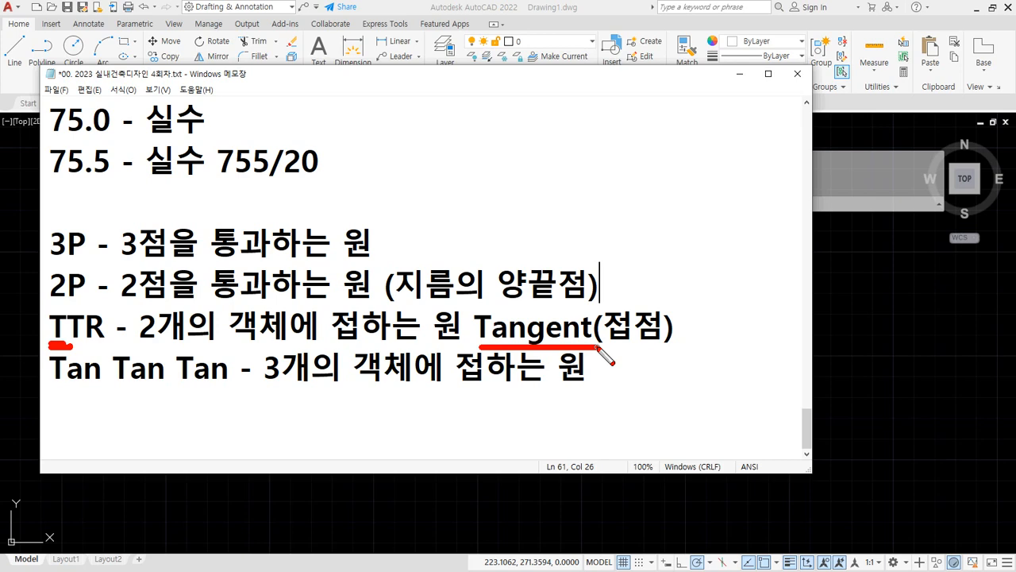
key(Escape)
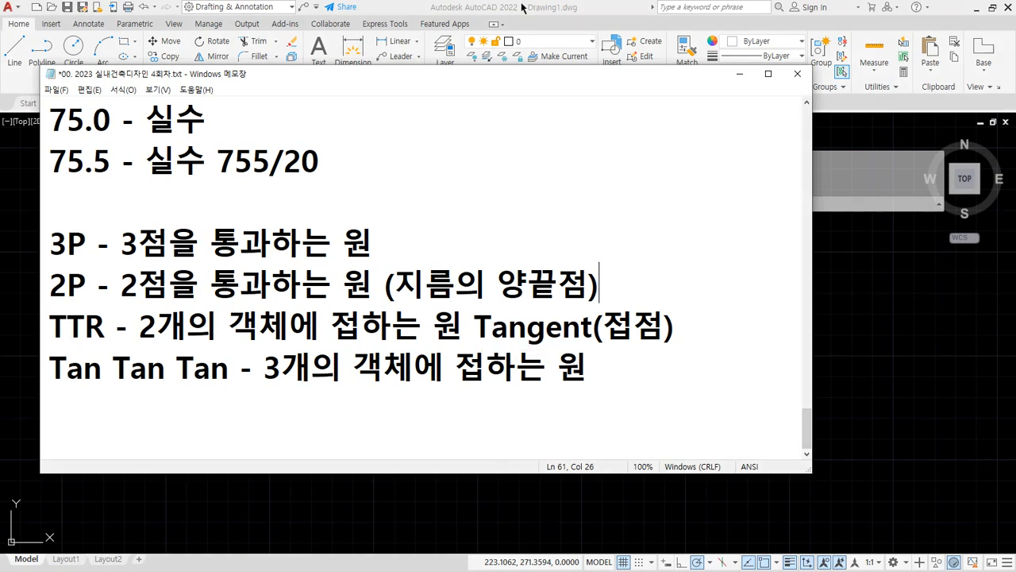
Switch to the AutoCAD drawing and zoom to its extents
click(491, 11)
text(z)
key(space)
key(Escape)
key(Escape)
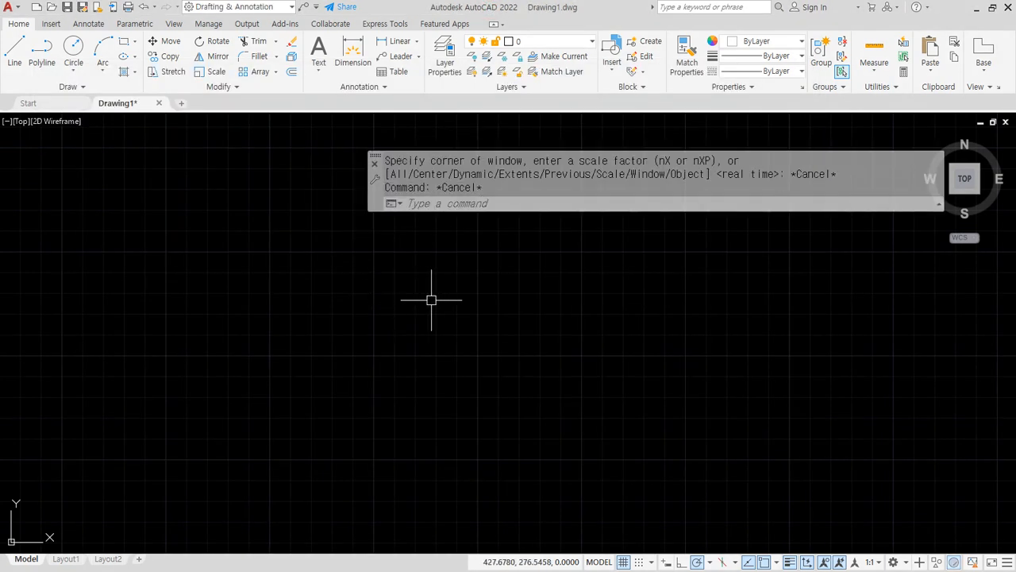
middle_click(432, 300)
middle_click(432, 300)
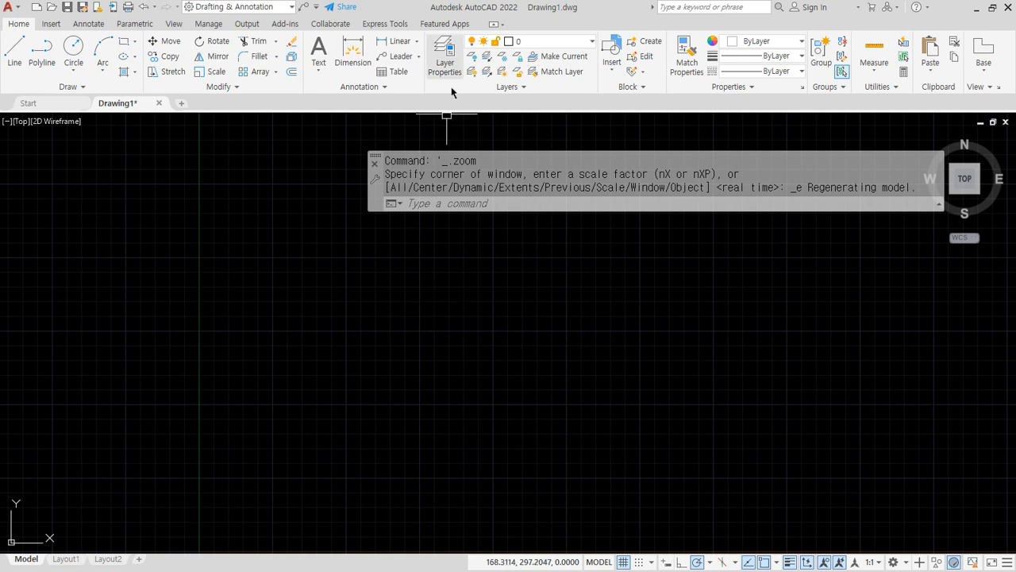
Draw two long diagonal lines that cross each other in an X near the middle of the drawing area
text(l)
key(space)
click(679, 235)
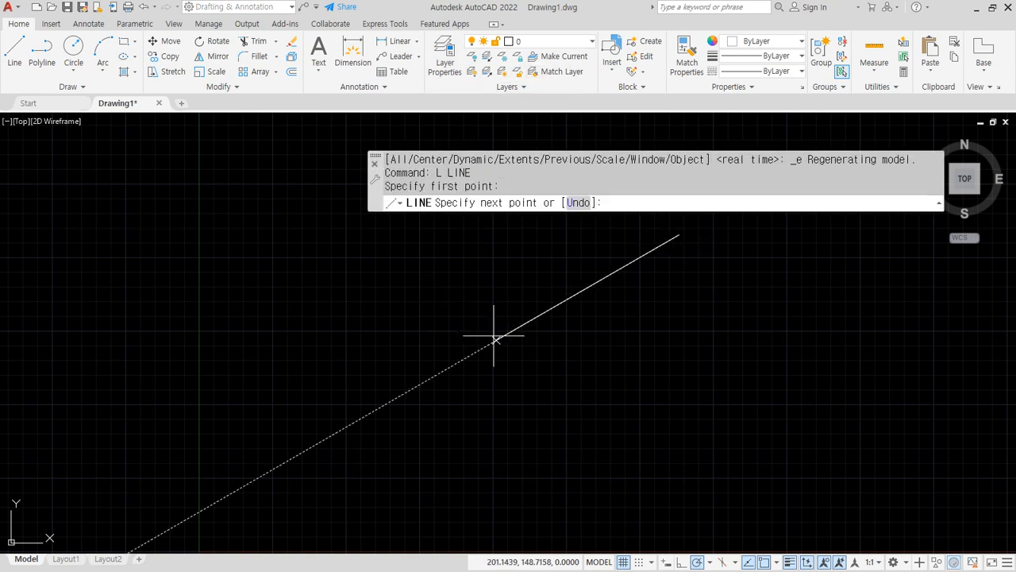
click(231, 480)
key(space)
key(space)
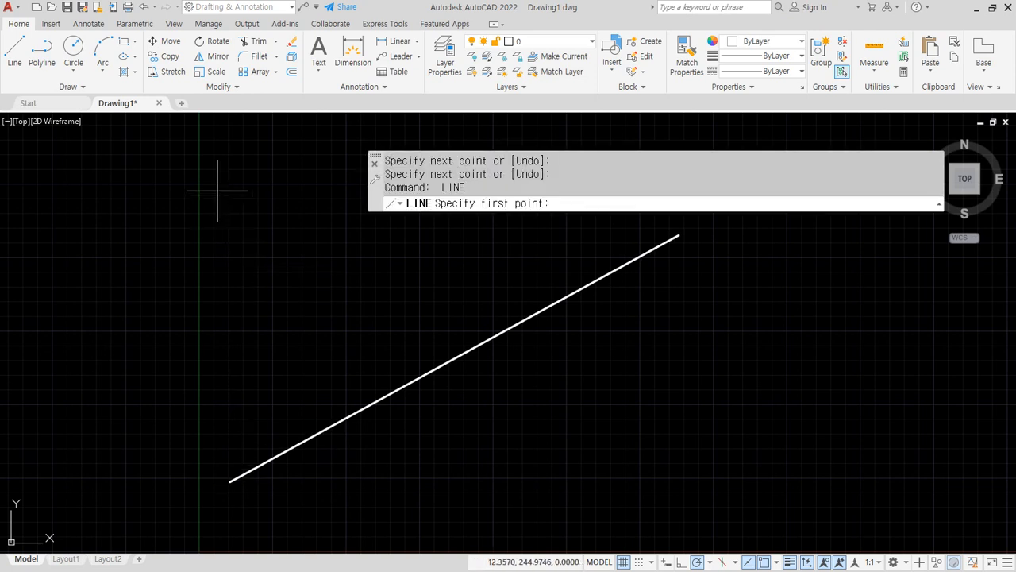
click(216, 190)
click(715, 489)
key(space)
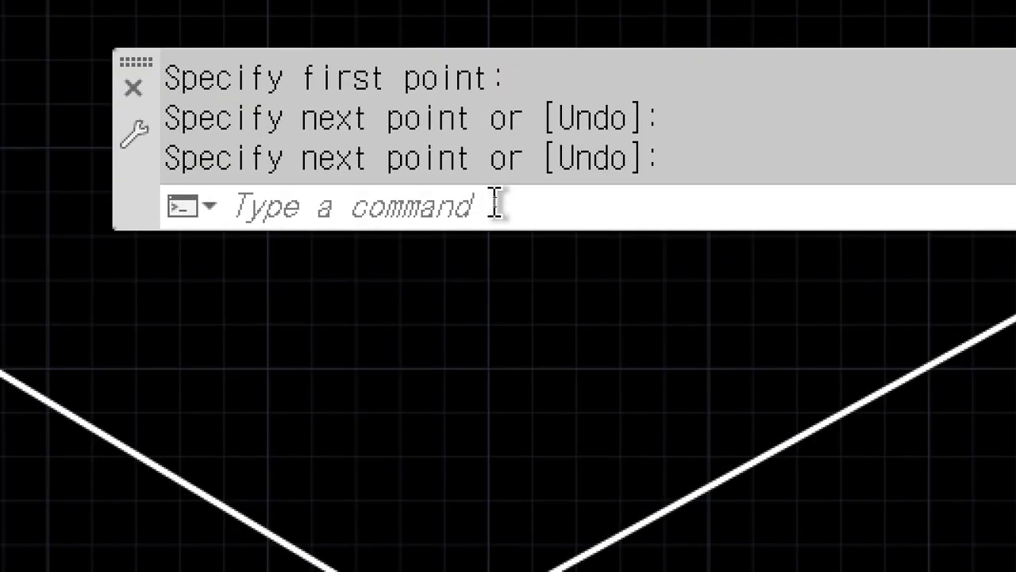
Draw a Ttr (tan tan radius) circle of radius 50 tangent to both diagonal lines, on the right of their crossing
click(453, 202)
text(C)
key(Return)
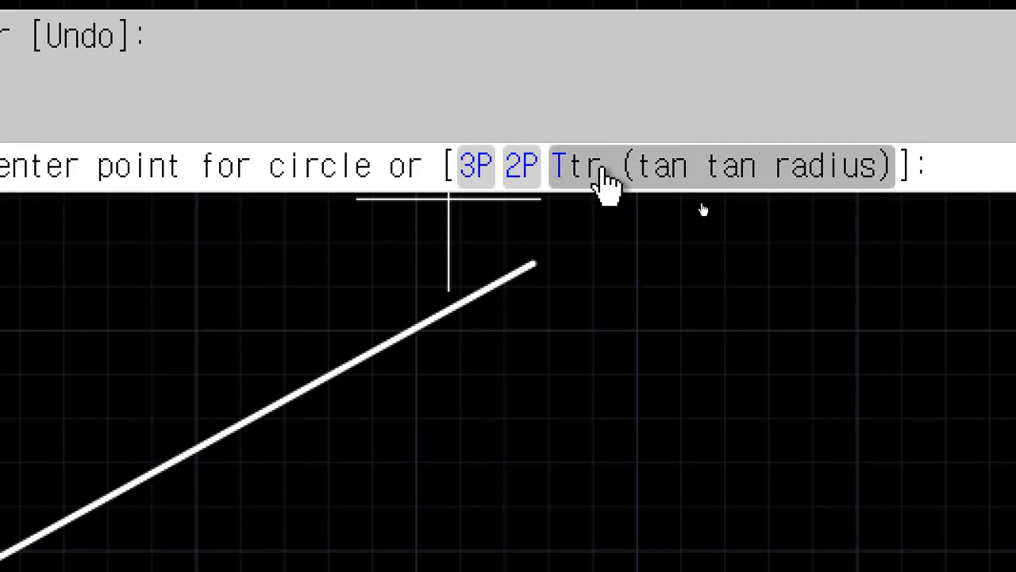
click(601, 166)
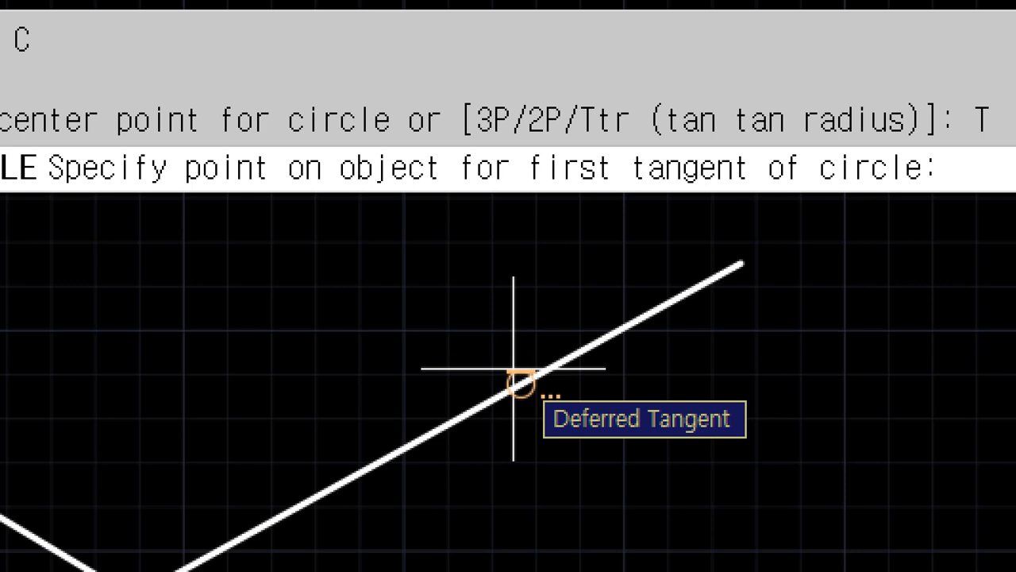
click(514, 368)
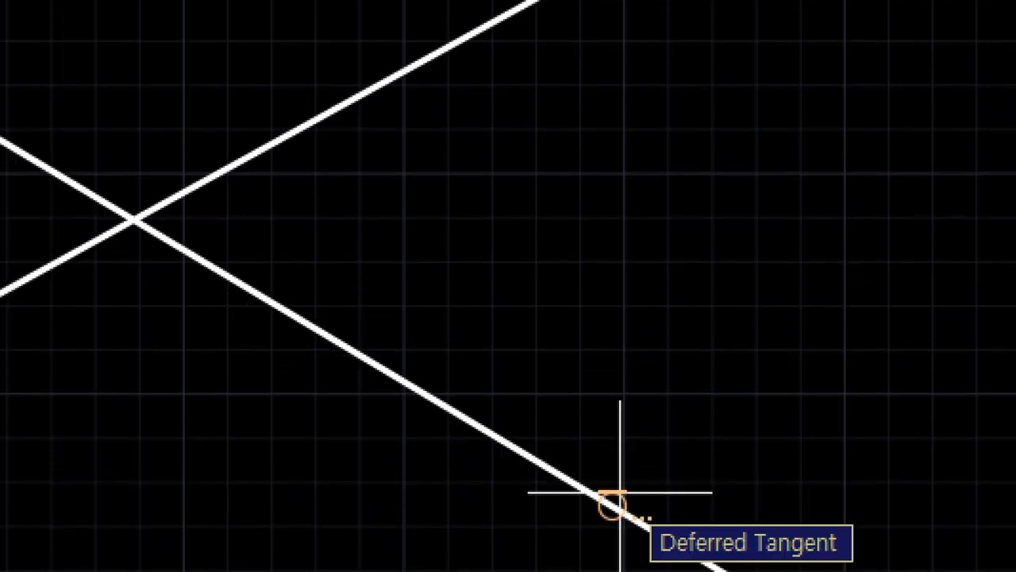
click(623, 491)
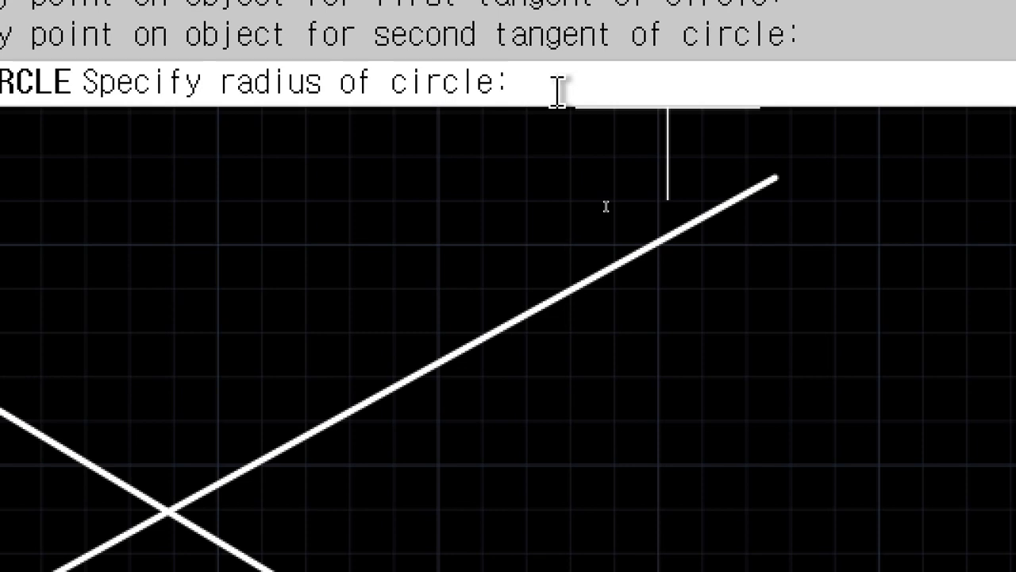
text(50)
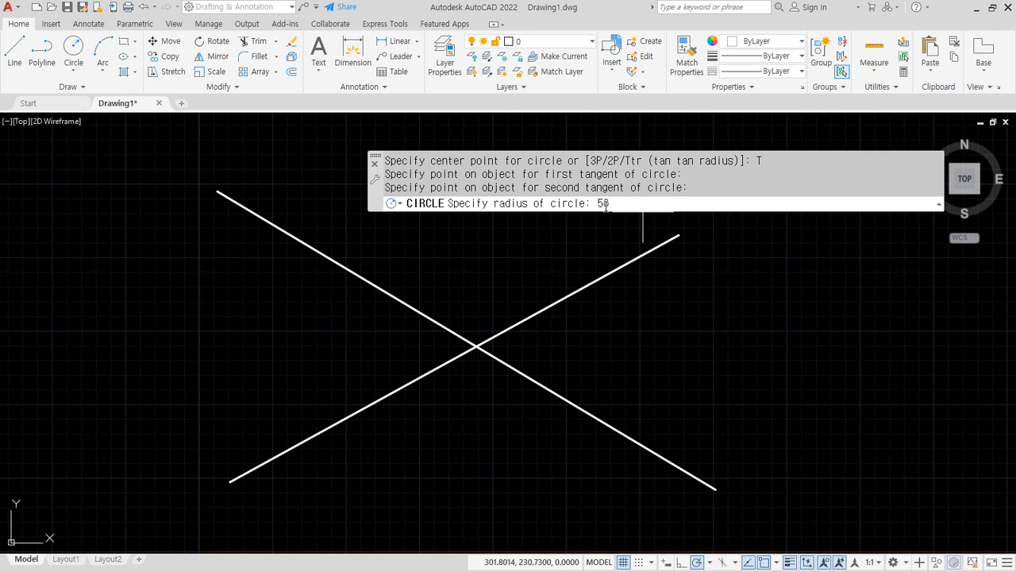
key(Return)
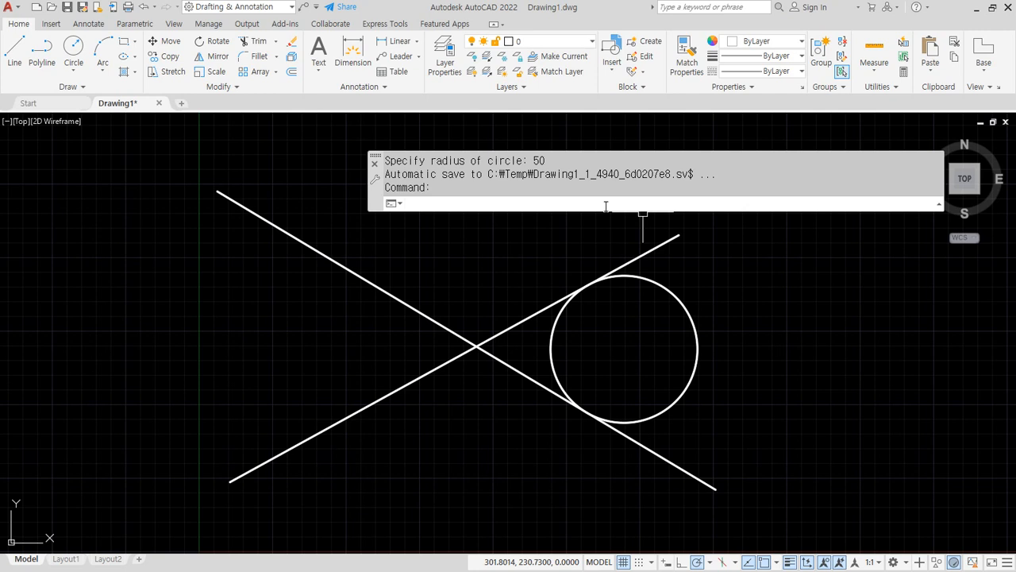
Draw a Ttr circle of radius 50 tangent to both diagonal lines, on the left of their crossing
text(c)
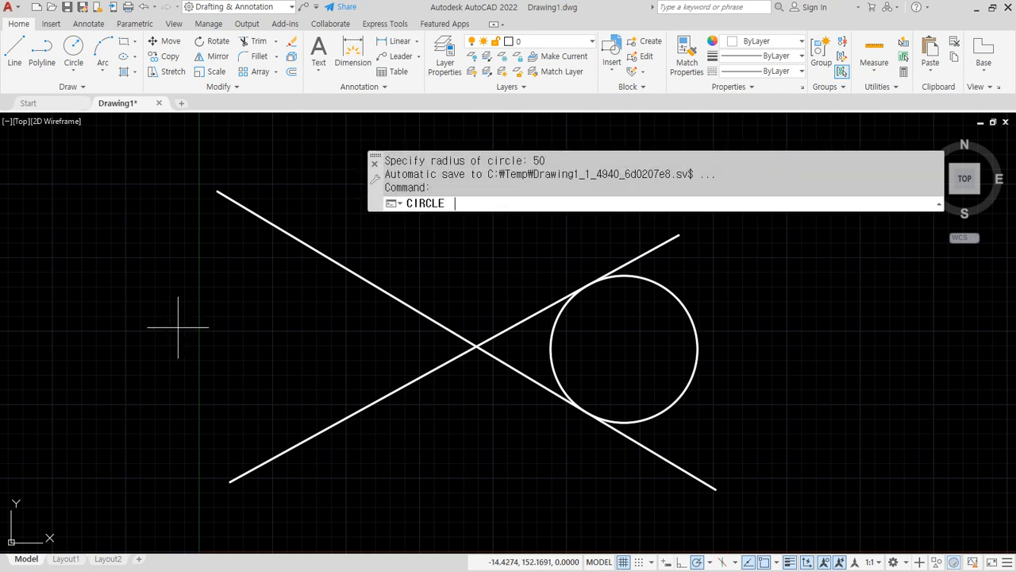
key(Return)
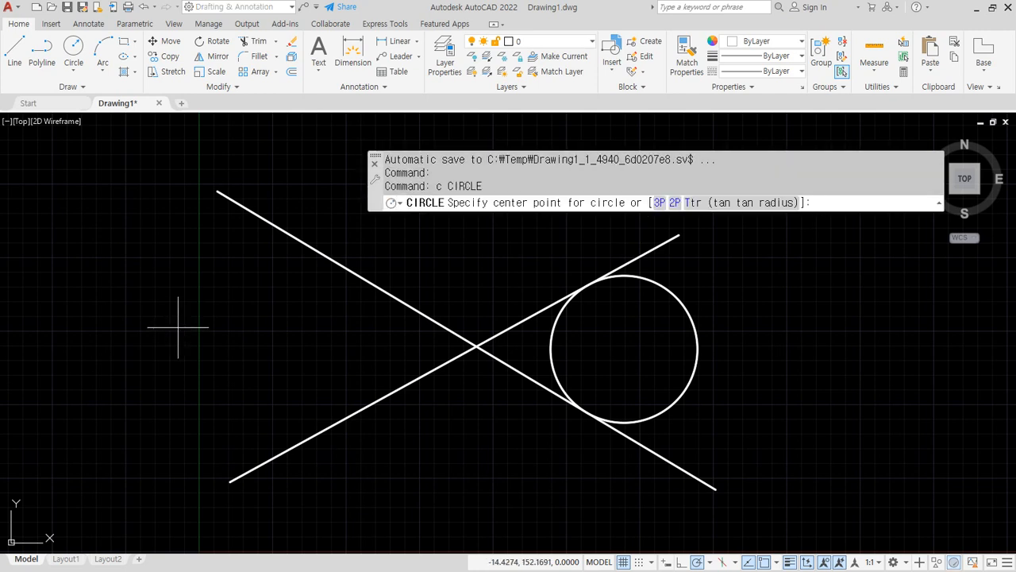
click(730, 205)
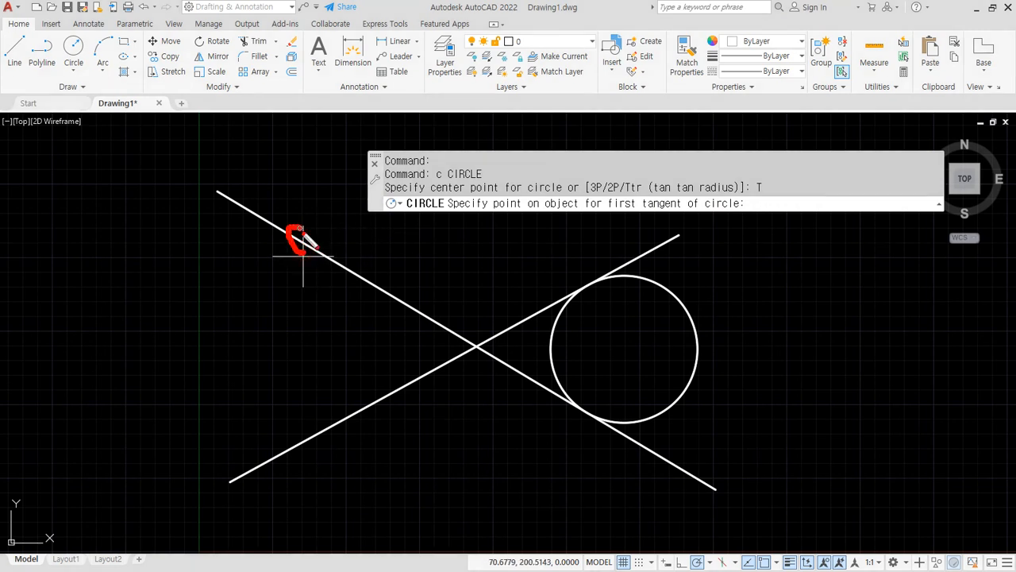
drag(302, 229, 298, 250)
mouse_move(313, 446)
mouse_down()
mouse_move(309, 433)
mouse_move(319, 446)
mouse_up()
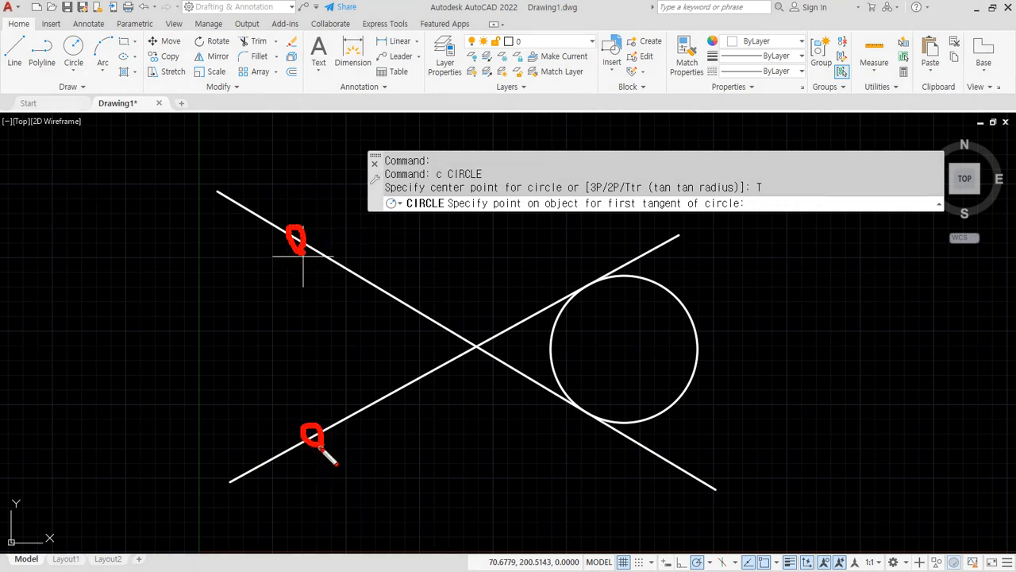
mouse_move(230, 375)
mouse_down()
mouse_move(367, 356)
mouse_move(188, 347)
mouse_up()
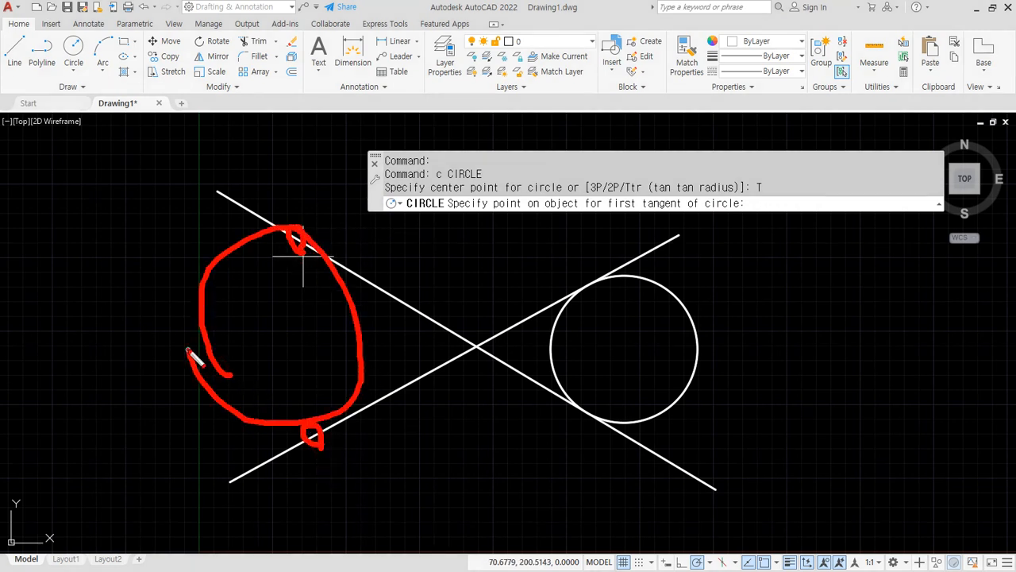
click(333, 261)
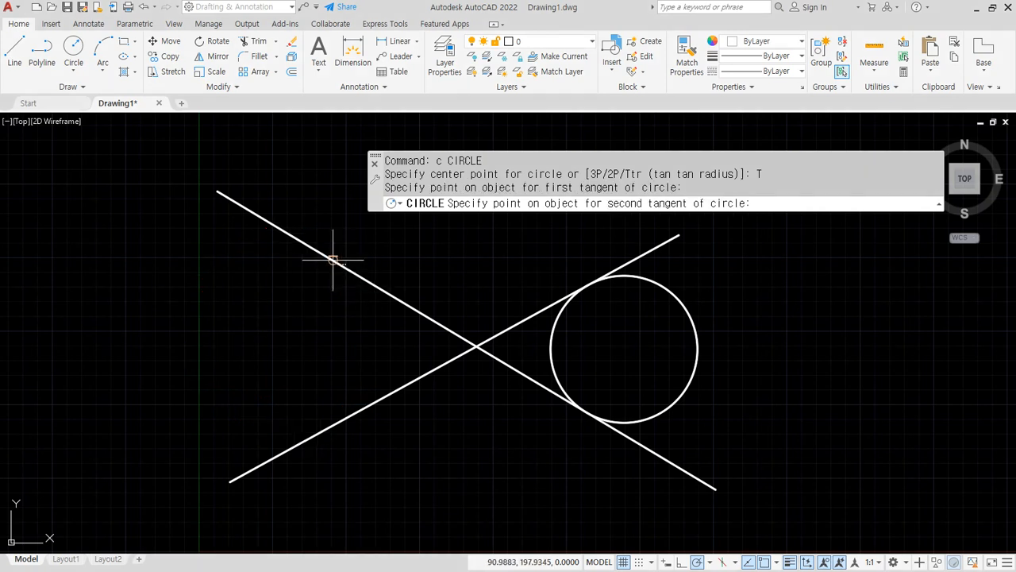
click(331, 423)
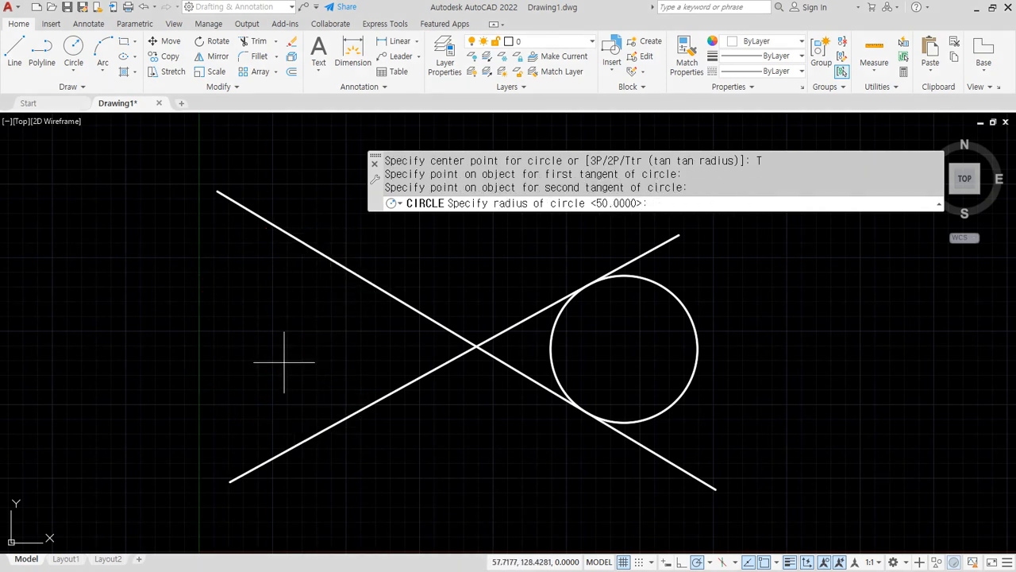
text(50)
key(Return)
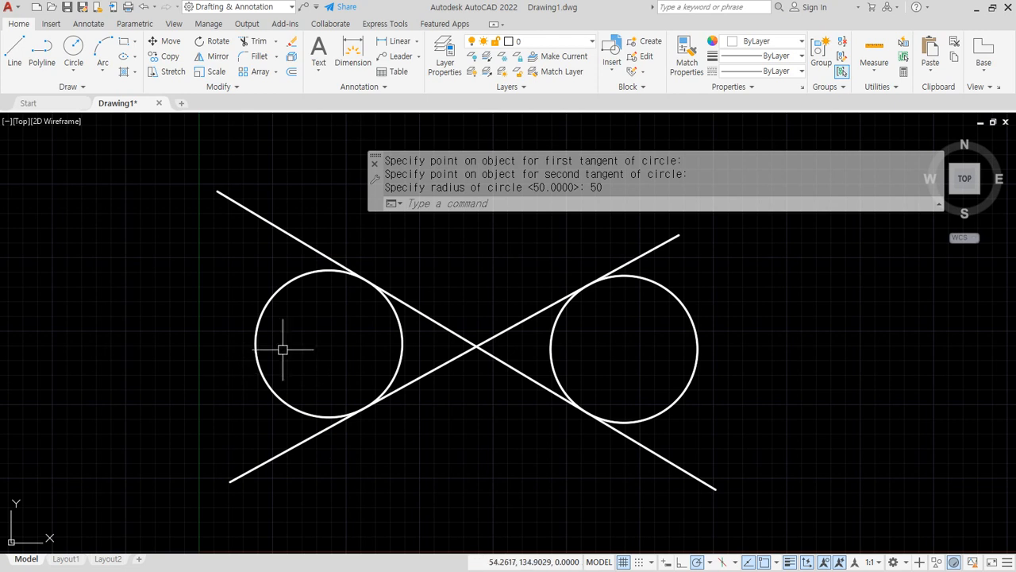
Draw a Ttr circle of radius 50 tangent to the upper arms of both diagonal lines, above their crossing
middle_drag(432, 283, 431, 315)
text(c)
key(Return)
text(t)
key(Return)
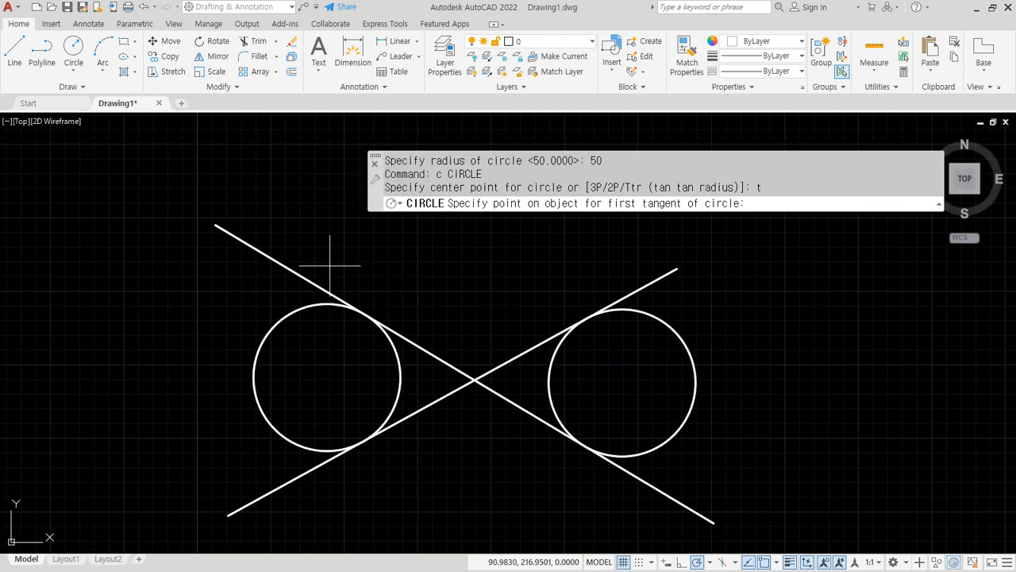
click(299, 270)
click(623, 287)
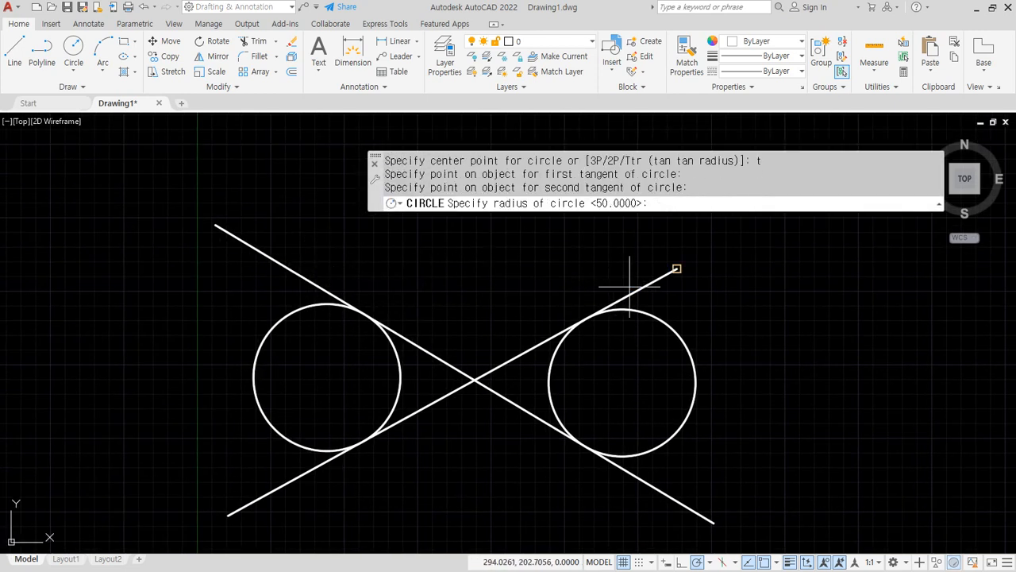
mouse_move(560, 283)
mouse_down()
mouse_move(372, 273)
mouse_move(542, 293)
mouse_up()
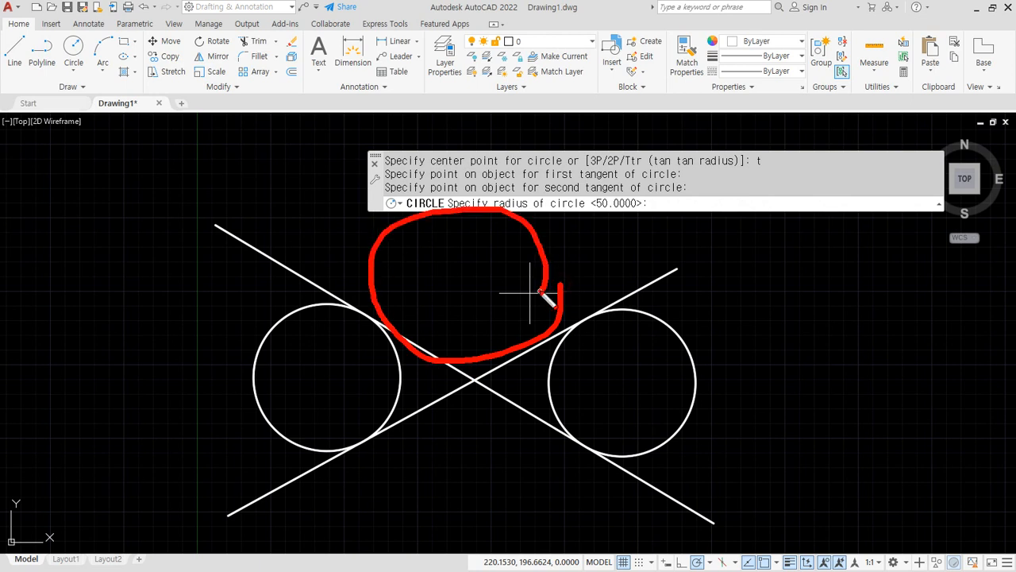
key(Escape)
text(50)
key(Return)
Draw a Ttr circle of radius 50 tangent to the lower arms of both diagonal lines, below their crossing
middle_drag(521, 396, 513, 302)
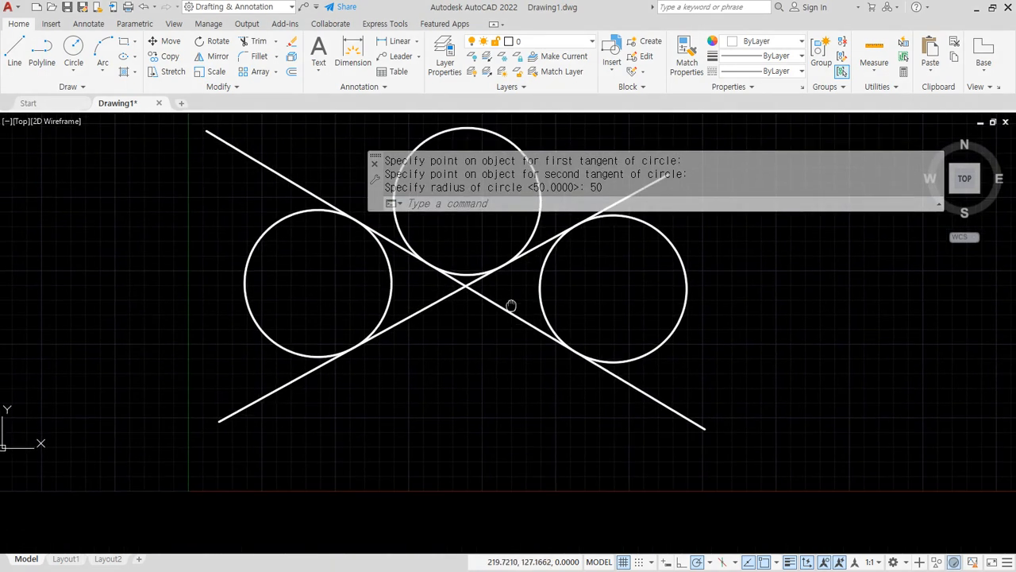
text(c)
key(Return)
text(t)
key(Return)
click(415, 312)
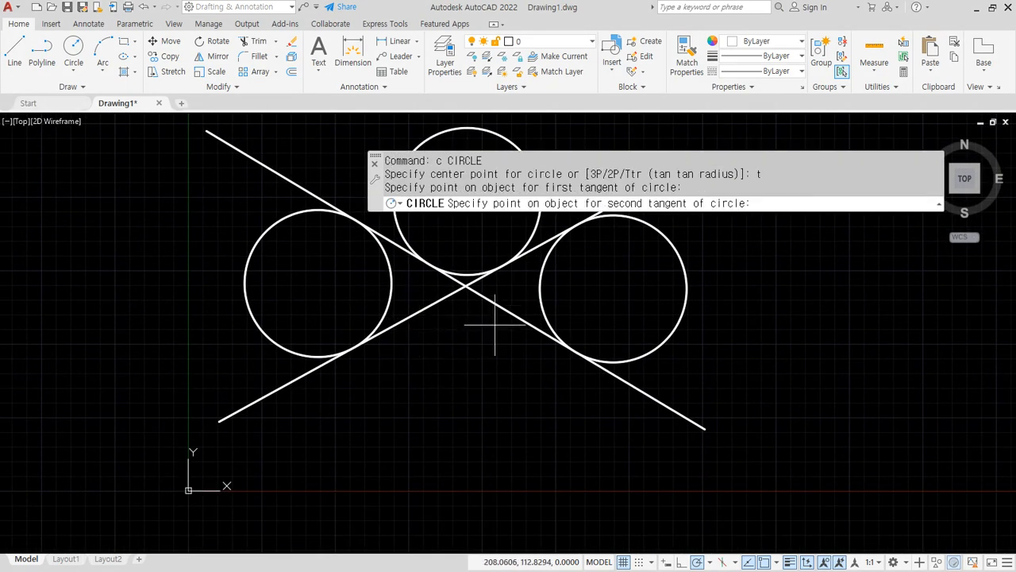
click(510, 315)
text(50)
key(Return)
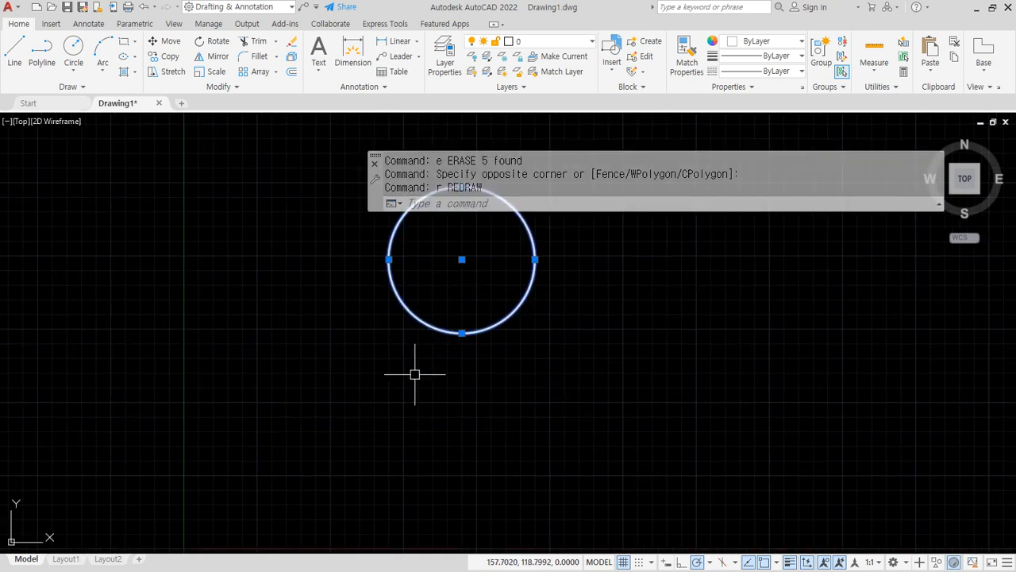
Erase the remaining circle and zoom to show the whole drawing area
click(392, 352)
click(393, 352)
text(e)
key(Return)
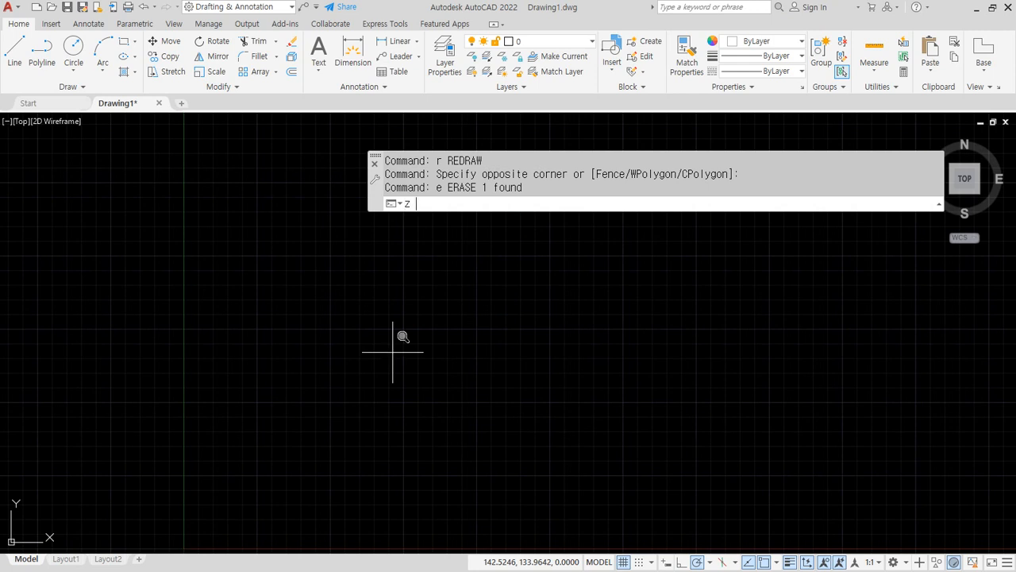
text(Z)
key(Return)
text(a)
key(Return)
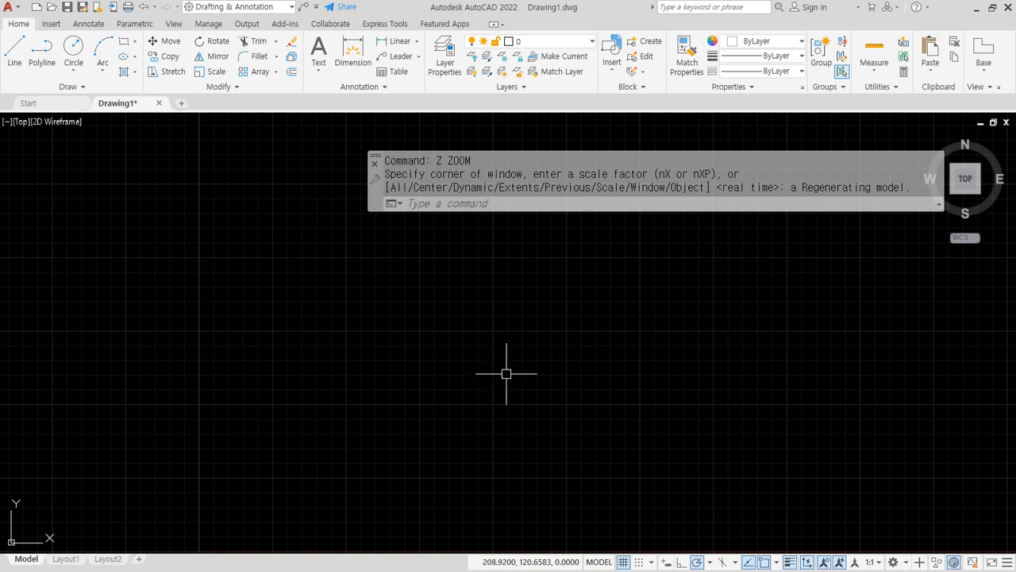
Draw a long horizontal line across the lower part of the drawing area
text(l)
key(Return)
click(283, 429)
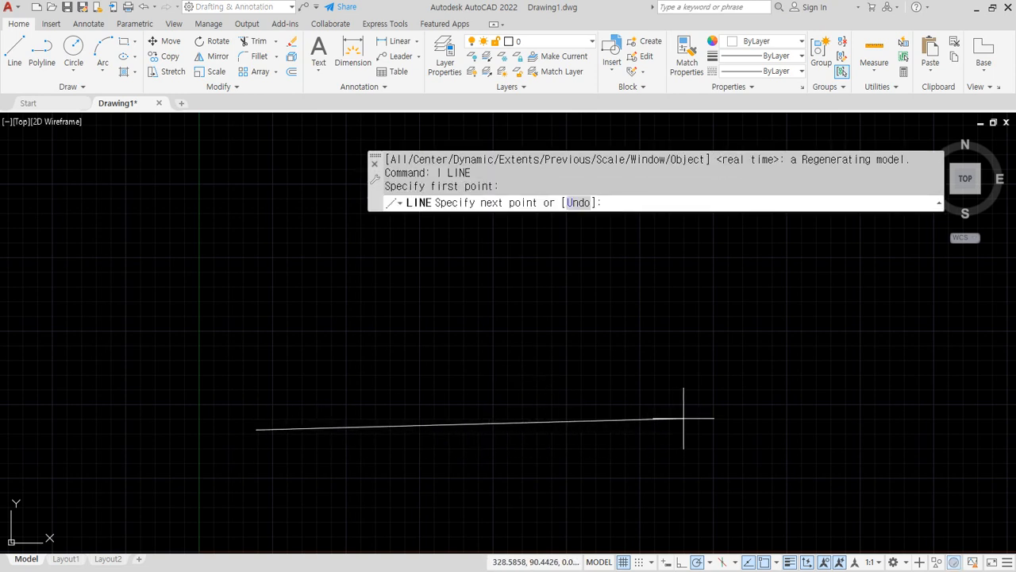
click(719, 429)
key(Return)
text(c)
key(Return)
click(456, 232)
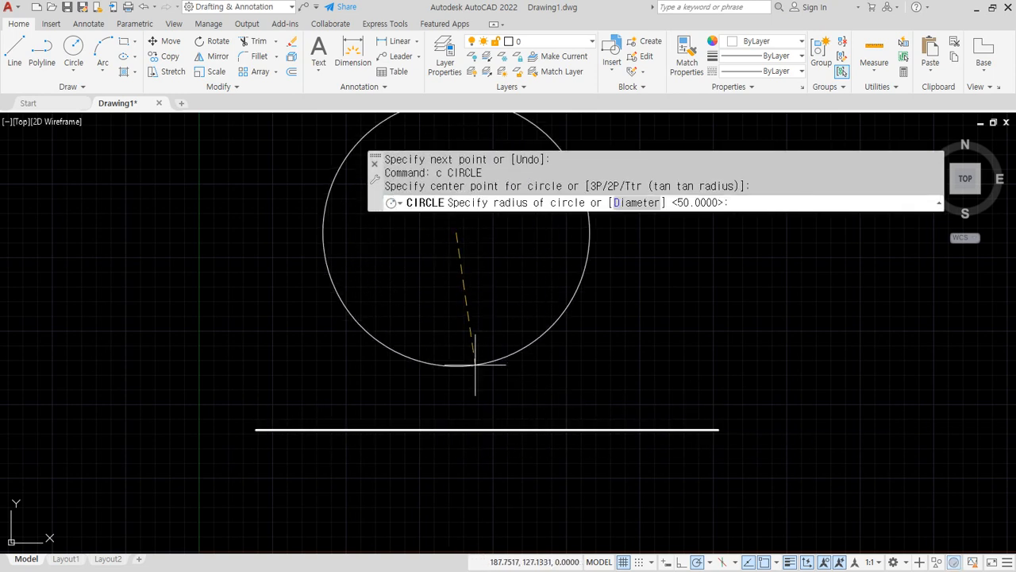
key(Escape)
Draw a circle of radius about 53 just above the middle of the horizontal line, without touching it
key(Return)
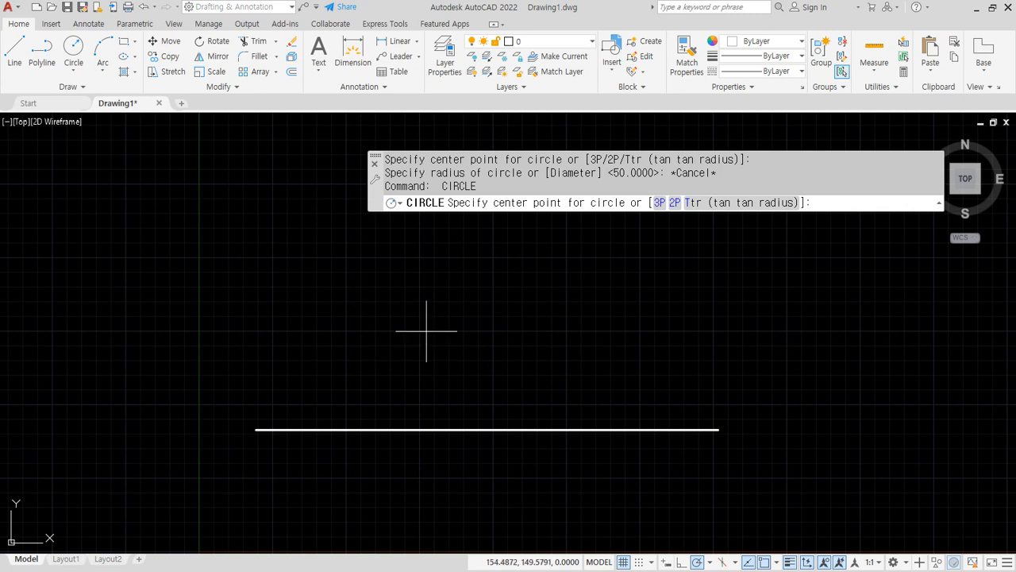
click(421, 331)
click(420, 408)
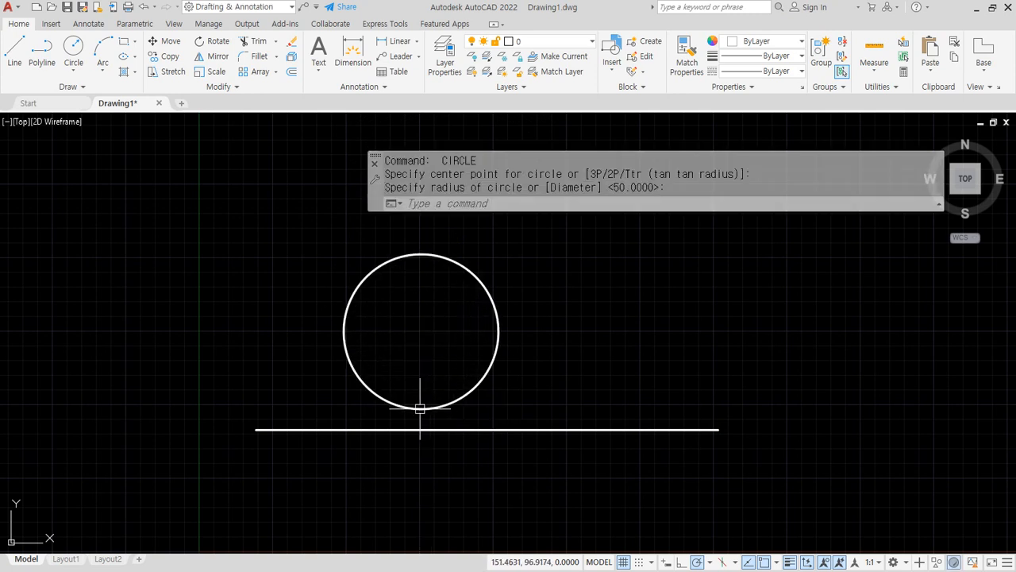
Stretch the left end of the horizontal line farther to the left, keeping the line horizontal
click(273, 429)
click(255, 430)
click(117, 430)
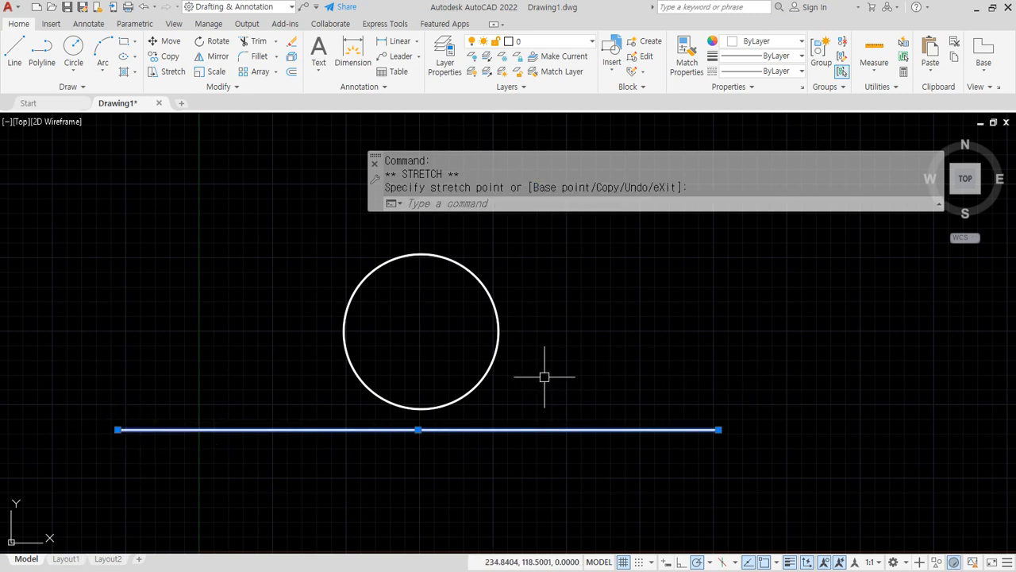
Draw a Ttr circle of radius 50 tangent to the existing circle's right side and the horizontal line
text(c)
key(Return)
text(t)
key(Return)
click(486, 394)
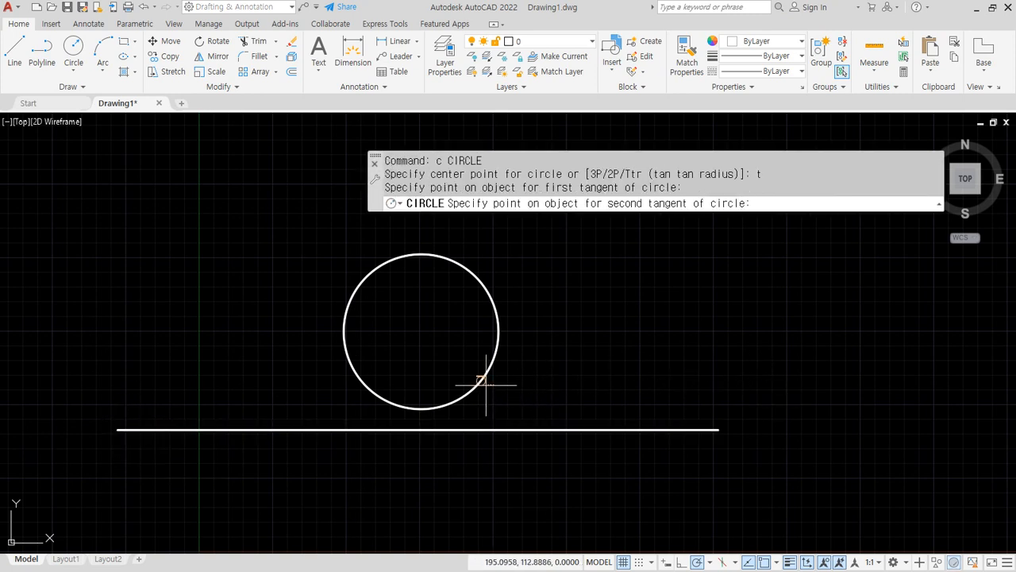
click(522, 427)
text(50)
key(Return)
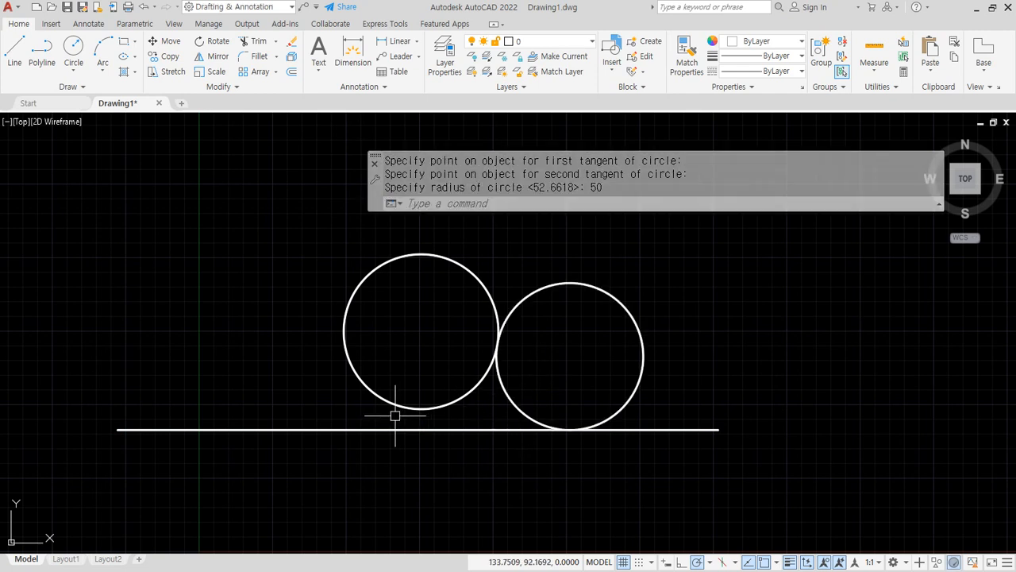
Draw a Ttr circle of radius 50 tangent to the middle circle's left side and the horizontal line
text(c)
key(Return)
text(t)
key(Return)
click(353, 373)
click(302, 427)
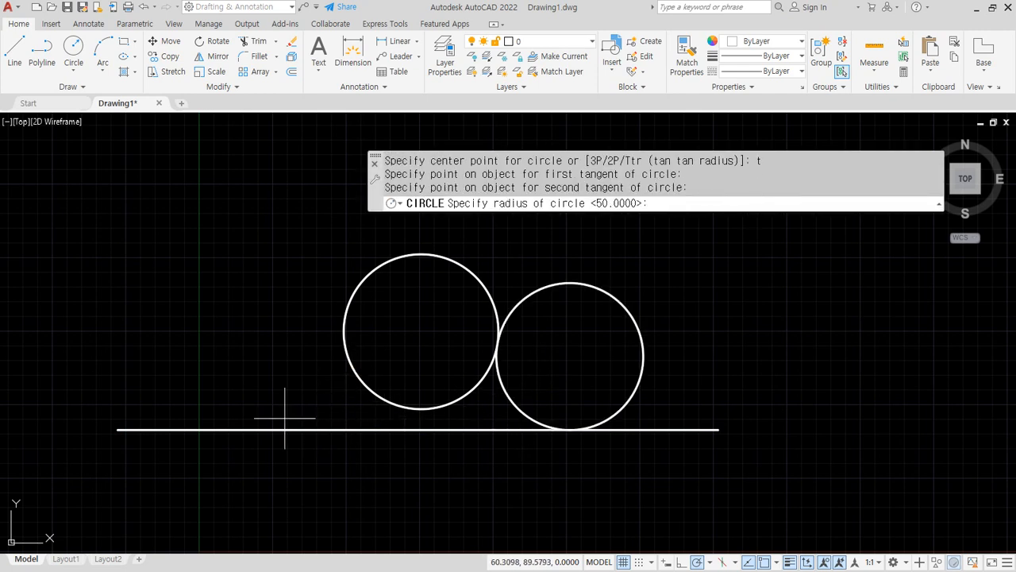
text(50)
key(Return)
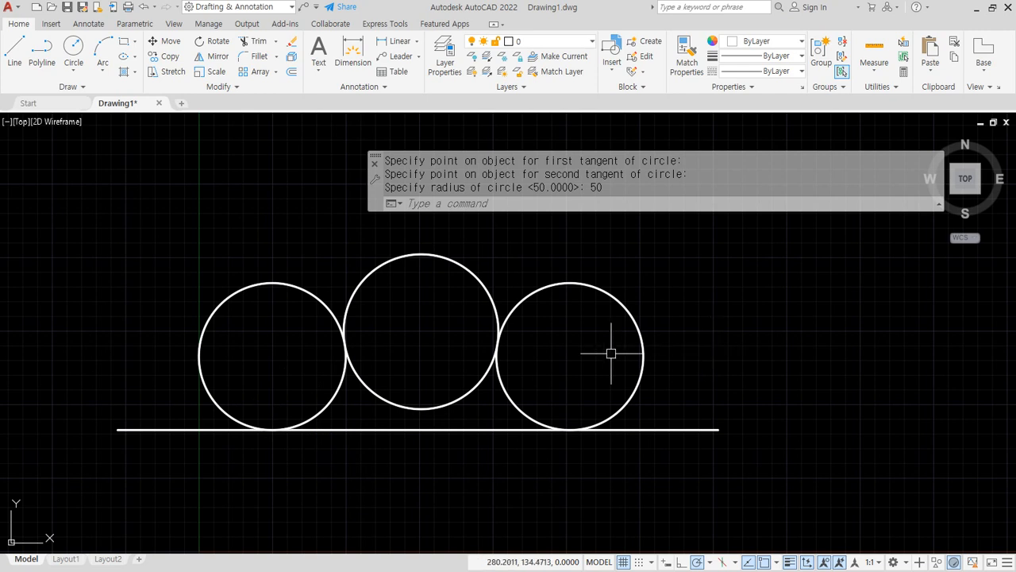
Erase the two outer tangent circles, keeping the middle circle and the horizontal line
click(737, 306)
click(622, 369)
click(246, 310)
click(186, 258)
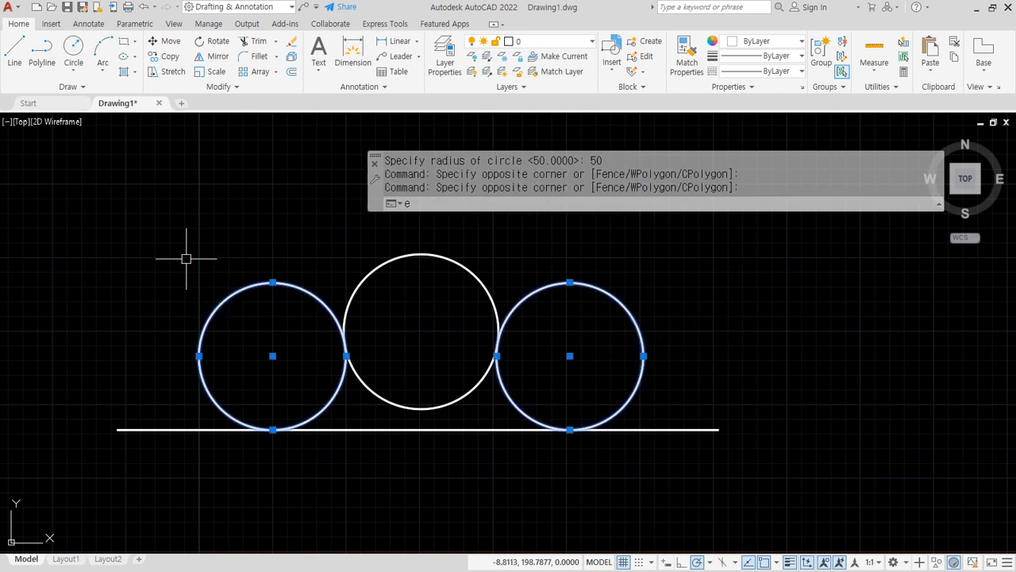
text(e)
key(Return)
Draw a Ttr circle of radius 50, taking its tangents from the circle's lower right side and the left part of the line
text(c)
key(Return)
text(t)
key(Return)
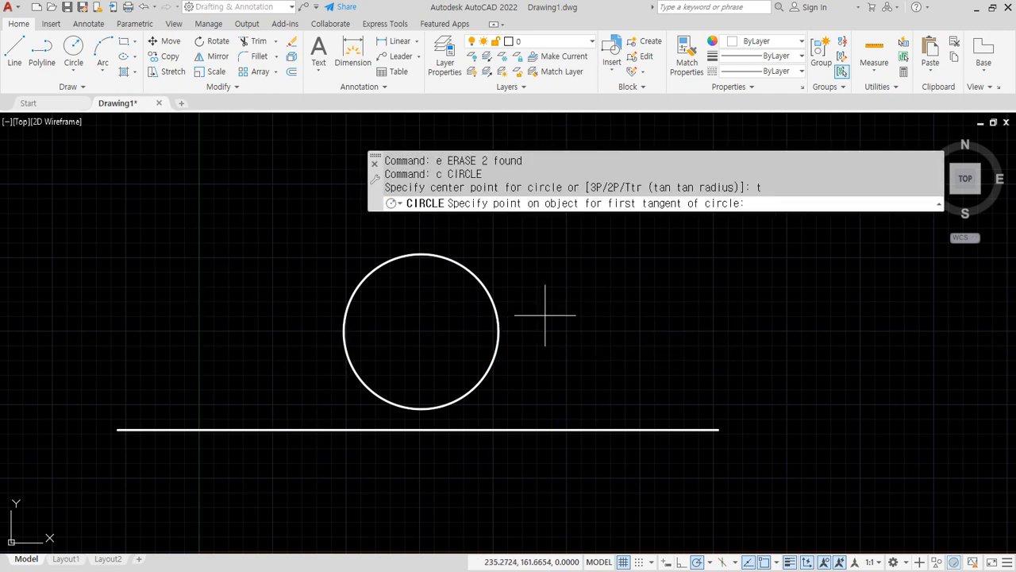
click(492, 361)
click(319, 430)
text(5)
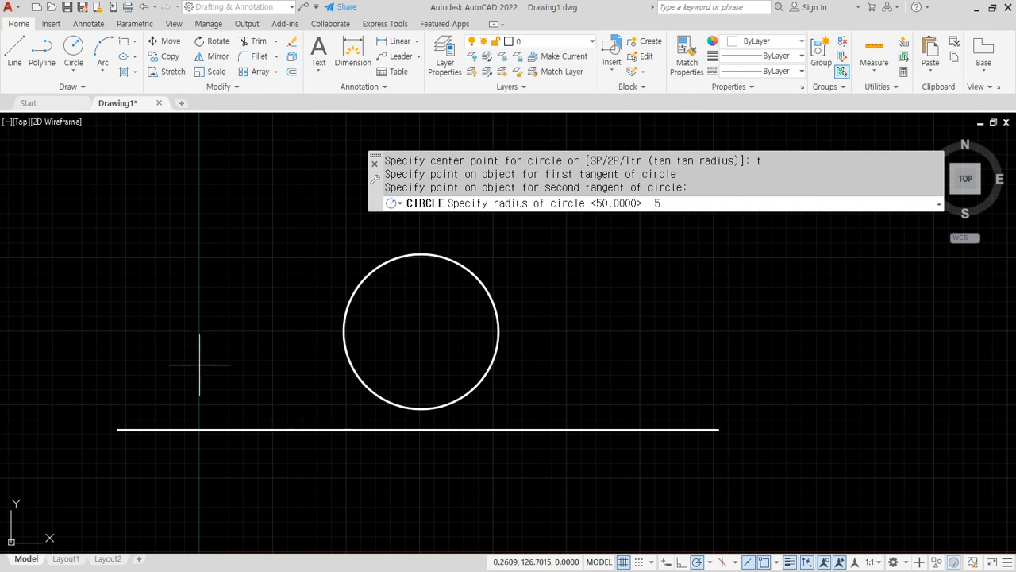
text(0)
key(Return)
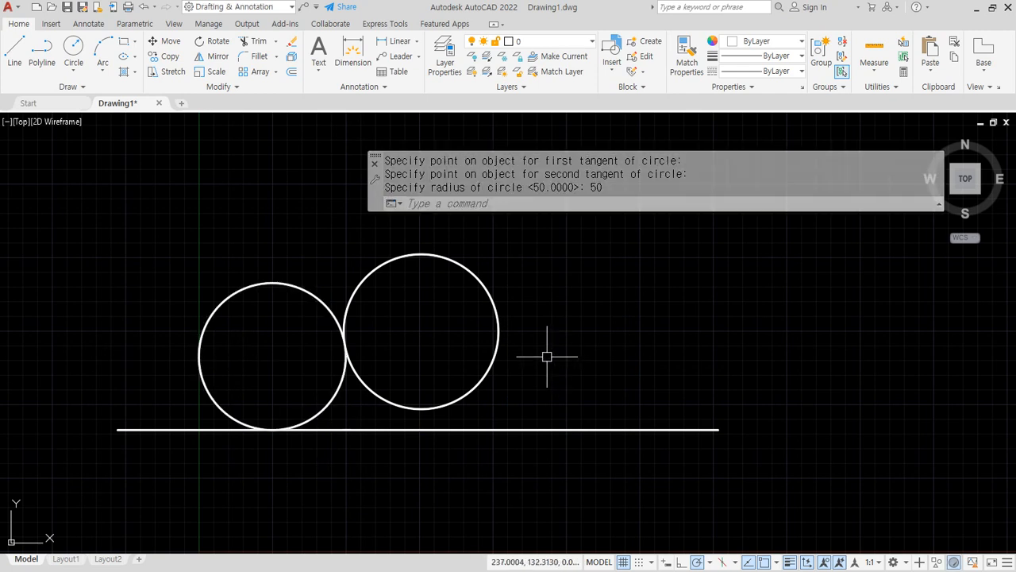
Mark the picked tangent points and the tangent circle with the screen pen, and clear the markings
key(ctrl+2)
mouse_move(514, 376)
mouse_down()
mouse_move(496, 347)
mouse_move(490, 389)
mouse_up()
drag(333, 410, 343, 438)
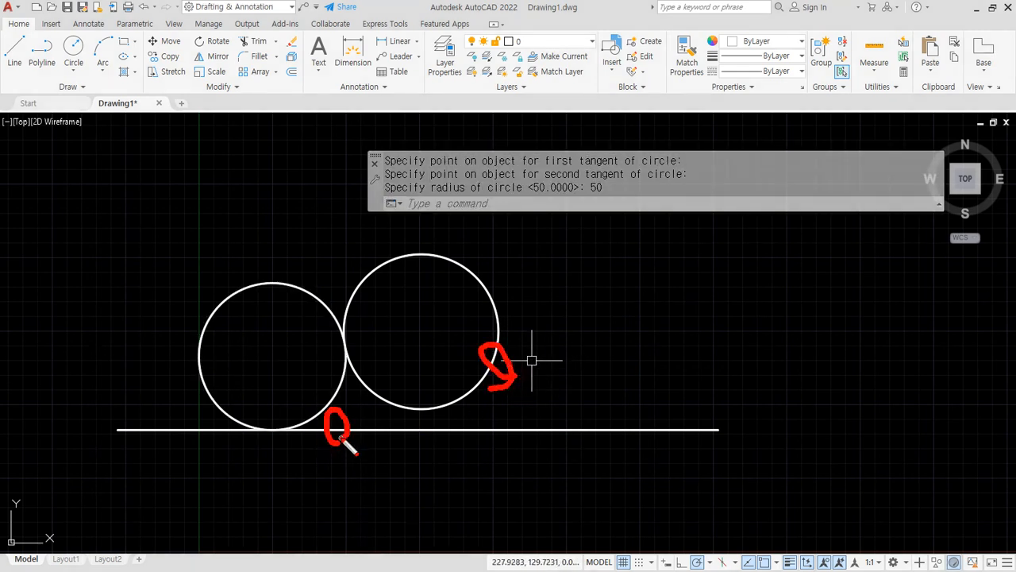
mouse_move(249, 333)
mouse_down()
mouse_move(325, 410)
mouse_move(288, 405)
mouse_up()
mouse_move(289, 429)
mouse_down()
mouse_move(260, 420)
mouse_move(301, 443)
mouse_up()
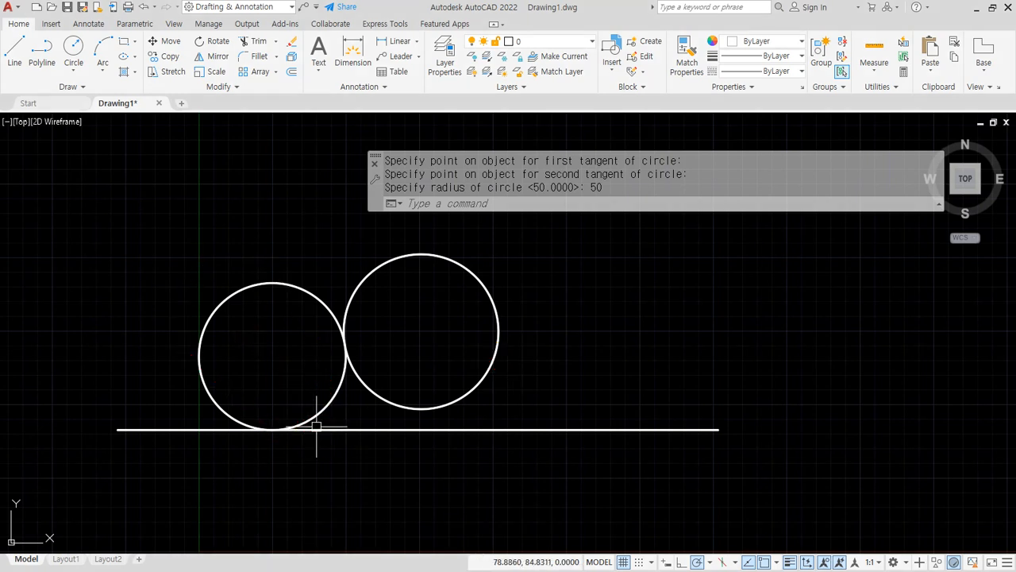
key(Escape)
Draw a Ttr circle of radius 50, taking its tangents from the middle circle's lower left side and the right part of the line
text(c)
key(Return)
text(t)
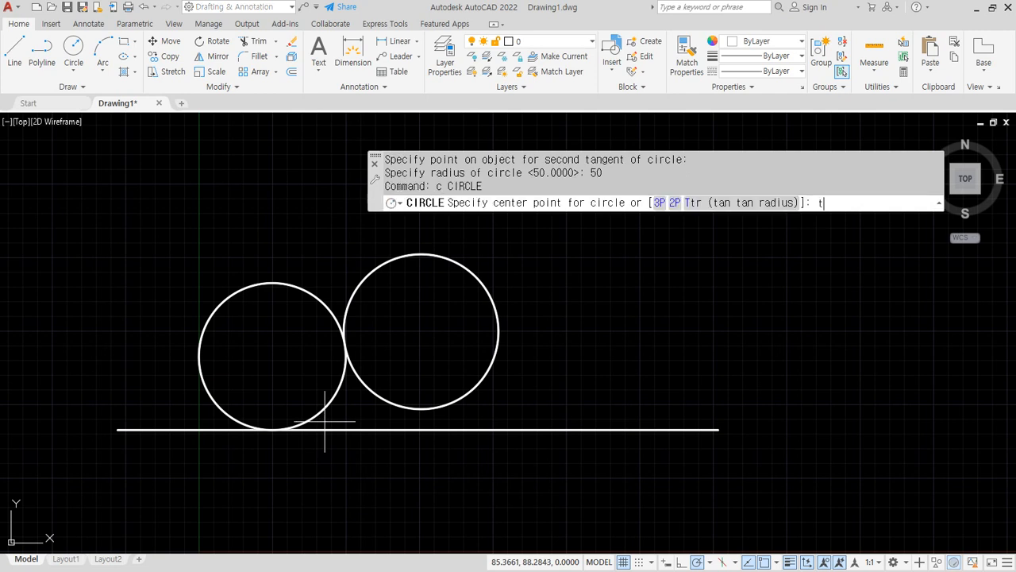
key(Return)
click(366, 381)
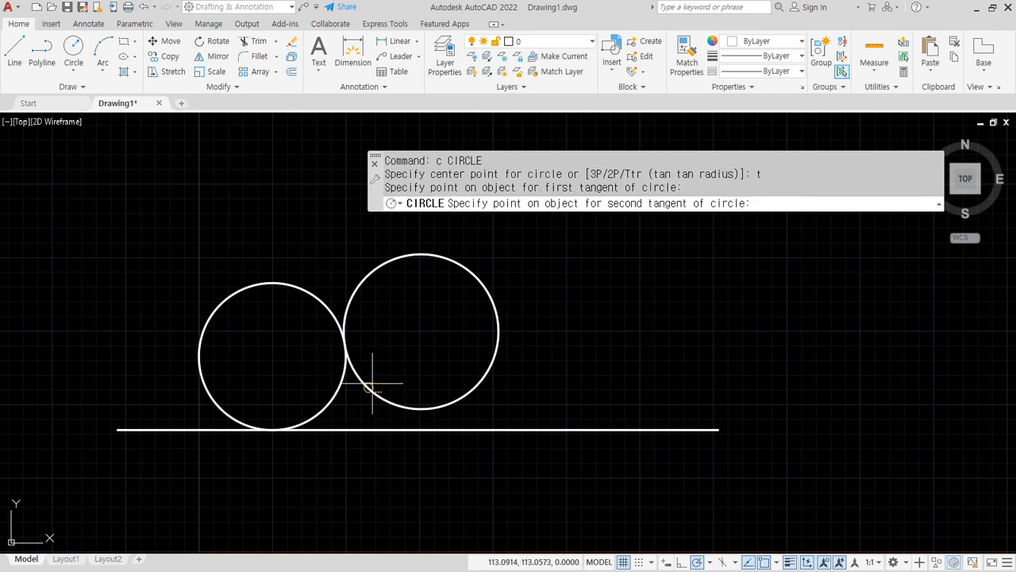
click(603, 429)
text(50)
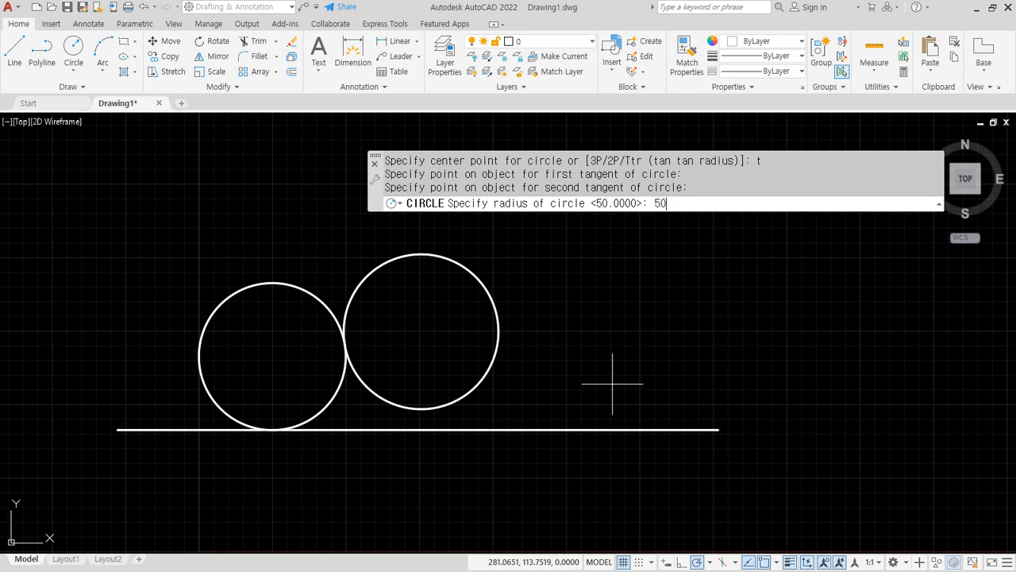
key(Return)
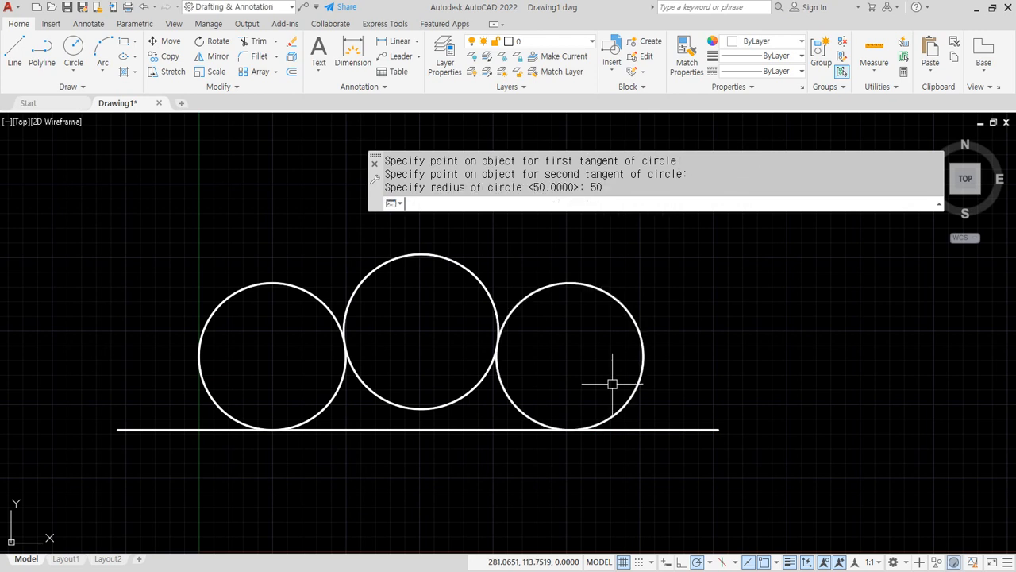
Erase the two radius 50 tangent circles on either side of the middle circle
click(648, 363)
click(608, 337)
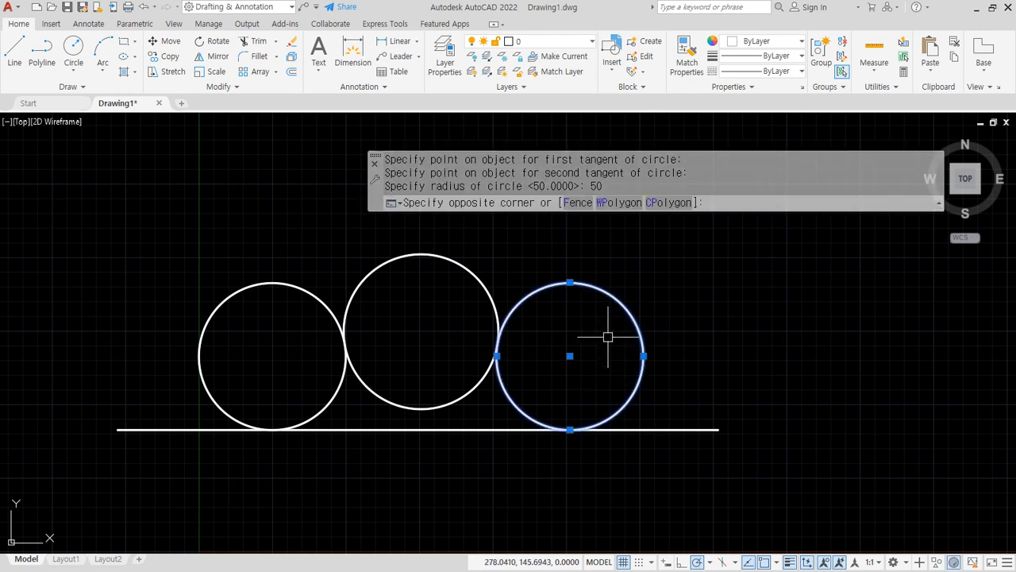
click(265, 329)
click(208, 249)
text(e)
key(Return)
Draw a Ttr circle of radius 150, taking its tangents from the remaining circle's lower left side and the right part of the line
text(c)
key(Return)
text(ter)
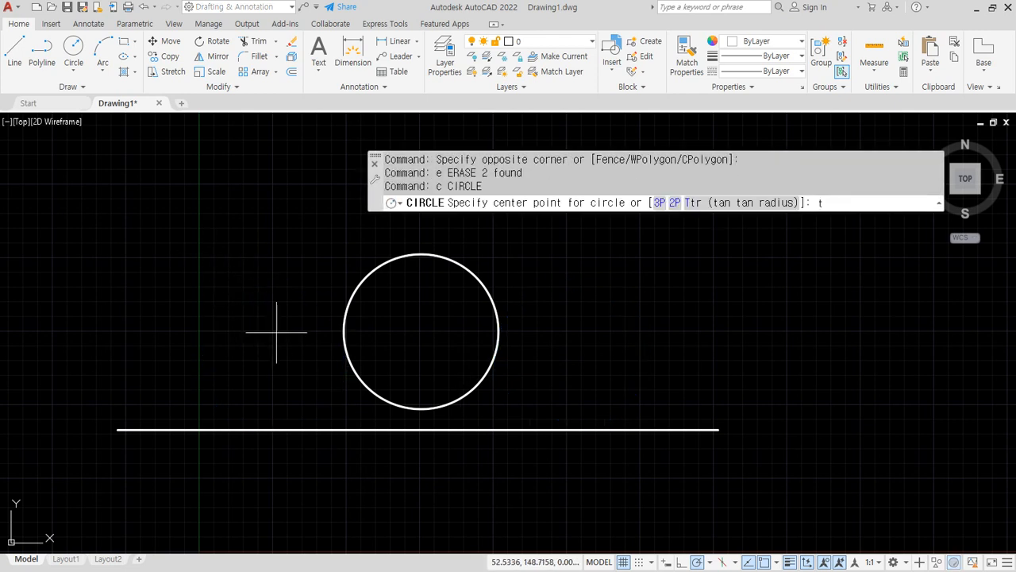
key(Return)
click(351, 363)
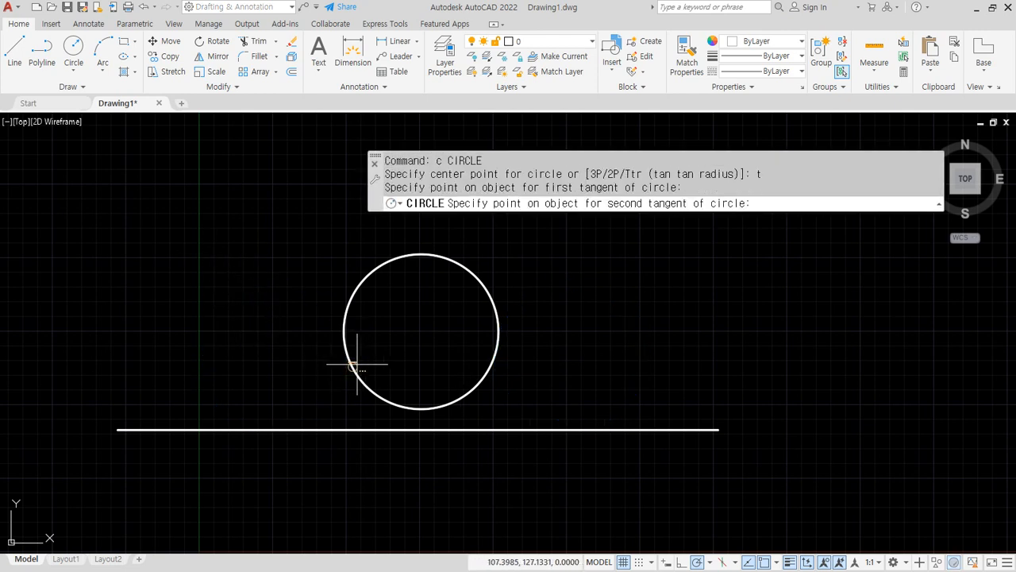
click(557, 430)
text(150)
key(Return)
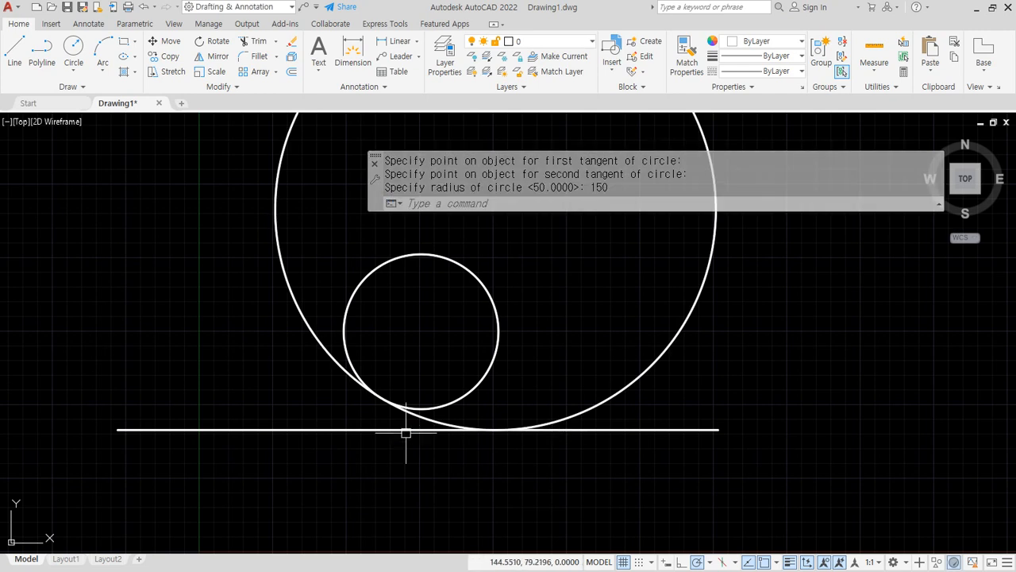
mouse_move(294, 298)
mouse_down()
mouse_move(544, 432)
mouse_move(651, 398)
mouse_up()
key(Escape)
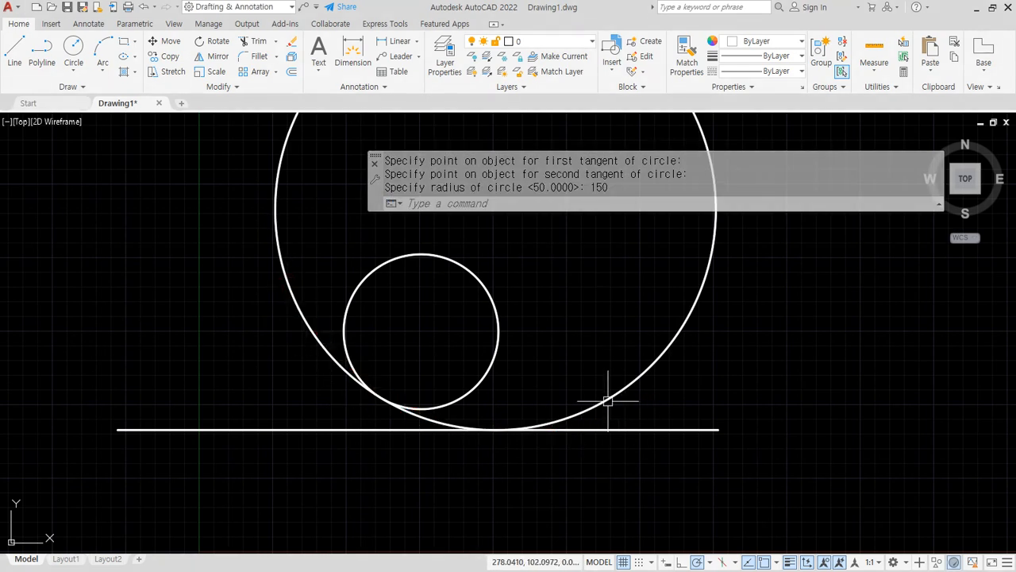
Draw a Ttr circle of radius 150, taking its tangents from the small circle's lower right side and the left part of the line
text(c)
key(Return)
text(t)
key(Return)
click(473, 383)
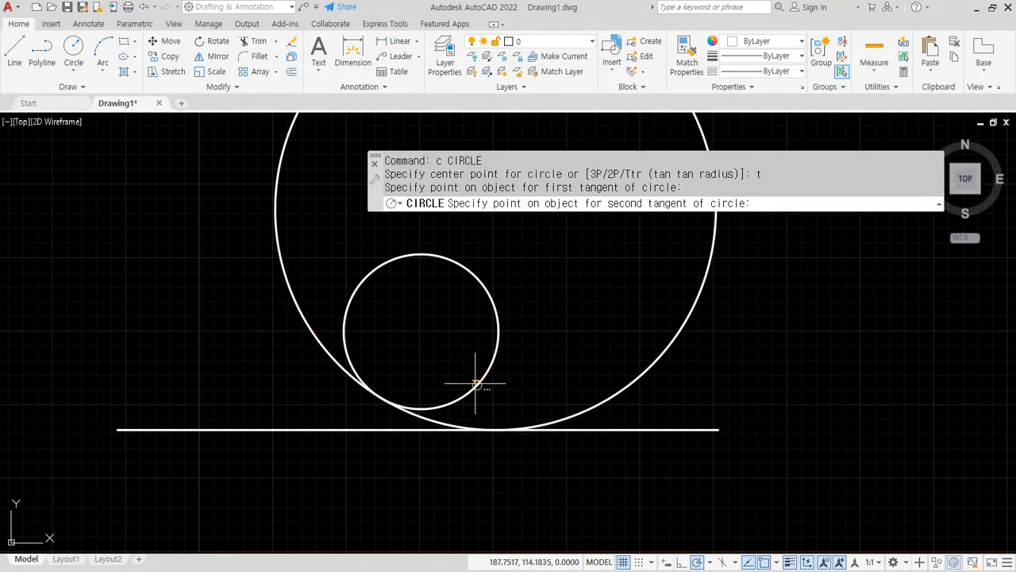
click(296, 421)
text(150)
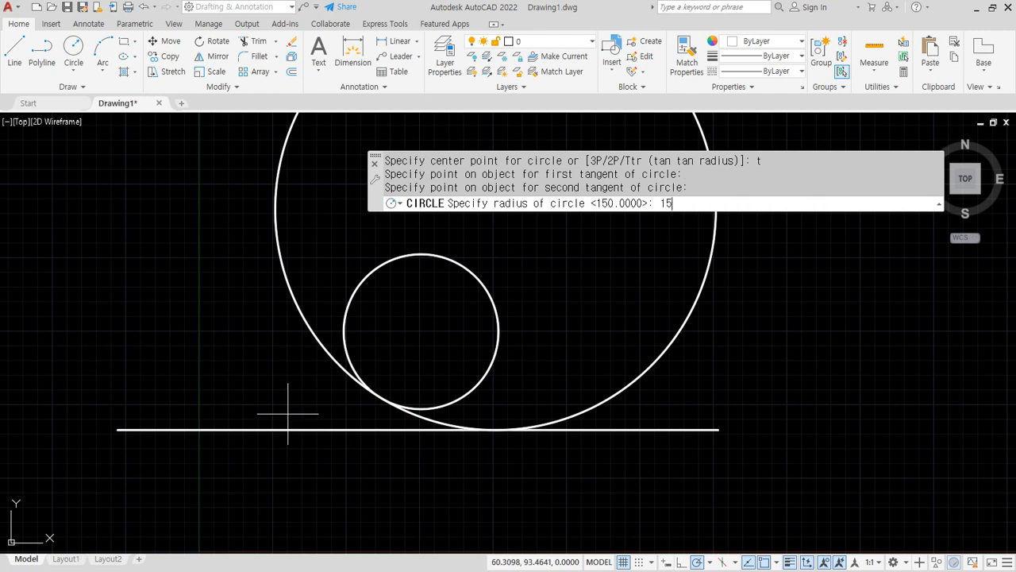
key(Return)
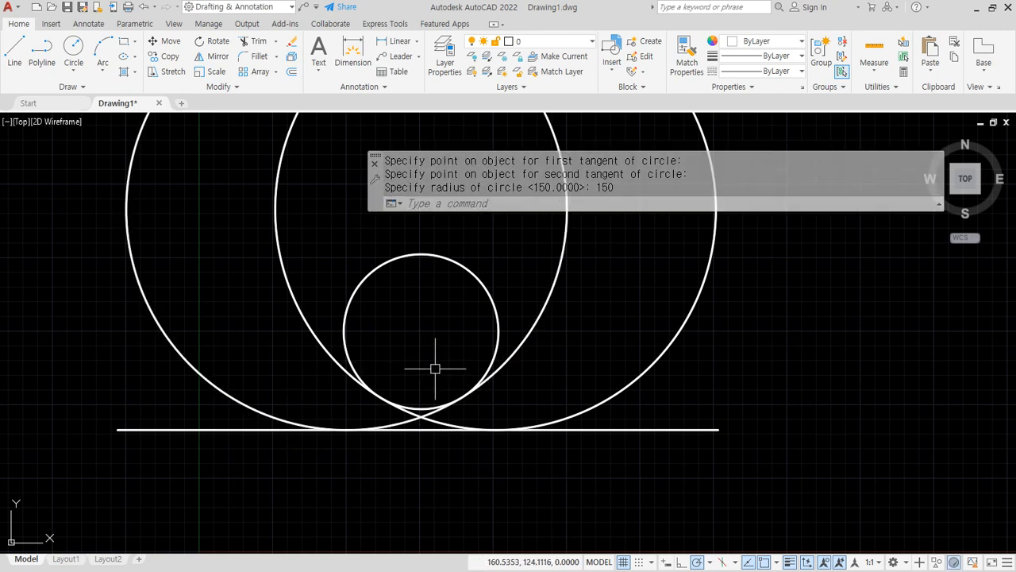
Start another circle with the Circle command
text(c)
key(Return)
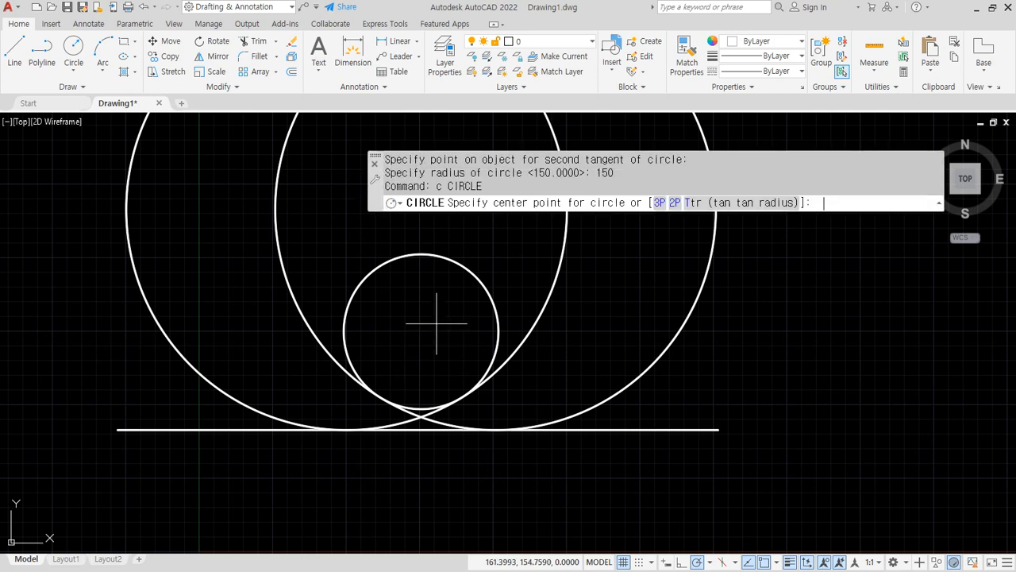
Draw a Ttr circle of radius 150 tangent to the small circle's right side and the right part of the horizontal line
text(t)
key(Return)
click(486, 287)
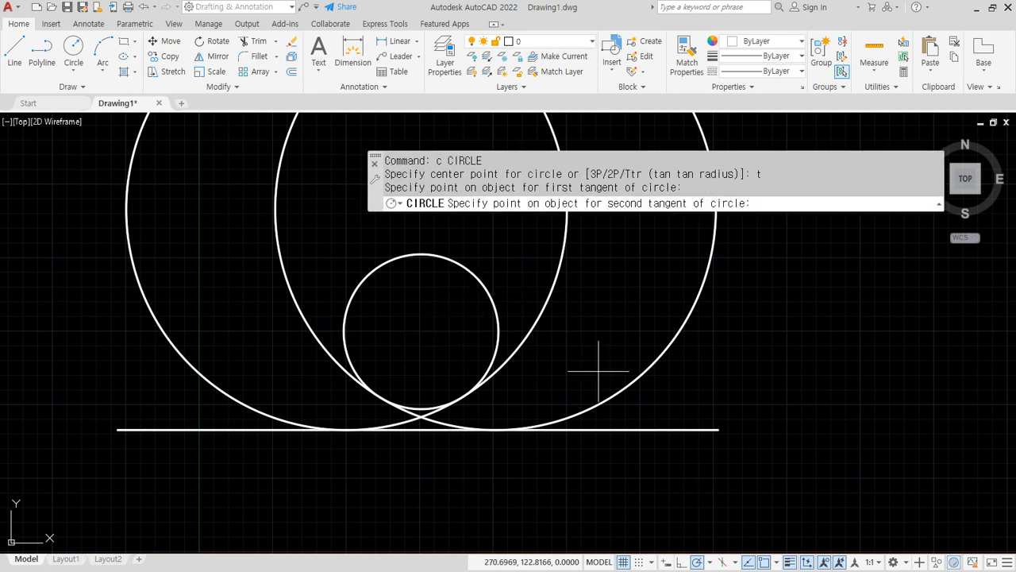
click(648, 418)
key(Return)
Draw a Ttr circle of radius 150 tangent to the small circle's left side and the left part of the horizontal line
text(c)
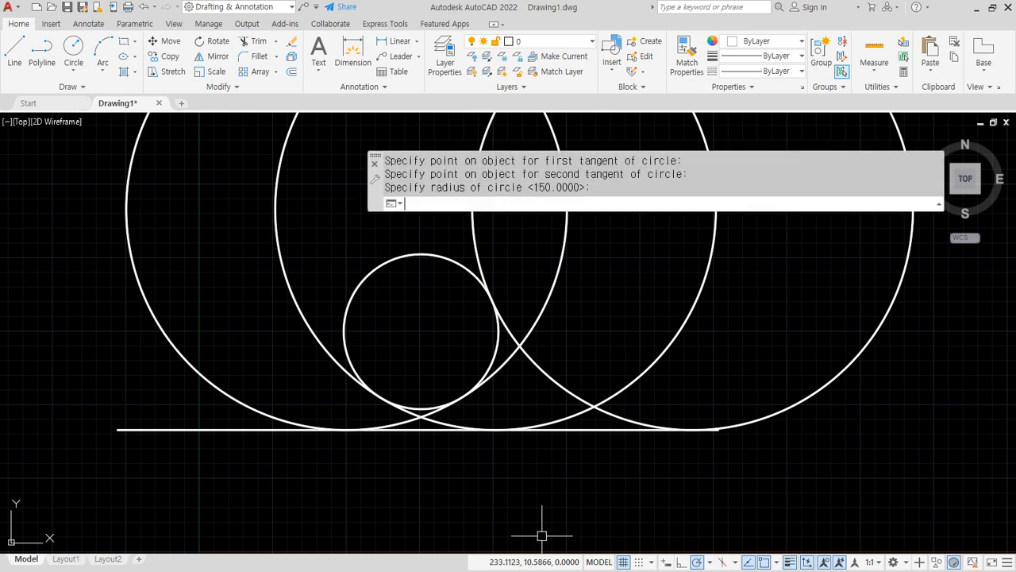
key(Return)
text(t)
key(Return)
click(344, 341)
click(219, 429)
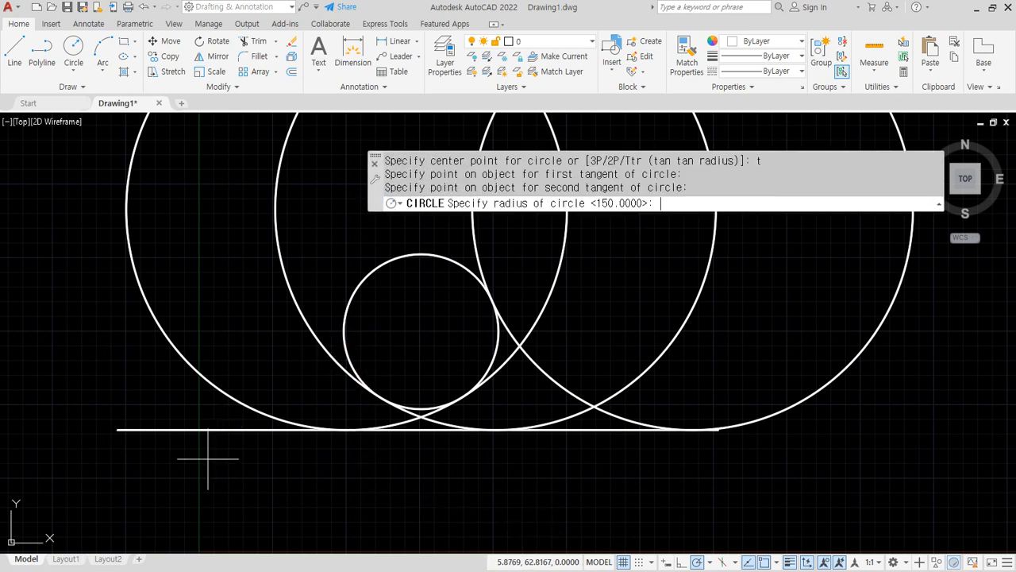
key(Return)
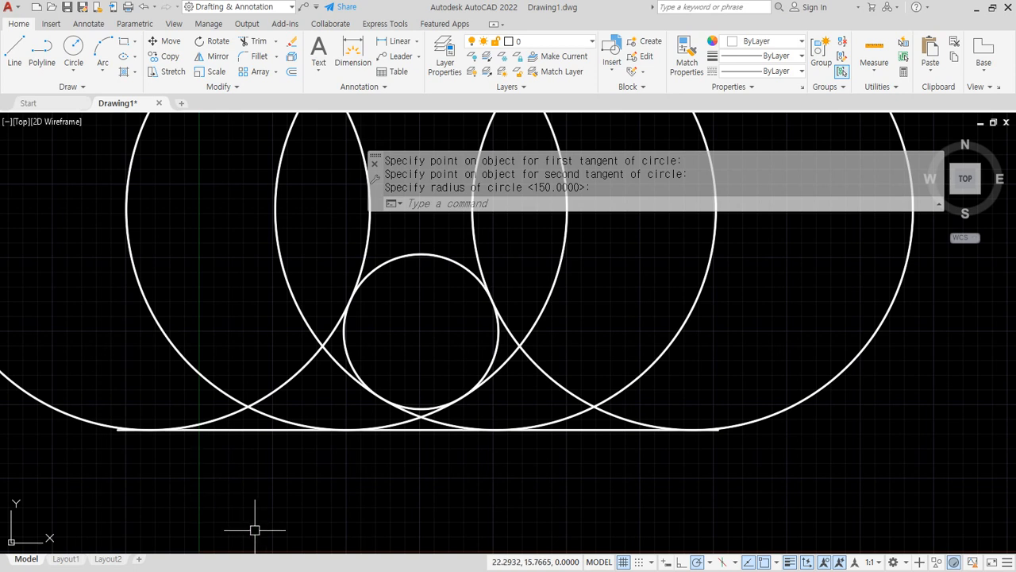
Draw a circle of radius 50 in the empty drawing area
text(z)
key(Return)
text(a)
key(Return)
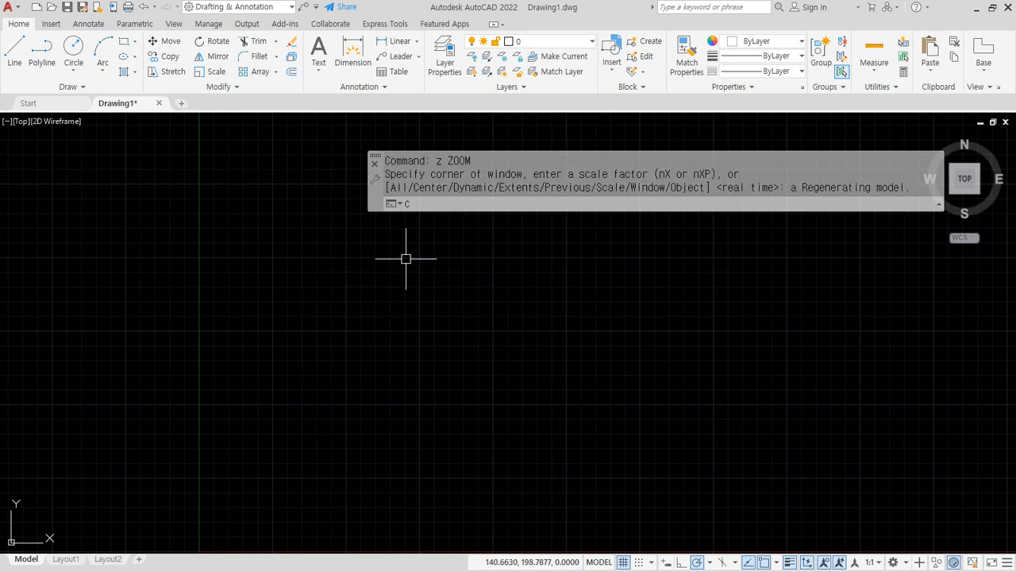
text(c)
key(Return)
click(418, 261)
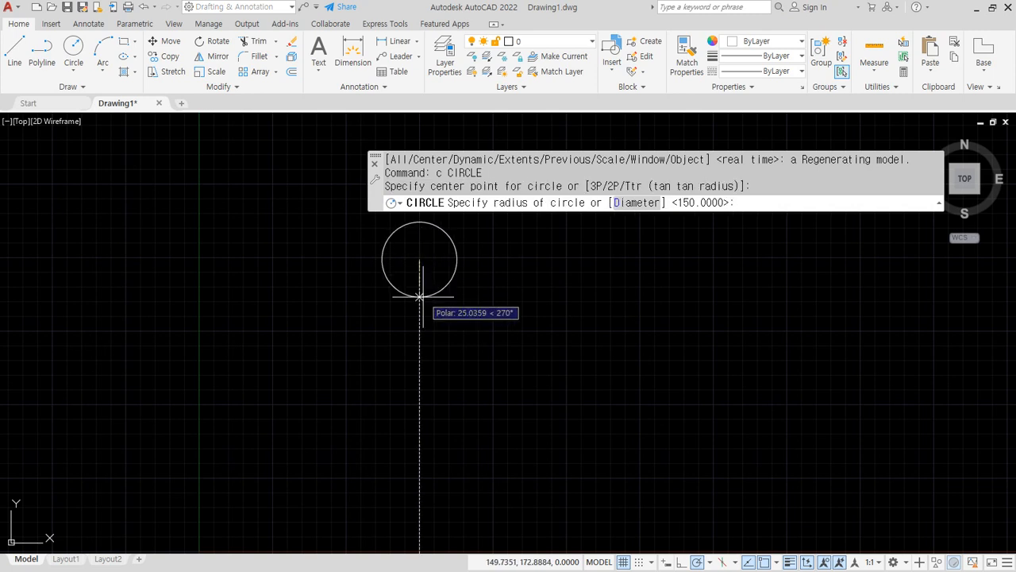
text(50)
key(Return)
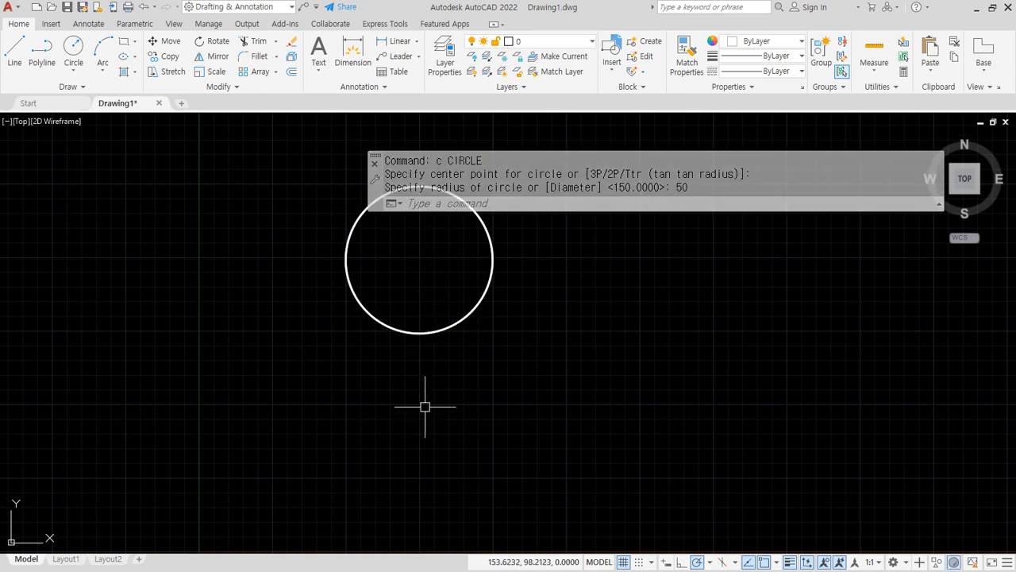
Draw a second circle of radius 50 just below the first, leaving a small gap between them
text(c)
key(Return)
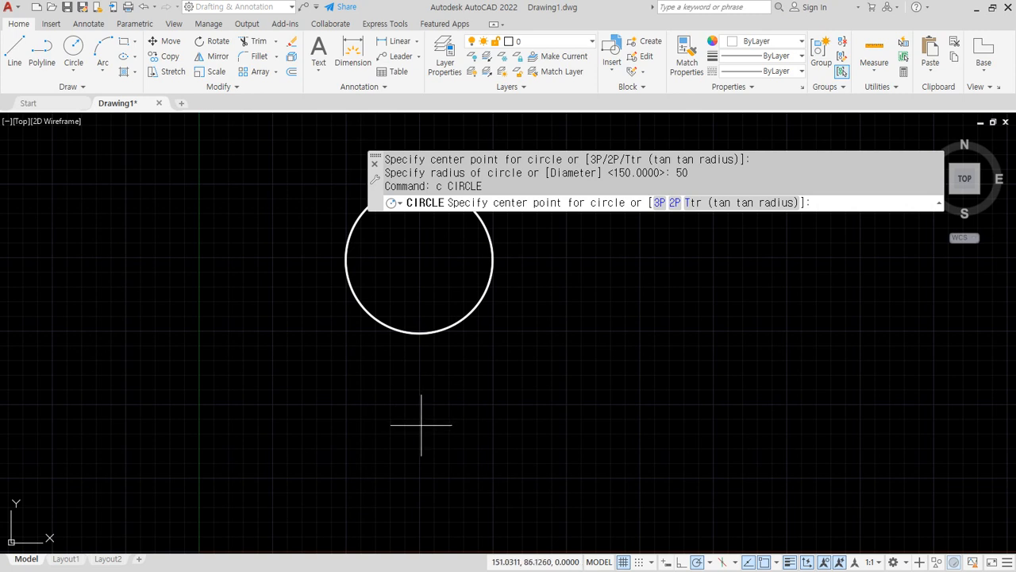
click(421, 423)
key(Return)
scroll(437, 416, down, 2)
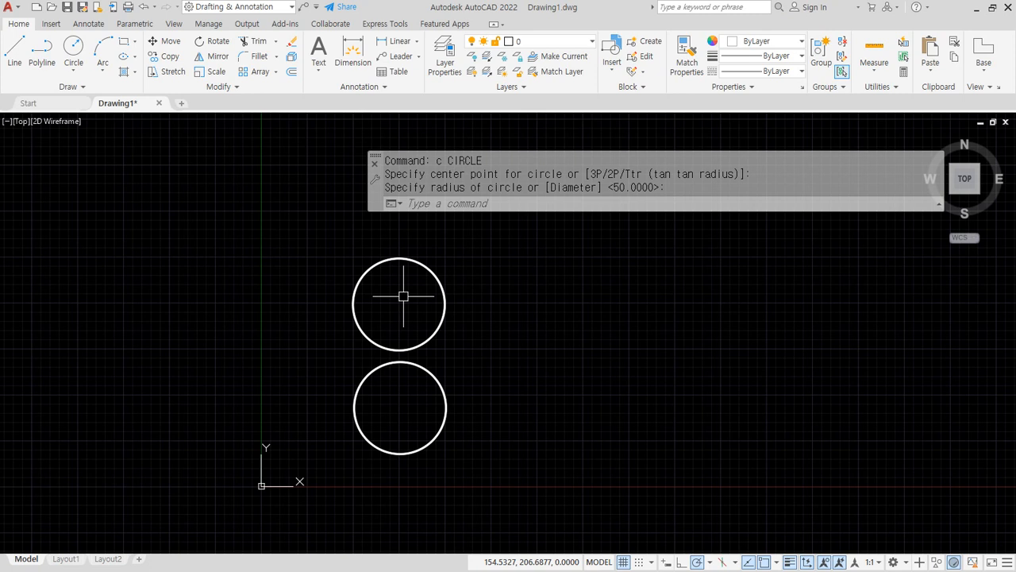
Draw a Ttr circle of radius 150 touching both small circles externally from the left, using their facing lower-left and upper-left arcs
scroll(407, 334, up, 2)
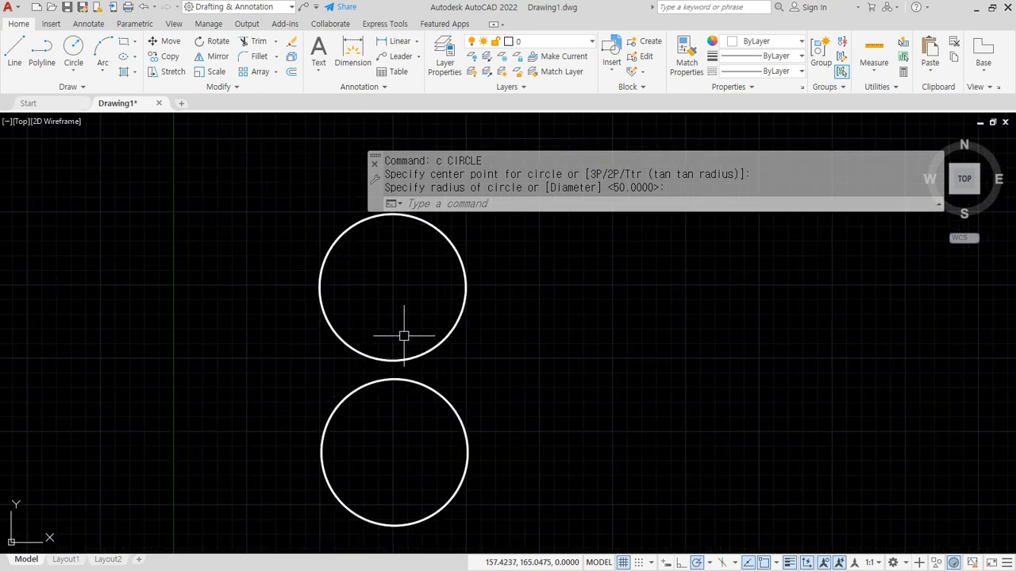
text(c)
key(Return)
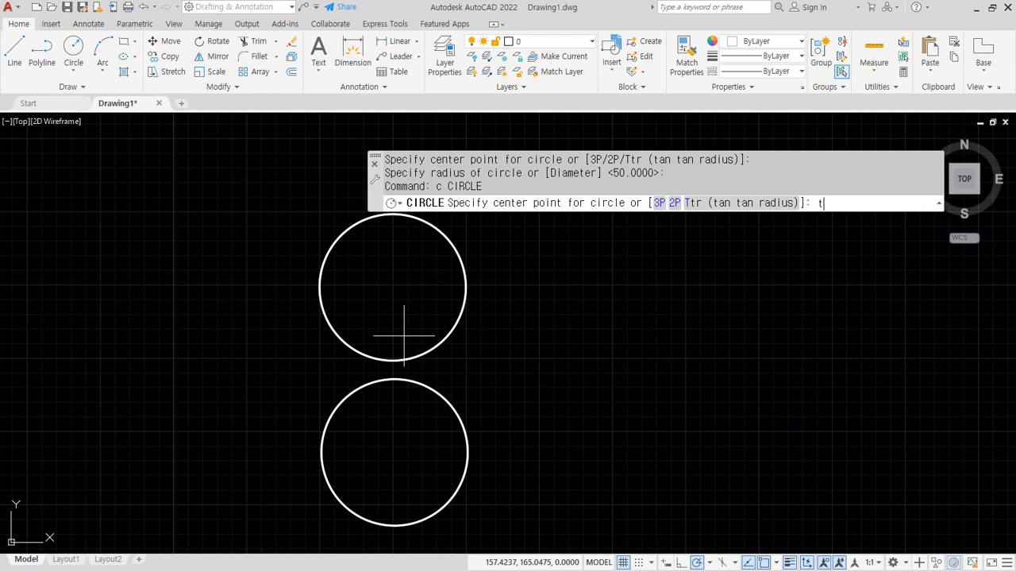
text(t)
key(Return)
click(330, 333)
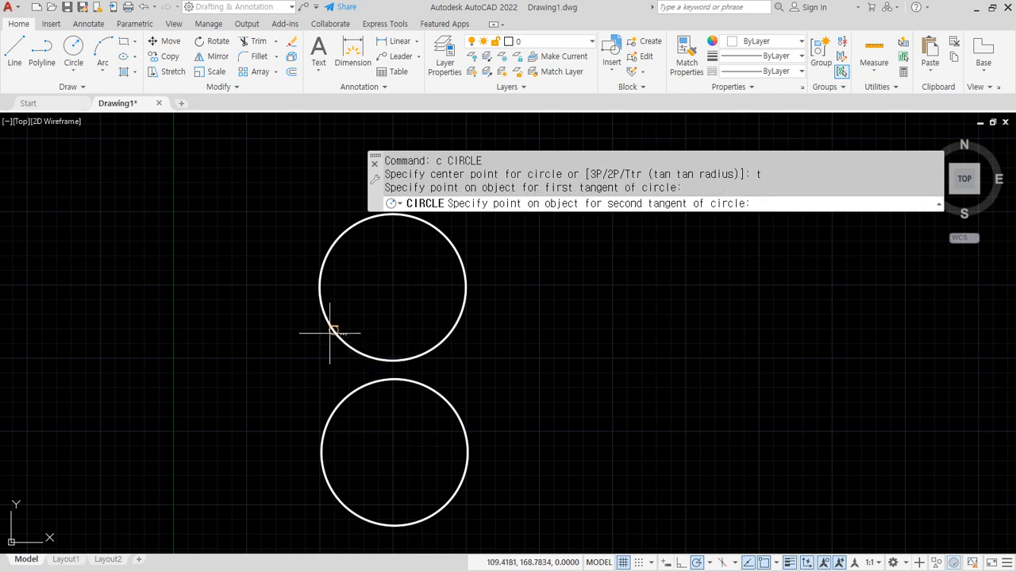
click(337, 403)
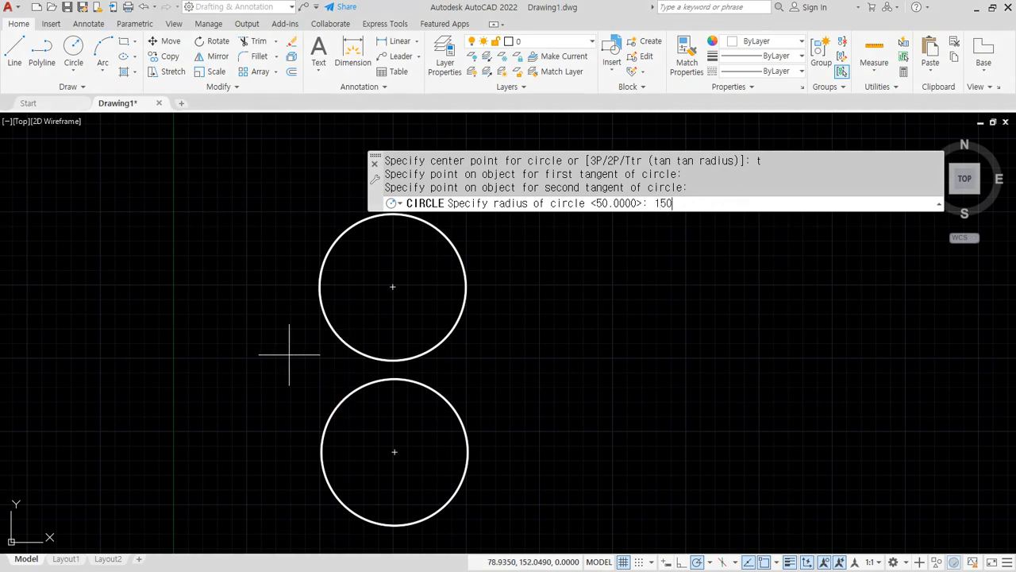
text(150)
key(Return)
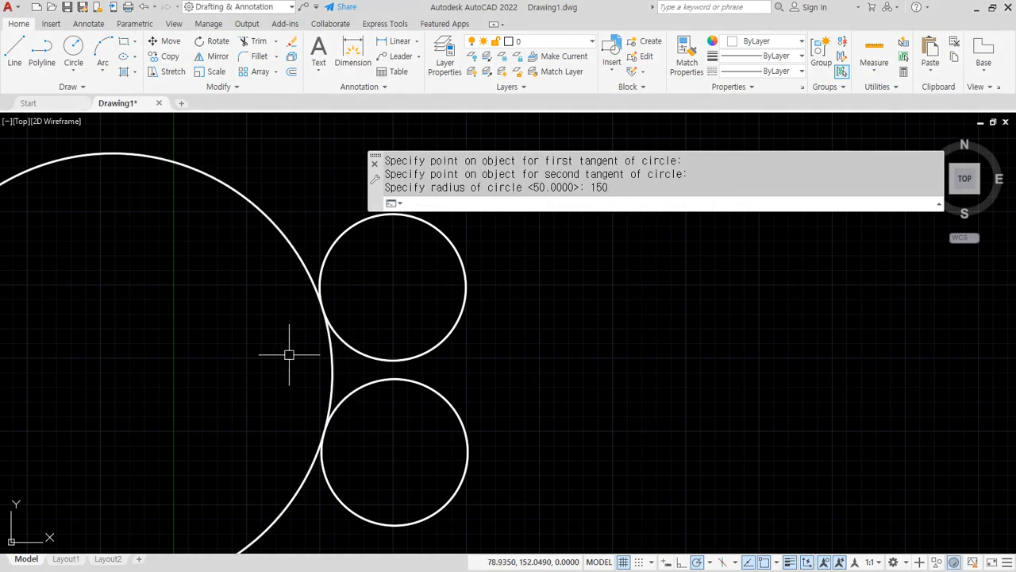
Draw a radius 150 Ttr circle enclosing both small circles, tangent at the upper one's upper-left and the lower one's lower-left arc
text(c)
key(Return)
text(t)
key(Return)
click(340, 239)
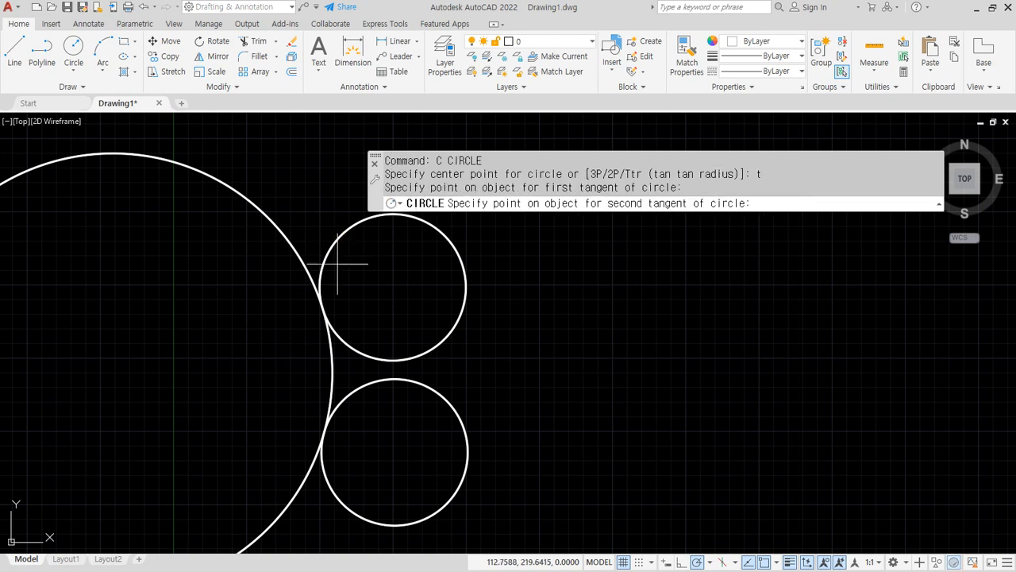
click(342, 507)
text(150)
key(Return)
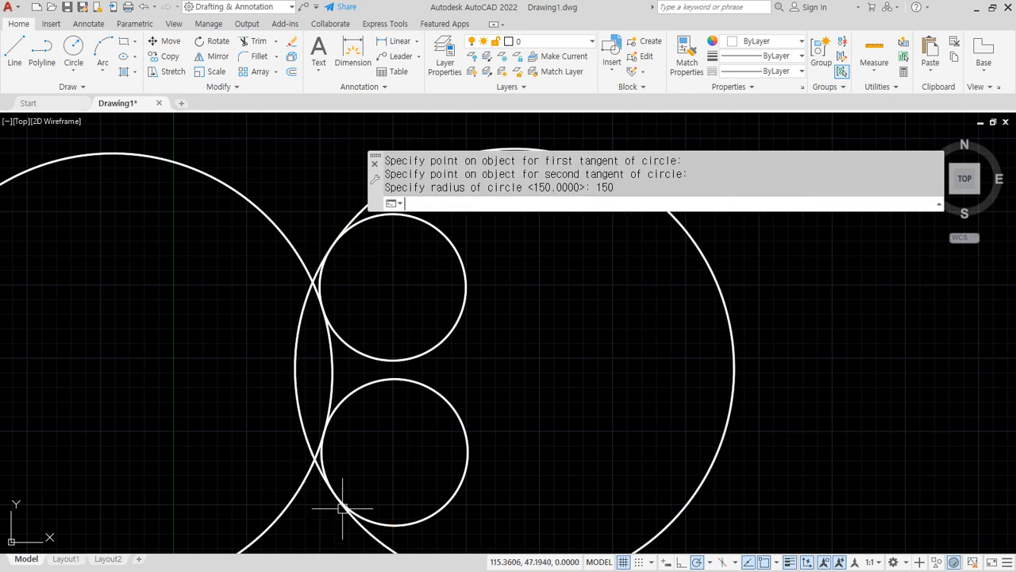
key(ctrl+2)
drag(331, 236, 341, 241)
drag(335, 497, 339, 490)
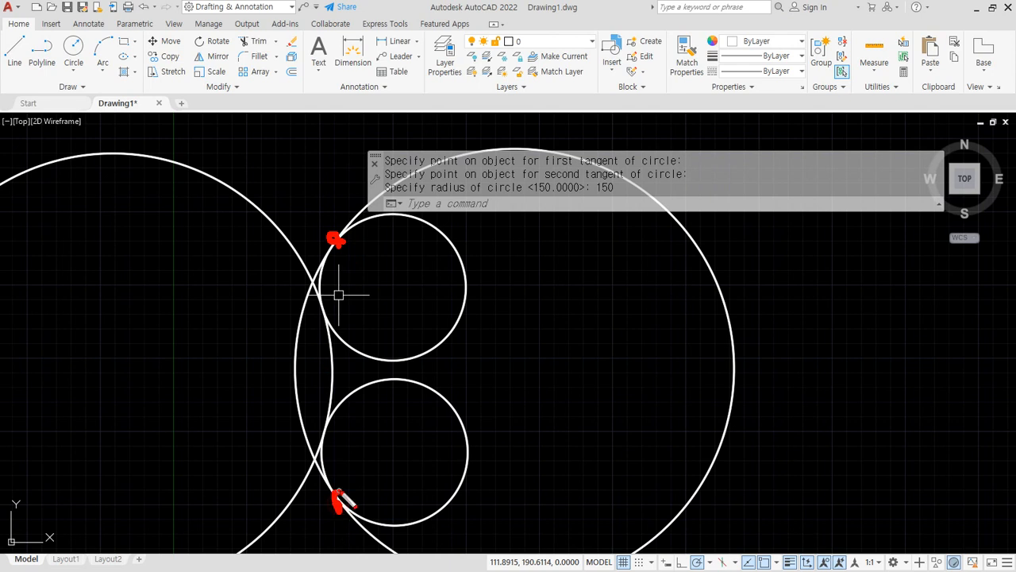
key(Escape)
Draw a radius 150 Ttr circle tangent to the upper small circle's lower-left arc and the lower small circle's top-right arc
text(c)
key(Return)
text(t)
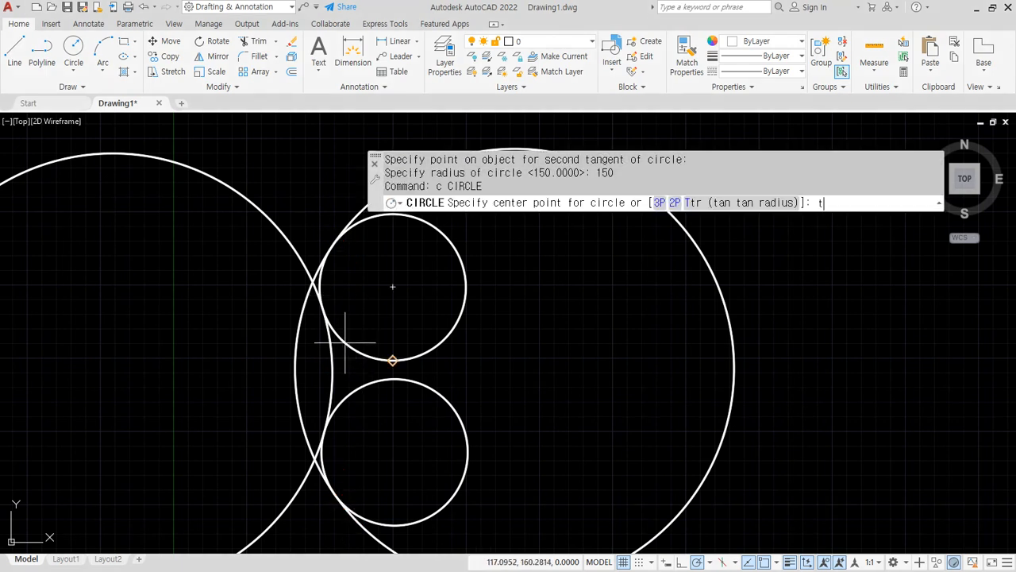
key(Return)
click(343, 339)
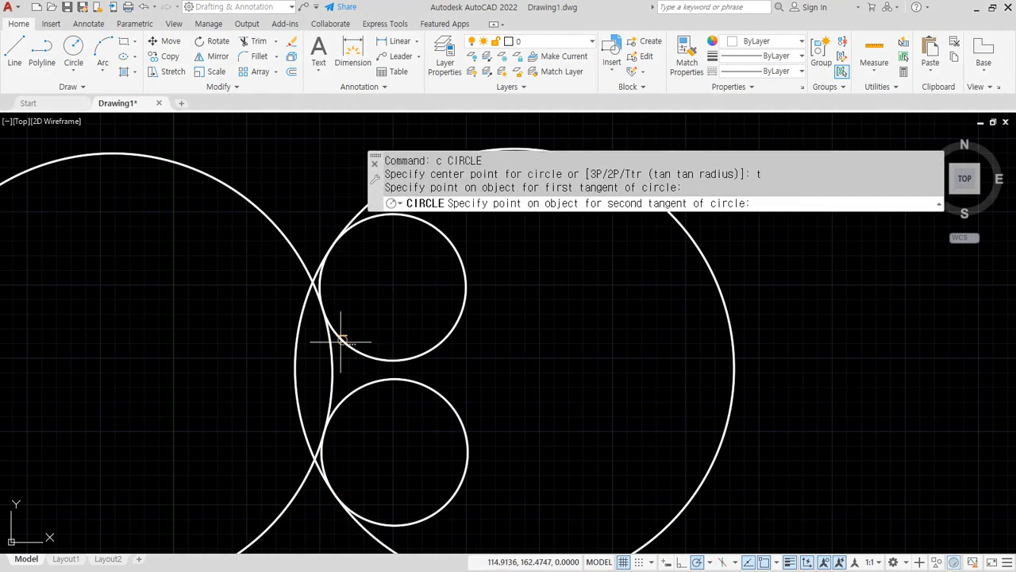
click(406, 379)
text(150)
key(Return)
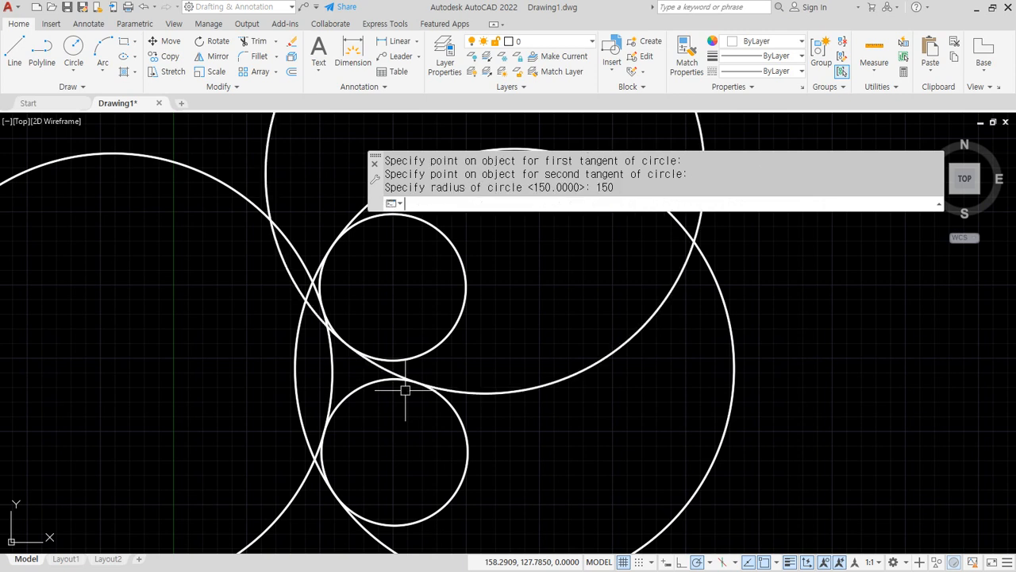
Draw a radius 150 Ttr circle tangent to the upper small circle's bottom-right arc and the lower small circle's upper-left arc
text(c)
key(Return)
text(t)
key(Return)
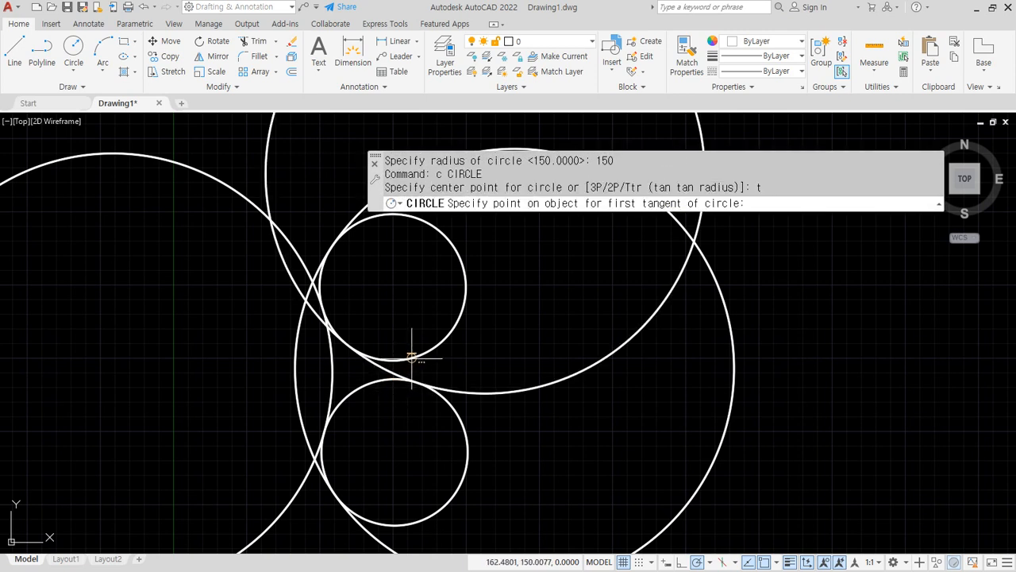
click(406, 356)
click(370, 384)
key(Return)
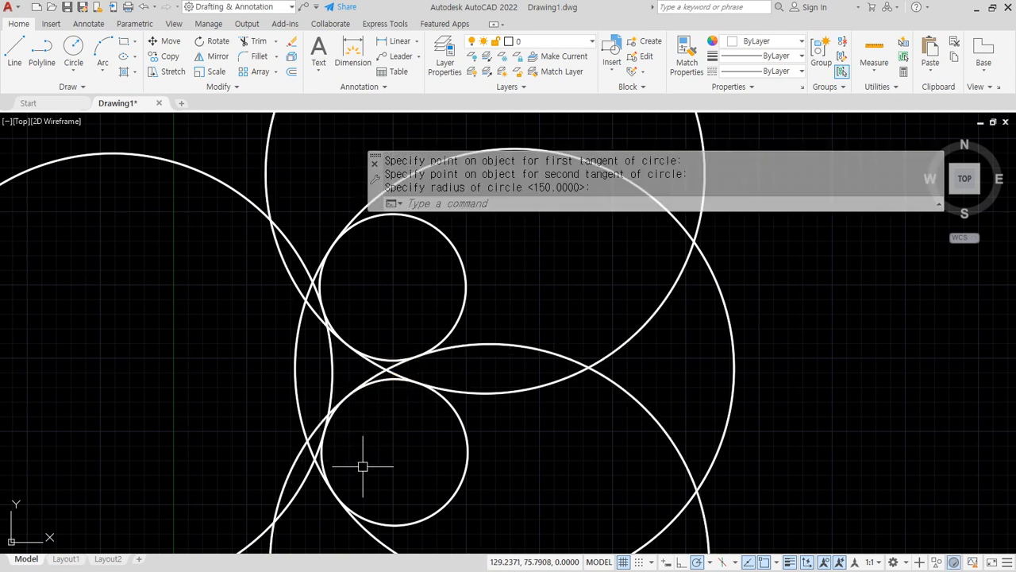
Draw a radius 150 Ttr circle enclosing both small circles, tangent at the upper one's upper-right and the lower one's lower-right arc
text(c)
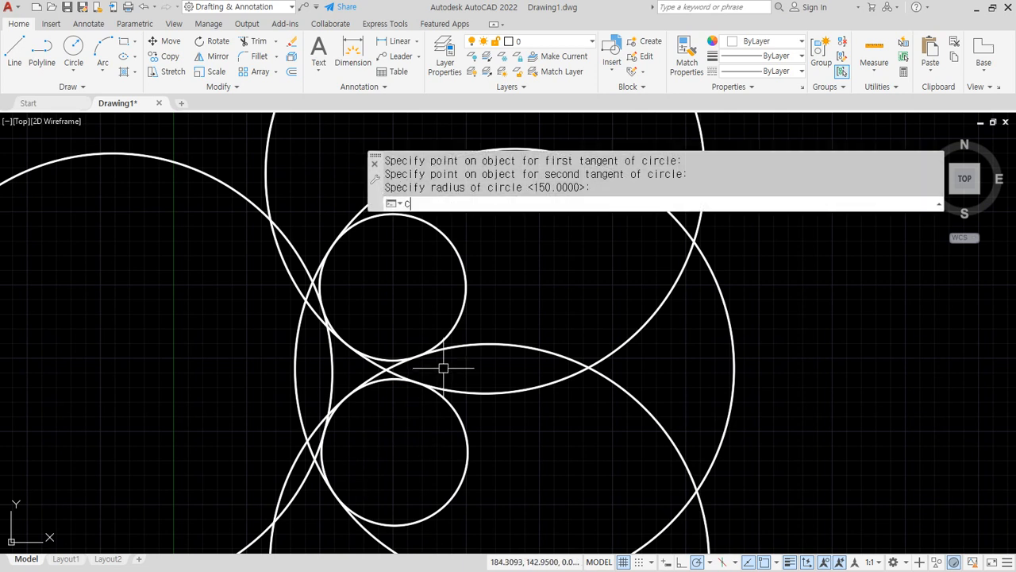
key(Return)
text(t)
key(Return)
click(445, 237)
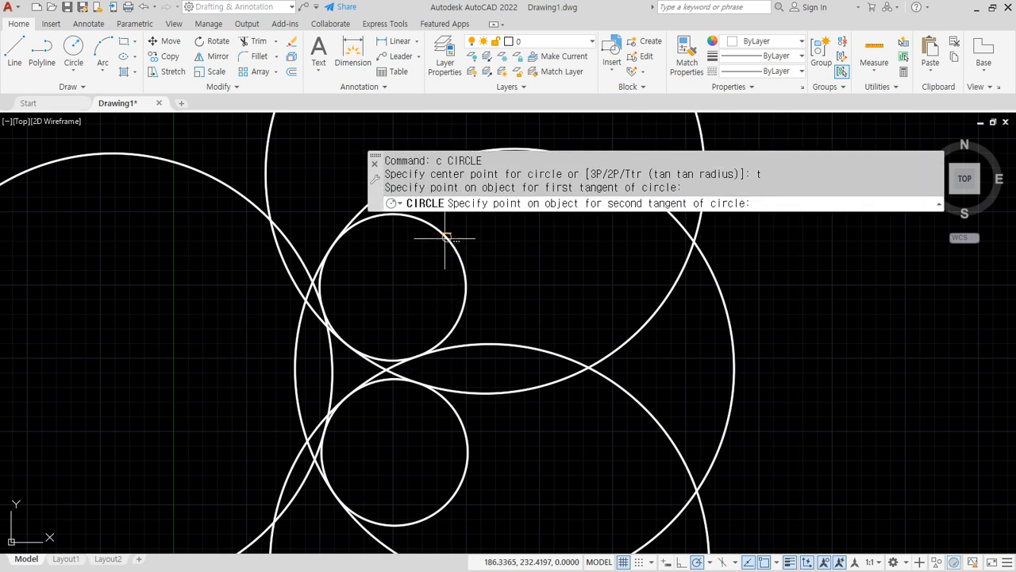
click(449, 508)
key(Return)
Draw a Ttr circle of radius 150 touching both small circles externally from the right, using their facing right-hand arcs
text(c)
key(Return)
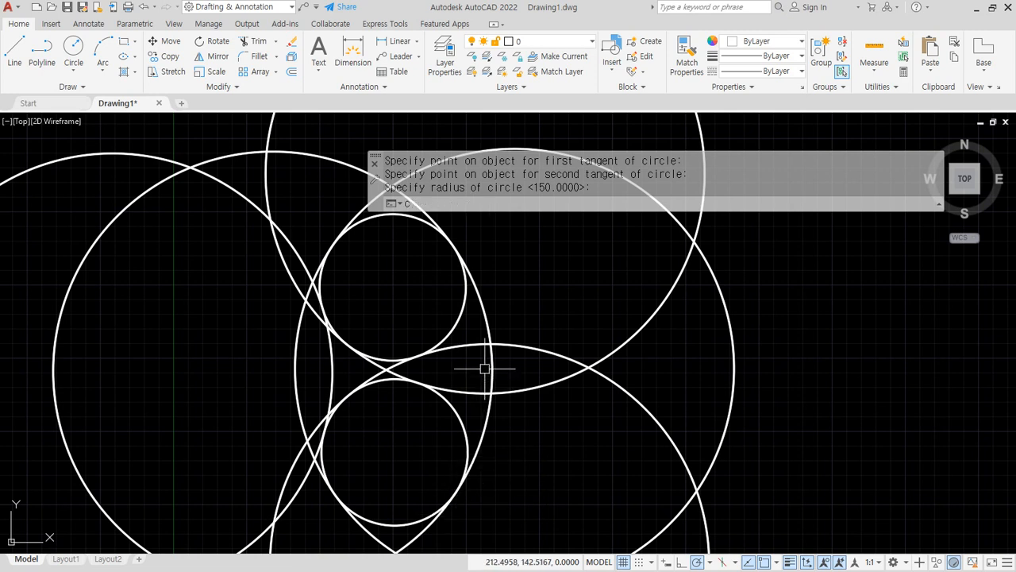
text(t)
key(Return)
click(454, 324)
click(454, 409)
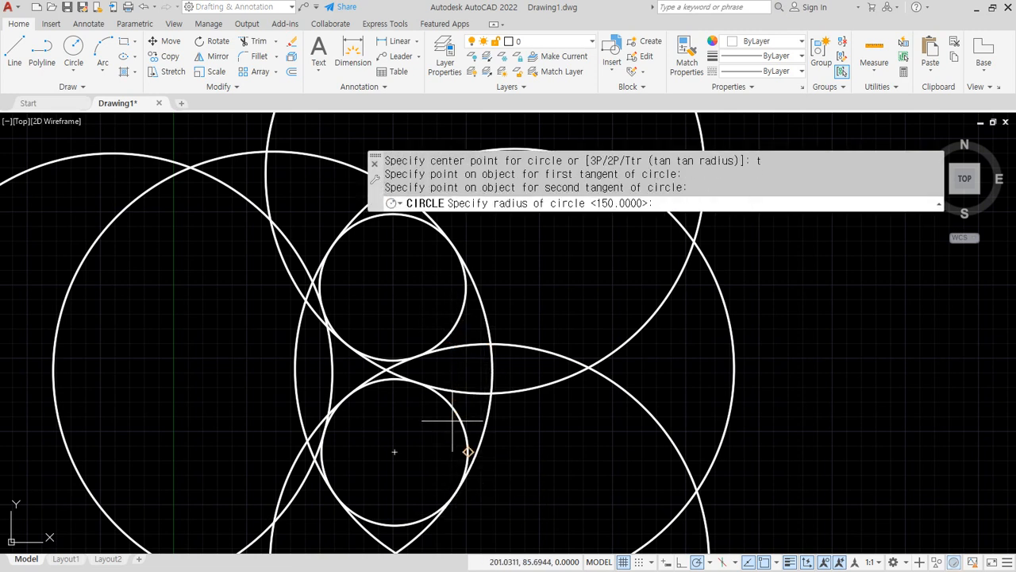
key(Return)
Draw a radius 150 Ttr circle enclosing the upper small circle from its lower-right arc and touching the lower circle's upper-left arc externally
scroll(439, 363, up, 3)
text(c)
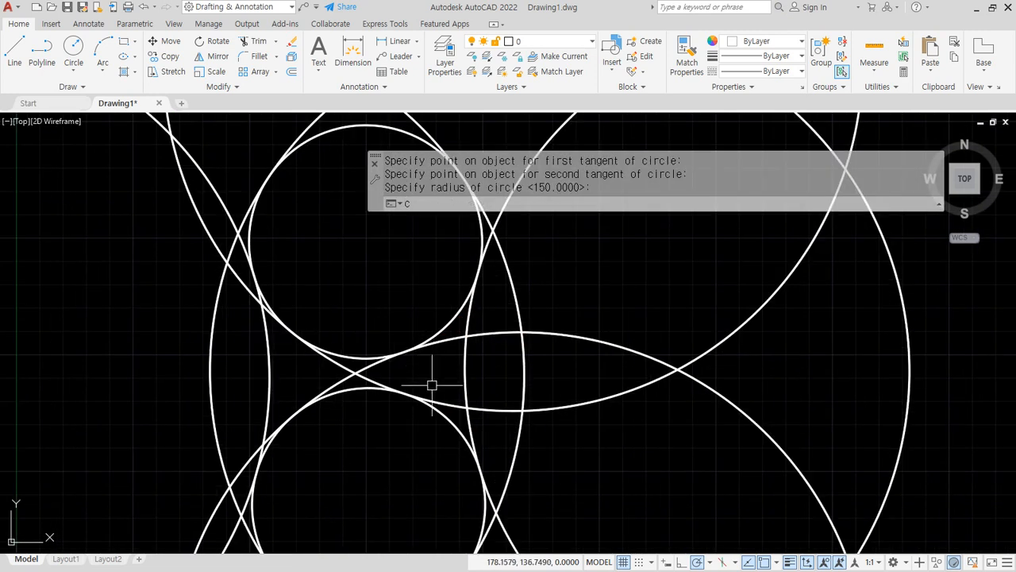
key(Return)
text(t)
key(Return)
click(440, 327)
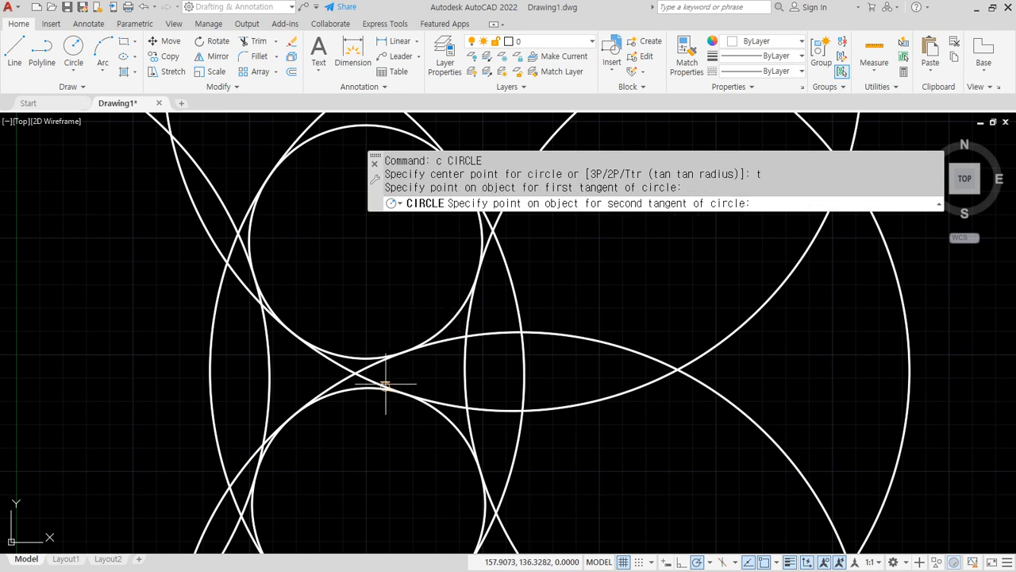
click(346, 403)
key(Return)
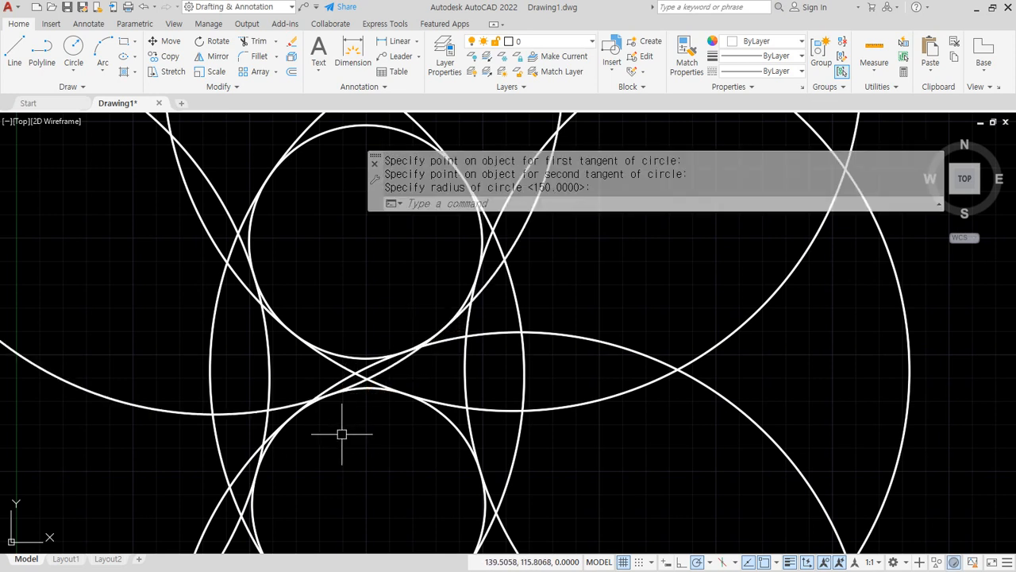
Draw a radius 150 Ttr circle enclosing the lower small circle from its upper-right arc and touching the upper circle's bottom-left arc externally
text(c)
key(Return)
text(t)
key(Return)
click(437, 415)
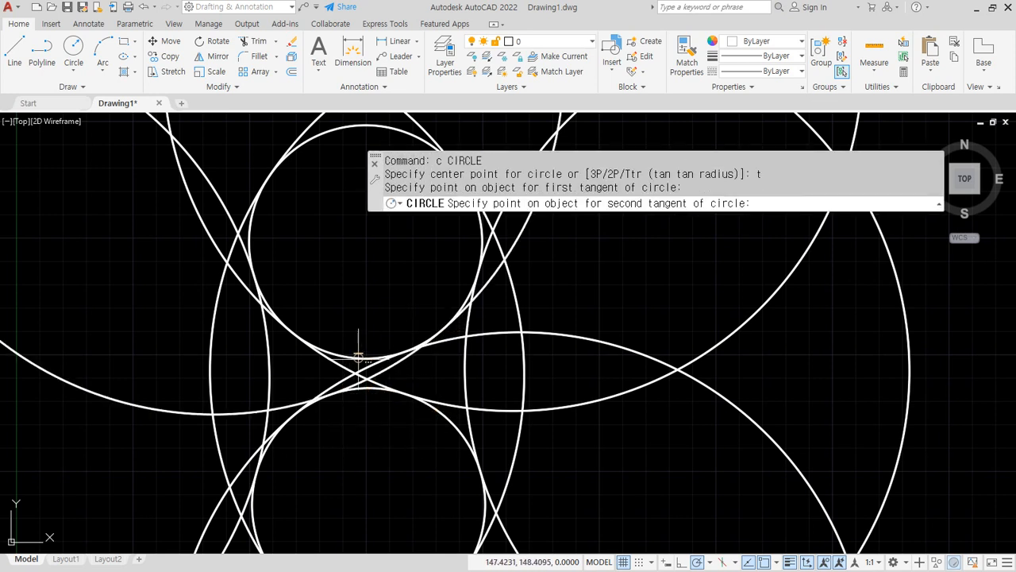
click(363, 358)
key(Return)
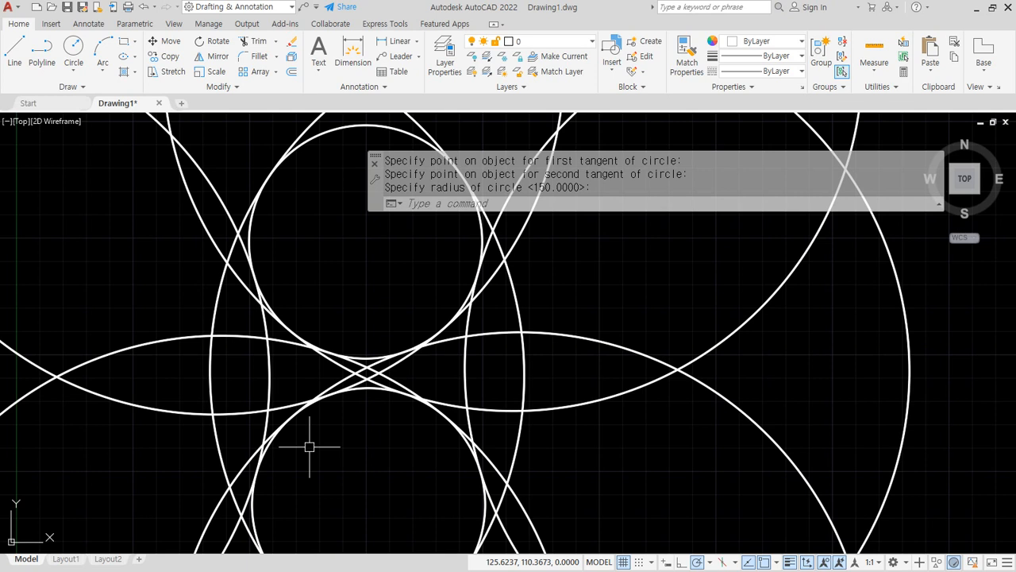
Erase all the large tangent circles, keeping only the two small circles
scroll(405, 389, down, 2)
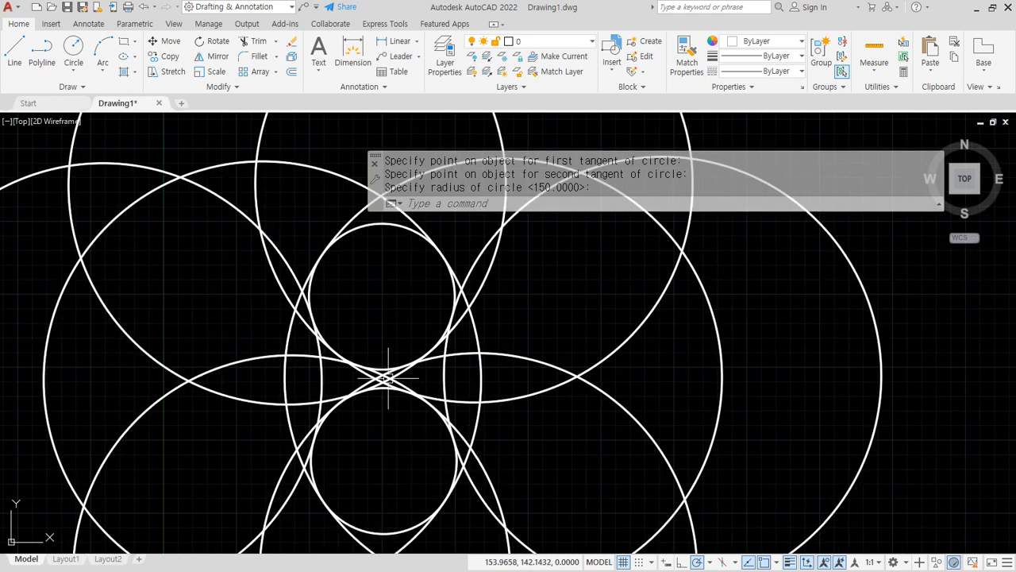
click(573, 439)
click(516, 274)
text(e)
key(Return)
click(512, 299)
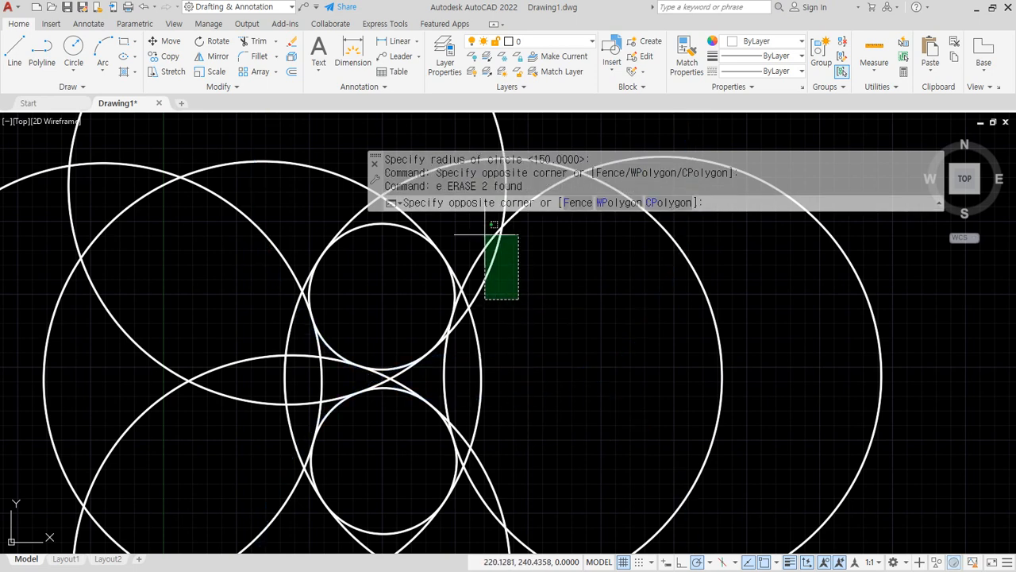
click(484, 229)
text(e)
key(Return)
click(503, 390)
click(447, 376)
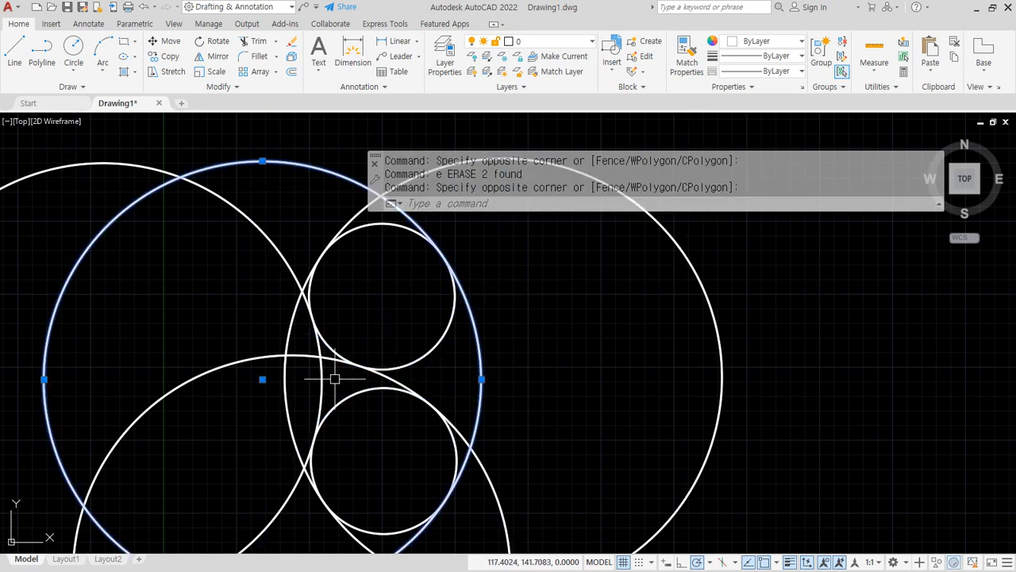
click(336, 379)
click(231, 361)
text(e)
key(Return)
drag(275, 297, 540, 297)
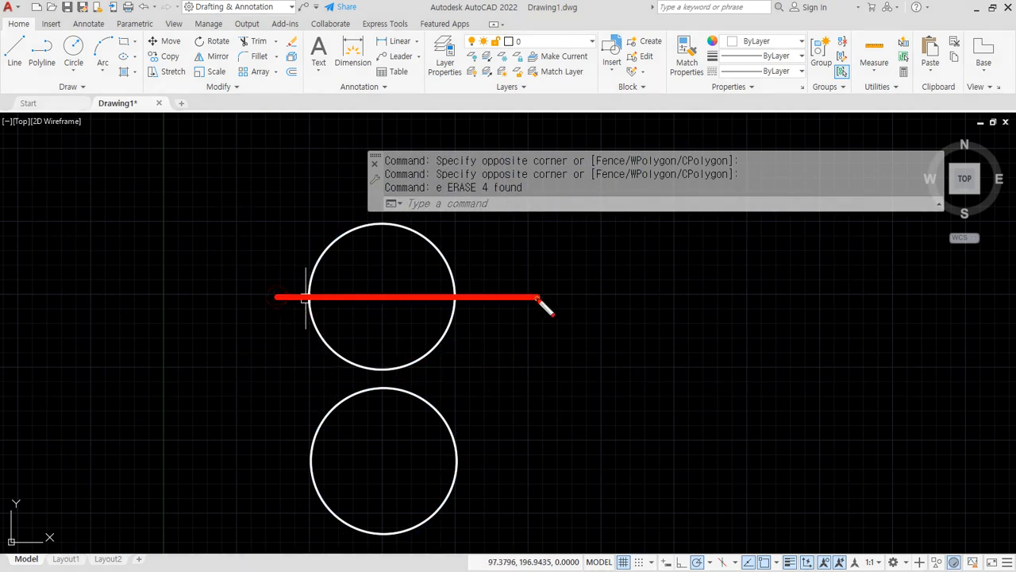
drag(381, 208, 381, 564)
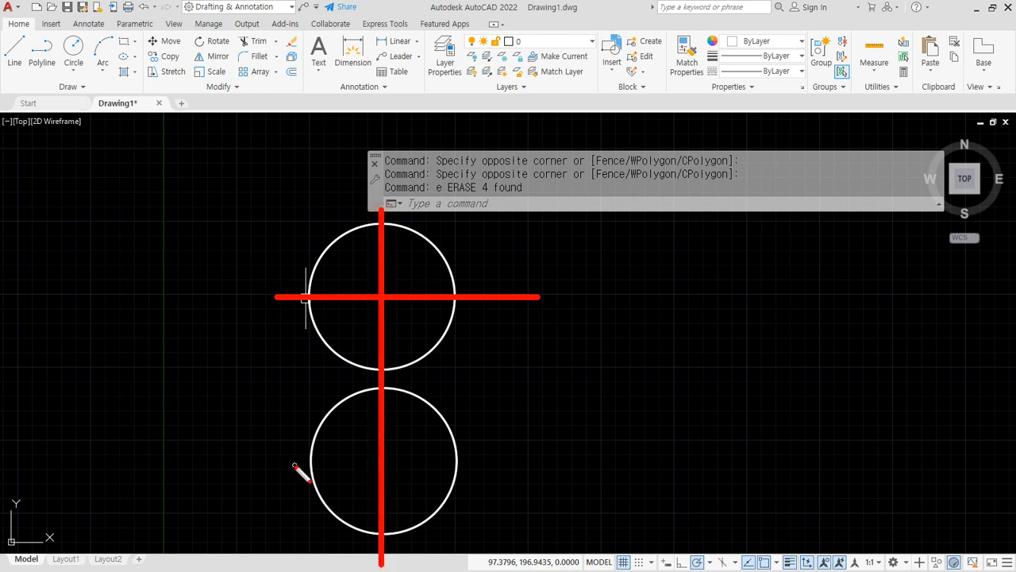
drag(283, 463, 647, 463)
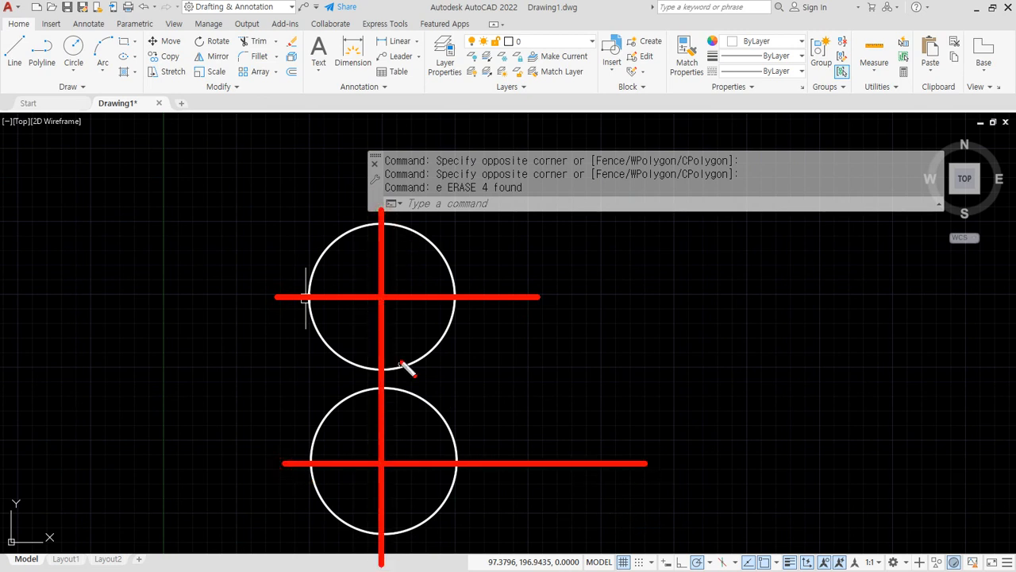
drag(318, 343, 333, 334)
drag(325, 410, 340, 428)
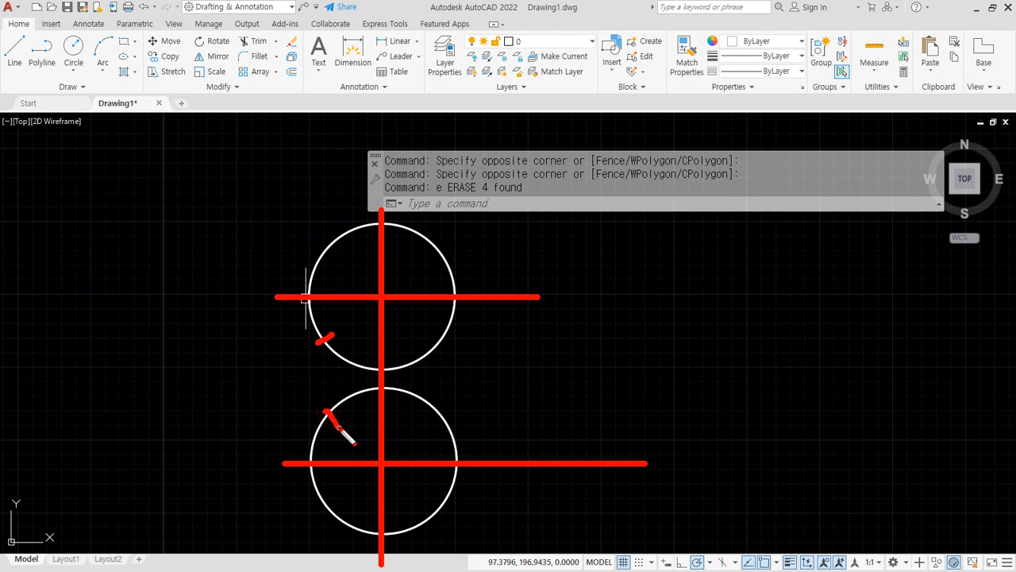
mouse_move(306, 319)
mouse_down()
mouse_move(289, 304)
mouse_move(318, 436)
mouse_move(307, 439)
mouse_up()
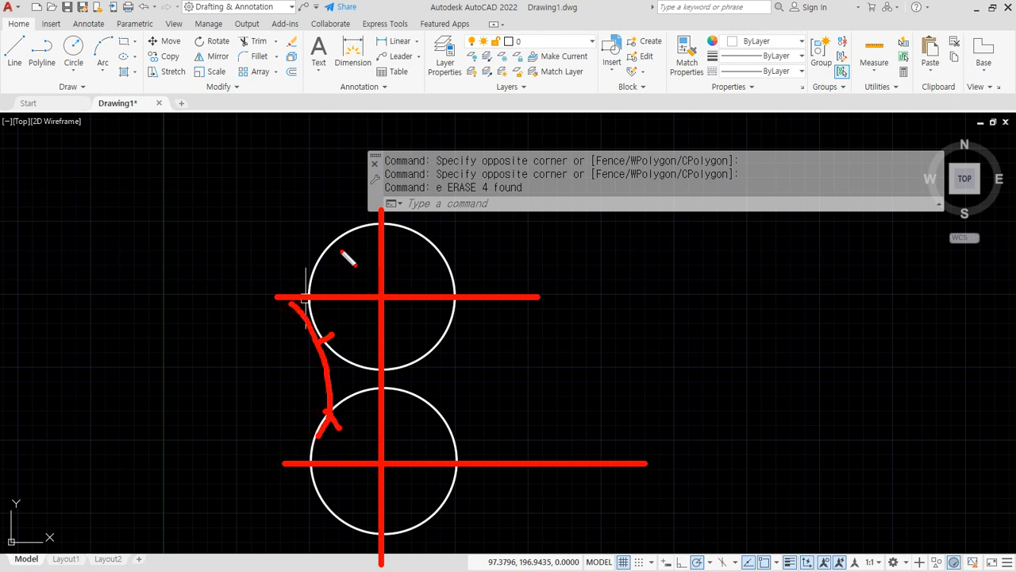
drag(332, 227, 339, 235)
drag(339, 501, 333, 526)
mouse_move(365, 182)
mouse_down()
mouse_move(329, 238)
mouse_move(309, 500)
mouse_move(337, 530)
mouse_up()
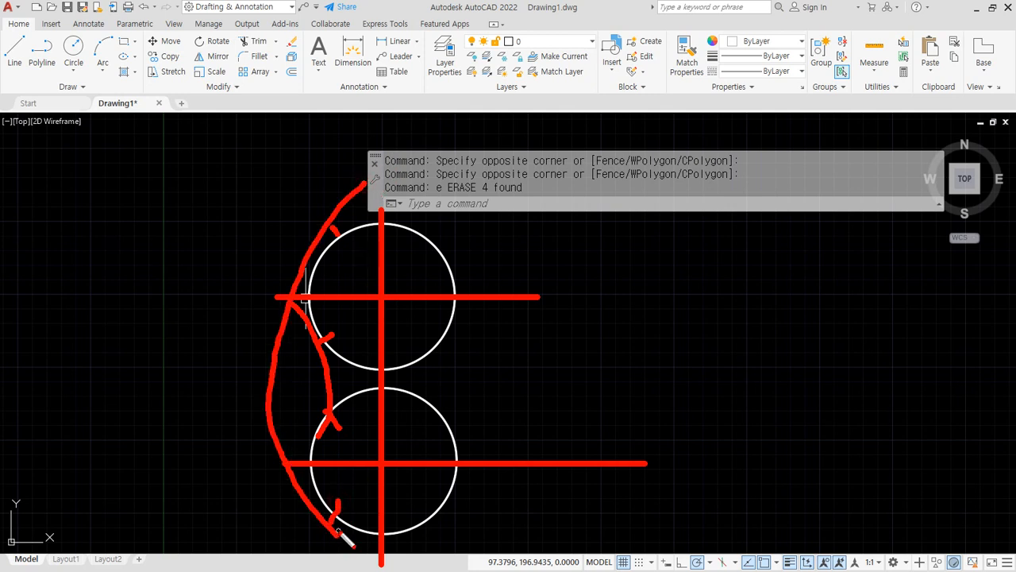
drag(353, 344, 341, 369)
drag(433, 392, 424, 406)
mouse_move(270, 350)
mouse_down()
mouse_move(472, 429)
mouse_move(508, 454)
mouse_up()
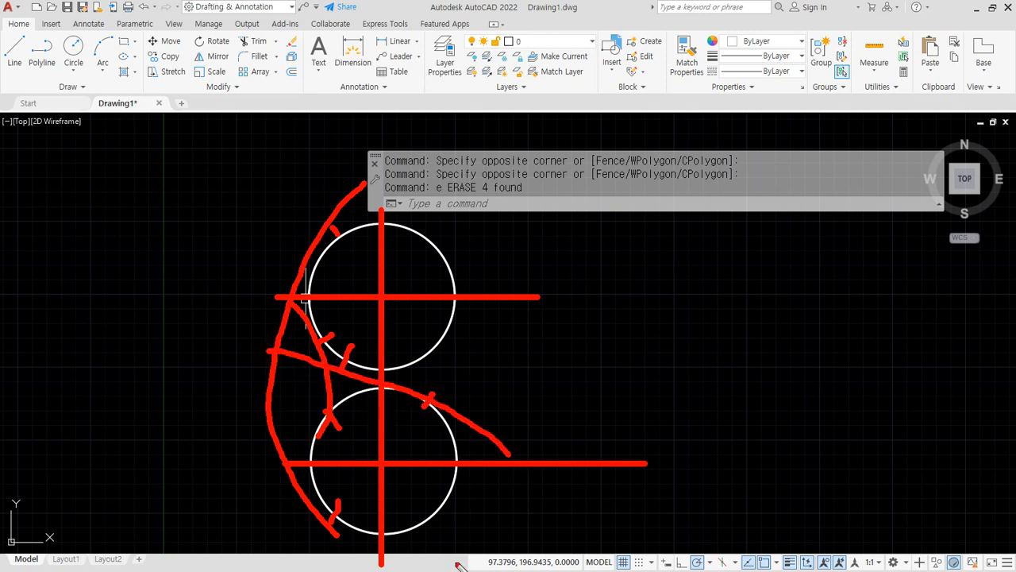
drag(428, 347, 435, 372)
drag(335, 416, 356, 441)
drag(497, 344, 283, 454)
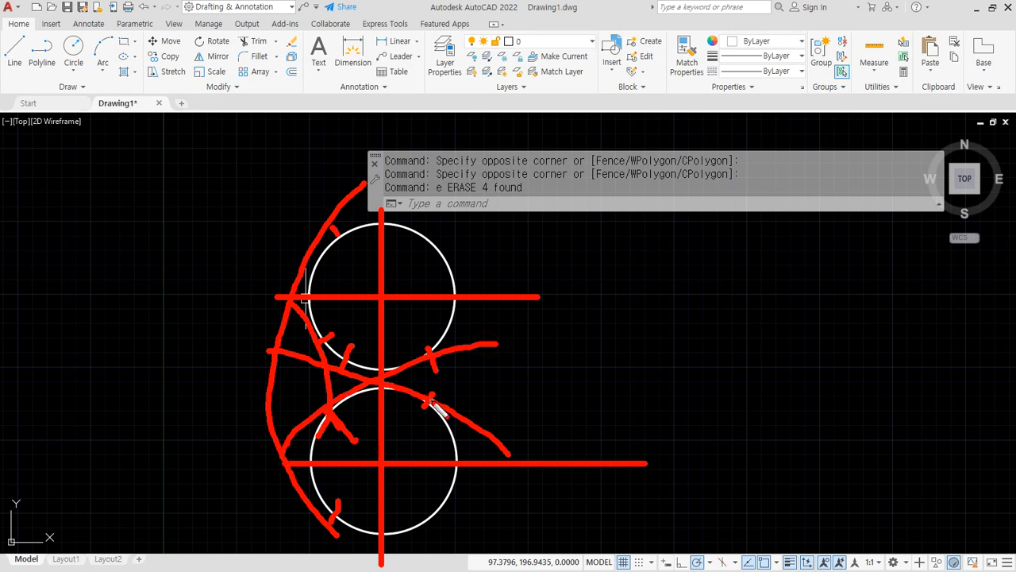
drag(504, 404, 237, 240)
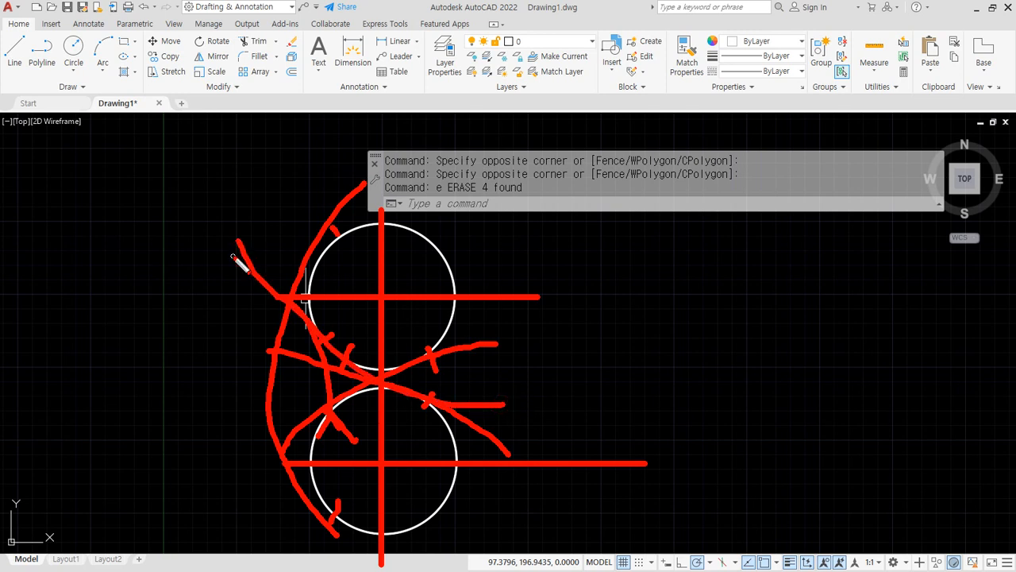
mouse_move(509, 247)
mouse_down()
mouse_move(295, 408)
mouse_move(277, 406)
mouse_up()
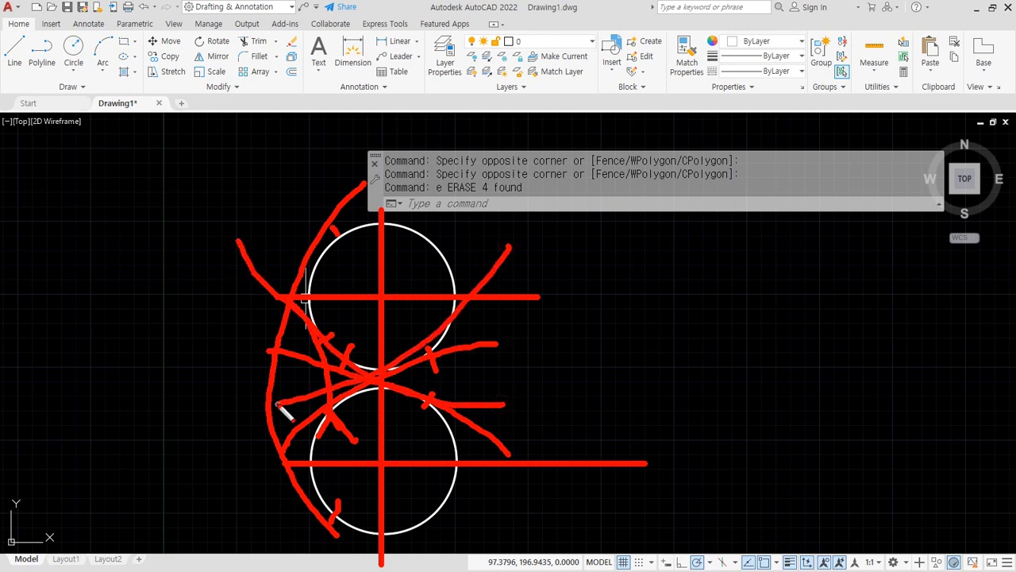
key(Escape)
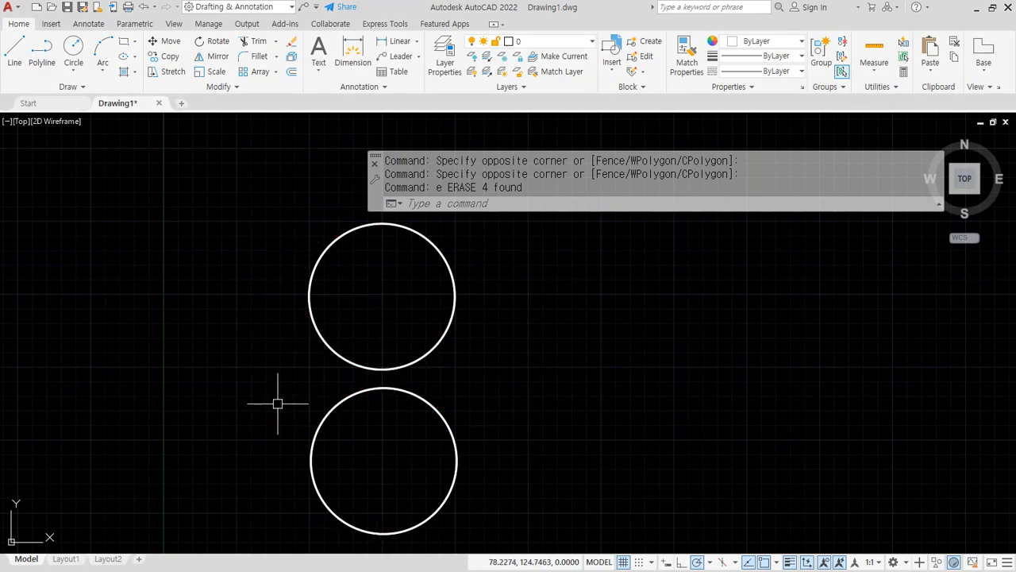
Switch to Notepad, highlight "Tan Tan Tan" in the notes on circle methods, and return to AutoCAD
key(alt+Tab)
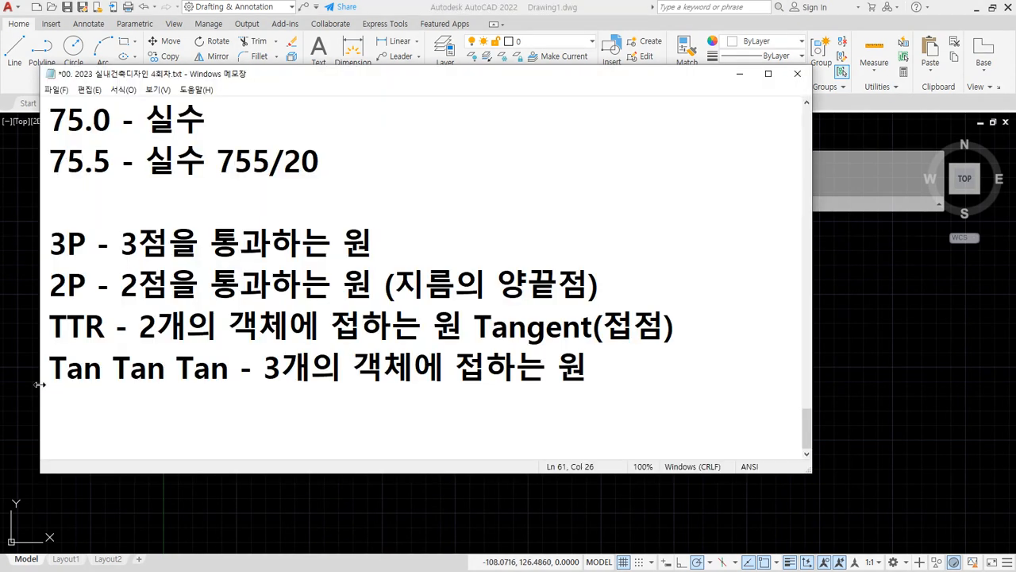
drag(51, 367, 222, 369)
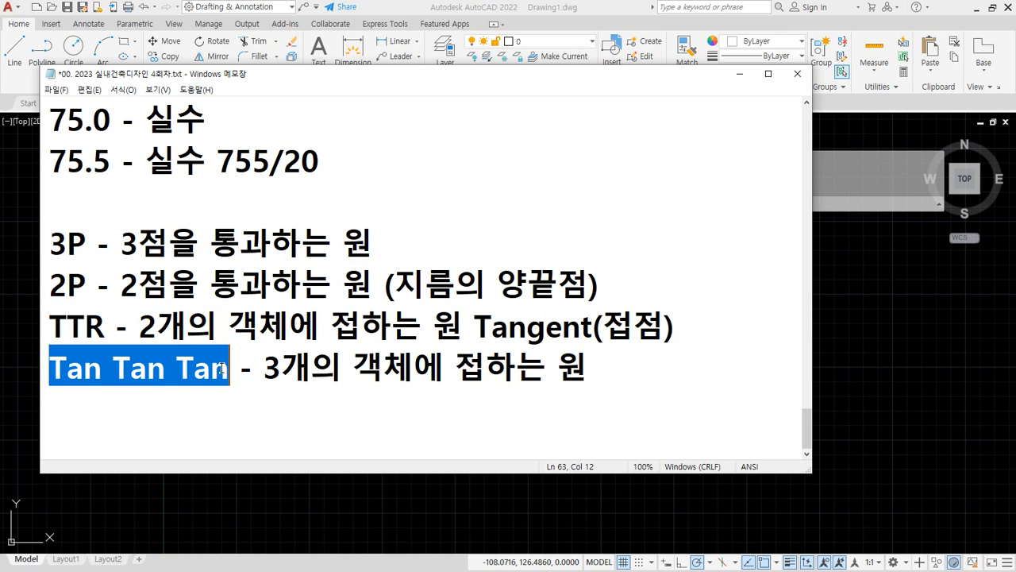
click(427, 7)
Examine the Circle command's prompt options and its Tan, Tan, Tan method, leaving the command without drawing
text(c)
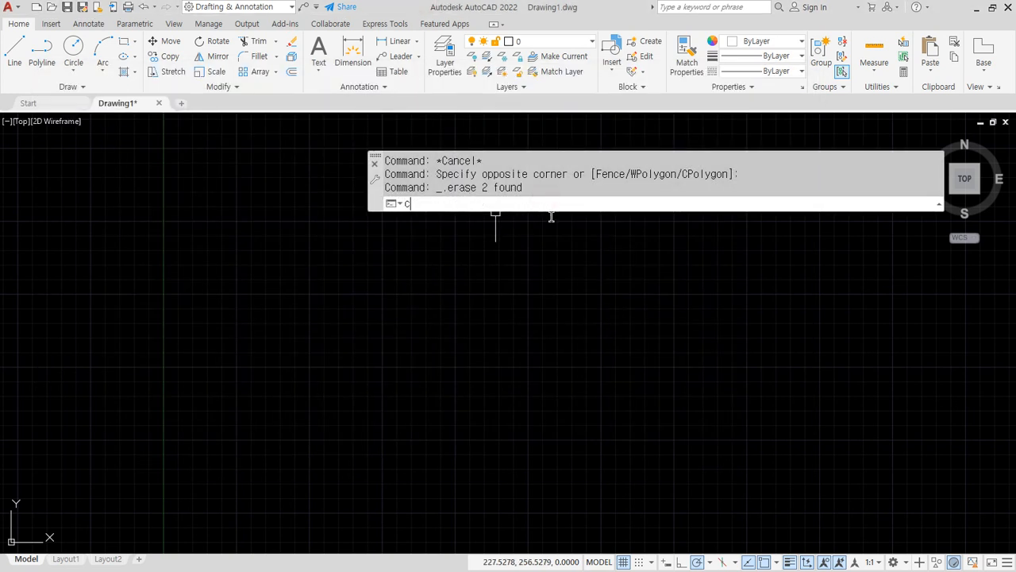
key(Return)
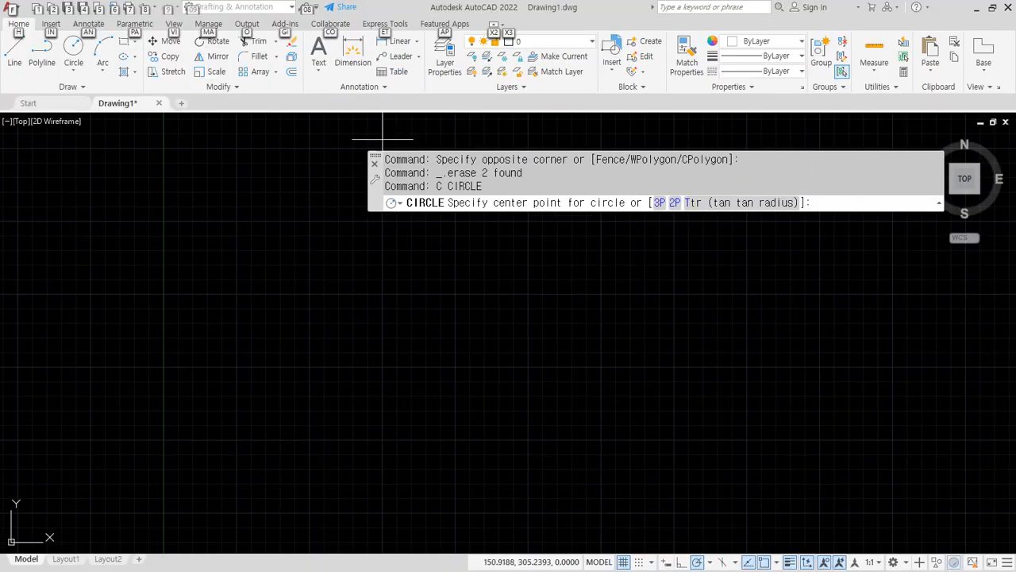
click(76, 71)
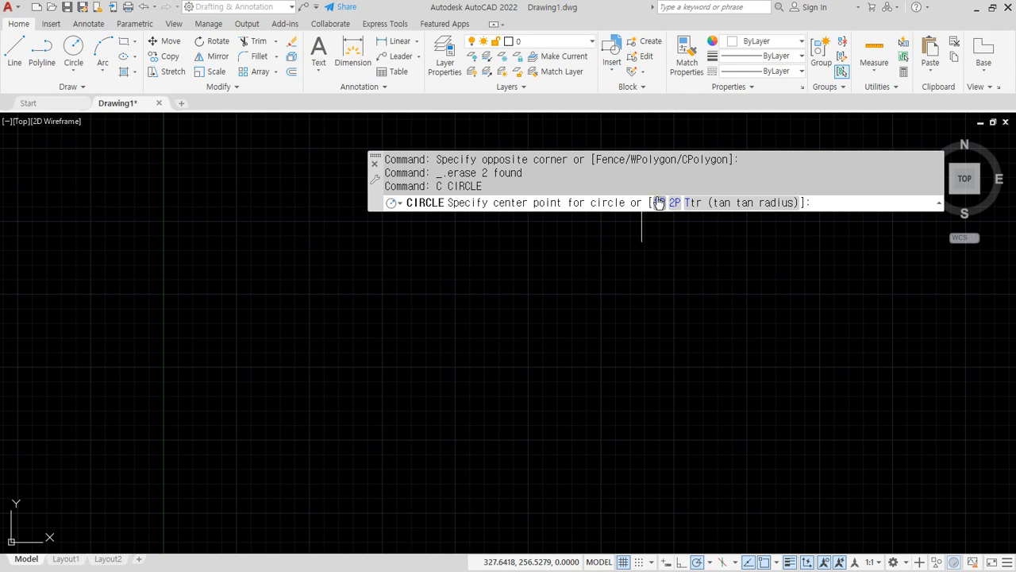
click(73, 71)
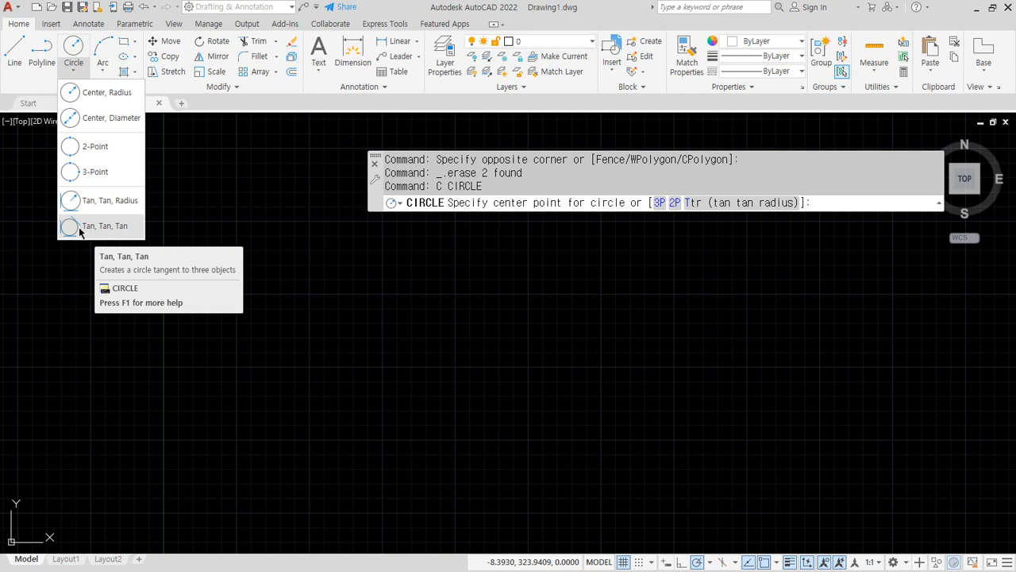
key(Escape)
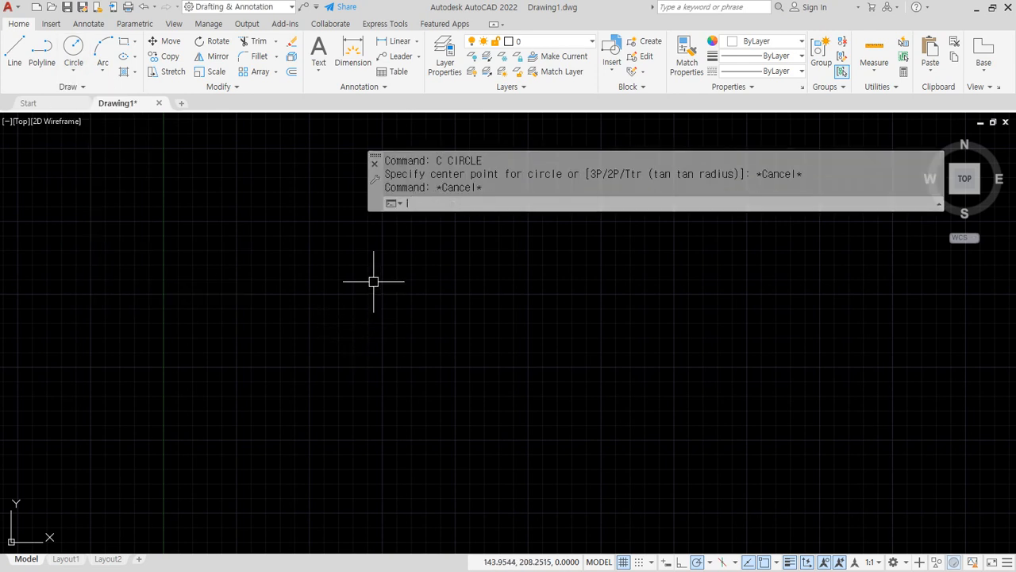
Draw a closed triangle of lines with a horizontal base and its apex above the middle of the base
text(l)
key(Return)
click(374, 254)
click(234, 471)
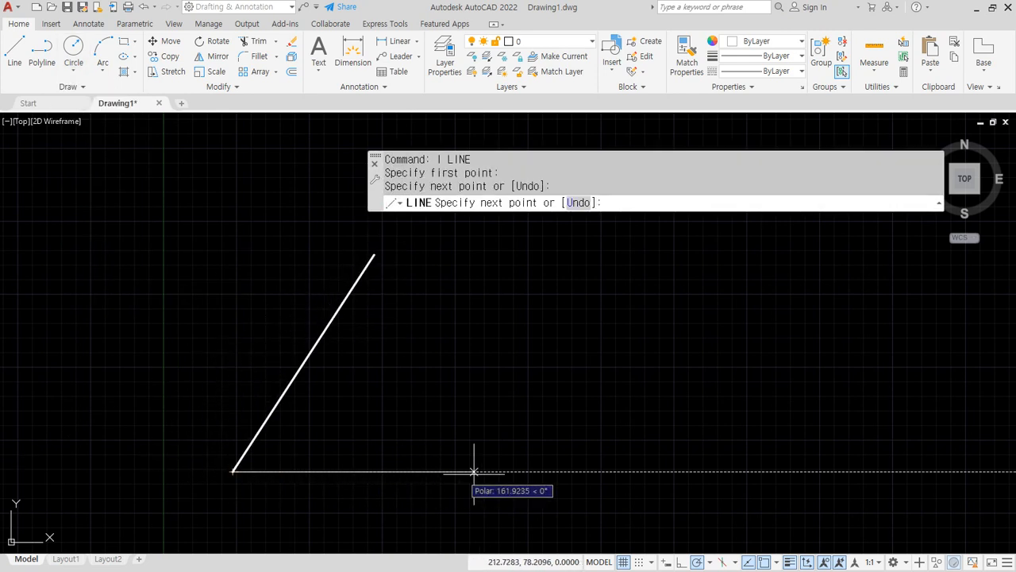
click(528, 472)
text(c)
key(Return)
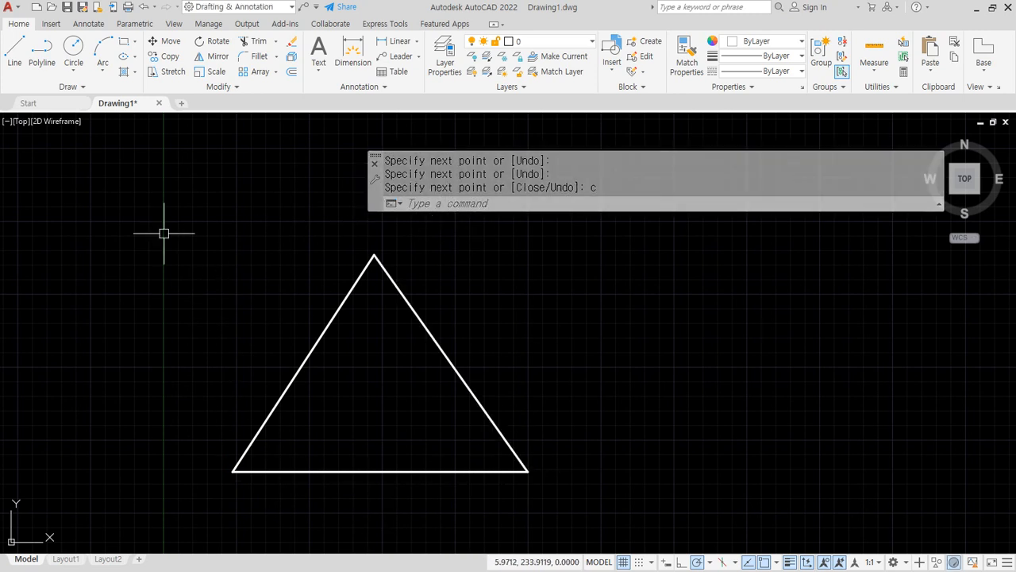
Draw a Tan, Tan, Tan circle inside the triangle, tangent to its left side, base and right side
click(77, 71)
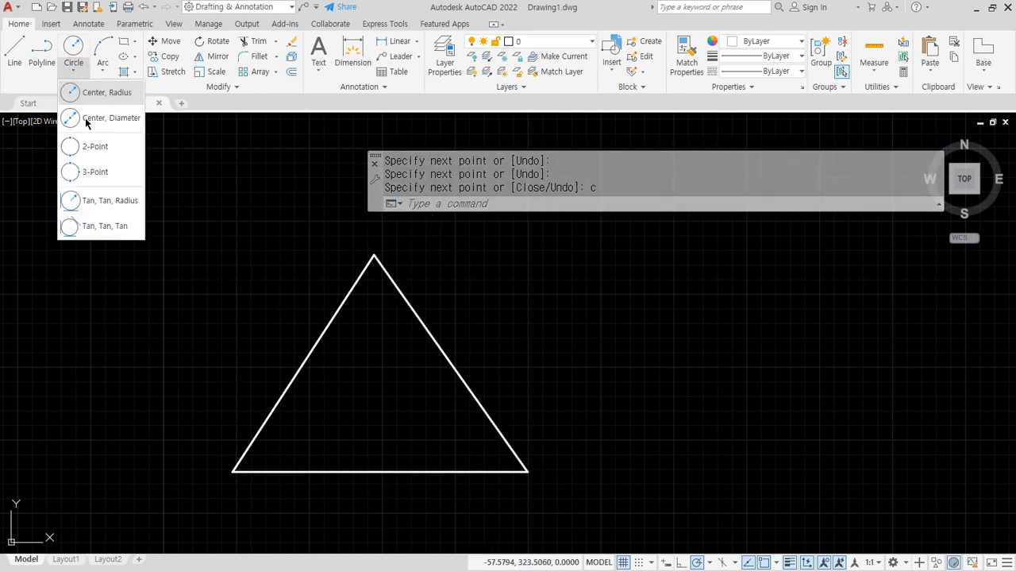
click(101, 228)
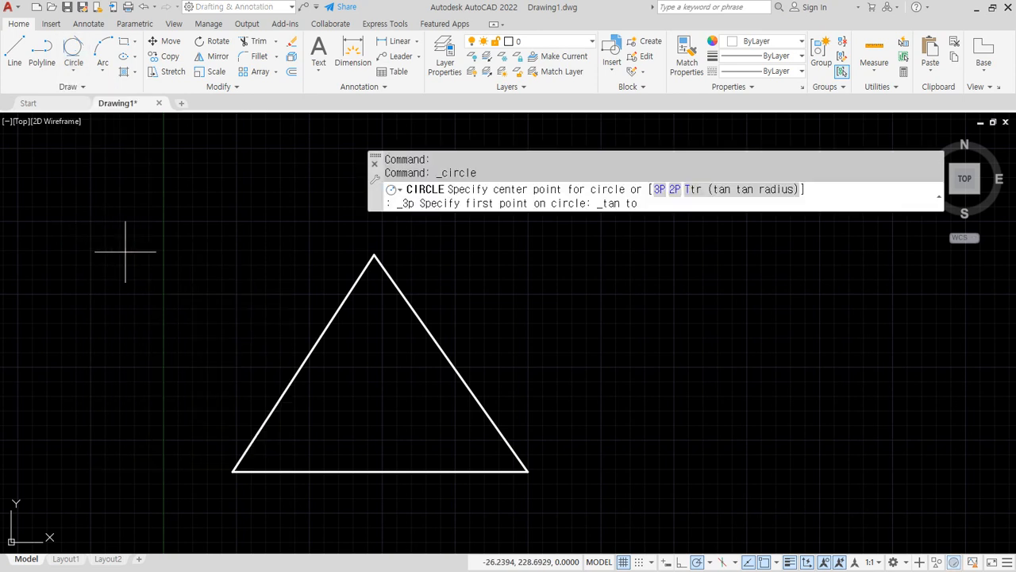
click(303, 362)
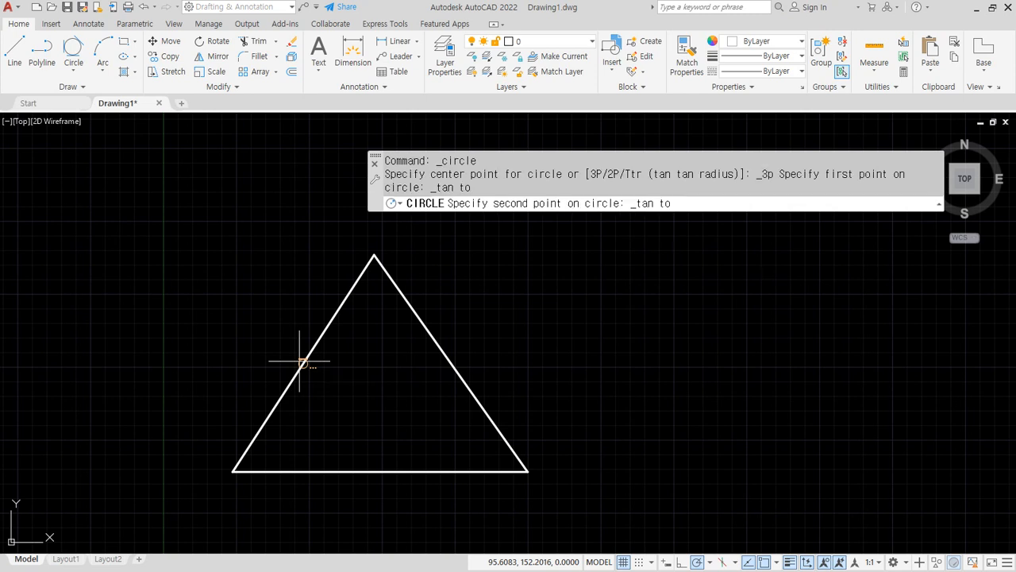
click(375, 472)
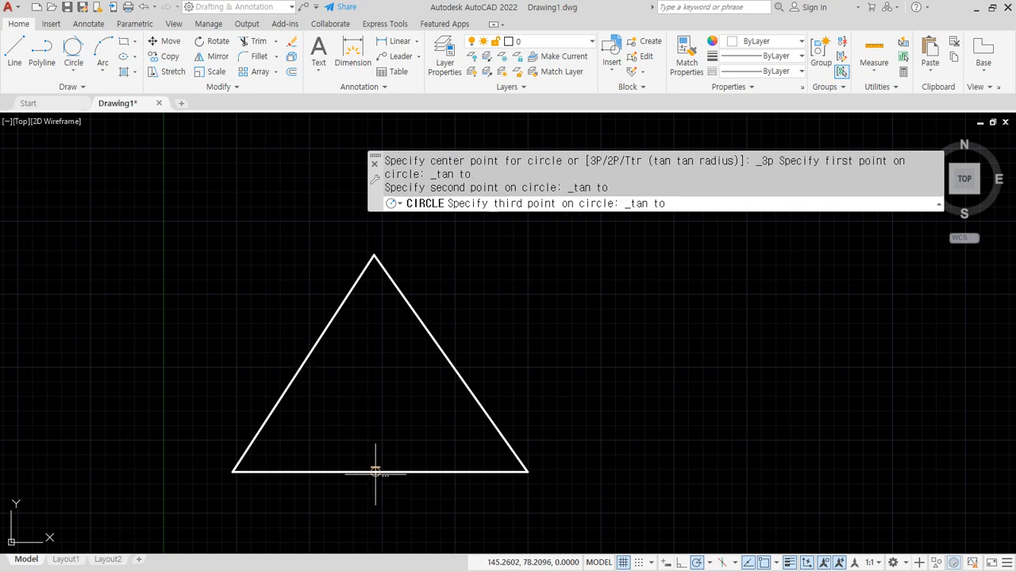
click(453, 366)
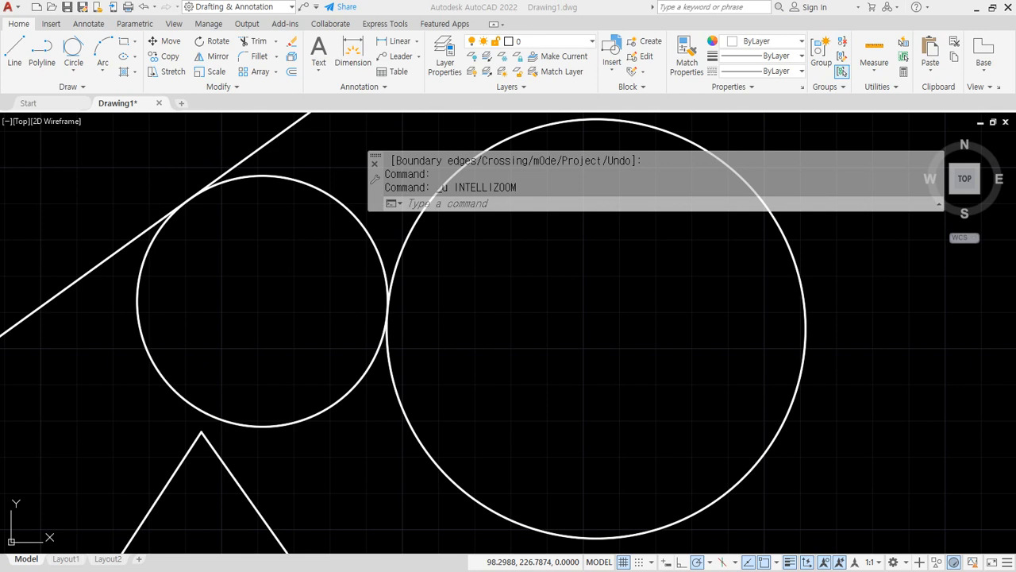
Erase the smaller circle between the sloping line, the triangle's apex and the larger circle
scroll(296, 274, down, 4)
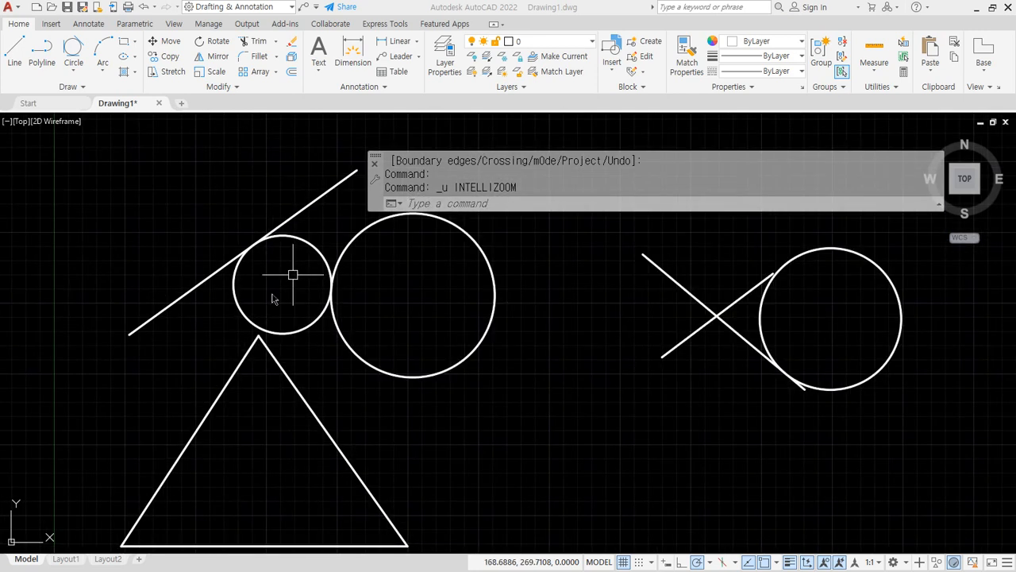
click(303, 329)
text(e)
key(Return)
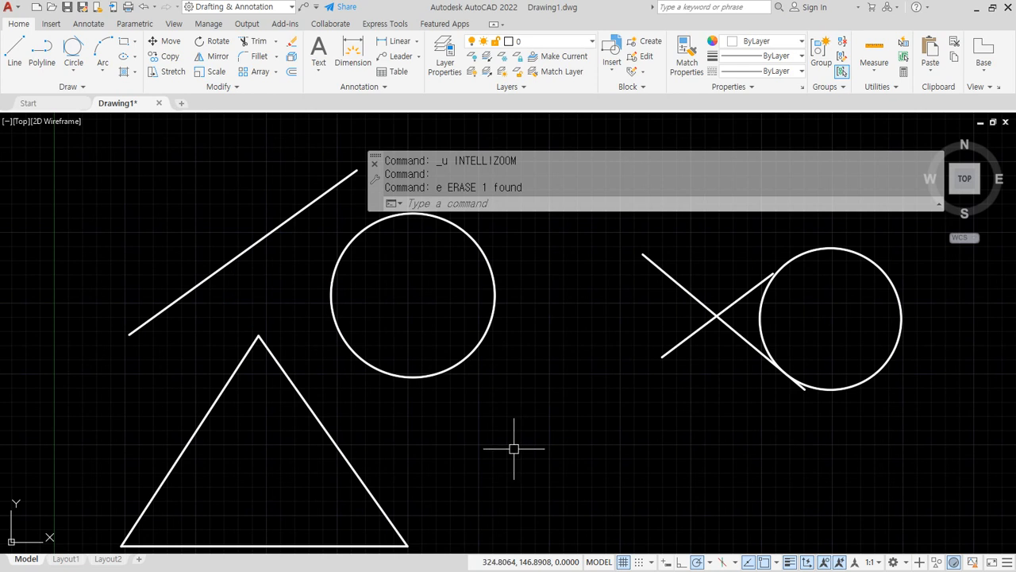
Draw a freehand-sized circle to the right of the triangle, just below and right of the larger circle
text(c)
key(Return)
click(501, 439)
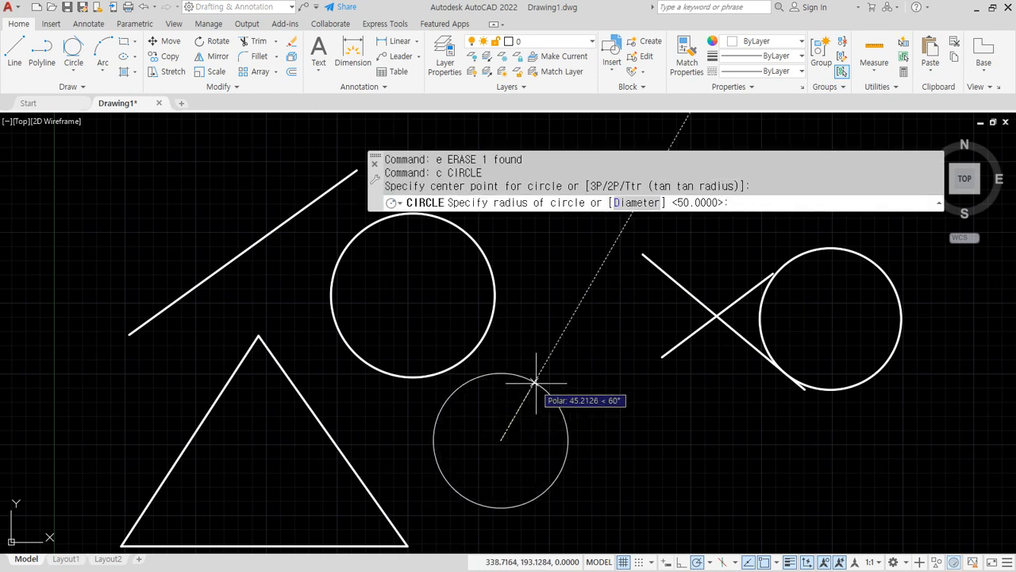
click(540, 376)
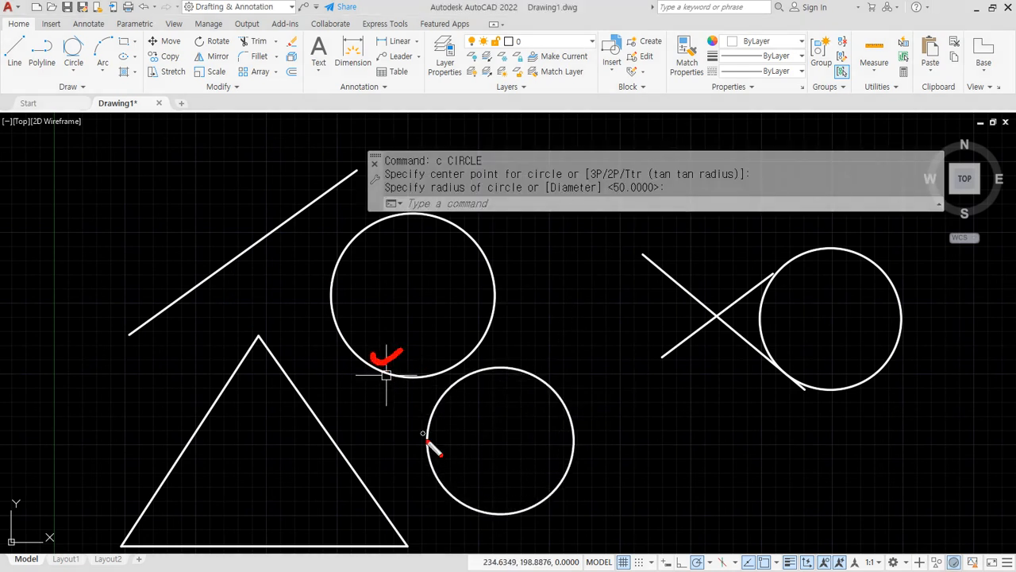
drag(427, 433, 462, 420)
mouse_move(328, 426)
mouse_down()
mouse_move(339, 443)
mouse_move(349, 435)
mouse_up()
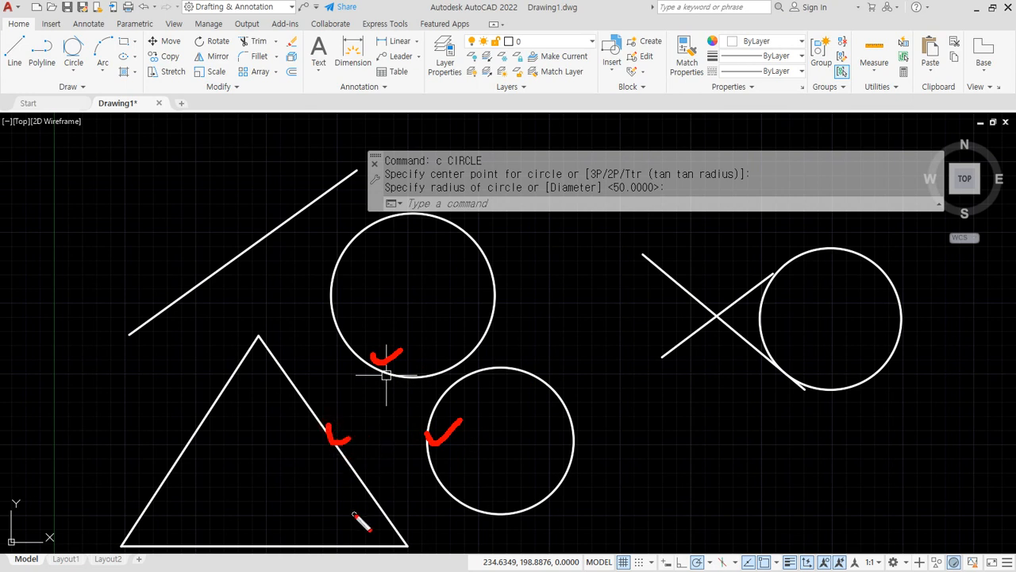
key(Escape)
Draw a Tan, Tan, Tan circle in the gap, touching the upper circle's lower arc, the lower circle's left arc and the triangle's right side
click(70, 46)
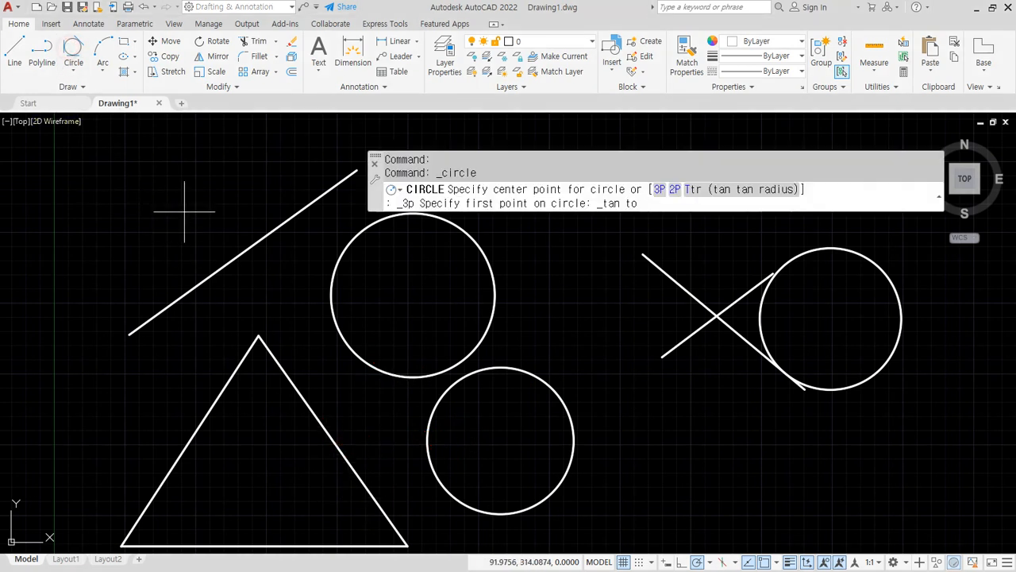
click(376, 368)
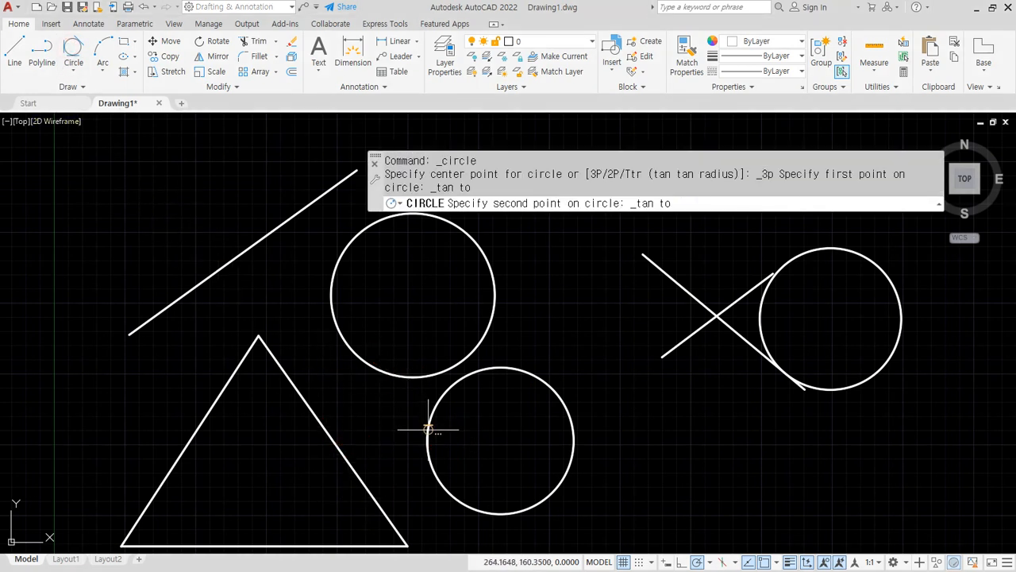
click(419, 429)
click(327, 425)
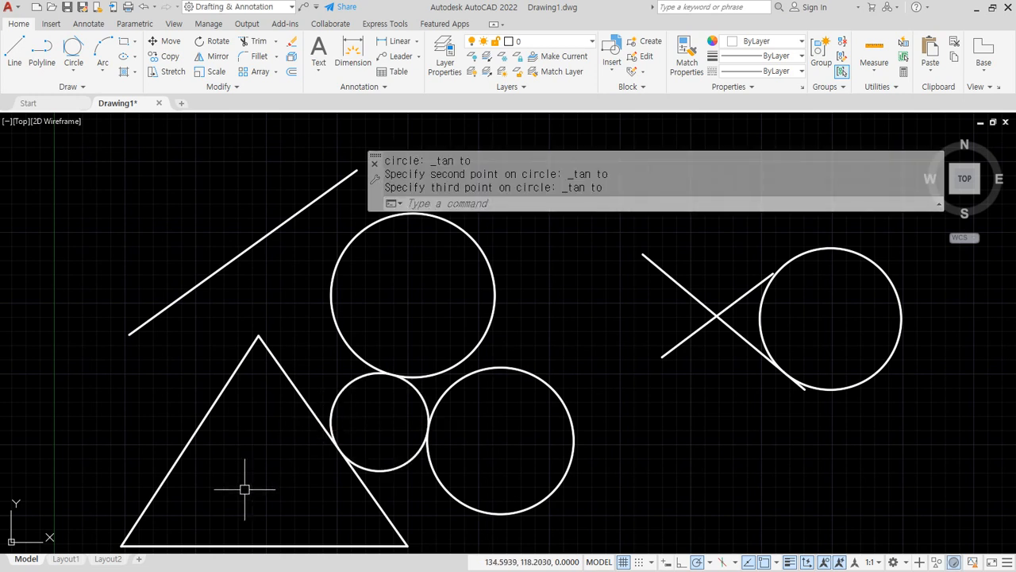
Erase the small tangent circle in the gap and draw a Tan, Tan, Tan circle enclosing both circles and touching the triangle's right side
click(420, 391)
key(Delete)
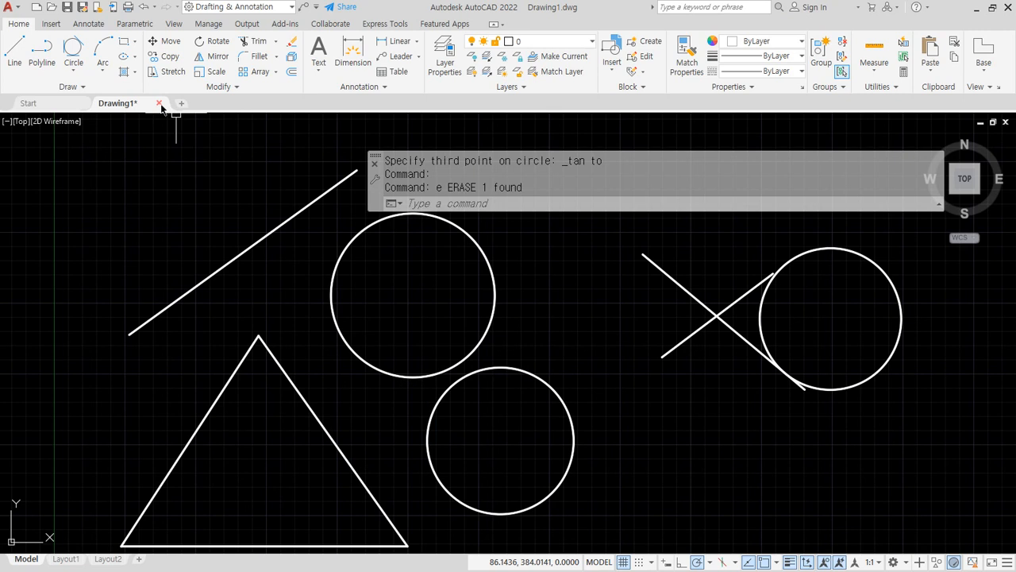
click(73, 49)
scroll(366, 237, down, 2)
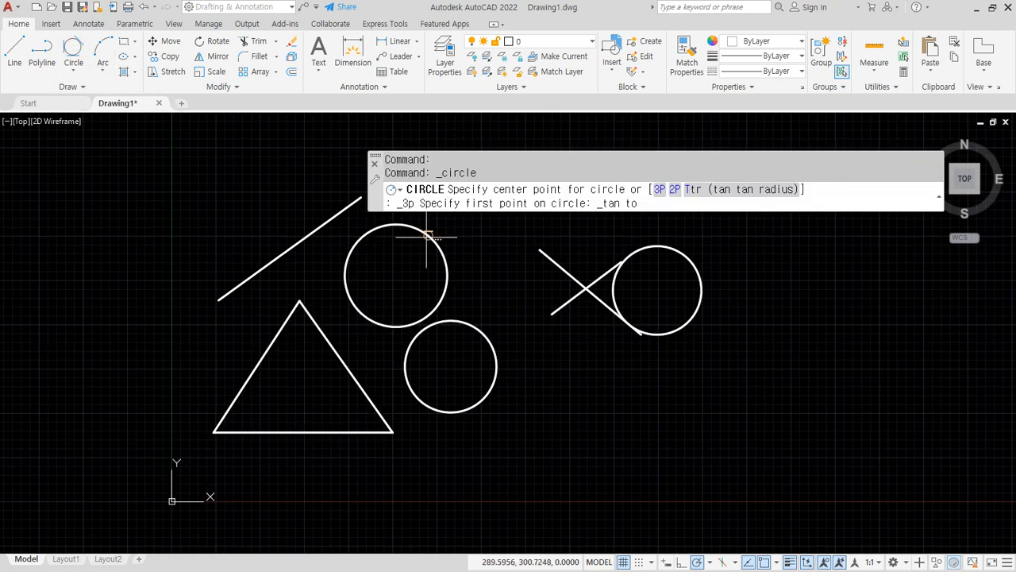
click(402, 226)
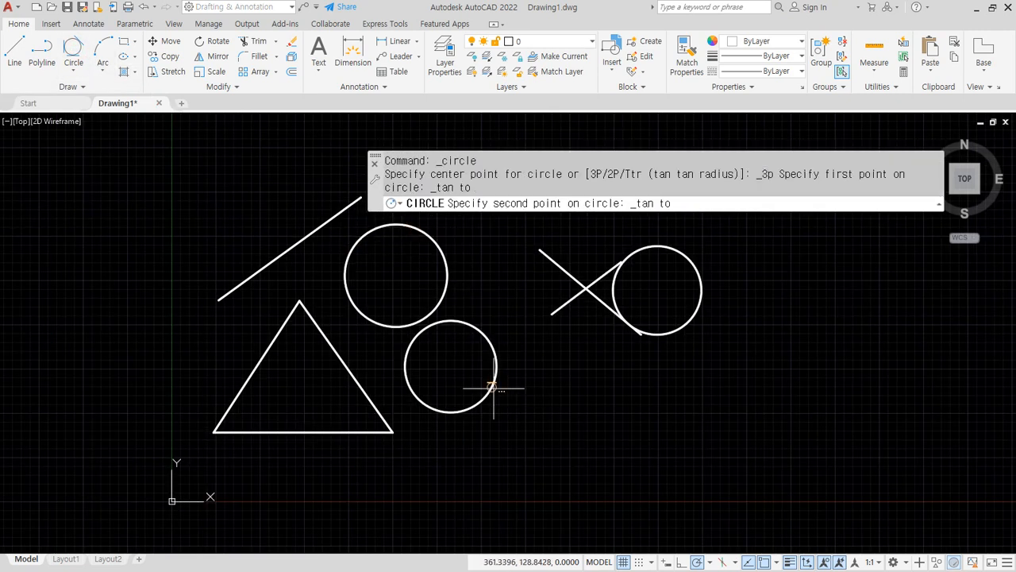
click(485, 390)
click(342, 361)
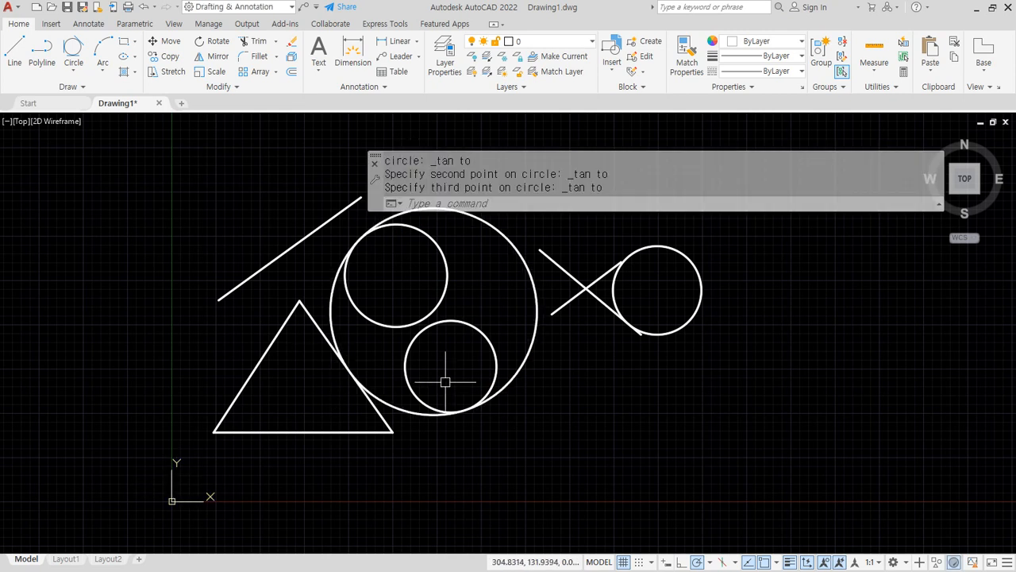
Replace the enclosing circle with a Tan, Tan, Tan circle around the upper circle, touching the lower circle externally and the triangle's right side
click(530, 347)
key(Delete)
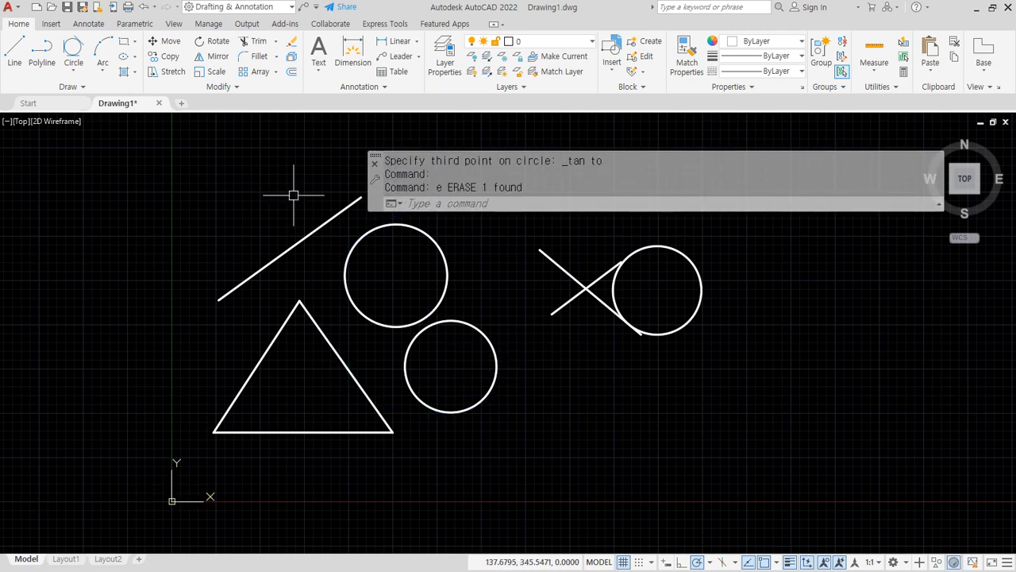
click(73, 56)
click(390, 231)
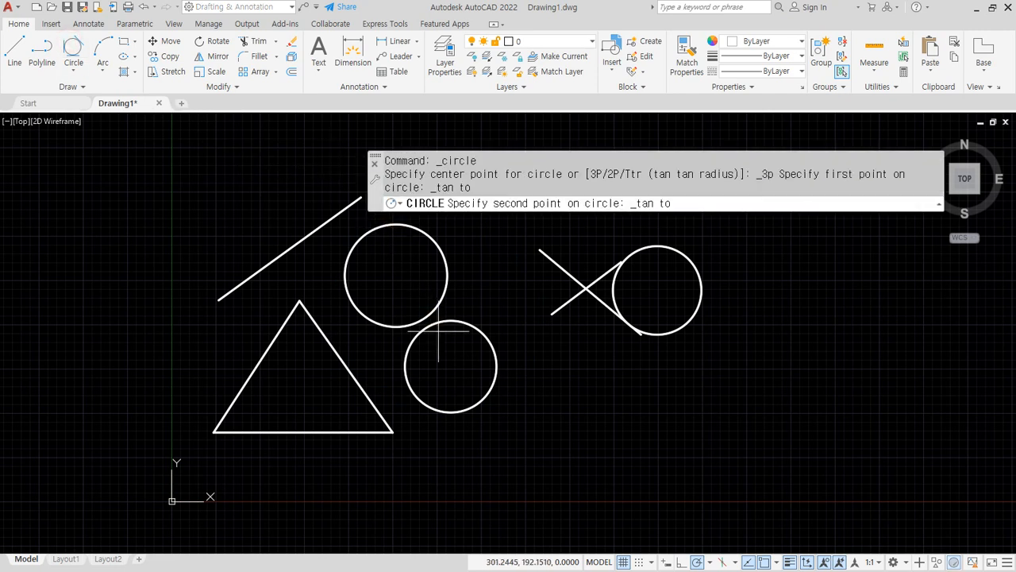
click(443, 321)
click(328, 335)
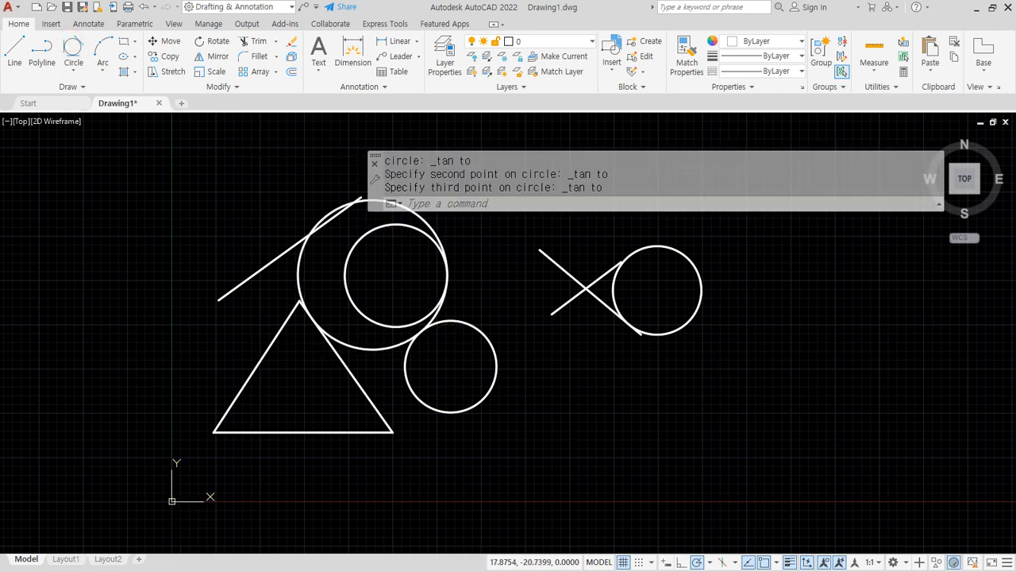
Draw a Tan, Tan, Tan circle using the lower circle's right arc, the upper circle's lower arc and the triangle's right side
click(73, 51)
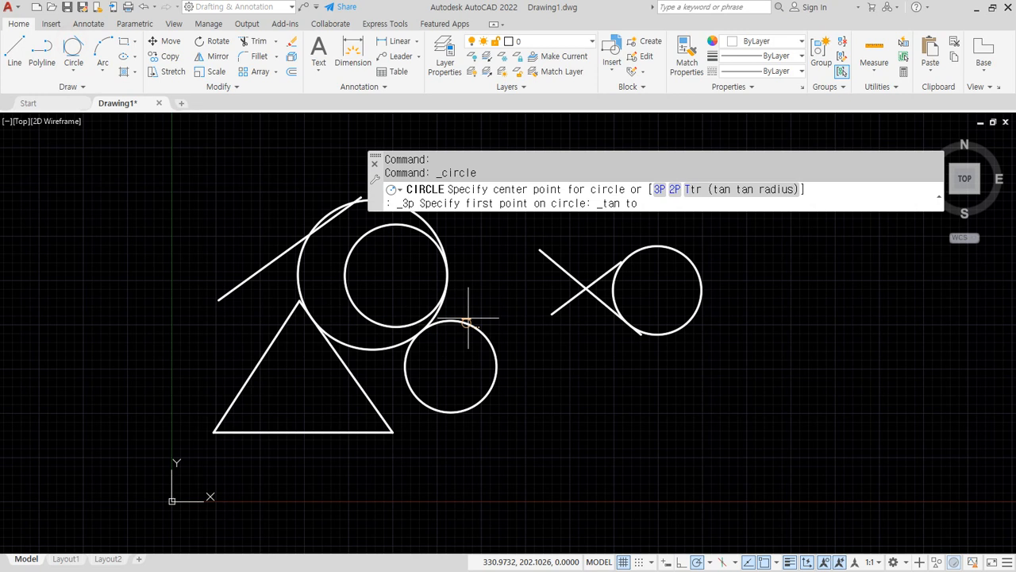
click(495, 352)
click(388, 325)
click(370, 394)
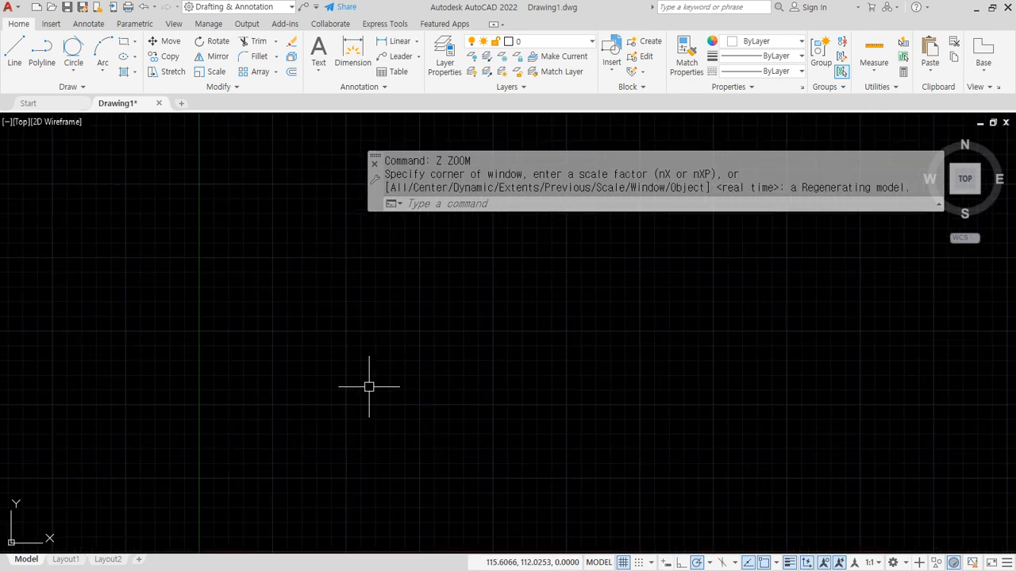
Draw three separate circles in a triangular layout: about 33.2 radius at lower left, about 22.4 at the top, and a larger one at lower right
text(c)
key(Return)
click(358, 420)
click(358, 370)
key(Return)
click(420, 262)
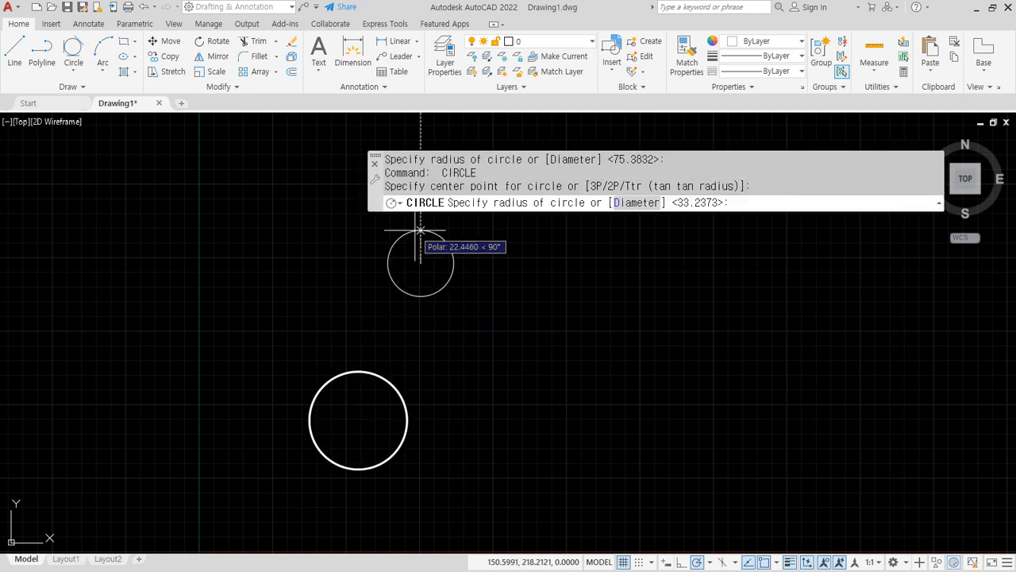
click(420, 231)
key(Return)
click(539, 410)
click(516, 370)
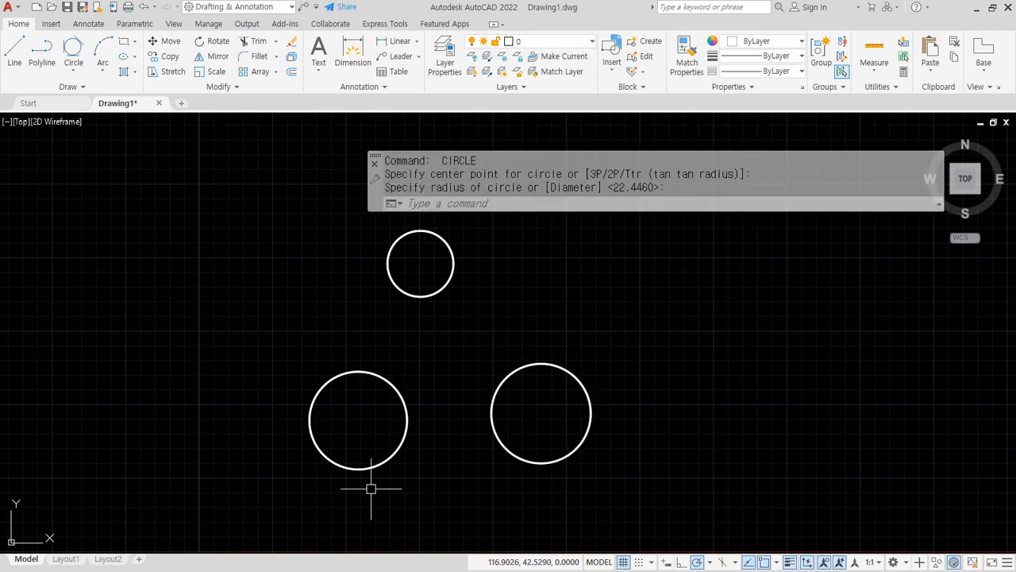
mouse_move(437, 393)
mouse_down()
mouse_move(442, 333)
mouse_move(446, 403)
mouse_move(486, 387)
mouse_up()
mouse_move(399, 409)
mouse_down()
mouse_move(535, 294)
mouse_move(508, 385)
mouse_up()
mouse_move(522, 482)
mouse_down()
mouse_move(419, 389)
mouse_move(589, 445)
mouse_up()
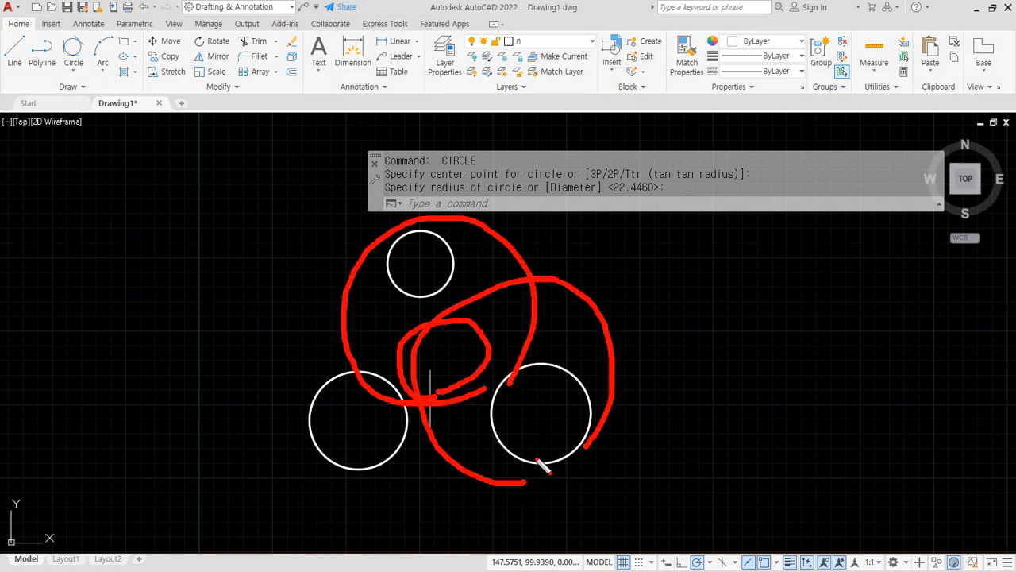
mouse_move(522, 481)
mouse_down()
mouse_move(594, 272)
mouse_move(579, 433)
mouse_up()
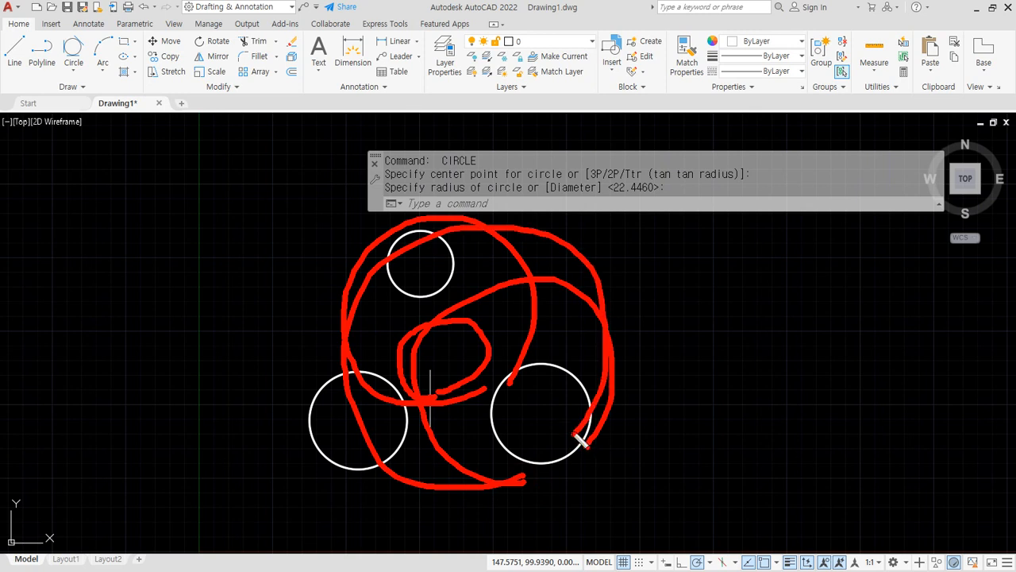
key(Escape)
text(c)
key(Return)
text(t)
key(Return)
key(Escape)
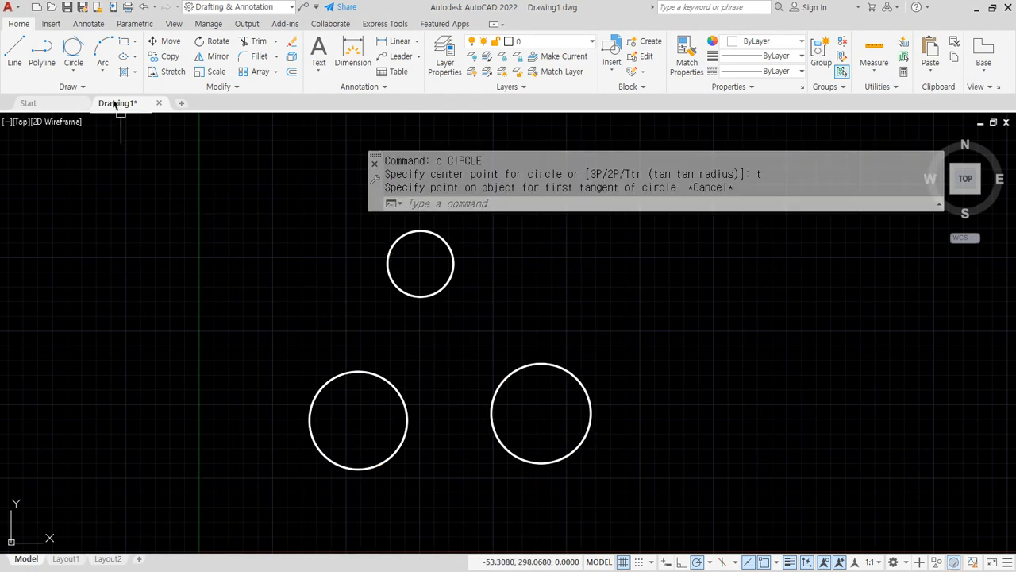
key(Escape)
key(Escape)
Draw a large Tan, Tan, Tan circle that encloses all three circles, tangent to their outer arcs
click(74, 48)
click(399, 247)
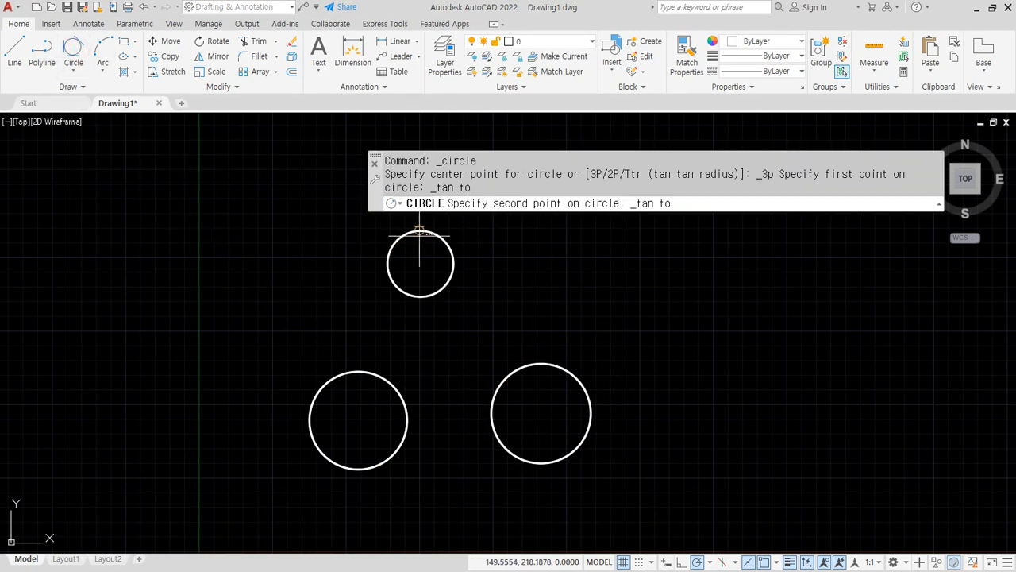
click(590, 424)
click(384, 456)
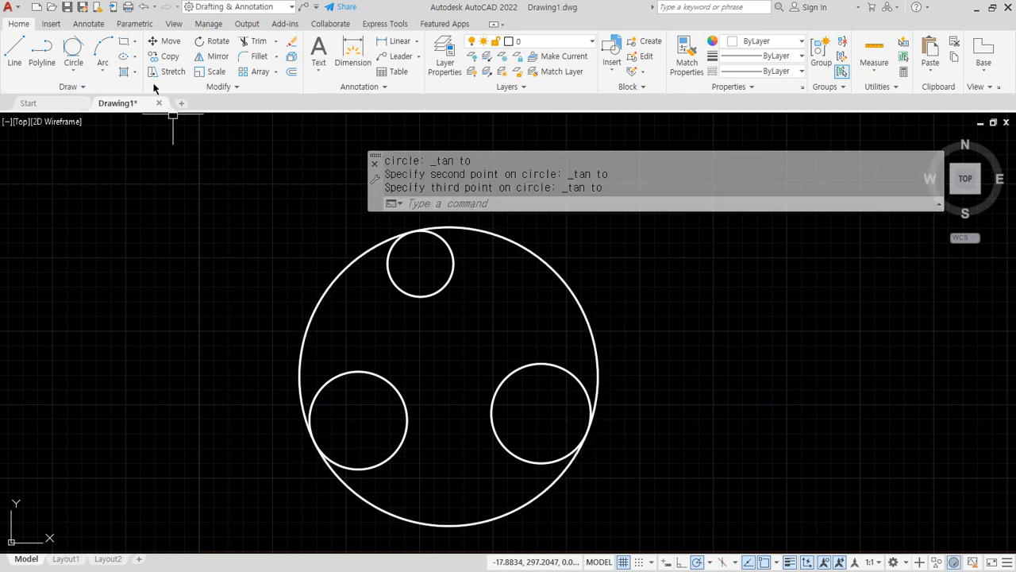
Draw a Tan, Tan, Tan circle in the space between the three circles, tangent to their inward-facing arcs
click(74, 48)
click(442, 286)
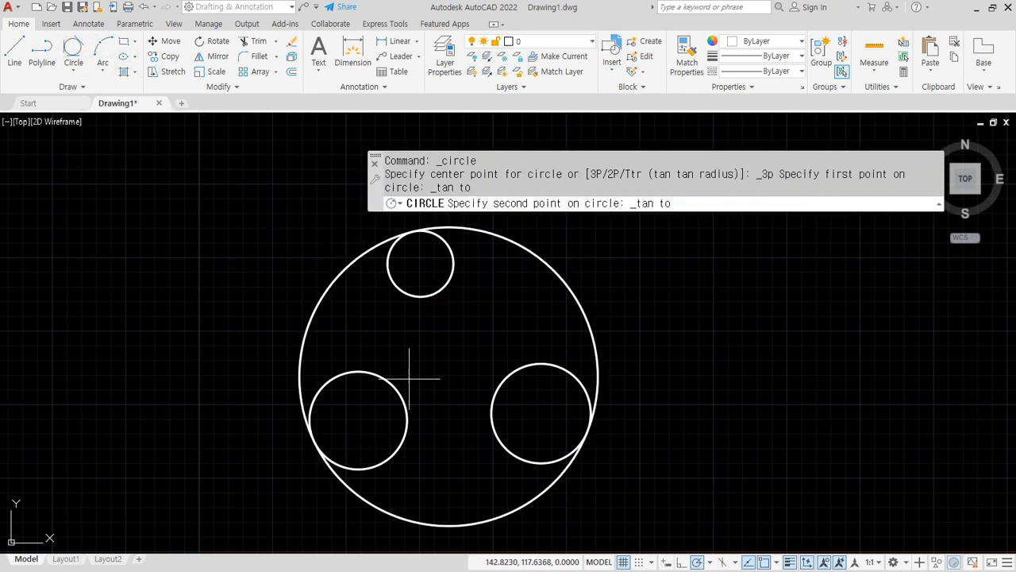
click(398, 386)
click(495, 387)
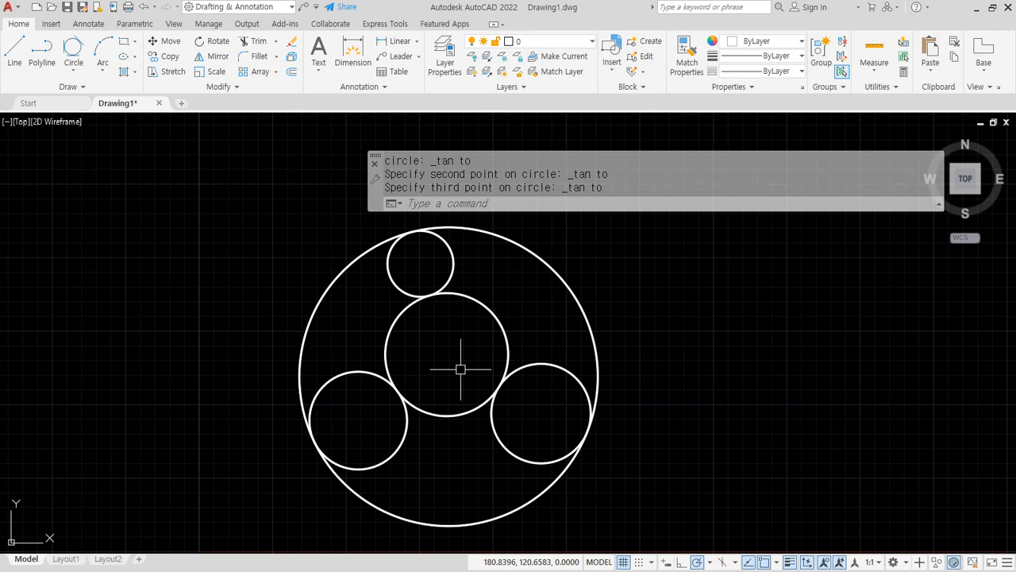
Draw a Tan, Tan, Tan circle that encloses the small upper circle and touches the two lower circles externally
click(73, 47)
click(438, 242)
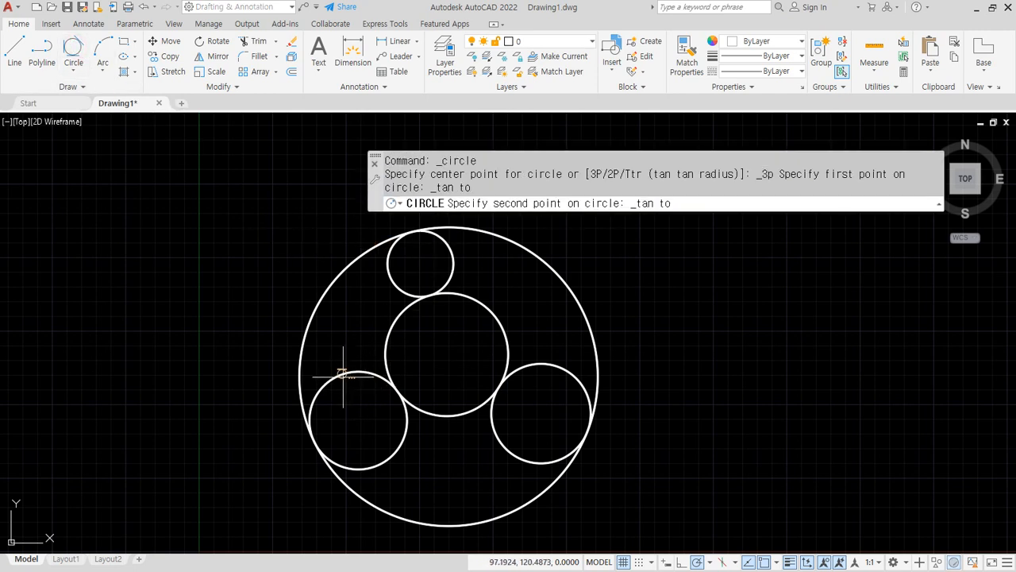
click(341, 367)
click(539, 363)
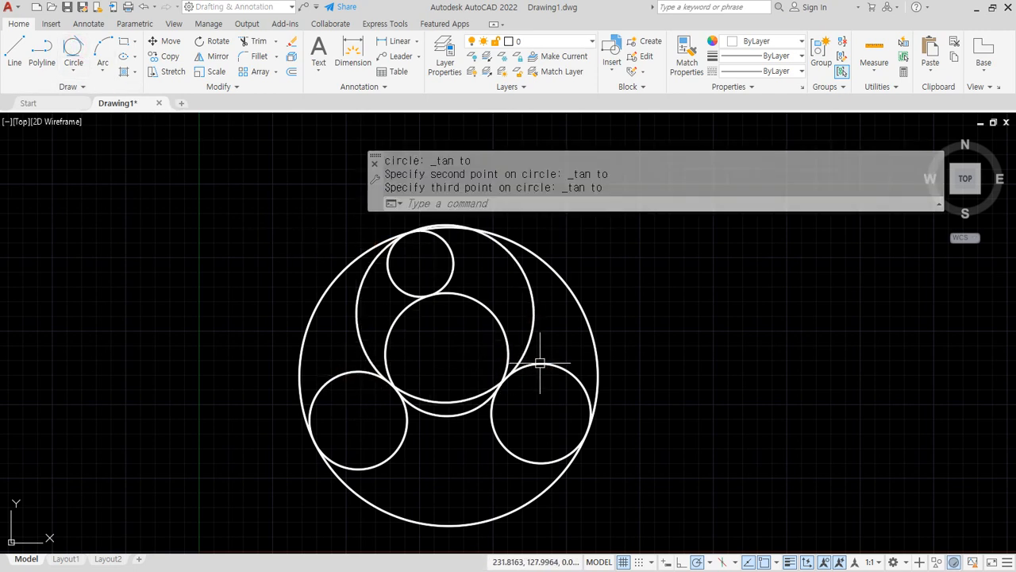
Draw a Tan, Tan, Tan circle that encloses the lower-right circle and touches the upper and lower-left circles externally
click(74, 47)
click(440, 237)
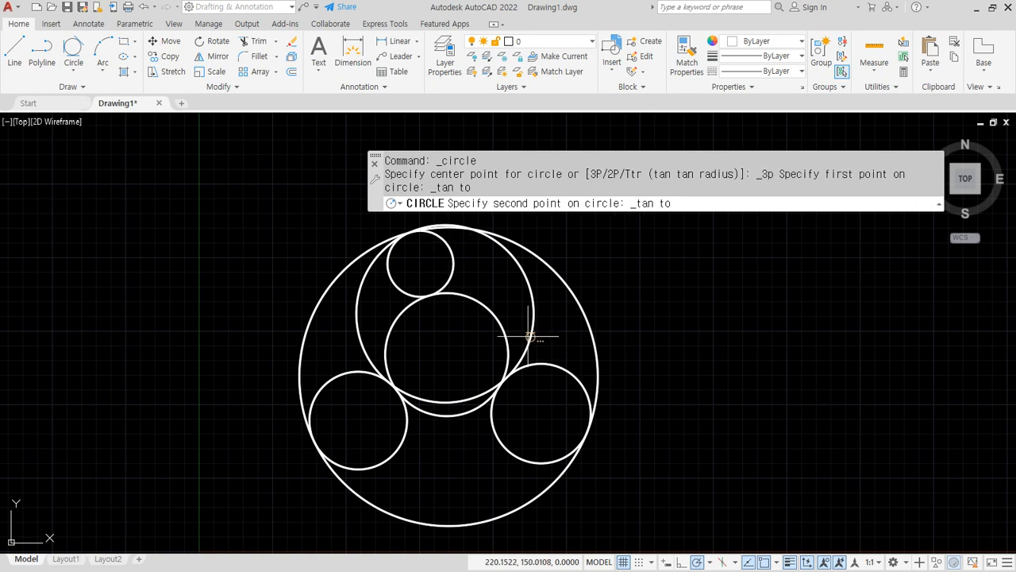
click(592, 389)
click(404, 429)
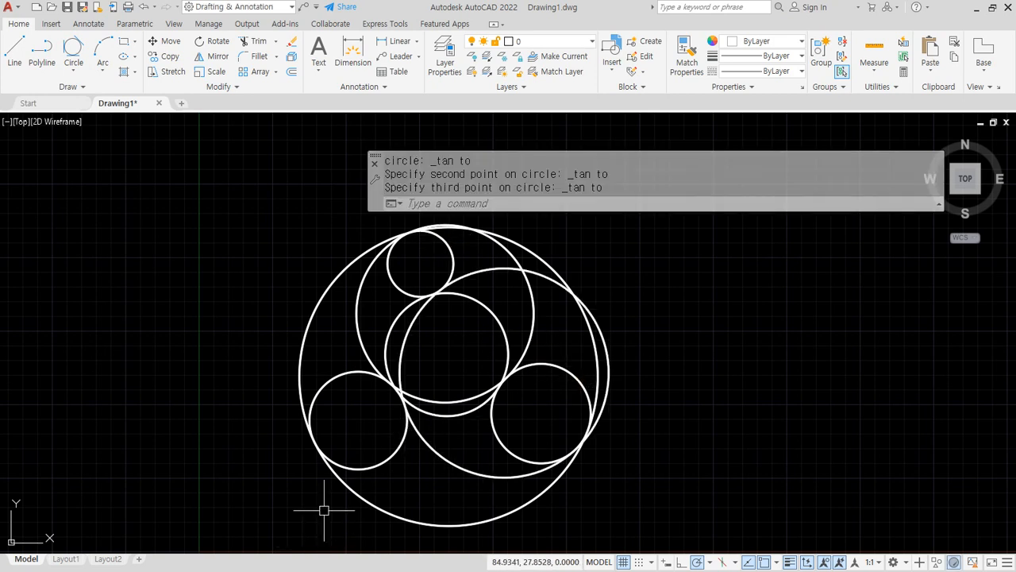
Switch to the Notepad lecture notes and extend the OSNAP line to read "OSNAP = Object SNAP = 객체스냅"
key(alt+Tab)
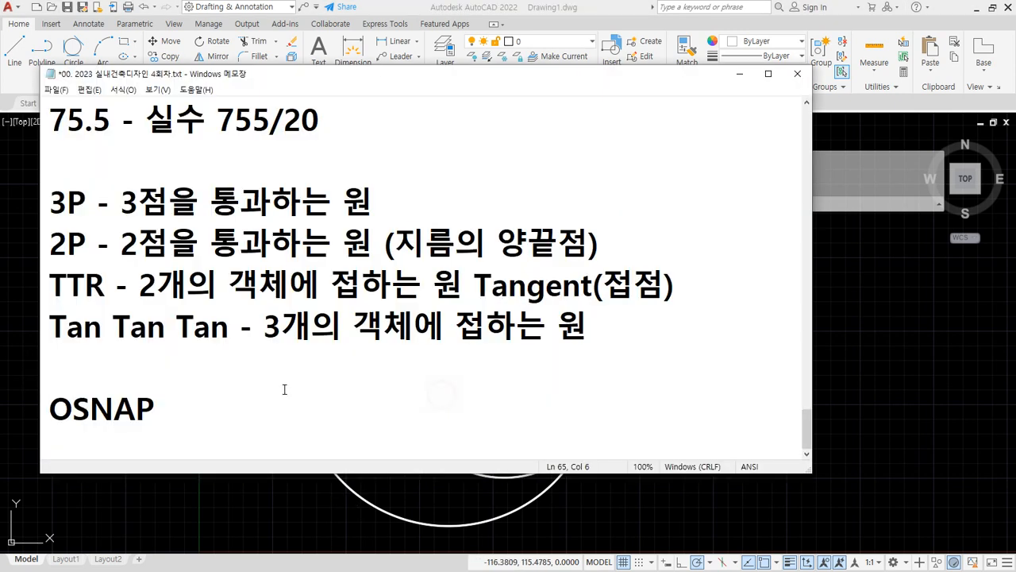
text(= ㅒ)
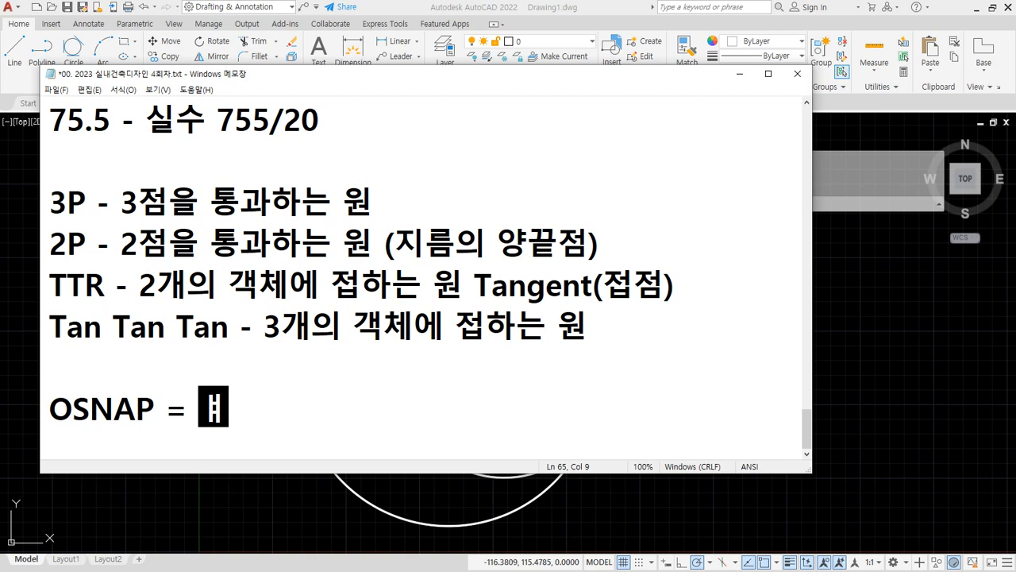
key(BackSpace)
key(Hangul)
text(Object S)
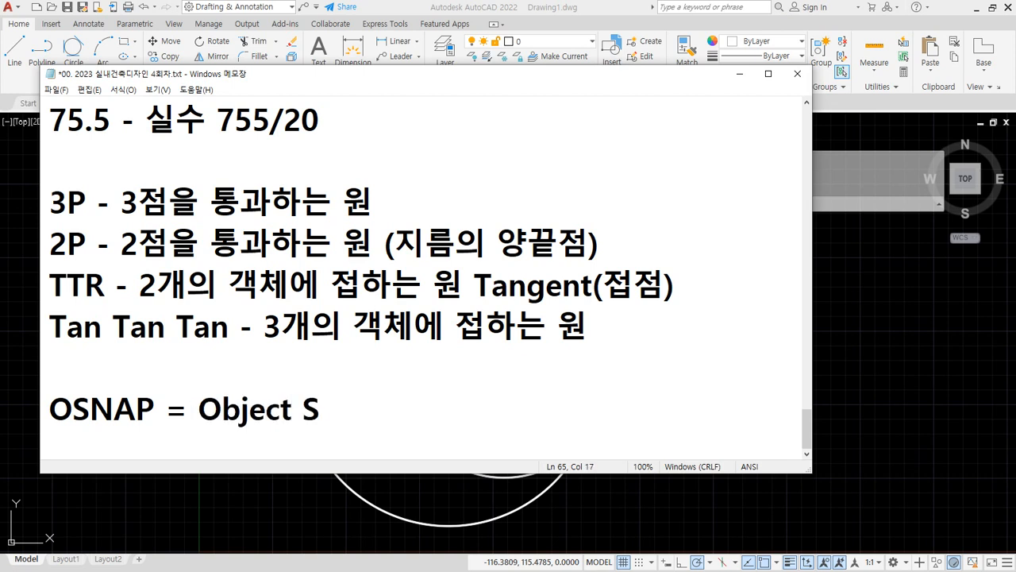
text(AN)
key(BackSpace)
key(BackSpace)
text(NAP)
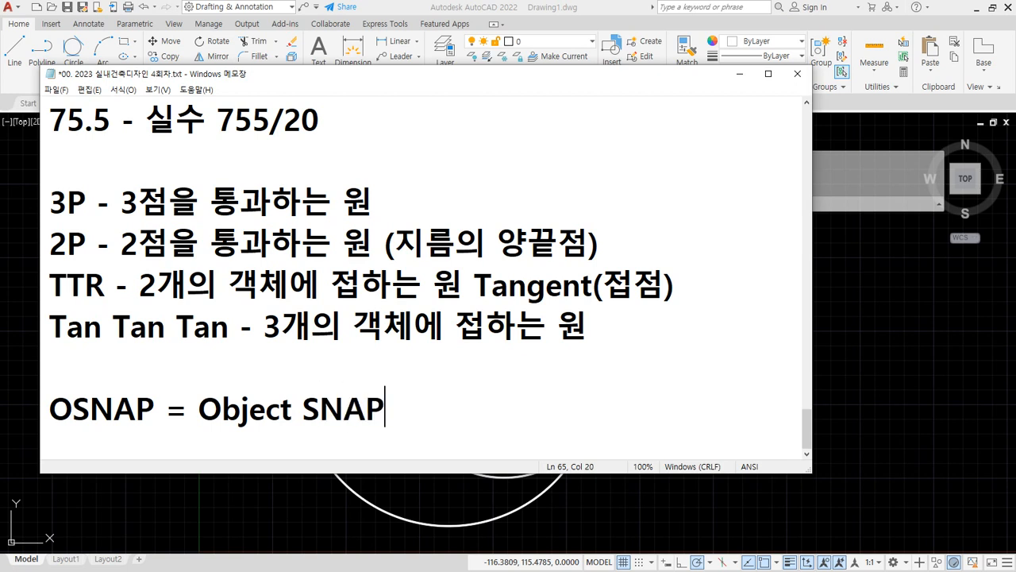
text( = 객체)
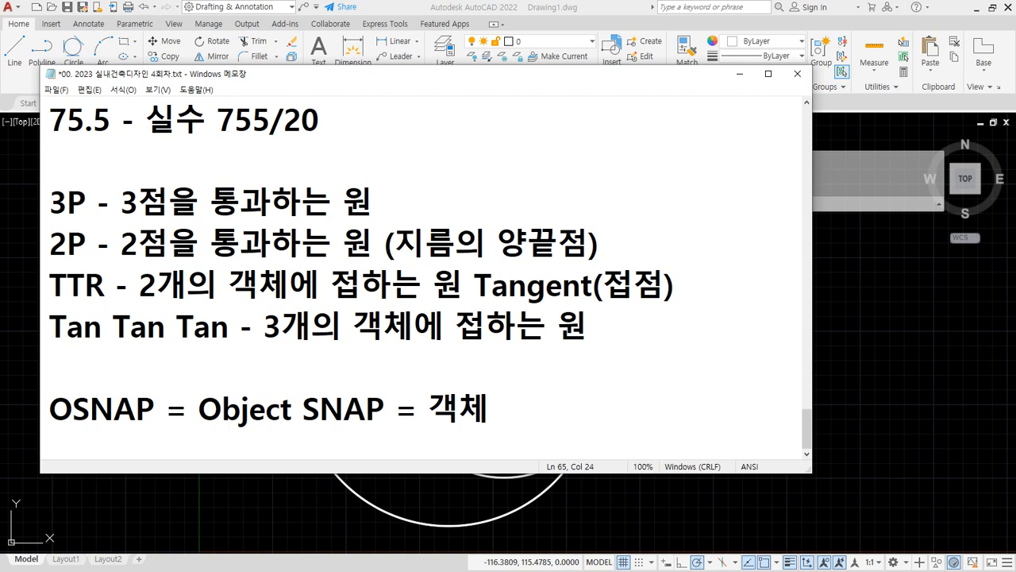
text(스냅)
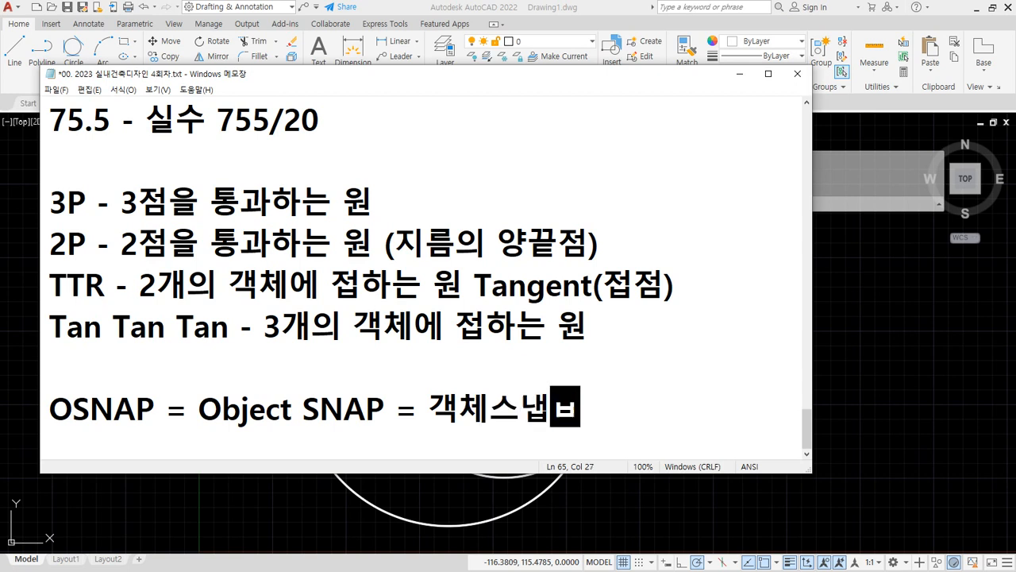
Add the first list item "1. 직접입력" on a new line below the OSNAP heading
key(Return)
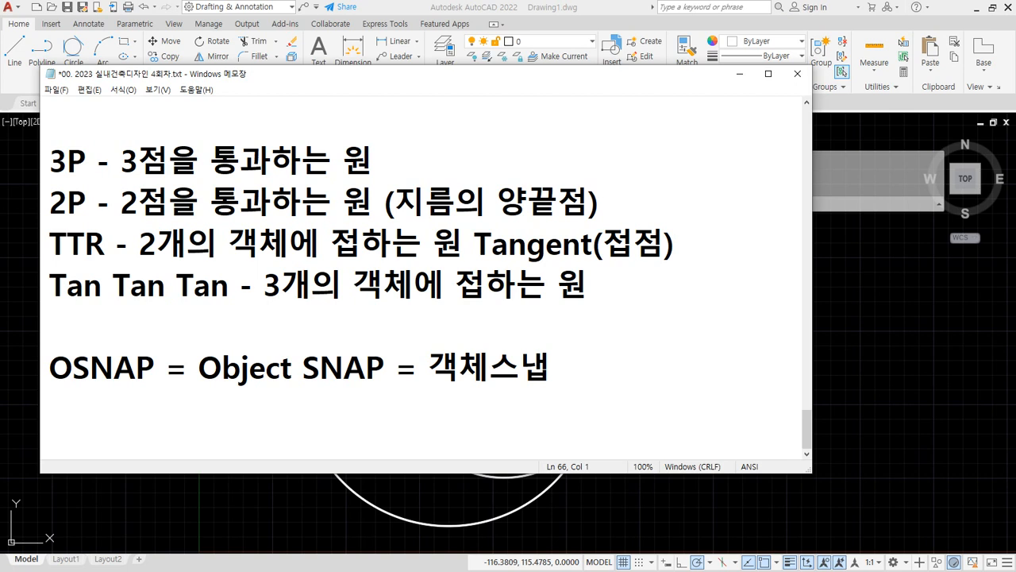
text(1. )
text(wlr)
key(BackSpace)
key(BackSpace)
key(BackSpace)
key(Hangul)
text(지)
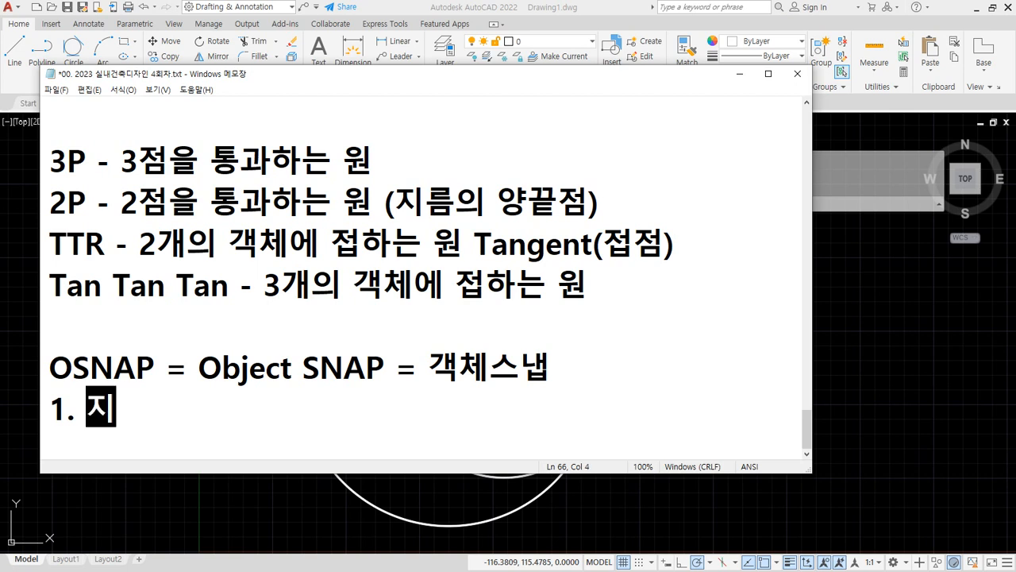
text(ㄱ접입력)
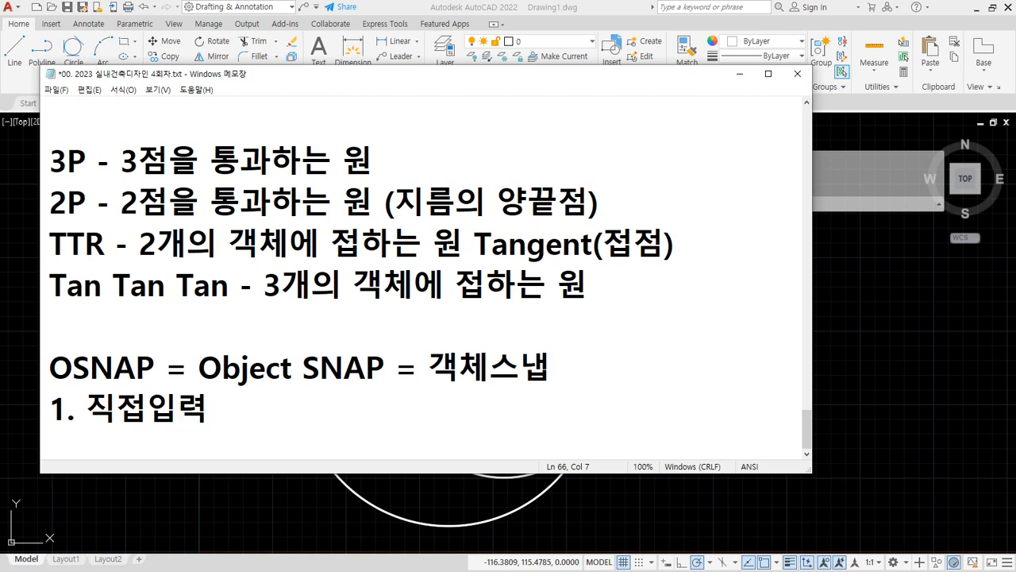
Add the second list item "2. Shfit+마우스 R버튼" below the first item
key(Return)
text(2. )
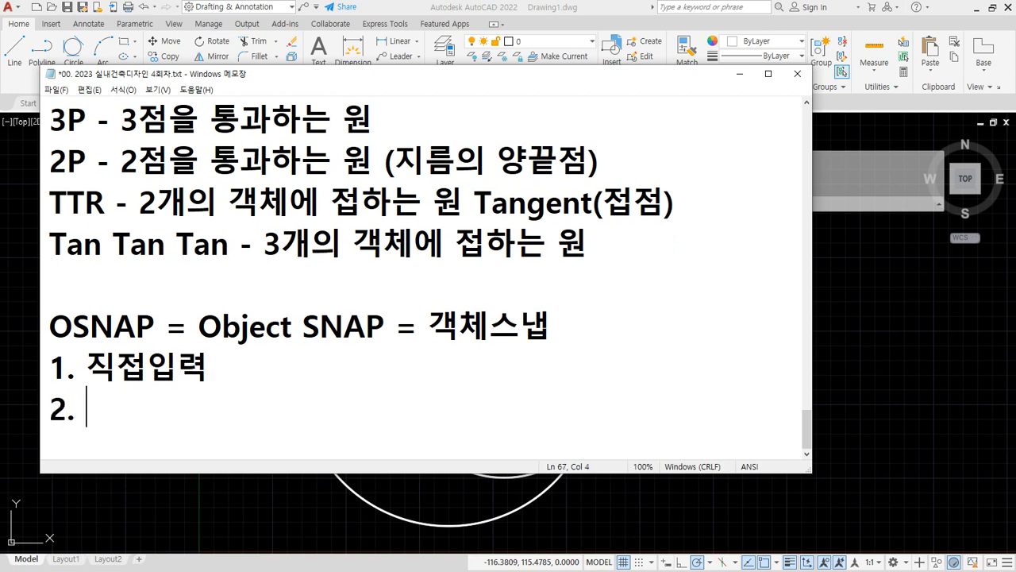
text(Shfit)
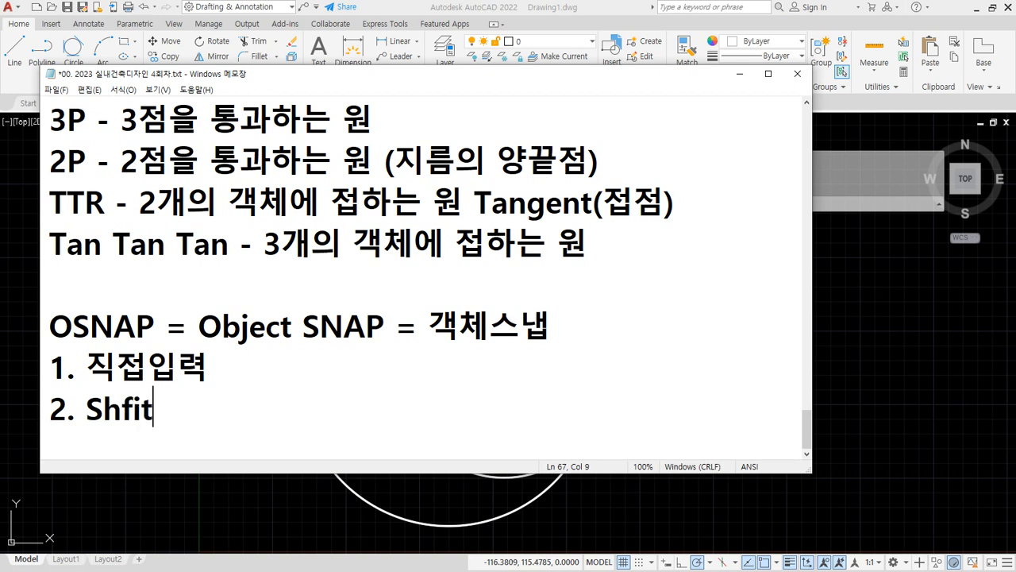
text(+)
text(마우스)
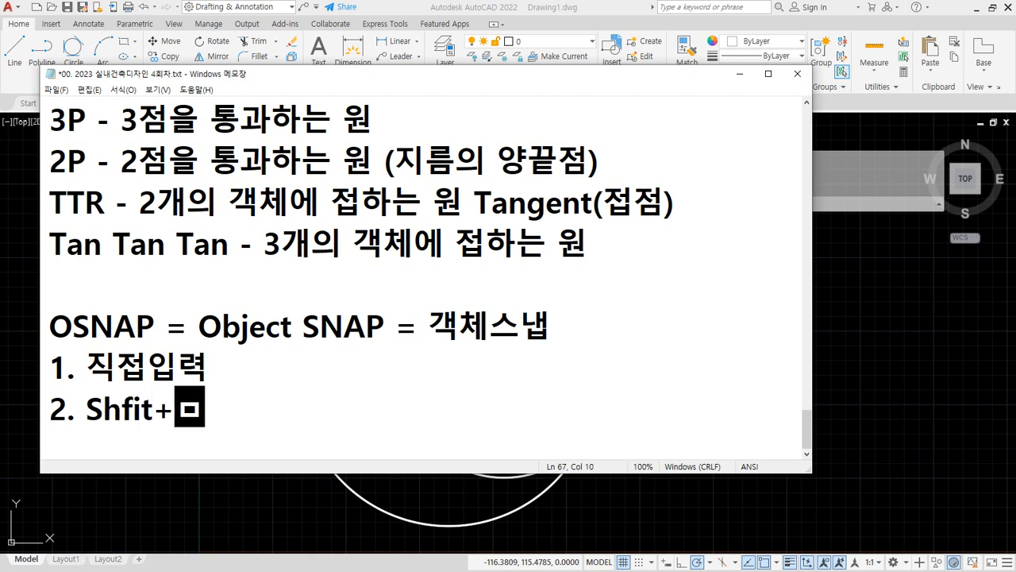
text( R버튼)
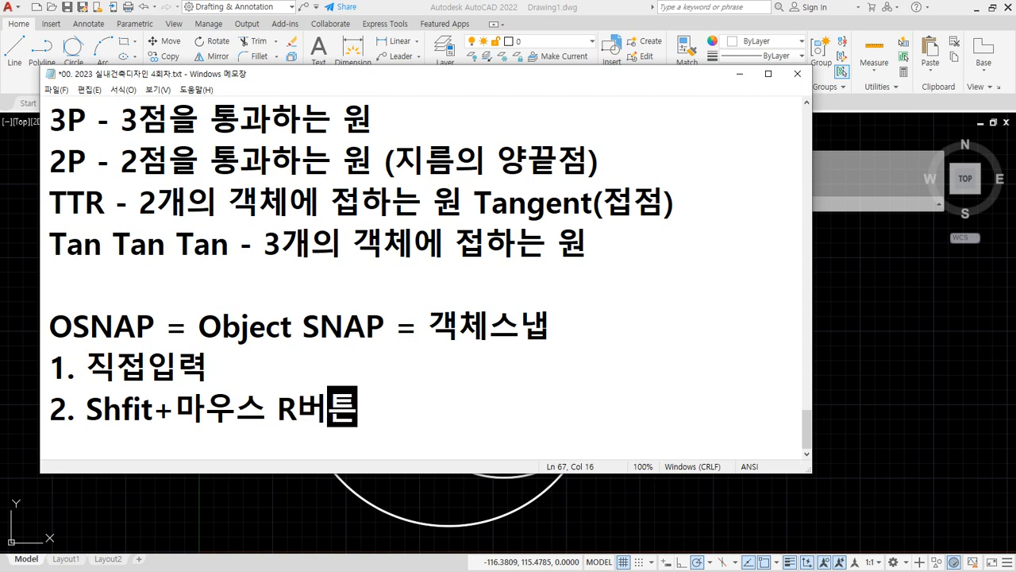
Switch to the AutoCAD drawing, display the list of one-time object snap overrides, and dismiss it without choosing one
click(857, 294)
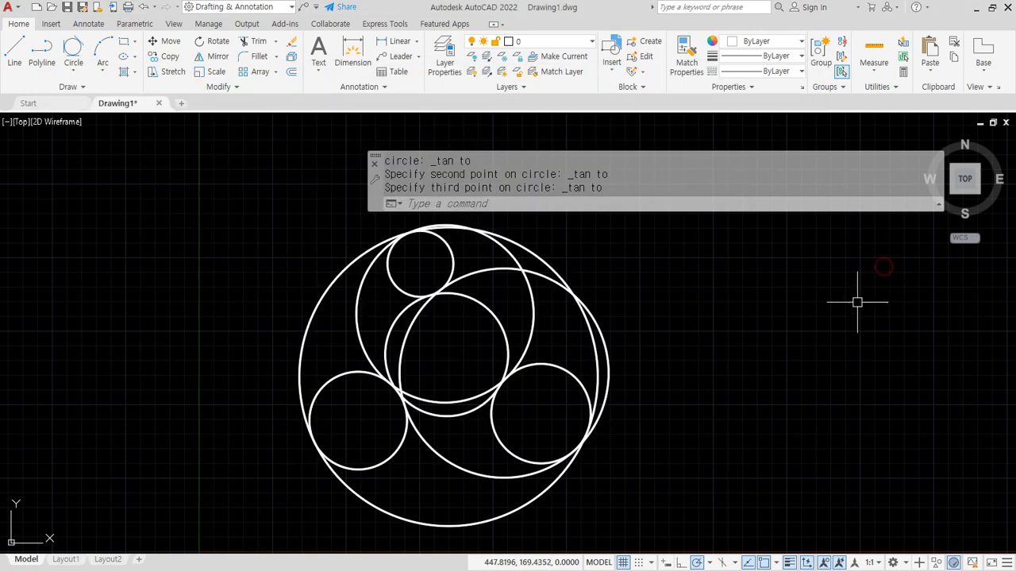
shift+right_click(210, 204)
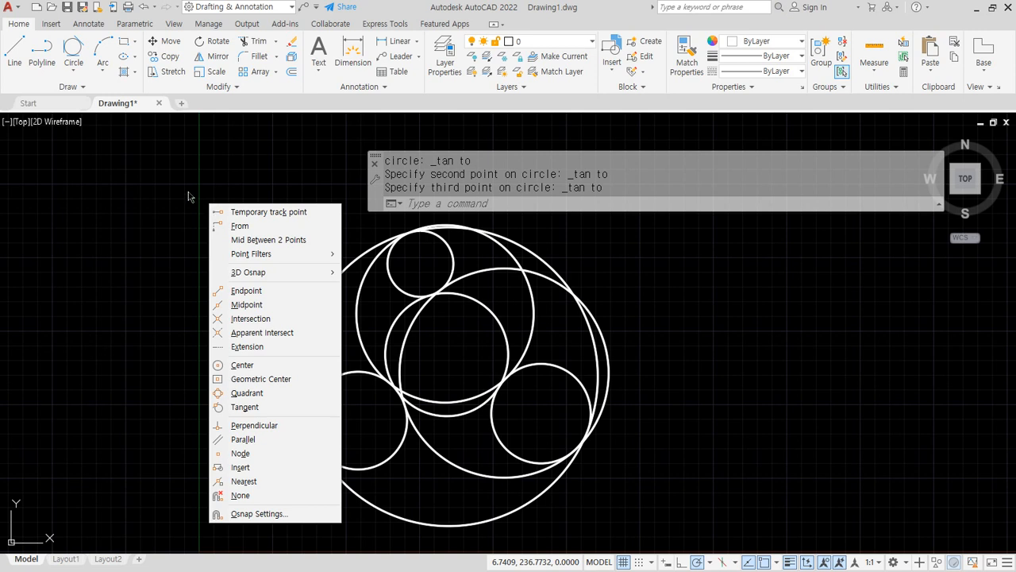
click(186, 194)
Switch back to the Notepad lecture notes and add the third list item "3. 영구설정" below the second
key(alt+Tab)
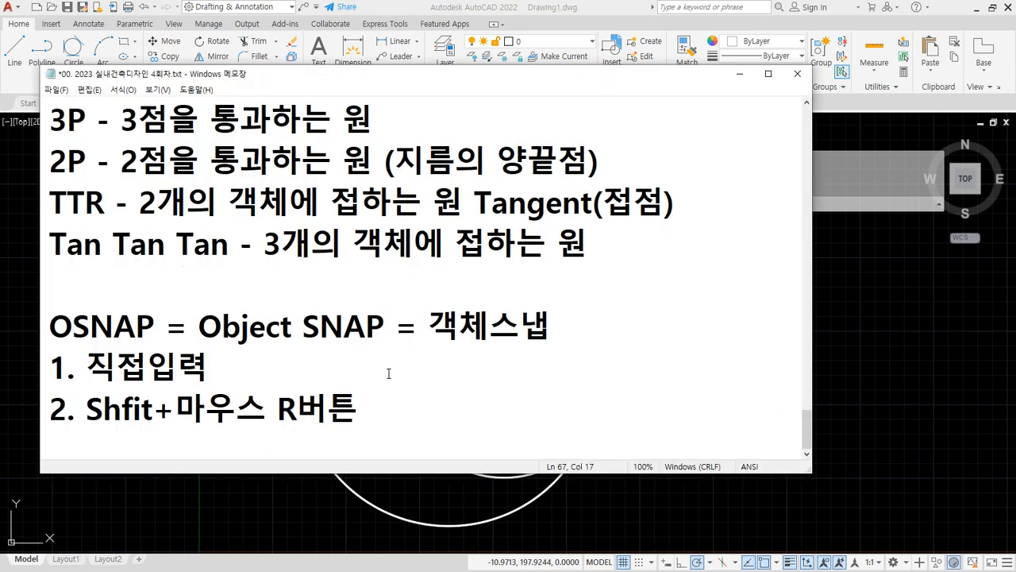
key(Return)
text(3. )
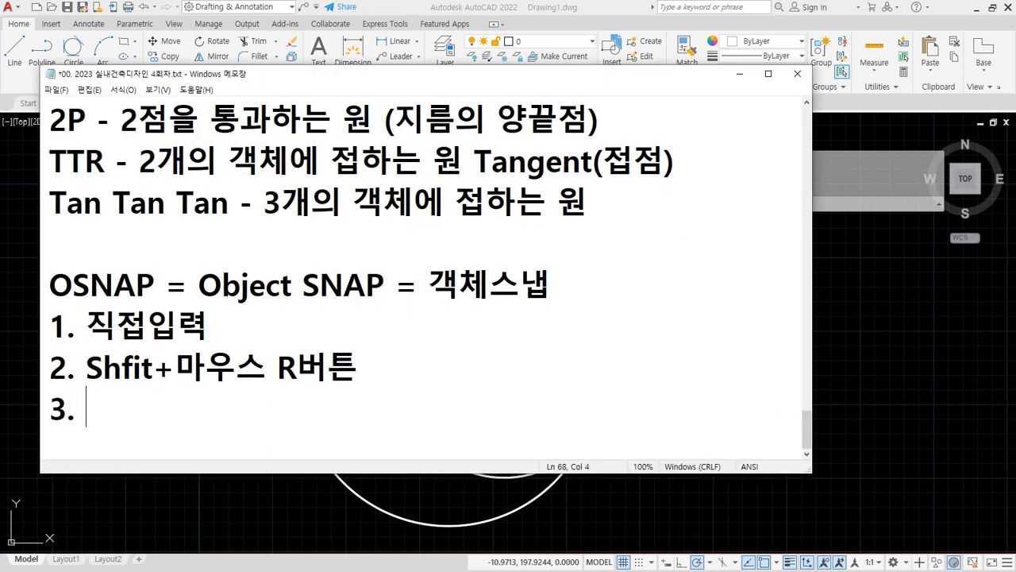
text(du)
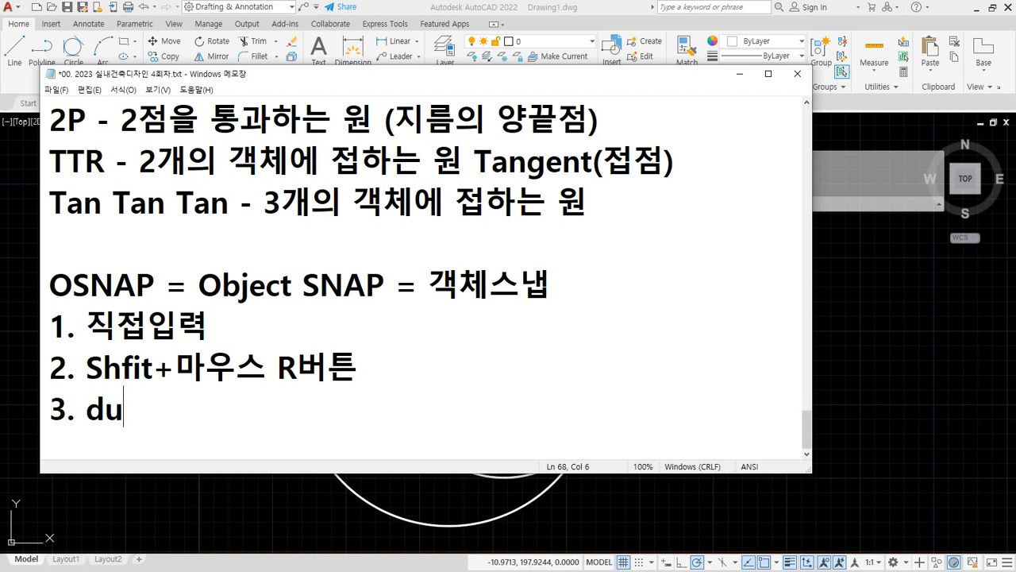
key(BackSpace)
key(BackSpace)
key(Hangul)
text(ㅇ영구설정)
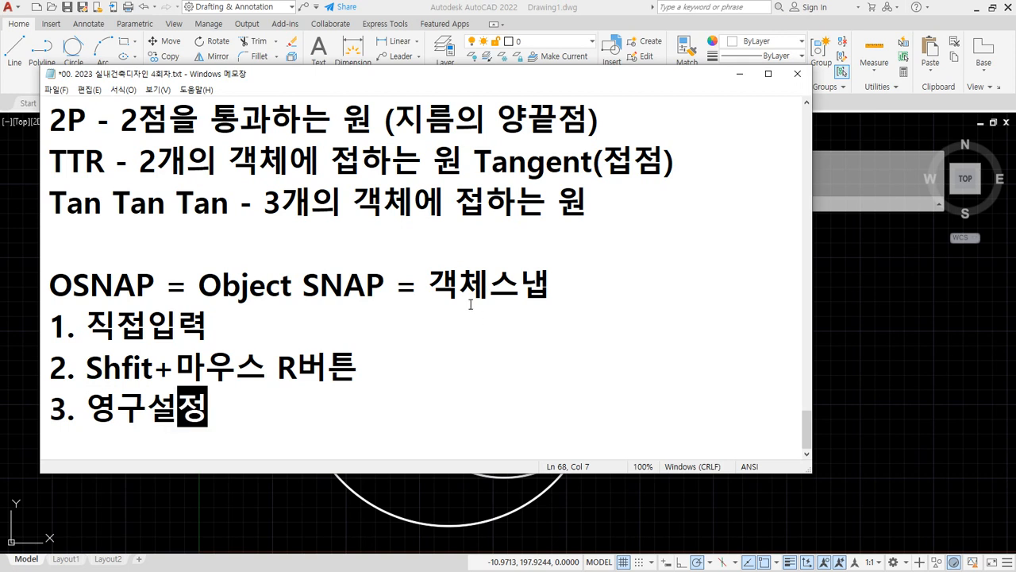
Mark items 1 and 2 with a red bracket and arrow to a handwritten "1회", underline items 2 and 3, and clear the markings
mouse_move(284, 315)
mouse_down()
mouse_move(405, 315)
mouse_move(405, 363)
mouse_move(362, 366)
mouse_move(451, 341)
mouse_move(440, 354)
mouse_up()
mouse_move(493, 325)
mouse_down()
mouse_move(489, 362)
mouse_move(517, 341)
mouse_move(531, 374)
mouse_move(556, 373)
mouse_up()
drag(556, 327, 561, 387)
drag(558, 366, 571, 367)
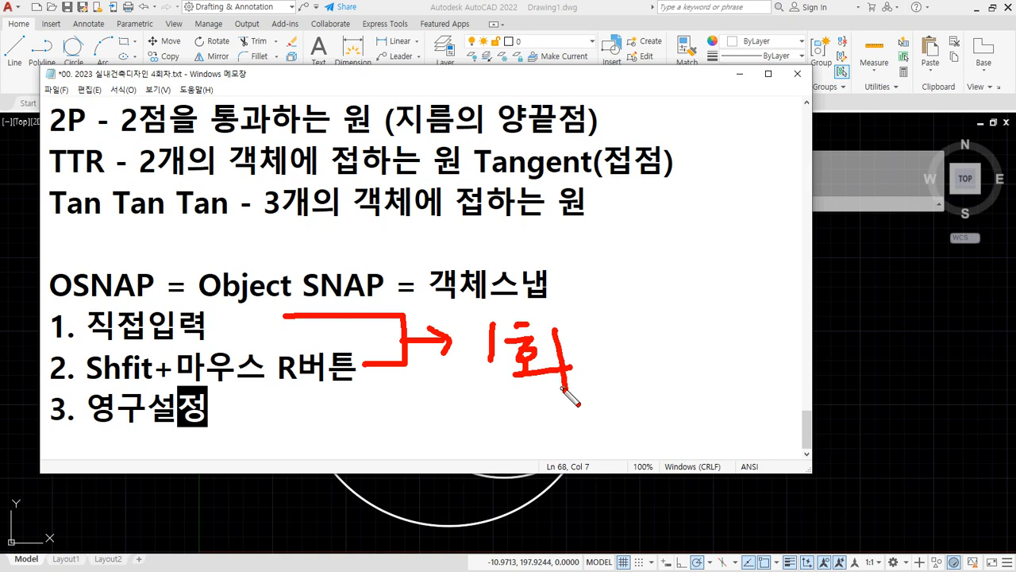
drag(47, 370, 365, 379)
drag(37, 425, 220, 427)
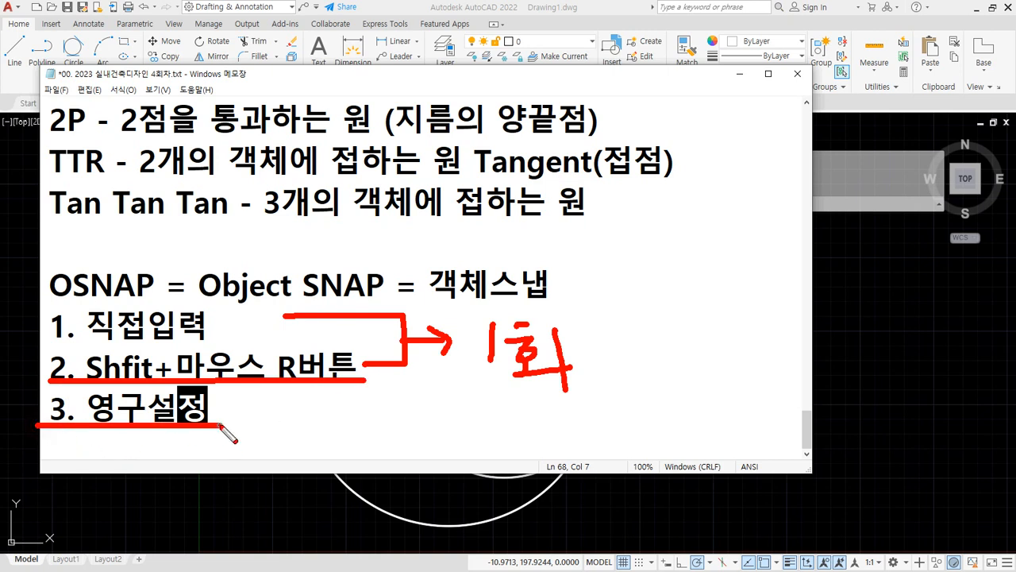
key(Escape)
Replace "설정" with "세팅" in the third list item so it reads "3. 영구세팅"
key(BackSpace)
key(BackSpace)
text(ㅅ)
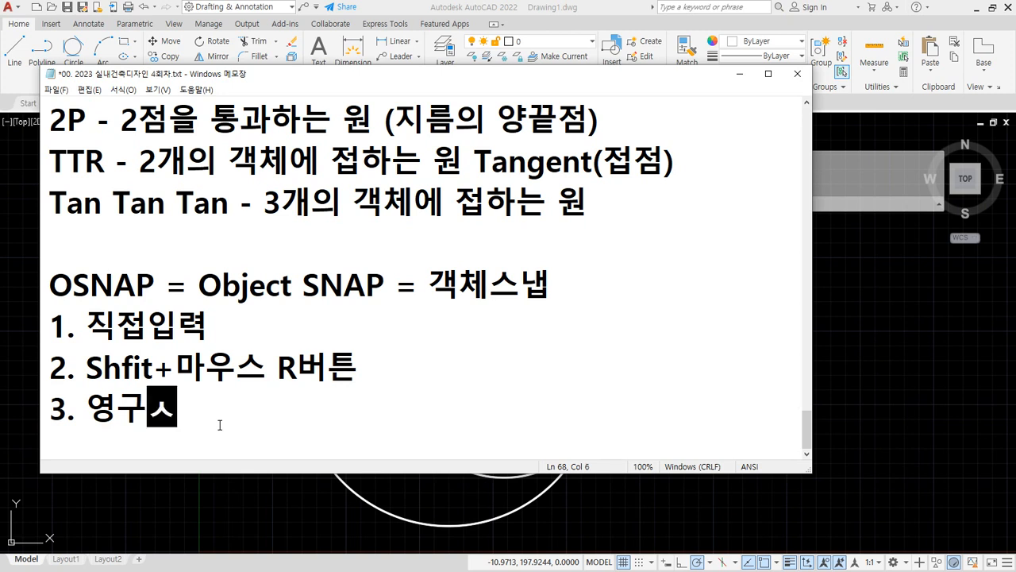
text(세팅)
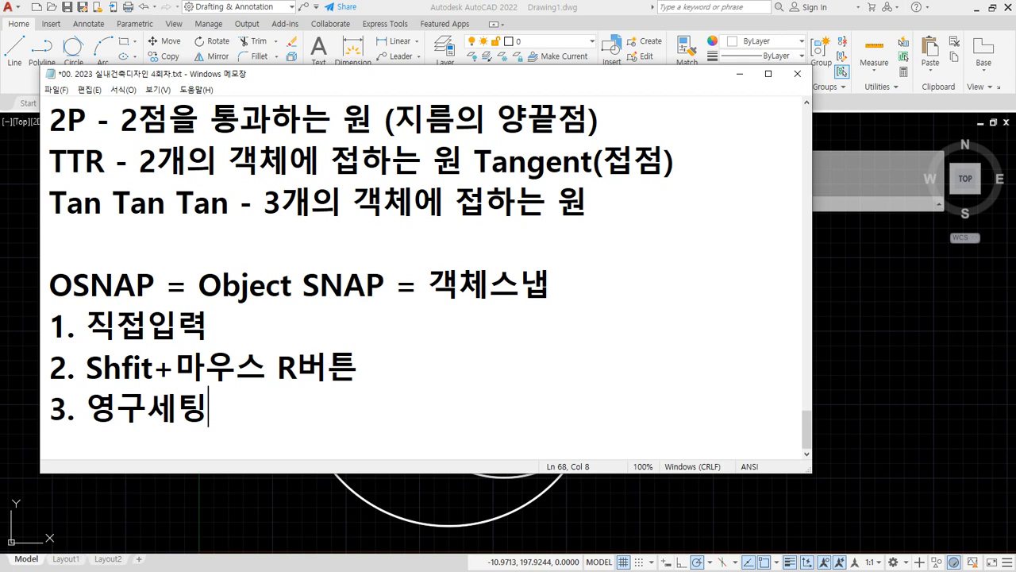
Append the explanation "- 자동으로 찾아줌" to the third list item
text(- wk)
key(BackSpace)
key(BackSpace)
key(Hangul)
text(자동으로 차)
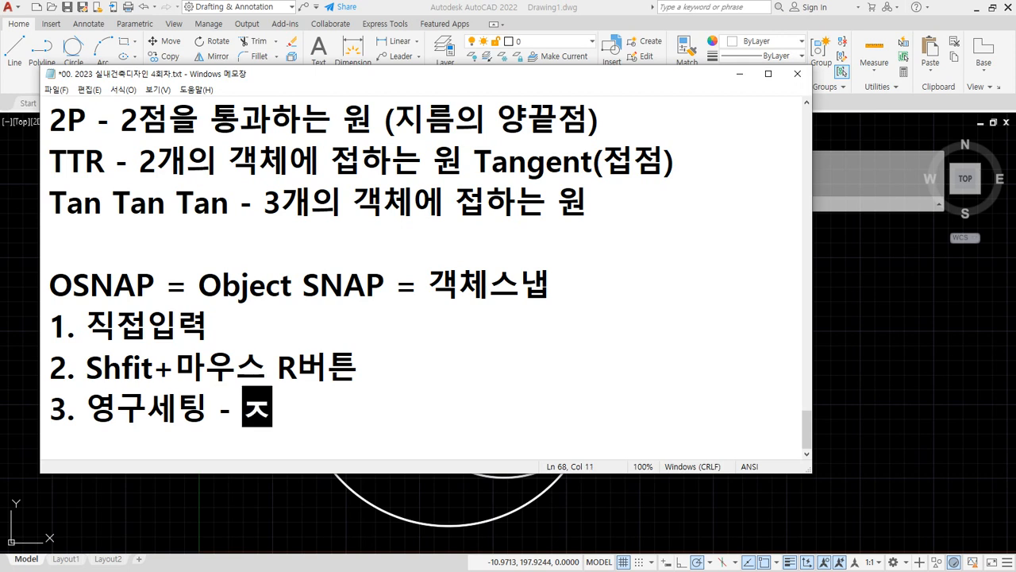
text(ㅈ아줌)
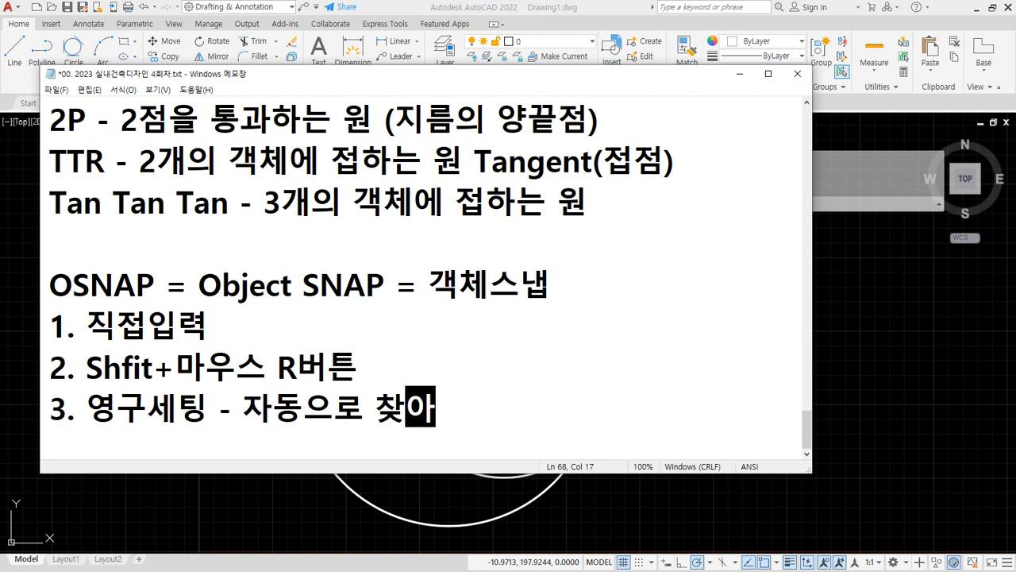
Insert the divider line "--------- 1회 사용 -------------" between the second and third list items
key(Up)
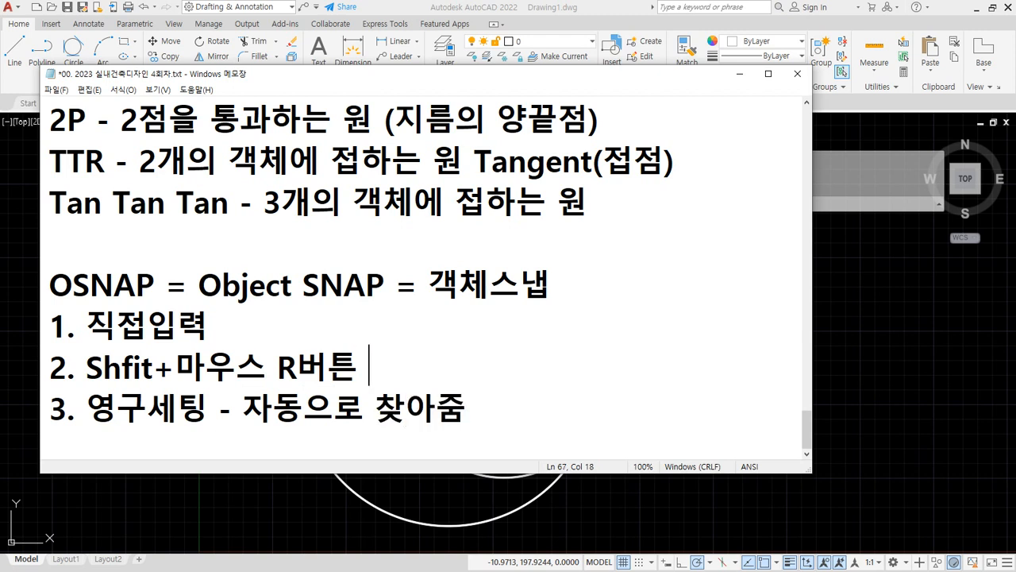
key(Up)
key(Down)
key(End)
key(Return)
text(--------- 1번)
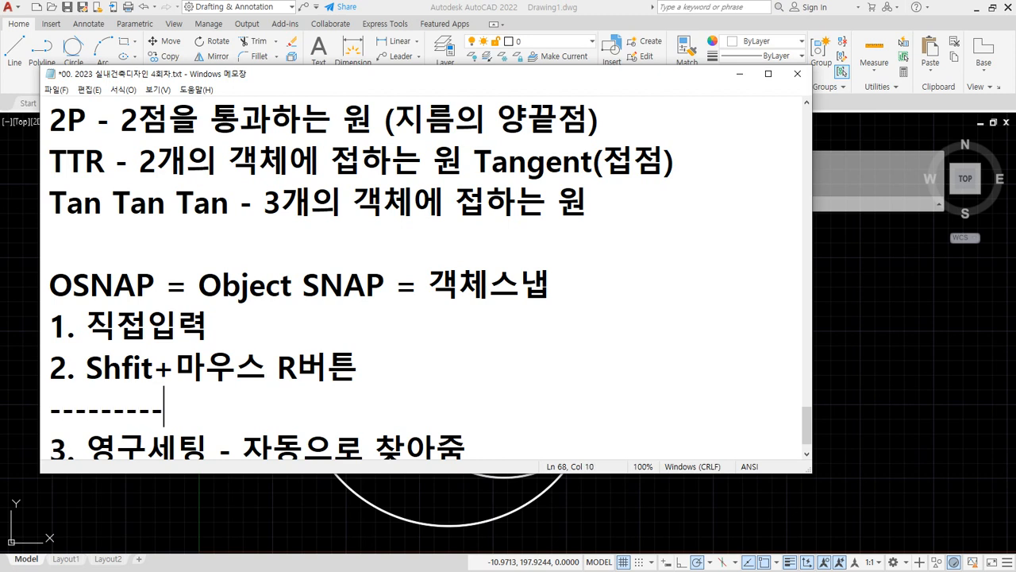
key(BackSpace)
key(BackSpace)
key(BackSpace)
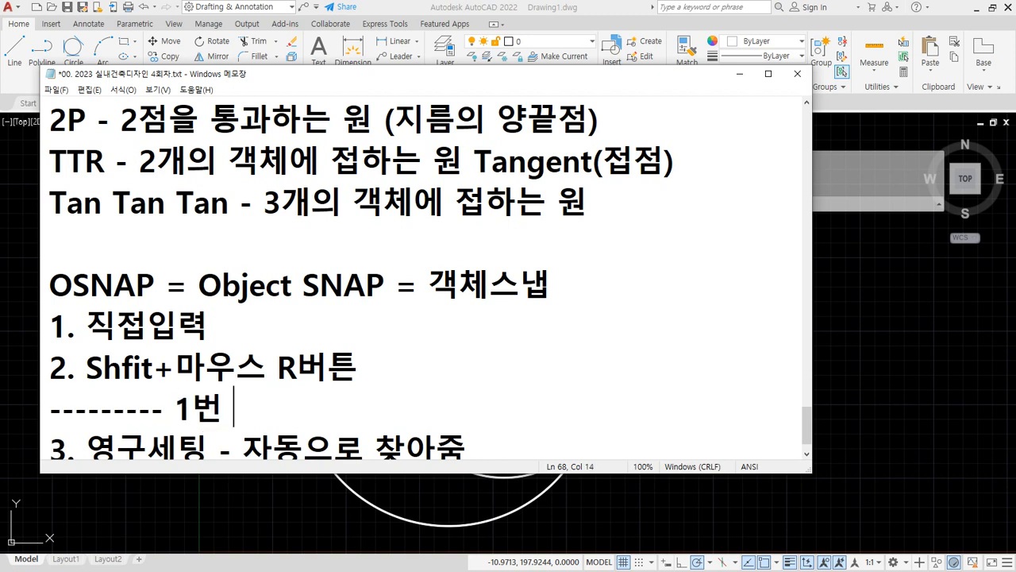
text(회 사용 -------------)
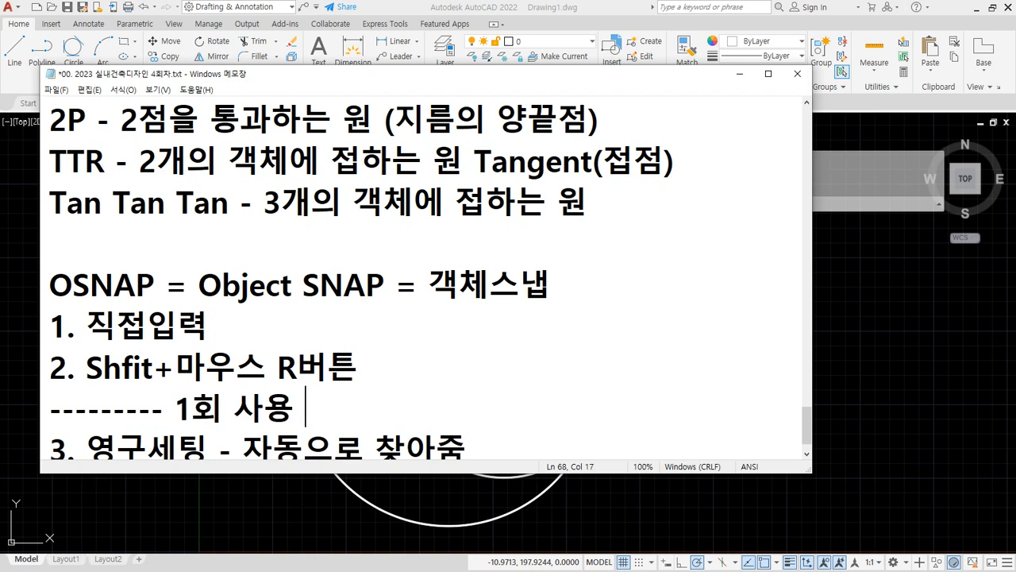
Delete "영구" from the third list item so it reads "3. 세팅 - 자동으로 찾아줌"
key(Down)
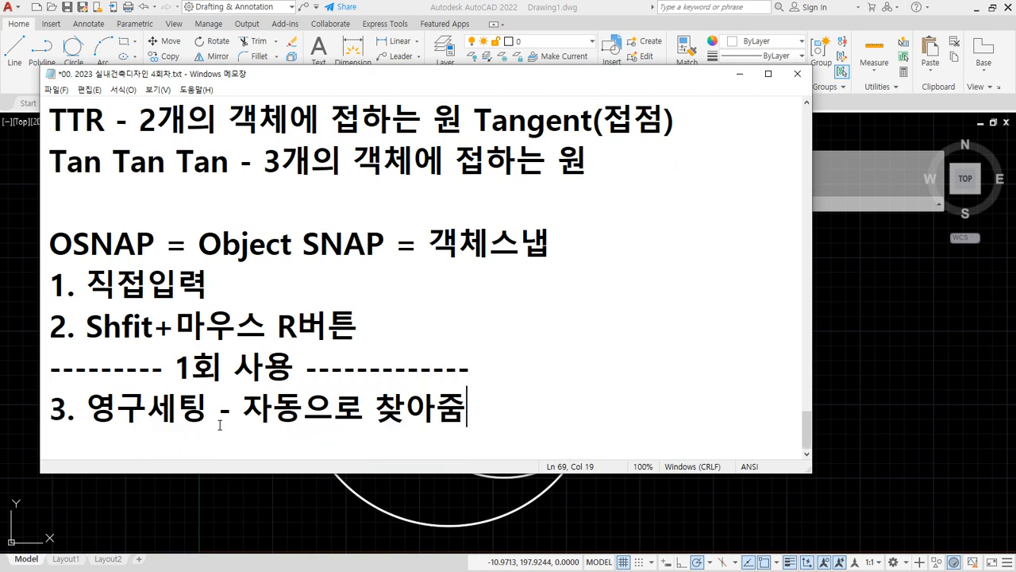
key(Home)
key(Right)
key(Right)
key(Right)
key(Delete)
key(Delete)
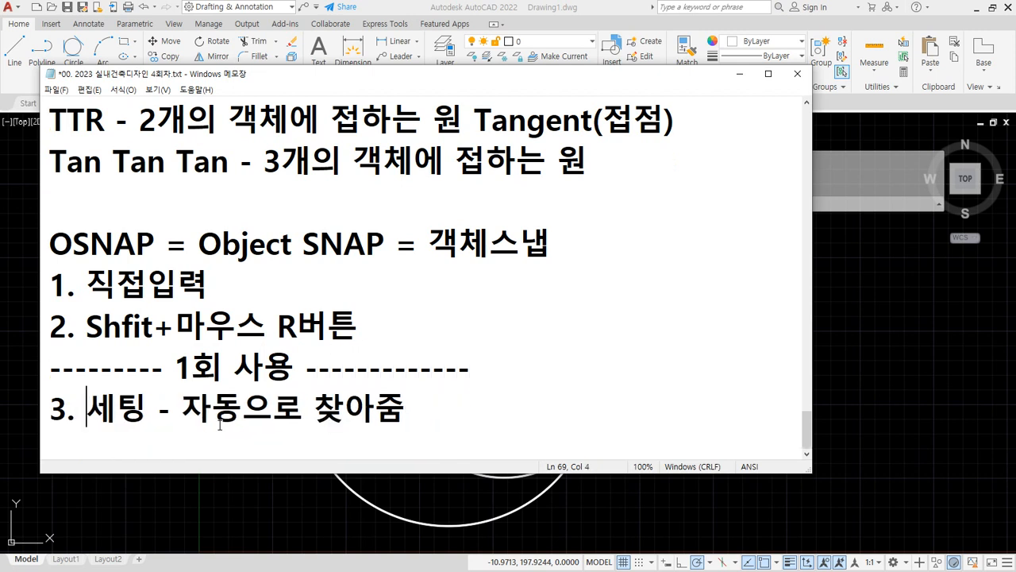
Add the divider line "--------- 영구 사용 ------------" below the third list item, followed by a new empty line
key(End)
key(Return)
text(-)
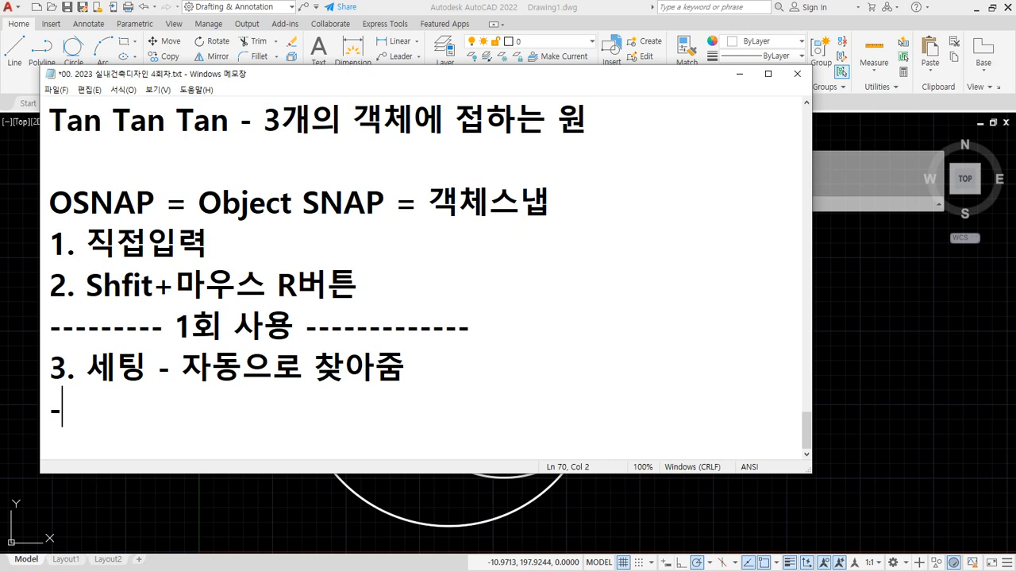
text(-------- 영구사 용)
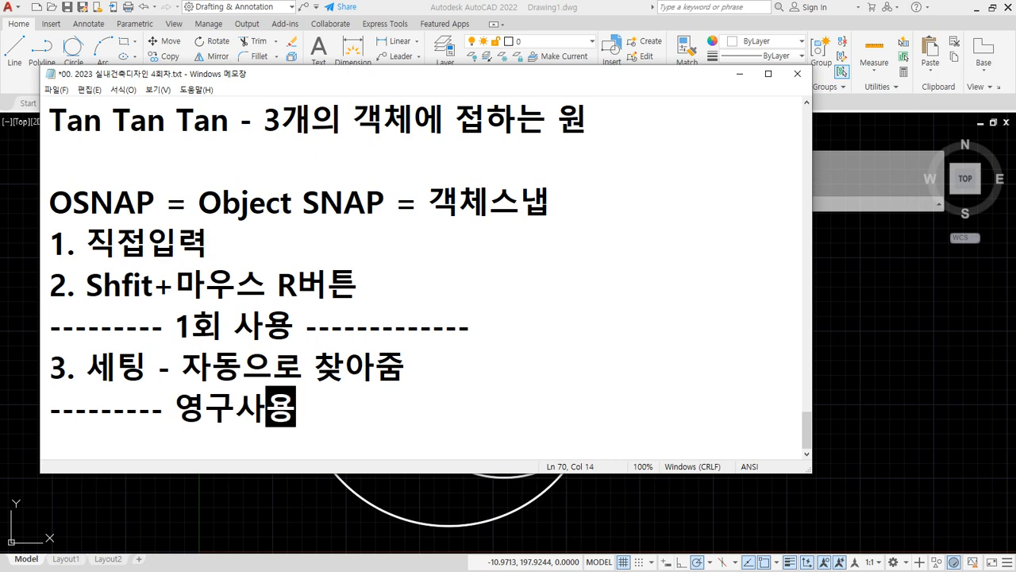
key(Left)
key(Left)
key(Left)
key(Right)
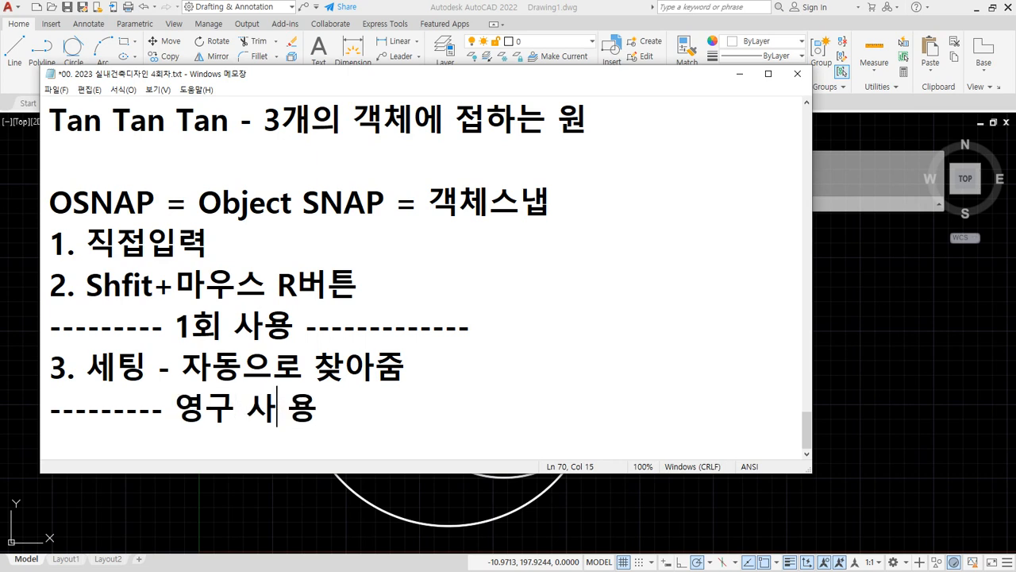
key(Delete)
key(End)
text(------------)
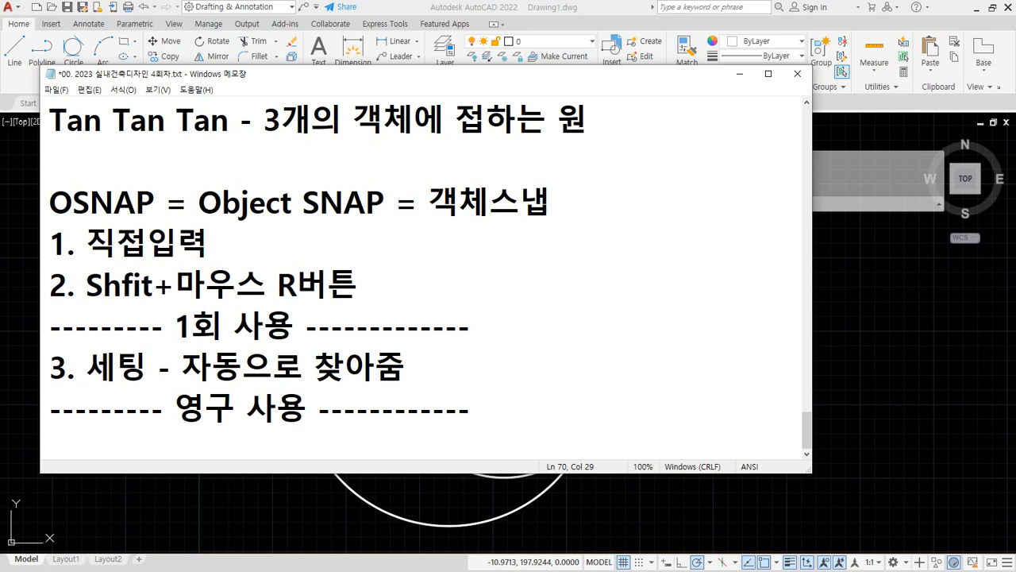
key(Return)
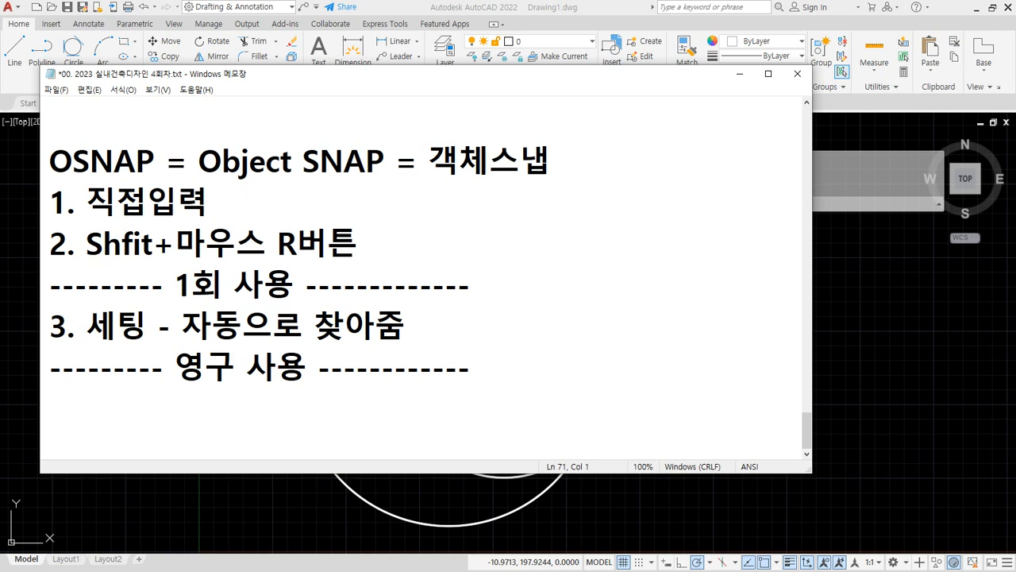
Switch to the AutoCAD drawing and toggle object snap off and on again
click(259, 510)
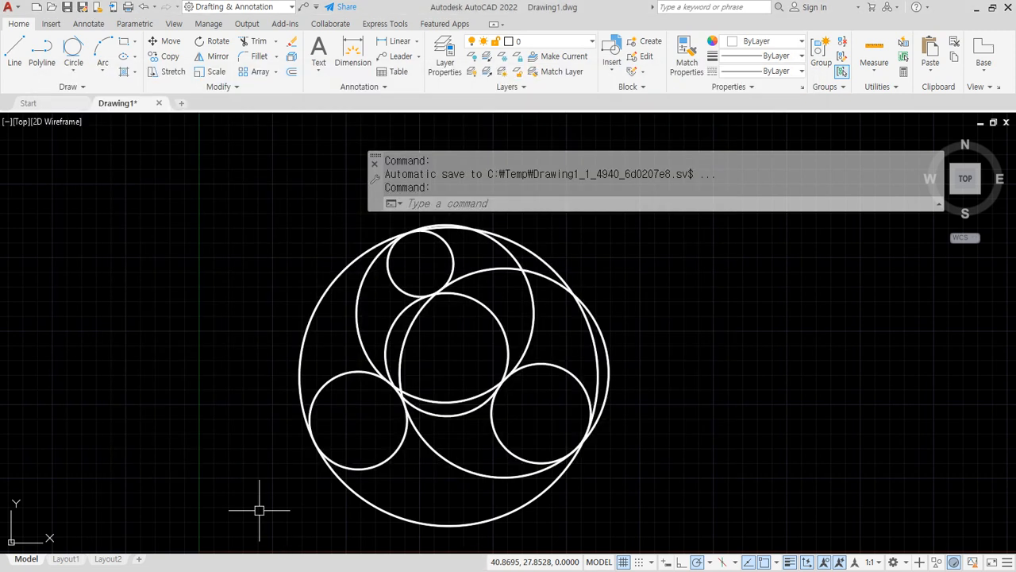
key(F3)
key(F3)
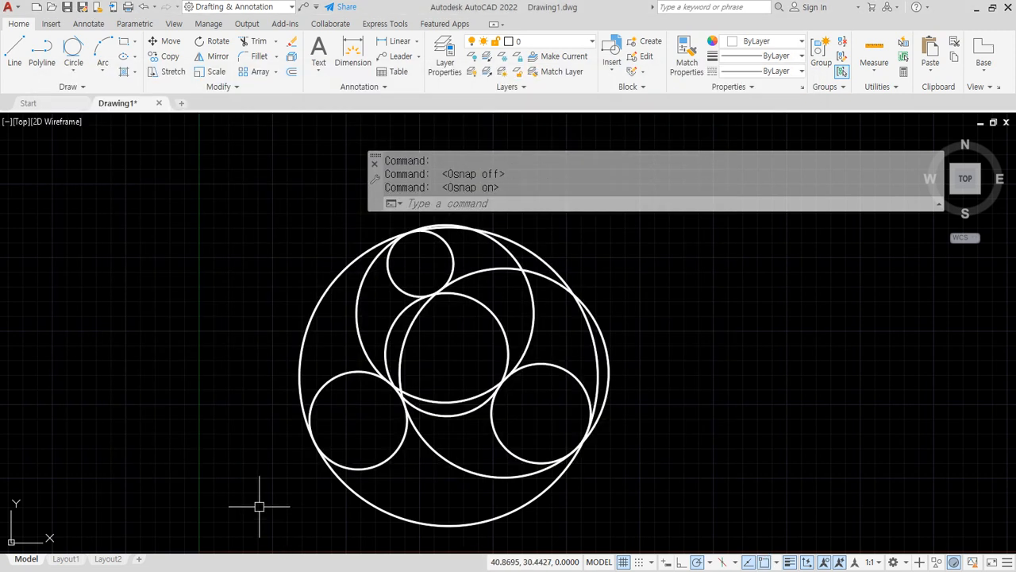
Return to the Notepad notes and write "OSNAP On/Off - F3" on the line below the second divider
key(alt+Tab)
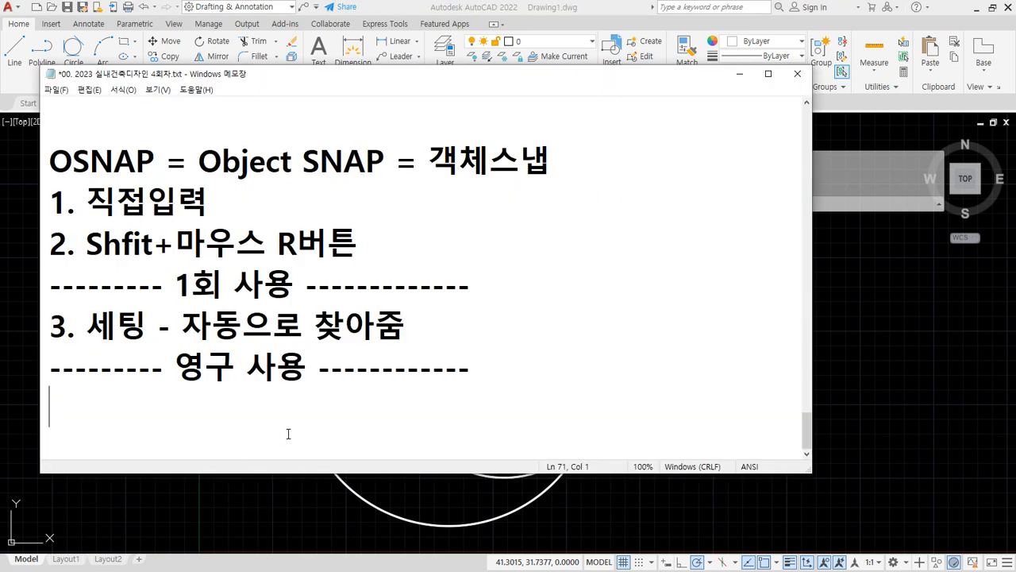
text(OSNAP on/)
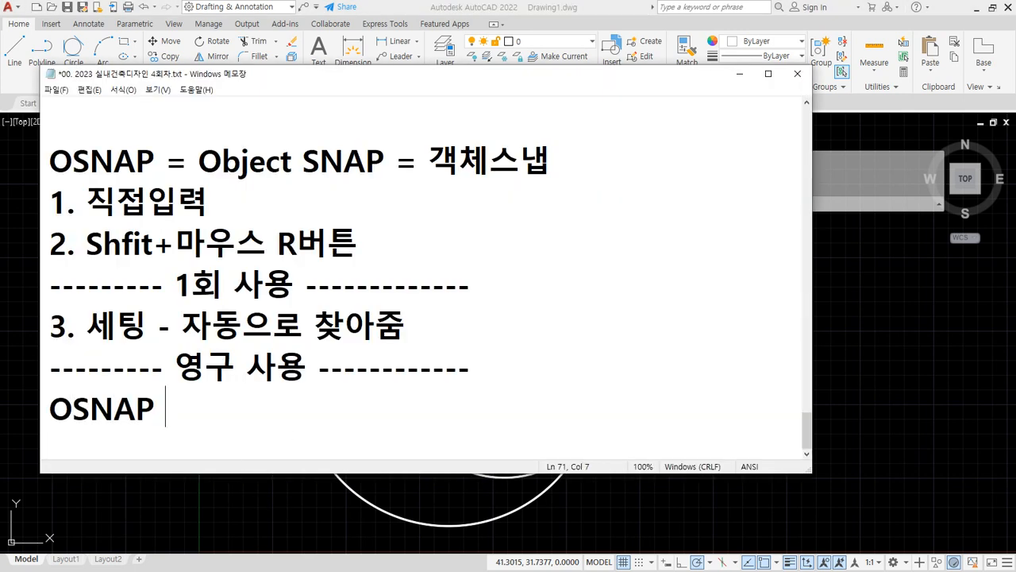
key(BackSpace)
key(BackSpace)
key(BackSpace)
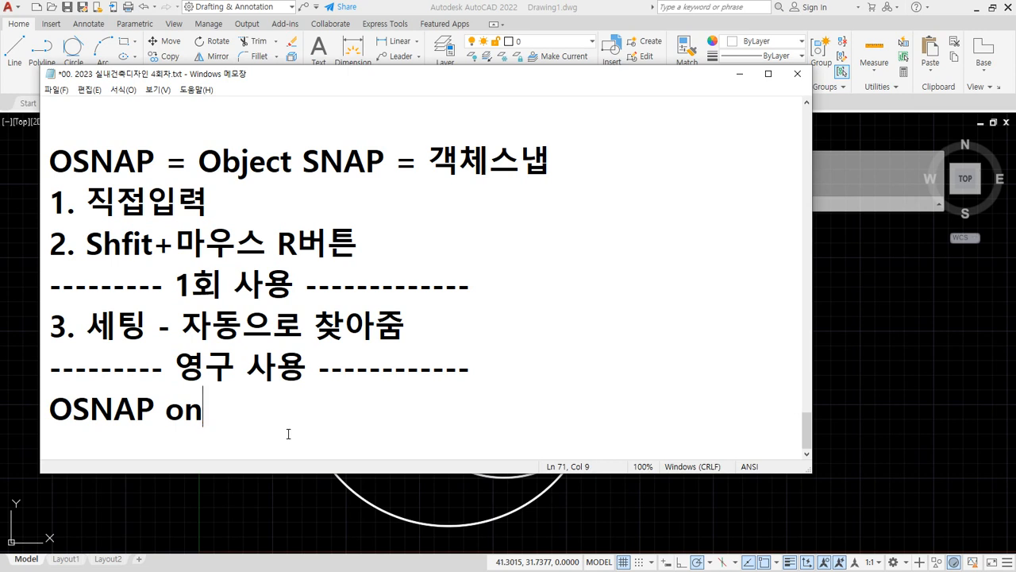
text(On/O)
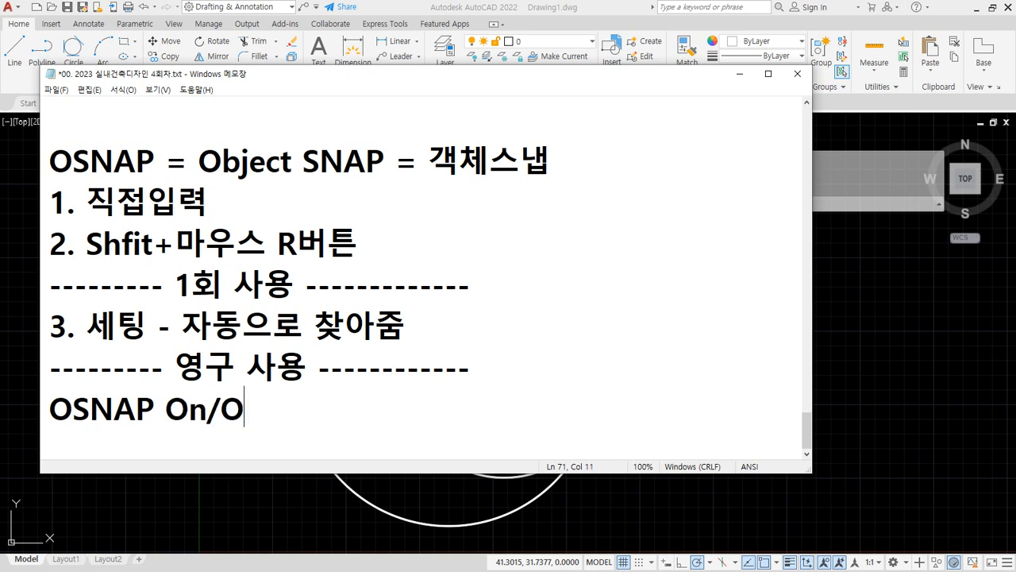
text(ff F3)
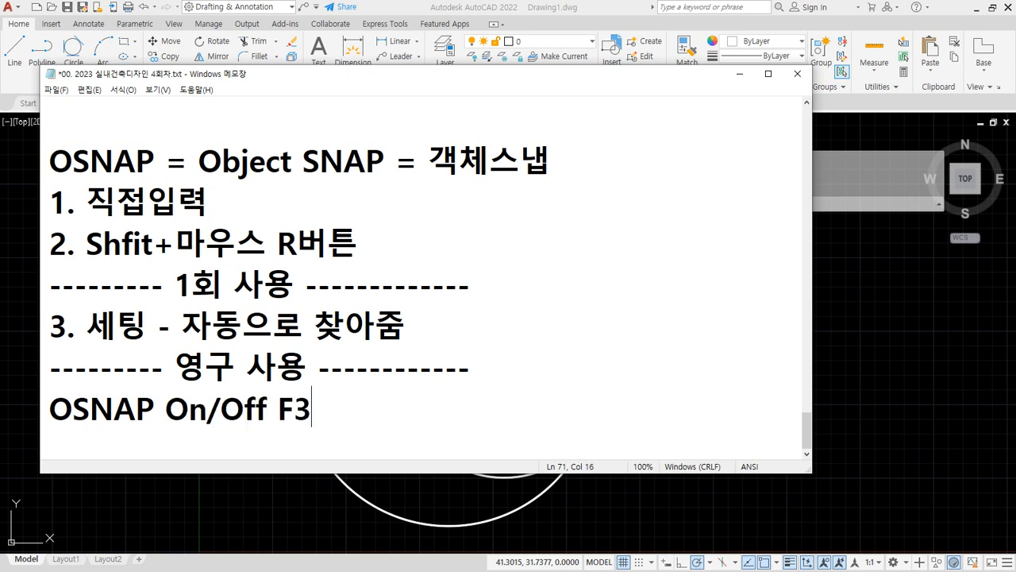
key(Left)
key(Left)
text(-)
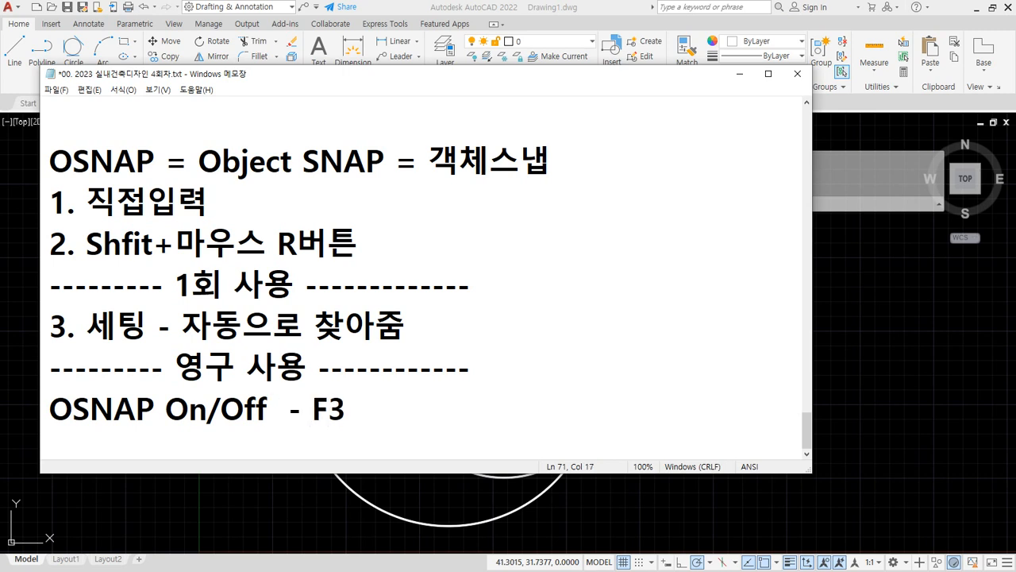
Underline the third list item and the OSNAP On/Off line in red, and clear the markings
key(ctrl+2)
drag(50, 344, 441, 348)
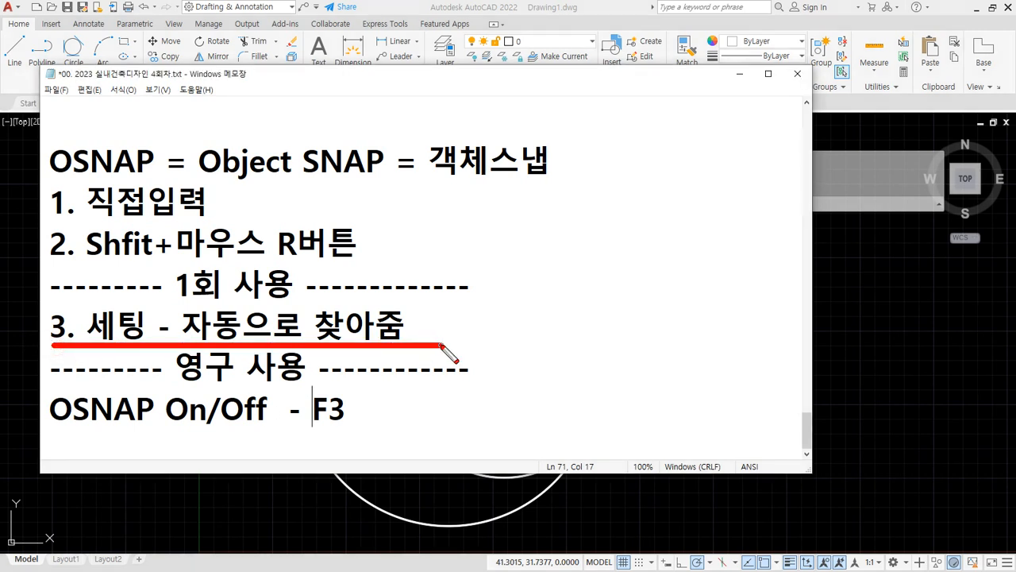
drag(352, 432, 54, 432)
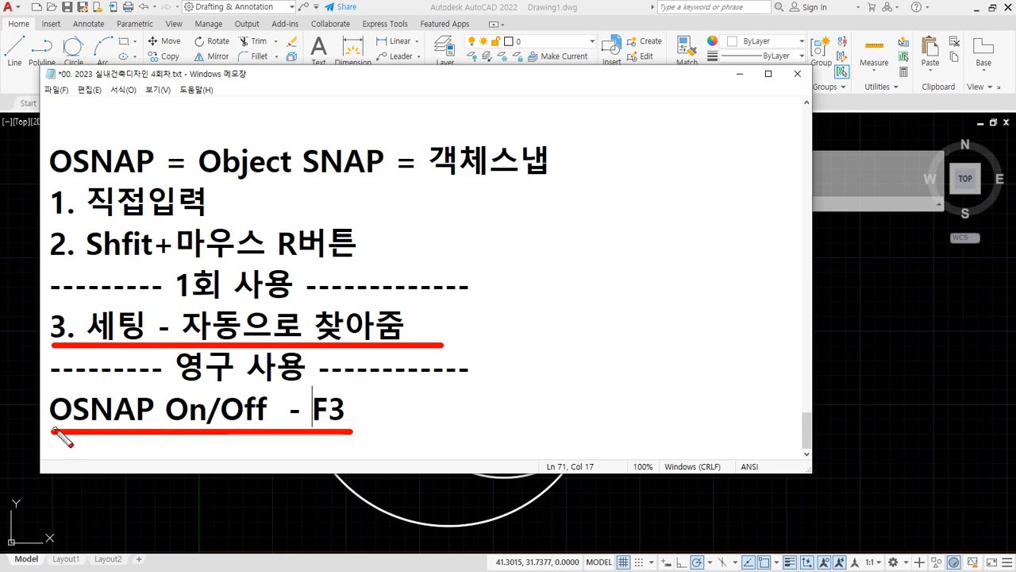
key(Escape)
Switch to the AutoCAD drawing and turn object snap off
click(474, 7)
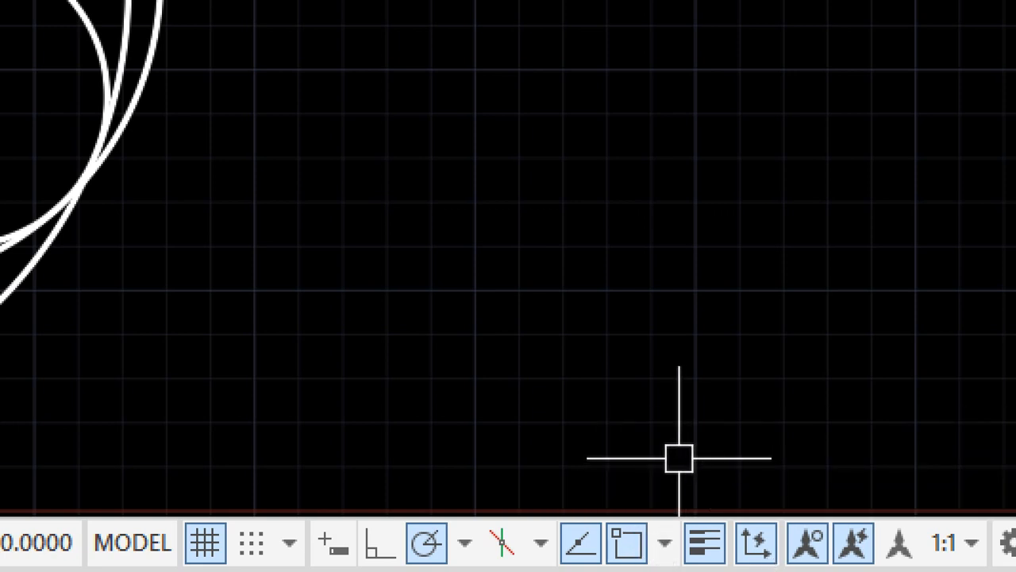
key(F3)
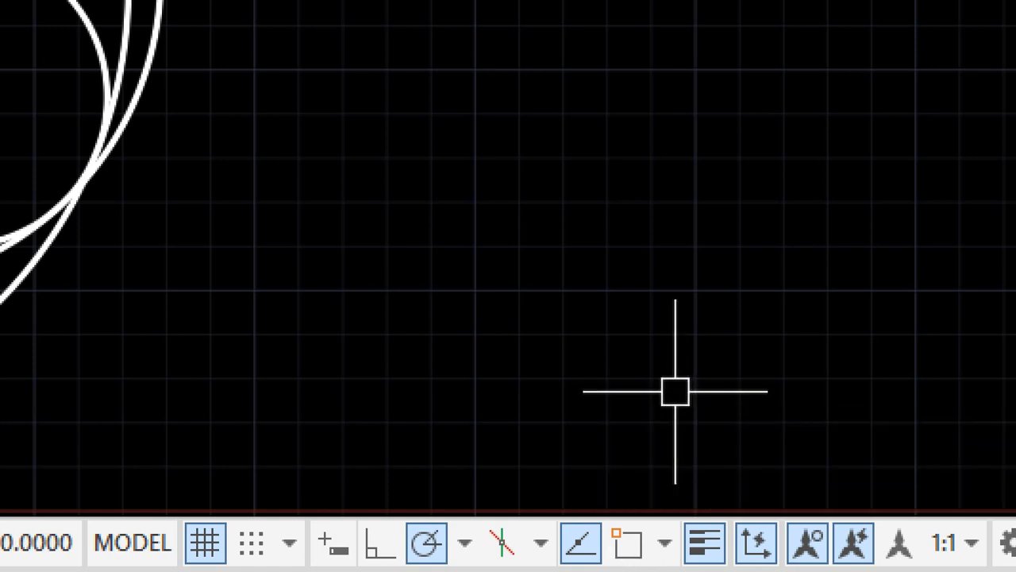
Toggle object snap on and off in the drawing, and leave it switched on
key(F3)
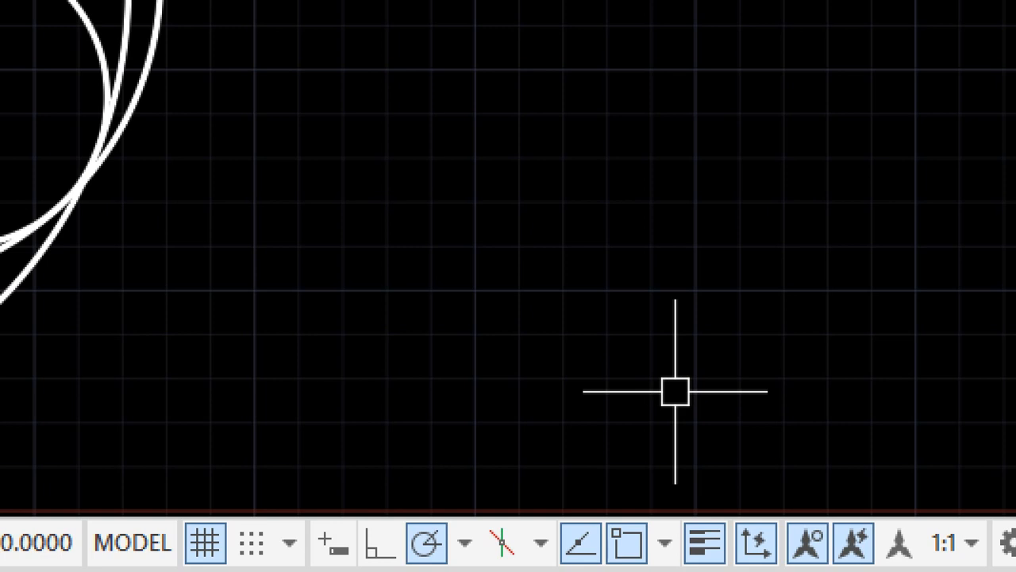
key(F3)
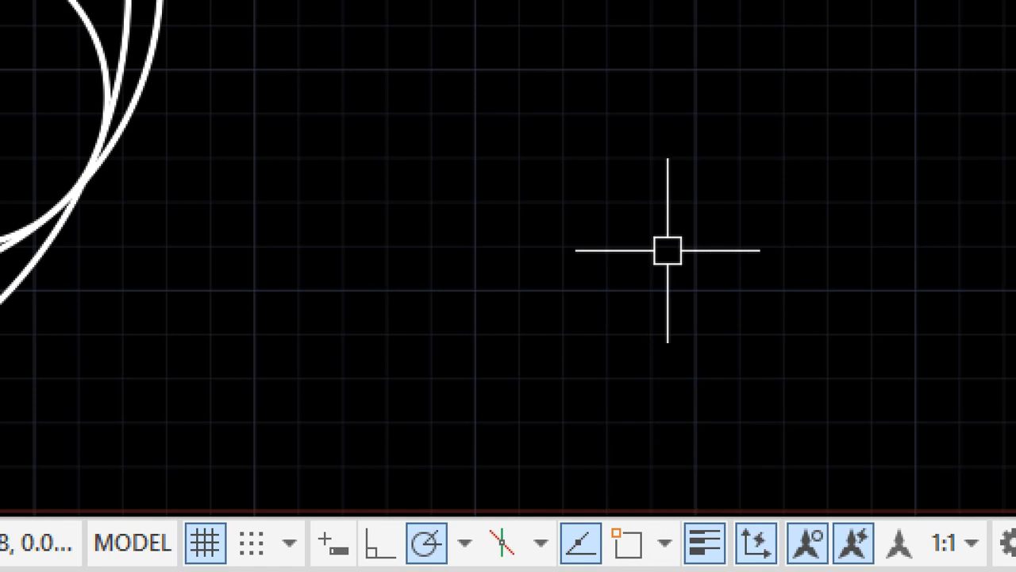
key(F3)
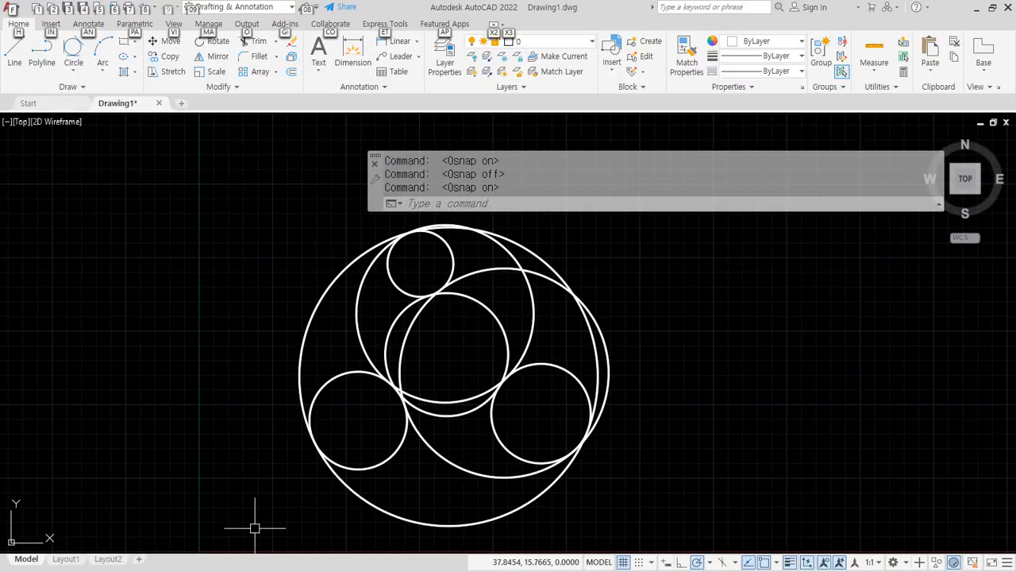
key(Escape)
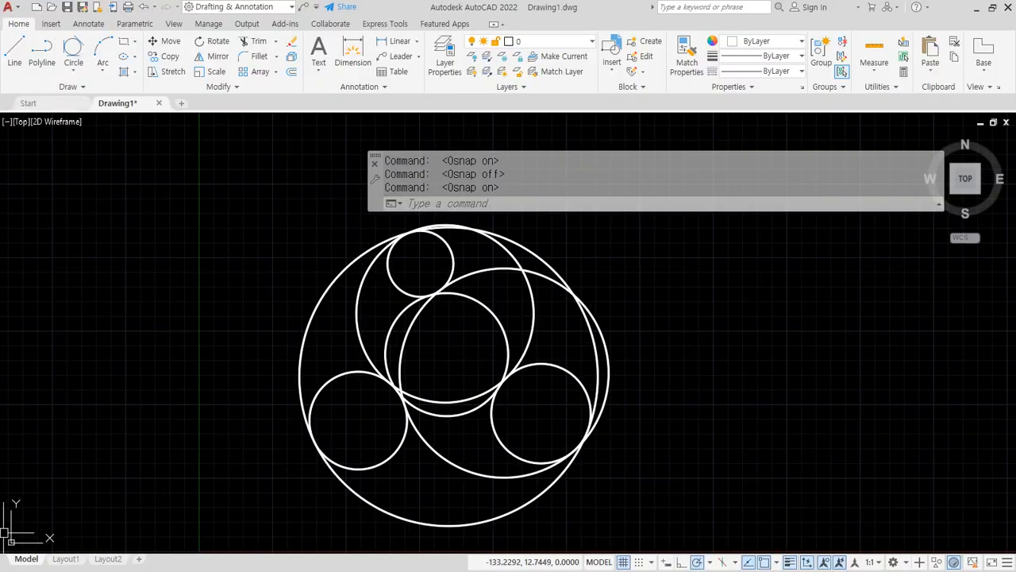
Return to the Notepad notes and move the "OSNAP On/Off - F3" line above the "영구 사용" divider
key(alt+Tab)
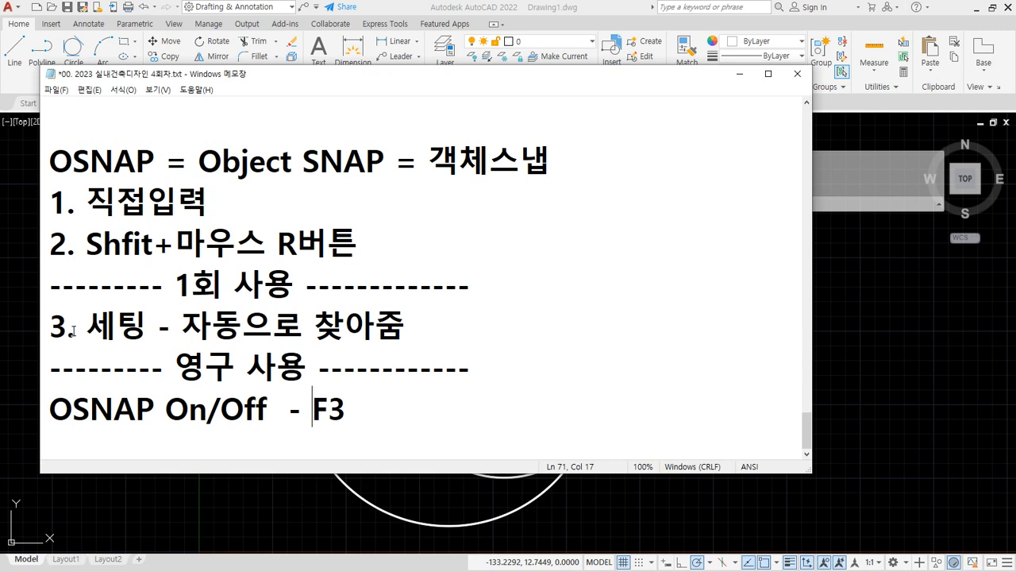
click(460, 399)
drag(460, 400, 476, 358)
key(ctrl+c)
key(Delete)
click(446, 328)
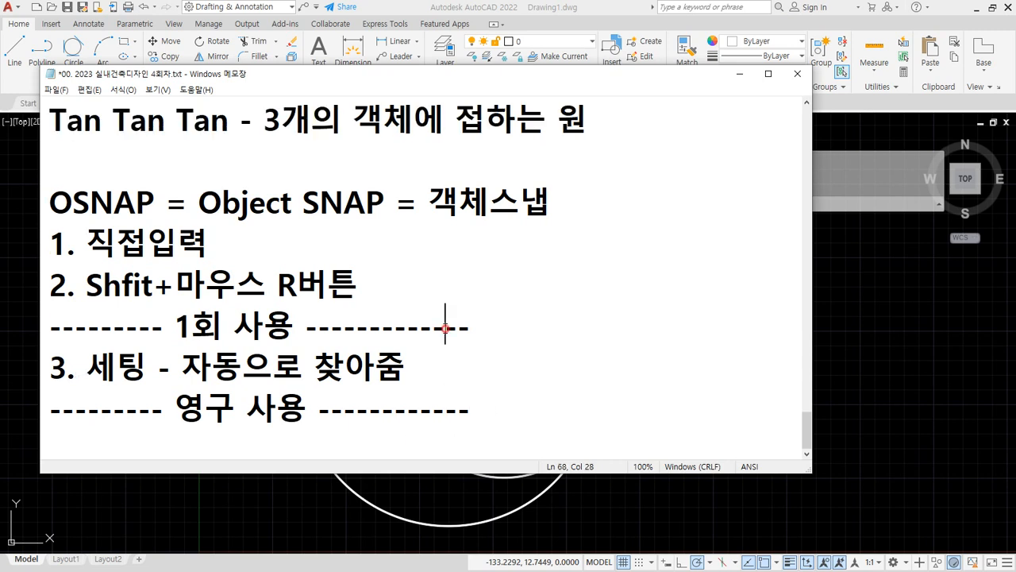
click(449, 356)
key(Return)
key(Return)
key(ctrl+v)
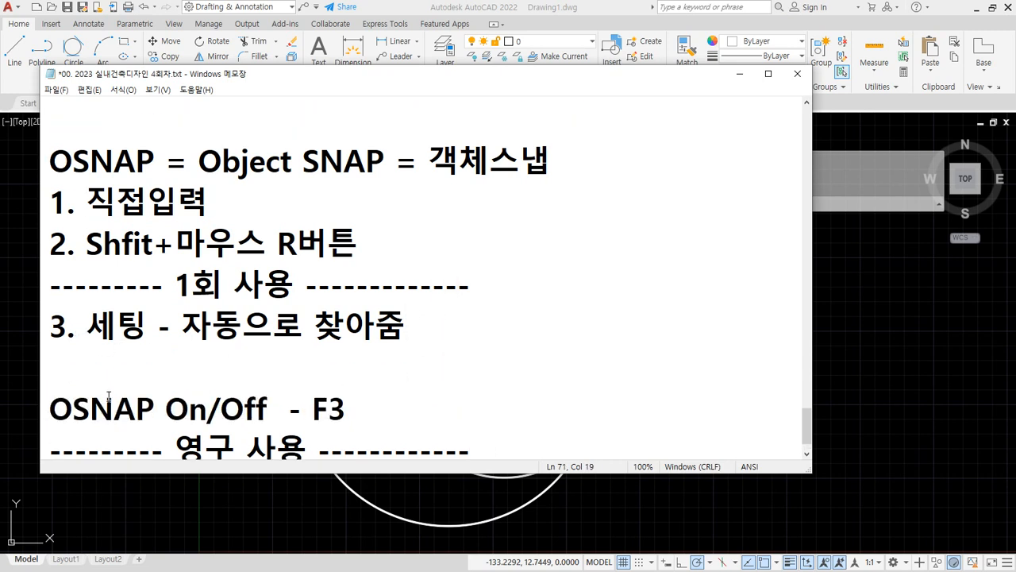
Remove the blank line above "OSNAP On/Off - F3" and indent that line under list item 3
click(144, 362)
key(BackSpace)
key(Down)
key(Home)
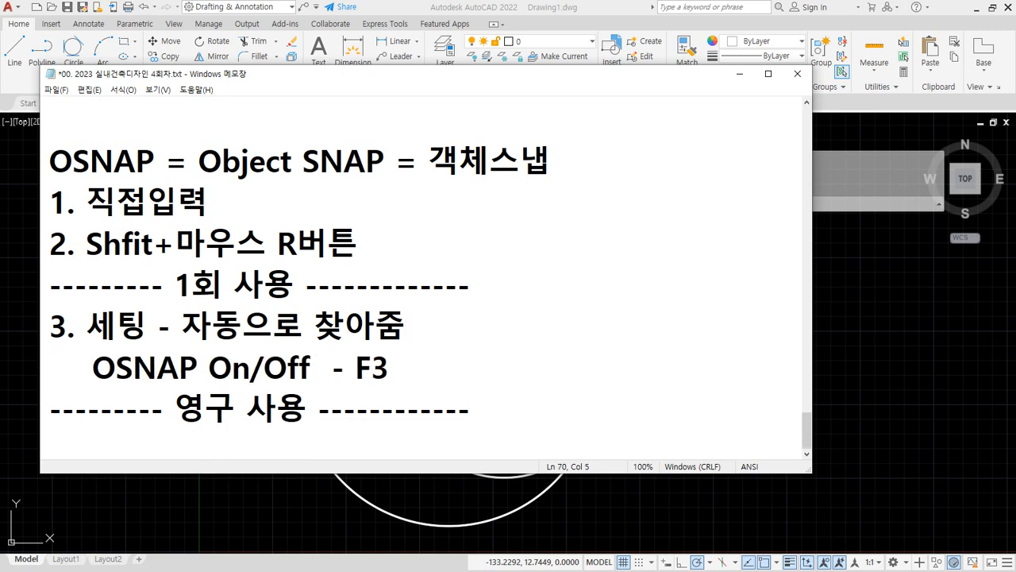
Write "선관련 END" below the "영구 사용" divider, leaving one blank line between them
key(Down)
key(End)
key(Return)
key(Return)
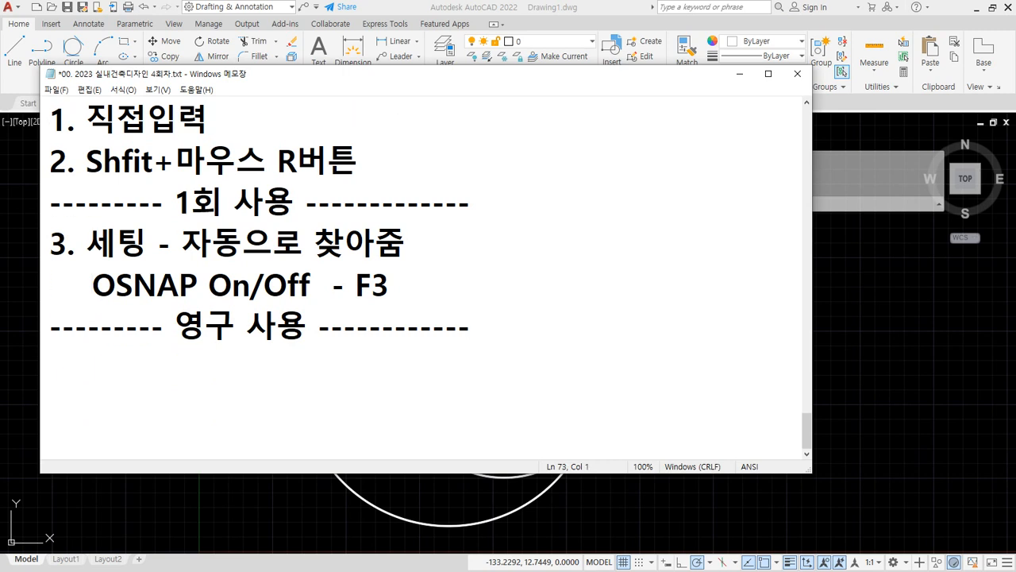
text(END)
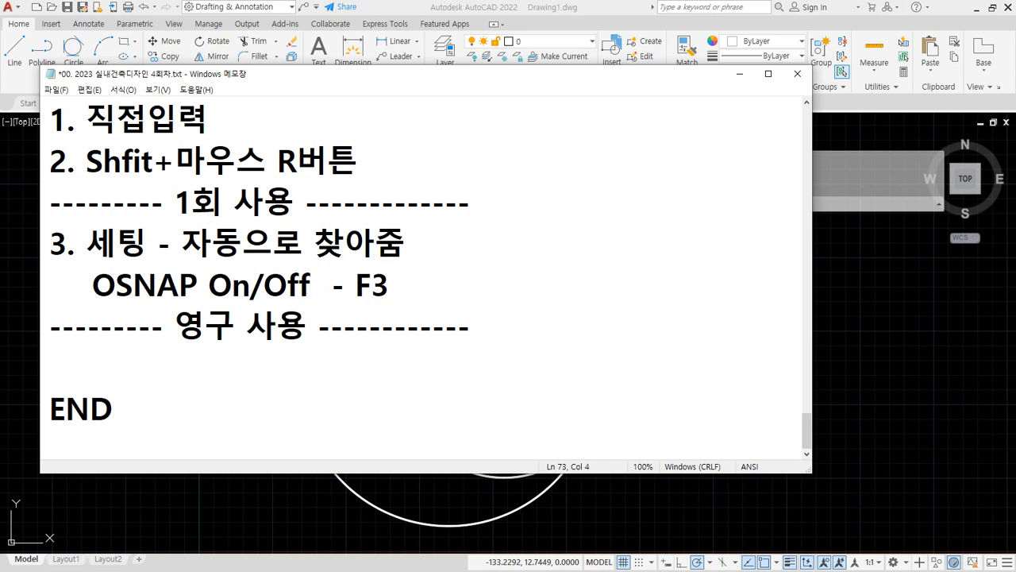
click(147, 353)
key(Return)
text(ㅅ선관련)
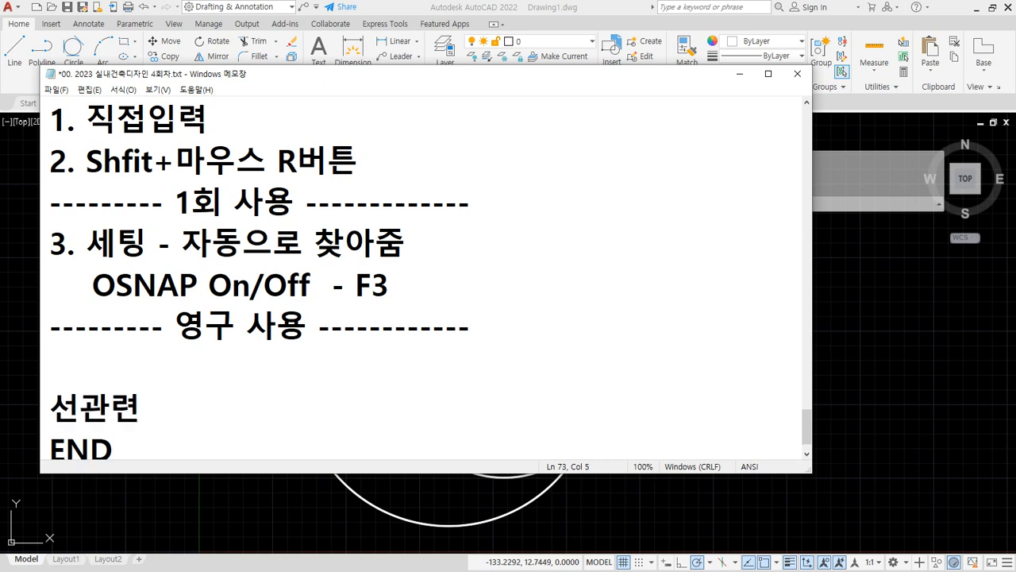
key(Delete)
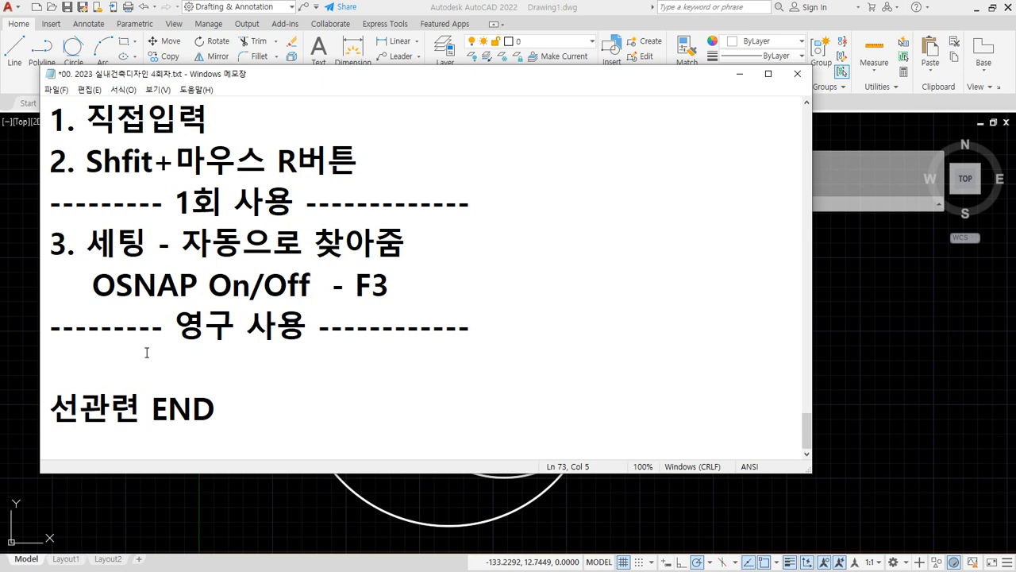
Add the lines "원관련" and "기타" below the "선관련 END" line
key(End)
key(Return)
text(원)
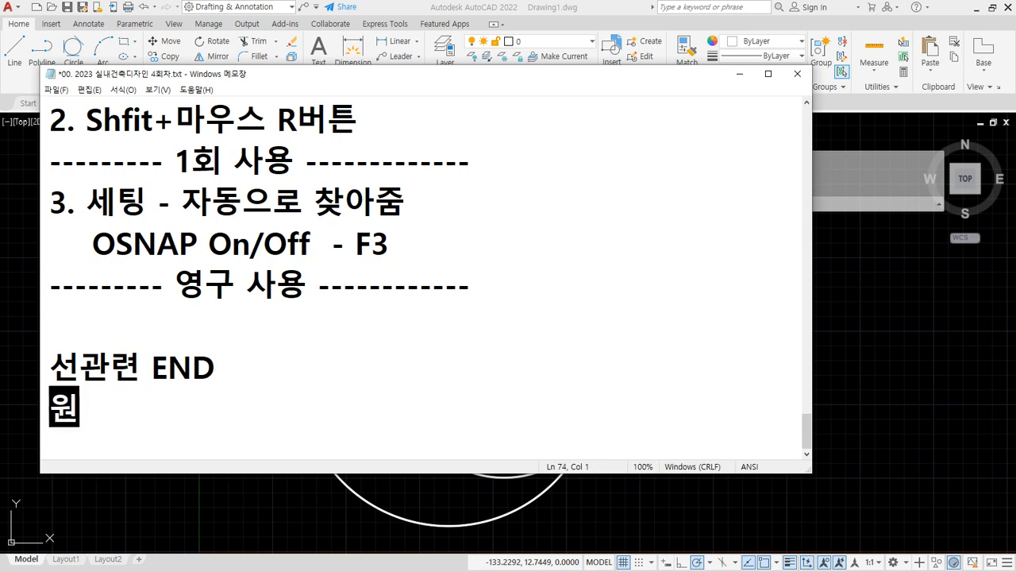
text(고련)
key(Return)
text(기타)
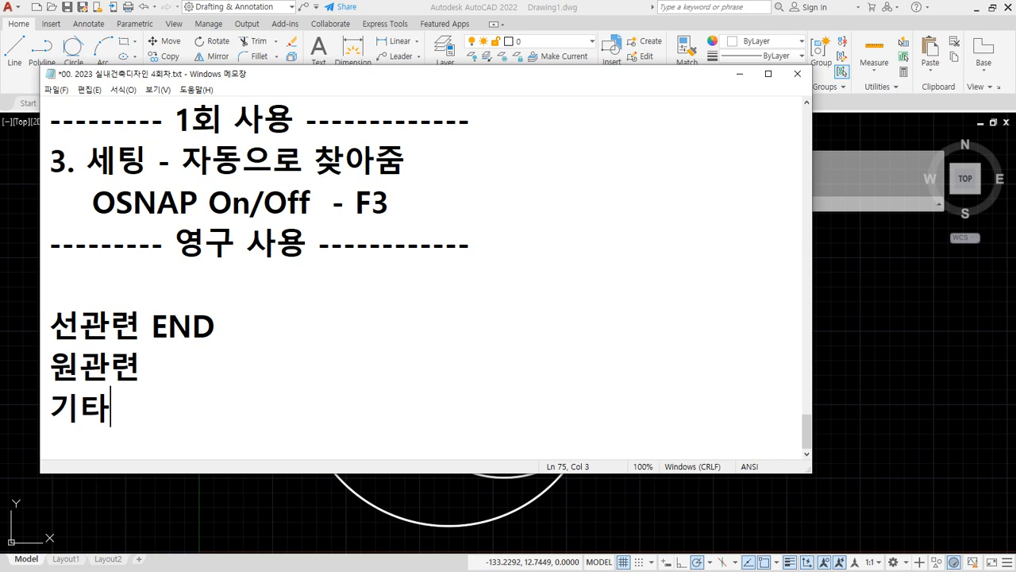
Complete the "선관련" line so it reads "선관련 END point(끝점), MID point(중간점)"
key(Up)
key(Up)
key(End)
text(poin)
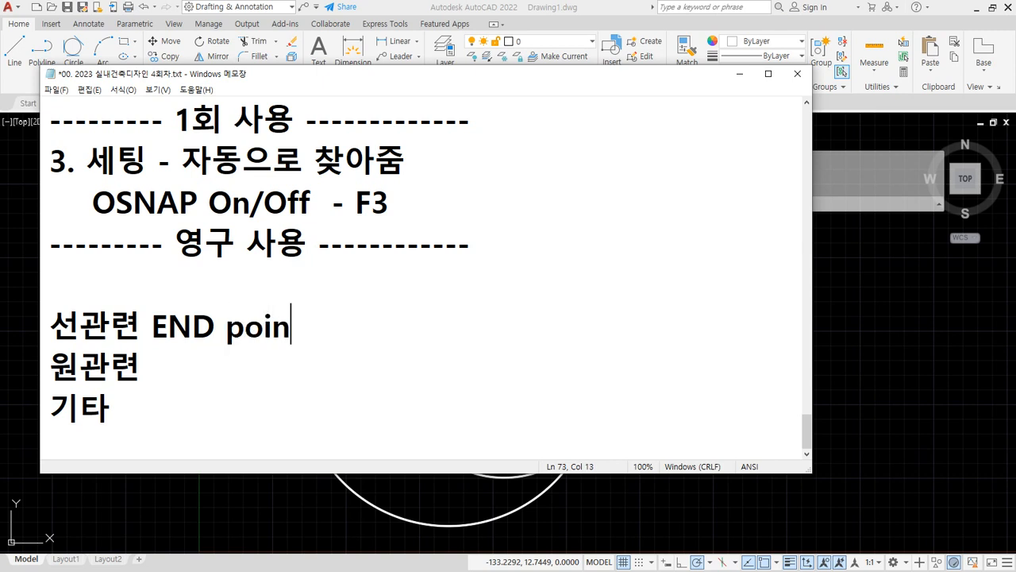
text(t(끝)
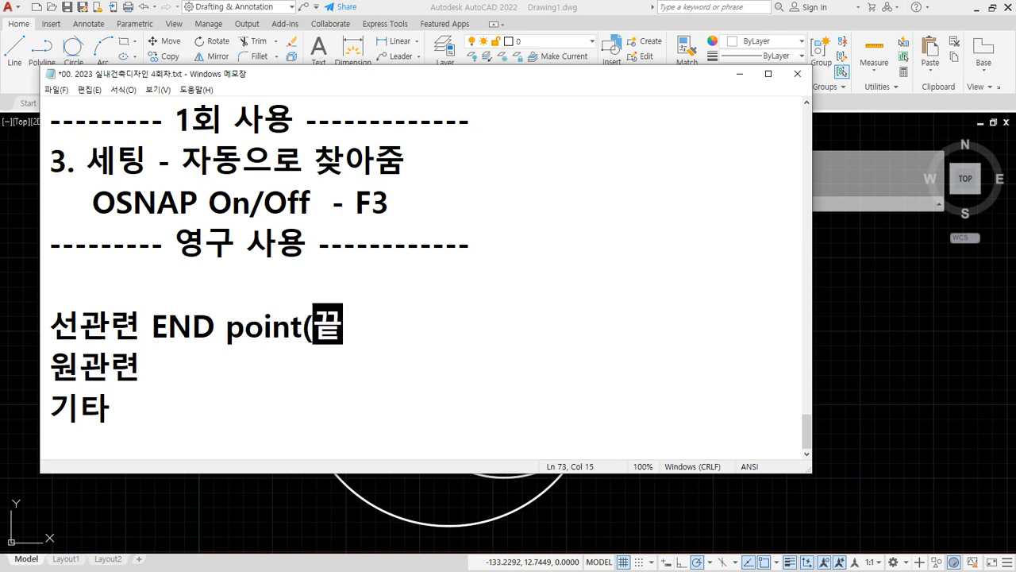
text(점))
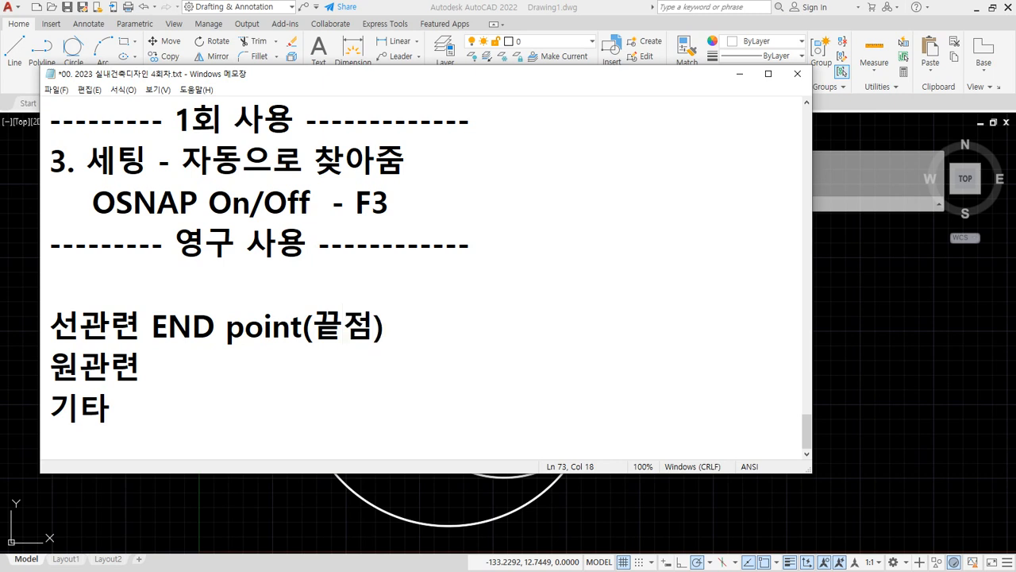
text(, MID poi)
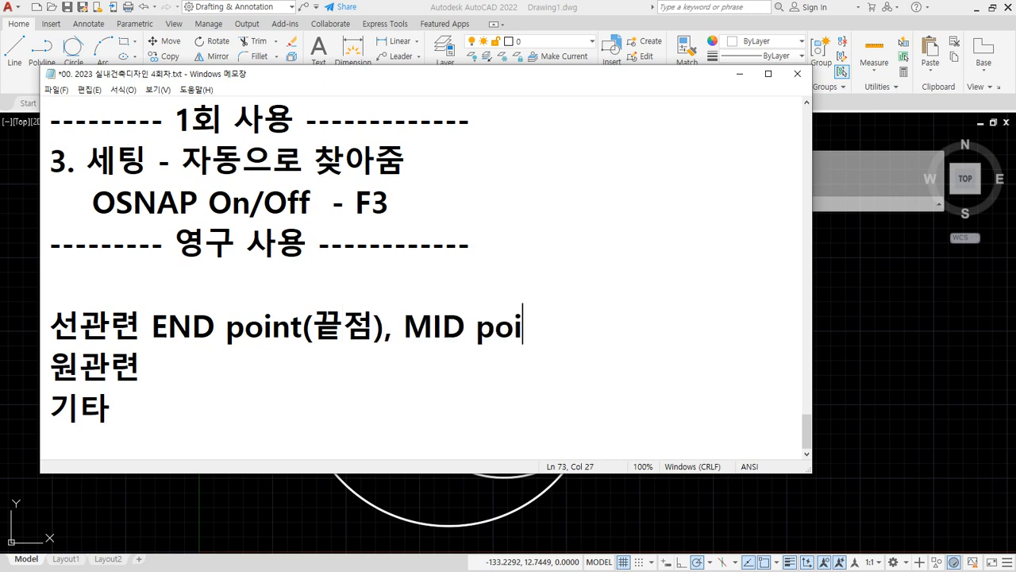
text(nt(주중간점))
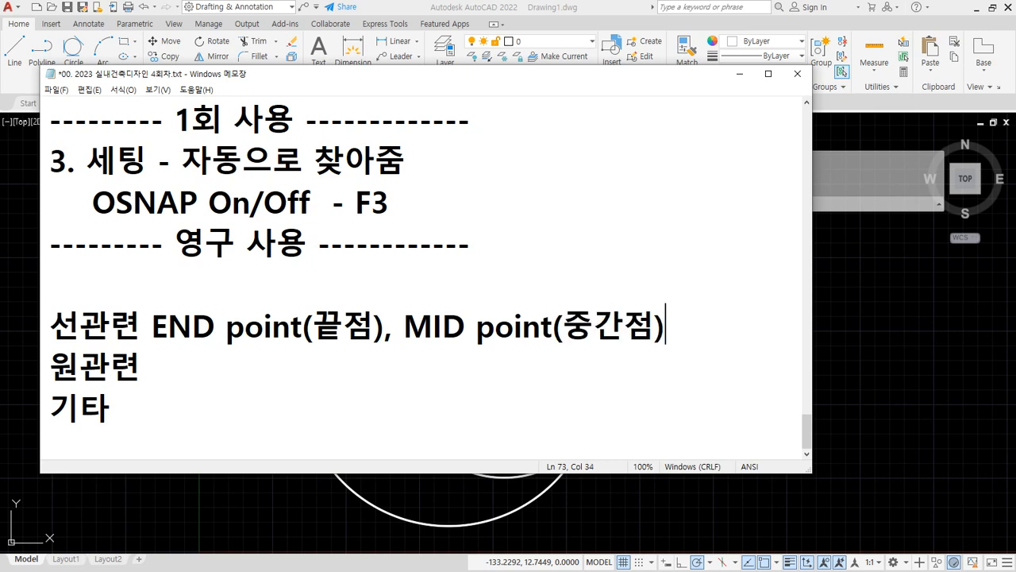
Add "CENter(중심), QUAdrant(사분점)" to the "원관련" line
click(142, 366)
text(CE)
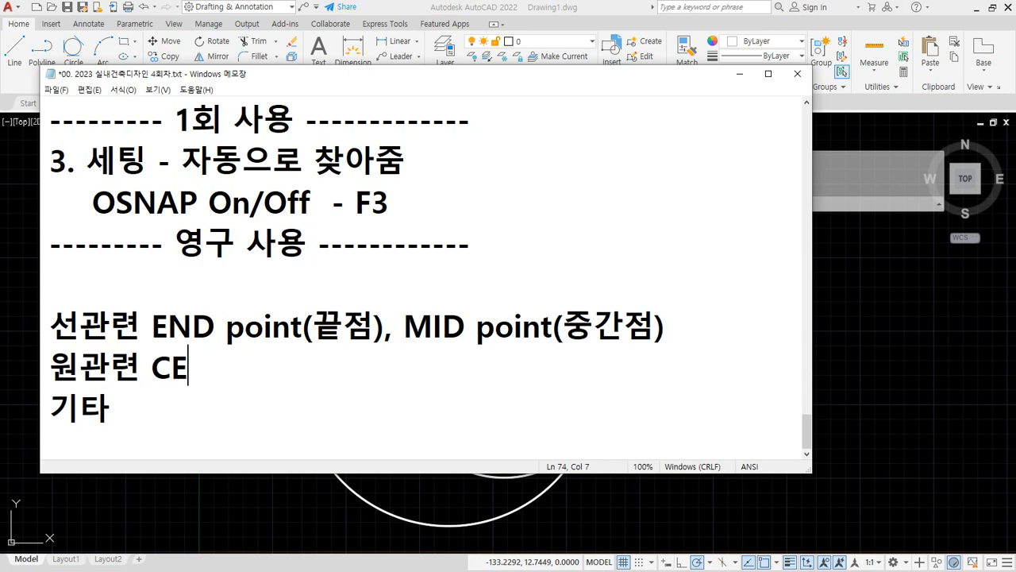
text(Nter(중심))
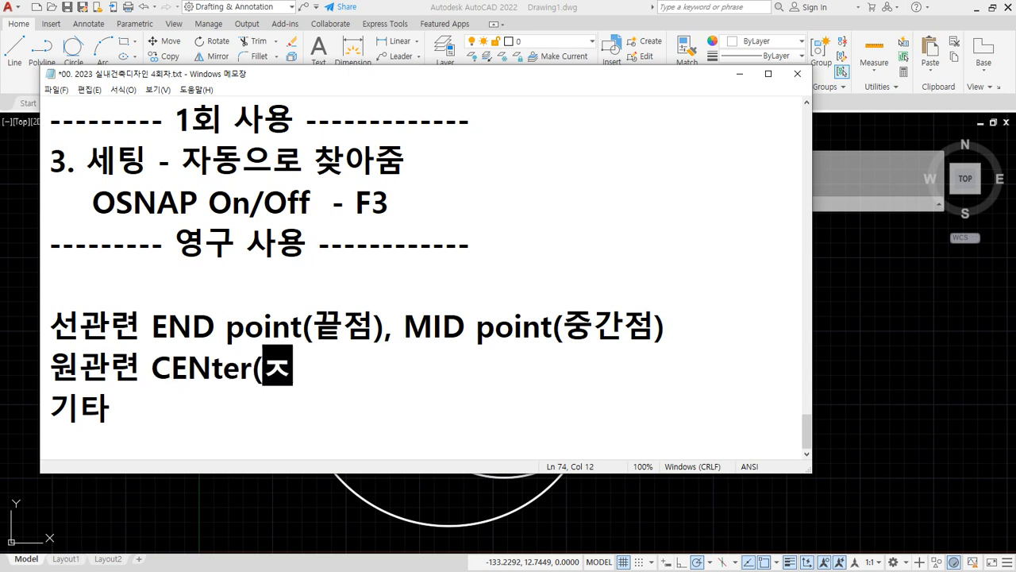
text(, )
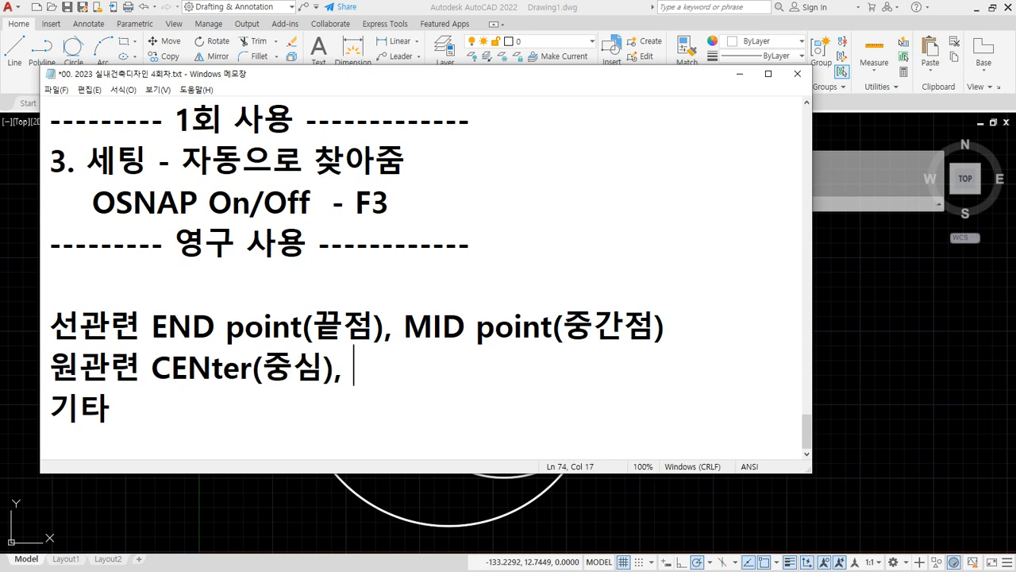
text(QUAd)
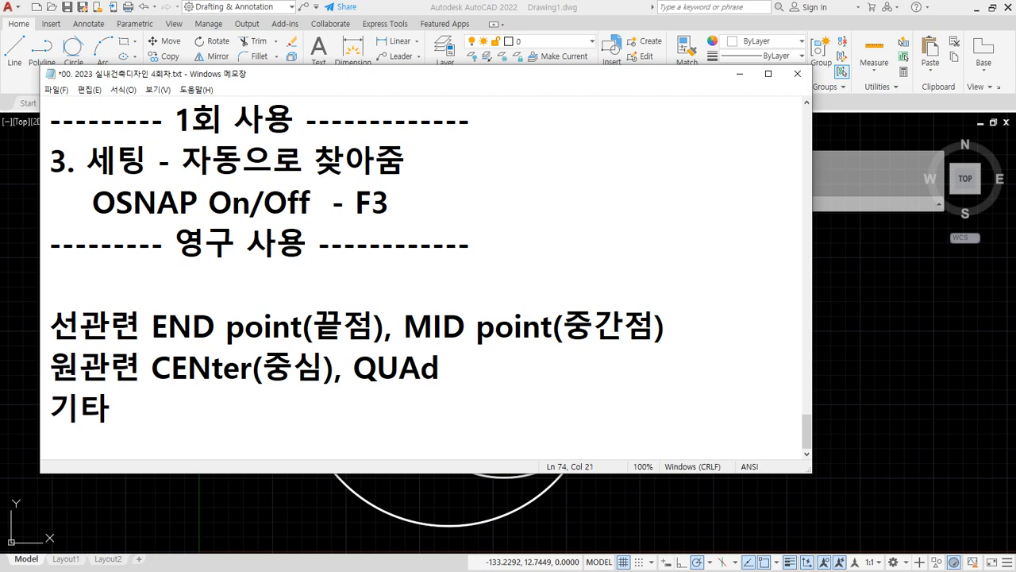
text(rant)
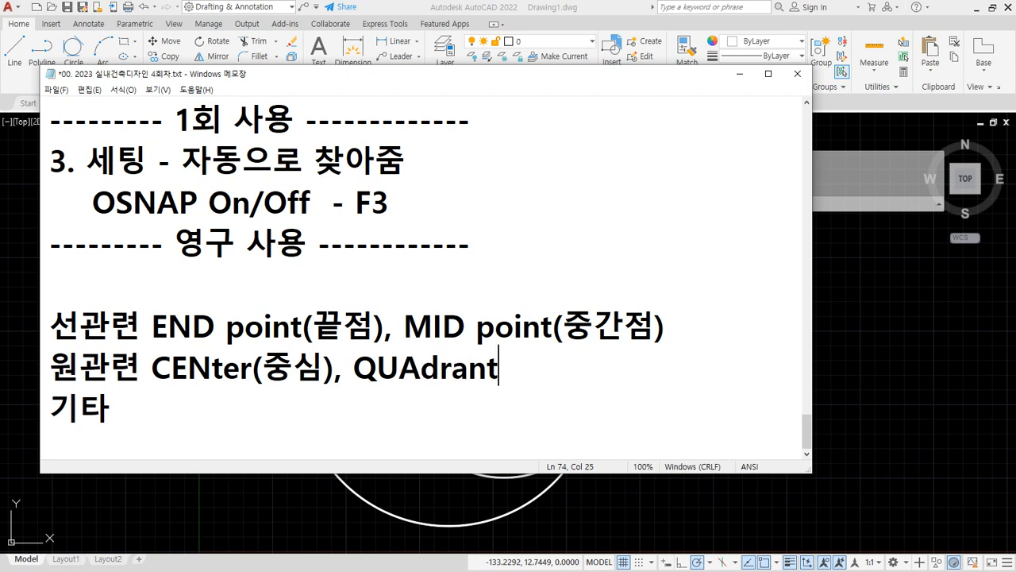
text((사분저)
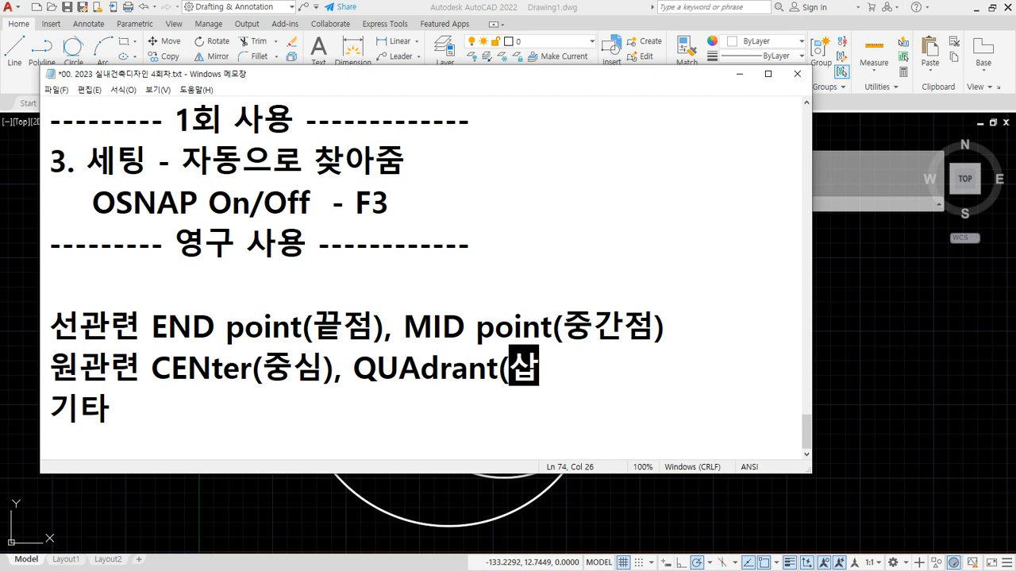
text(ㅁ))
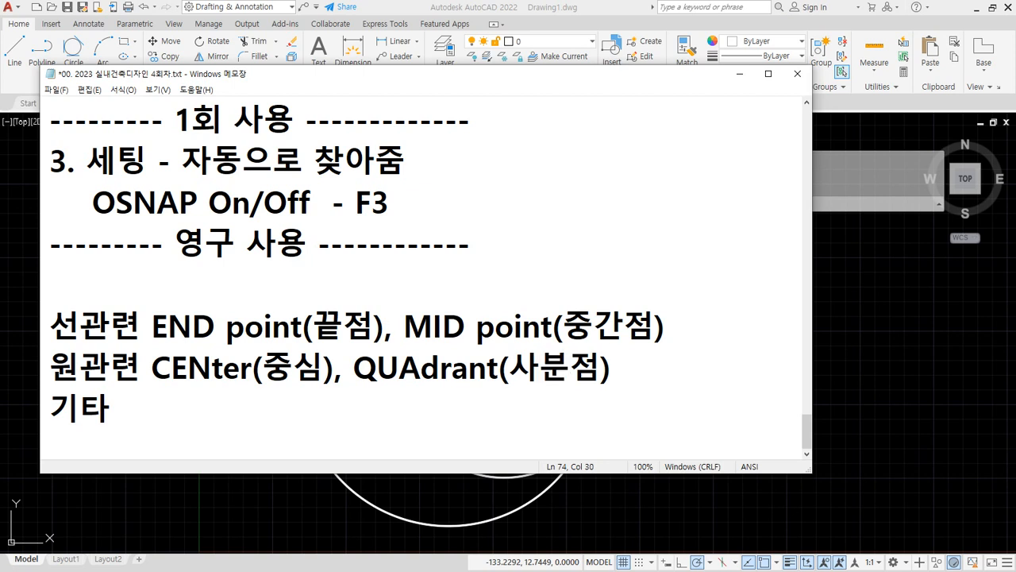
Append ", TANgent(접점)" to the "원관련" line and widen the Notepad window to fit it
text(, TAN)
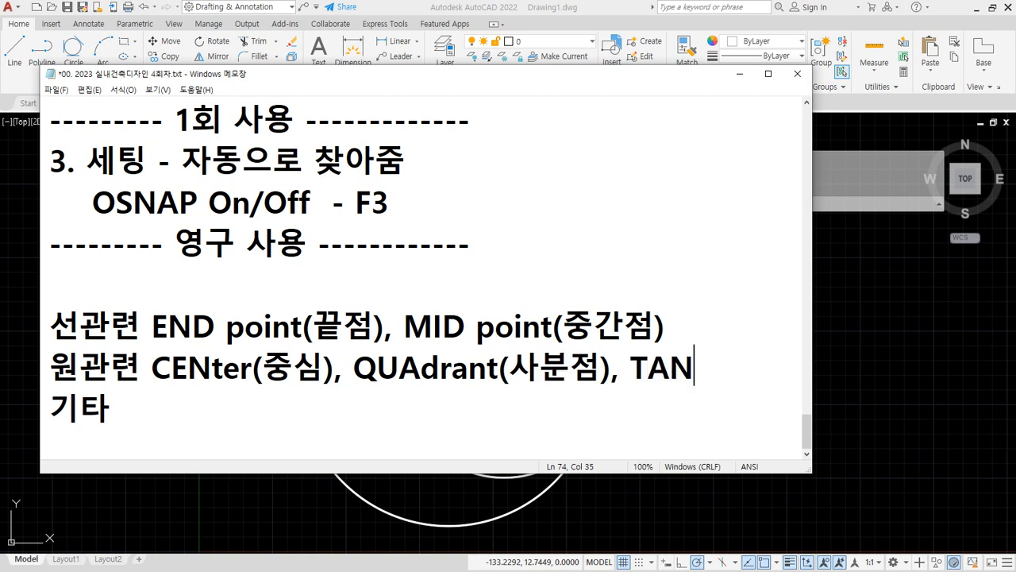
text(gent)
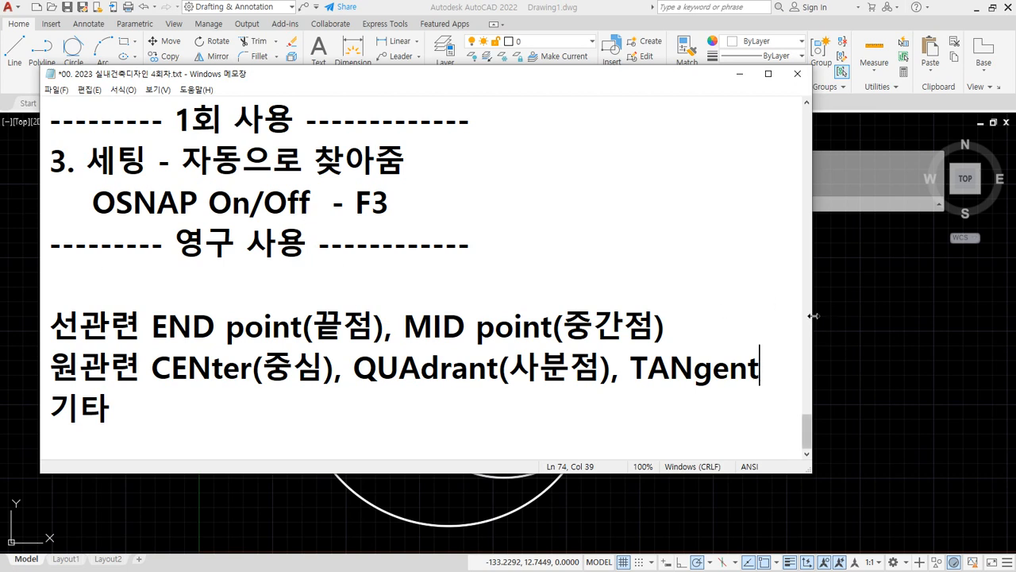
drag(811, 316, 986, 316)
text((저)
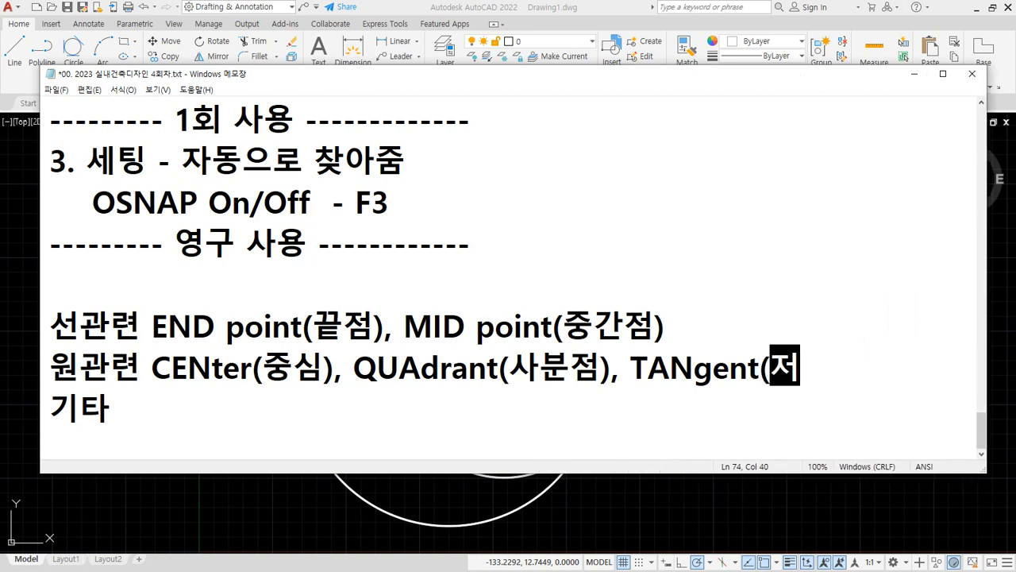
text(ㅂ점))
Complete the "기타" line with "INTersect(교차점), PERpendicula(수직점)"
key(Down)
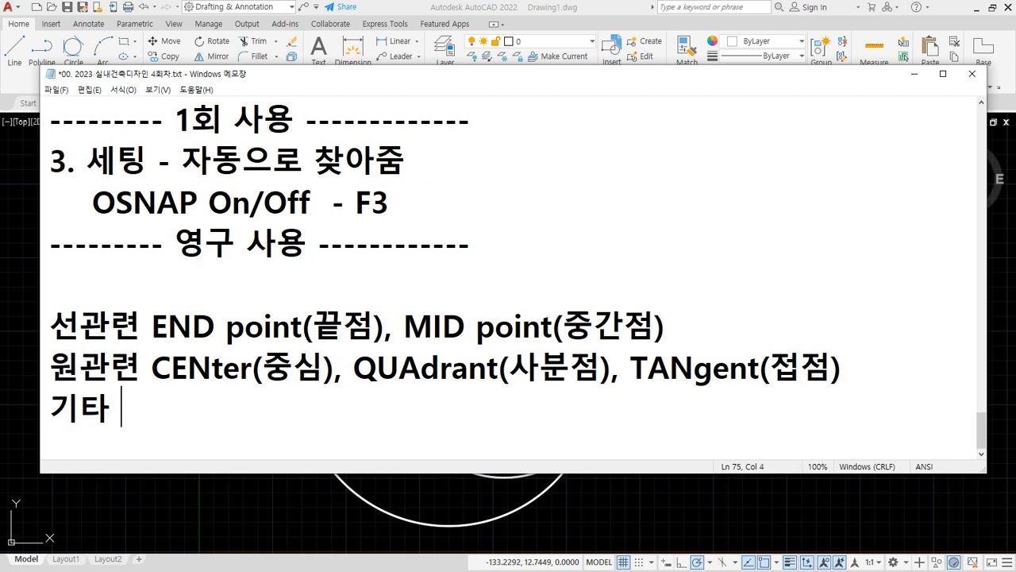
text(IN)
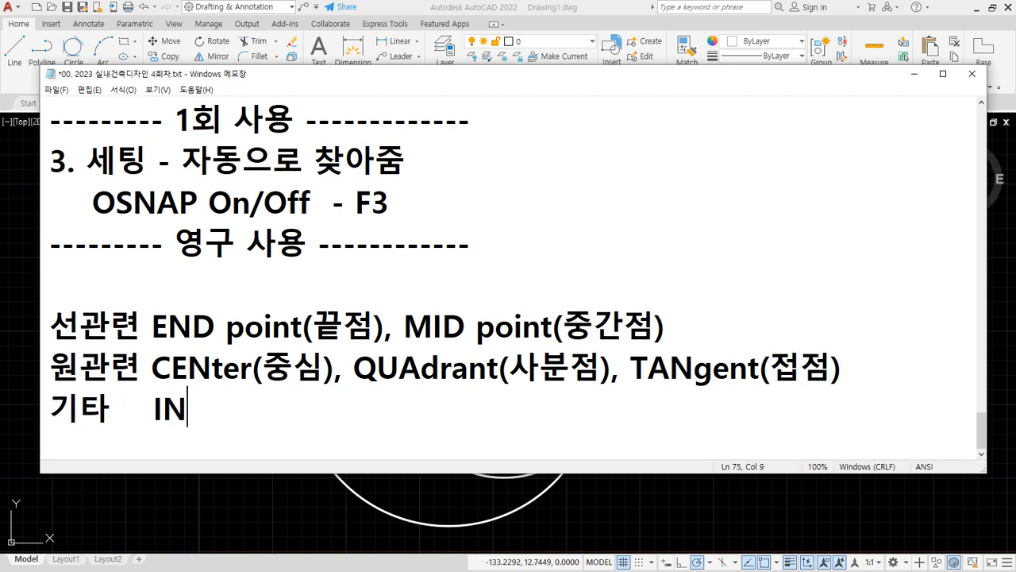
text(Tersect)
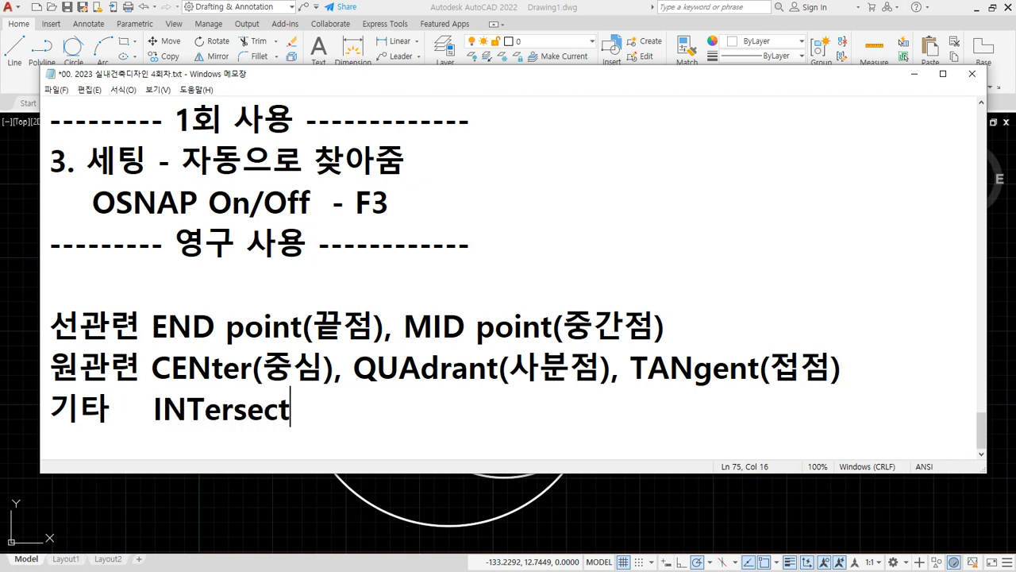
text((교차점)
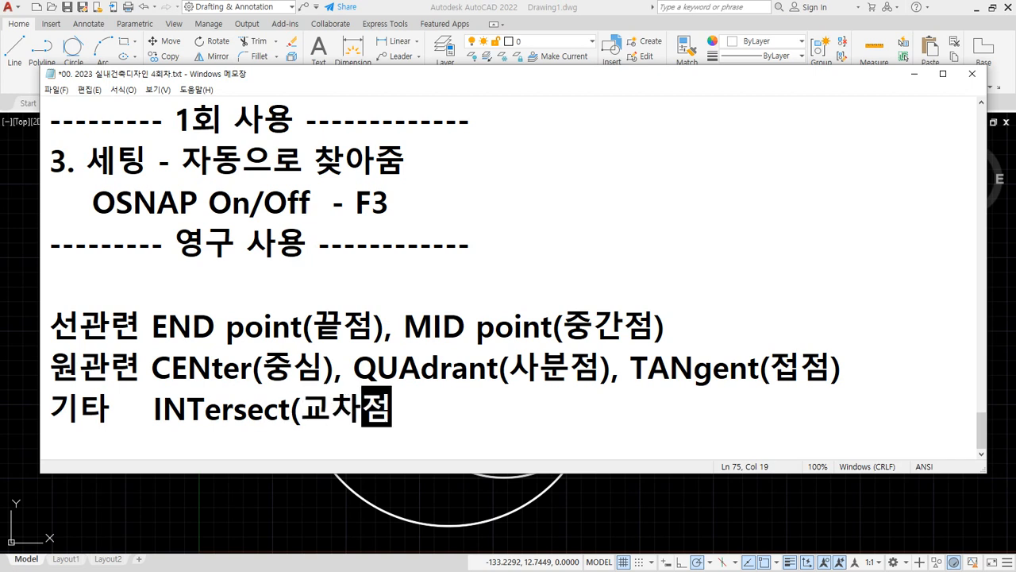
text(), PERp)
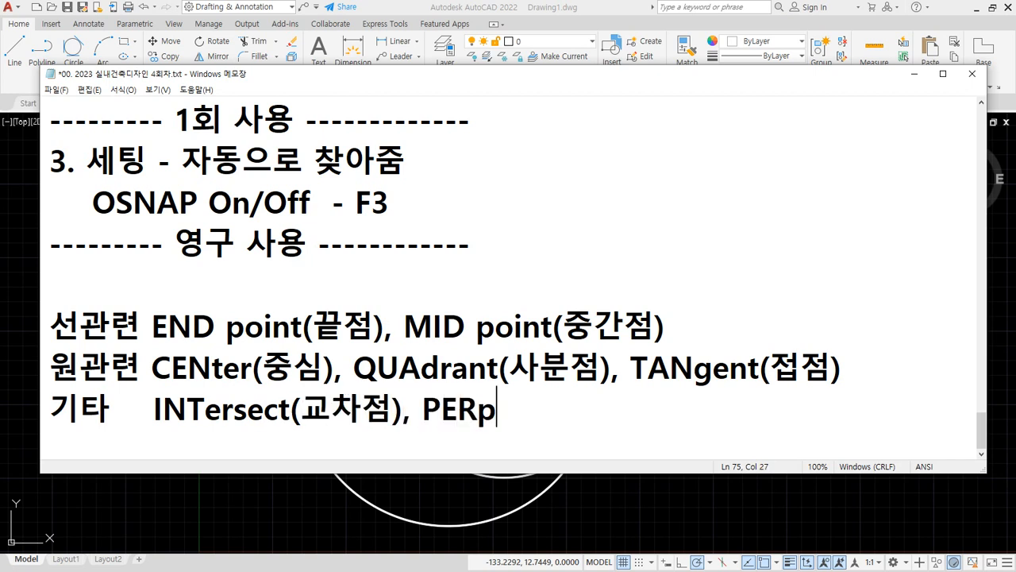
text(endicula()
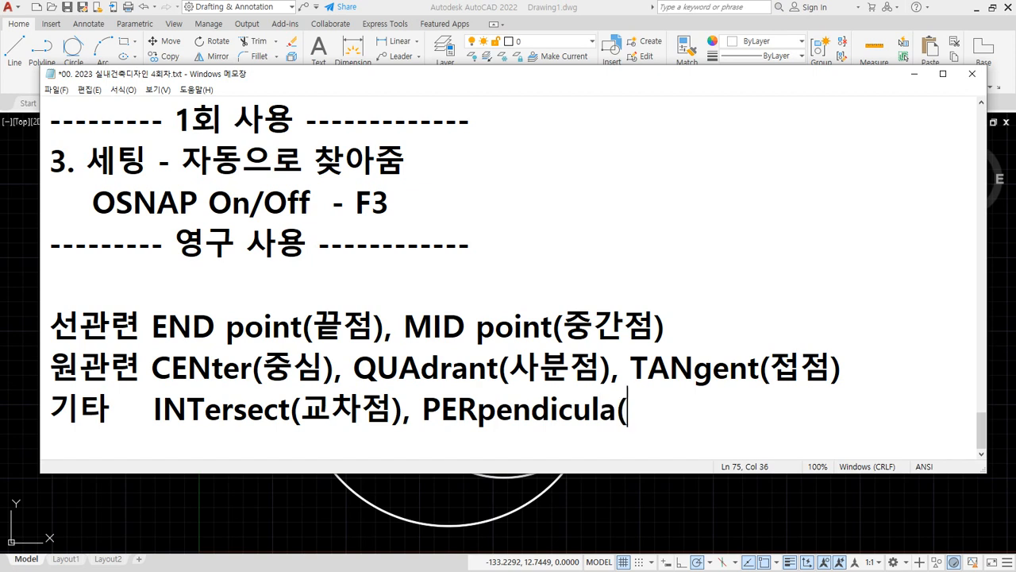
text(수직점)
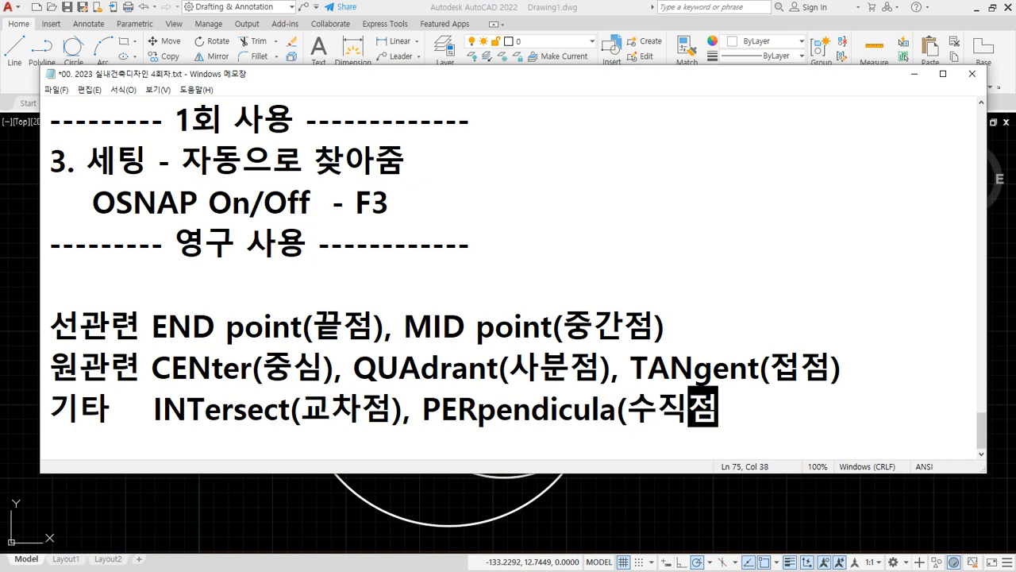
text())
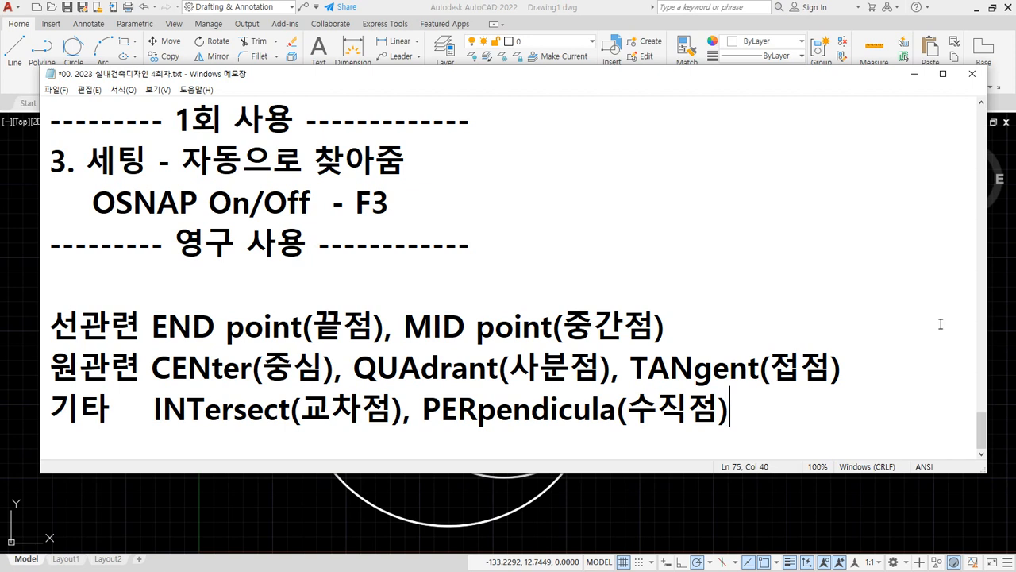
Underline in red the abbreviations QUA, CEN, INT, PER, TAN, MID and END in the snap list, and clear the marks
drag(357, 383, 414, 383)
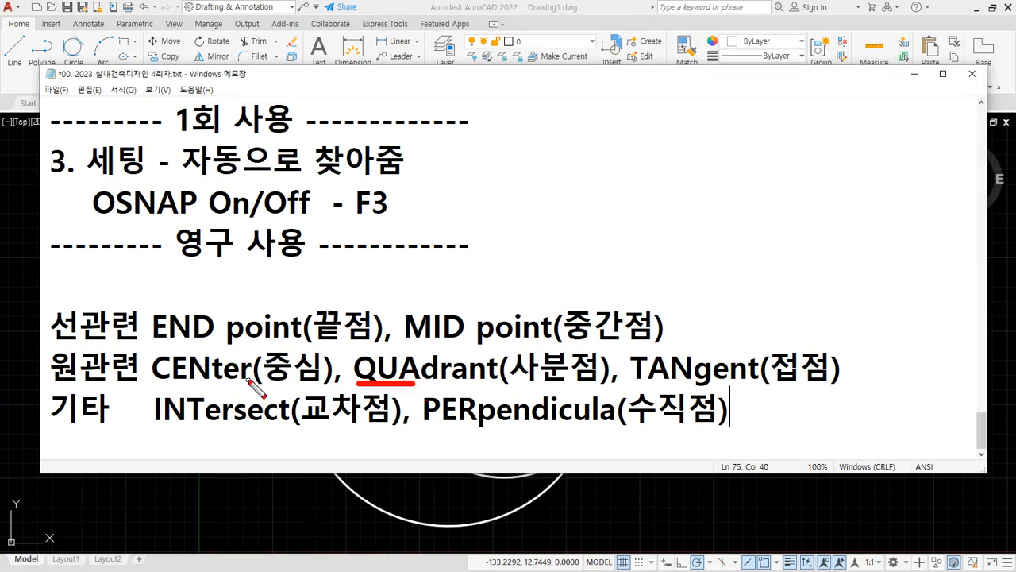
drag(208, 383, 141, 383)
drag(199, 426, 148, 426)
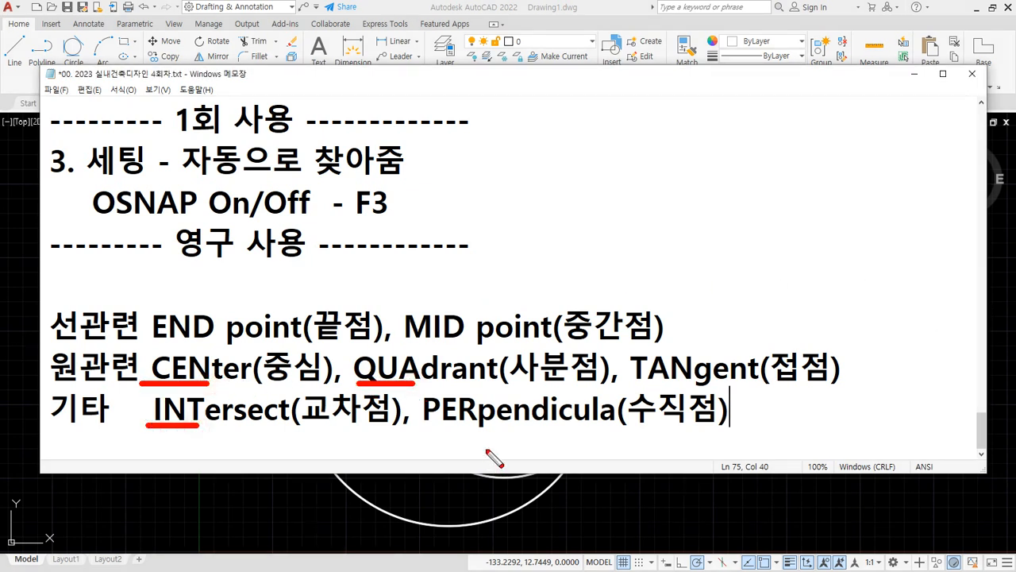
drag(477, 427, 422, 428)
drag(689, 385, 633, 386)
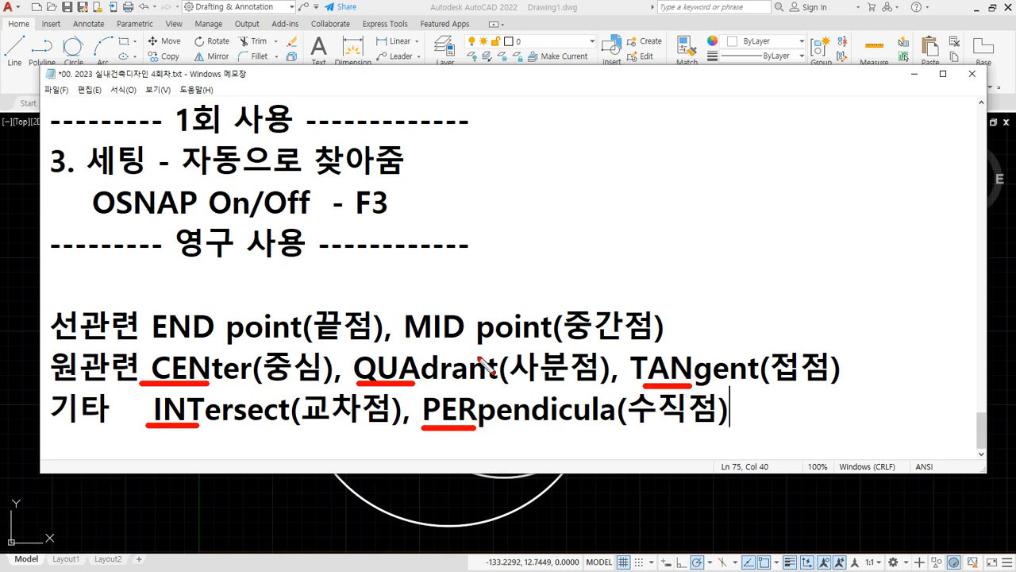
drag(462, 347, 405, 347)
drag(213, 347, 151, 347)
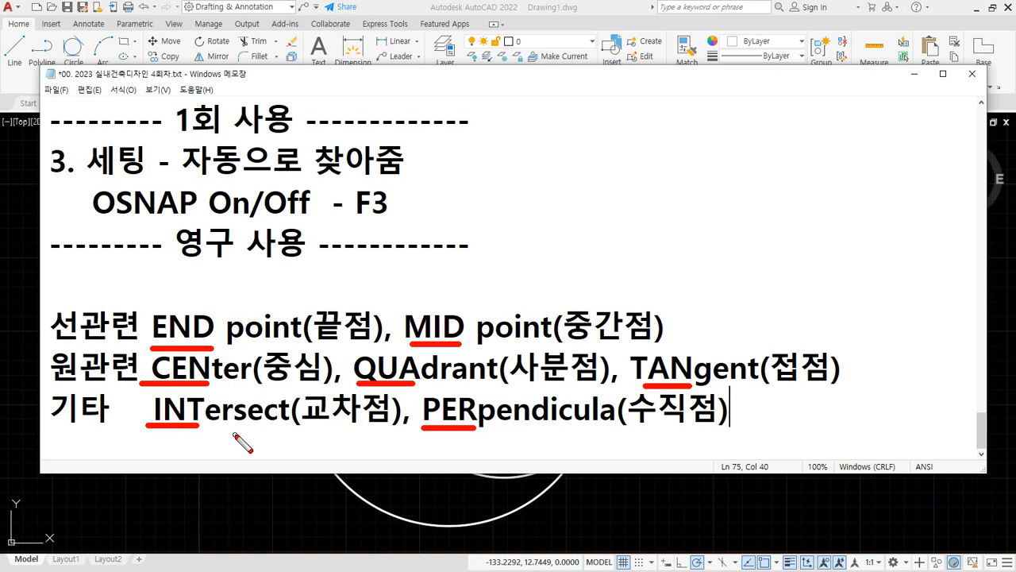
key(Escape)
Write "대문자만 사용, " on the blank line below the "영구 사용" divider
click(220, 298)
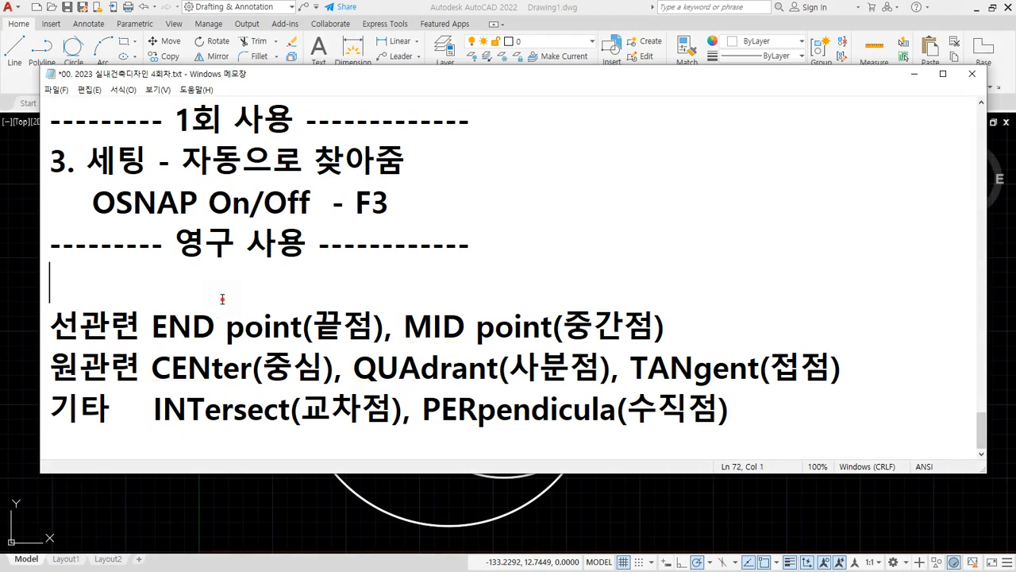
text(eo)
key(BackSpace)
key(BackSpace)
key(Hangul)
text(대문자만 )
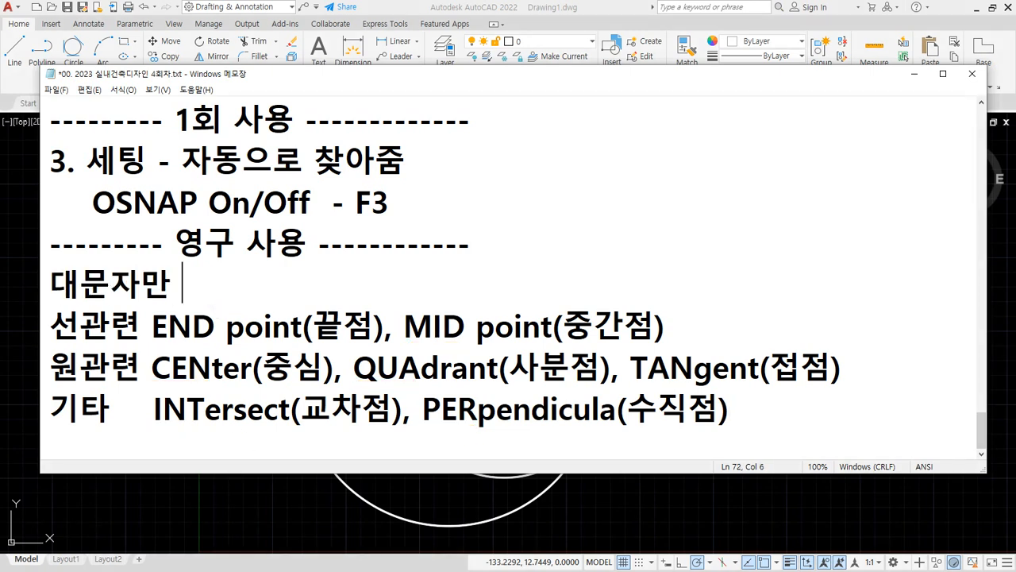
text(사용, 명)
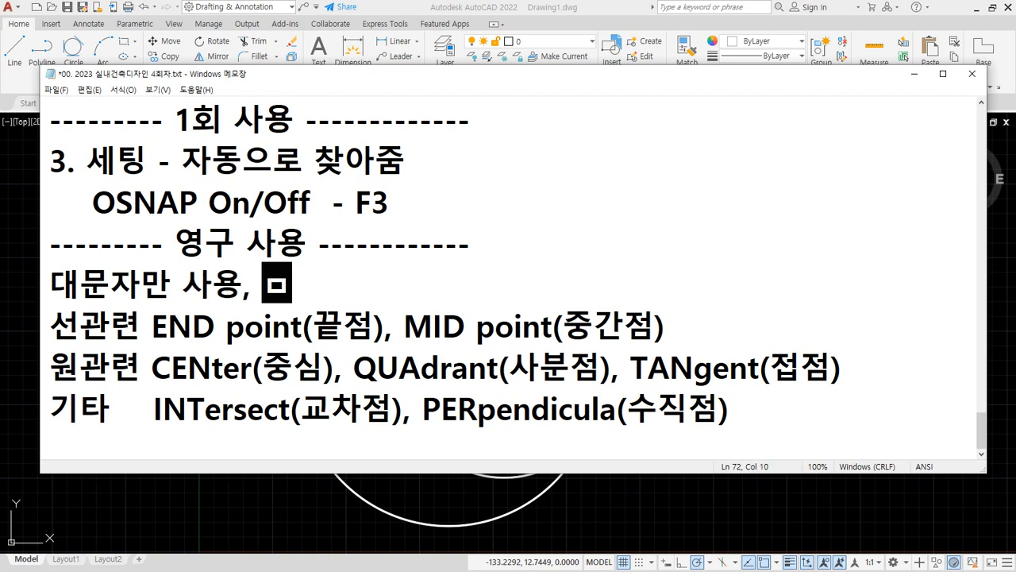
key(BackSpace)
key(BackSpace)
key(BackSpace)
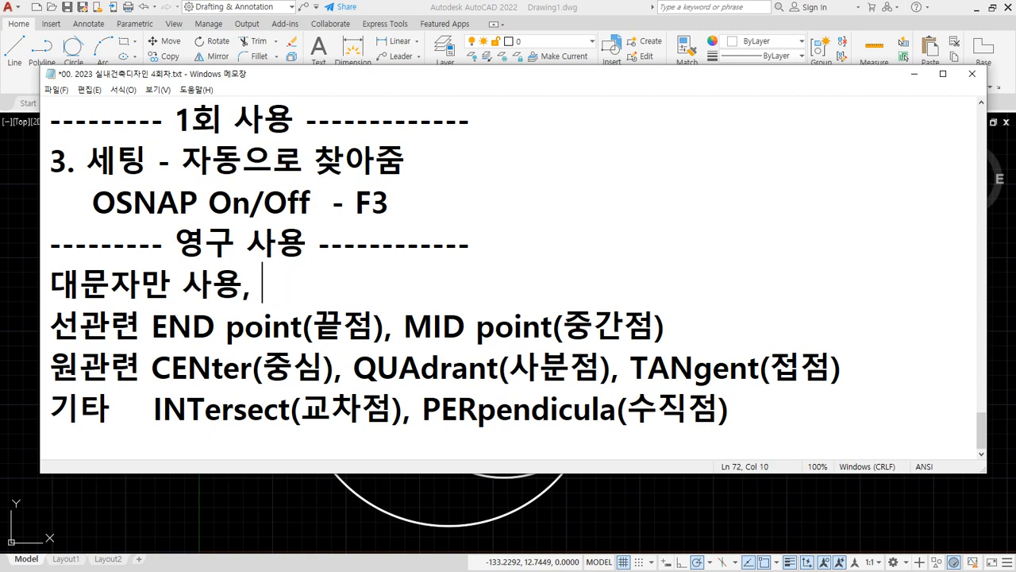
Append "대문자만 명령" to the "대문자만 사용" line and put "- " in front of it
text(대문자)
text(만 명령)
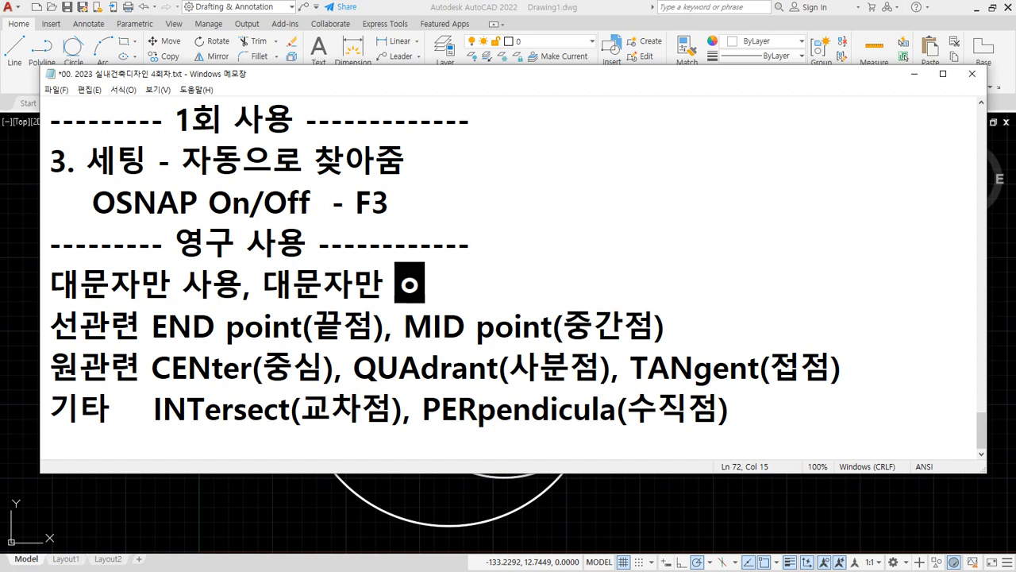
key(Home)
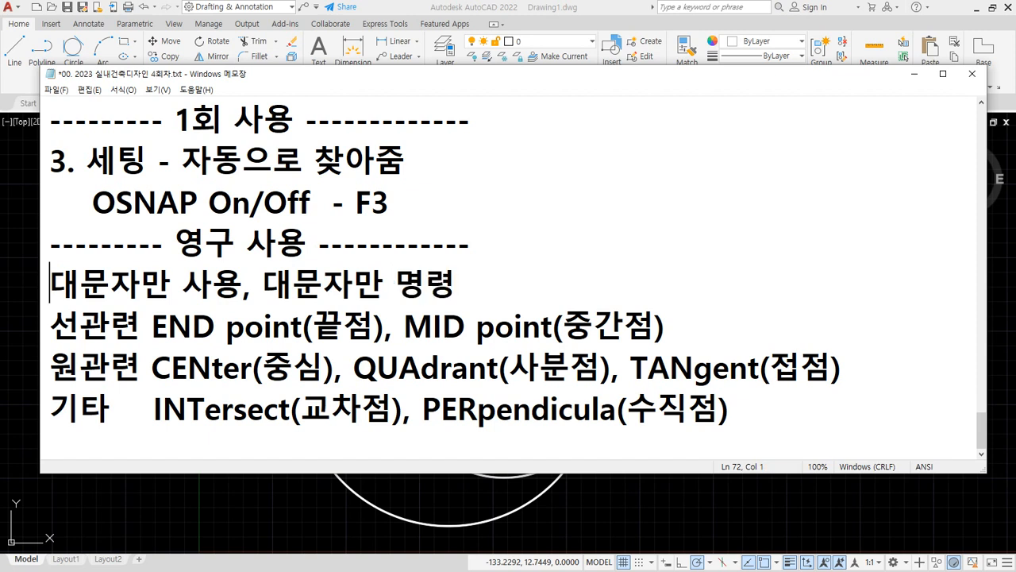
text(-)
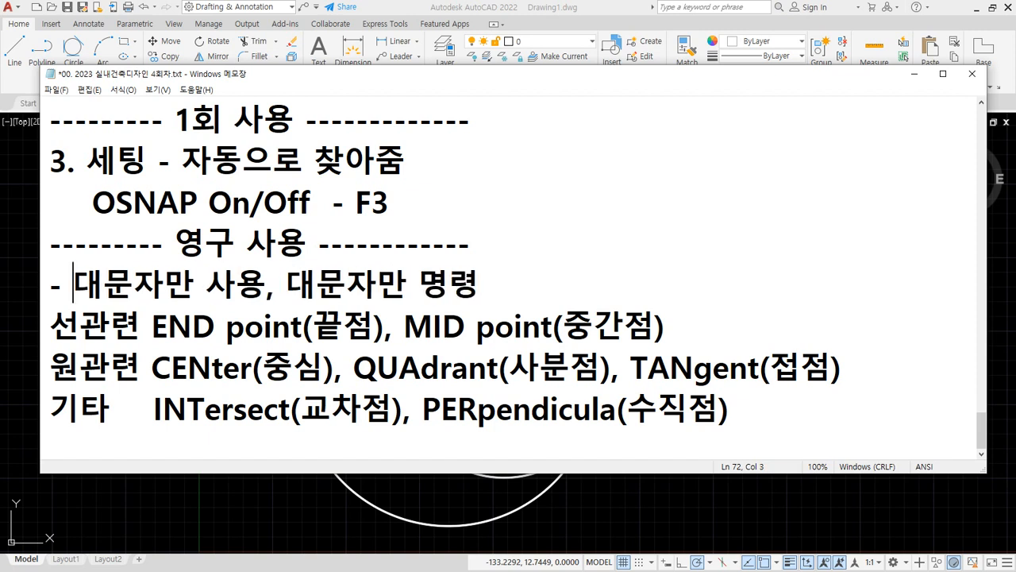
Add the line "- 캐드가 위치를 물어볼 때 사용가능" below the "대문자만 사용" note
key(End)
key(Return)
scroll(223, 298, down, 1)
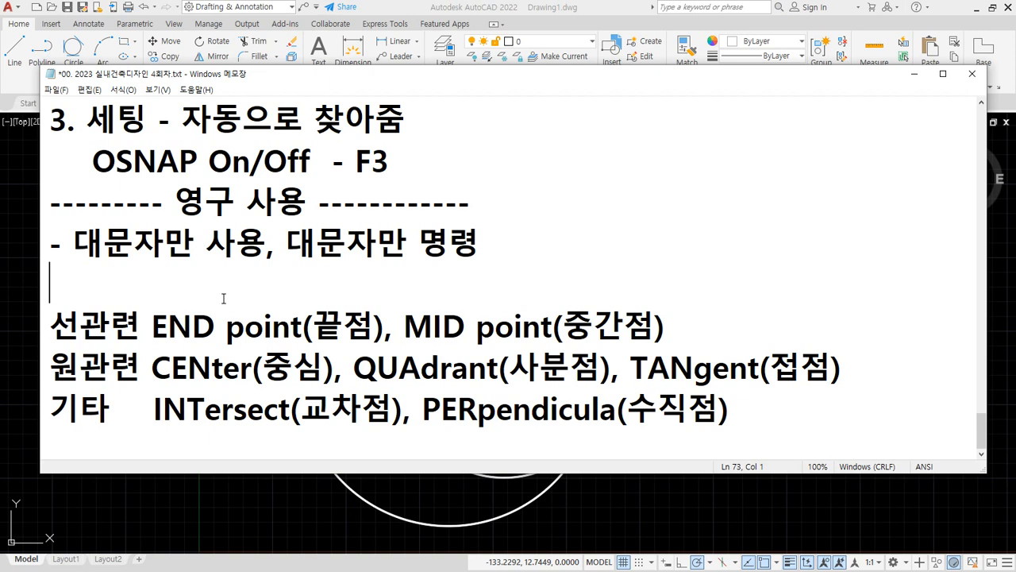
text(- 캐)
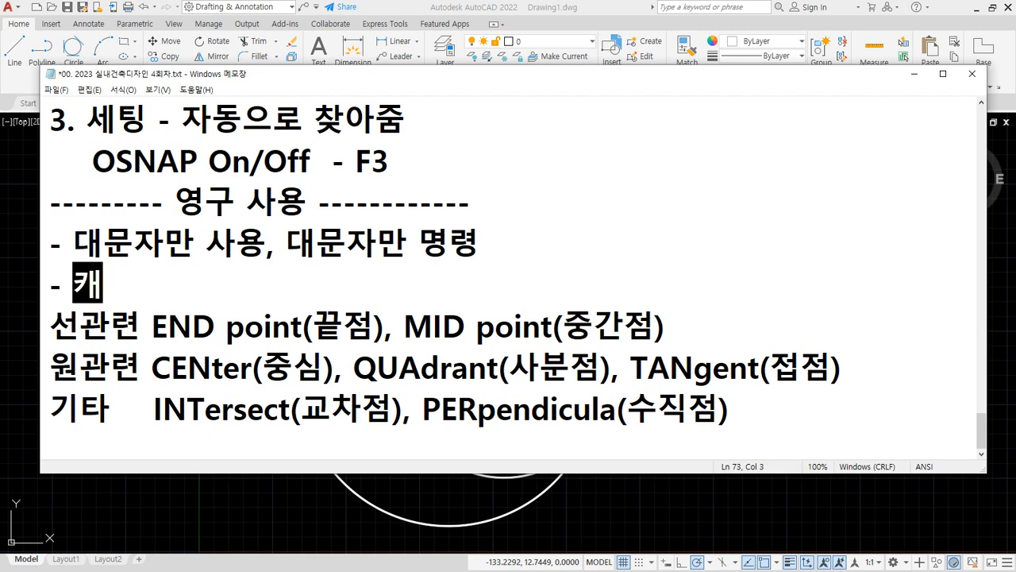
text(드가 d)
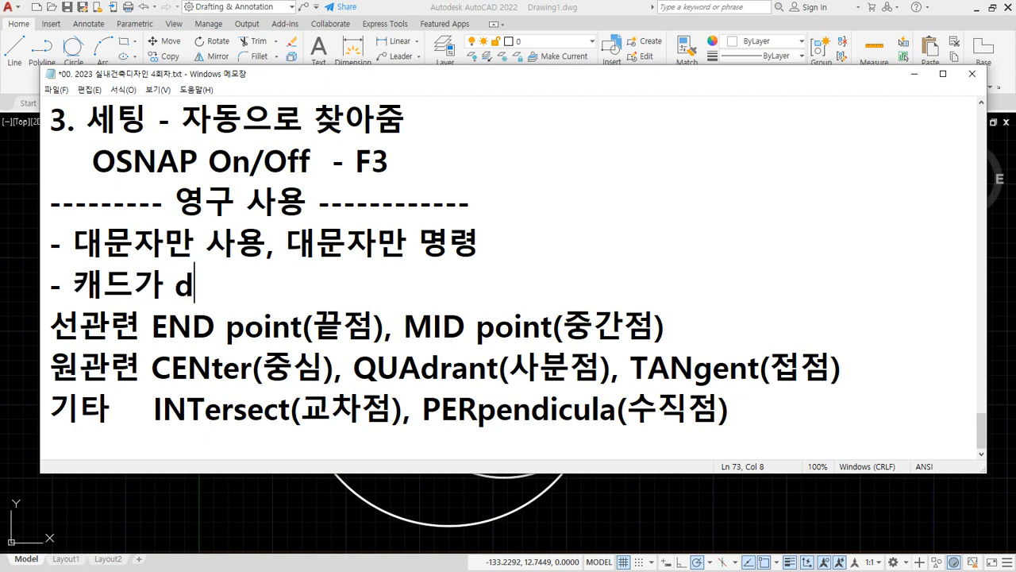
key(BackSpace)
text(ㅇ위치를 물어보)
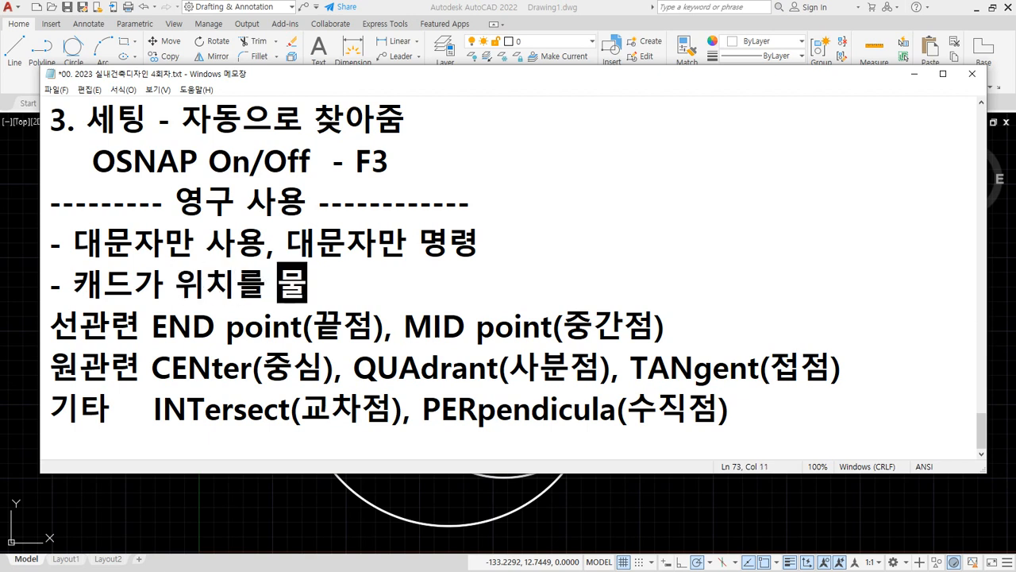
text(ㄹ 때 상)
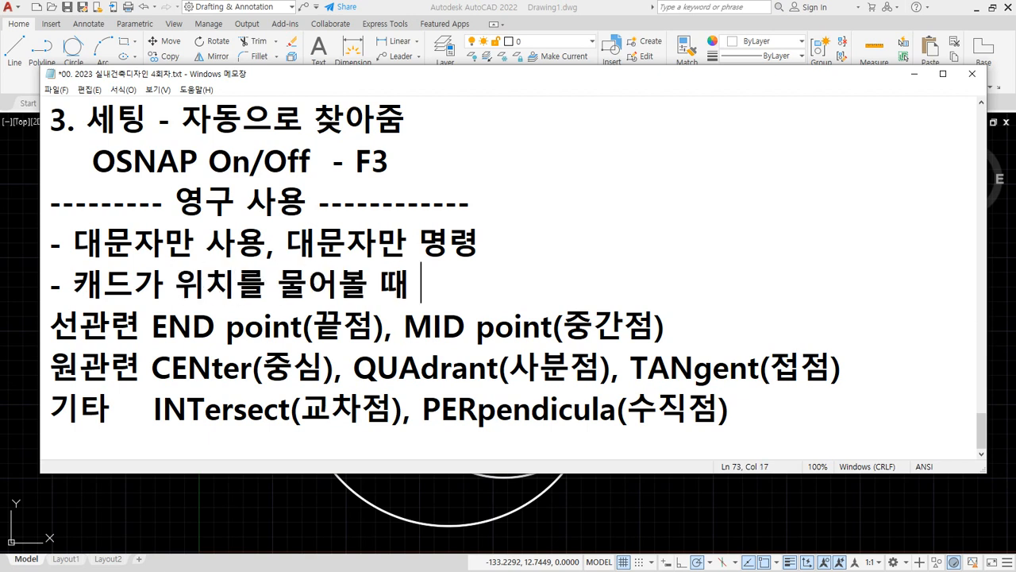
text(용가능)
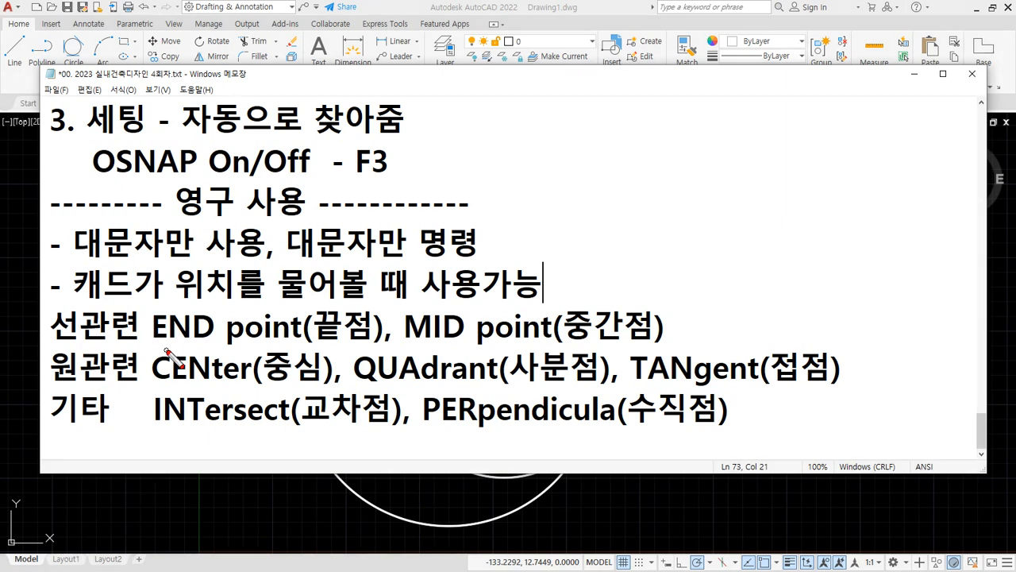
Underline END and 끝점 in red on the "선관련" line, and clear the marks
drag(157, 343, 224, 346)
drag(316, 340, 375, 341)
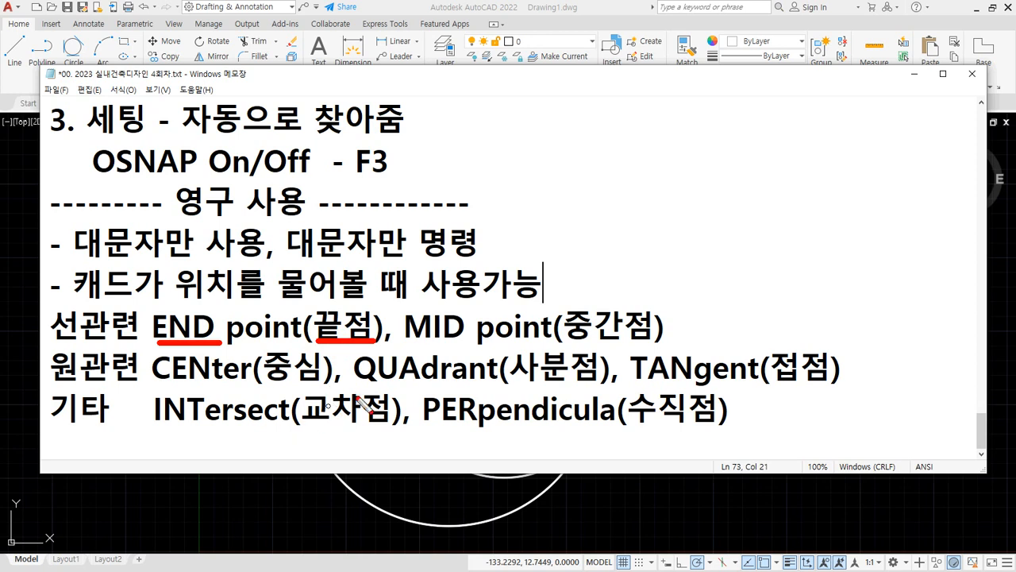
key(Escape)
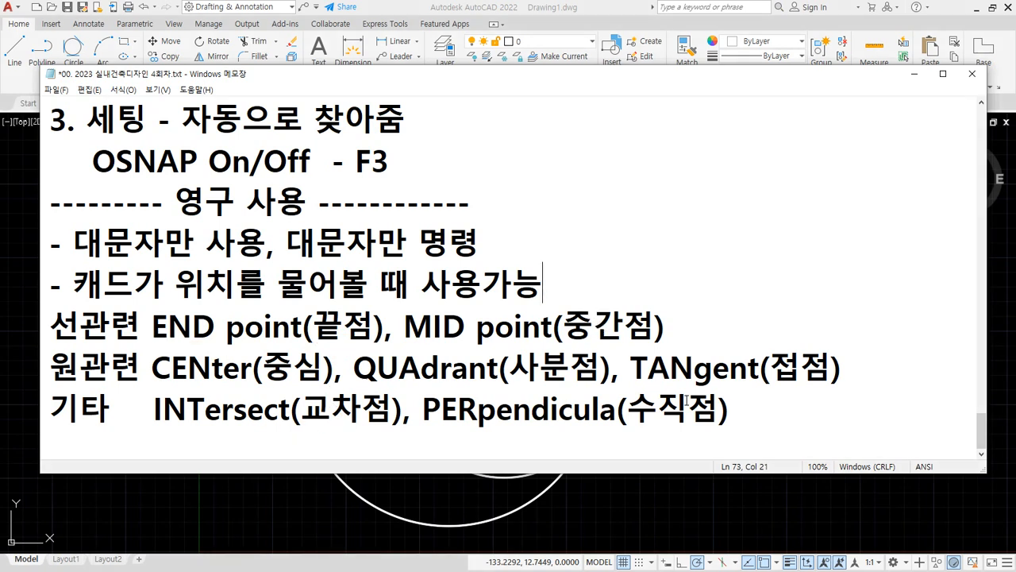
Add the line "- AutoCAD 종료명령어 END, EXIT, QUIT" above the "선관련" line
key(Return)
text(- )
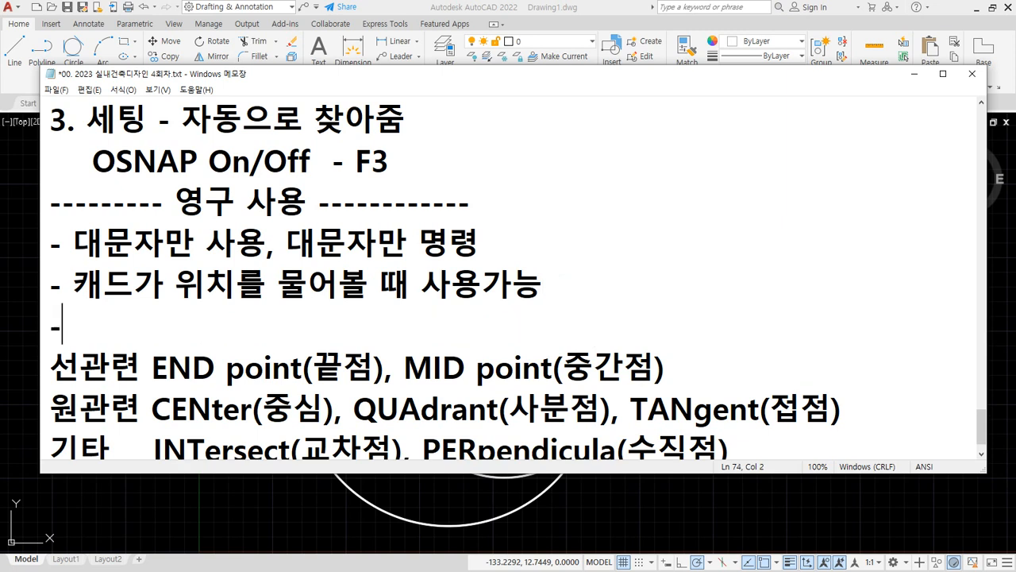
text(Au)
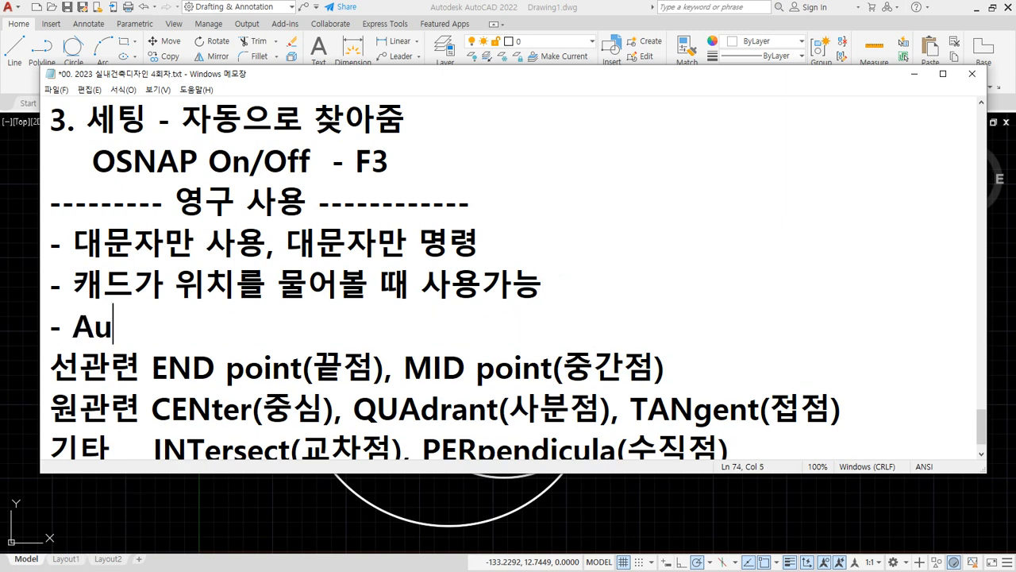
text(toCAD ㅈ종료)
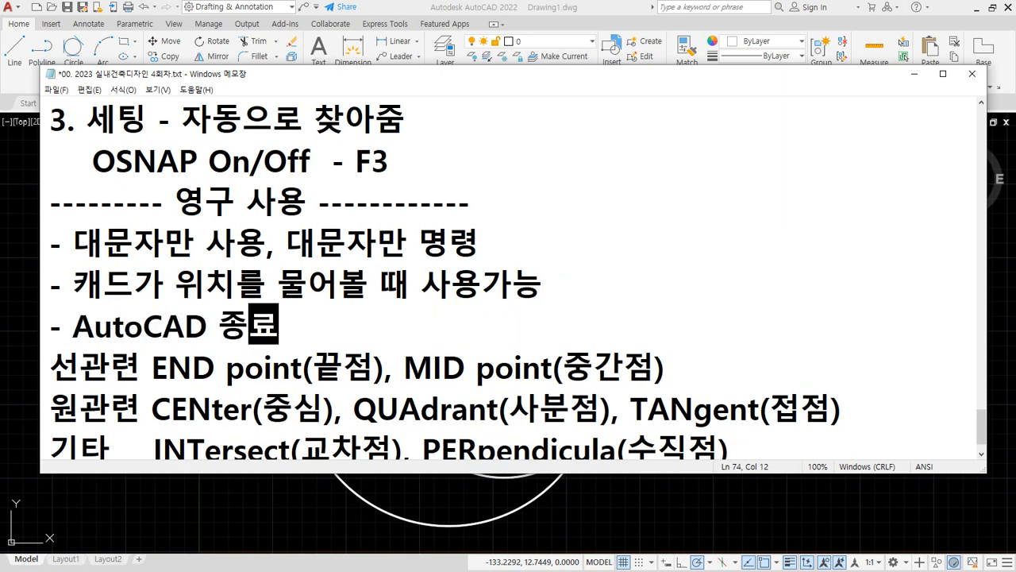
text(명령어)
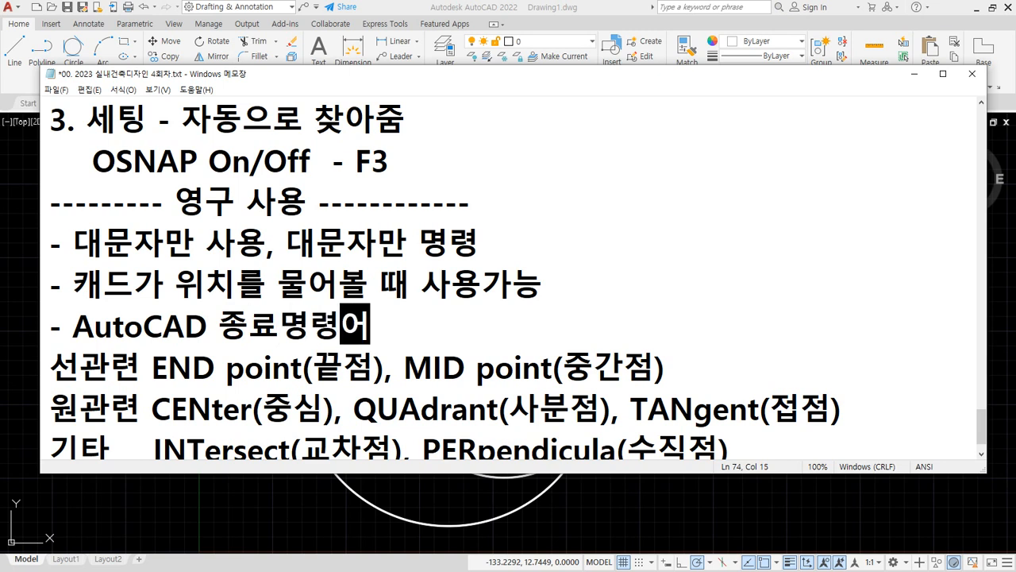
text( END, Exi)
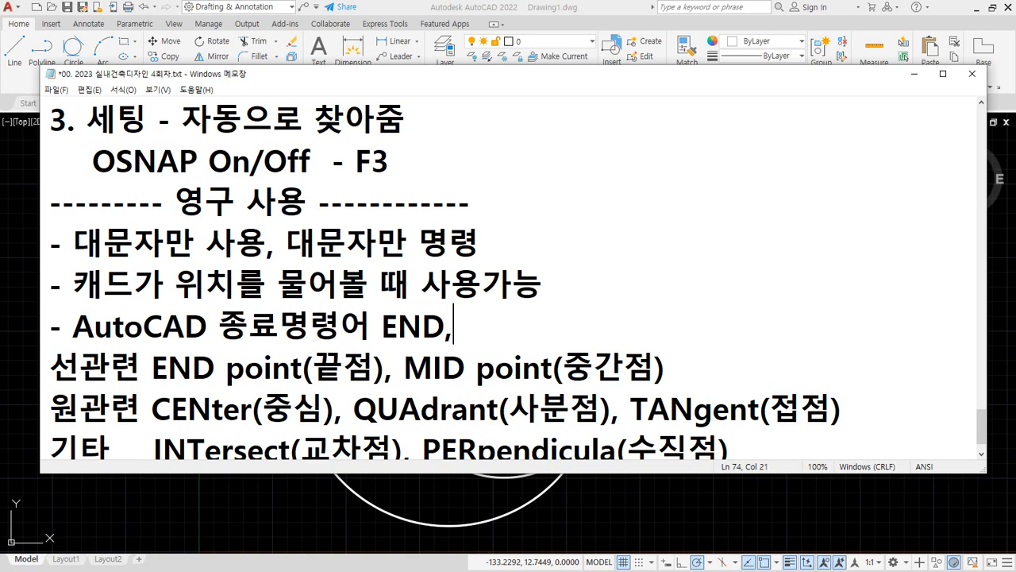
key(BackSpace)
key(BackSpace)
text(XIT, QUIT)
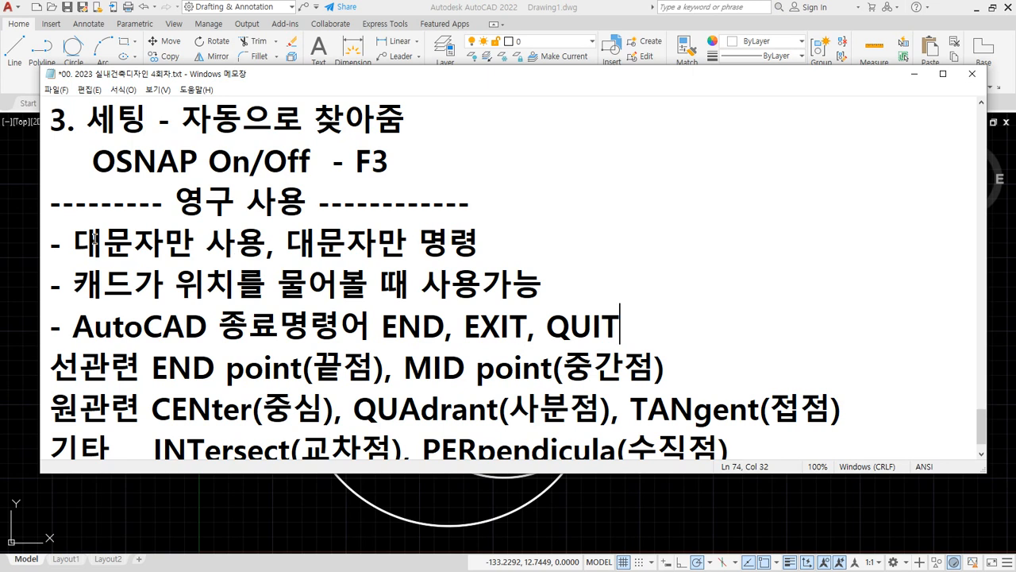
Underline END in red on both the "선관련" line and the AutoCAD exit-command line
drag(220, 379, 211, 383)
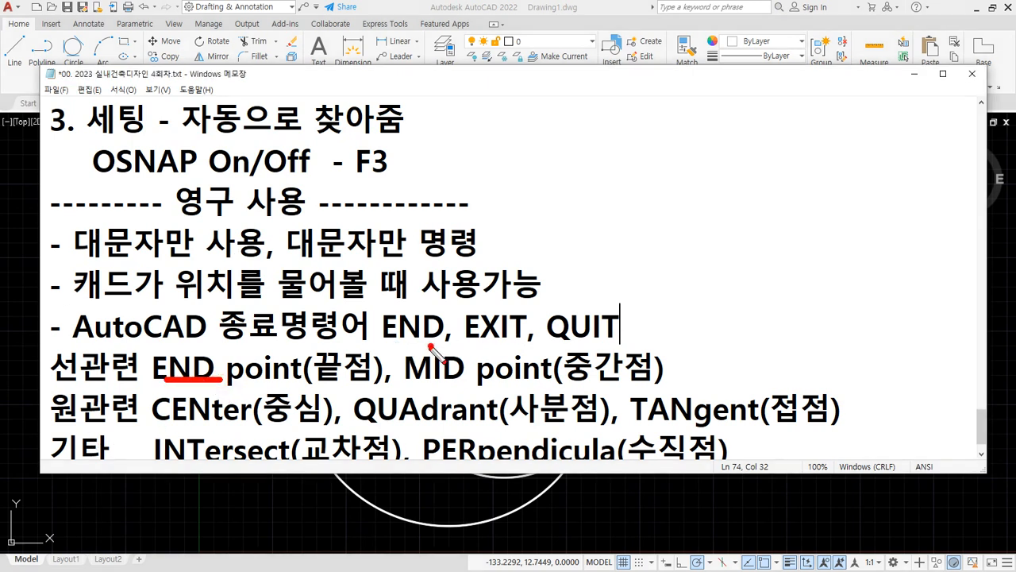
drag(434, 346, 379, 346)
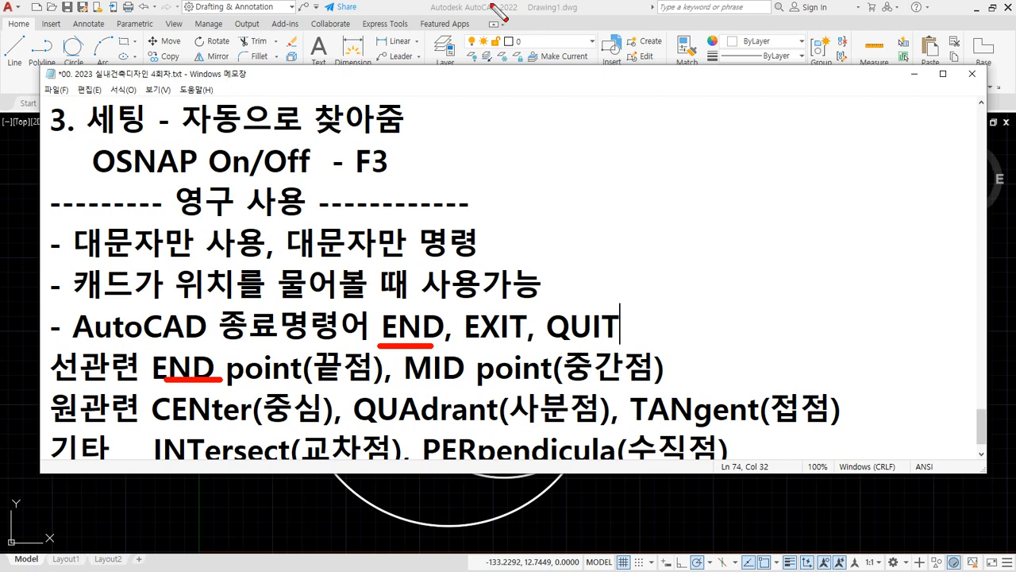
Switch to AutoCAD and run END as a standalone command
key(alt+Tab)
click(475, 202)
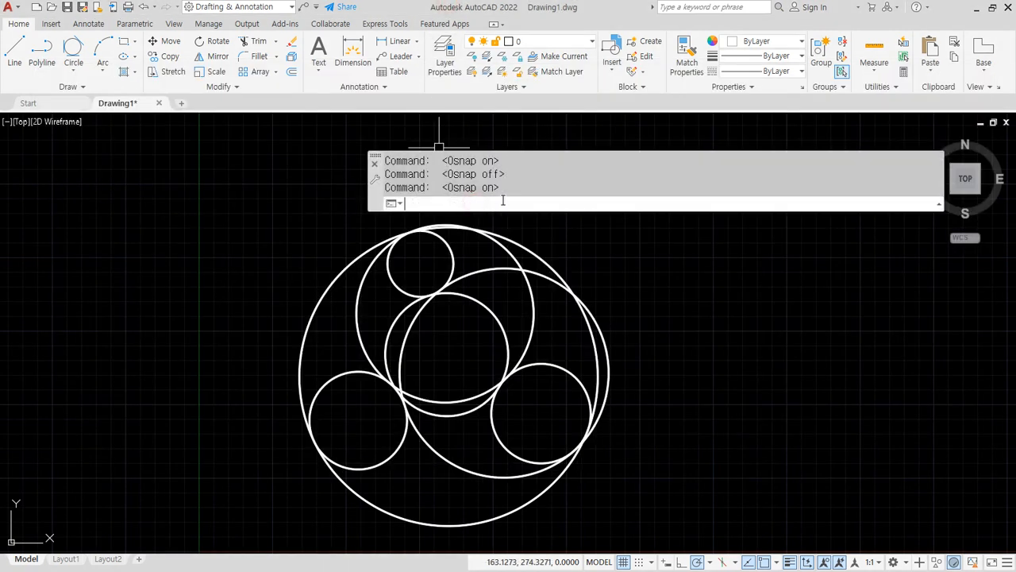
text(END)
key(Return)
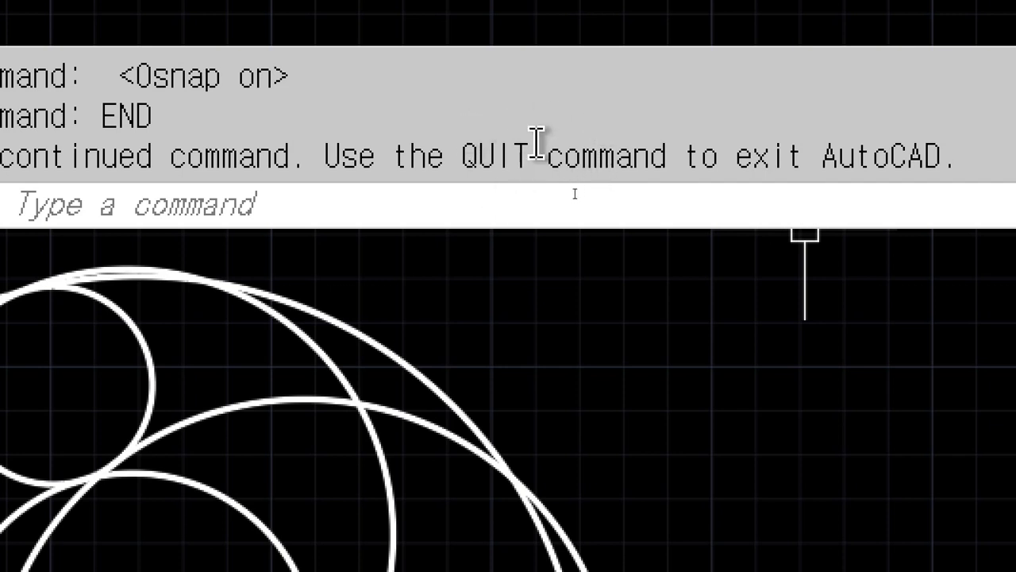
Show the Line command's prompt for a first point, and cancel the command
click(301, 206)
text(L)
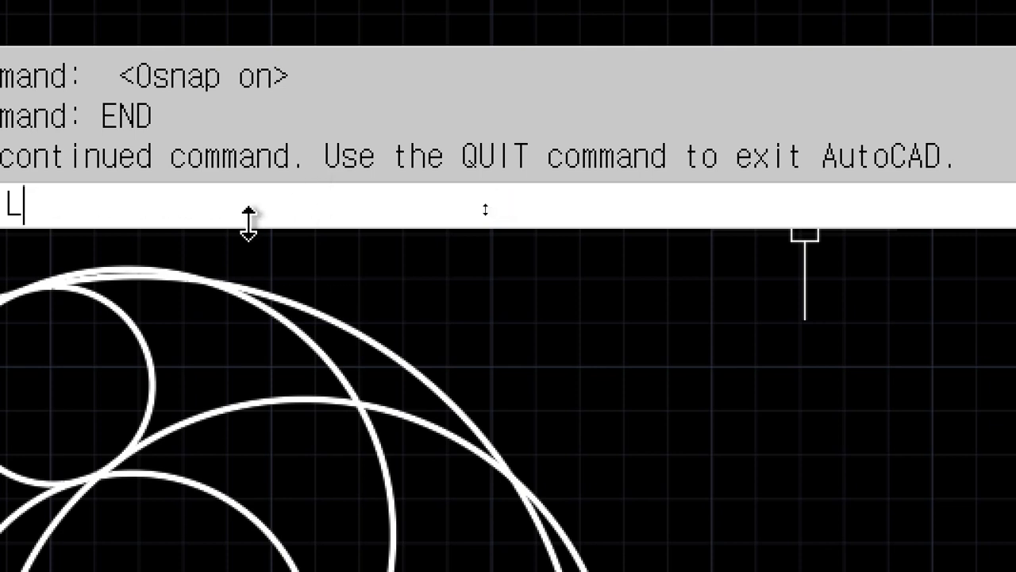
key(Return)
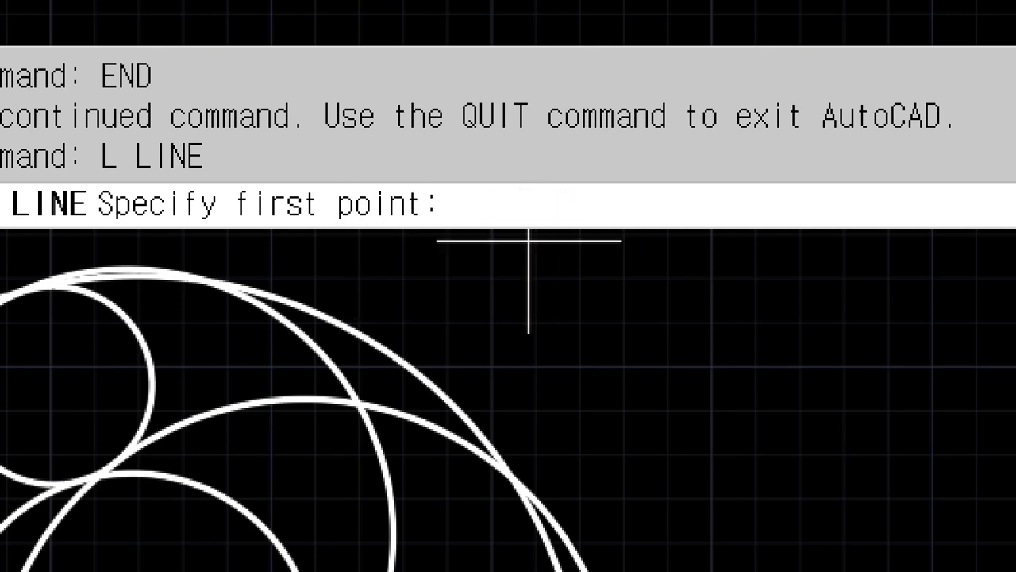
key(Escape)
Show the Circle command's center prompt and its 2P diameter-point prompt, and cancel the command
text(c)
key(Return)
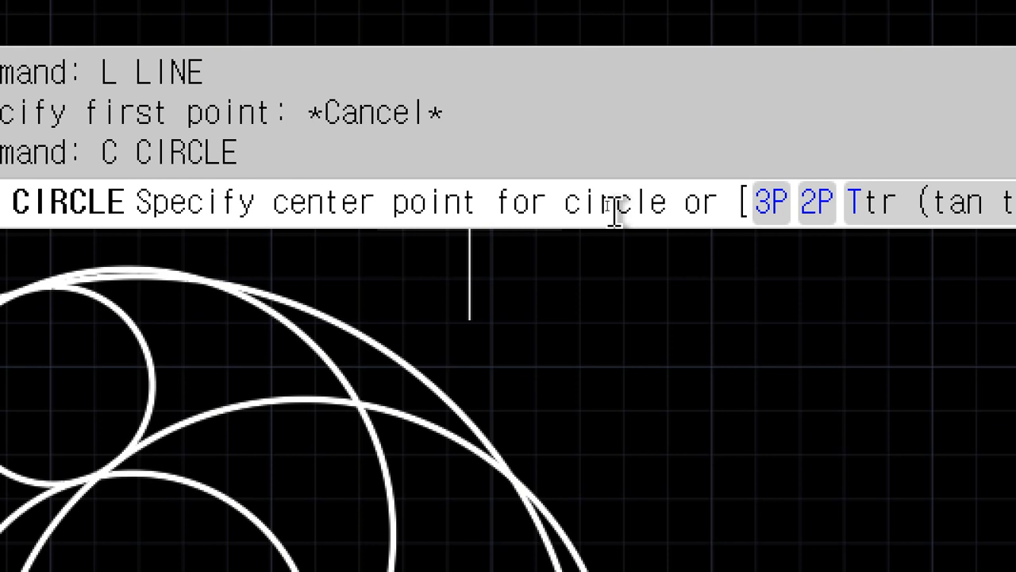
click(818, 203)
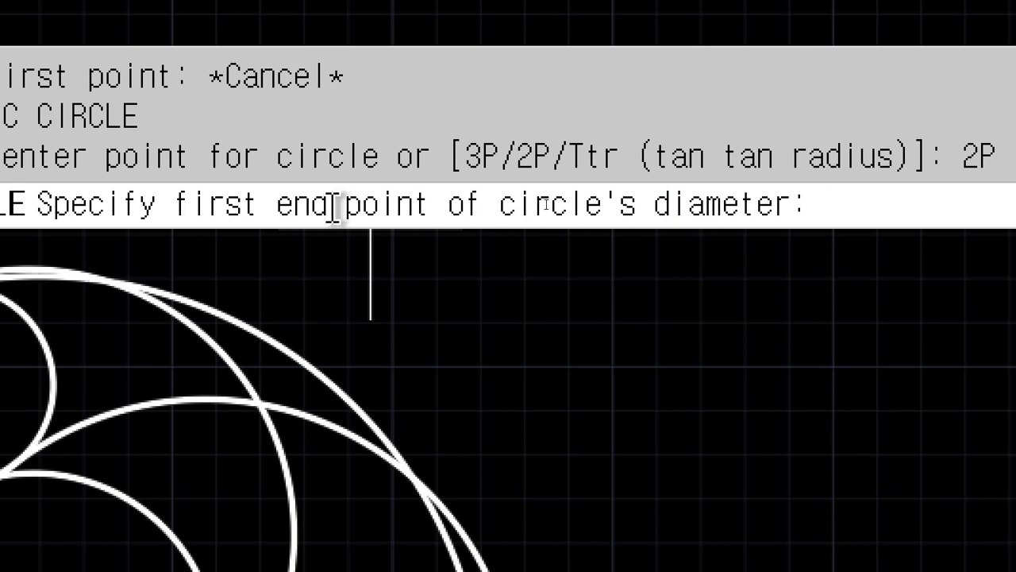
key(Escape)
key(Escape)
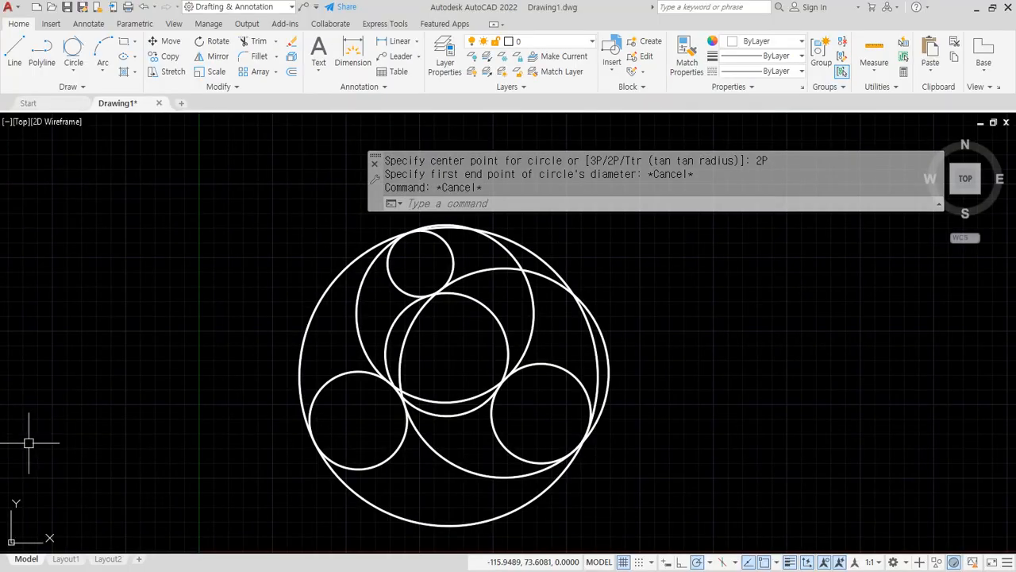
Switch to the notes and add the line "- OSNAP은 보조명령" above the AutoCAD exit-command line
key(alt+Tab)
scroll(441, 309, down, 1)
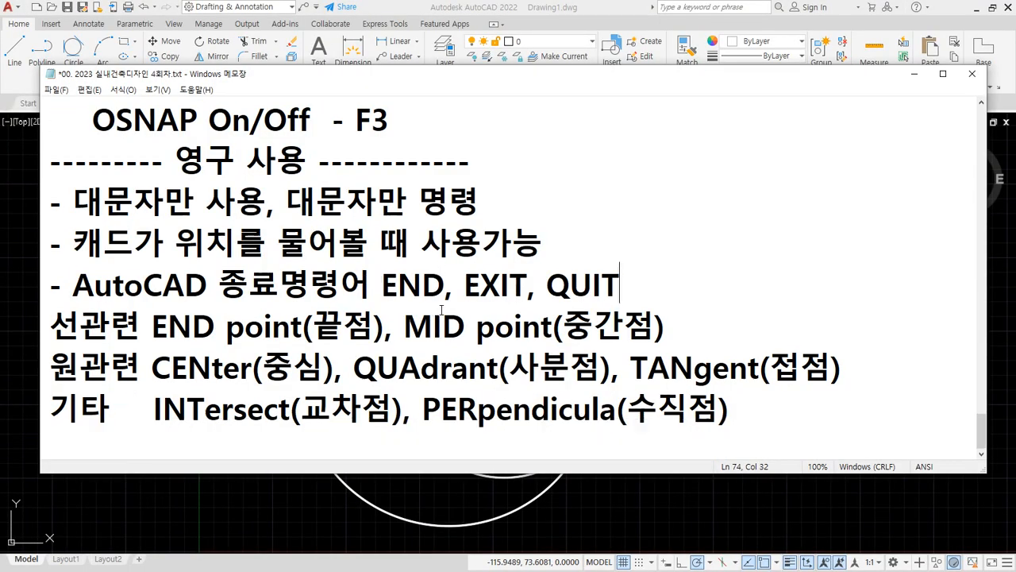
click(600, 241)
key(Return)
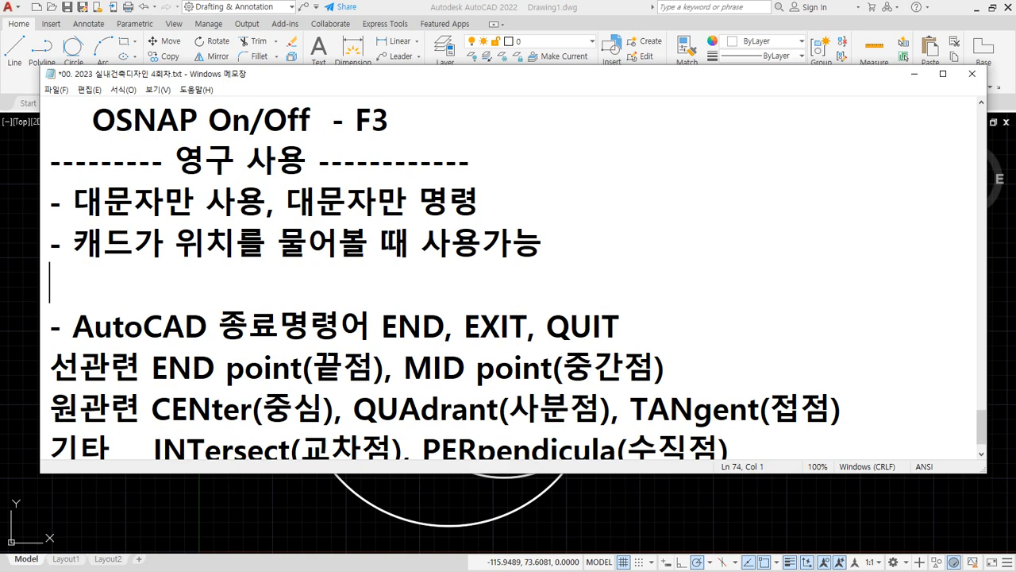
text(- s)
key(BackSpace)
text(p)
key(BackSpace)
text(OSNAP은 )
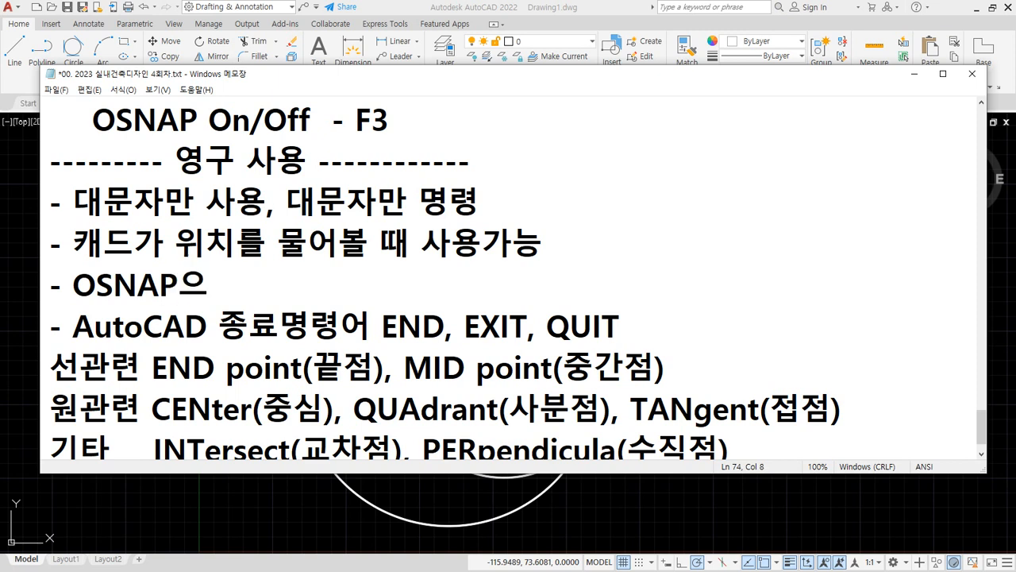
text(보조명령)
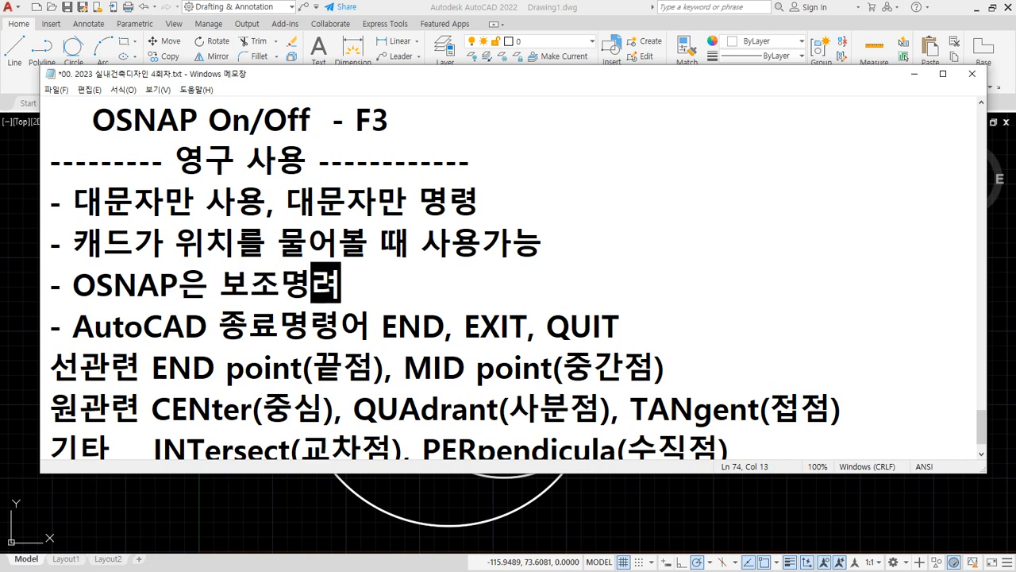
Insert "주명령어가 아닌" before "보조명령" in the OSNAP line
key(Left)
key(Left)
key(Left)
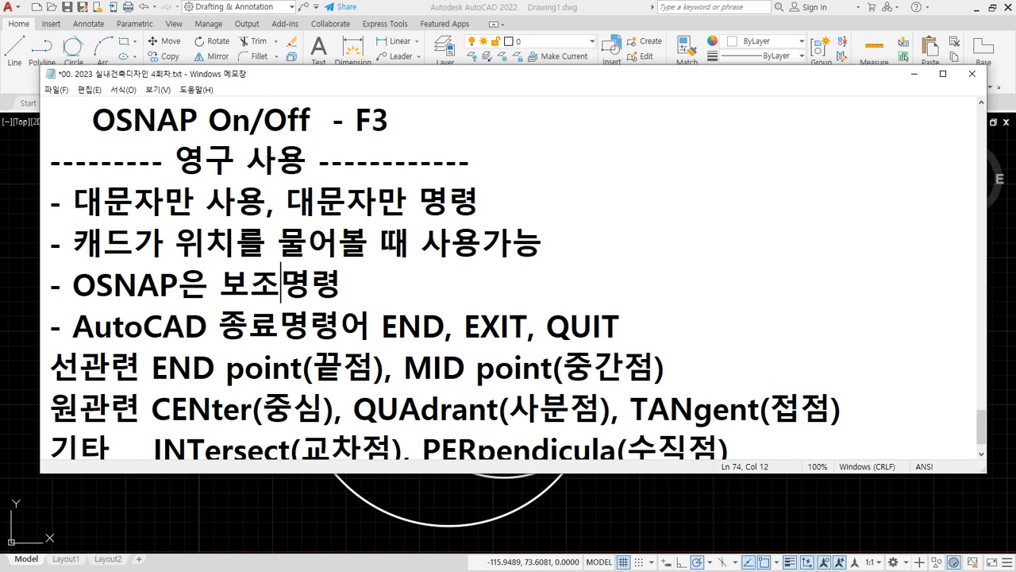
text(주)
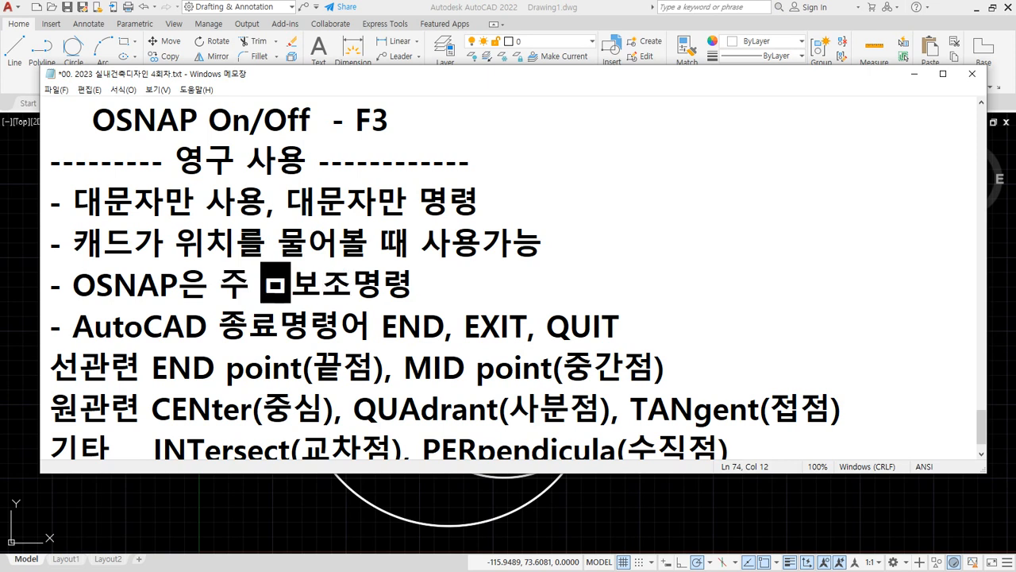
key(BackSpace)
text(명려엉가)
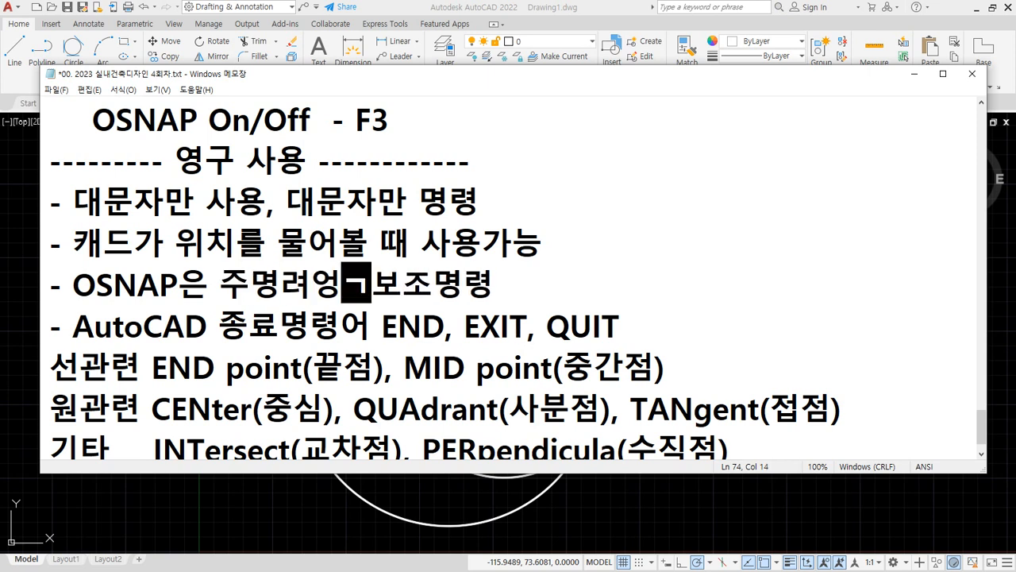
key(BackSpace)
key(BackSpace)
key(BackSpace)
key(BackSpace)
text(령어가 )
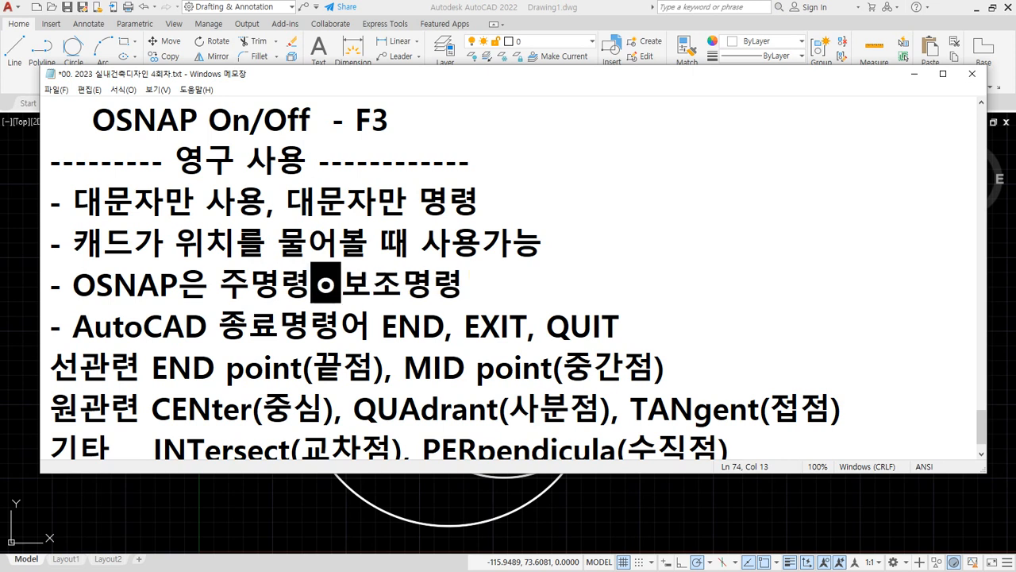
text(아니)
key(End)
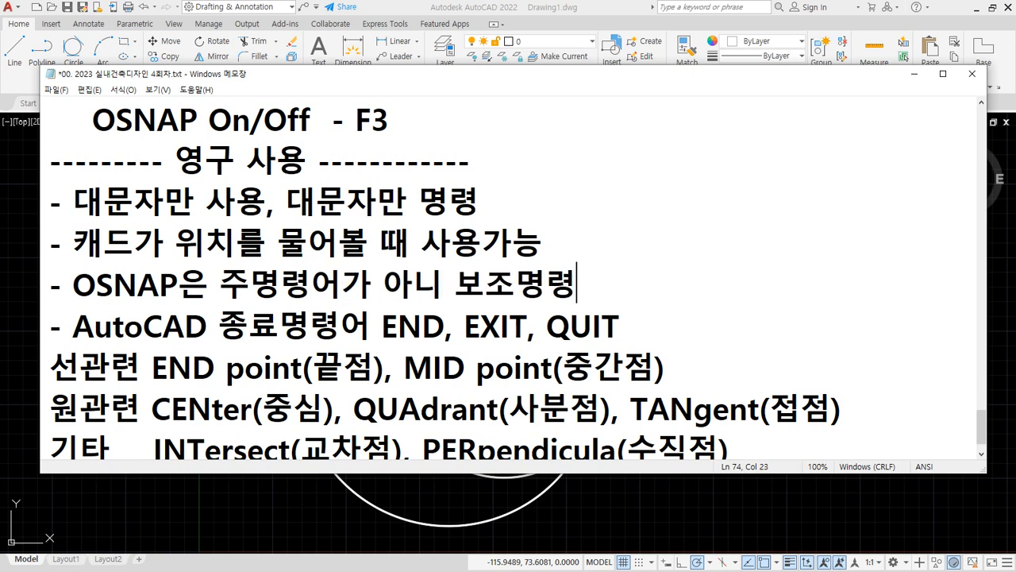
key(Left)
key(Left)
key(Left)
key(BackSpace)
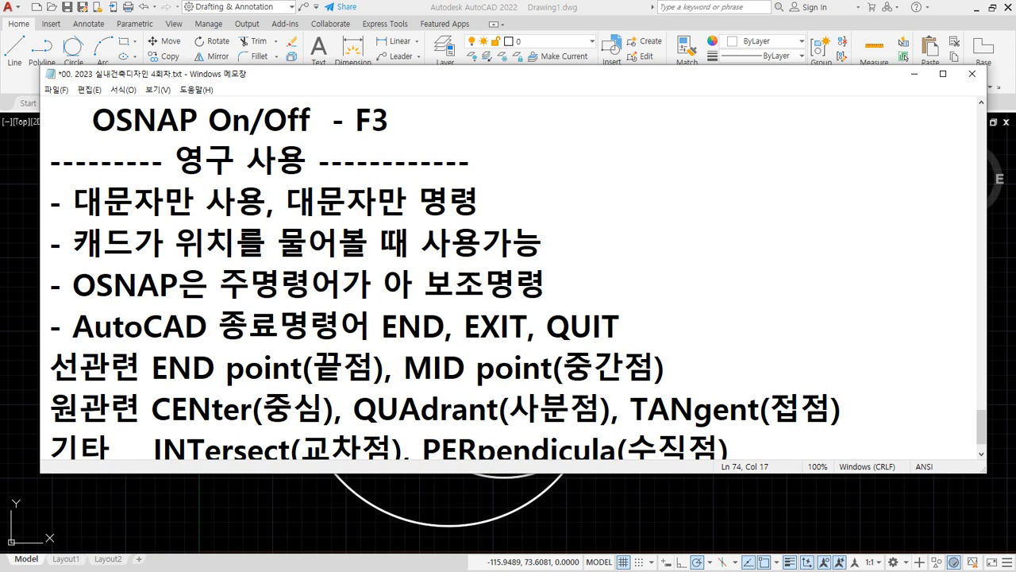
text(닌)
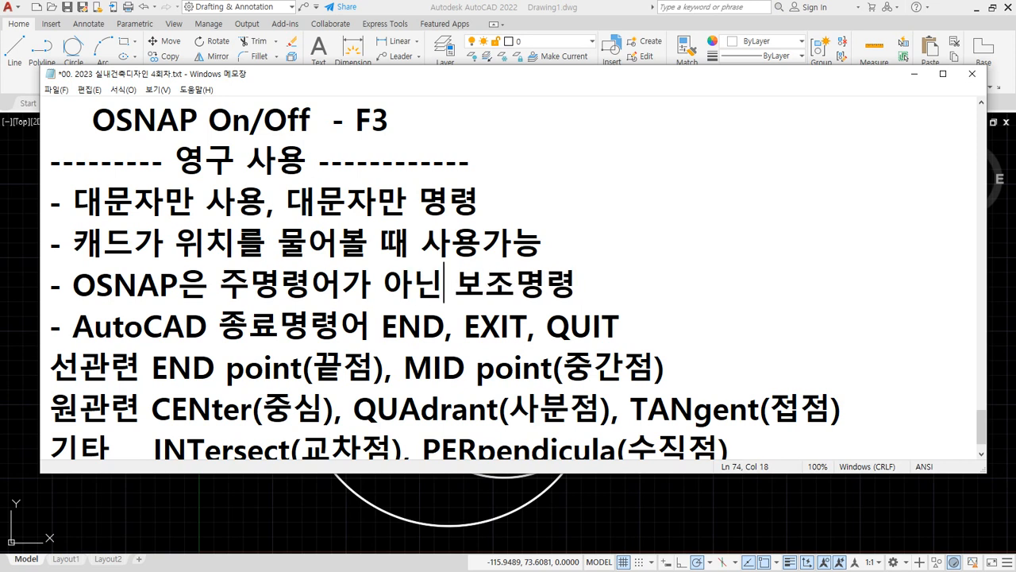
Insert a blank line between the AutoCAD exit-command line and the "선관련" line
key(End)
key(Down)
key(End)
key(Return)
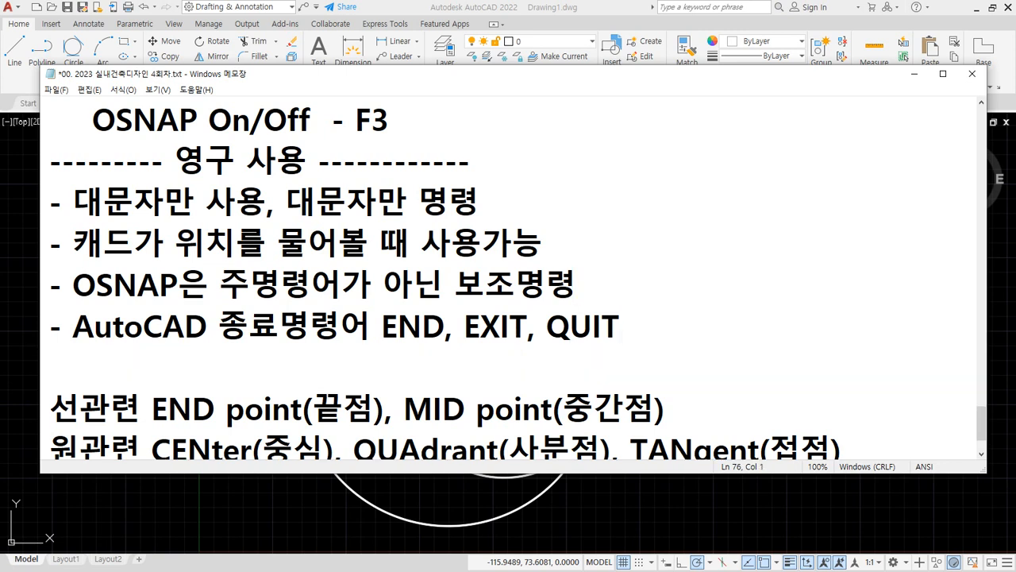
Underline and circle END and MID in red on the "선관련" line, and put check marks above 끝점 and 중간점
scroll(616, 259, down, 1)
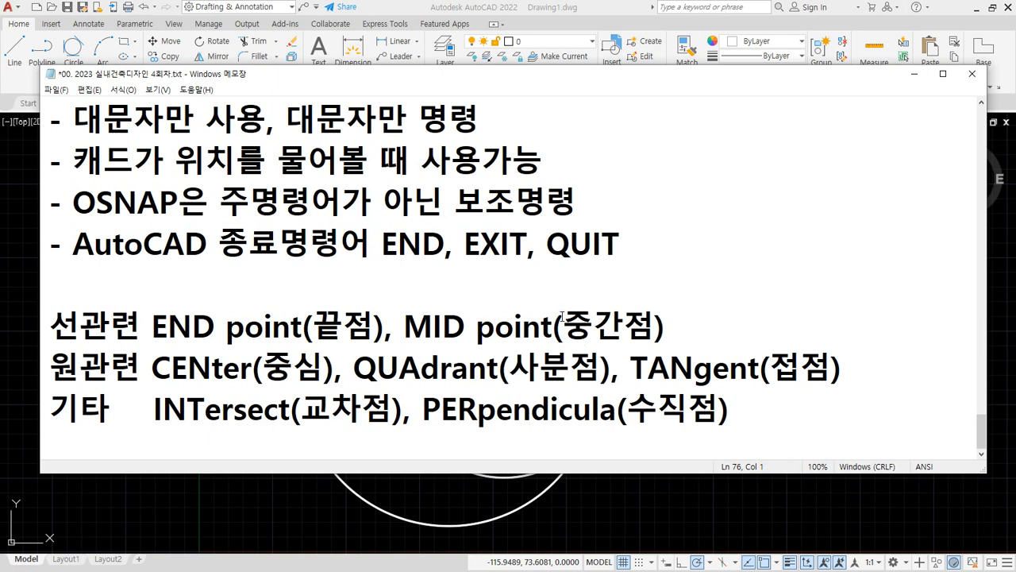
drag(152, 342, 211, 343)
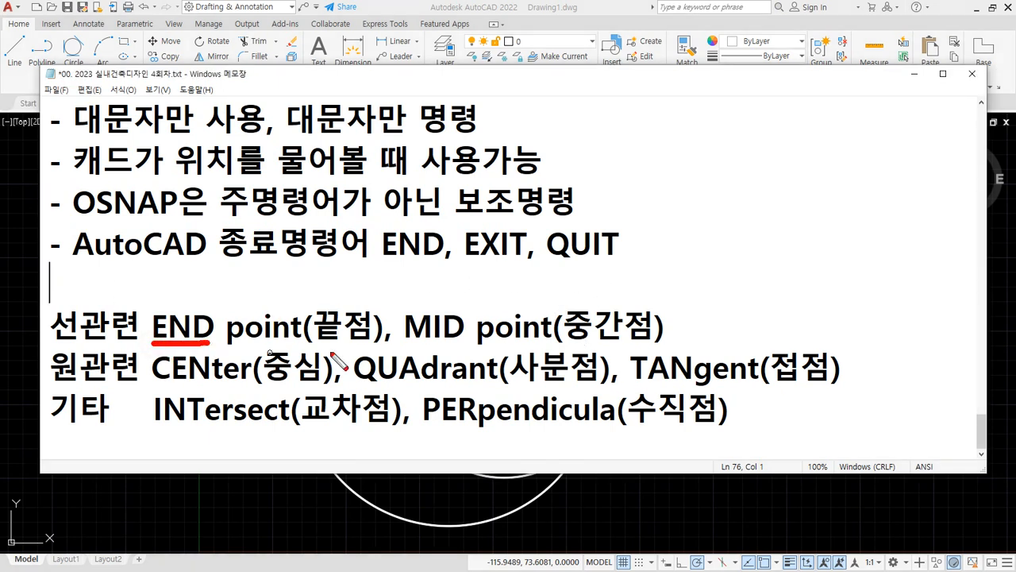
drag(408, 342, 458, 342)
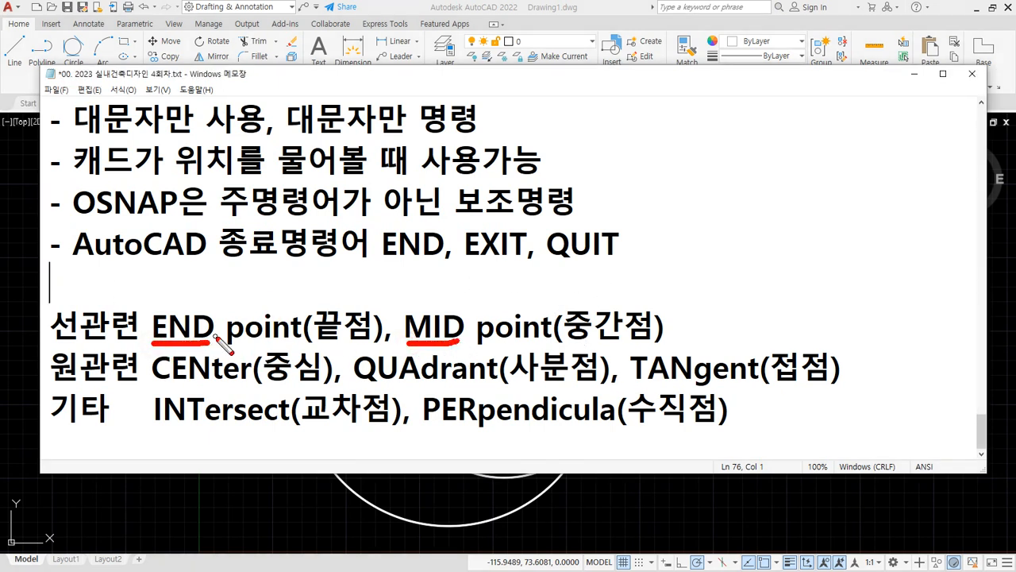
mouse_move(208, 346)
mouse_down()
mouse_move(148, 320)
mouse_move(216, 338)
mouse_up()
mouse_move(458, 340)
mouse_down()
mouse_move(404, 339)
mouse_move(461, 337)
mouse_up()
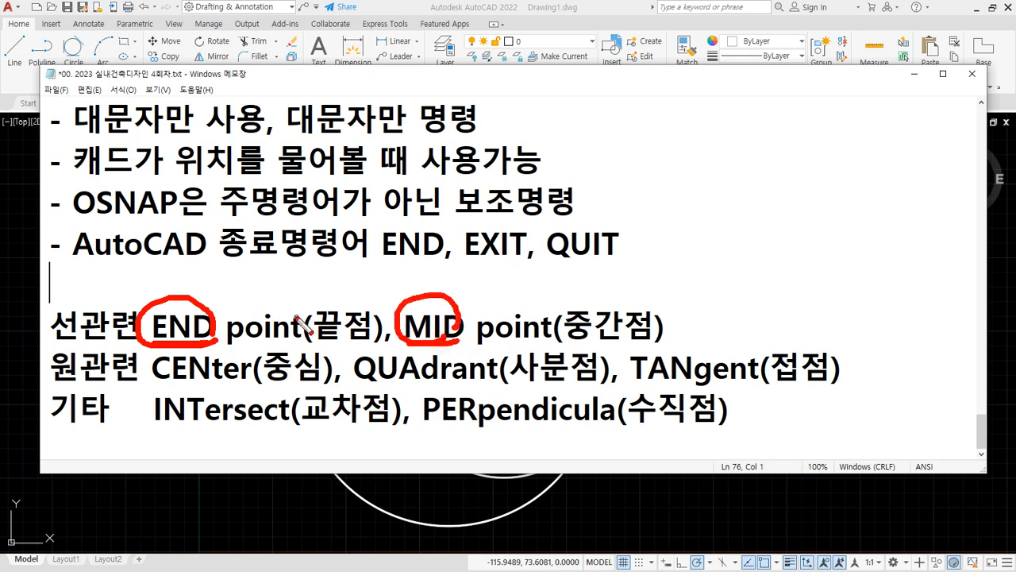
drag(297, 292, 339, 287)
drag(612, 290, 636, 288)
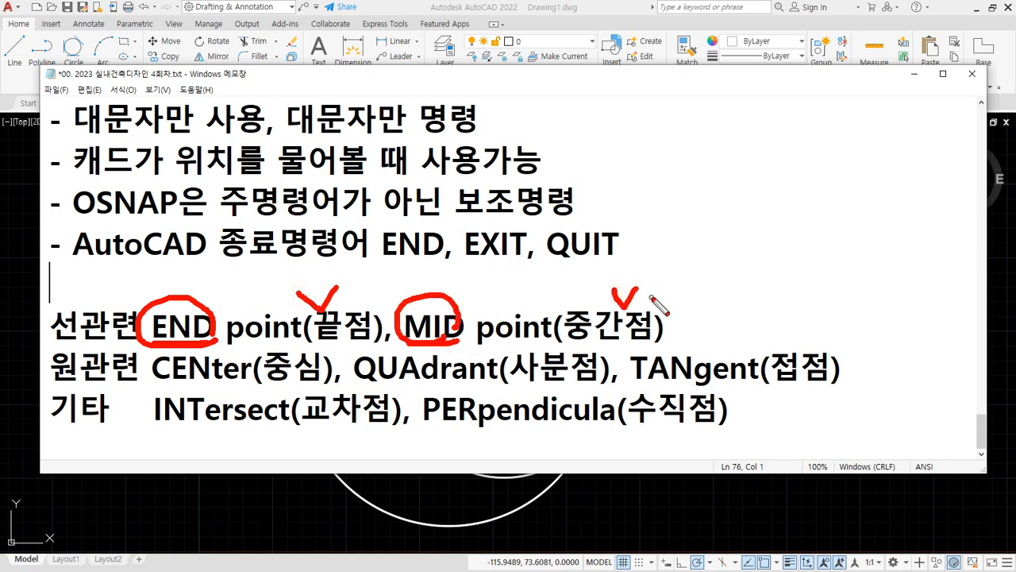
Switch to AutoCAD and erase all the circles in the drawing
click(624, 488)
click(242, 238)
key(e)
key(Return)
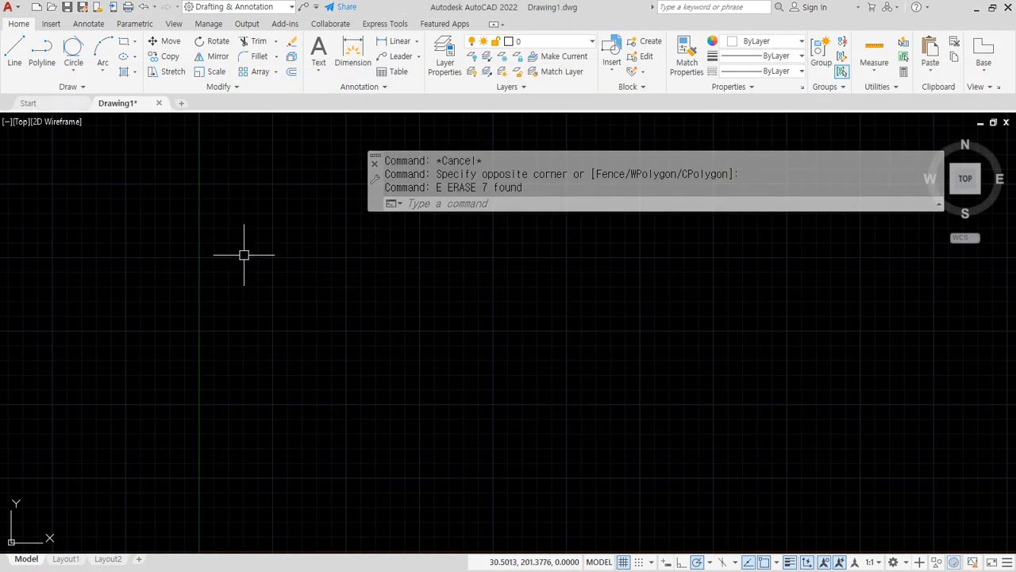
Draw a single line rising gently from lower left to upper right across the middle of the empty drawing
key(z)
key(Return)
key(a)
key(Return)
key(l)
key(Return)
click(289, 371)
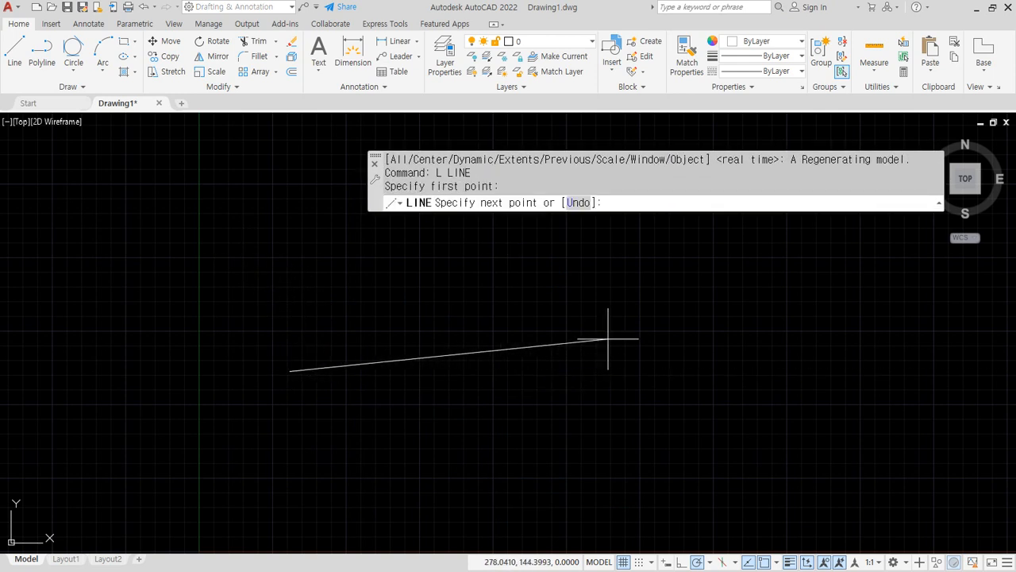
click(633, 310)
key(Return)
Select the slanted line to show its grips, and temporarily mark its upper-right endpoint in red
mouse_move(304, 384)
mouse_down()
mouse_move(306, 351)
mouse_move(294, 401)
mouse_up()
key(ctrl+2)
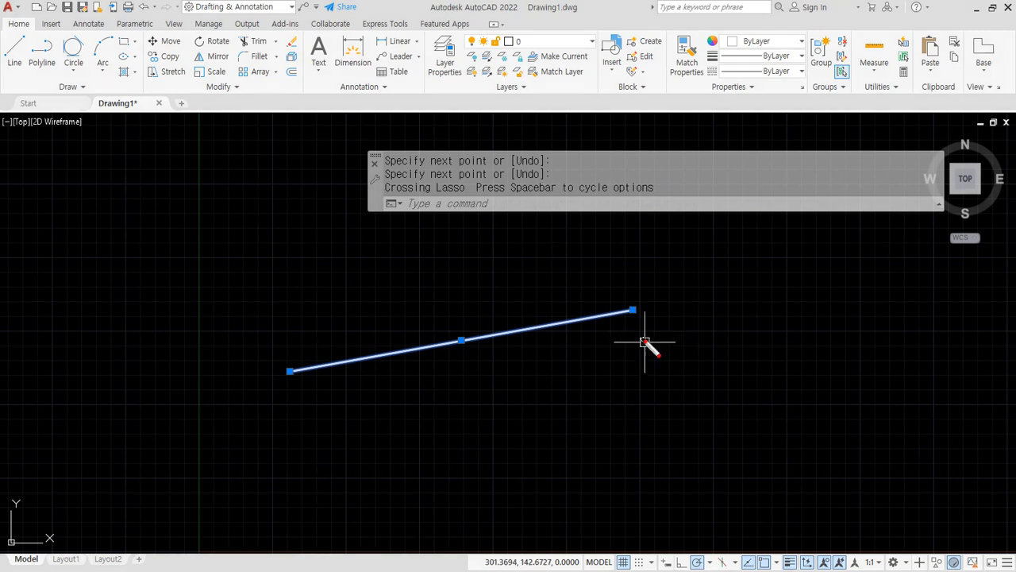
mouse_move(644, 340)
mouse_down()
mouse_move(655, 274)
mouse_move(648, 331)
mouse_up()
key(Escape)
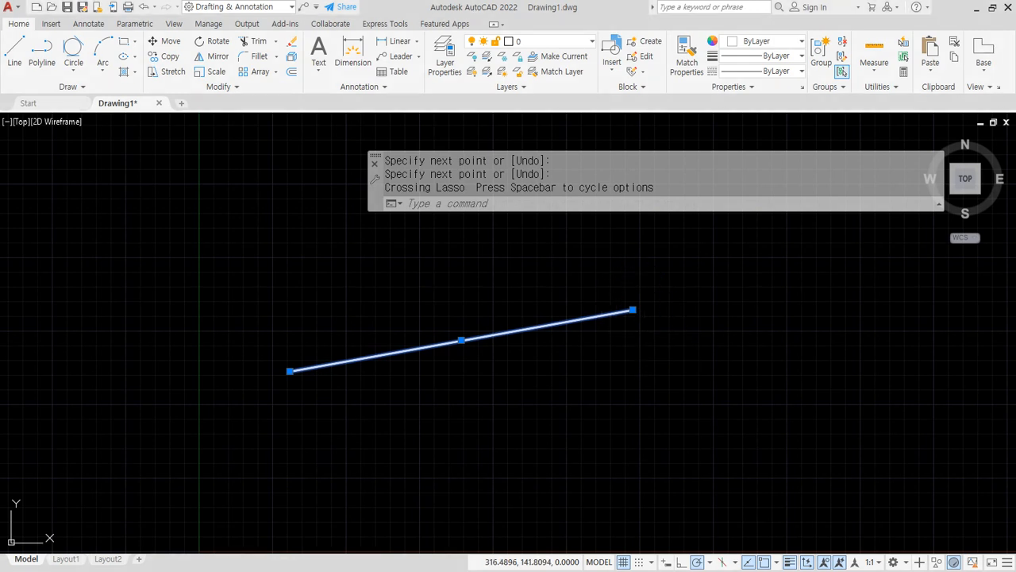
key(Escape)
key(Escape)
key(Escape)
text(L)
key(Return)
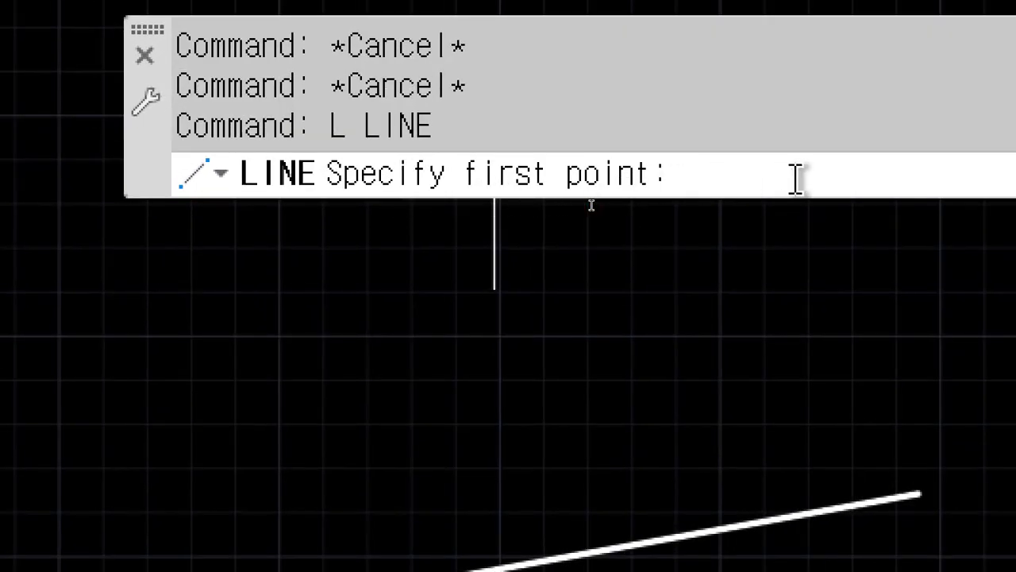
text(END)
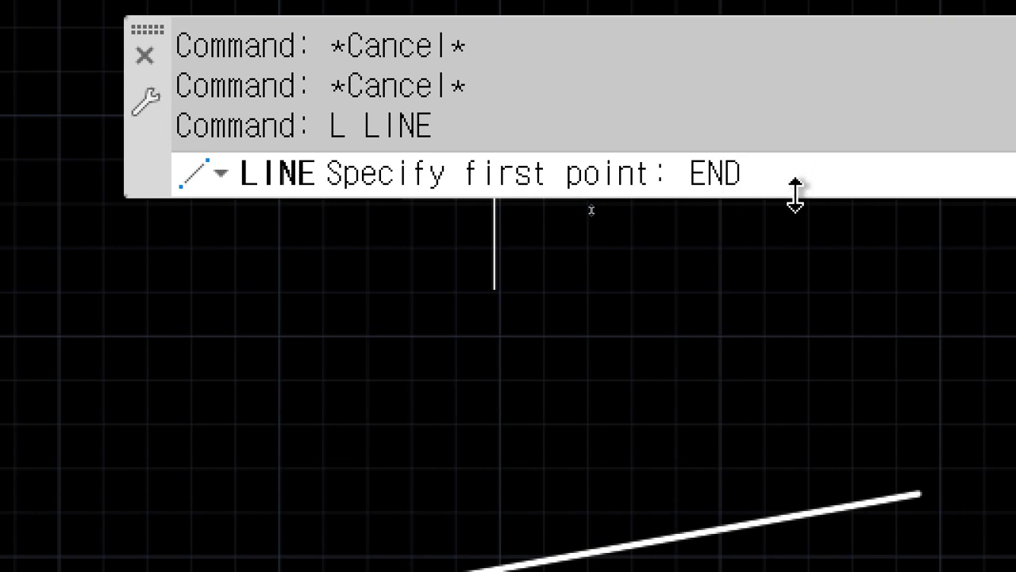
key(Return)
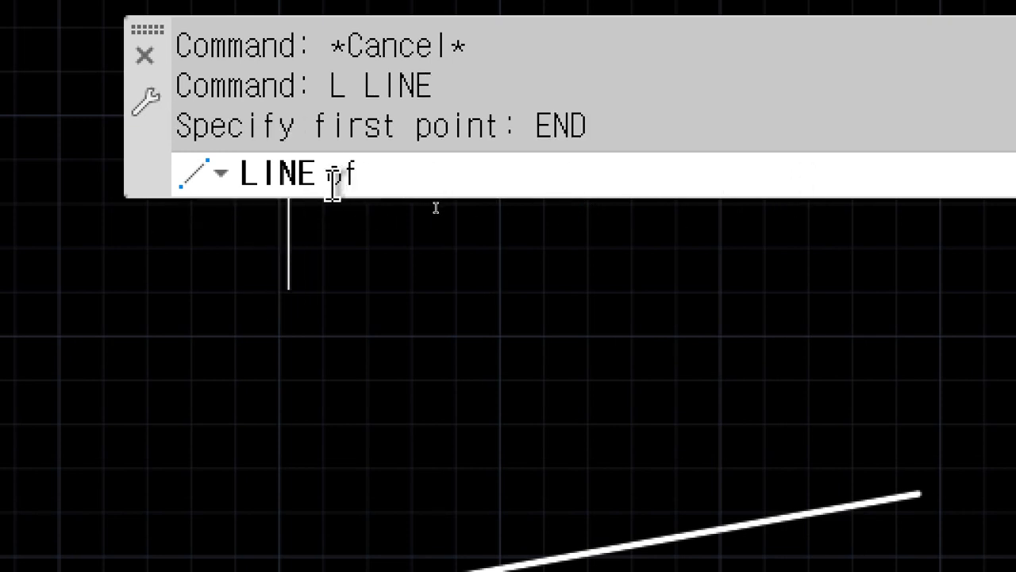
key(Escape)
key(Escape)
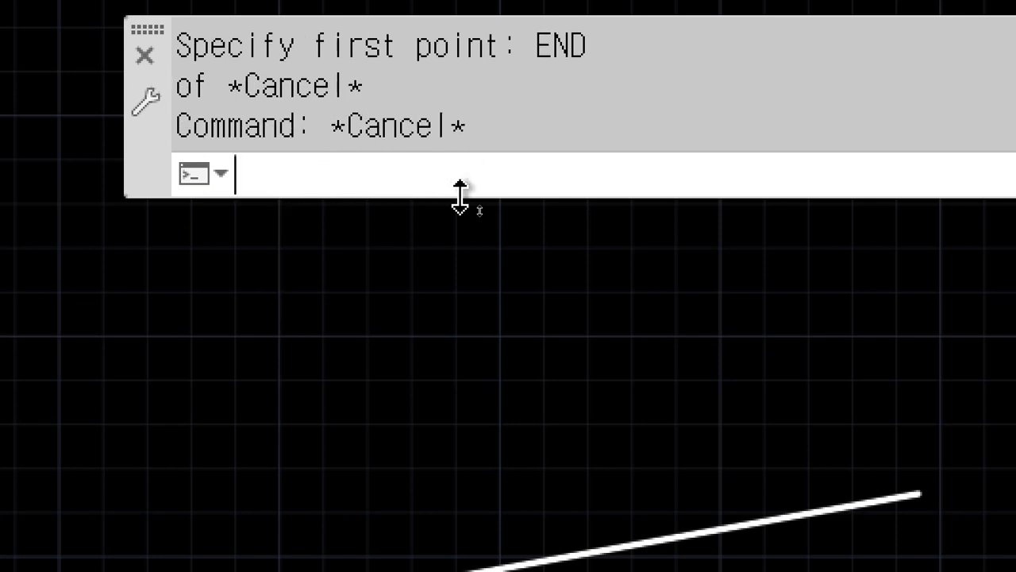
Using one-time END snaps, draw two connected lines from the slanted line's right endpoint to a point above and down to its left endpoint
key(Return)
text(END)
key(Return)
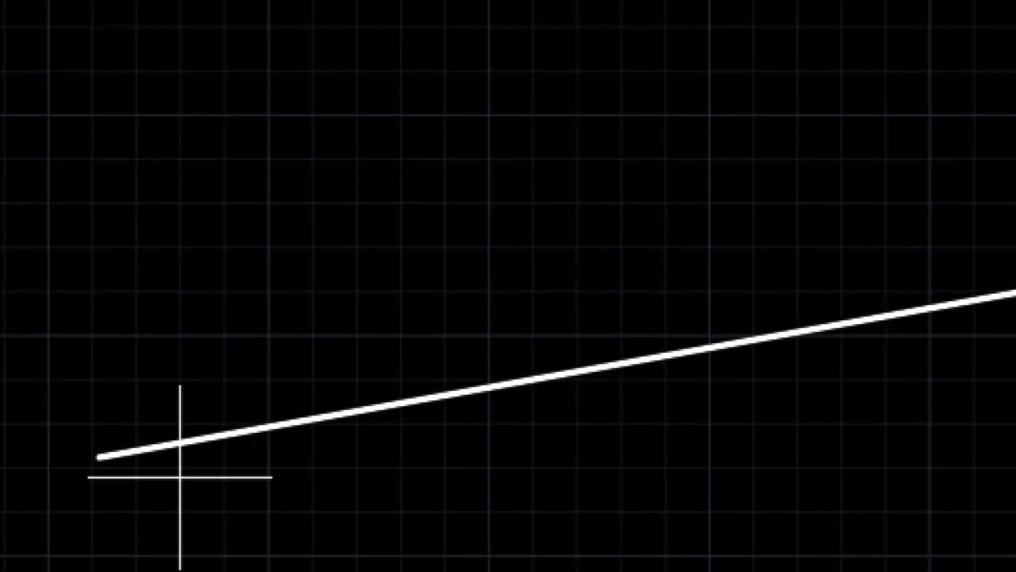
scroll(591, 304, down, 2)
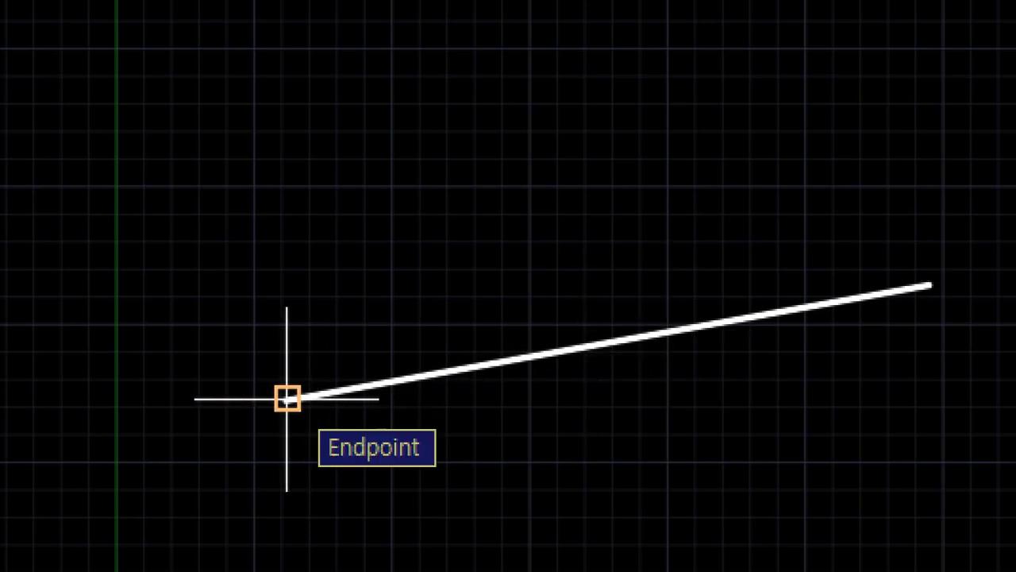
click(684, 315)
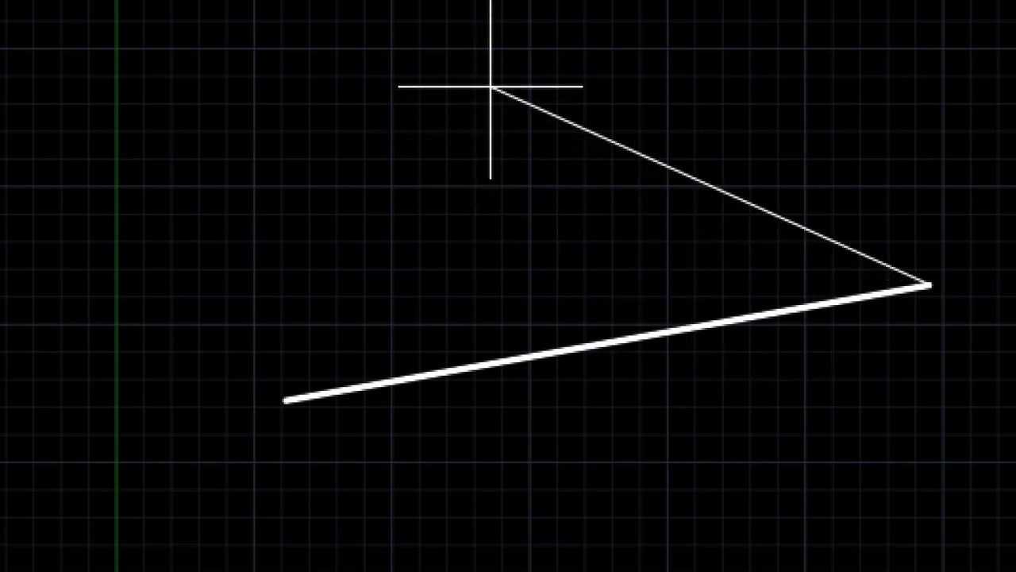
click(506, 74)
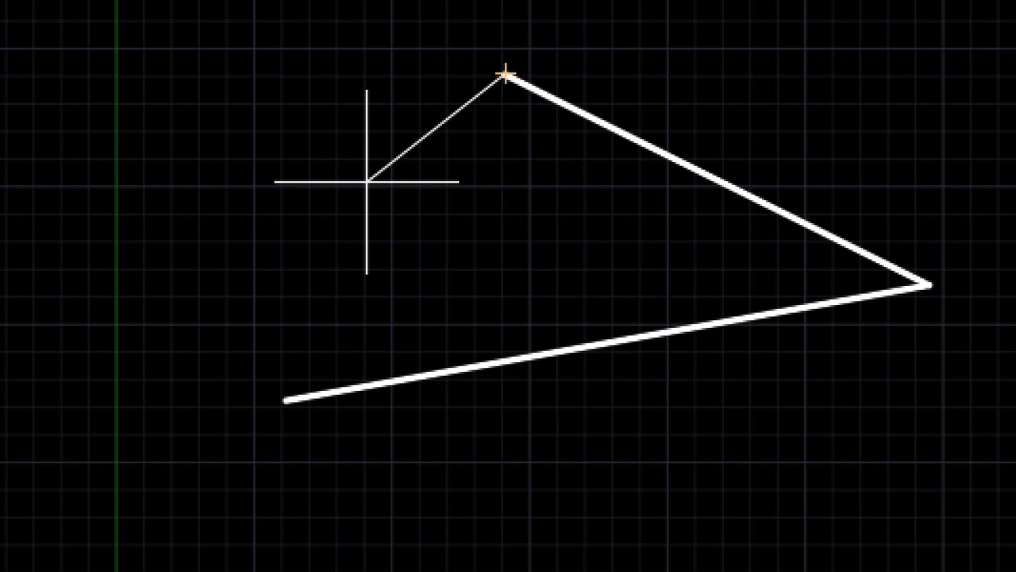
click(466, 364)
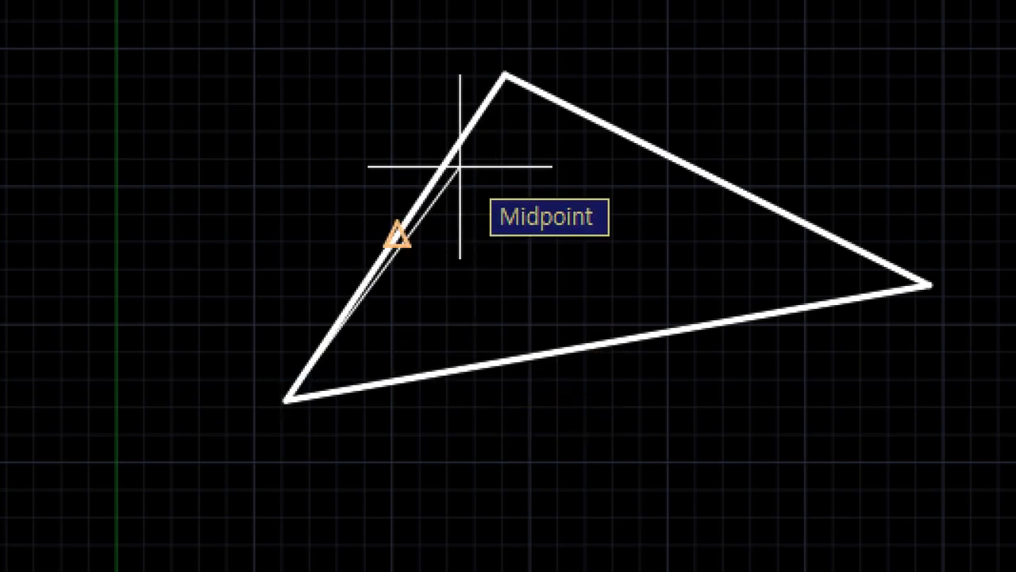
key(Escape)
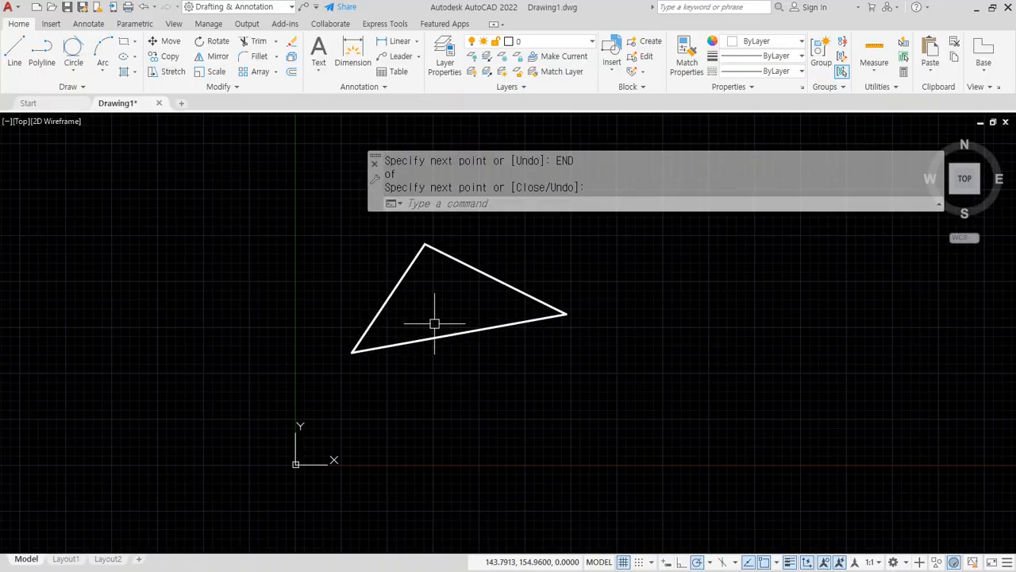
Erase the triangle's two upper sides, keeping only the original slanted line
click(488, 251)
click(342, 286)
text(e)
key(Return)
middle_drag(394, 299, 389, 340)
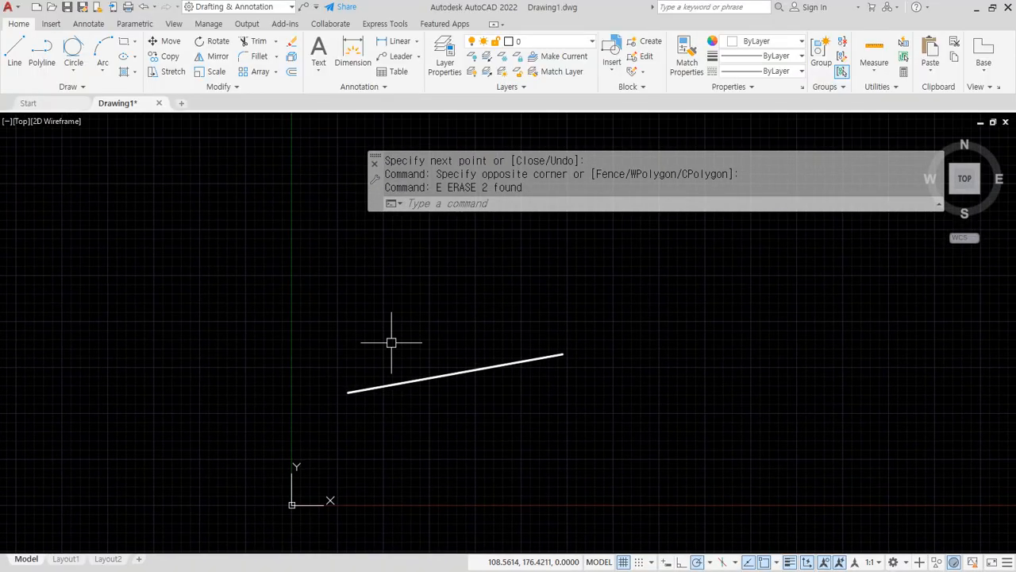
Complete a triangle on the slanted line with two lines meeting at a point above, attaching them to its endpoints with one-time END snaps
text(l)
key(Return)
mouse_move(594, 212)
mouse_down()
mouse_move(568, 230)
mouse_move(588, 230)
mouse_up()
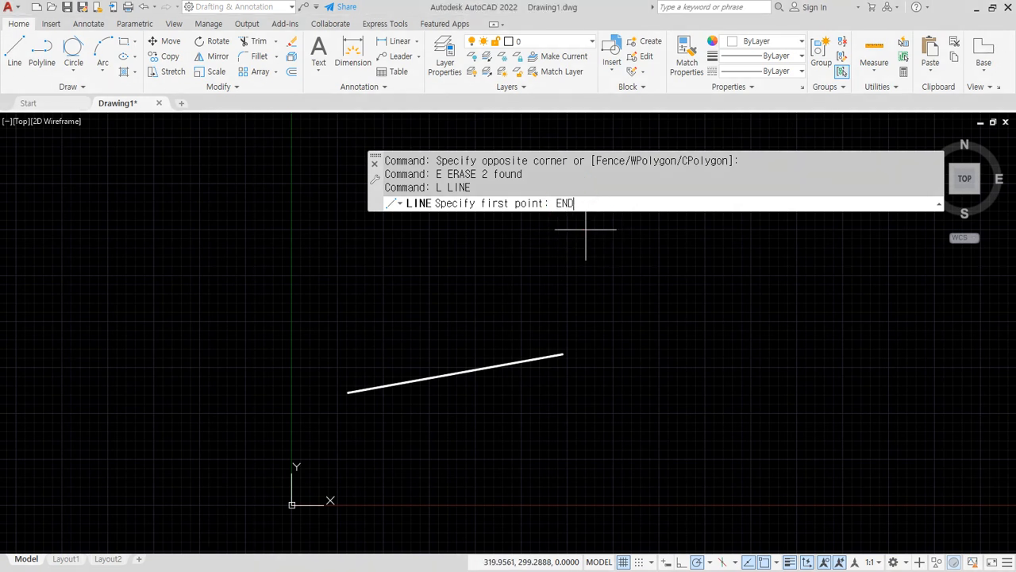
key(Return)
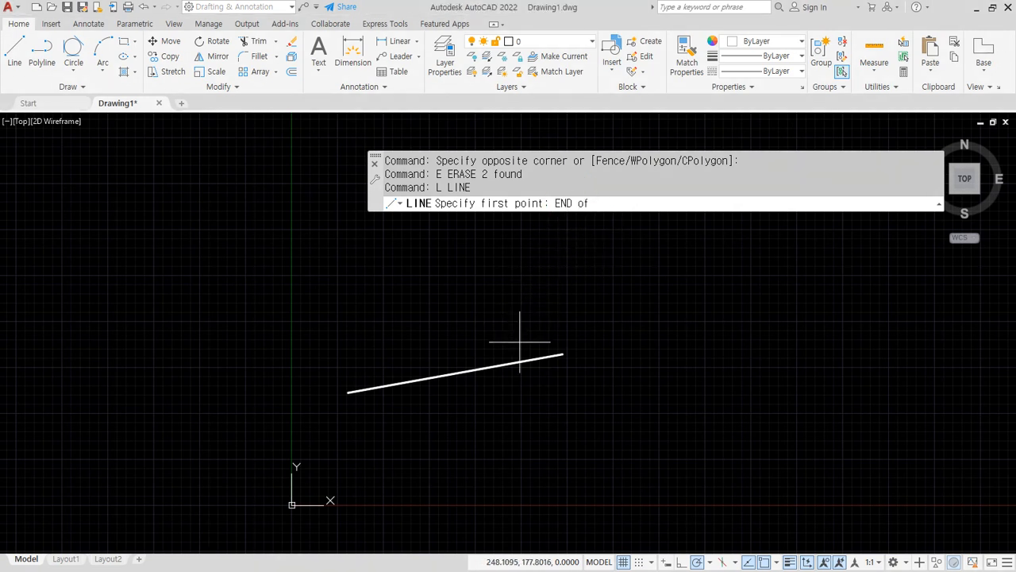
click(559, 353)
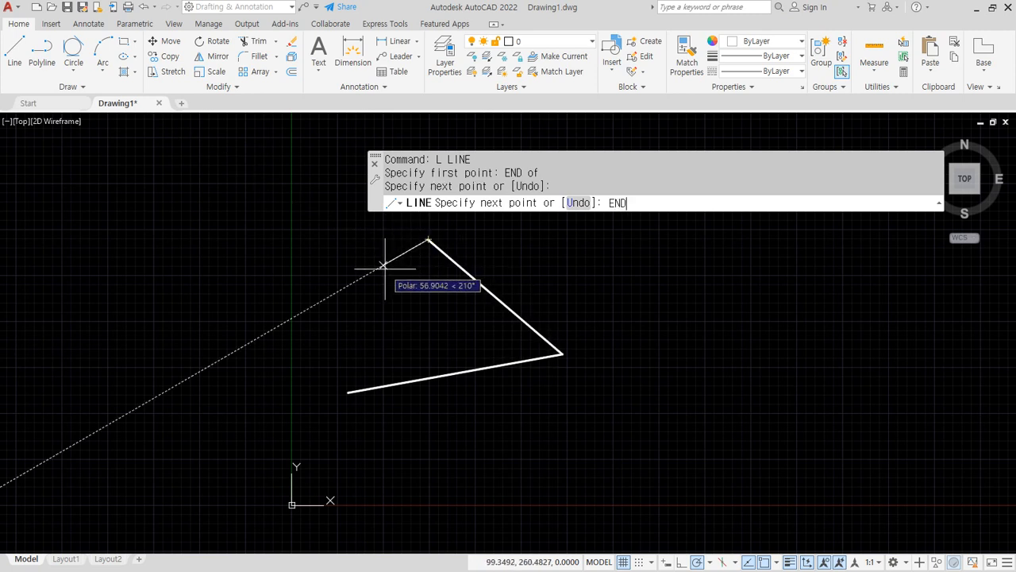
text(END)
key(Return)
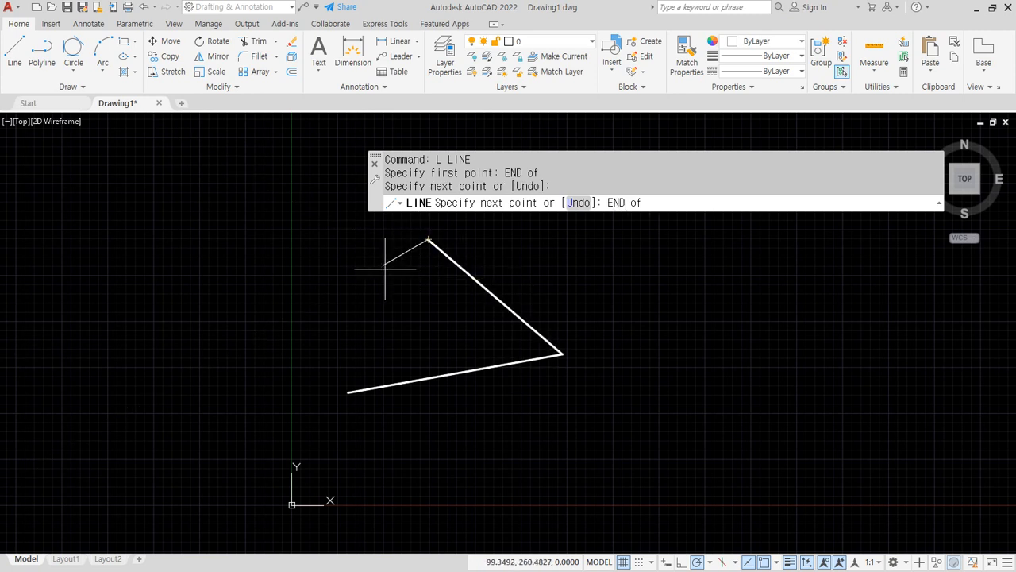
click(412, 377)
key(Return)
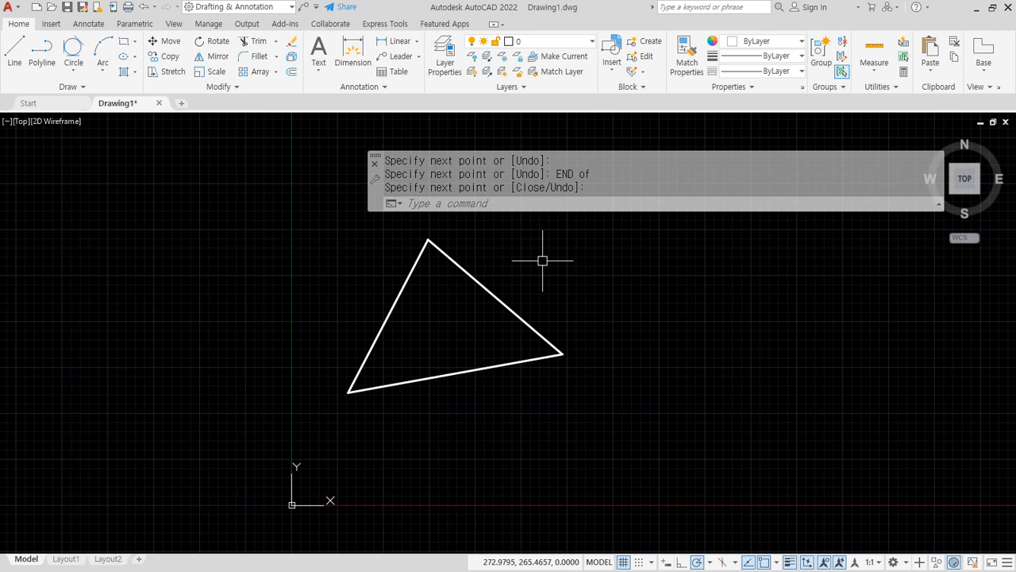
Draw a line from the midpoint of the triangle's right side to the midpoint of its left side using one-time Midpoint snaps
text(l)
key(Return)
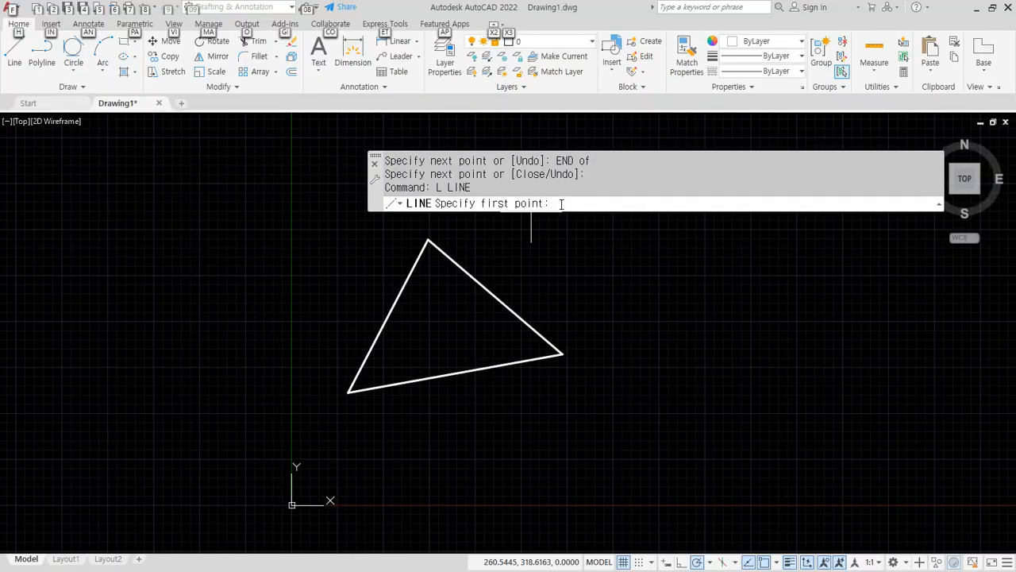
shift+right_click(553, 247)
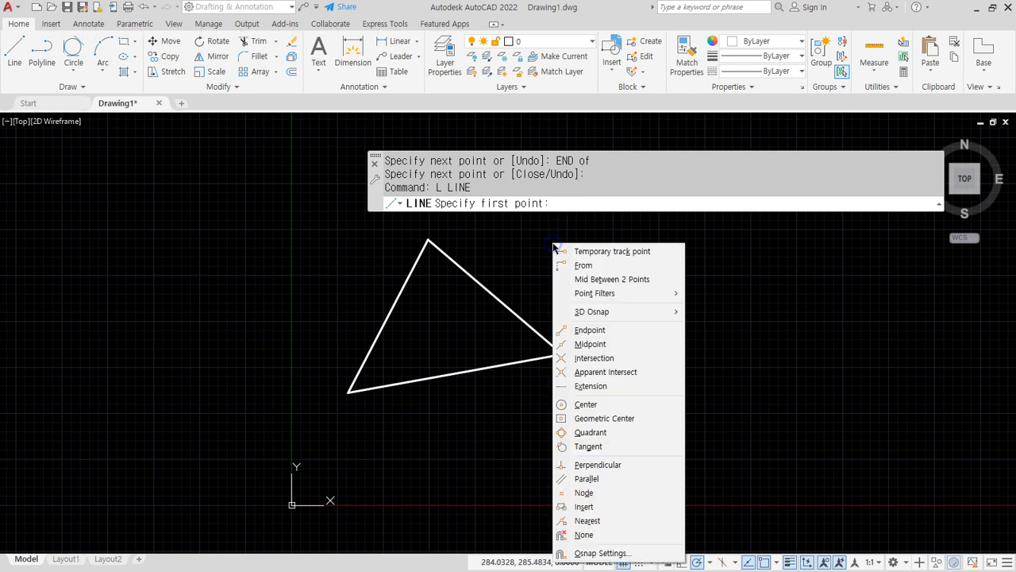
click(600, 344)
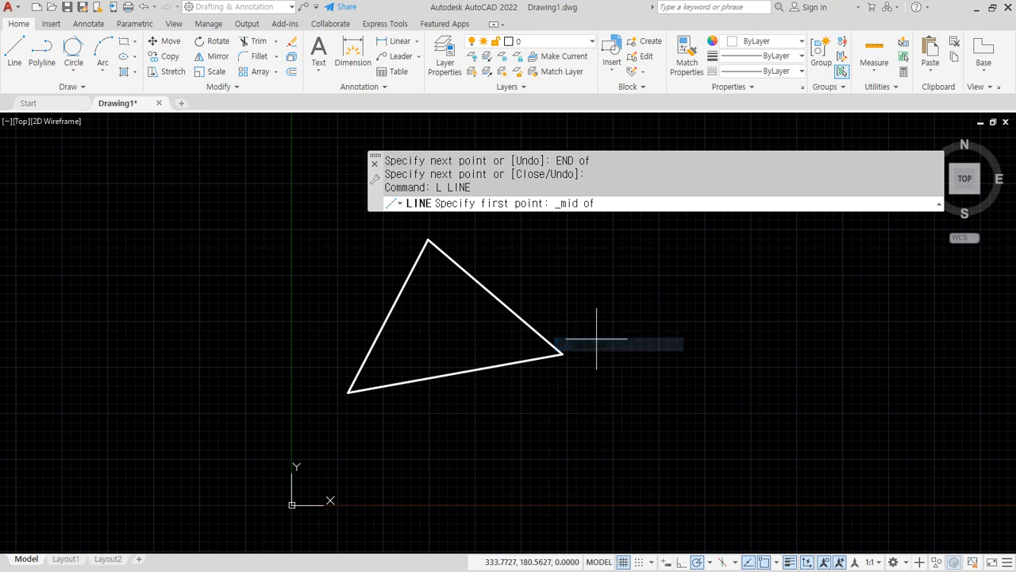
click(533, 320)
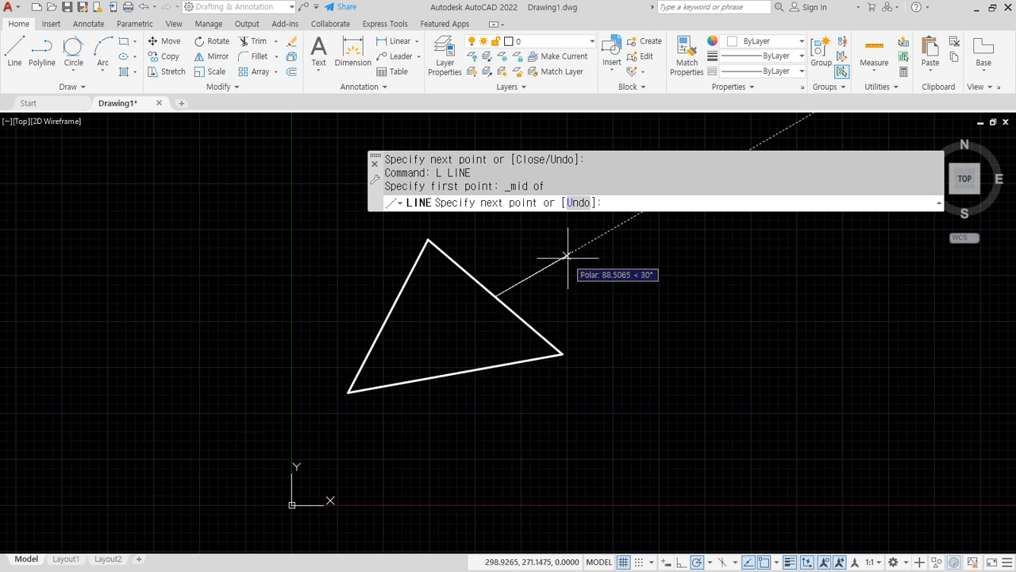
shift+right_click(595, 258)
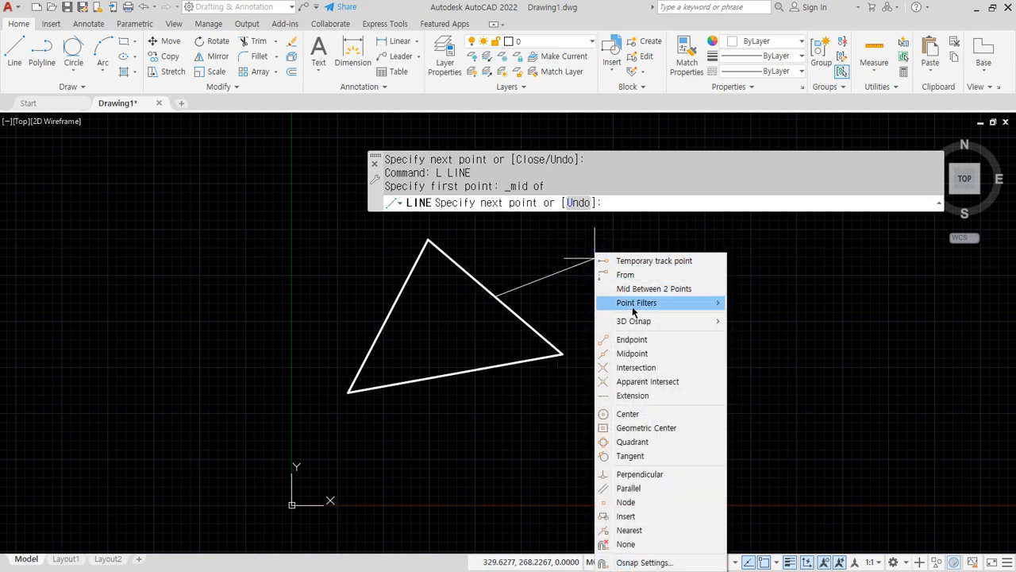
click(633, 353)
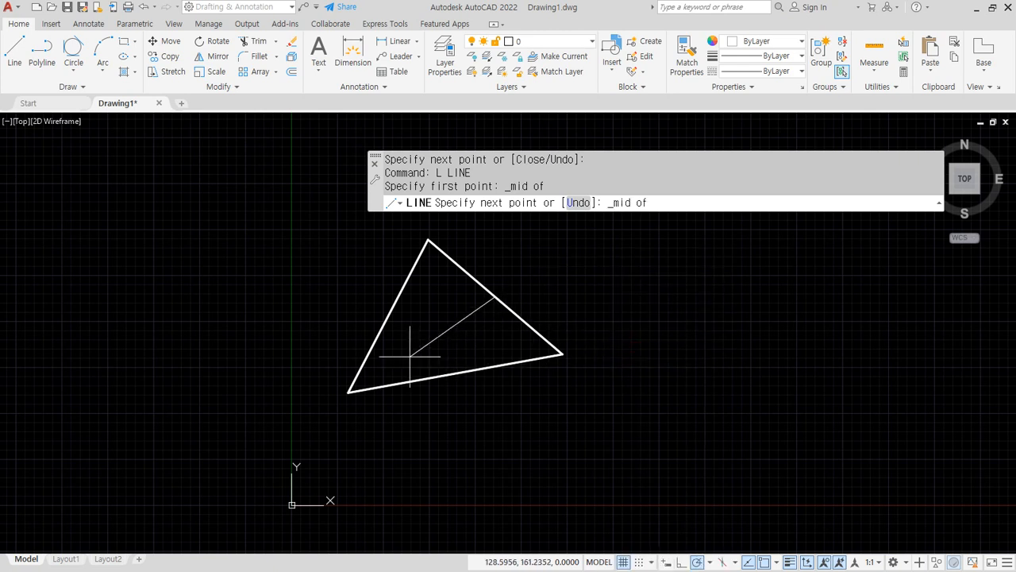
click(387, 319)
Continue the line to the bottom side's midpoint and back to the right side's midpoint with one-time Midpoint snaps, closing the inner triangle
shift+right_click(210, 213)
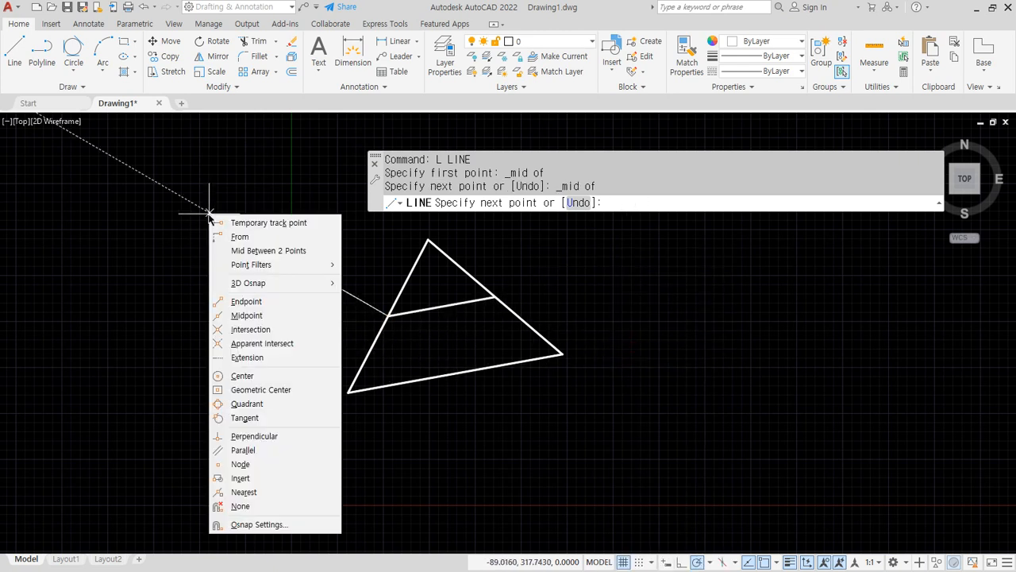
click(247, 316)
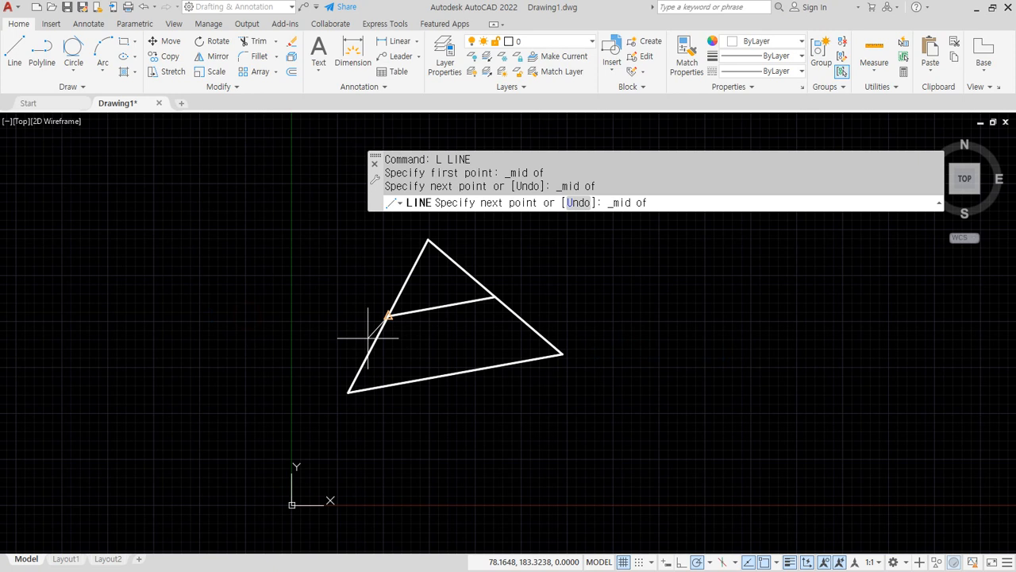
click(429, 371)
shift+right_click(679, 229)
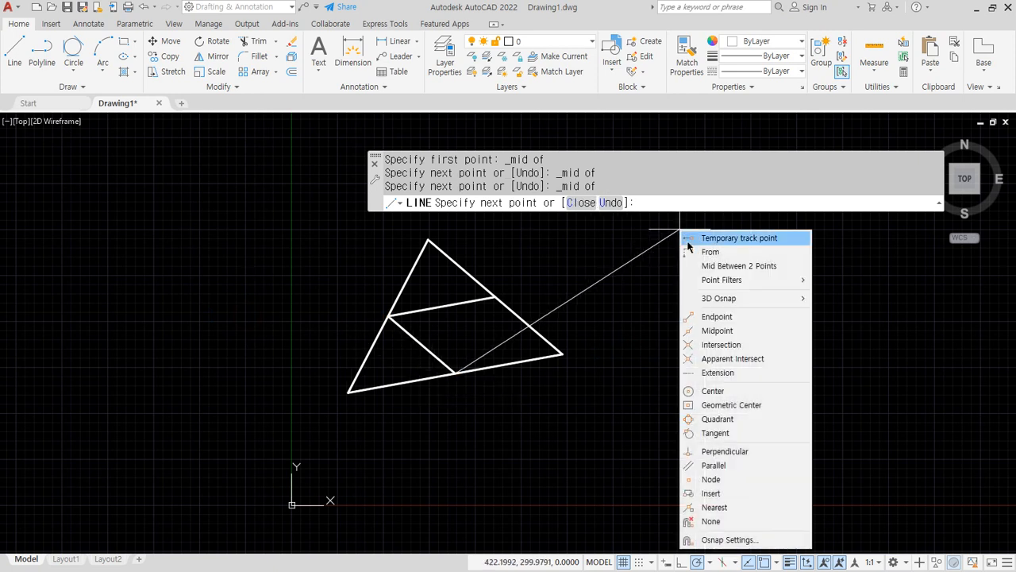
click(704, 324)
click(523, 319)
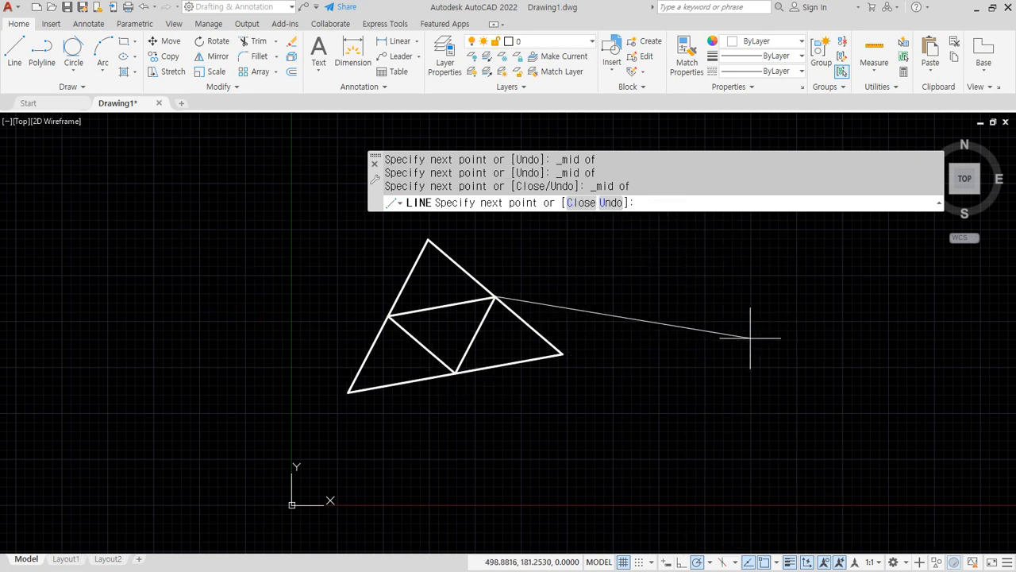
key(Return)
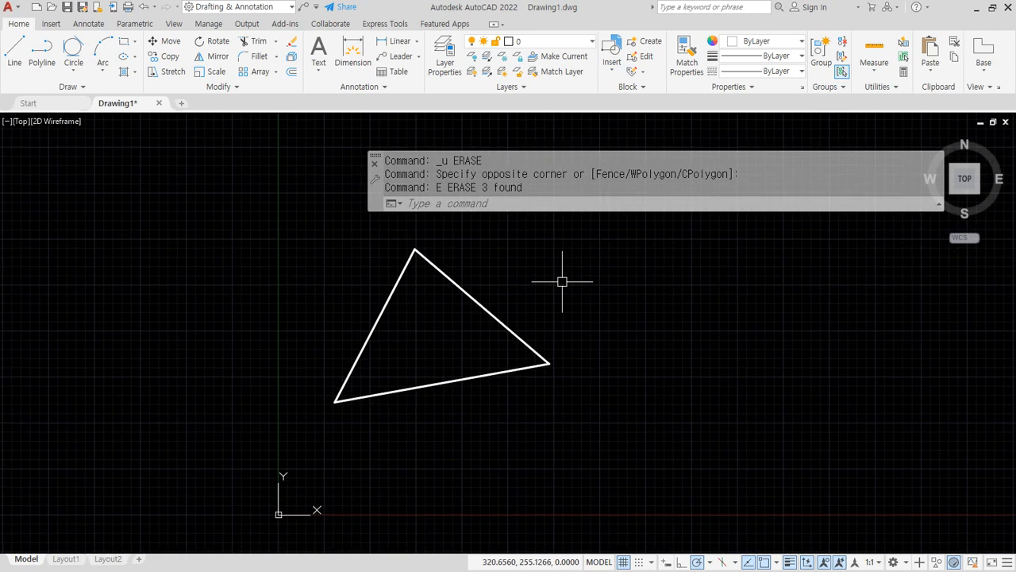
Draw a 3P circle through the triangle's top, lower-left and right vertices, choosing a one-time Endpoint snap for each point
scroll(556, 274, up, 2)
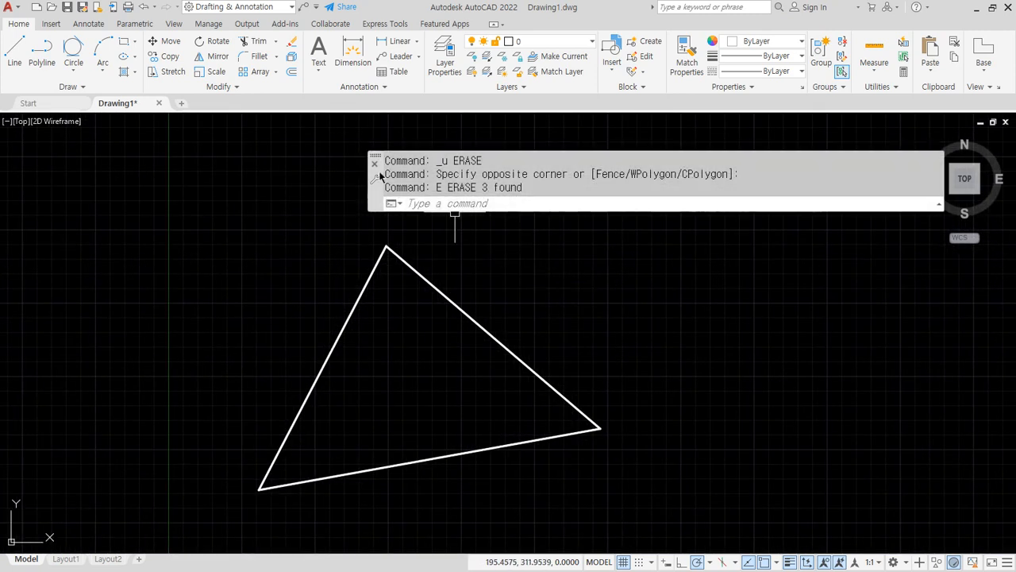
key(Return)
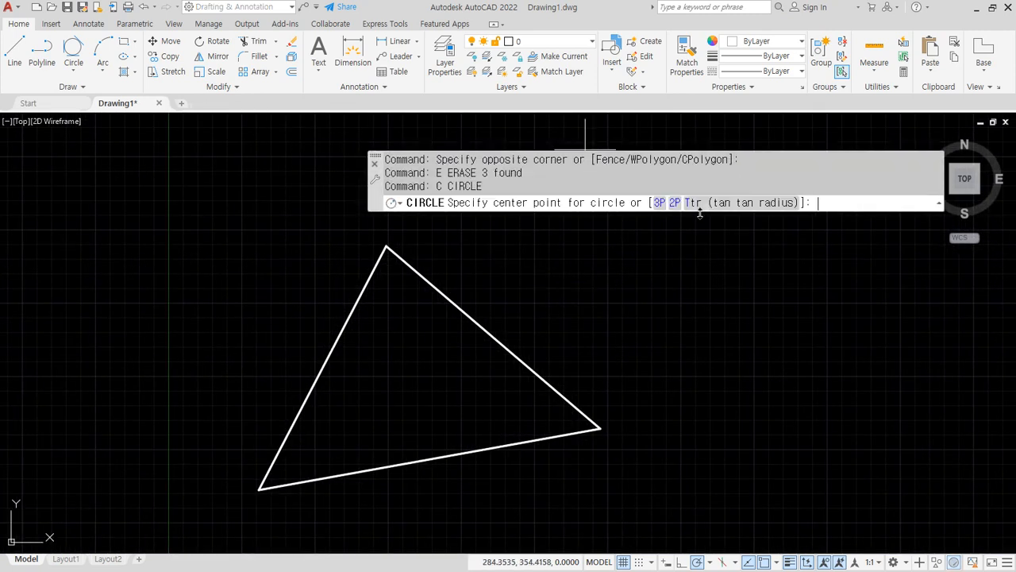
click(659, 208)
shift+right_click(638, 239)
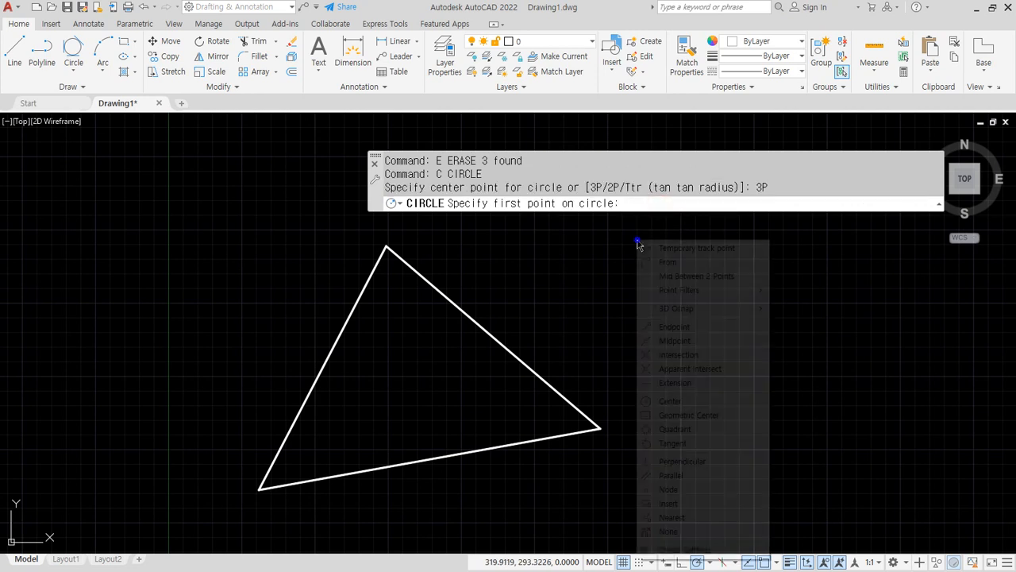
click(676, 329)
click(460, 296)
shift+right_click(642, 243)
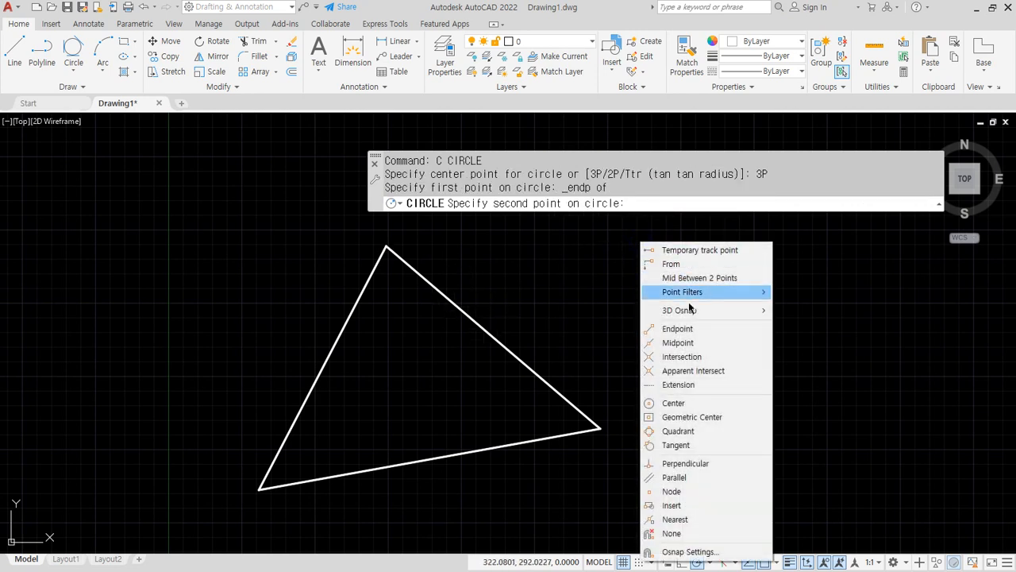
click(677, 329)
click(260, 488)
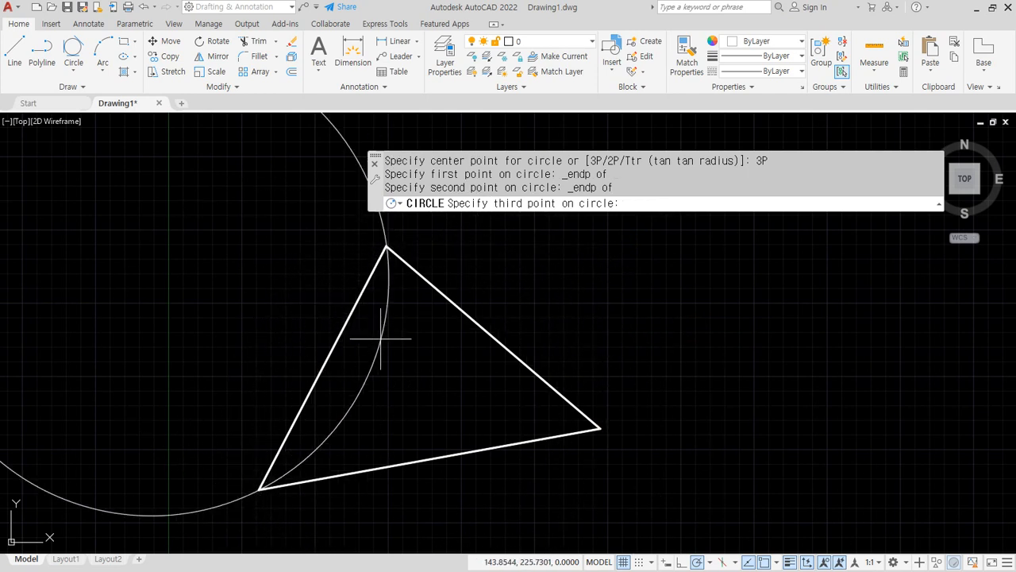
shift+right_click(575, 291)
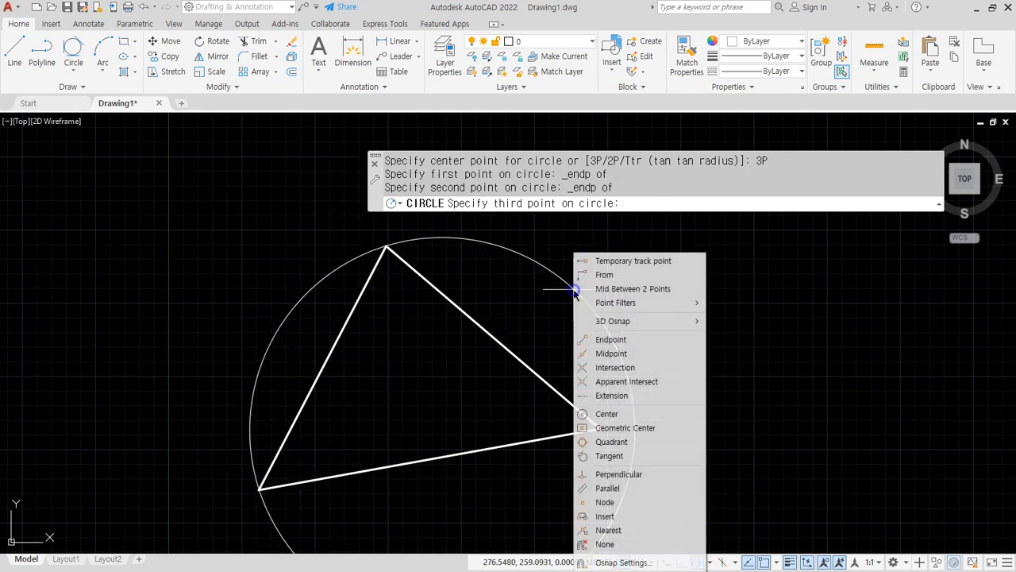
click(610, 339)
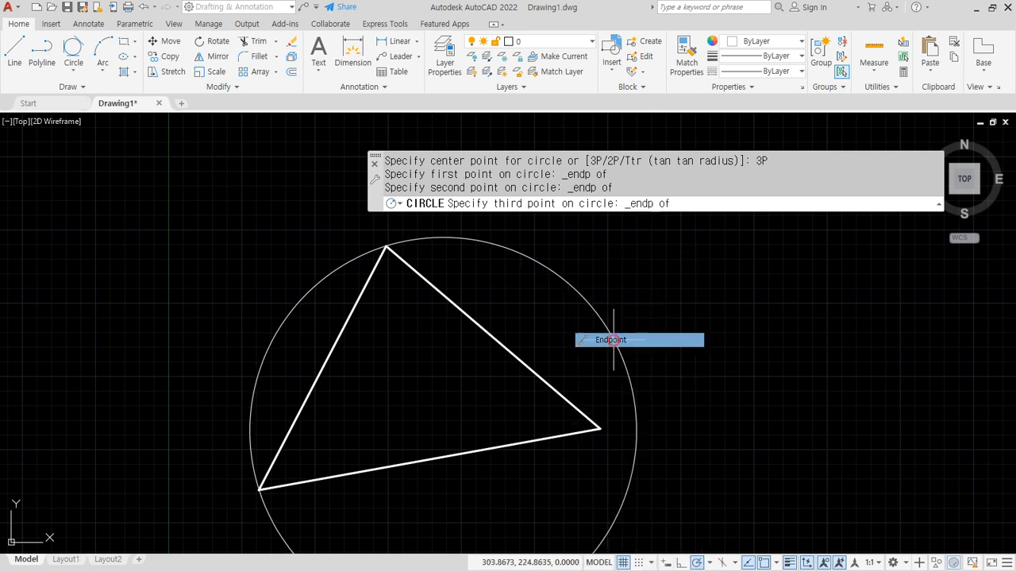
click(553, 389)
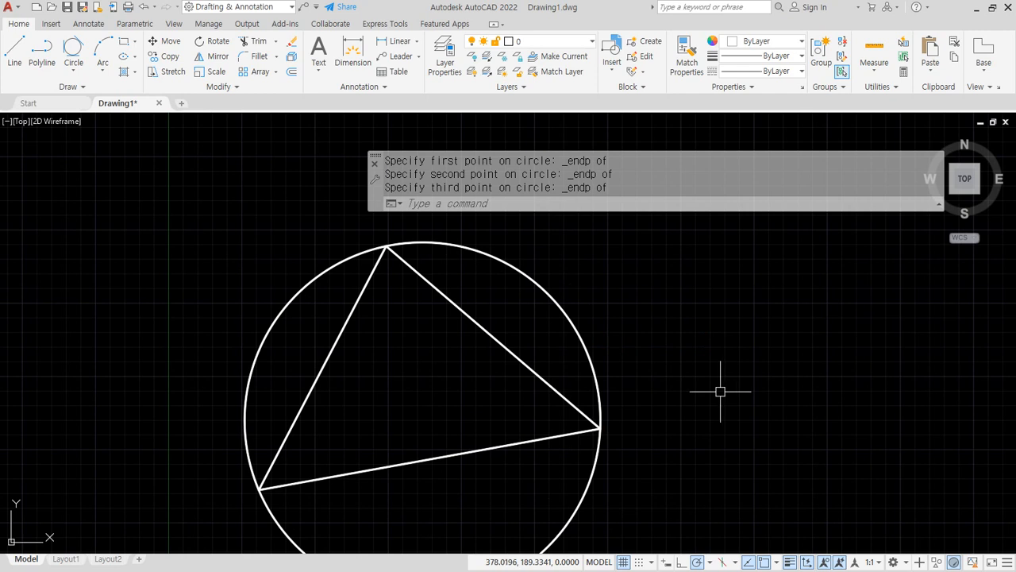
Erase the circle drawn around the triangle
click(595, 276)
click(542, 305)
text(E)
key(Return)
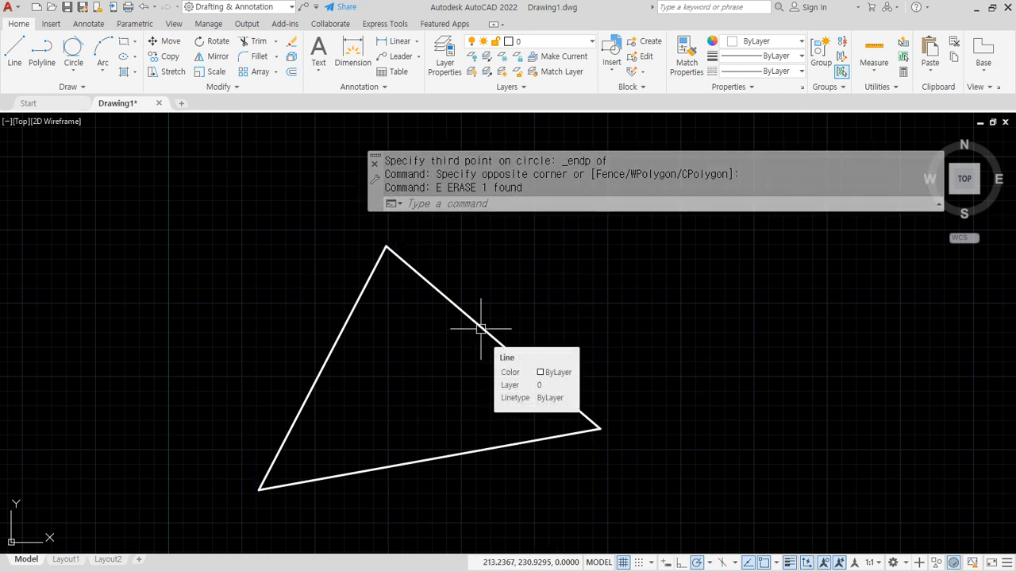
Draw a 3P circle through the triangle's three vertices using the running object snap, without one-time snap overrides
text(C)
key(Return)
text(3P)
key(Return)
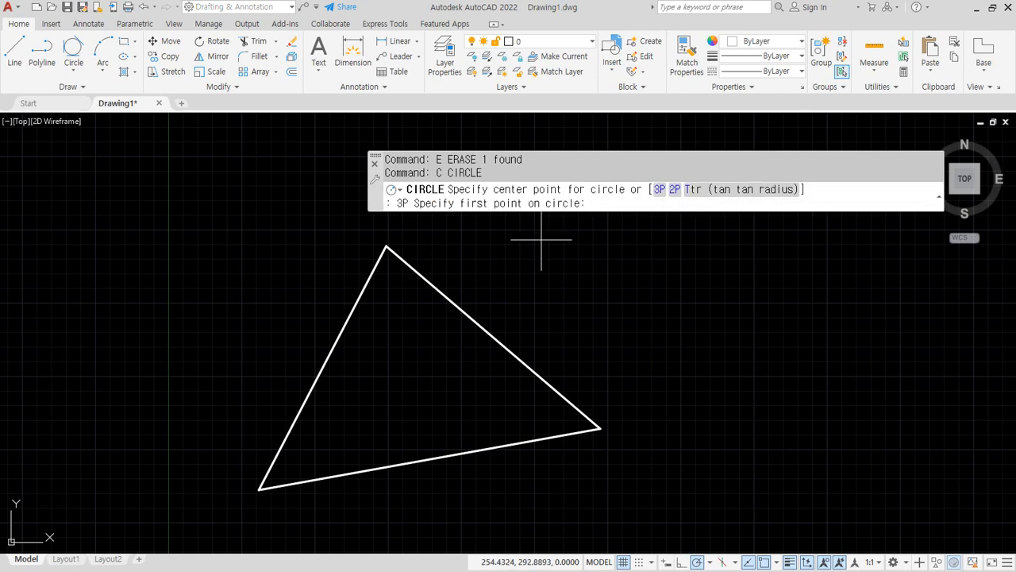
click(407, 269)
click(288, 429)
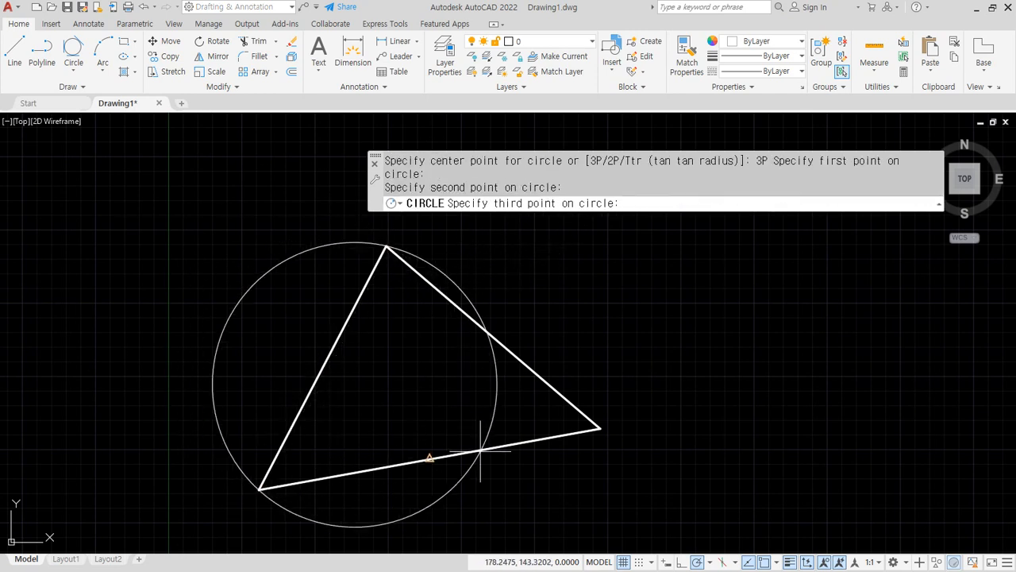
click(599, 429)
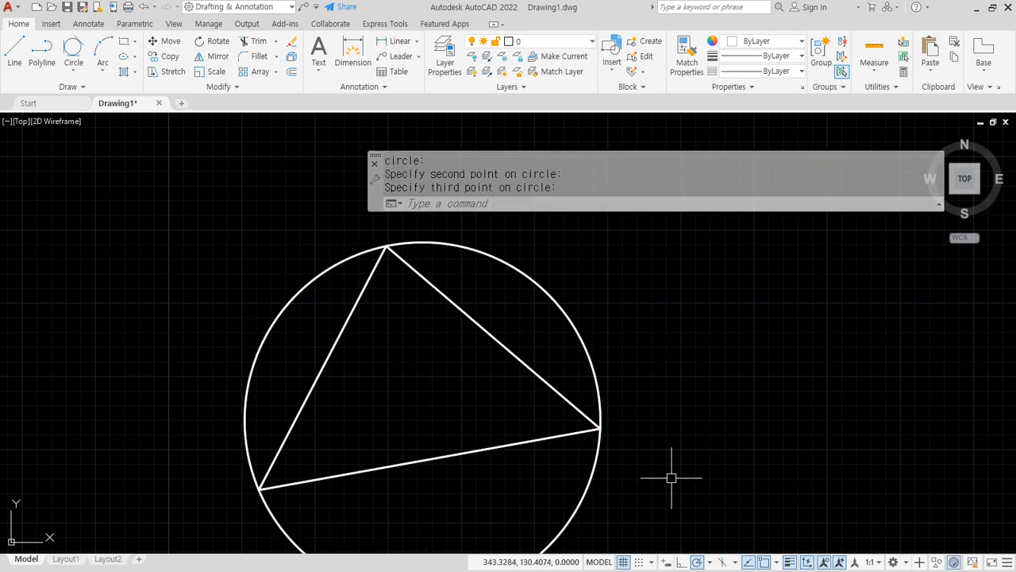
Erase the 3P circle drawn through the triangle's vertices
click(615, 279)
click(522, 300)
text(e)
key(Return)
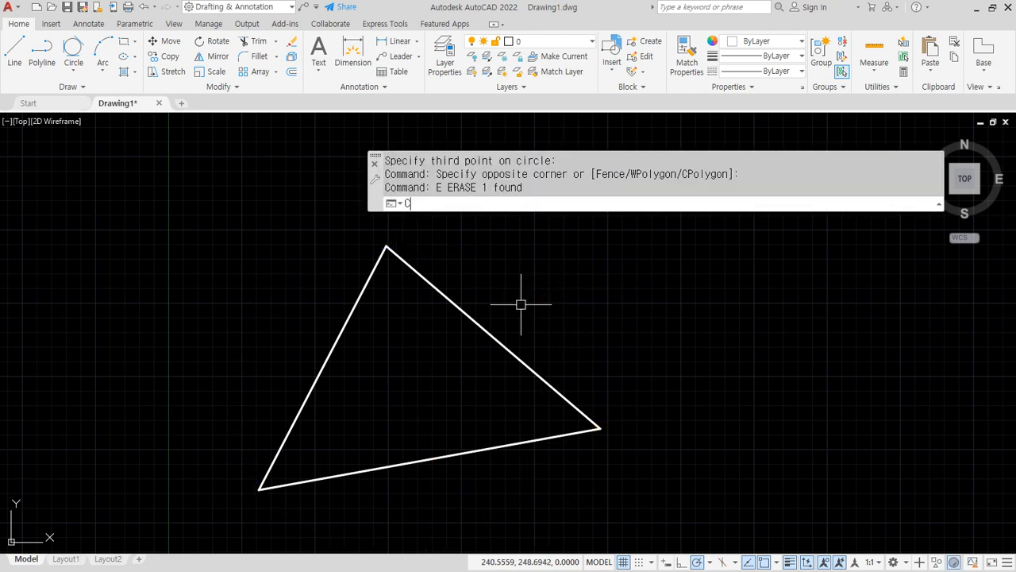
Draw a 2P circle whose diameter runs between the lower-left and right vertices of the triangle, using the running object snap
text(c)
key(Return)
text(2P)
key(Return)
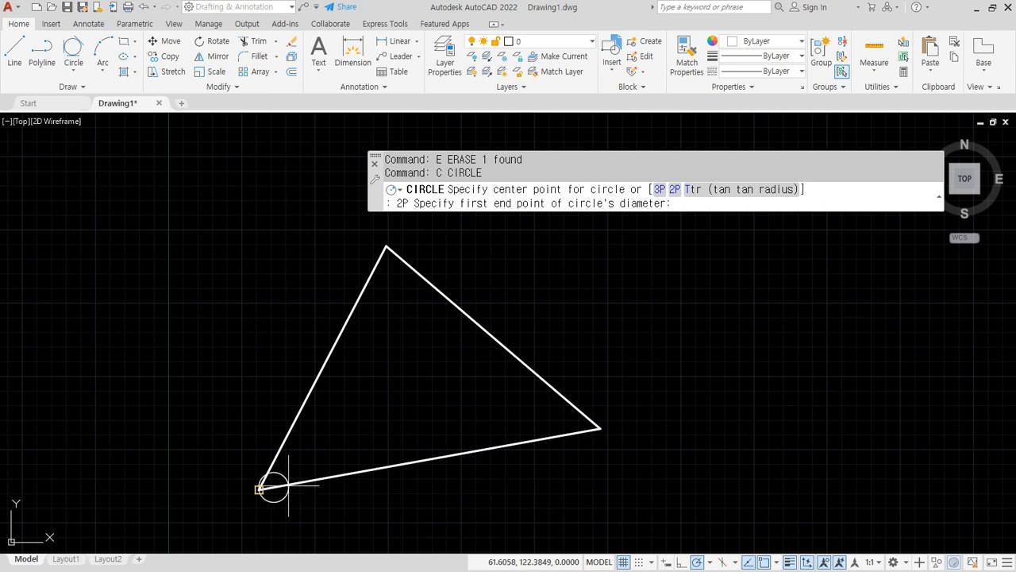
click(258, 489)
click(600, 429)
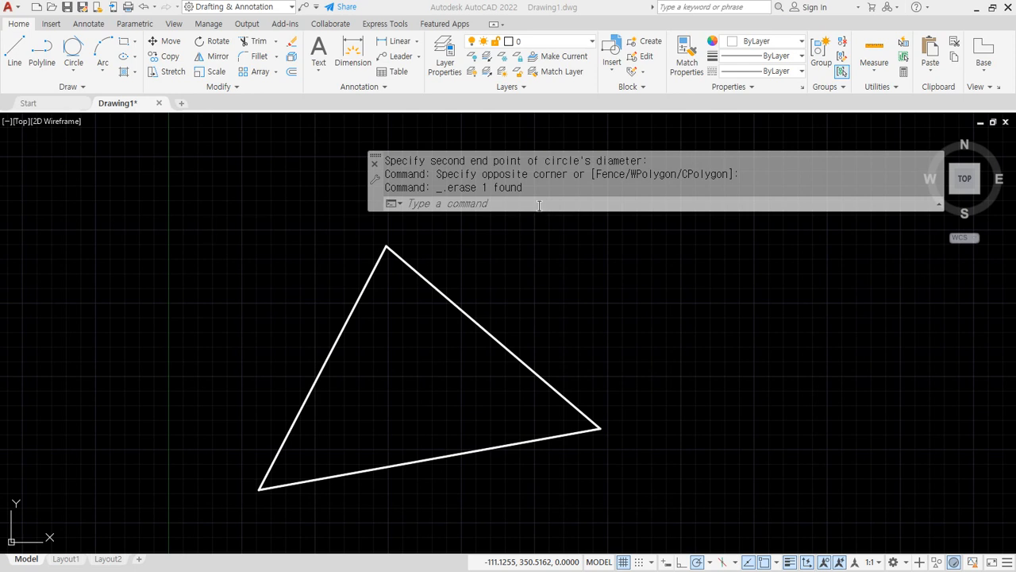
Open the object snap settings with the OSNAP command
click(541, 204)
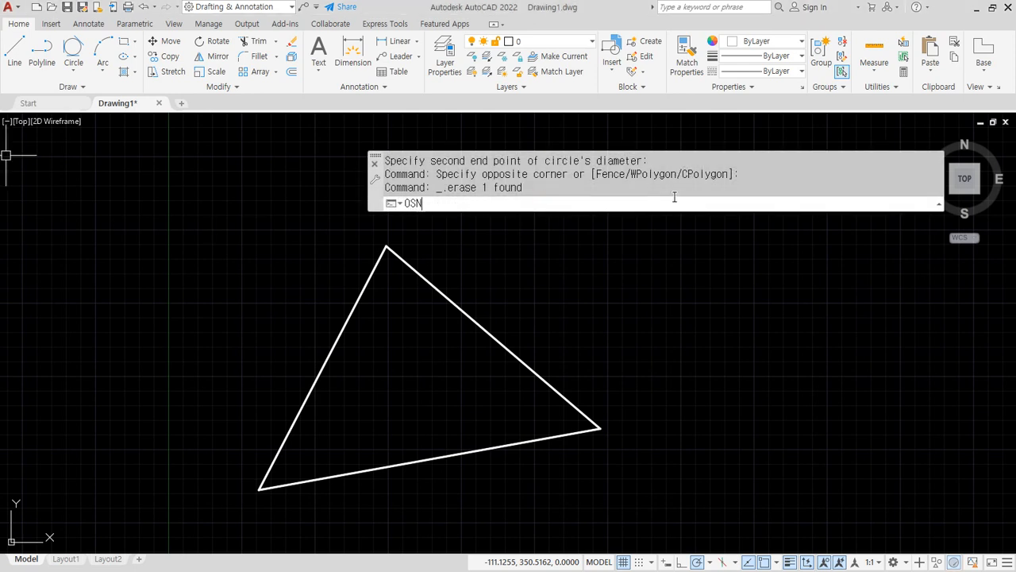
text(OSNAP)
key(Return)
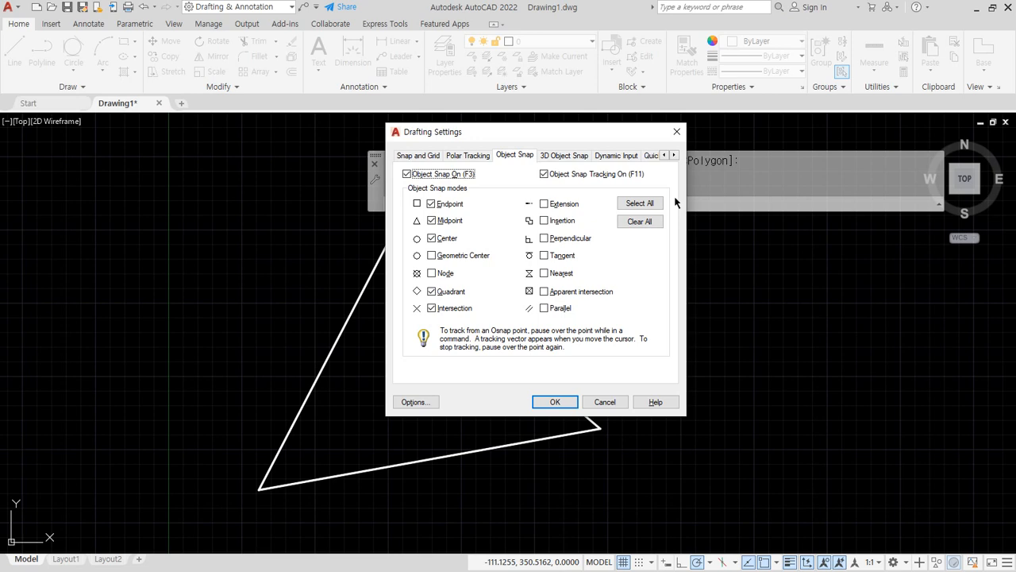
Review the polar tracking, snap and grid, 3D object snap and dynamic input settings, and return to the object snap modes
click(447, 204)
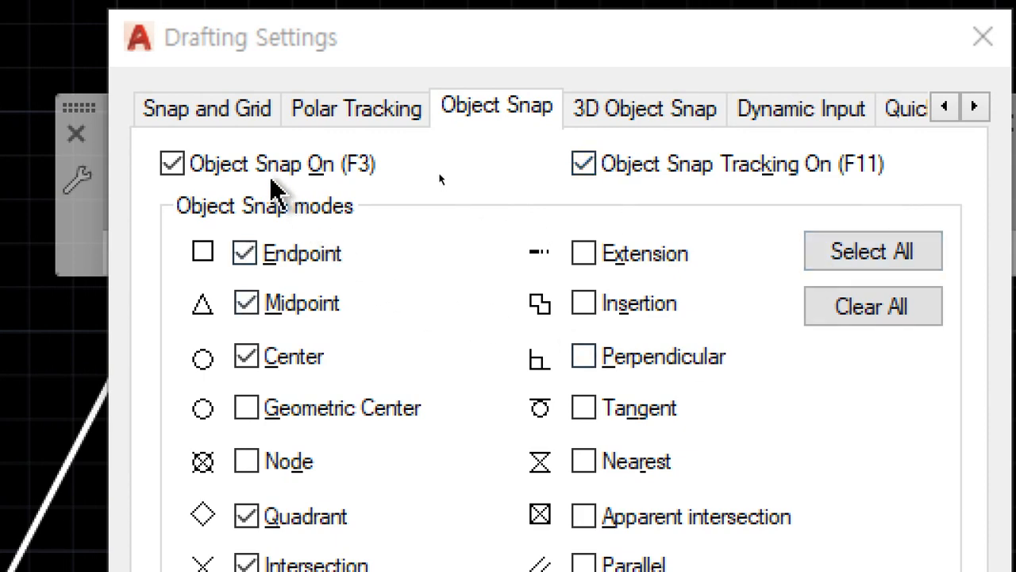
click(355, 113)
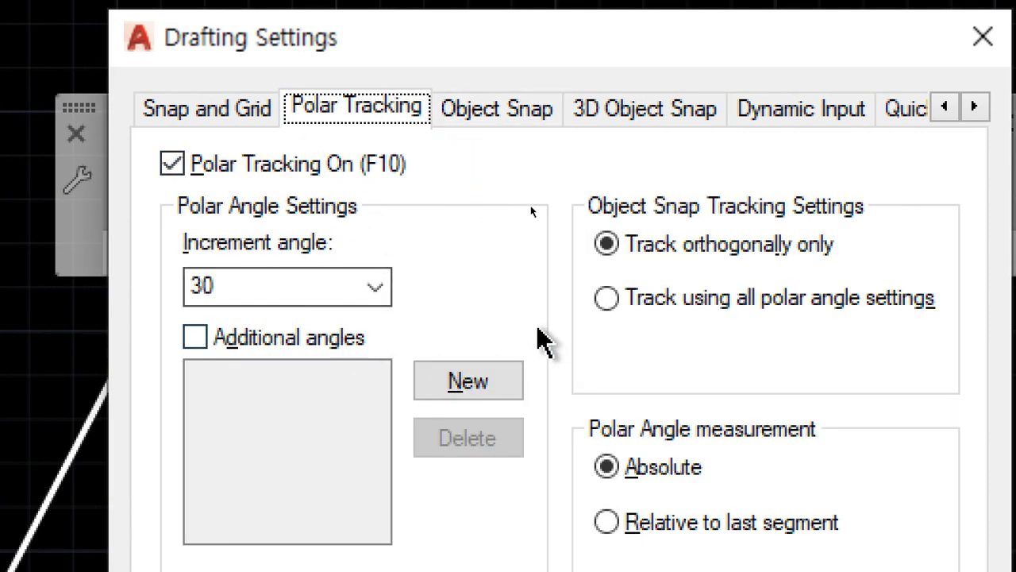
click(216, 109)
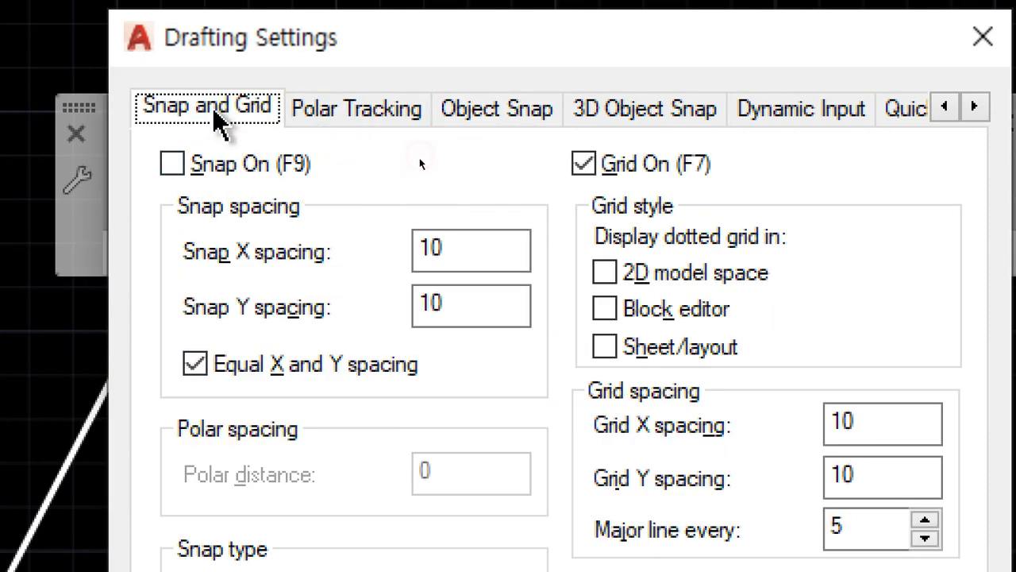
click(491, 113)
click(659, 109)
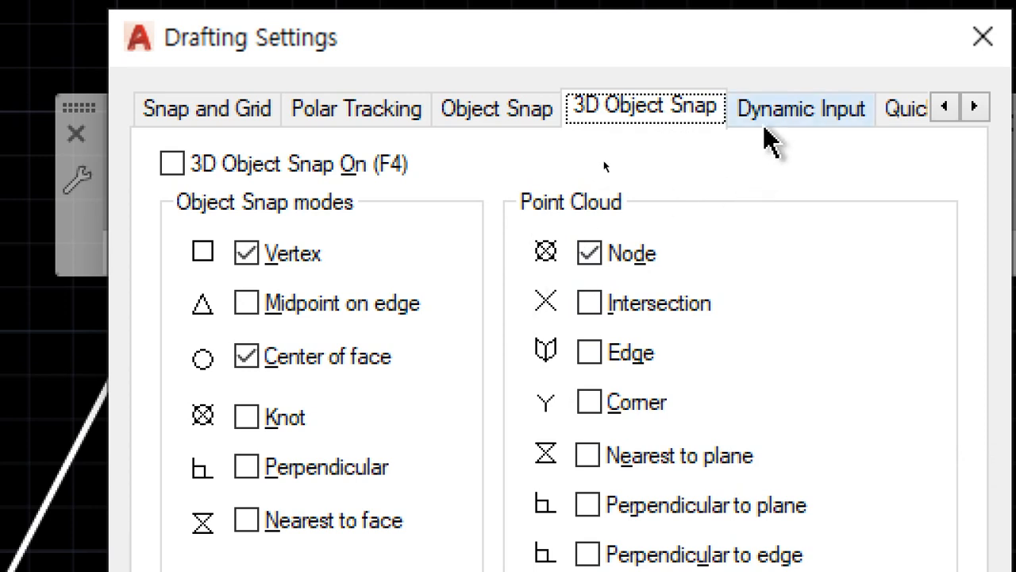
click(786, 126)
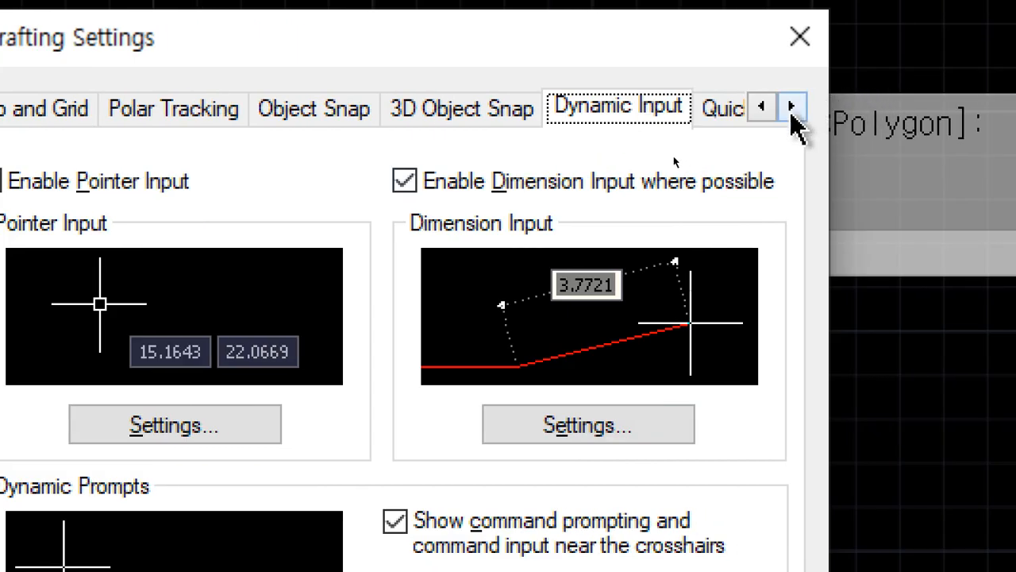
click(793, 110)
click(792, 110)
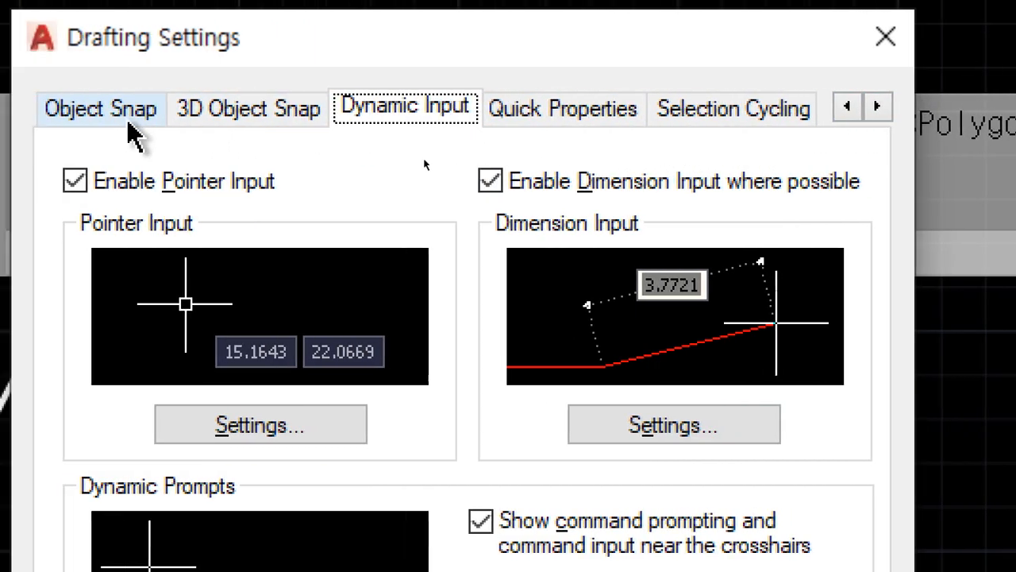
click(33, 119)
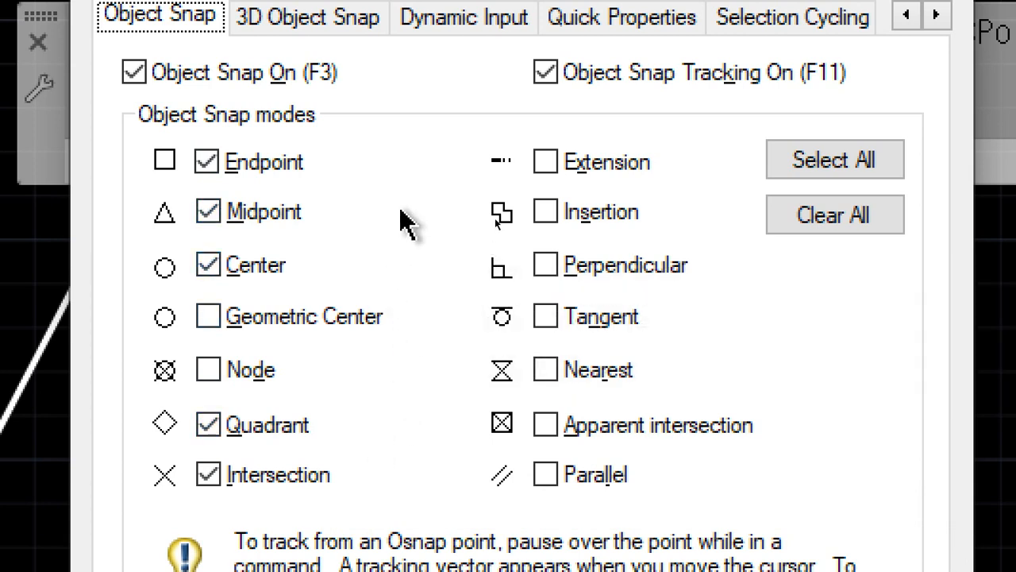
Turn all object snap modes on, clear them all, and enable only Endpoint, Center and Intersection
click(862, 163)
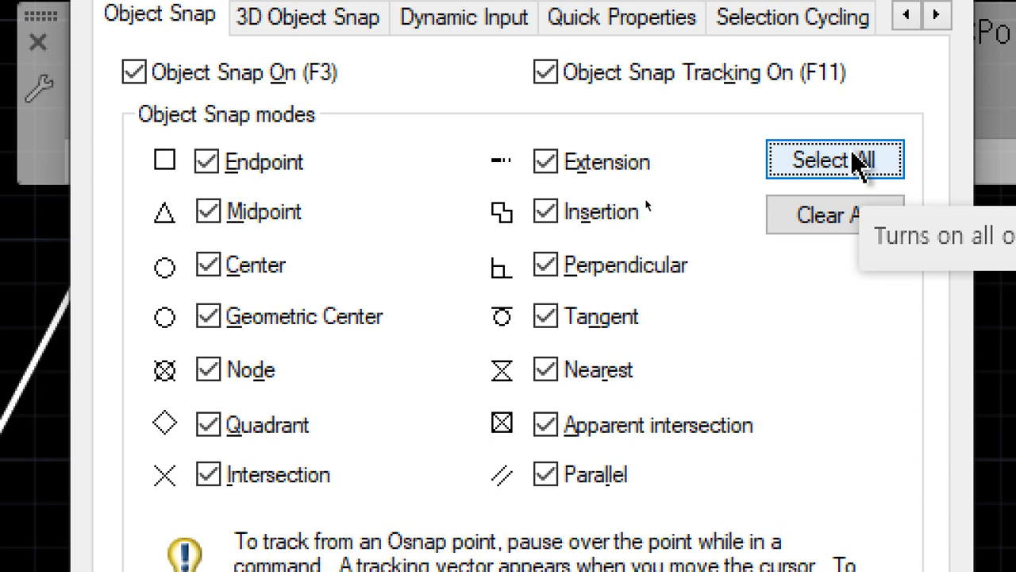
click(821, 213)
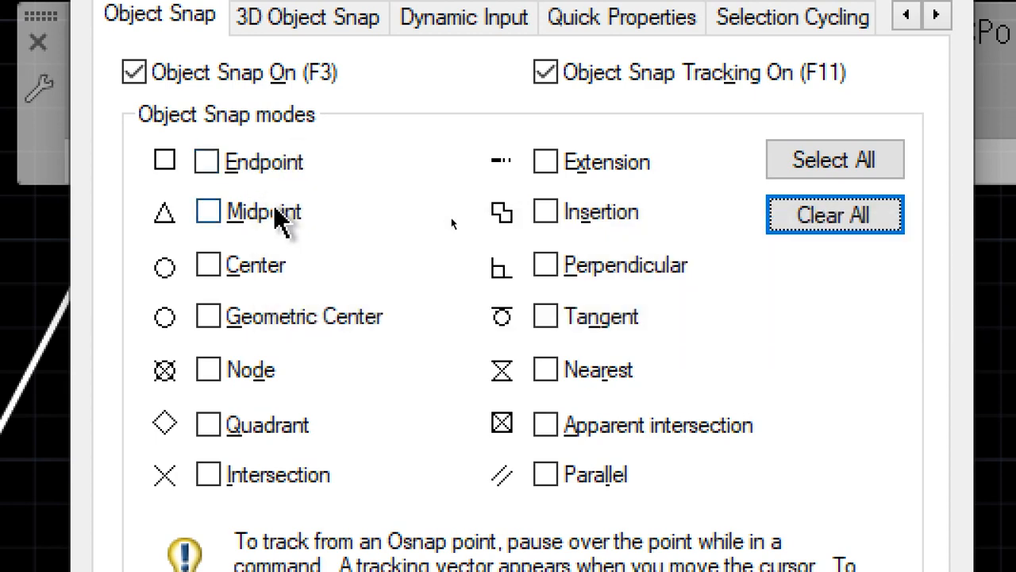
click(279, 165)
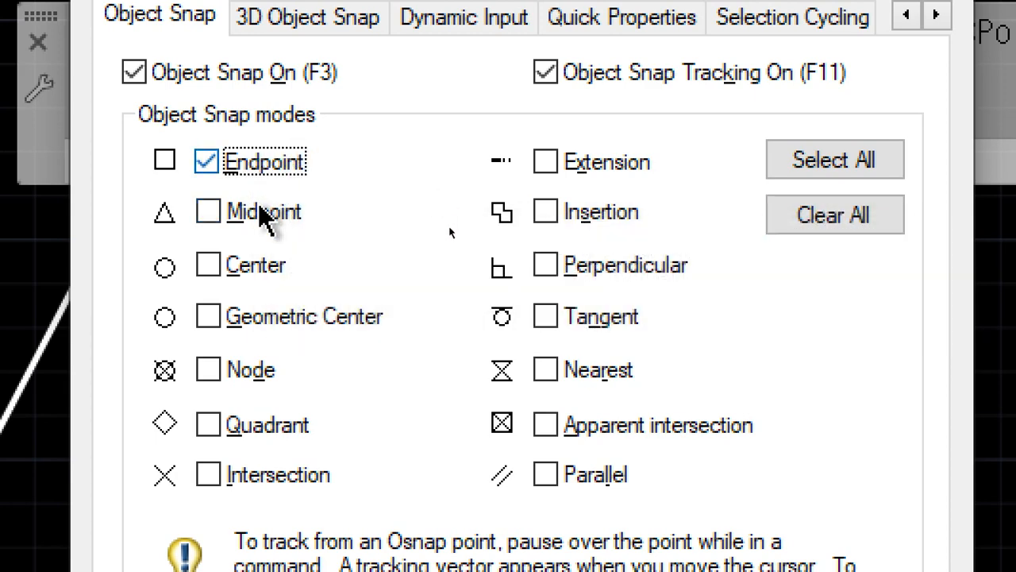
click(258, 264)
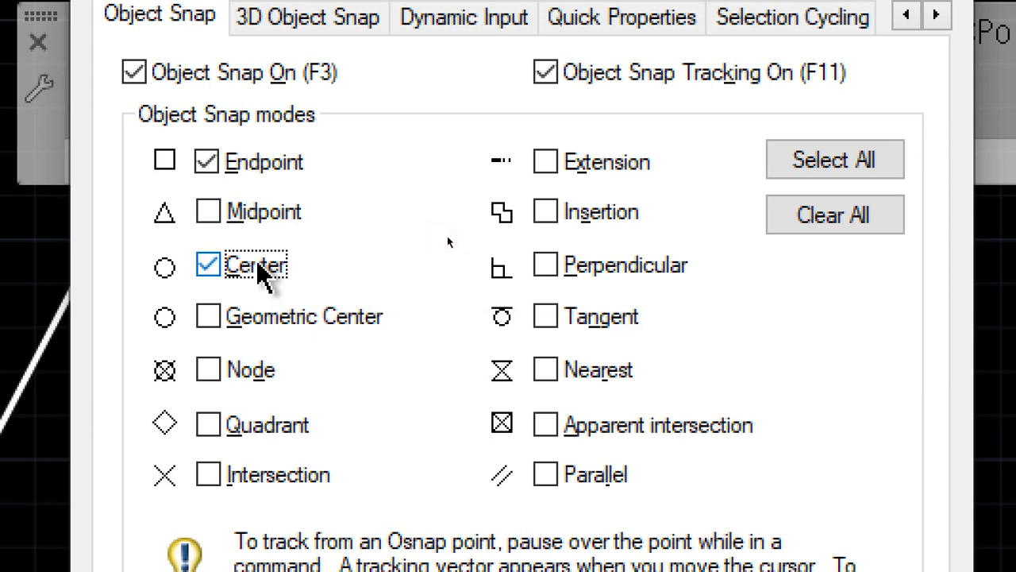
click(268, 476)
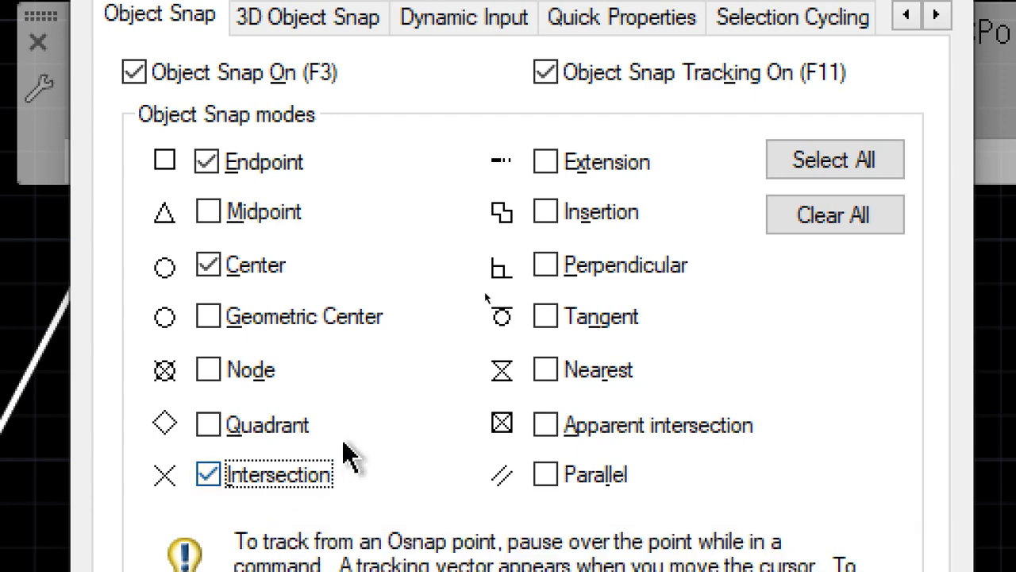
Switch the Nearest snap on and off, and leave Tangent as the only enabled object snap mode
click(548, 381)
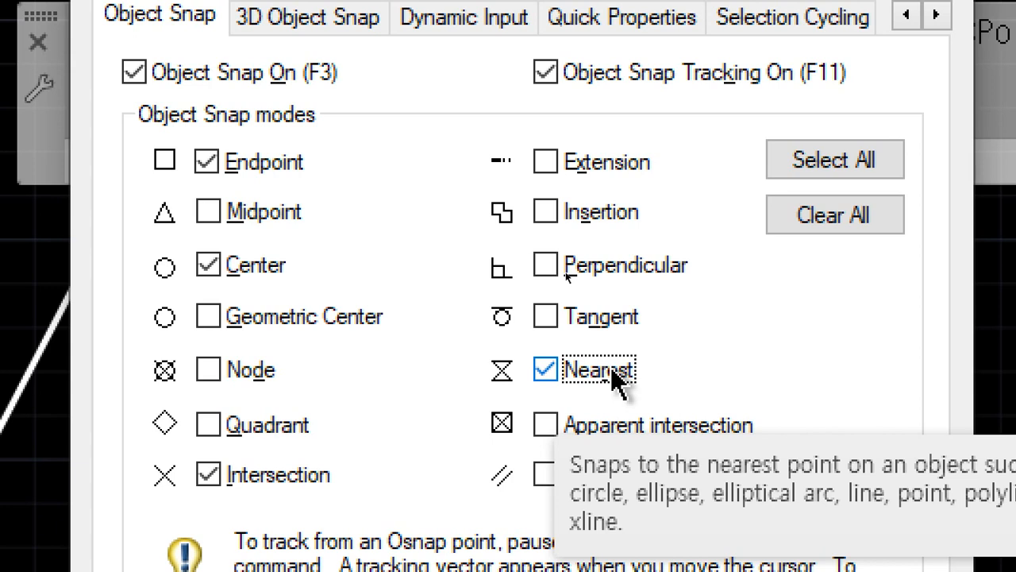
click(570, 382)
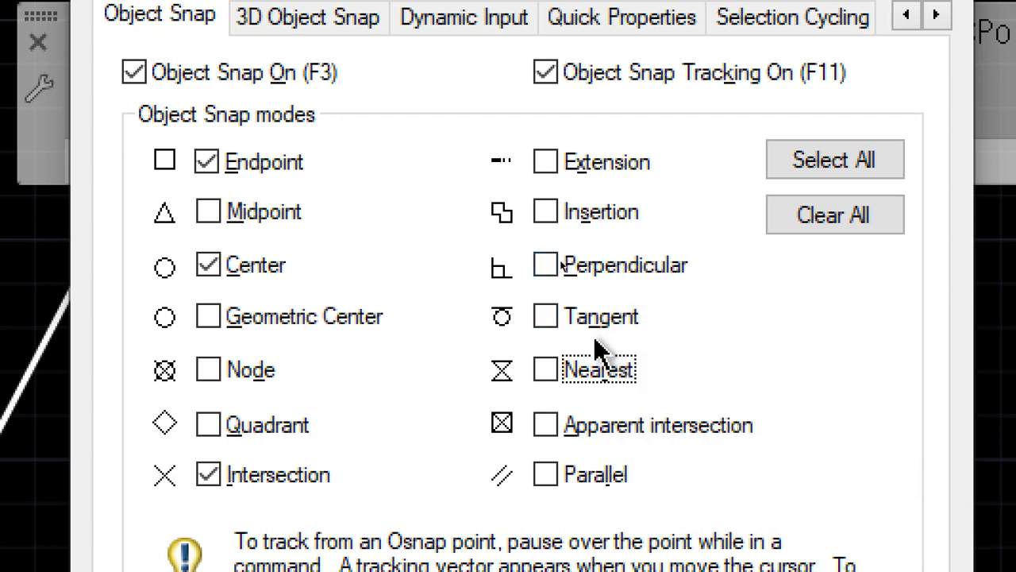
click(607, 324)
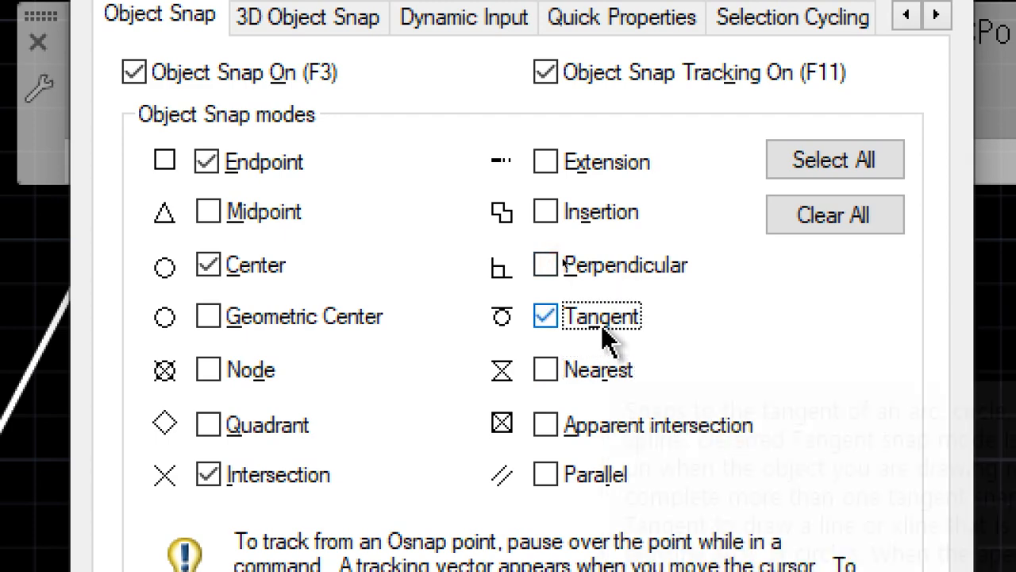
click(826, 223)
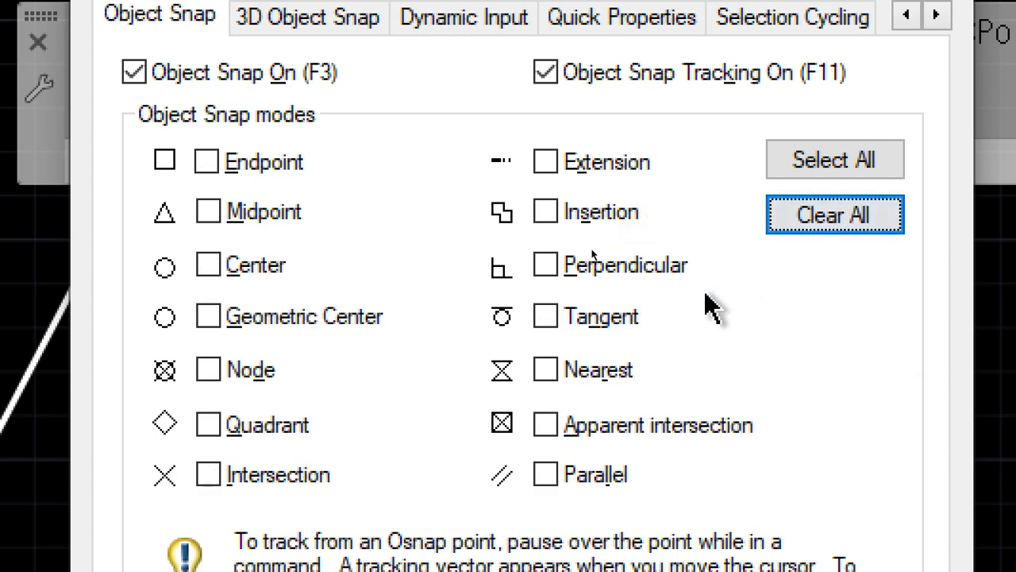
click(609, 324)
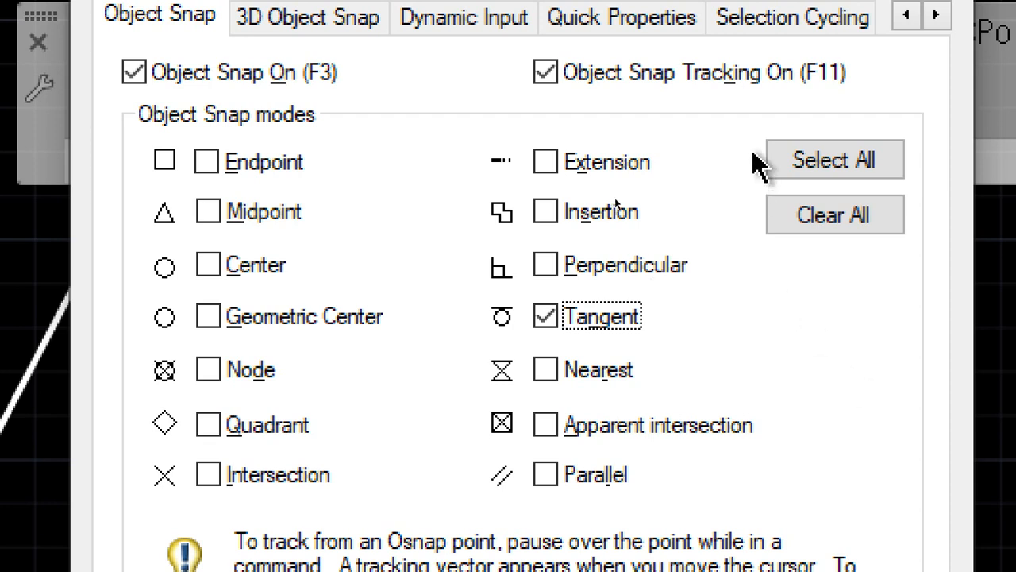
Clear all object snap modes, enable only Endpoint, Center and Intersection, and apply the drafting settings
click(834, 214)
click(256, 165)
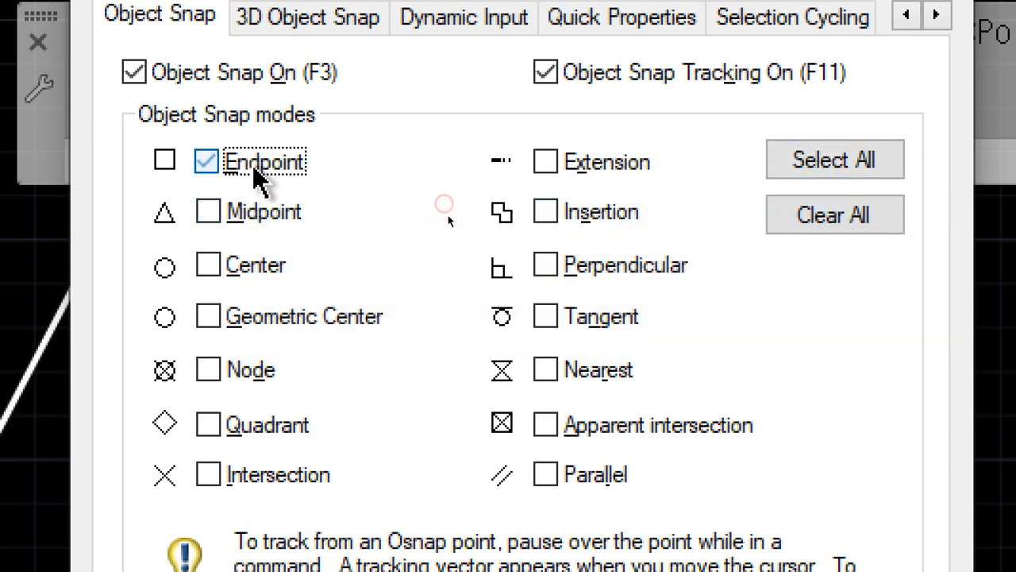
click(272, 262)
click(270, 476)
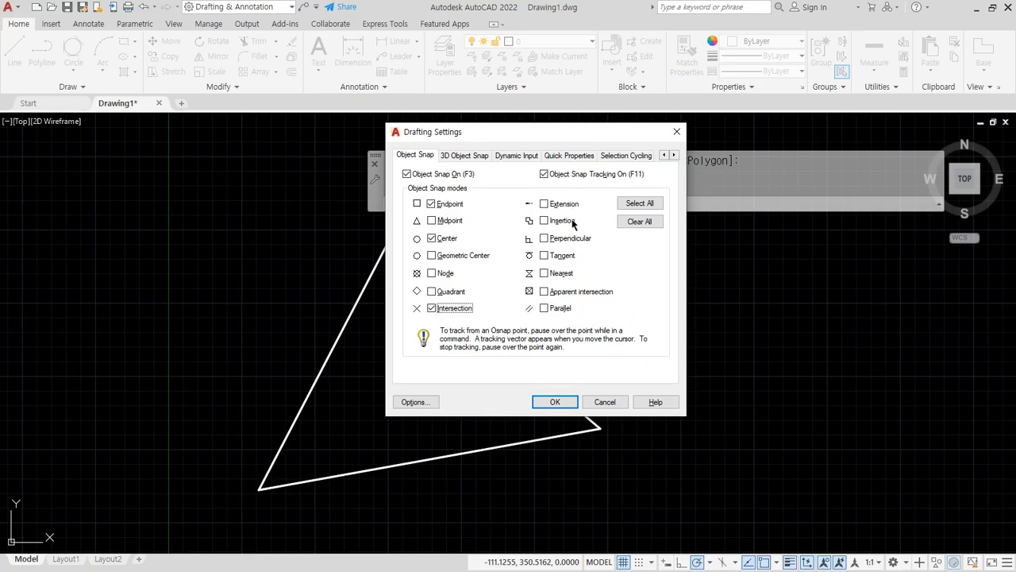
click(554, 402)
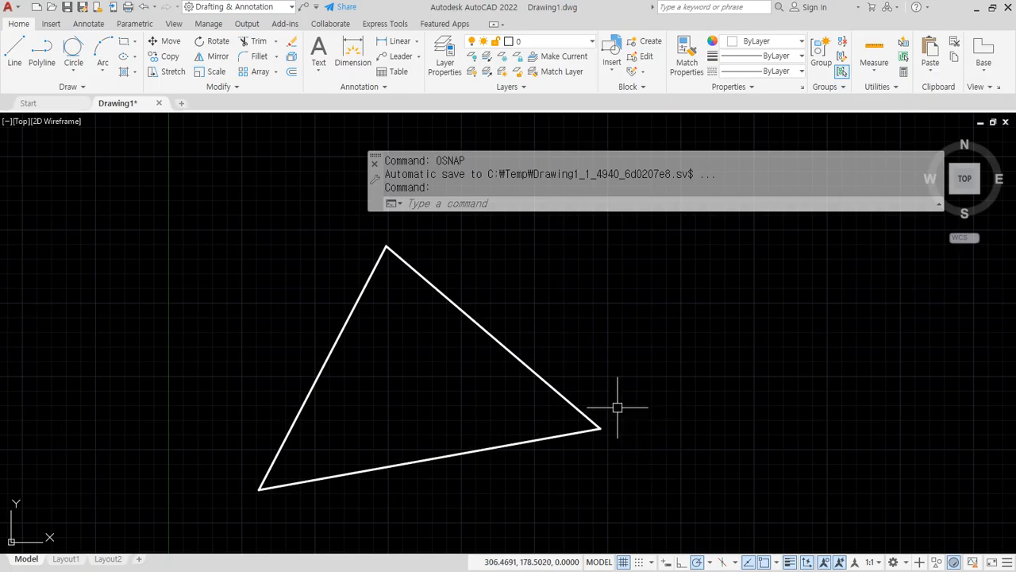
middle_drag(325, 82, 204, 99)
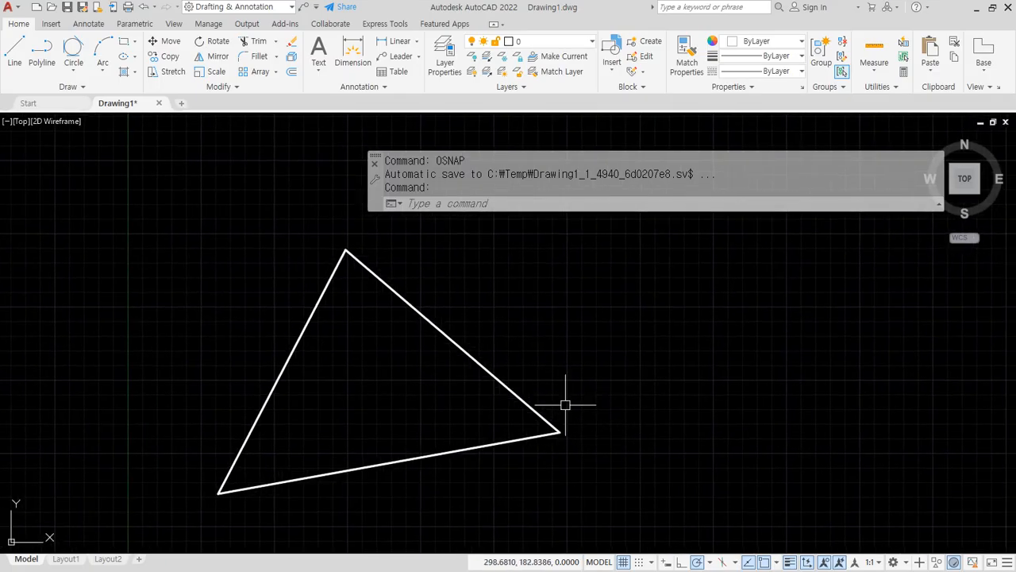
key(ctrl+2)
drag(565, 435, 570, 254)
drag(346, 252, 569, 254)
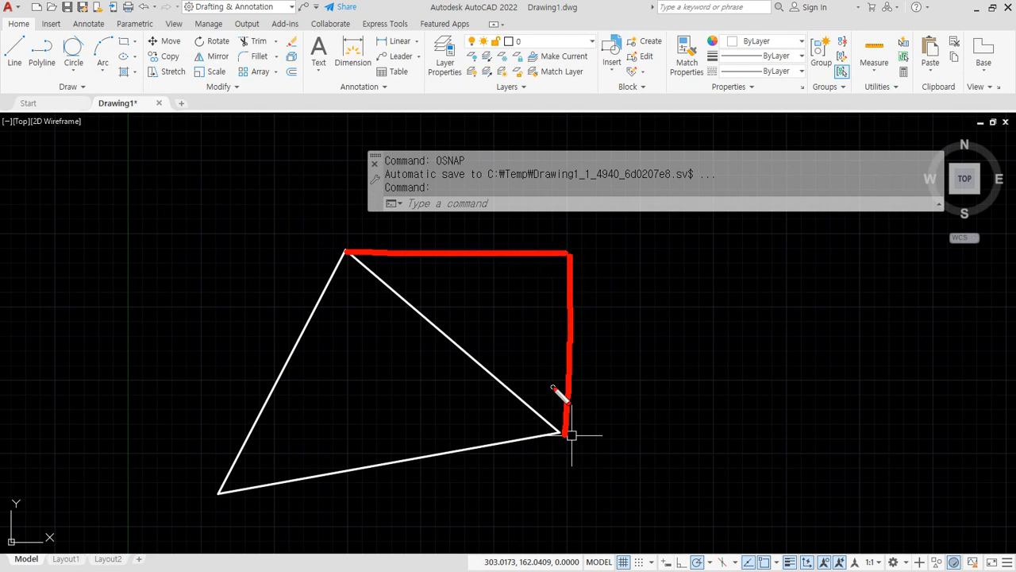
key(Escape)
Draw a line from the triangle's right vertex vertically up to the top vertex's level using object snap tracking, and horizontally to the top vertex
text(L)
key(Return)
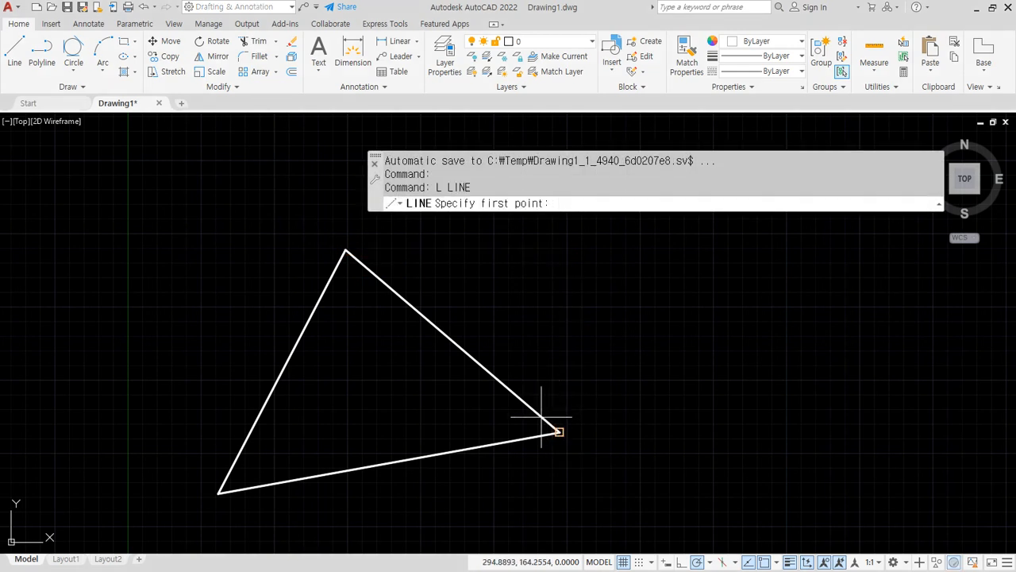
click(560, 432)
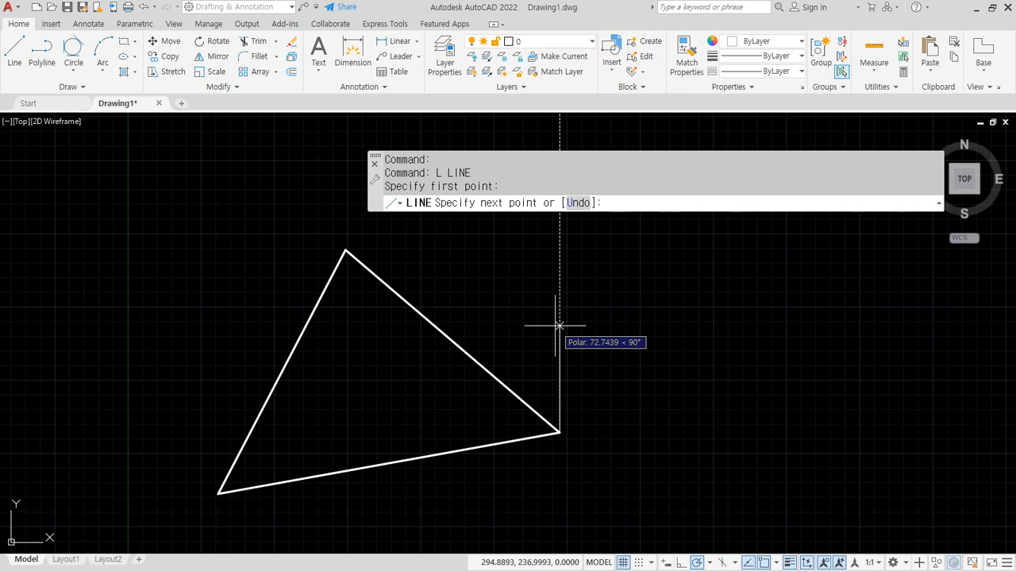
key(ctrl+2)
mouse_move(572, 273)
mouse_down()
mouse_move(545, 270)
mouse_move(572, 262)
mouse_move(567, 272)
mouse_up()
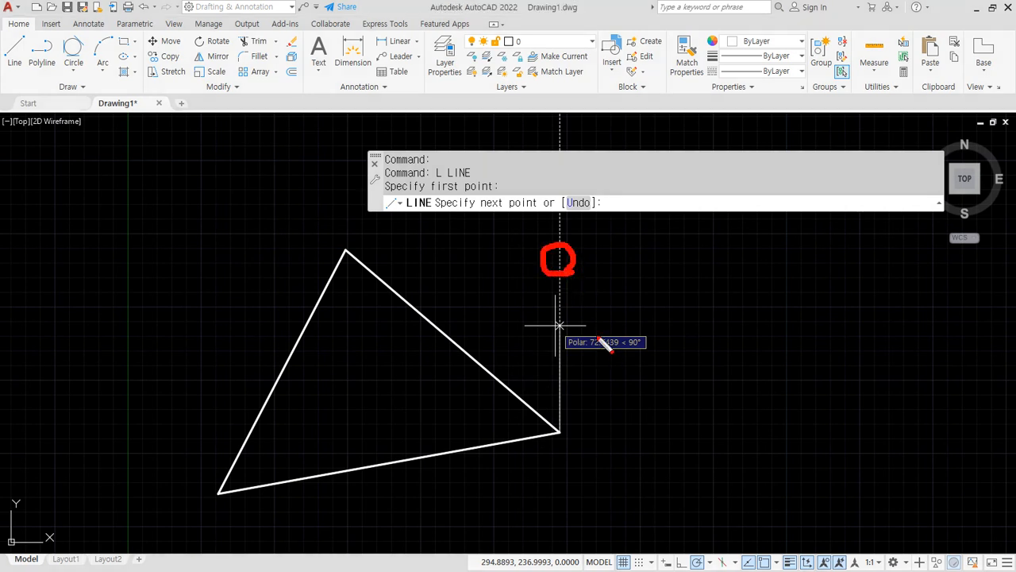
key(Escape)
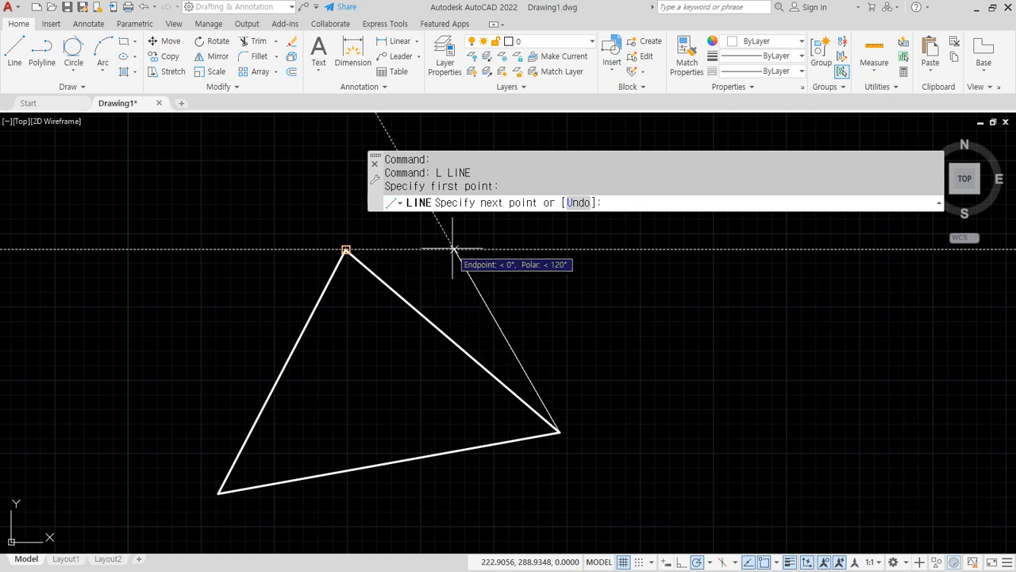
click(560, 249)
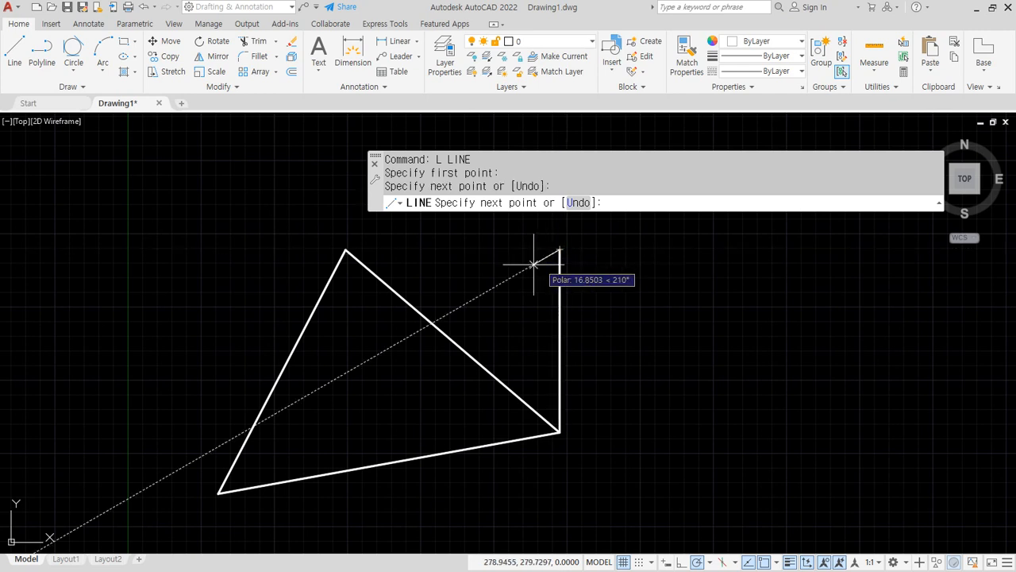
click(346, 250)
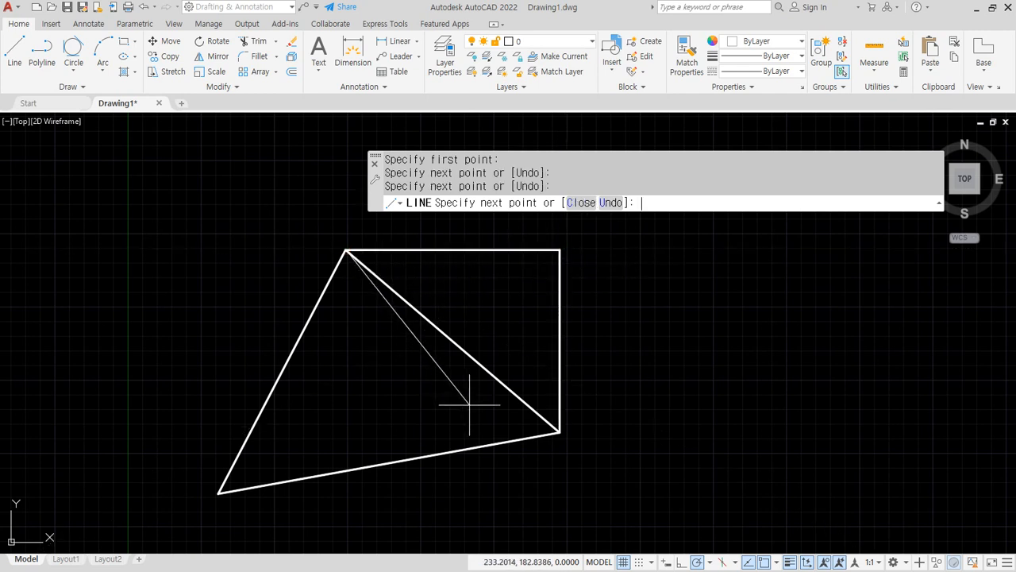
key(Return)
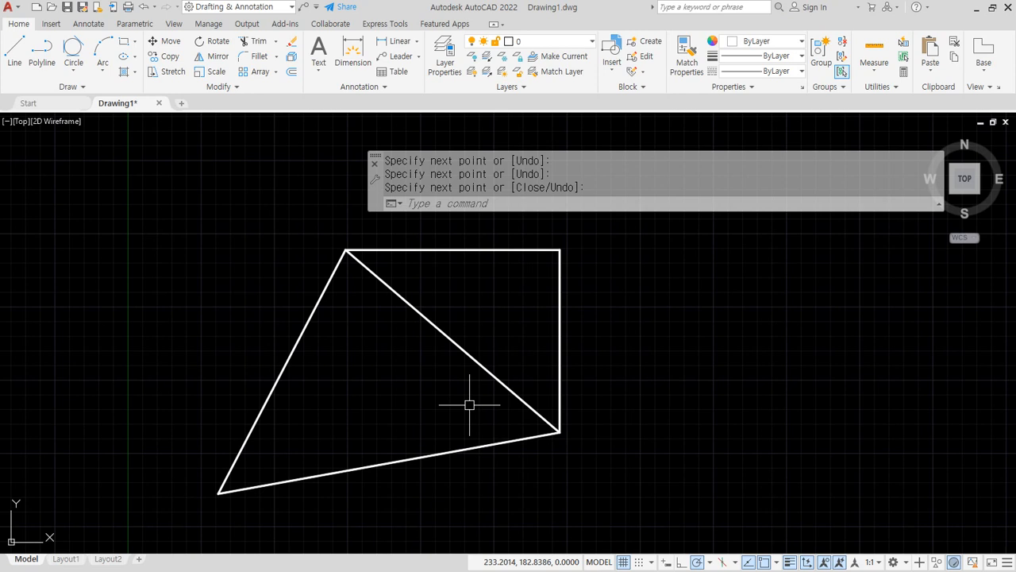
Draw a line from the triangle's lower-left vertex vertically up to the top vertex's level and horizontally to the top vertex using object snap tracking
text(l)
key(Return)
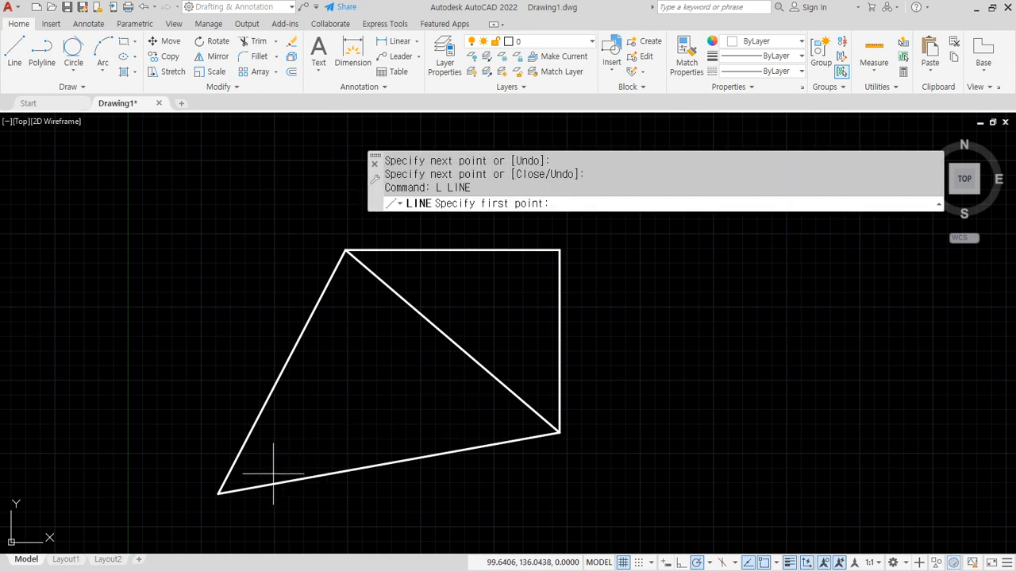
click(218, 492)
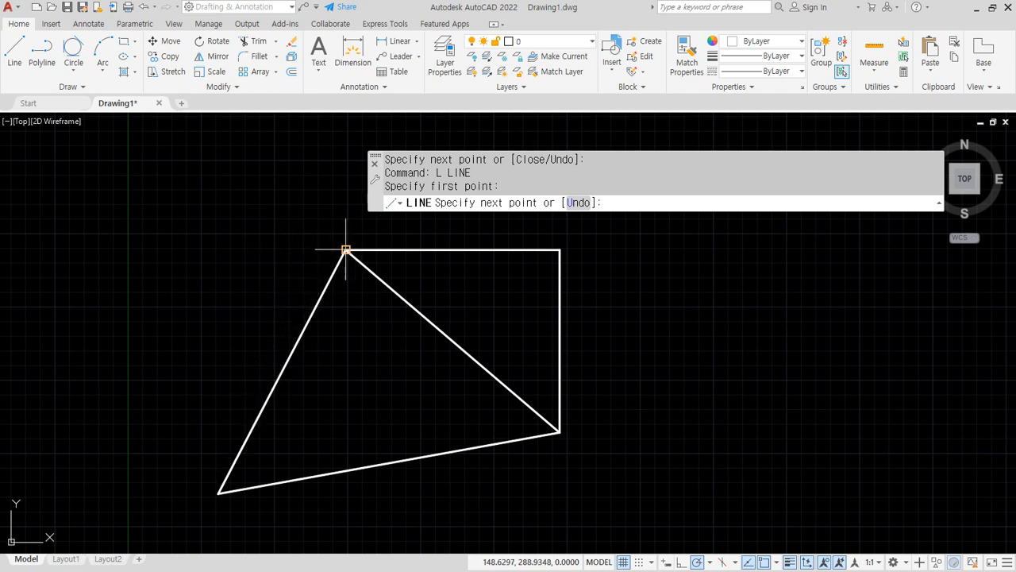
click(218, 249)
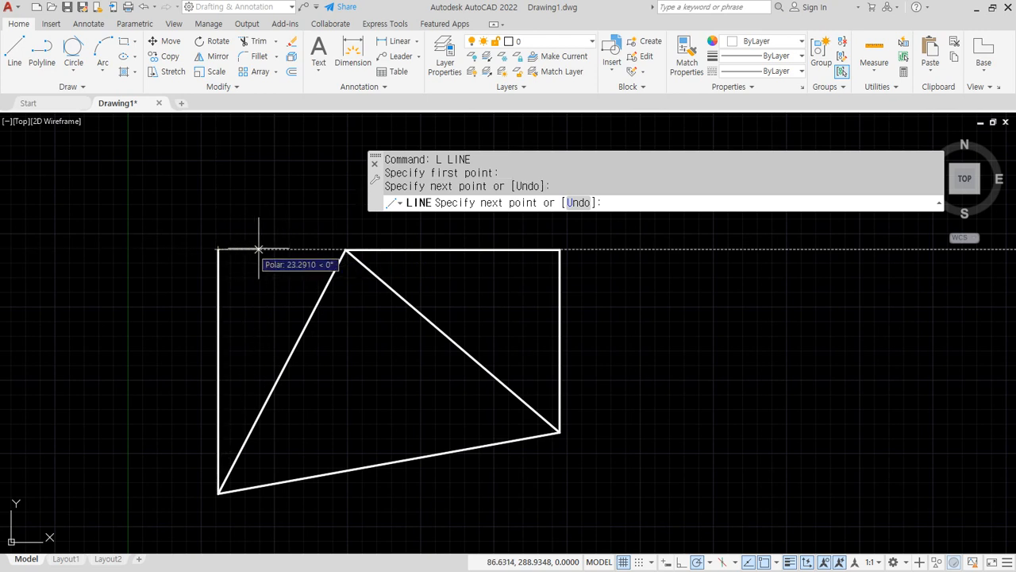
click(345, 249)
key(Return)
Draw a line from the triangle's lower-left vertex horizontally until it aligns below the right vertex, and vertically up to that vertex
middle_drag(355, 365, 349, 332)
key(Return)
click(212, 459)
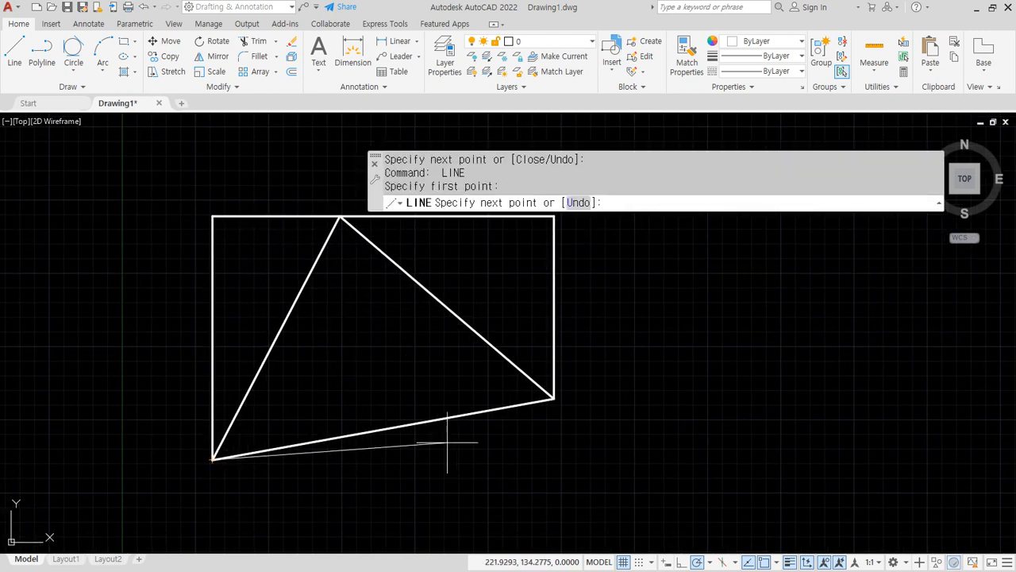
click(554, 459)
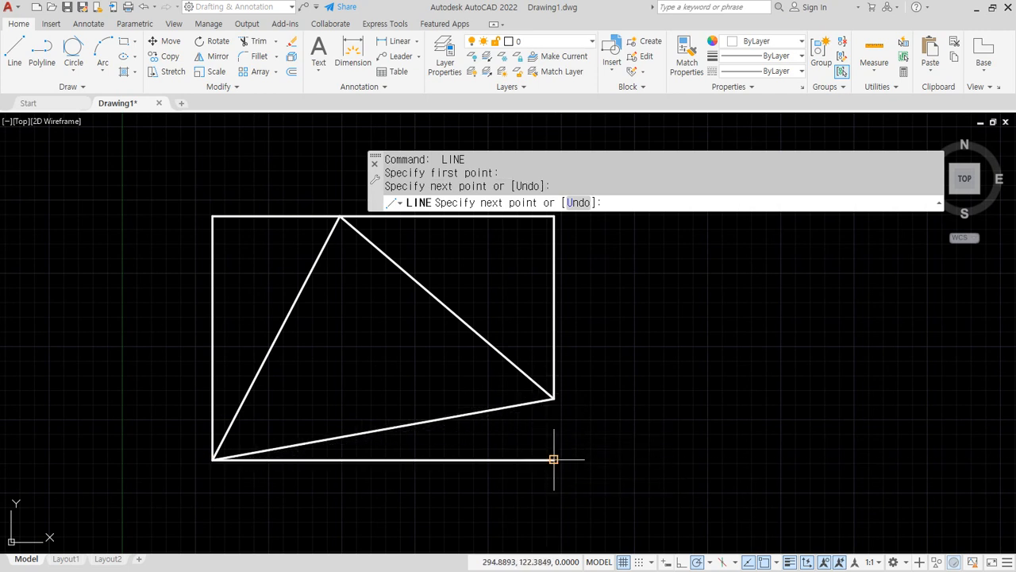
click(553, 397)
key(Return)
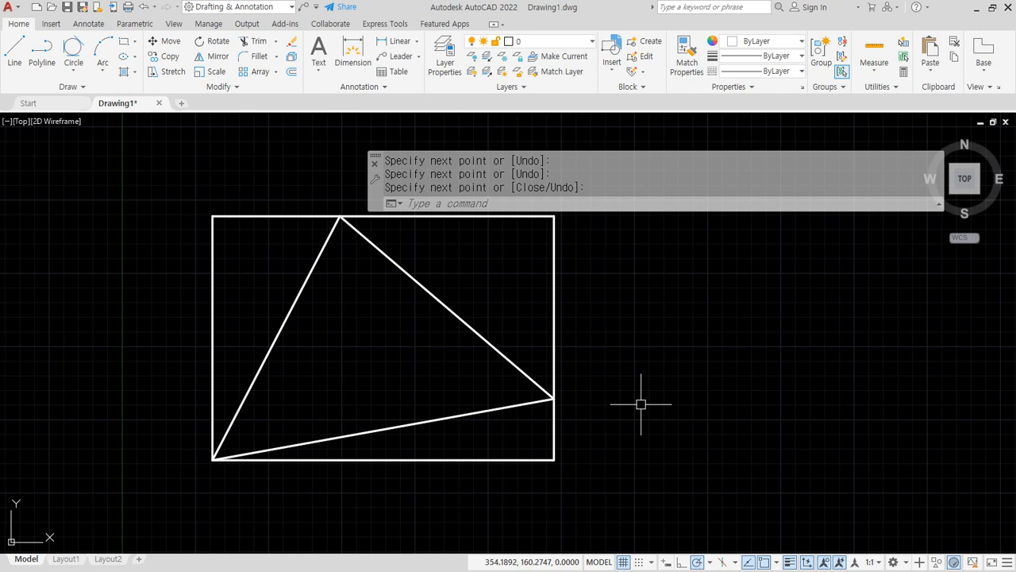
Erase the triangle and its enclosing rectangle with one crossing selection
click(612, 492)
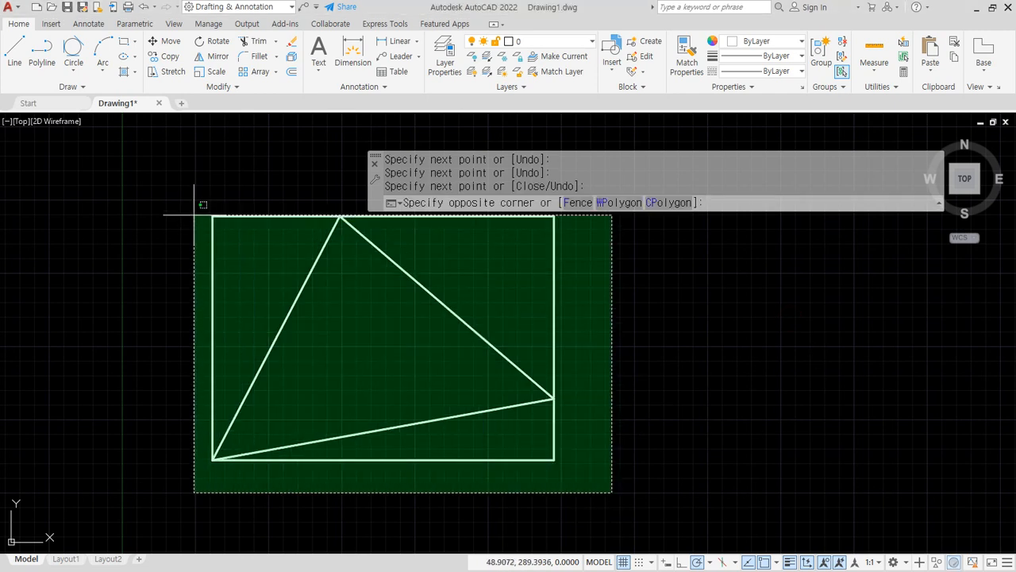
click(194, 214)
text(e)
key(Return)
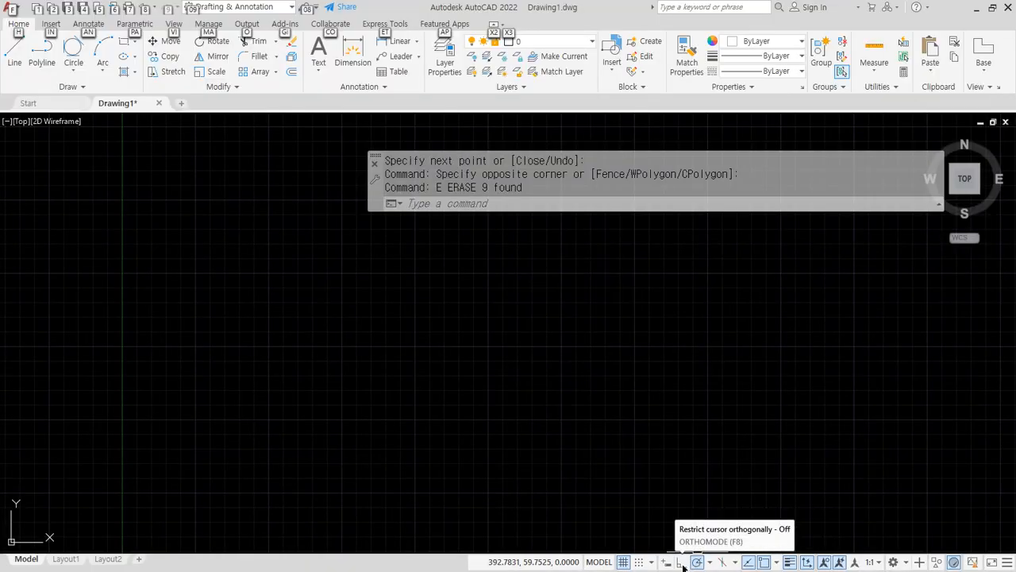
Turn on Ortho mode to restrict the cursor to horizontal and vertical directions
click(681, 562)
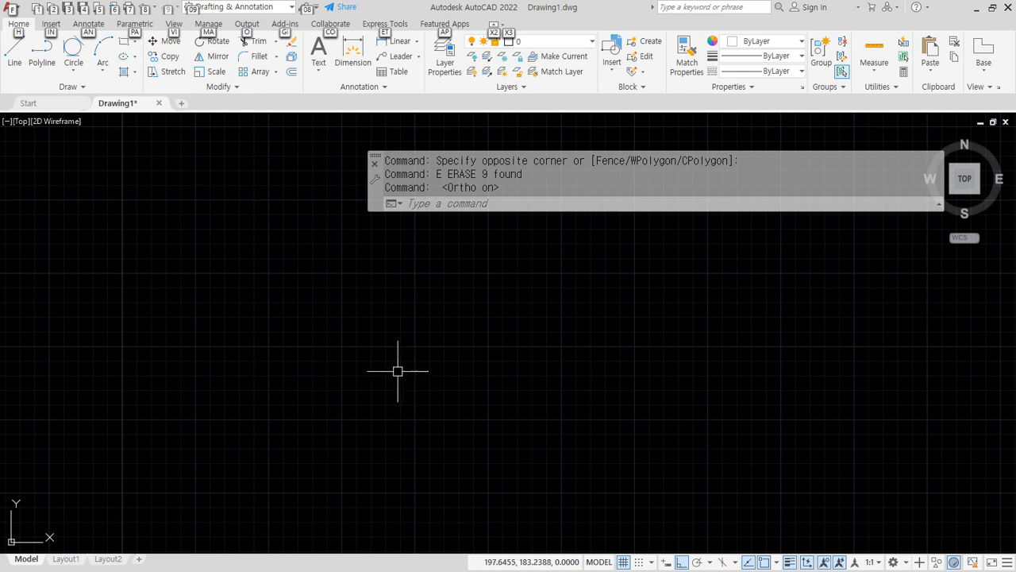
click(260, 362)
key(Escape)
key(Escape)
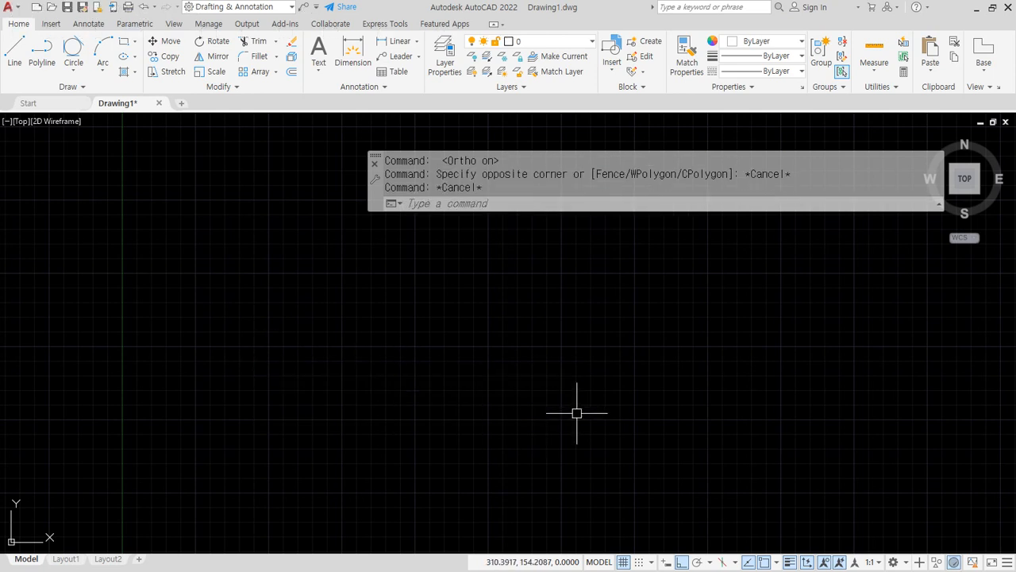
Draw a continuous chain of 14 alternating horizontal and vertical line segments that cross one another, and end the line
text(l)
key(Return)
click(222, 340)
click(563, 341)
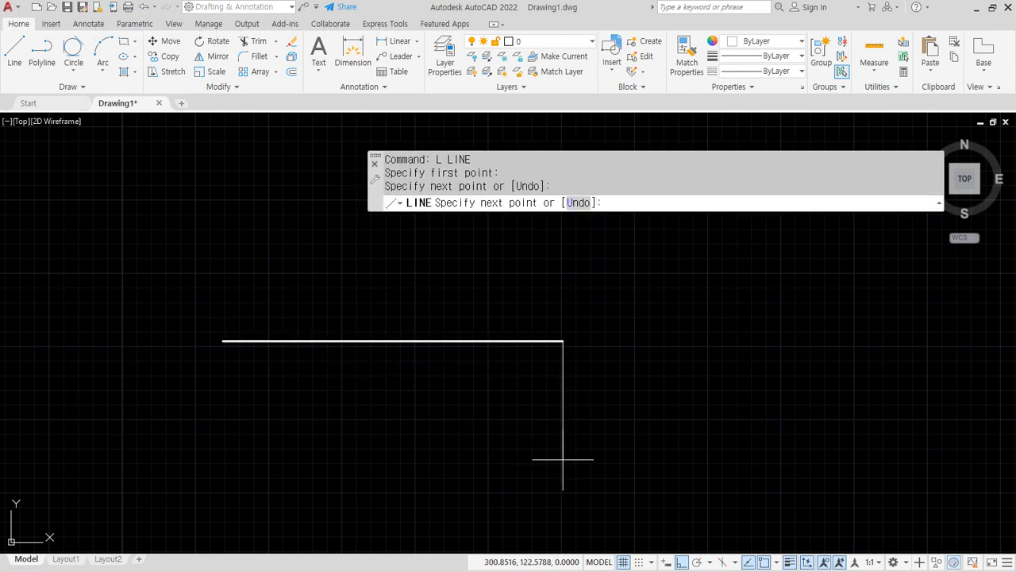
click(564, 231)
click(367, 390)
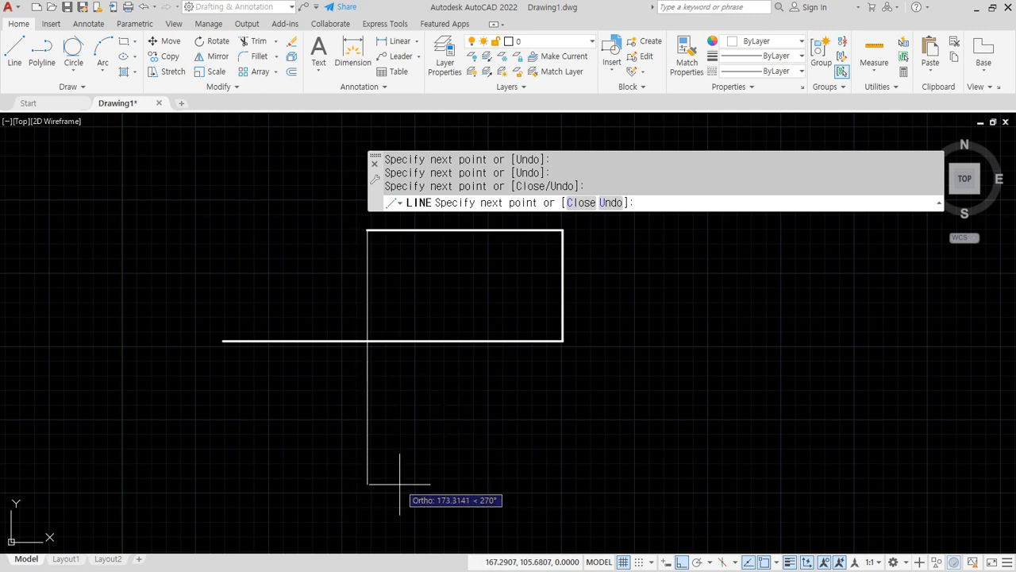
click(468, 456)
click(475, 389)
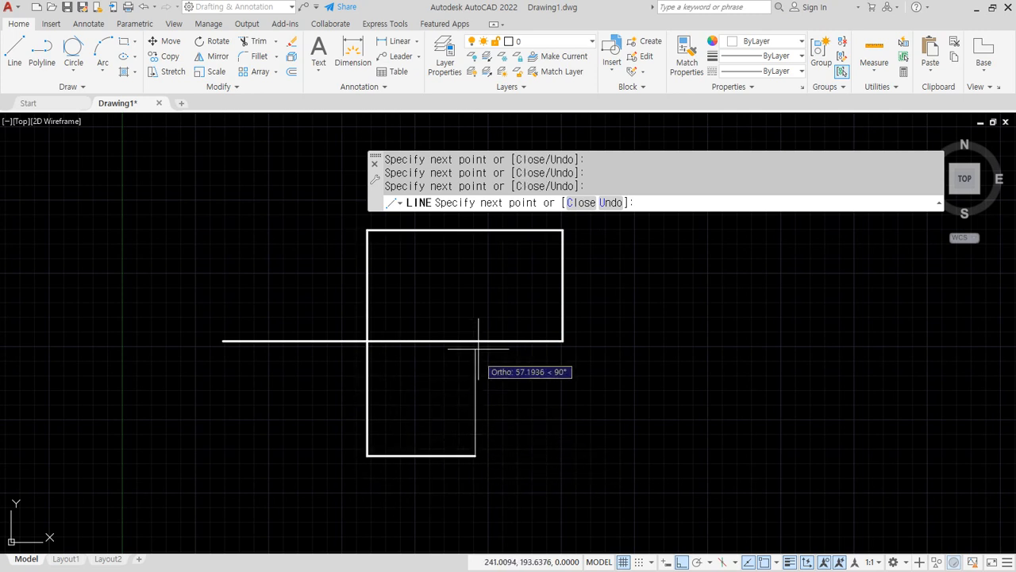
click(475, 293)
click(297, 293)
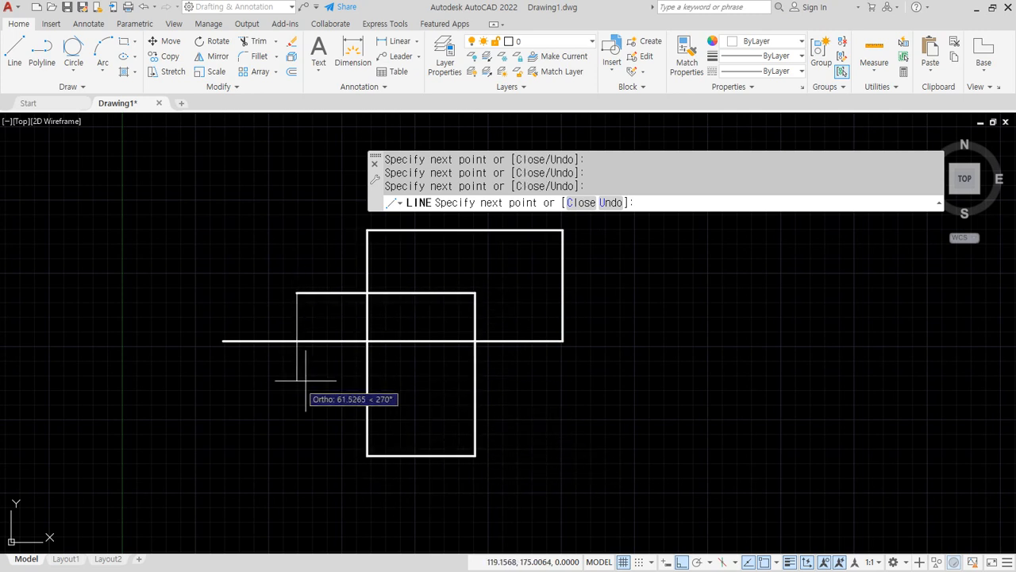
click(352, 385)
click(688, 380)
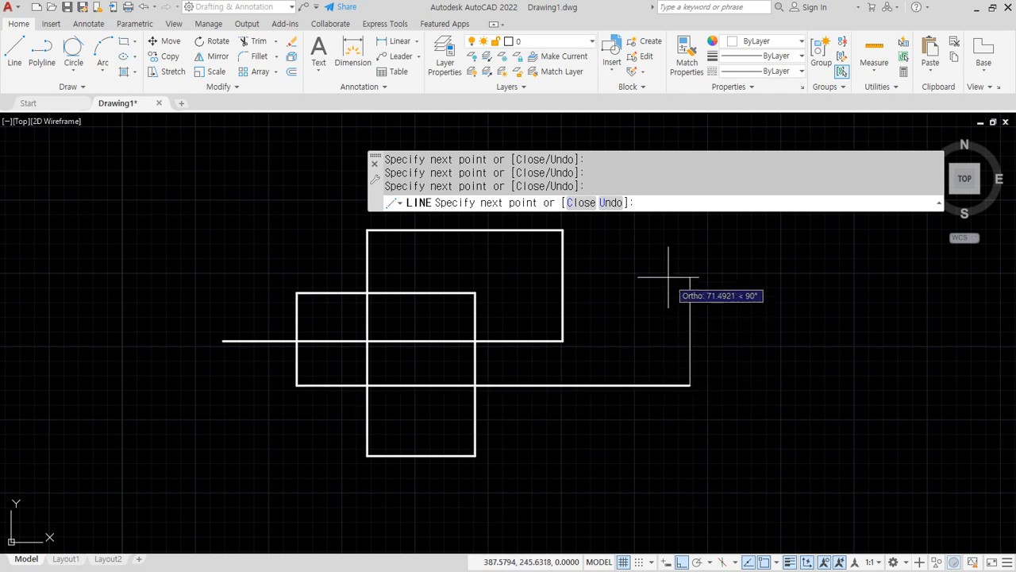
click(671, 282)
click(198, 282)
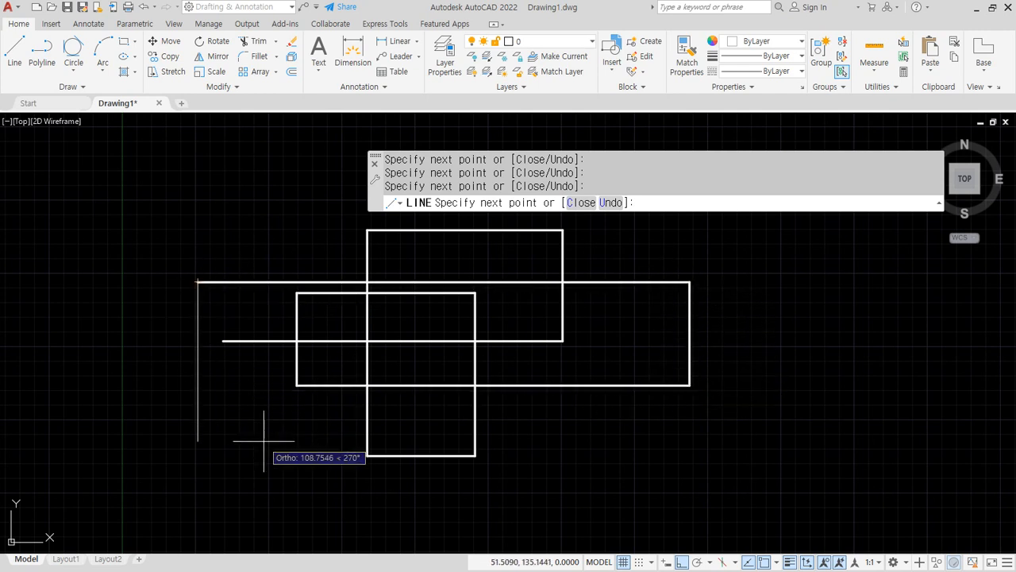
click(266, 446)
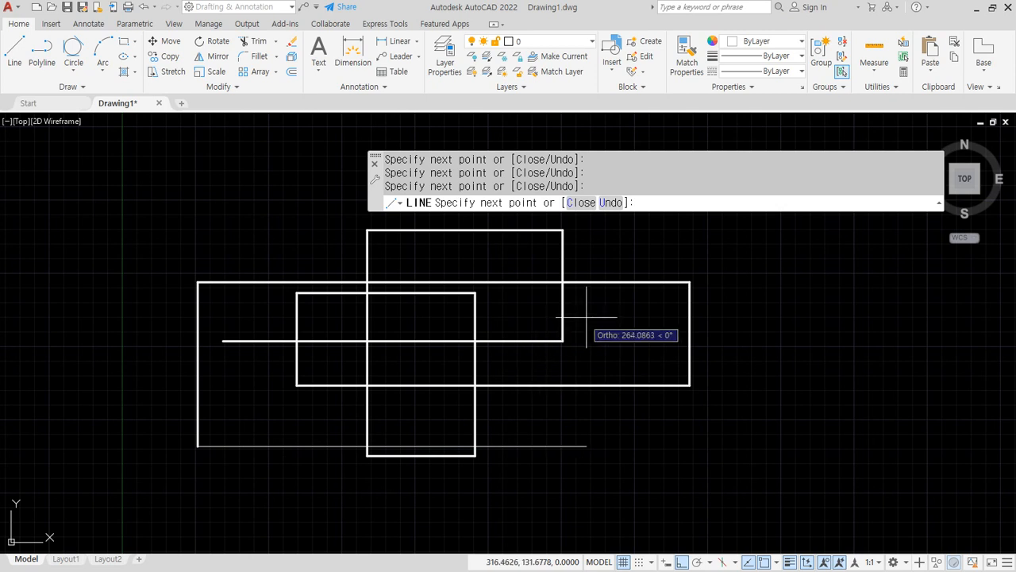
click(728, 254)
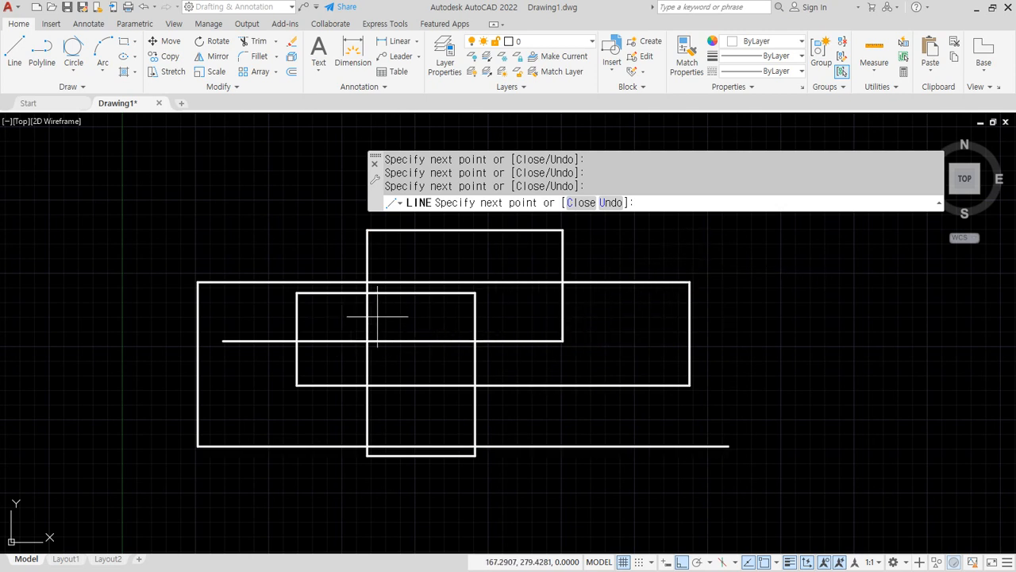
click(754, 256)
key(Escape)
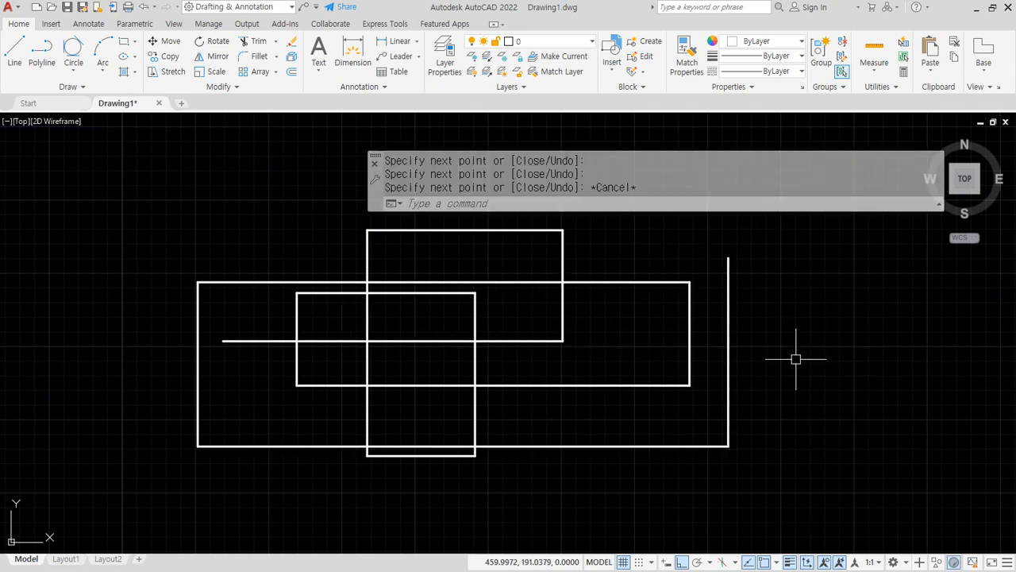
Erase all the overlapping practice lines from the drawing area
click(814, 485)
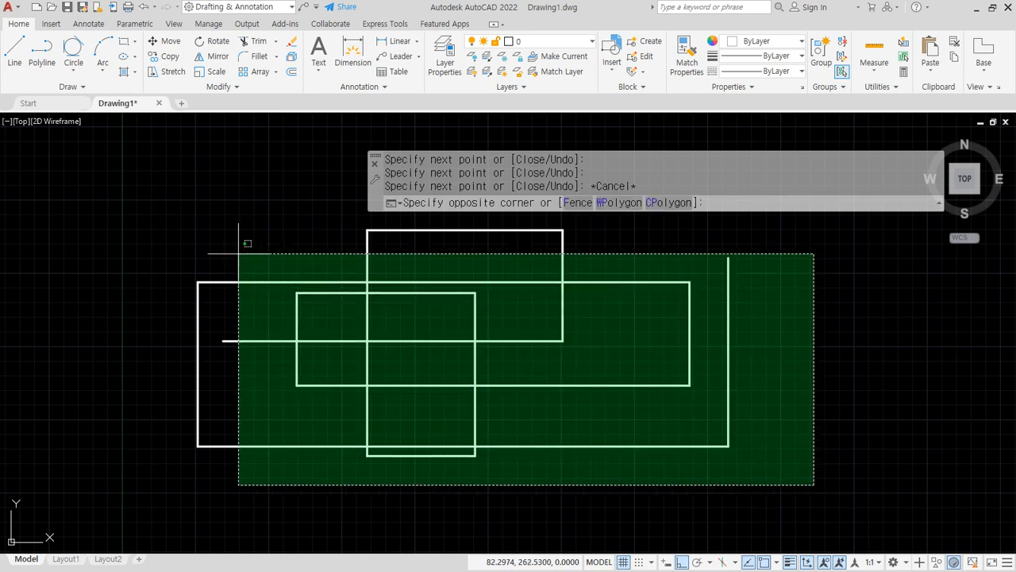
click(106, 225)
text(e)
key(Return)
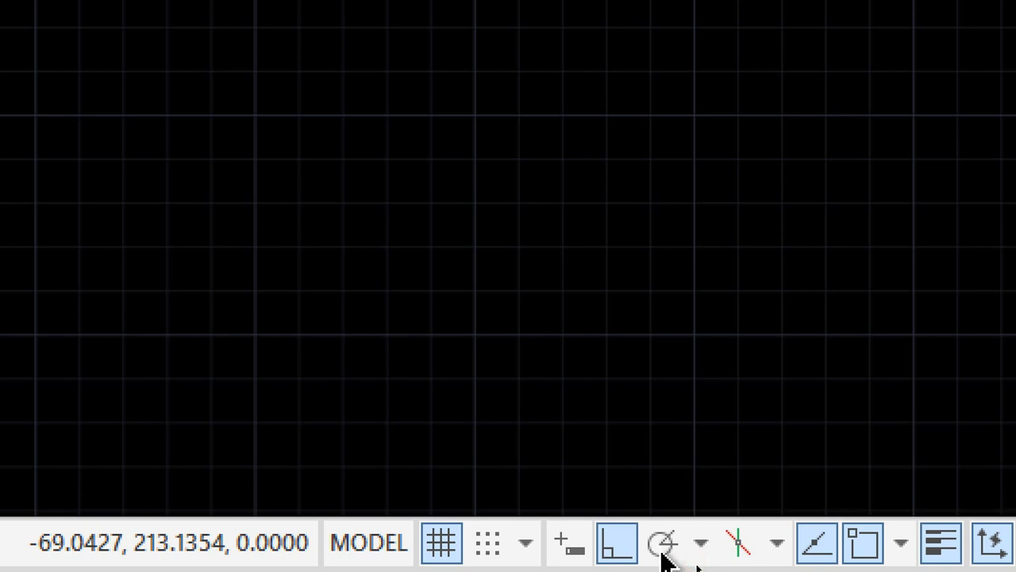
Turn on Polar Tracking and check which angle increment is selected in its settings list
click(663, 545)
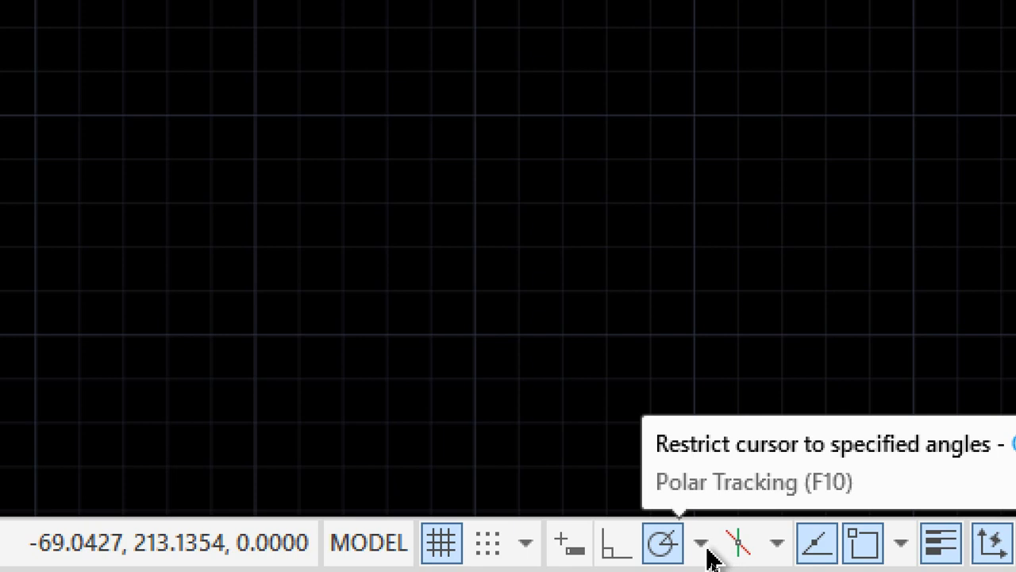
click(700, 545)
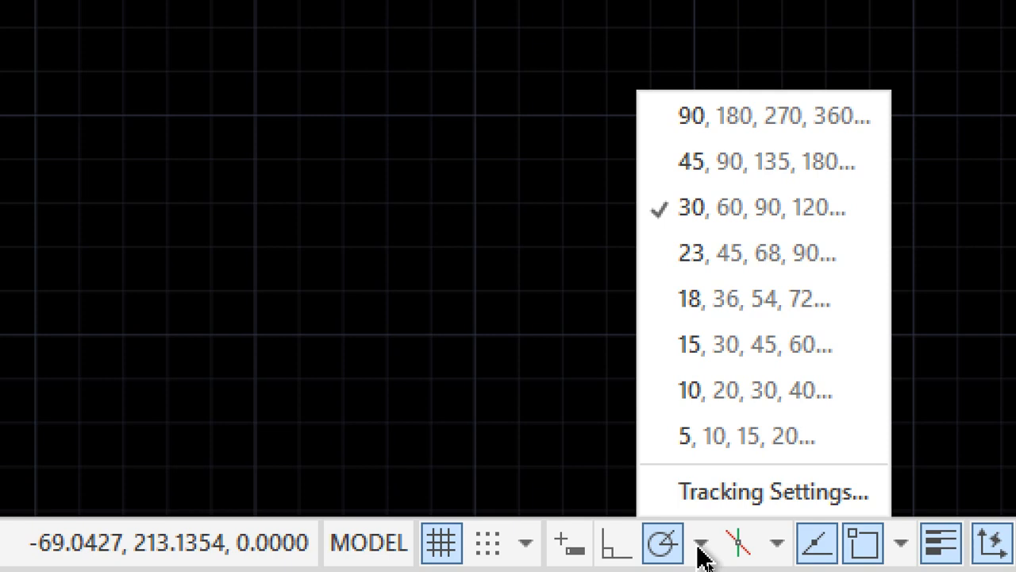
click(304, 370)
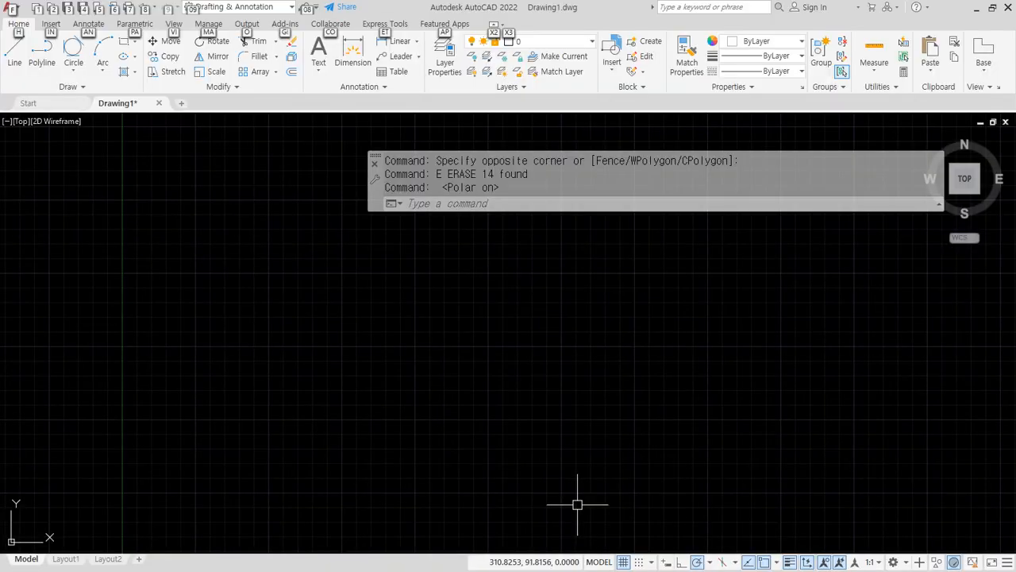
click(331, 389)
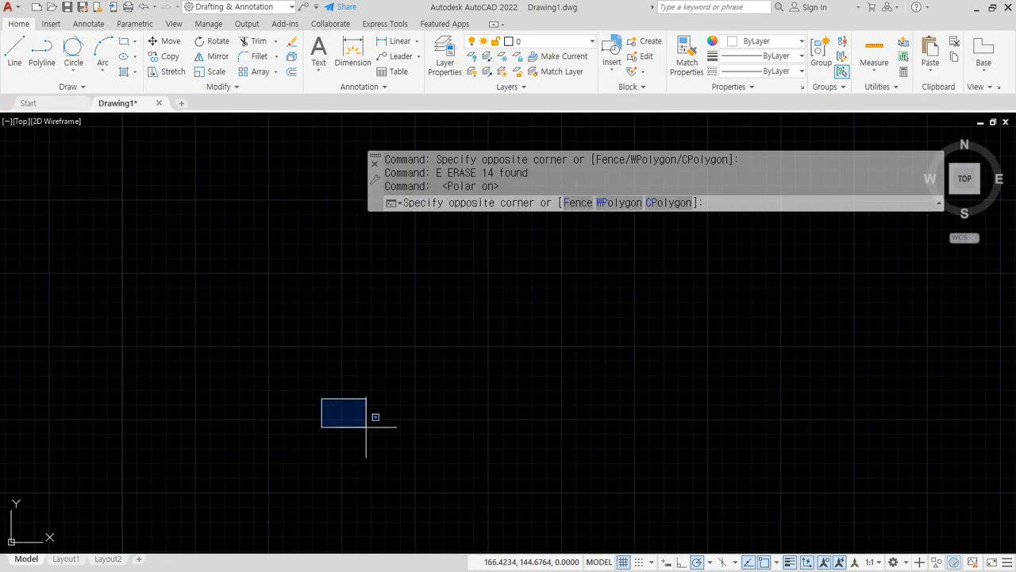
key(Escape)
Start the outline with connected lines running 140 to the right, 20 up, 60 to the right and 60 up
text(l)
key(Return)
click(327, 364)
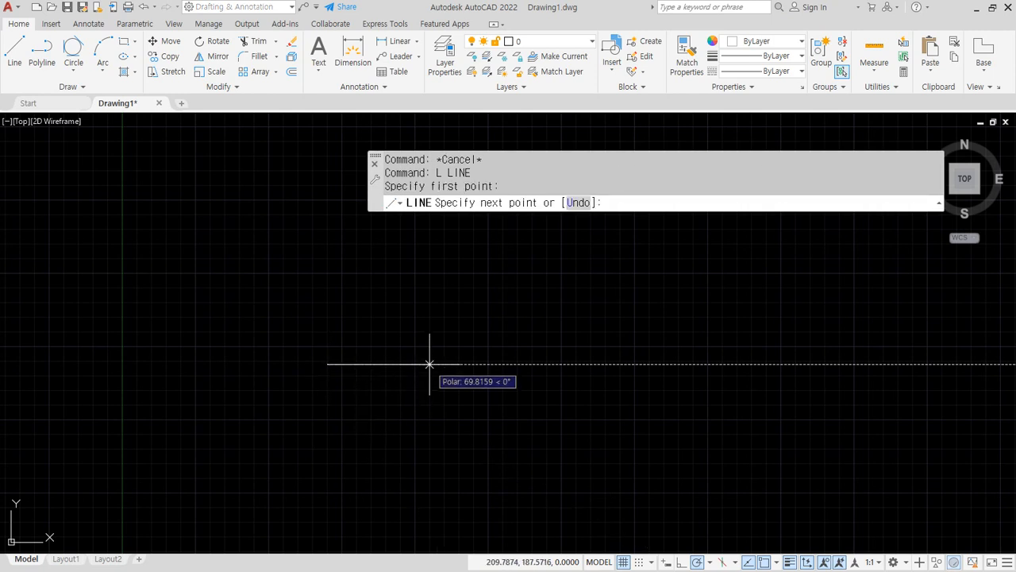
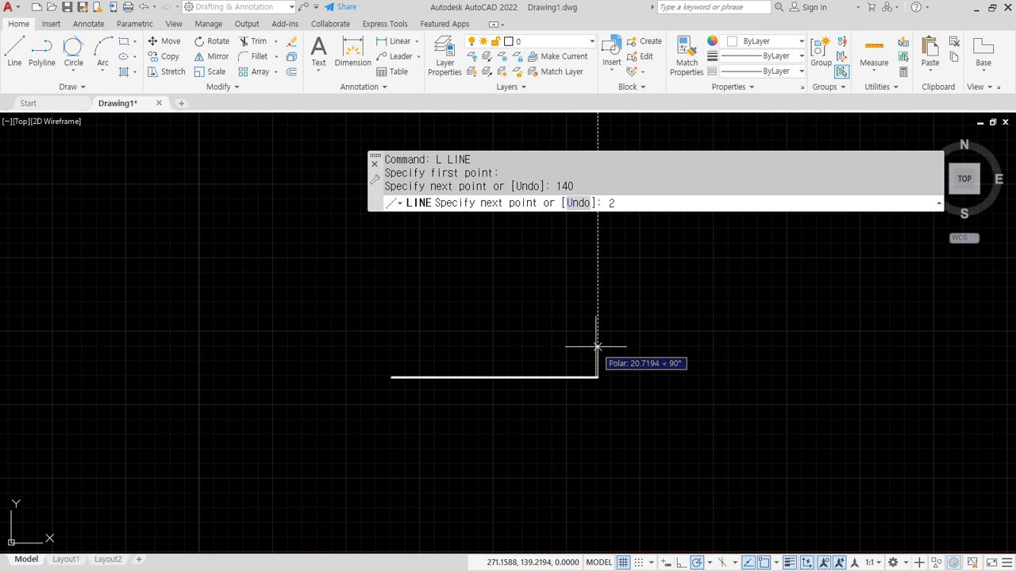
text(0)
key(Return)
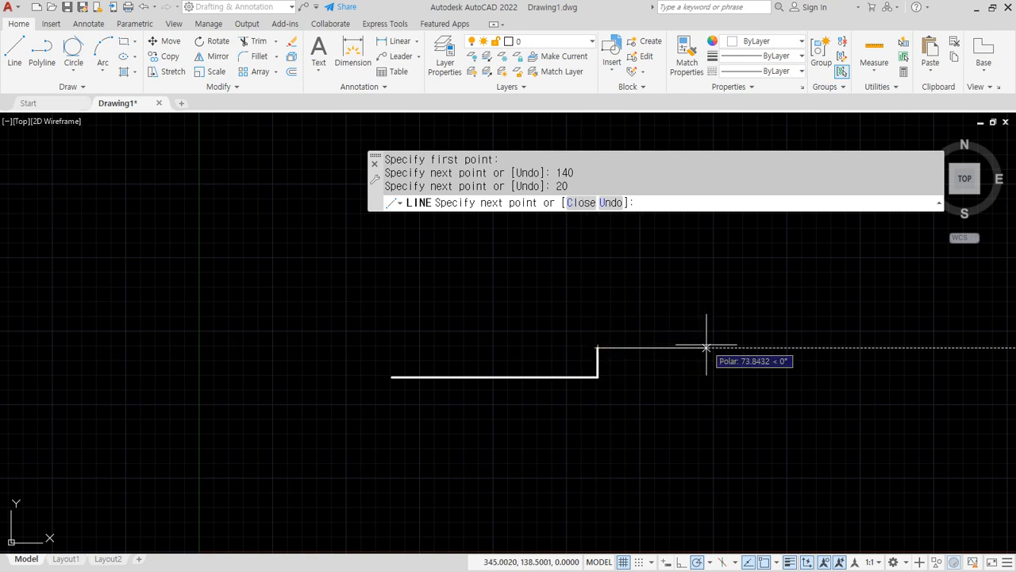
text(60)
key(Return)
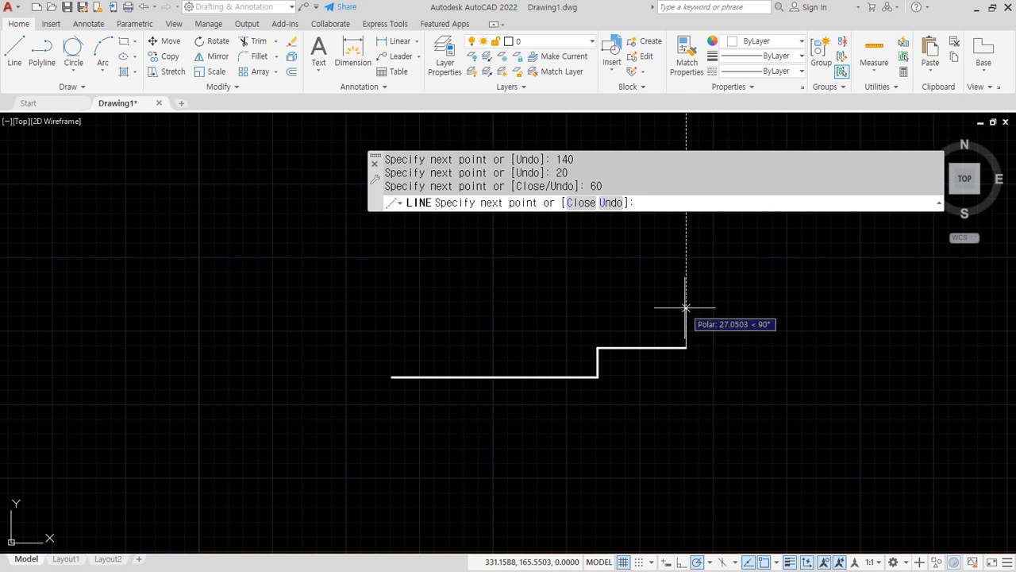
text(60)
key(Return)
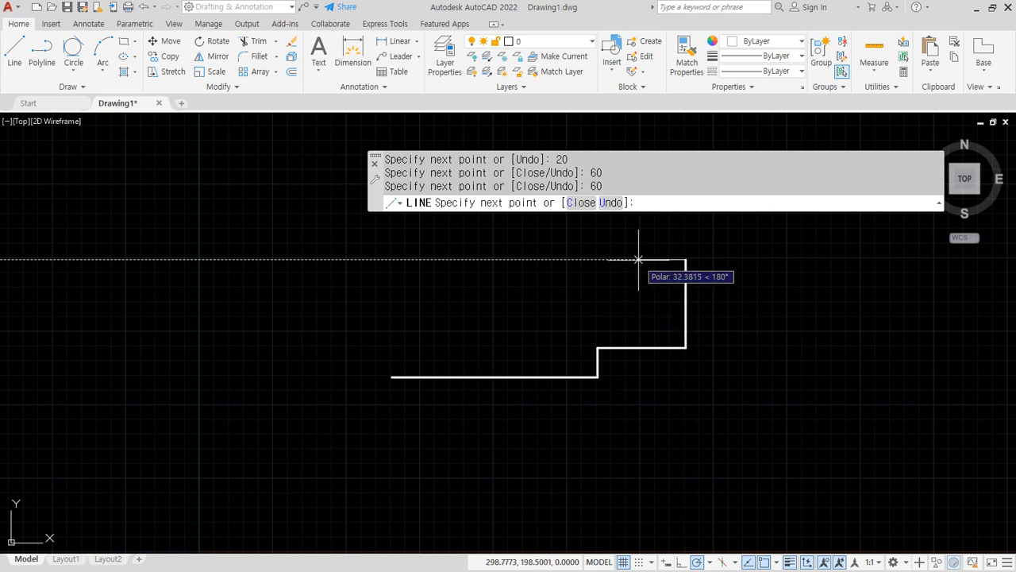
Continue the outline with segments 80 to the left, 20 down and 20 to the left
text(80)
key(Return)
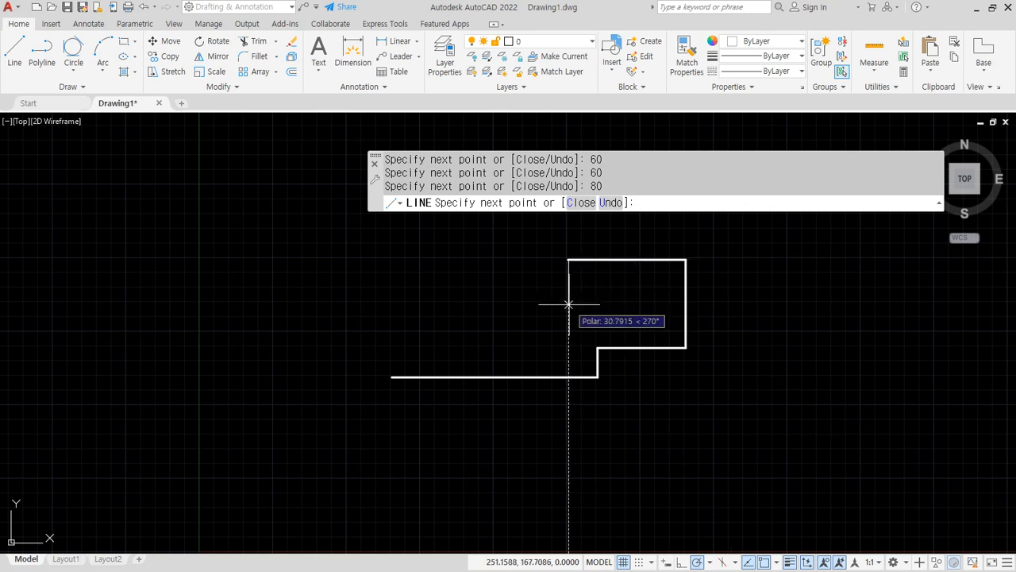
text(20)
key(Return)
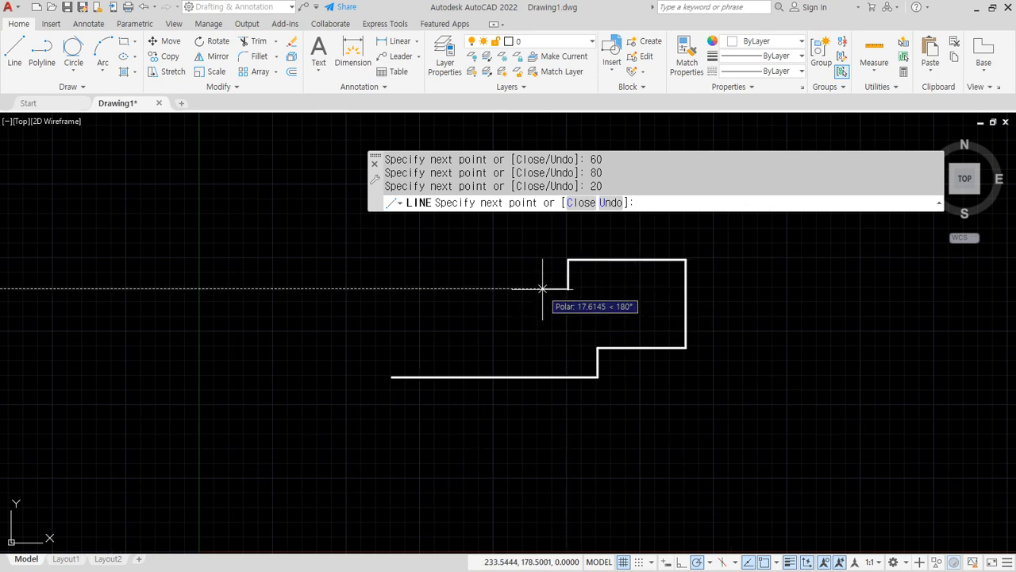
text(20)
key(Return)
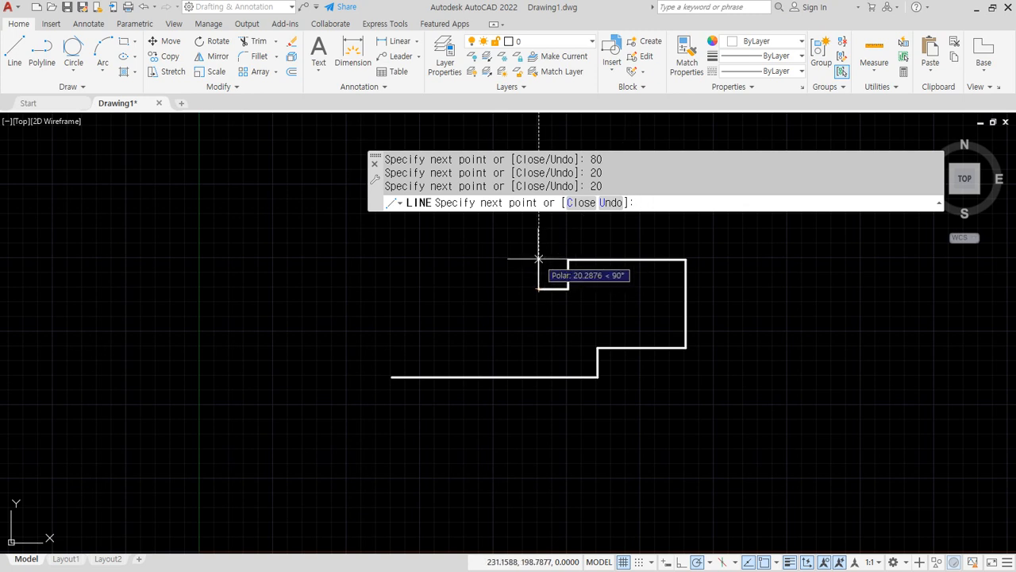
Add the raised block of the outline with segments 30 up, 38 to the left and 30 down
text(30)
key(Return)
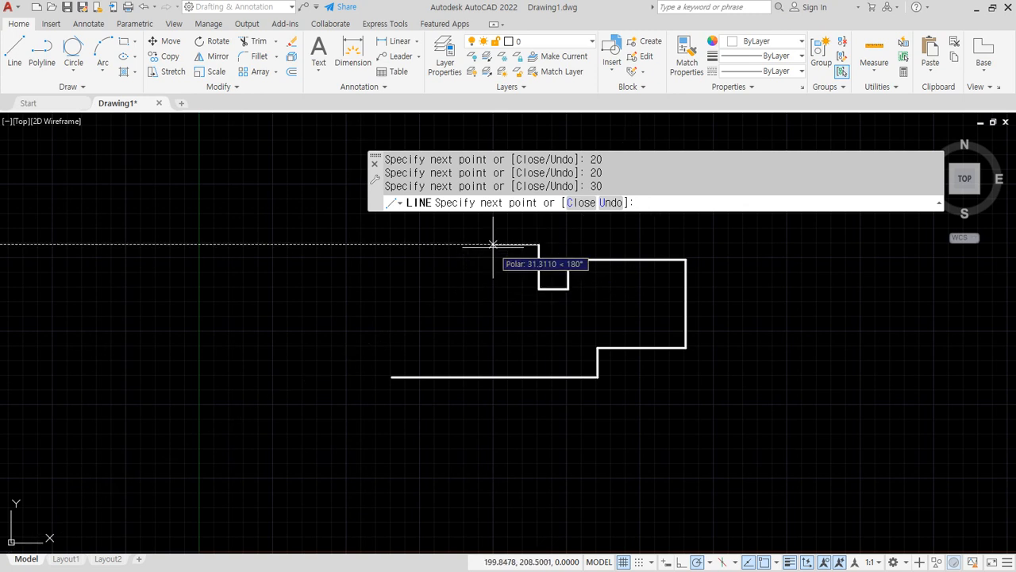
text(38)
key(Return)
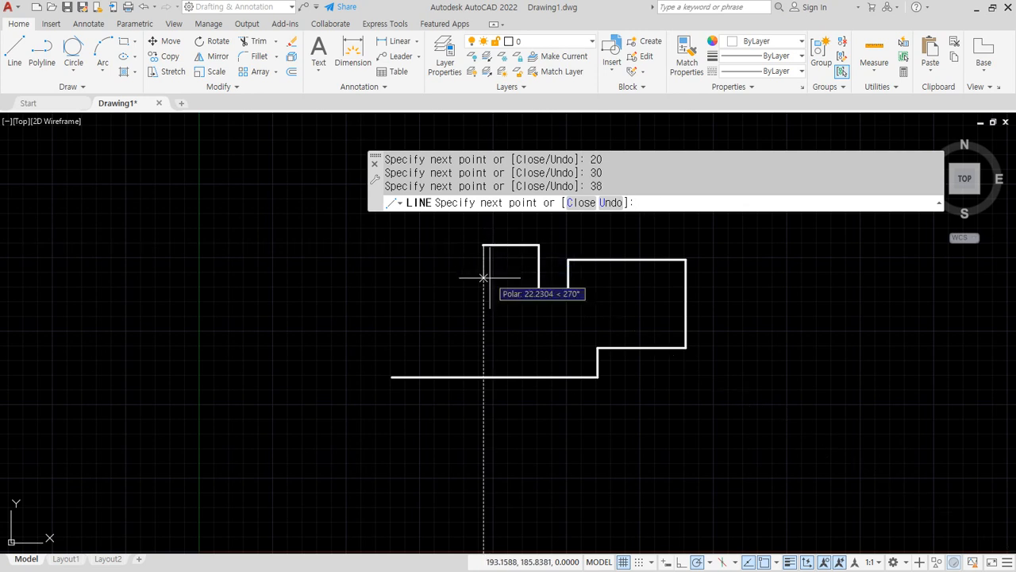
text(30)
key(Return)
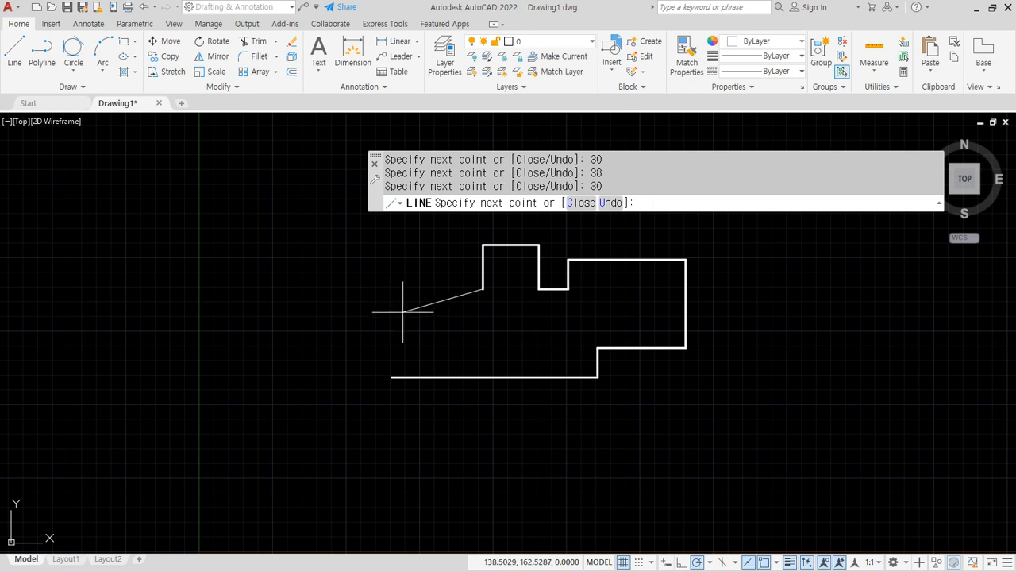
Close the outline with a sloped line to relative point @-62,-20 and a vertical line 40 down to the start, and end the Line command
text(@-62,-20)
key(Return)
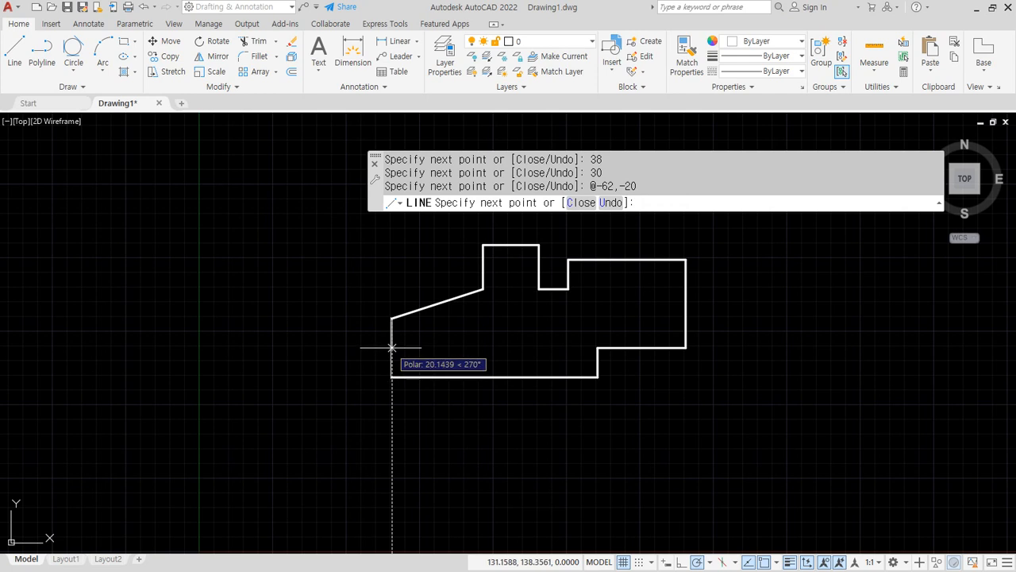
text(40)
key(Return)
key(Return)
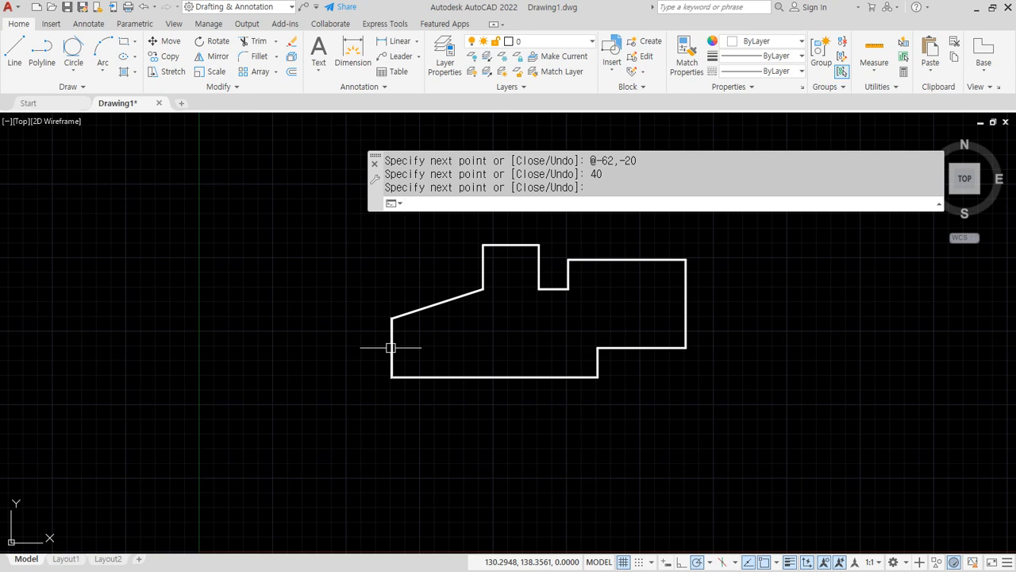
Switch to Chrome to examine the dimensioned example, temporarily circling its angled corners, and compare with AutoCAD's polar angle increments
key(alt+Tab)
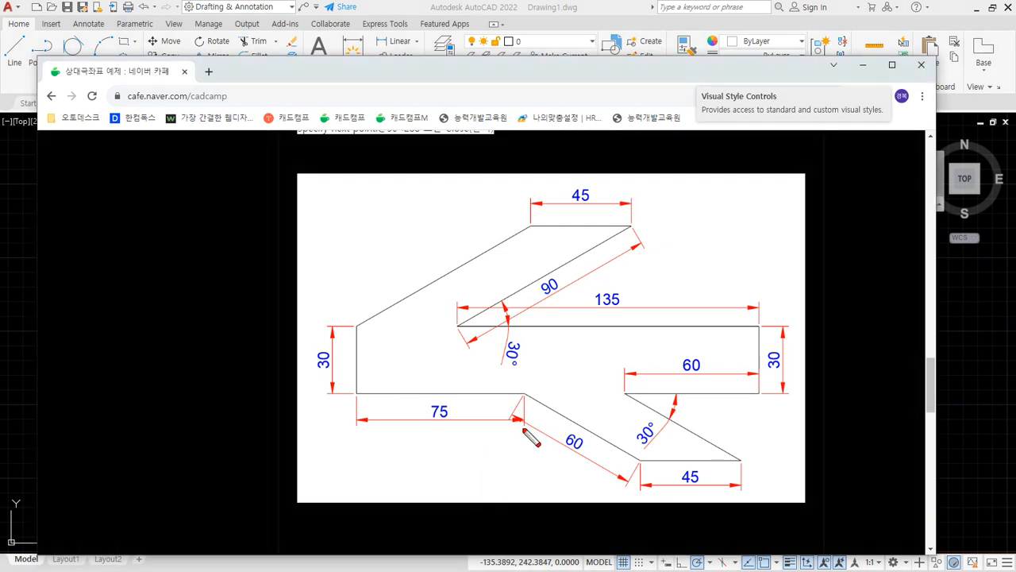
drag(683, 422, 656, 407)
mouse_move(561, 419)
mouse_down()
mouse_move(530, 419)
mouse_move(556, 415)
mouse_up()
drag(502, 345, 524, 355)
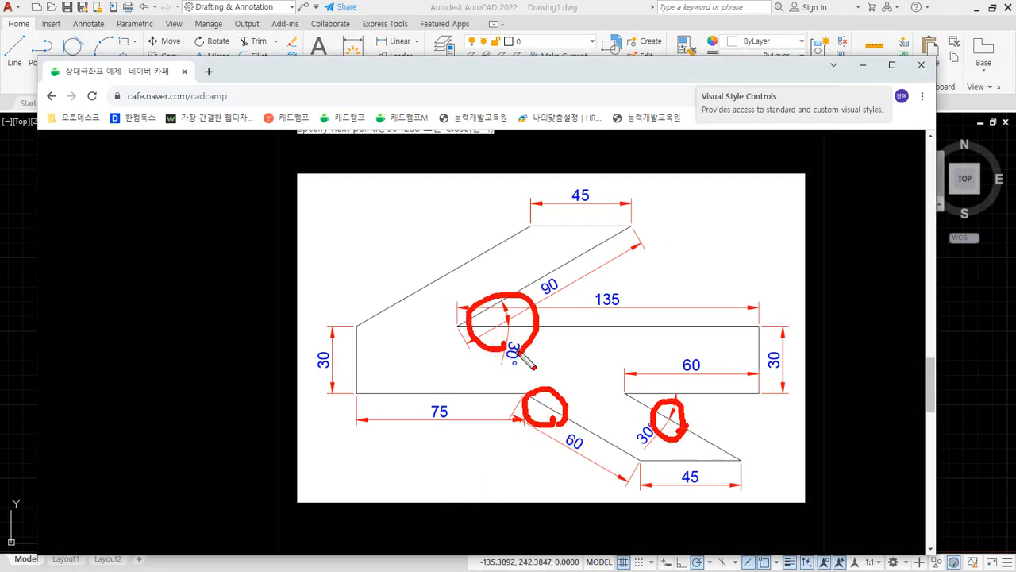
key(Escape)
drag(590, 77, 0, 139)
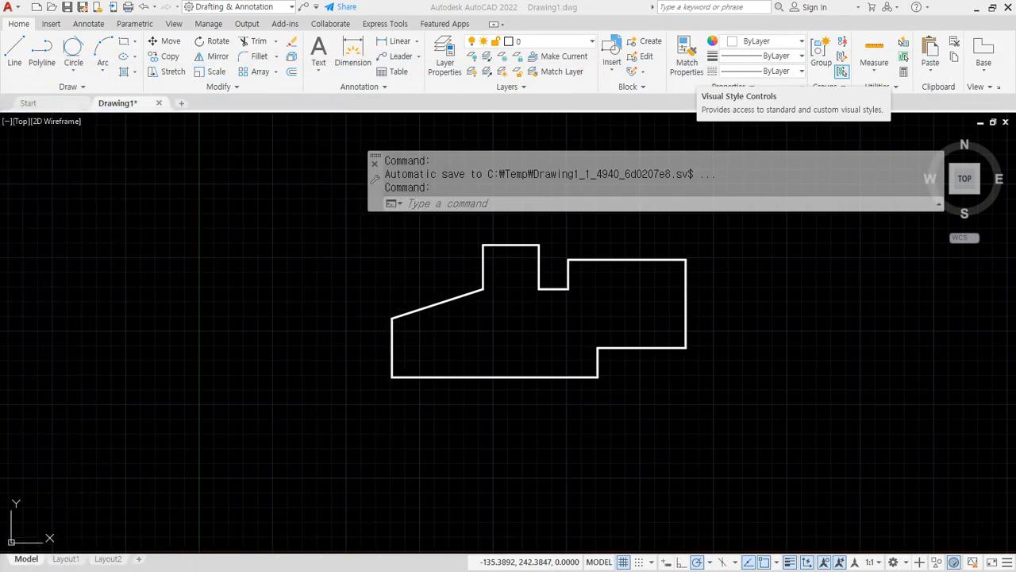
click(709, 562)
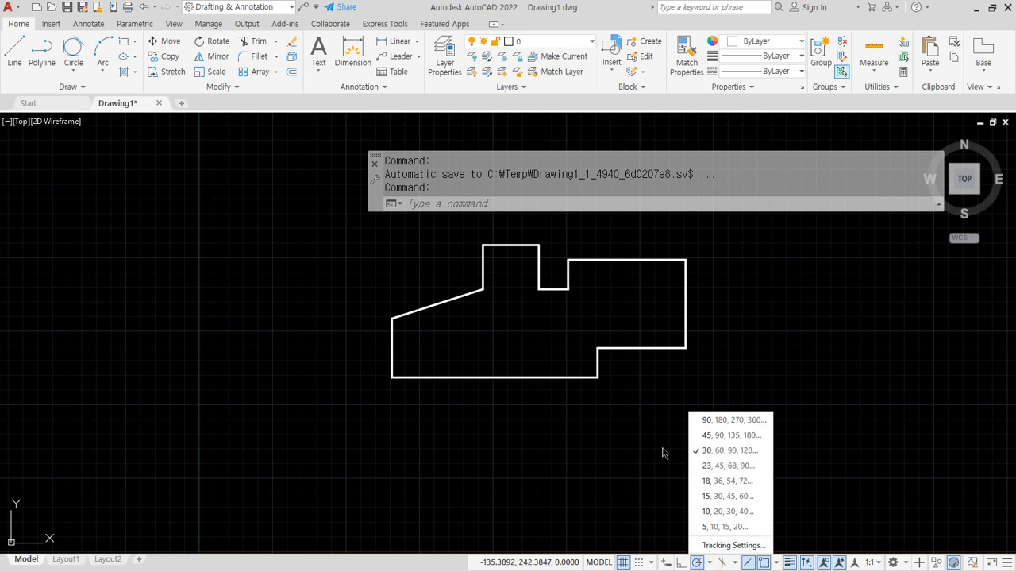
click(551, 451)
Start a second outline in the empty area beside the first, with lines 75 to the right and 60 at 330°
mouse_move(551, 451)
middle_down()
mouse_move(526, 386)
mouse_move(408, 402)
middle_up()
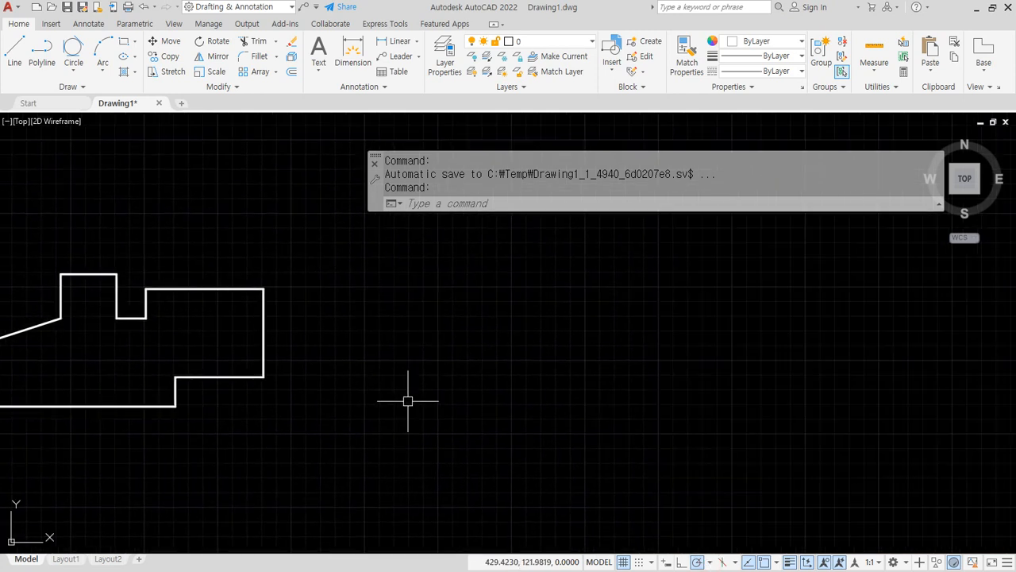
text(l)
key(Return)
click(469, 376)
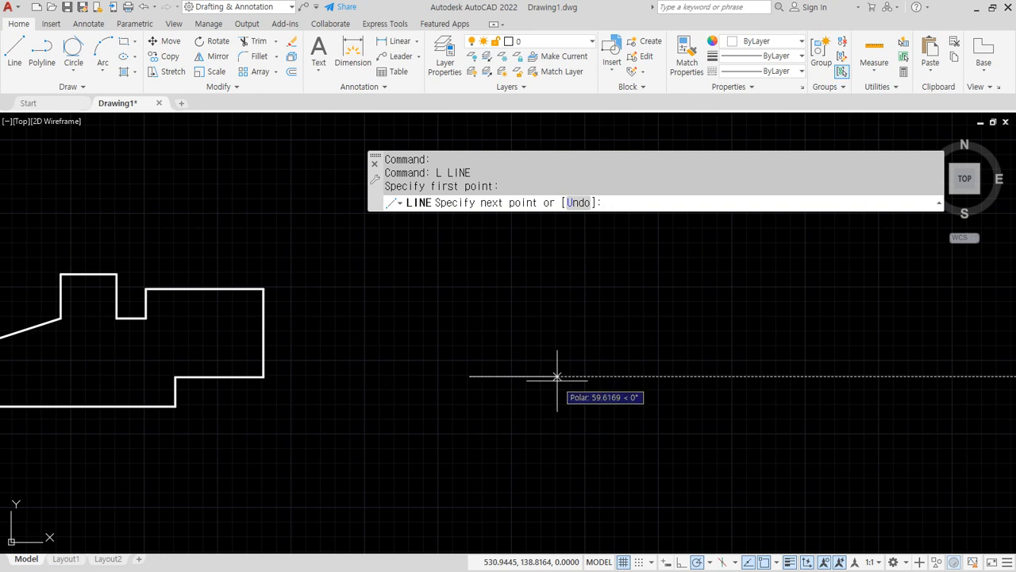
text(75)
key(Return)
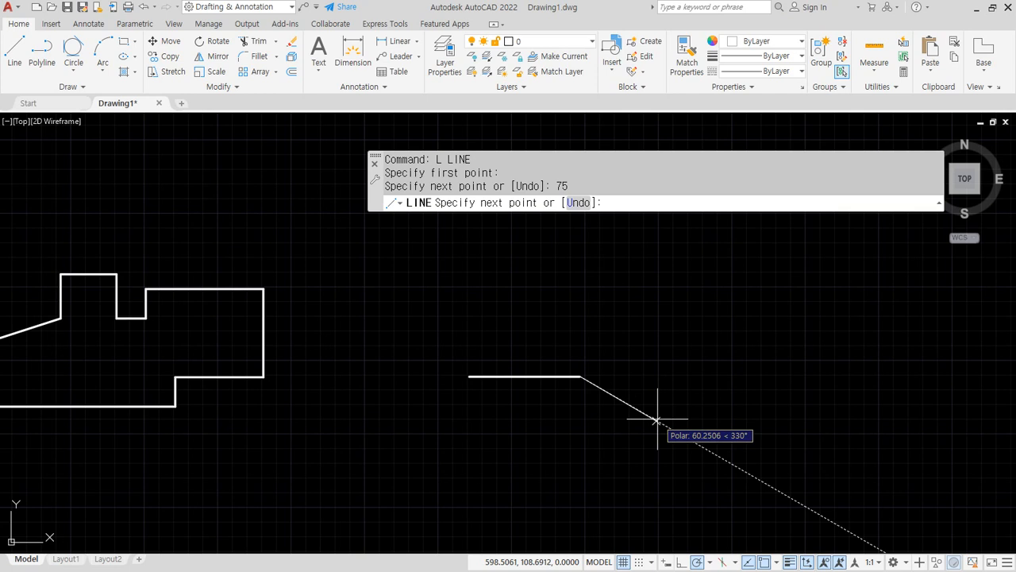
text(60)
key(Return)
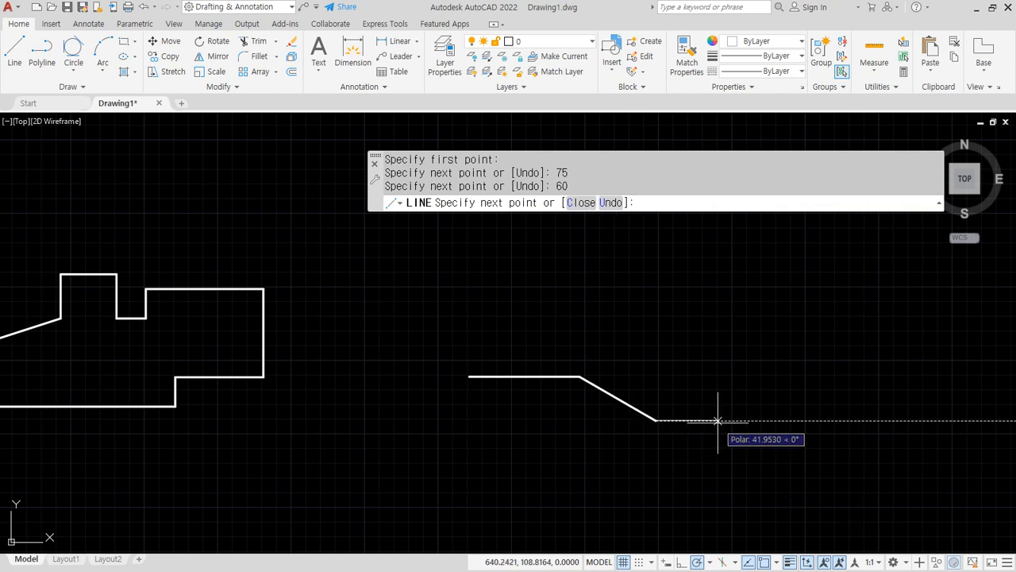
Continue the second outline with segments 45 to the right, 60 at 150° and 60 to the right
text(45)
key(Return)
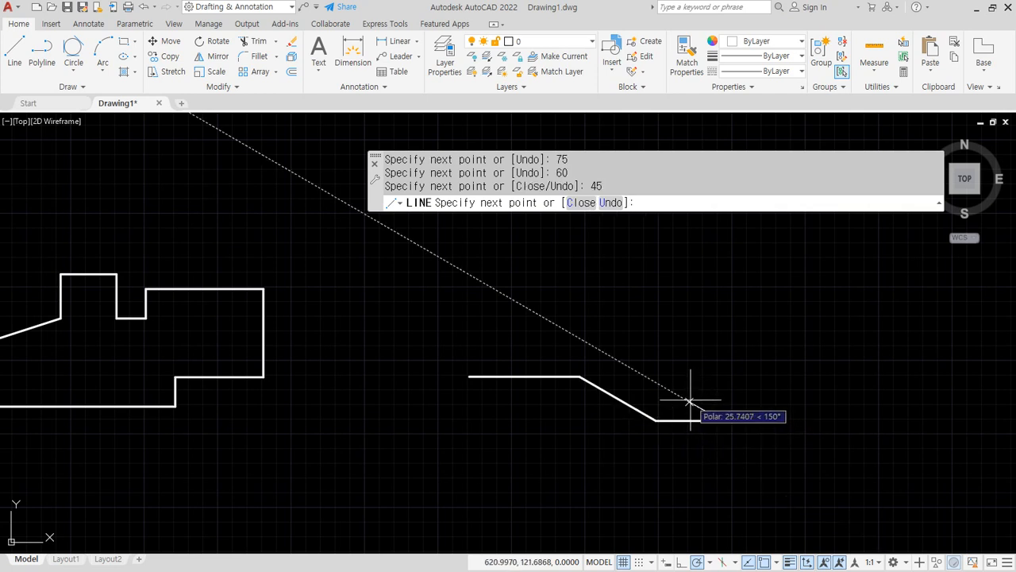
text(60)
key(Return)
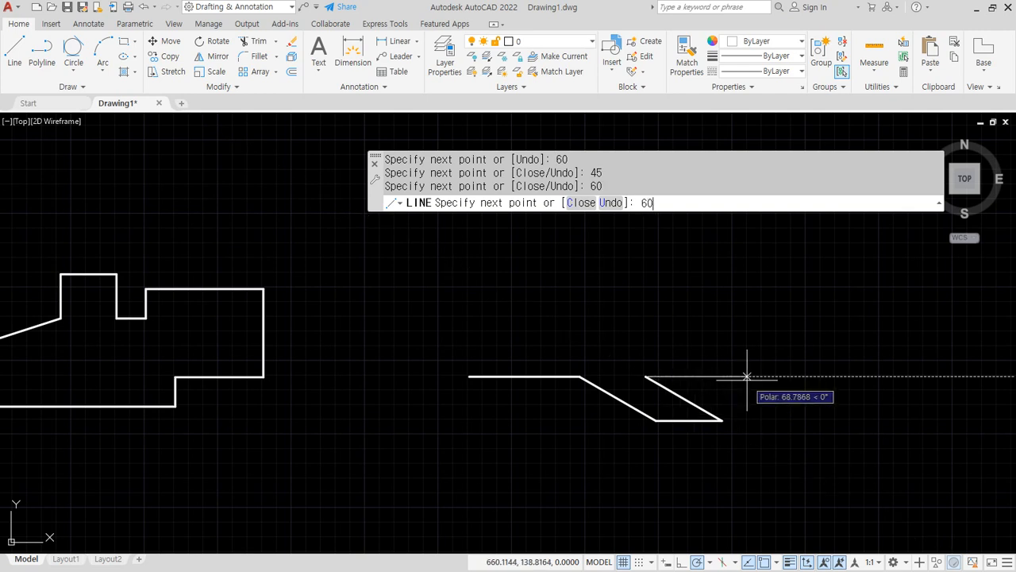
text(60)
key(Return)
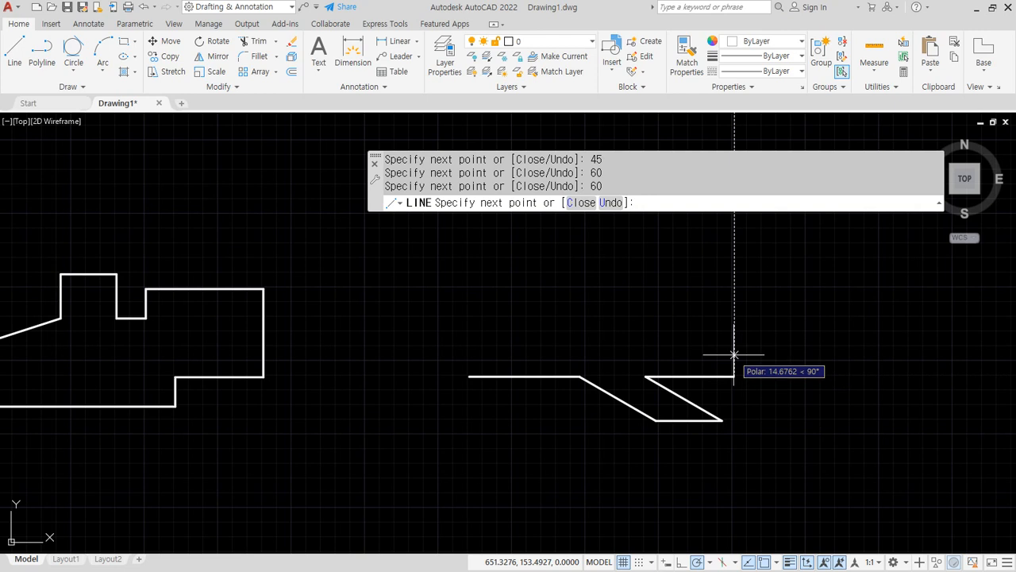
Add a vertical segment 30 up and a horizontal segment 135 to the left to the second outline
text(30)
key(Return)
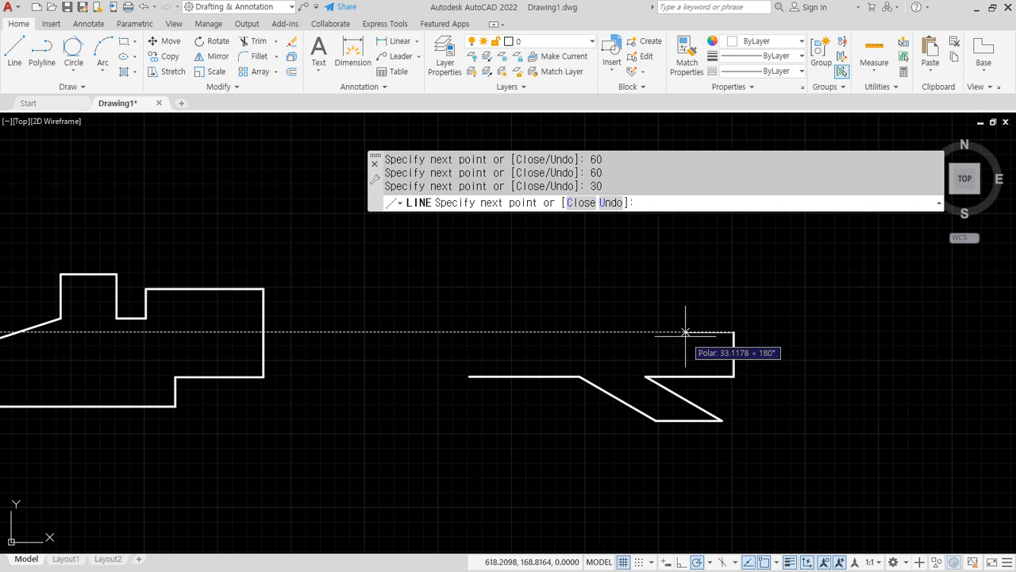
text(135)
key(Return)
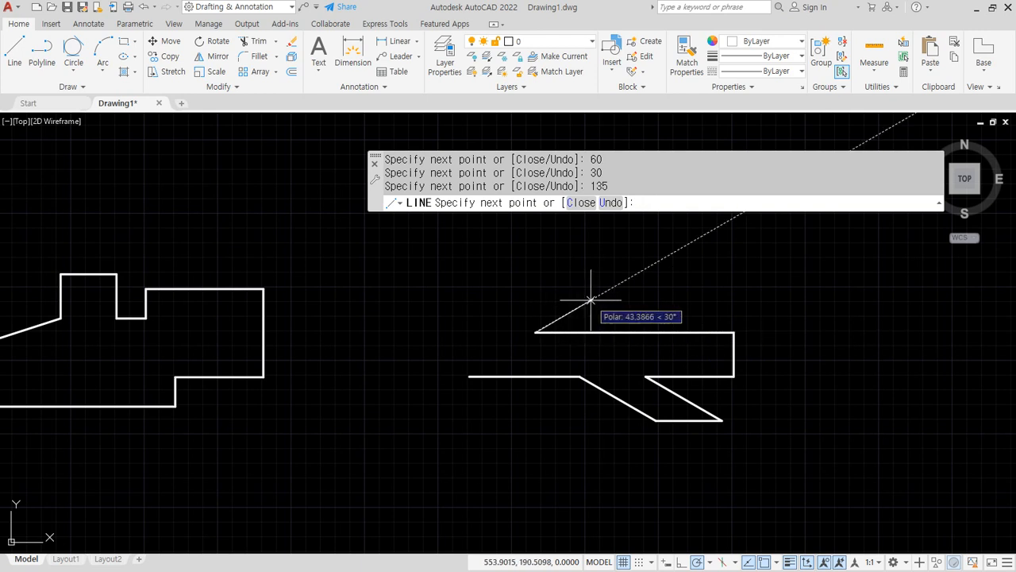
Add a slanted segment 90 long at 30° and a horizontal segment 45 to the left to the second outline
text(90)
key(Return)
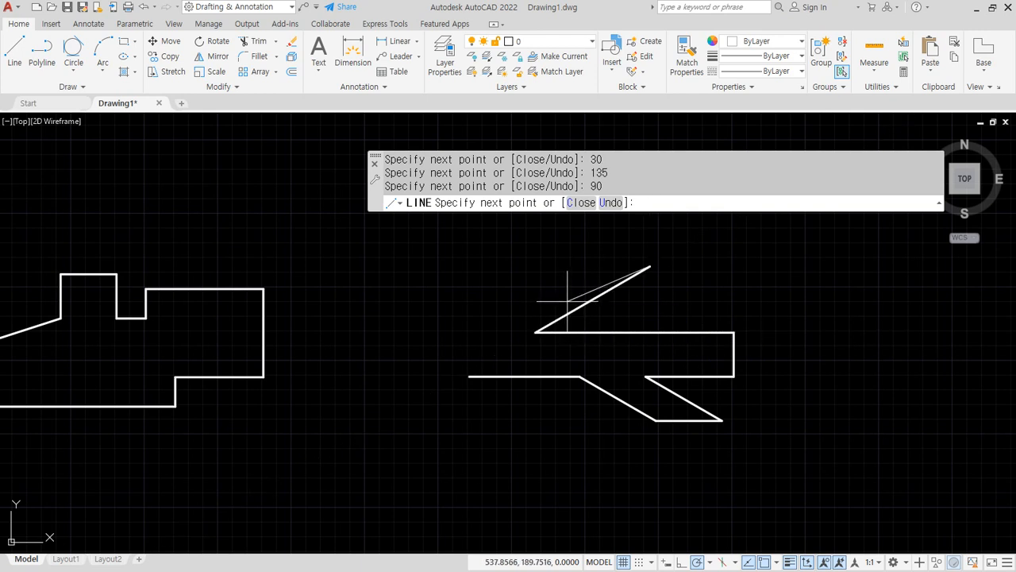
text(45)
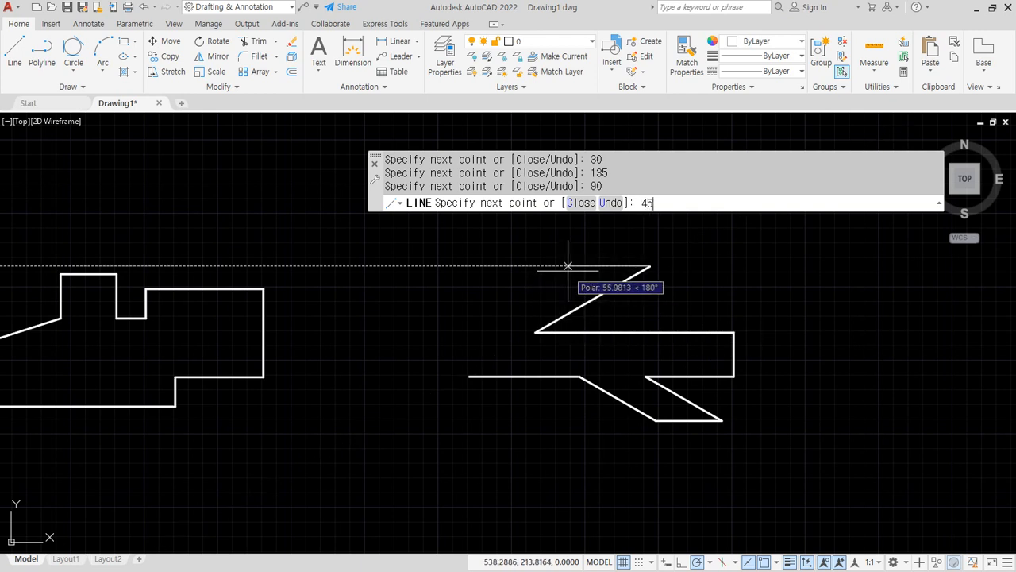
key(Return)
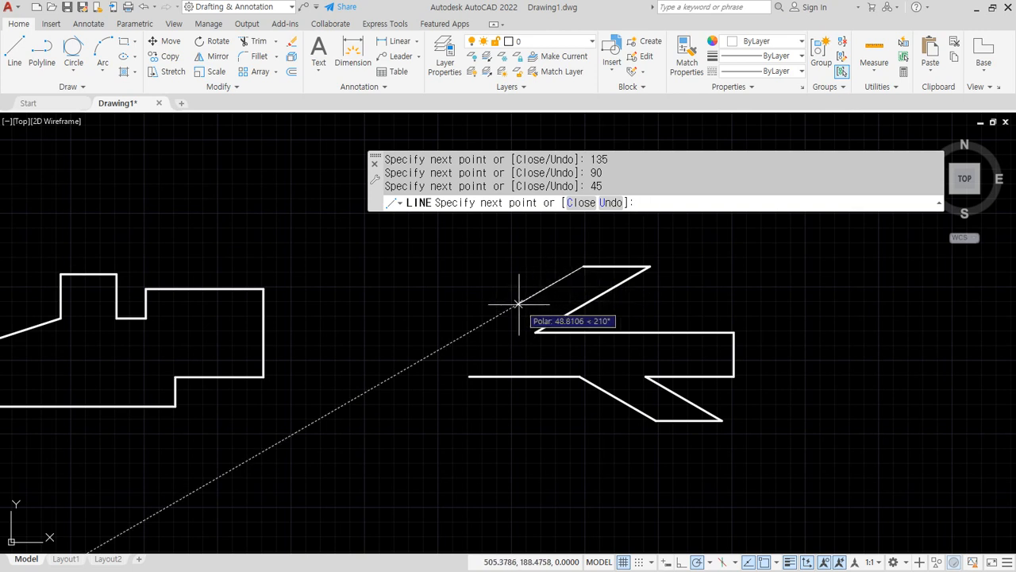
Close the second outline with a line 30 up from its starting corner, continued to the open end of the upper 45 segment
key(Escape)
key(Return)
click(469, 375)
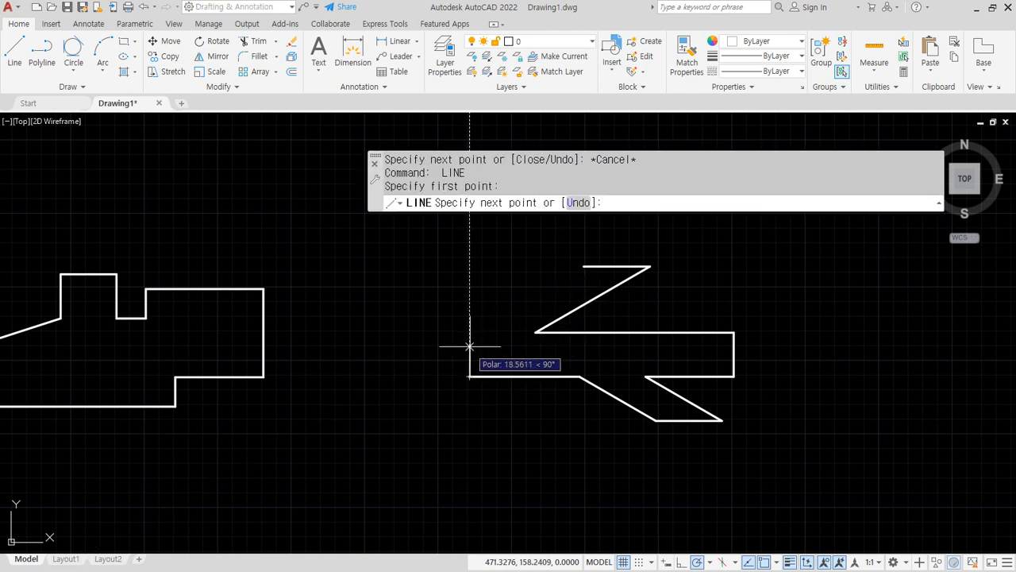
text(30)
key(Return)
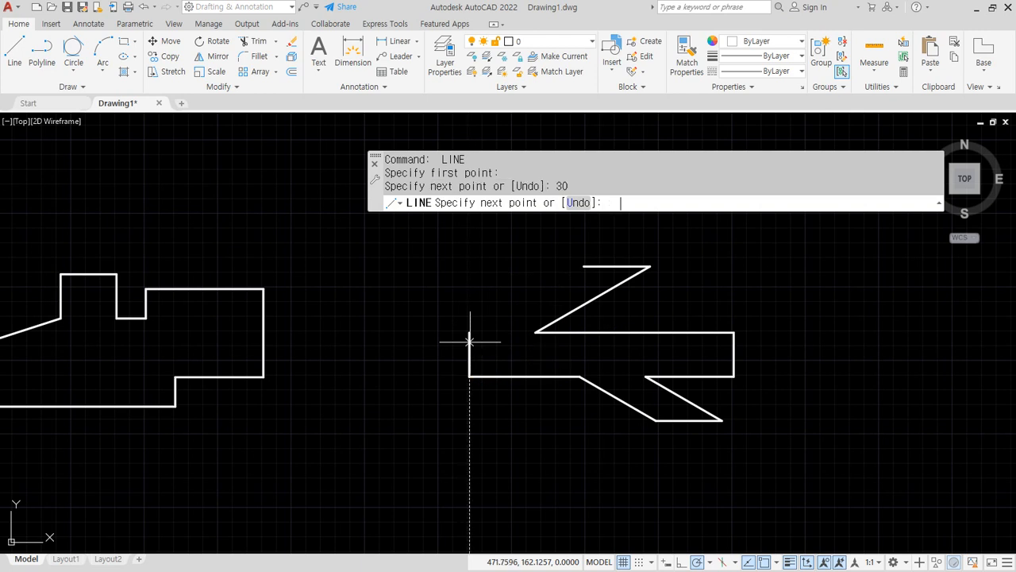
click(585, 266)
key(Return)
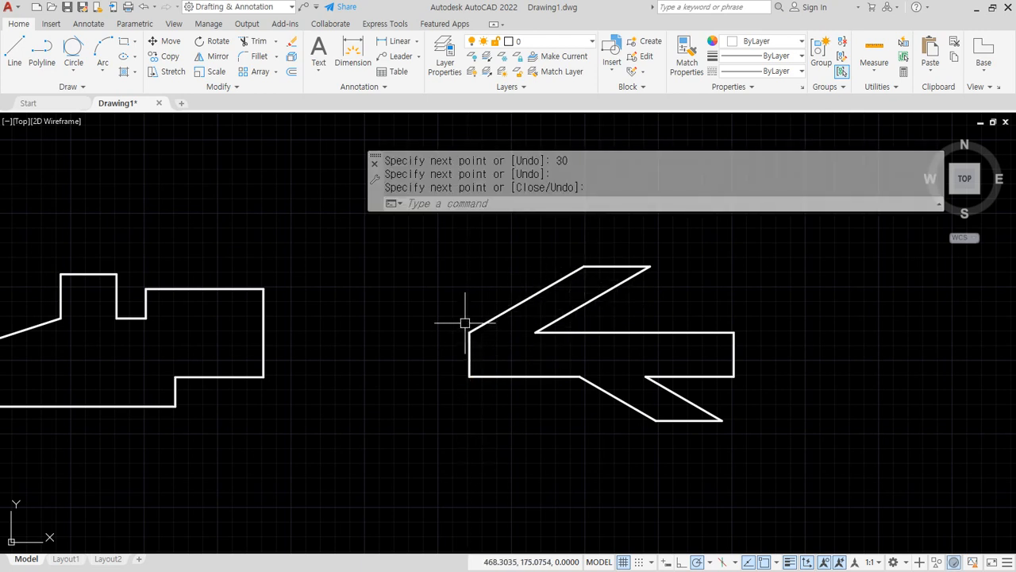
key(ctrl+shift+3)
mouse_move(474, 341)
mouse_down()
mouse_move(475, 324)
mouse_move(470, 333)
mouse_move(605, 486)
mouse_move(715, 258)
mouse_move(535, 251)
mouse_up()
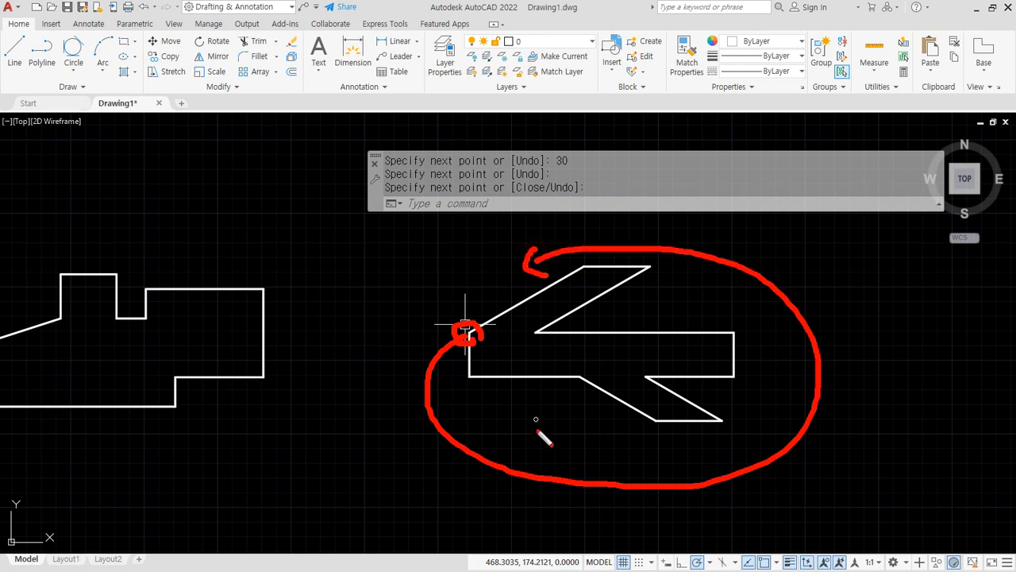
key(Escape)
Start a repeat of the second outline in the empty area to its right, with lines 30 down and 75 to the right
middle_drag(744, 344, 520, 344)
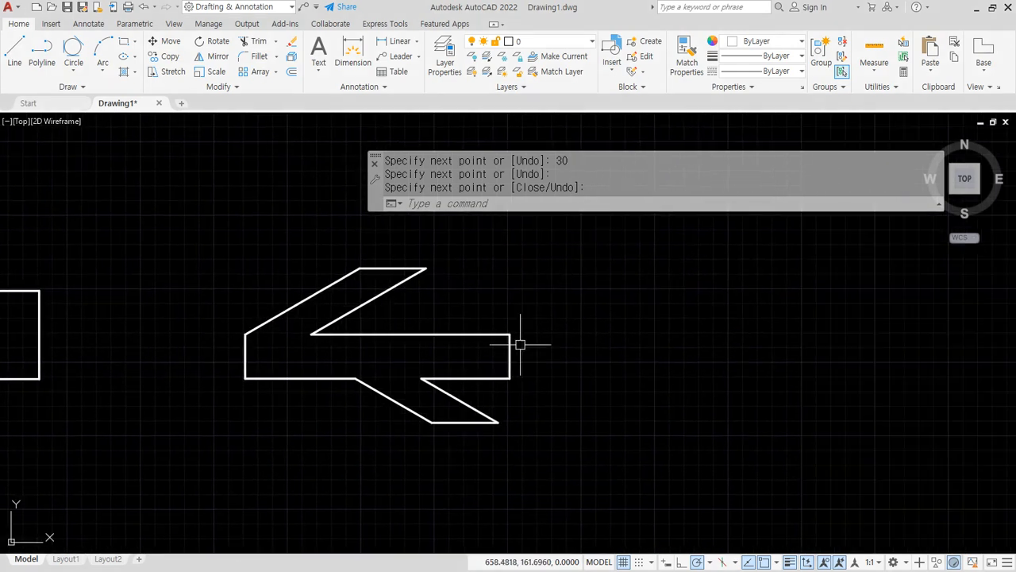
text(l)
key(Return)
click(608, 322)
text(30)
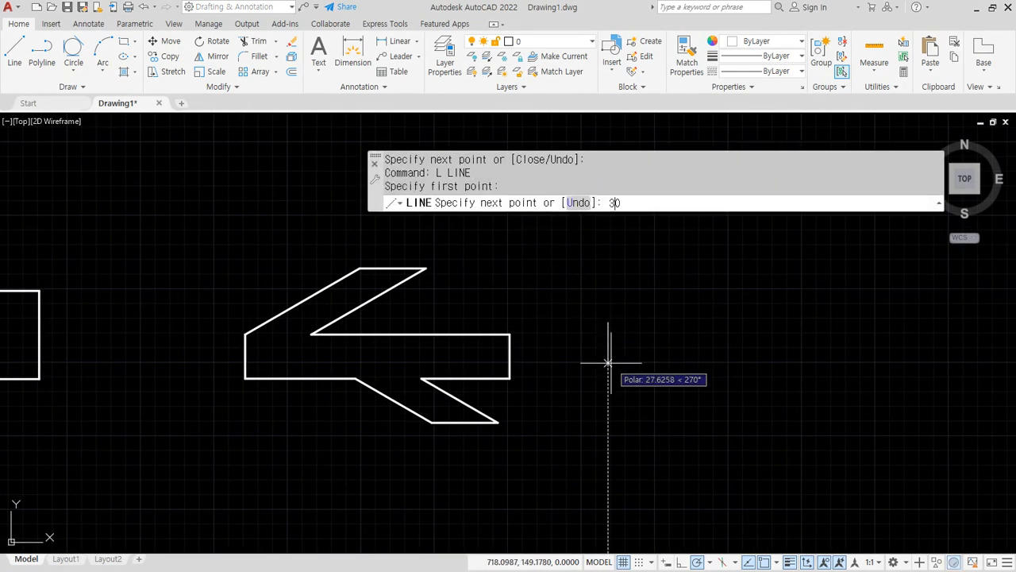
key(Return)
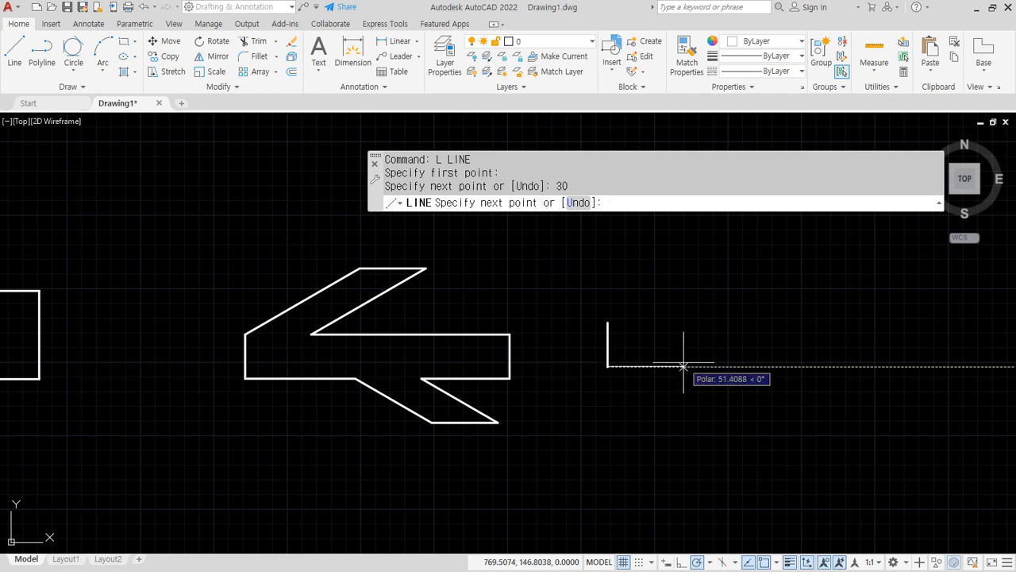
text(75)
key(Return)
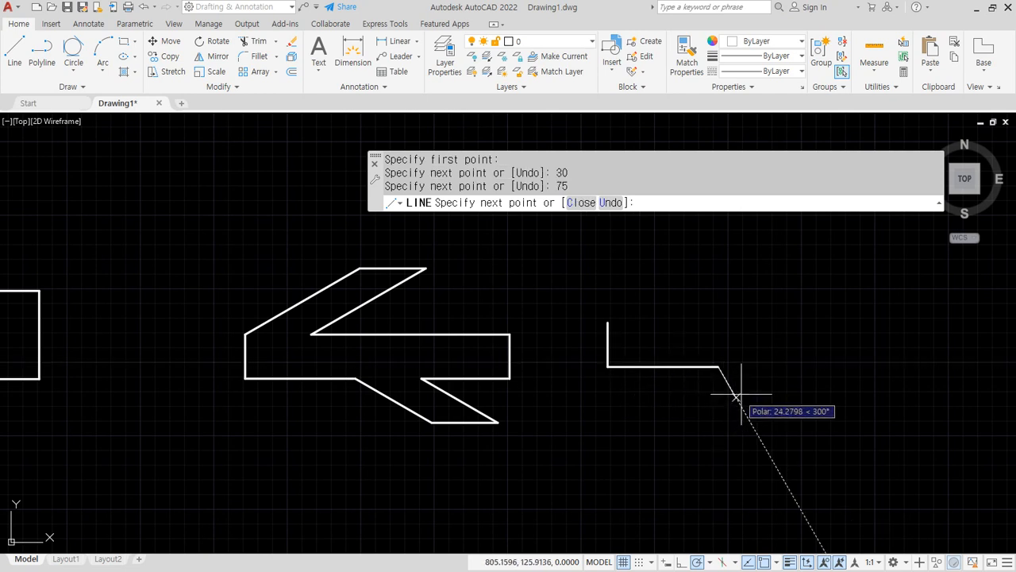
Continue the repeated outline with segments 60 at 330°, 45 to the right and 60 at 150°
text(60)
key(Return)
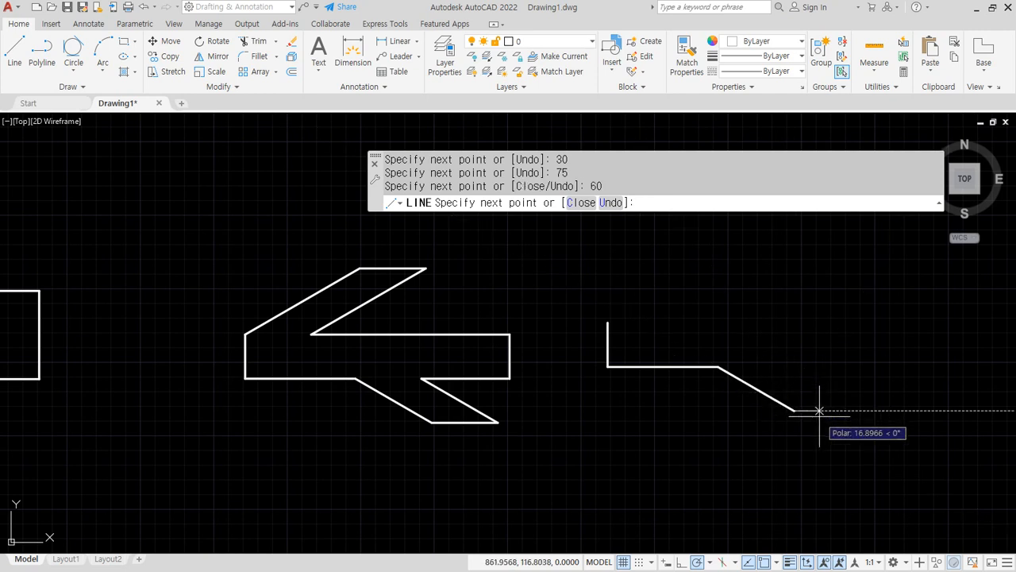
text(45)
key(Return)
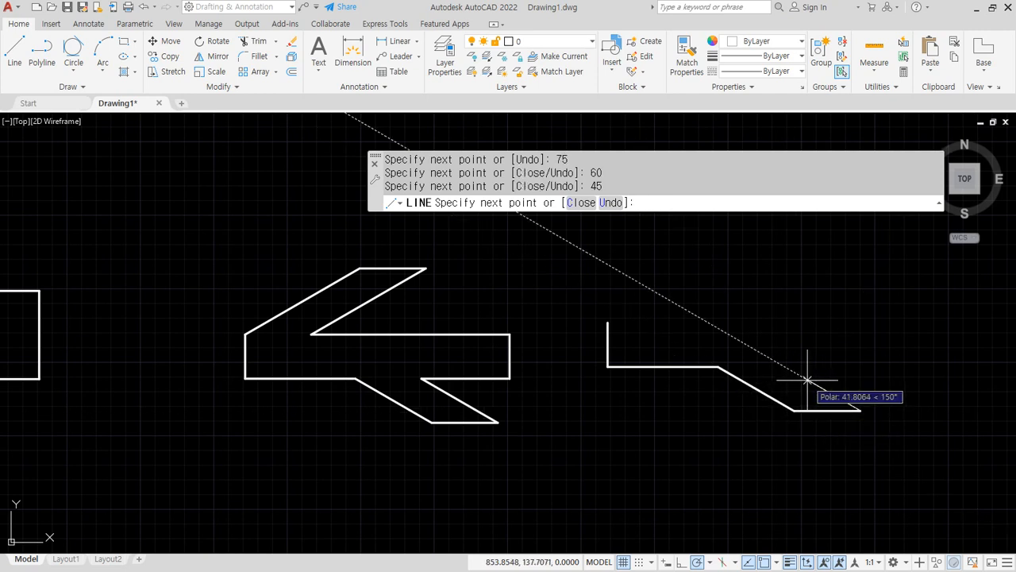
text(60)
key(Return)
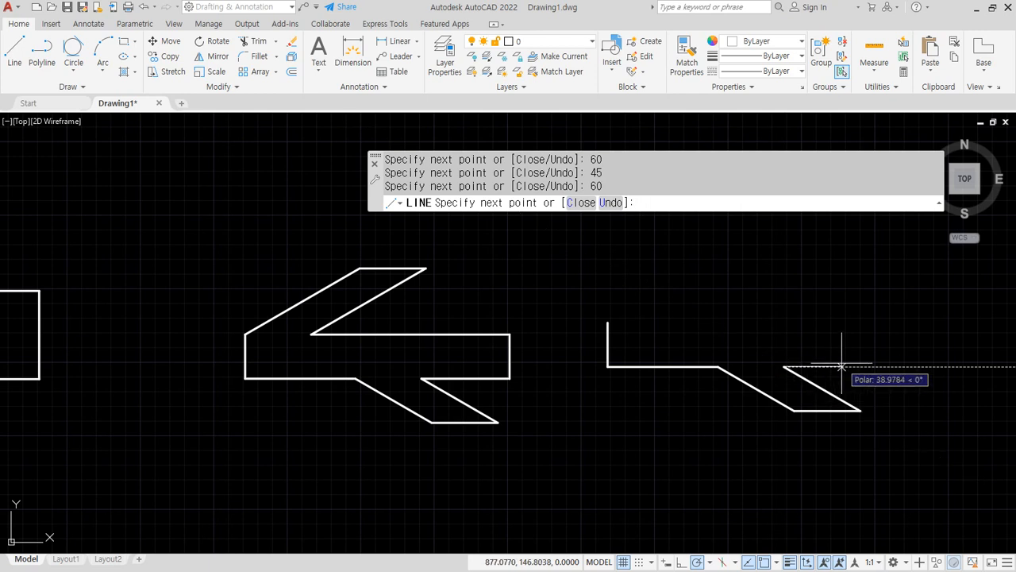
Add segments 60 to the right, 30 up and 135 to the left to the repeated outline
text(60)
key(Return)
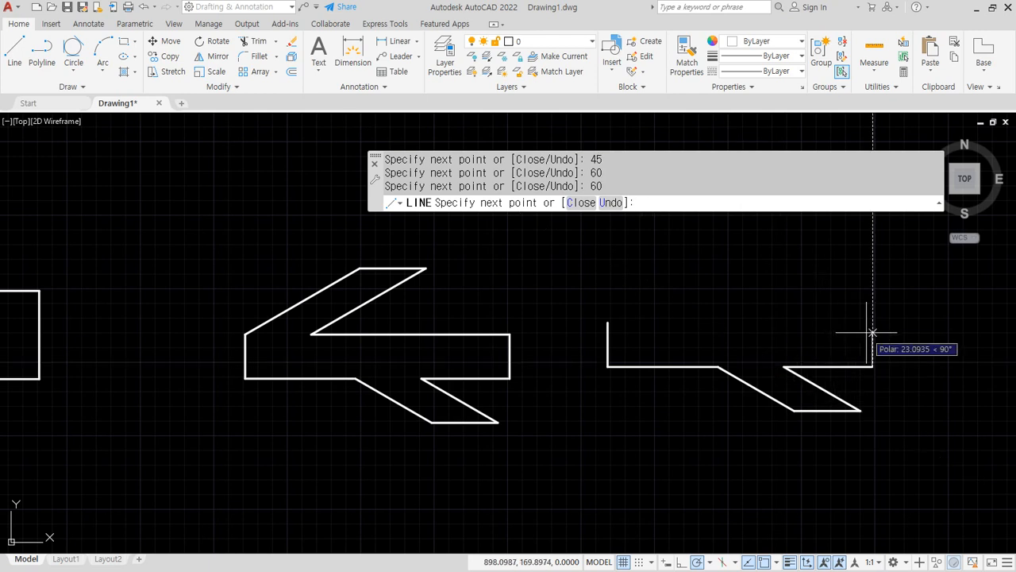
text(30)
key(Return)
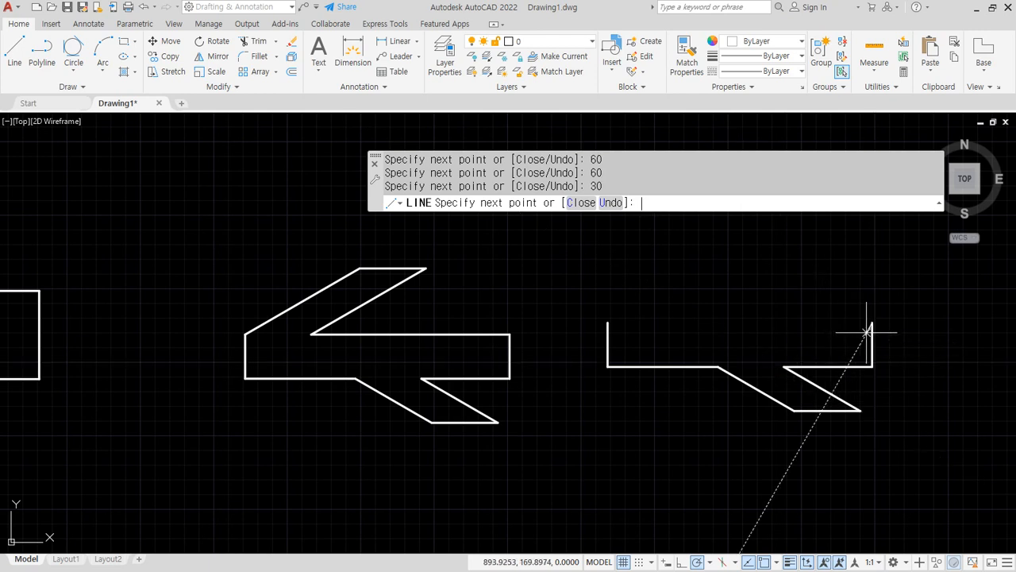
text(135)
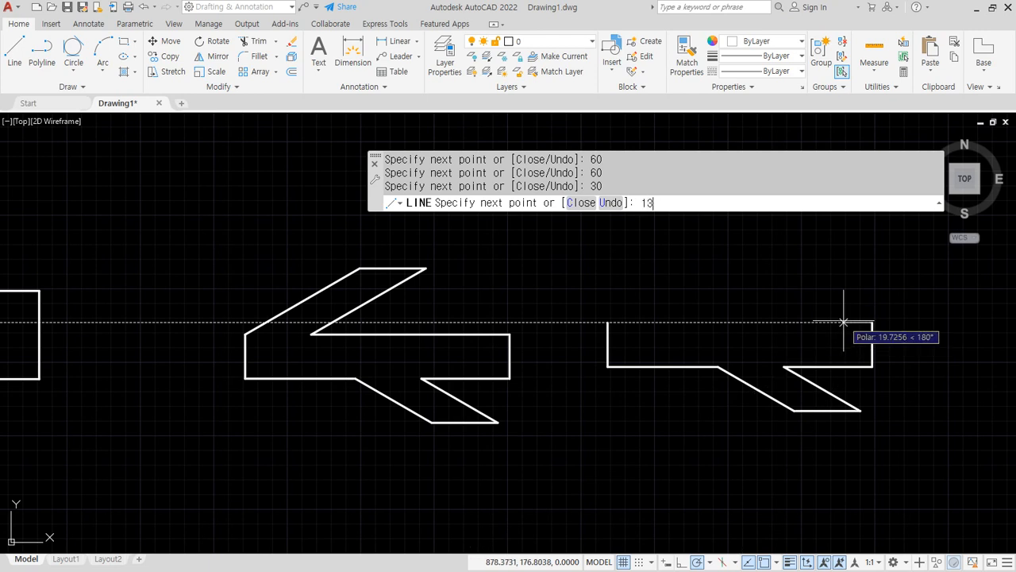
key(Return)
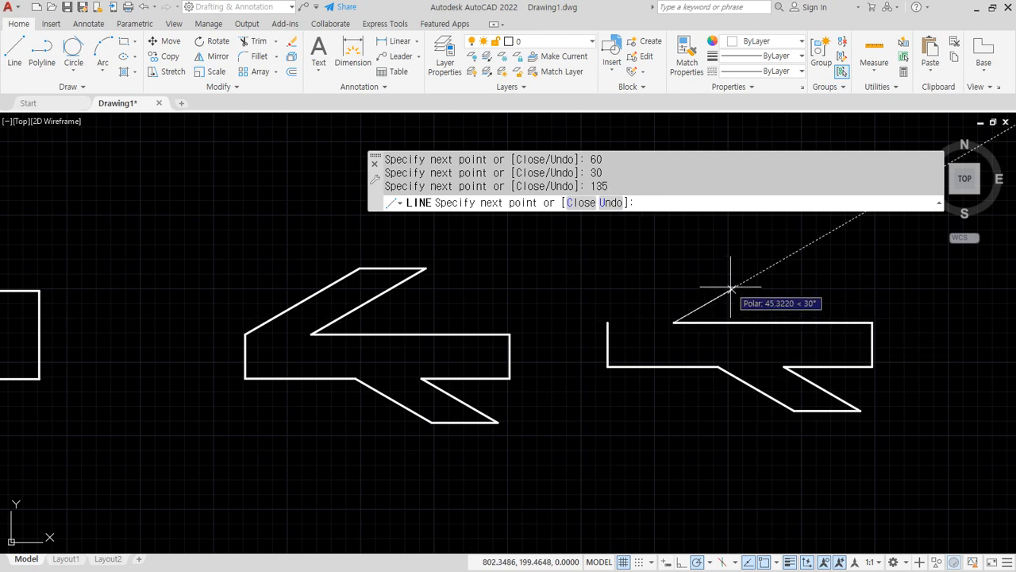
Add segments 90 at 30° and 45 to the left, and finish the repeated outline with the Close option
text(90)
key(Return)
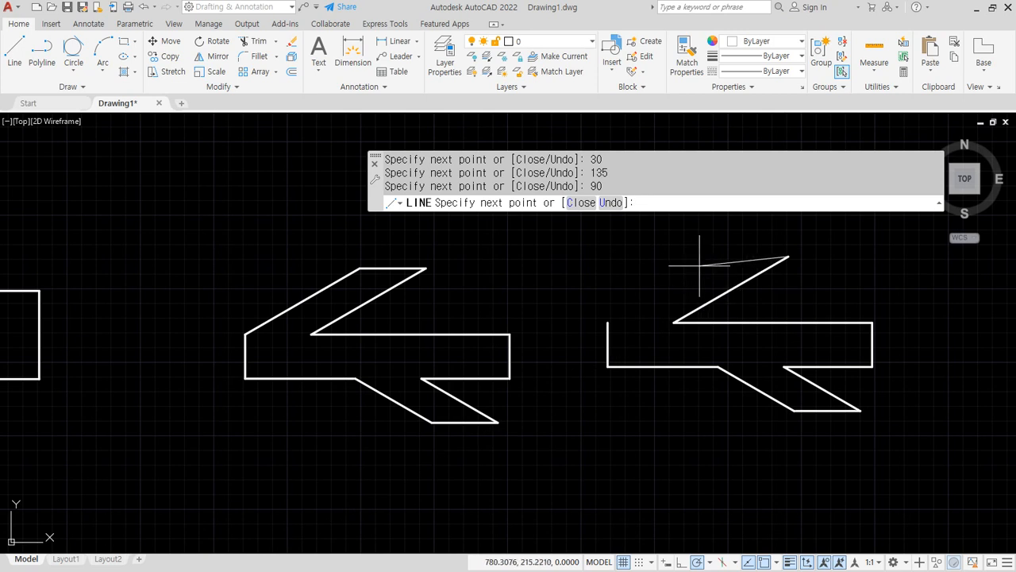
text(45)
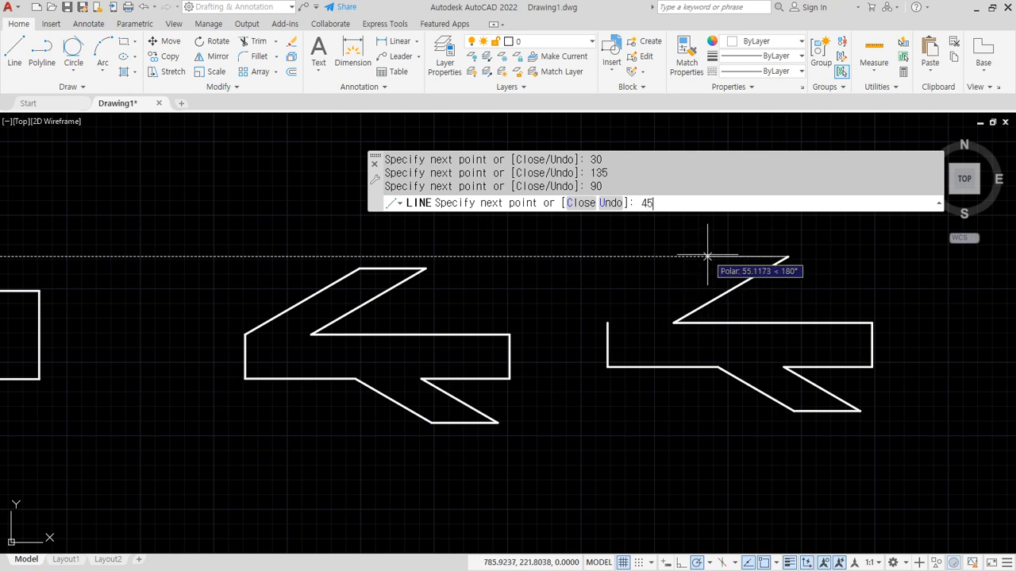
key(Return)
text(C)
key(Return)
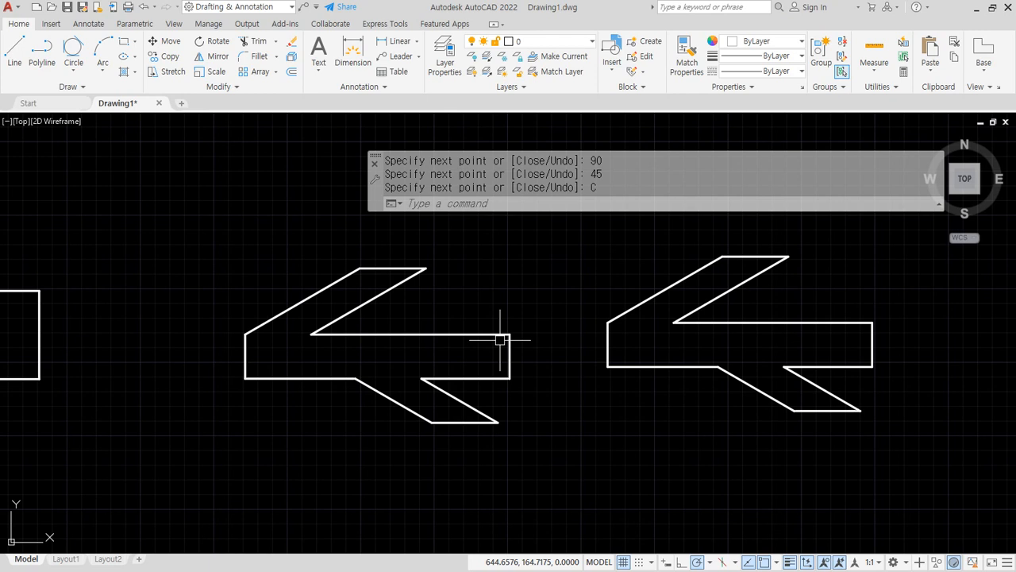
Start a twelve-sided polygon in the empty area above the outlines with 50-long line segments at 0°, 30° and 60°
mouse_move(200, 293)
middle_down()
mouse_move(227, 293)
mouse_move(265, 349)
middle_up()
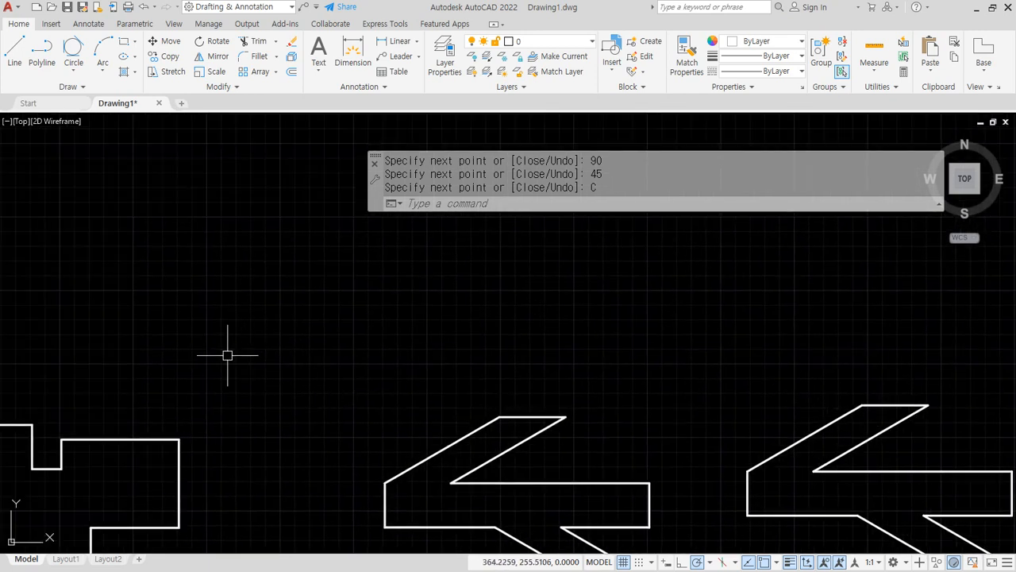
text(l)
key(Return)
click(211, 336)
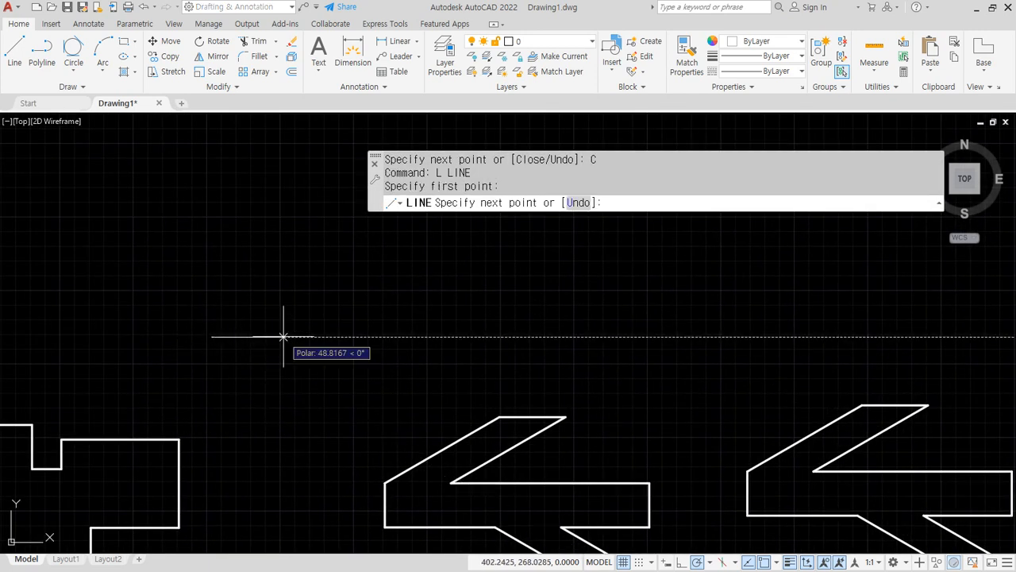
text(50)
key(Return)
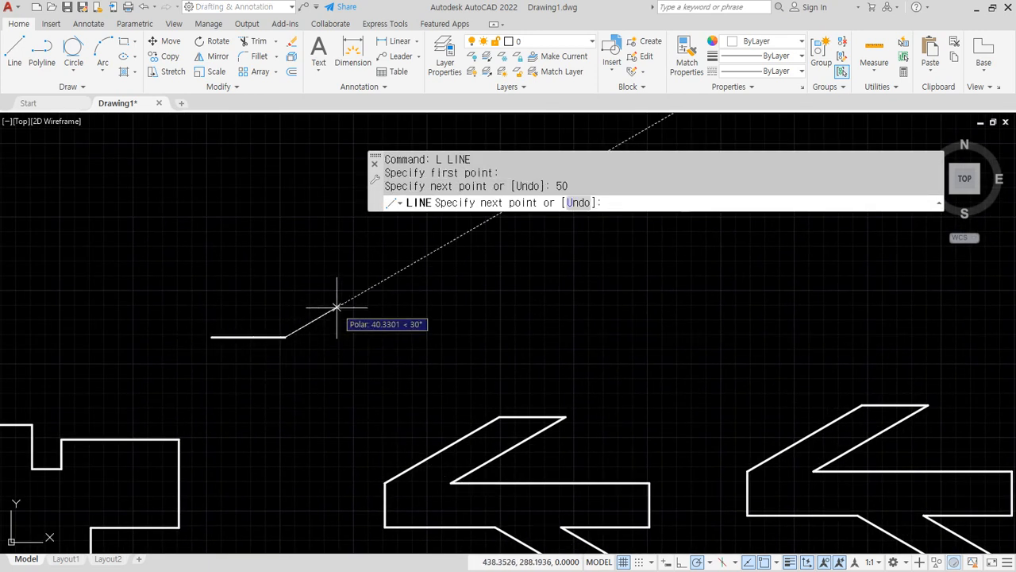
text(50)
key(Return)
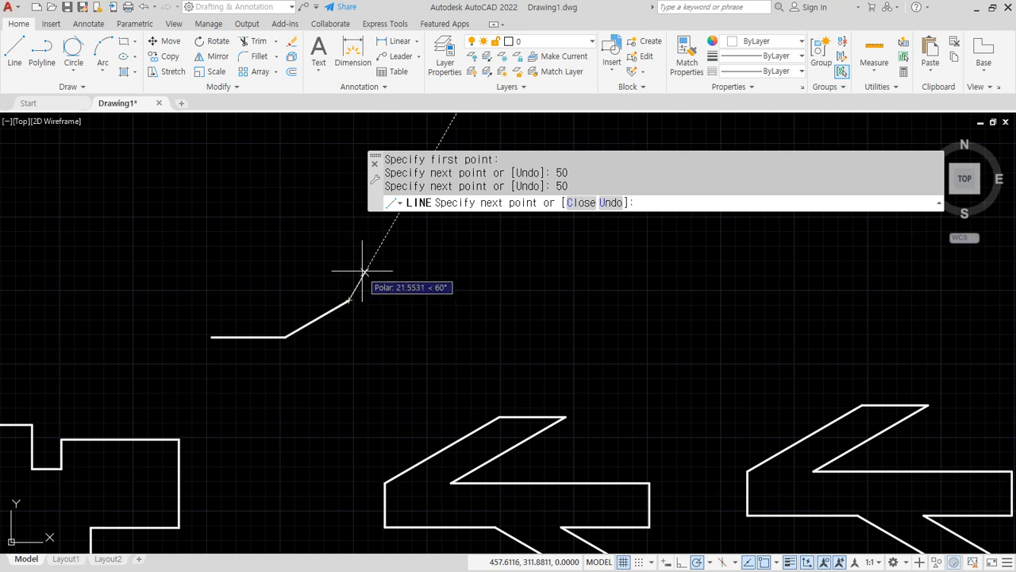
text(0)
key(Return)
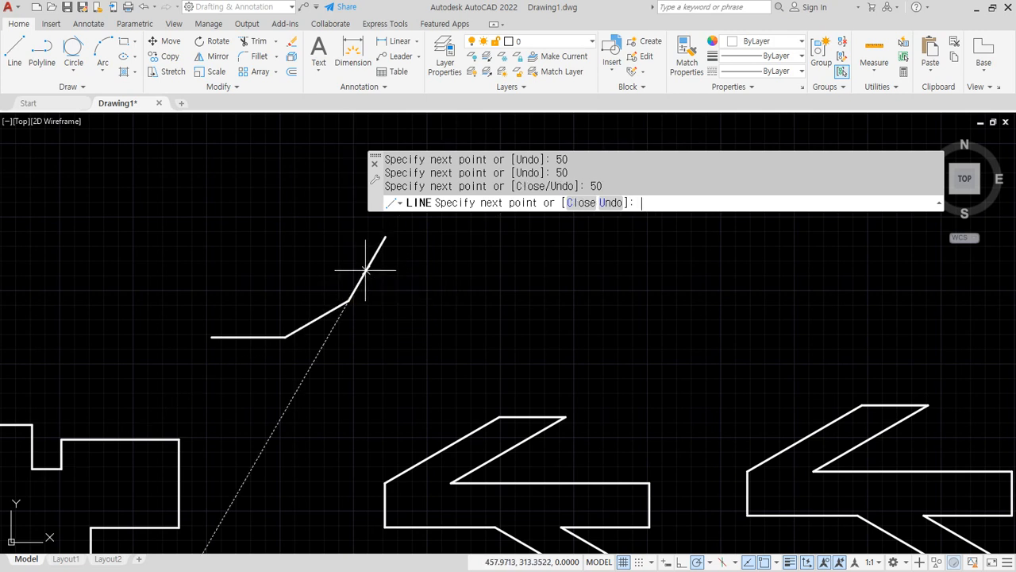
Continue the twelve-sided polygon with 50-long segments at 90°, 120° and 150°
middle_drag(363, 267, 365, 375)
text(5)
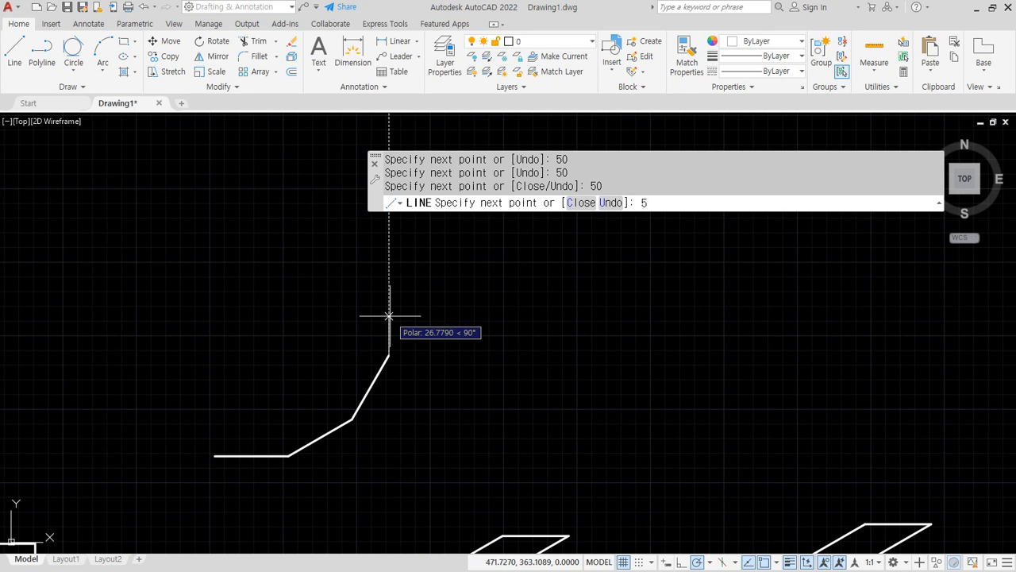
text(0)
key(Return)
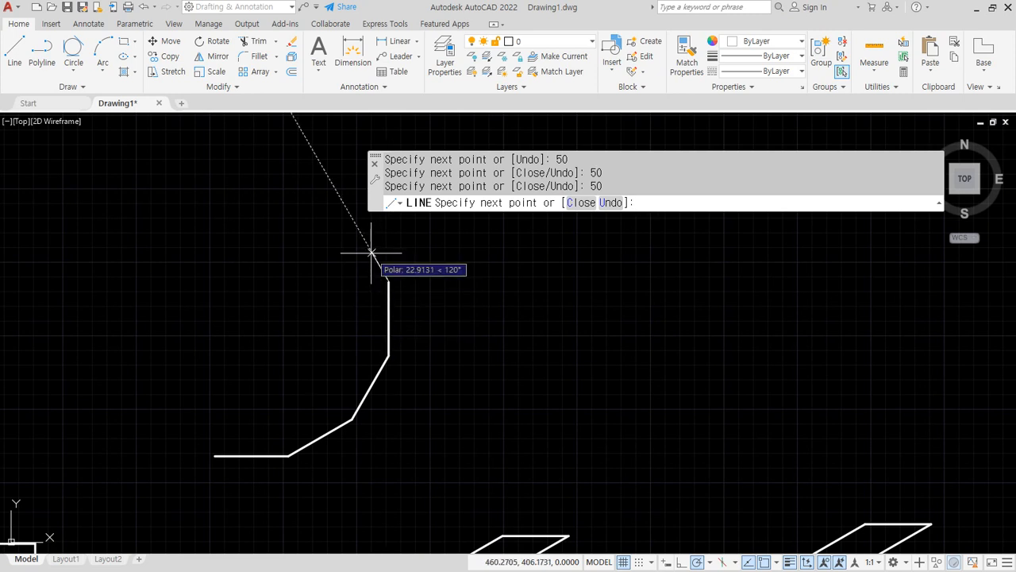
text(50)
key(Return)
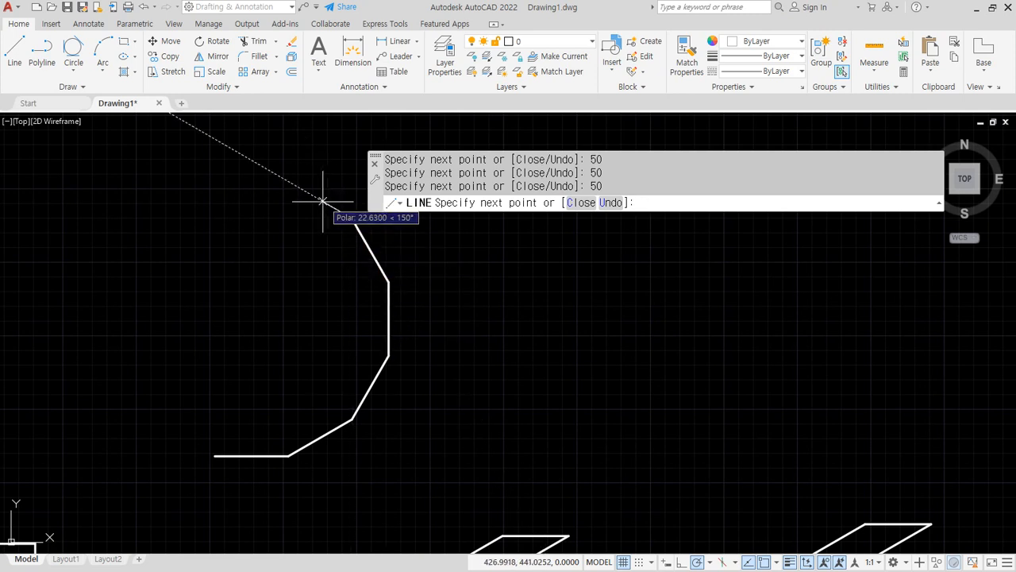
text(50)
key(Return)
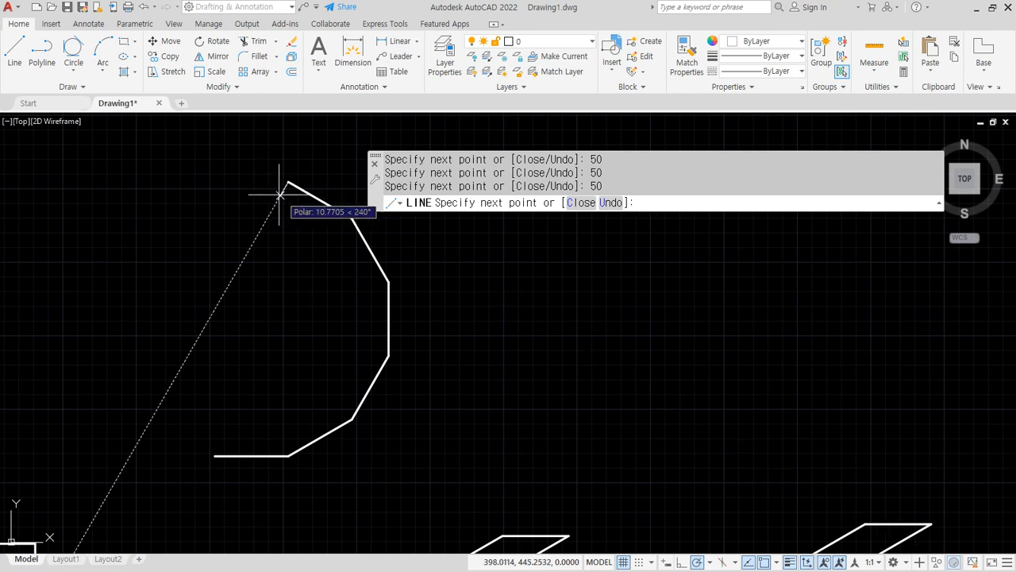
Add 50-long segments at 180°, 210° and 240° to the twelve-sided polygon
text(50)
key(Return)
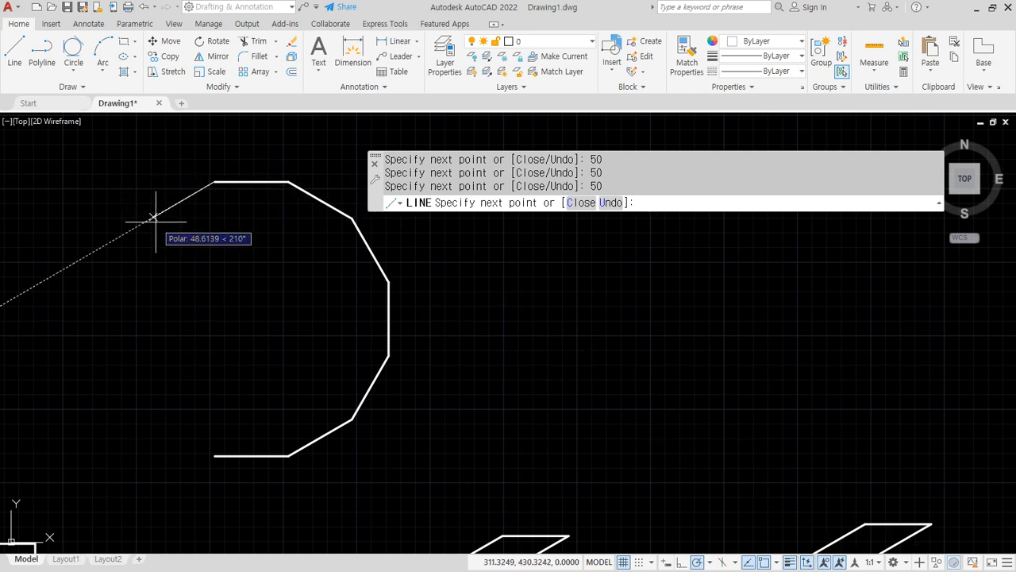
text(50)
key(Return)
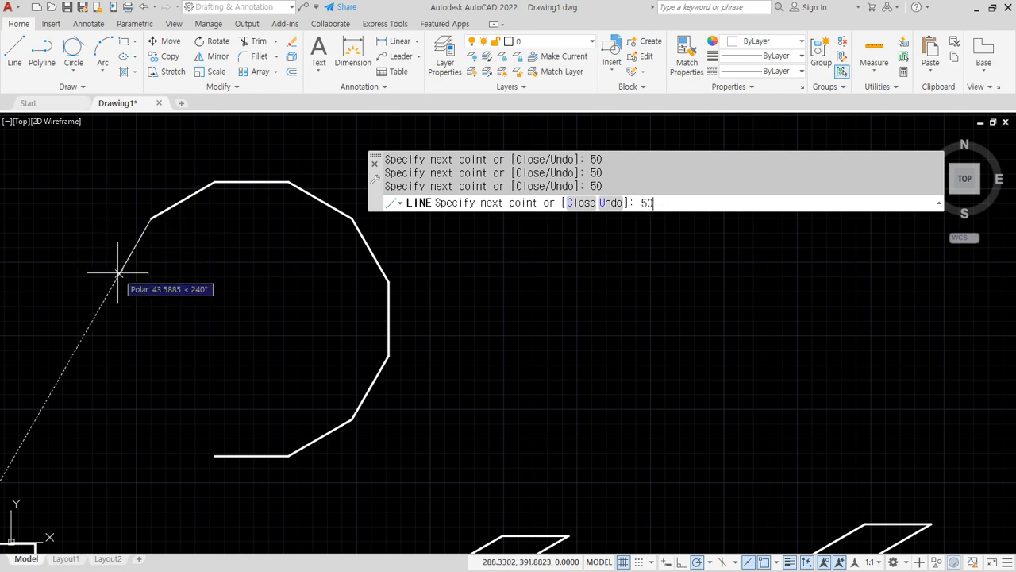
text(50)
key(Return)
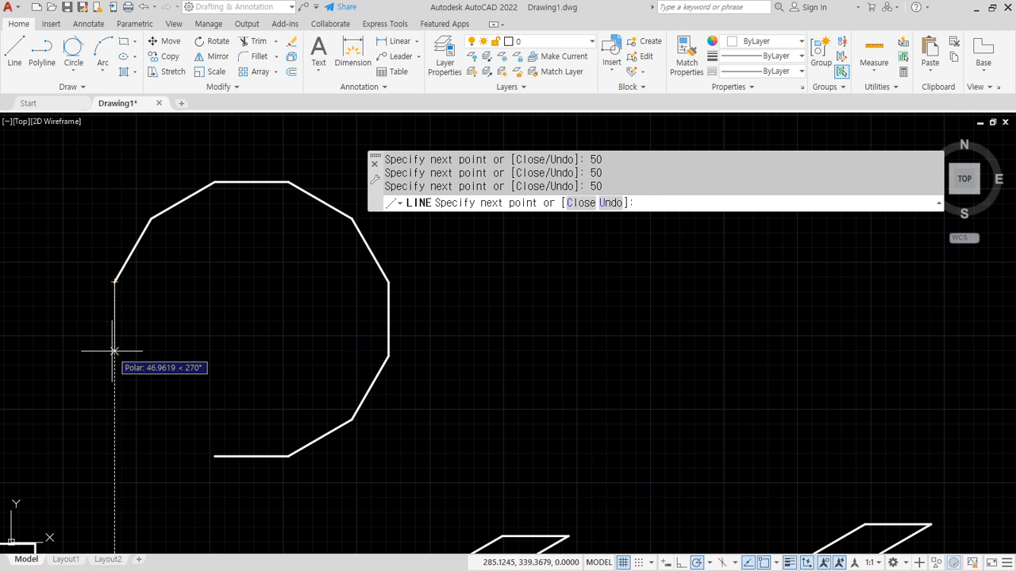
Add 50-long segments at 270° and 300°, and complete the twelve-sided polygon with the Close option
text(50)
key(Return)
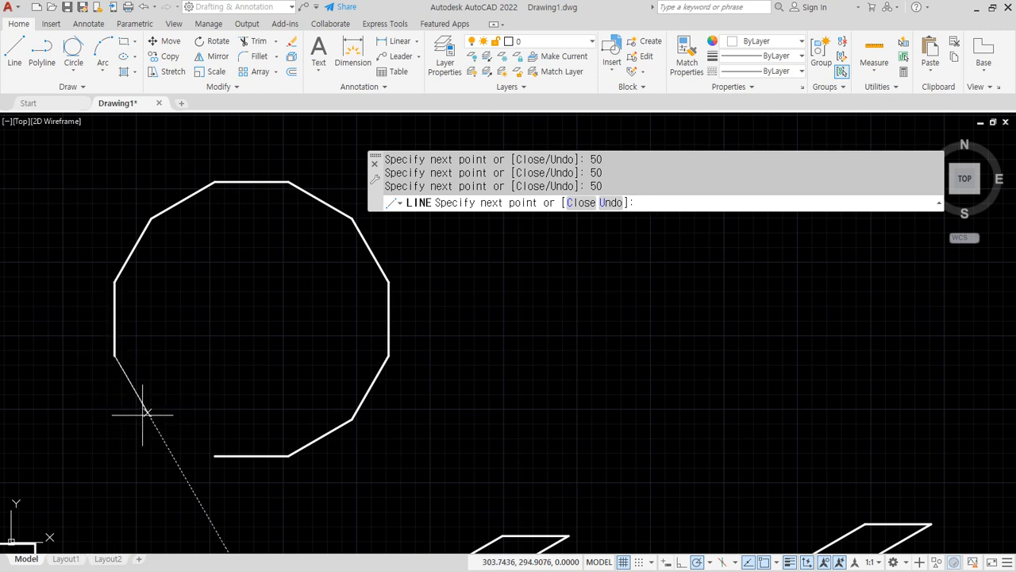
text(0)
key(Return)
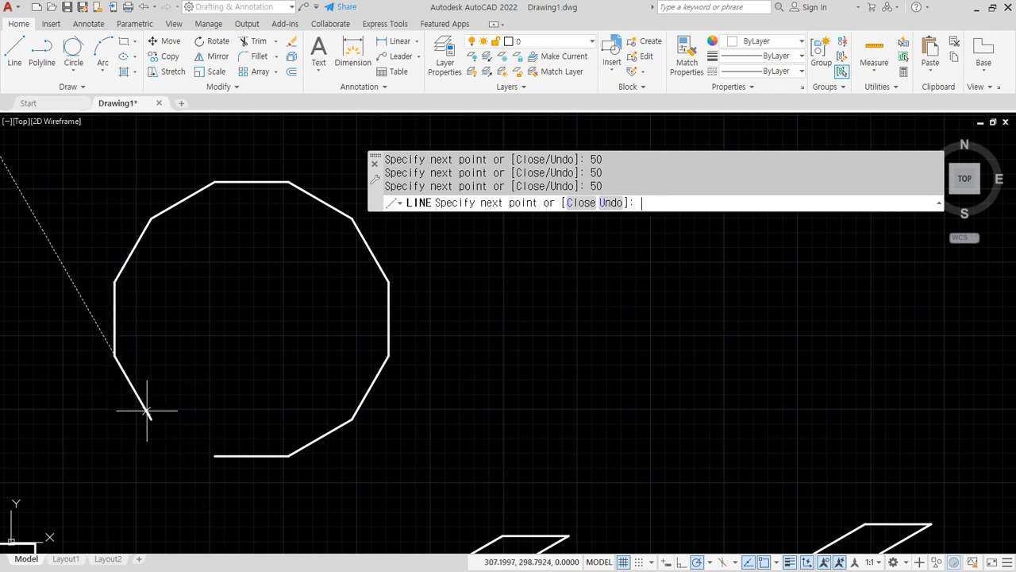
text(c)
key(Return)
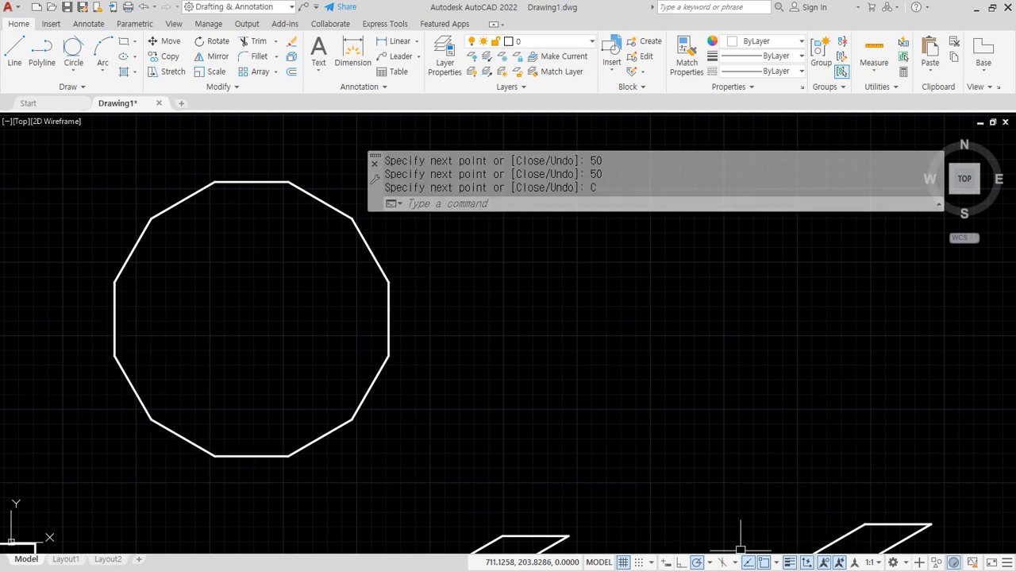
Set the polar tracking increment to 45° and start an octagon beside the twelve-sided polygon with a 50-long line at 0°
click(709, 562)
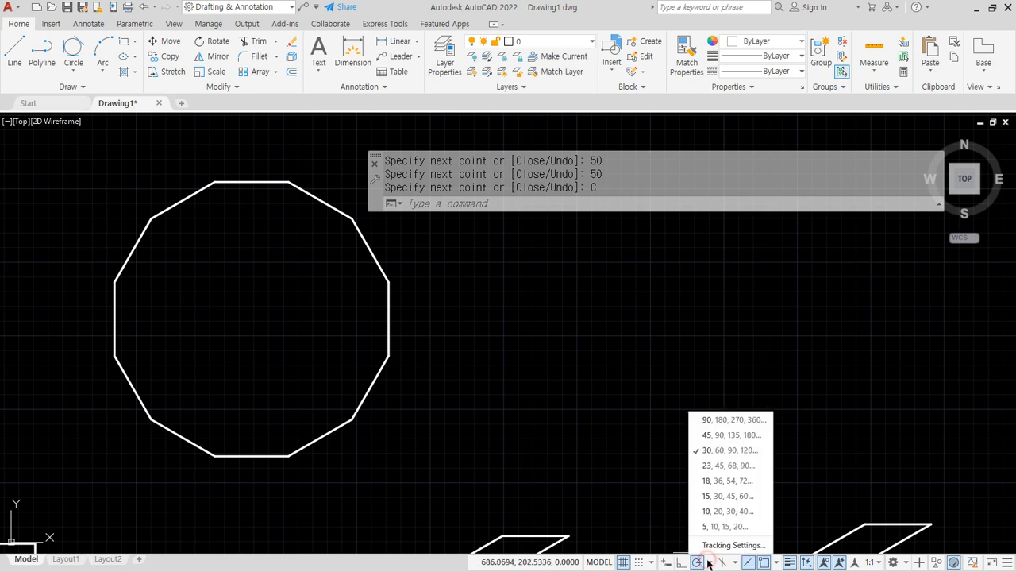
click(720, 439)
middle_drag(463, 429, 332, 455)
text(l)
key(Return)
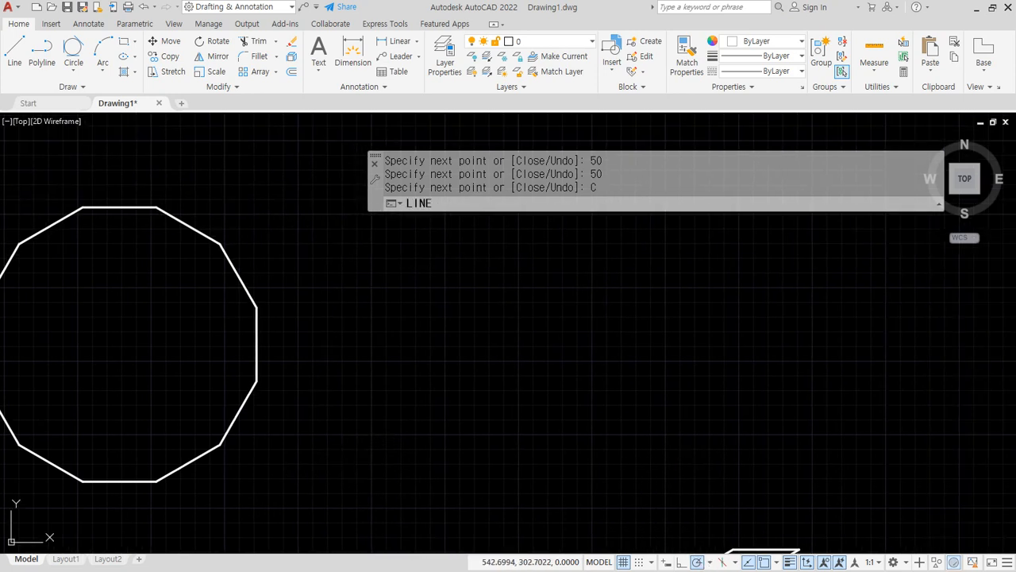
click(410, 474)
text(50)
key(Return)
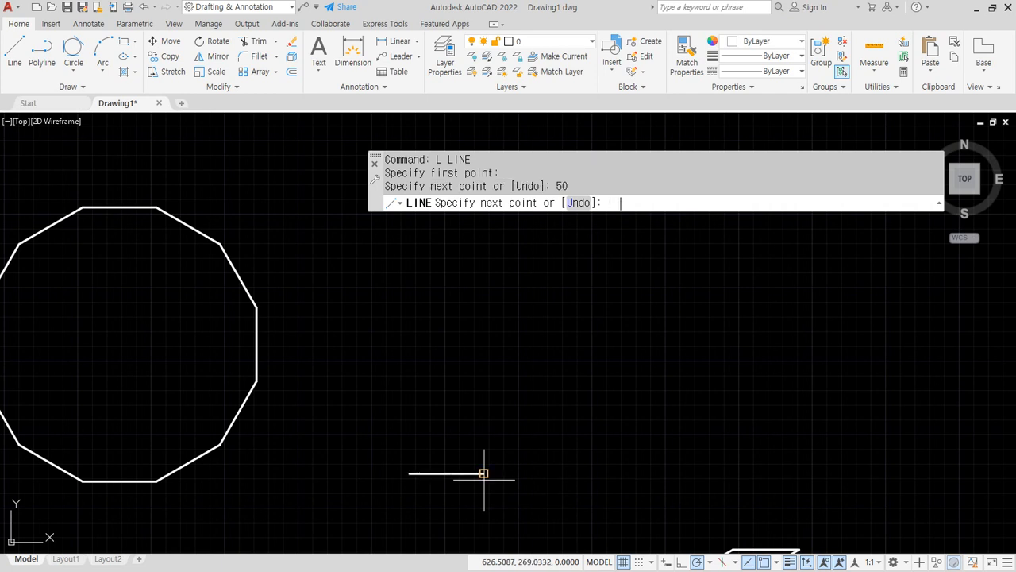
Continue the octagon with 50-long segments at 45°, 90° and 135°
text(50)
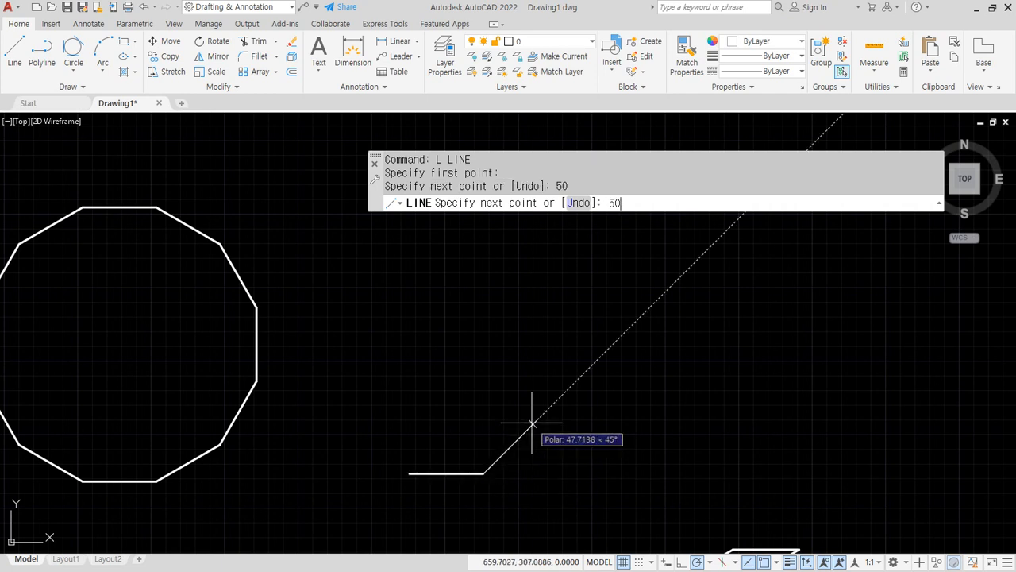
key(Return)
text(50)
key(Return)
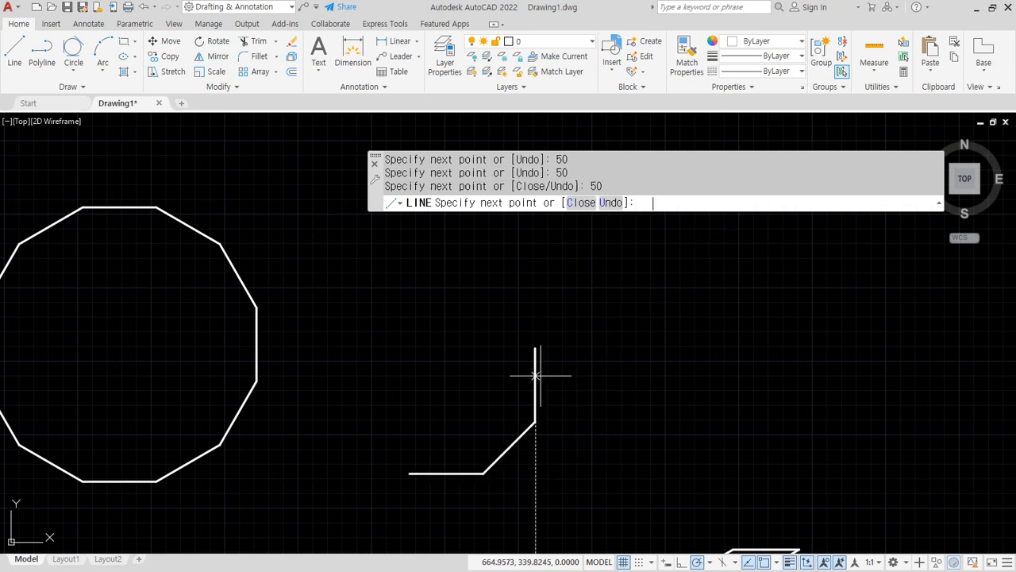
text(50)
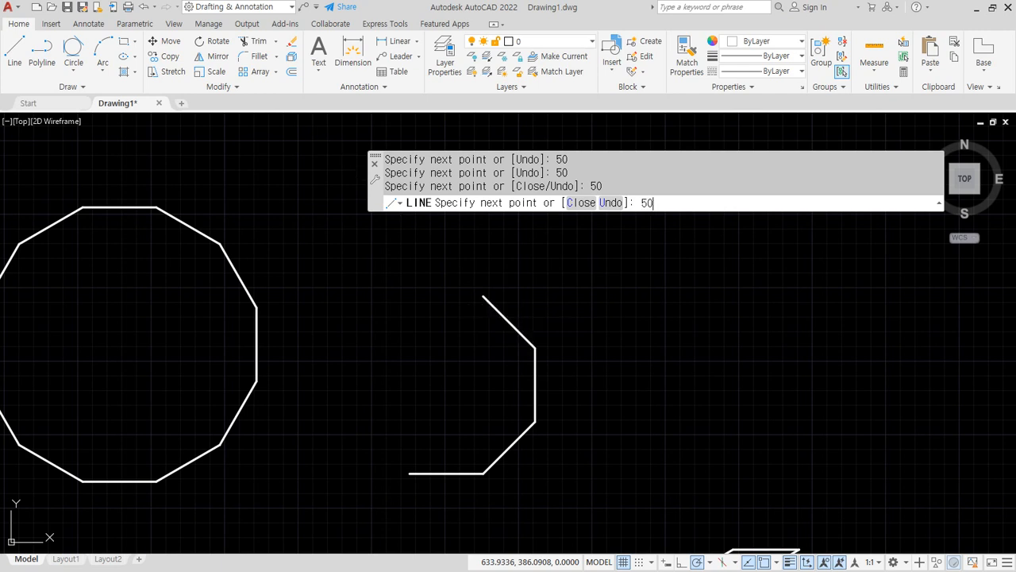
key(Return)
Add 50-long segments at 180°, 225° and 270° to the octagon, and close it at its starting point
text(50)
key(Return)
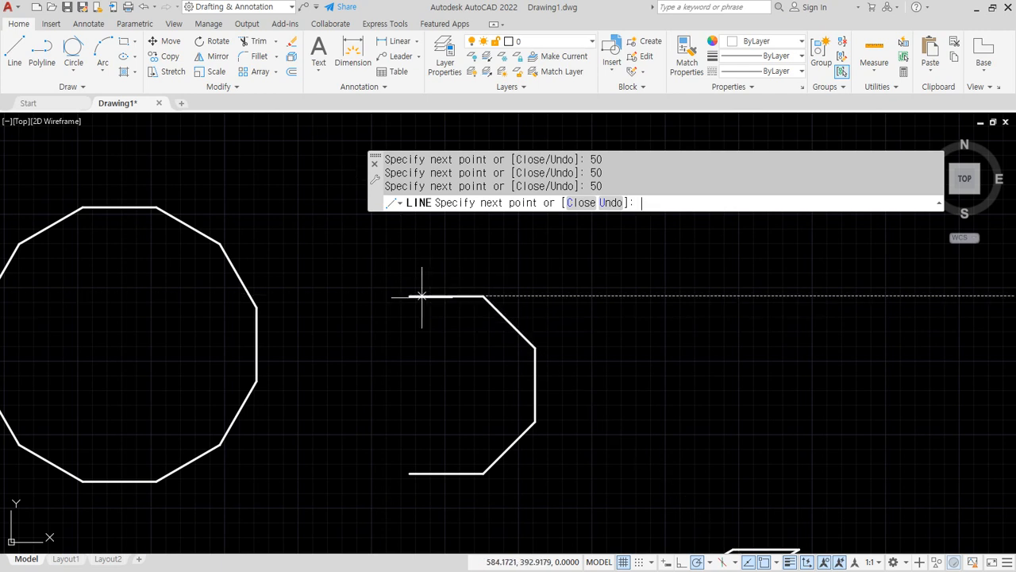
text(50)
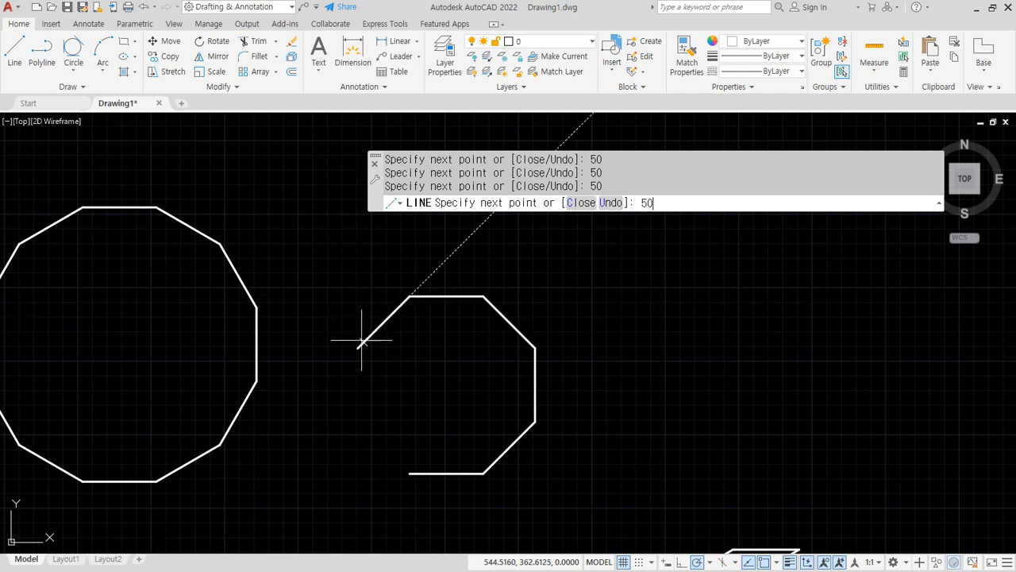
key(Return)
text(50)
key(Return)
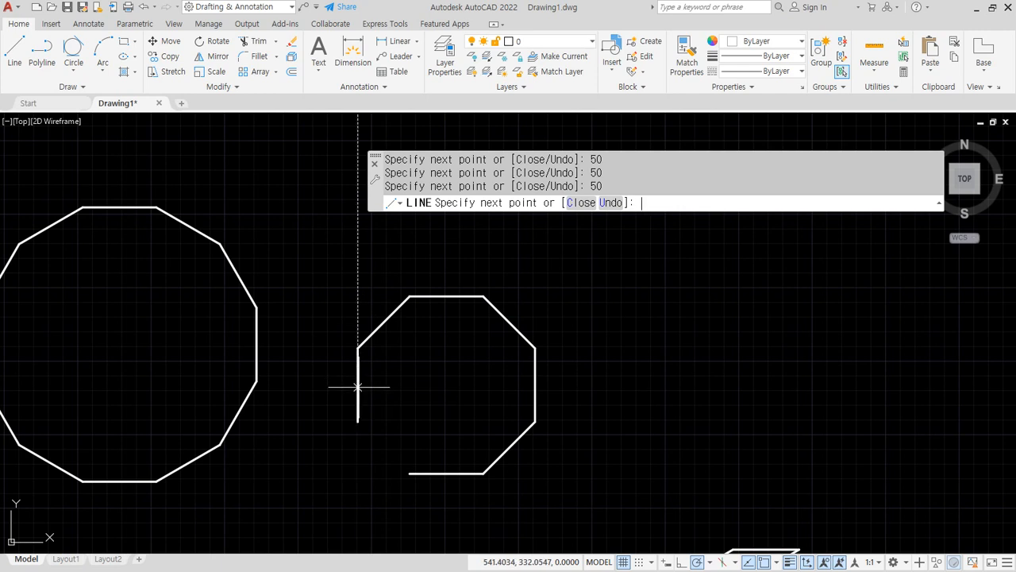
click(410, 473)
key(Return)
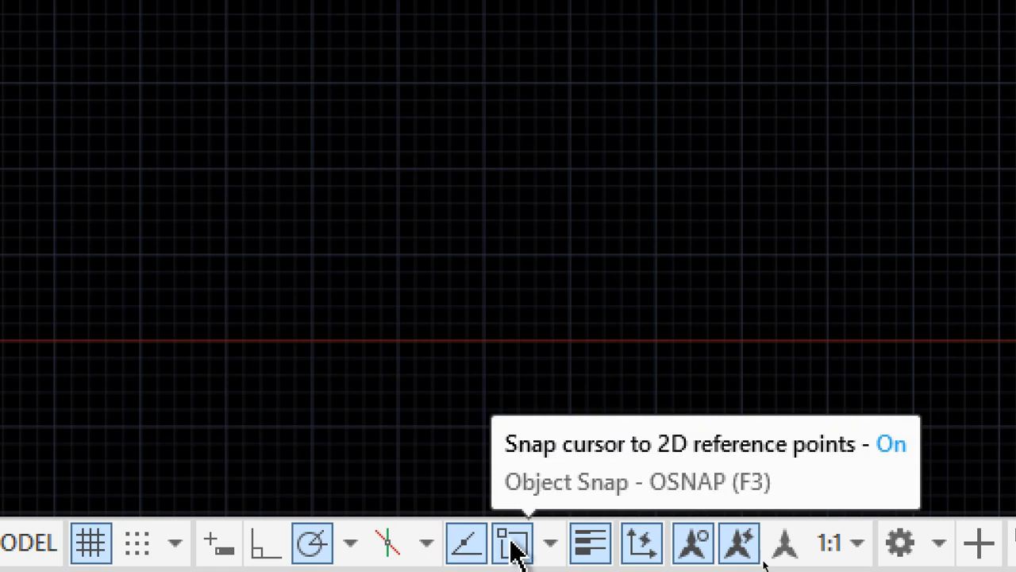
Enable the Midpoint and Quadrant running object snaps in addition to Endpoint, Center and Intersection
click(551, 546)
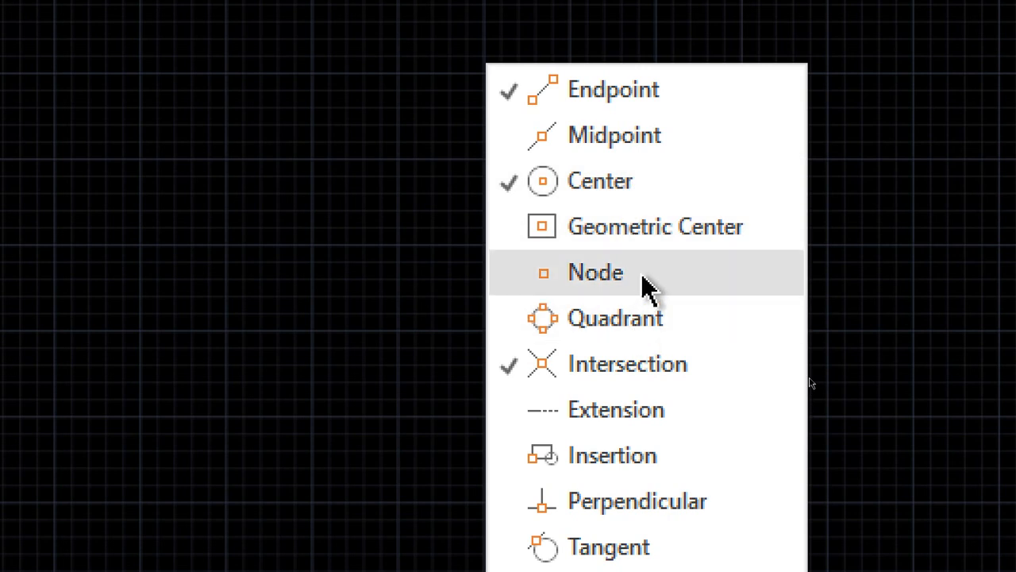
click(624, 142)
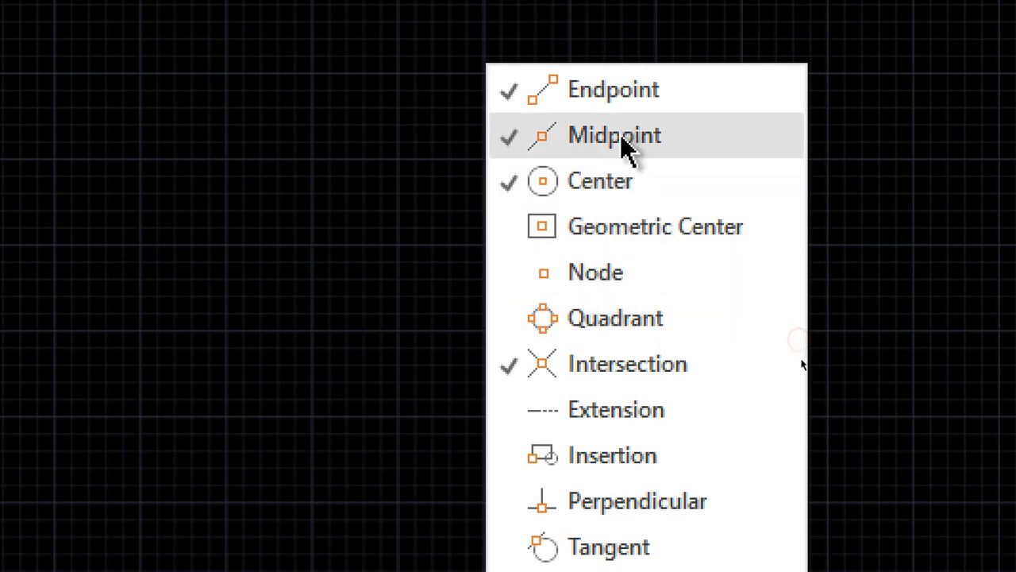
click(635, 305)
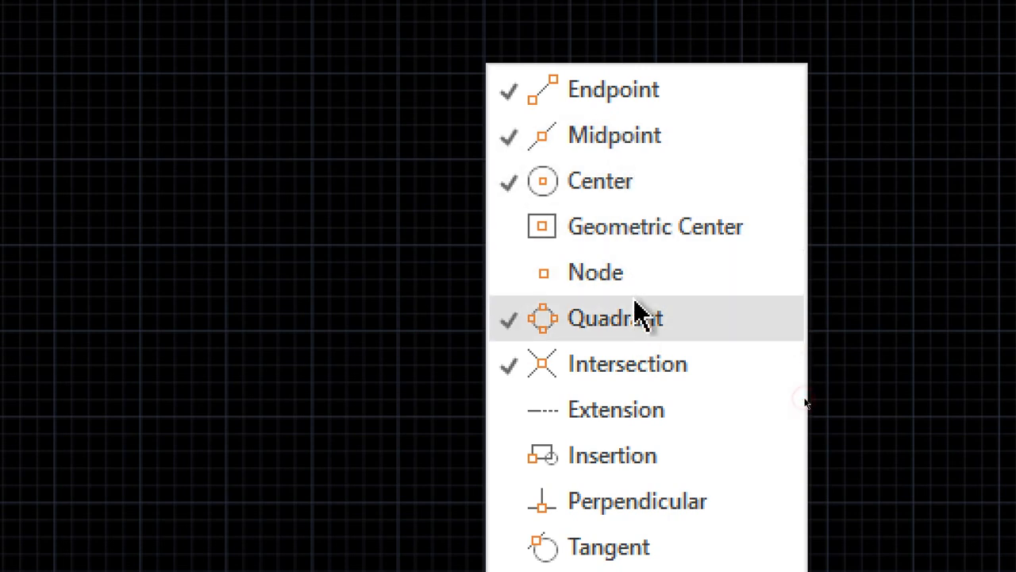
click(361, 302)
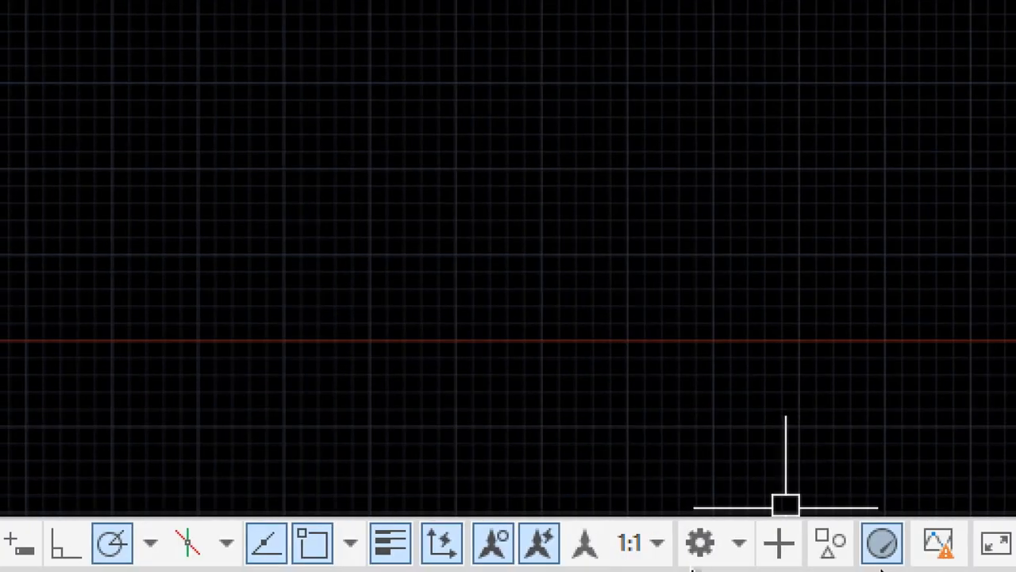
click(350, 546)
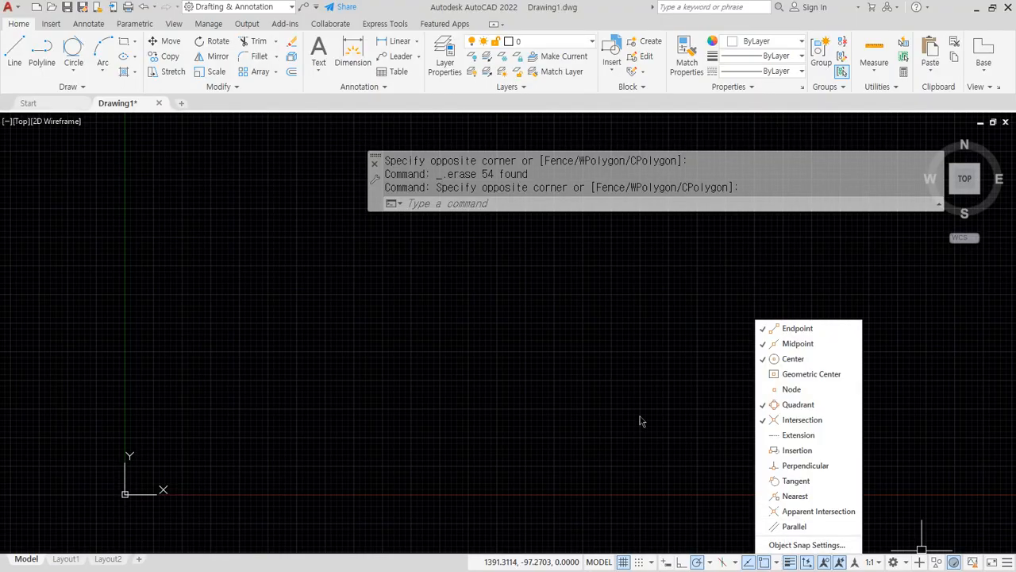
click(540, 372)
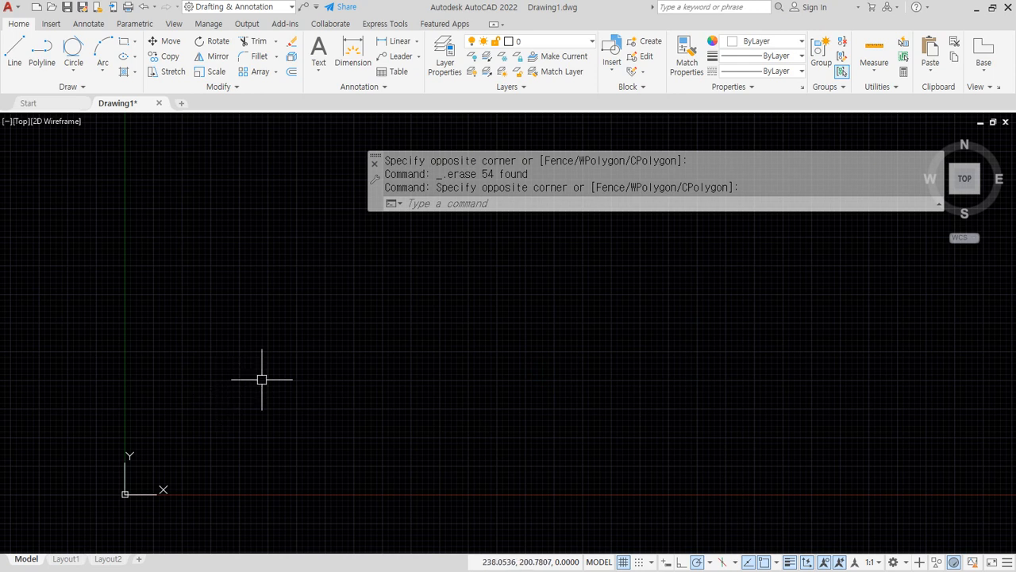
Draw a circle with a radius of 50 in the empty drawing area
text(c)
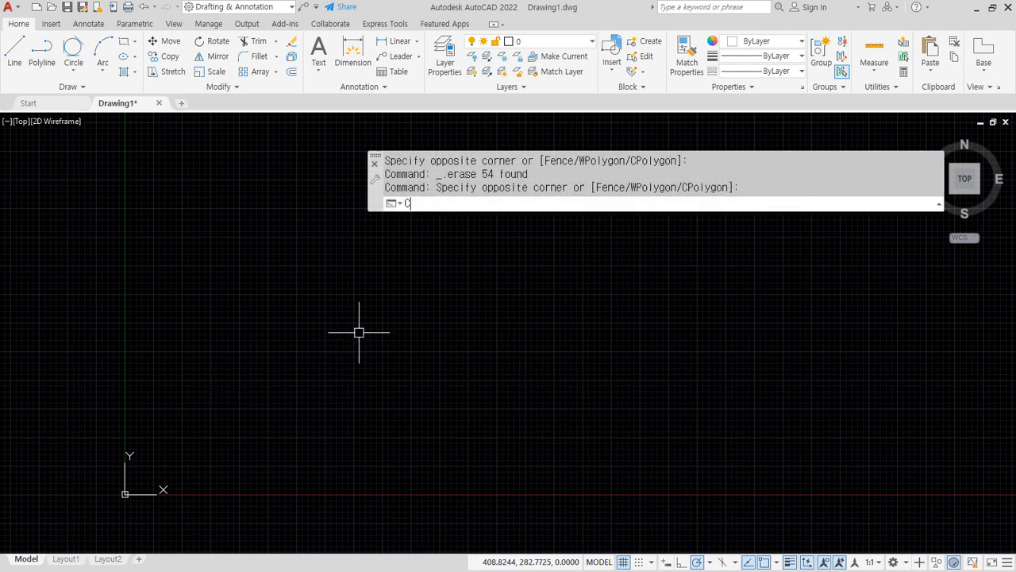
key(Return)
click(355, 321)
text(50)
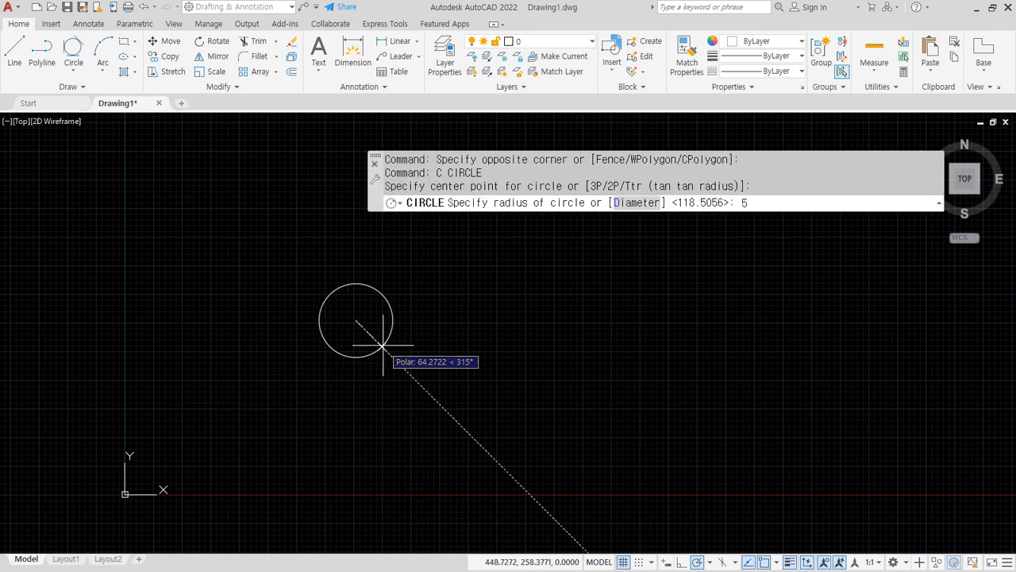
key(Return)
scroll(330, 326, up, 4)
middle_drag(415, 334, 408, 374)
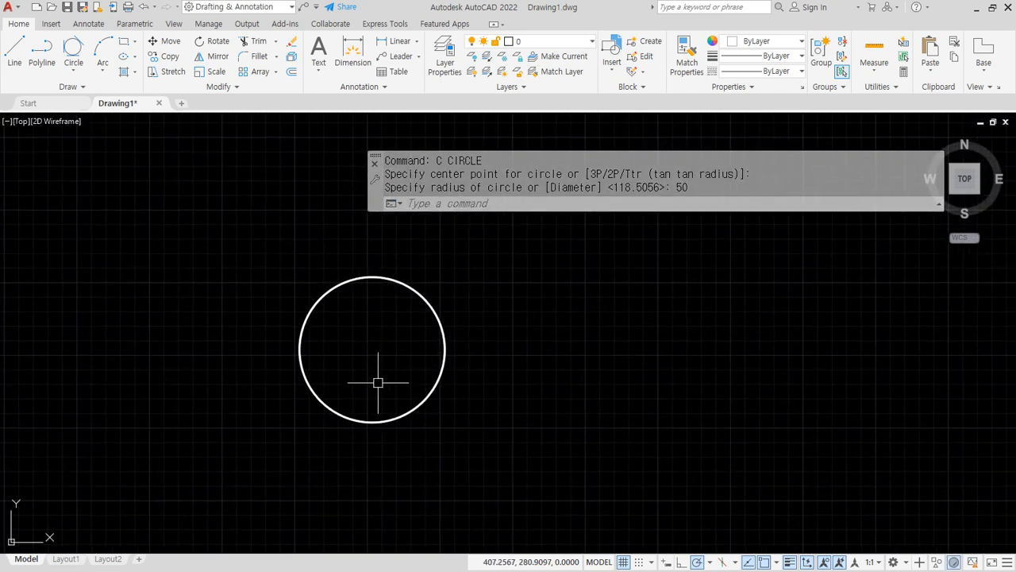
scroll(375, 363, down, 2)
scroll(377, 364, up, 4)
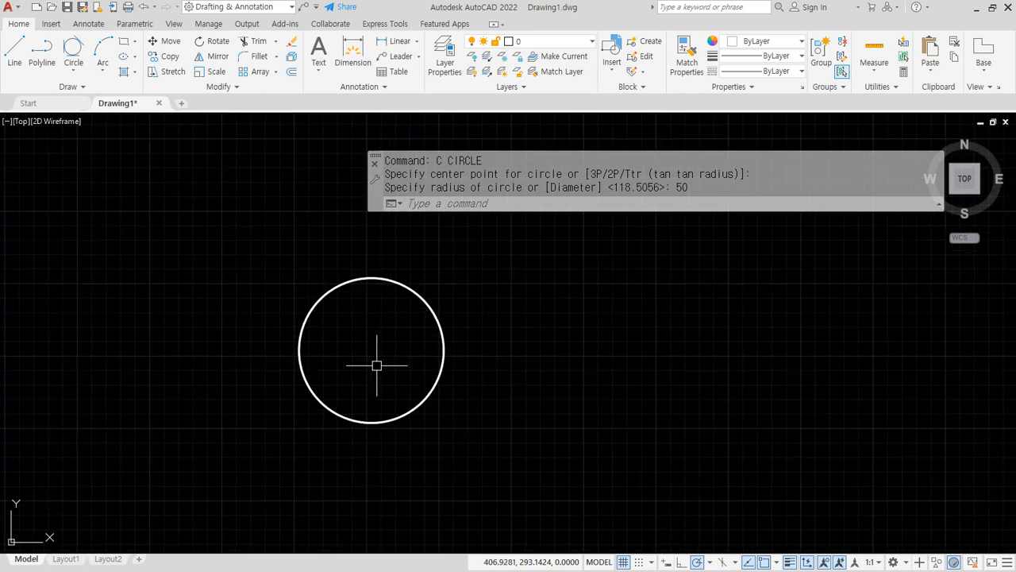
middle_drag(377, 365, 379, 416)
scroll(383, 403, down, 2)
drag(401, 315, 420, 318)
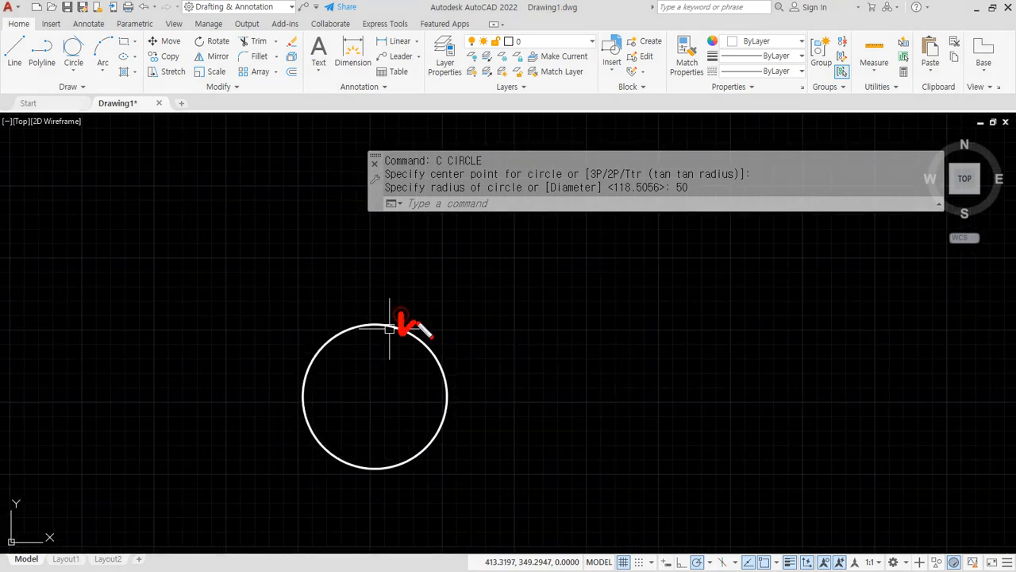
mouse_move(370, 397)
mouse_down()
mouse_move(376, 405)
mouse_move(339, 366)
mouse_move(413, 377)
mouse_move(388, 429)
mouse_up()
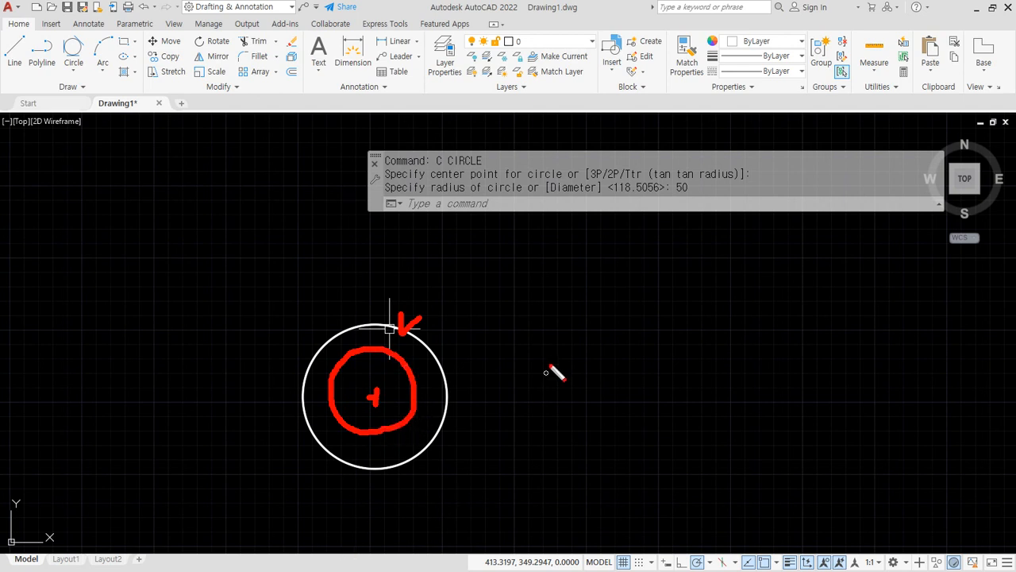
key(Escape)
Draw a circle of radius 30 concentric with the 50-radius circle, picking its centre with a one-time Center snap
scroll(488, 318, up, 3)
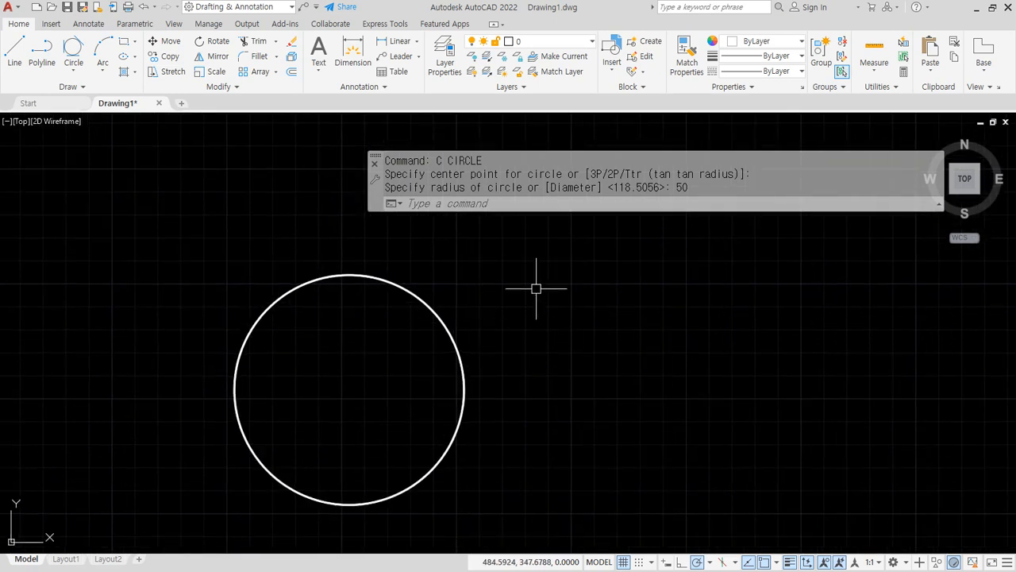
text(c)
key(Return)
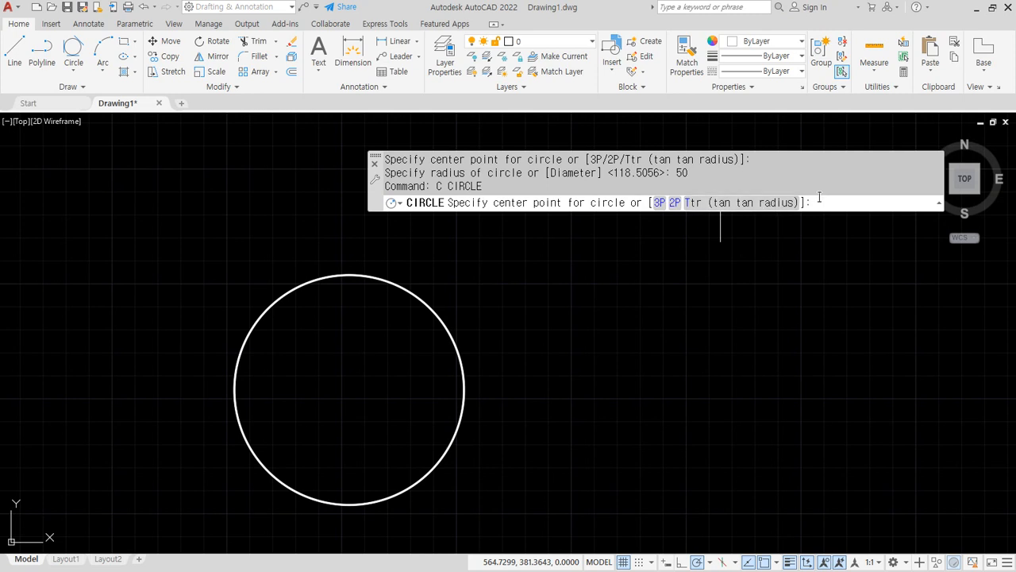
shift+right_click(609, 270)
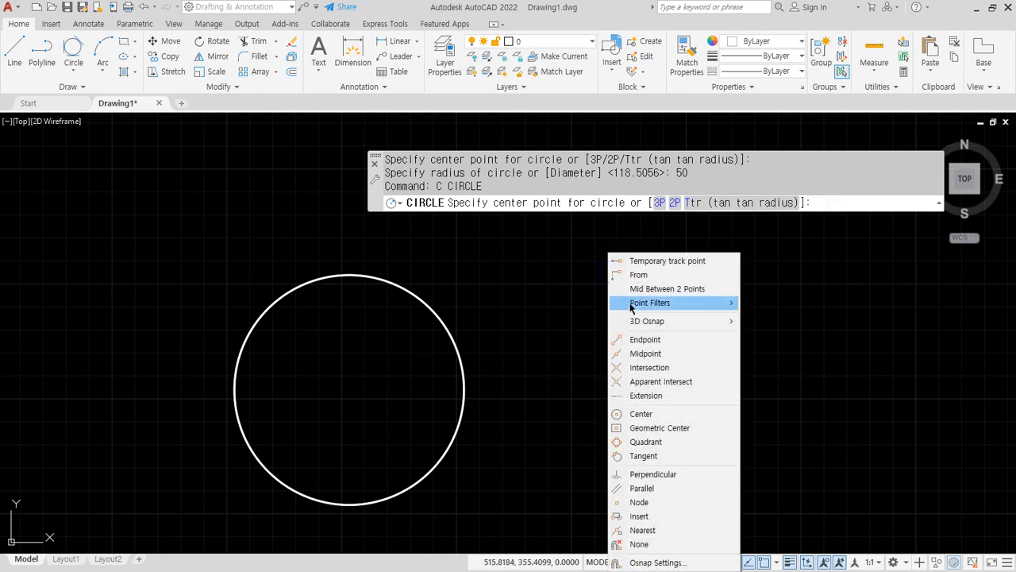
click(642, 414)
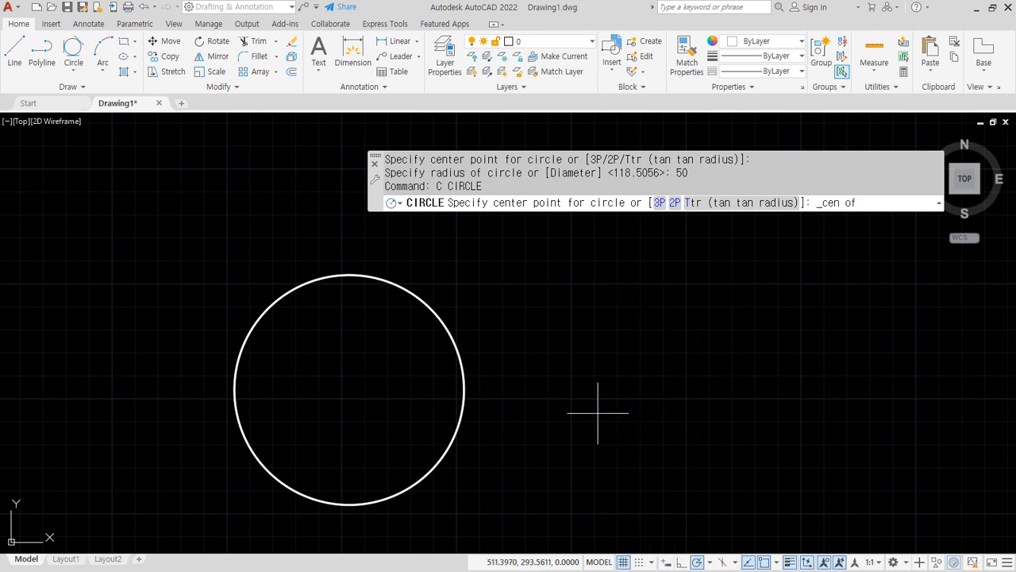
click(467, 396)
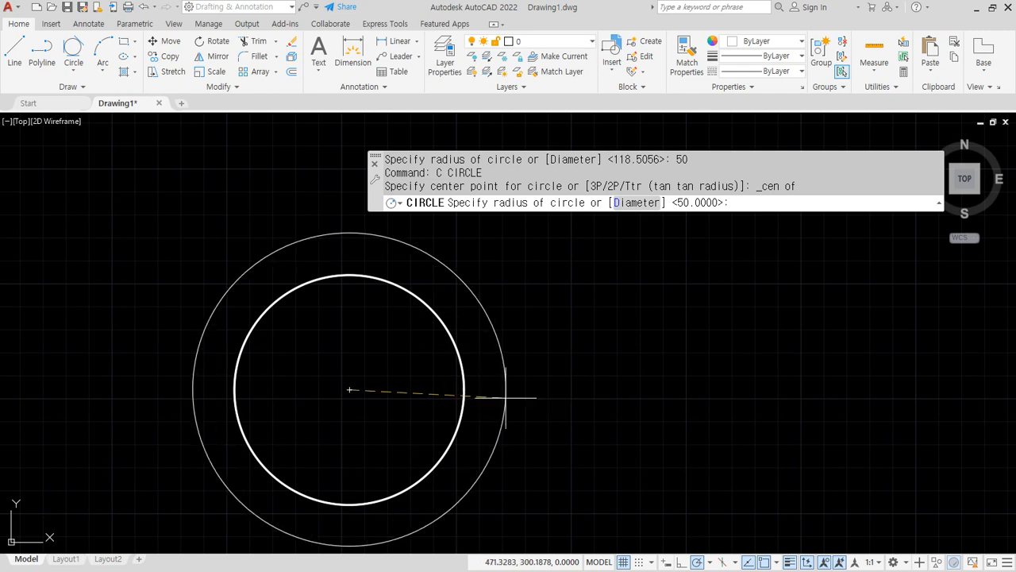
text(30)
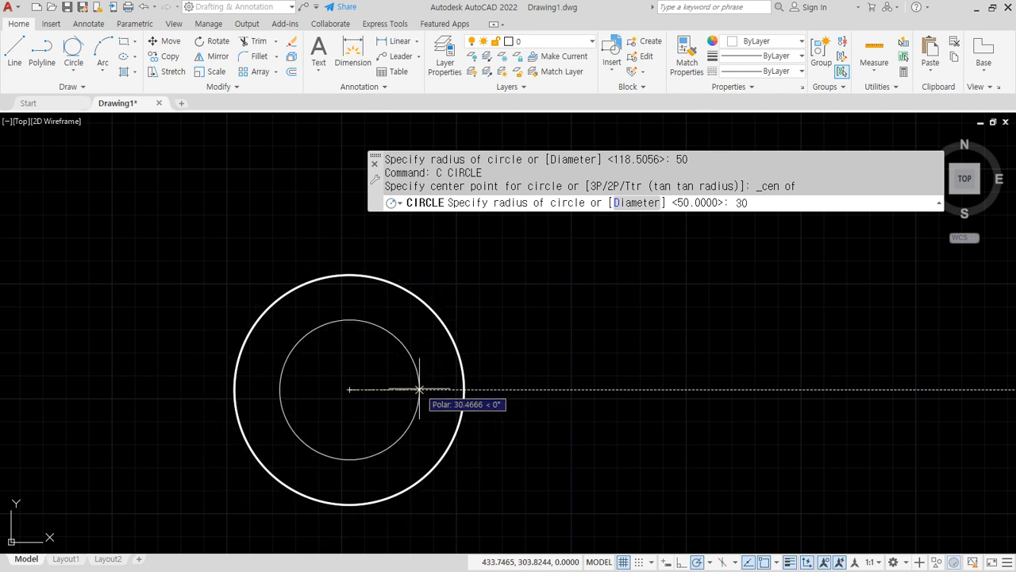
key(Return)
Draw a circle of radius 80 concentric with the two circles, using the CEN snap override for its centre
text(c)
key(Return)
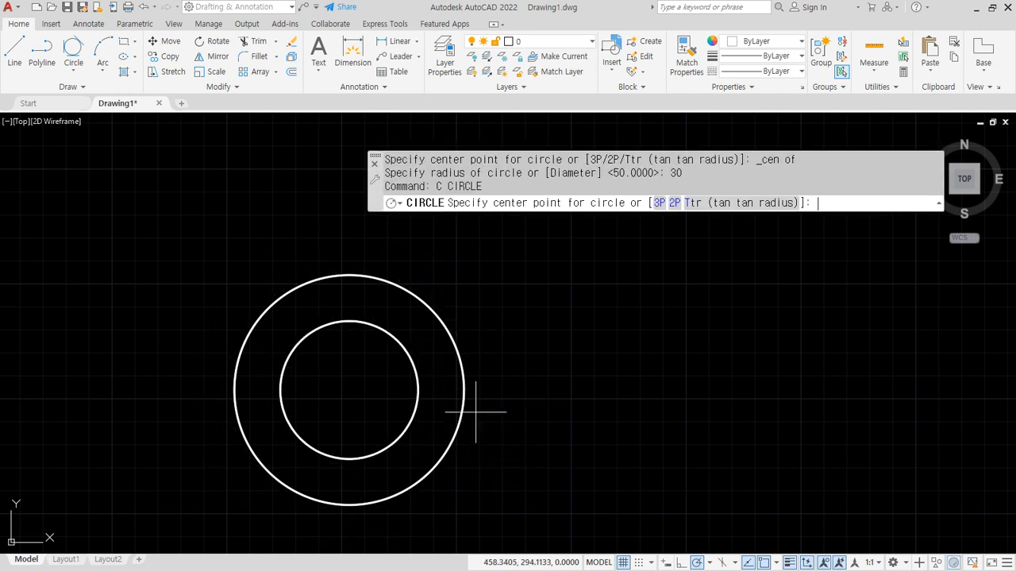
text(CEN)
key(Return)
click(454, 337)
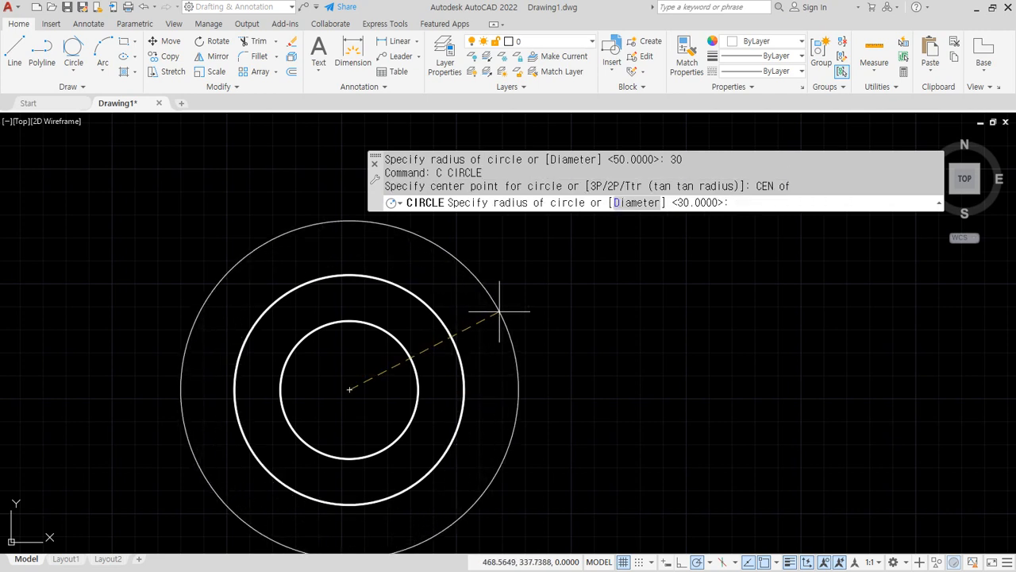
text(80)
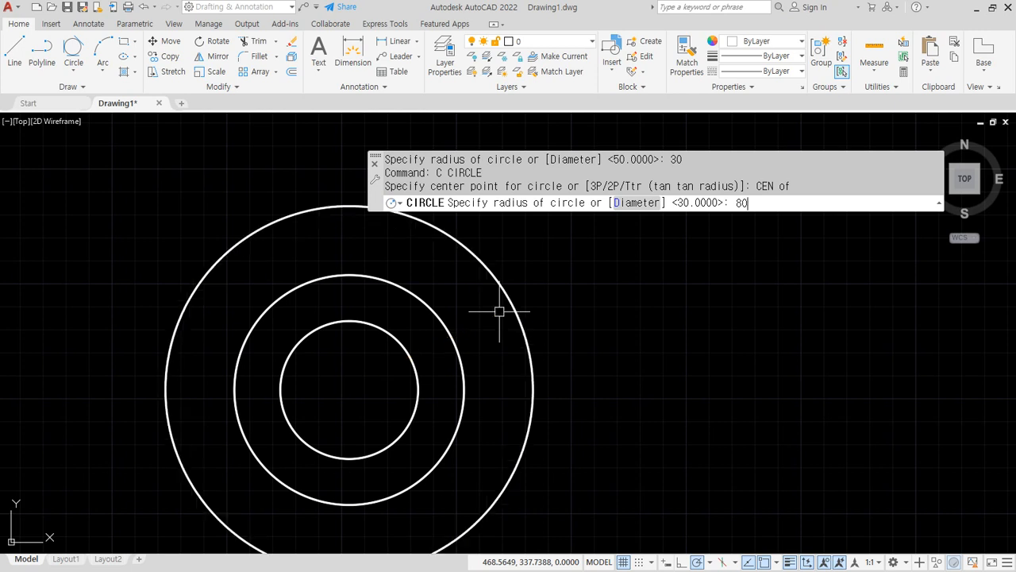
key(Return)
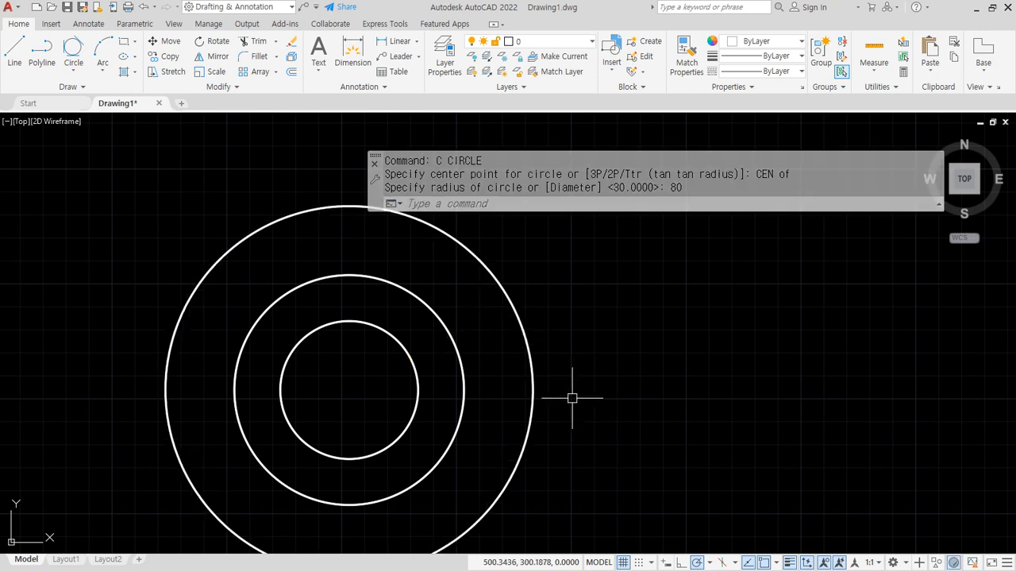
Draw a circle of radius about 20 concentric with the existing circles, using a one-time Center snap for its centre
scroll(533, 368, down, 2)
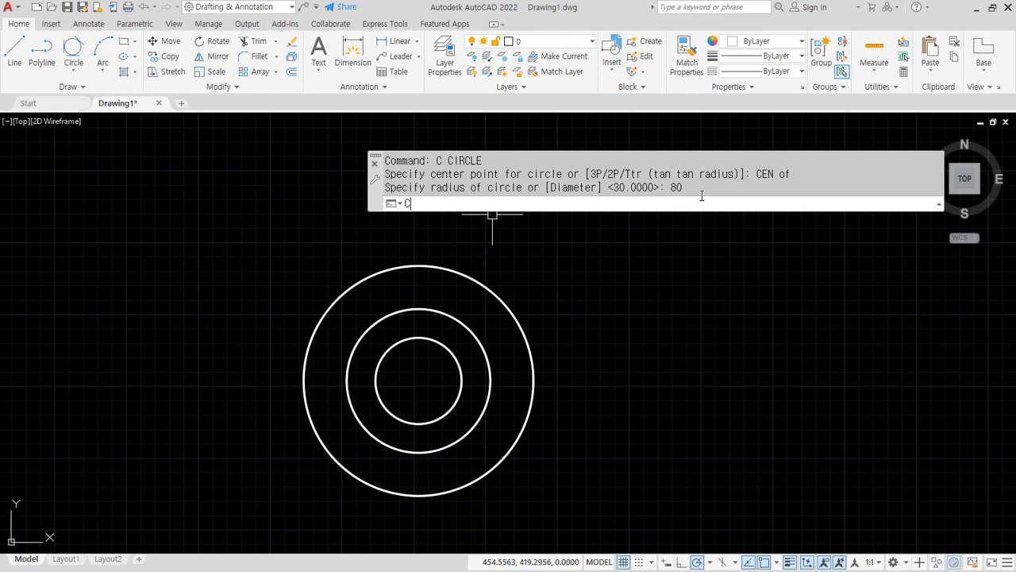
text(c)
key(Return)
shift+right_click(695, 254)
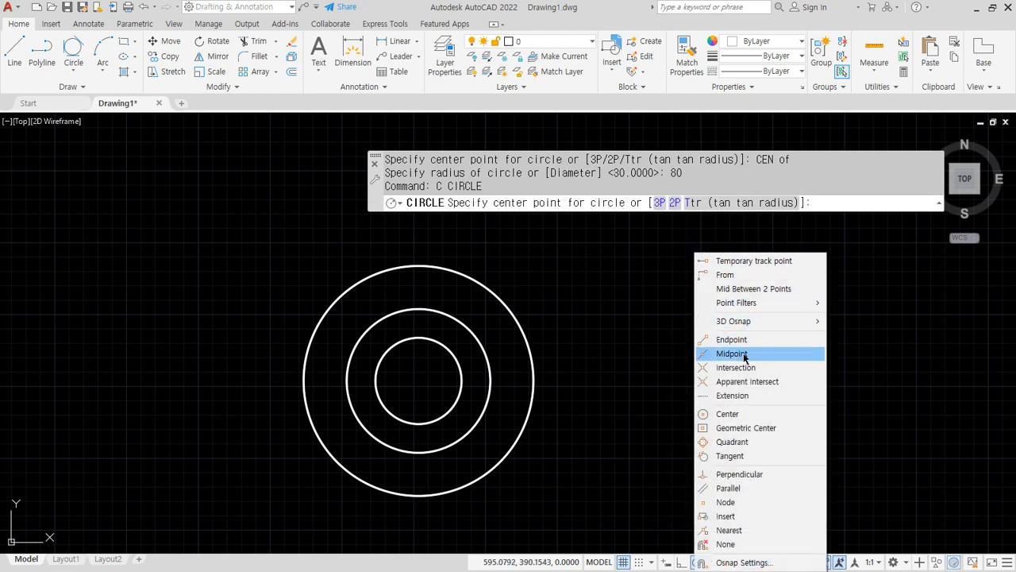
click(744, 413)
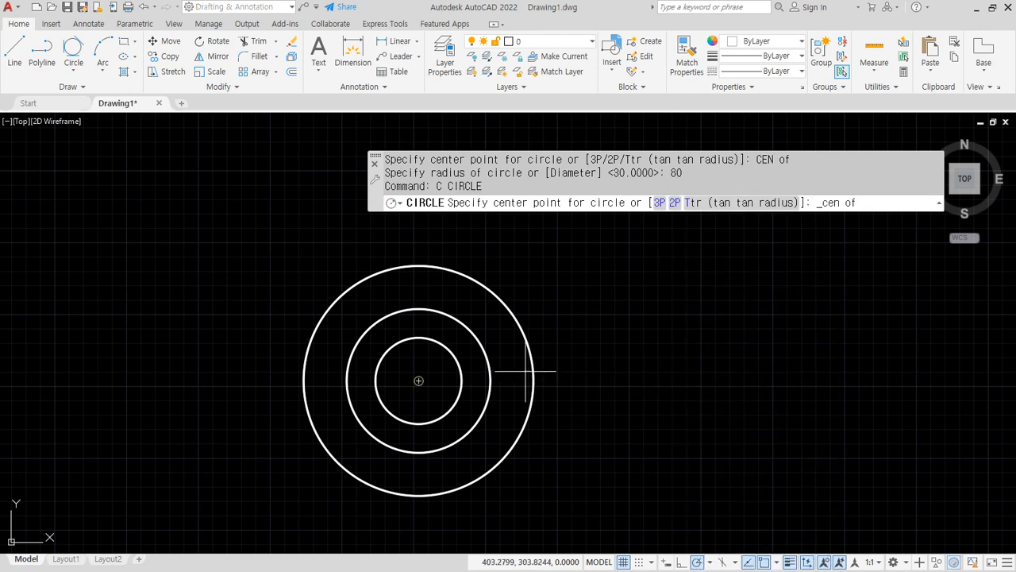
scroll(422, 344, up, 4)
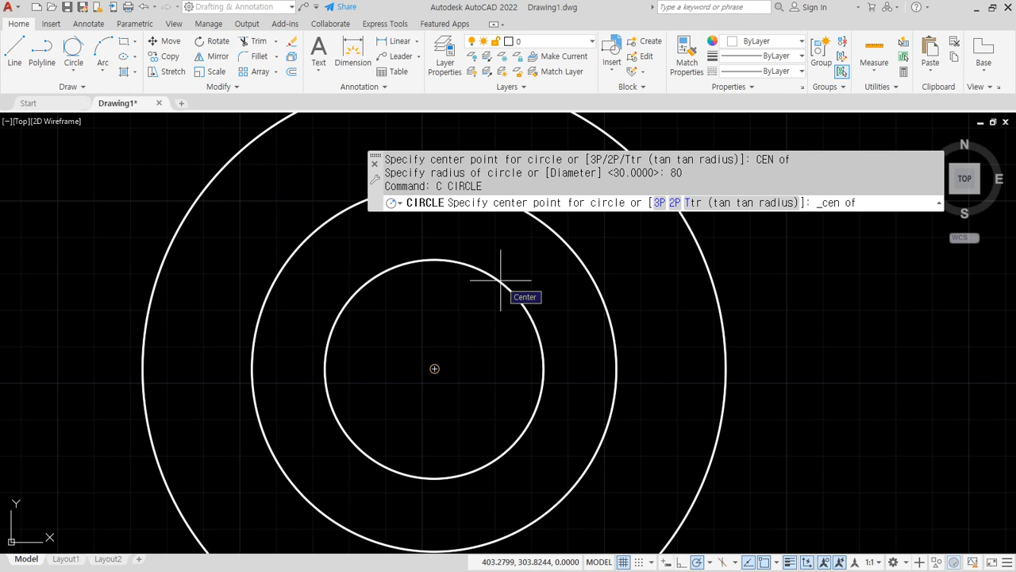
click(434, 369)
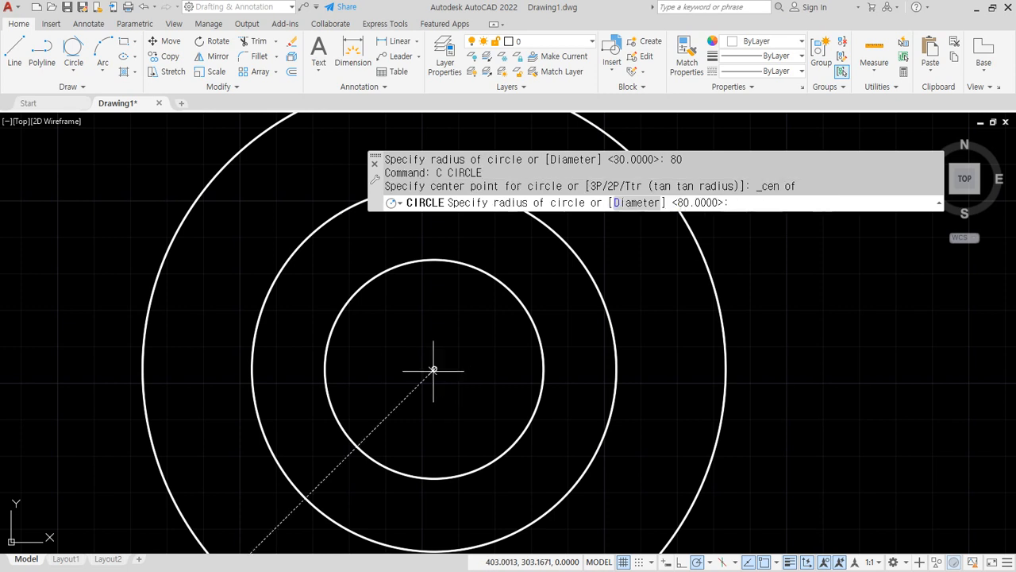
click(494, 325)
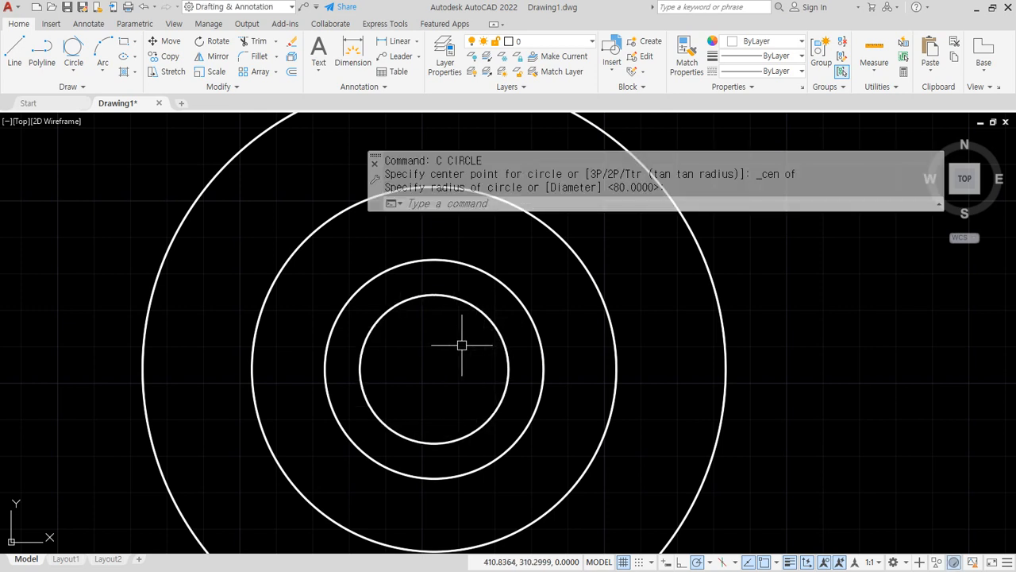
Draw a circle of radius about 6 at the same centre, using the CEN snap override
key(Return)
text(CE)
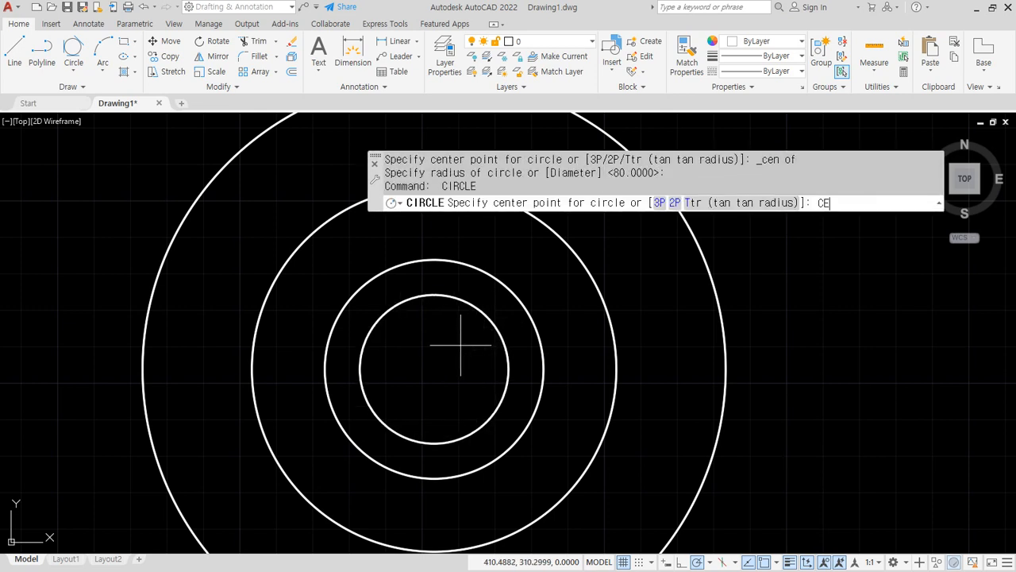
text(N)
key(Return)
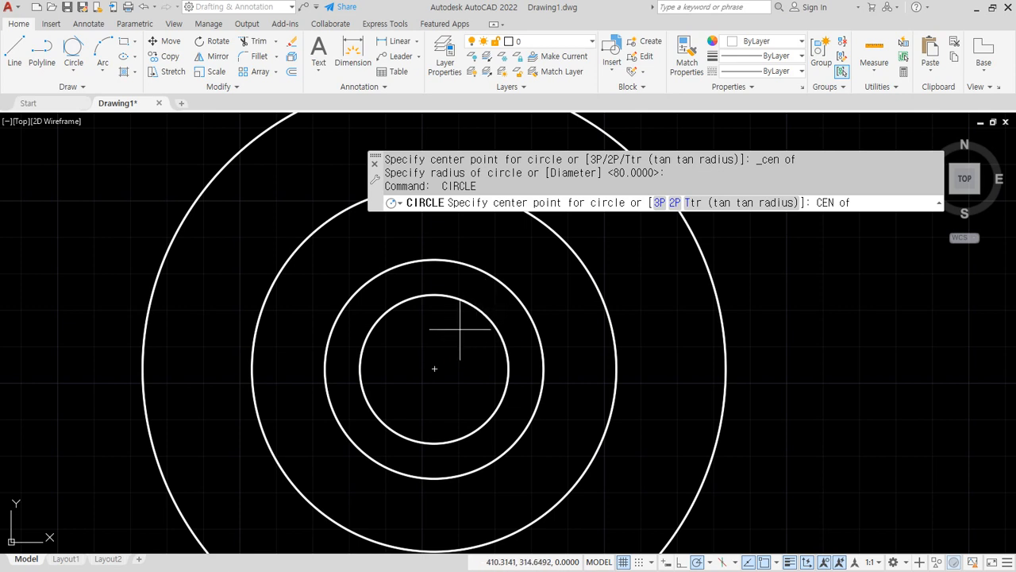
click(434, 368)
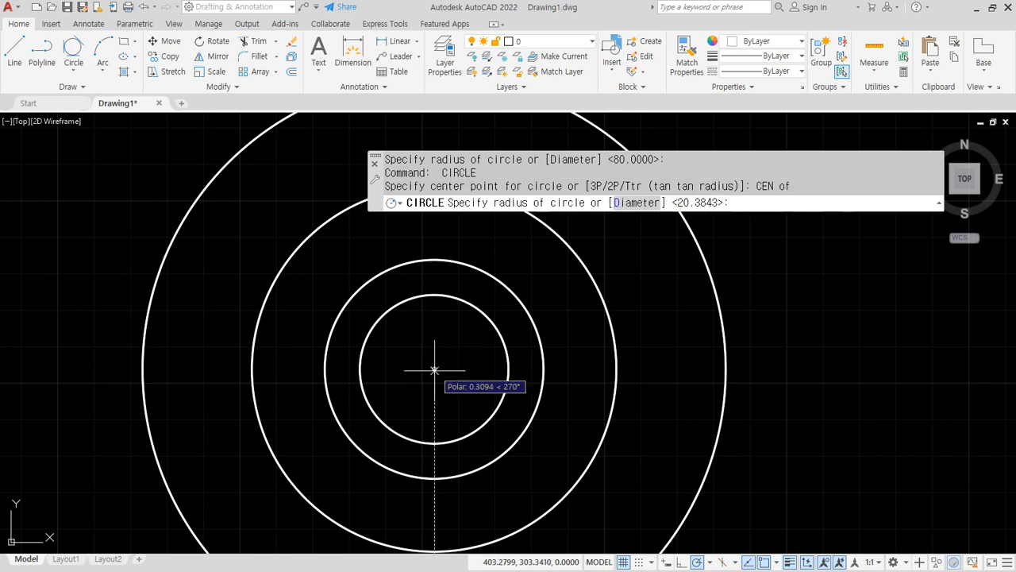
click(456, 361)
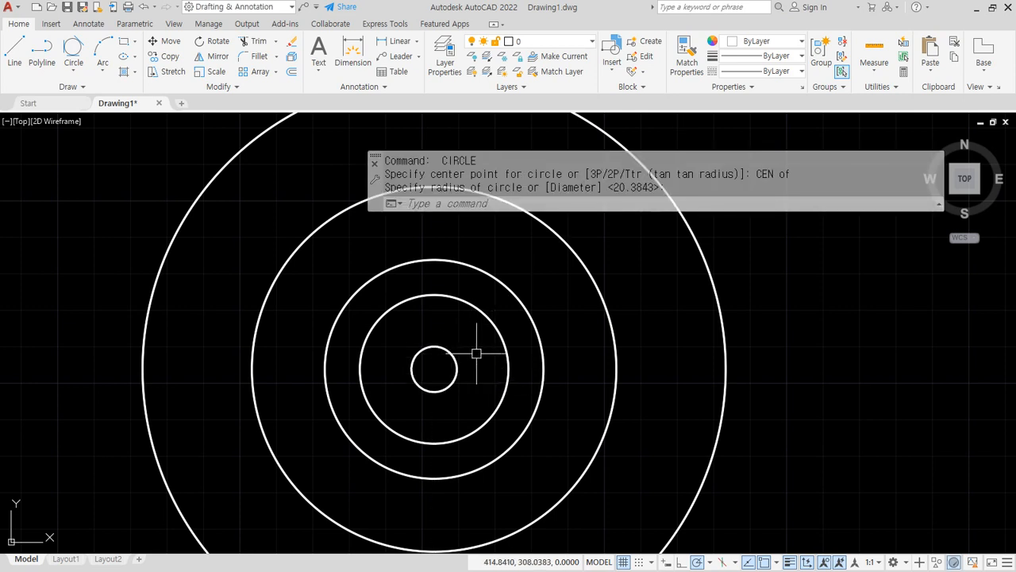
Erase the four inner concentric circles, keeping only the outermost one
scroll(476, 352, down, 4)
click(535, 322)
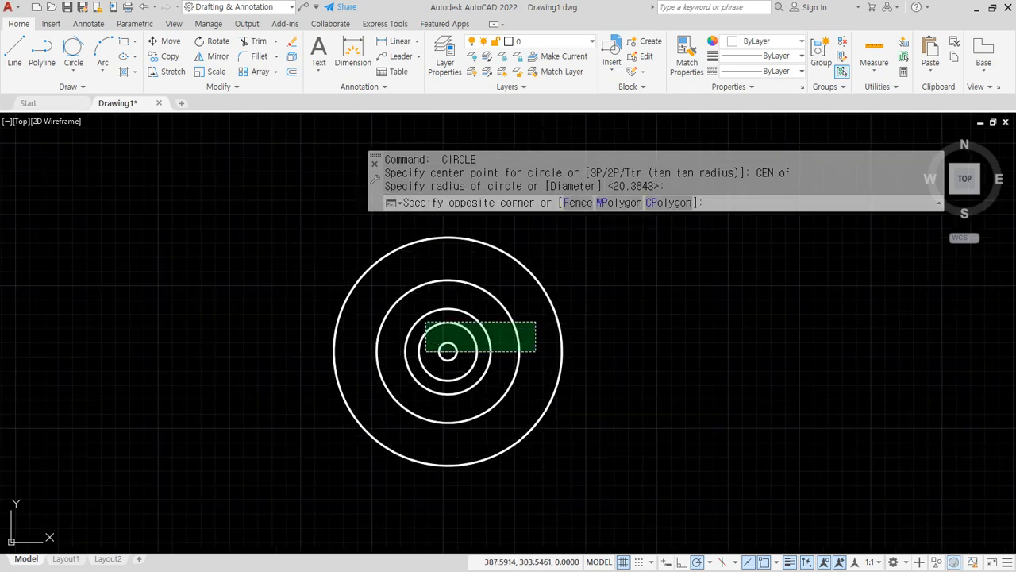
click(445, 355)
text(E)
key(Return)
Draw a horizontal line from the circle's centre to a point beyond its right side, starting with a one-time Center snap
scroll(463, 328, up, 2)
text(L)
key(Return)
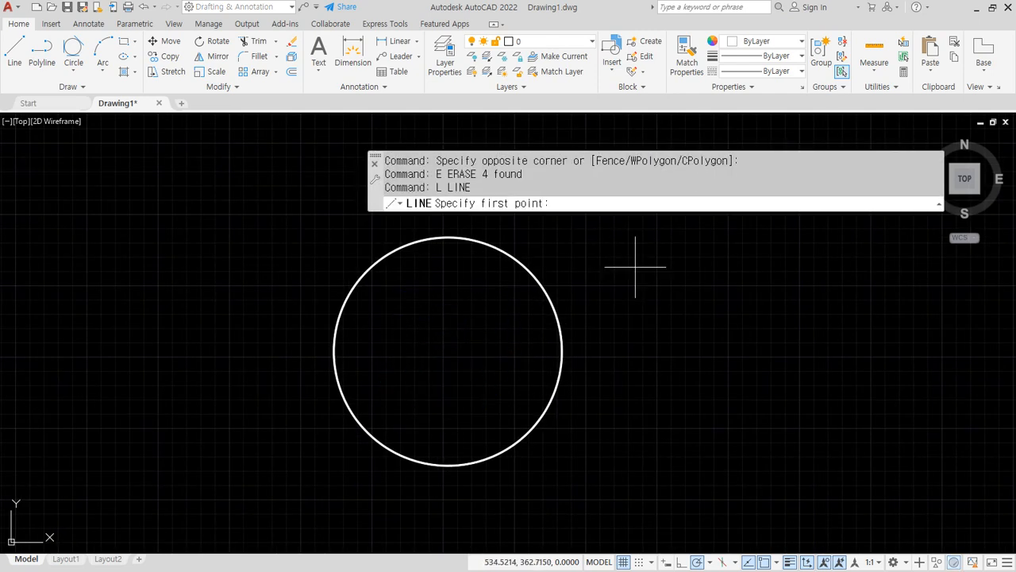
shift+right_click(647, 250)
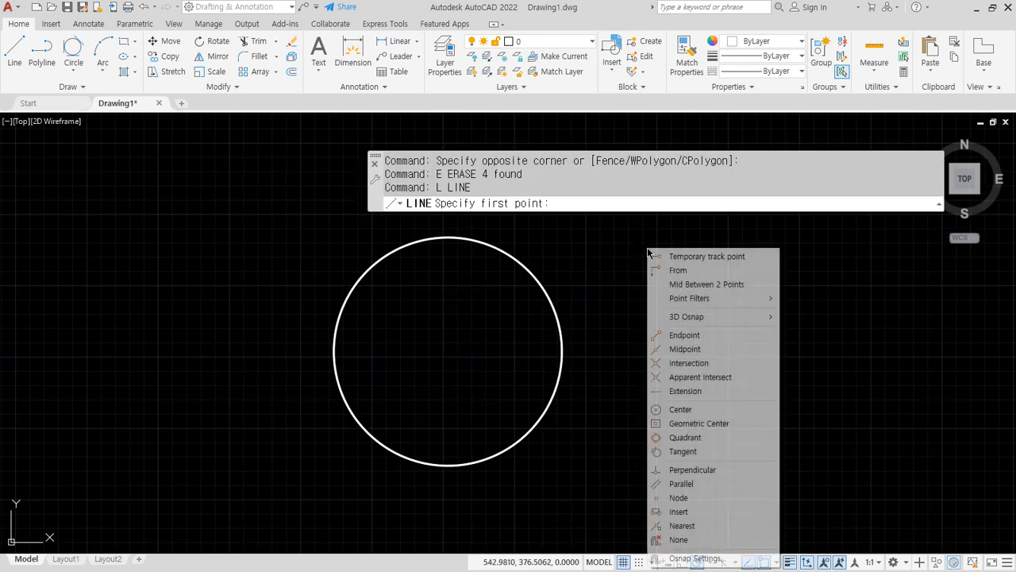
click(683, 408)
click(556, 400)
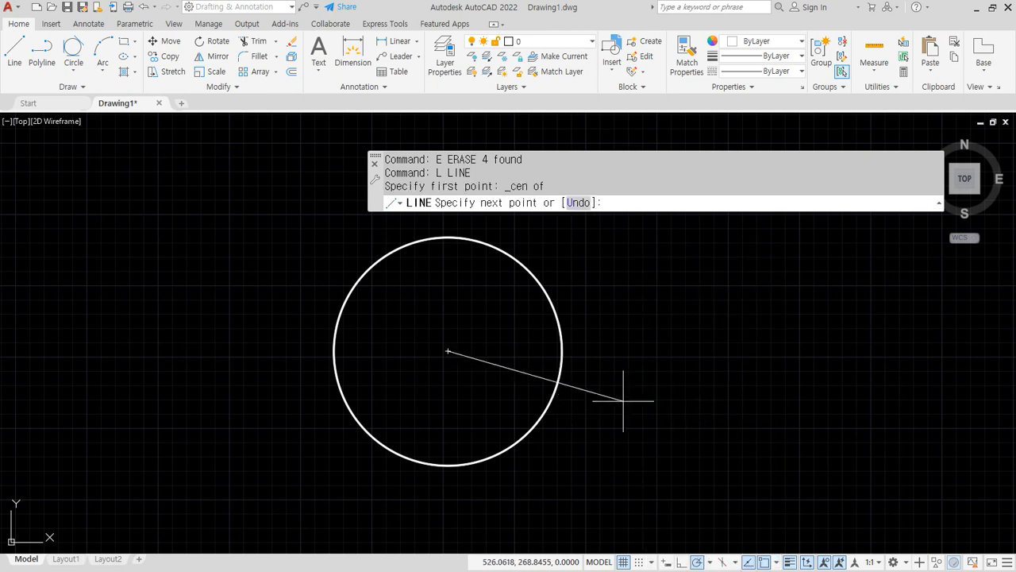
click(674, 350)
key(Return)
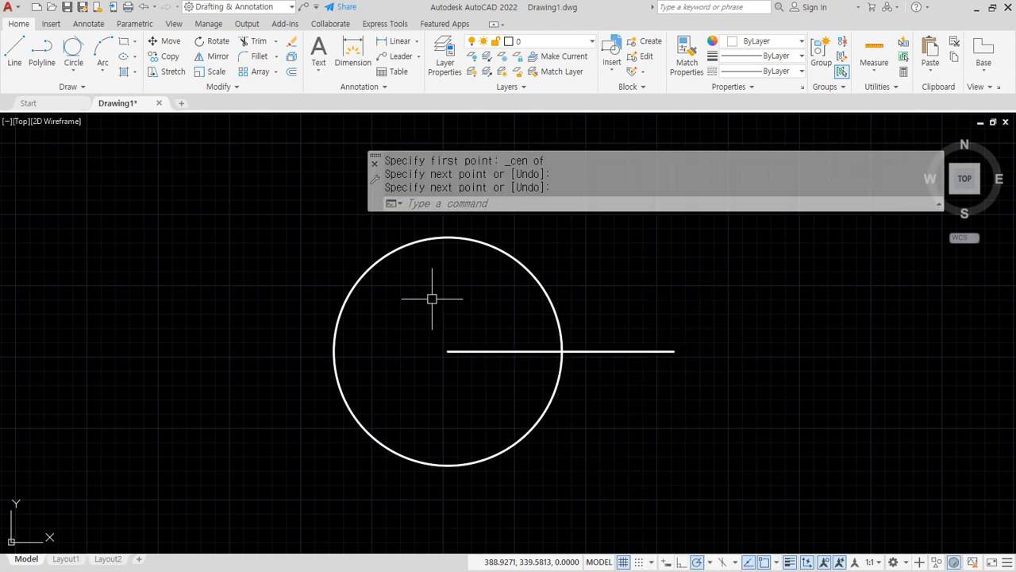
Erase the horizontal line that starts at the circle's centre
click(687, 362)
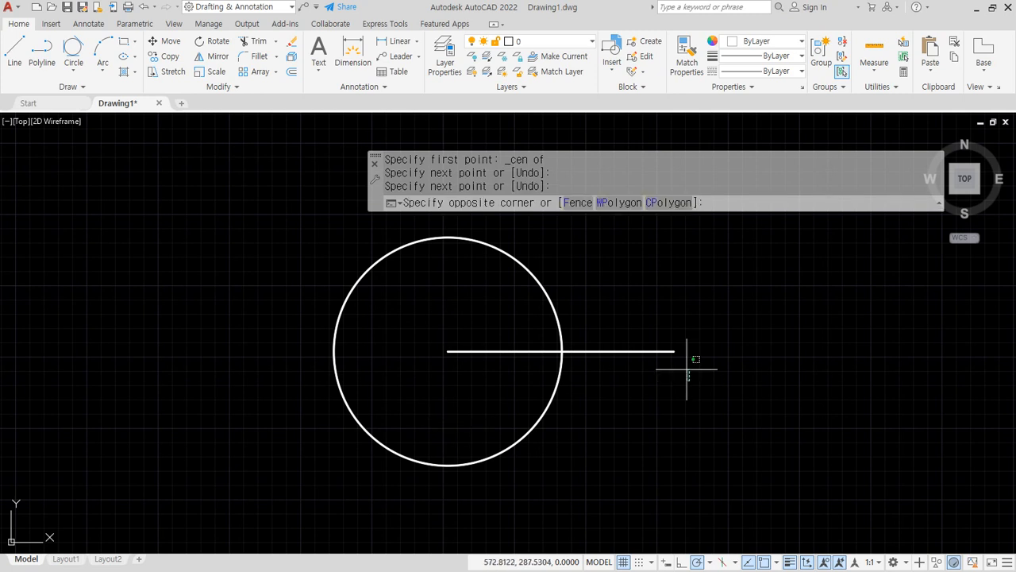
click(639, 308)
text(e)
key(Return)
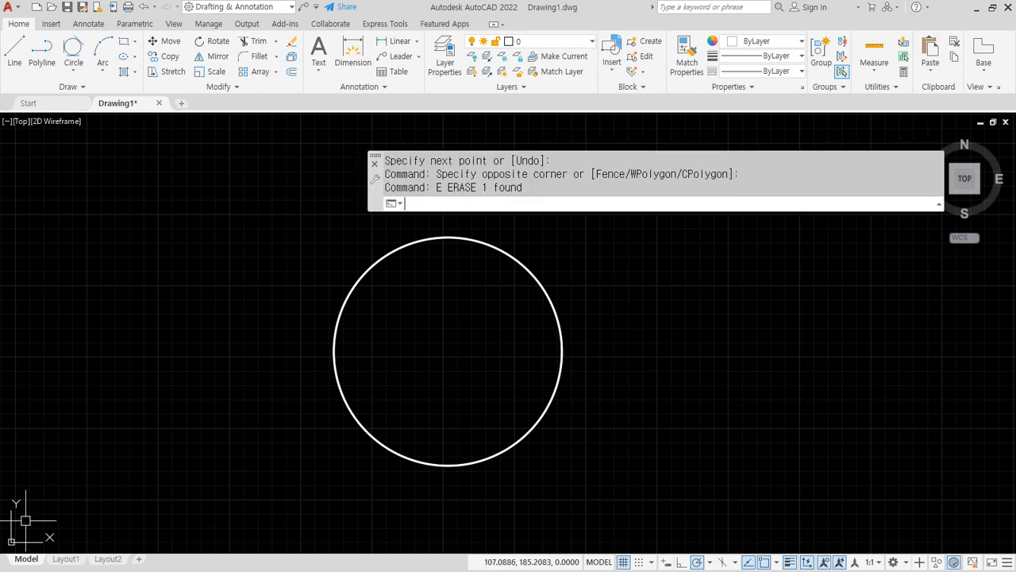
Switch to the Notepad notes to review the Quadrant and Tangent object snap entries, and return to AutoCAD
key(alt+Tab)
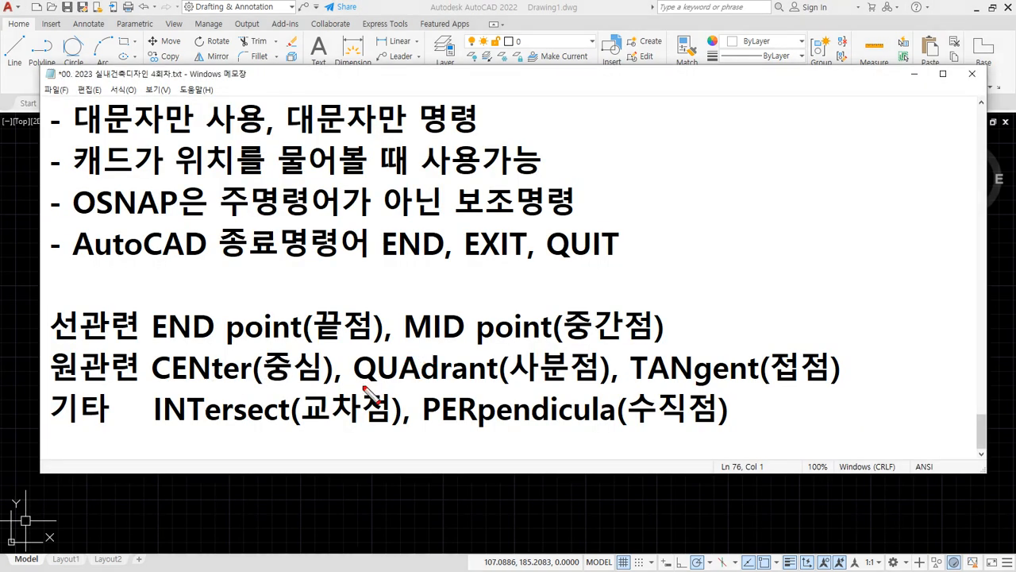
drag(358, 384, 875, 381)
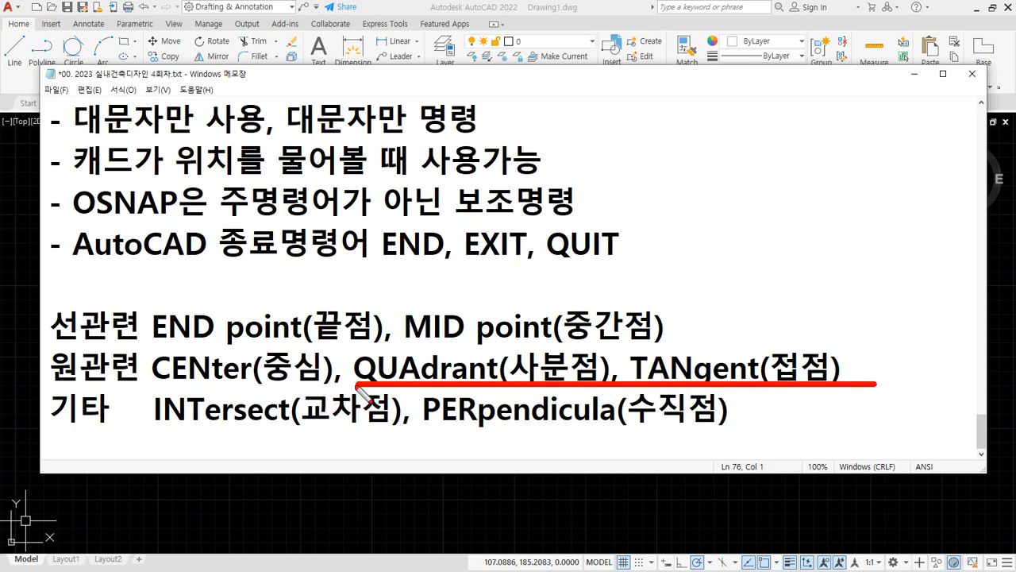
drag(357, 387, 586, 380)
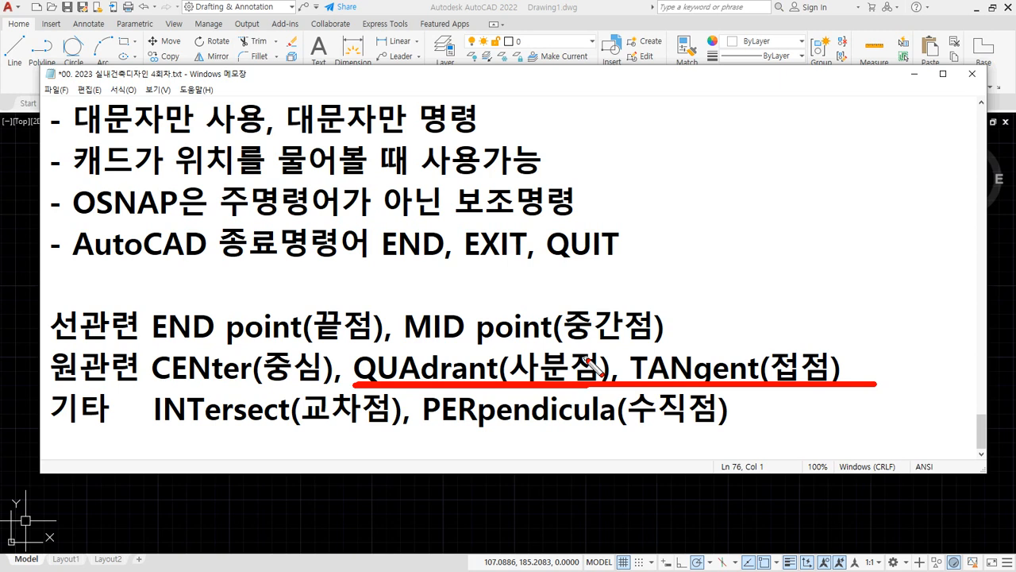
key(Escape)
click(417, 5)
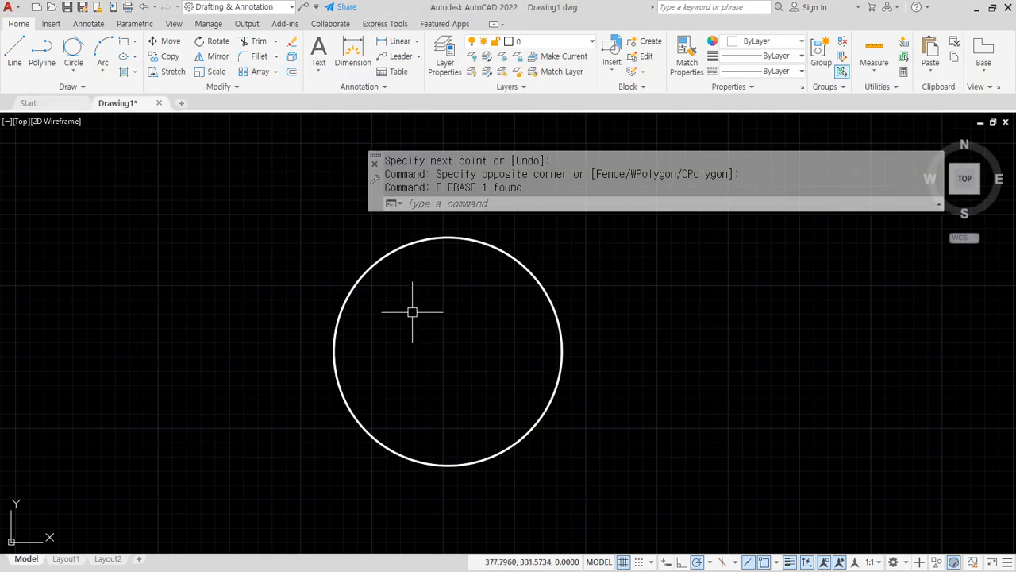
key(space)
key(Escape)
key(Escape)
Draw a horizontal line across the circle from its left to its right quadrant, using one-time Quadrant snaps
text(l)
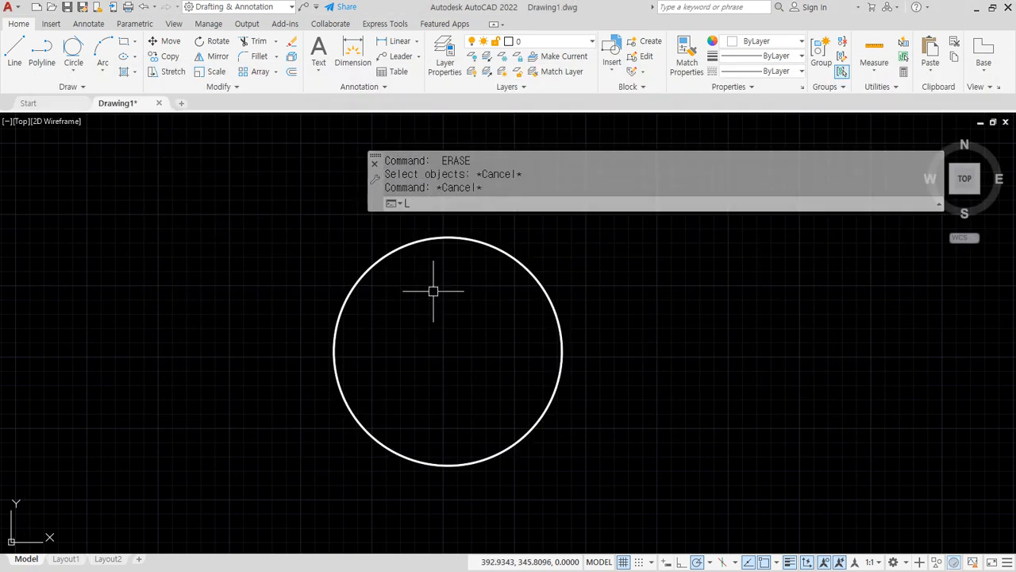
key(space)
shift+right_click(435, 284)
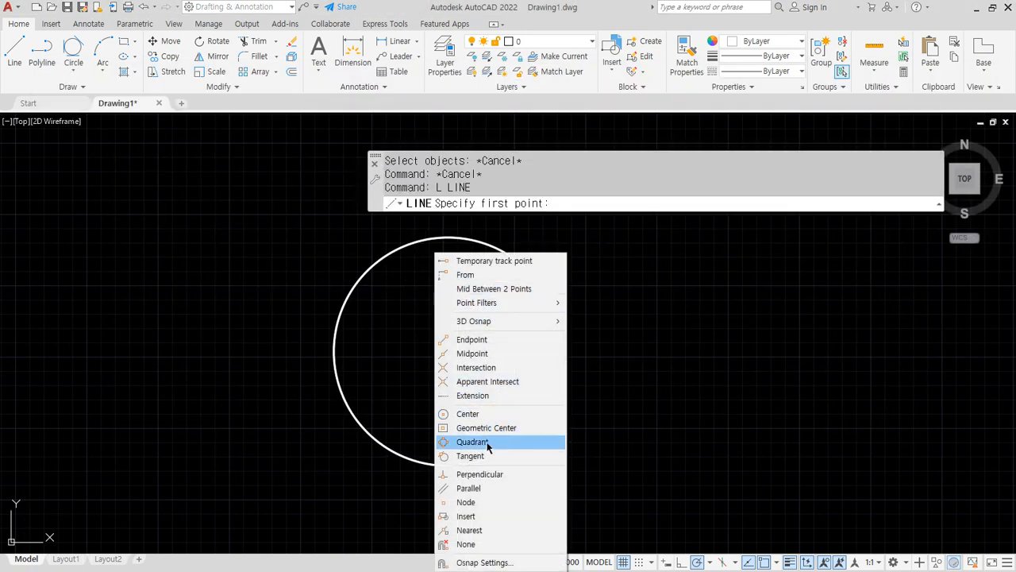
click(486, 442)
click(336, 350)
shift+right_click(459, 351)
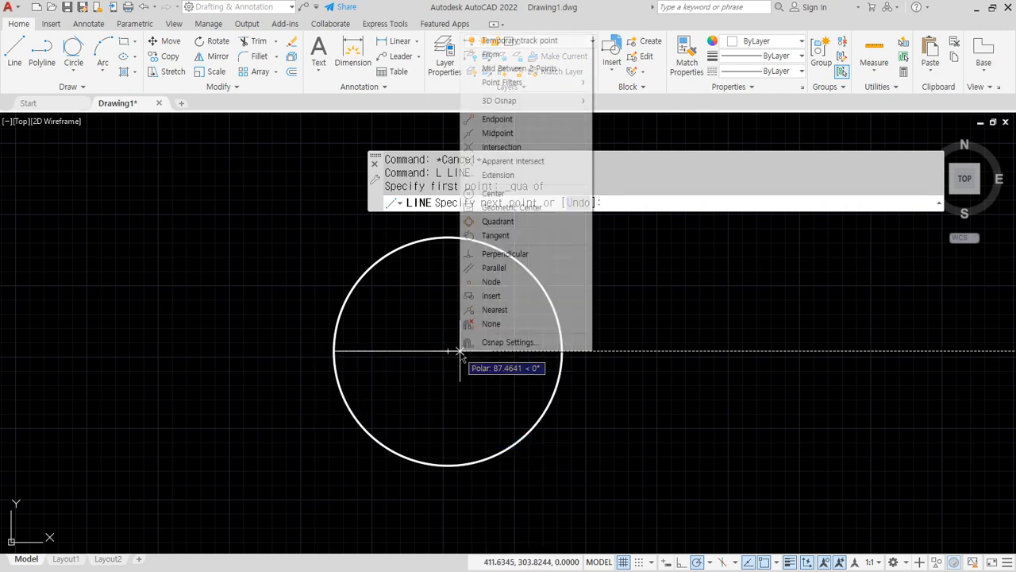
click(497, 222)
click(559, 350)
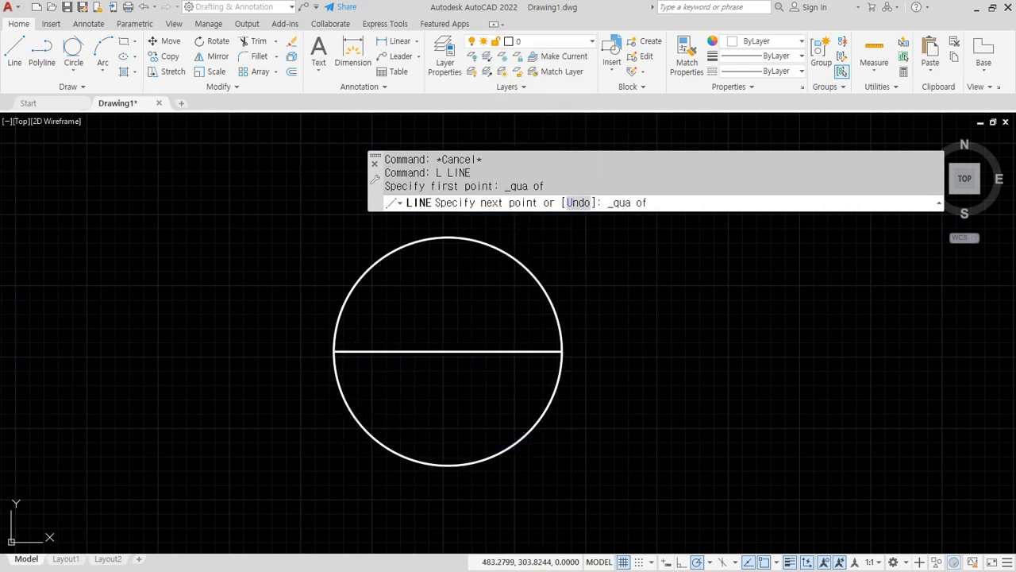
key(Return)
Draw a vertical line across the circle from its top to its bottom quadrant, using one-time Quadrant snaps
key(Return)
shift+right_click(486, 280)
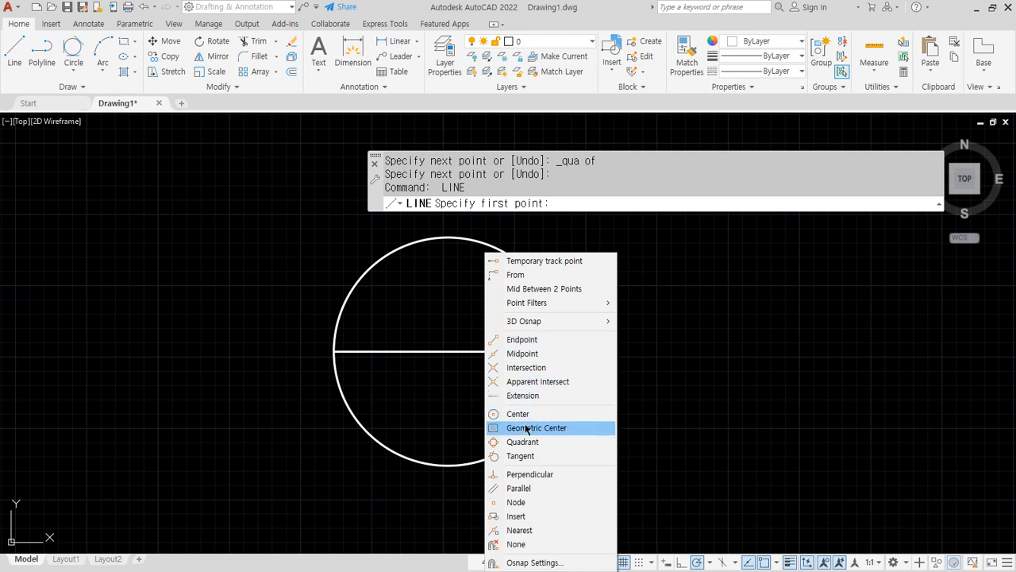
click(524, 442)
click(494, 270)
shift+right_click(487, 295)
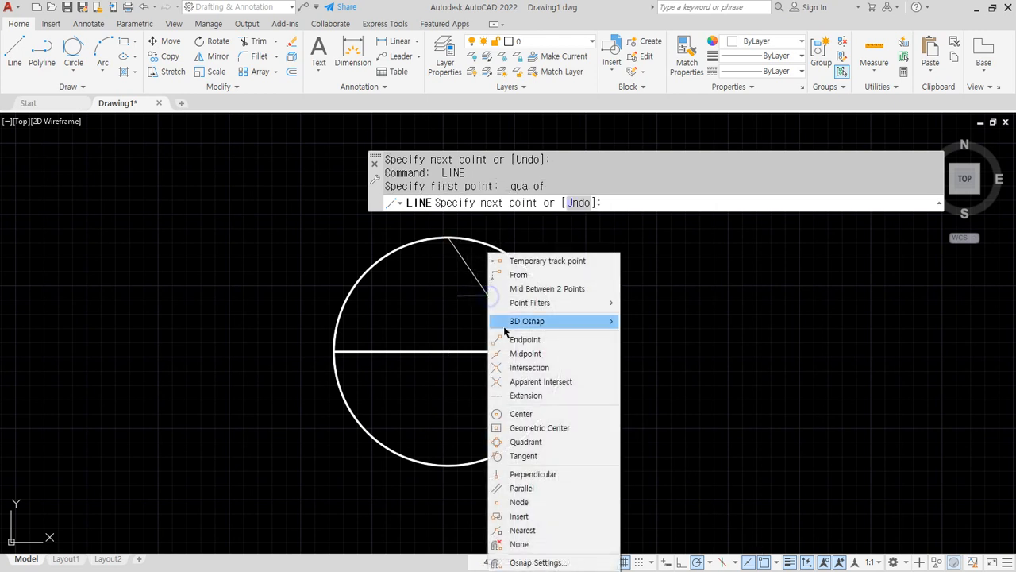
click(526, 442)
click(527, 449)
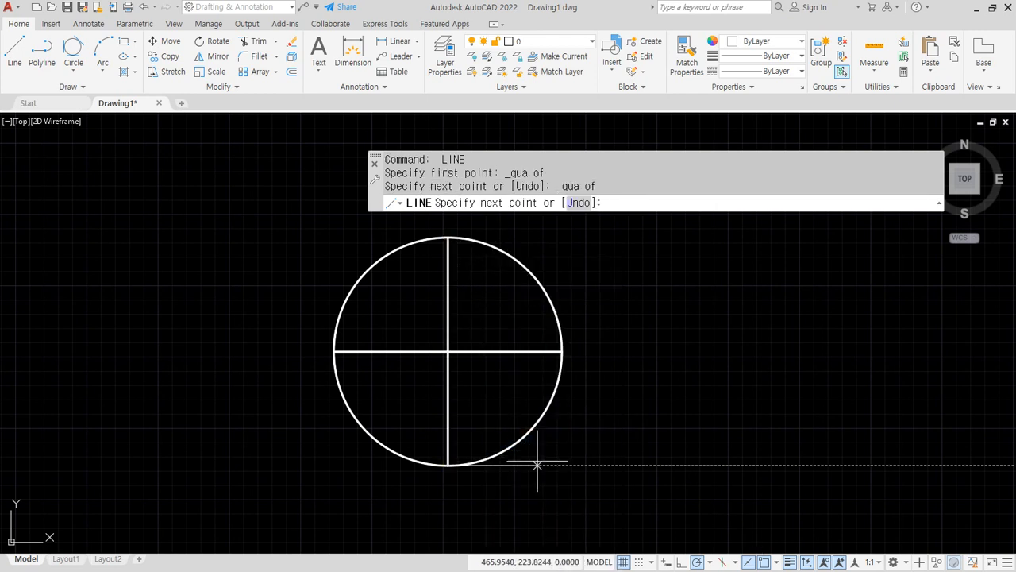
key(Return)
mouse_move(420, 531)
mouse_down()
mouse_move(470, 213)
mouse_move(486, 512)
mouse_move(456, 504)
mouse_up()
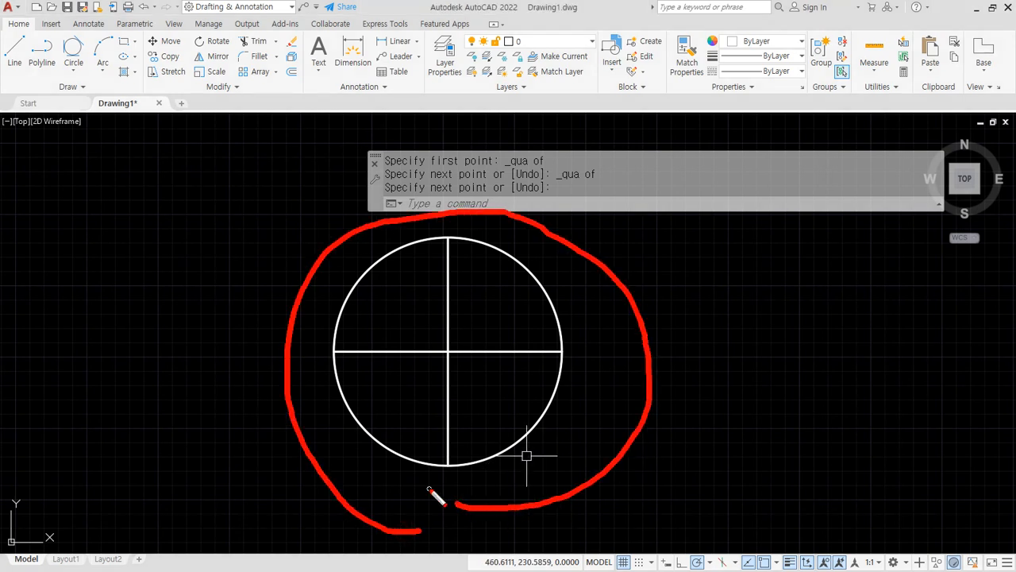
key(e)
mouse_move(457, 256)
mouse_down()
mouse_move(435, 224)
mouse_move(450, 260)
mouse_up()
drag(554, 370, 562, 376)
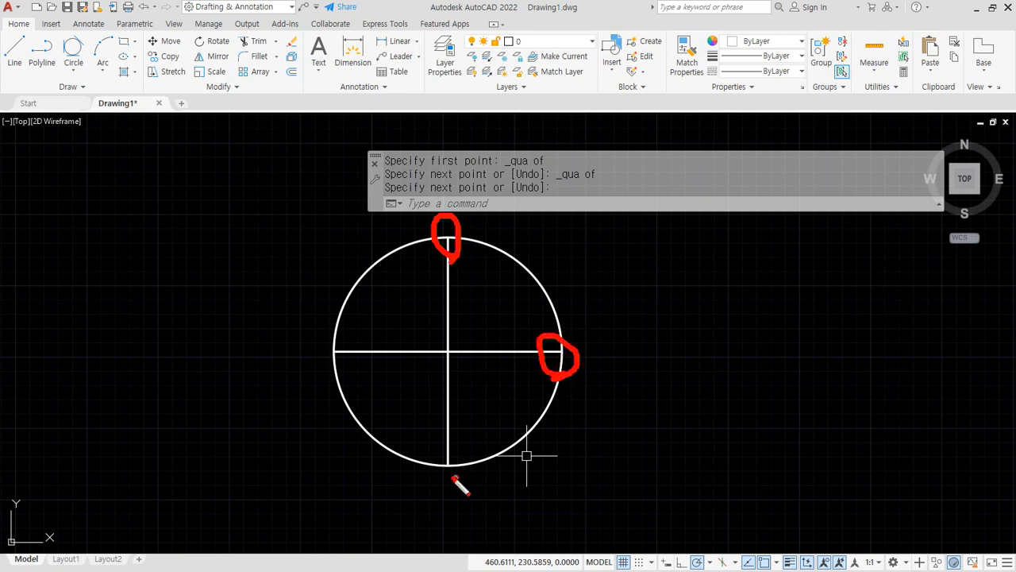
drag(456, 475, 449, 488)
drag(345, 368, 350, 370)
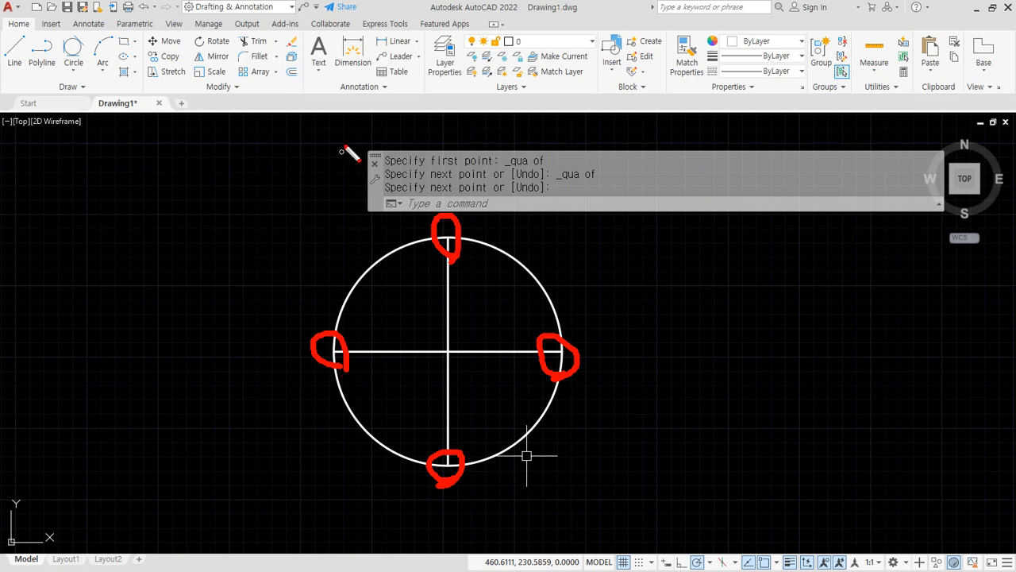
key(e)
mouse_move(465, 256)
mouse_down()
mouse_move(418, 238)
mouse_move(469, 259)
mouse_up()
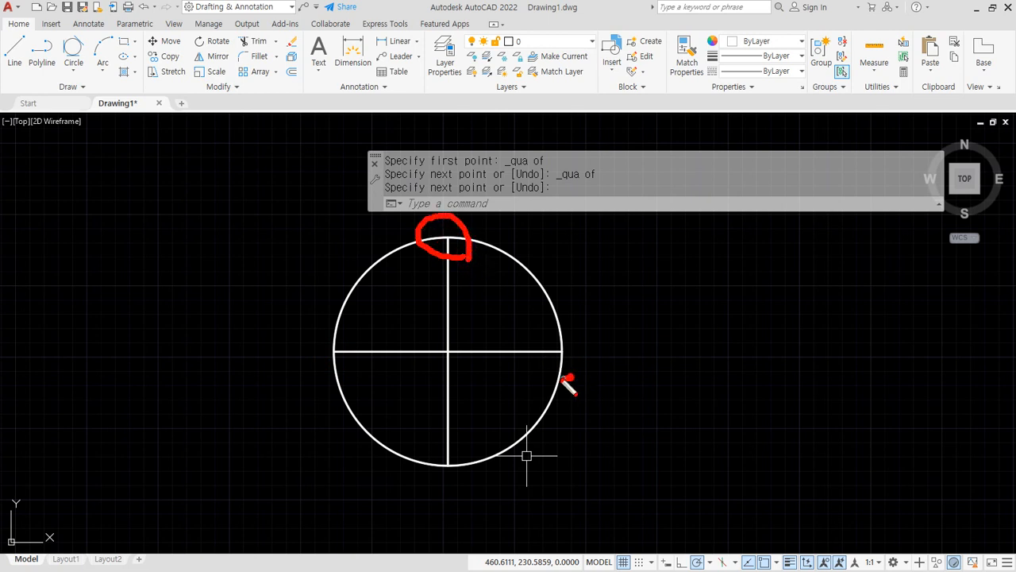
drag(565, 379, 589, 370)
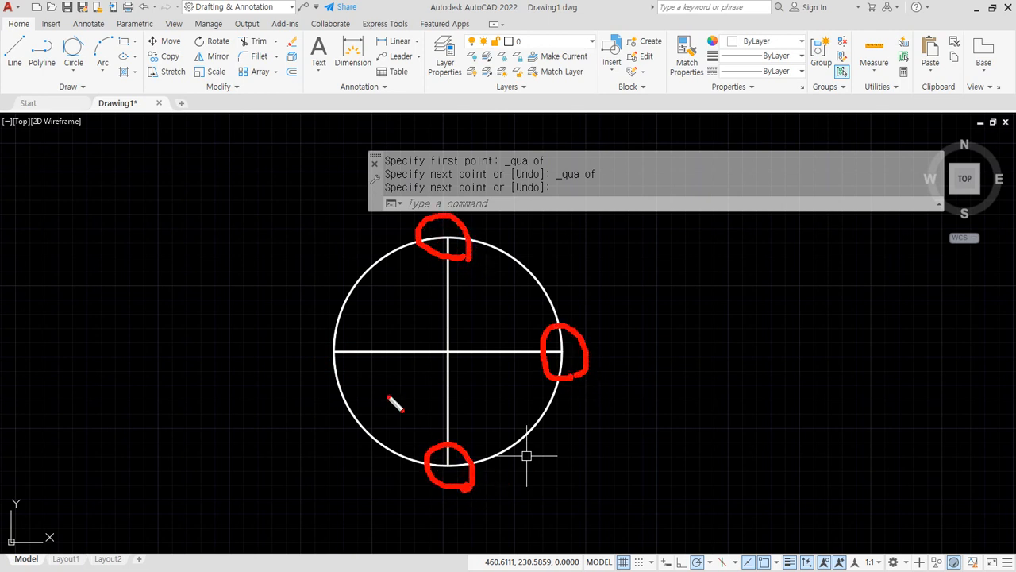
mouse_move(351, 378)
mouse_down()
mouse_move(295, 346)
mouse_move(355, 381)
mouse_up()
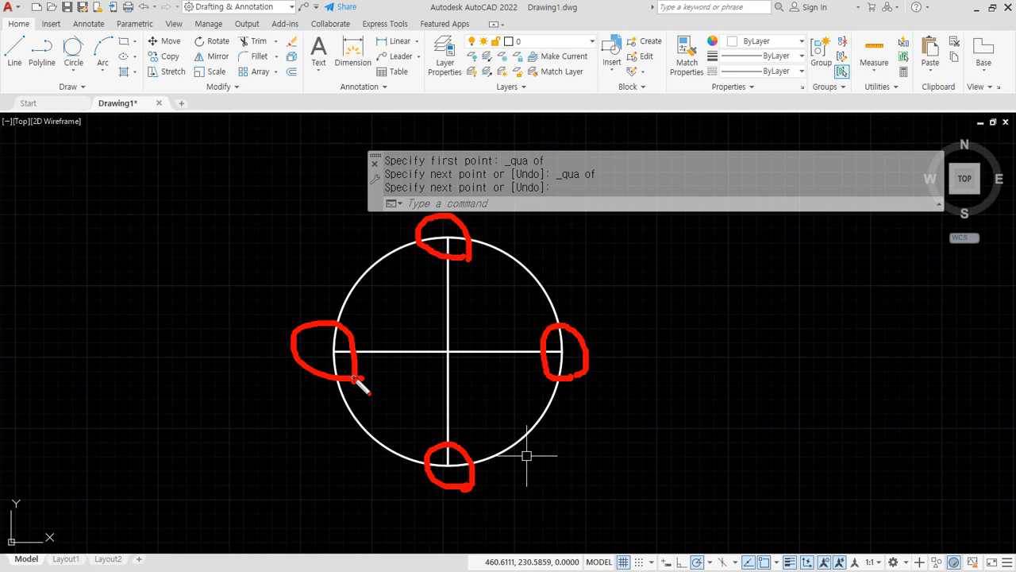
key(Escape)
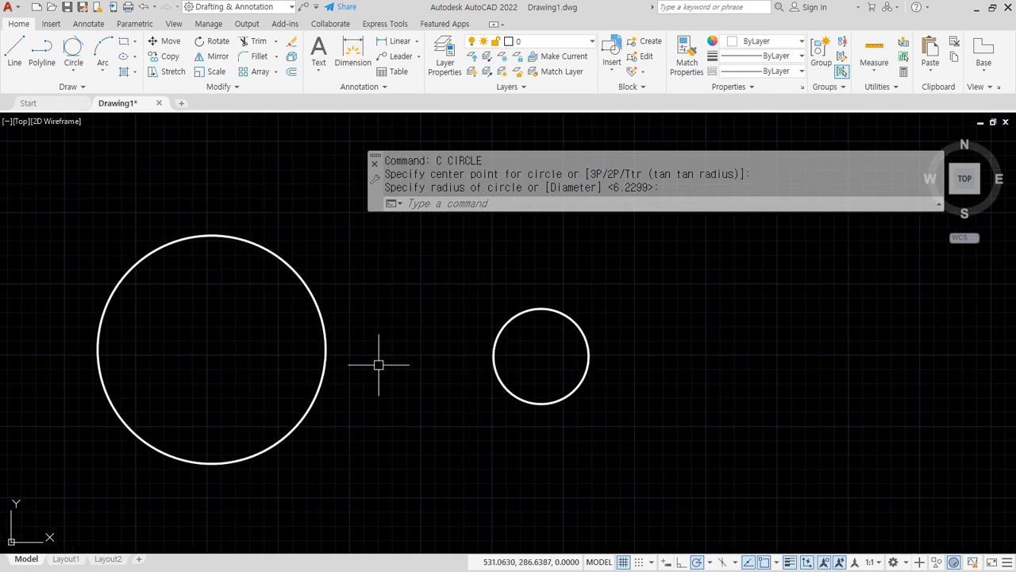
middle_drag(334, 284, 422, 294)
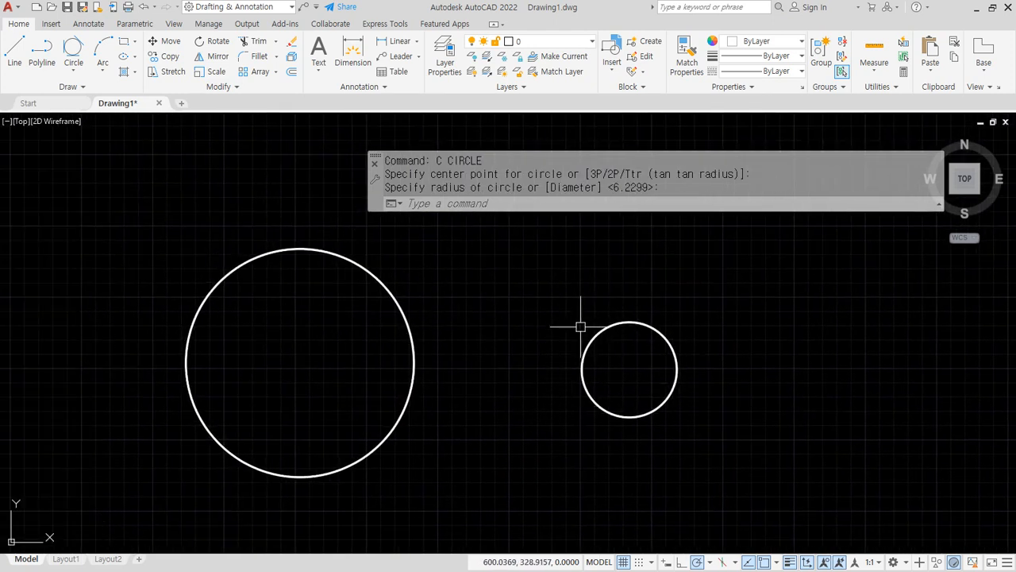
key(ctrl+alt+g)
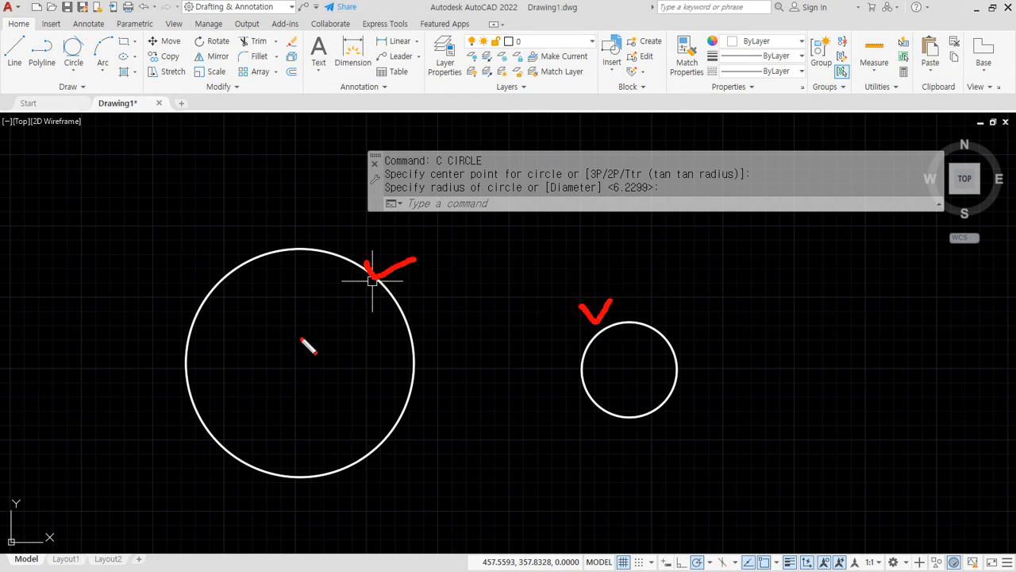
key(Delete)
drag(306, 252, 607, 322)
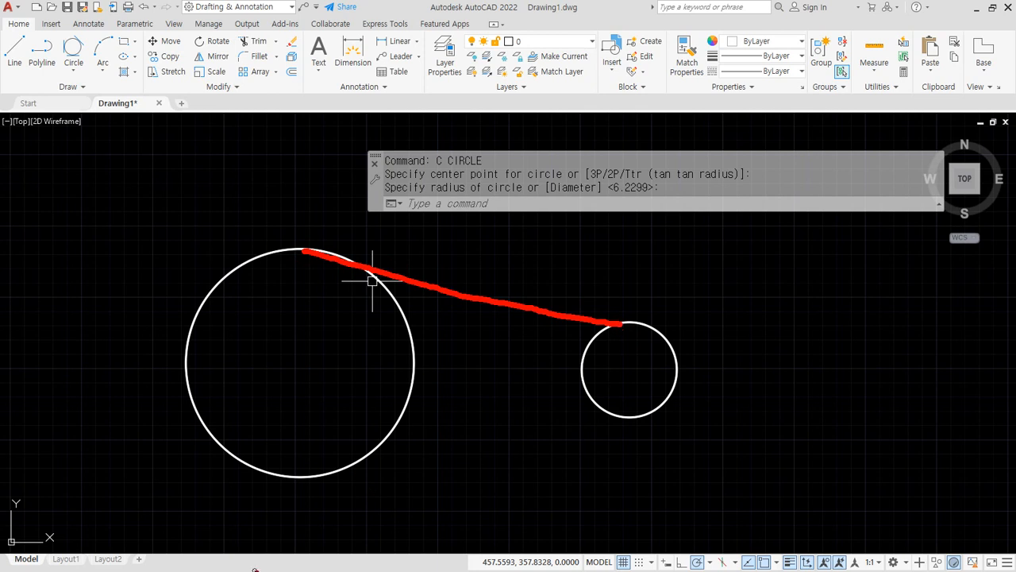
key(Delete)
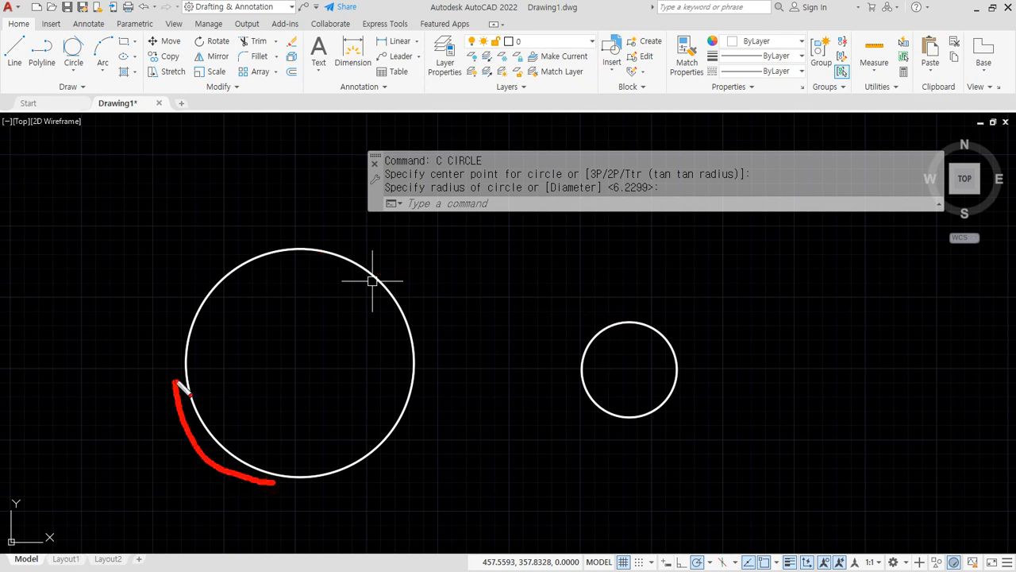
drag(220, 274, 375, 255)
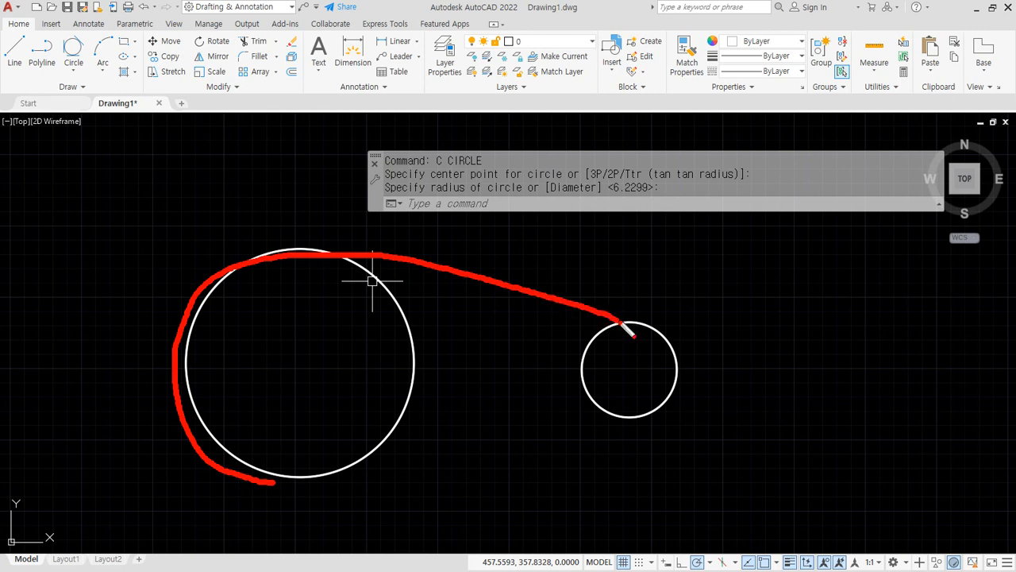
drag(591, 439, 414, 490)
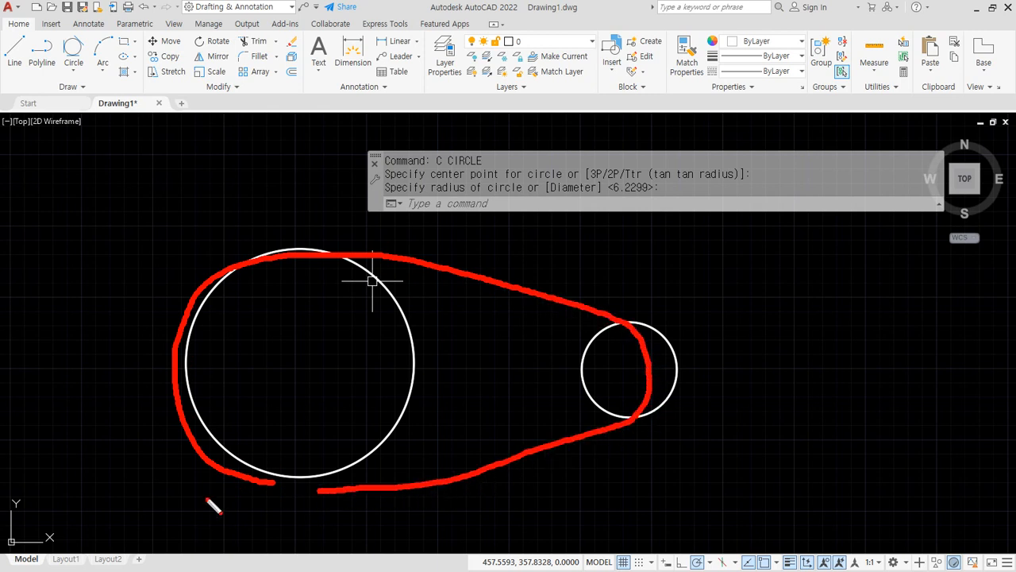
key(Delete)
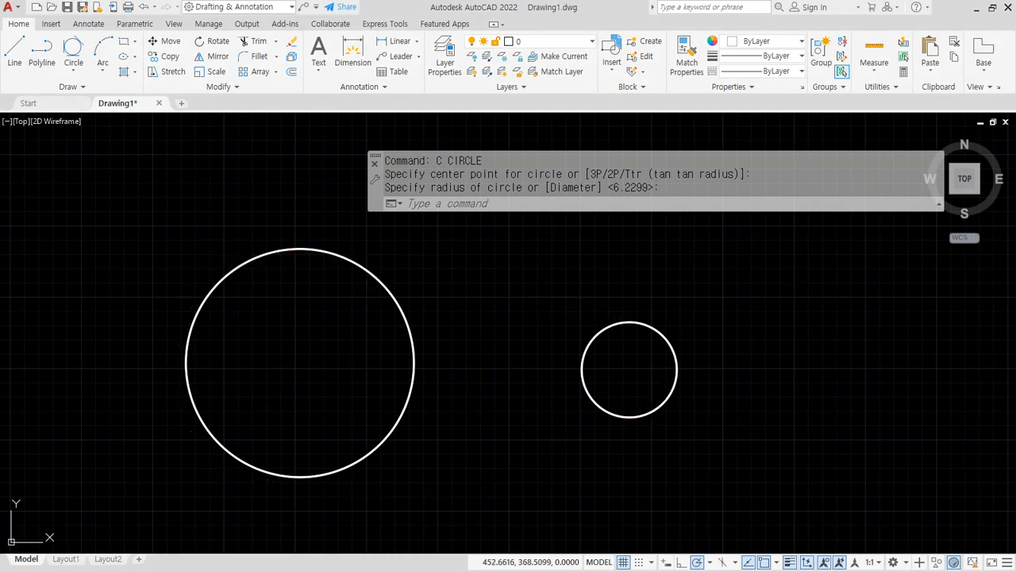
drag(314, 249, 389, 261)
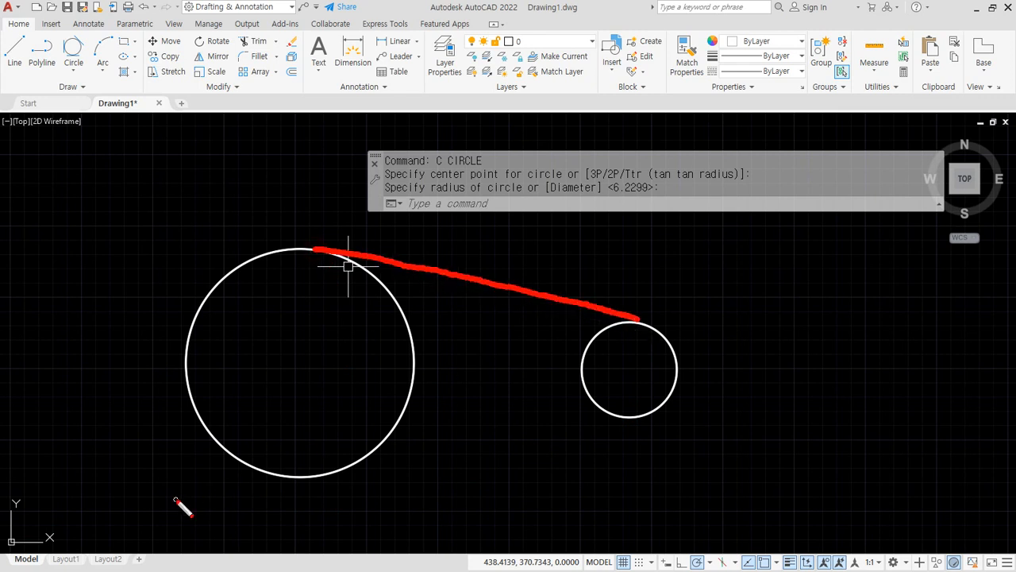
key(Escape)
Draw a line from the large circle's top quadrant to the small circle's top quadrant
text(L)
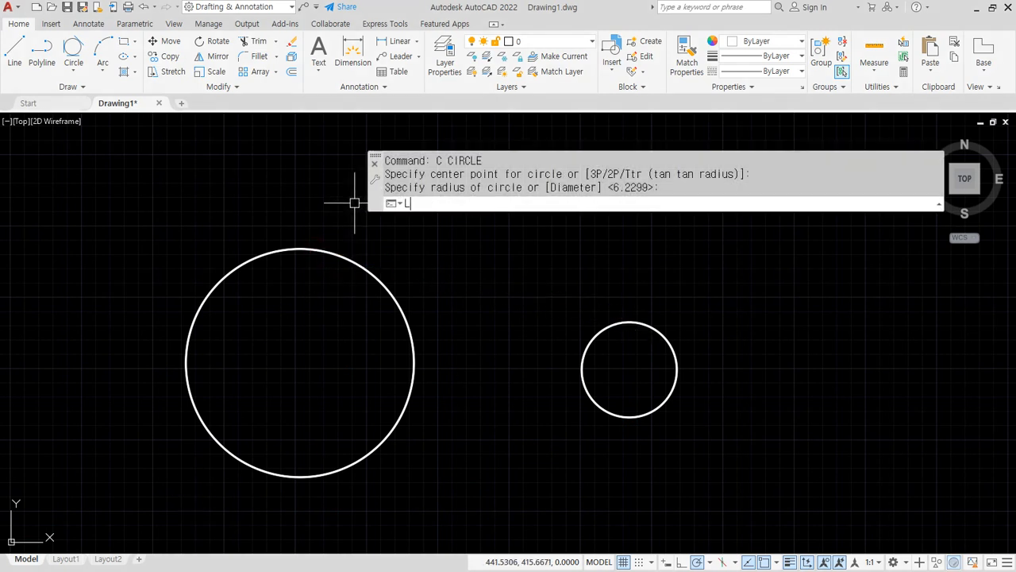
key(Return)
click(301, 248)
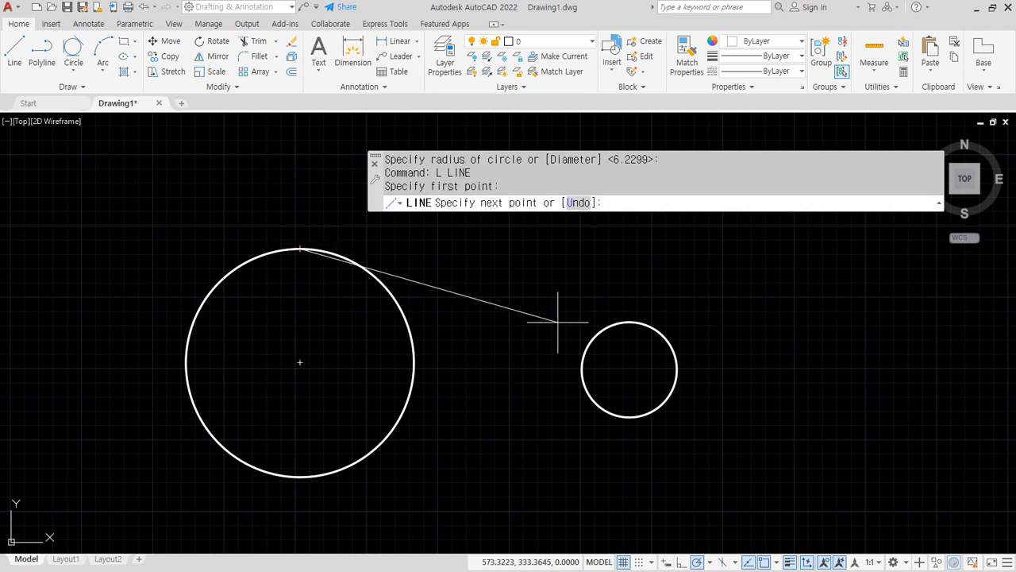
click(619, 330)
key(Return)
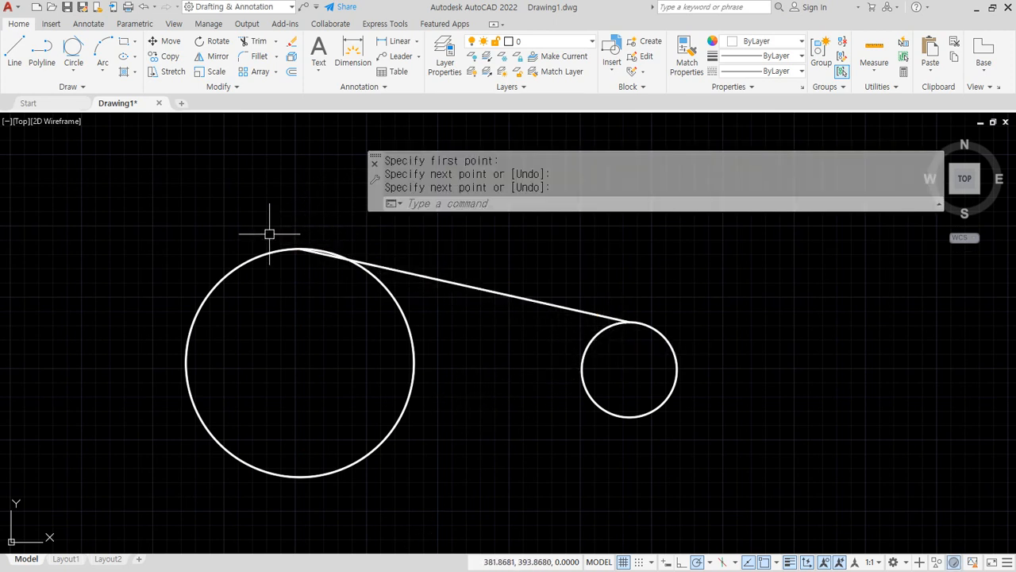
Examine where the line meets both circles, and review the TANgent entry in the Notepad notes before returning to AutoCAD
scroll(316, 259, up, 5)
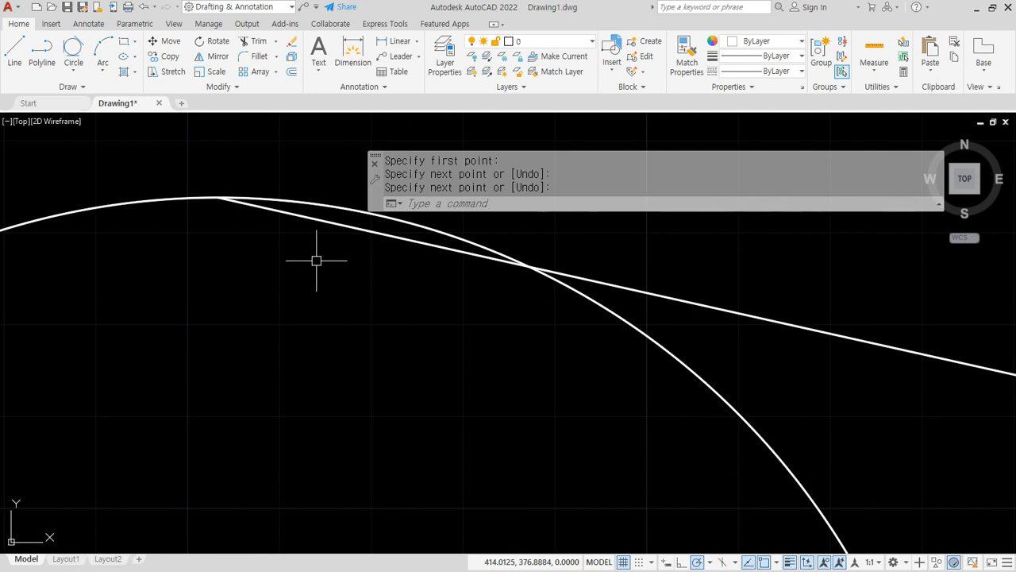
scroll(316, 259, down, 5)
middle_drag(495, 340, 24, 199)
scroll(502, 312, up, 5)
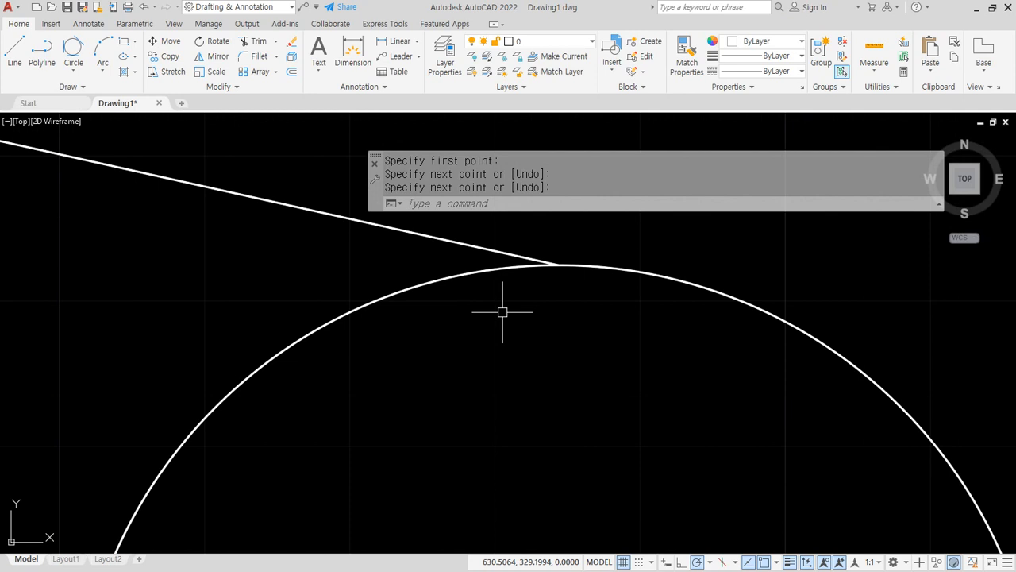
scroll(555, 325, down, 8)
middle_drag(261, 318, 407, 364)
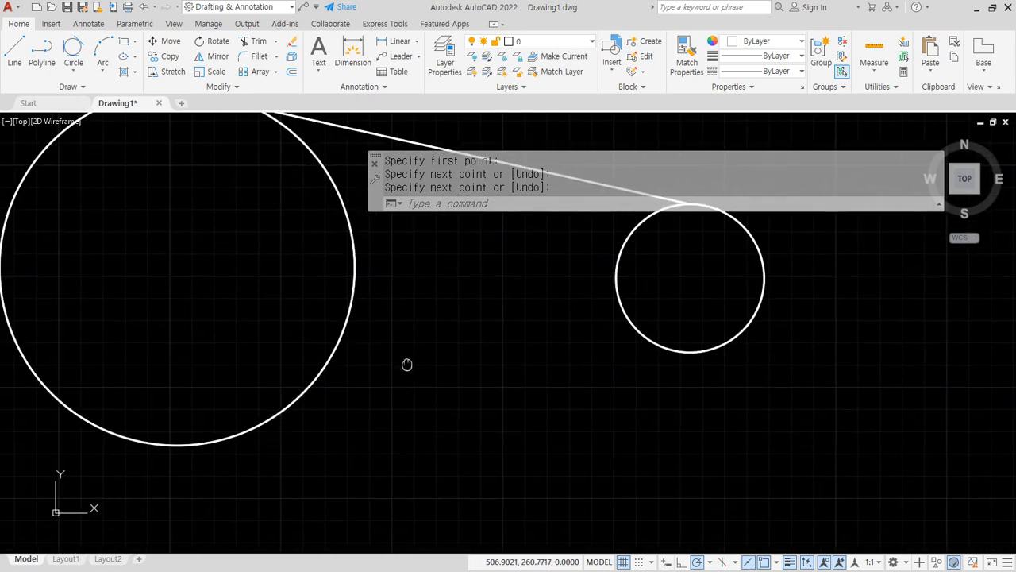
key(alt+Tab)
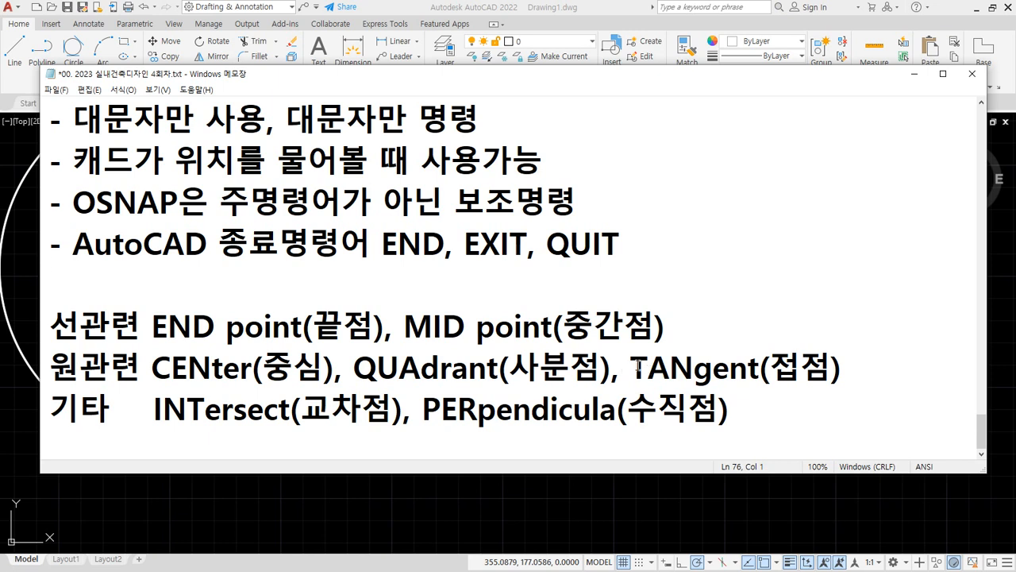
drag(620, 367, 871, 368)
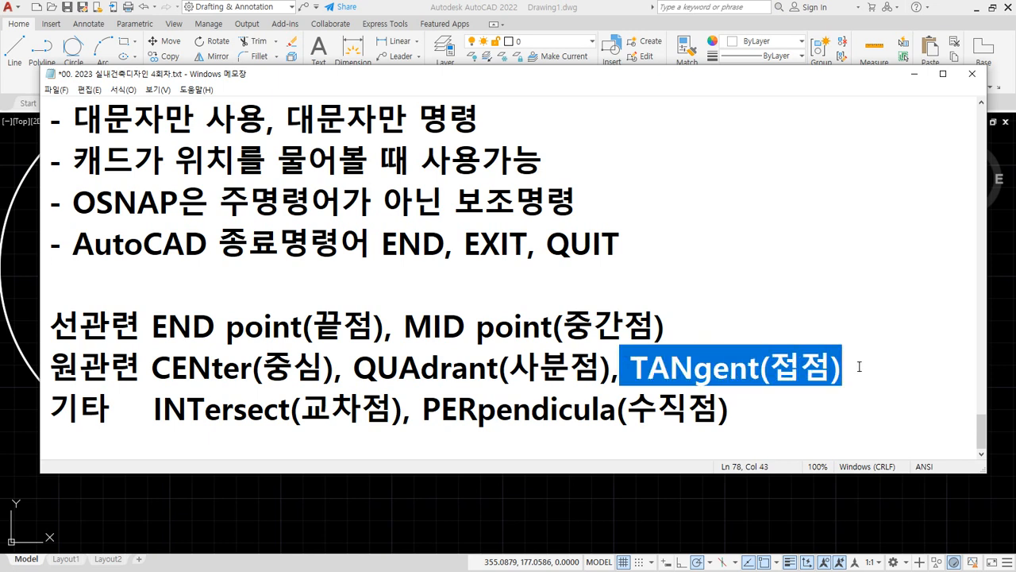
key(alt+Tab)
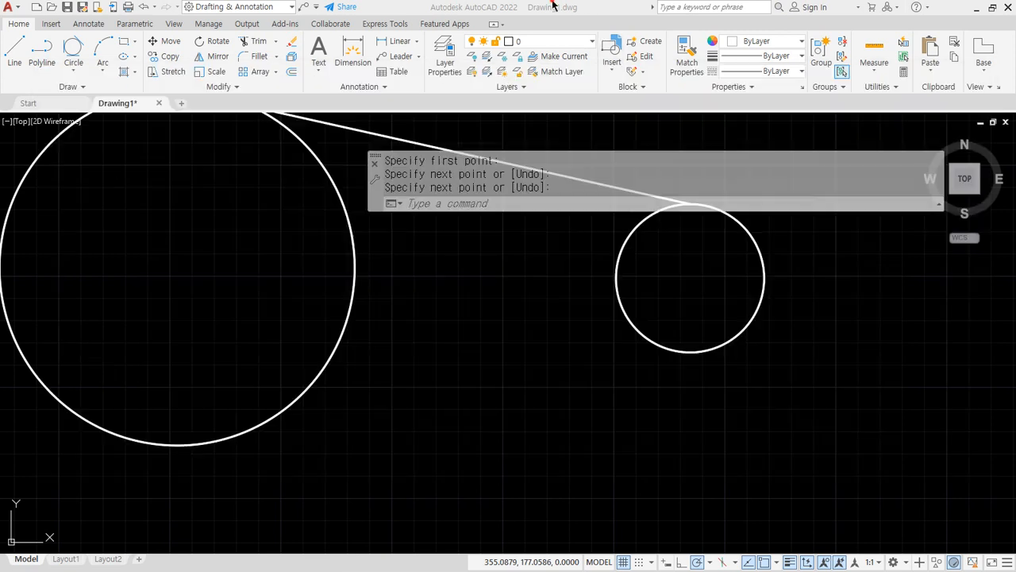
Draw a line along the underside of both circles, using a one-time Tangent snap on the large and the small circle
text(L)
key(Return)
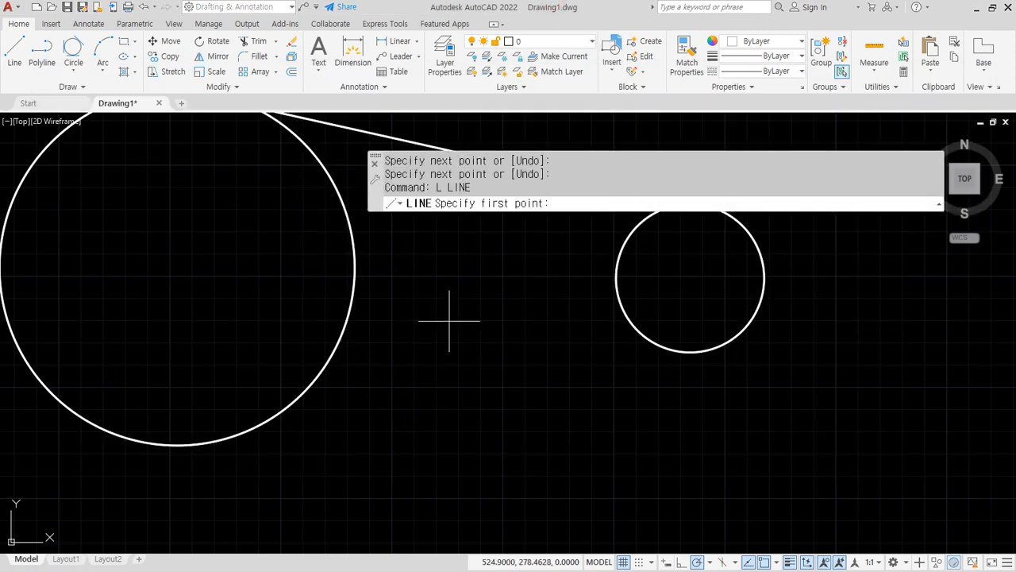
shift+right_click(464, 262)
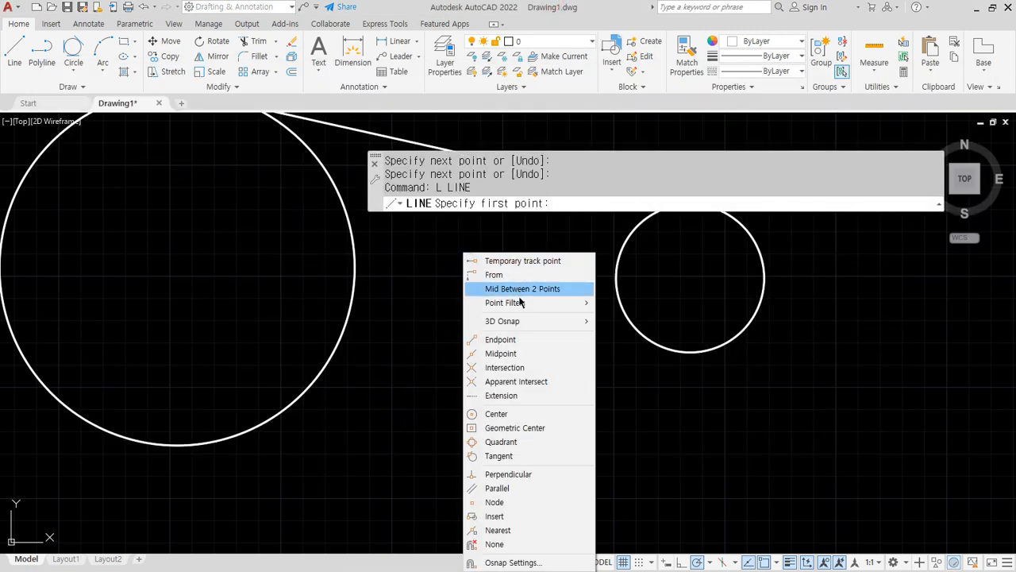
click(500, 456)
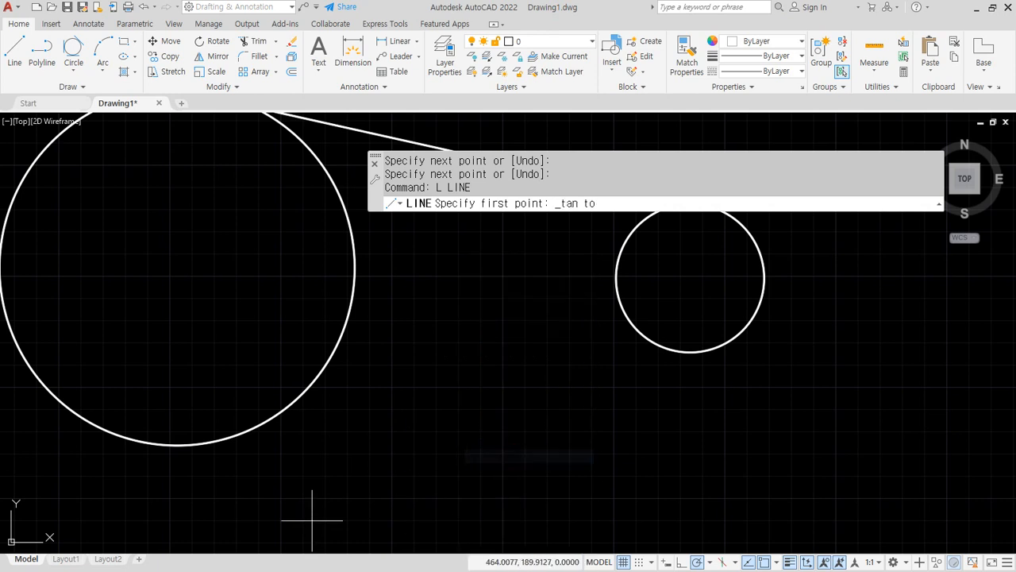
click(112, 434)
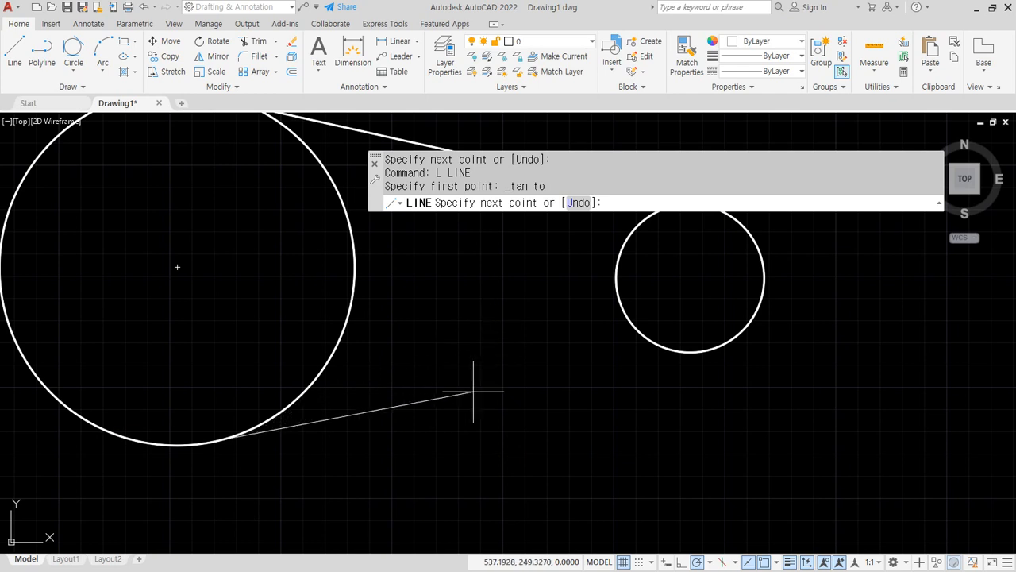
shift+right_click(513, 405)
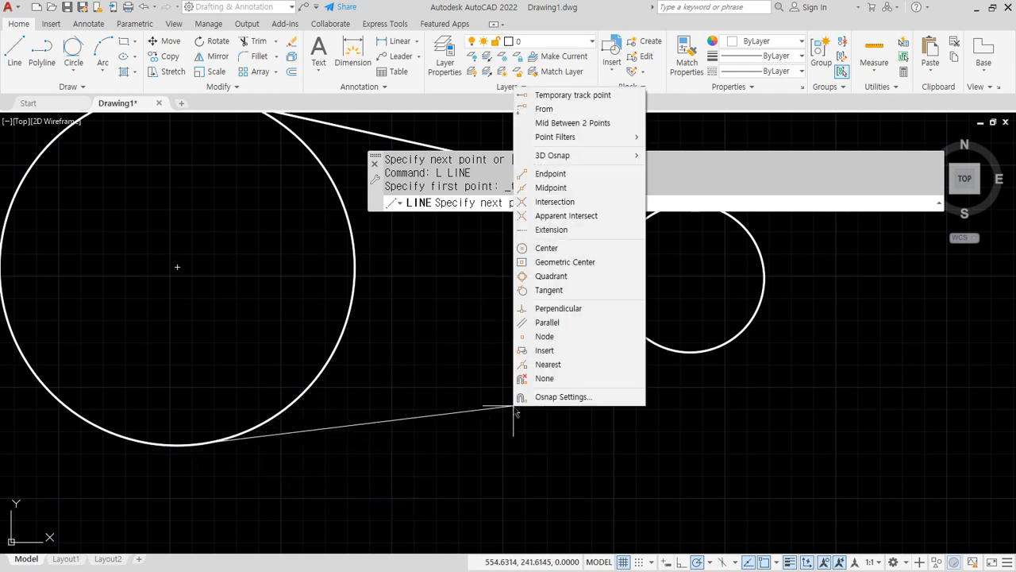
click(555, 294)
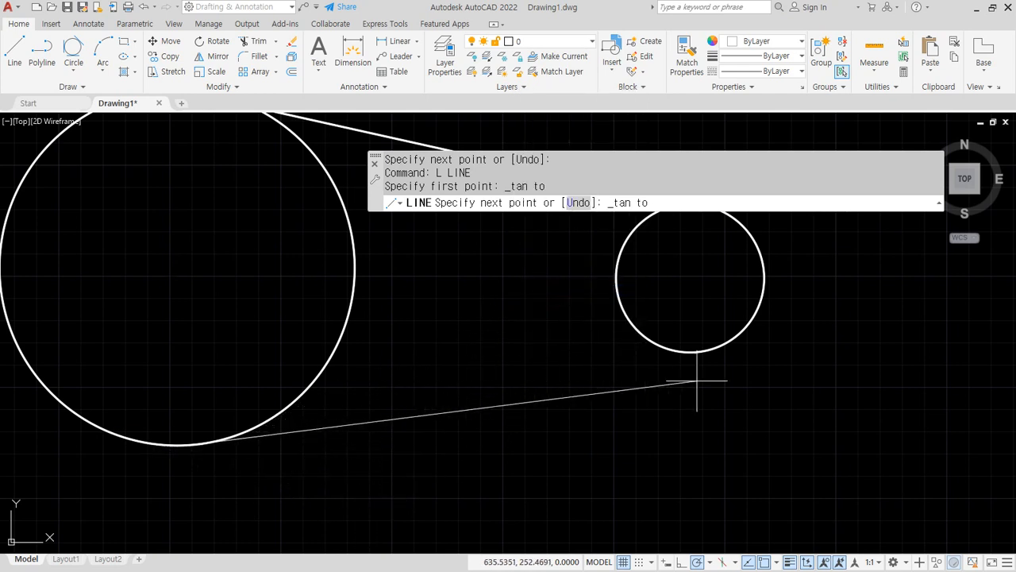
click(752, 322)
key(Return)
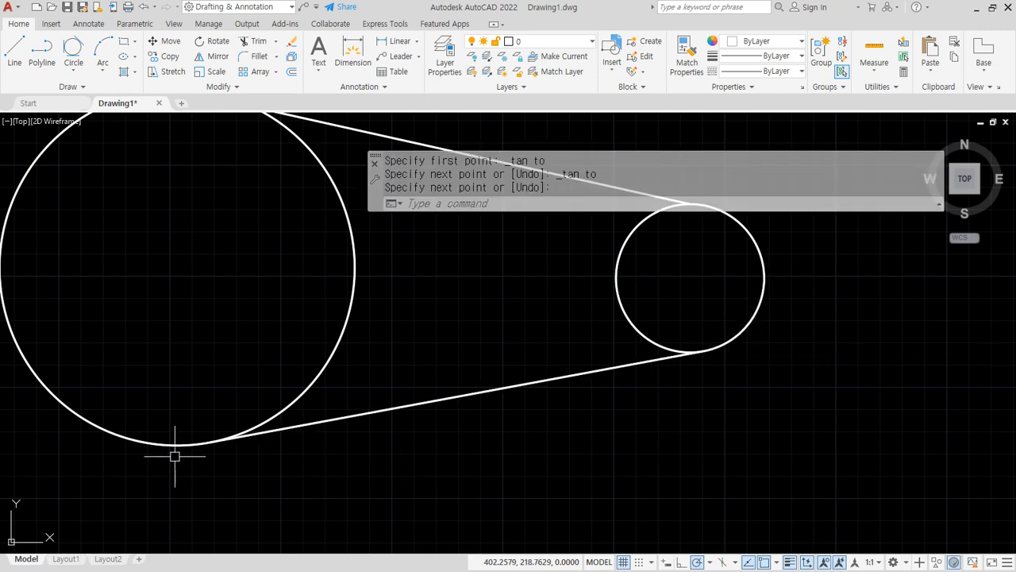
Draw a line along the upper side of both circles, using a one-time Tangent snap on the large and the small circle
scroll(119, 449, up, 5)
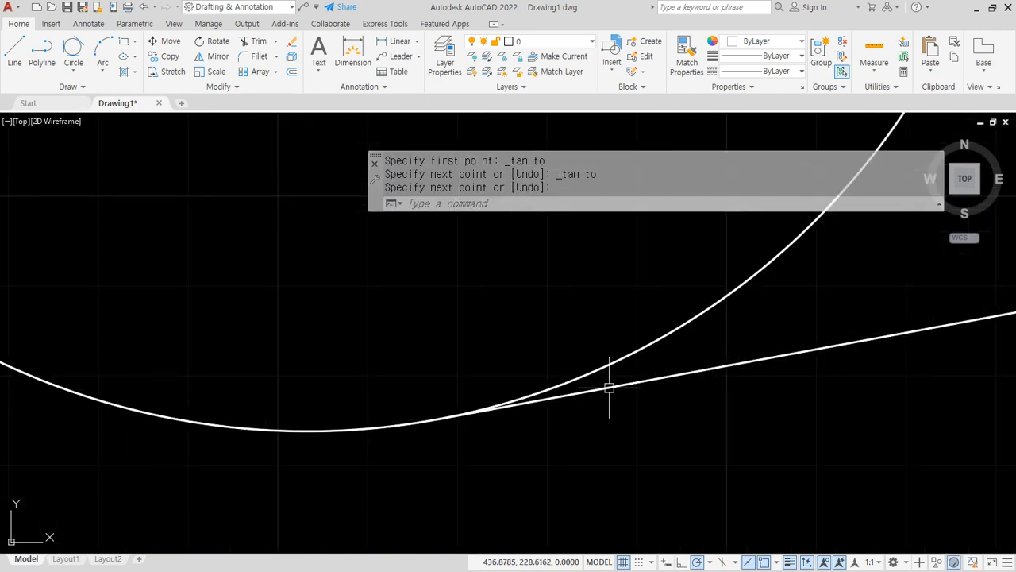
scroll(609, 388, down, 8)
scroll(637, 265, up, 5)
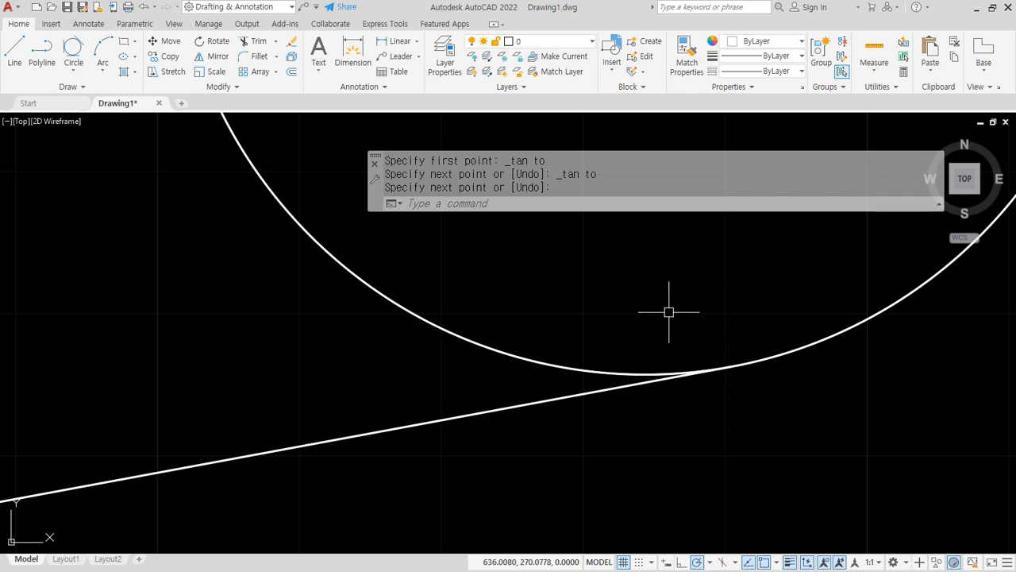
scroll(408, 312, down, 6)
scroll(256, 336, up, 8)
text(L)
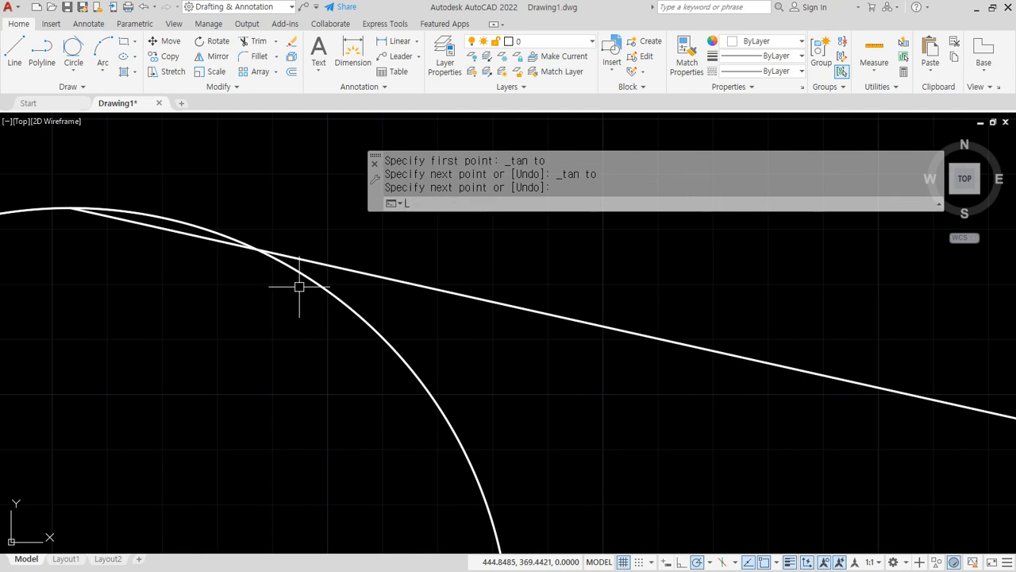
key(Return)
shift+right_click(314, 254)
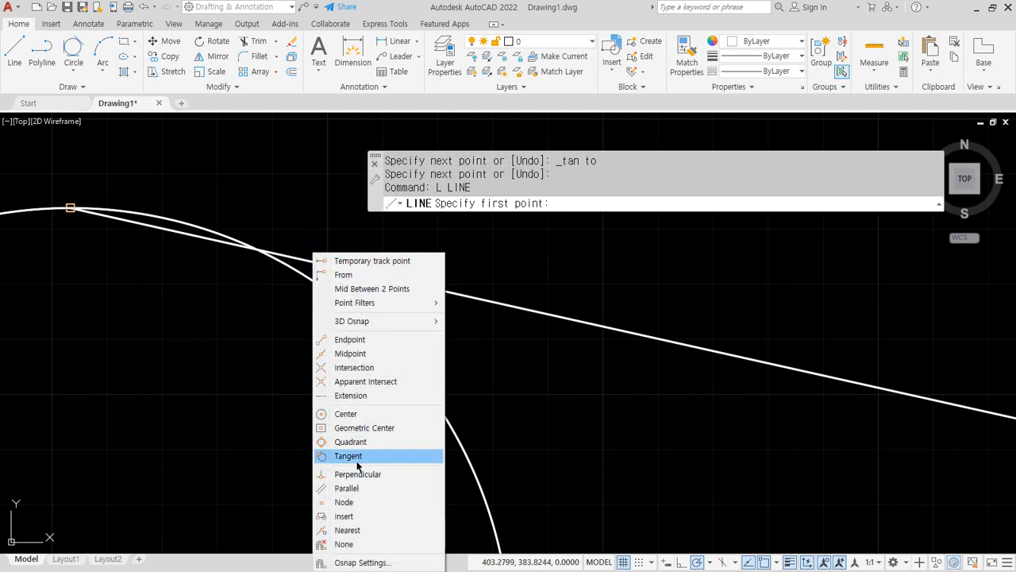
click(357, 459)
middle_drag(148, 215, 261, 204)
click(272, 215)
scroll(429, 291, down, 4)
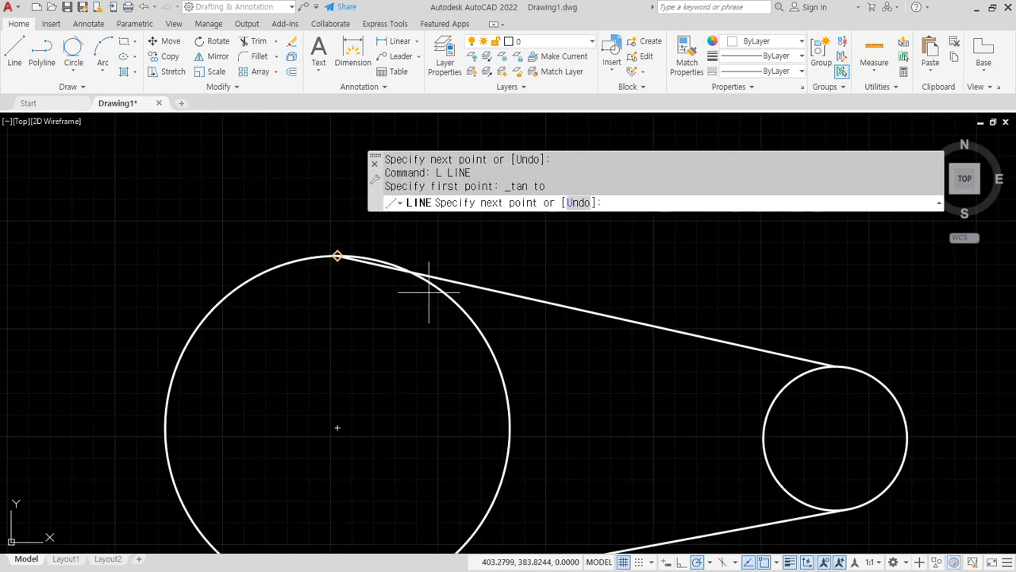
shift+middle_drag(497, 312, 496, 310)
right_click(583, 262)
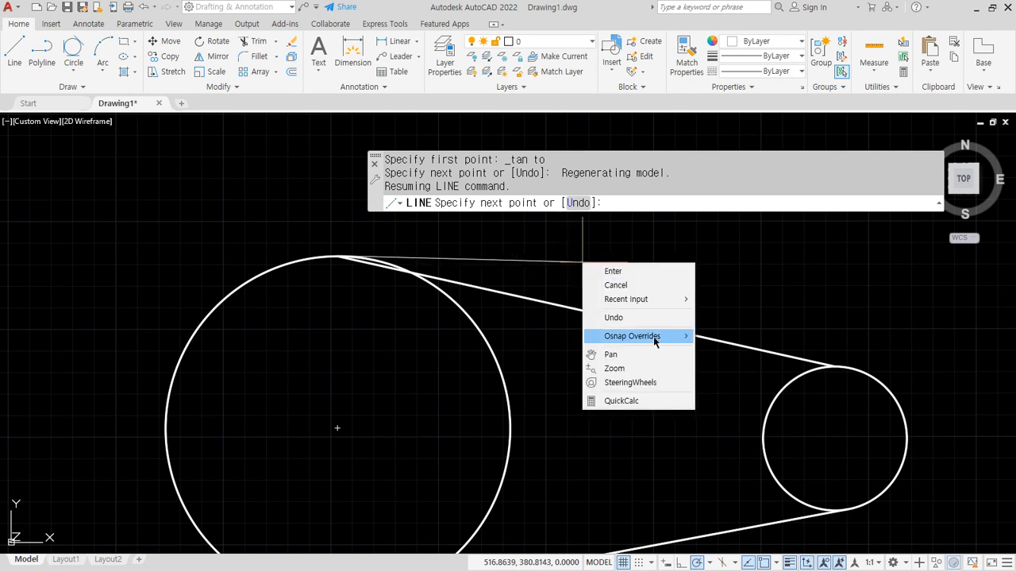
key(Escape)
shift+right_click(695, 279)
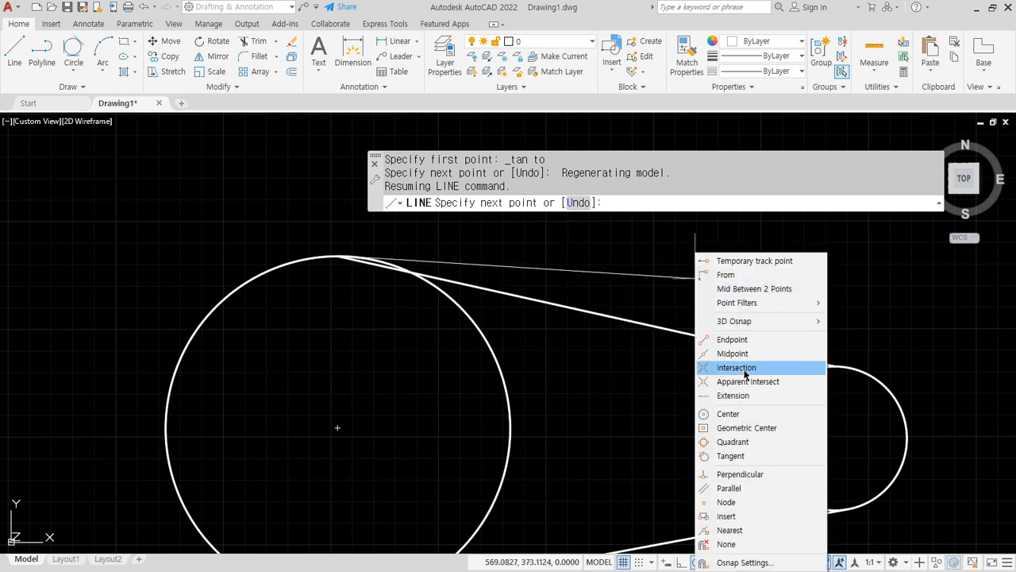
click(743, 458)
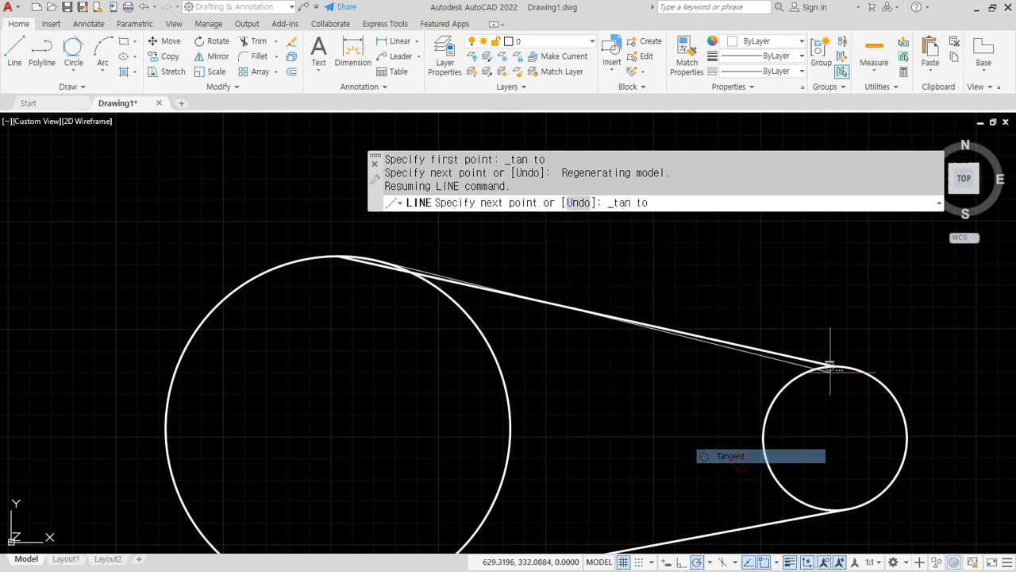
click(873, 380)
key(Return)
Select the upper quadrant line and the upper tangent line in turn to compare where each starts on the large circle
scroll(376, 273, up, 3)
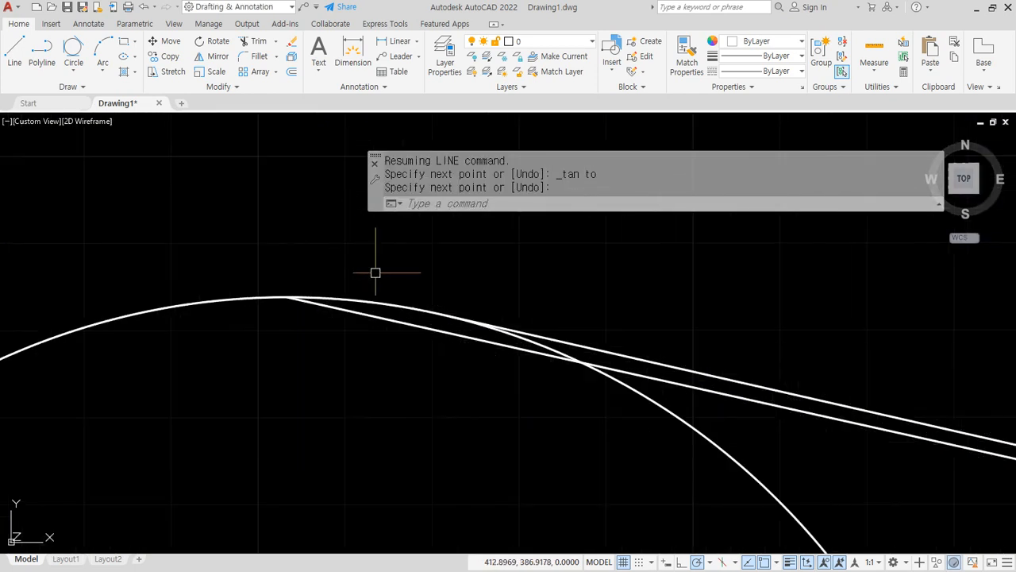
scroll(417, 307, up, 2)
click(448, 342)
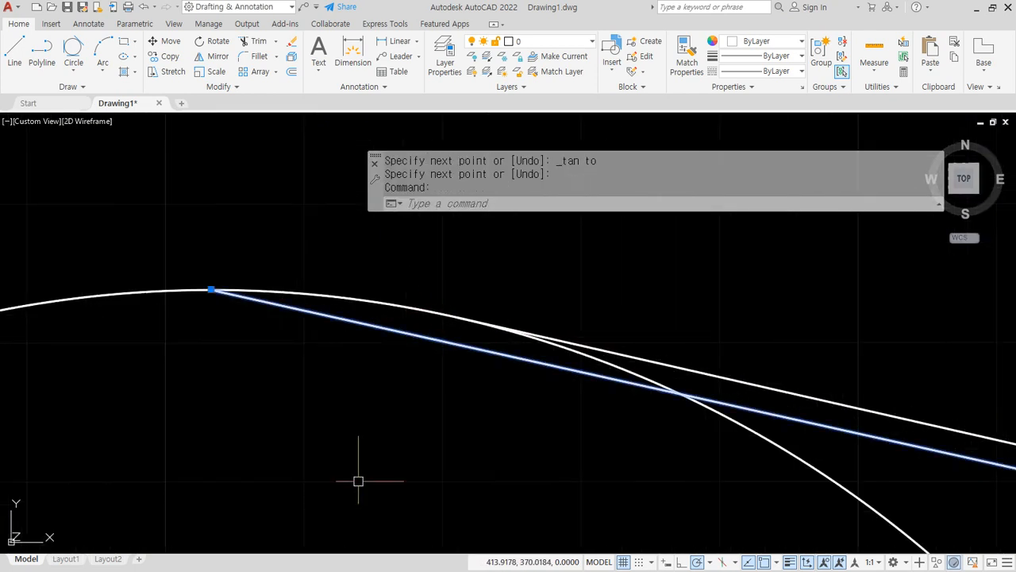
key(Escape)
click(641, 358)
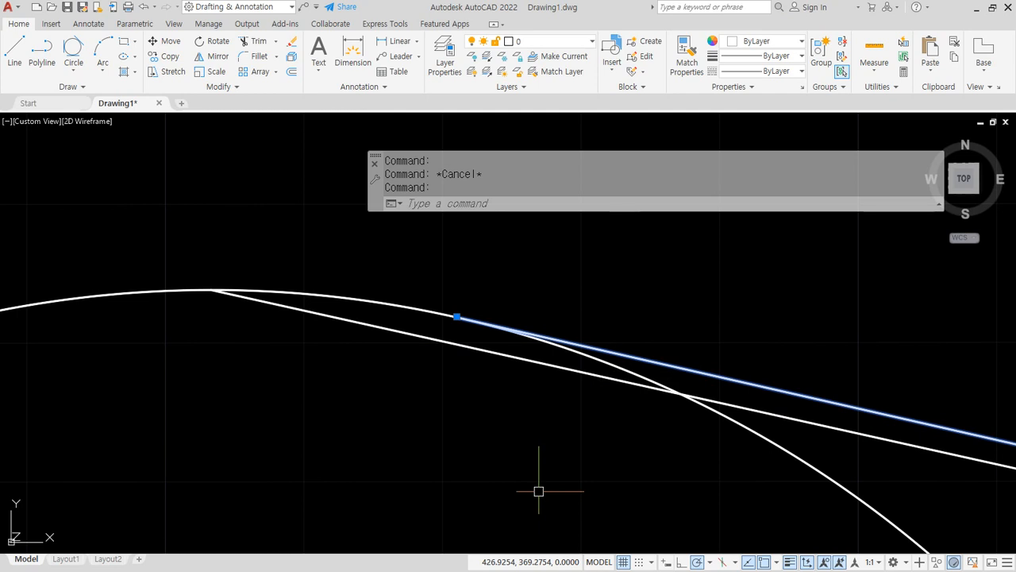
Examine where the upper quadrant line and the upper tangent line meet the small circle
key(Escape)
scroll(661, 395, down, 4)
middle_drag(704, 407, 159, 262)
middle_drag(746, 374, 180, 281)
scroll(670, 401, up, 4)
scroll(670, 401, up, 3)
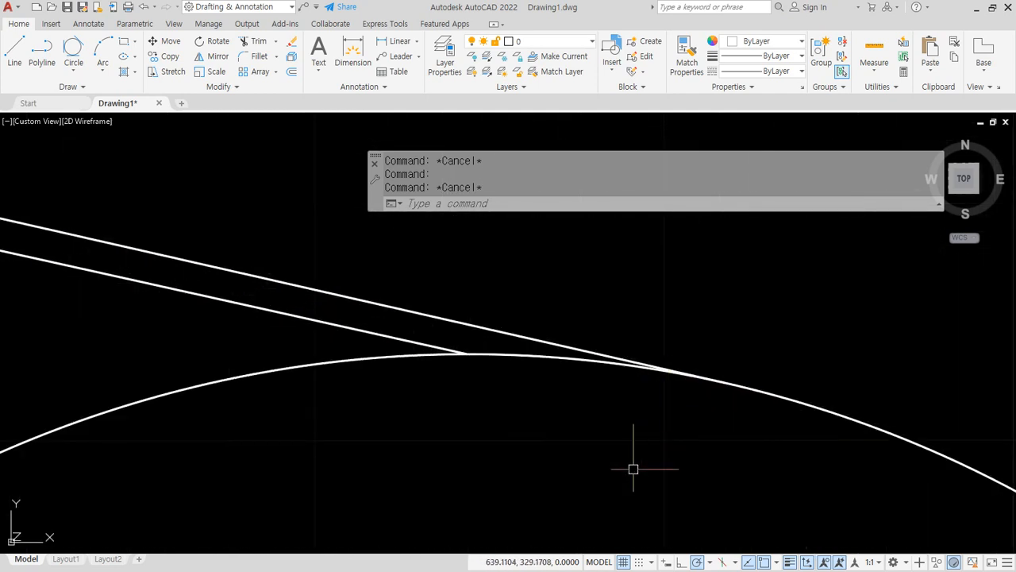
scroll(500, 397, down, 10)
middle_drag(347, 423, 456, 341)
scroll(455, 345, down, 2)
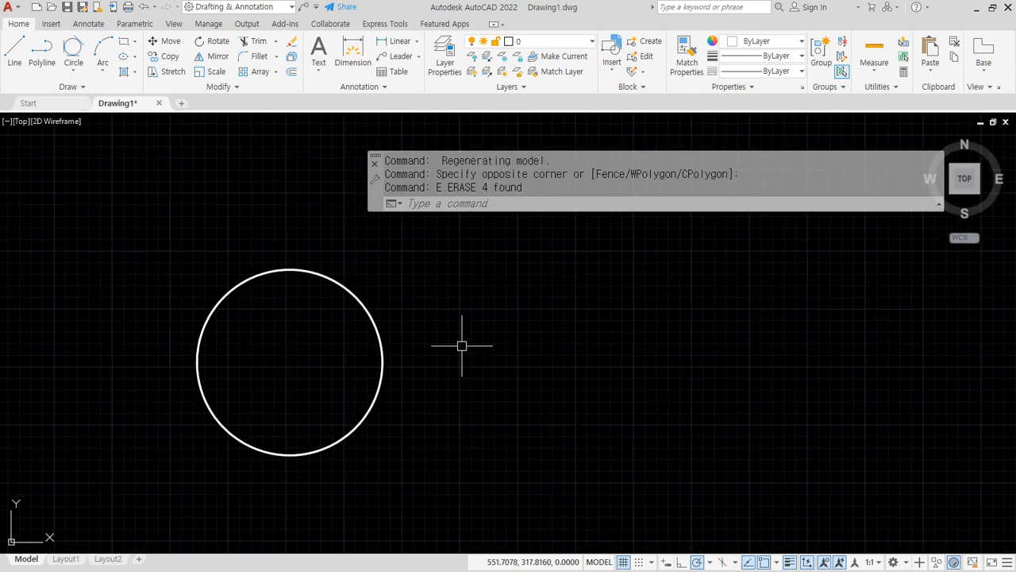
Draw a line from a free point to the right of the circle to its upper side, using a one-time Tangent snap
text(L)
key(Return)
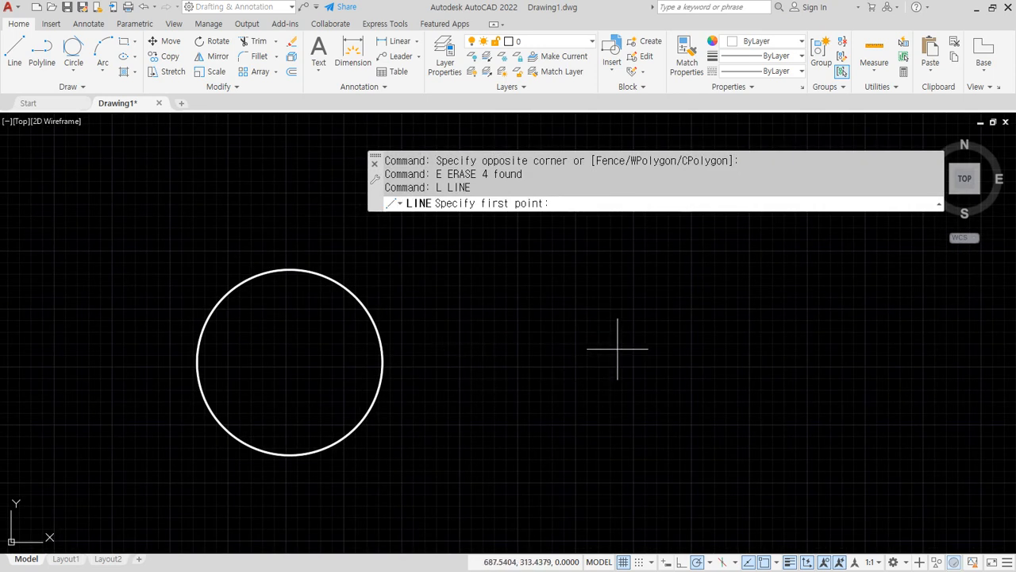
click(565, 360)
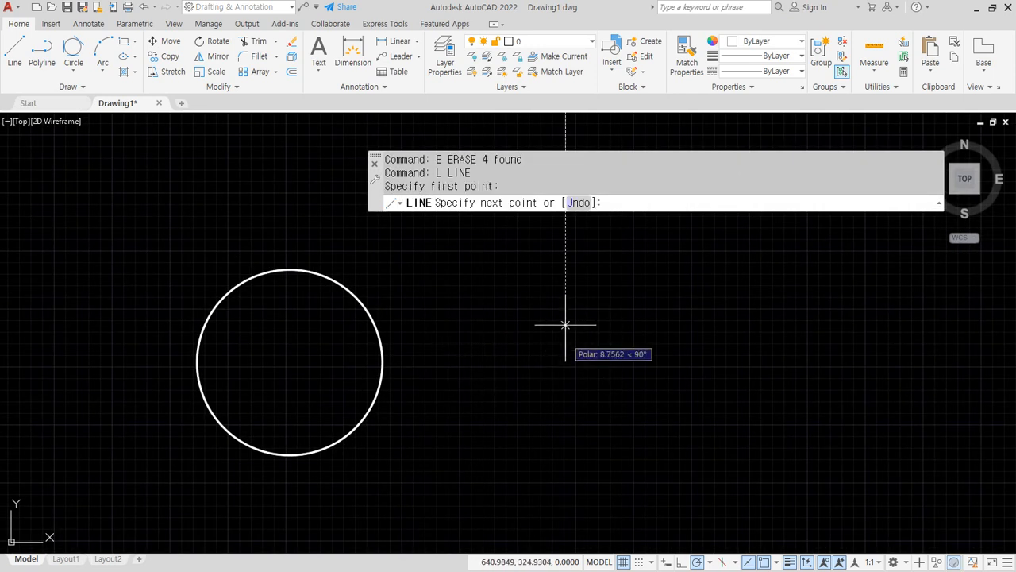
shift+right_click(523, 283)
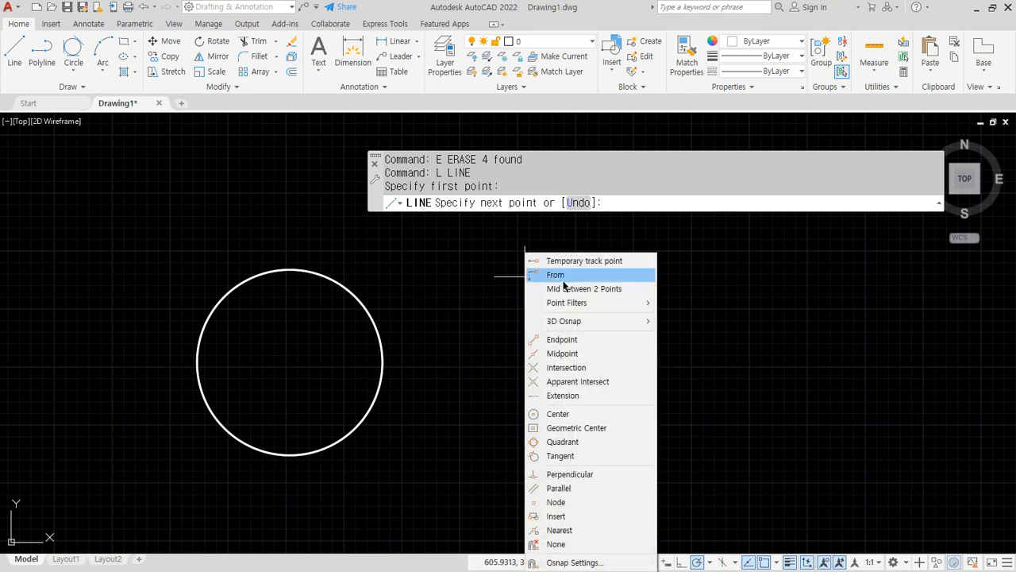
click(581, 455)
click(357, 310)
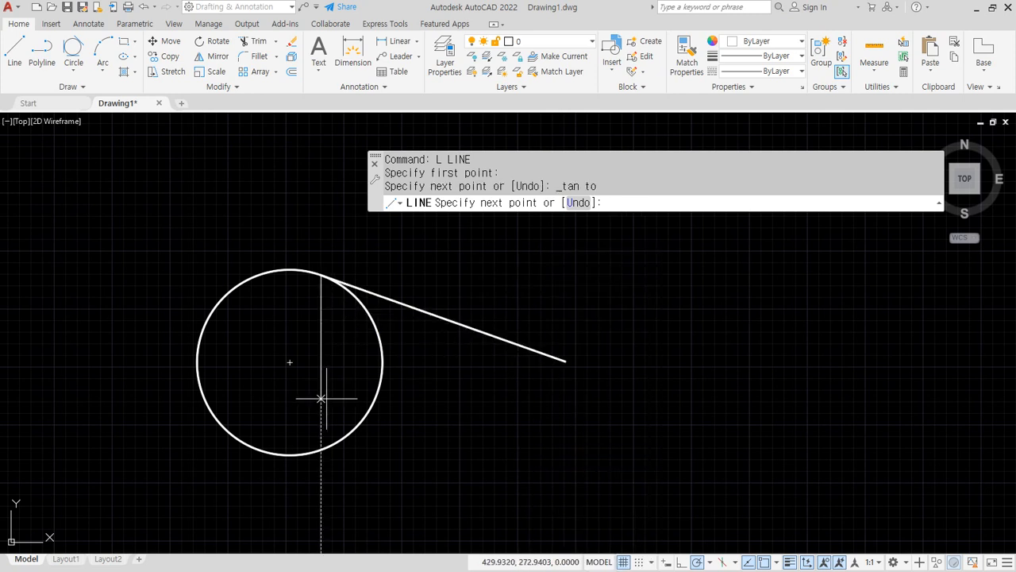
key(Return)
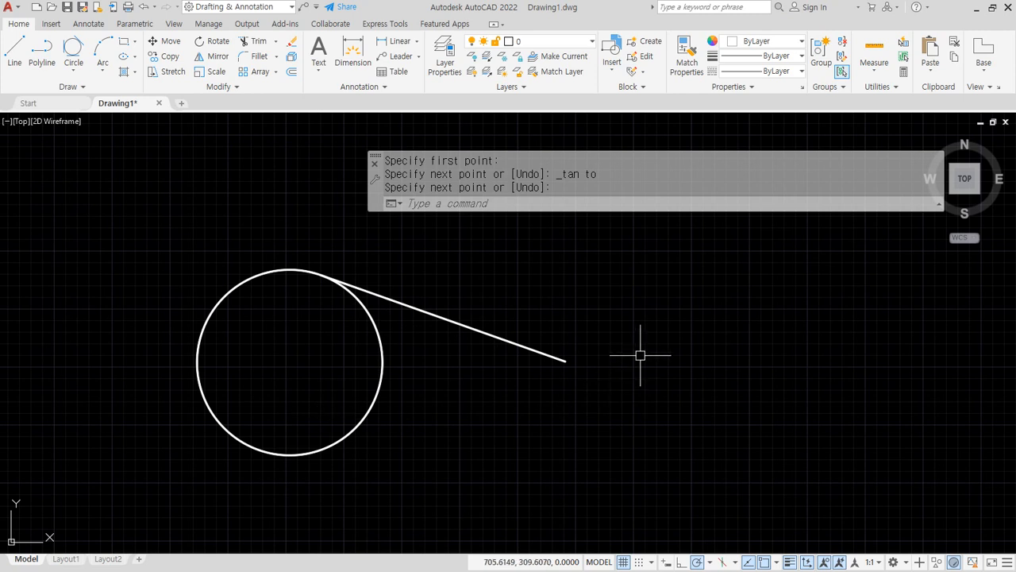
Draw a second line from the first line's free right endpoint to the circle's lower side, using a one-time Tangent snap
key(Return)
shift+right_click(649, 312)
click(620, 326)
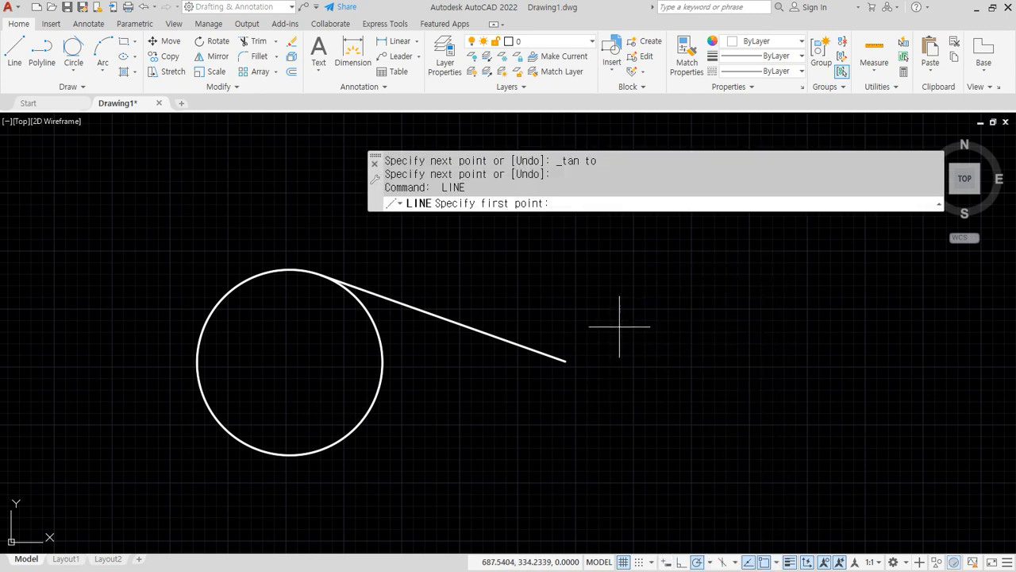
click(565, 361)
shift+right_click(695, 301)
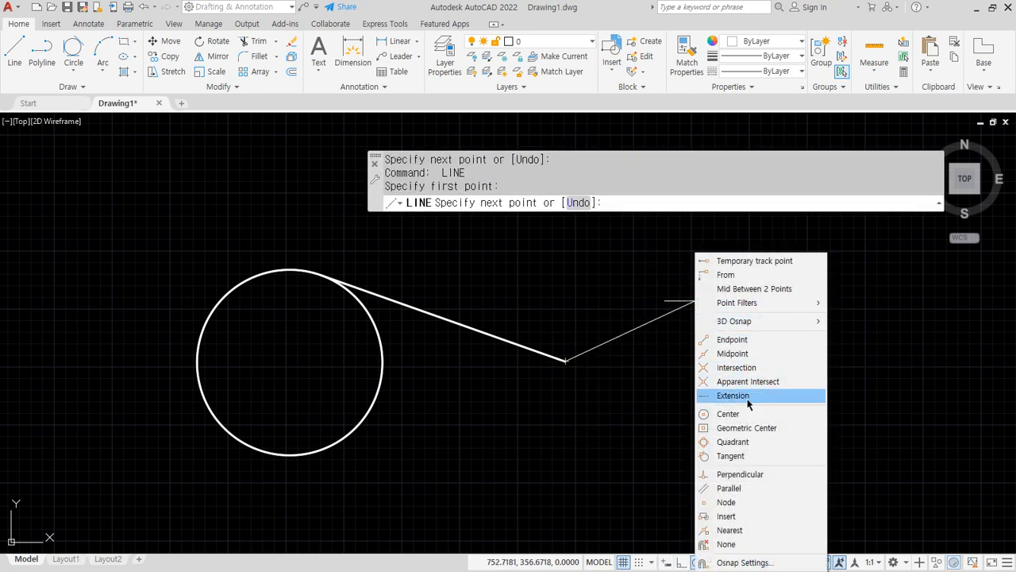
click(732, 455)
click(360, 426)
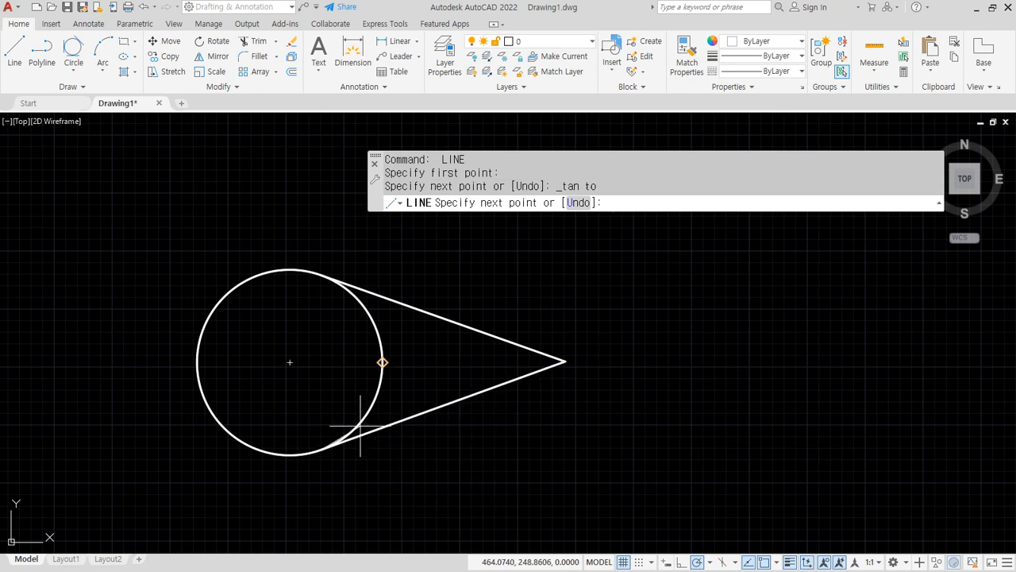
key(Return)
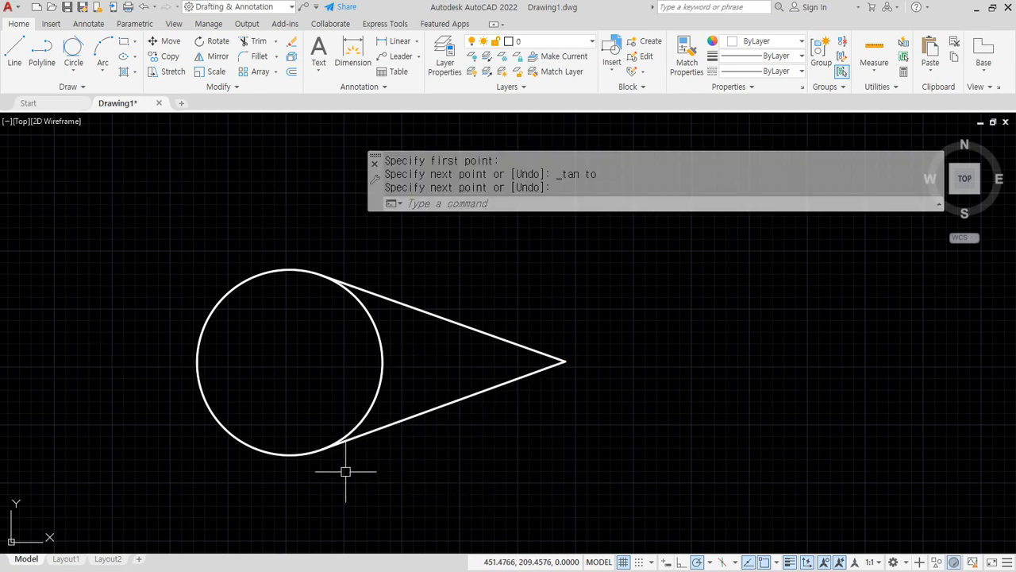
Draw a line starting with a one-time Tangent snap on the circle's upper-left side and ending at a free point to its left
middle_drag(200, 375, 386, 358)
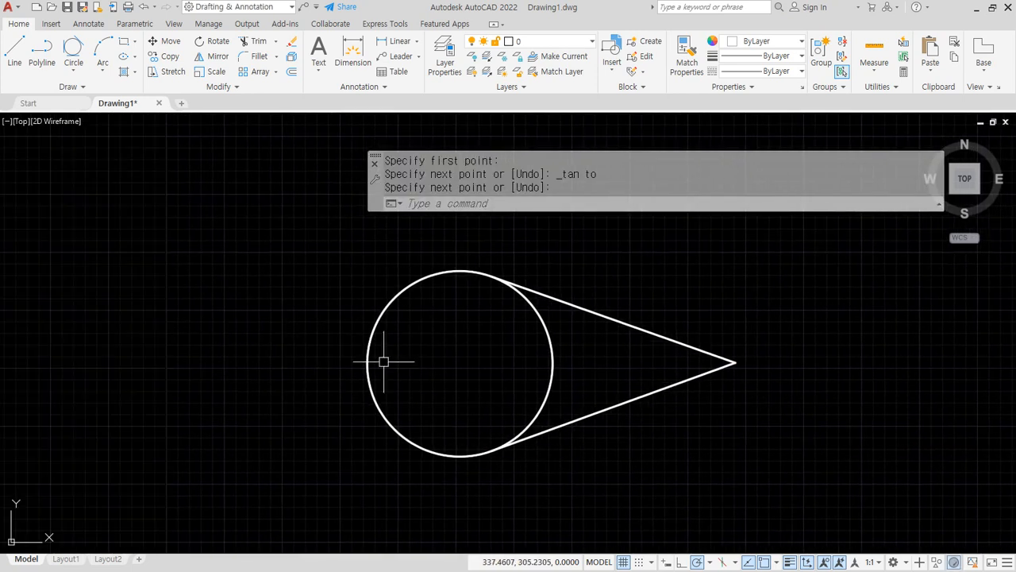
key(Return)
shift+right_click(524, 290)
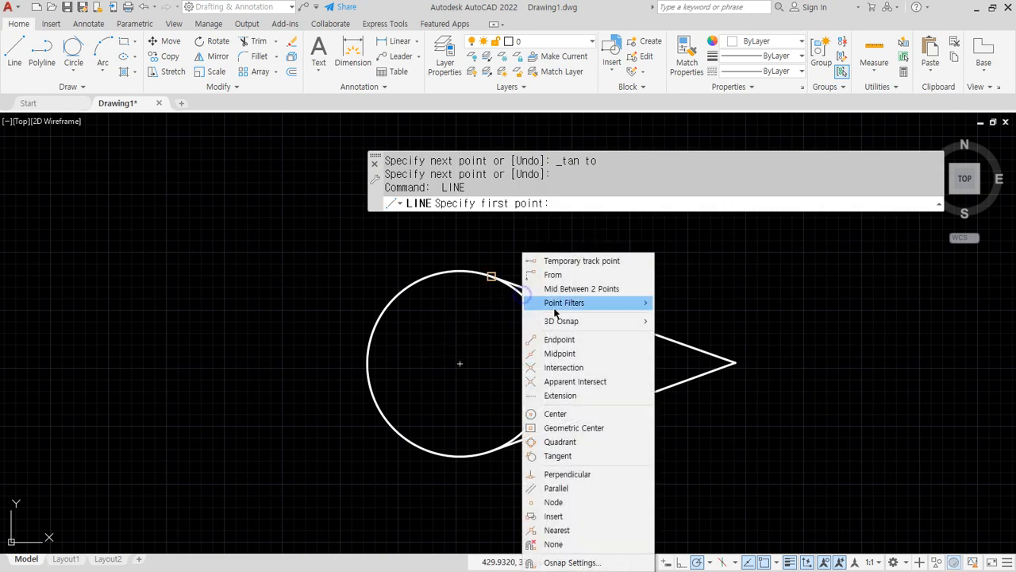
click(583, 456)
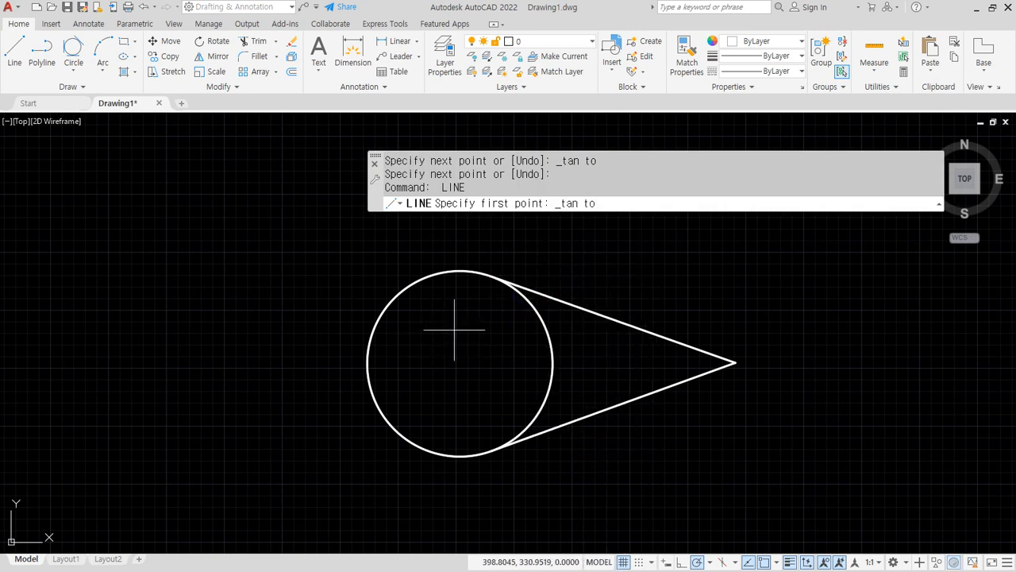
click(419, 280)
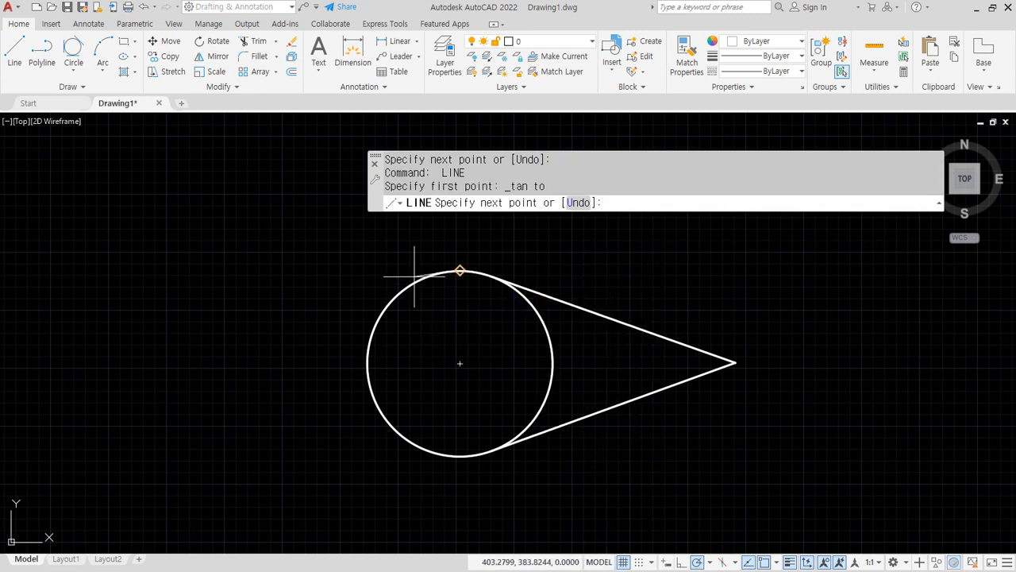
click(119, 334)
key(Return)
Draw a line from the circle's lower-left side, using a one-time Tangent snap, to the free left endpoint of the upper-left line
key(Return)
shift+right_click(359, 267)
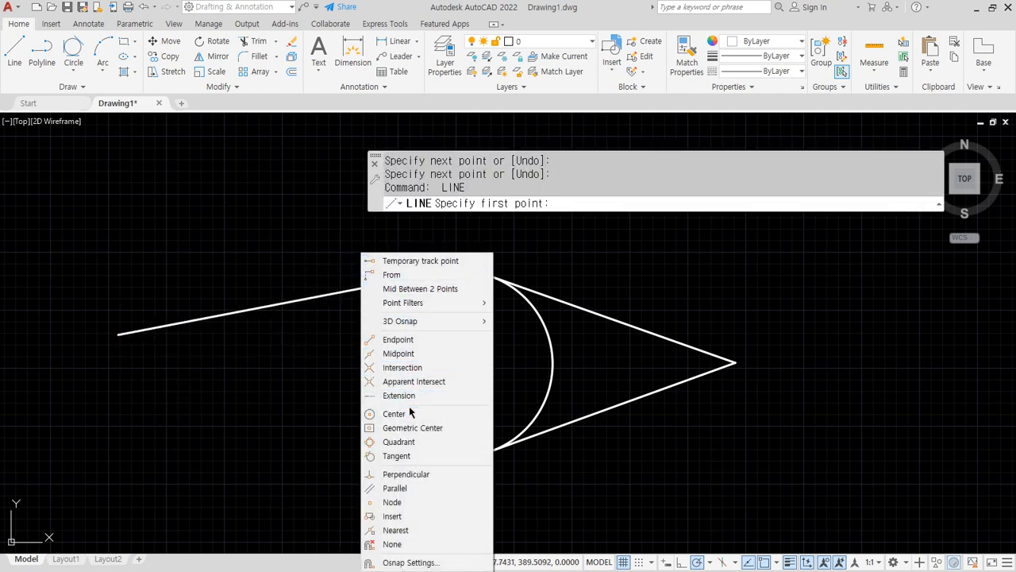
click(397, 455)
click(420, 447)
shift+right_click(322, 408)
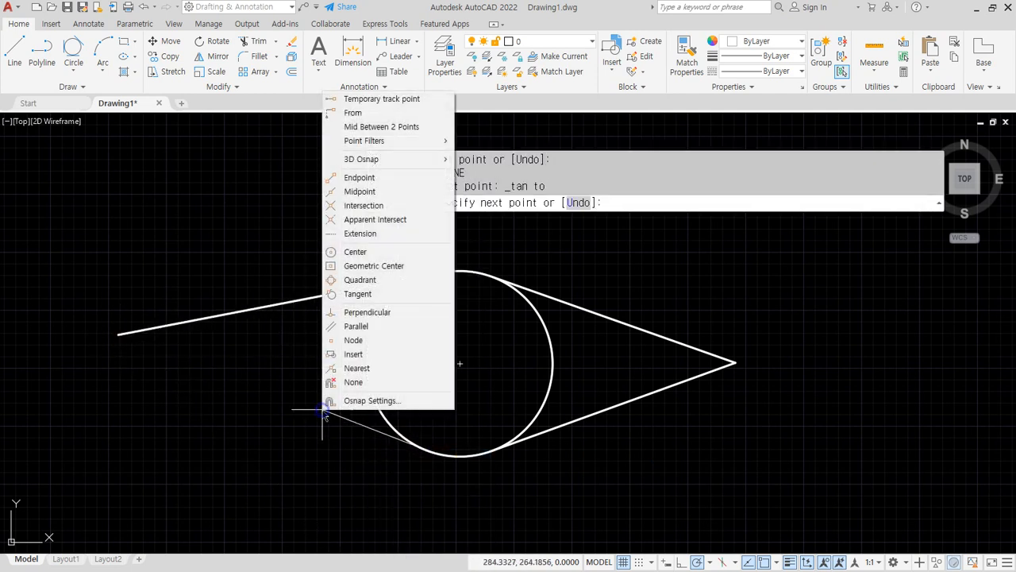
click(219, 228)
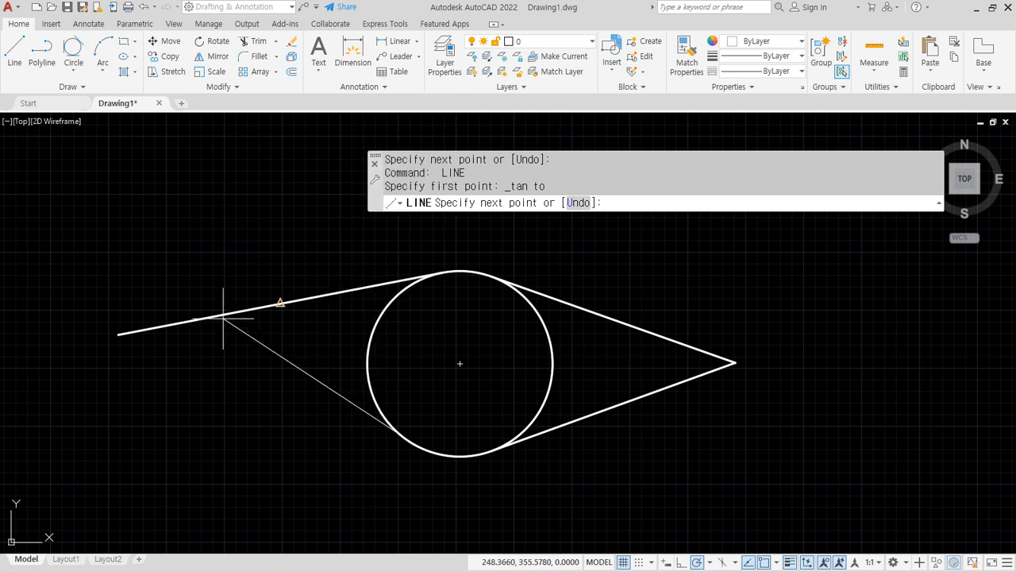
click(119, 334)
key(Escape)
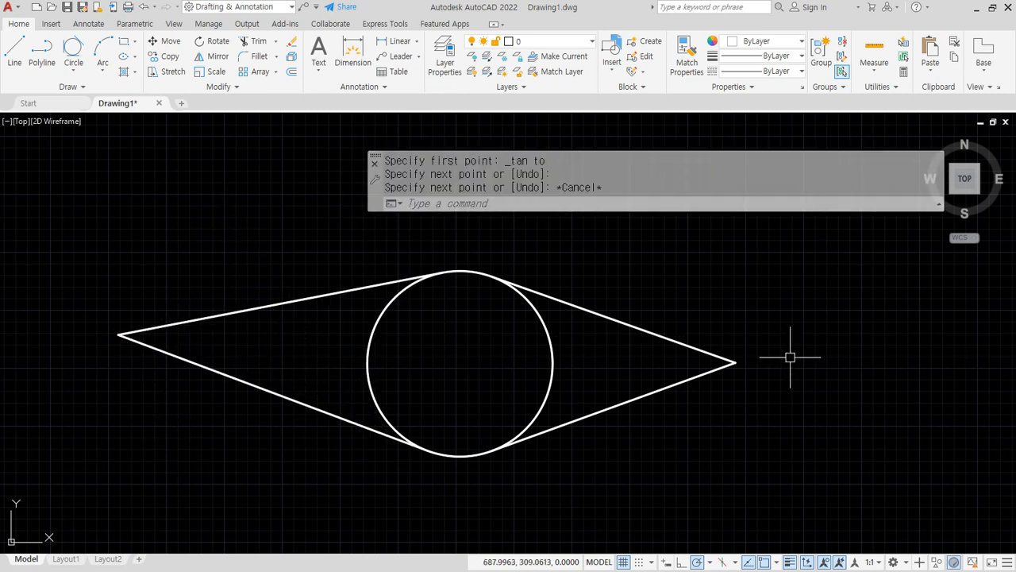
Examine the tangent lines on both sides of the circle, and review the INTersect entry in the Notepad notes before returning to AutoCAD
drag(699, 406, 721, 329)
drag(752, 366, 736, 333)
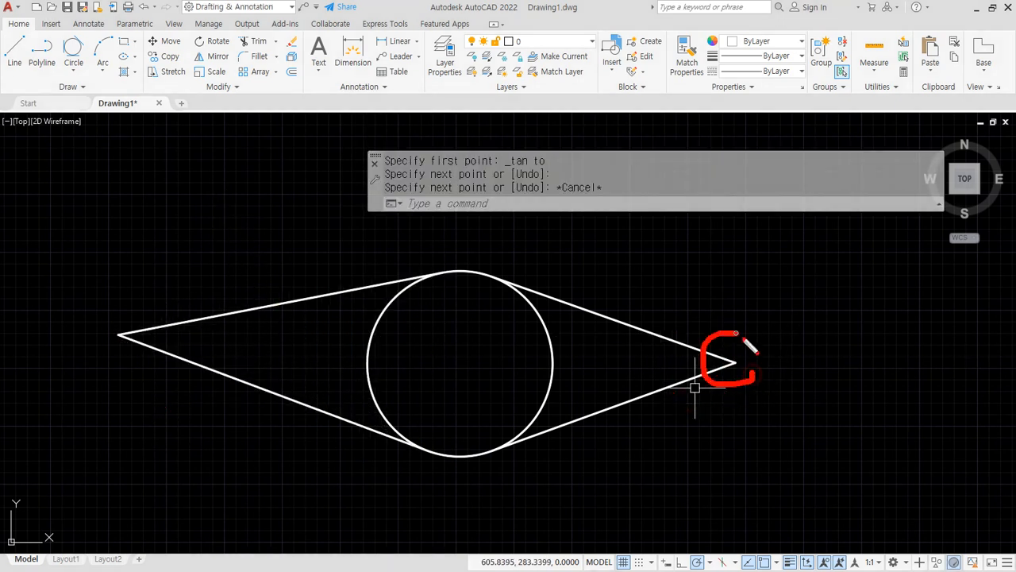
drag(692, 302, 577, 249)
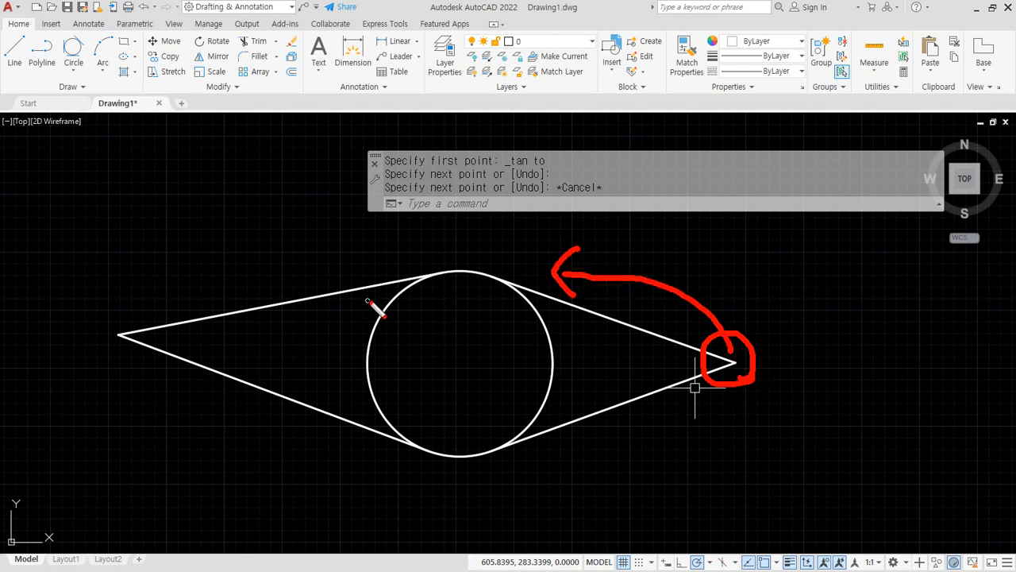
mouse_move(419, 326)
mouse_down()
mouse_move(408, 308)
mouse_move(188, 256)
mouse_up()
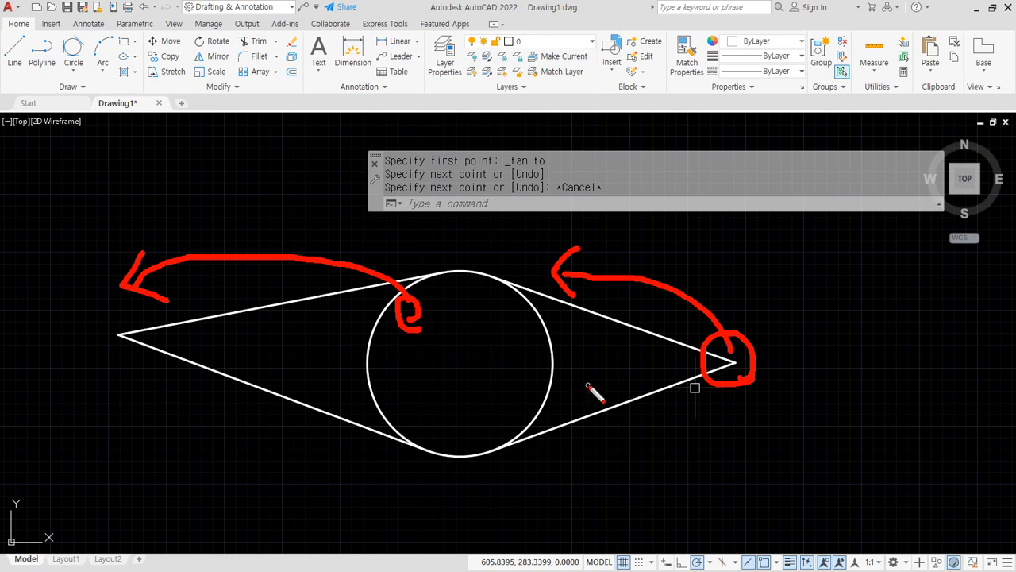
key(Escape)
key(alt+Tab)
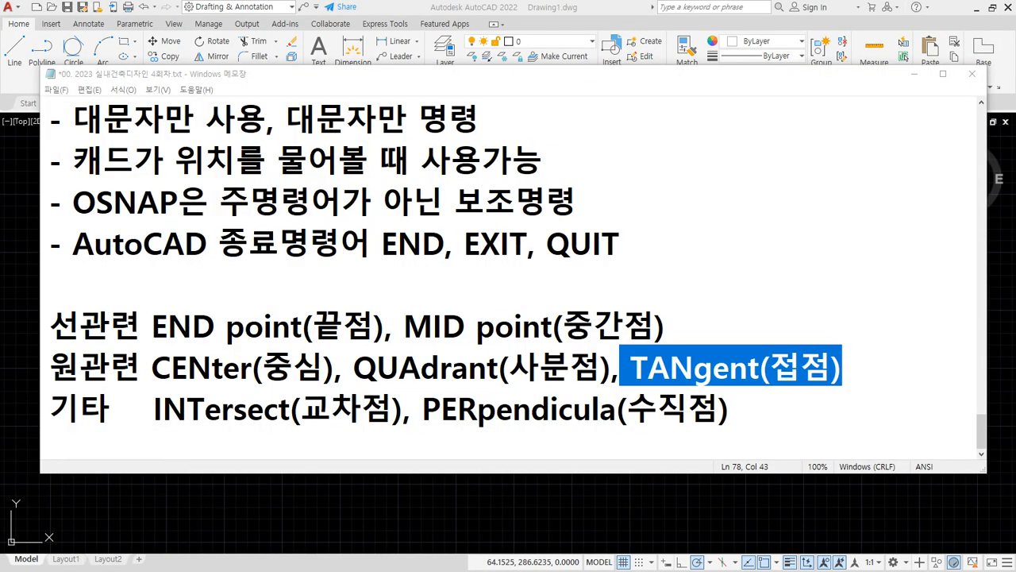
mouse_move(141, 423)
mouse_down()
mouse_move(352, 424)
mouse_move(325, 436)
mouse_move(147, 436)
mouse_move(397, 438)
mouse_up()
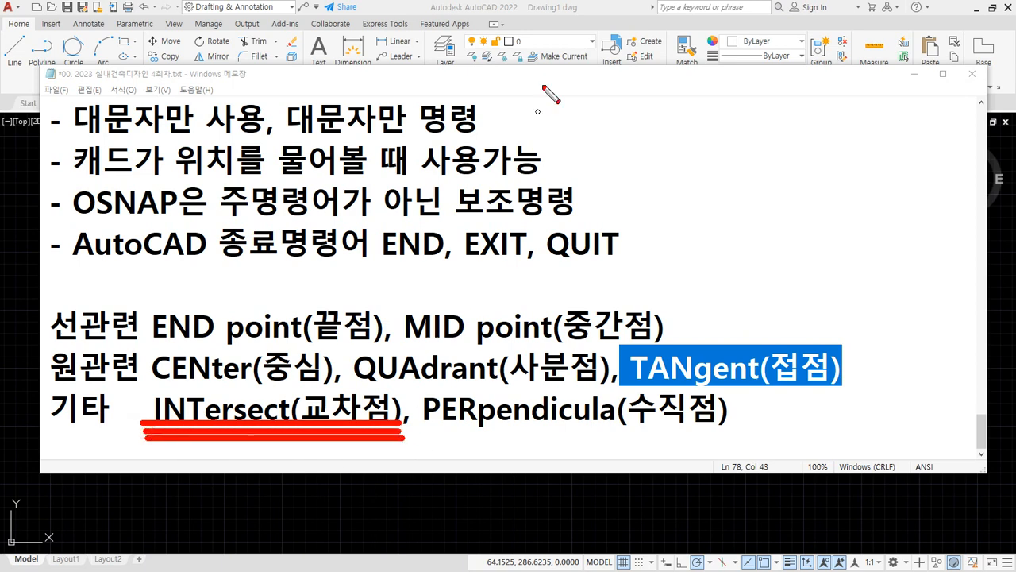
key(Escape)
click(512, 5)
Erase the circle and its four tangent lines together
click(689, 476)
click(342, 273)
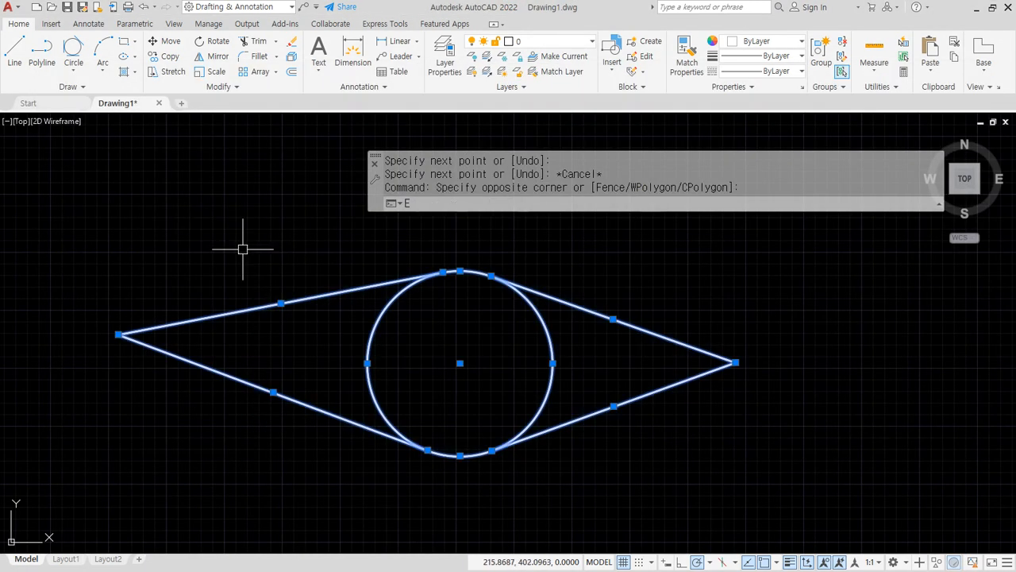
text(E)
key(Return)
Draw a vertical line about 250 units long in the left part of the empty drawing, using Polar Tracking
text(L)
key(Return)
click(267, 216)
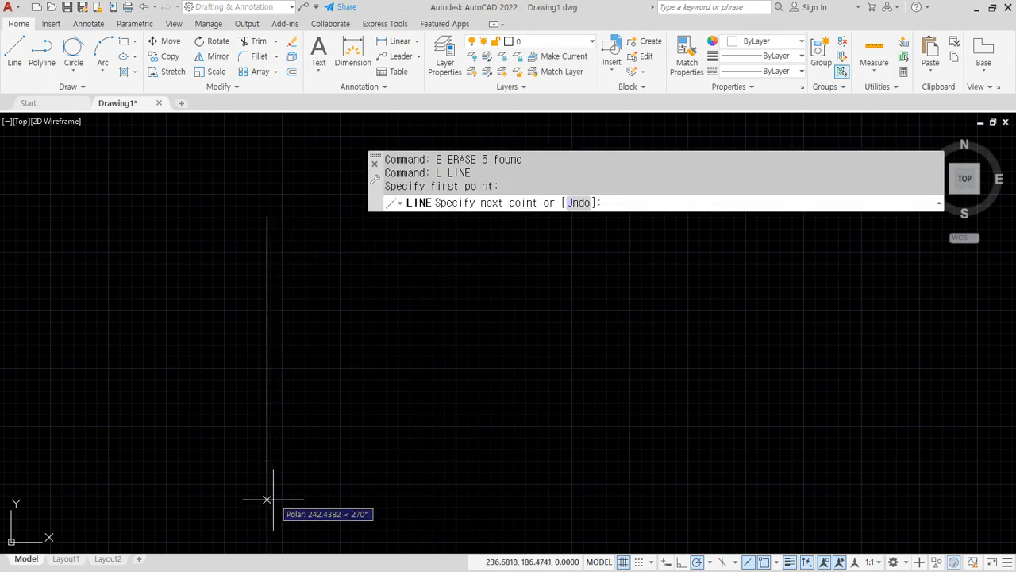
click(266, 505)
key(Return)
text(C)
key(Return)
key(Escape)
key(Escape)
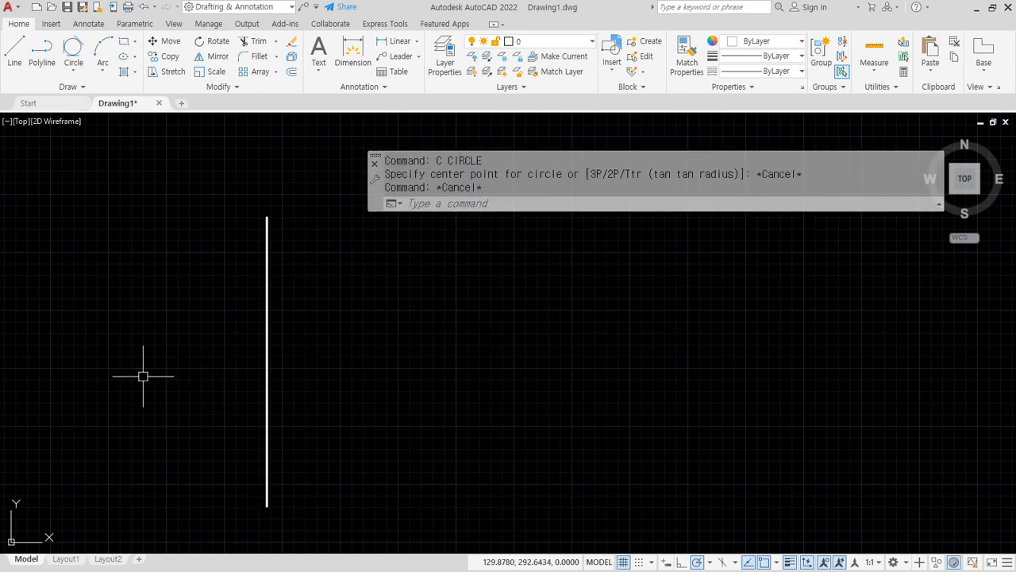
Draw a long horizontal line crossing the vertical line near its middle and extending far to its right
text(L)
key(Return)
click(131, 367)
click(804, 370)
key(Return)
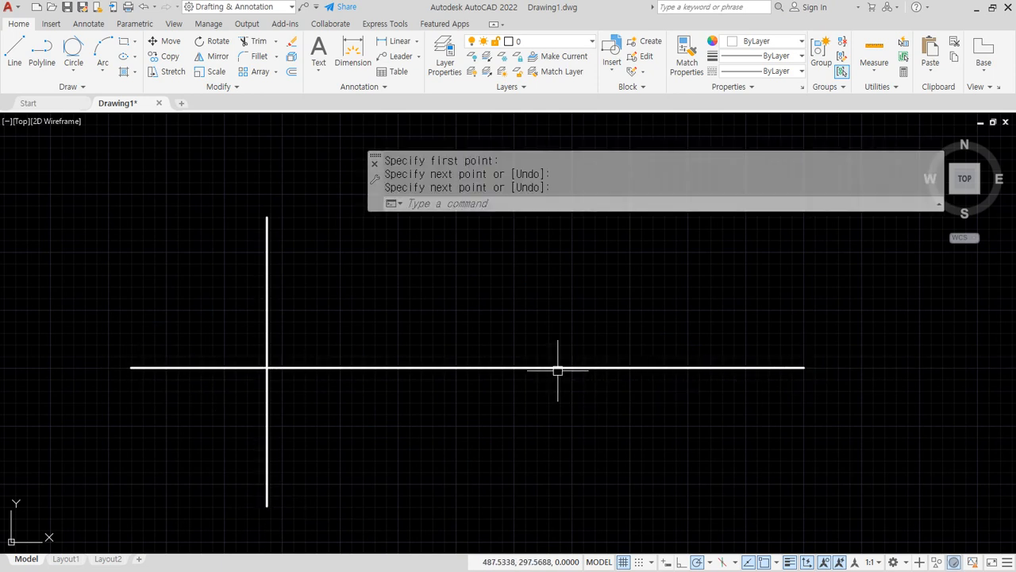
Draw a circle centred just above the right half of the horizontal line, large enough for the line to cross it twice
text(C)
key(Return)
click(573, 351)
click(579, 474)
Draw a shorter horizontal line just below the vertical line's lower end, without touching it
middle_drag(290, 506, 290, 465)
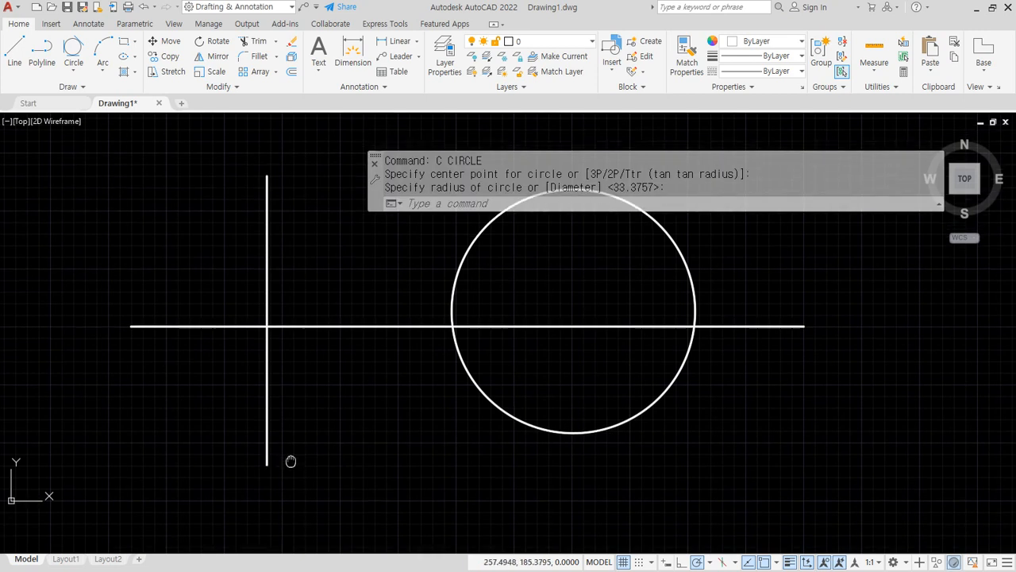
text(L)
key(Return)
click(102, 485)
click(419, 485)
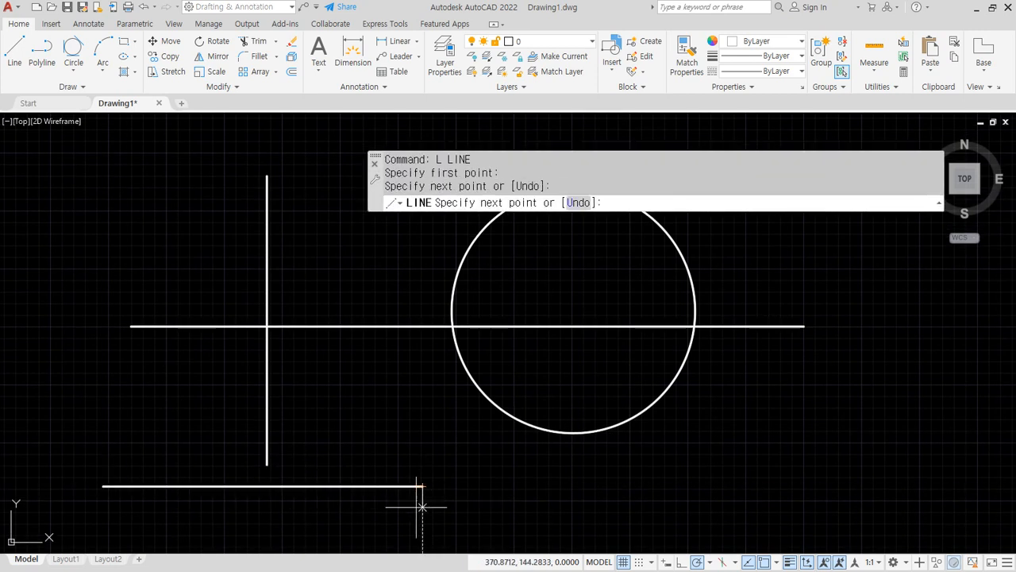
key(Return)
Examine the places where the horizontal line crosses the vertical line and the circle
scroll(410, 413, down, 2)
mouse_move(410, 413)
middle_down()
mouse_move(401, 431)
mouse_move(402, 414)
middle_up()
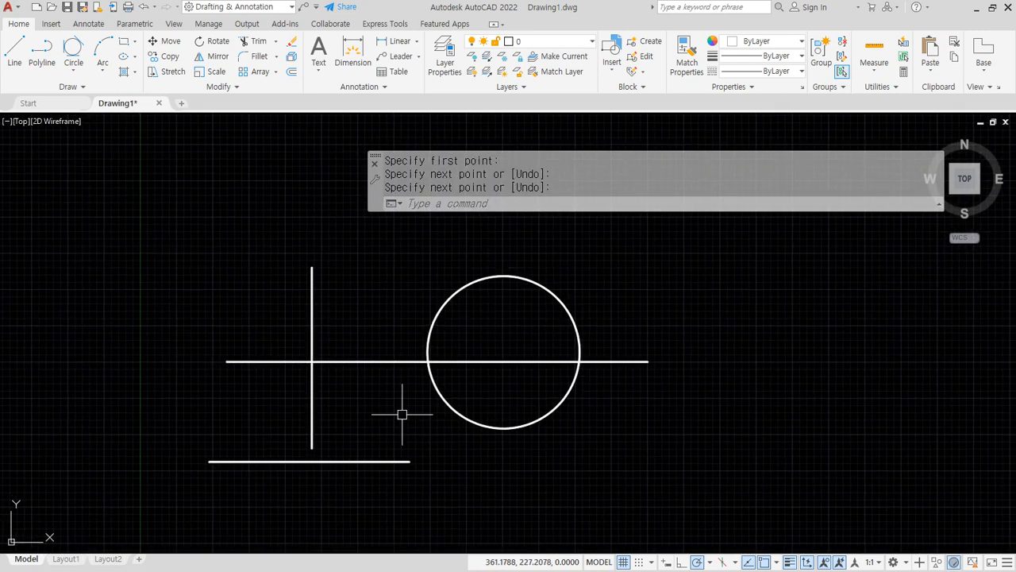
scroll(298, 344, up, 4)
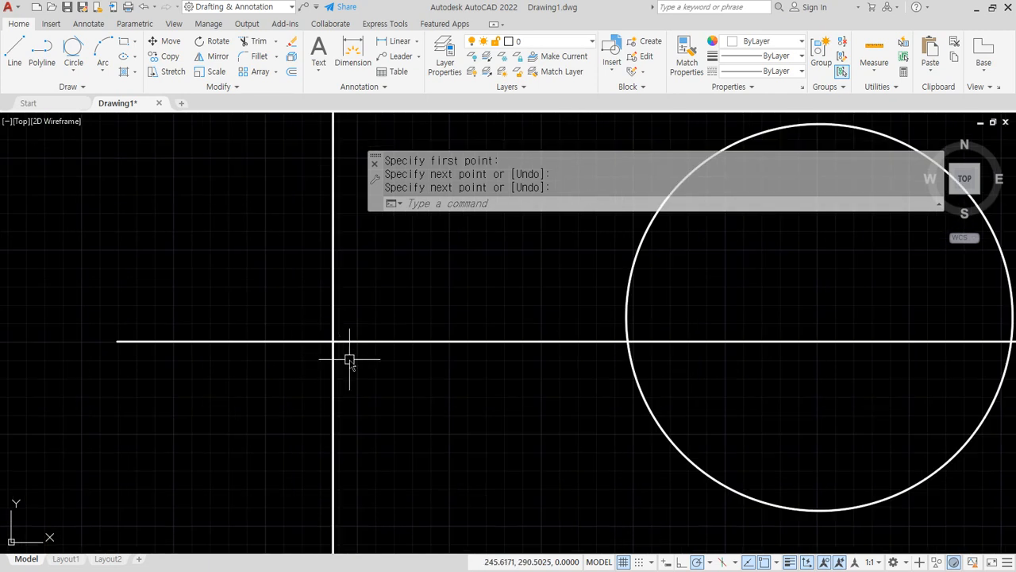
drag(350, 362, 325, 307)
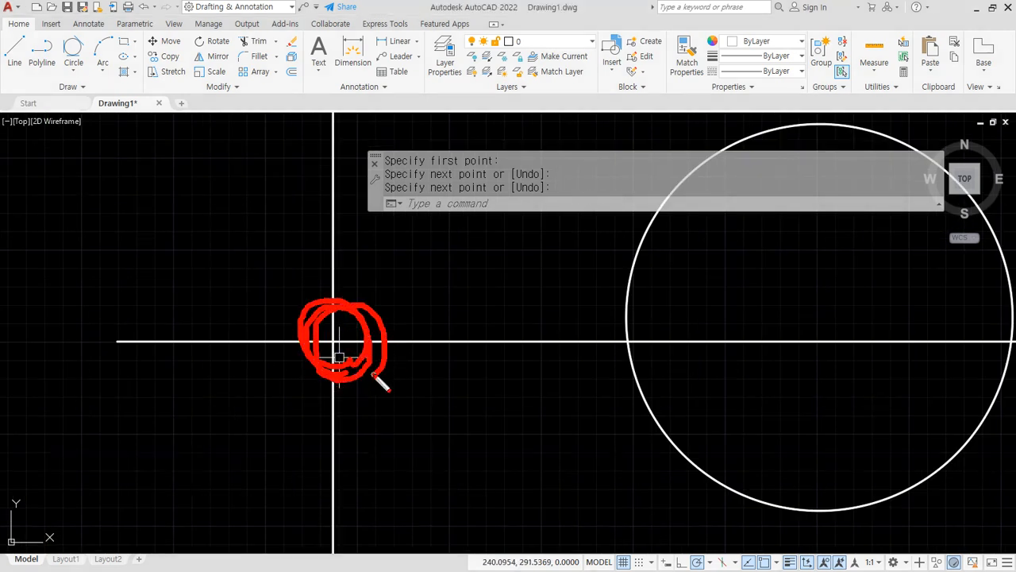
drag(641, 376, 664, 358)
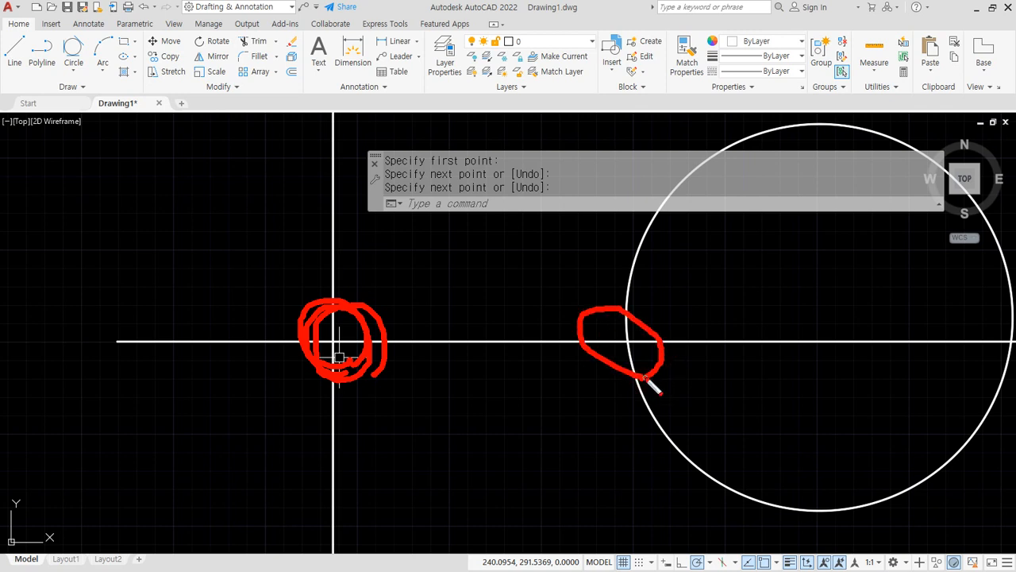
key(Escape)
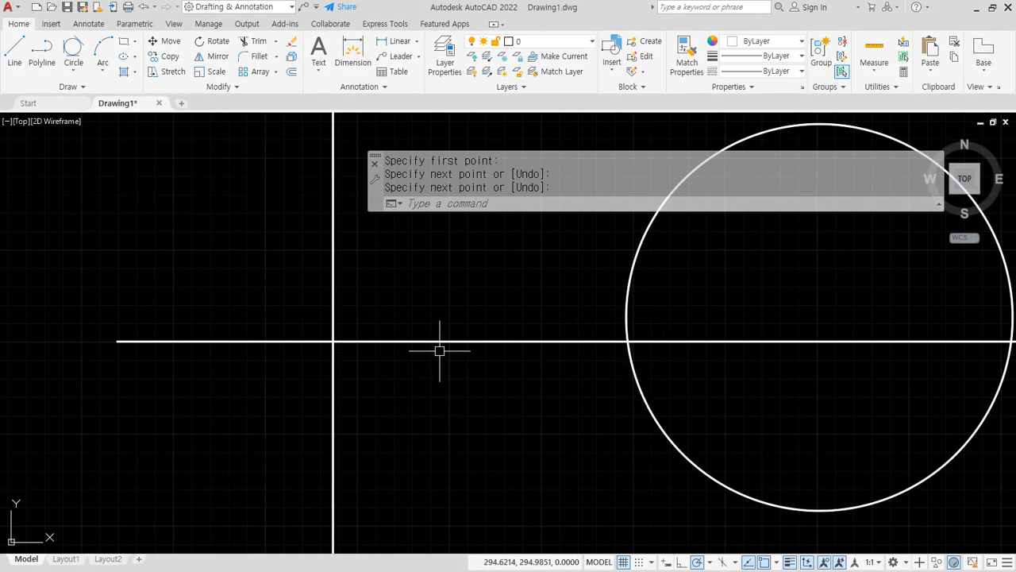
Draw a line from the vertical and horizontal lines' crossing up to the left, using a one-time Intersection snap
text(L)
key(Return)
shift+right_click(489, 249)
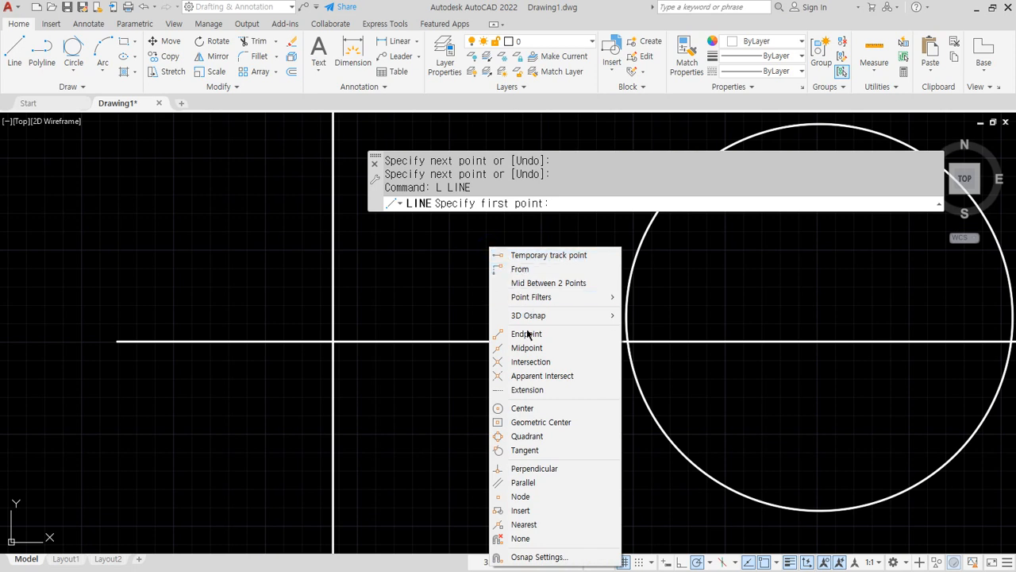
click(564, 362)
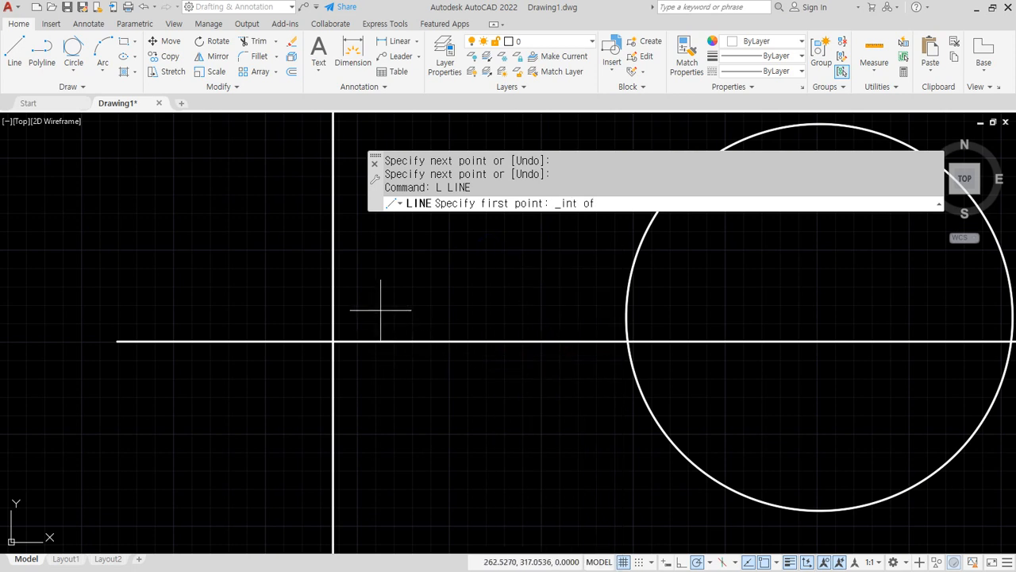
click(334, 341)
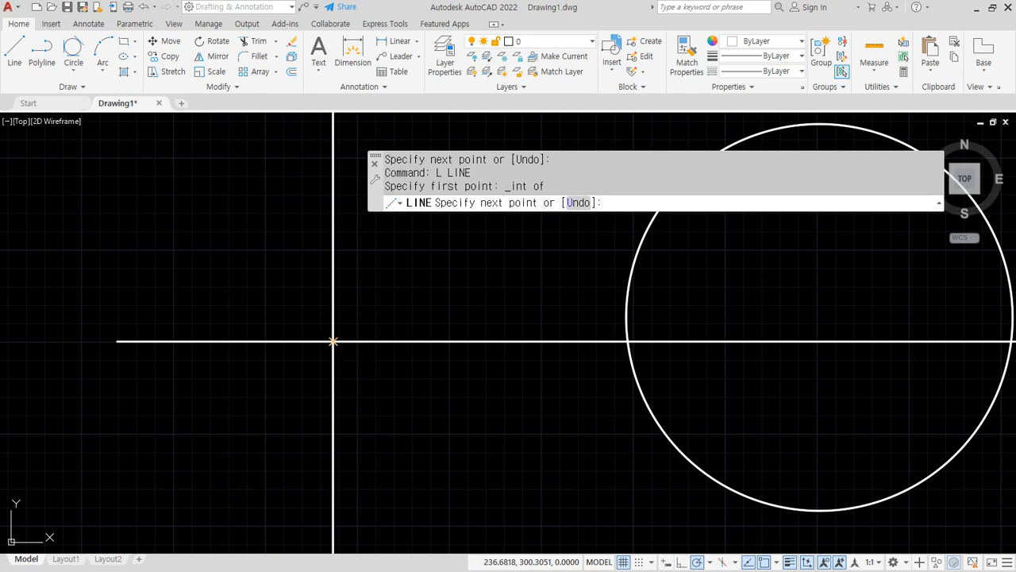
click(175, 172)
key(Return)
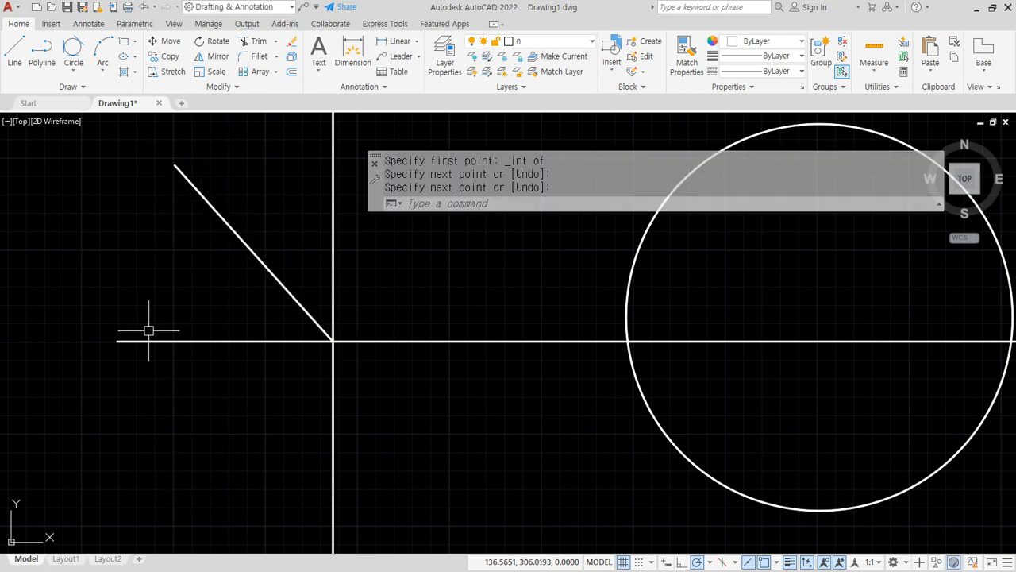
Draw a line from the circle's left crossing with the horizontal line down to the left, using a one-time Intersection snap
key(Return)
shift+right_click(495, 256)
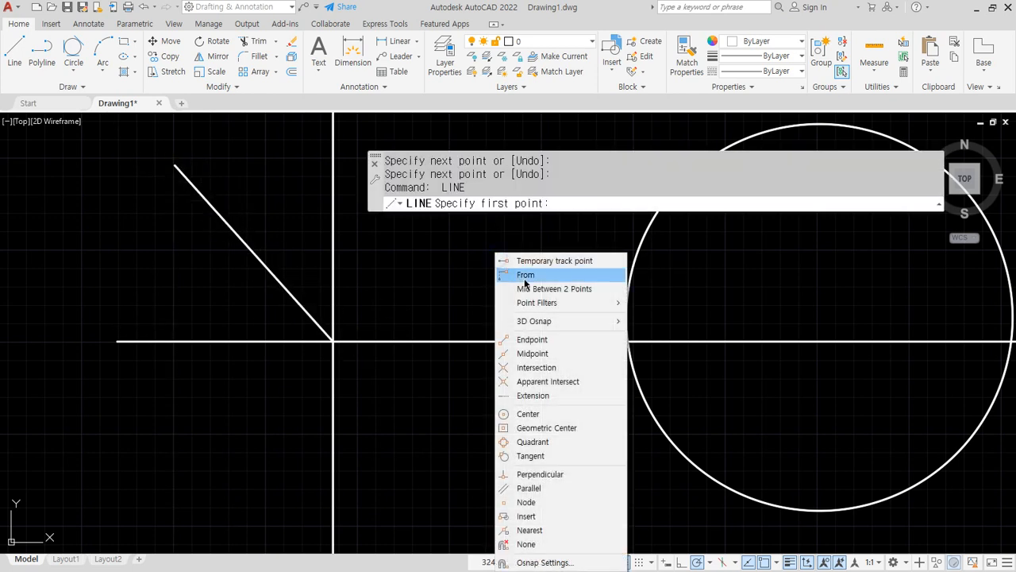
click(549, 368)
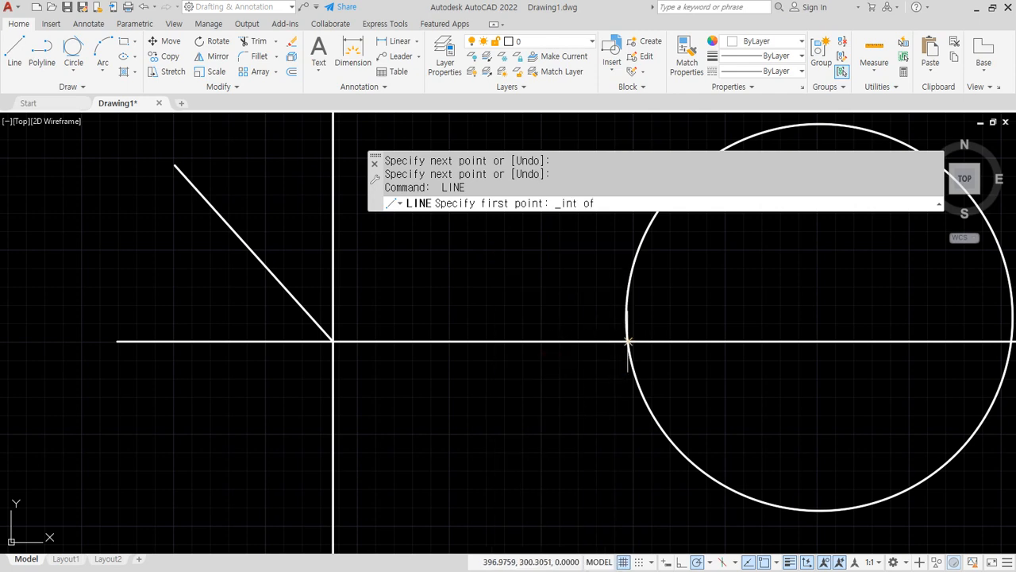
click(628, 341)
click(470, 474)
key(Return)
Draw a line from the circle's right crossing with the horizontal line down to the right, using the INT snap override
scroll(472, 444, down, 4)
middle_drag(663, 418, 553, 308)
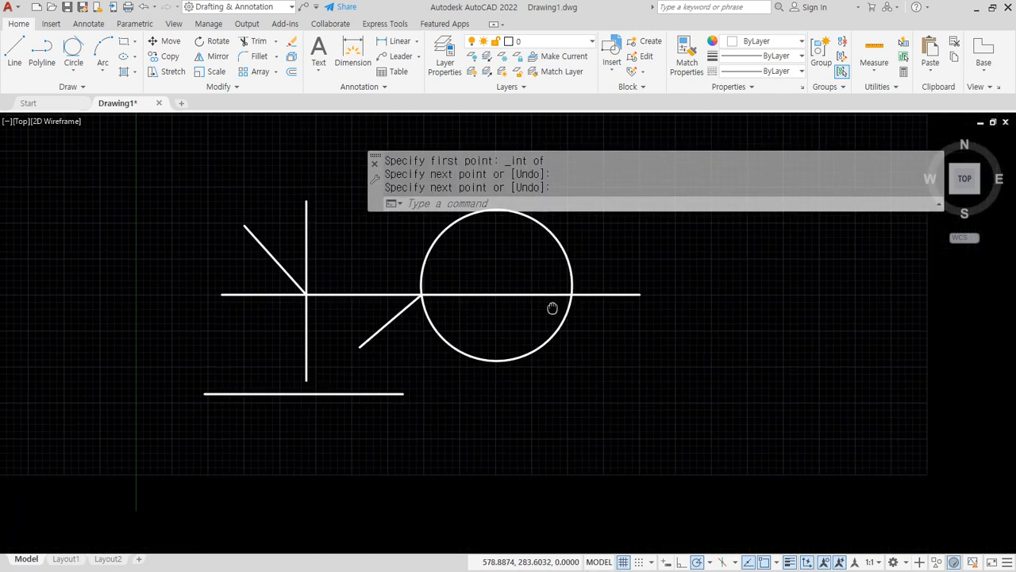
scroll(553, 308, up, 3)
key(Return)
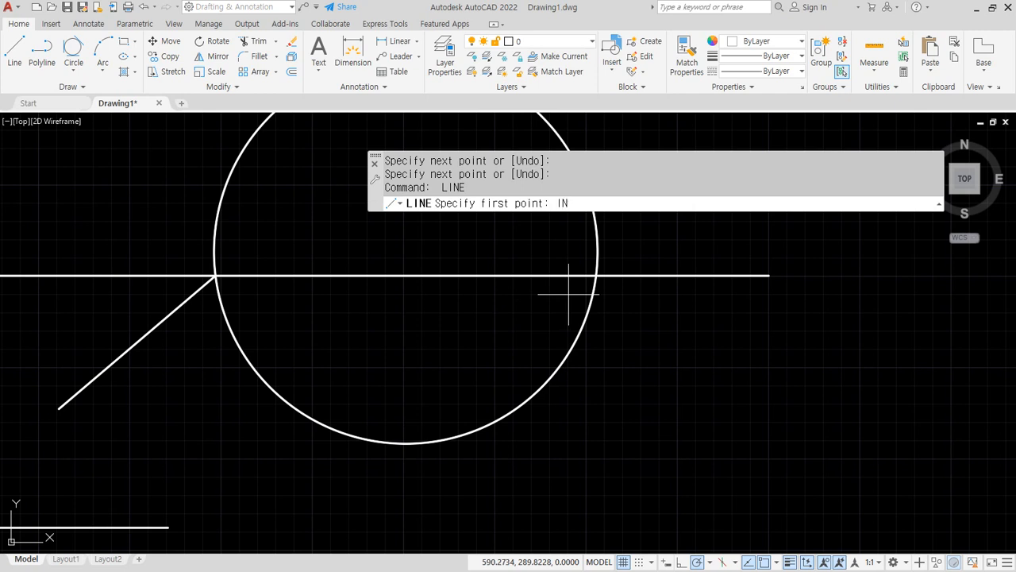
text(T)
key(Return)
click(596, 276)
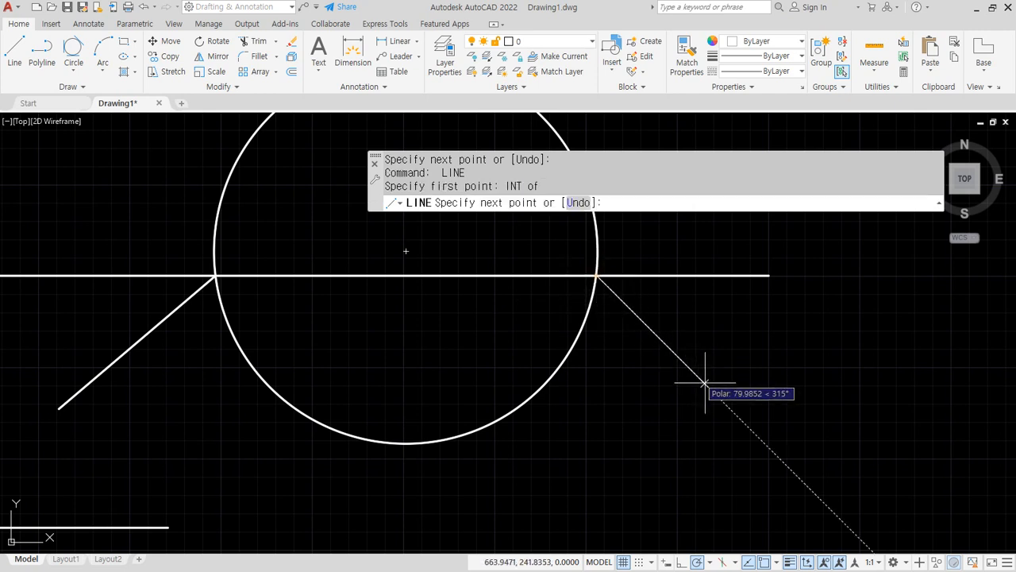
click(739, 417)
key(Return)
Draw a slanted line from the vertical and horizontal lines' crossing to a point inside the circle's upper left part
scroll(358, 356, down, 3)
scroll(358, 356, up, 1)
middle_drag(358, 357, 401, 413)
key(Return)
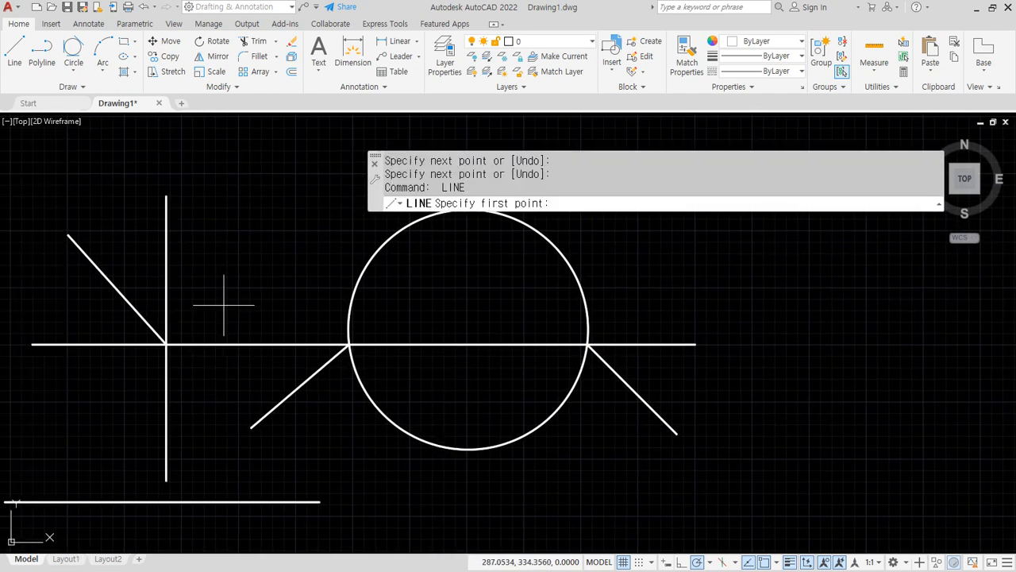
click(166, 343)
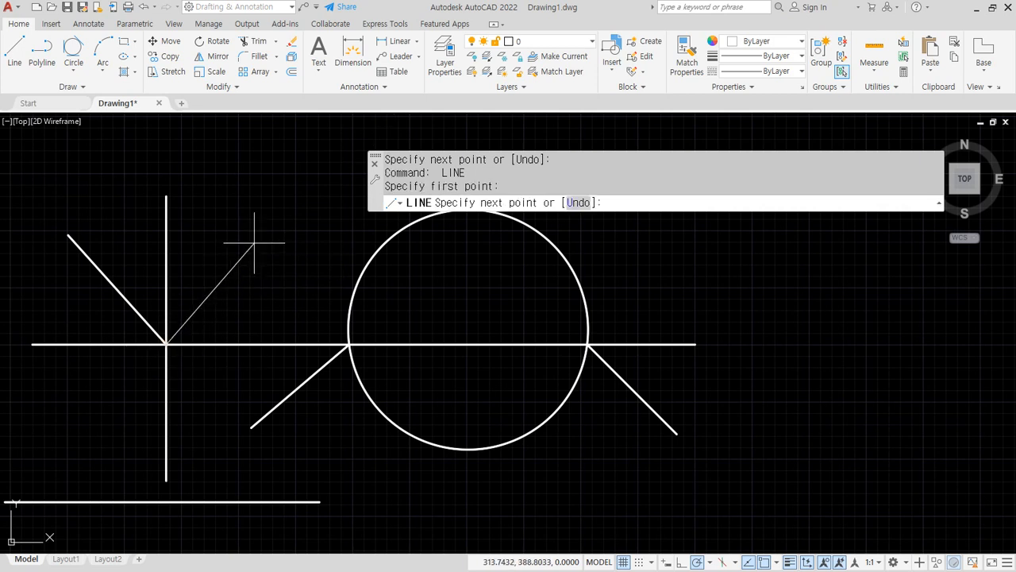
click(432, 256)
key(Return)
Draw a line from the point where the slanted line crosses the circle up to the left
key(Return)
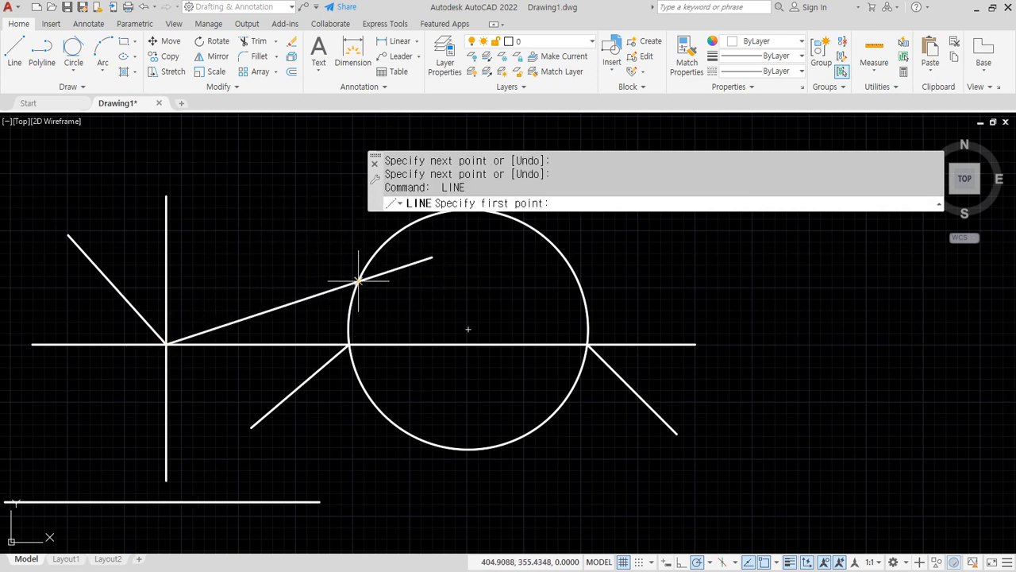
click(358, 280)
click(290, 188)
key(Return)
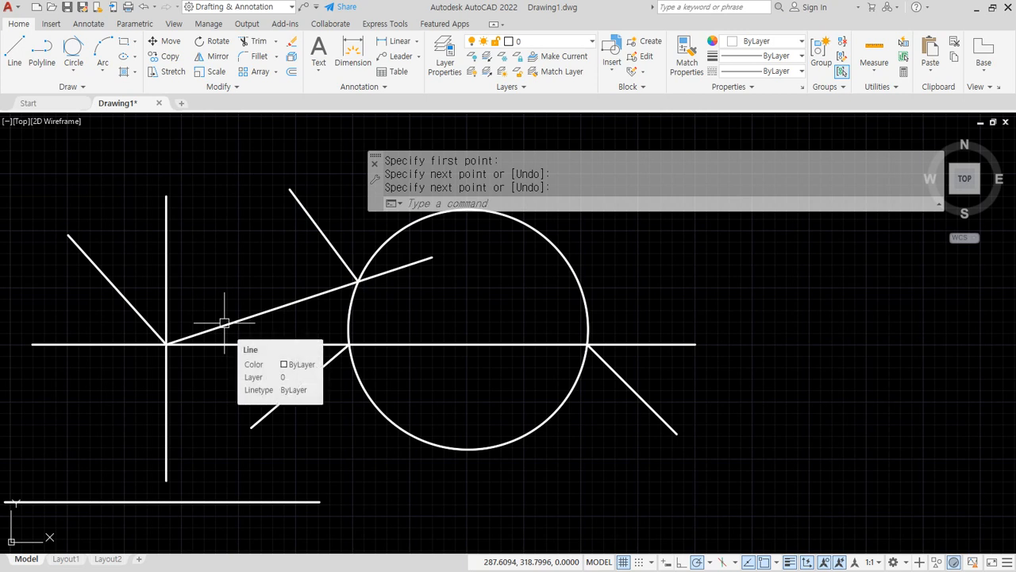
Erase the two slanted lines that start at the crossing of the vertical and horizontal lines
middle_drag(270, 391, 356, 325)
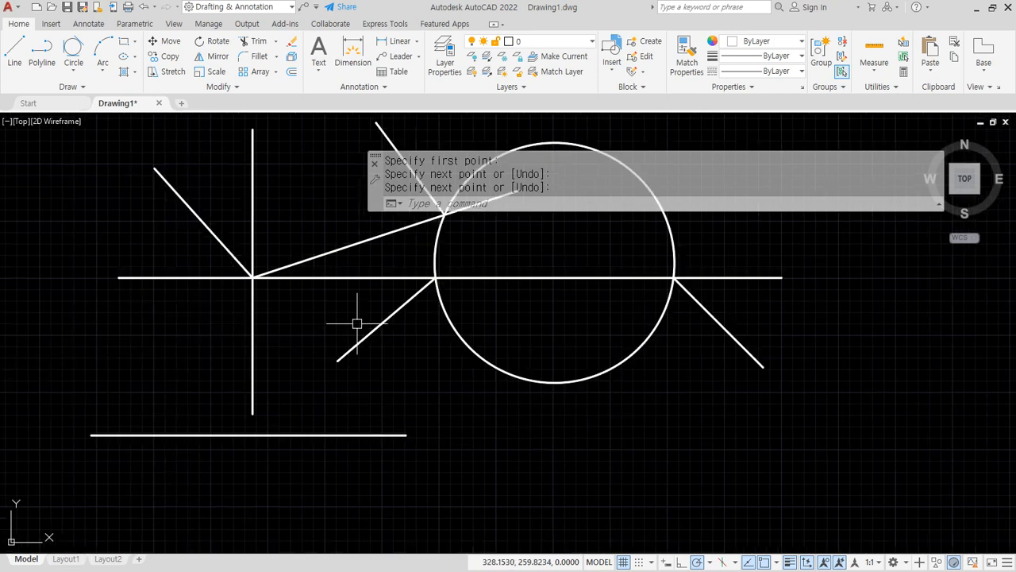
click(310, 256)
click(214, 252)
click(174, 200)
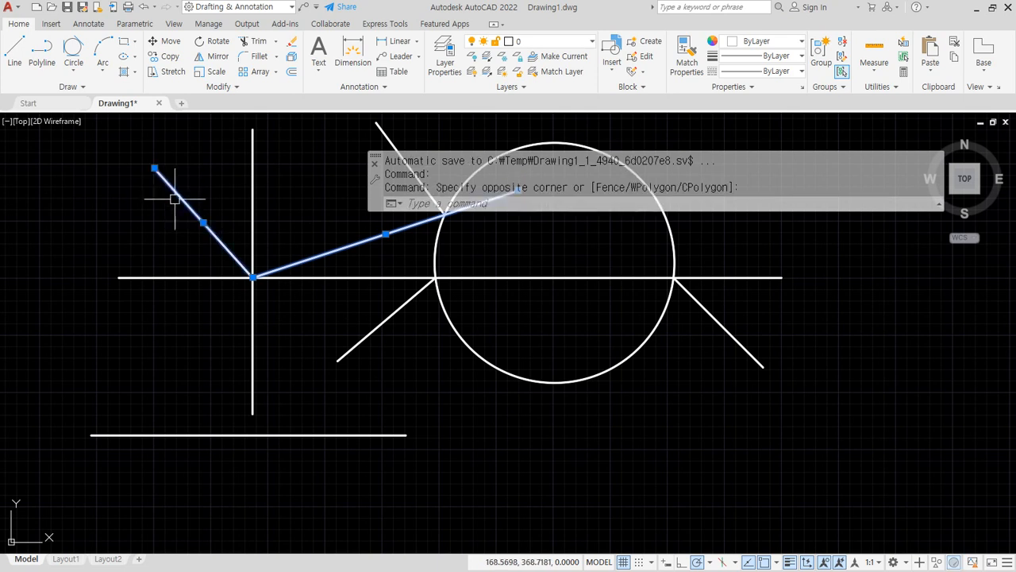
text(e)
key(Return)
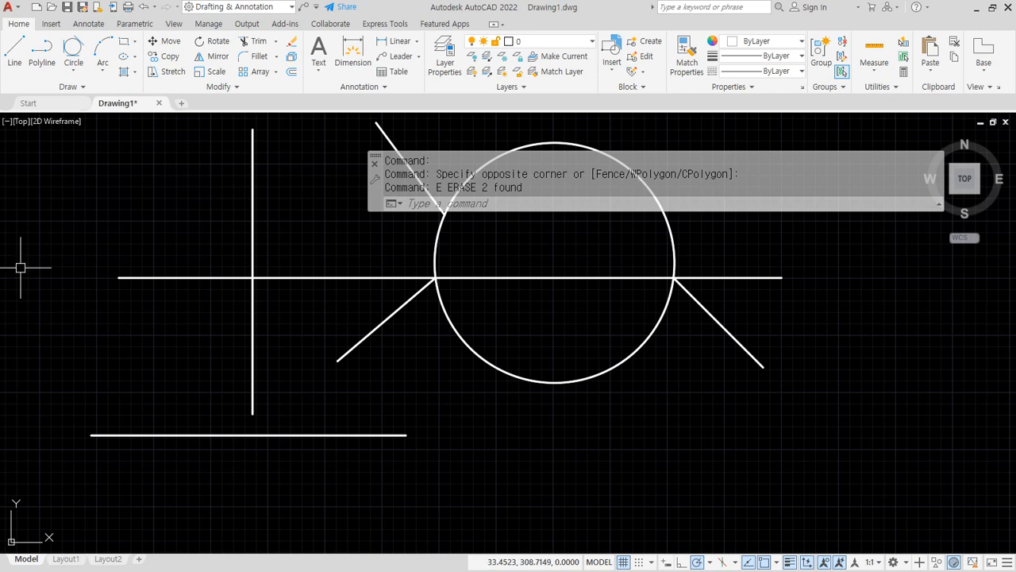
Switch to the Notepad notes, review the one-time and permanent object snap methods, and return to the AutoCAD drawing
key(alt+Tab)
scroll(303, 290, up, 2)
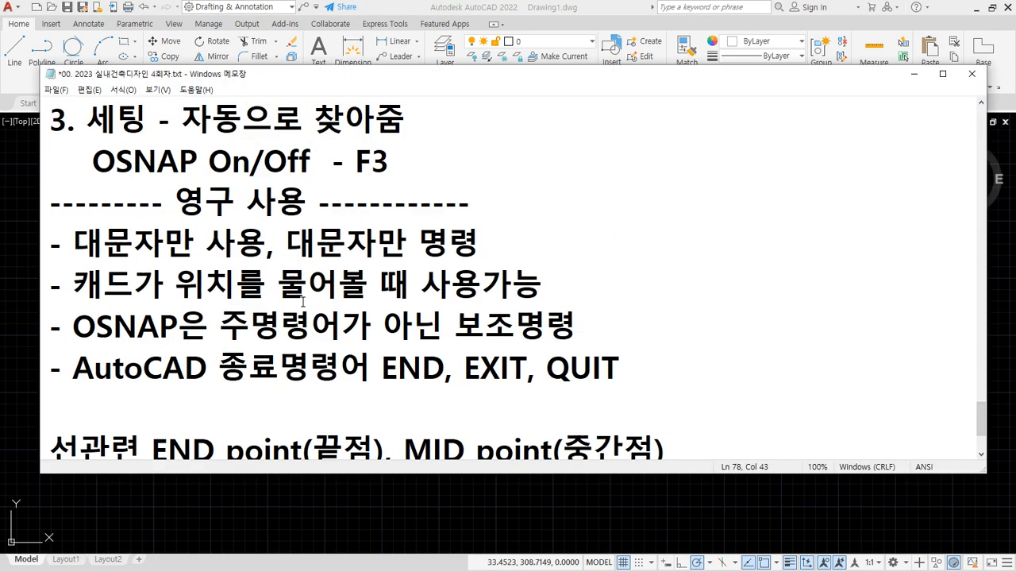
mouse_move(72, 114)
mouse_down()
mouse_move(34, 247)
mouse_move(79, 131)
mouse_move(46, 100)
mouse_up()
drag(44, 246, 447, 243)
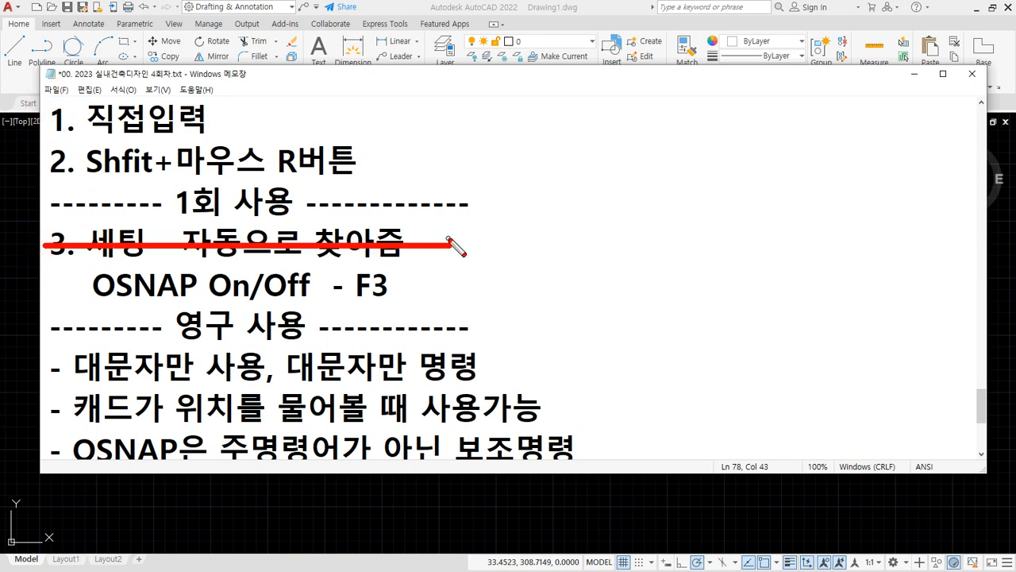
drag(435, 241, 63, 236)
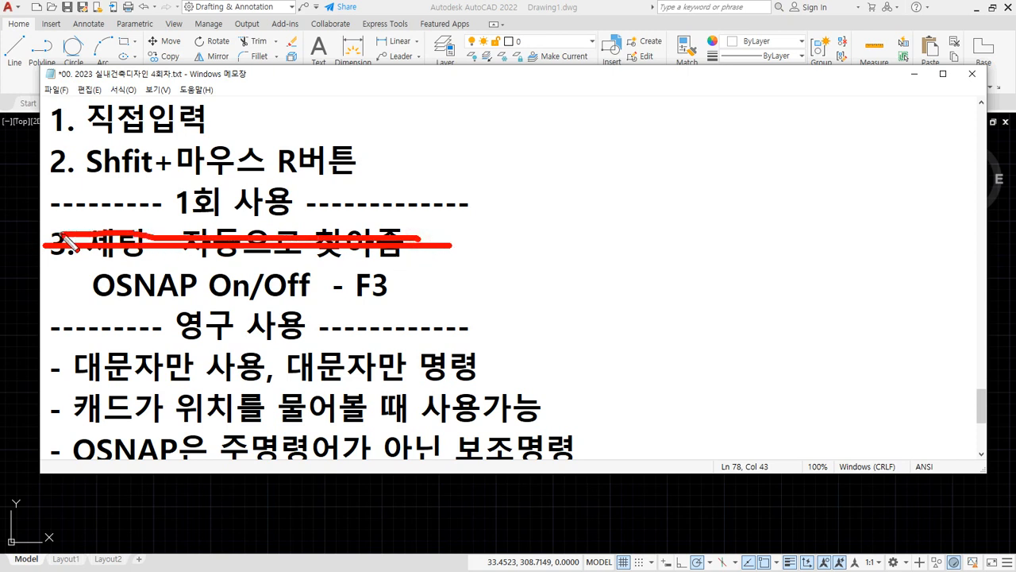
mouse_move(62, 185)
mouse_down()
mouse_move(336, 82)
mouse_move(238, 178)
mouse_move(115, 188)
mouse_up()
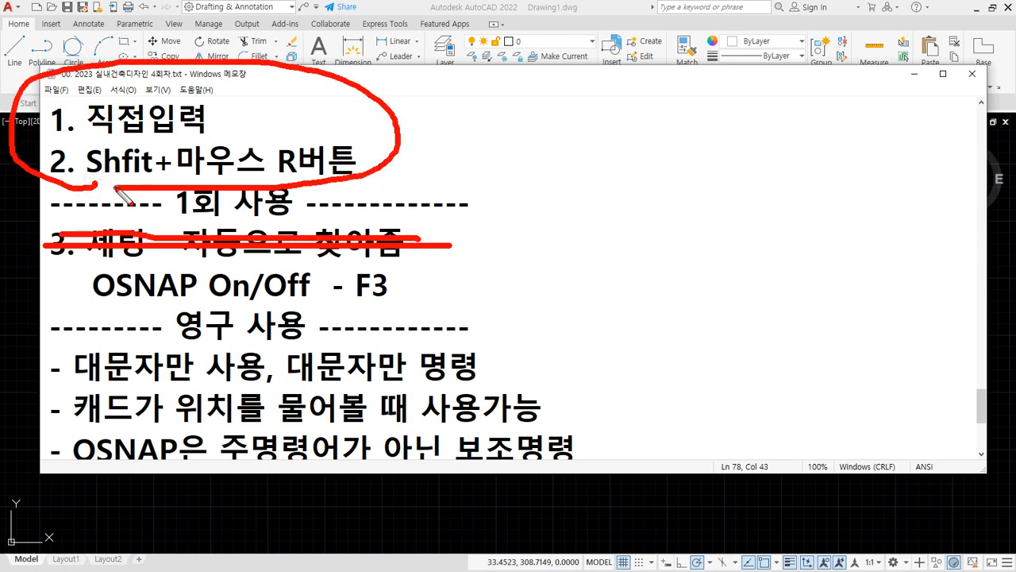
drag(402, 109, 438, 96)
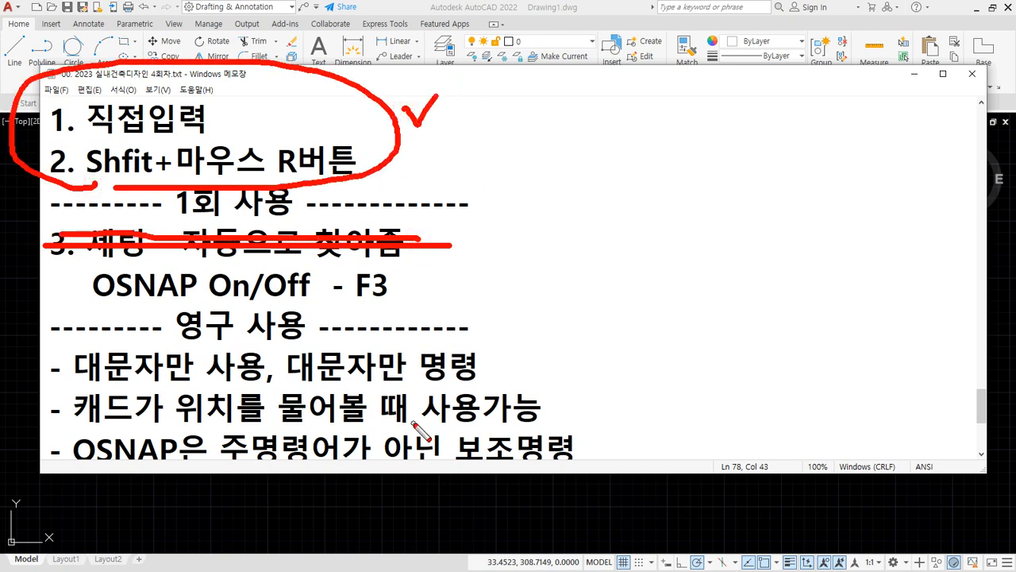
key(Escape)
click(403, 11)
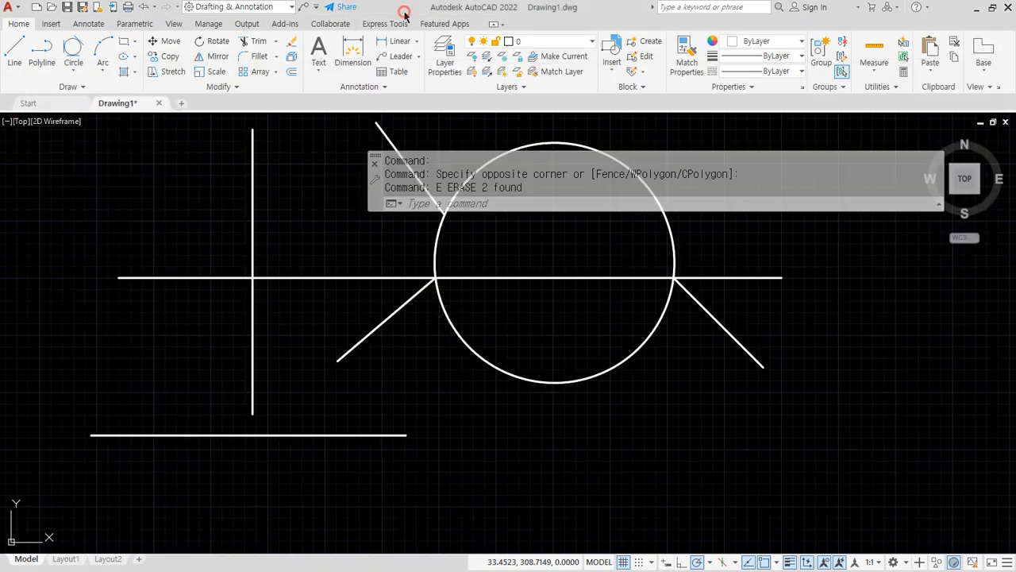
Examine the gap below the vertical line and the place where its extension would meet the lower horizontal line
key(ctrl+2)
mouse_move(254, 482)
mouse_down()
mouse_move(235, 384)
mouse_move(272, 474)
mouse_up()
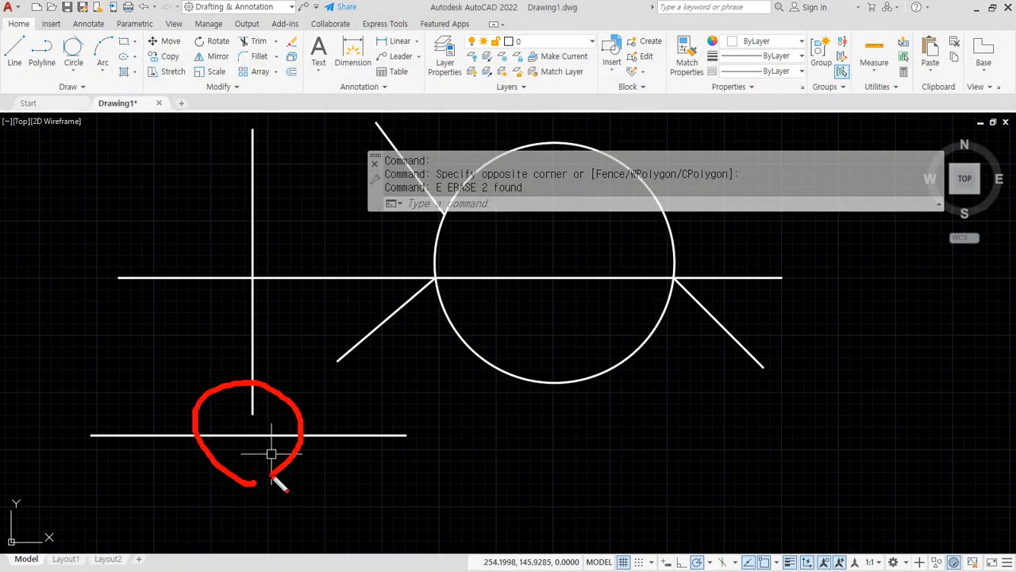
key(Escape)
scroll(240, 464, up, 2)
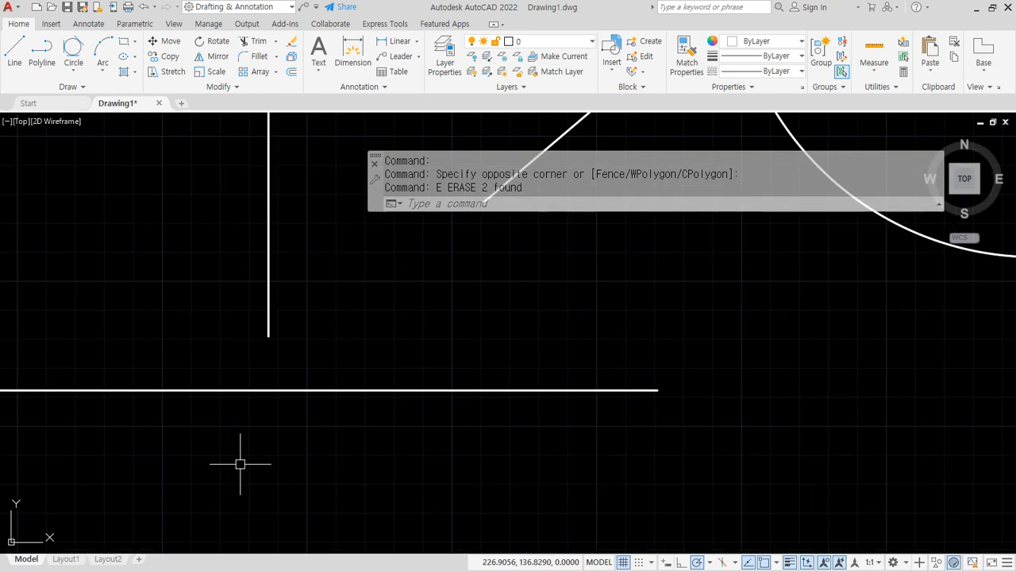
key(ctrl+2)
mouse_move(279, 402)
mouse_down()
mouse_move(230, 392)
mouse_move(311, 412)
mouse_move(262, 431)
mouse_up()
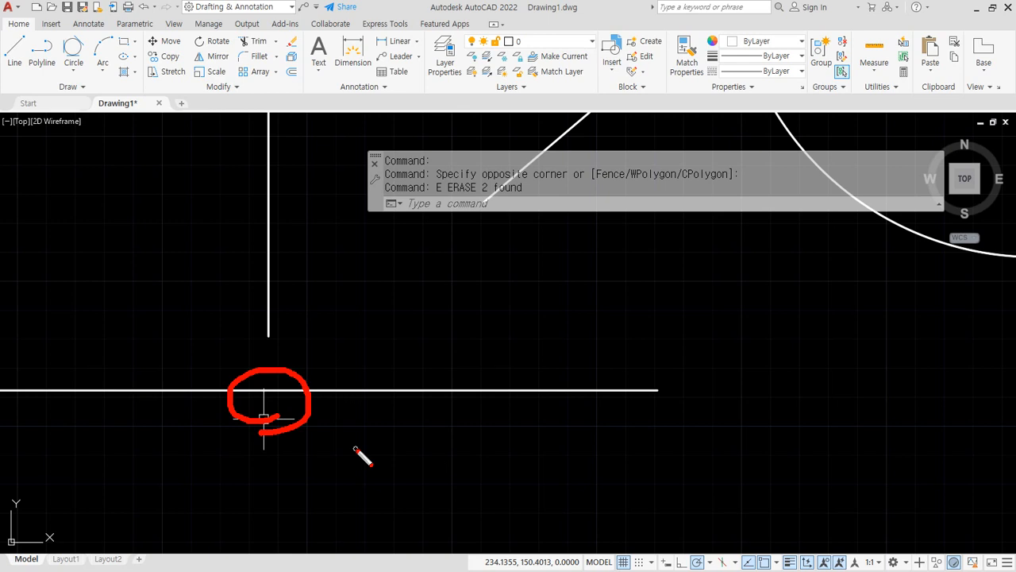
key(Escape)
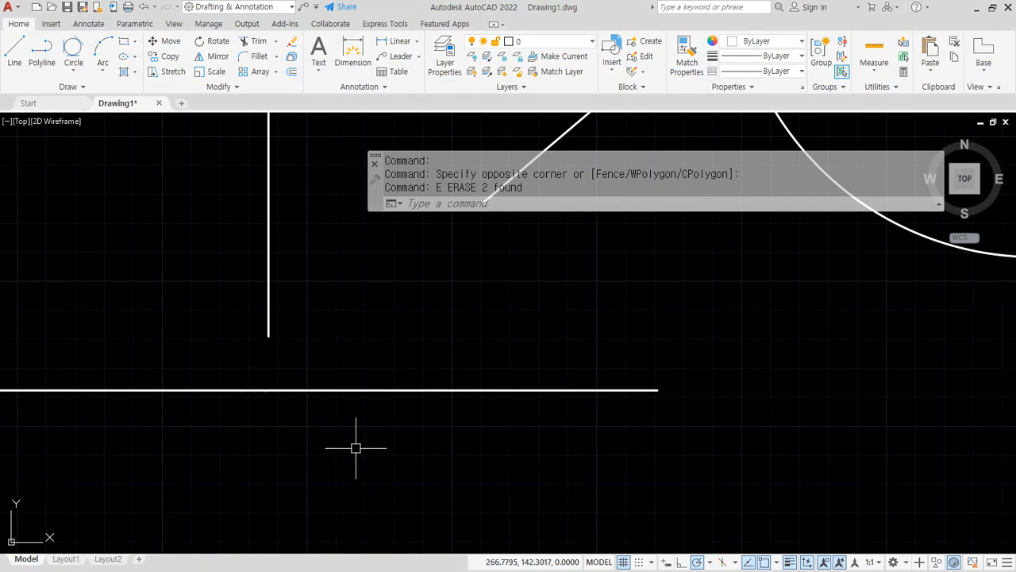
text(l)
key(Return)
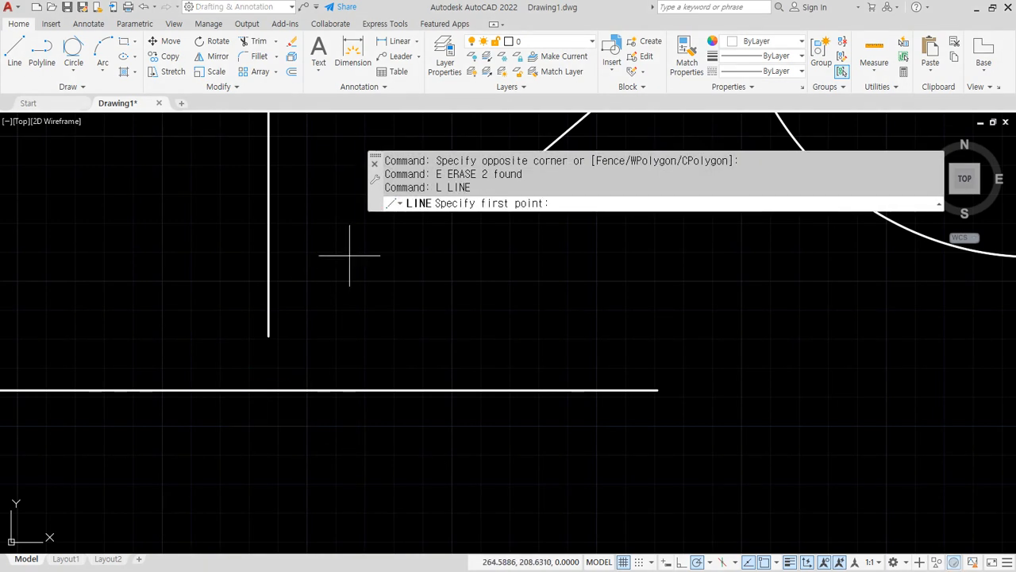
shift+right_click(563, 240)
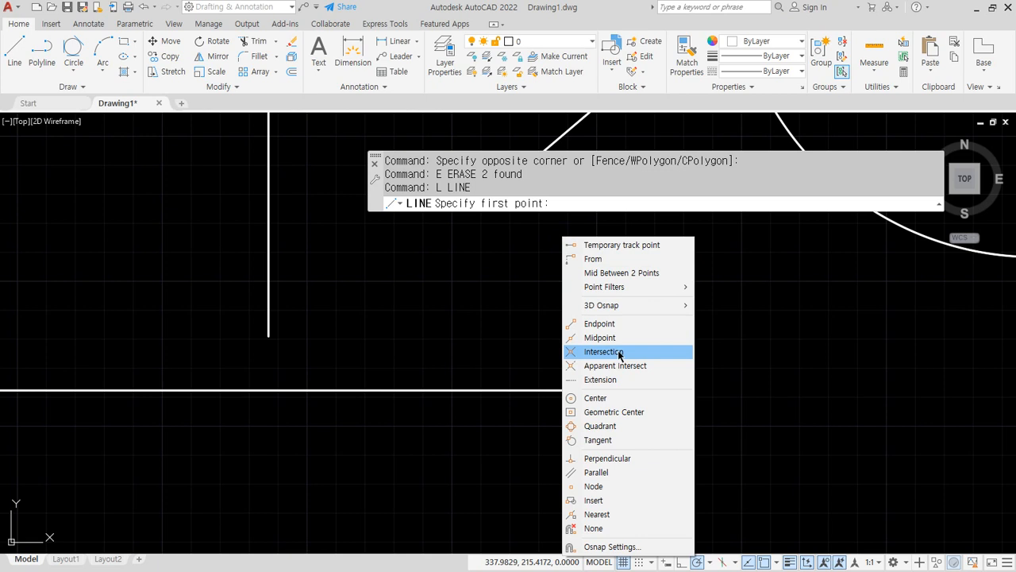
click(620, 355)
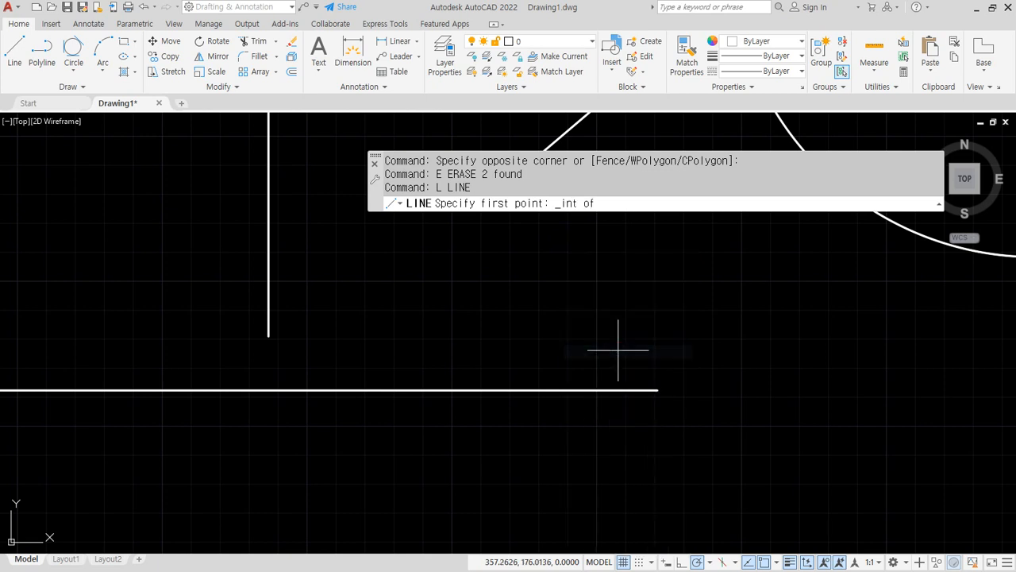
click(269, 222)
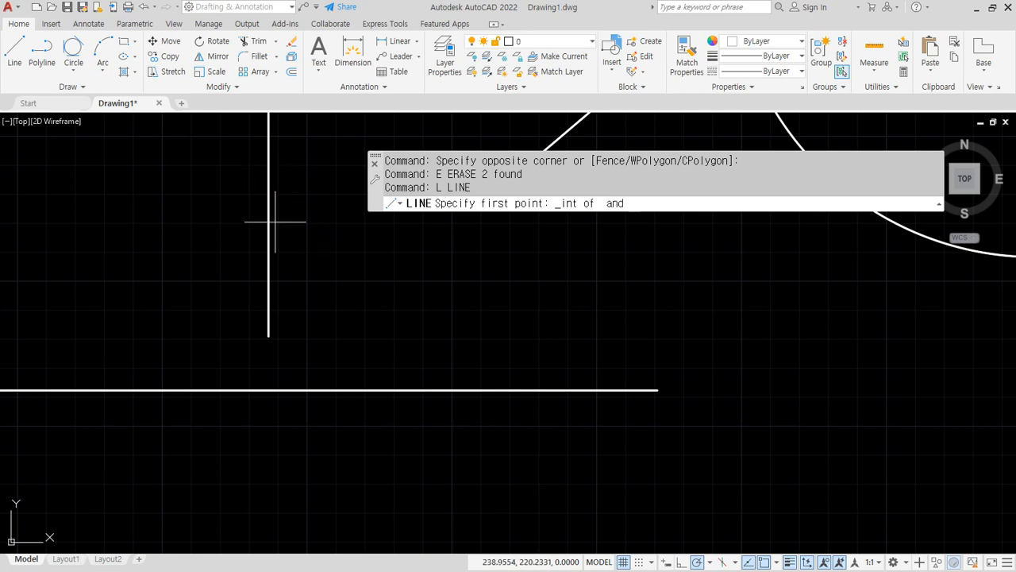
click(475, 389)
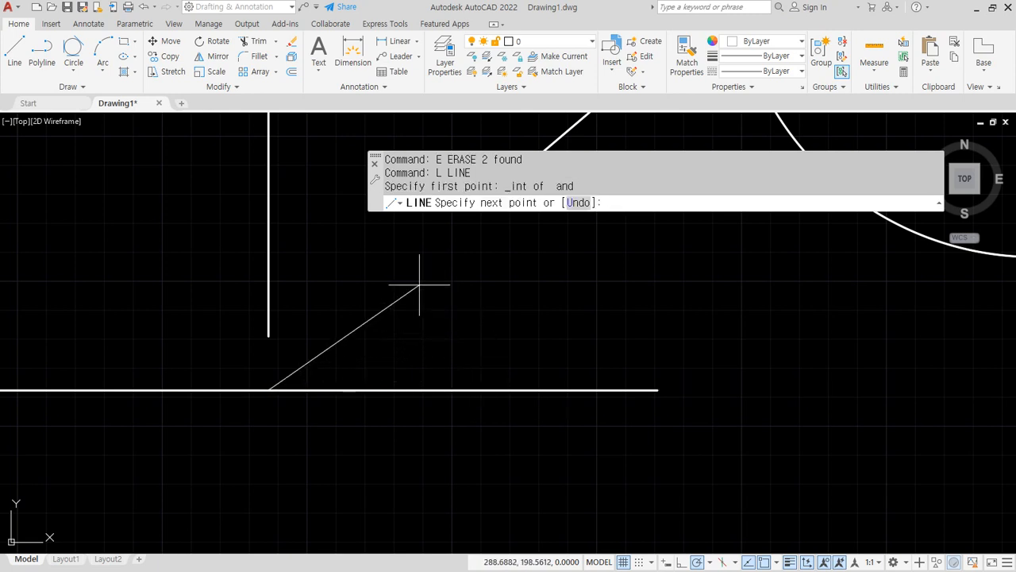
key(Escape)
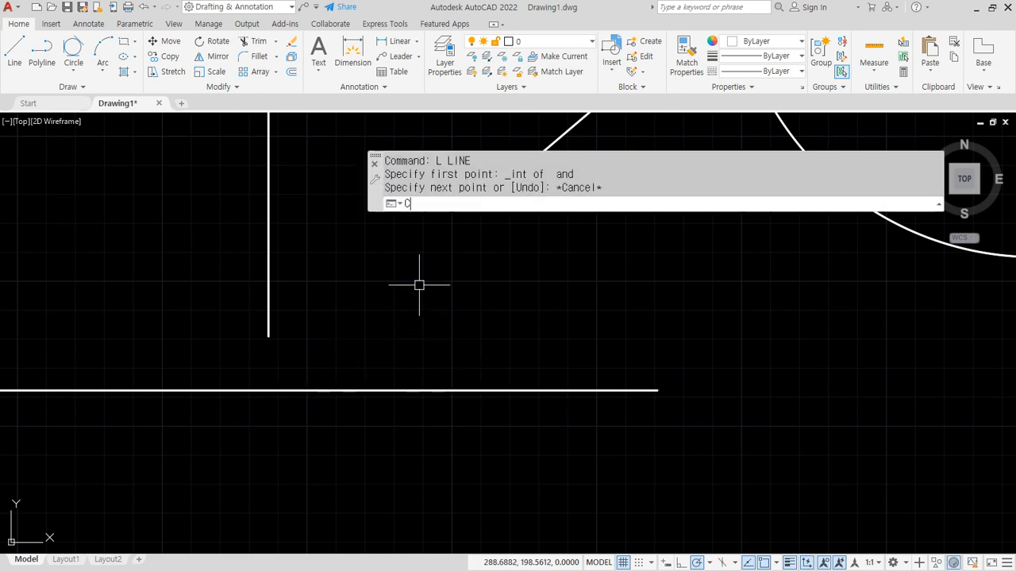
Draw a circle centred, with the Intersection snap, where the vertical line's extension would meet the lower horizontal line
text(c)
key(Return)
shift+right_click(480, 254)
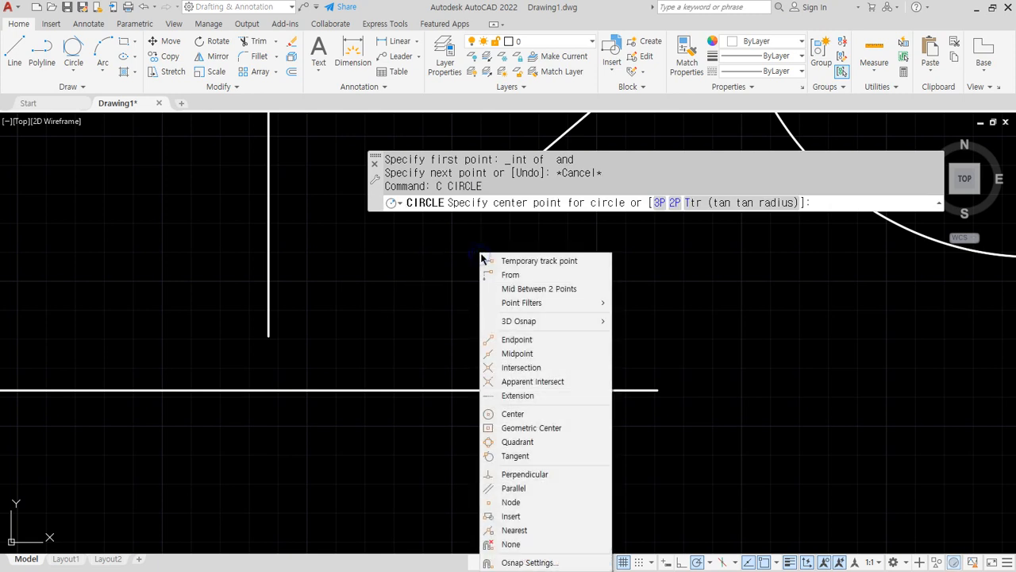
click(533, 367)
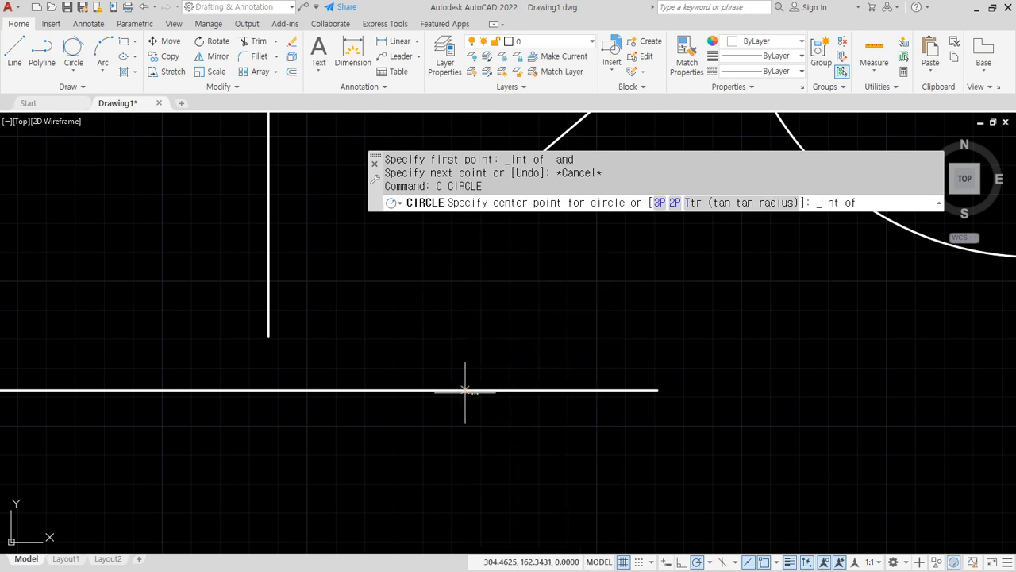
click(509, 390)
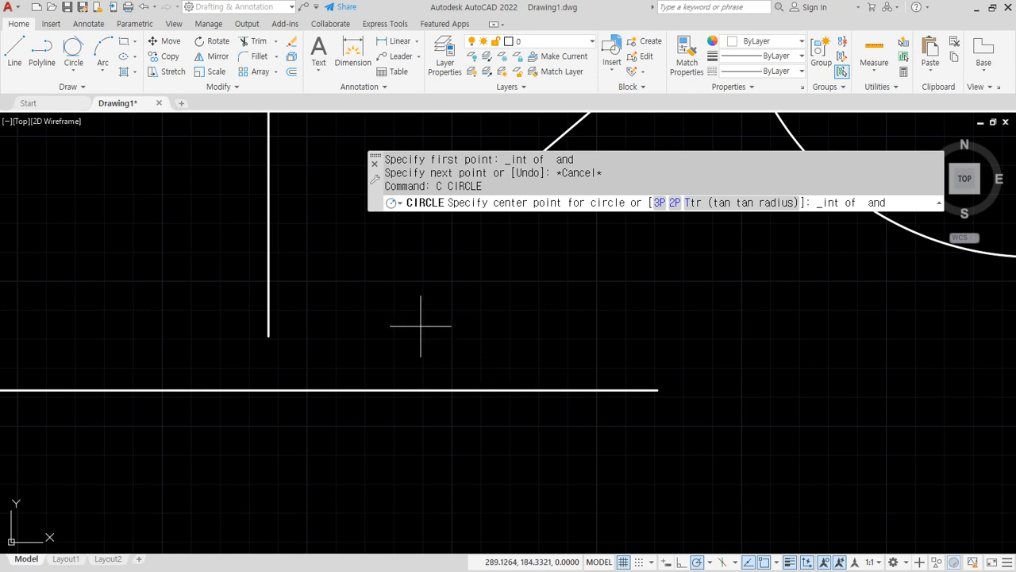
click(271, 248)
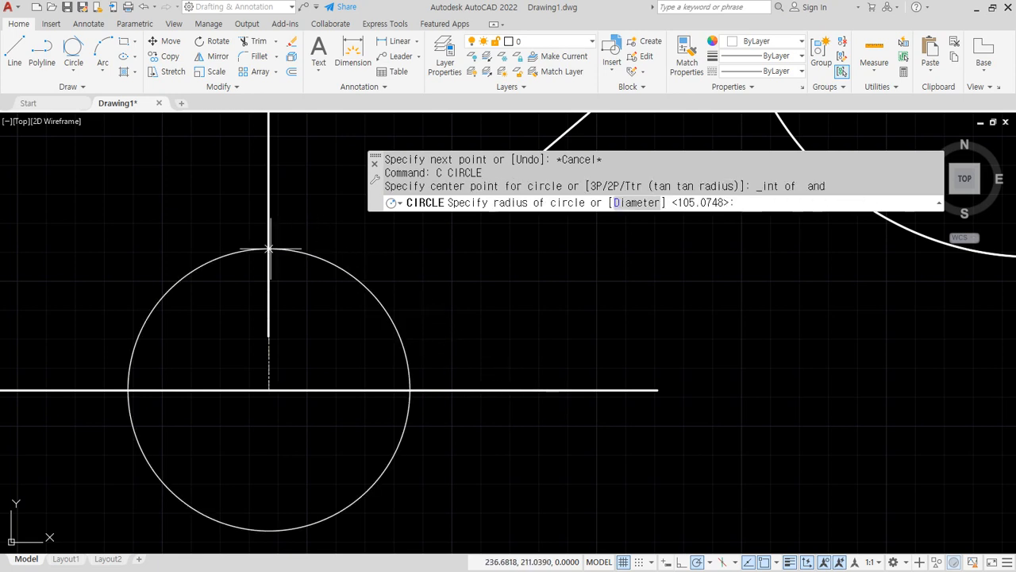
click(354, 265)
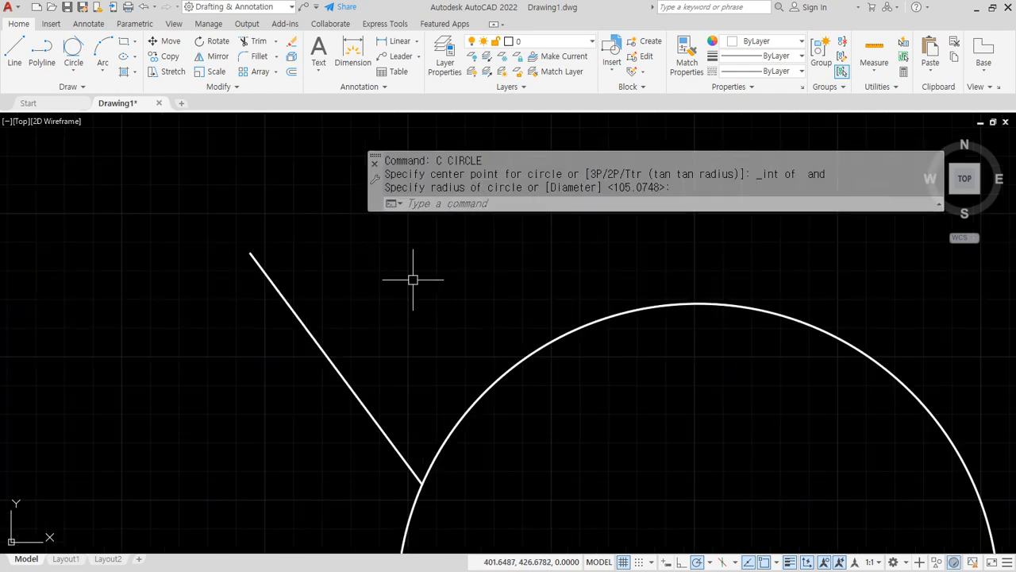
Draw a short slanted line up and to the right of the slanted line touching the circle, leaving a gap between the two
text(L)
key(Return)
click(445, 242)
click(375, 294)
key(Return)
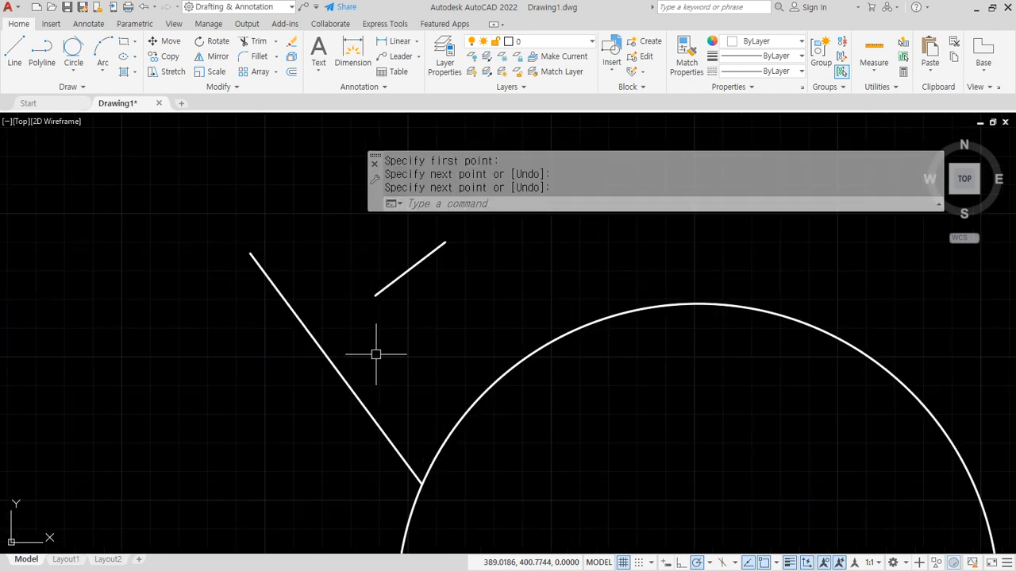
mouse_move(347, 383)
mouse_down()
mouse_move(351, 284)
mouse_move(367, 371)
mouse_up()
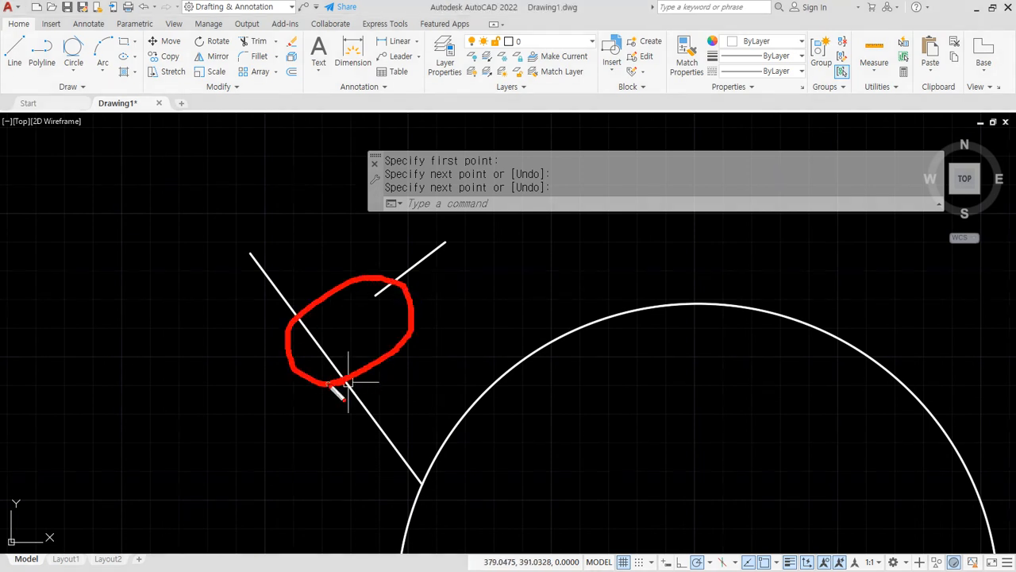
Draw a line leftward from the point where the short line's extension meets the long slanted line, using the Intersection snap
scroll(429, 317, down, 3)
middle_drag(472, 322, 425, 305)
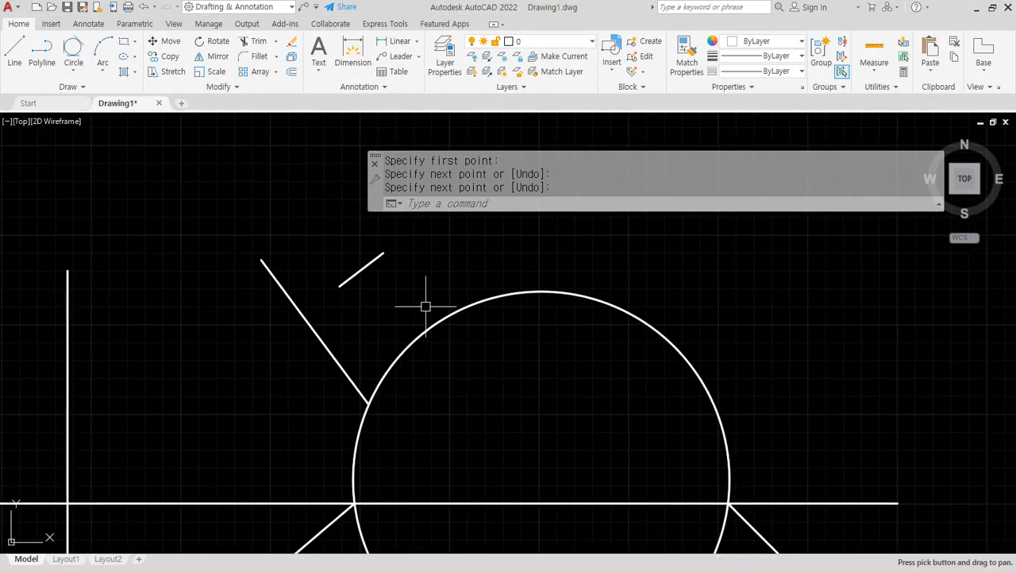
scroll(264, 279, up, 2)
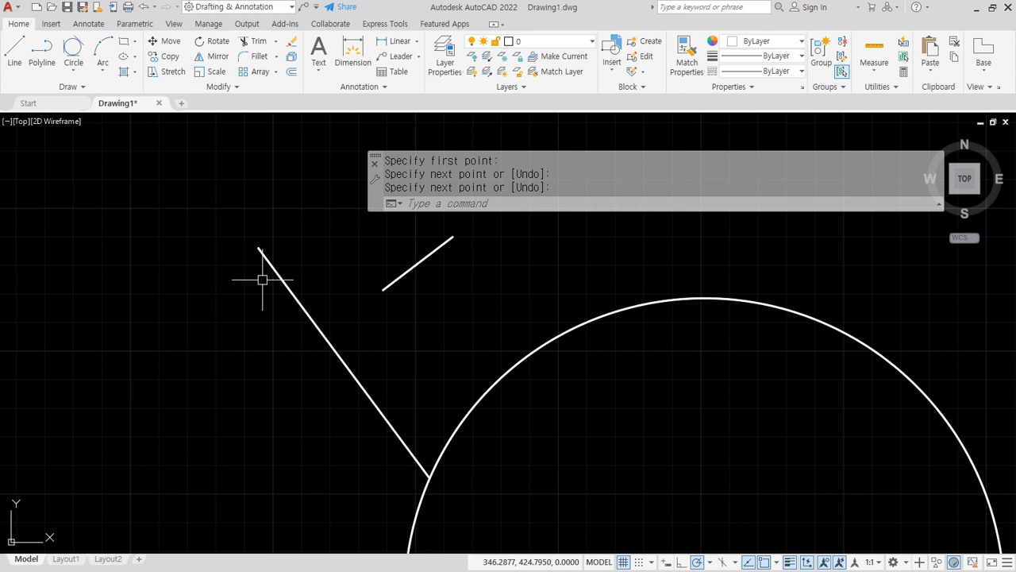
text(l)
key(Return)
shift+right_click(293, 159)
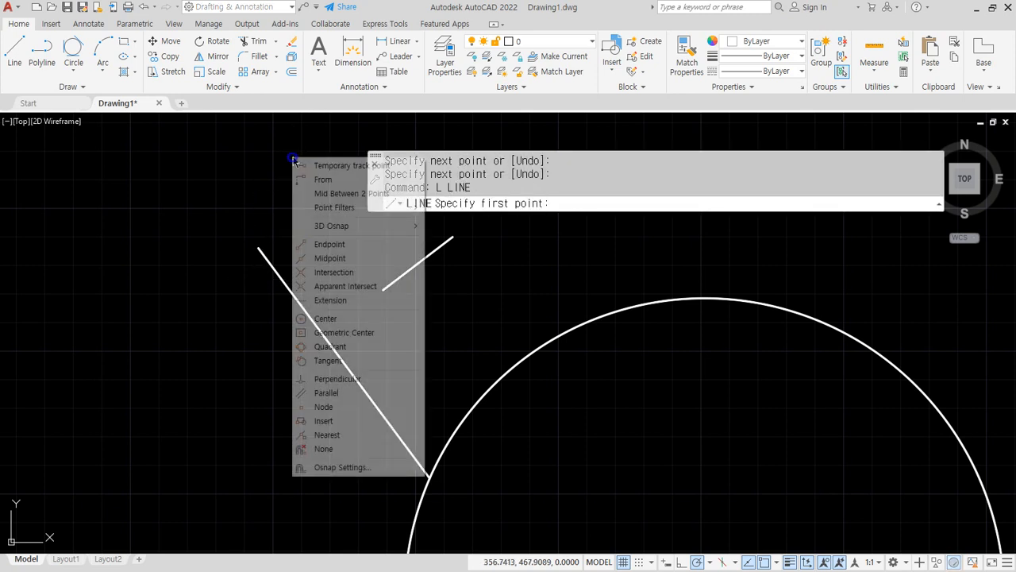
click(379, 272)
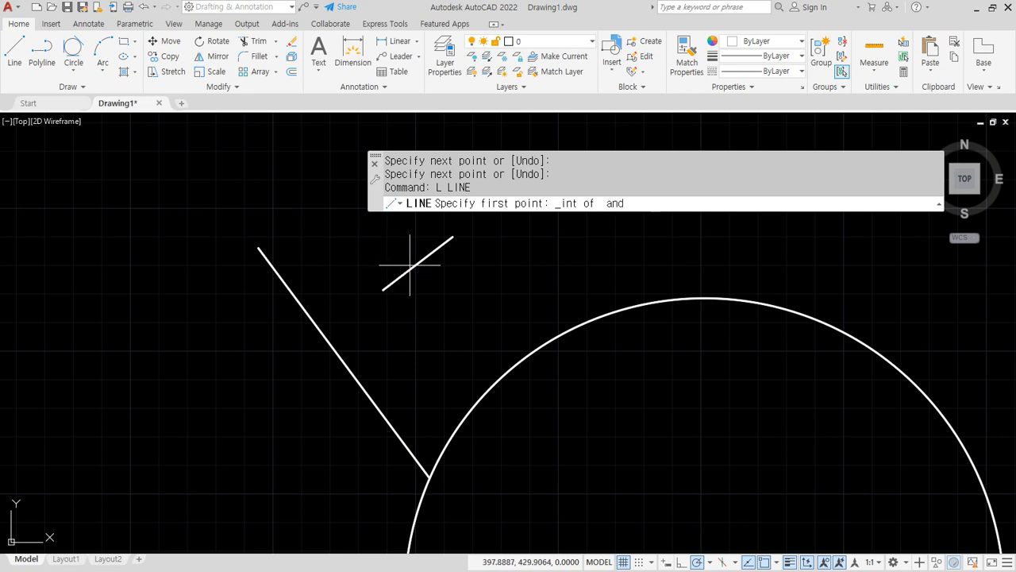
click(278, 275)
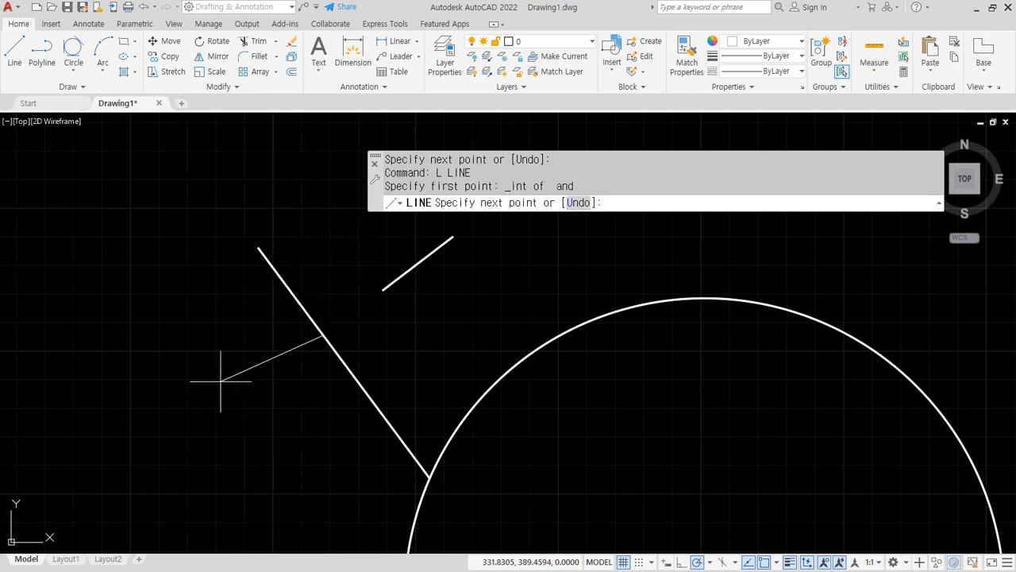
click(174, 347)
key(Return)
Draw a line from the right crossing of the circle and the horizontal line into the circle's upper interior, using the Intersection snap
scroll(475, 384, down, 4)
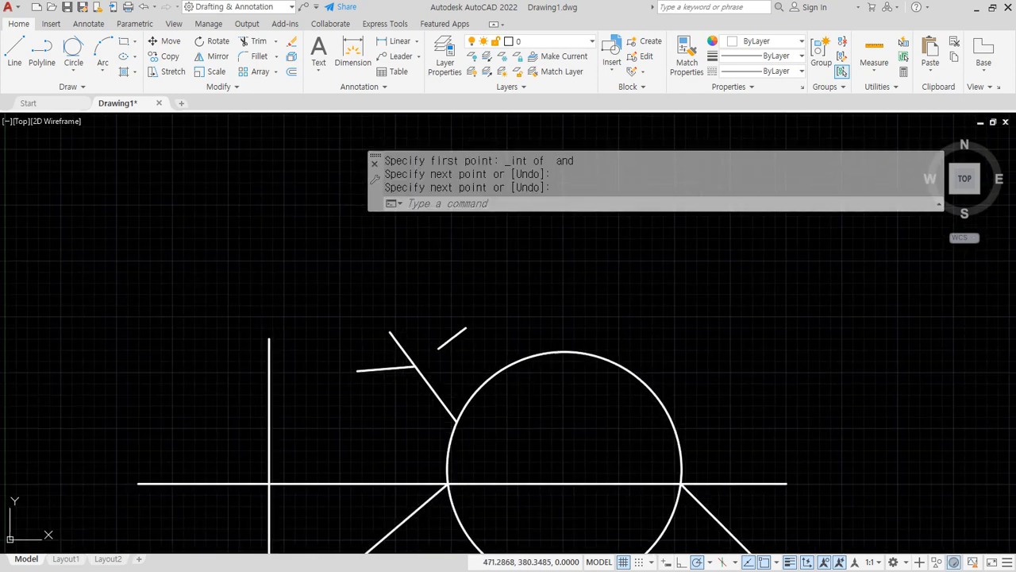
middle_drag(617, 493, 494, 365)
scroll(498, 369, up, 2)
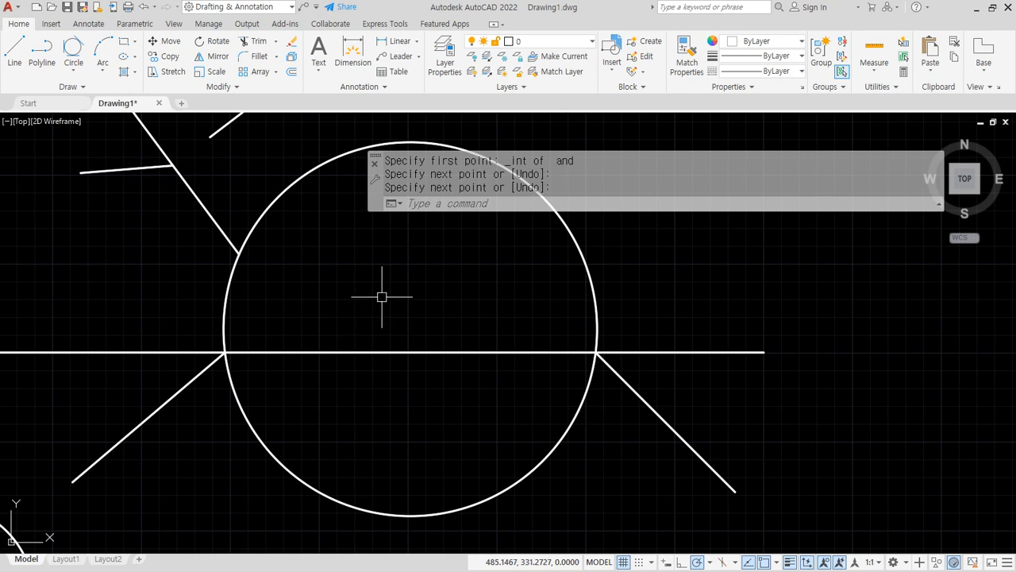
text(l)
key(Return)
shift+right_click(399, 270)
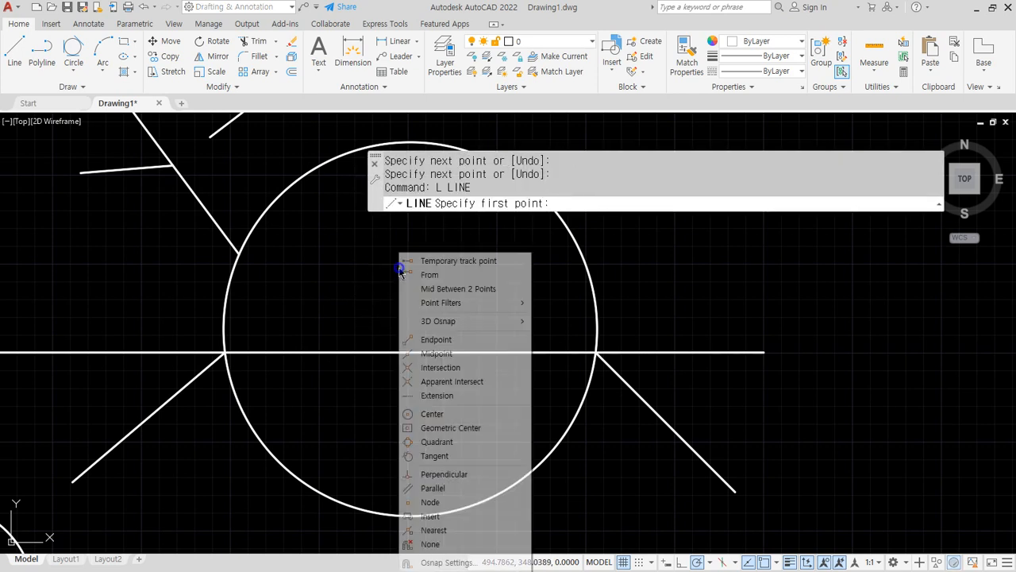
click(464, 369)
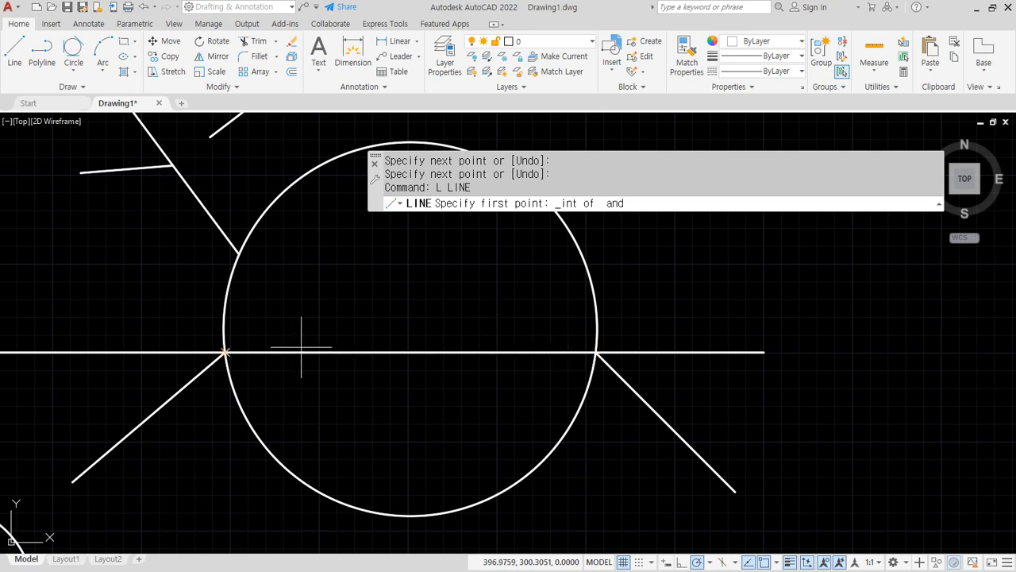
scroll(306, 344, up, 2)
middle_drag(125, 373, 378, 343)
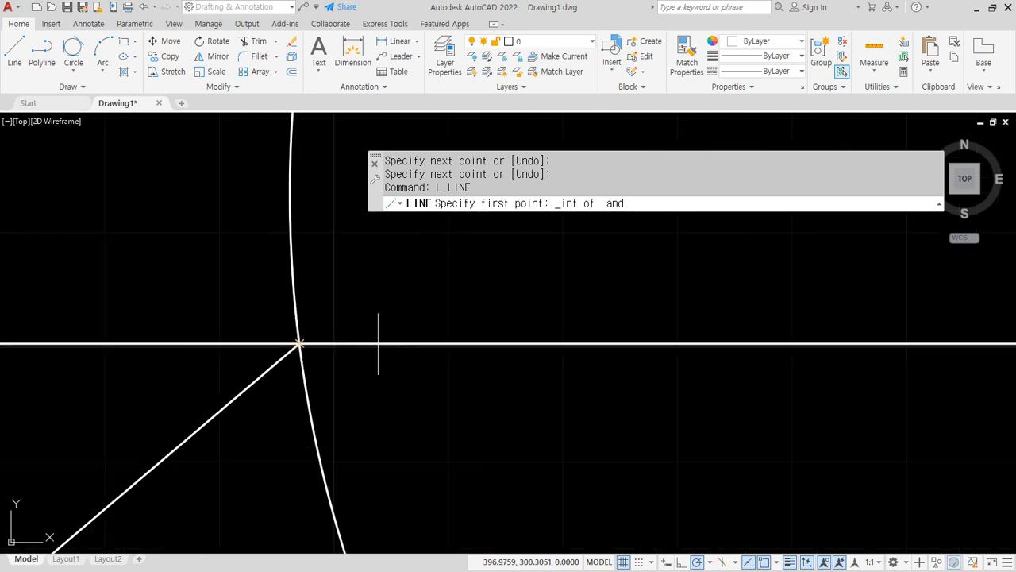
key(alt)
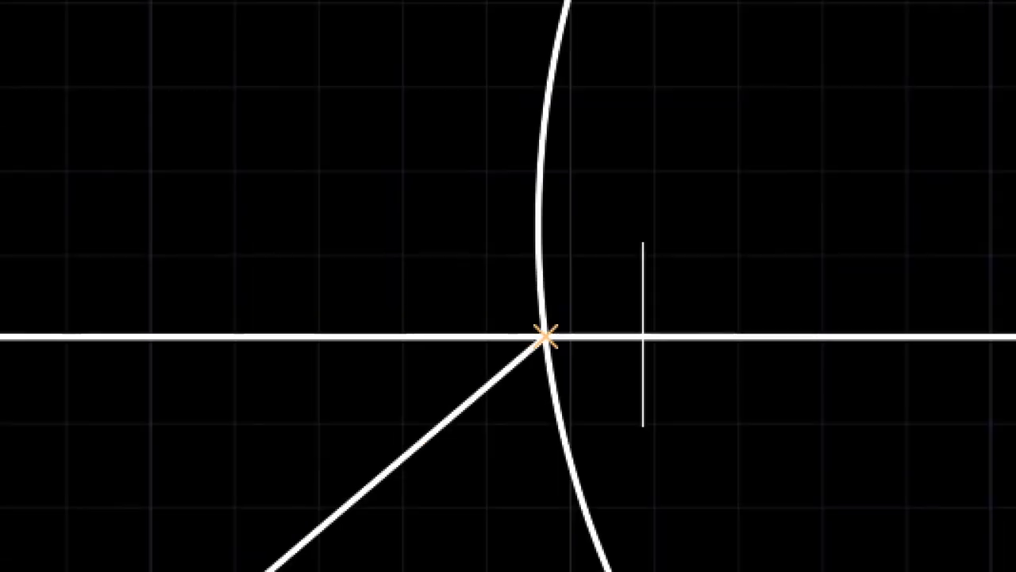
middle_drag(643, 334, 345, 331)
scroll(493, 310, down, 6)
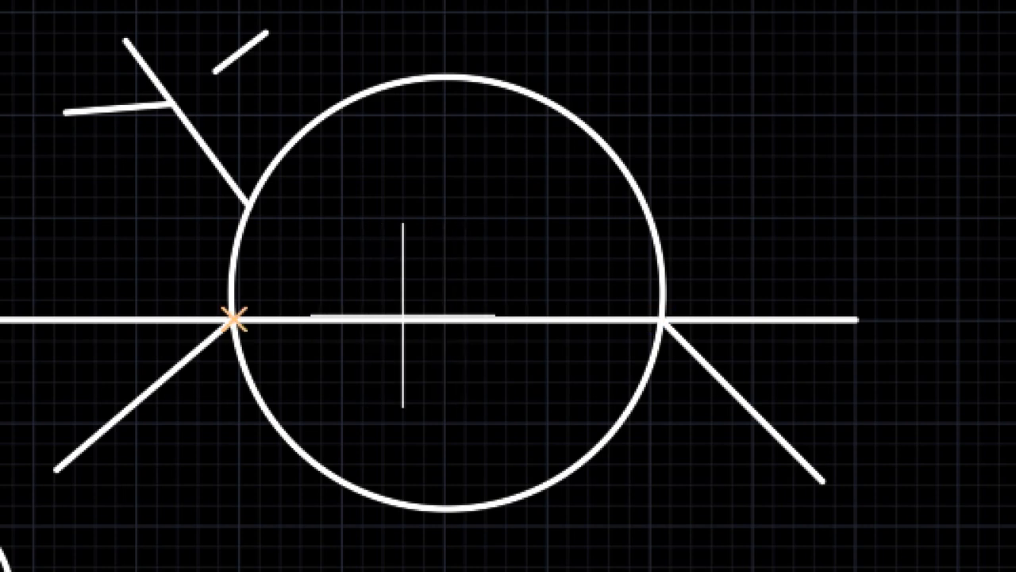
click(658, 319)
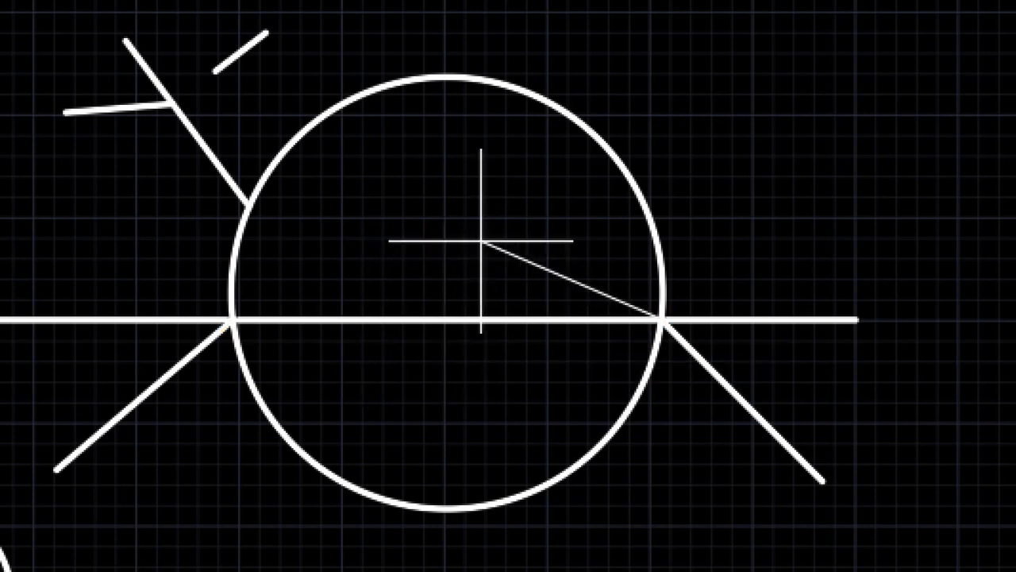
click(480, 221)
key(Escape)
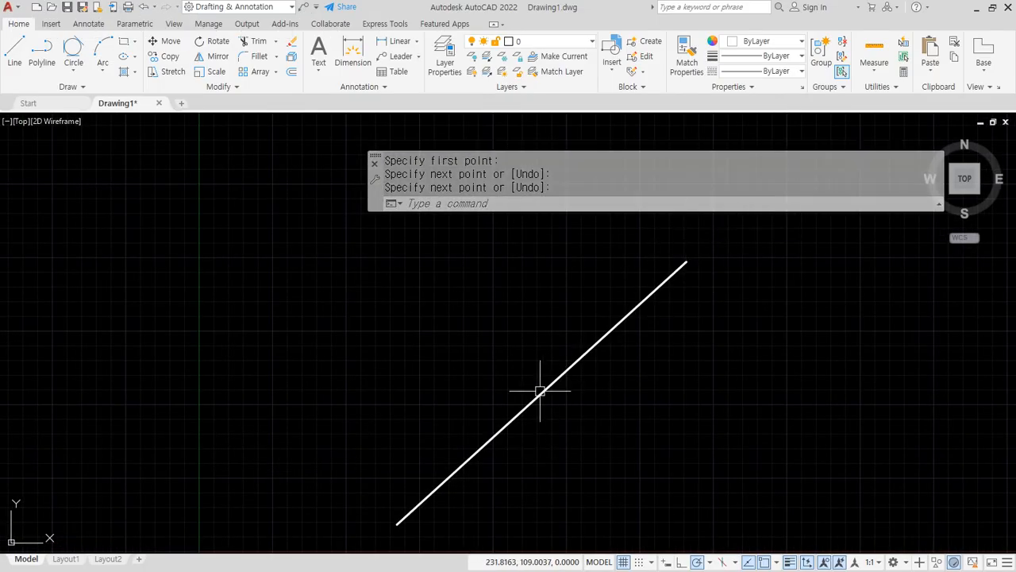
Draw a line from a free point at the upper left to the separate slanted line, ending with the Perpendicular snap
middle_drag(587, 352, 579, 352)
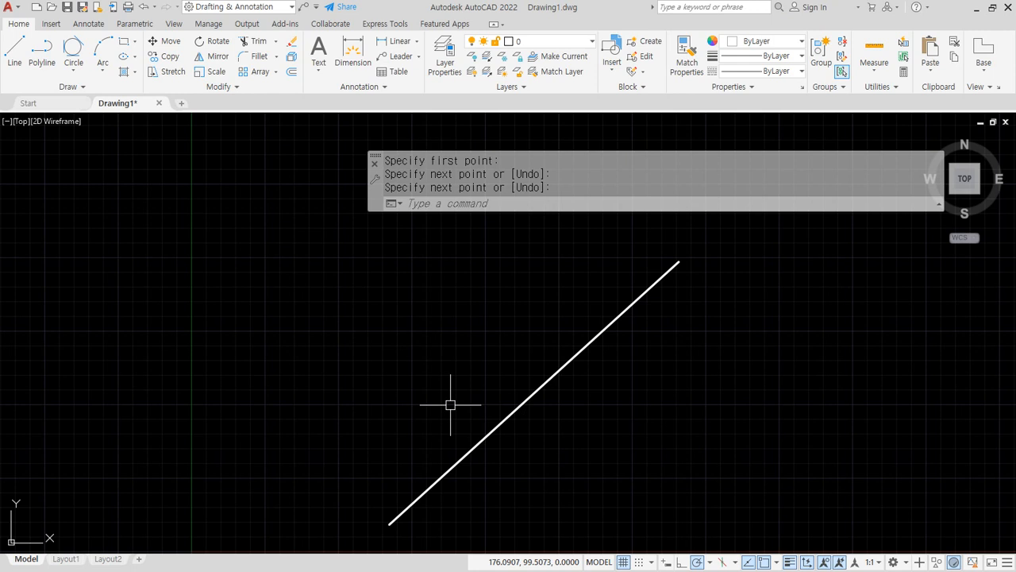
text(l)
key(Return)
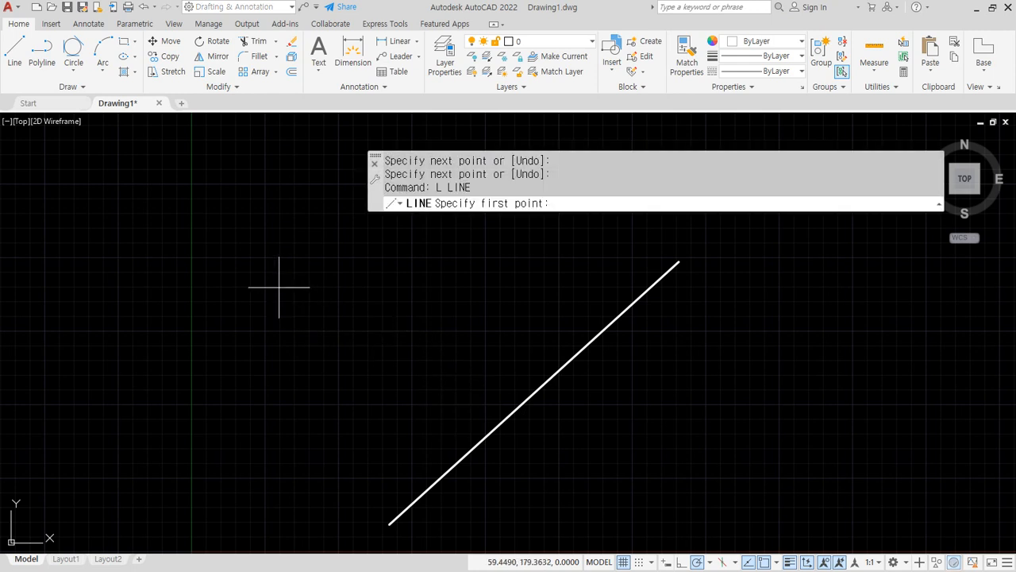
click(249, 238)
shift+right_click(391, 256)
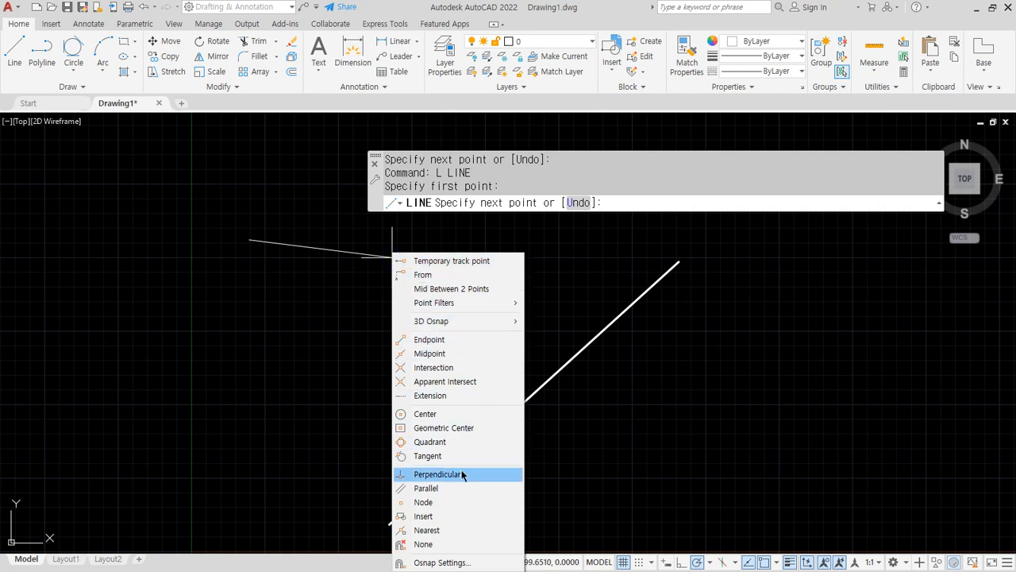
click(463, 474)
click(574, 341)
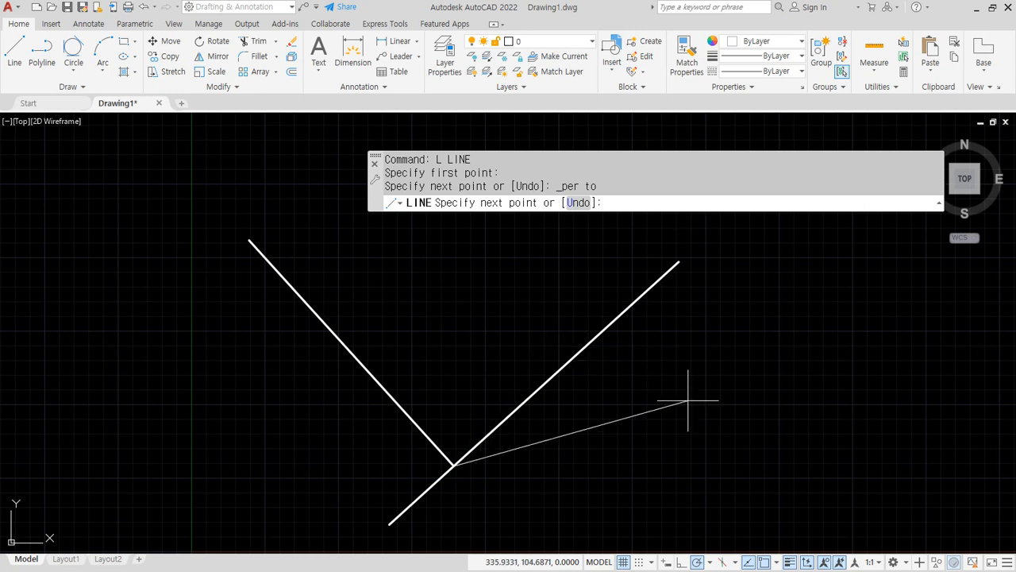
key(Return)
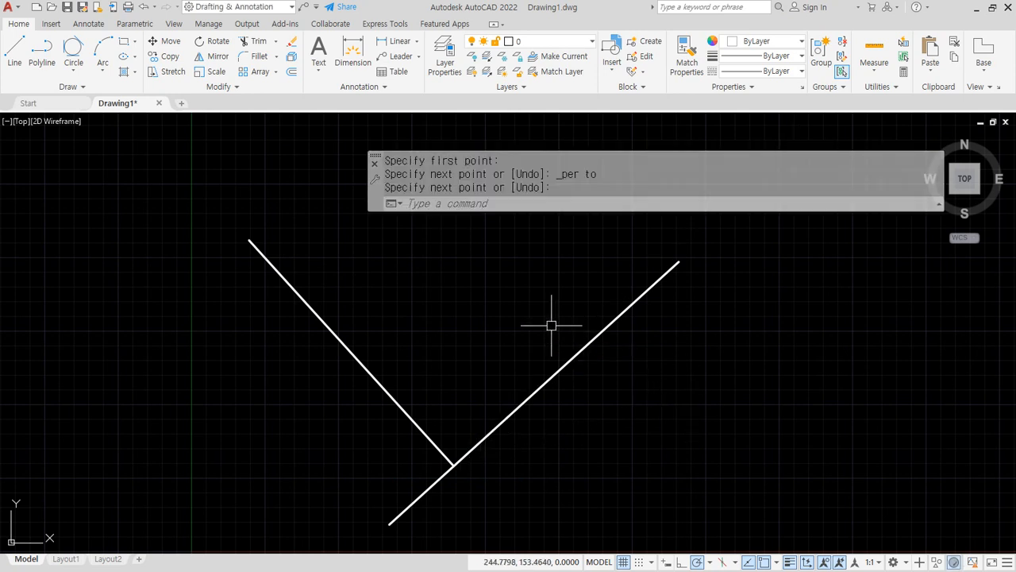
Draw a second line from a free point above to the newly drawn perpendicular line, ending with the Perpendicular snap
middle_drag(487, 310, 448, 430)
key(Return)
click(435, 251)
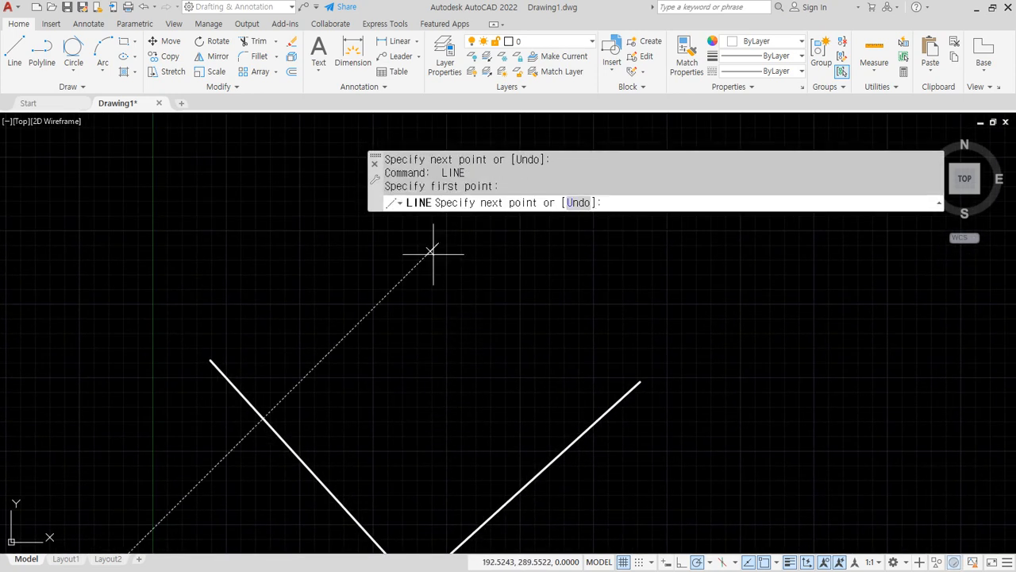
shift+right_click(342, 242)
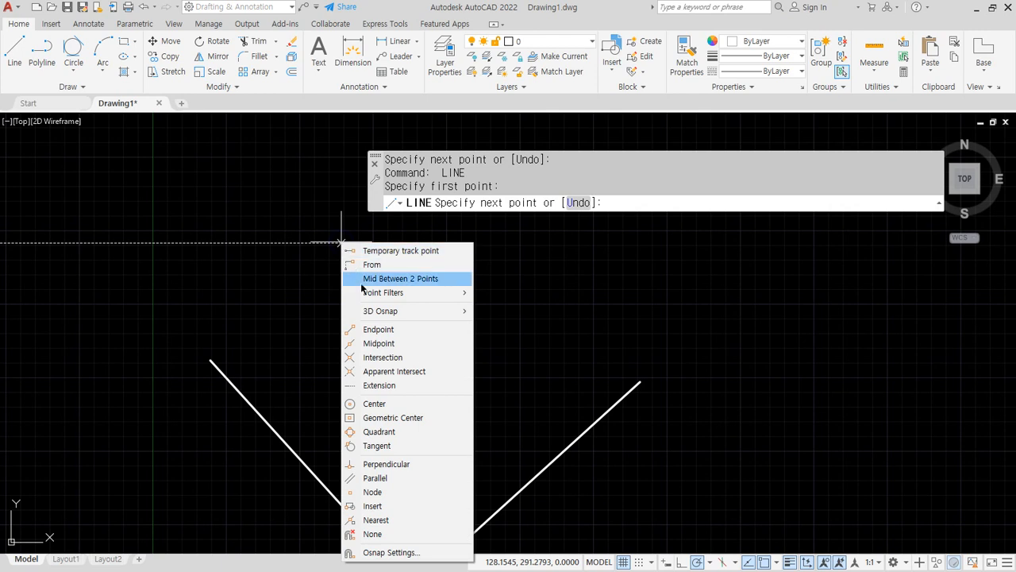
click(403, 468)
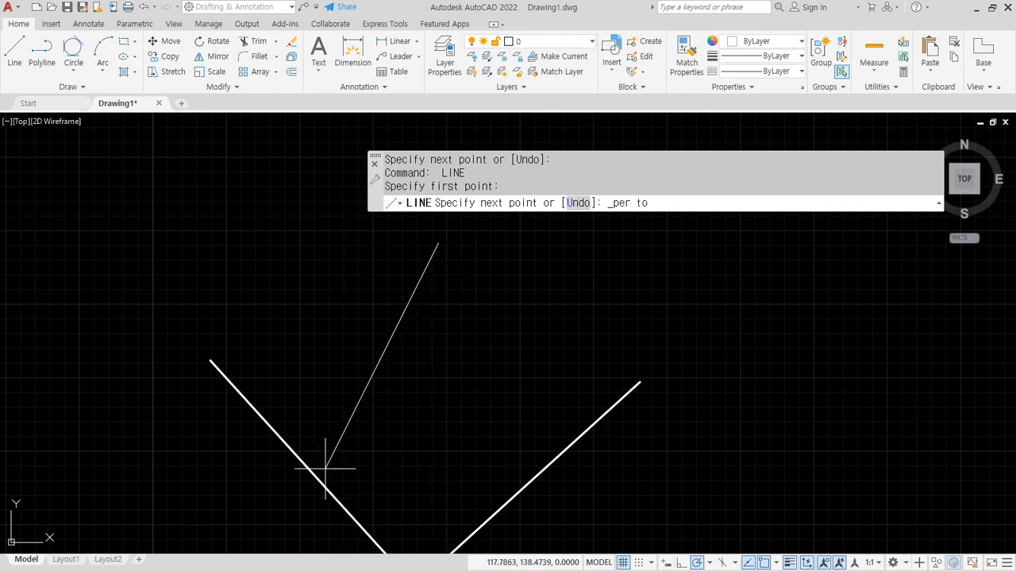
click(324, 471)
key(Return)
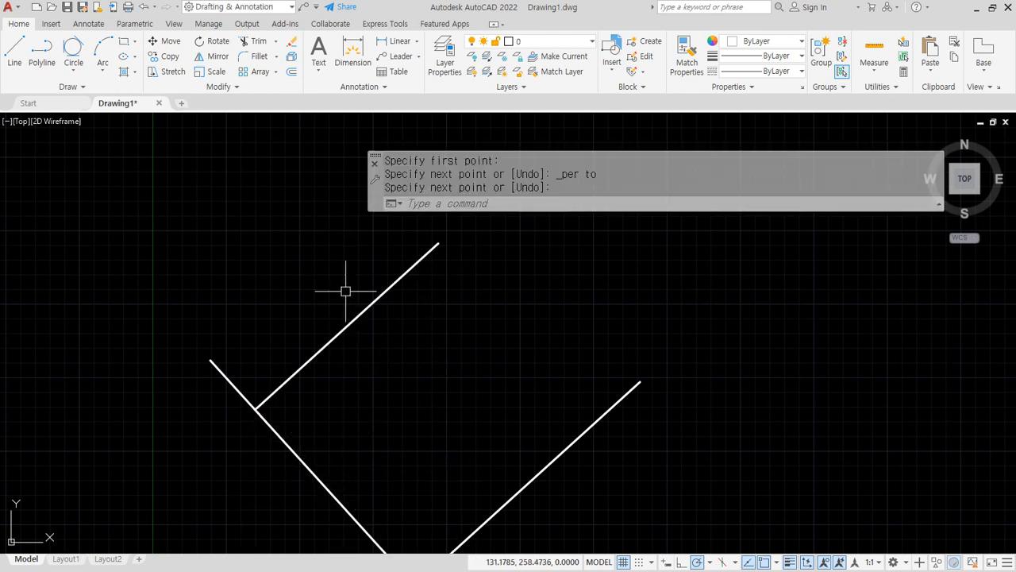
Draw a third line from above the second perpendicular across it to the original slanted line, ending with the Perpendicular snap
key(Return)
click(355, 225)
shift+right_click(496, 299)
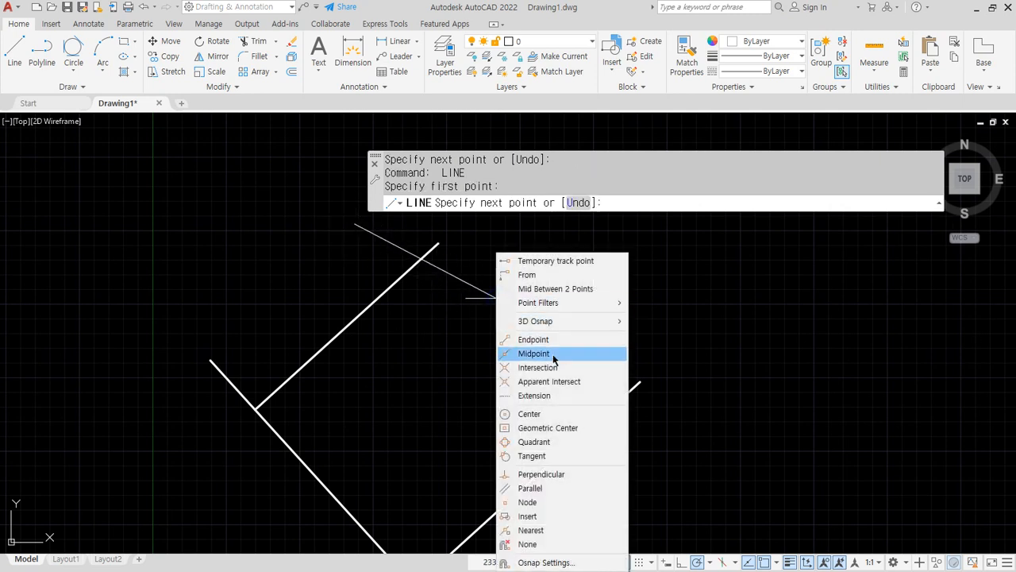
click(541, 474)
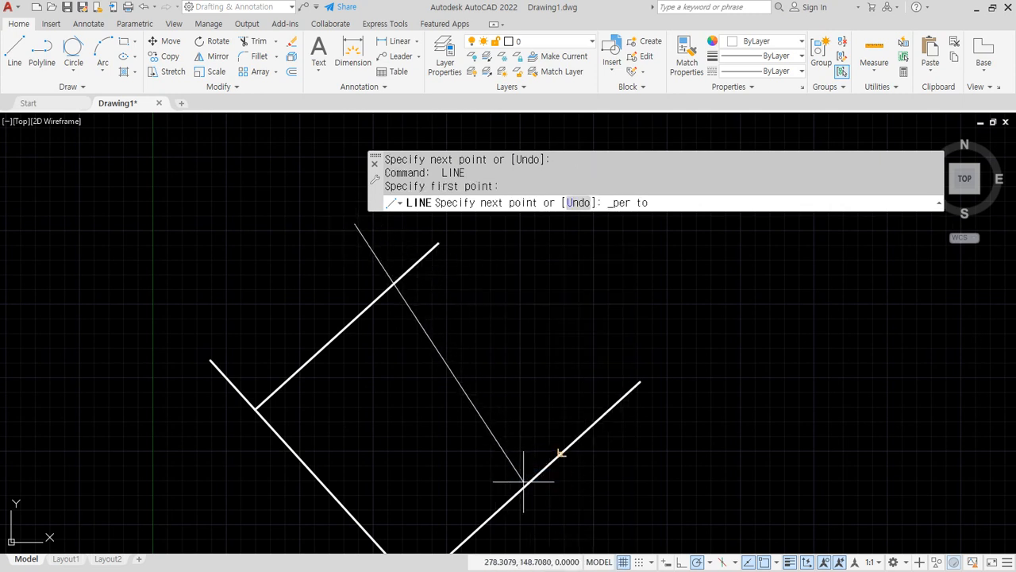
click(524, 481)
key(Return)
middle_drag(495, 423, 492, 389)
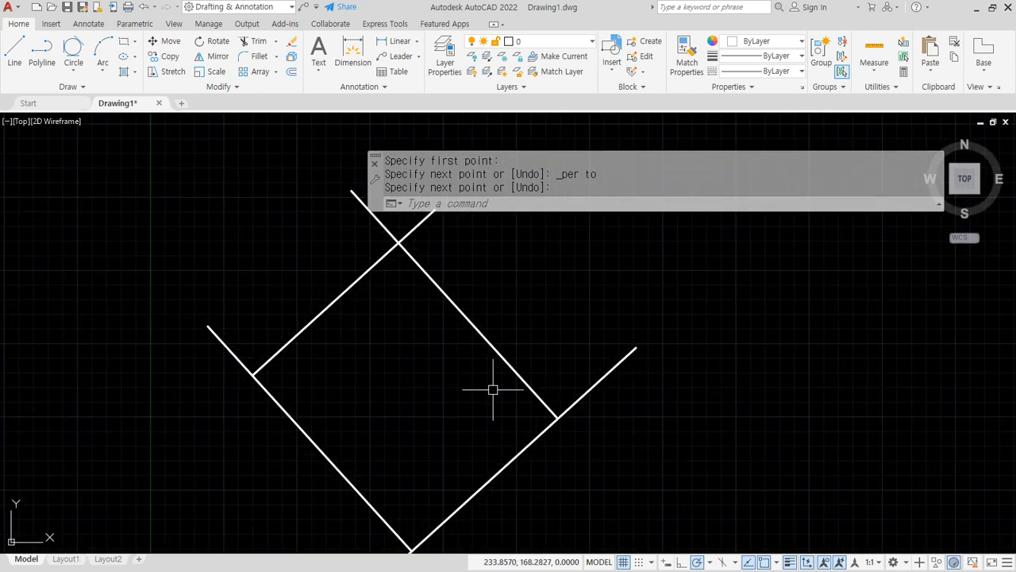
drag(525, 389, 514, 456)
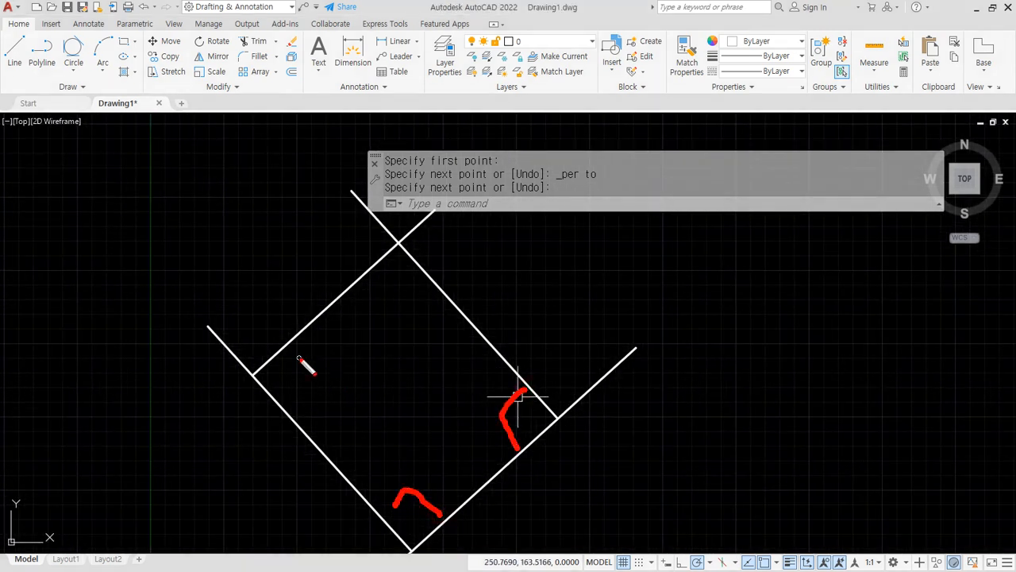
drag(299, 357, 279, 410)
key(Escape)
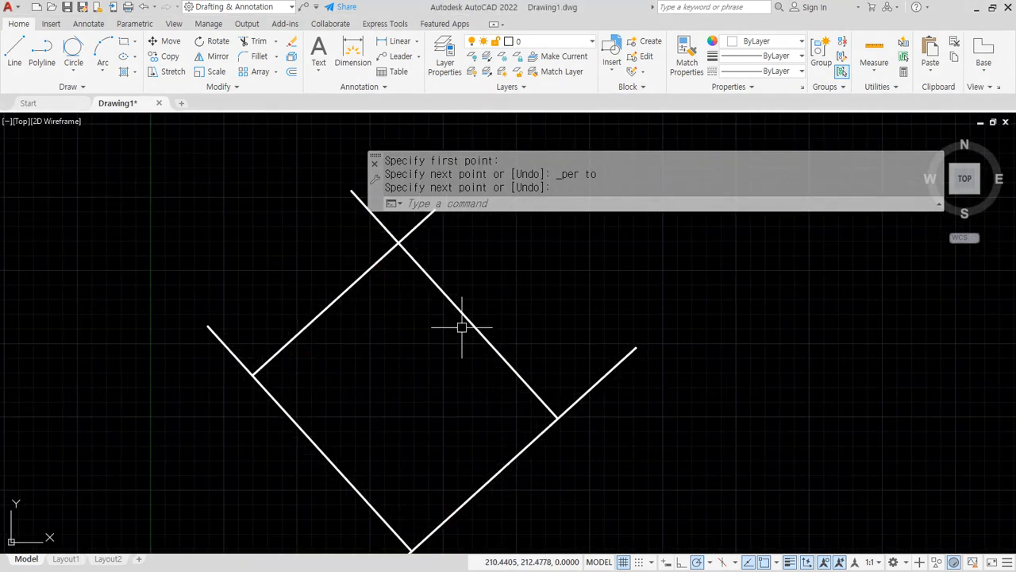
Erase the three perpendicular practice lines, keeping only the original slanted line
scroll(364, 378, down, 2)
middle_drag(399, 378, 485, 378)
click(480, 285)
click(506, 294)
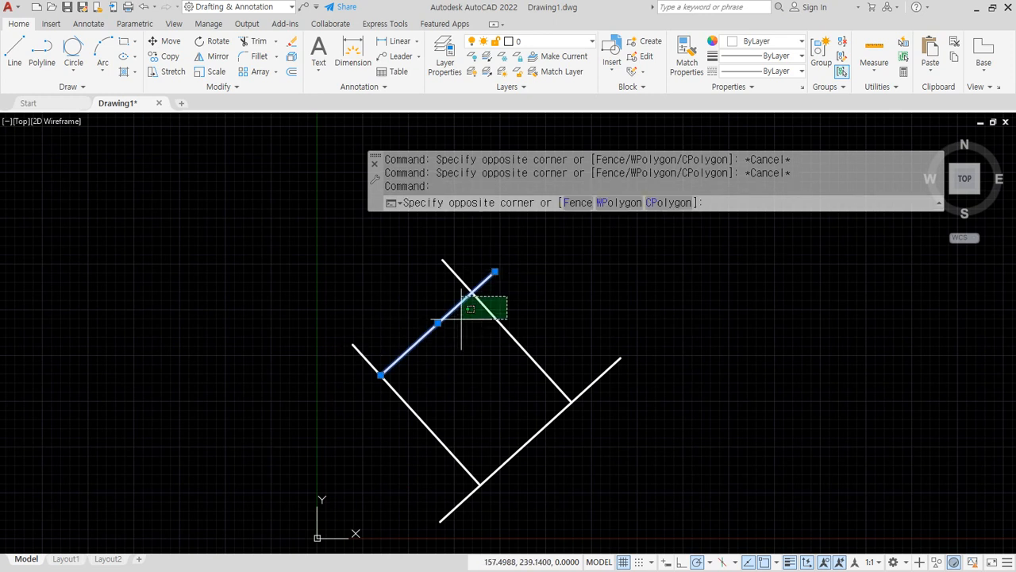
click(463, 317)
click(418, 379)
click(372, 413)
text(e)
key(Return)
Draw a line starting on the slanted line with the Perpendicular snap and ending at a free point to its upper left
text(l)
key(Return)
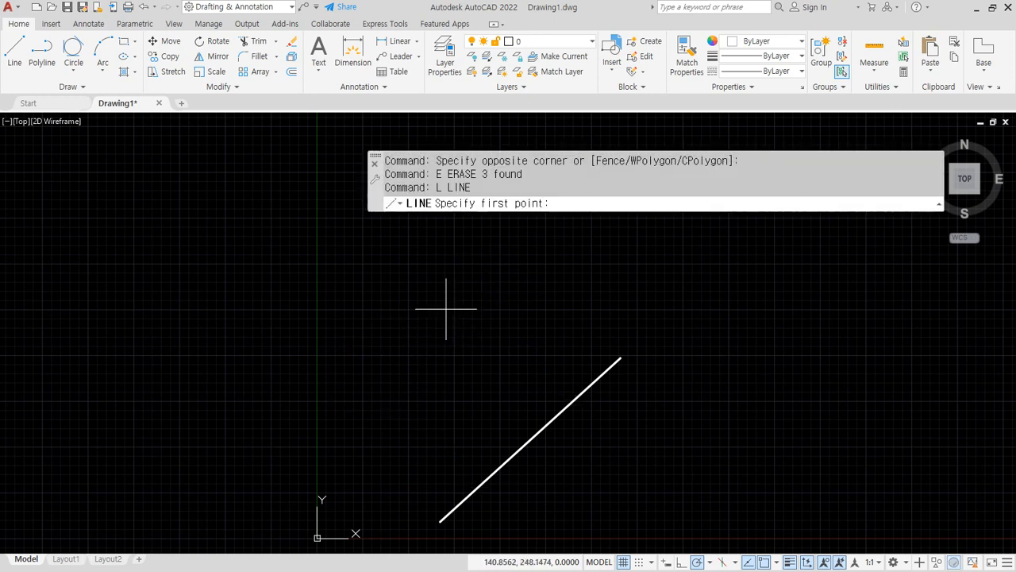
shift+right_click(430, 255)
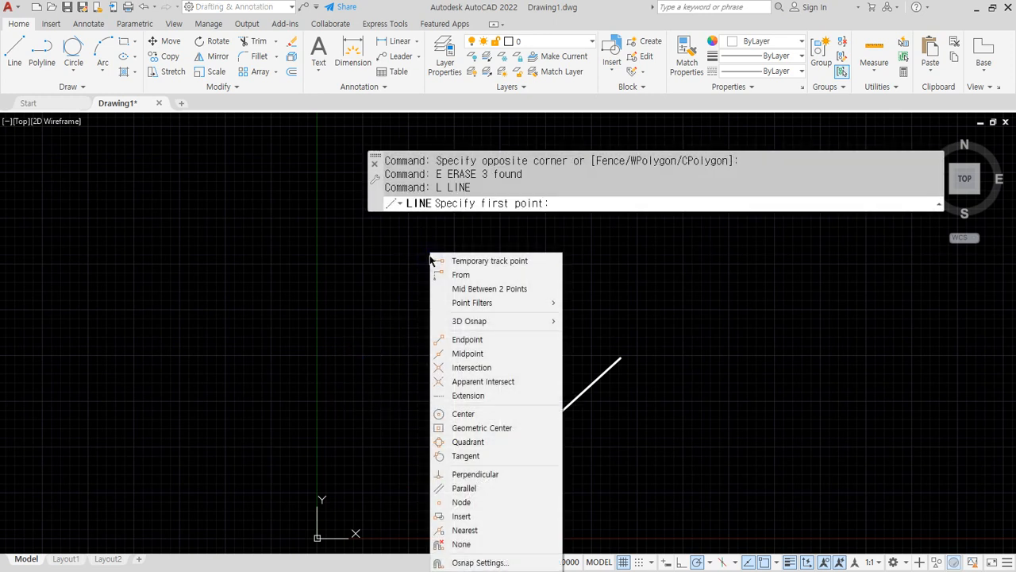
click(489, 478)
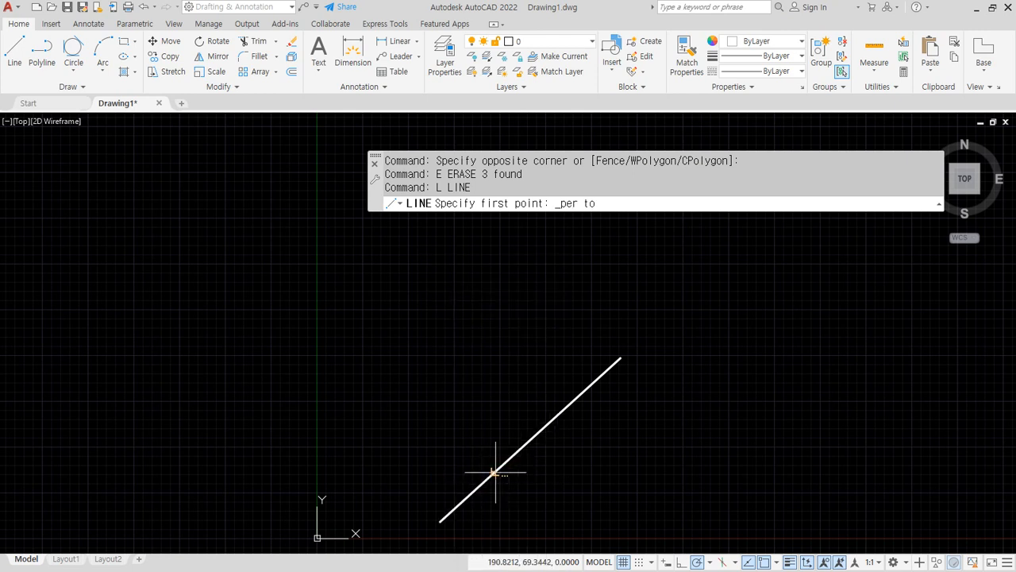
click(561, 421)
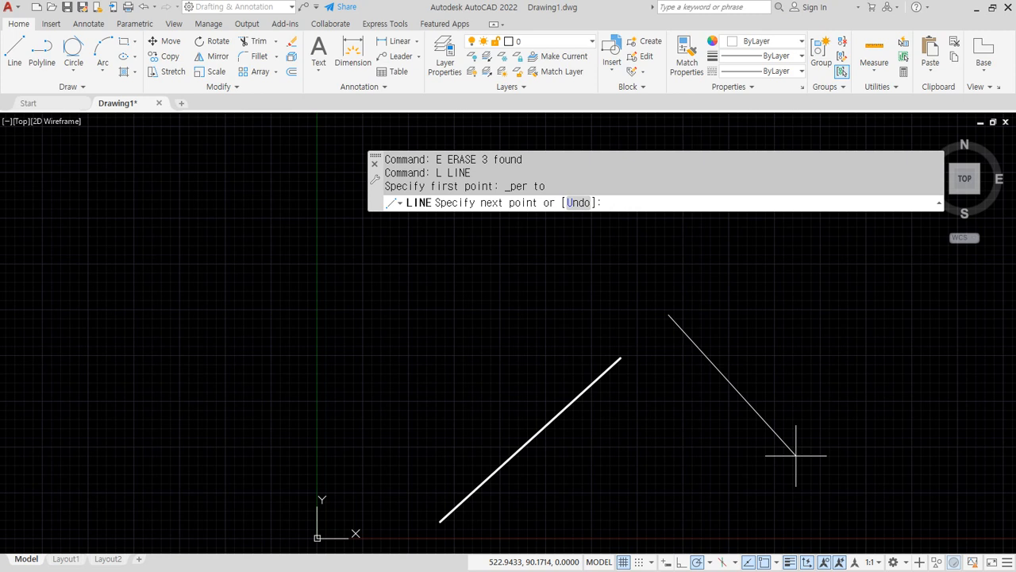
click(496, 253)
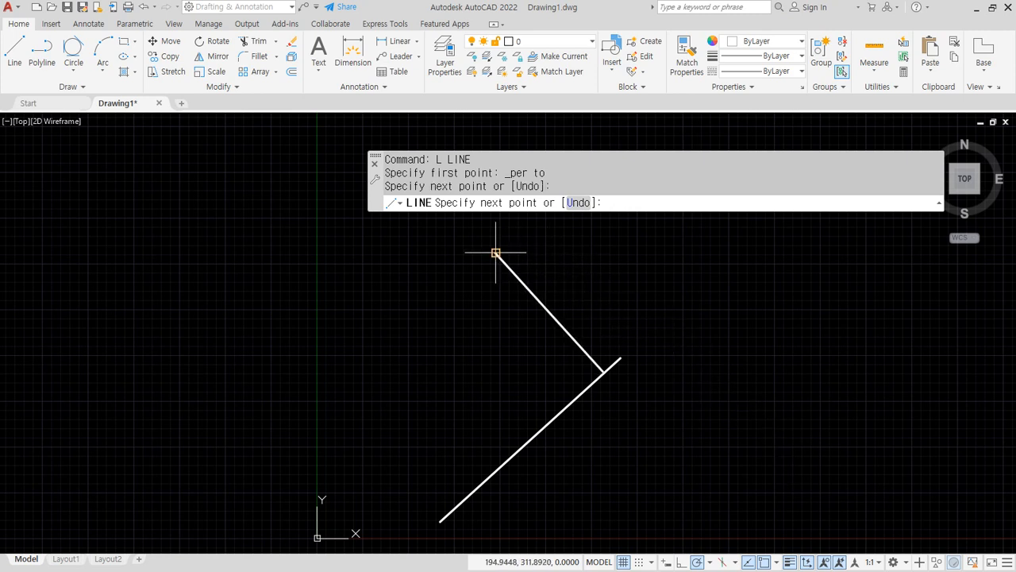
key(Return)
Draw a line starting with the Perpendicular snap on the new perpendicular line and ending at a free point to the lower left
key(Return)
shift+right_click(403, 254)
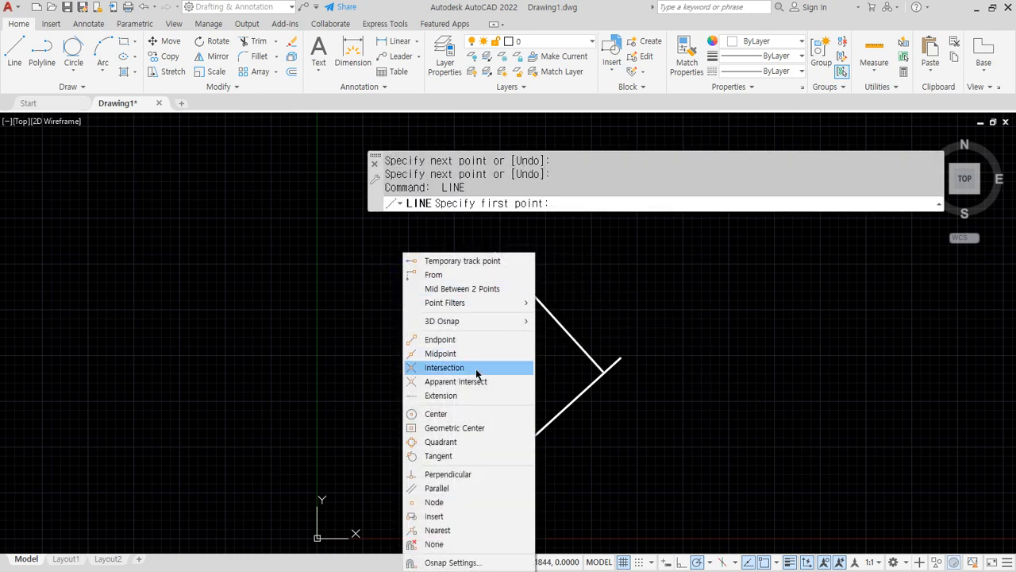
click(470, 475)
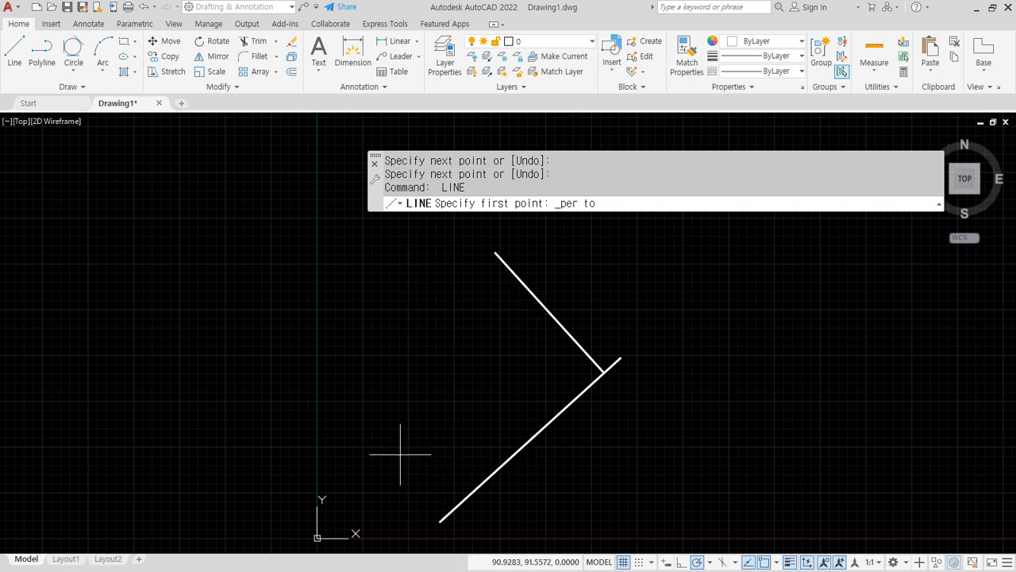
click(516, 279)
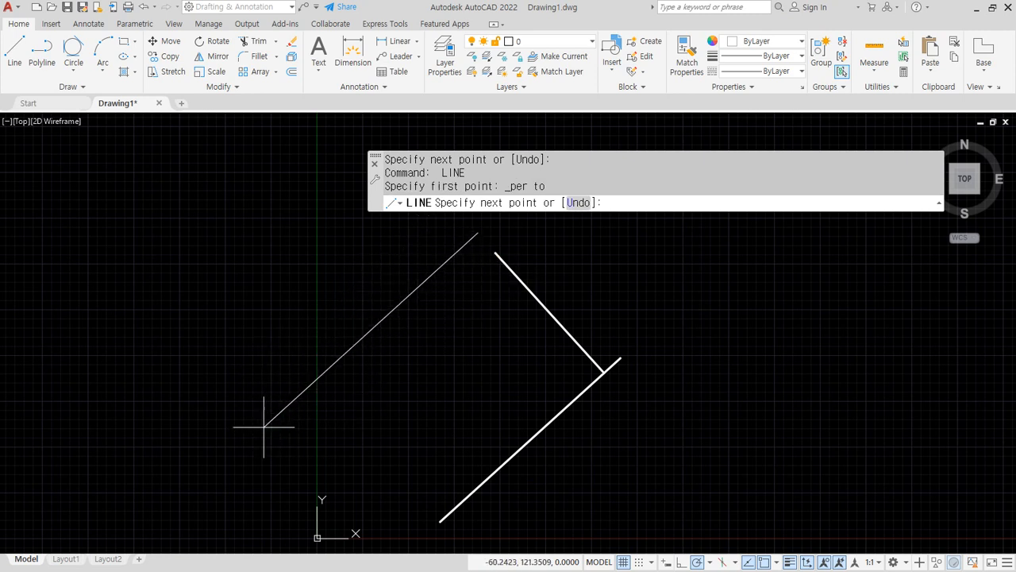
click(300, 350)
key(Return)
Draw a line starting with the Perpendicular snap on the upper-left line and ending at a free point beyond the original slanted line
key(Return)
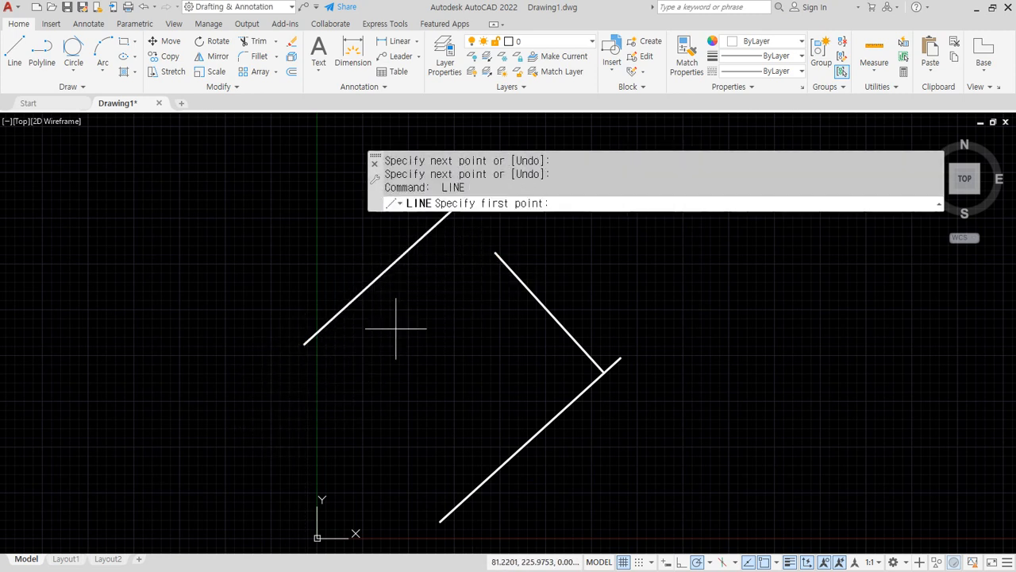
shift+right_click(251, 208)
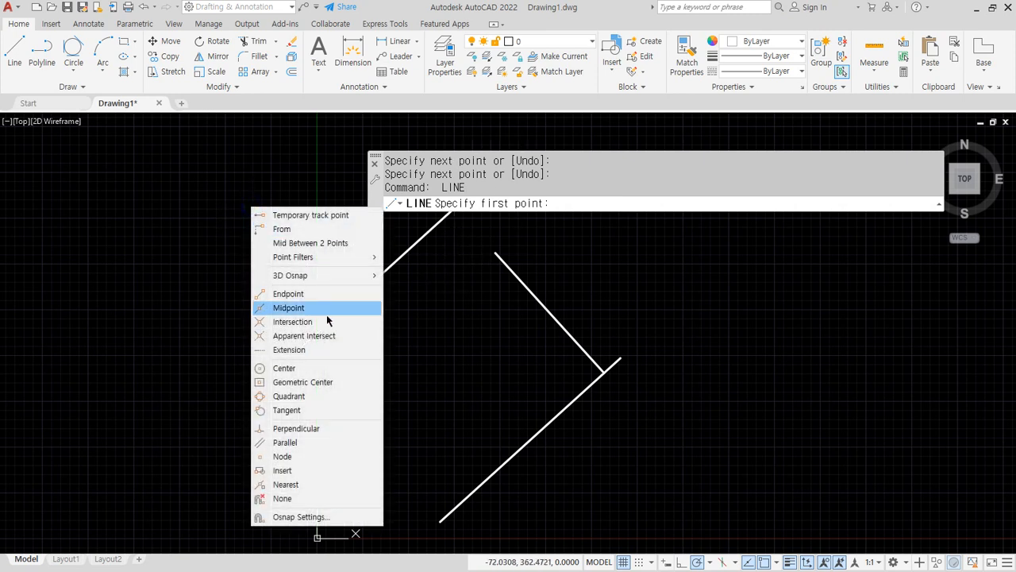
click(306, 430)
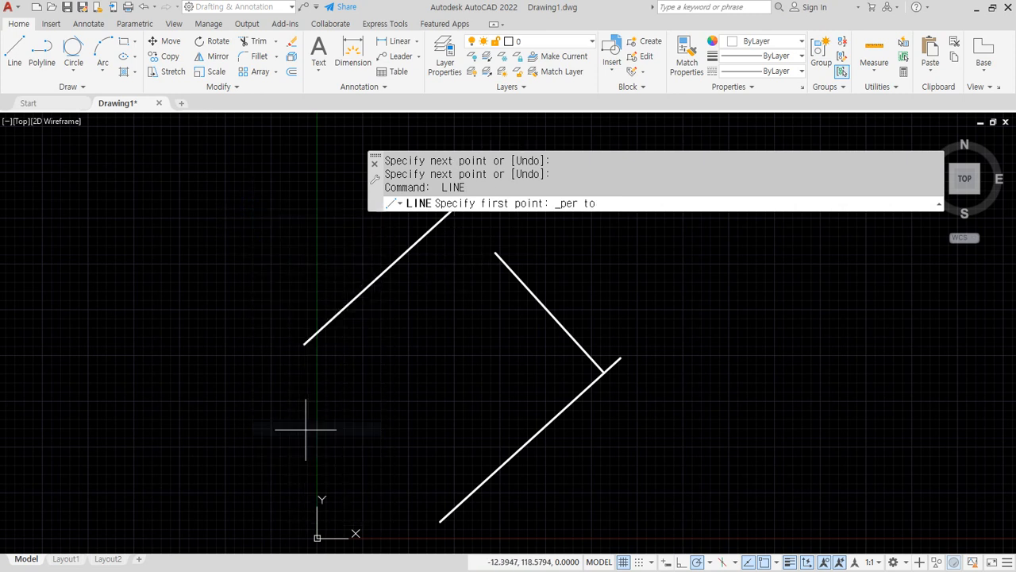
click(359, 295)
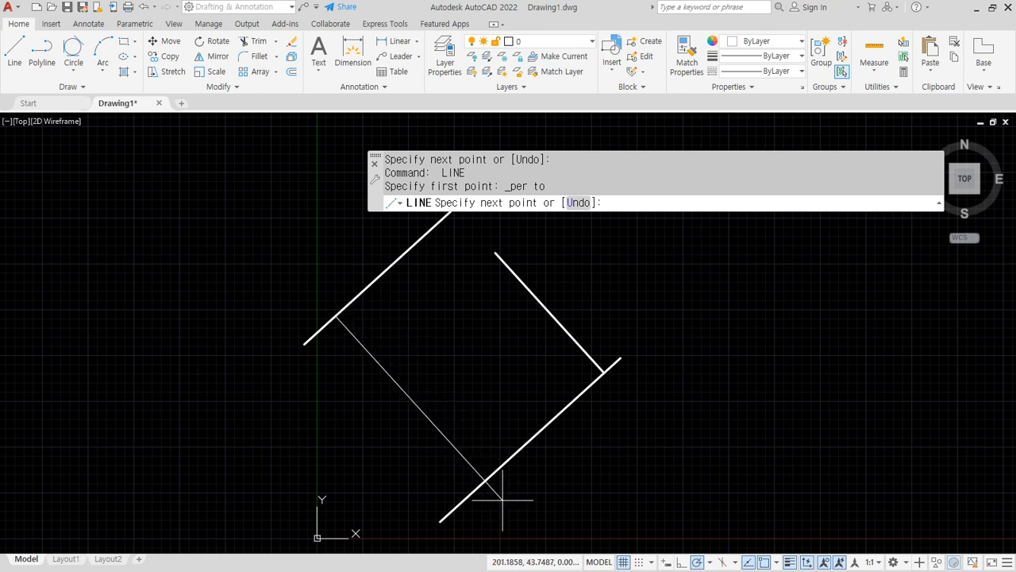
click(525, 516)
key(space)
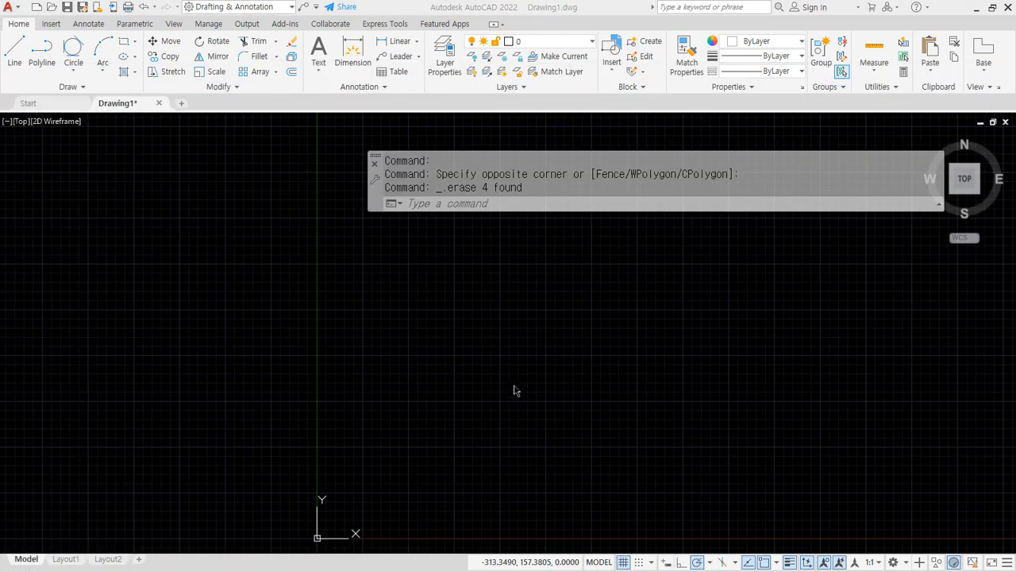
Draw a closed rectangle 100 wide and 70 high with the Line command, starting from a free point at its lower-left corner
text(l)
key(space)
click(407, 410)
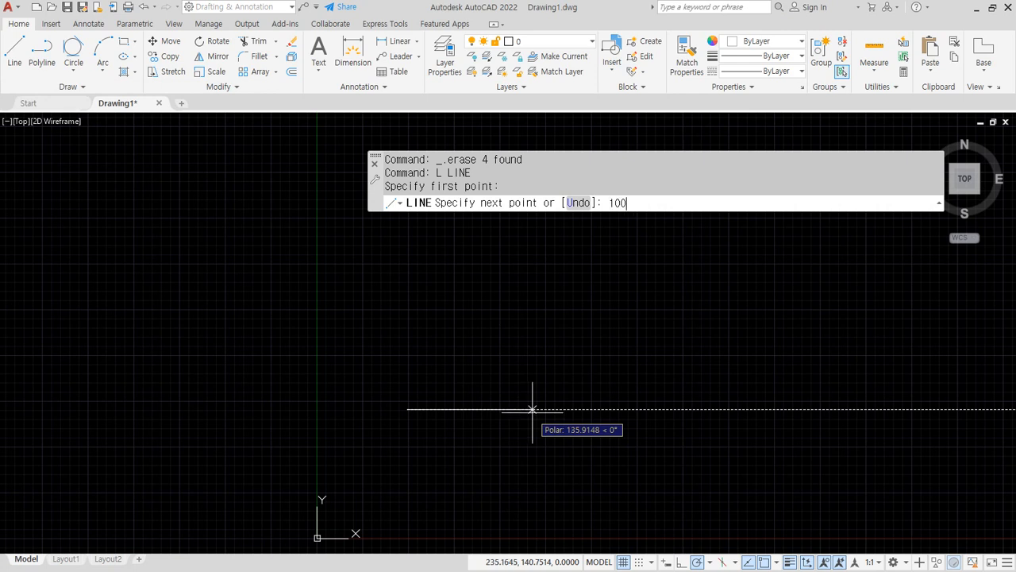
key(Return)
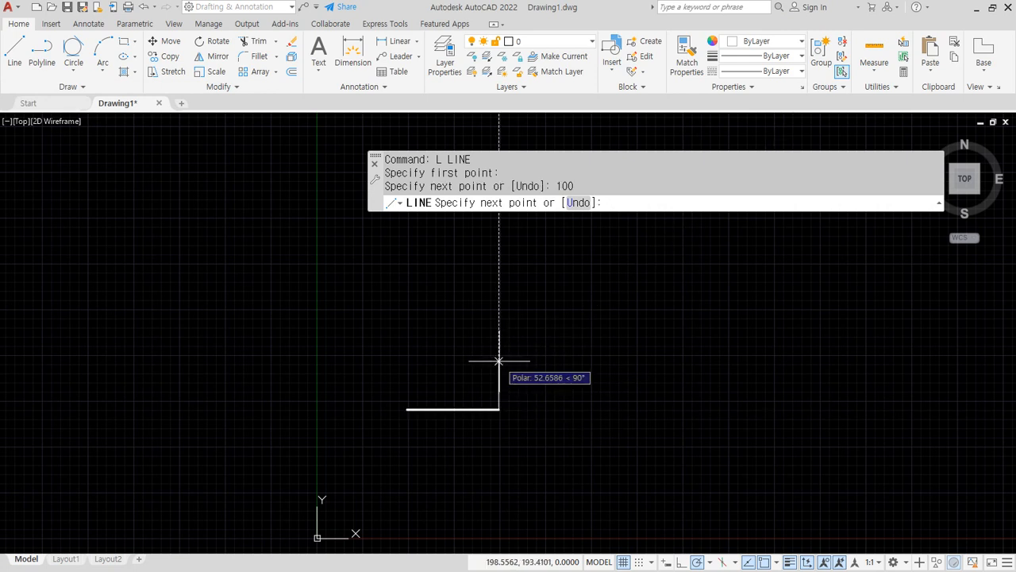
text(70)
key(Return)
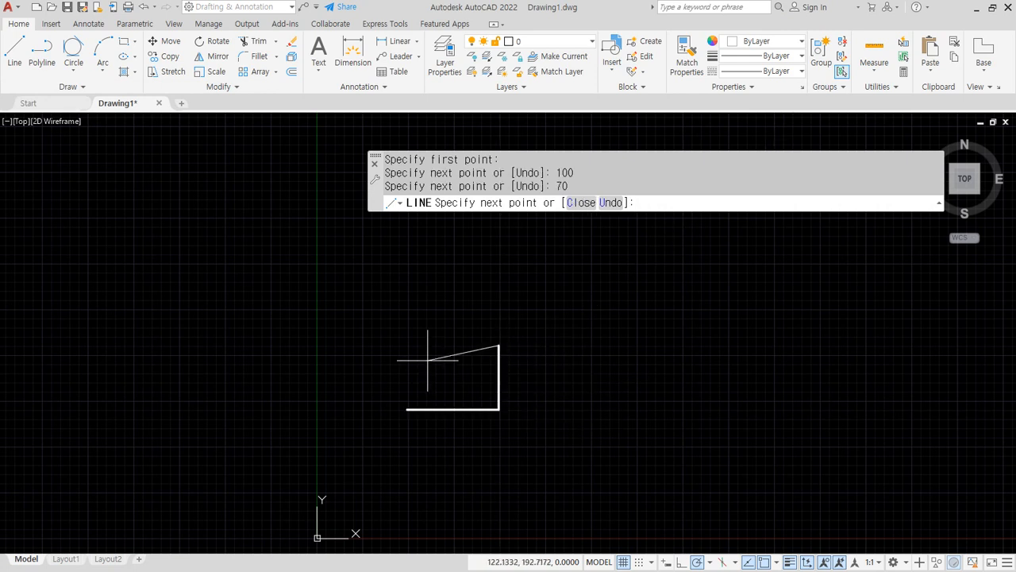
text(100)
key(Return)
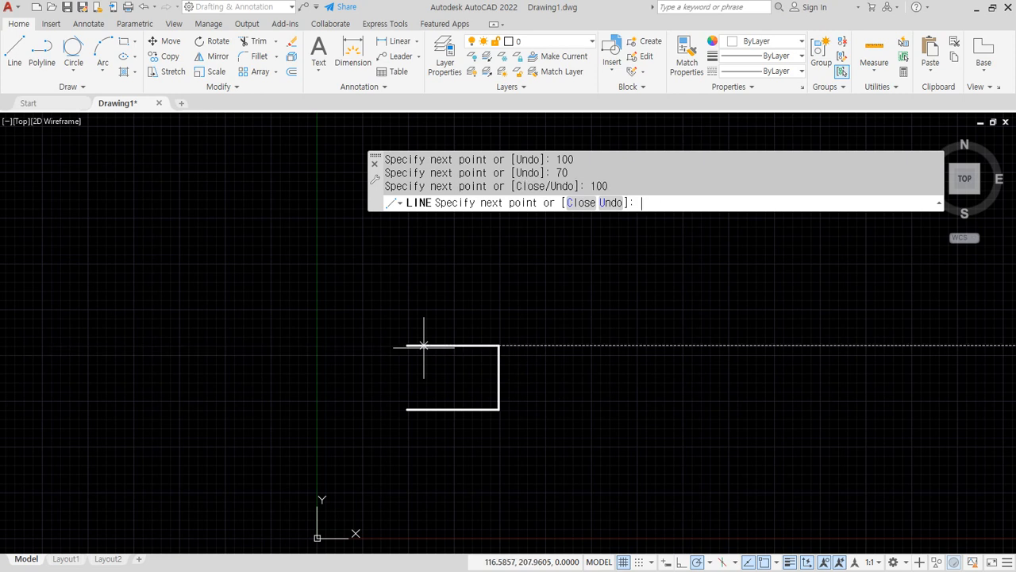
text(C)
key(Return)
scroll(434, 370, up, 5)
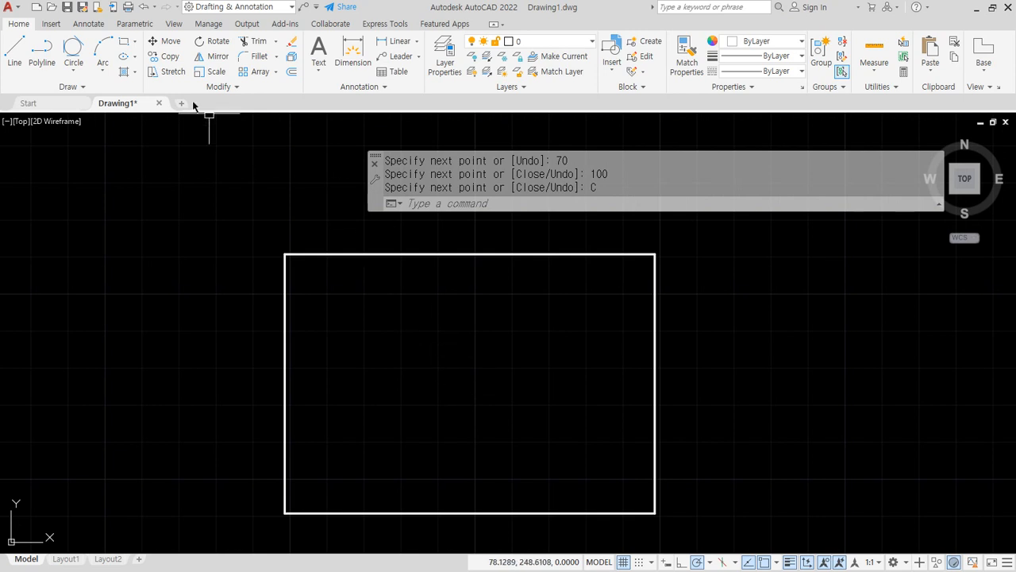
Draw a vertical centre line from the midpoint of the rectangle's top edge to the midpoint of its bottom edge
text(L)
key(Return)
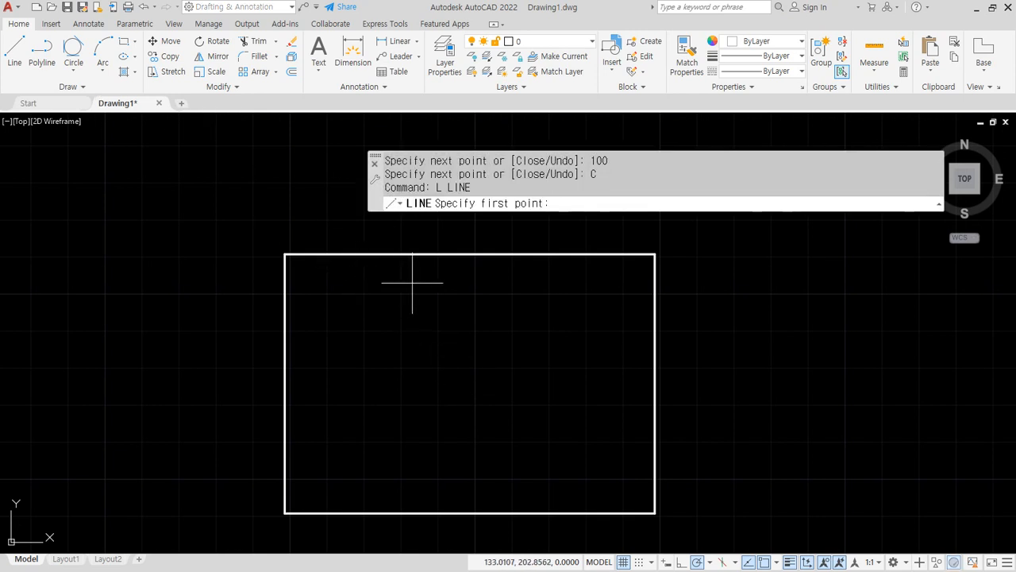
click(470, 254)
click(470, 513)
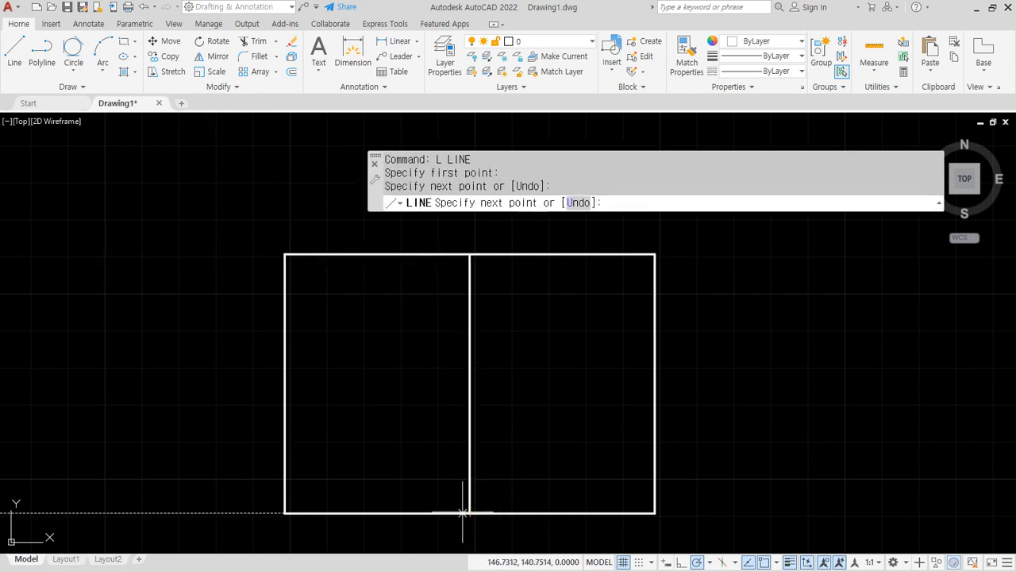
key(Return)
Draw a V of two lines from the rectangle's upper-left corner through the bottom edge's midpoint to the upper-right corner
key(Return)
click(285, 254)
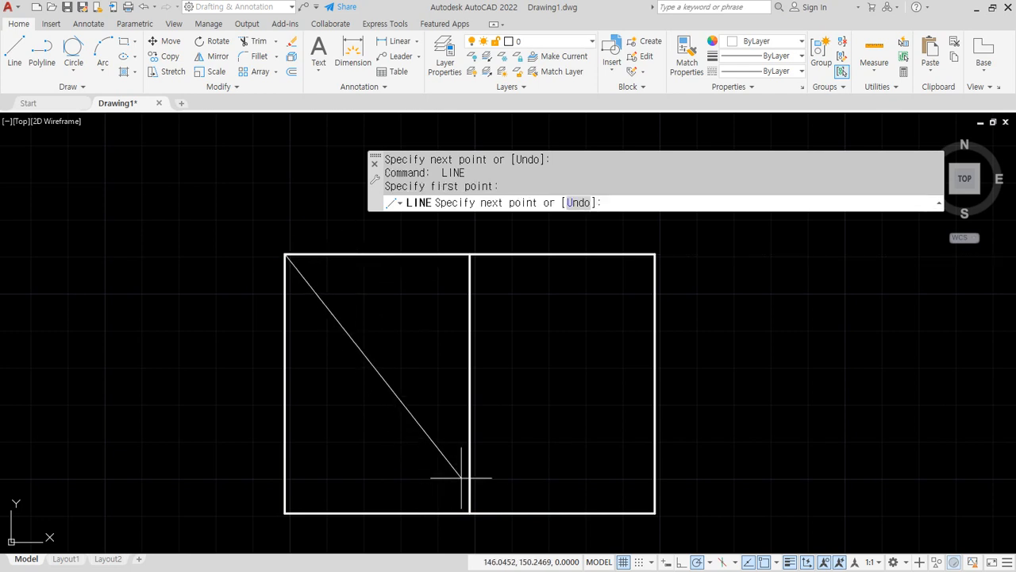
click(470, 513)
click(655, 254)
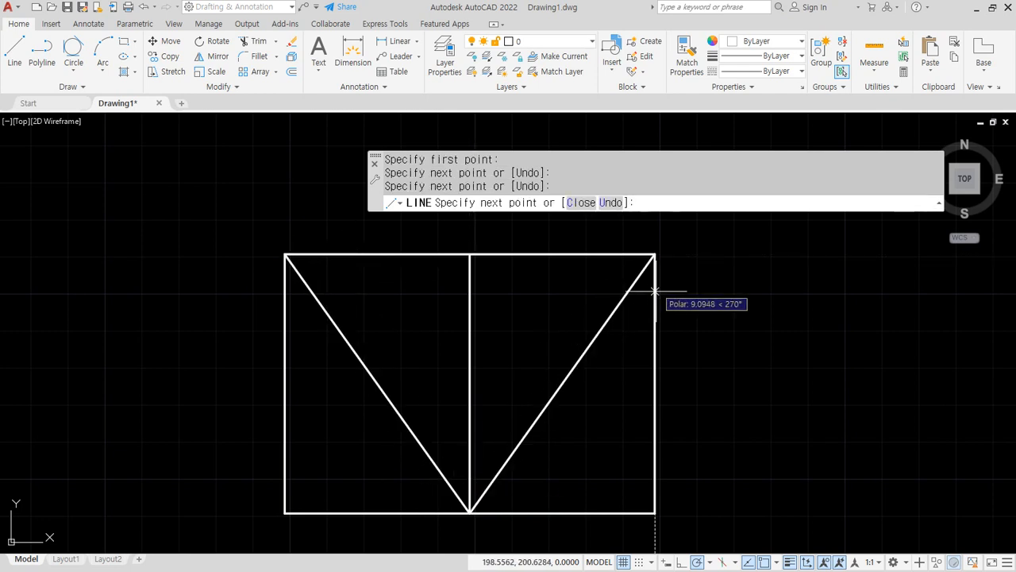
key(Return)
Draw an inverted V from the rectangle's lower-left corner through the top edge's midpoint to the lower-right corner
key(Return)
click(286, 513)
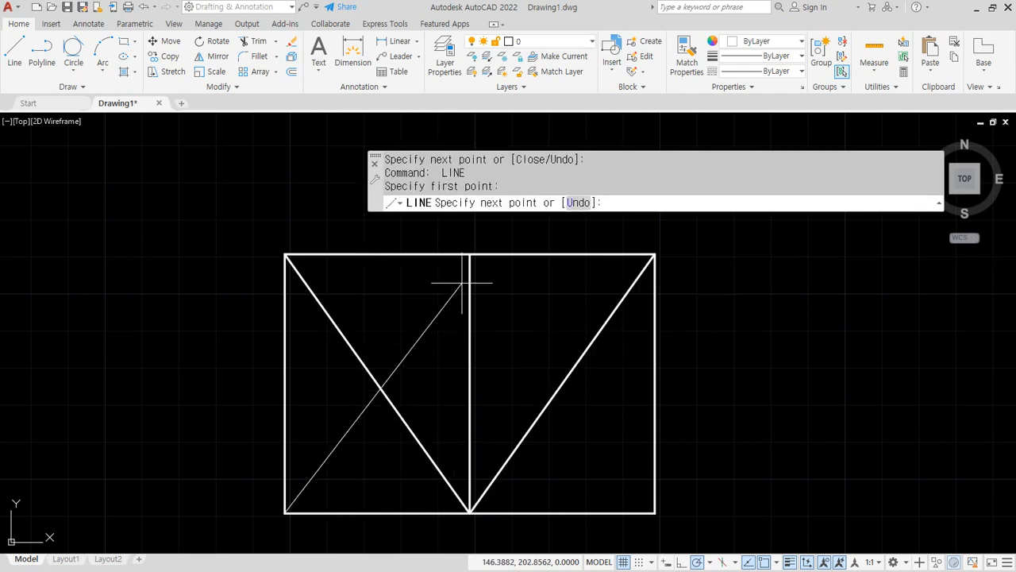
click(470, 254)
click(655, 512)
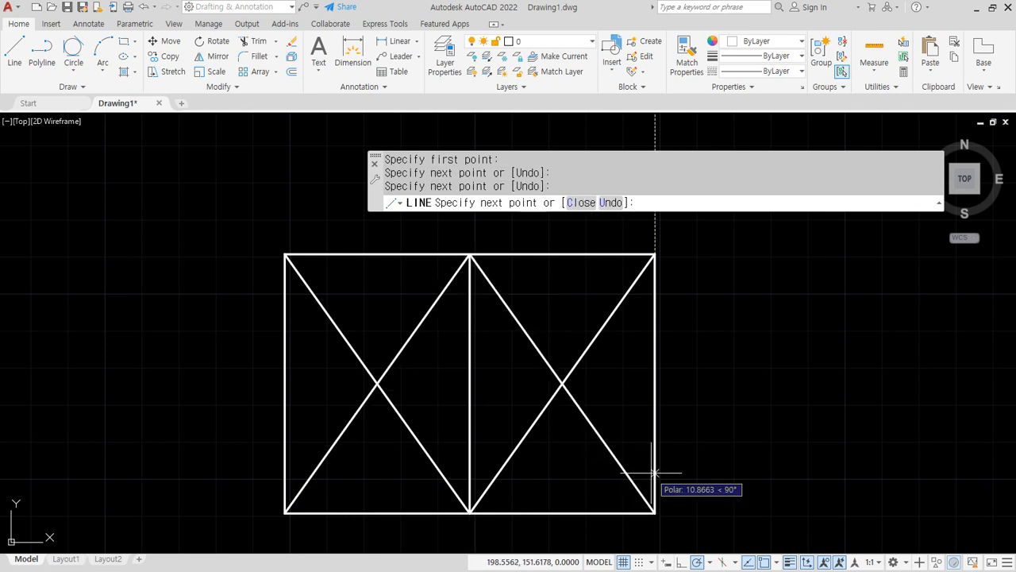
key(Return)
Draw two lines from the rectangle's upper-right corner to the left half's diagonal crossing and on to the lower-right corner
key(Return)
click(635, 275)
click(379, 385)
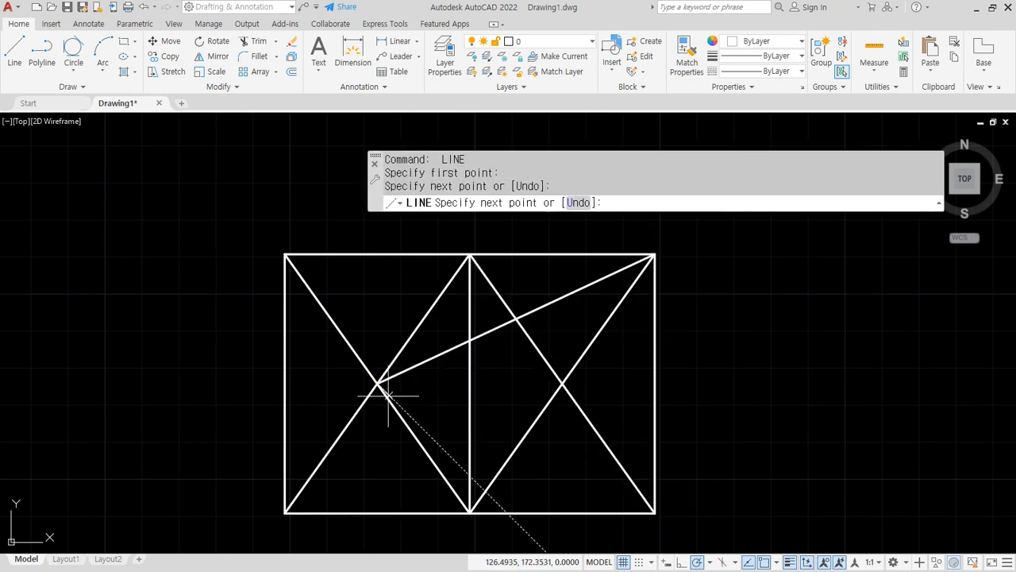
click(635, 489)
key(Return)
Draw two lines from the rectangle's upper-left corner to the right half's diagonal crossing and on to the lower-left corner
key(Return)
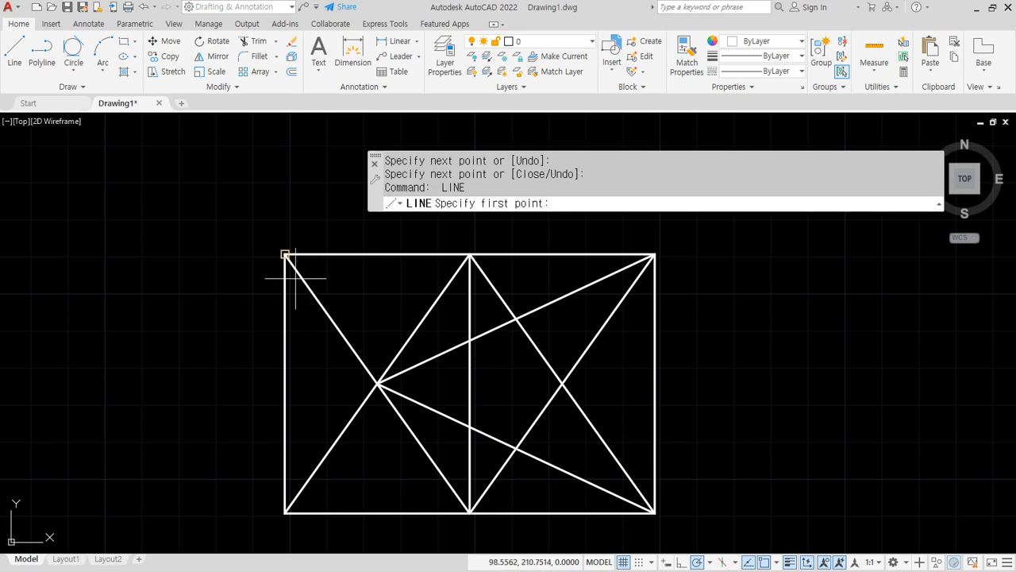
click(286, 254)
click(562, 383)
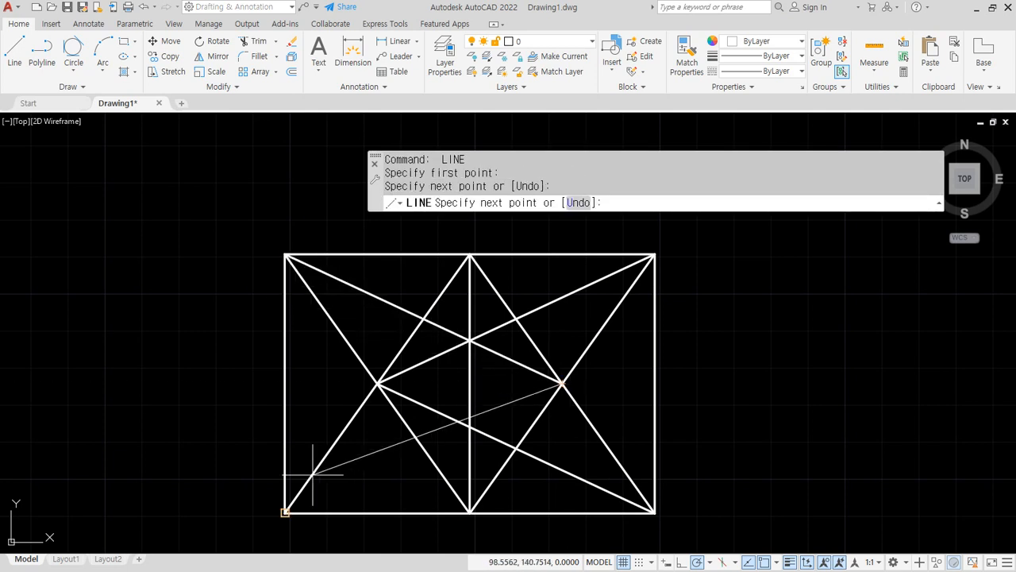
click(286, 513)
key(Return)
Connect the upper-left inner line crossing to the left edge's midpoint and on to the lower-left inner crossing
key(Return)
click(423, 320)
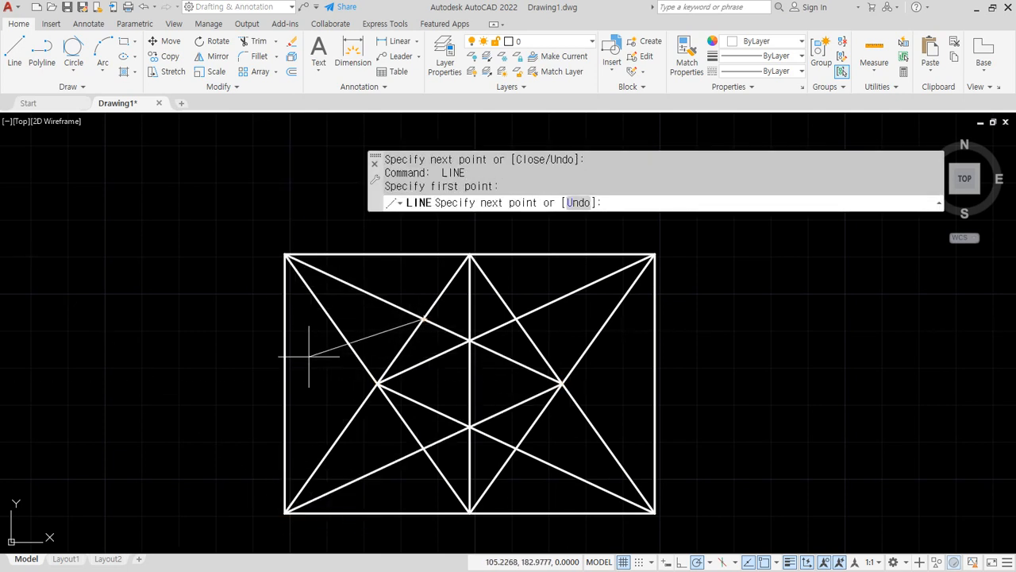
click(286, 384)
click(423, 448)
key(Return)
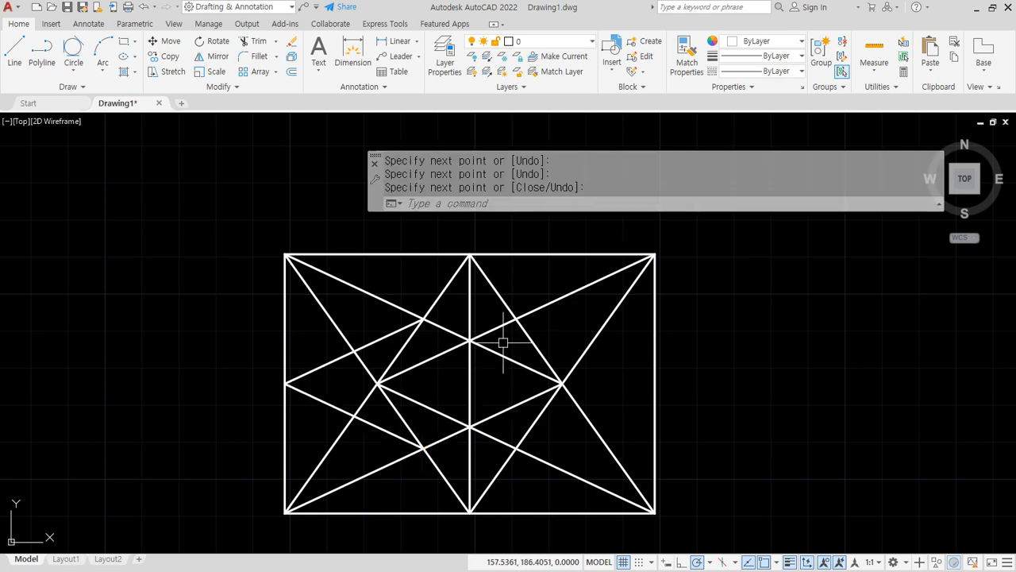
Connect the upper-right inner line crossing to the right edge's midpoint and on to the lower-right inner crossing
key(Return)
click(516, 319)
click(655, 384)
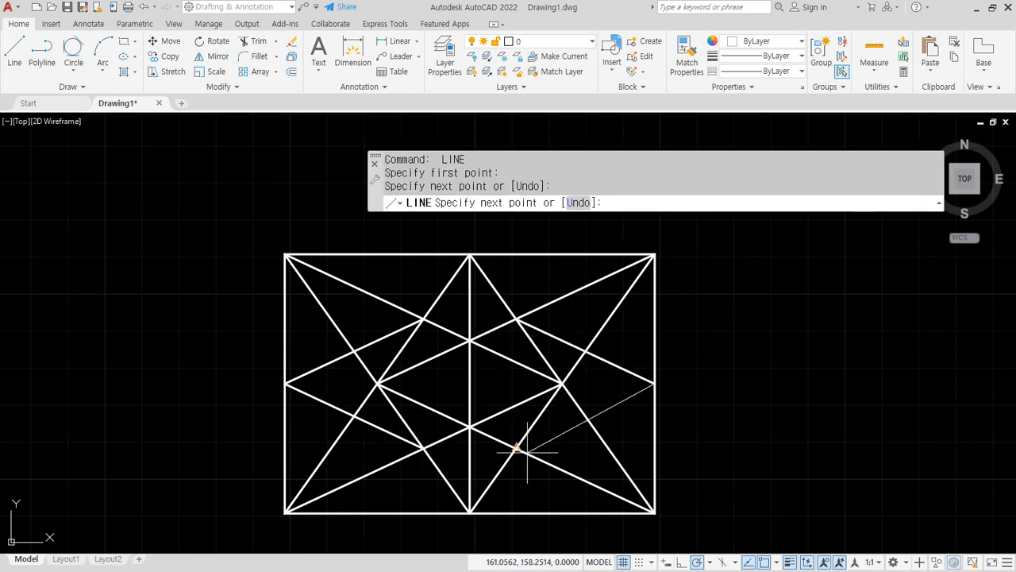
click(516, 448)
key(Return)
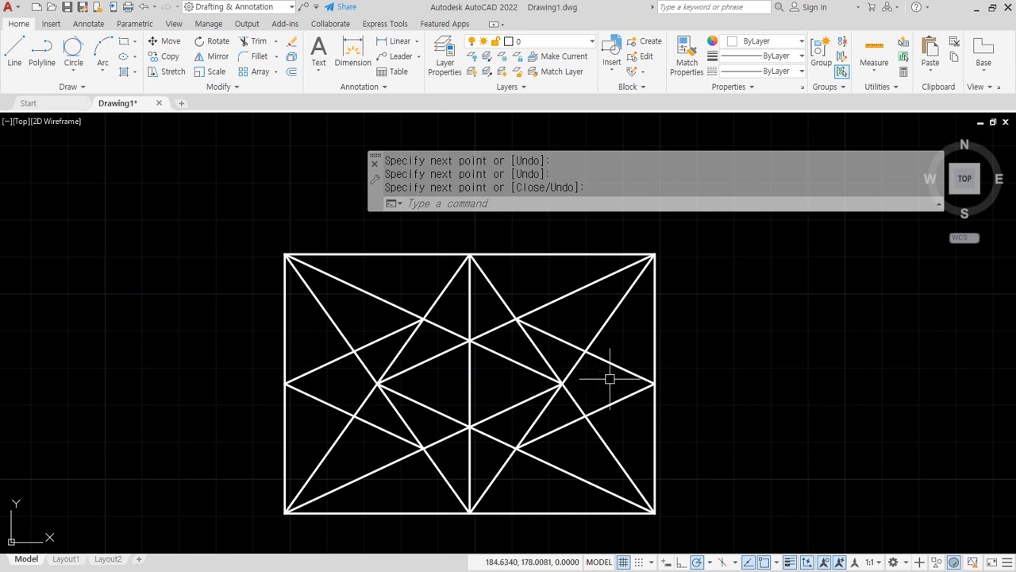
Erase five inner lines: the right small V, both lines from the left diagonal crossing to the right corners, and the bottom-midpoint-to-upper-right diagonal
click(568, 472)
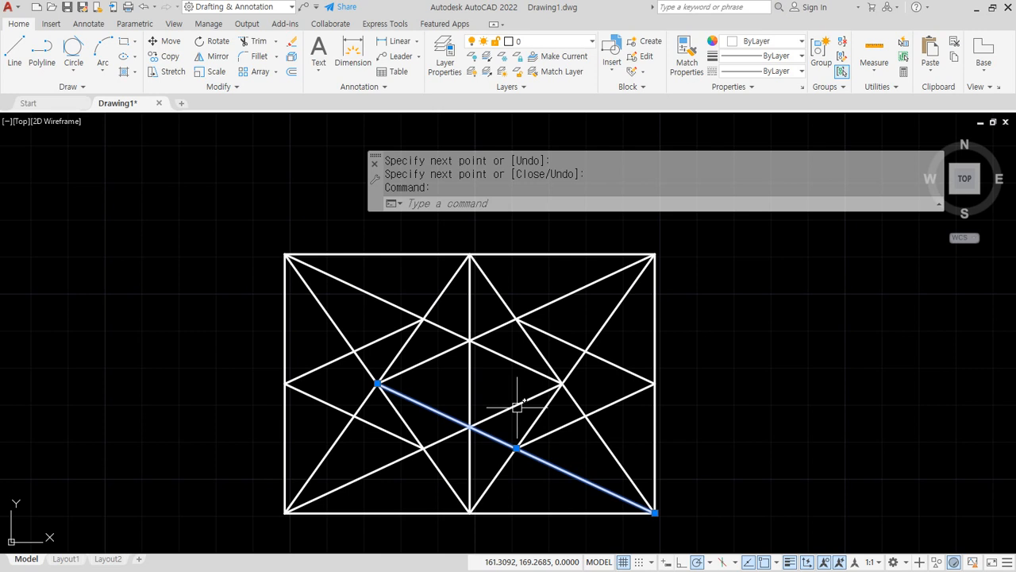
click(548, 433)
click(536, 420)
click(614, 363)
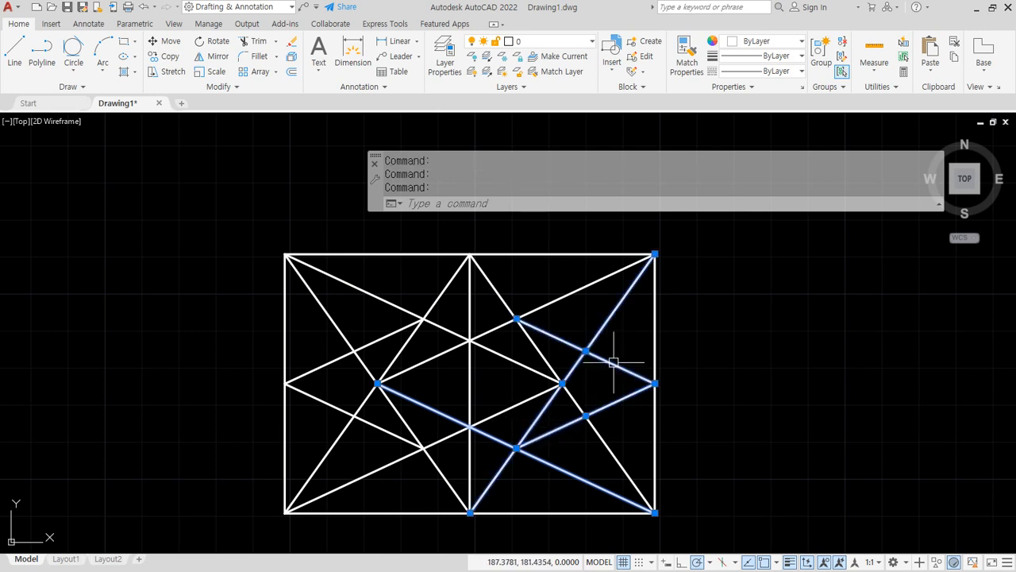
click(595, 284)
text(e)
key(Return)
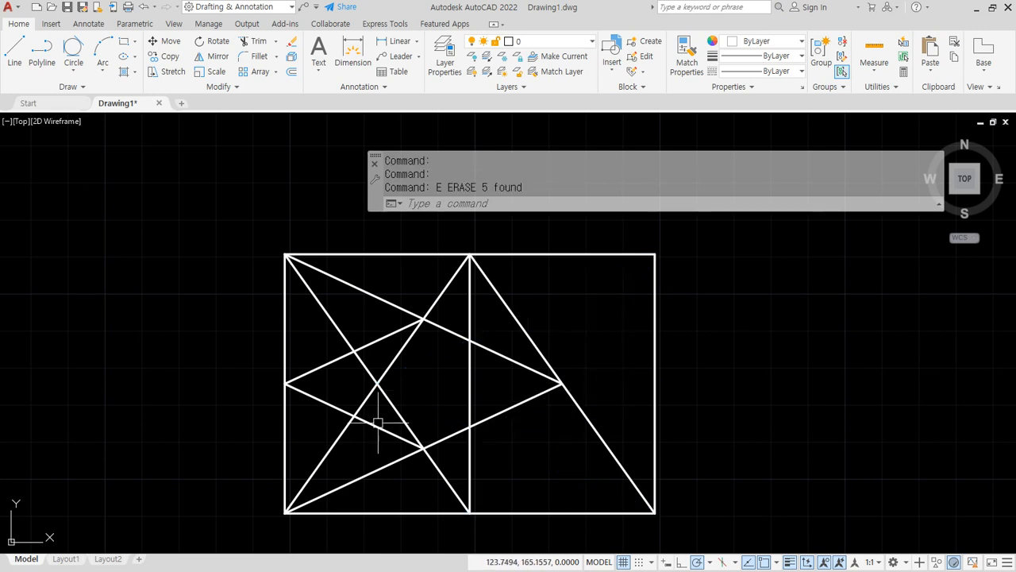
Erase the small V at the left edge and the diagonal from the upper-left corner to the bottom edge's midpoint
click(326, 412)
click(321, 357)
text(e)
key(Return)
click(340, 336)
text(e)
key(Return)
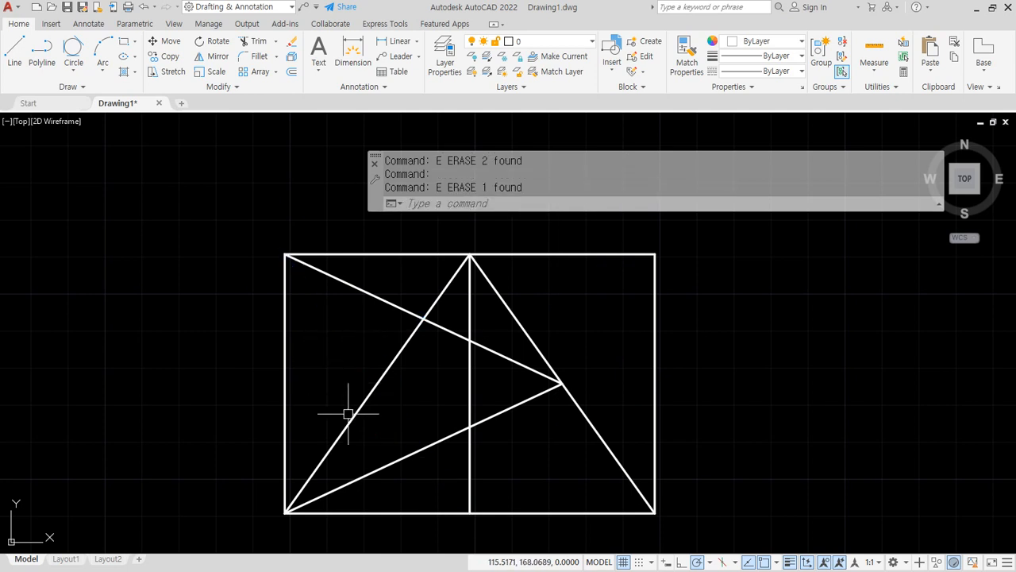
Erase both lines running from the rectangle's left corners to the midpoint of the right half's diagonal
click(427, 447)
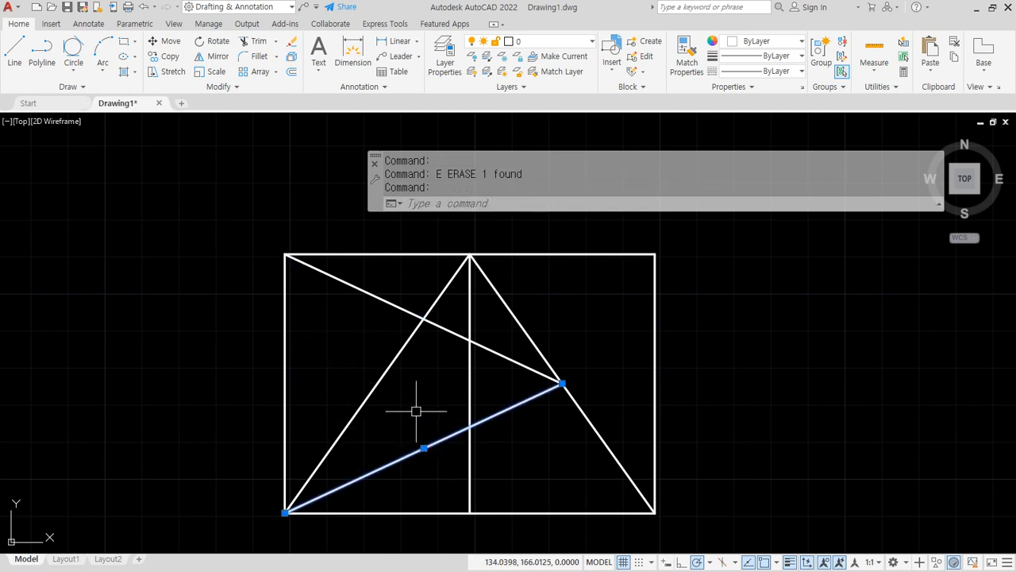
click(370, 293)
text(e)
key(Return)
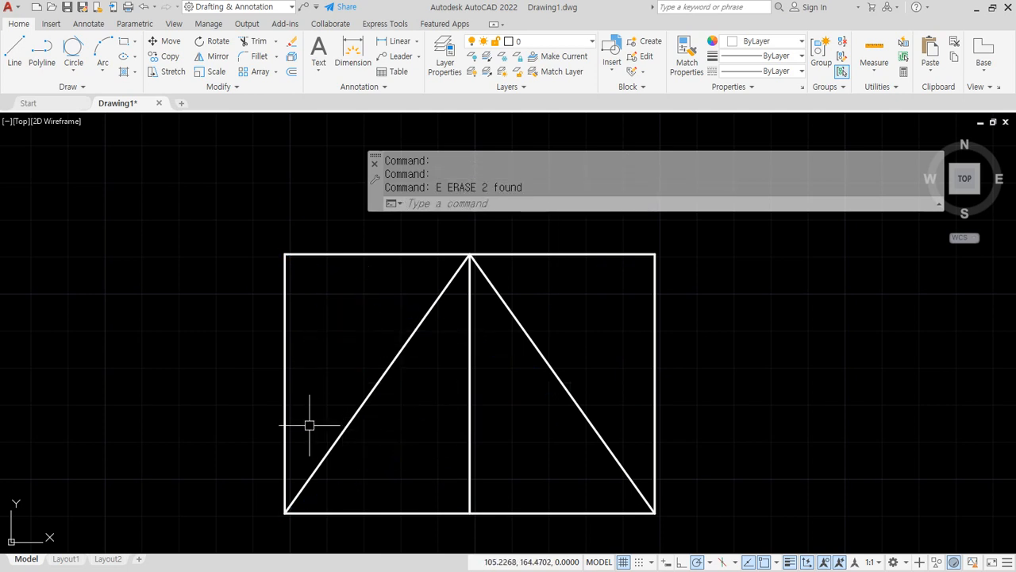
Draw two connected lines from the rectangle's upper-left corner to the bottom edge's midpoint and on to the upper-right corner
text(l)
key(Return)
click(285, 255)
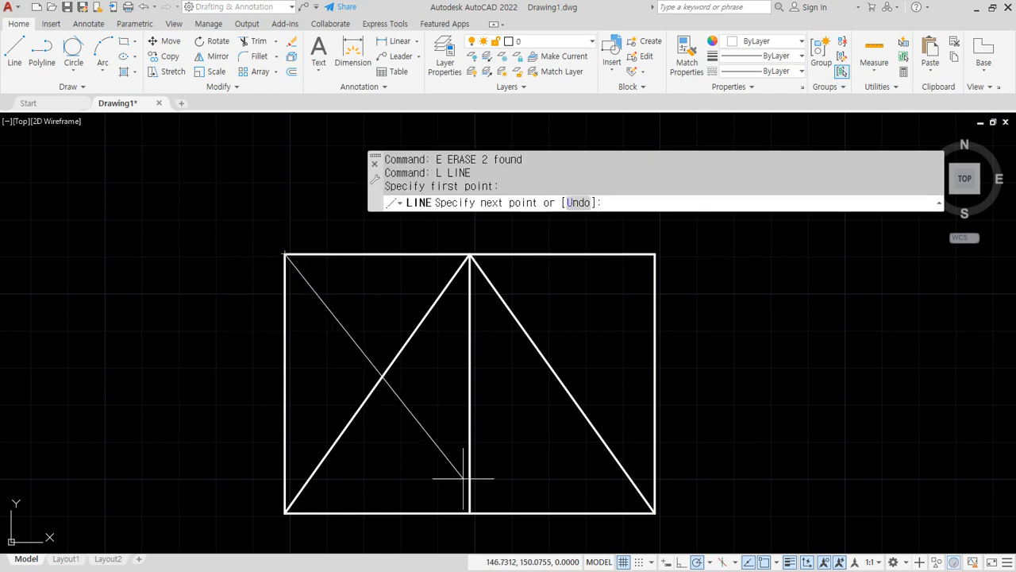
click(470, 511)
click(655, 256)
key(Return)
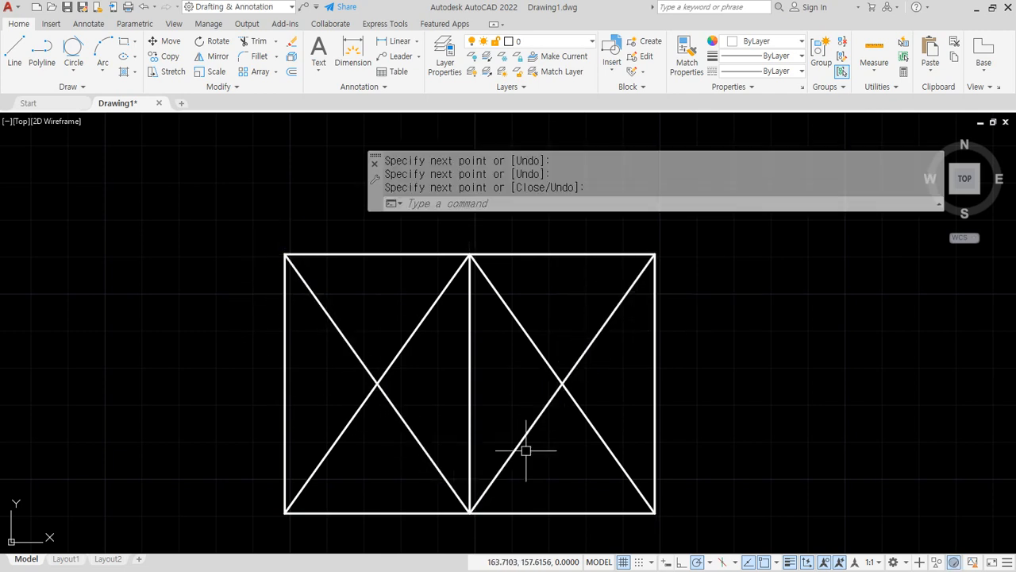
drag(468, 272, 469, 401)
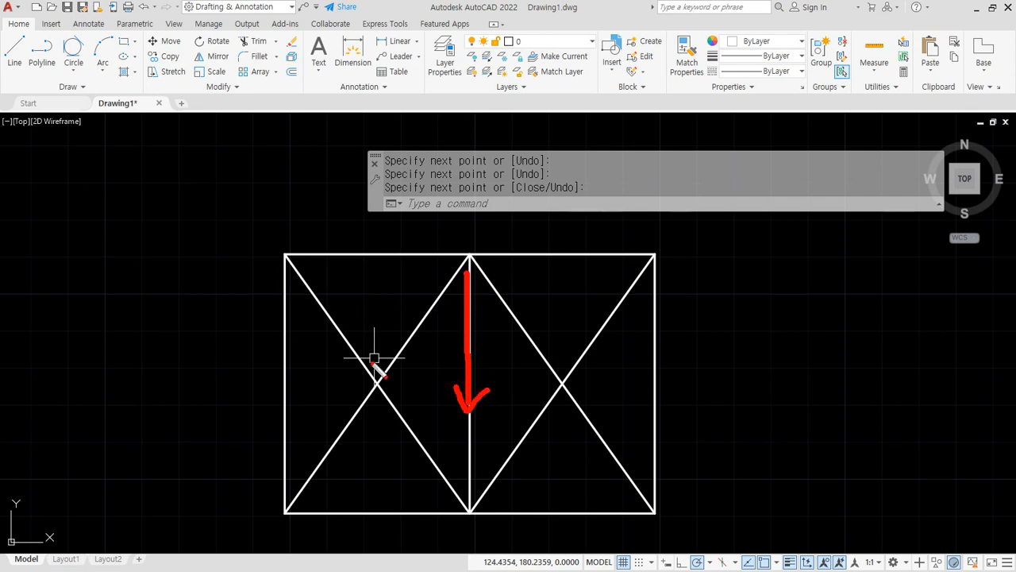
mouse_move(361, 319)
mouse_down()
mouse_move(491, 486)
mouse_move(586, 337)
mouse_up()
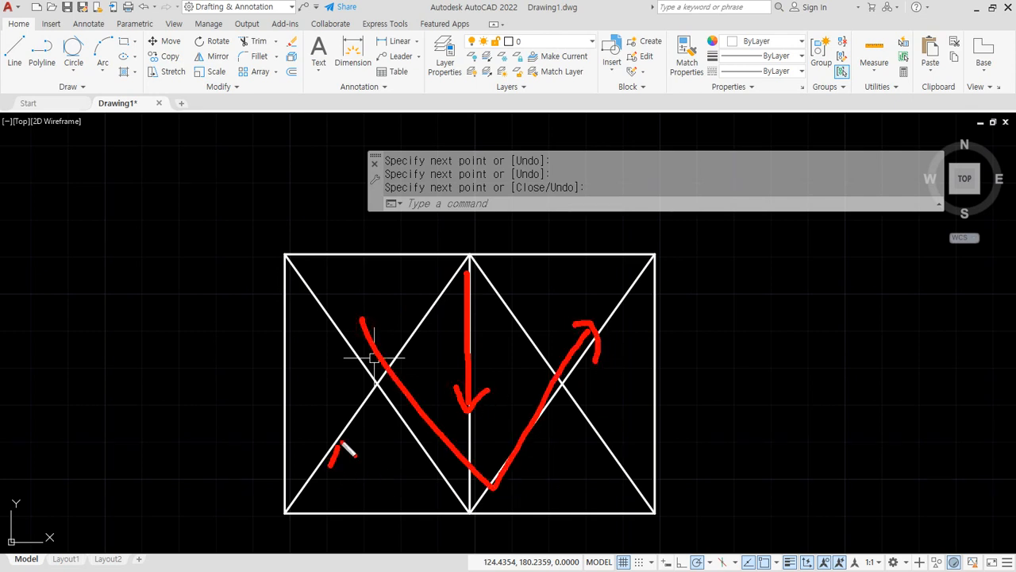
drag(344, 443, 569, 433)
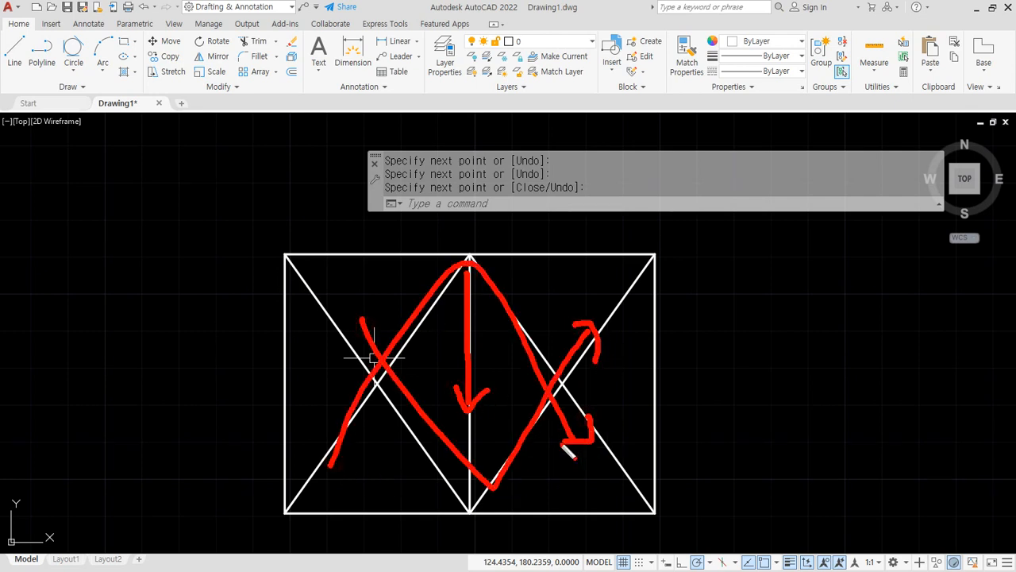
key(e)
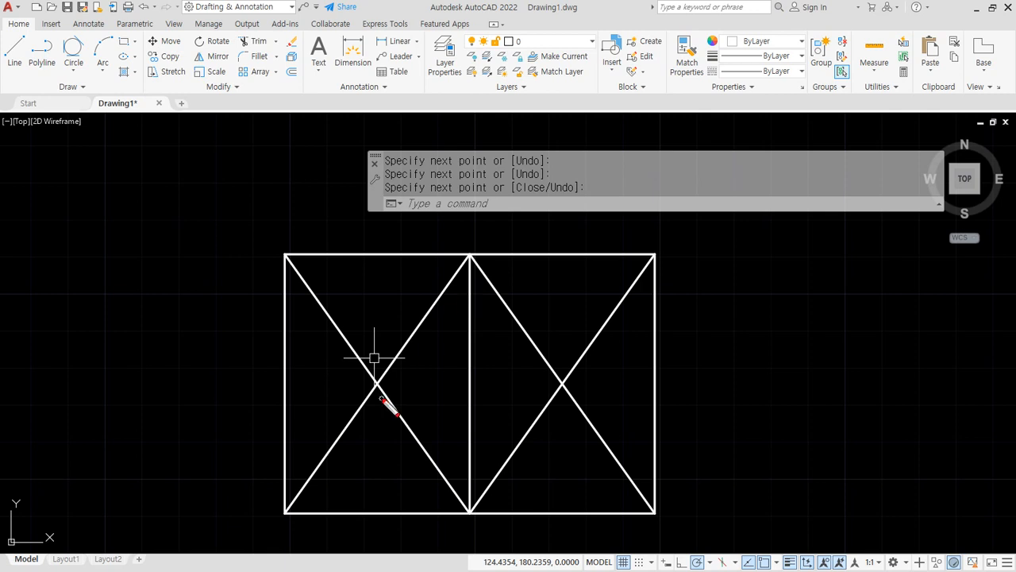
mouse_move(288, 251)
mouse_down()
mouse_move(537, 377)
mouse_move(301, 485)
mouse_up()
mouse_move(630, 259)
mouse_down()
mouse_move(401, 376)
mouse_move(609, 494)
mouse_up()
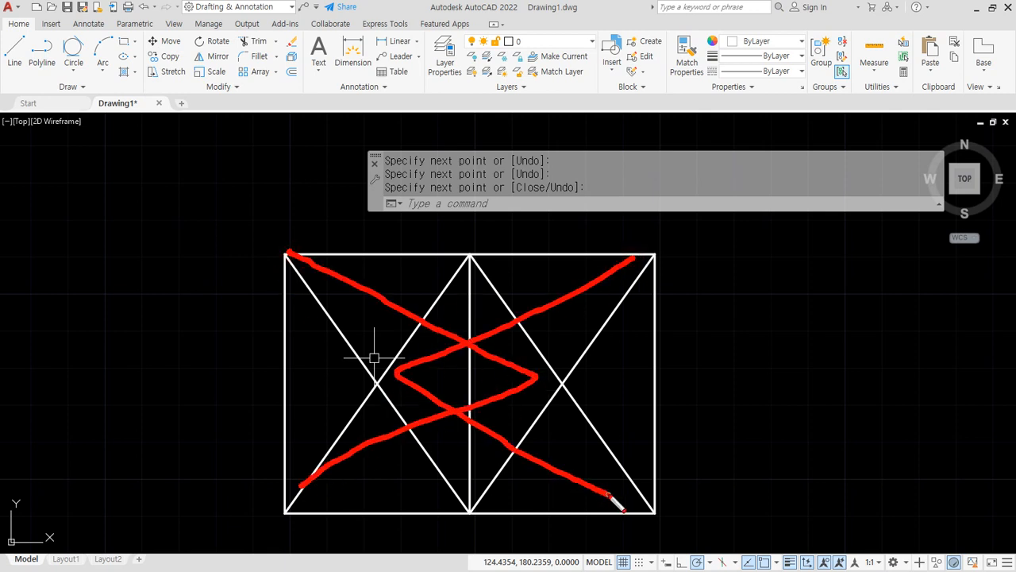
key(Escape)
Switch to Notepad and add the line "간격띄우기 Offset (O)" below the object snap notes, starting its description with "지정한 거"
key(alt+Tab)
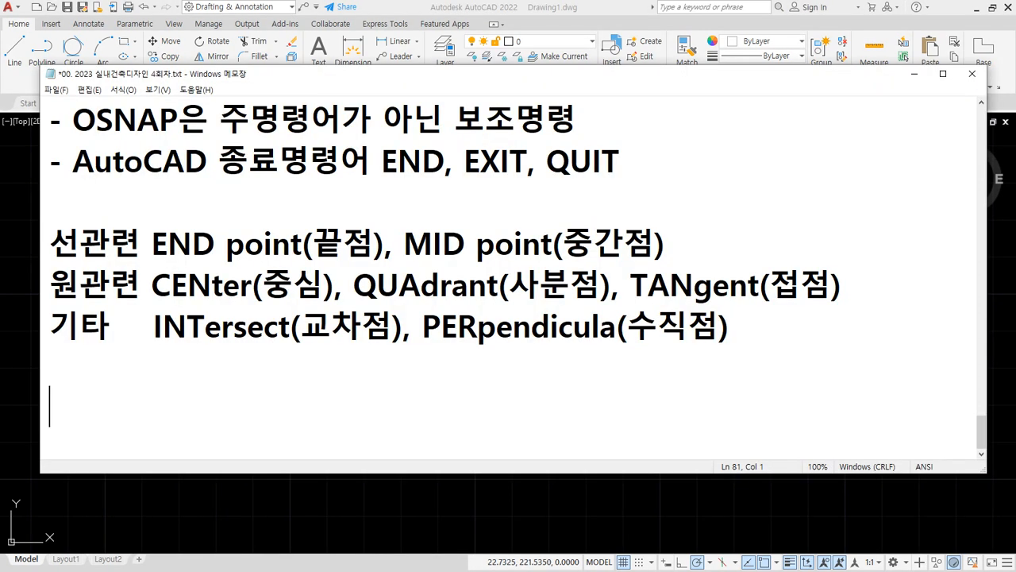
text(간ㄱ)
text(띄우기 Offset (O)
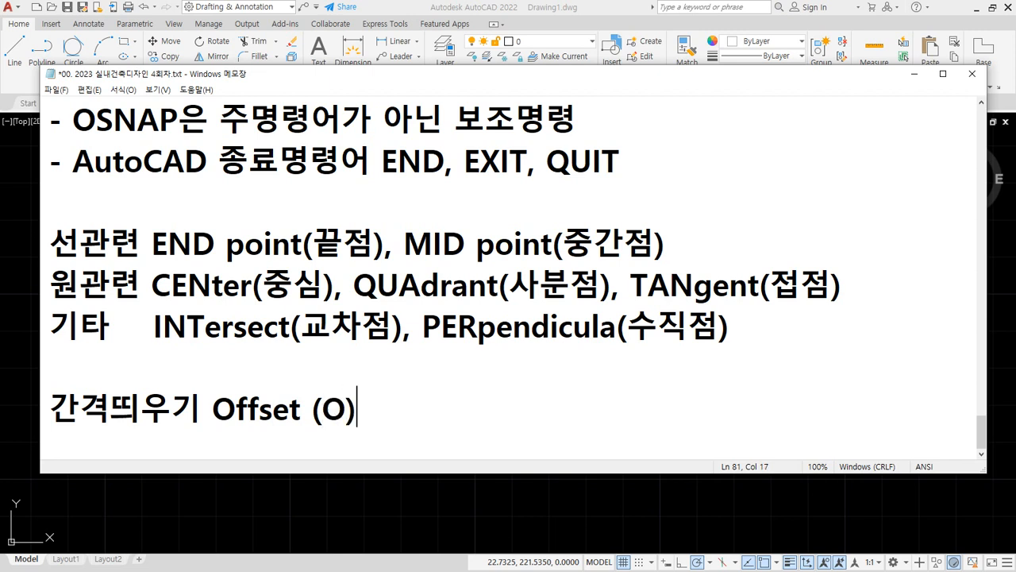
text(지정한 거)
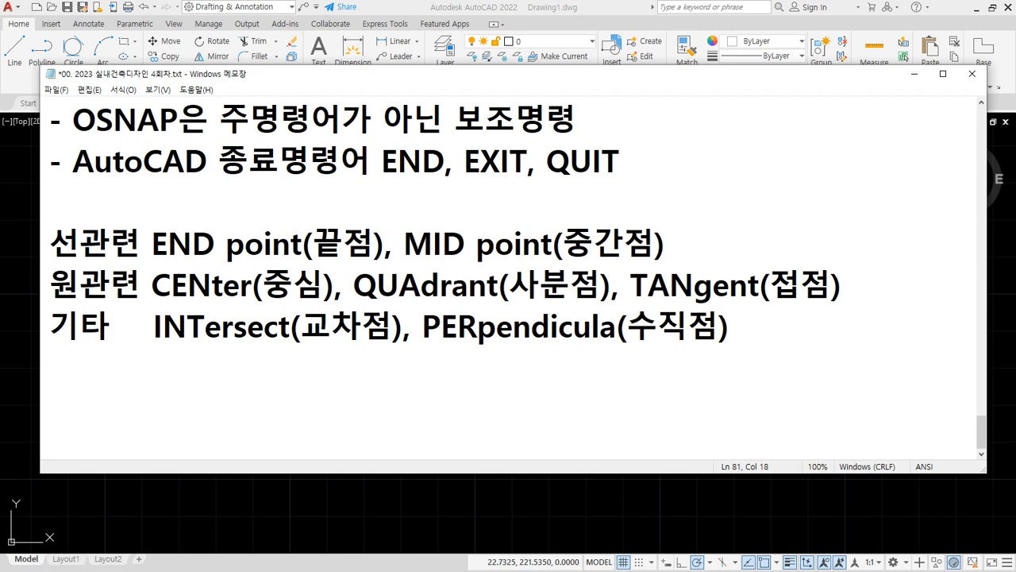
Finish the Offset note line in the text file so it reads "간격띄우기 Offset (O) 지정한 거리만큼 띄워 복사하기"
text(리만ㅋ)
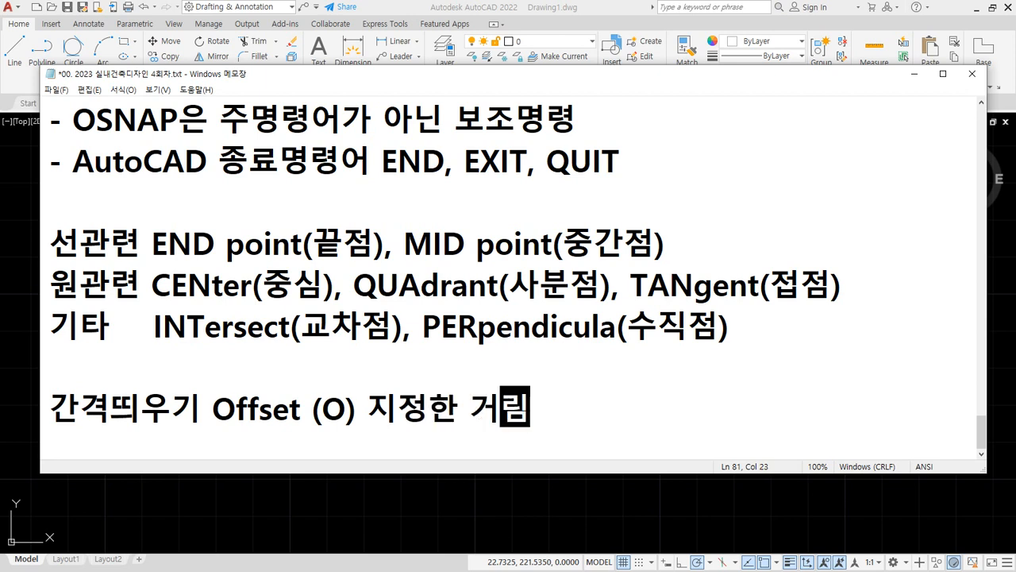
text( 띄워 보)
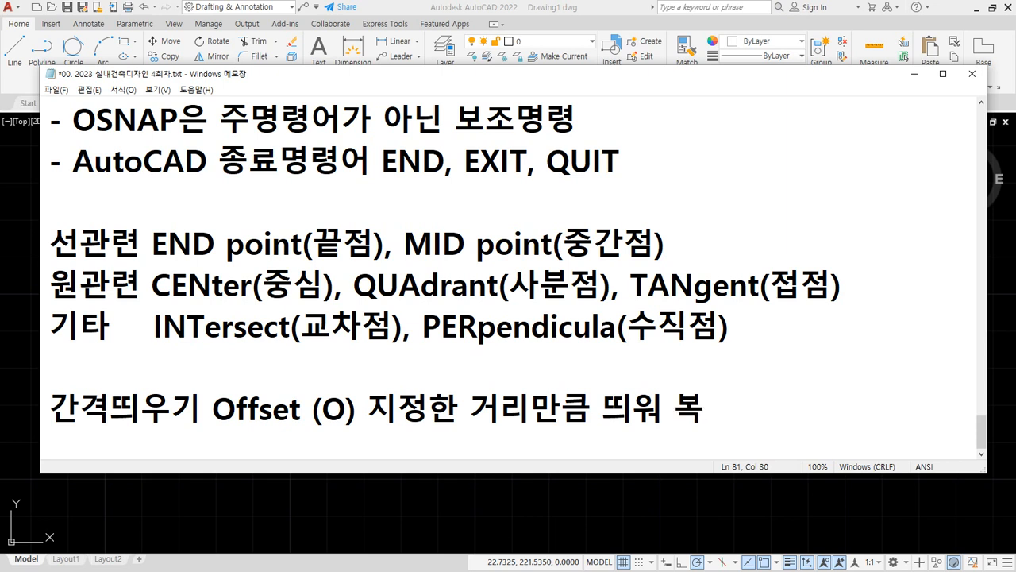
text(사하기)
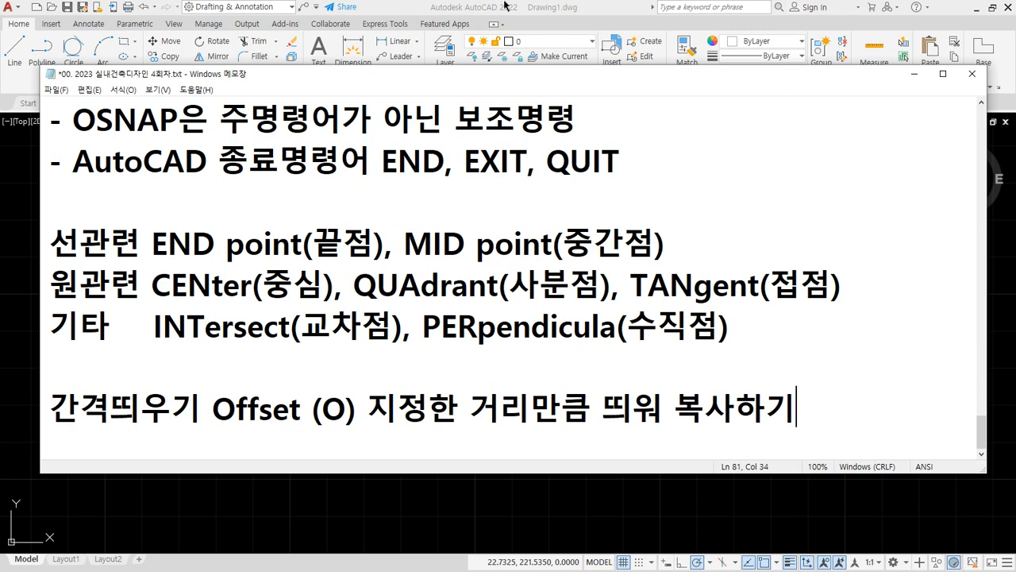
Switch to AutoCAD and draw a single steeply slanted line in the empty drawing
click(503, 8)
middle_click(364, 333)
middle_click(364, 333)
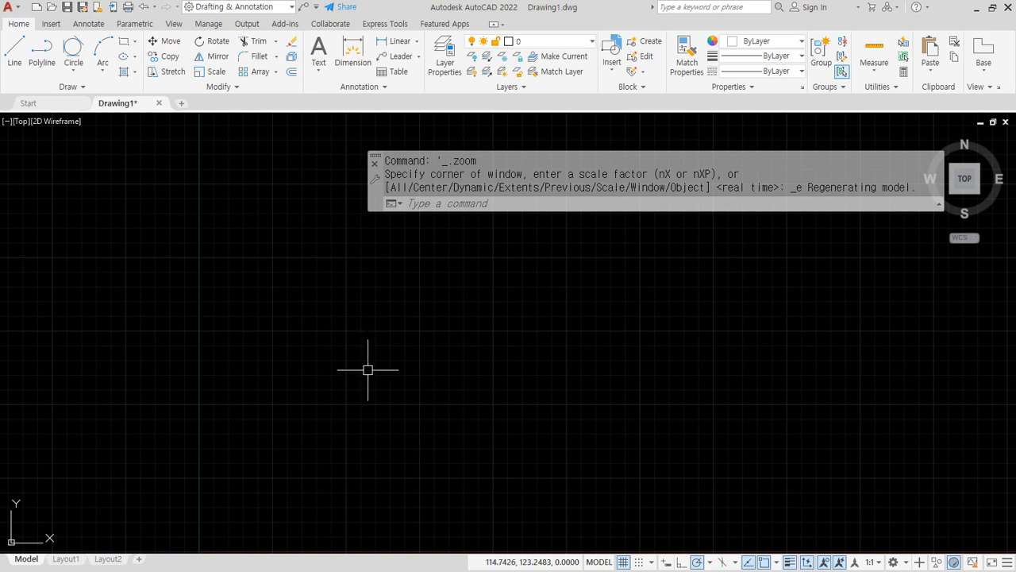
text(l)
key(Return)
click(323, 284)
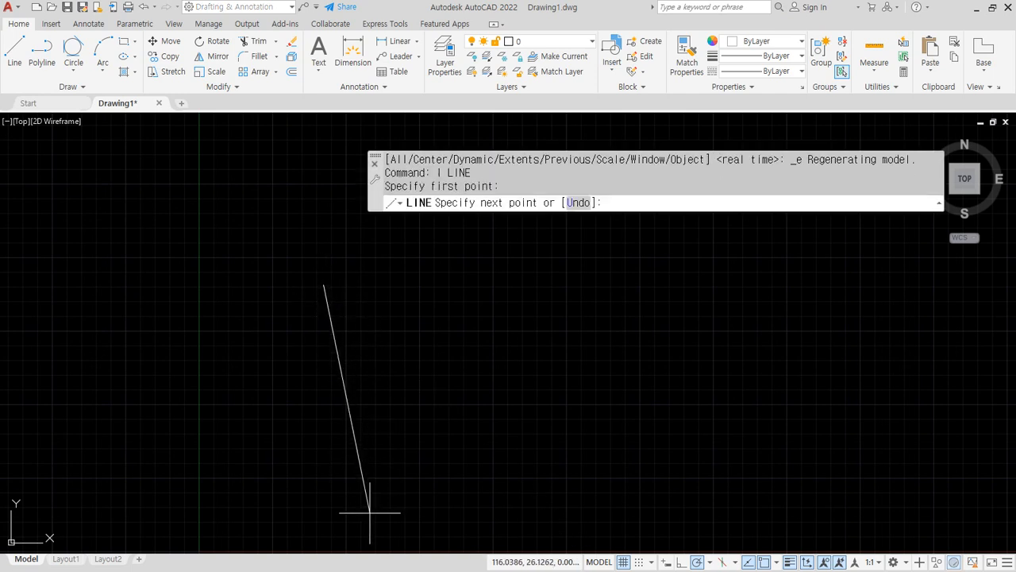
click(370, 509)
key(Return)
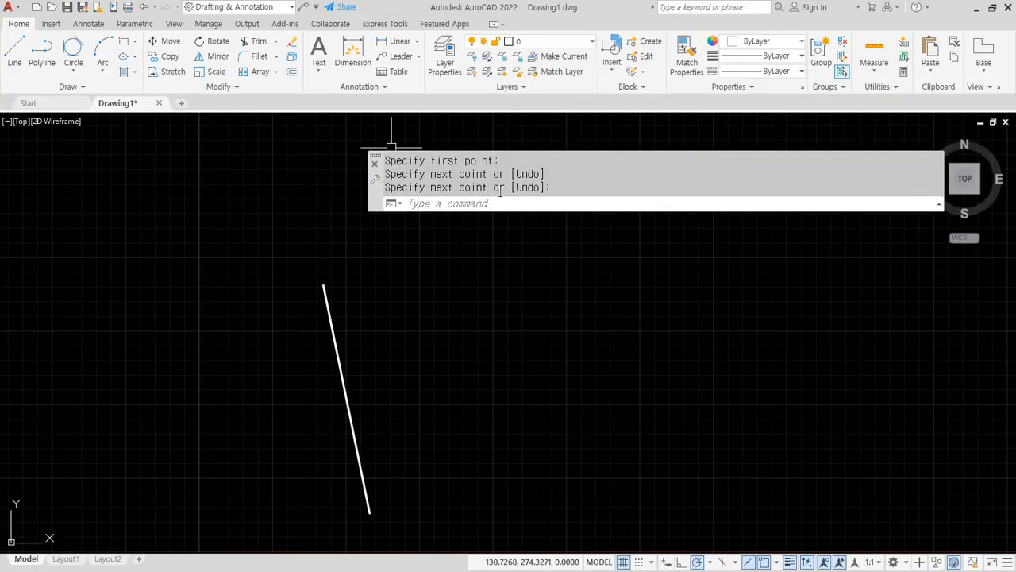
Offset the slanted line by a distance of 20 to its right side
click(512, 200)
text(o)
key(Return)
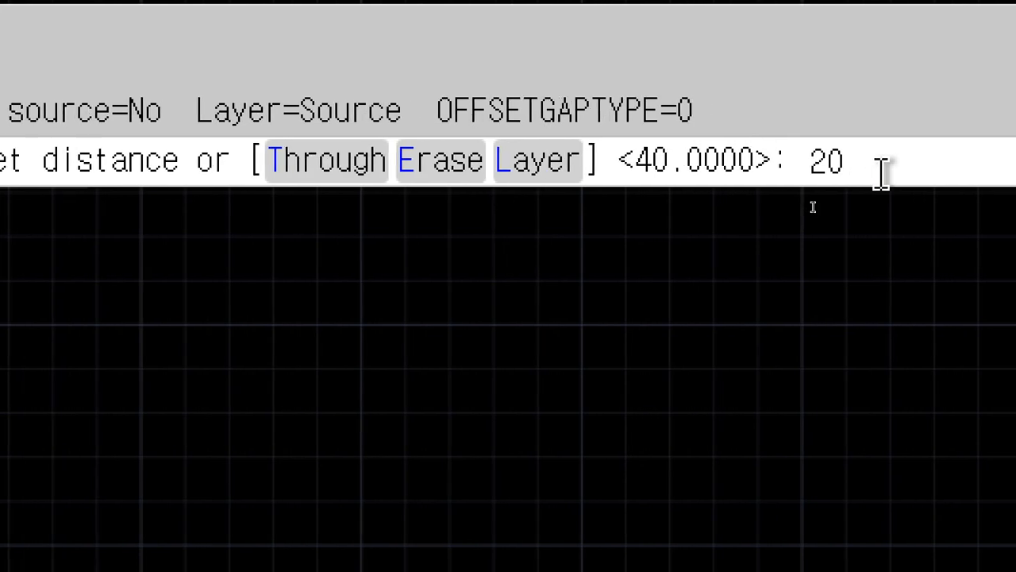
key(Return)
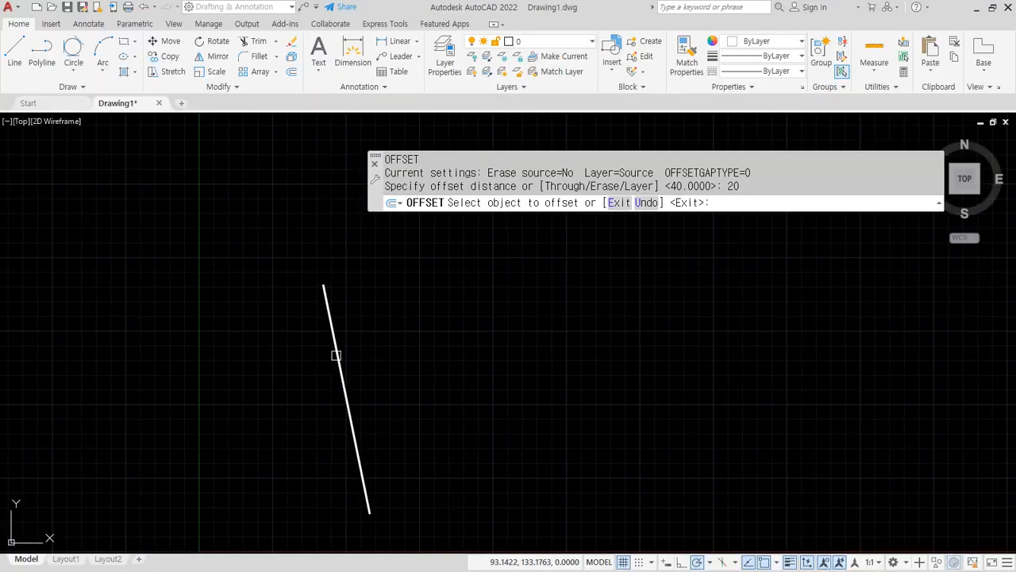
click(336, 355)
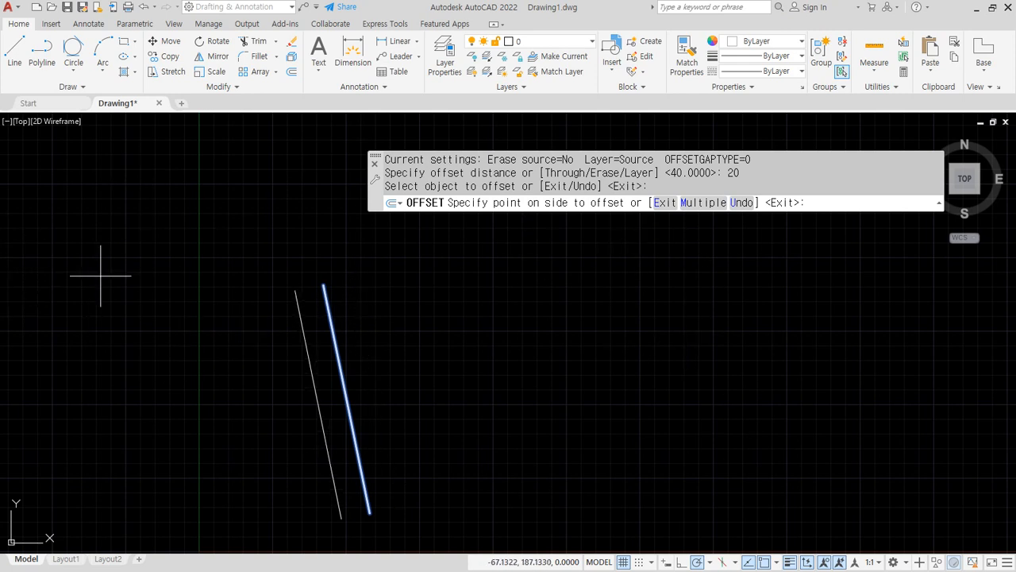
click(458, 351)
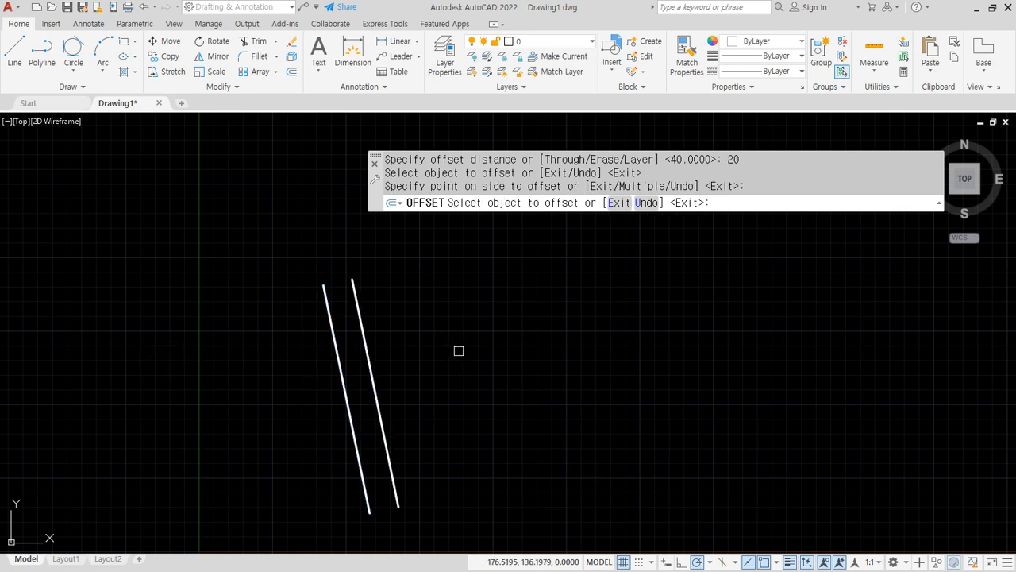
Add three more parallel lines at the same offset distance of 20, each to the right of the previous copy
click(375, 349)
click(529, 337)
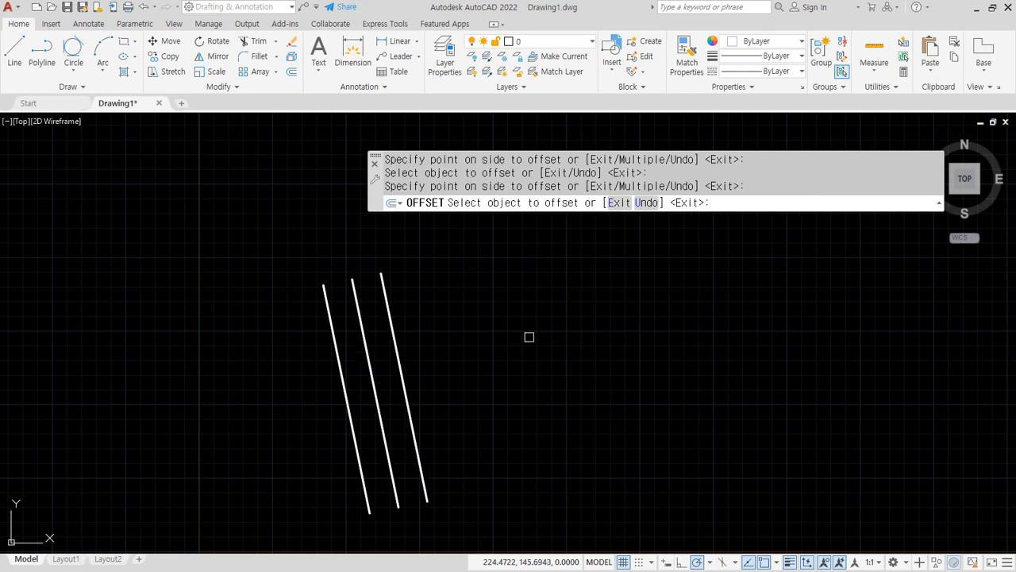
click(403, 344)
click(483, 334)
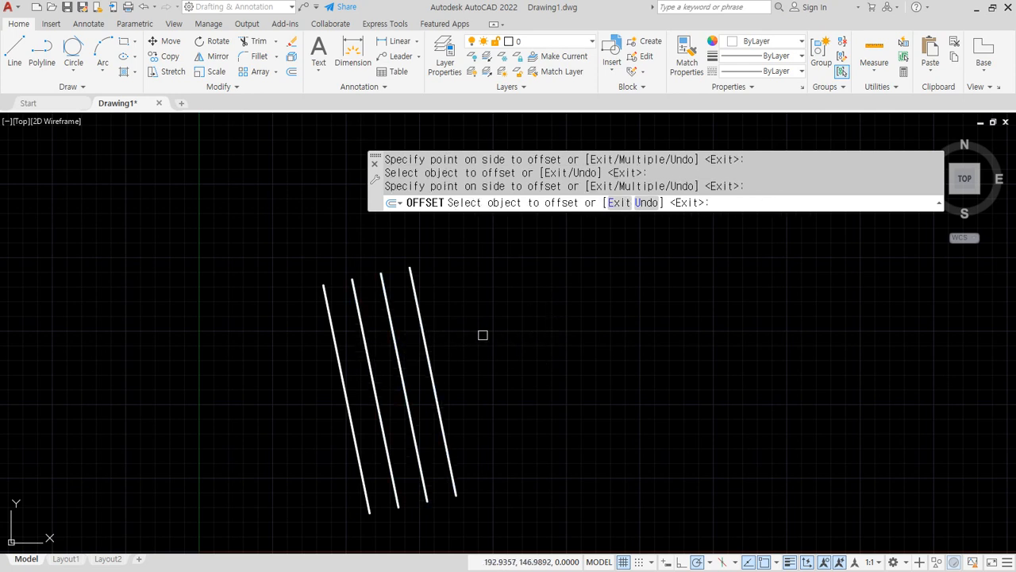
click(426, 340)
click(526, 322)
Offset two more copies successively to the left of the original line at distance 20, and end the Offset command
click(336, 340)
click(284, 346)
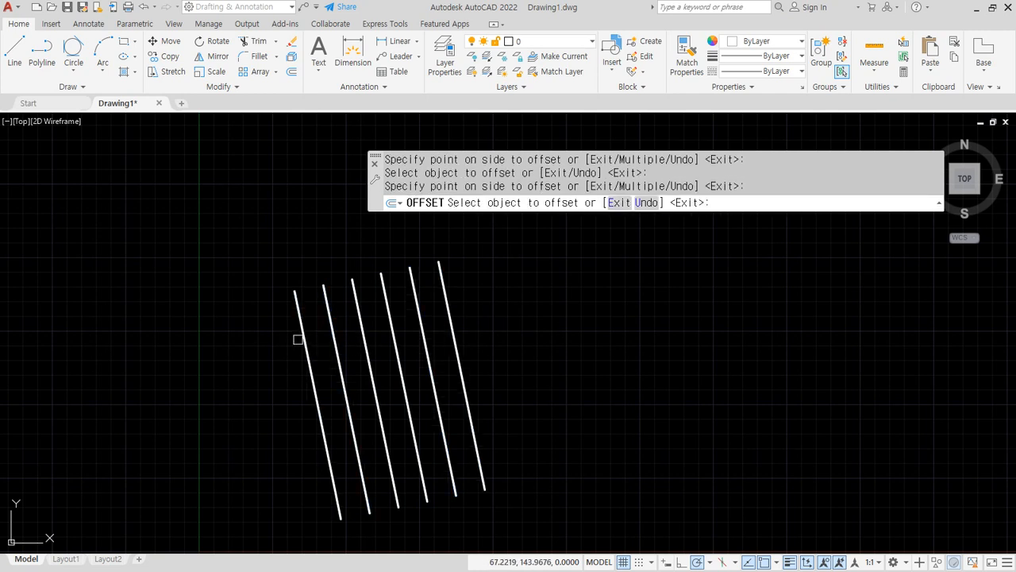
click(298, 339)
click(217, 339)
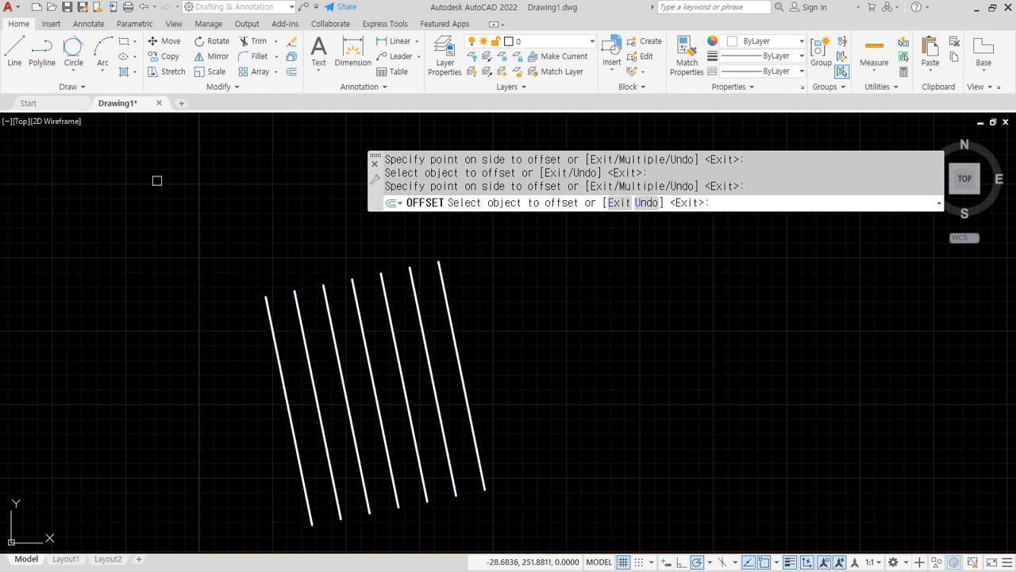
key(Return)
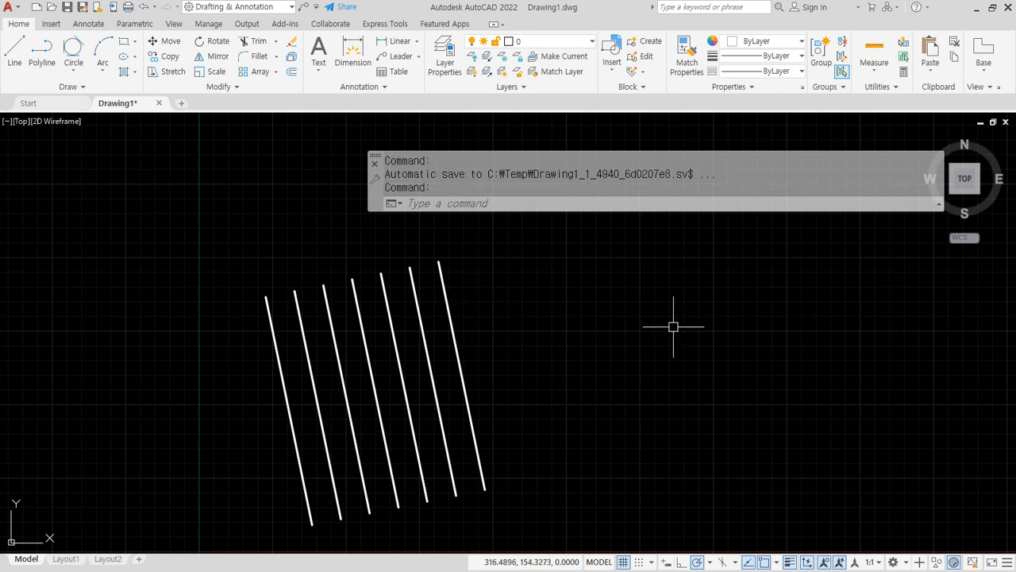
Draw a circle with a radius of 50 in the empty area to the right of the parallel lines
middle_drag(634, 339, 452, 325)
text(c)
key(space)
middle_drag(734, 360, 636, 360)
click(704, 347)
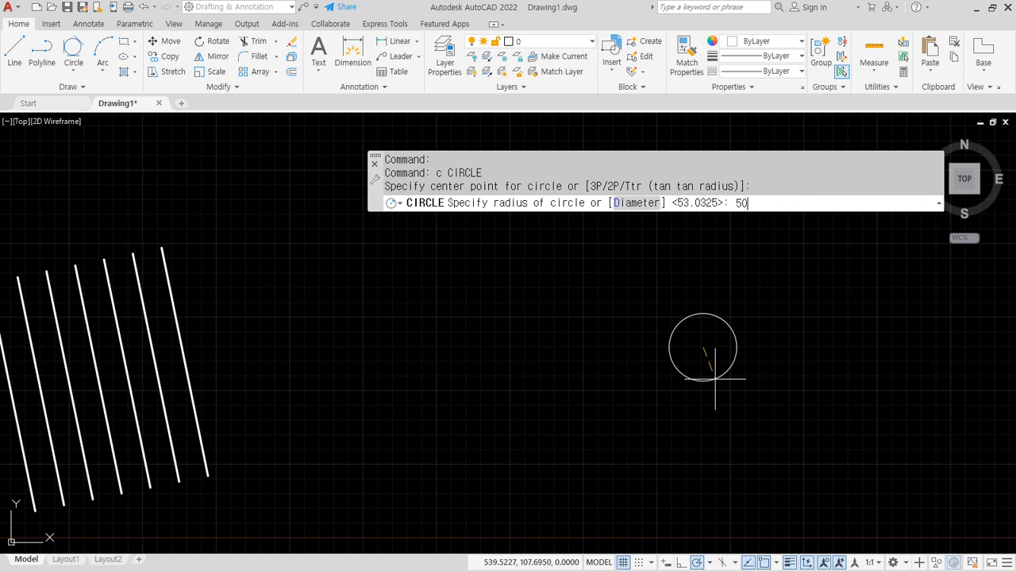
key(Return)
Offset the circle by 20 once outward and once inward
text(o)
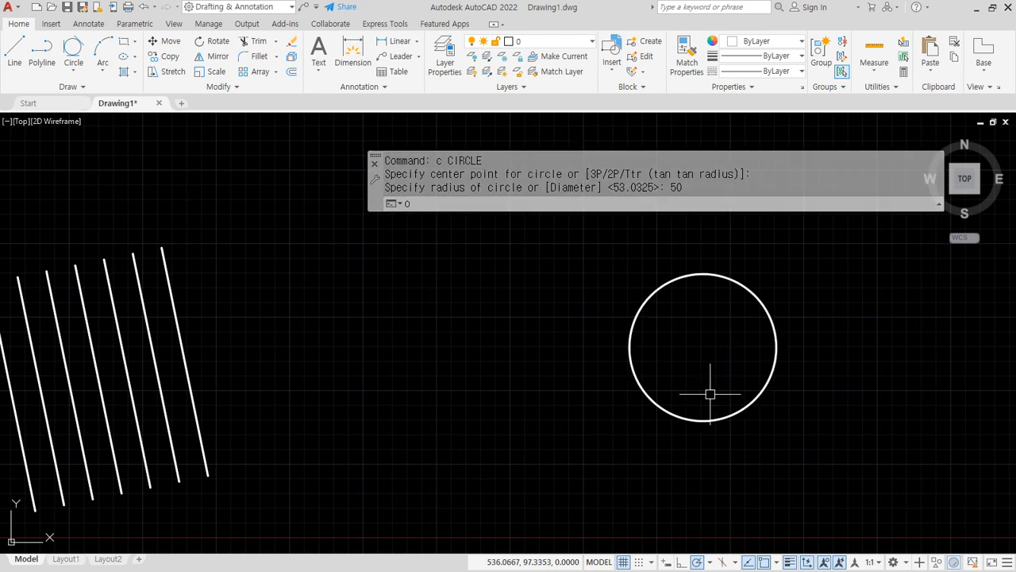
key(space)
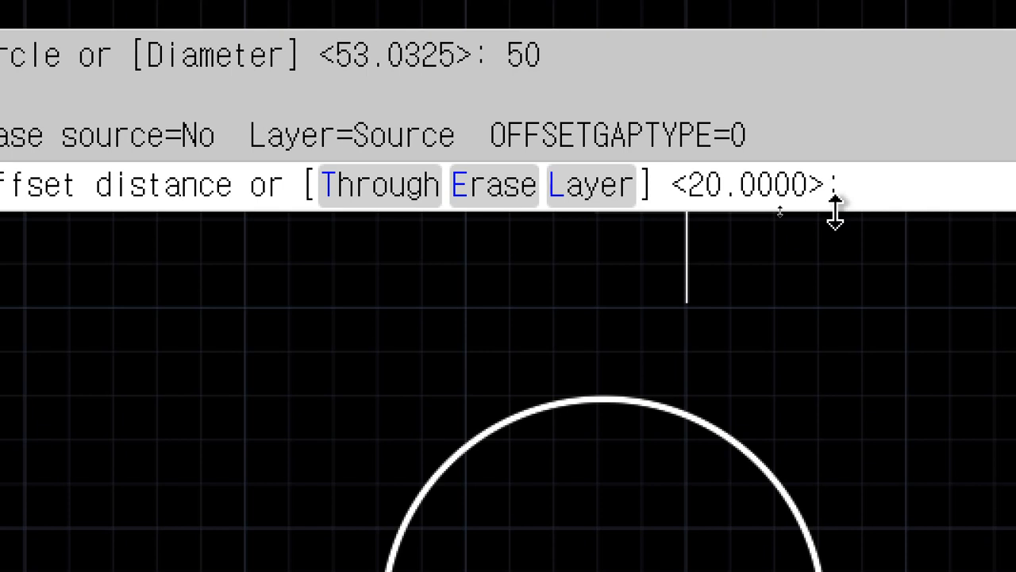
key(Return)
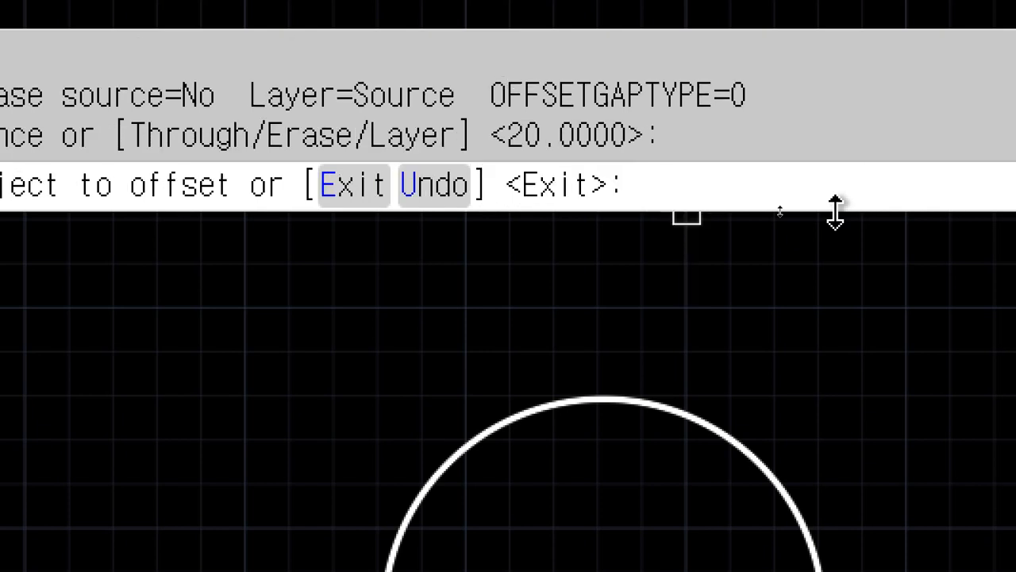
click(742, 440)
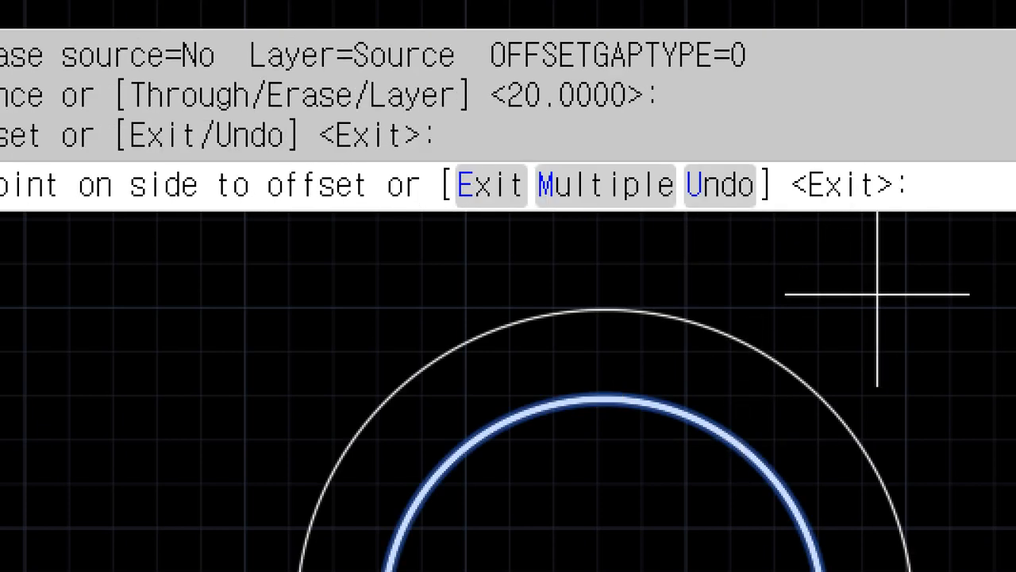
click(873, 291)
click(689, 418)
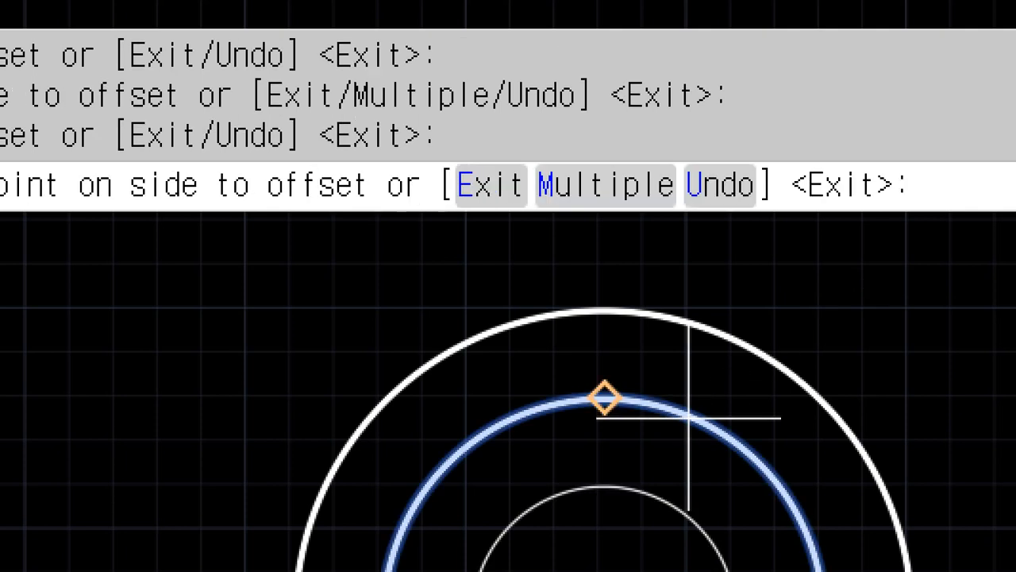
click(617, 483)
Offset the outermost circle outward by 20 and end the Offset command
middle_drag(628, 490, 489, 431)
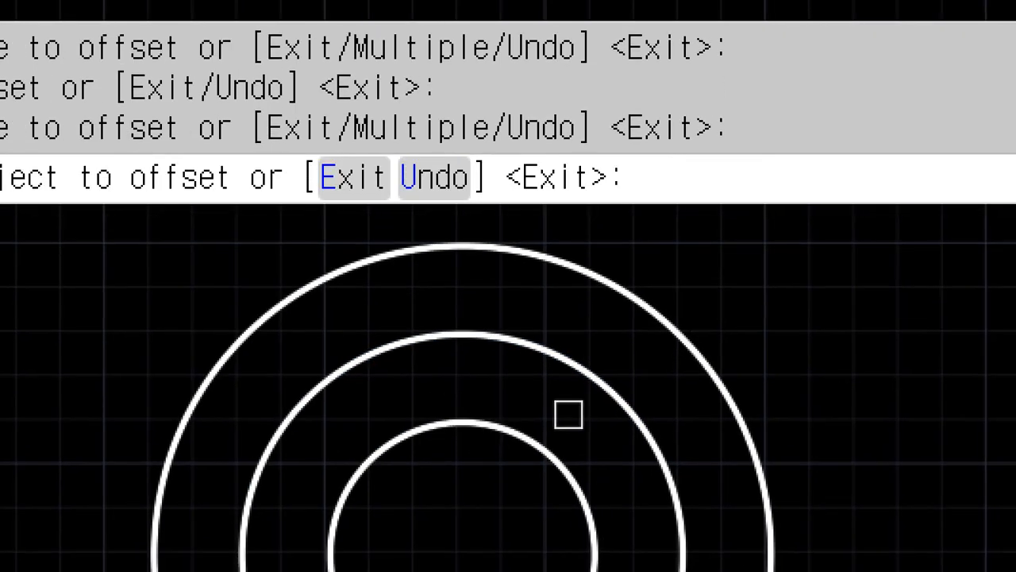
click(699, 386)
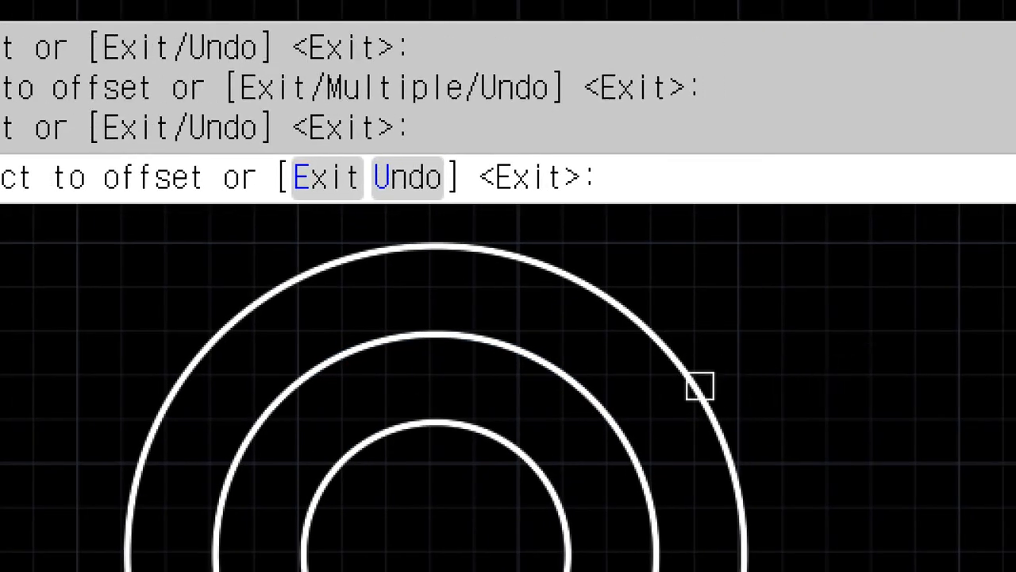
click(819, 359)
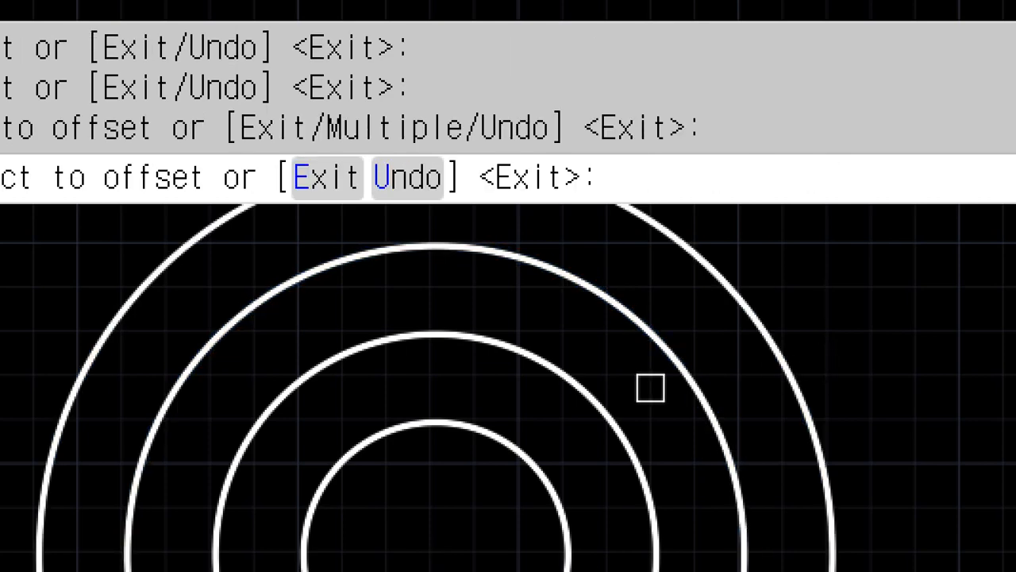
key(Escape)
middle_drag(672, 299, 658, 318)
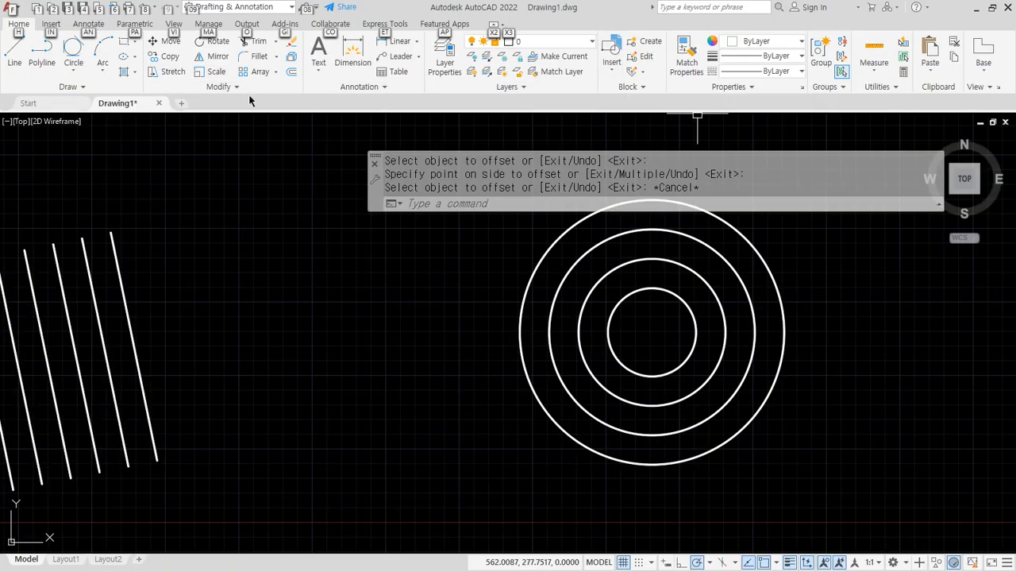
Add an aligned dimension between the lower endpoints of the two rightmost slanted lines, placed below them
click(416, 41)
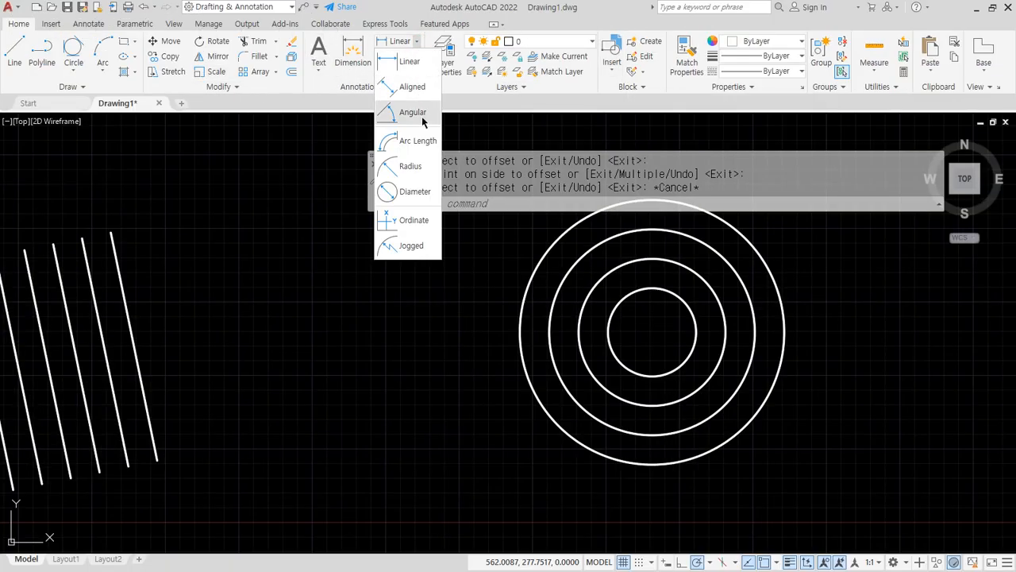
click(409, 88)
scroll(182, 511, up, 5)
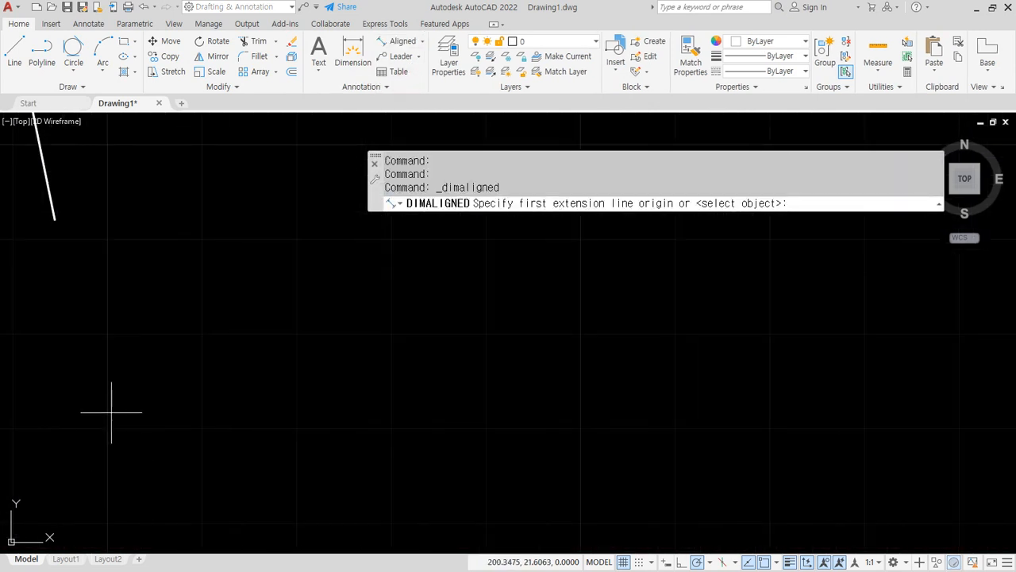
click(163, 281)
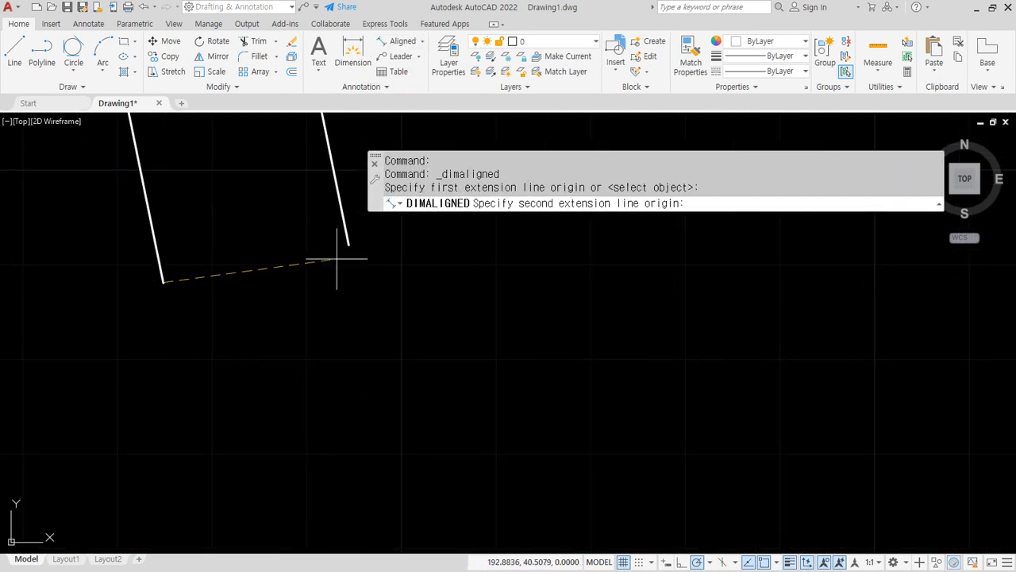
click(349, 246)
click(343, 348)
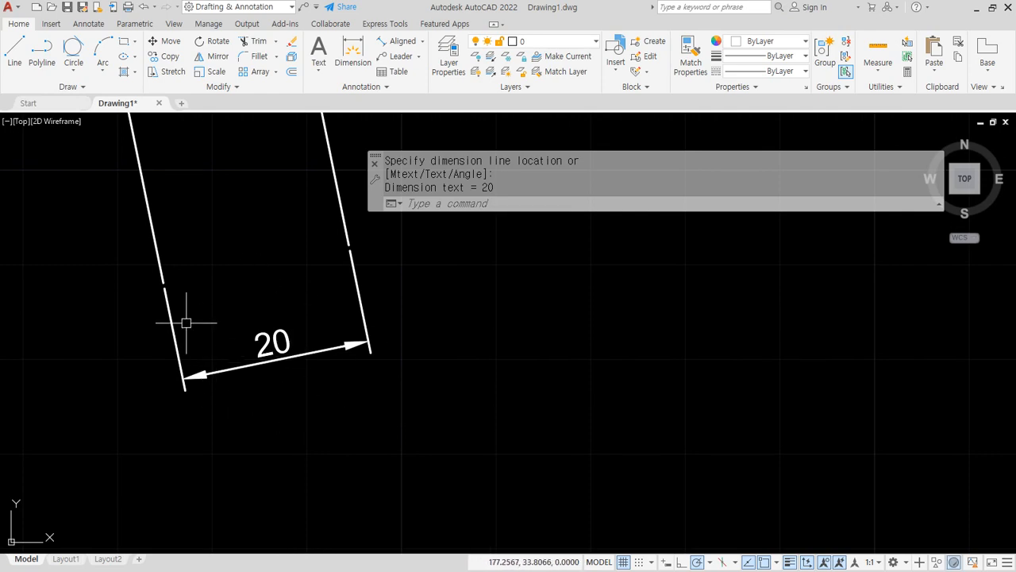
Add a radius dimension to the outermost circle
scroll(467, 345, down, 3)
middle_drag(848, 338, 444, 437)
middle_drag(826, 284, 342, 479)
scroll(471, 317, up, 1)
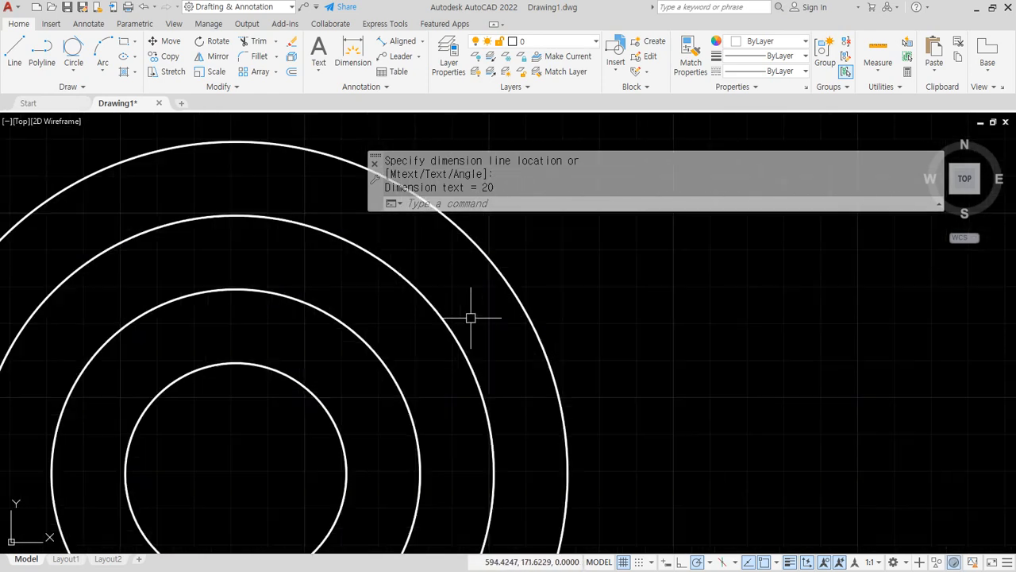
click(423, 41)
click(411, 166)
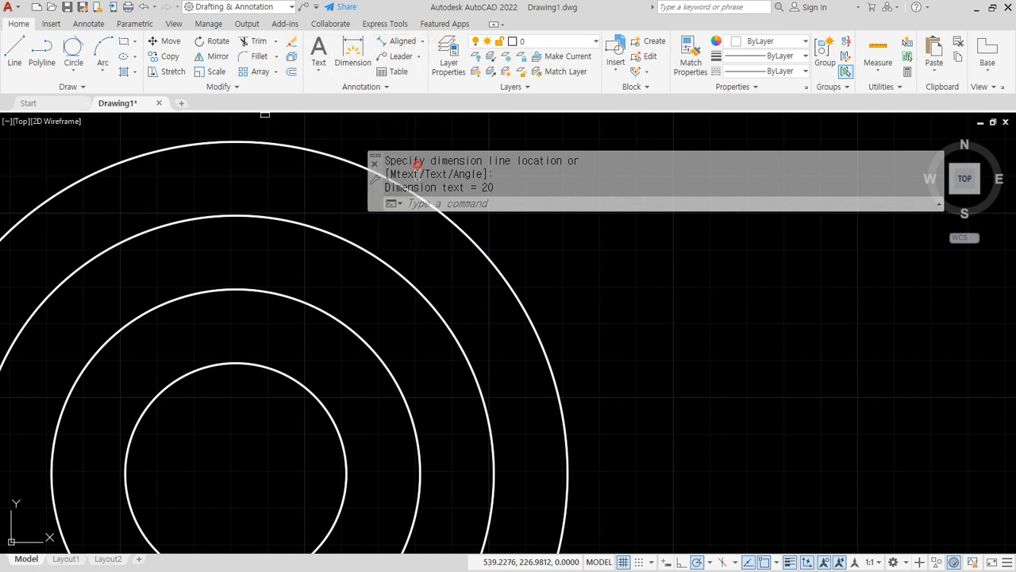
click(471, 256)
click(471, 256)
Add a radius dimension to the second-largest circle, with its text inside the circle
scroll(456, 262, up, 4)
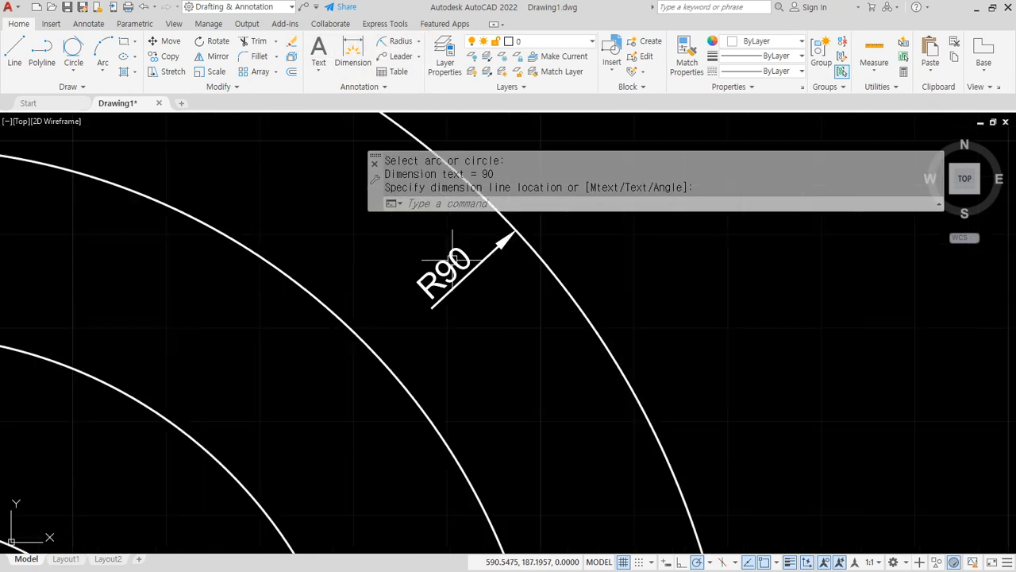
click(396, 45)
click(322, 314)
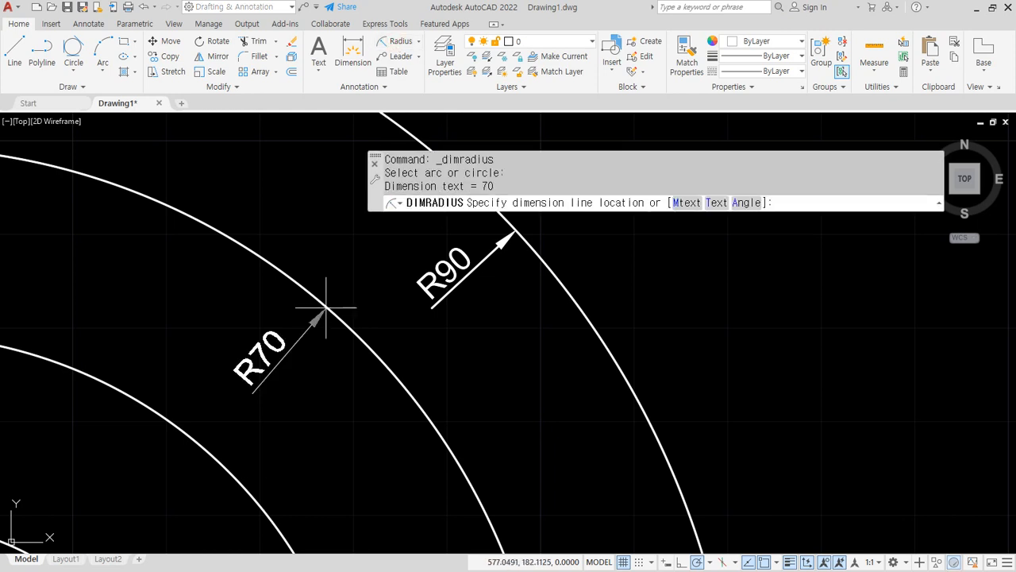
click(287, 371)
Add radius dimensions to the two inner circles of the concentric set, with the text inside each circle
middle_drag(320, 360, 439, 321)
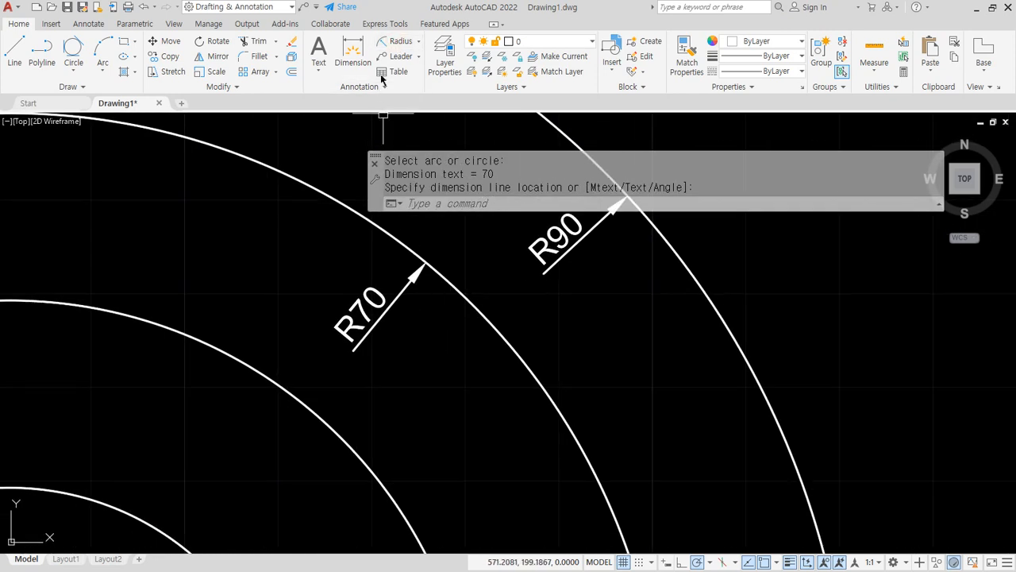
click(397, 46)
click(273, 392)
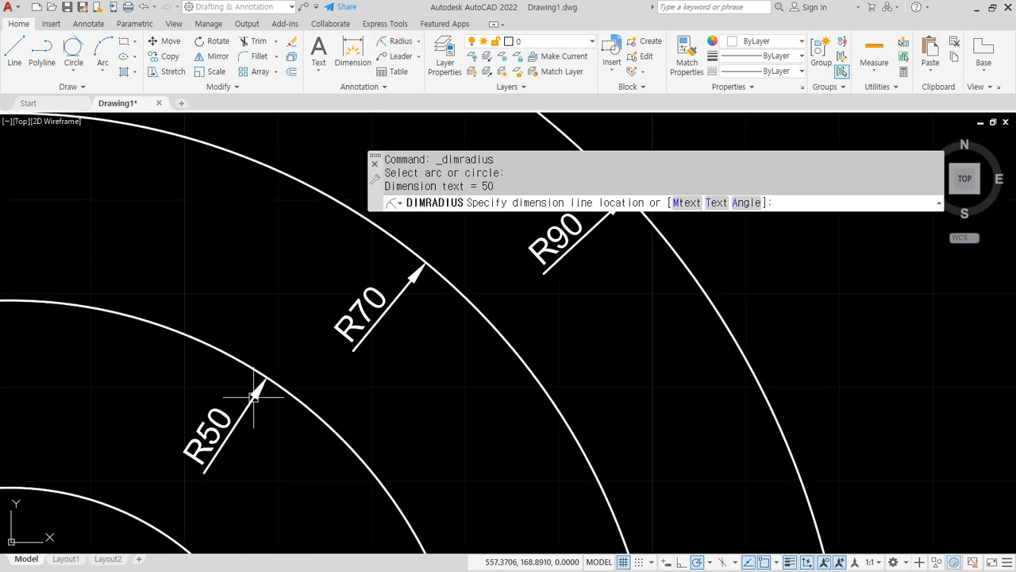
click(263, 385)
click(398, 48)
middle_drag(211, 347, 278, 227)
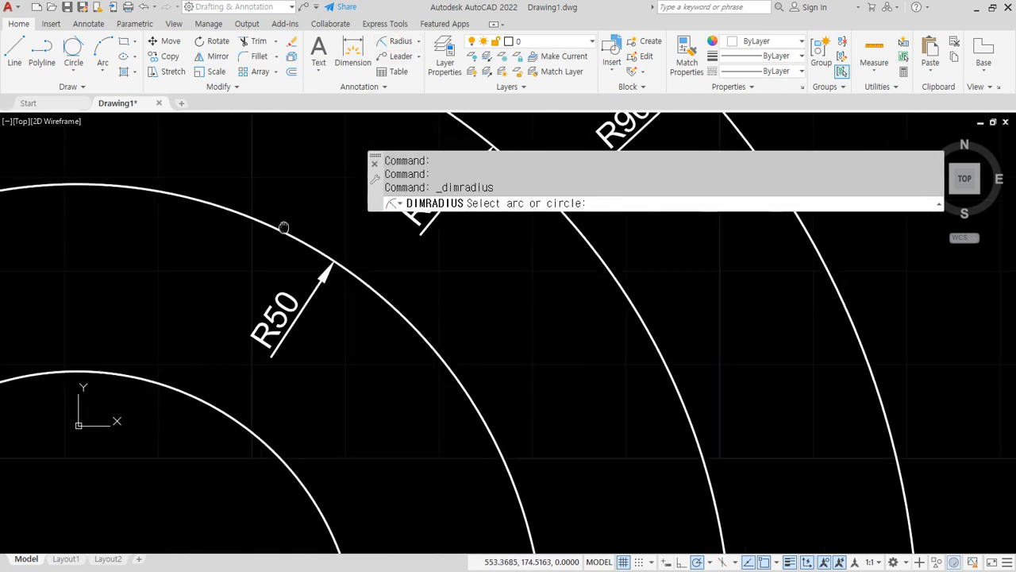
click(199, 403)
click(190, 403)
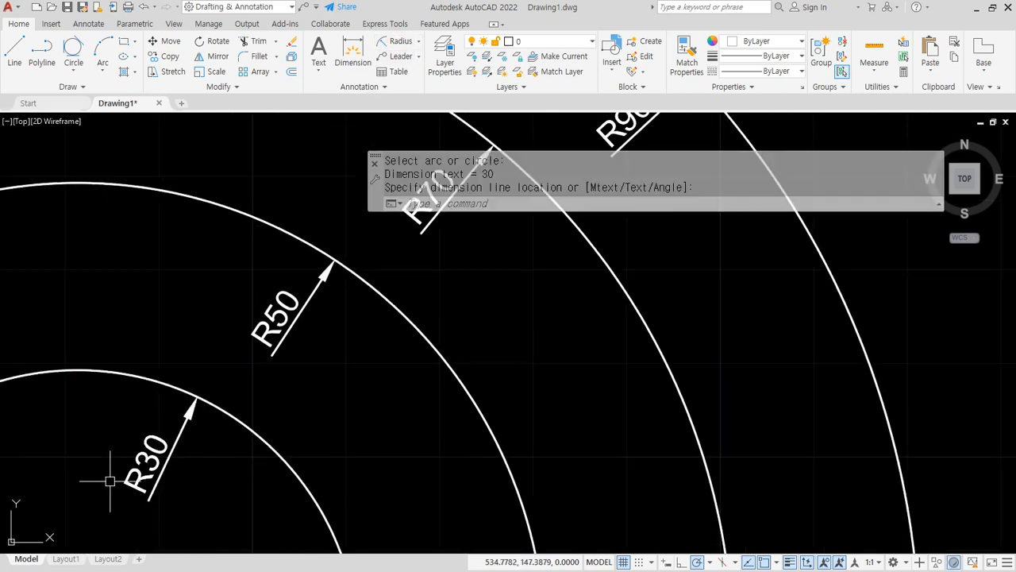
Compare the radius dimensions of the concentric circles and examine the direction in which the parallel slanted lines were offset
middle_drag(397, 370, 348, 461)
mouse_move(247, 463)
mouse_down()
mouse_move(198, 413)
mouse_move(267, 441)
mouse_move(381, 417)
mouse_move(413, 351)
mouse_move(399, 338)
mouse_move(596, 276)
mouse_move(628, 300)
mouse_up()
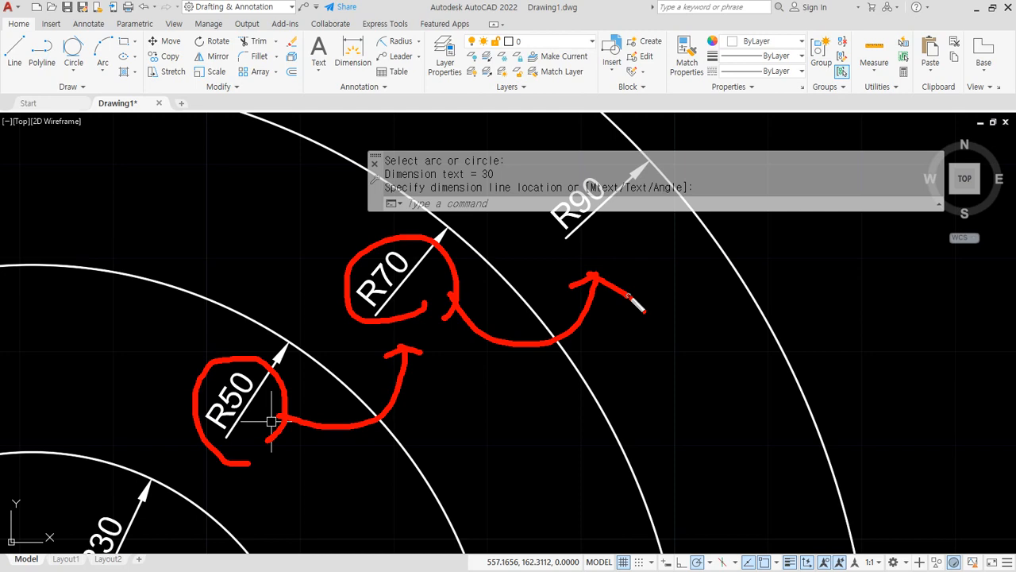
key(Escape)
scroll(602, 325, down, 2)
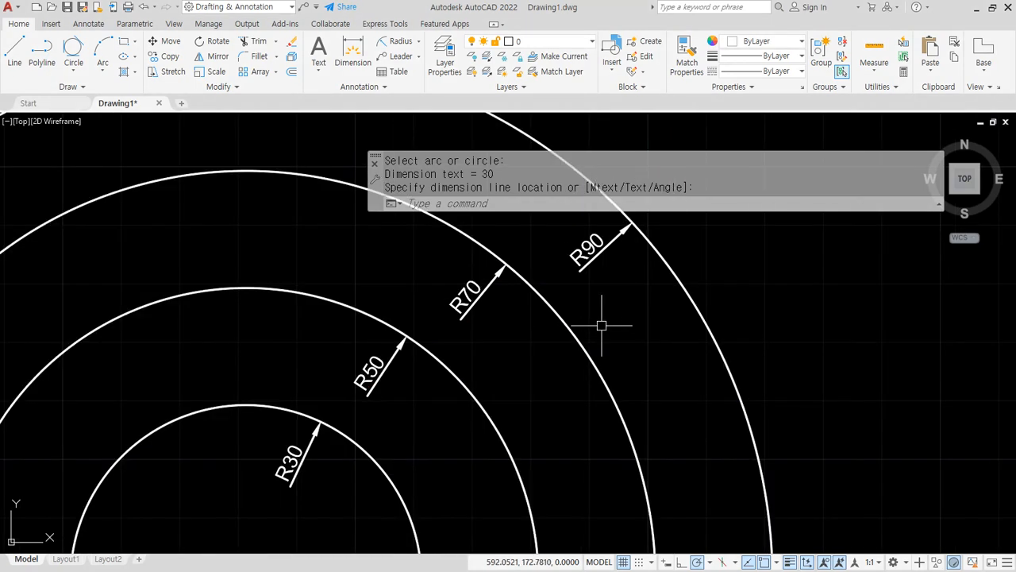
middle_drag(315, 503, 354, 384)
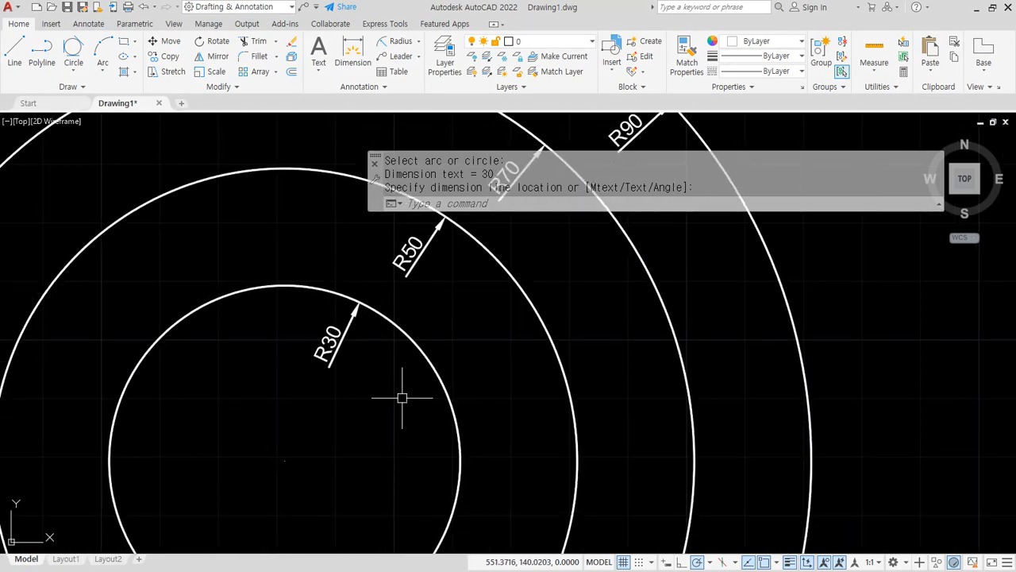
scroll(402, 397, down, 5)
middle_drag(356, 374, 560, 325)
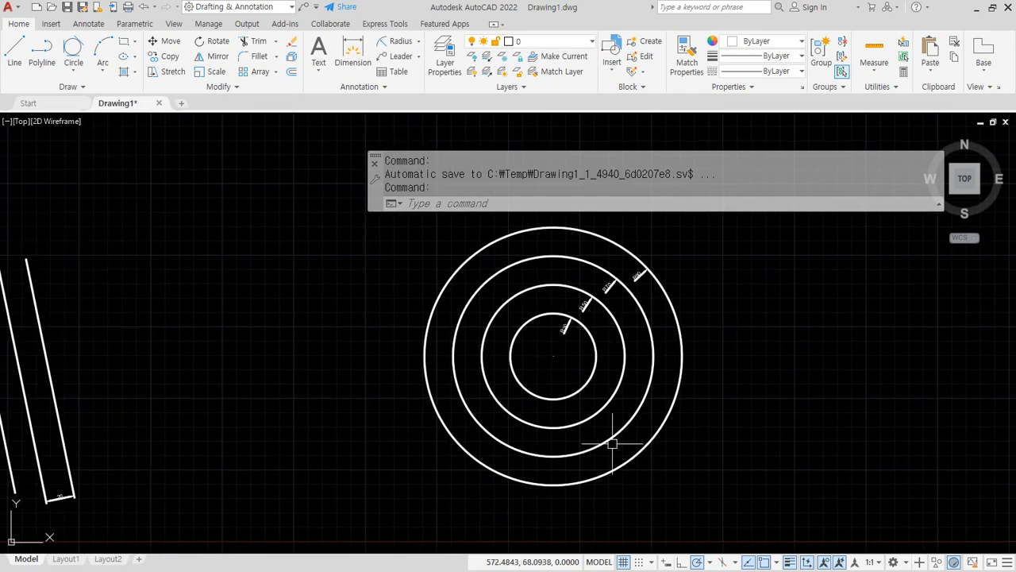
scroll(230, 325, down, 2)
middle_drag(229, 325, 573, 360)
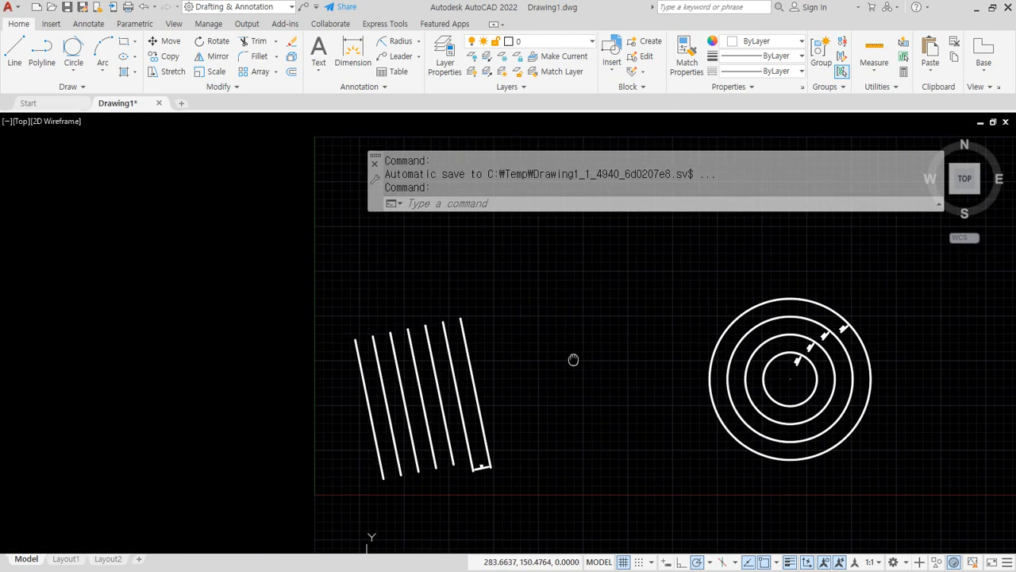
scroll(501, 347, up, 2)
scroll(474, 342, up, 2)
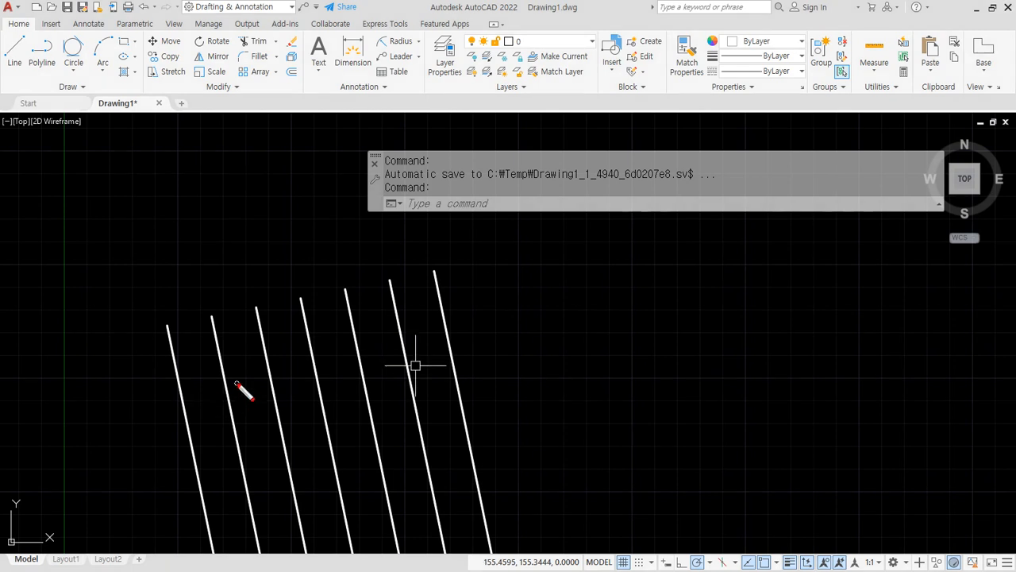
drag(168, 325, 589, 324)
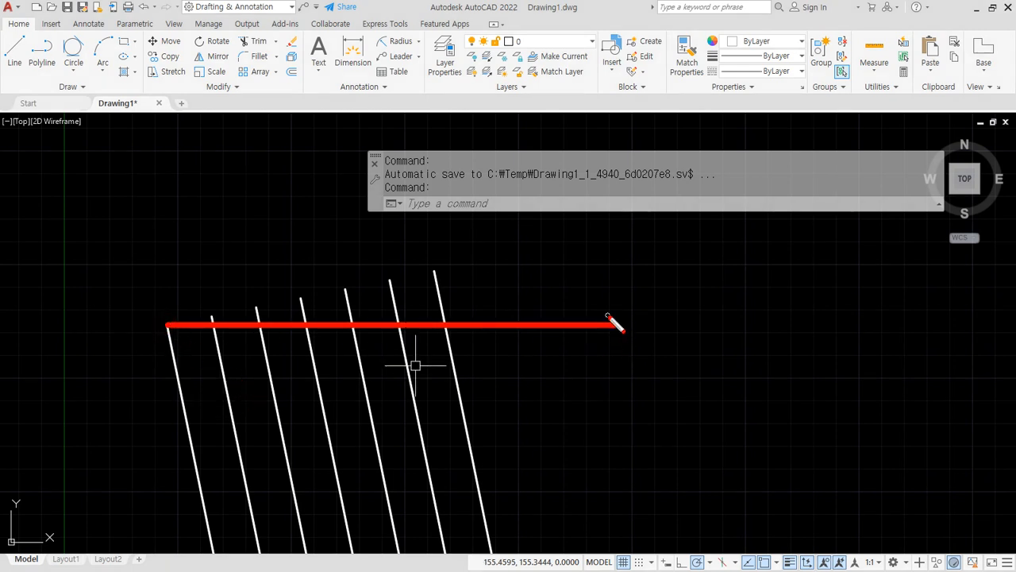
drag(165, 324, 166, 176)
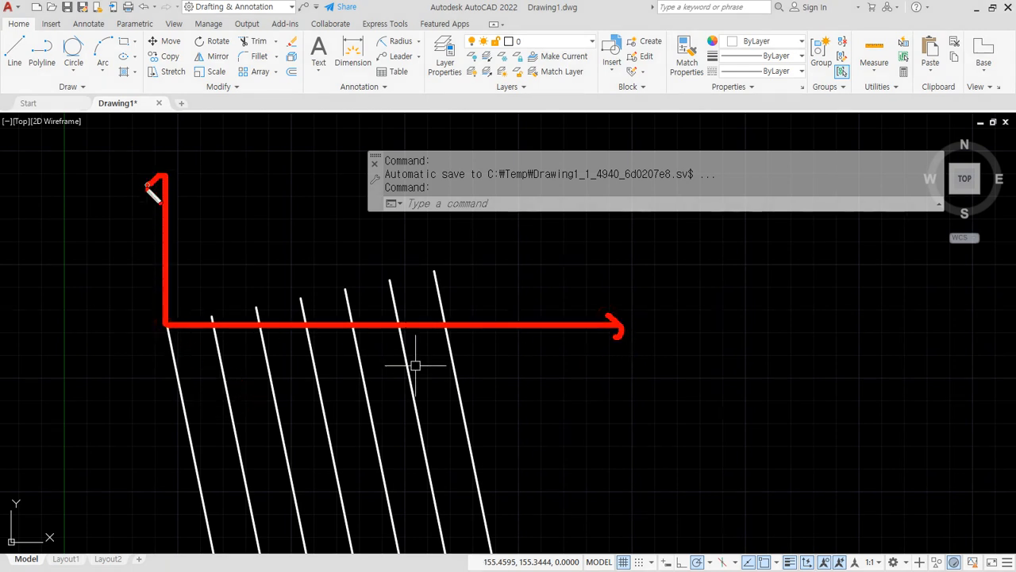
key(e)
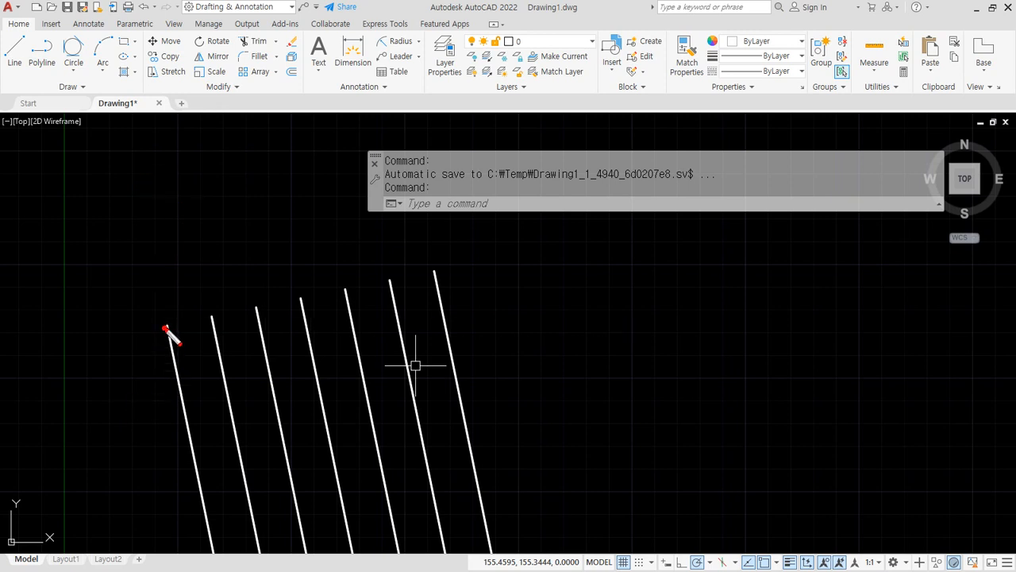
mouse_move(166, 327)
mouse_down()
mouse_move(494, 262)
mouse_move(521, 232)
mouse_move(546, 276)
mouse_up()
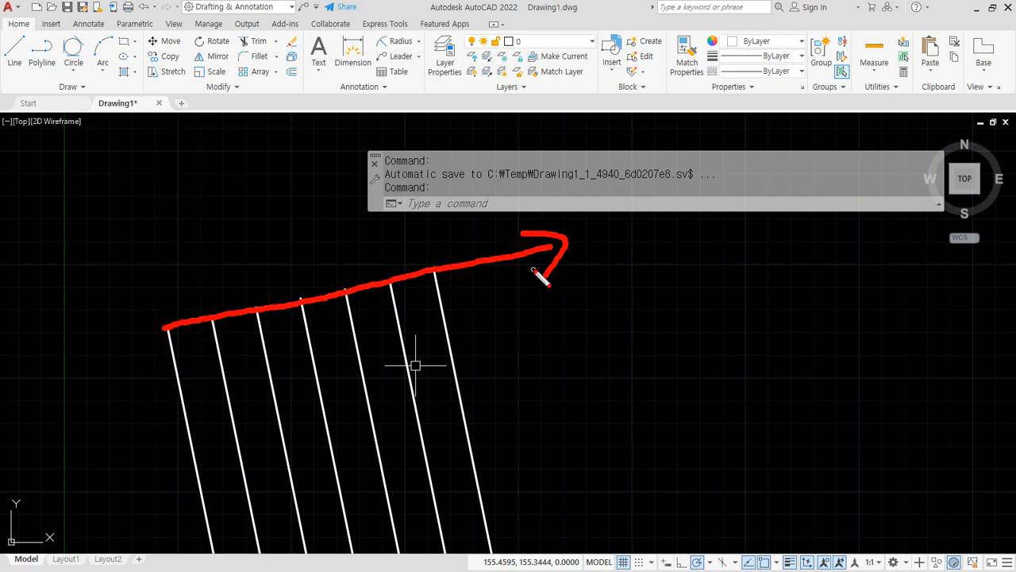
key(Escape)
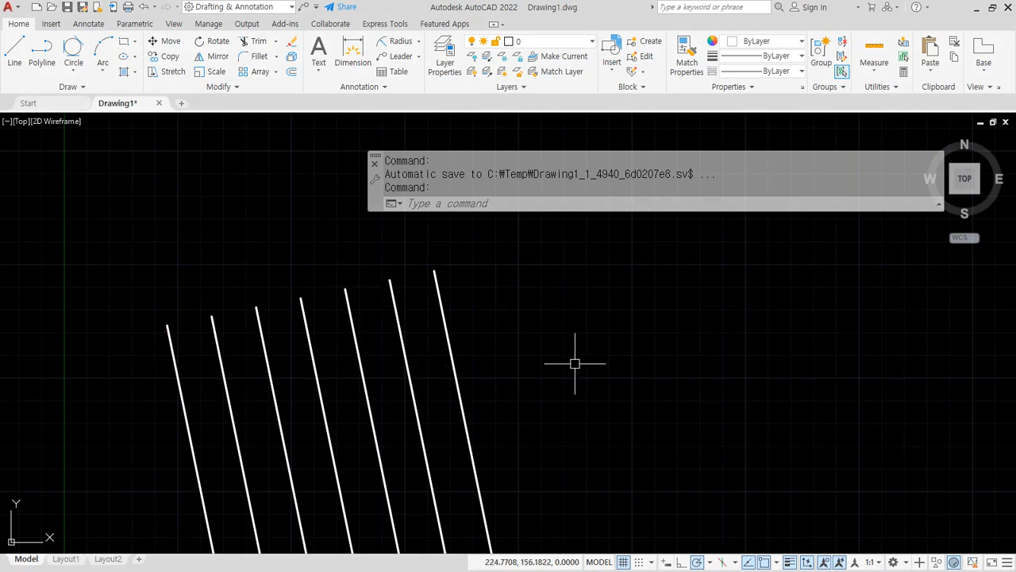
Offset the rightmost slanted line to its right by 20 and end the Offset command
middle_drag(565, 359, 499, 326)
text(o)
key(Return)
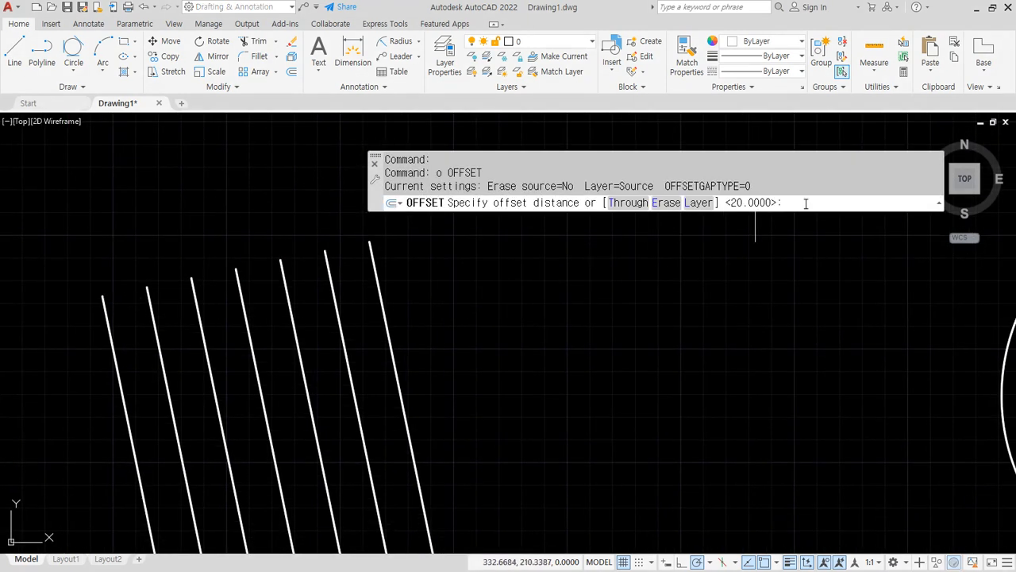
key(Return)
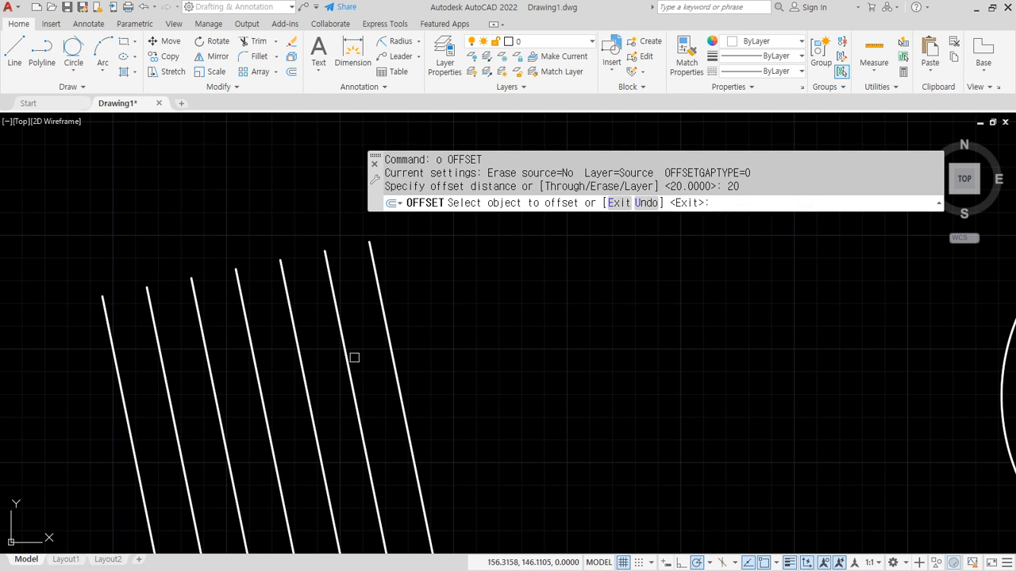
click(387, 332)
click(444, 320)
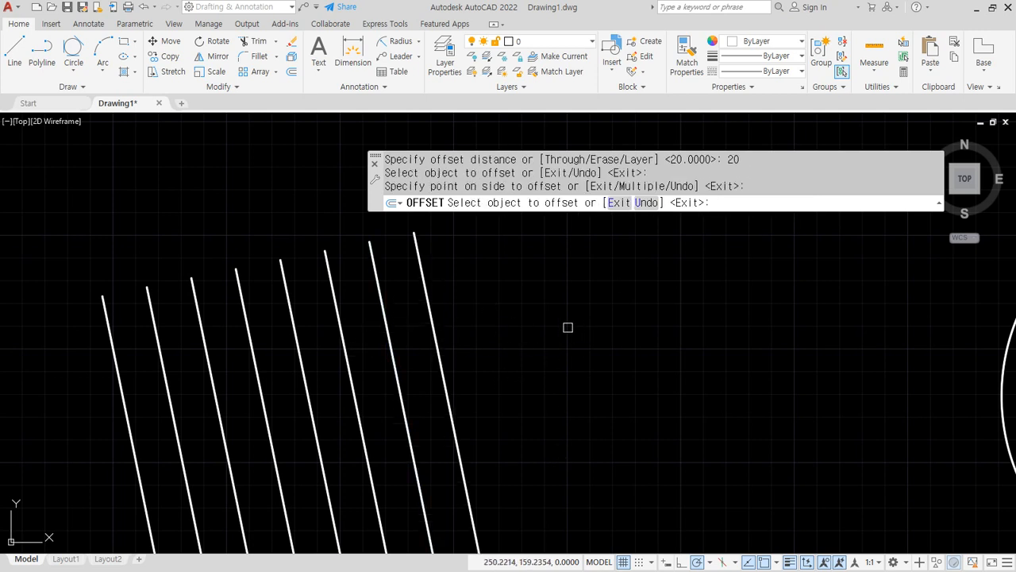
mouse_move(697, 221)
mouse_down()
mouse_move(595, 228)
mouse_move(442, 208)
mouse_move(698, 194)
mouse_move(665, 225)
mouse_up()
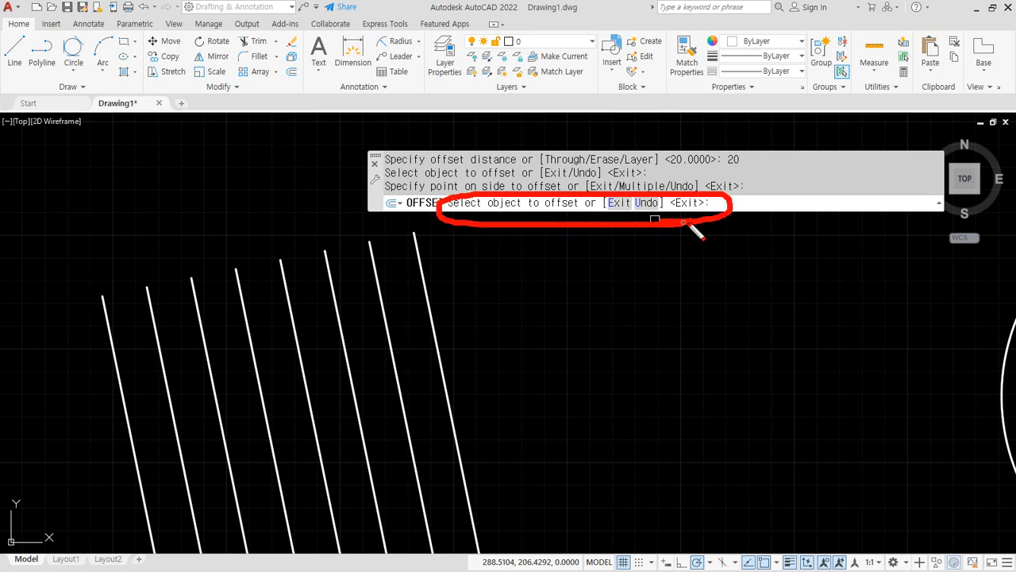
key(Escape)
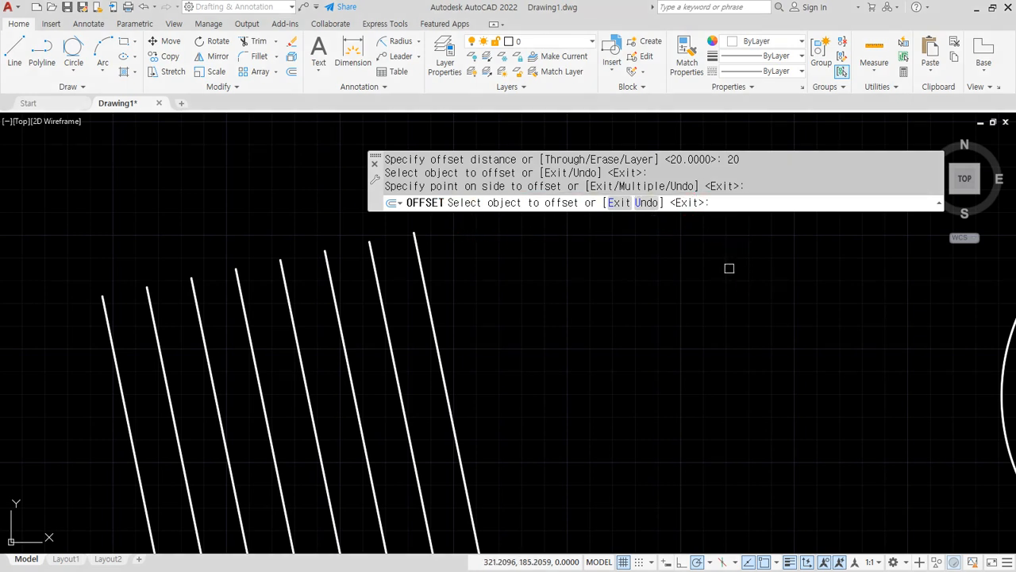
key(Return)
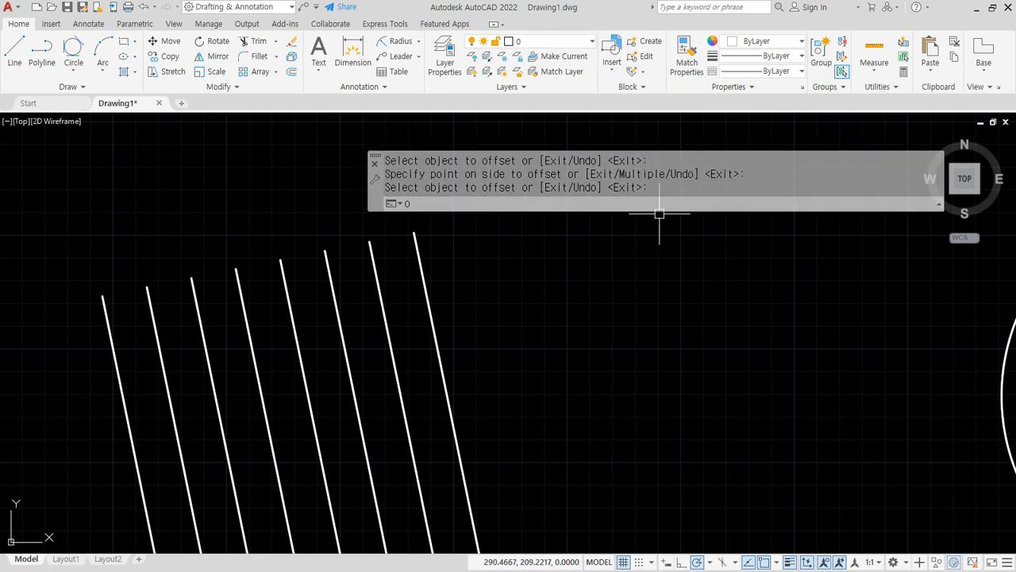
Offset the rightmost slanted line to the right by 40 two times in succession, and end the Offset command
text(o)
key(Return)
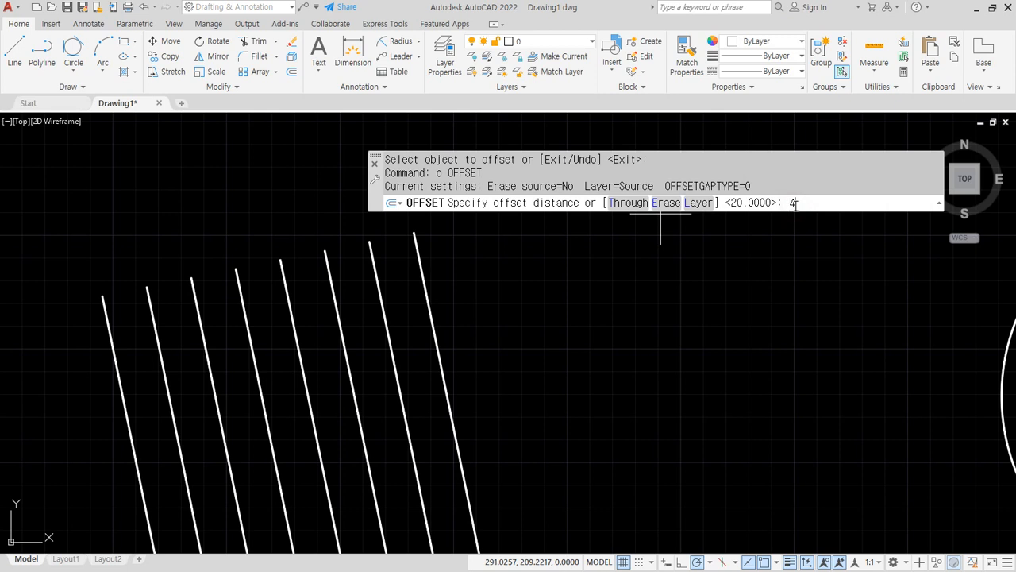
key(Return)
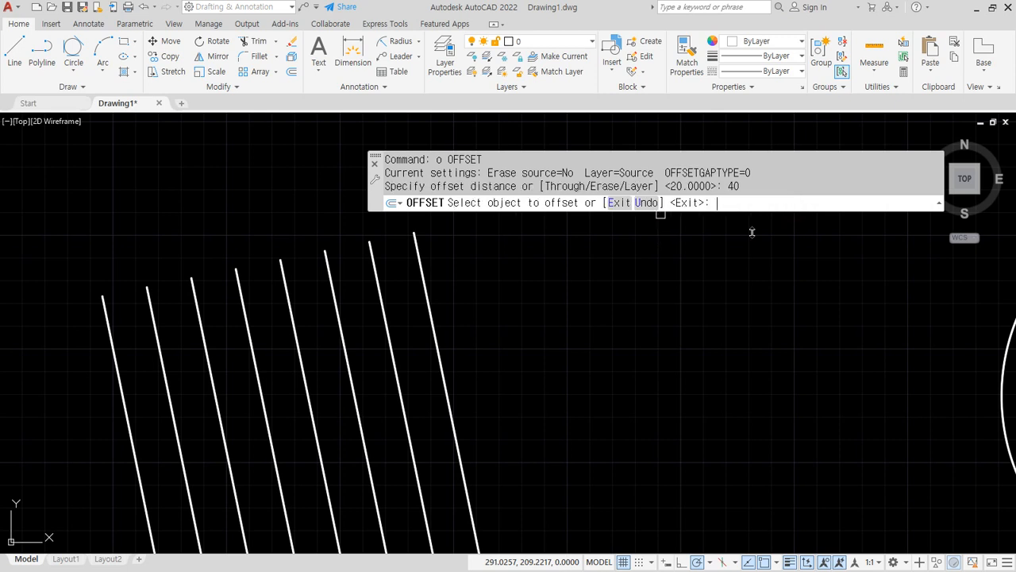
click(432, 308)
click(544, 288)
click(518, 301)
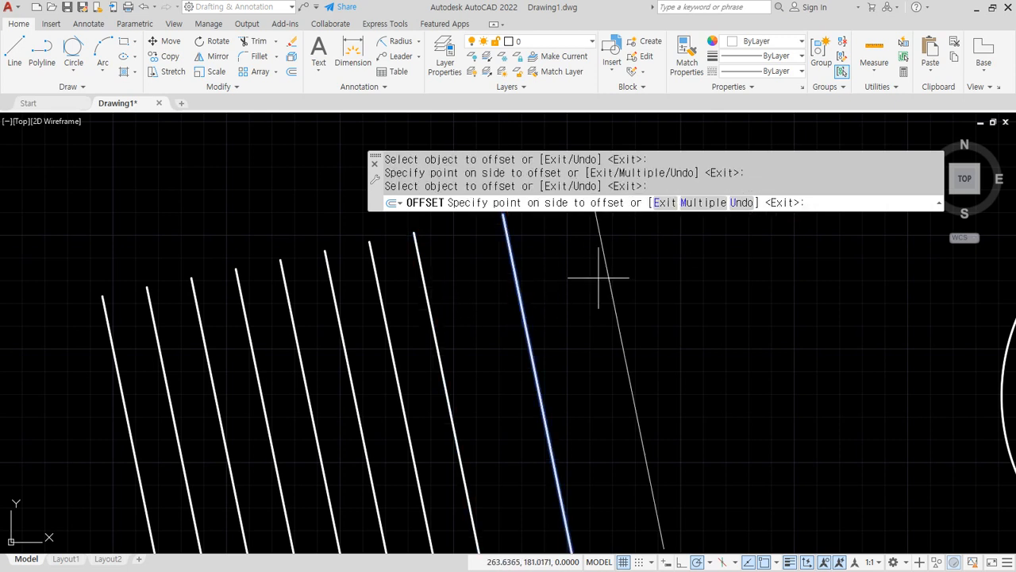
click(644, 291)
middle_drag(644, 290, 579, 351)
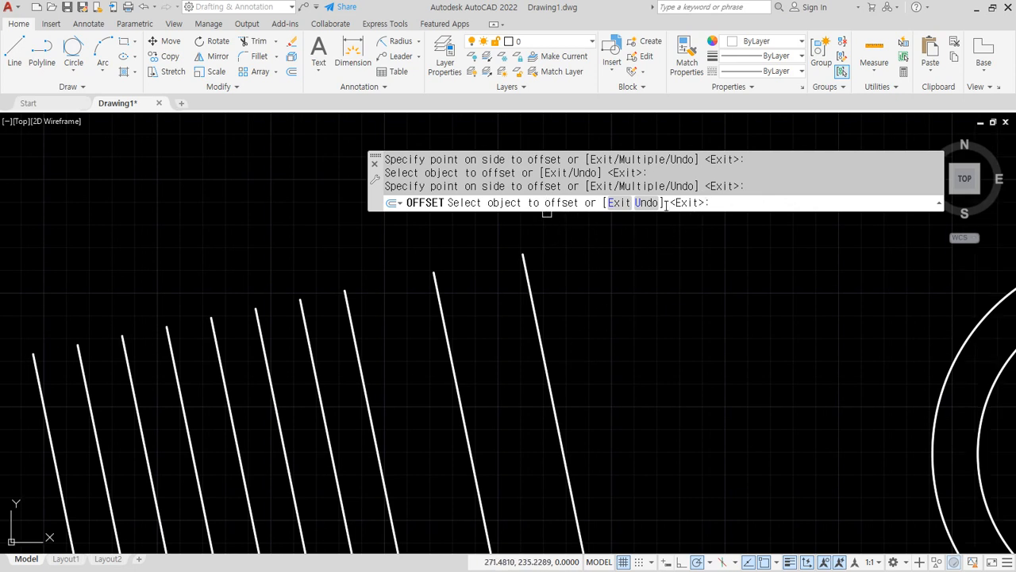
key(Return)
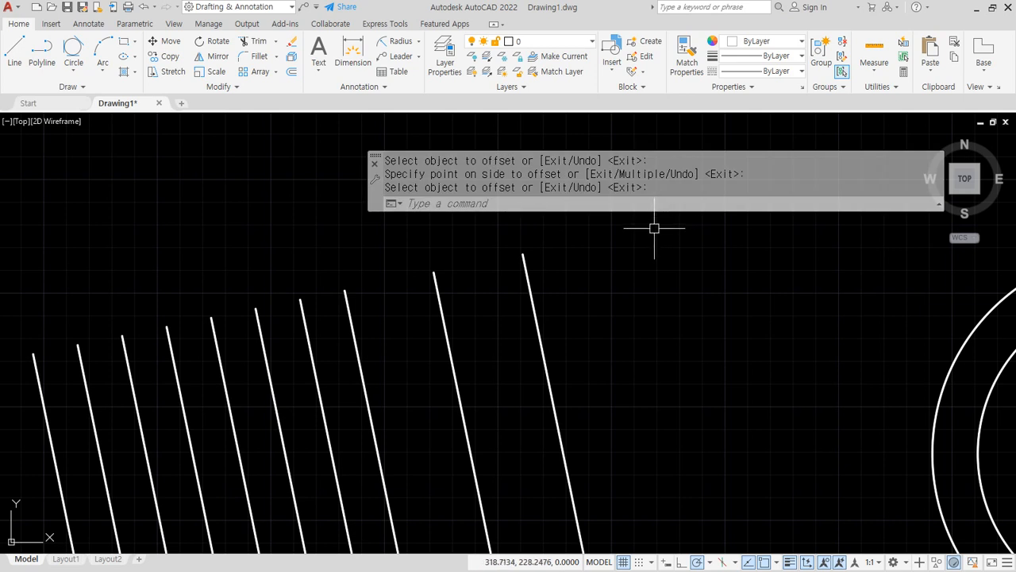
Offset the rightmost slanted line to the right by 20 three times in succession, and end the Offset command
key(Return)
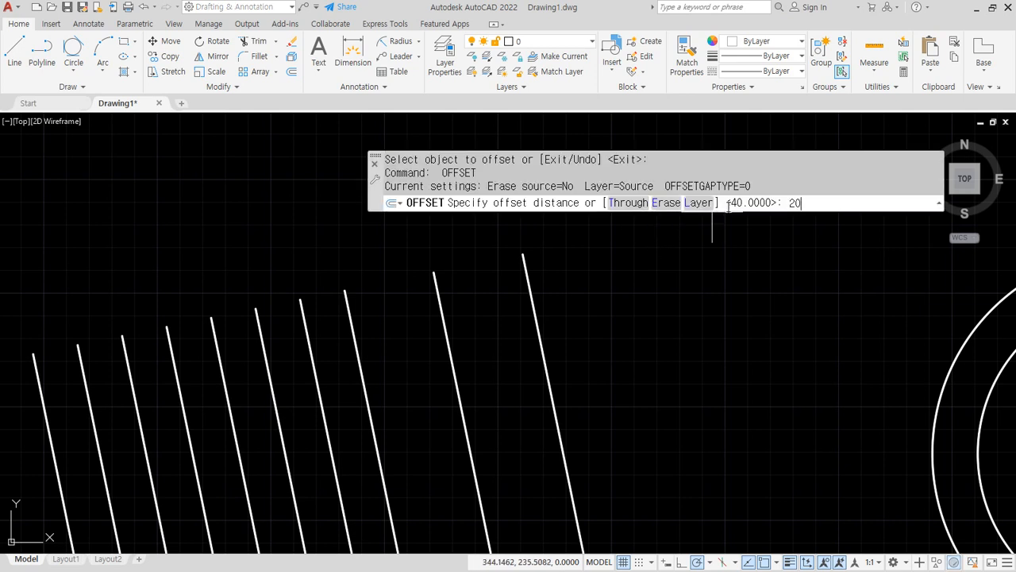
key(Return)
click(538, 297)
click(565, 293)
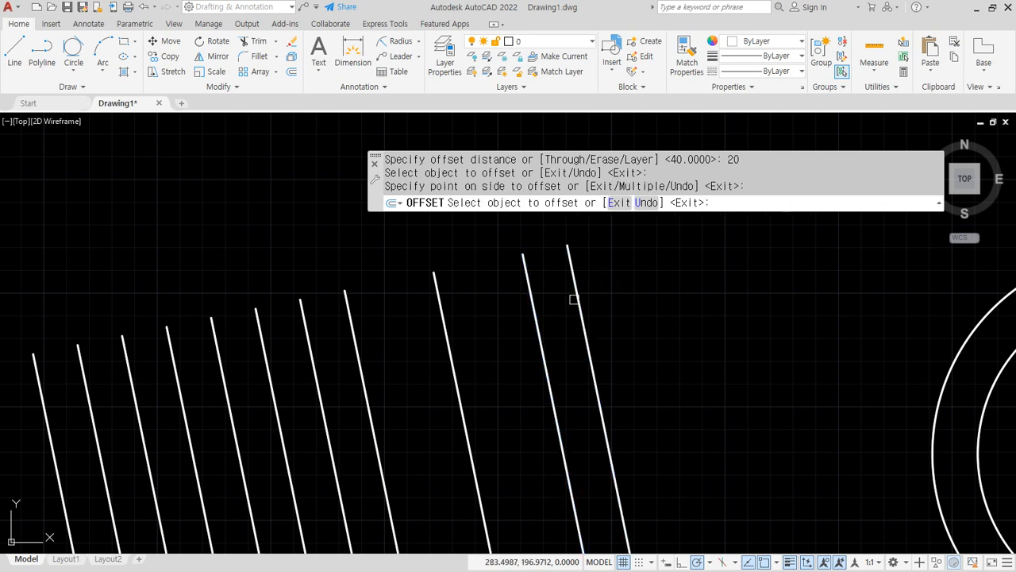
click(577, 295)
click(631, 273)
click(619, 299)
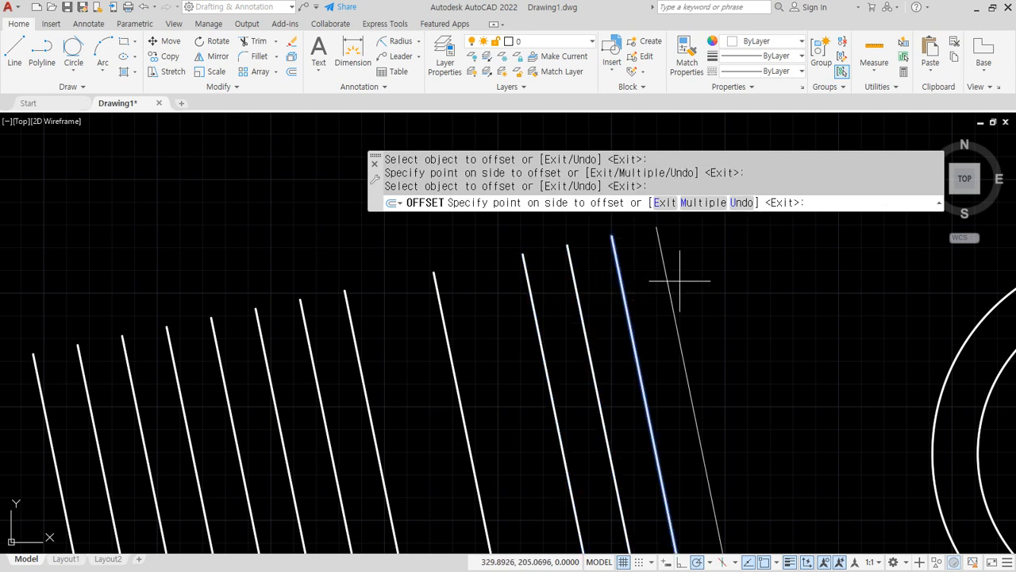
click(677, 279)
key(Return)
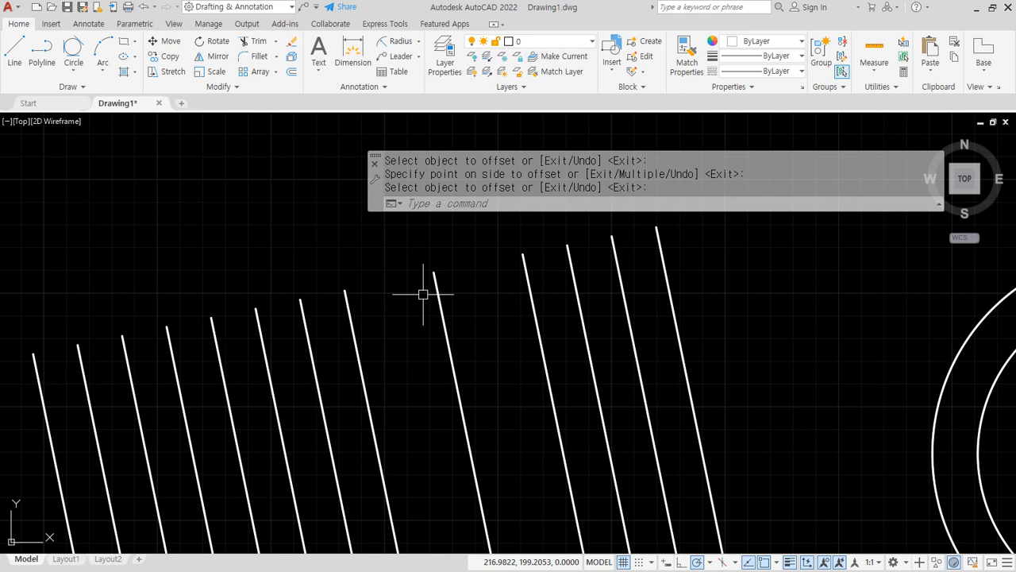
Draw a single vertical line in the empty drawing area and end the Line command
scroll(598, 311, down, 2)
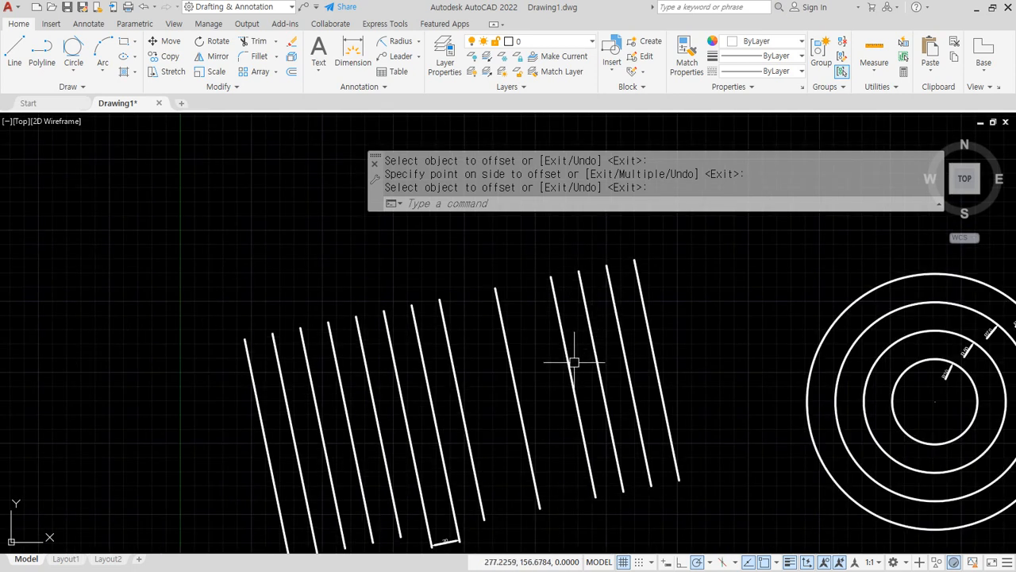
text(z)
key(Return)
text(a)
key(Return)
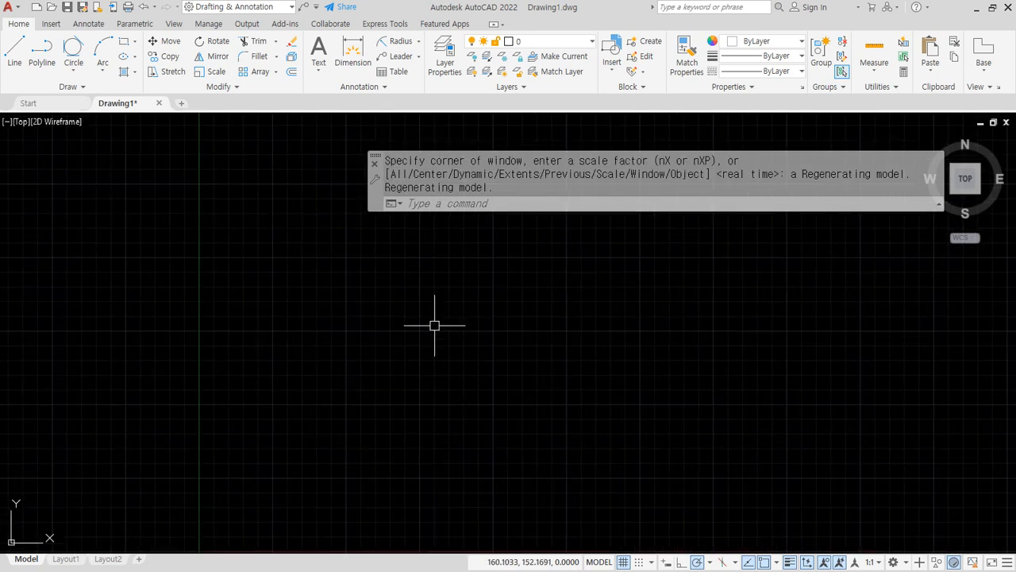
text(l)
key(Return)
click(425, 263)
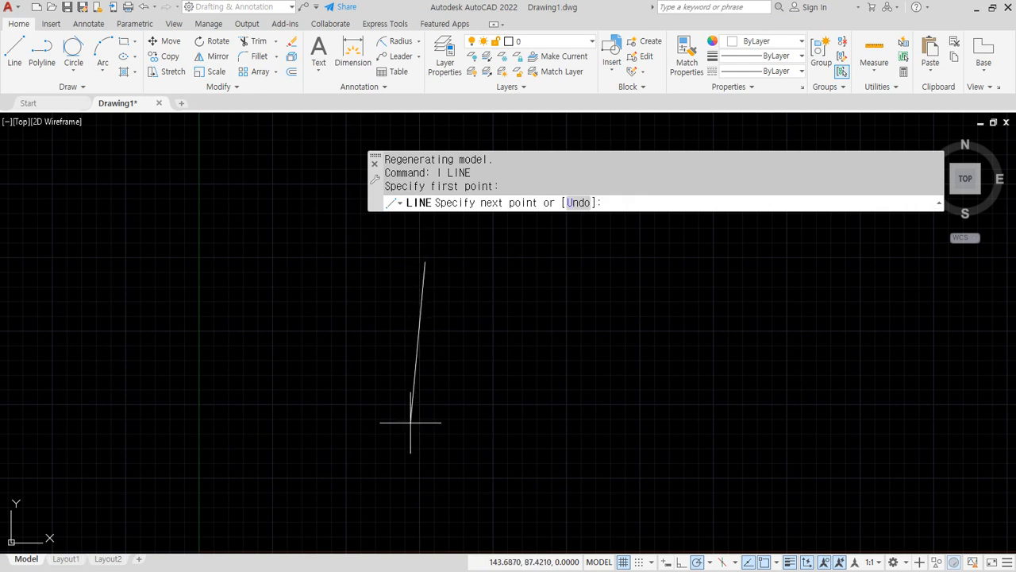
click(424, 497)
key(Return)
scroll(415, 254, up, 4)
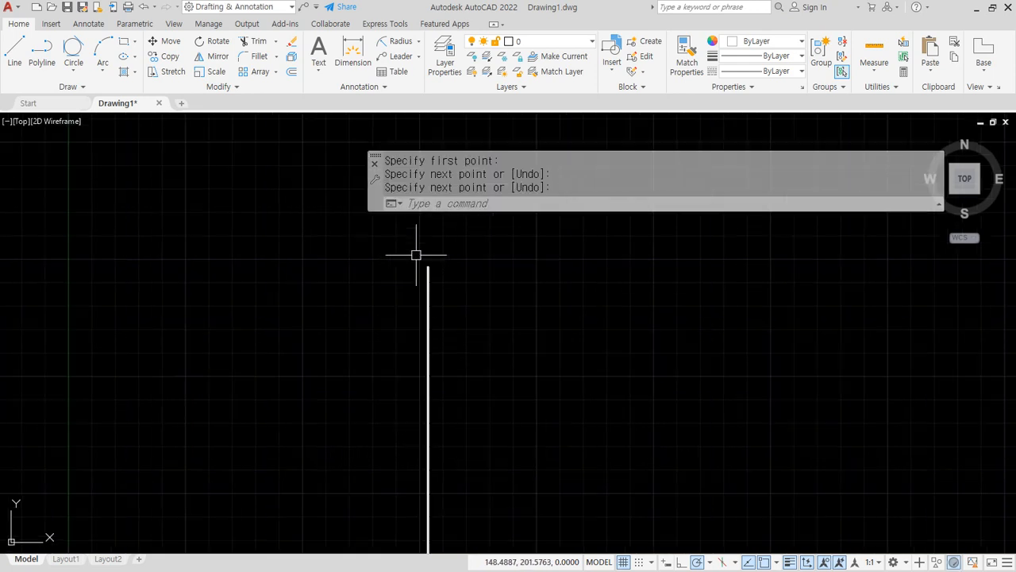
scroll(433, 297, down, 1)
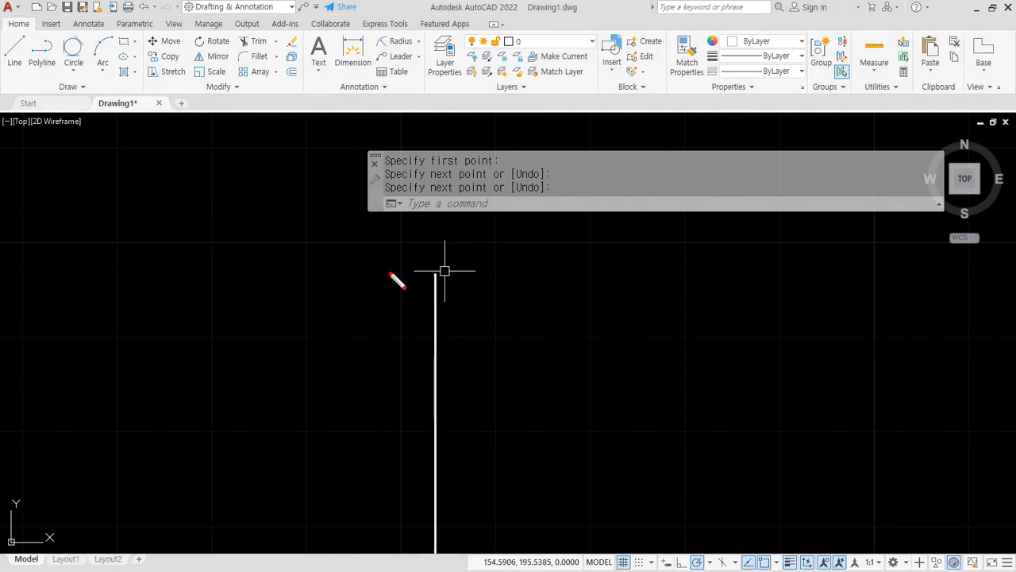
drag(310, 227, 310, 375)
drag(549, 222, 551, 428)
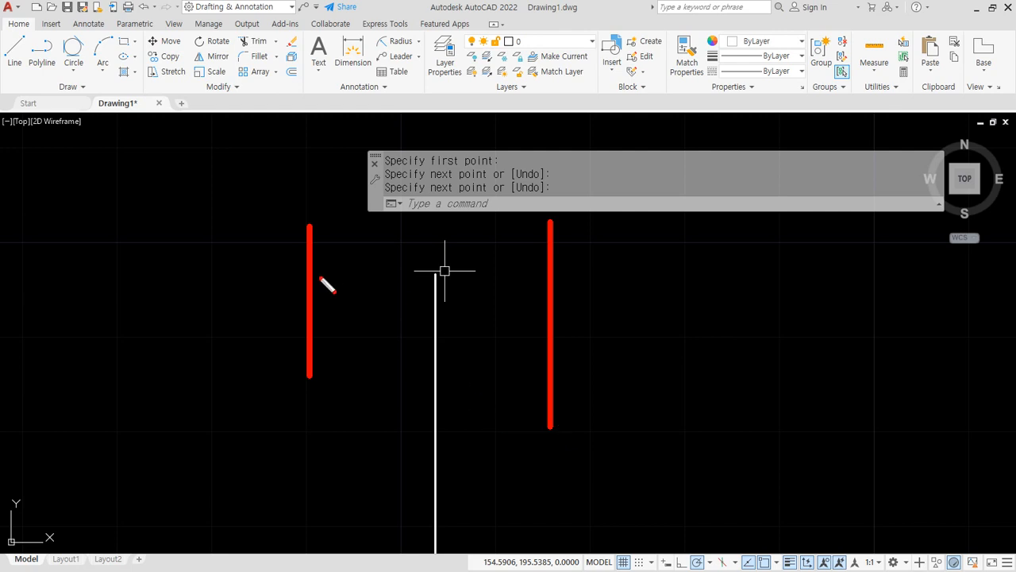
mouse_move(330, 256)
mouse_down()
mouse_move(309, 272)
mouse_move(335, 303)
mouse_up()
mouse_move(308, 272)
mouse_down()
mouse_move(553, 271)
mouse_move(549, 296)
mouse_up()
mouse_move(635, 246)
mouse_down()
mouse_move(624, 271)
mouse_move(646, 292)
mouse_up()
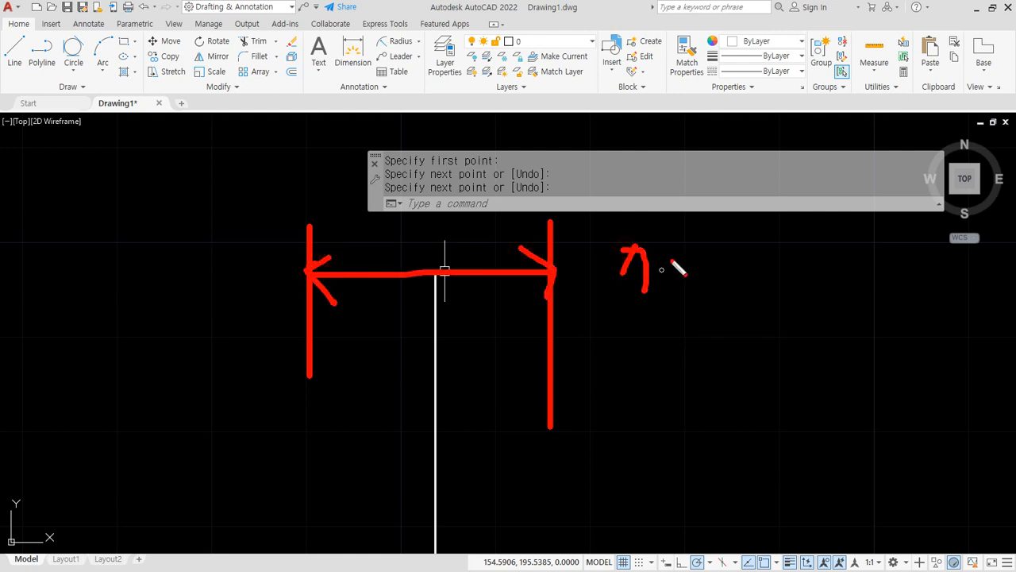
mouse_move(676, 239)
mouse_down()
mouse_move(667, 296)
mouse_move(702, 254)
mouse_up()
drag(782, 268, 767, 301)
drag(784, 270, 791, 334)
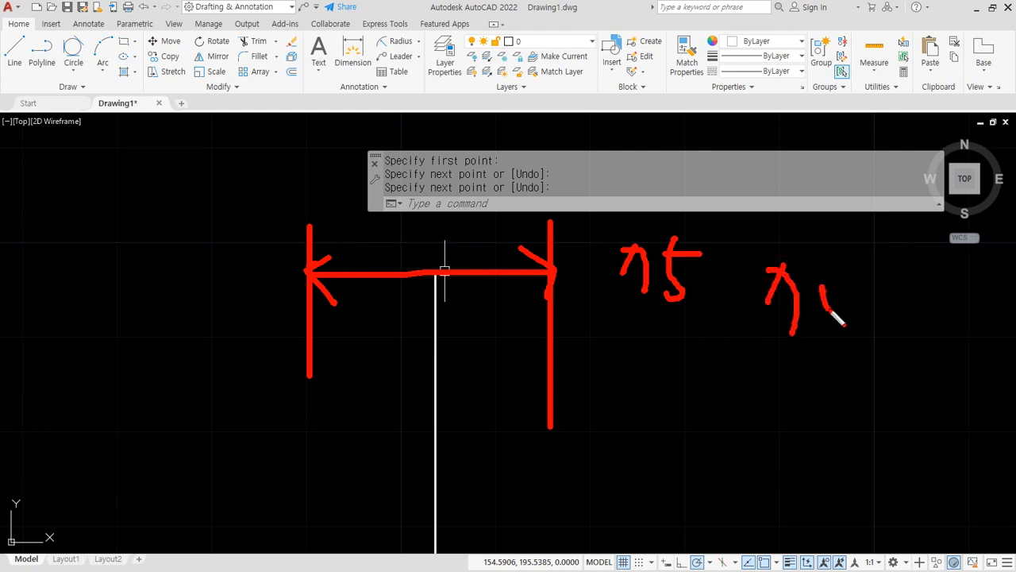
drag(830, 285, 829, 286)
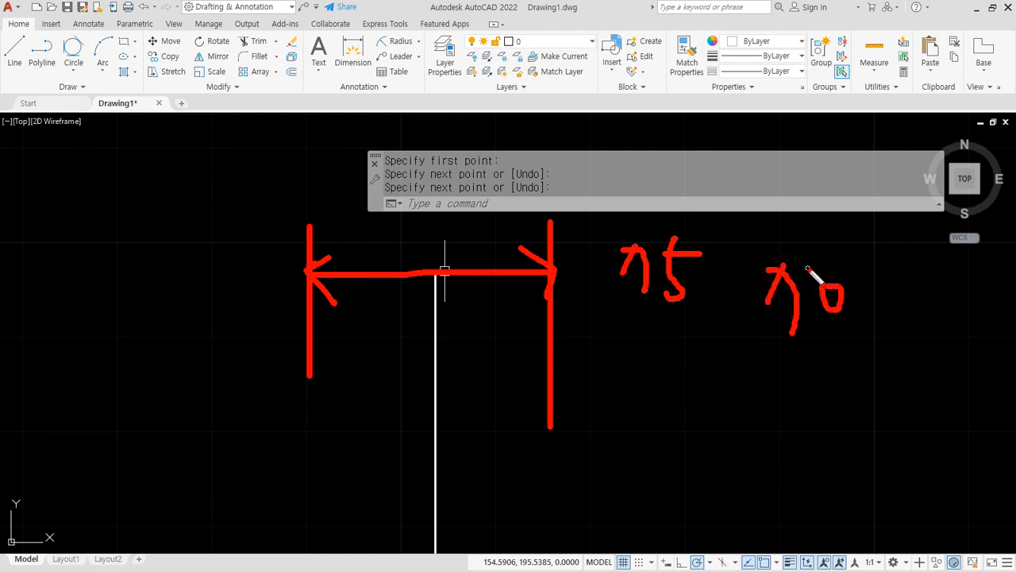
key(Escape)
Offset the vertical line by 35 once to its left and once to its right, and end the Offset command
text(0)
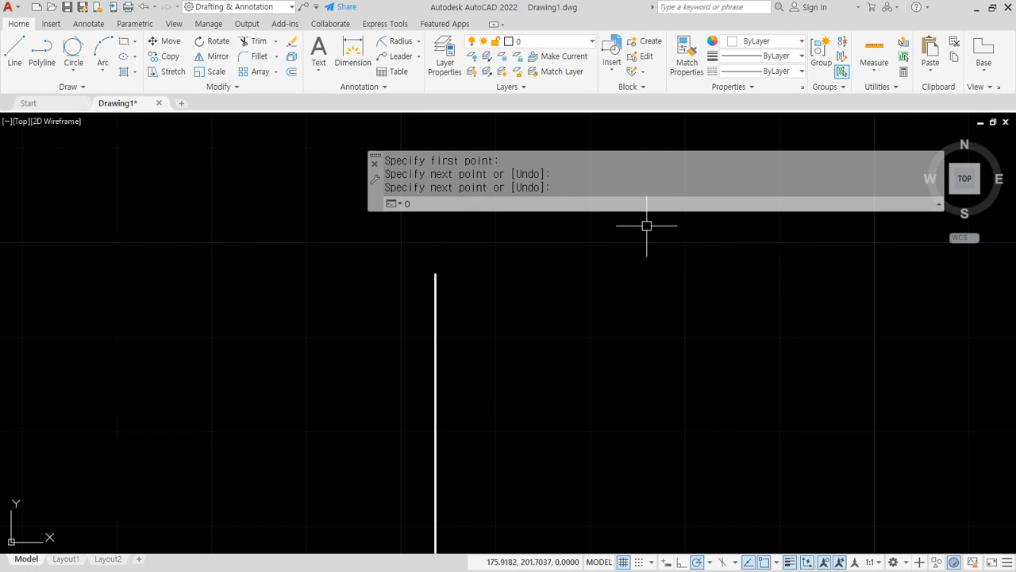
key(Return)
text(35)
key(Return)
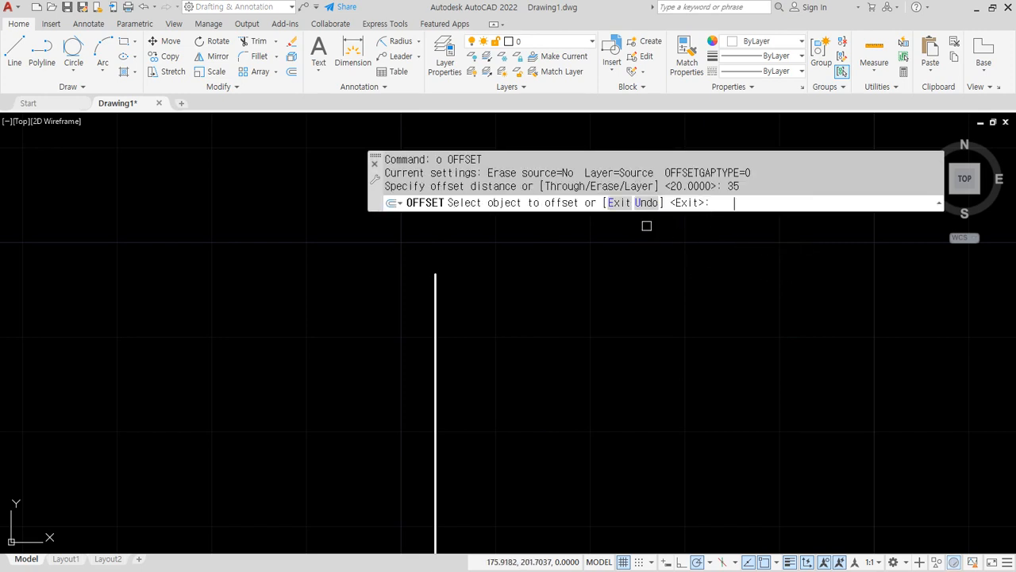
click(432, 301)
click(384, 299)
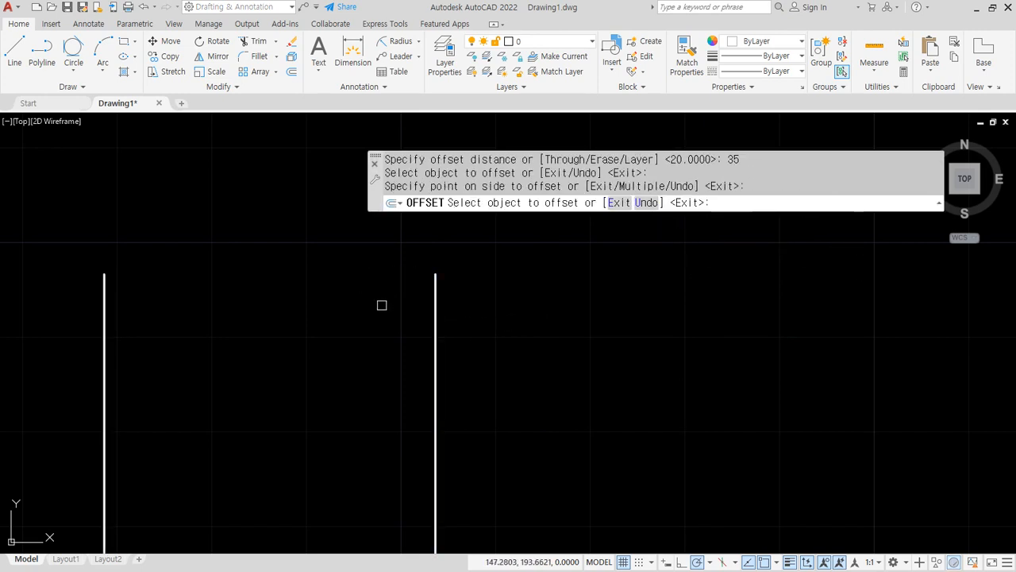
click(433, 315)
click(560, 329)
key(Return)
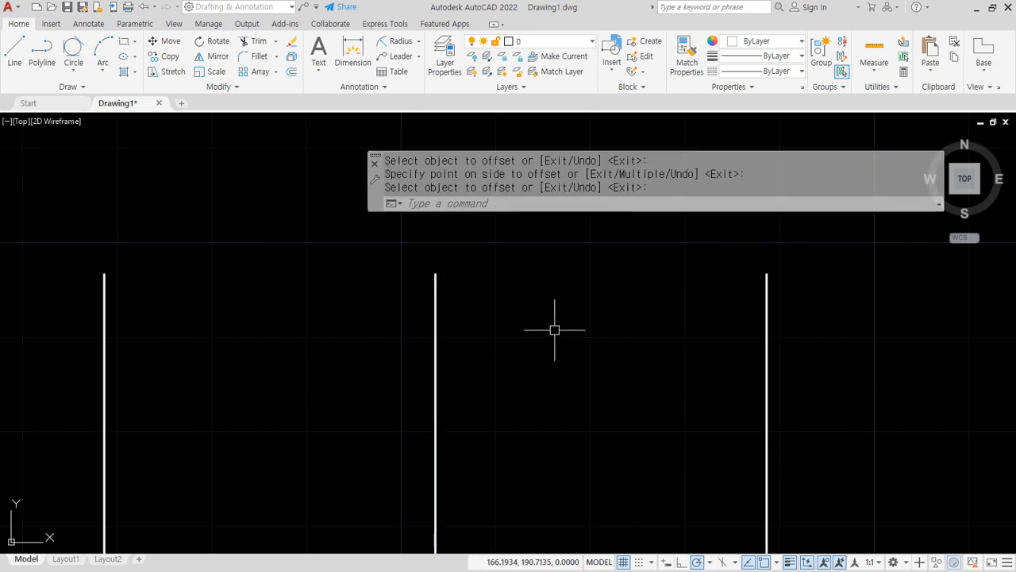
Add a linear dimension between the upper ends of the two outer vertical lines, placed above them
middle_drag(554, 328, 550, 379)
click(418, 40)
click(401, 50)
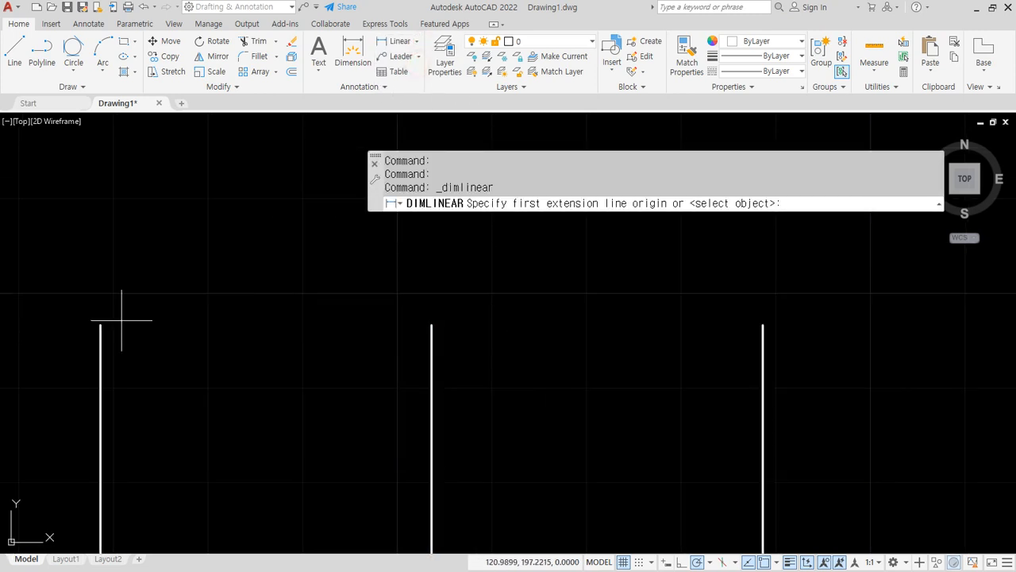
click(100, 324)
click(763, 324)
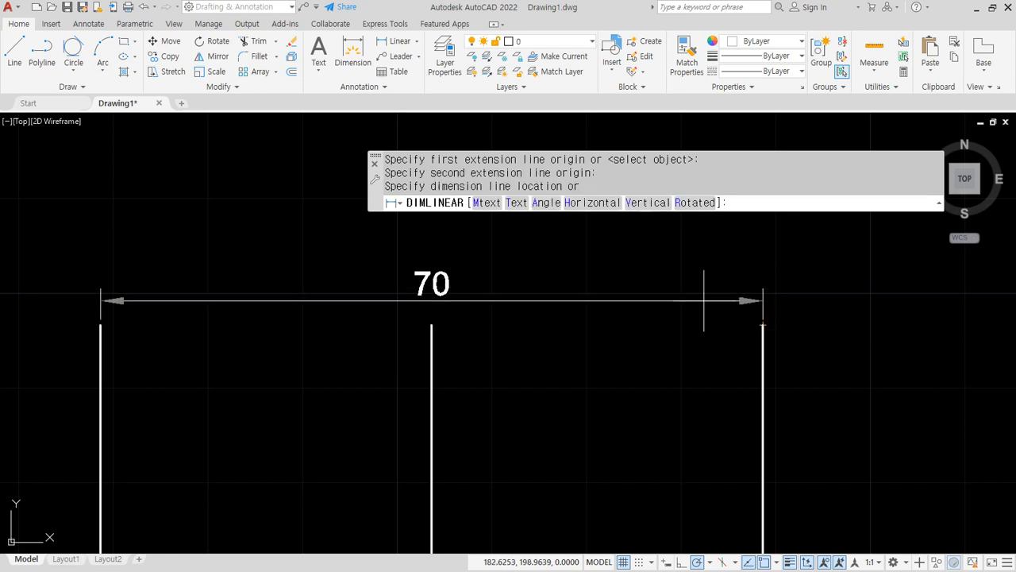
click(681, 285)
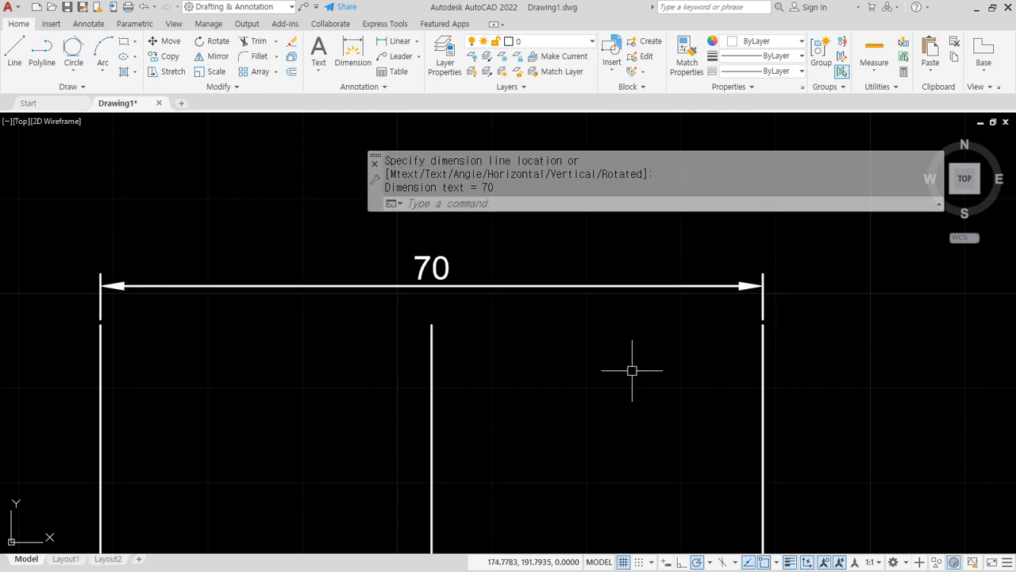
Erase the linear dimension and both outer vertical lines, keeping only the middle line
key(Escape)
click(819, 386)
click(651, 266)
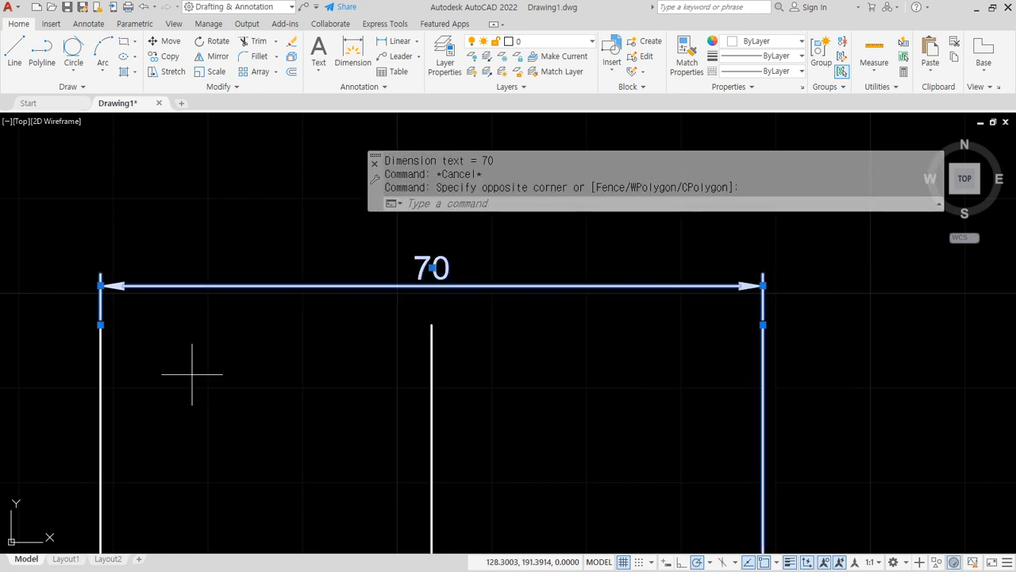
click(191, 373)
click(73, 419)
text(e)
key(Return)
Offset the remaining vertical line to its left and right using the fraction 75/2 as distance, and end the Offset command
scroll(220, 455, down, 2)
middle_drag(263, 437, 287, 405)
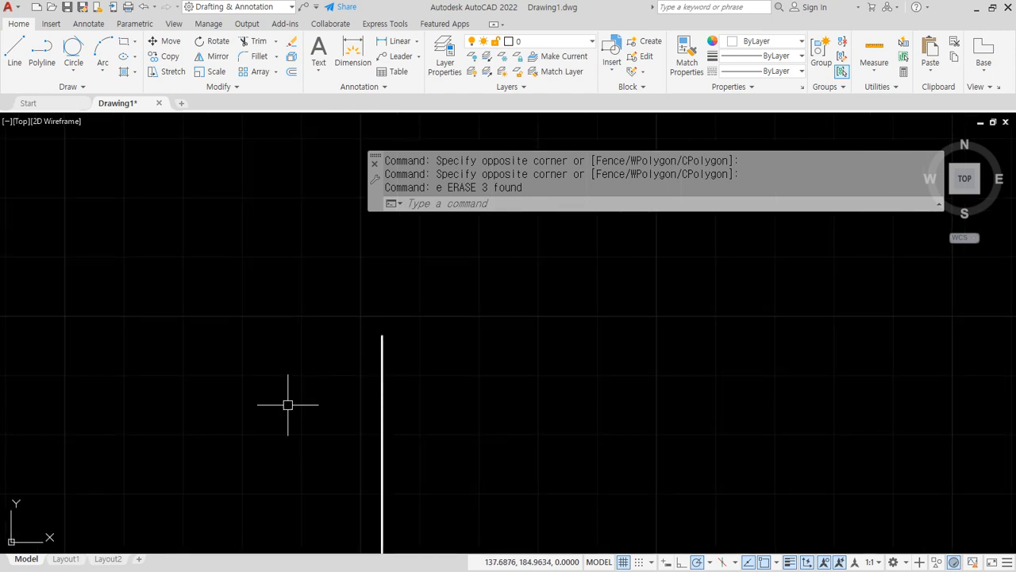
scroll(326, 383, up, 2)
middle_drag(388, 401, 491, 396)
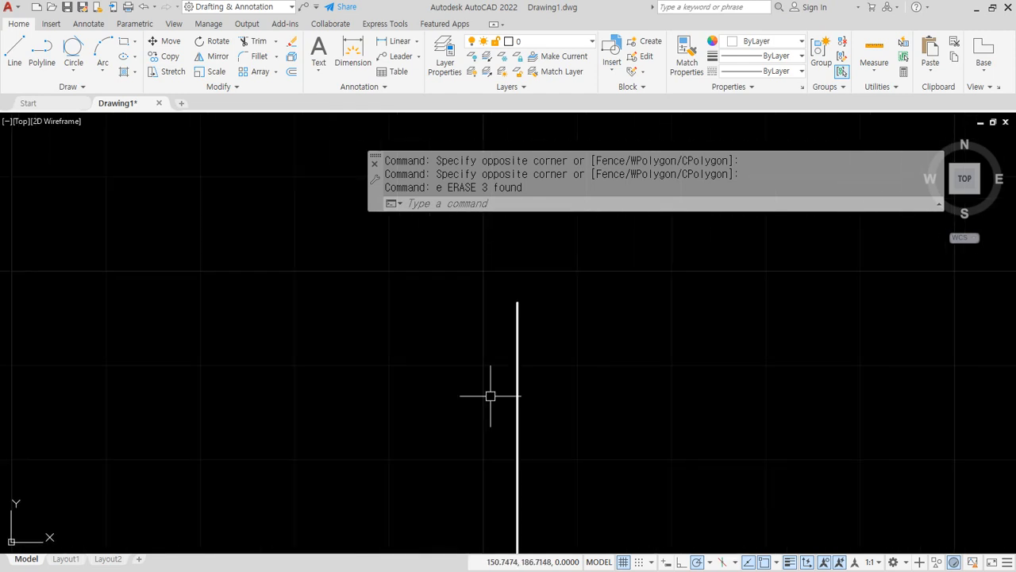
text(o)
key(Return)
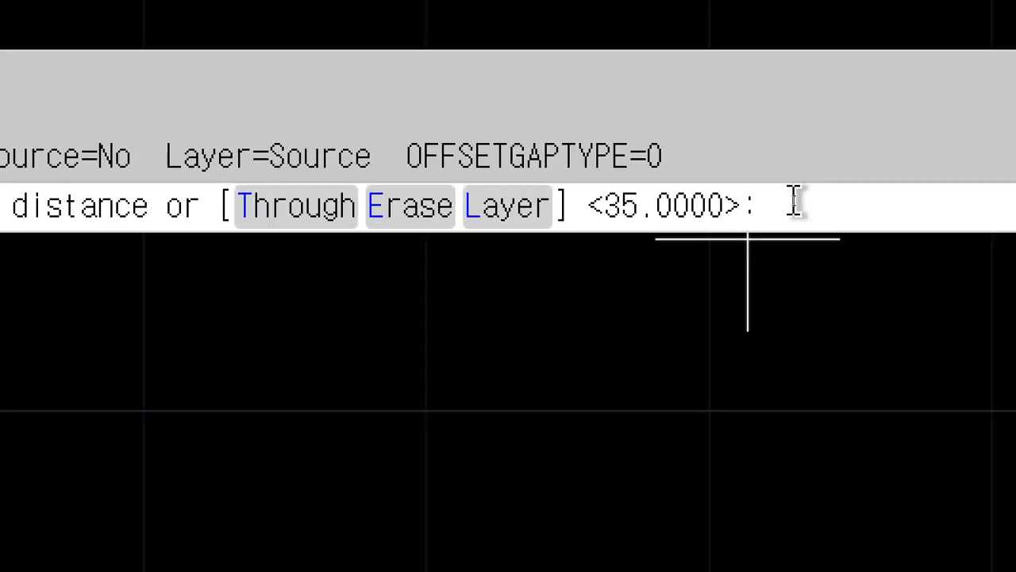
text(25/2)
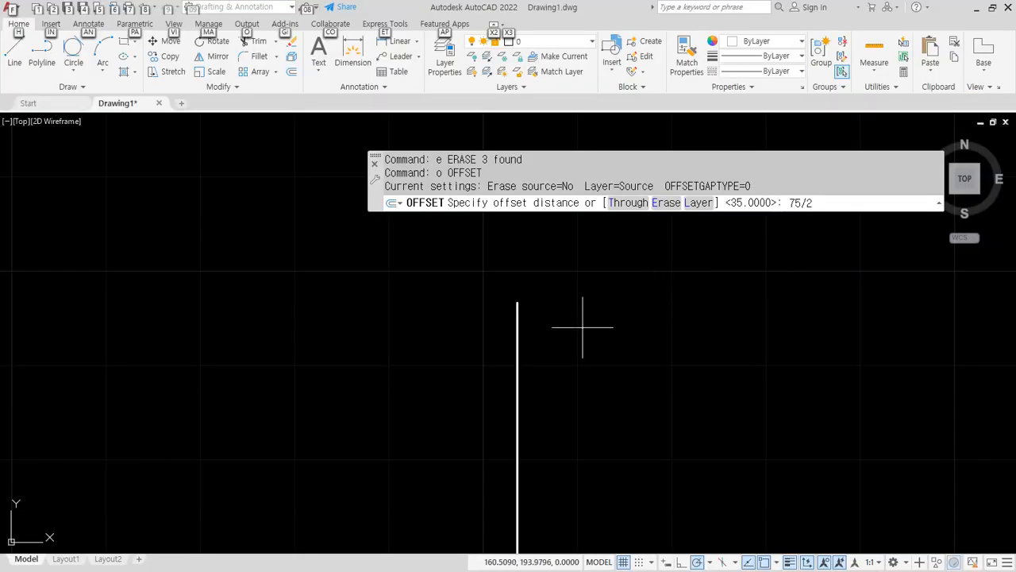
key(Return)
click(518, 318)
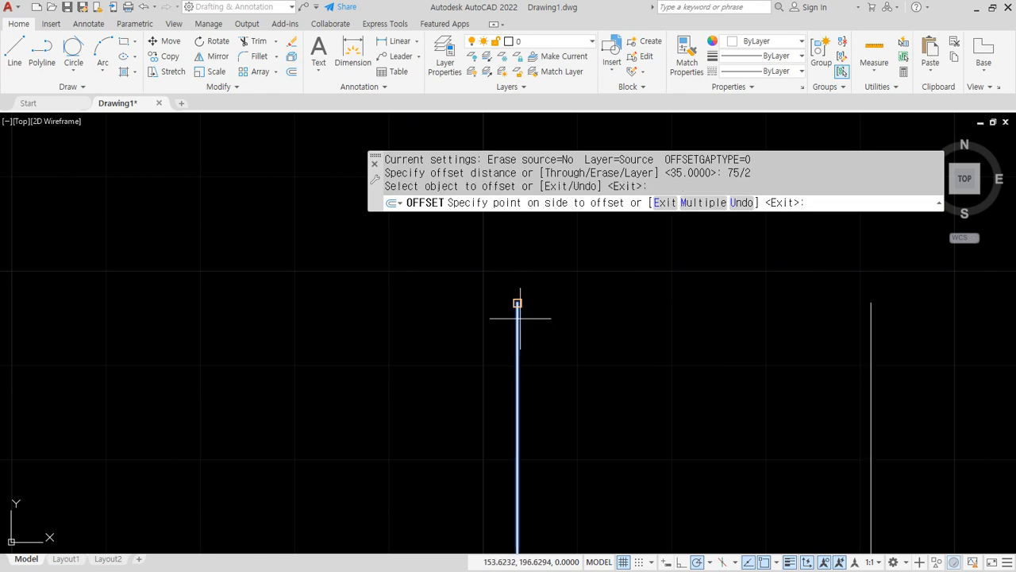
click(408, 303)
click(517, 337)
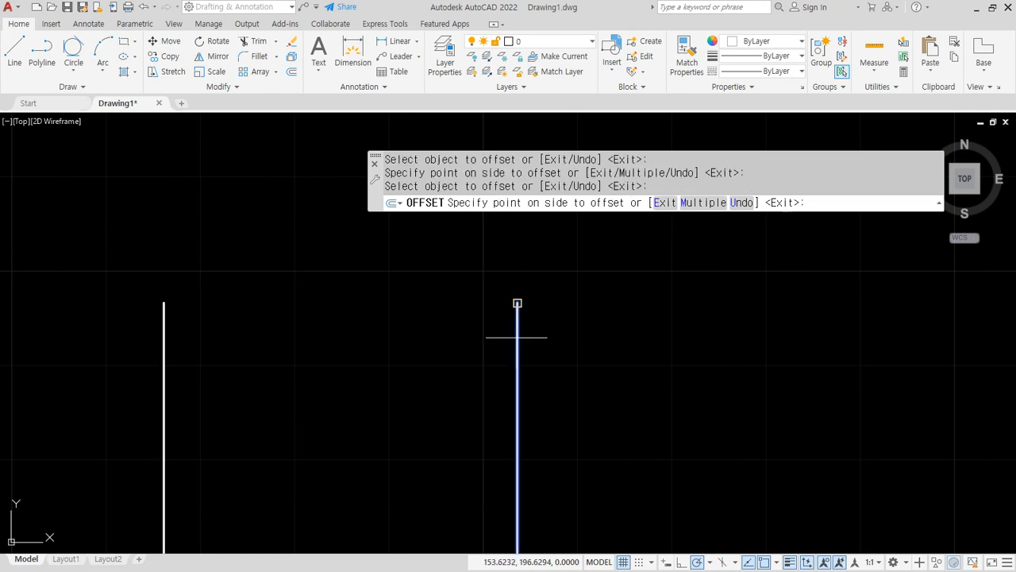
click(583, 324)
key(Return)
Dimension the overall horizontal distance between the left and right offset lines, placing the dimension above the line ends
click(401, 41)
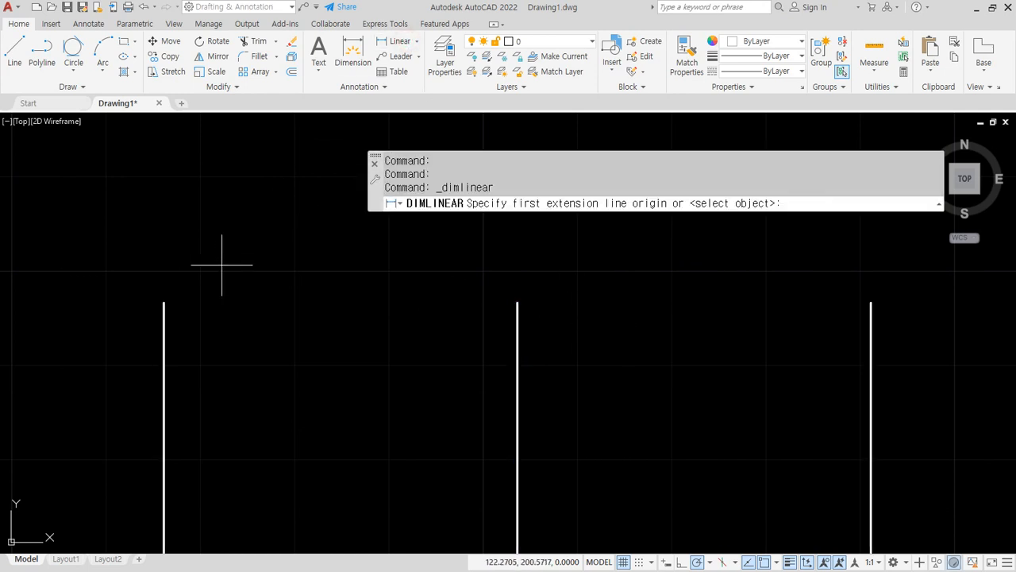
click(163, 302)
click(871, 302)
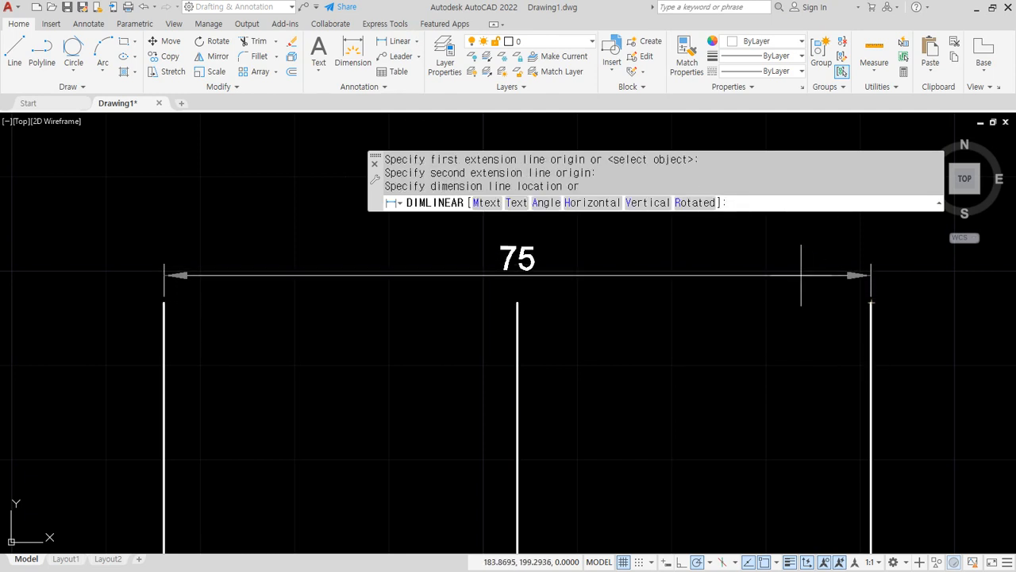
click(790, 264)
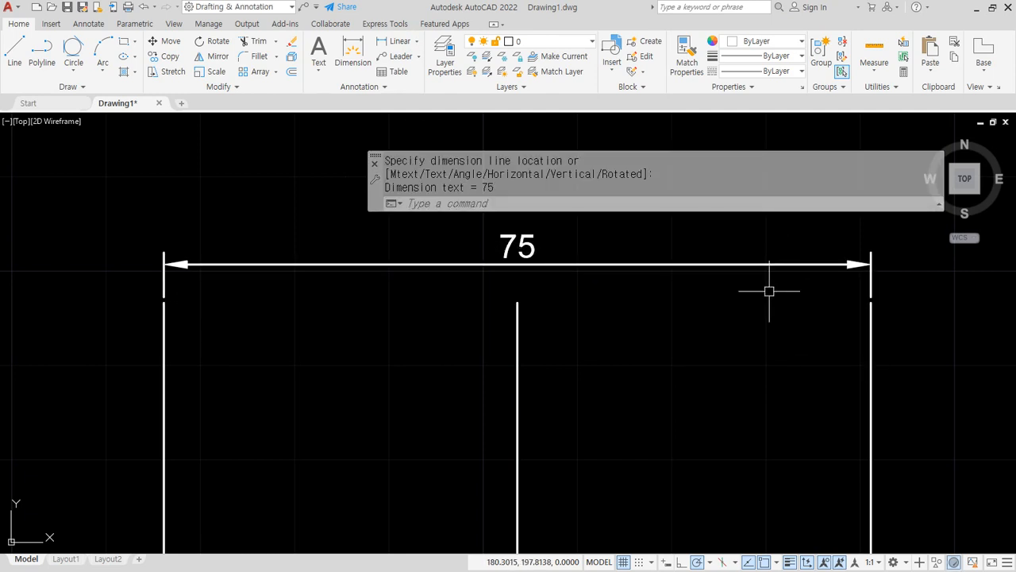
Erase the overall dimension together with the left and right offset lines, leaving the middle line in place
key(Escape)
click(914, 322)
click(814, 252)
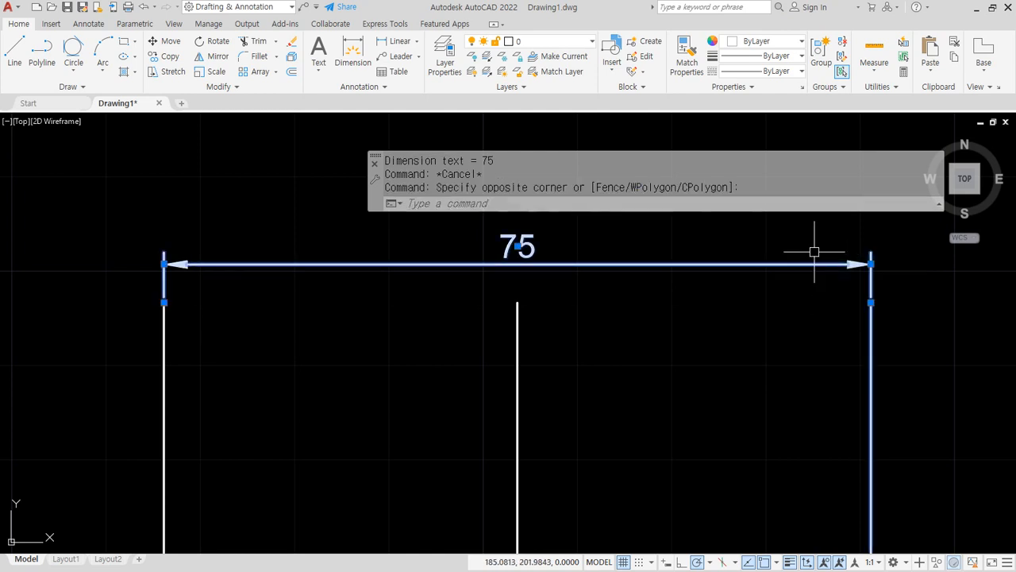
click(236, 349)
click(118, 324)
text(e)
key(Return)
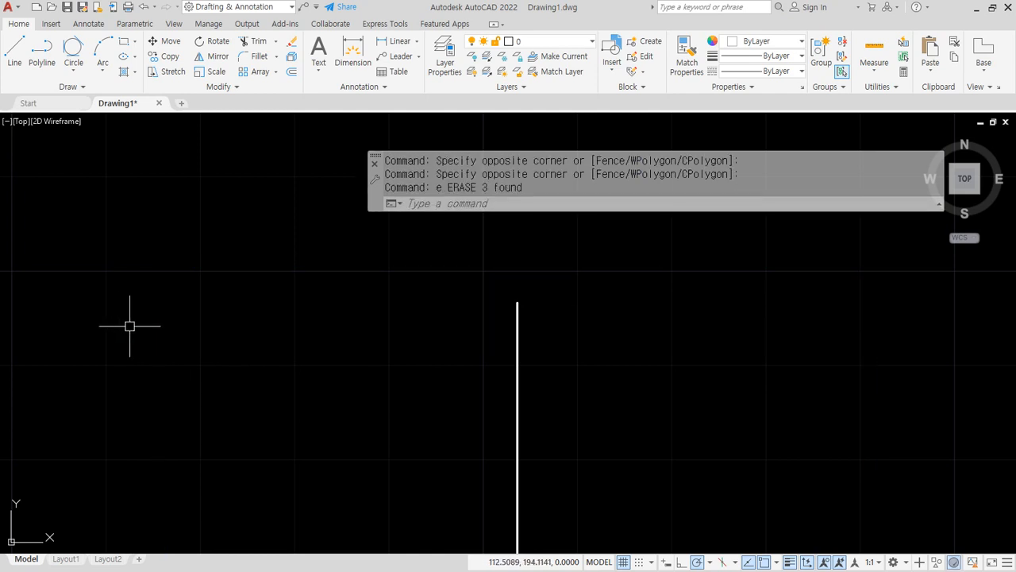
Offset the vertical line to both sides using the fraction 775/20 as distance, and end the Offset command
text(o)
key(Return)
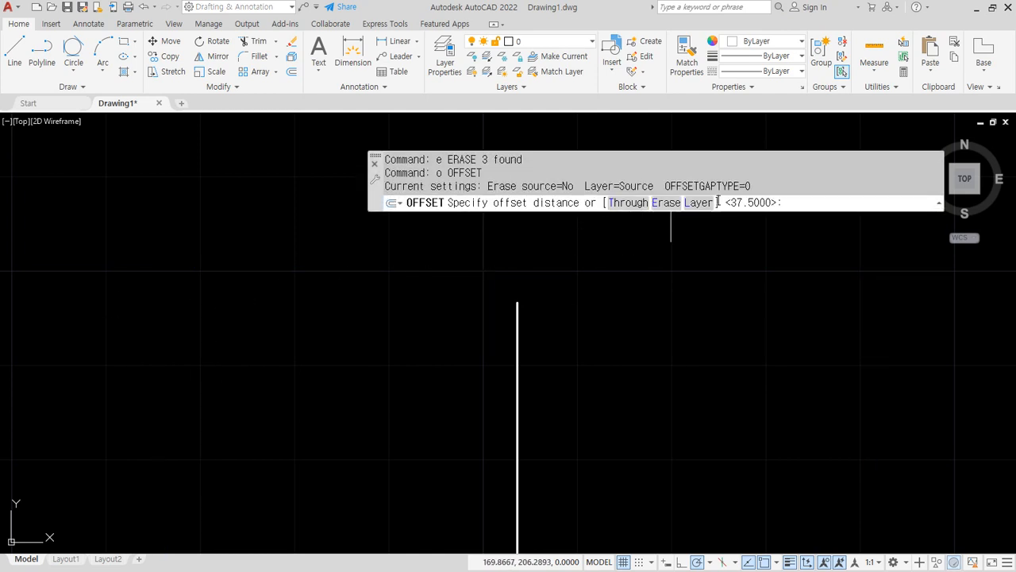
click(798, 203)
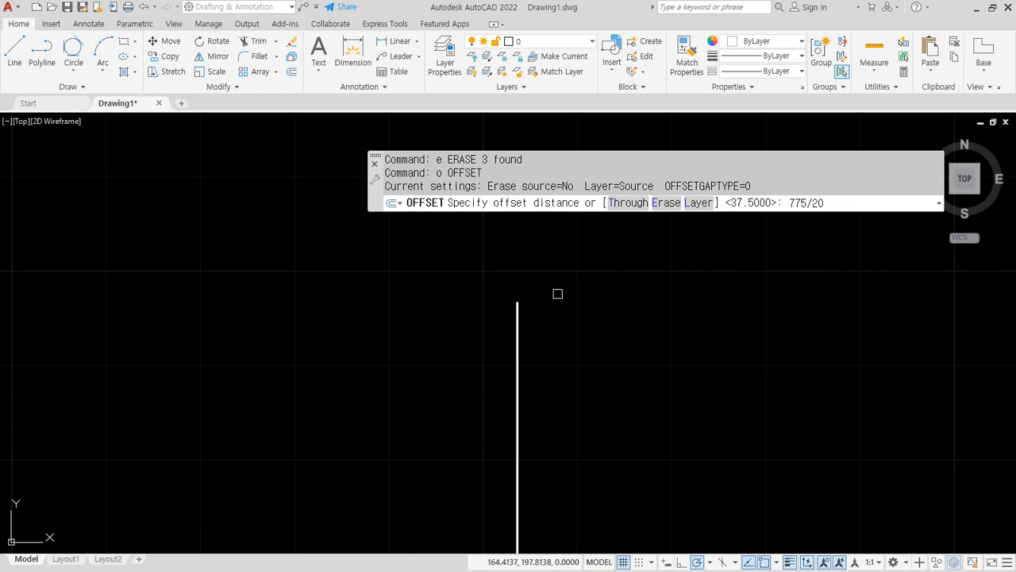
key(Return)
click(518, 306)
click(476, 309)
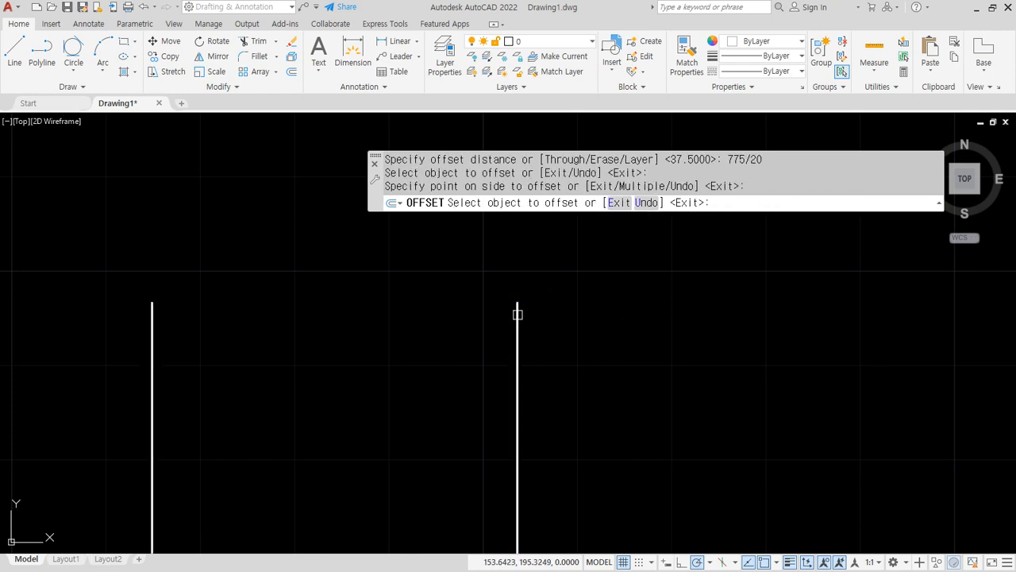
click(517, 314)
click(606, 325)
key(Return)
Add a linear dimension across the upper ends of the two outermost lines, placed above the three lines
click(386, 41)
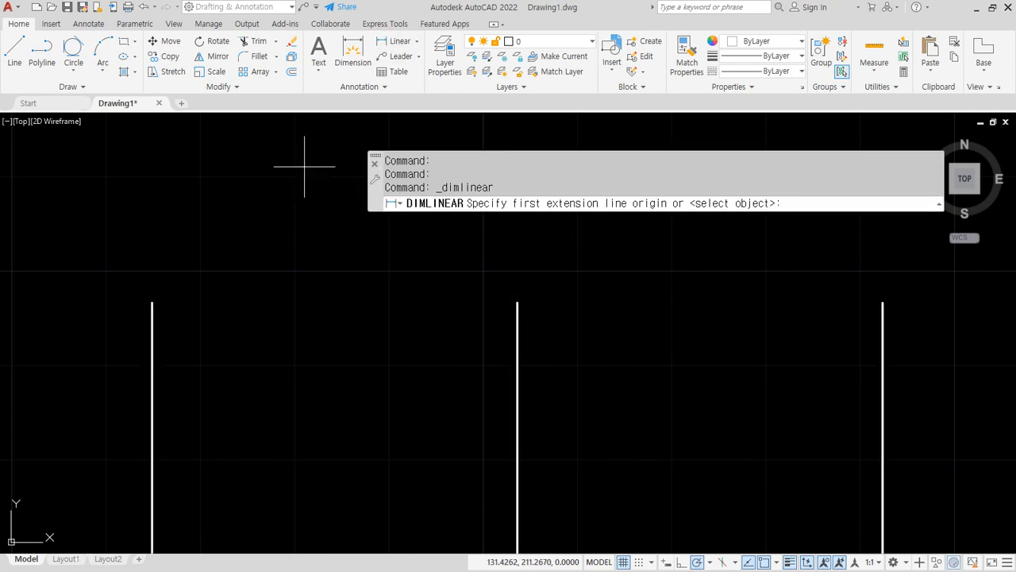
click(152, 303)
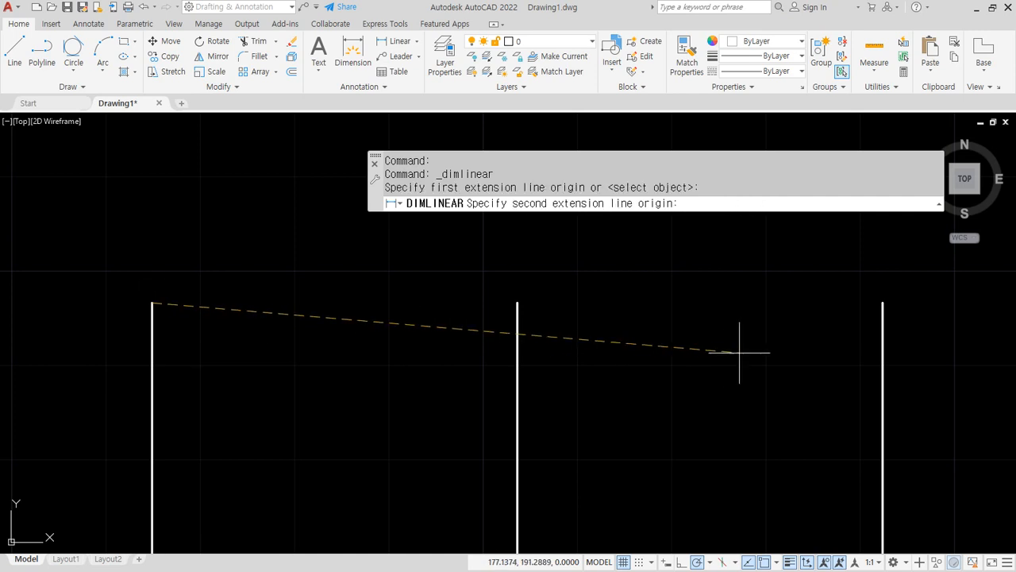
click(882, 312)
click(738, 256)
middle_drag(685, 323, 680, 337)
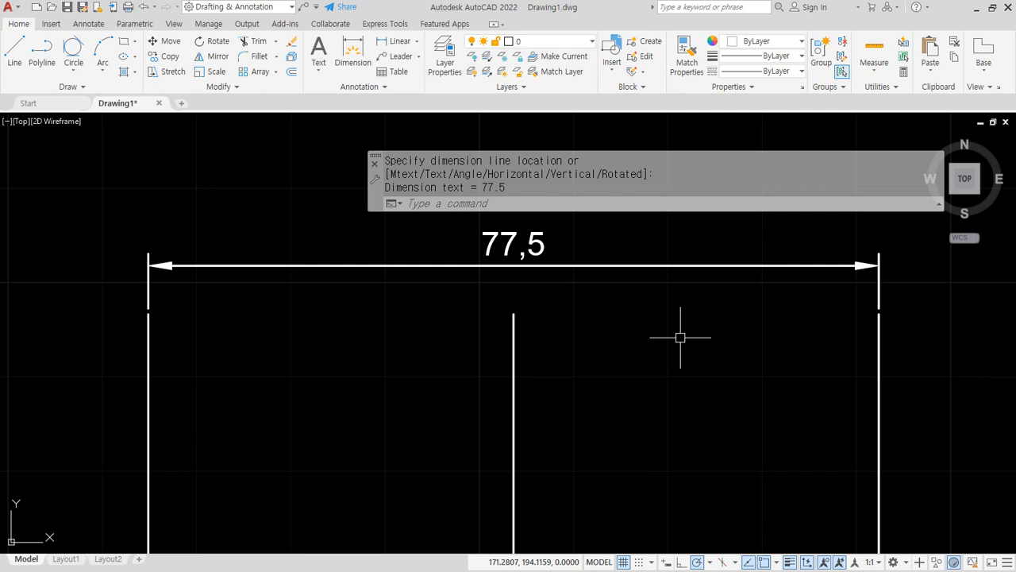
key(Escape)
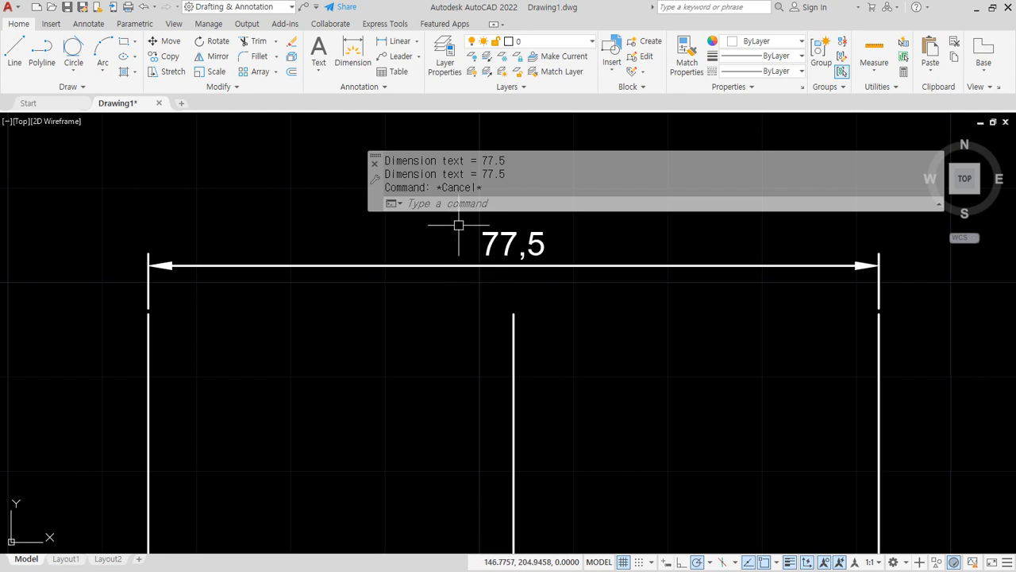
Modify the ISO-25 dimension style to use a period as the decimal separator, and close the Dimension Style Manager
text(d)
key(Return)
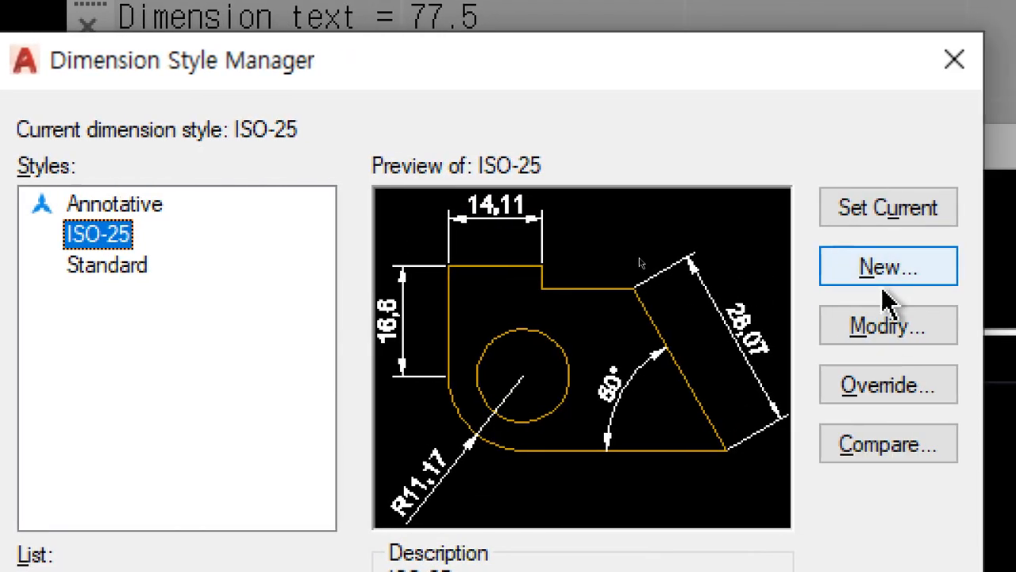
click(986, 332)
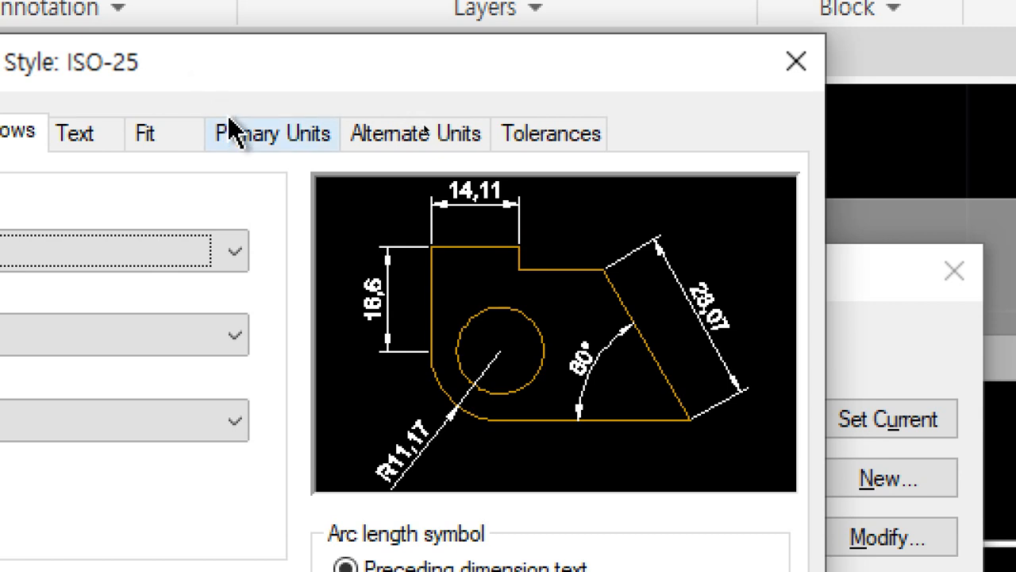
click(262, 134)
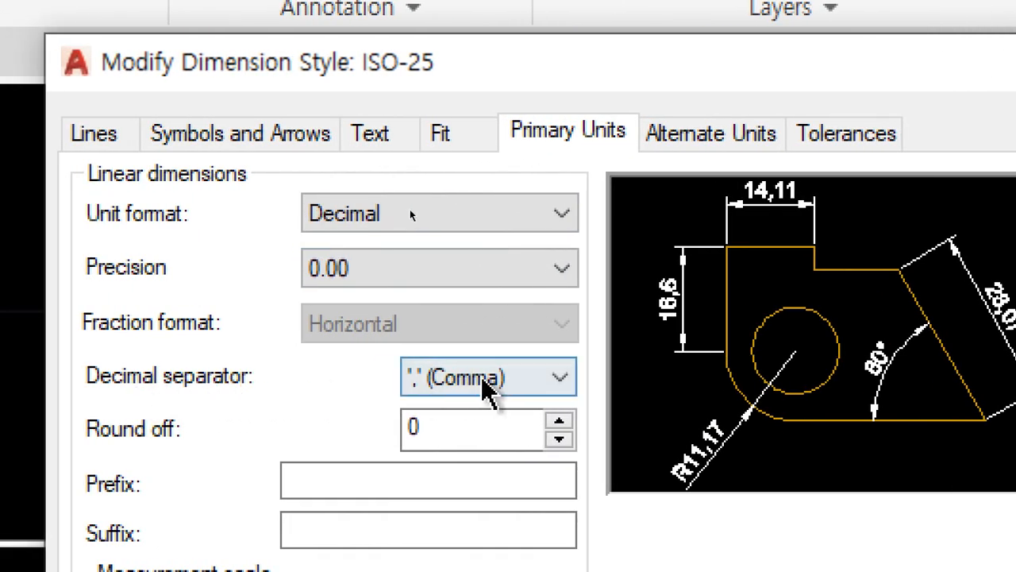
click(519, 376)
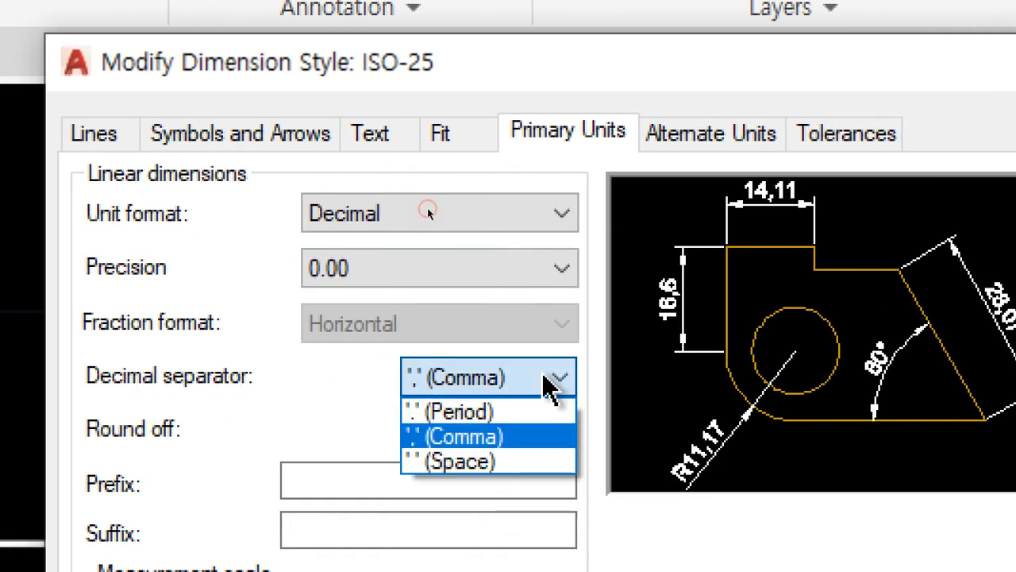
click(536, 414)
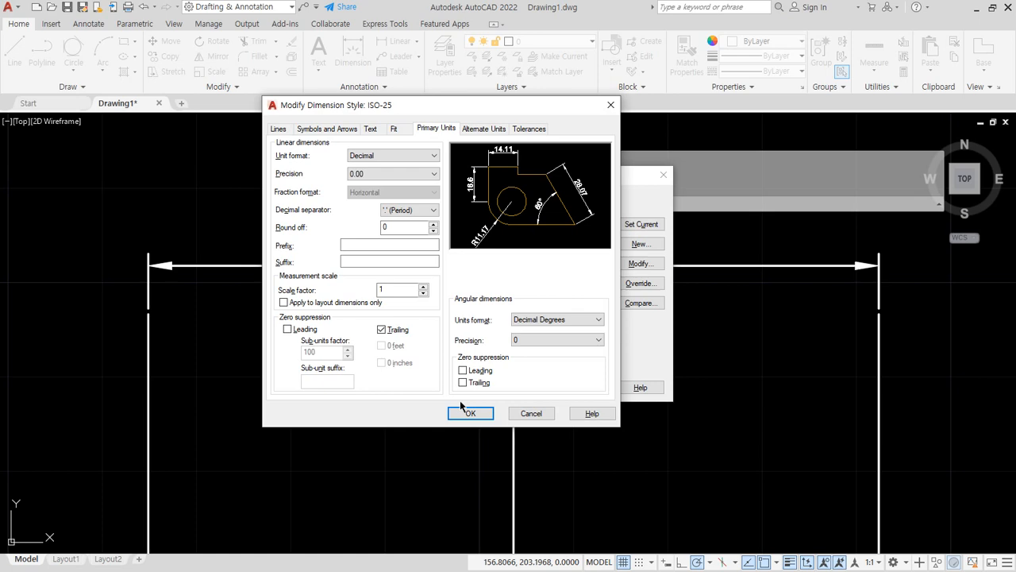
click(470, 413)
click(585, 388)
Check the decimal separator in the dimension text up close and return to the Zoom All view
scroll(504, 262, up, 4)
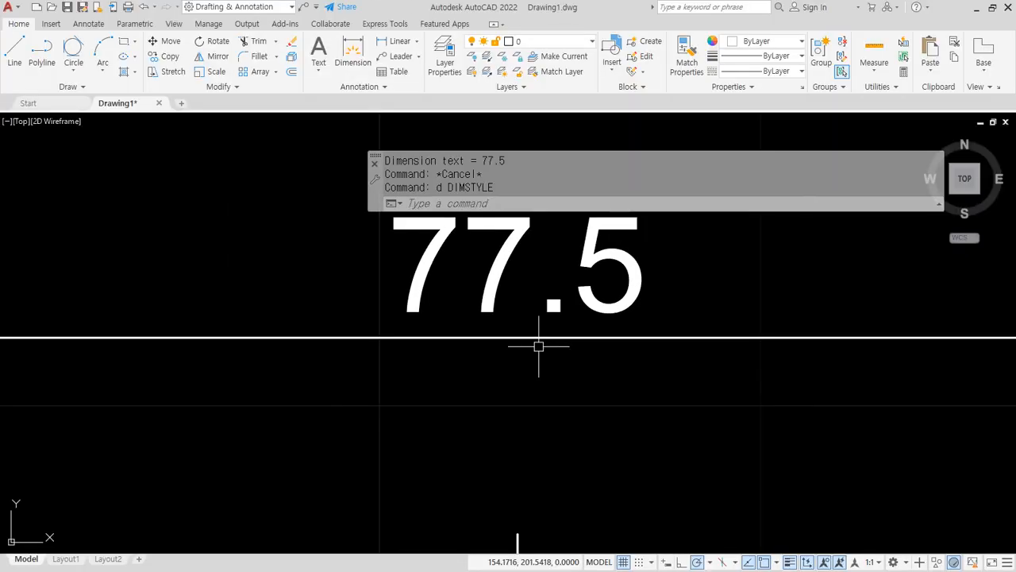
scroll(538, 346, down, 3)
scroll(538, 346, down, 2)
text(z)
key(Return)
text(a)
key(Return)
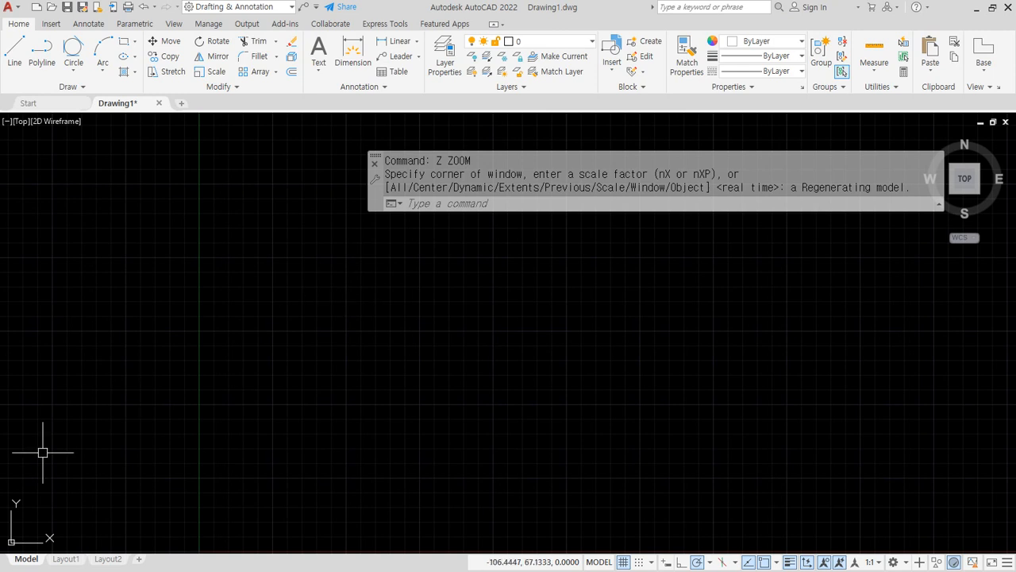
Switch to the Notepad notes and add the line "TRim (자르기 TR)" below the Offset entry
key(alt+Tab)
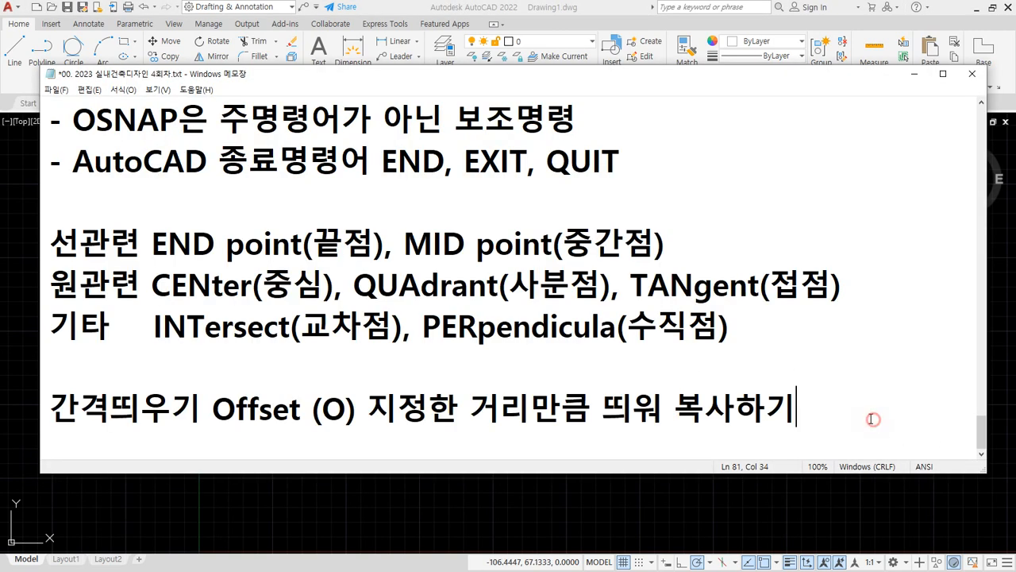
key(Return)
text(ㅊ)
key(BackSpace)
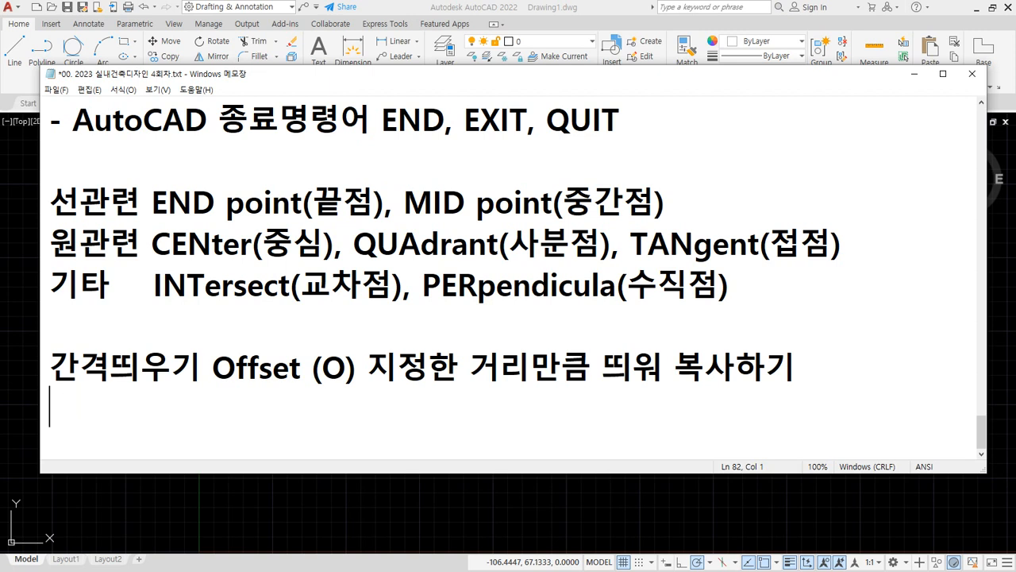
text(TRim)
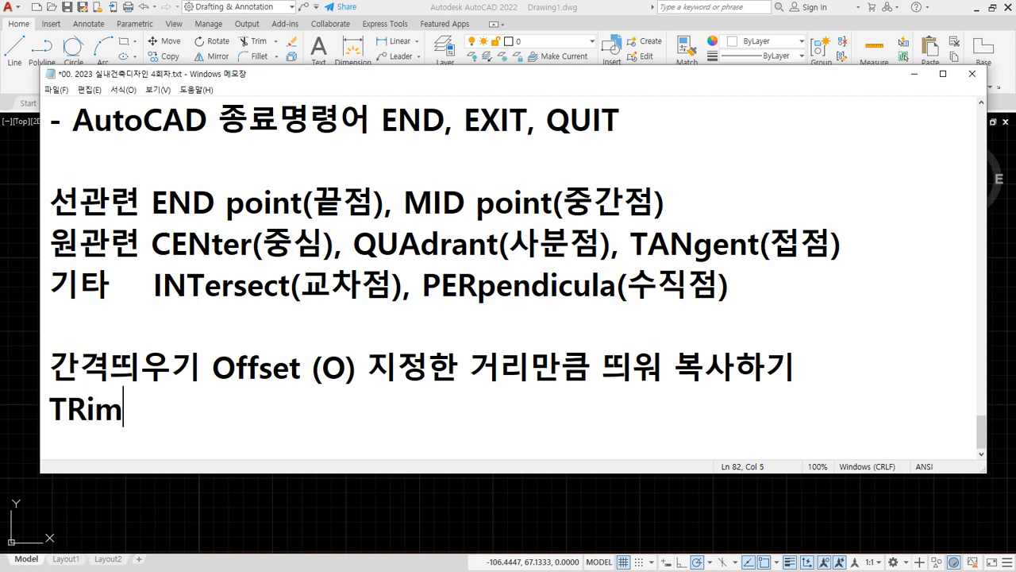
text( (자르)
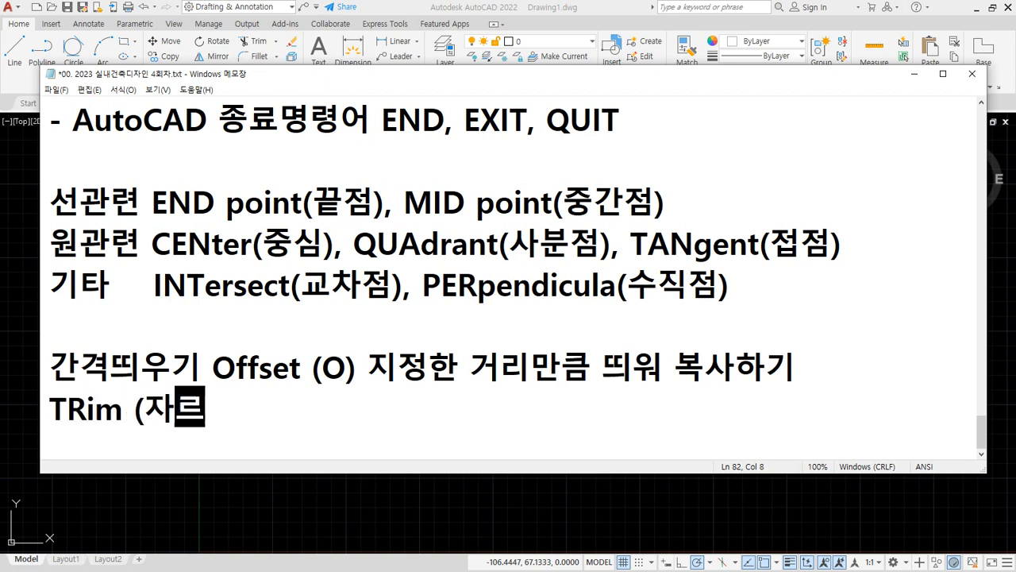
text(기 TR)
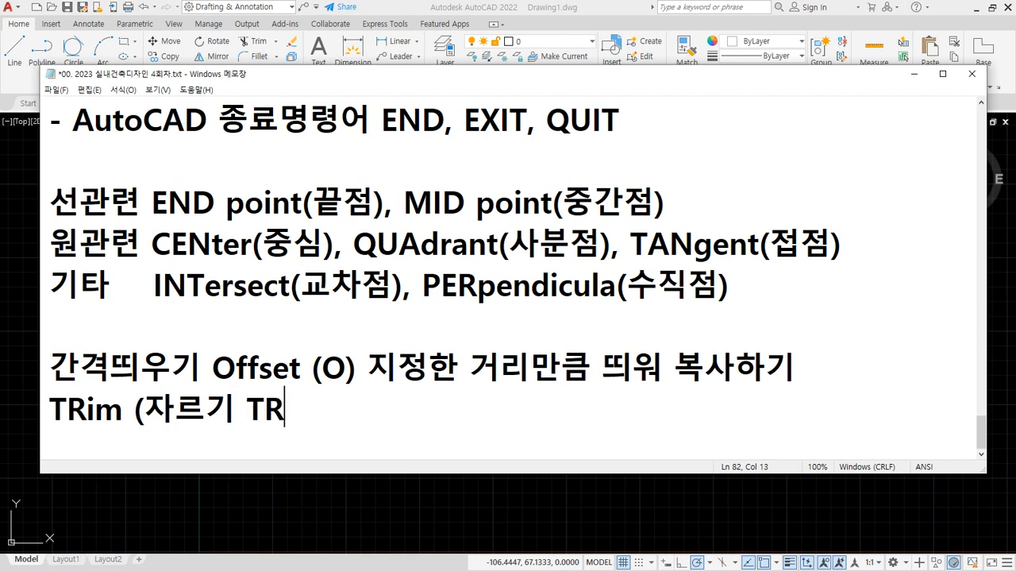
text())
Add the line "EXtend (연장하기 EX)" below the TRim entry in the notes
key(Return)
text(EXte)
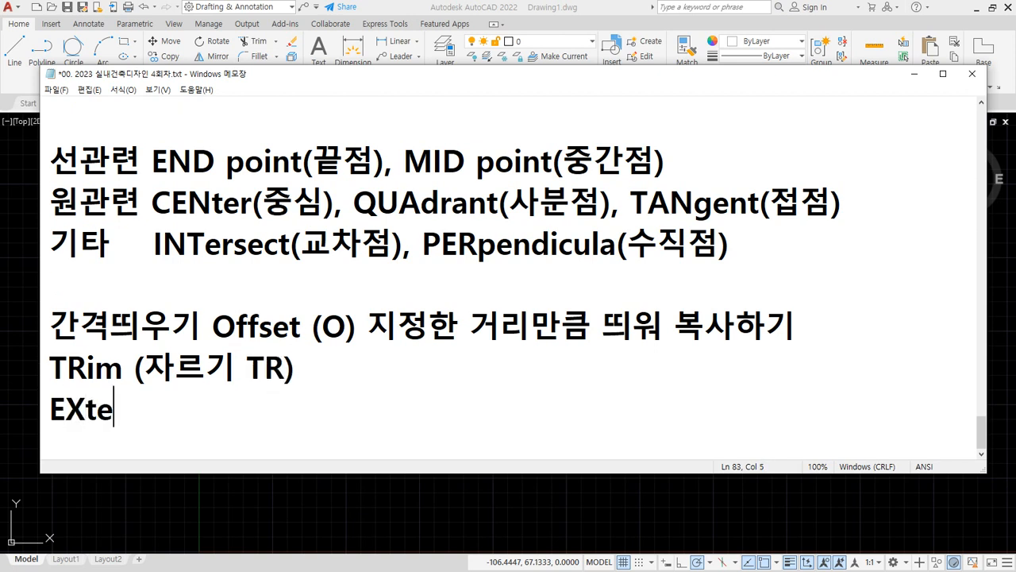
text(nd(연장)
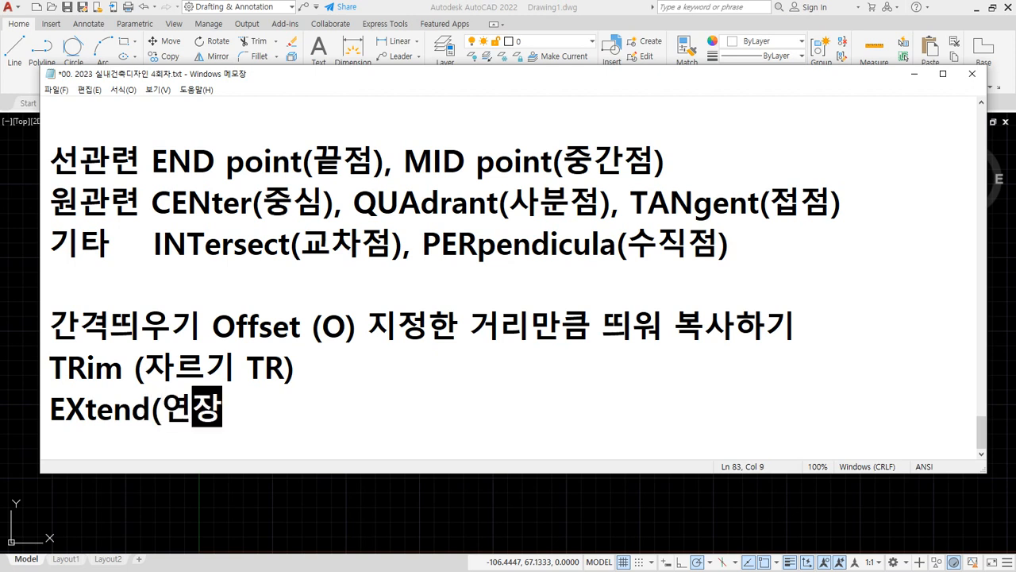
text(하기)
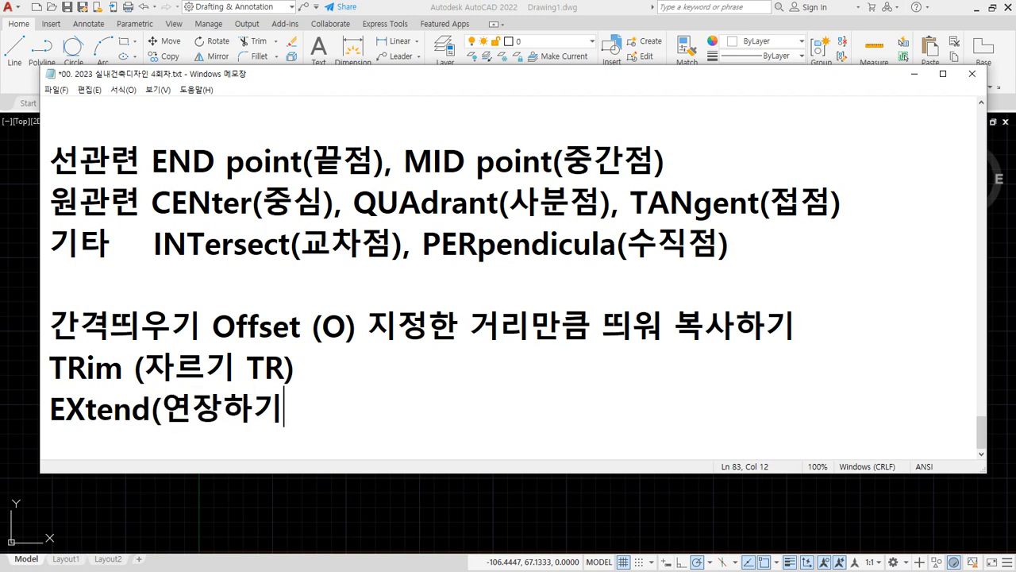
text( EX))
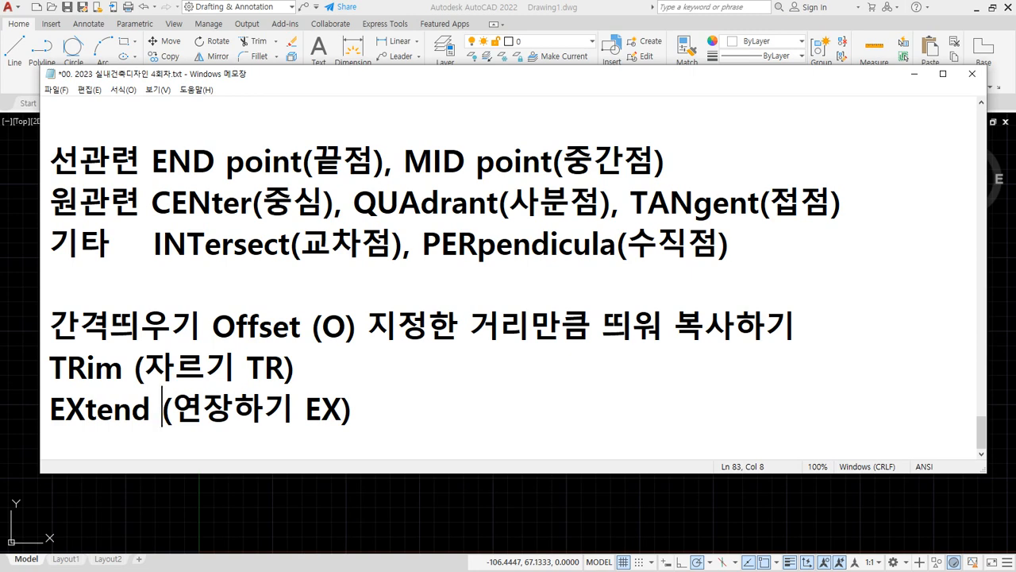
Switch back to AutoCAD and draw a long horizontal line across the middle of the empty drawing area
click(514, 6)
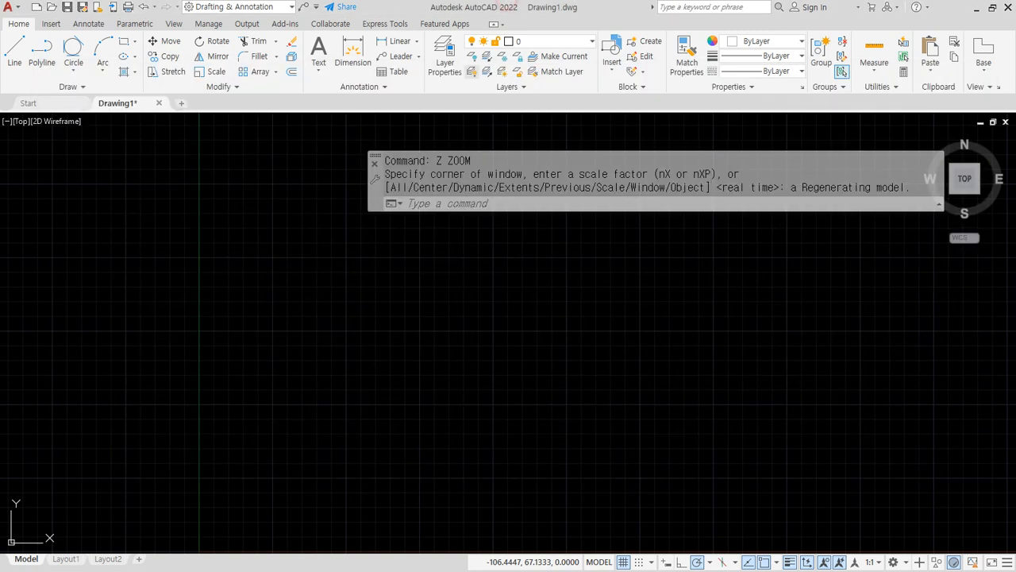
text(l)
key(Return)
click(256, 324)
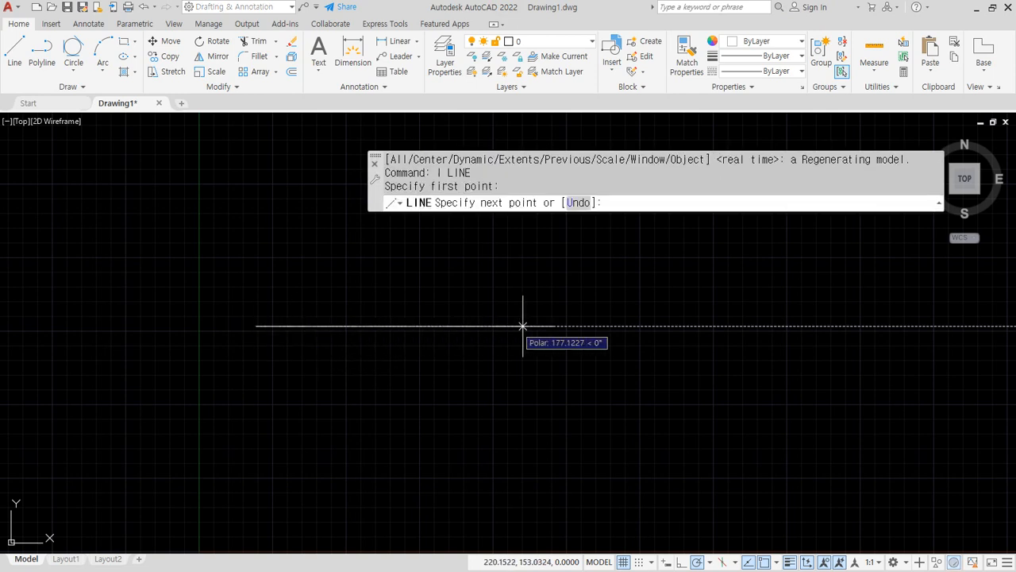
click(650, 325)
key(Return)
Draw two short vertical lines crossing the horizontal line, one near its left end and one near its right end
key(Return)
click(352, 261)
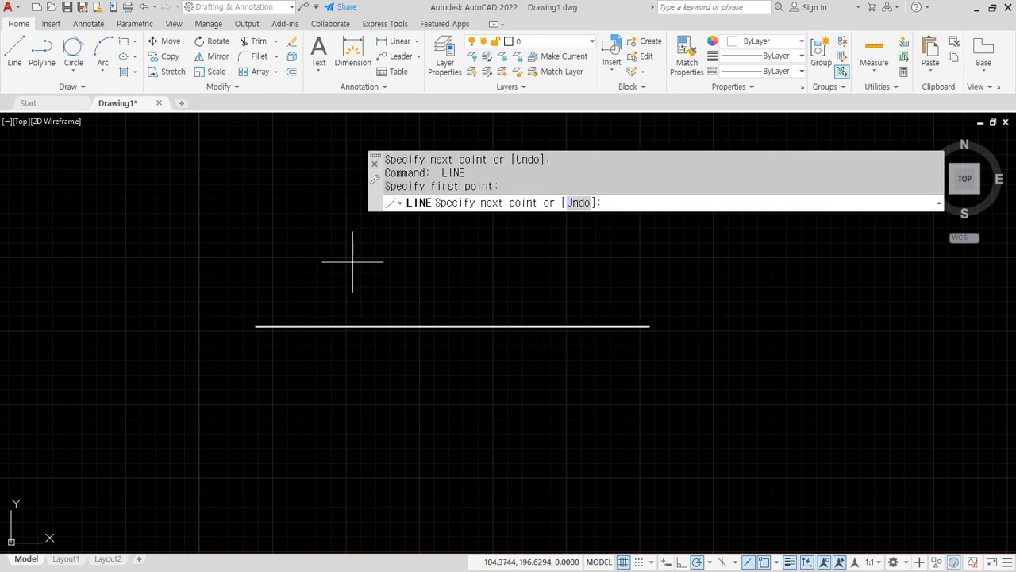
click(352, 385)
key(Return)
key(Return)
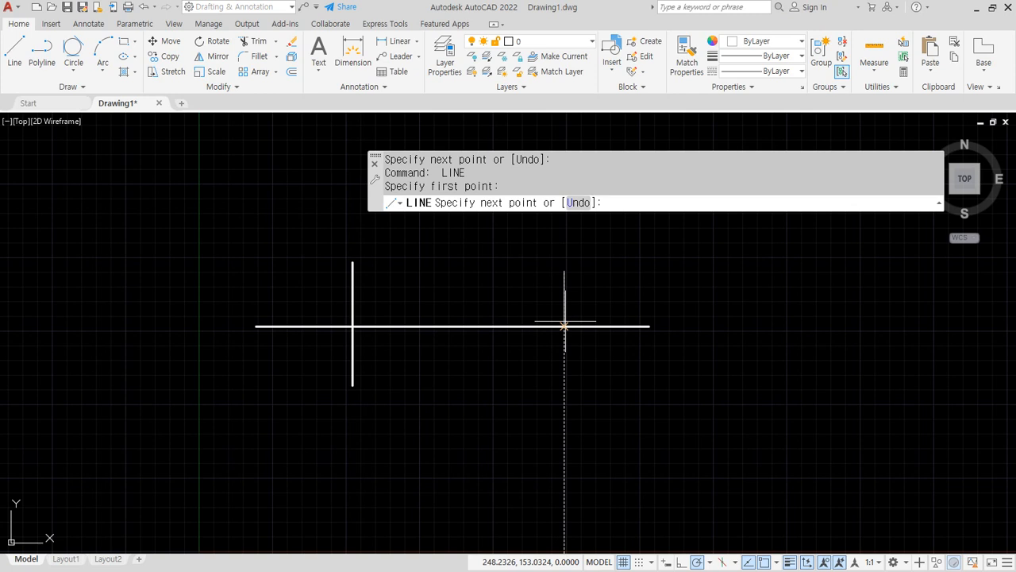
click(564, 391)
key(Return)
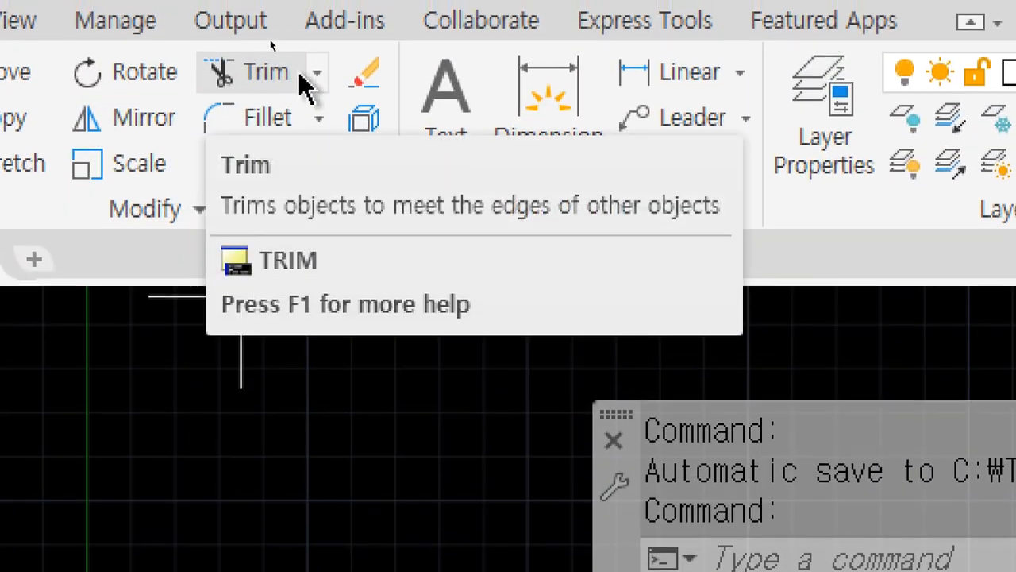
Start the Trim command and set its trim mode to Quick
click(316, 77)
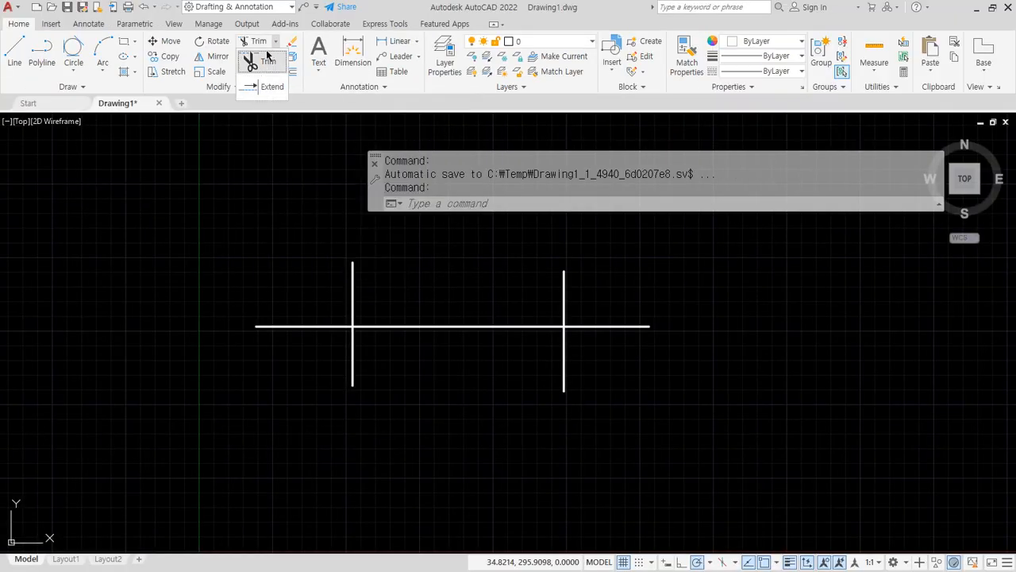
click(256, 125)
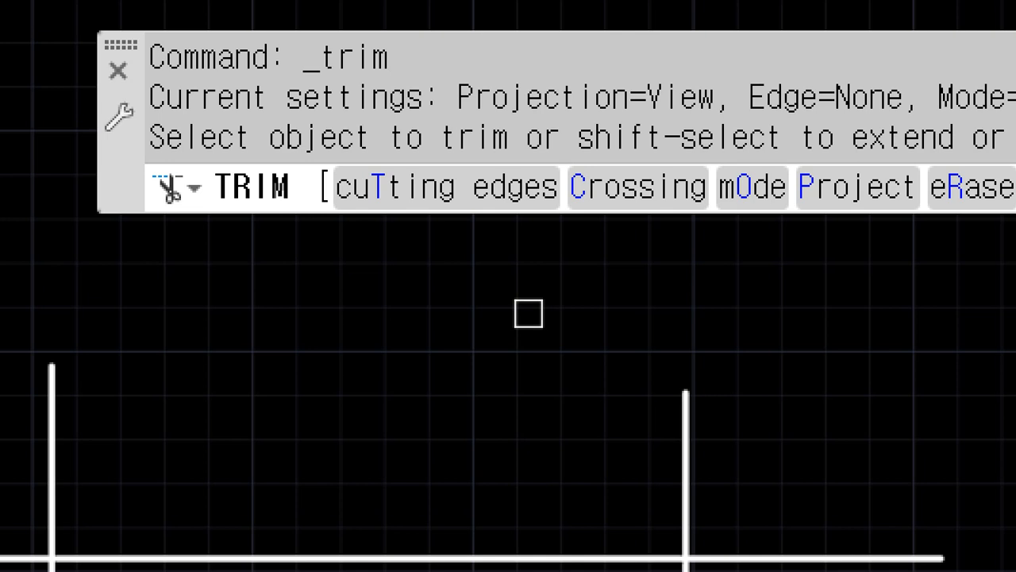
click(758, 205)
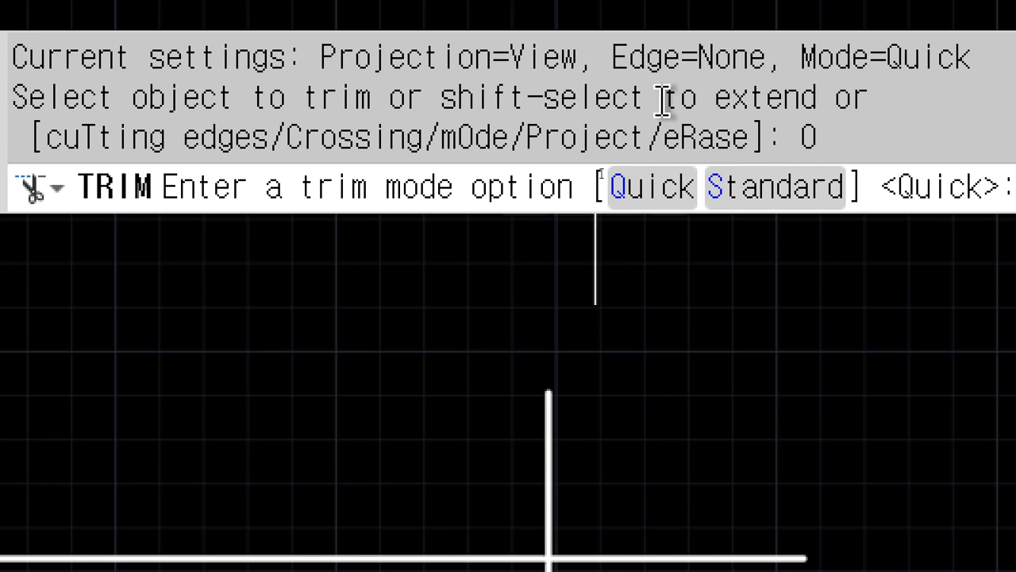
click(640, 192)
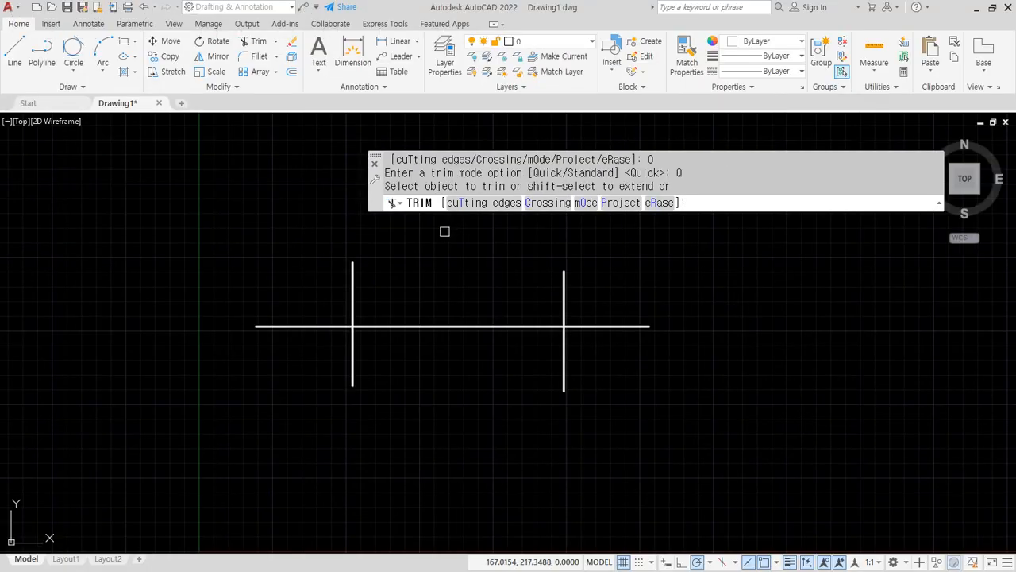
mouse_move(323, 358)
mouse_down()
mouse_move(240, 341)
mouse_move(330, 327)
mouse_move(335, 338)
mouse_move(316, 354)
mouse_up()
mouse_move(613, 348)
mouse_down()
mouse_move(584, 342)
mouse_move(630, 304)
mouse_move(663, 354)
mouse_move(627, 358)
mouse_up()
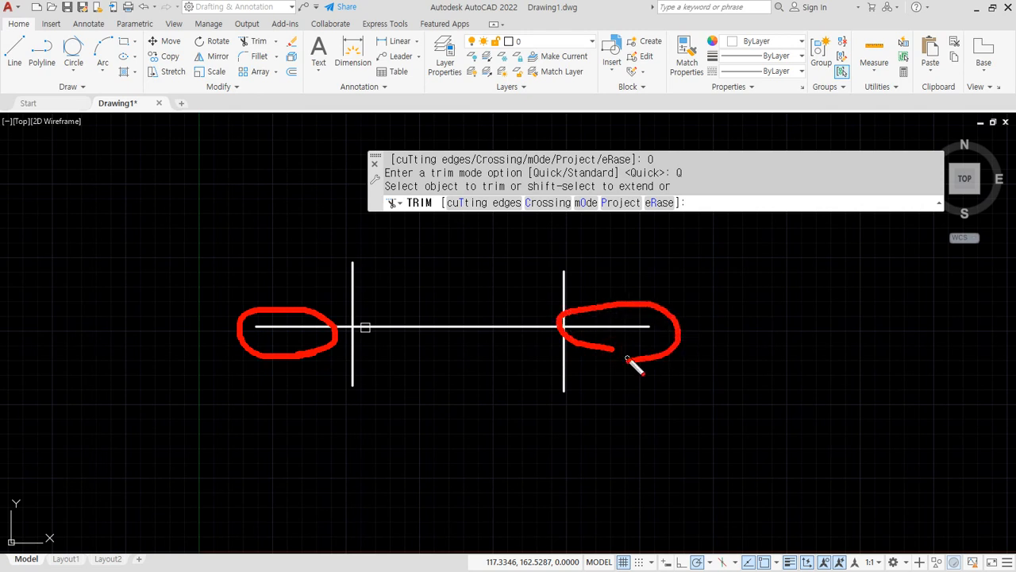
key(Escape)
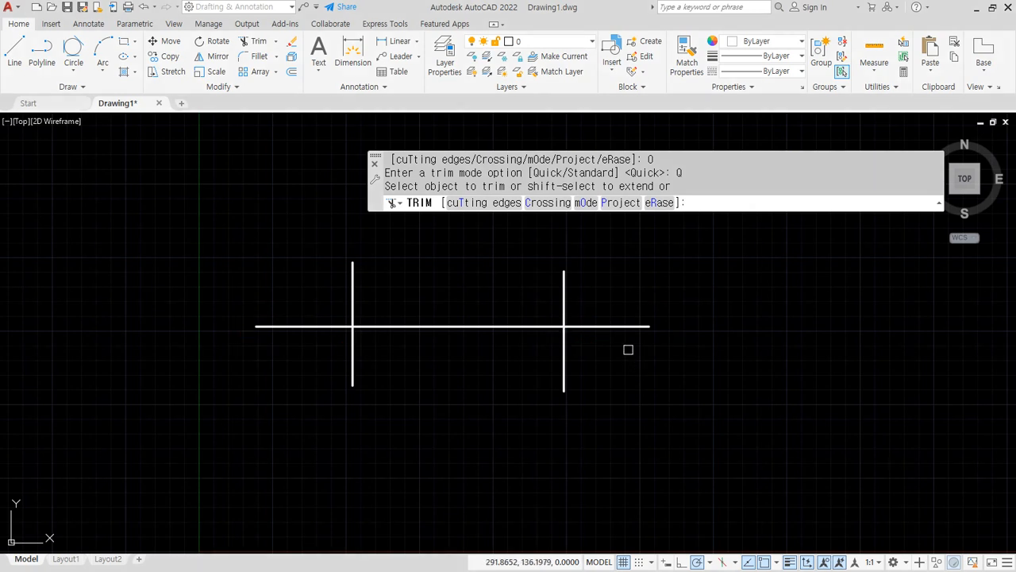
Trim off the horizontal line's outer ends and the lower parts of both vertical lines, end Trim, and undo the trims
click(628, 328)
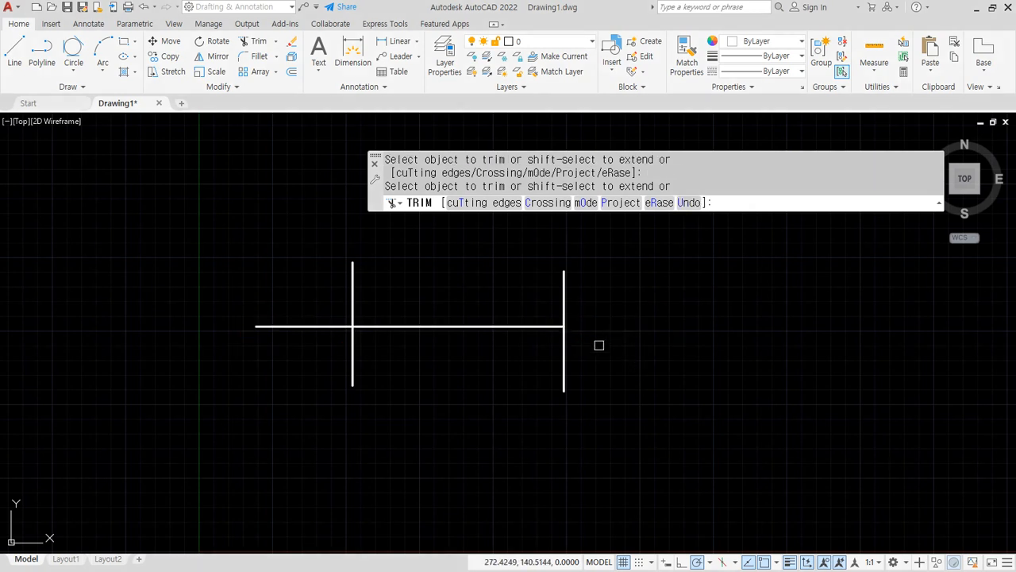
click(559, 359)
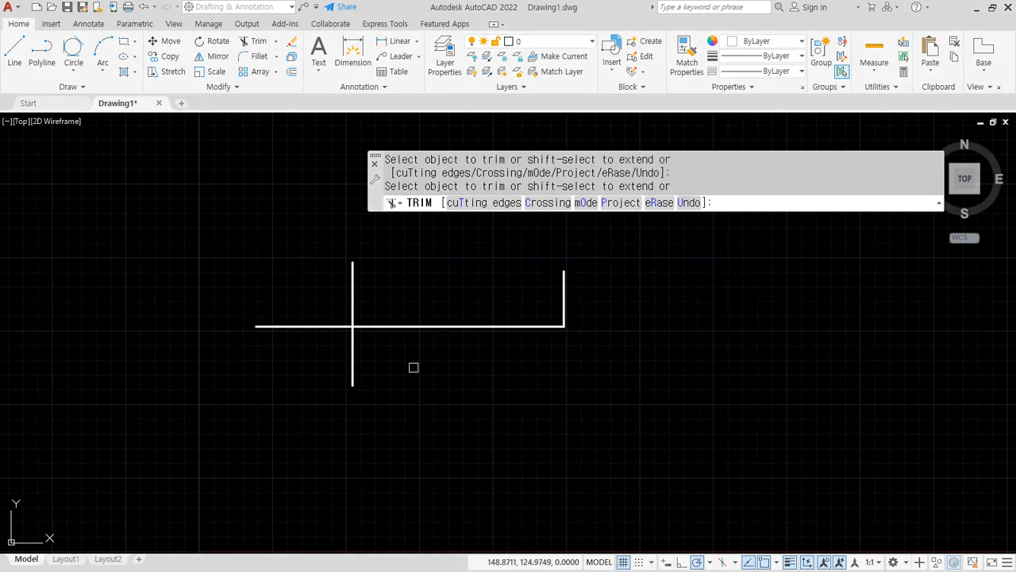
click(353, 366)
click(318, 327)
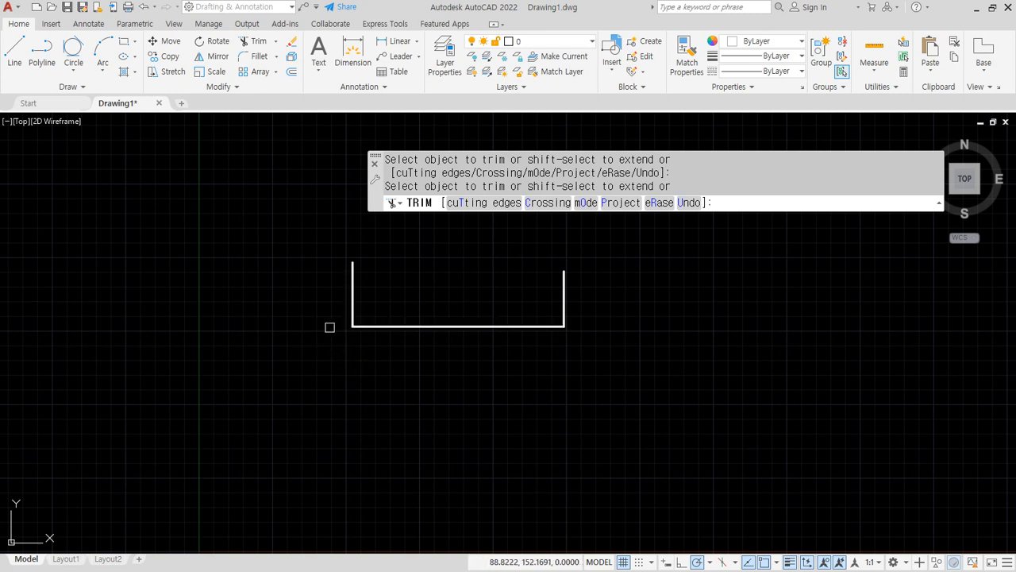
key(Escape)
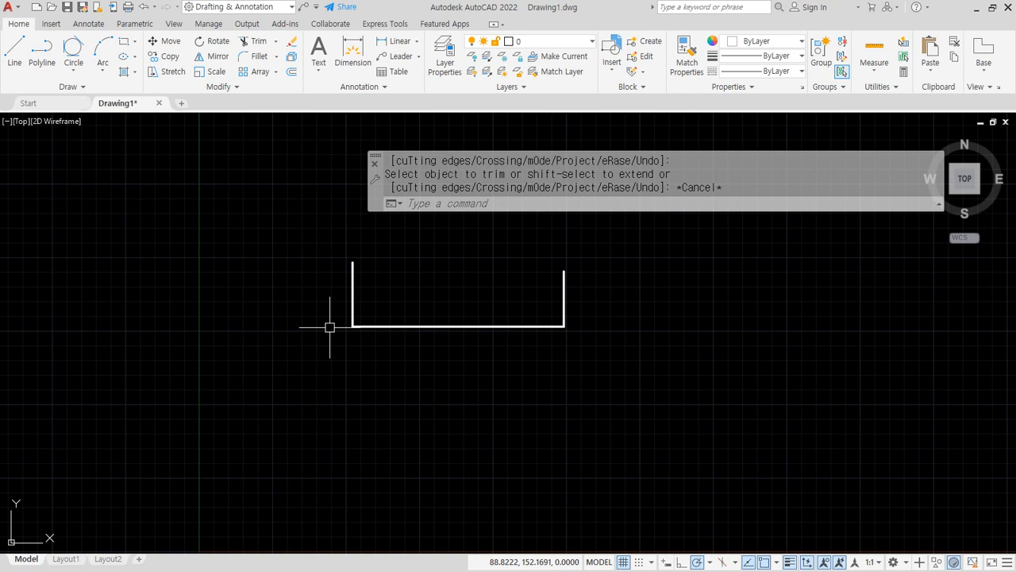
key(ctrl+z)
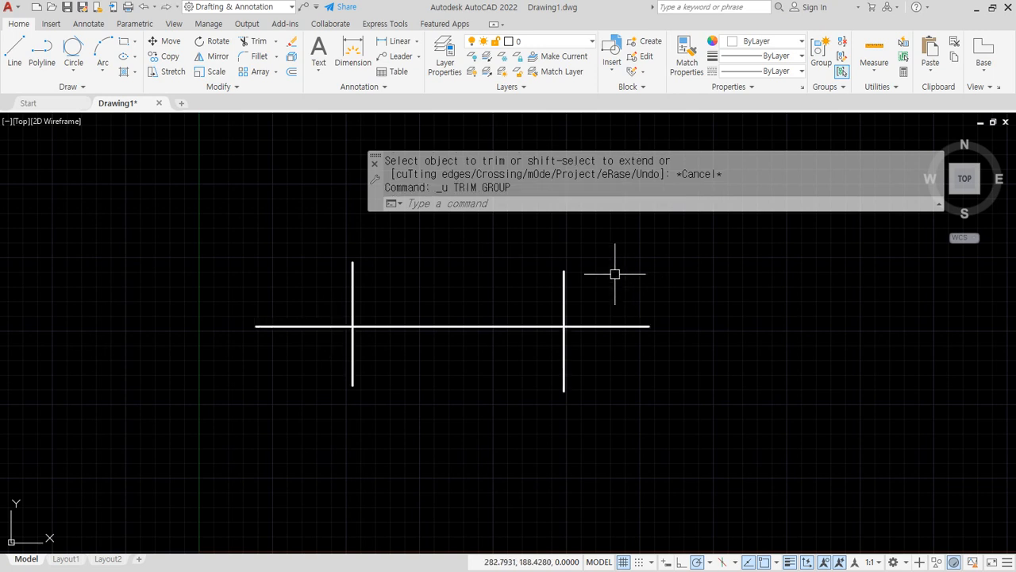
Trim the horizontal line's overhang beyond the right vertical line with a fence drawn across it
text(tr)
key(Return)
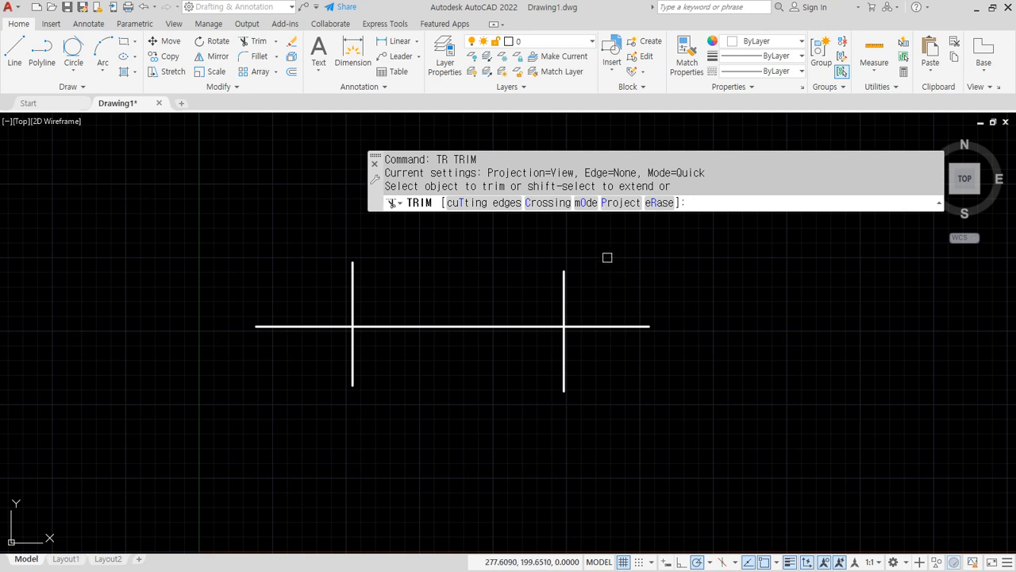
click(608, 257)
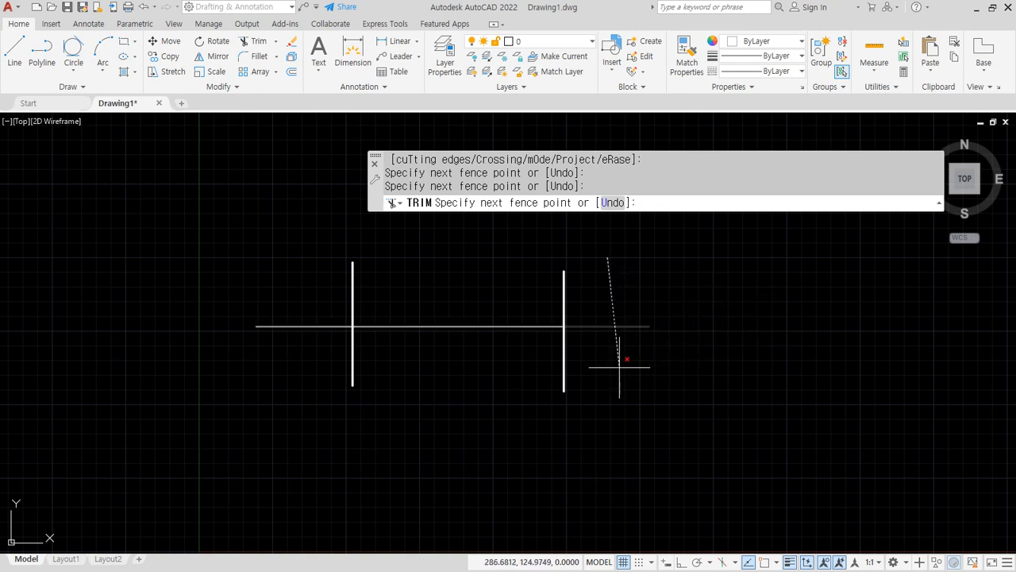
key(Return)
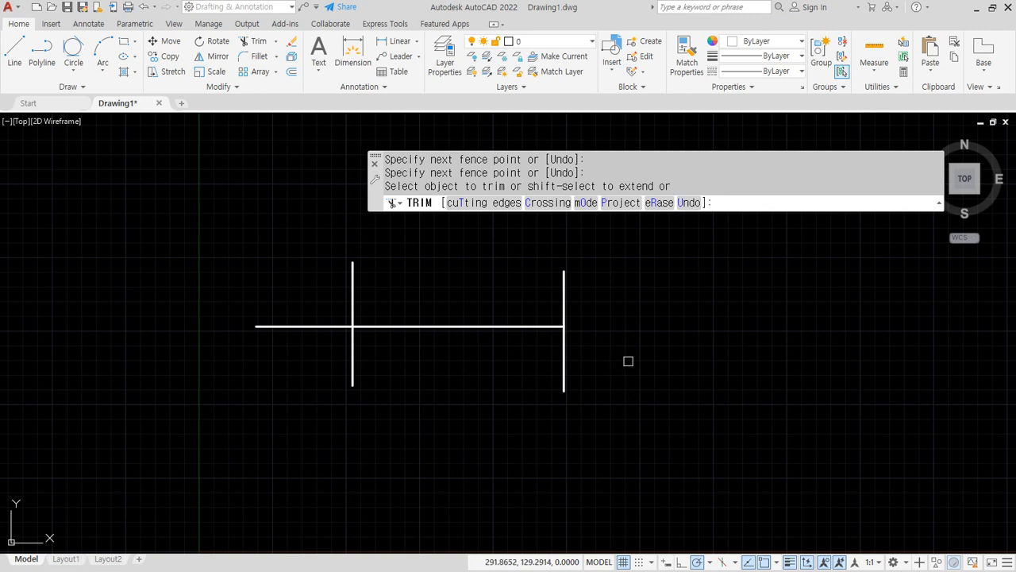
Trim away the lower parts of both vertical lines, the left overhang and the remaining segments with successive fences
click(628, 361)
key(Return)
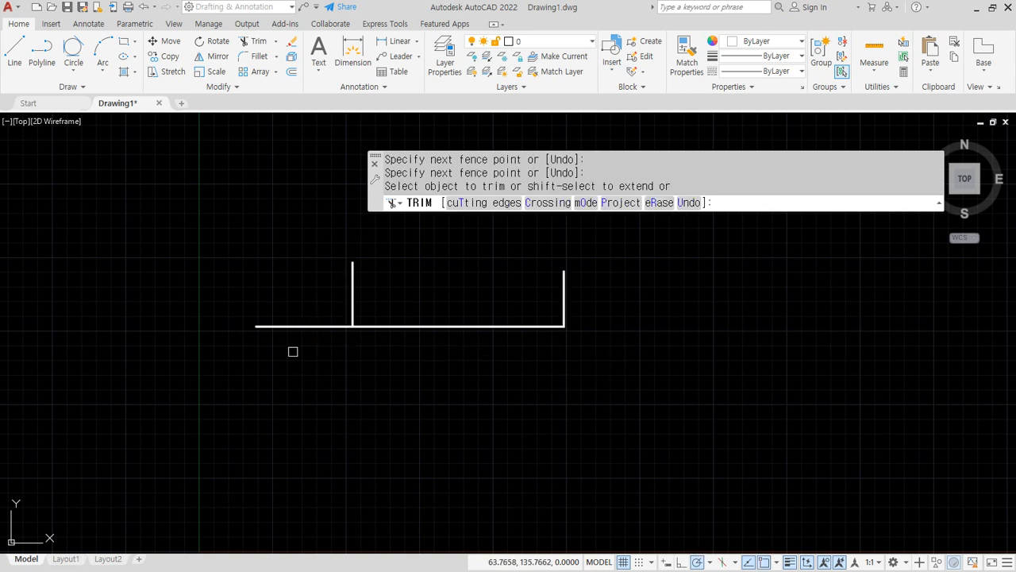
click(300, 382)
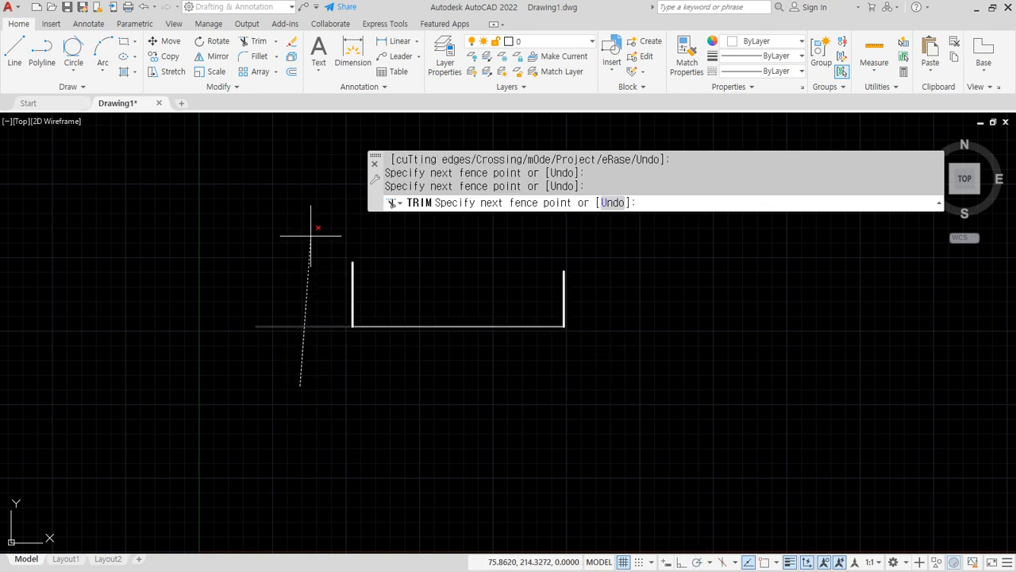
key(Return)
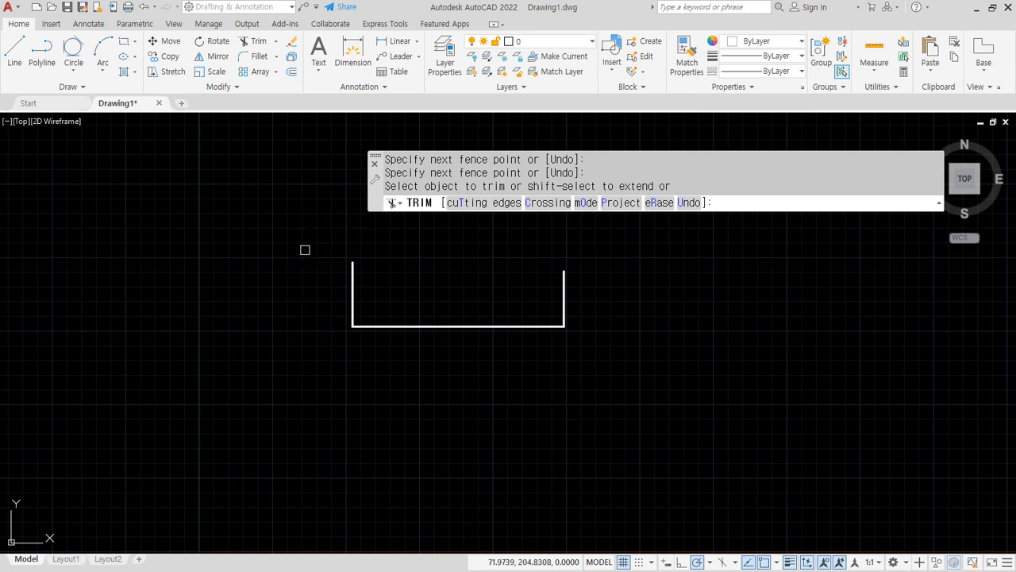
mouse_move(305, 286)
mouse_down()
mouse_move(533, 279)
mouse_move(636, 288)
mouse_move(630, 298)
mouse_up()
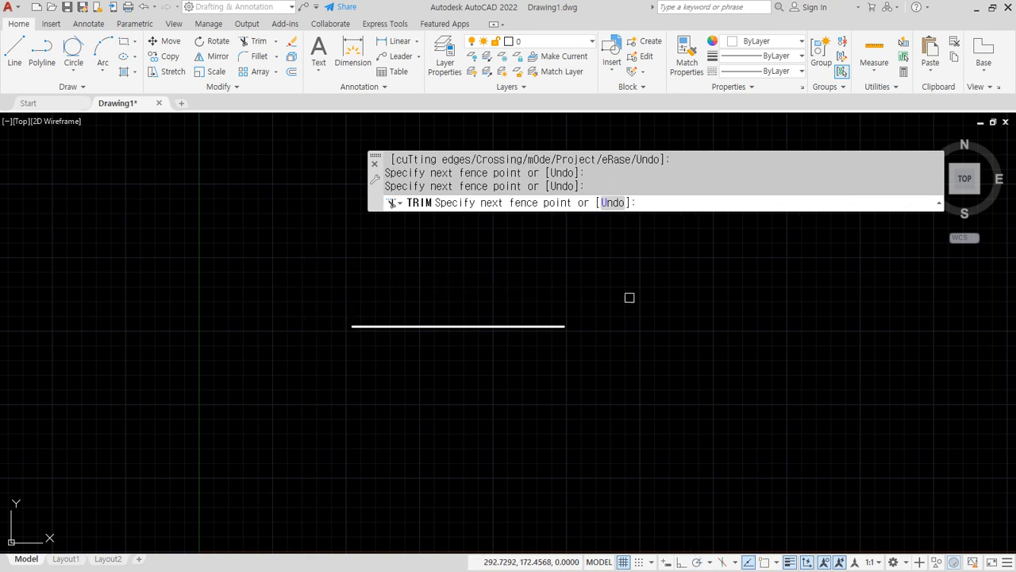
drag(469, 283, 466, 363)
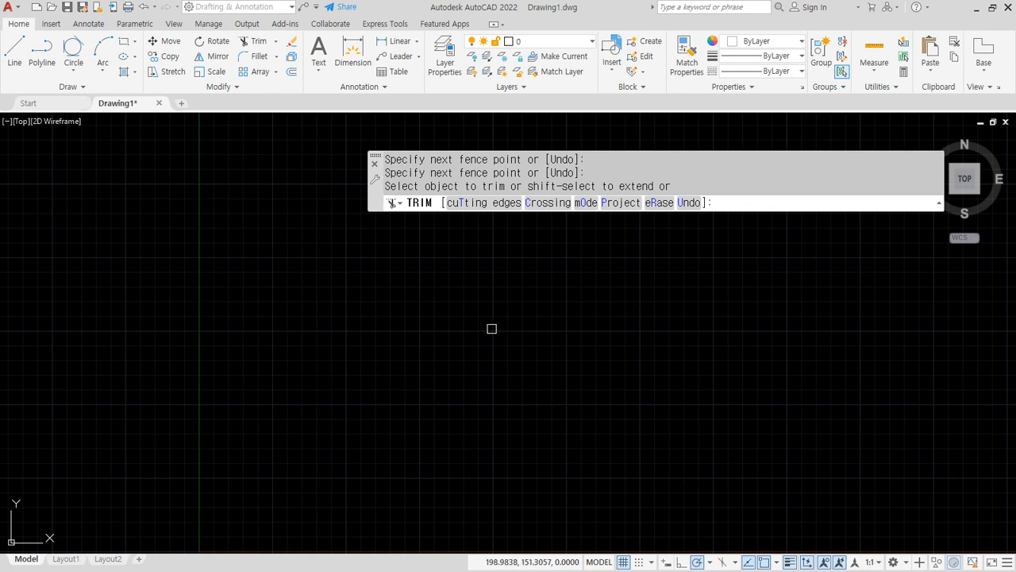
Undo all the fence trims and end the Trim command
key(ctrl+z)
key(ctrl+z)
key(Escape)
key(ctrl+z)
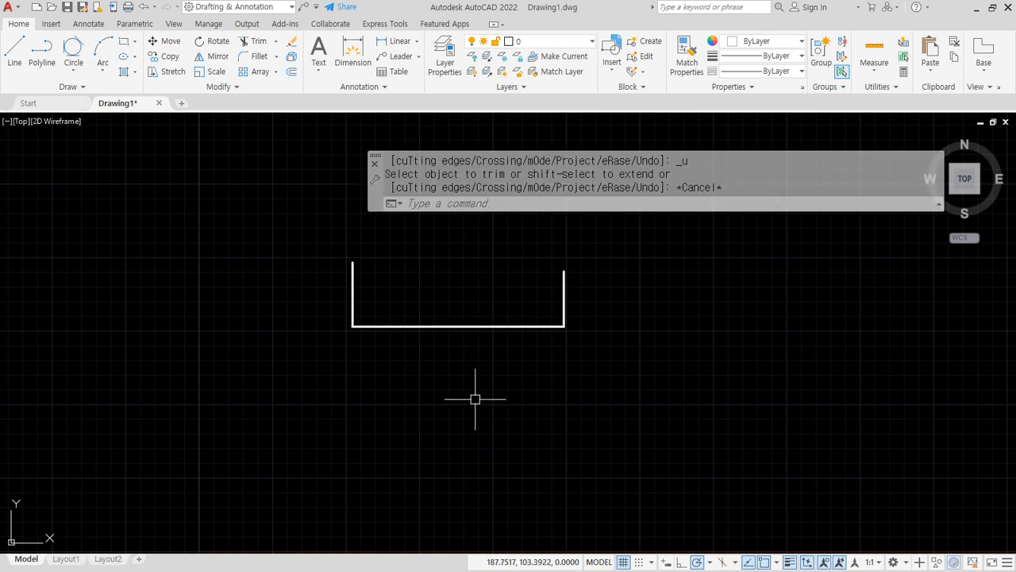
key(Escape)
key(Escape)
key(Escape)
Trim the horizontal line's overhang beyond the right vertical line using Trim's Crossing option
text(tr)
key(Return)
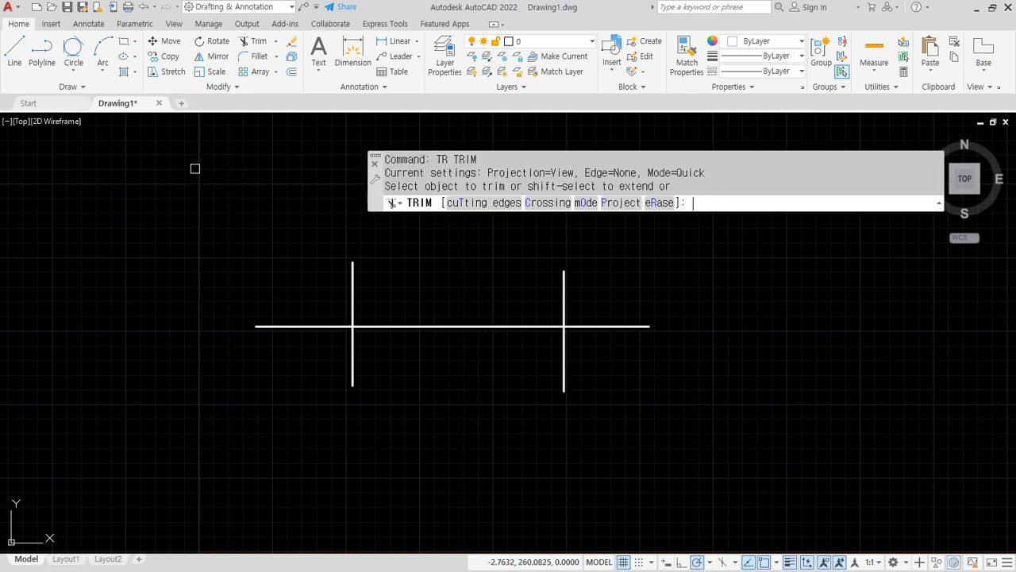
click(547, 203)
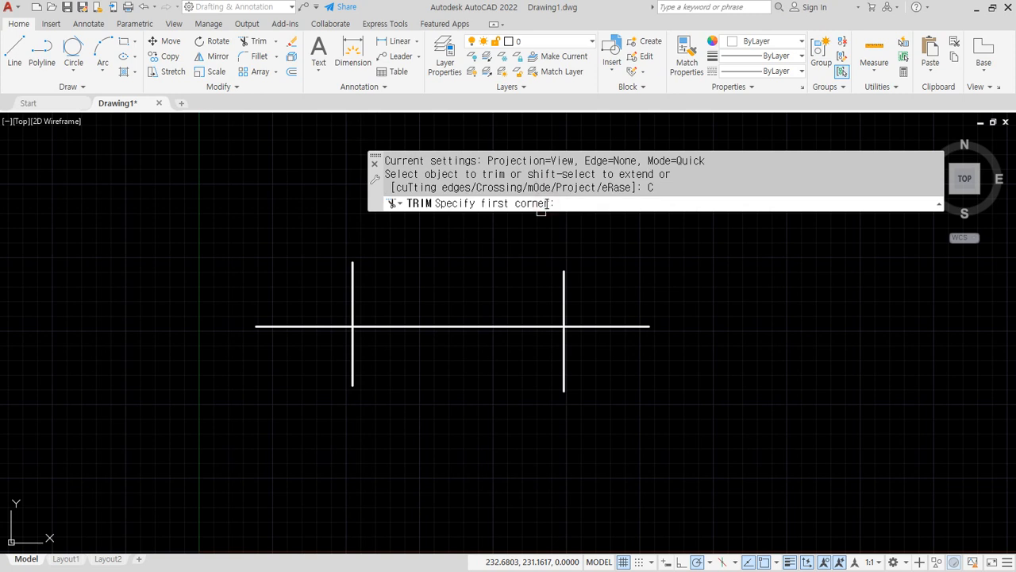
click(665, 233)
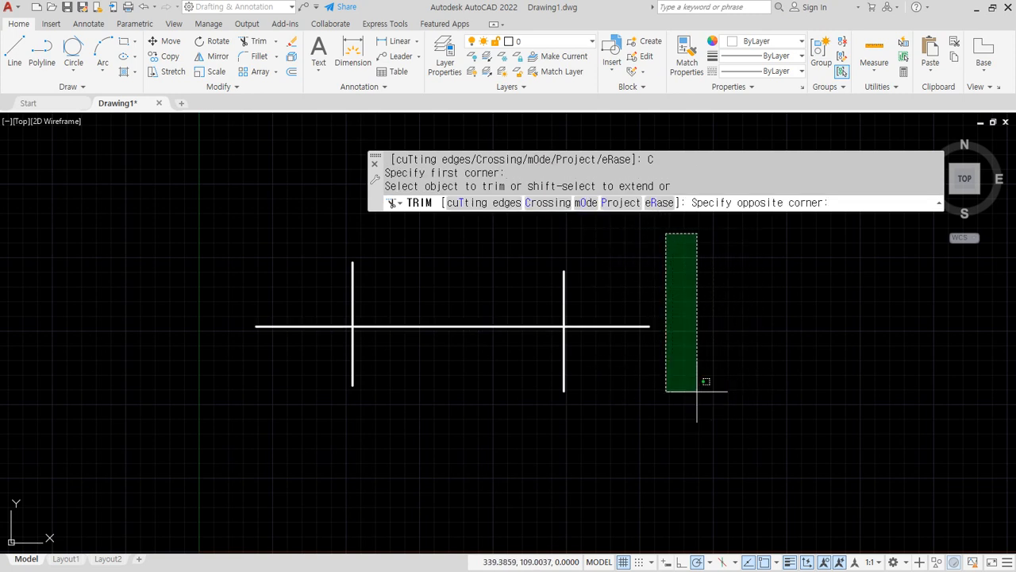
click(616, 383)
click(664, 433)
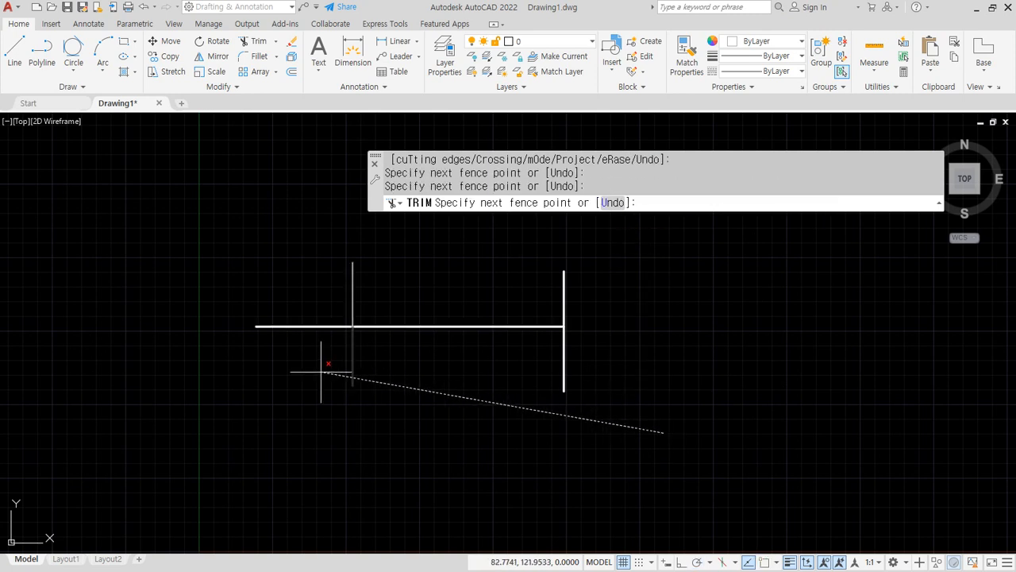
click(663, 413)
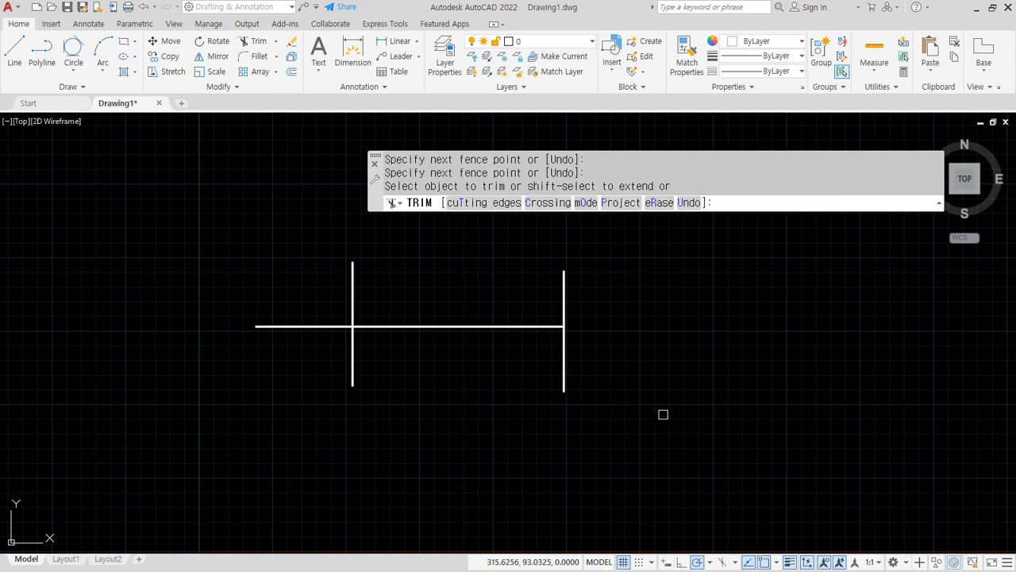
Trim the lower parts of both vertical lines and the horizontal line's left overhang with two crossing windows
click(560, 204)
click(621, 458)
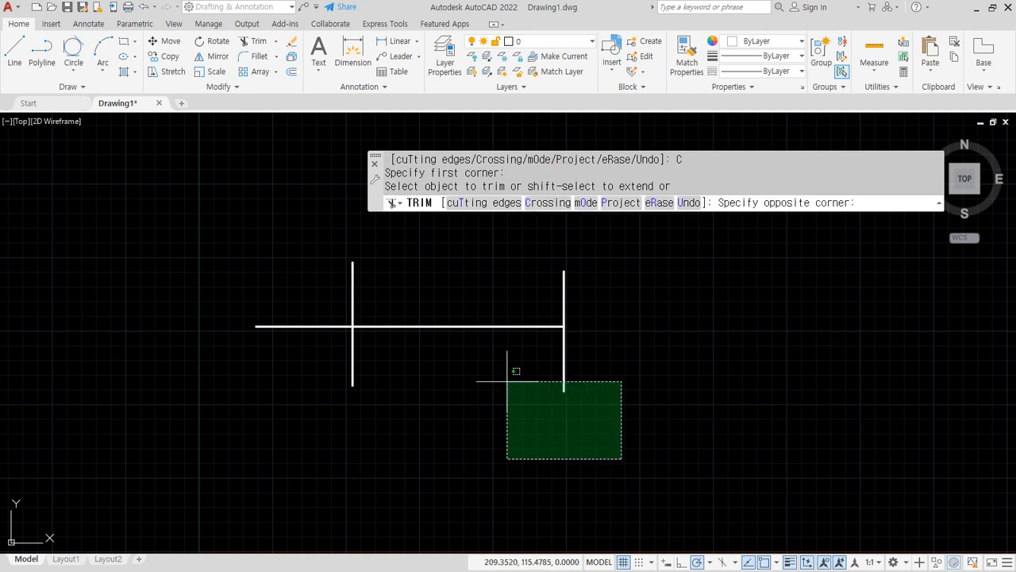
click(304, 361)
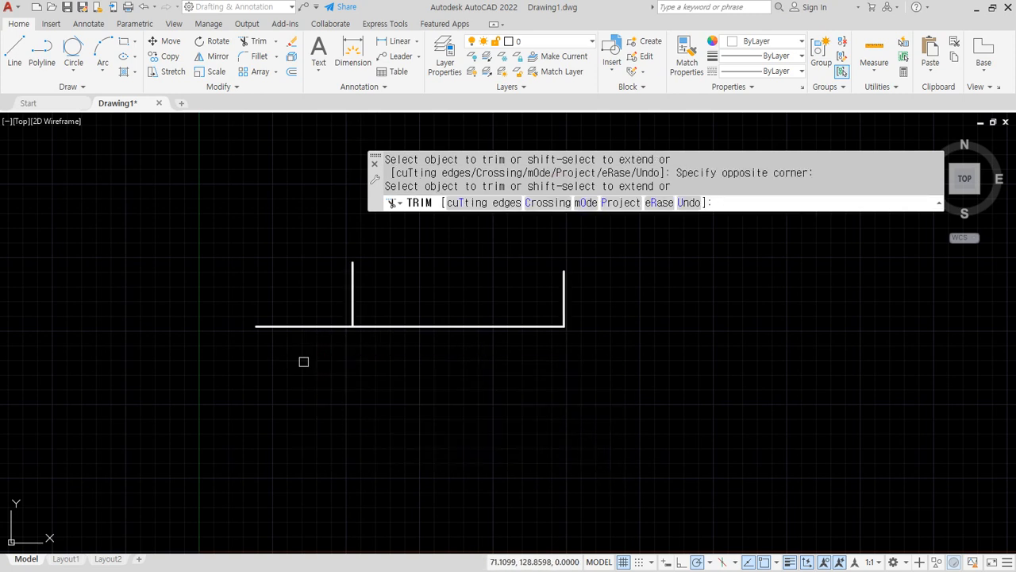
click(554, 204)
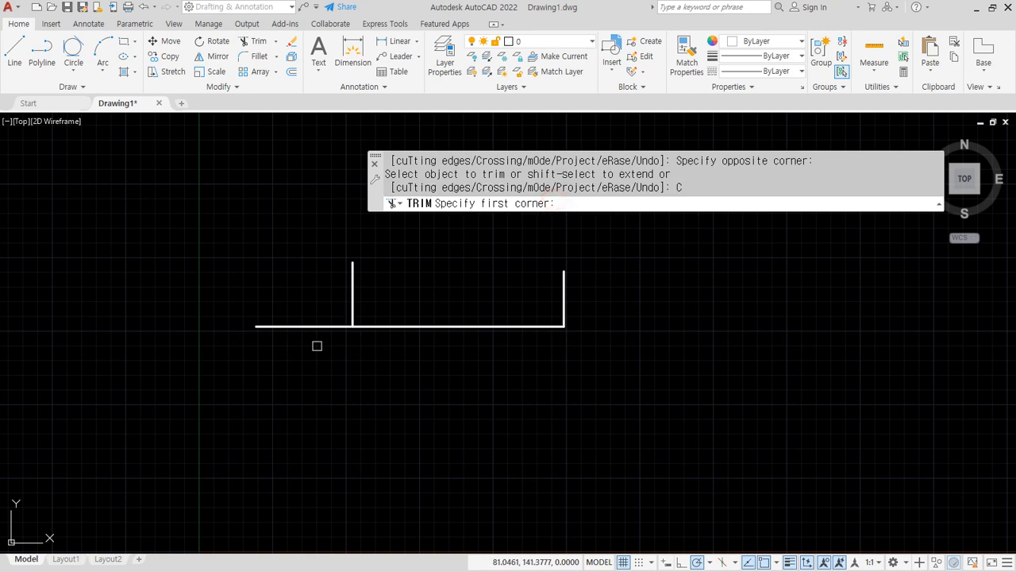
click(307, 367)
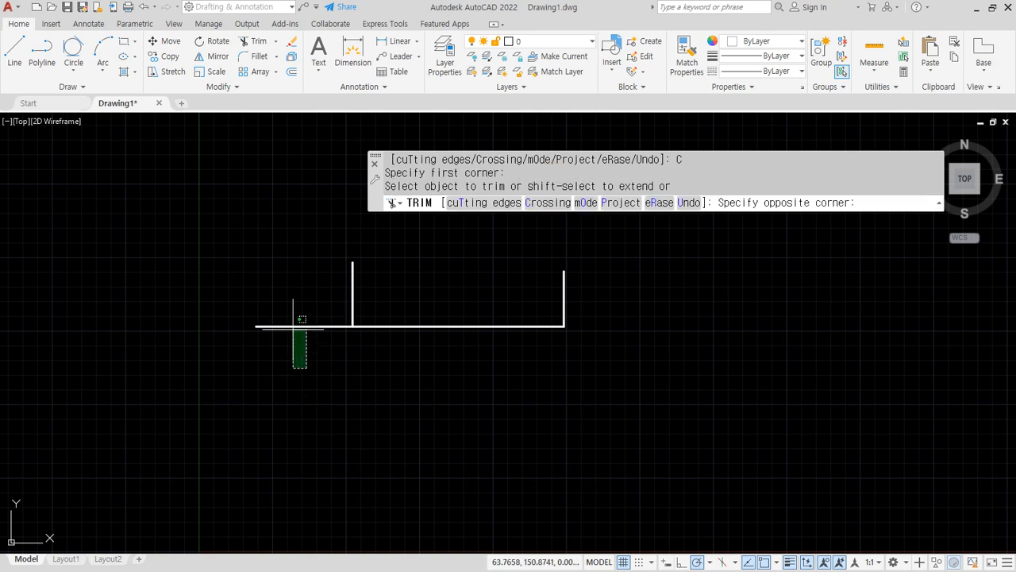
click(152, 189)
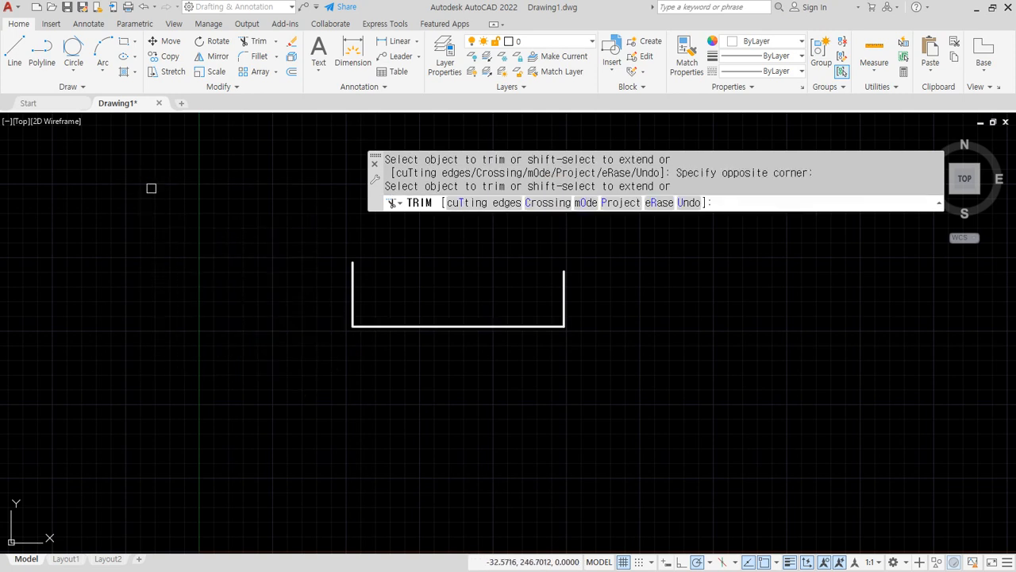
Remove the upper parts of both vertical lines and the remaining horizontal line with crossing windows, and undo the trims
click(548, 203)
click(640, 226)
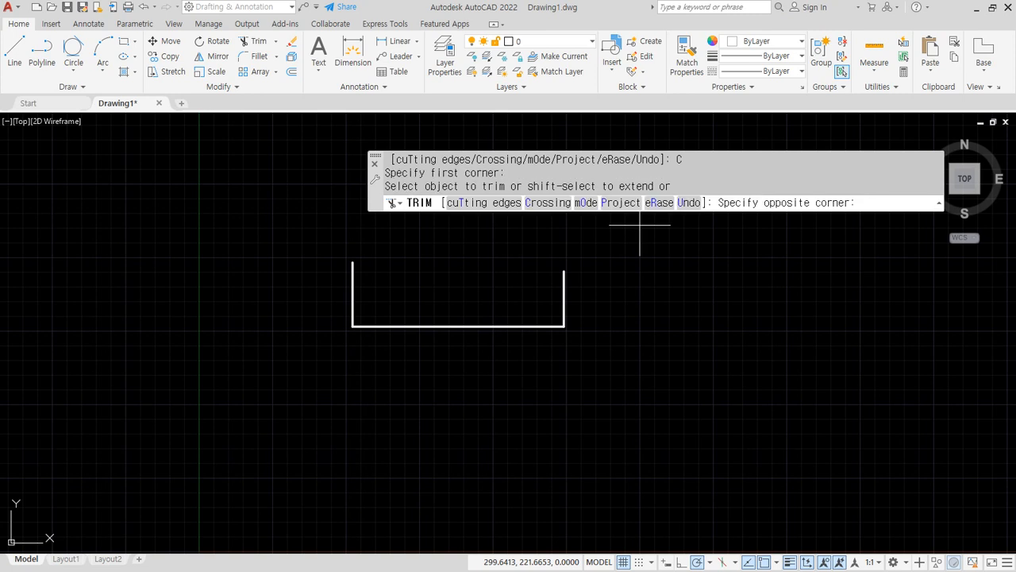
click(262, 295)
mouse_move(548, 392)
mouse_down()
mouse_move(470, 288)
mouse_move(347, 254)
mouse_up()
key(Return)
key(ctrl+z)
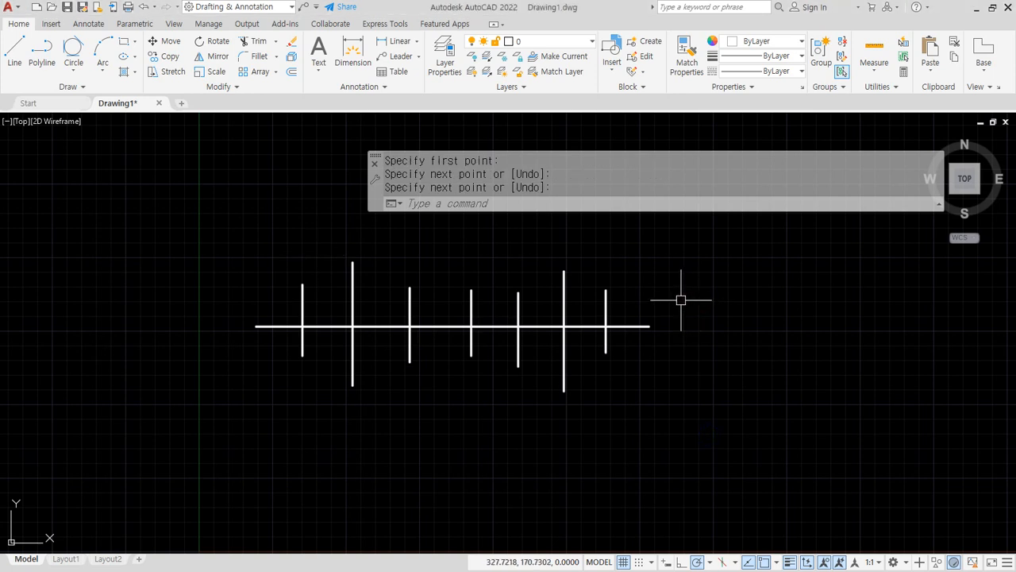
Trim with one zigzag Fence from the right overhang, passing below the two rightmost verticals and alternating sides to the left end, and undo it
text(tr)
key(Return)
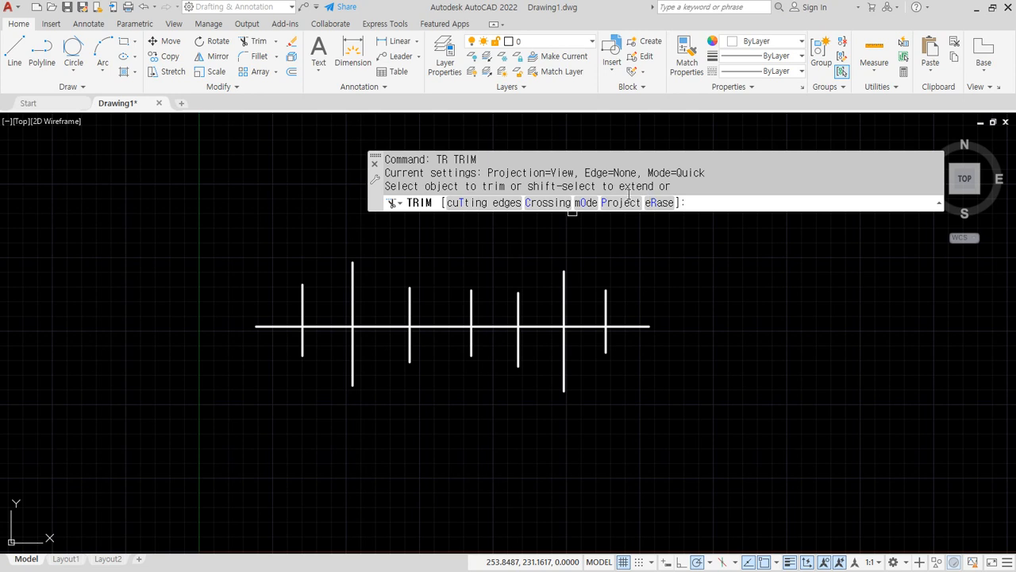
click(697, 202)
key(Return)
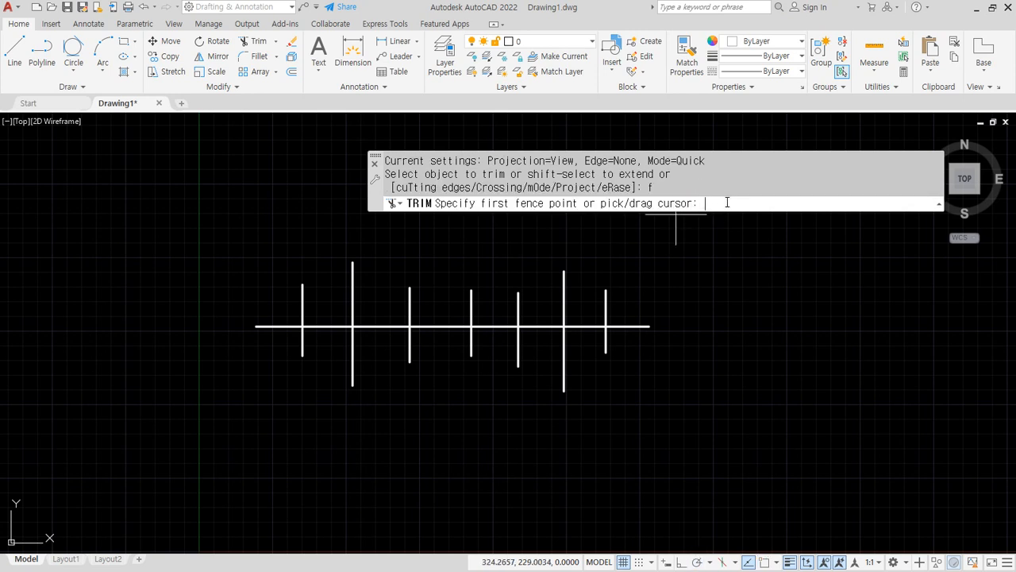
click(634, 298)
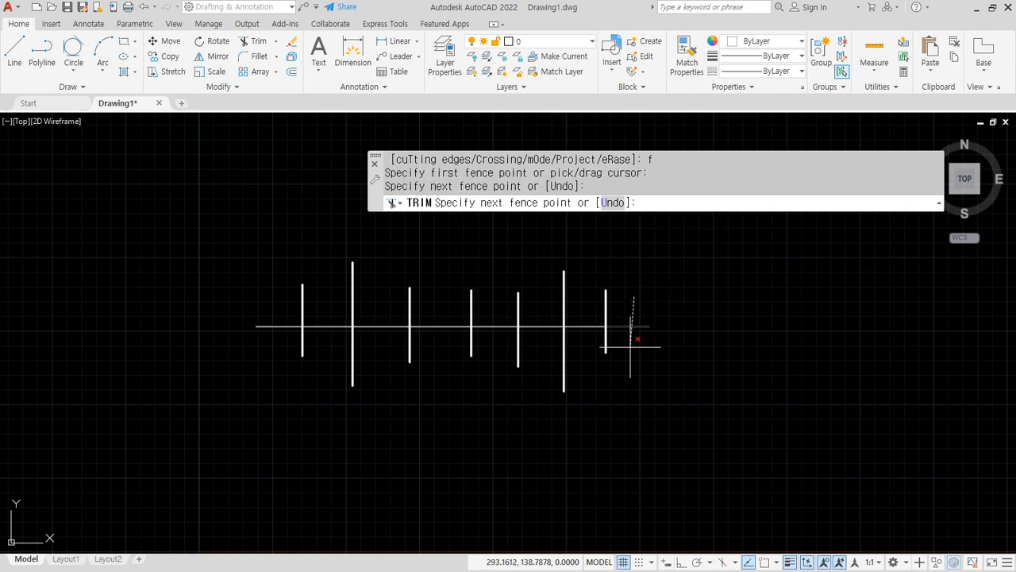
click(631, 342)
click(548, 343)
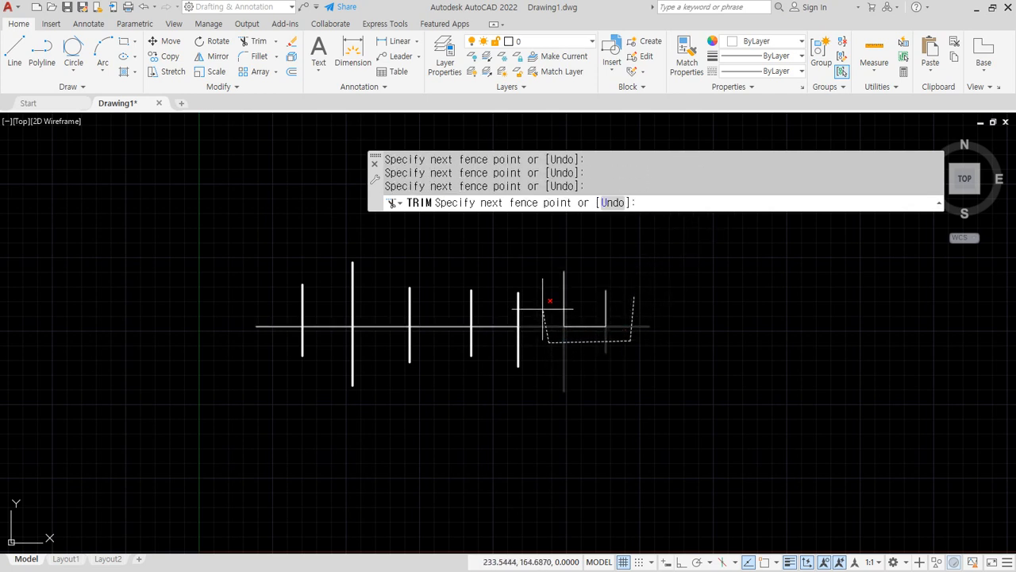
click(544, 309)
click(441, 311)
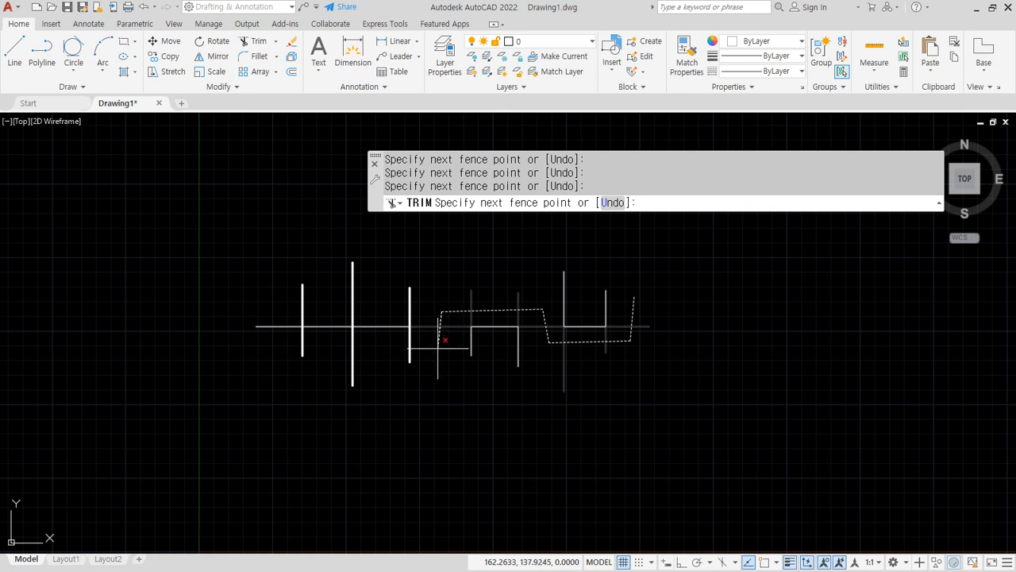
click(437, 348)
click(332, 347)
click(330, 303)
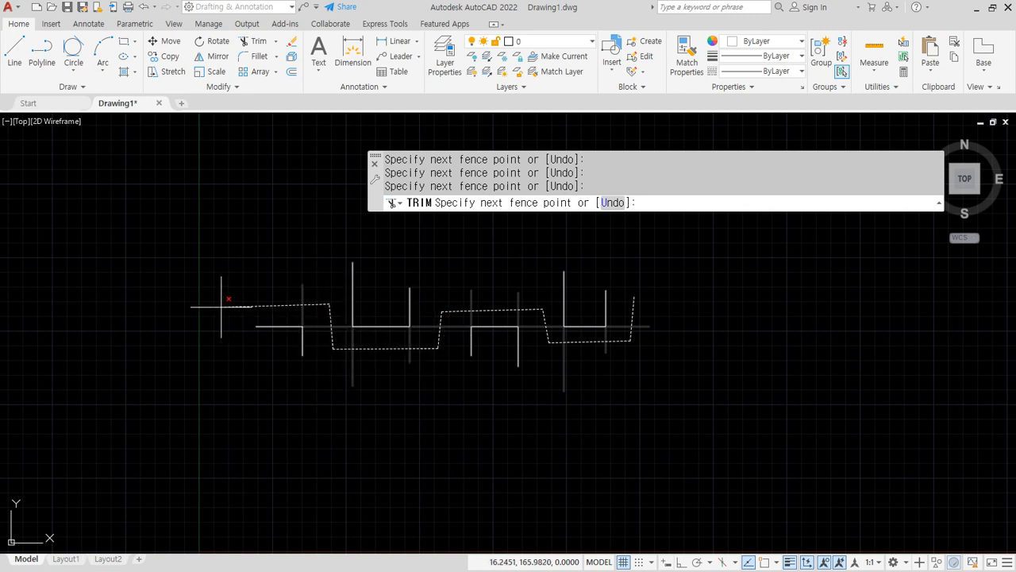
click(214, 306)
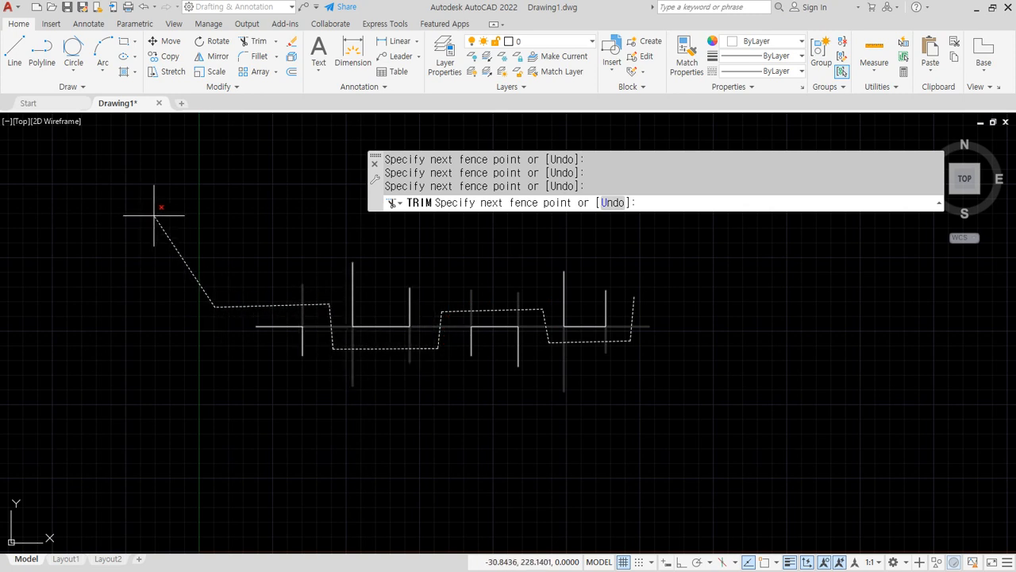
key(Return)
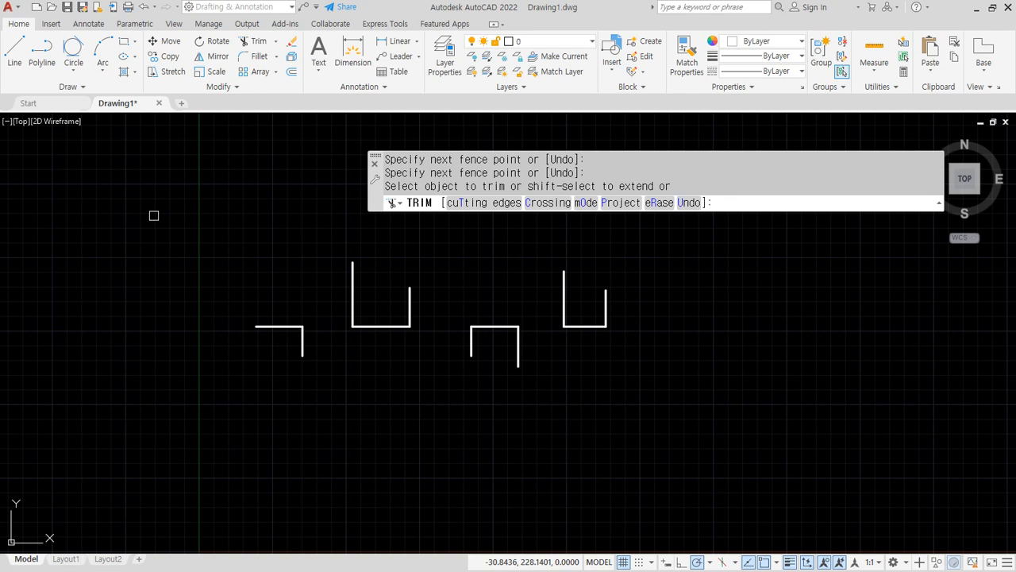
key(ctrl+z)
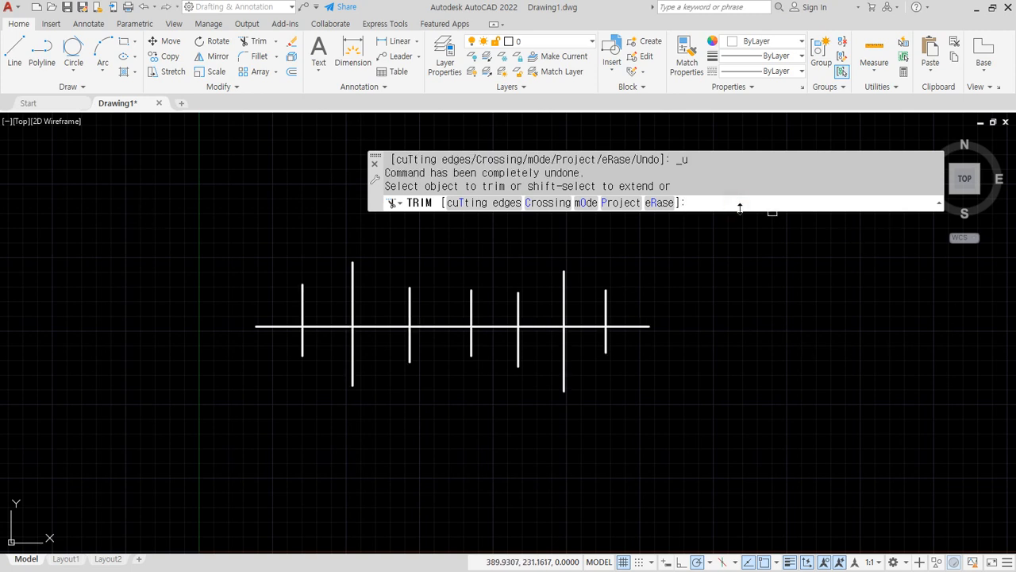
Trim with a mirrored zigzag Fence, passing above the two rightmost verticals and alternating sides to the leftmost one, end Trim, and undo it
text(f)
key(Return)
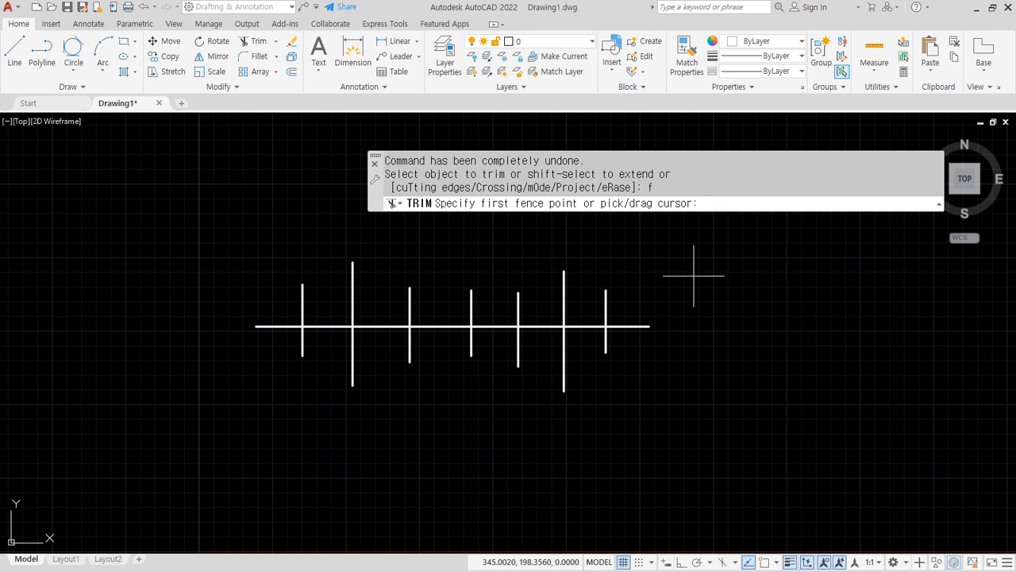
click(632, 355)
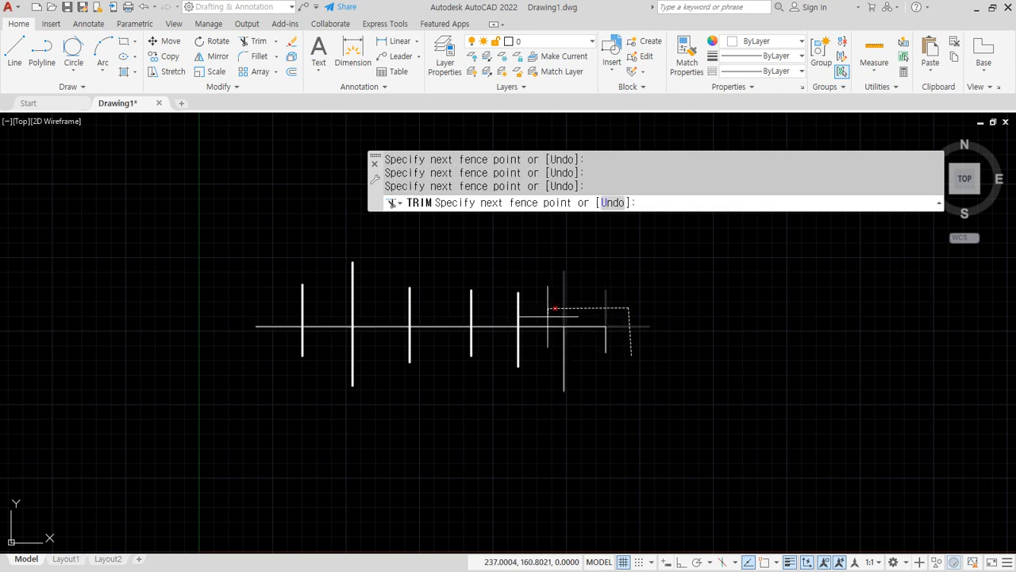
click(548, 308)
click(545, 339)
click(447, 336)
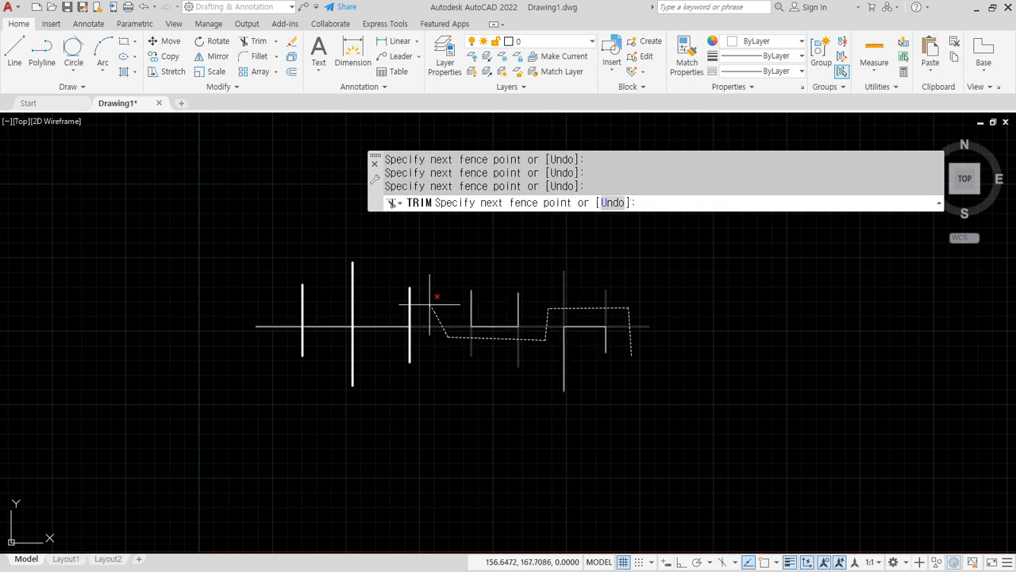
click(435, 312)
click(322, 344)
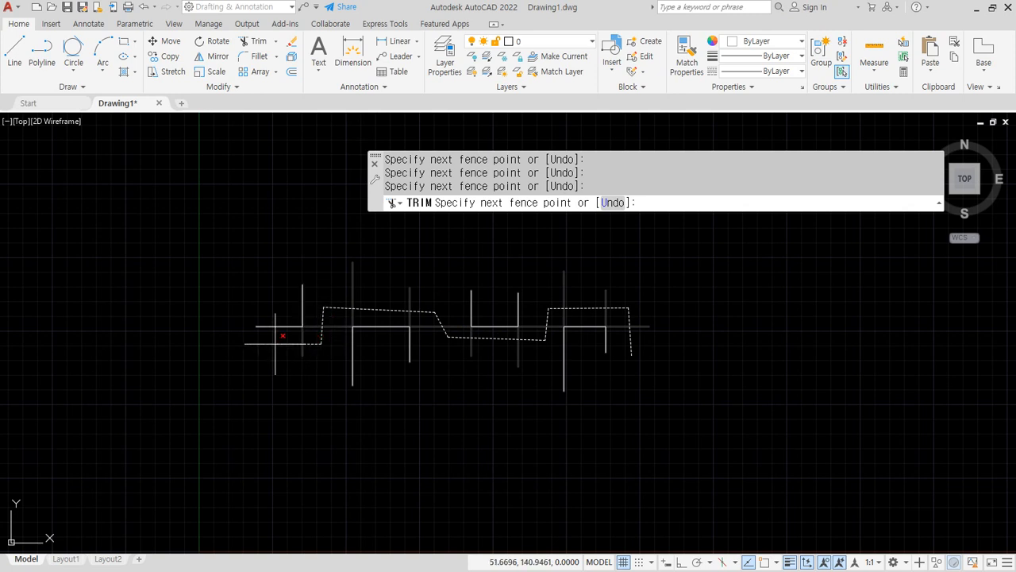
click(275, 343)
key(Return)
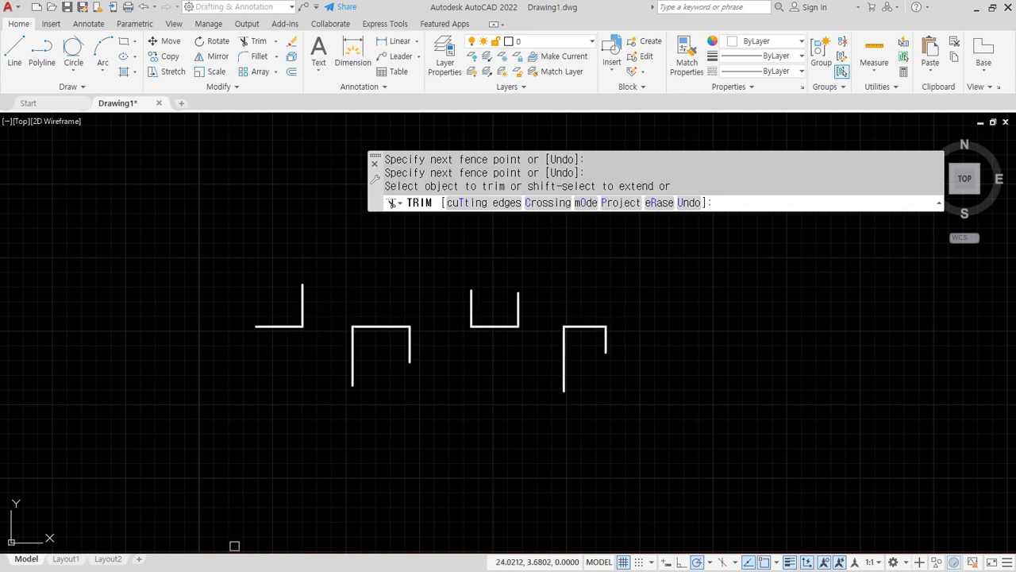
key(Escape)
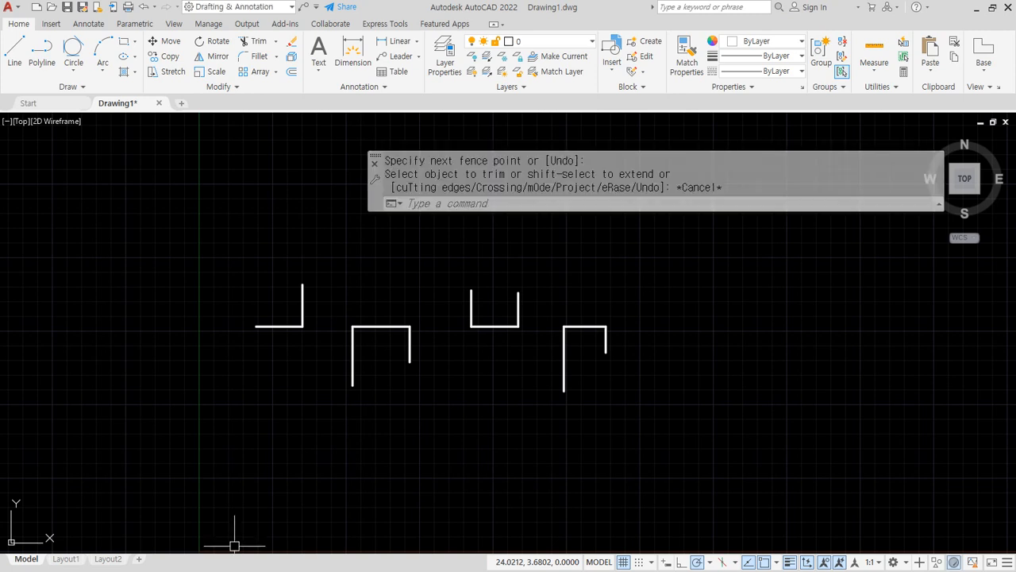
key(ctrl+z)
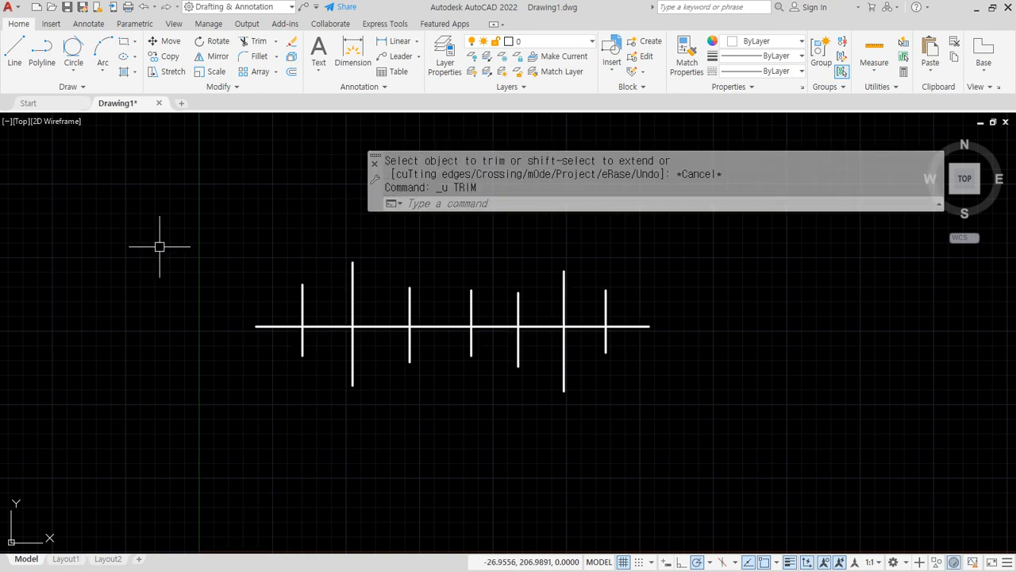
Trim the horizontal line's five segments between the second vertical from the left and the rightmost vertical with individual picks
text(tr)
key(Return)
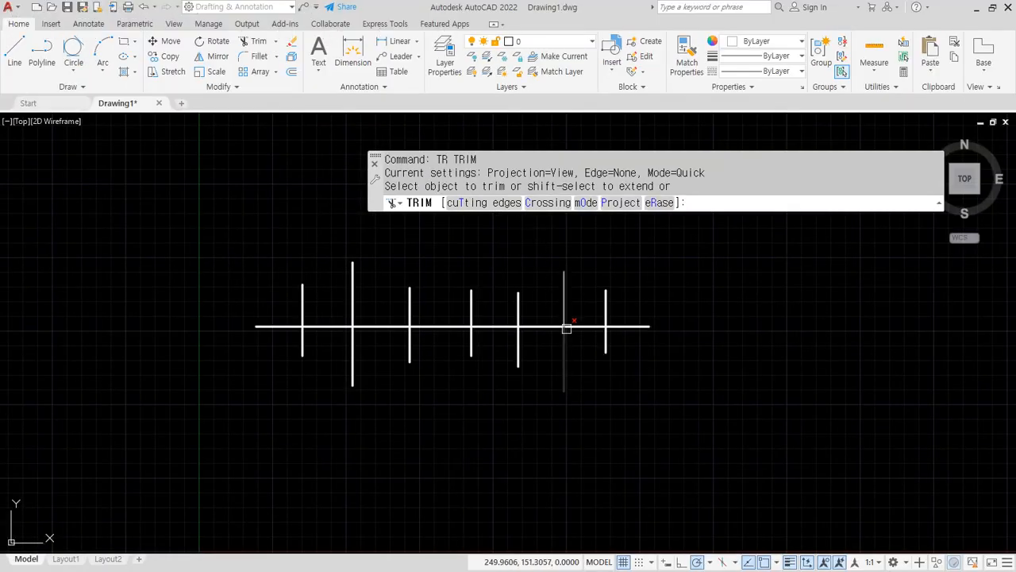
click(579, 326)
click(551, 326)
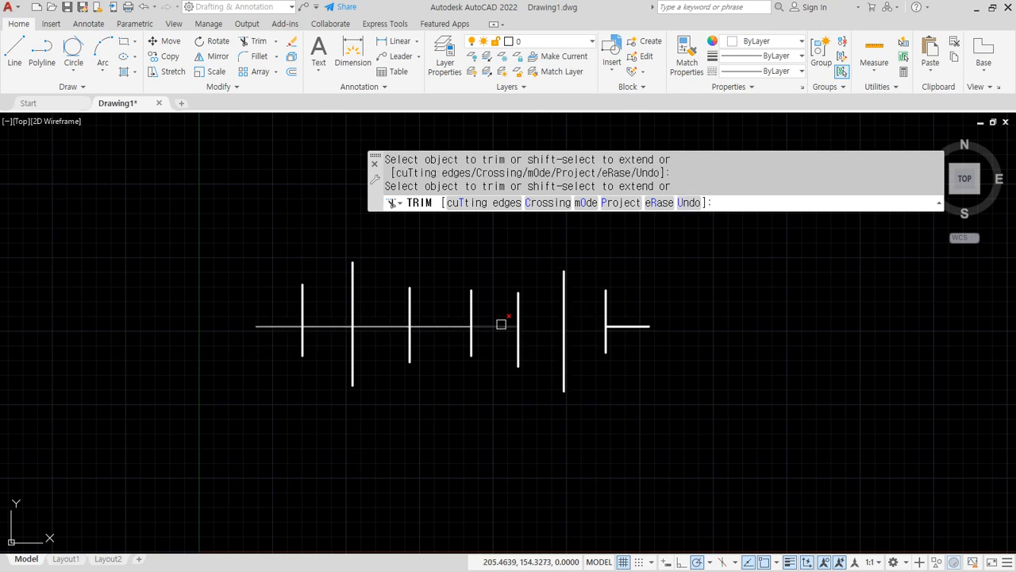
click(486, 325)
click(440, 326)
click(397, 326)
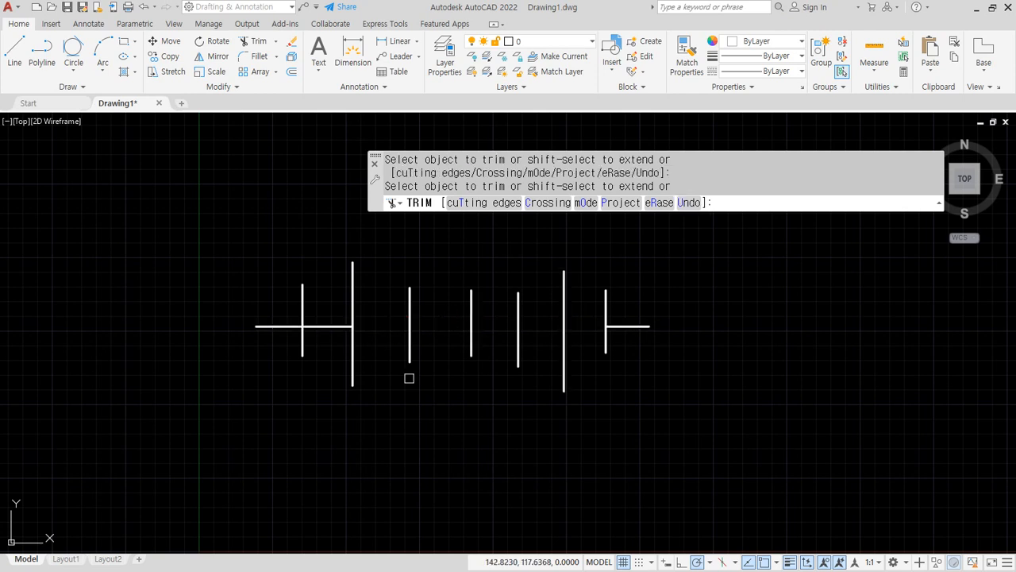
Undo the horizontal segment trims and end Trim
key(ctrl+z)
key(ctrl+z)
key(ctrl+z)
key(ctrl+z)
key(ctrl+z)
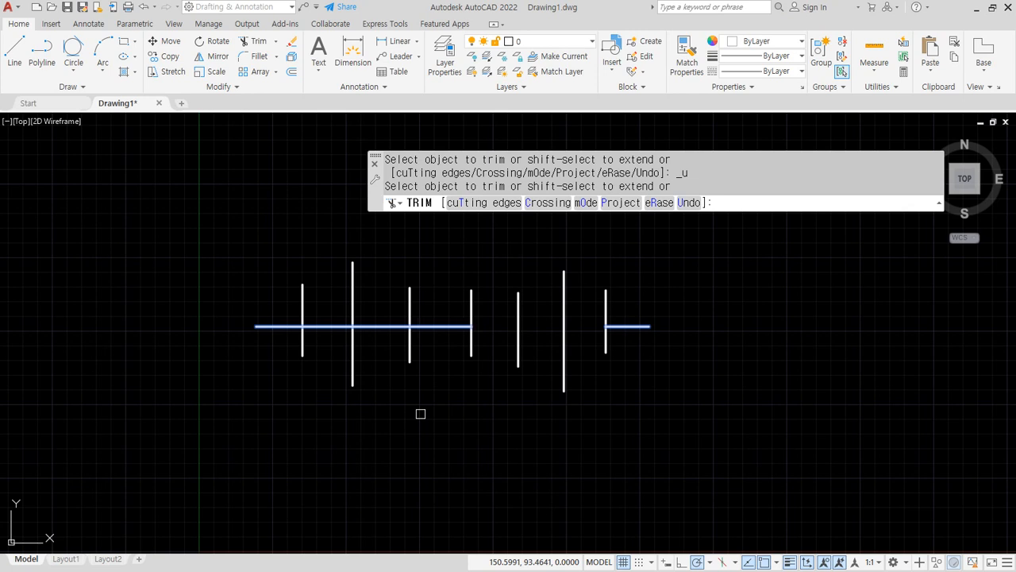
key(Escape)
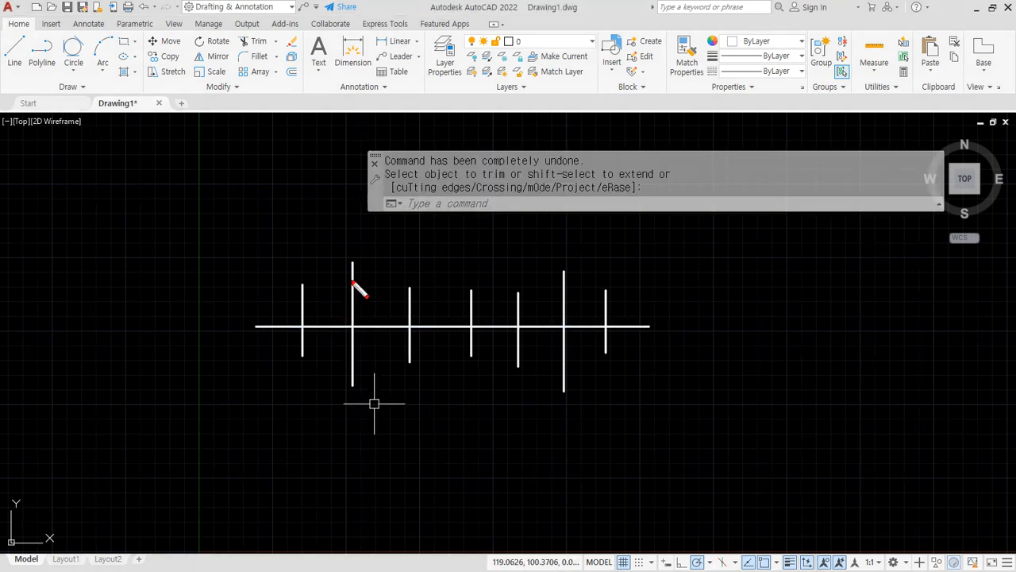
drag(357, 259, 358, 402)
drag(561, 270, 561, 413)
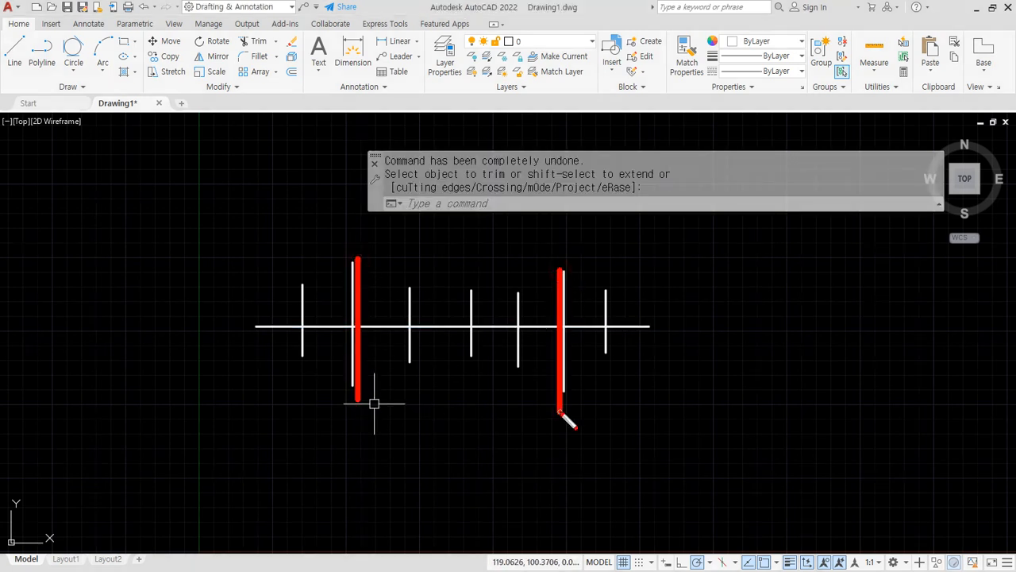
drag(364, 326, 540, 327)
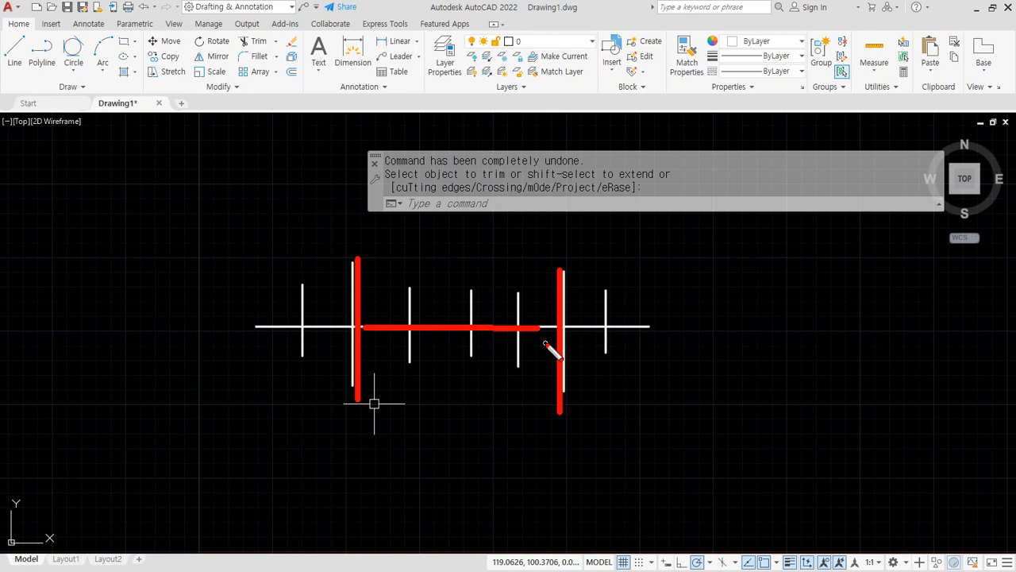
key(Escape)
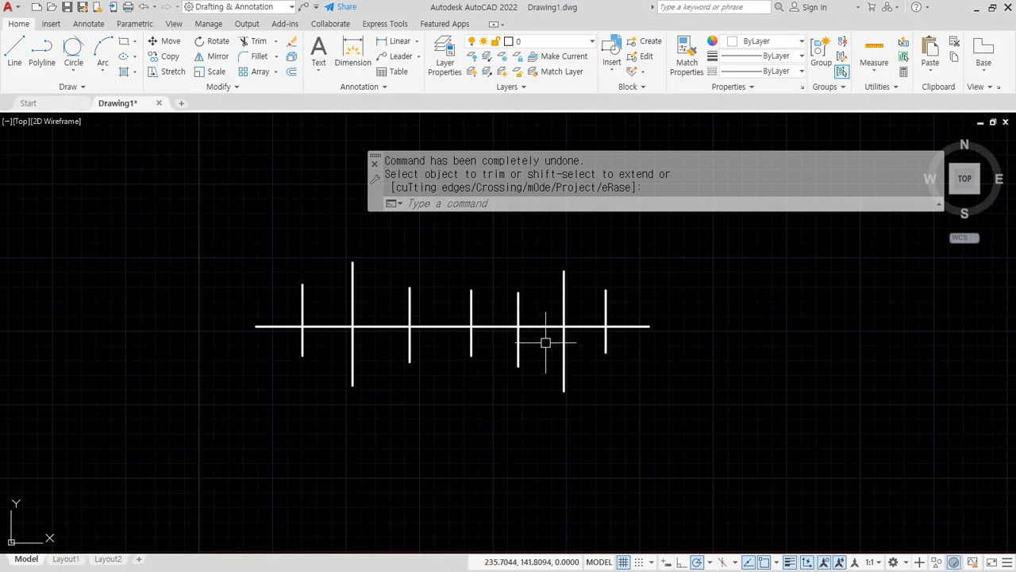
Trim the horizontal line between the two tallest verticals using them as cutting edges, end Trim, and undo it
text(tr)
key(Return)
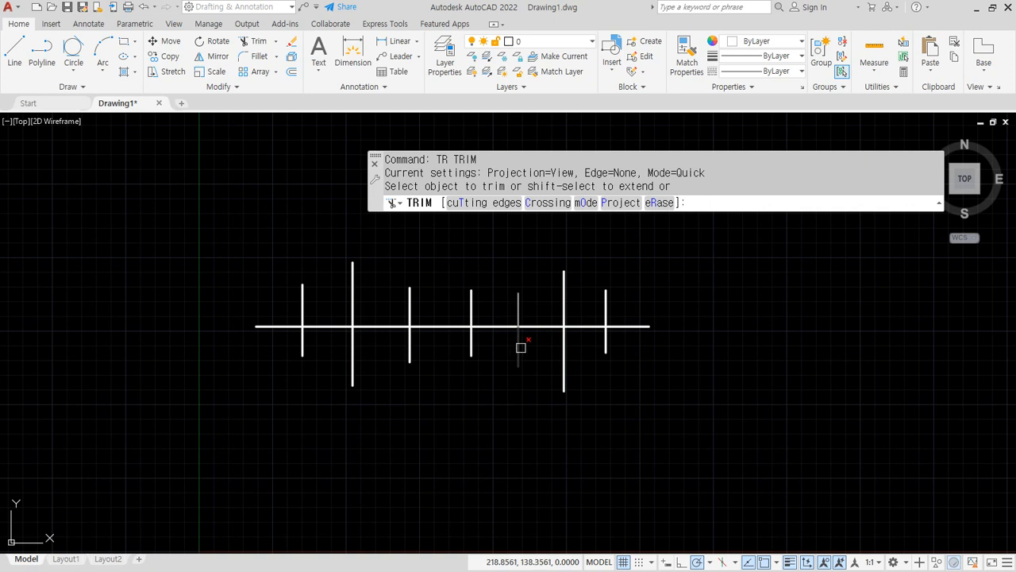
click(475, 204)
click(351, 267)
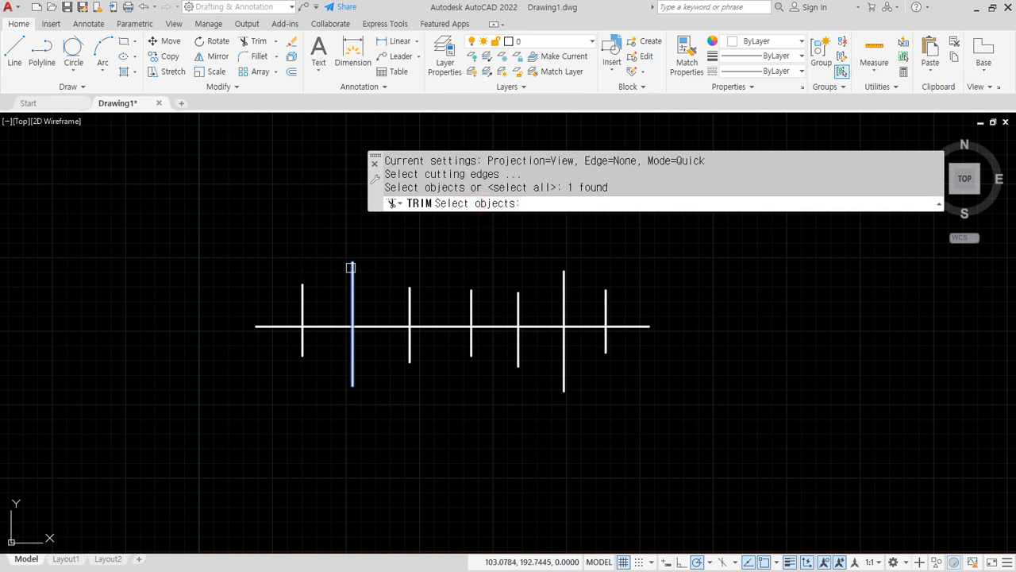
click(564, 274)
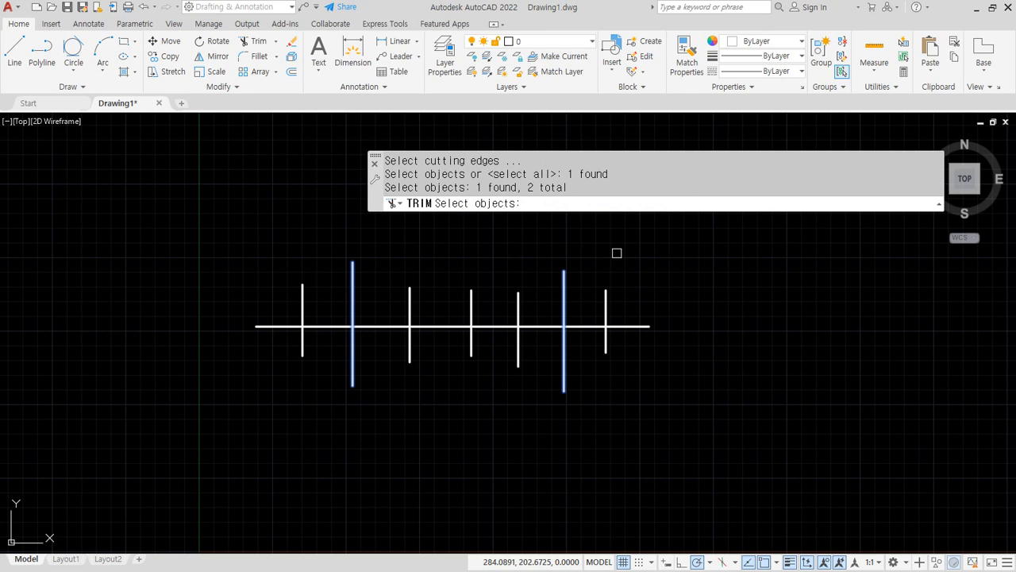
key(Return)
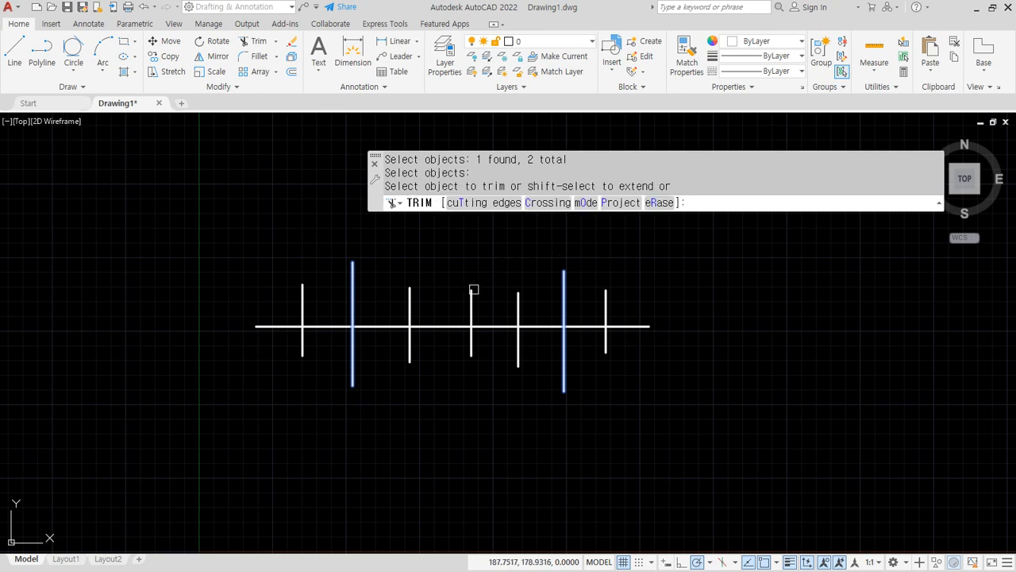
click(445, 328)
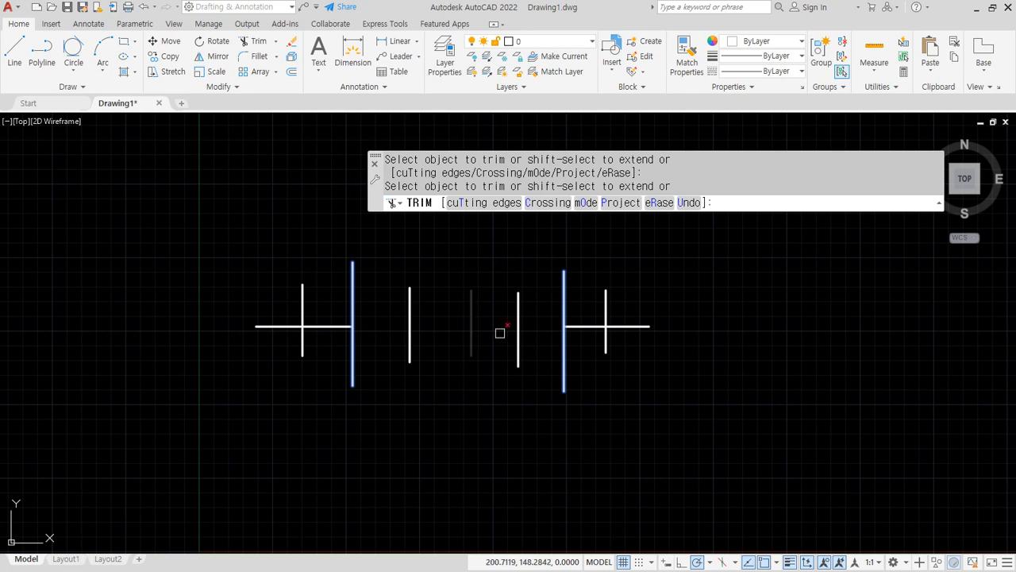
key(Return)
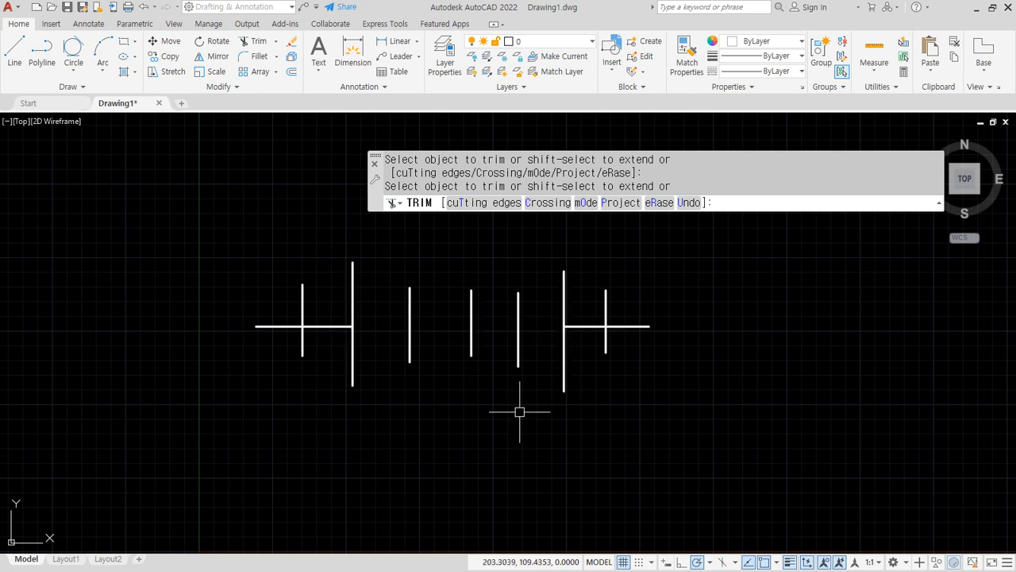
key(ctrl+z)
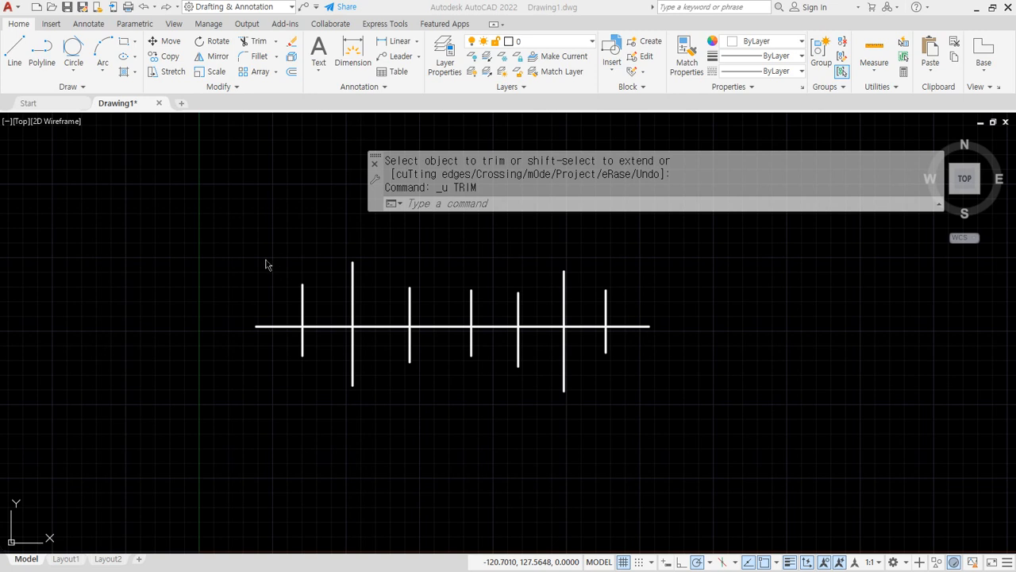
Set the Trim mode to Standard, end the command, and undo it
text(tr)
key(Return)
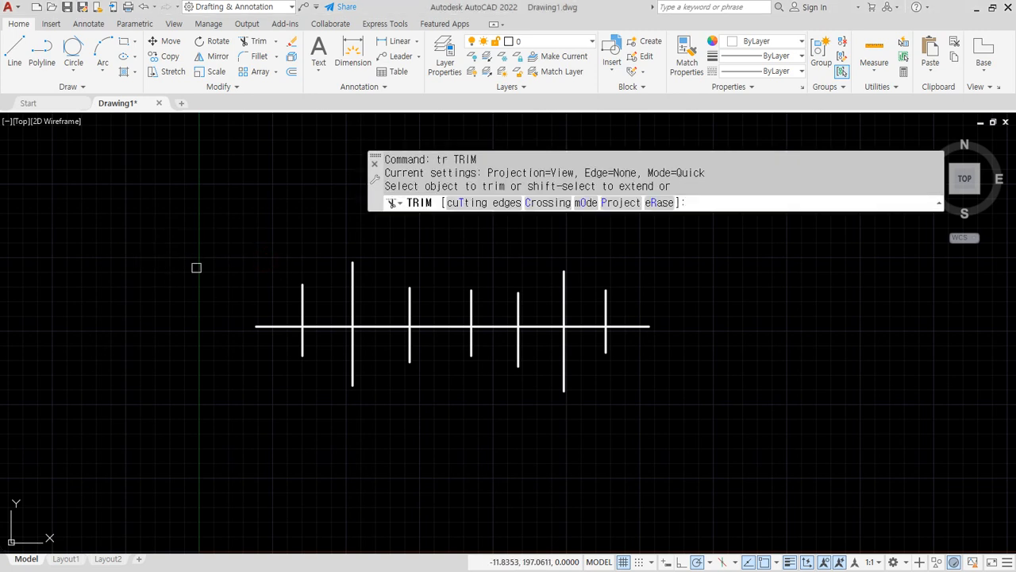
click(585, 204)
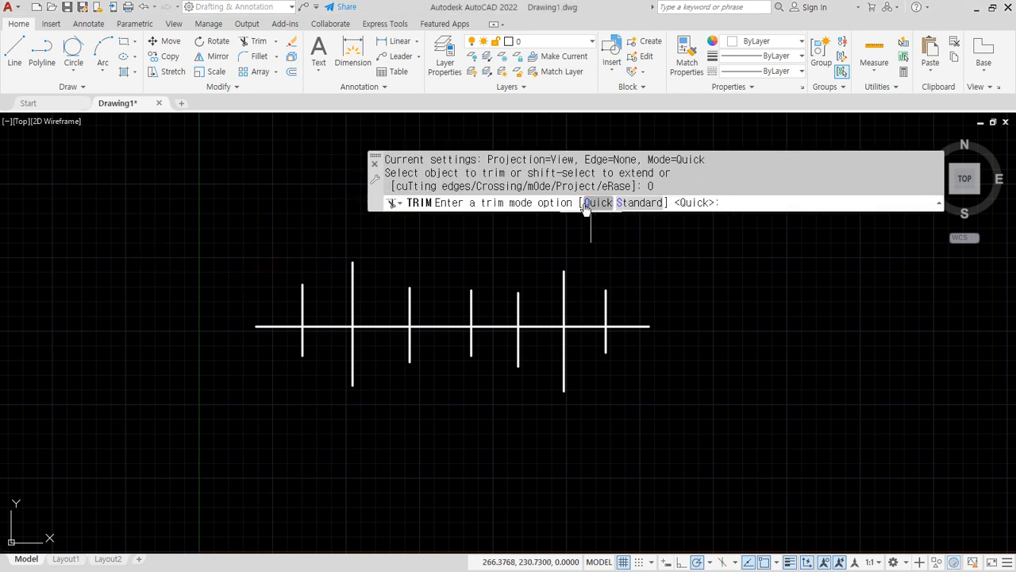
click(639, 203)
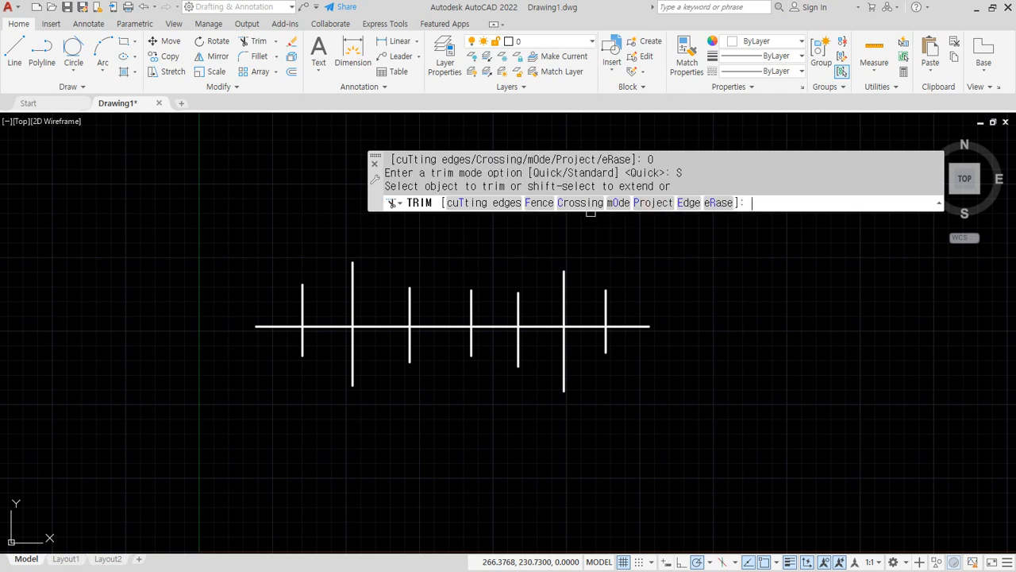
key(Return)
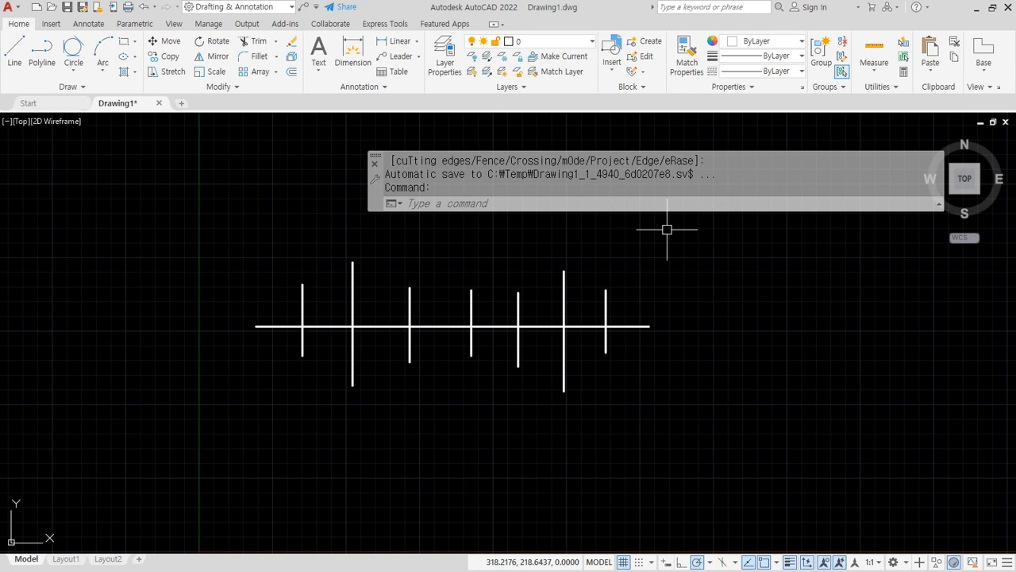
key(ctrl+z)
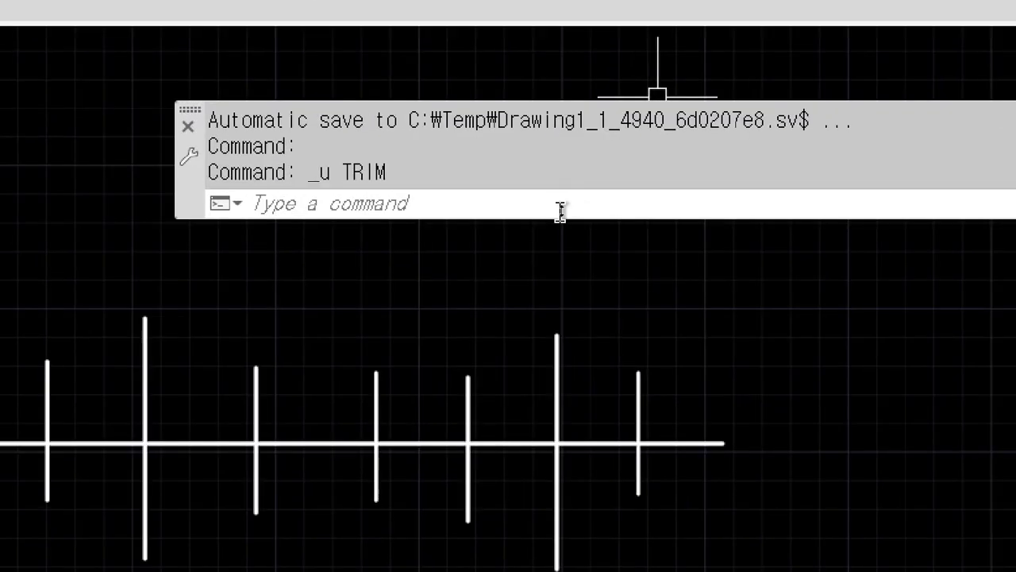
Keep Standard as the Trim mode, accept all objects as cutting edges, and cancel the command
text(tr)
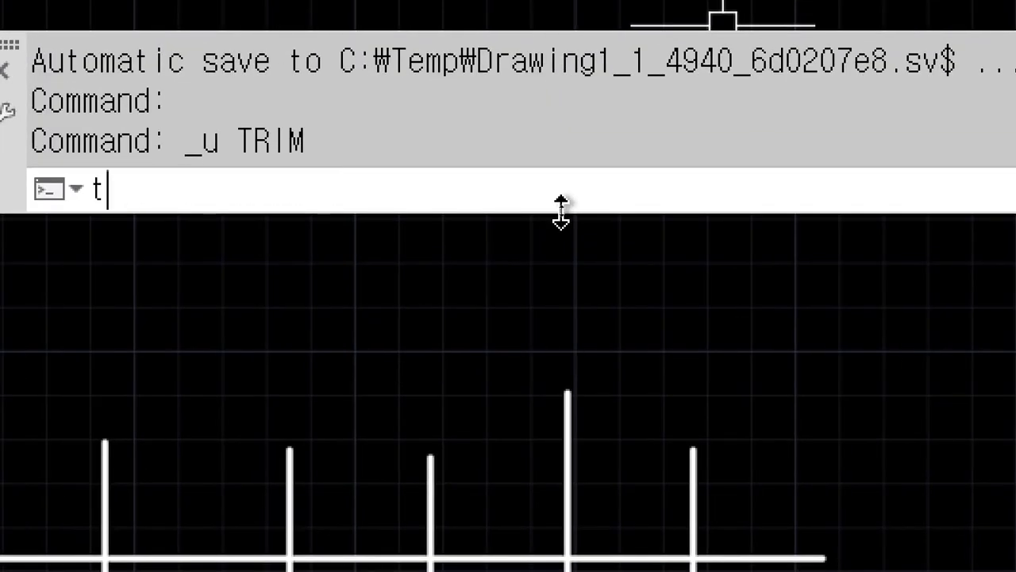
key(Return)
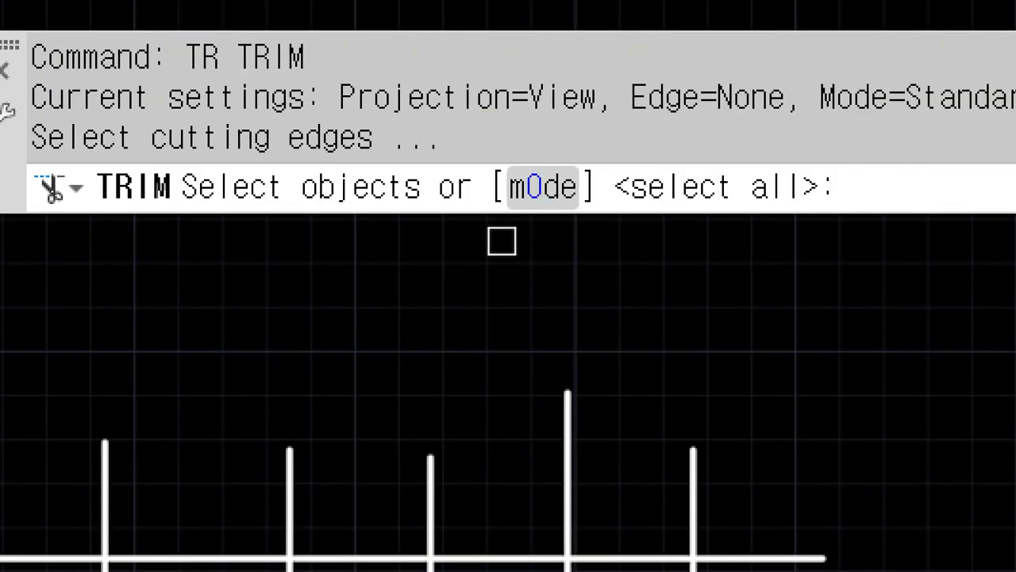
click(543, 190)
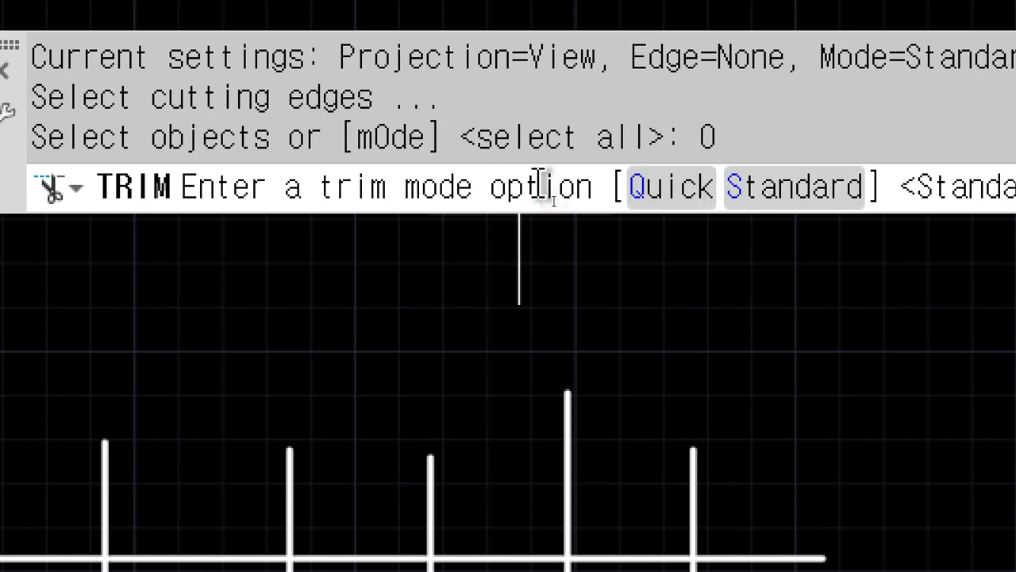
click(794, 188)
key(Return)
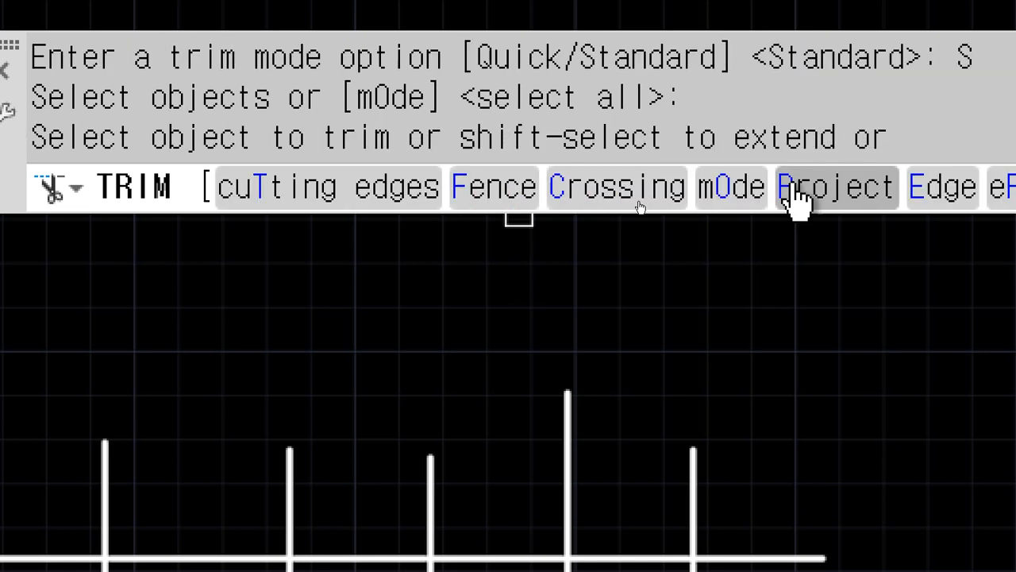
key(Escape)
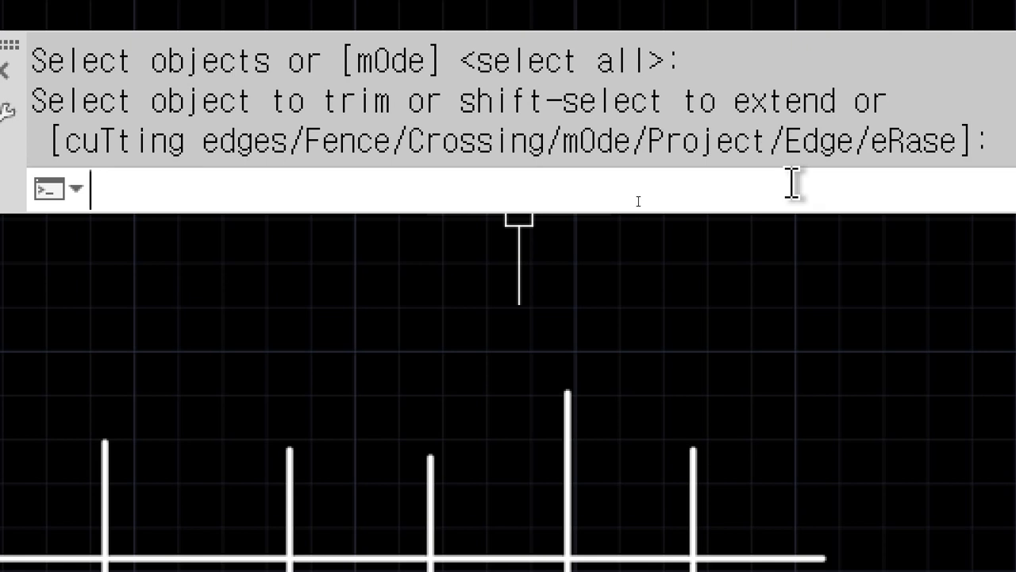
In Standard Trim, use the two tallest verticals as cutting edges, trim the horizontal line between them, and try to trim the middle vertical
text(tr)
key(Return)
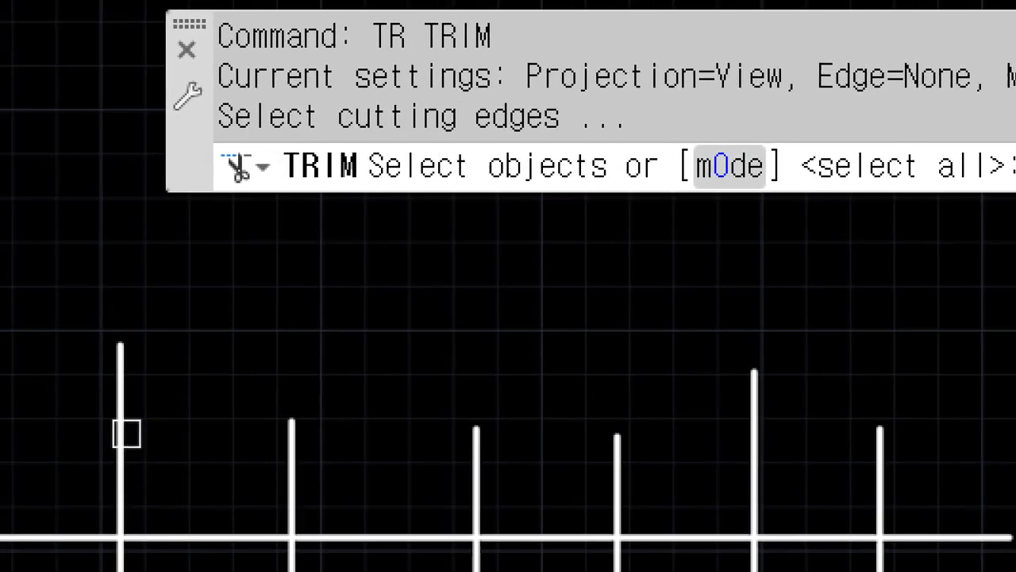
click(22, 452)
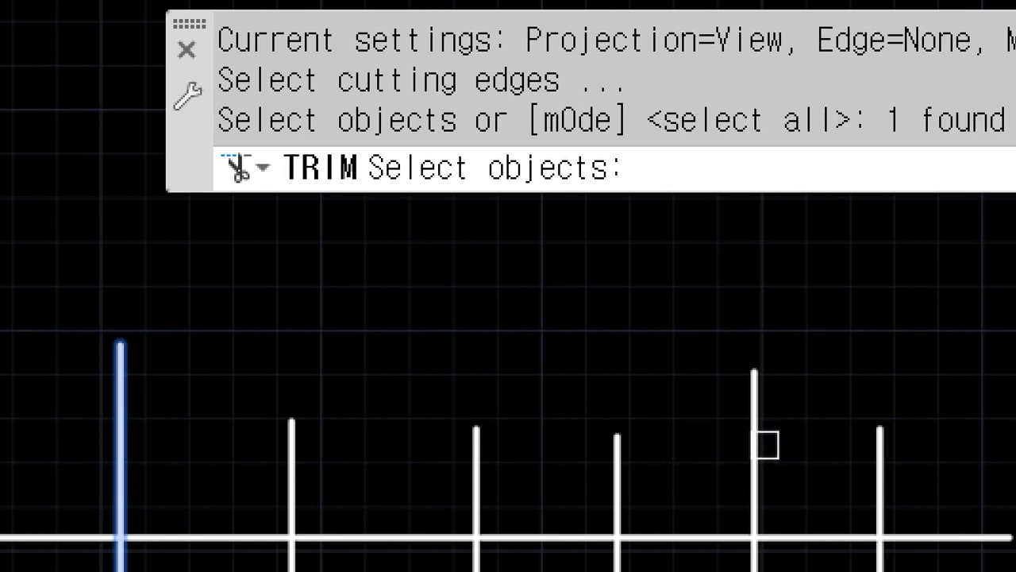
click(760, 444)
key(Return)
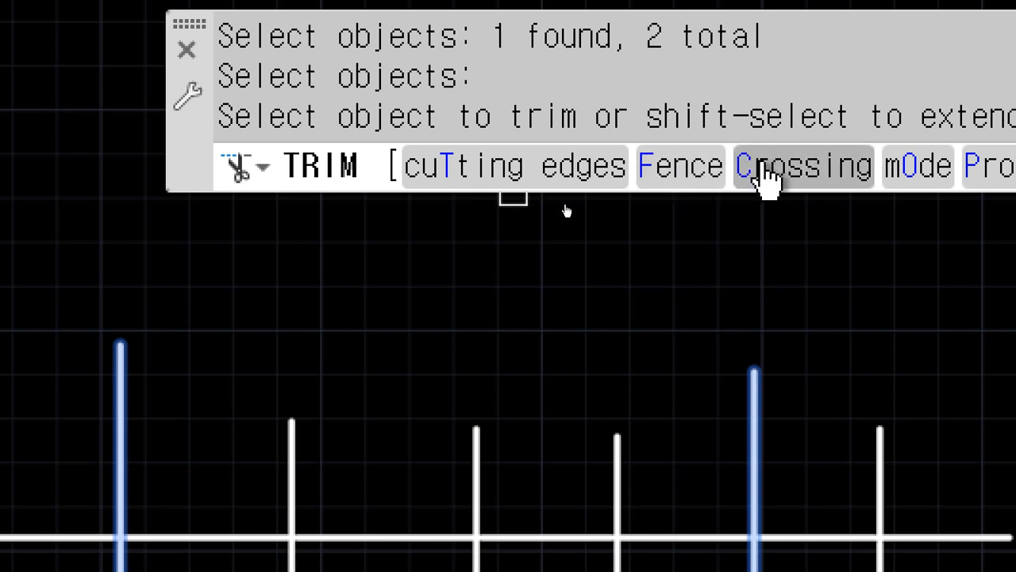
click(463, 441)
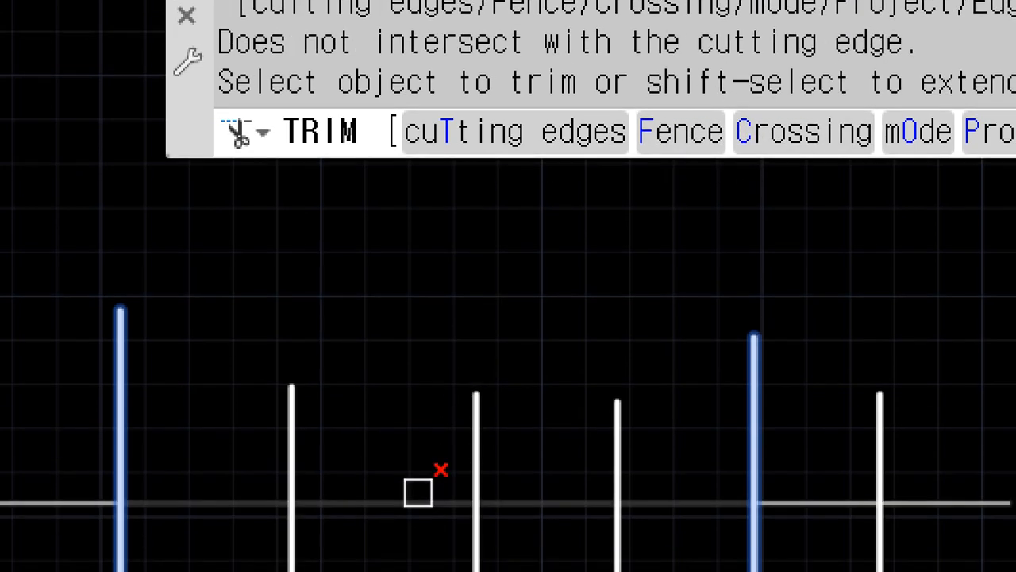
click(418, 492)
click(476, 472)
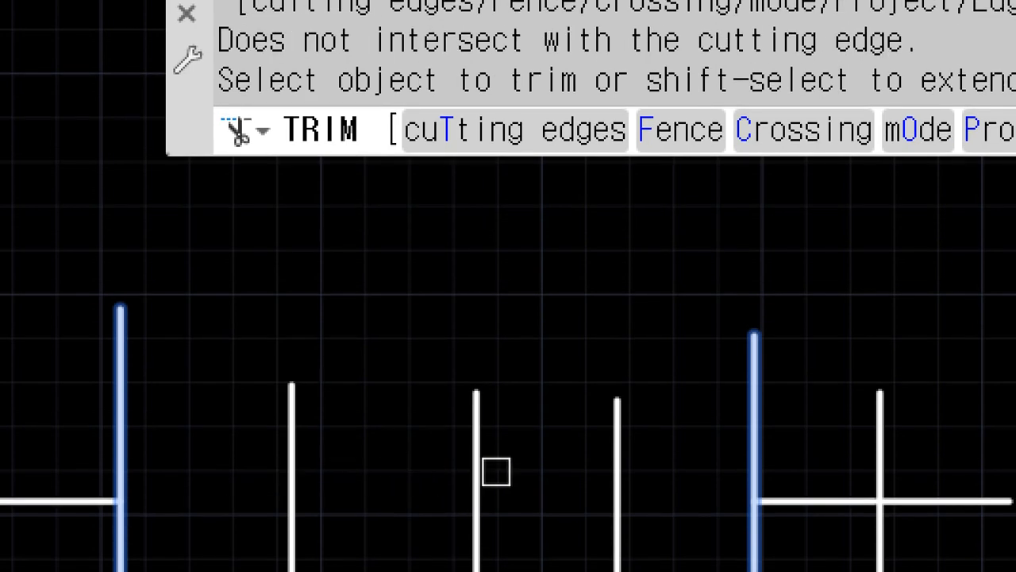
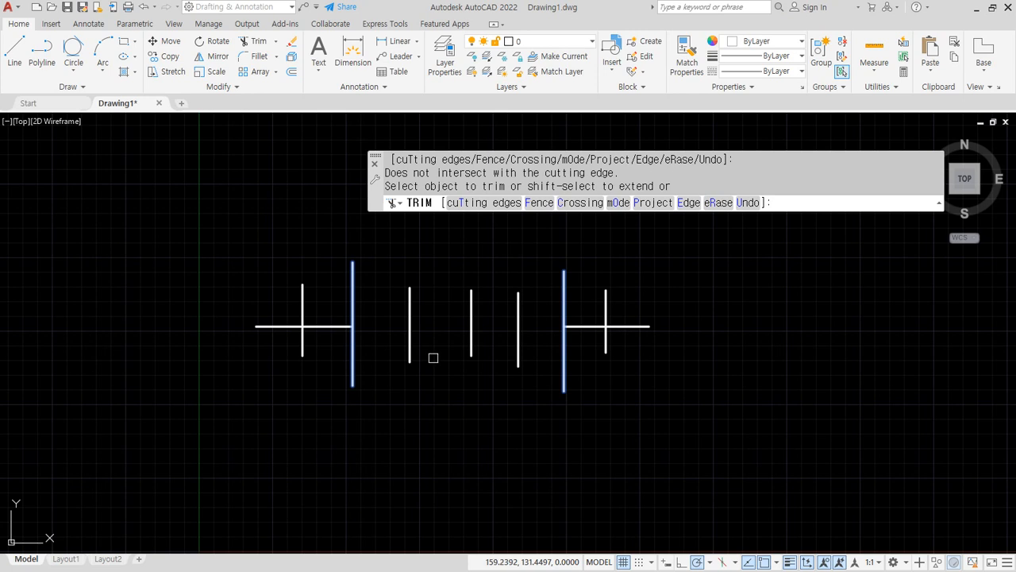
mouse_move(381, 342)
mouse_down()
mouse_move(372, 329)
mouse_move(644, 329)
mouse_move(262, 326)
mouse_move(438, 318)
mouse_move(492, 288)
mouse_move(483, 305)
mouse_move(352, 331)
mouse_move(261, 331)
mouse_move(583, 335)
mouse_move(563, 326)
mouse_move(673, 326)
mouse_up()
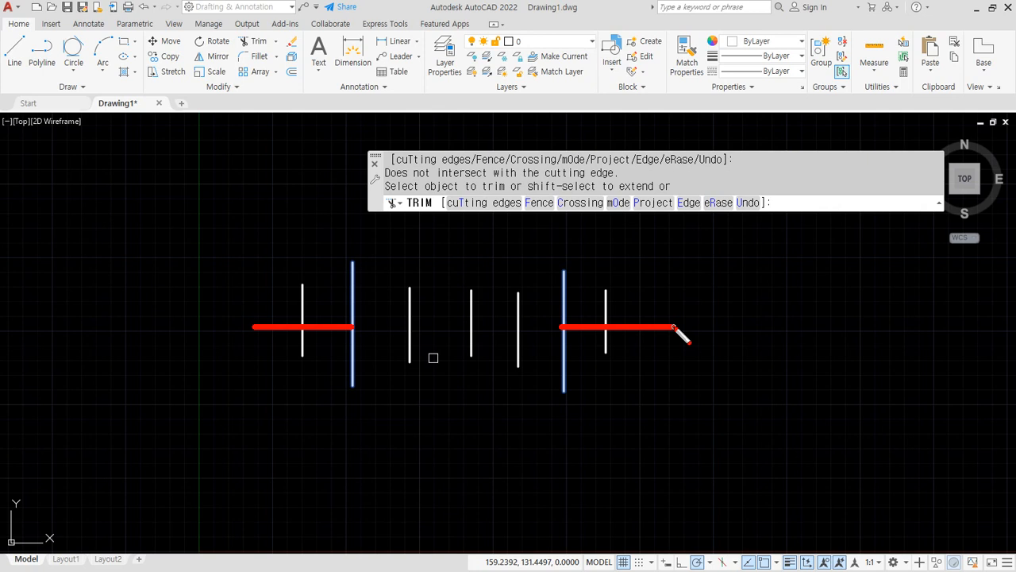
mouse_move(673, 326)
mouse_down()
mouse_move(676, 340)
mouse_move(637, 340)
mouse_move(556, 322)
mouse_move(675, 313)
mouse_move(666, 346)
mouse_move(613, 342)
mouse_up()
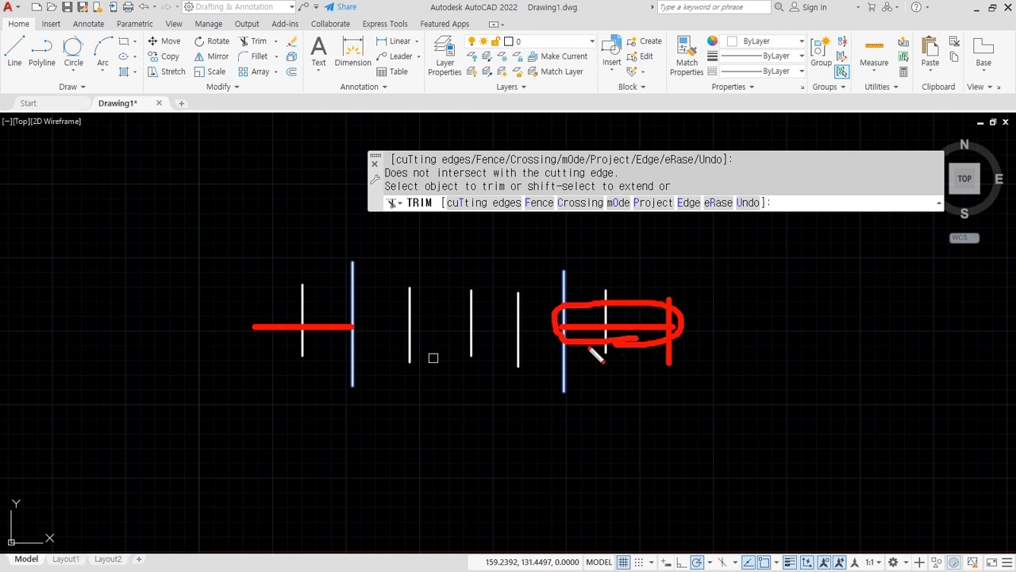
key(e)
mouse_move(480, 346)
mouse_down()
mouse_move(474, 300)
mouse_move(469, 350)
mouse_up()
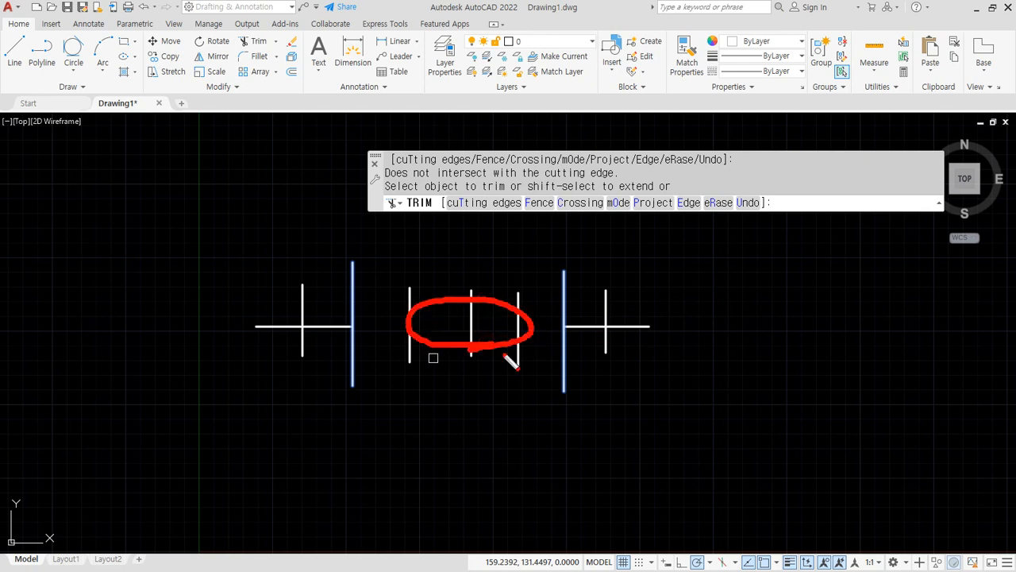
mouse_move(621, 349)
mouse_down()
mouse_move(585, 336)
mouse_move(651, 327)
mouse_move(620, 342)
mouse_up()
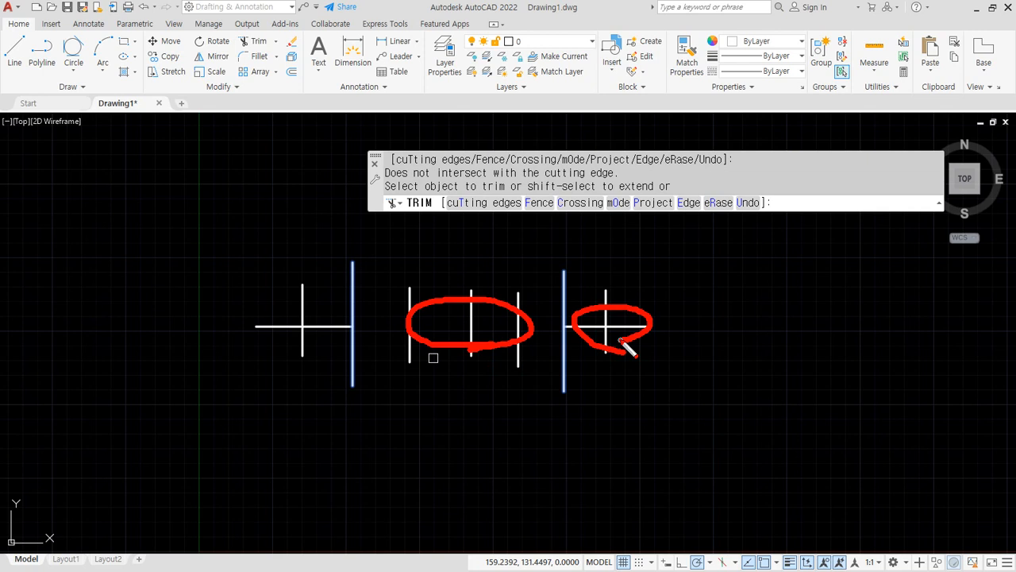
mouse_move(305, 343)
mouse_down()
mouse_move(232, 316)
mouse_move(344, 332)
mouse_move(289, 348)
mouse_up()
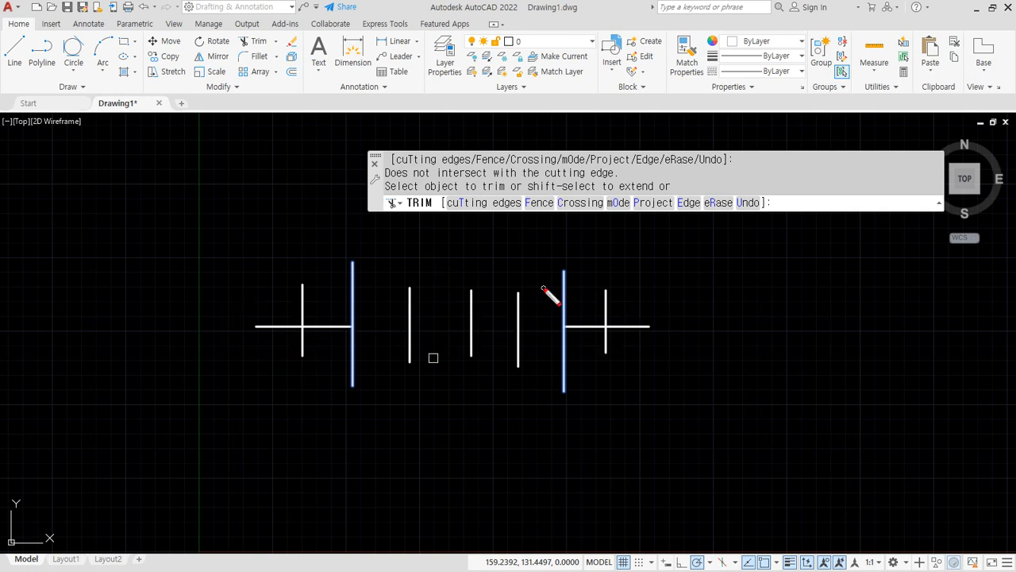
drag(566, 272, 572, 391)
drag(354, 254, 352, 373)
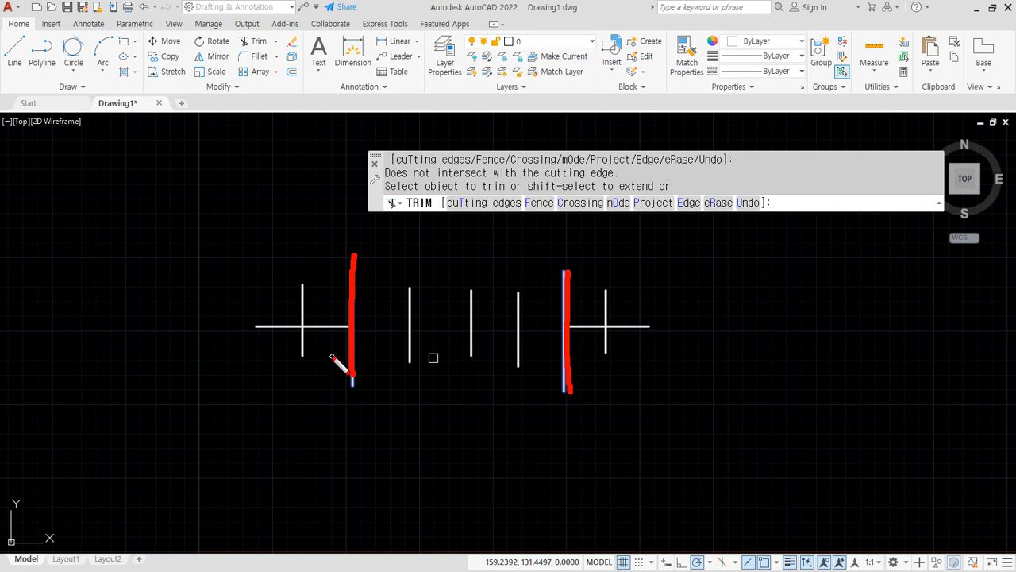
mouse_move(329, 352)
mouse_down()
mouse_move(243, 329)
mouse_move(343, 354)
mouse_move(314, 359)
mouse_up()
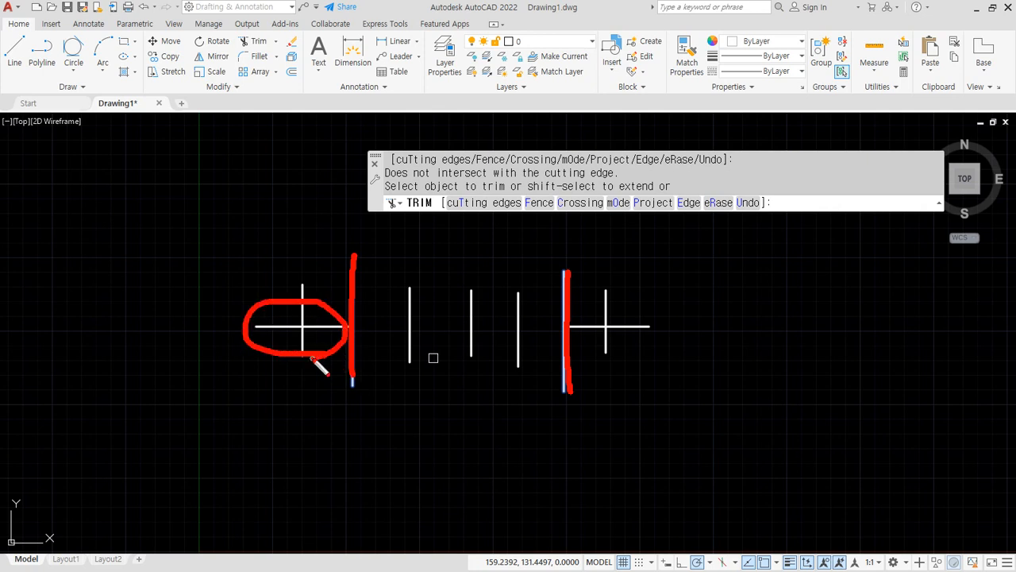
End Trim and undo the cut made in the horizontal line between the two tallest verticals
key(Escape)
key(Escape)
key(ctrl+z)
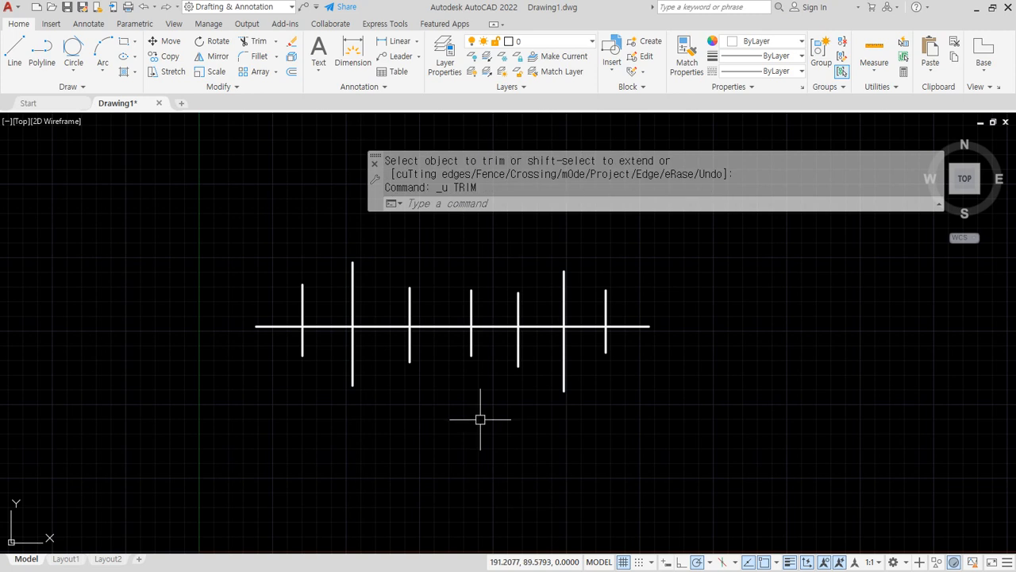
Using the two tallest verticals as cutting edges, trim both outer ends of the horizontal line
text(tr)
key(Return)
click(559, 294)
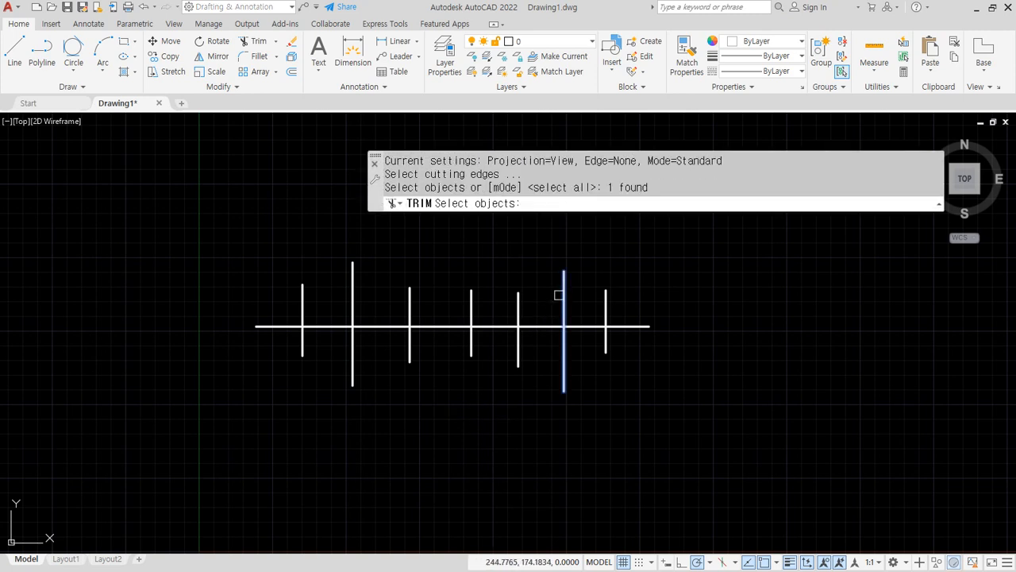
click(350, 297)
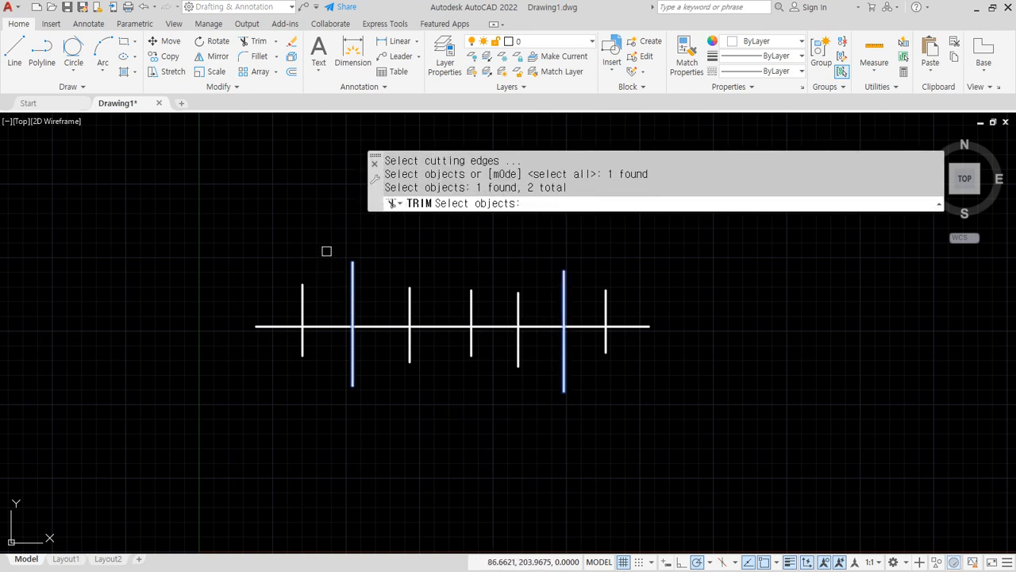
key(Return)
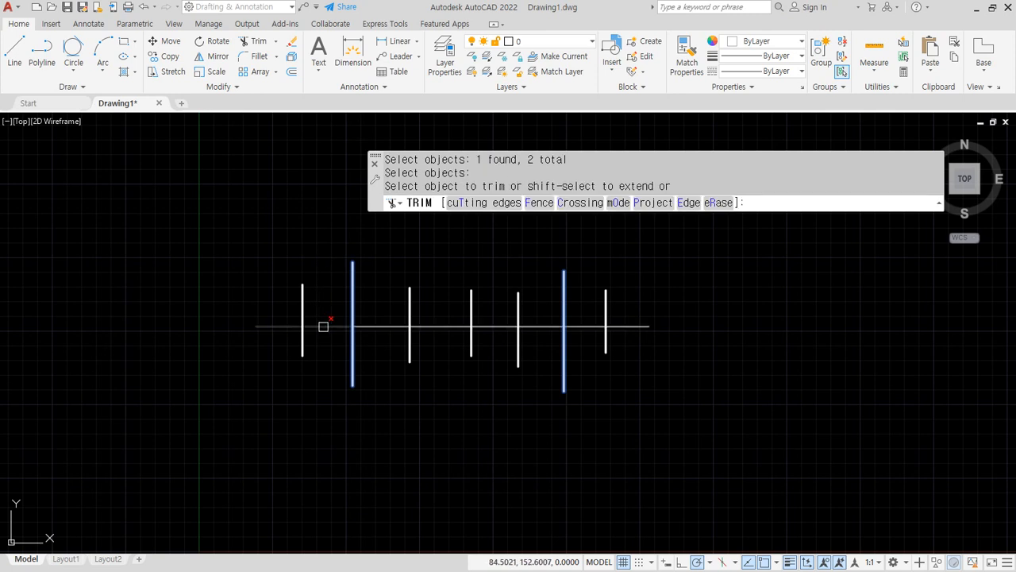
click(324, 326)
click(639, 326)
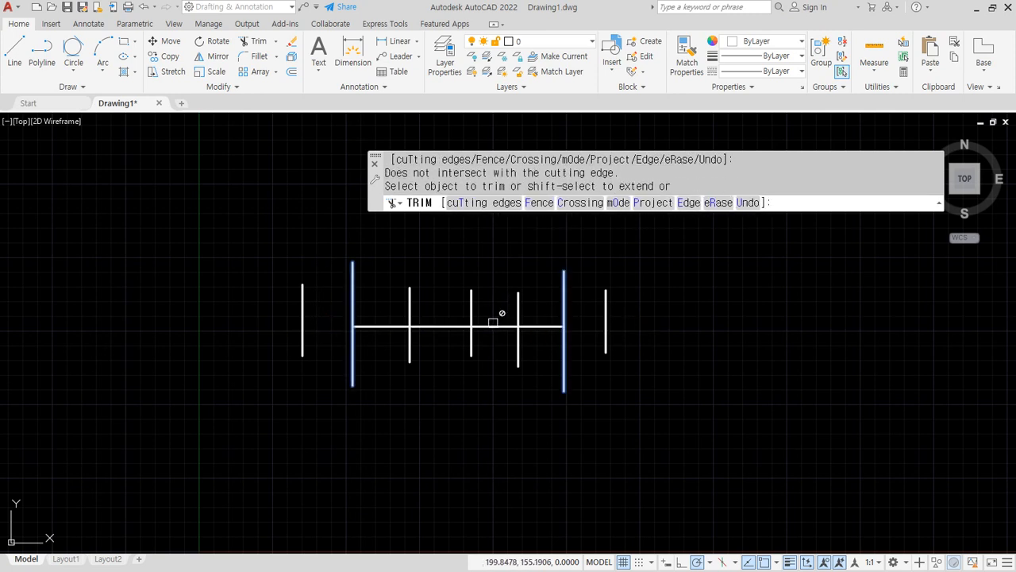
mouse_move(350, 330)
mouse_down()
mouse_move(283, 301)
mouse_move(350, 328)
mouse_up()
mouse_move(568, 322)
mouse_down()
mouse_move(740, 308)
mouse_move(574, 320)
mouse_up()
drag(350, 231, 349, 431)
drag(563, 246, 563, 482)
mouse_move(361, 327)
mouse_down()
mouse_move(366, 336)
mouse_move(554, 328)
mouse_move(547, 332)
mouse_up()
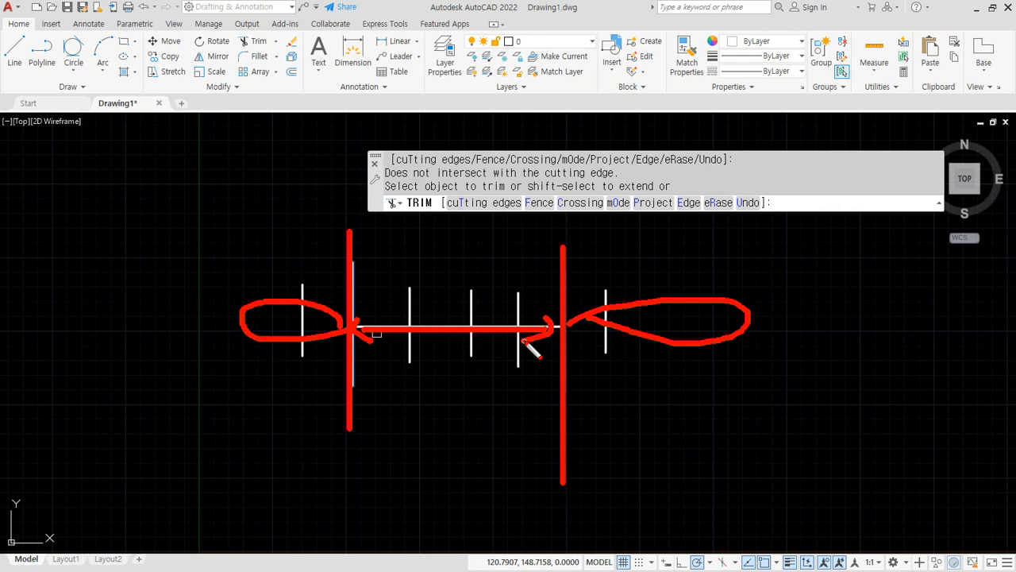
key(e)
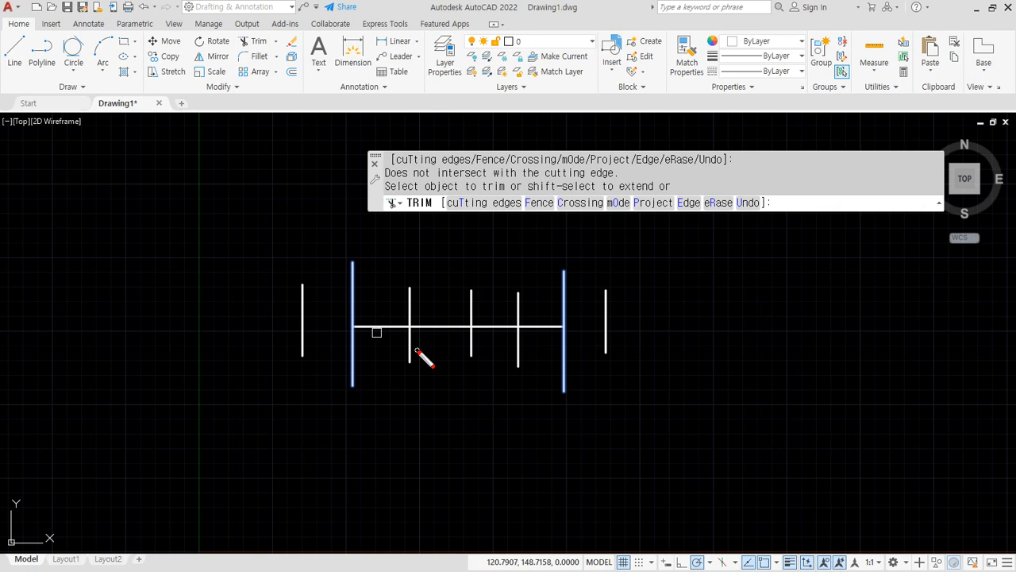
drag(352, 267, 353, 386)
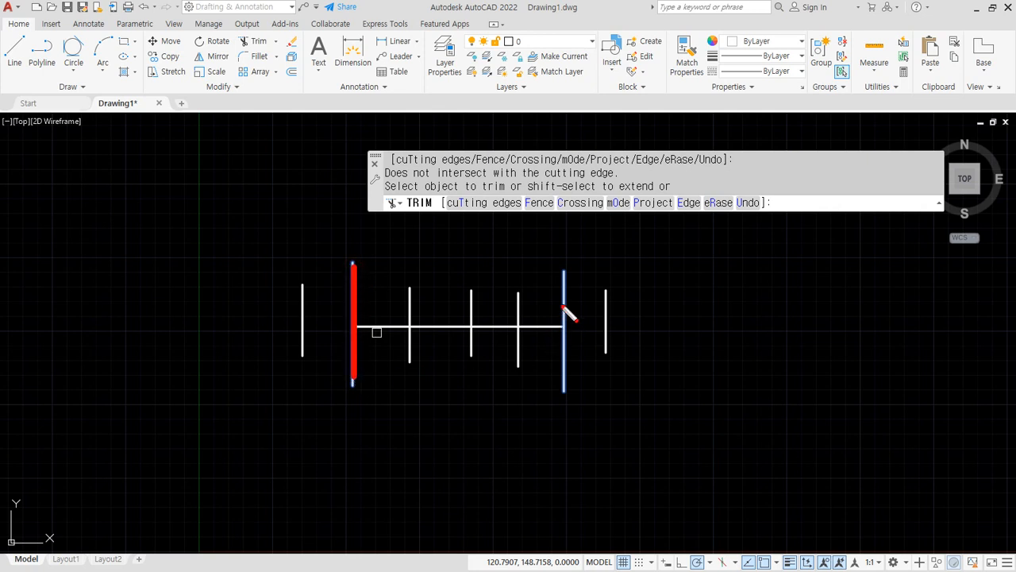
drag(565, 272, 556, 397)
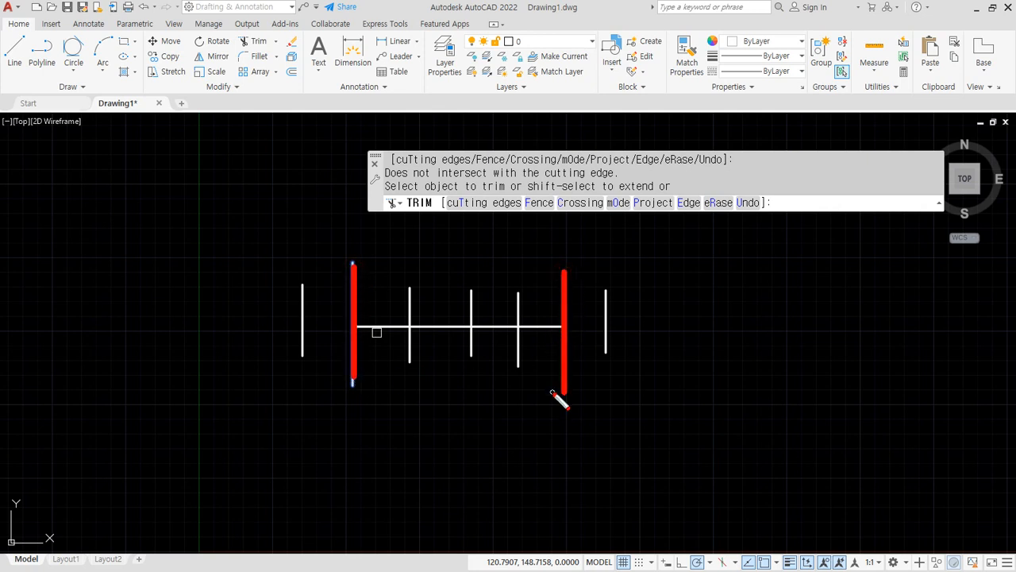
mouse_move(382, 335)
mouse_down()
mouse_move(359, 334)
mouse_move(461, 315)
mouse_move(573, 333)
mouse_move(387, 340)
mouse_up()
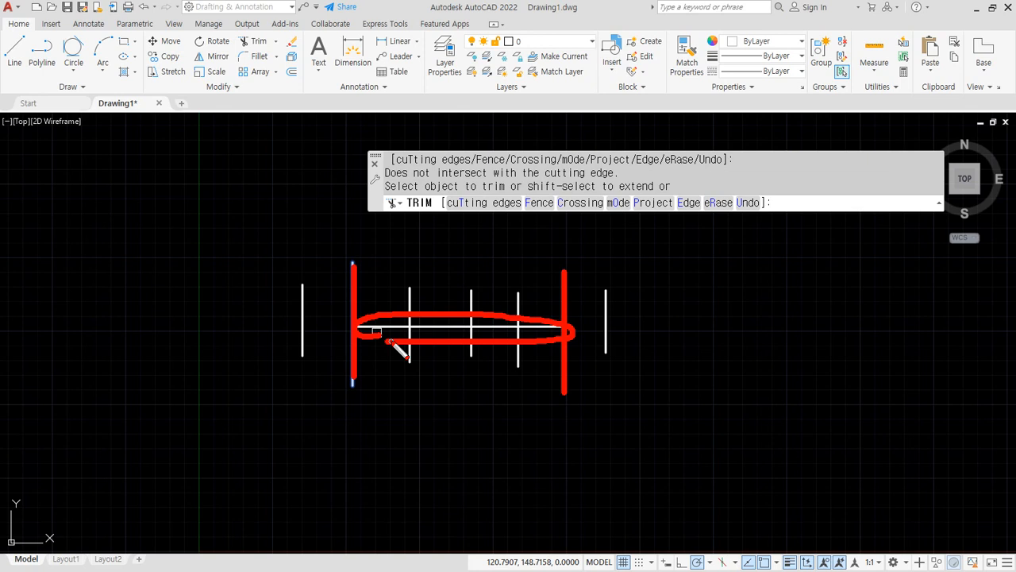
drag(389, 341, 390, 341)
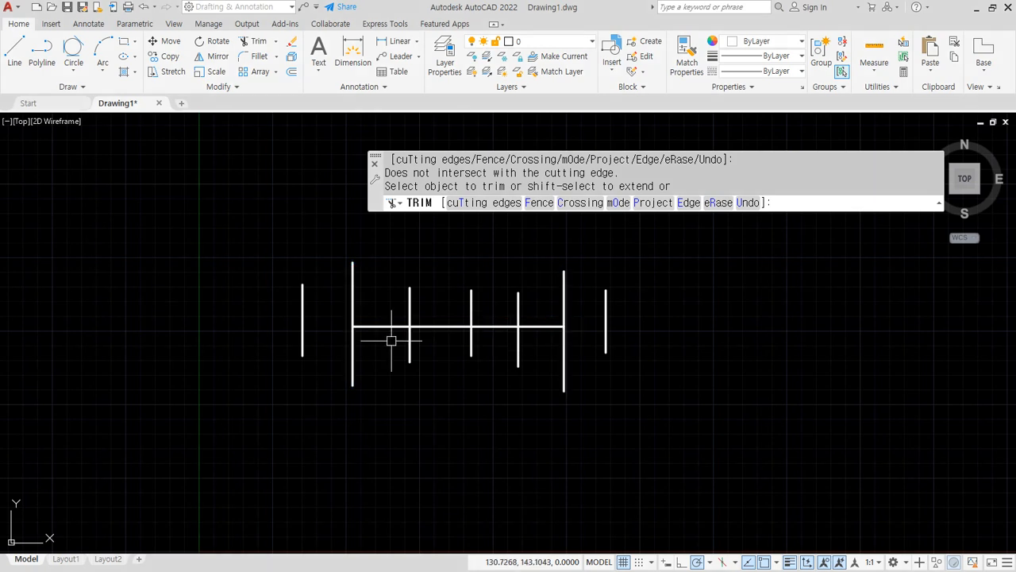
Cancel Trim and undo the trimming of the horizontal line's two outer ends
key(Escape)
key(Escape)
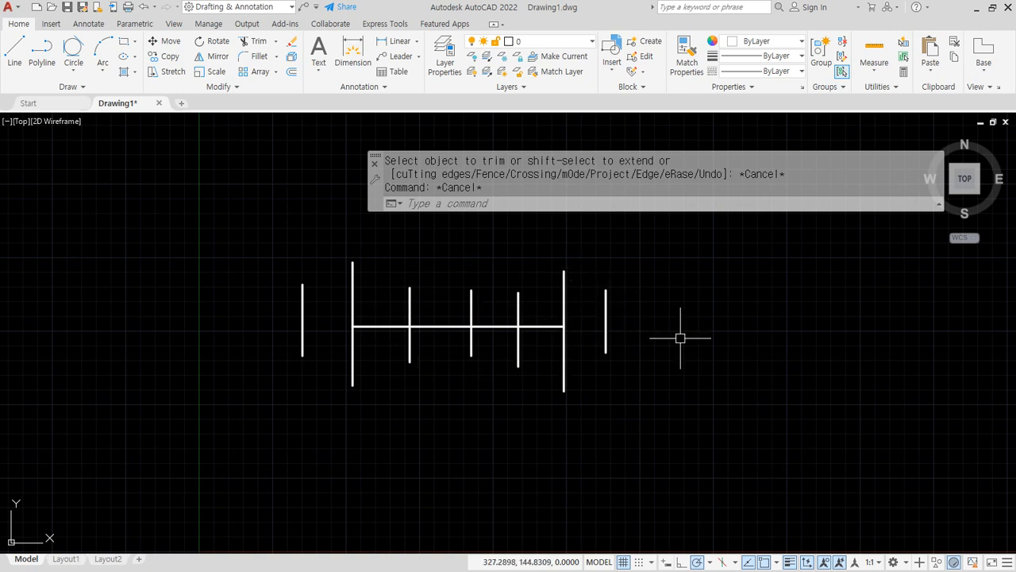
key(ctrl+z)
With all objects as cutting edges, trim the horizontal line's right end and the lower halves of the two rightmost verticals
text(tr)
key(Return)
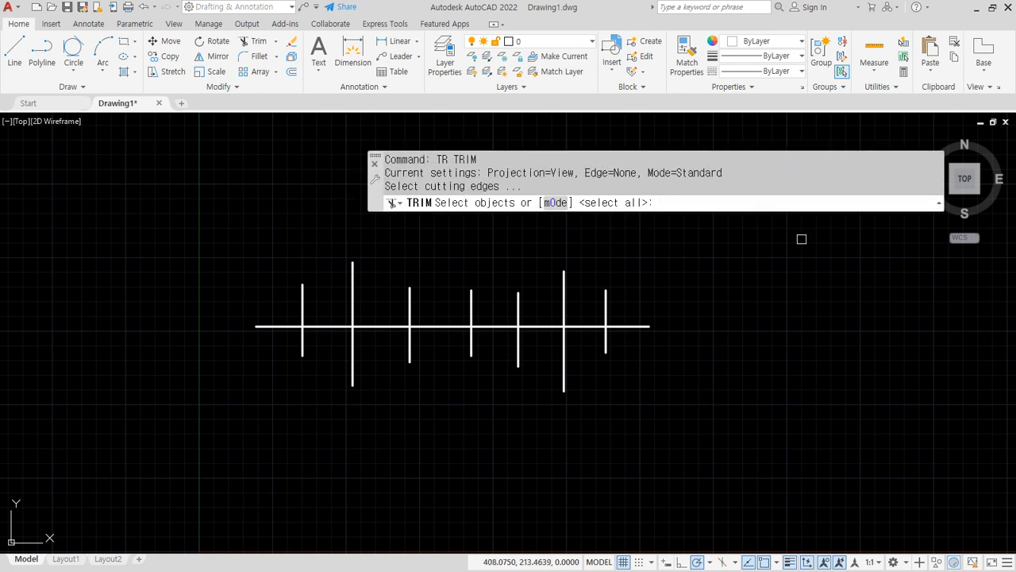
key(Return)
click(645, 326)
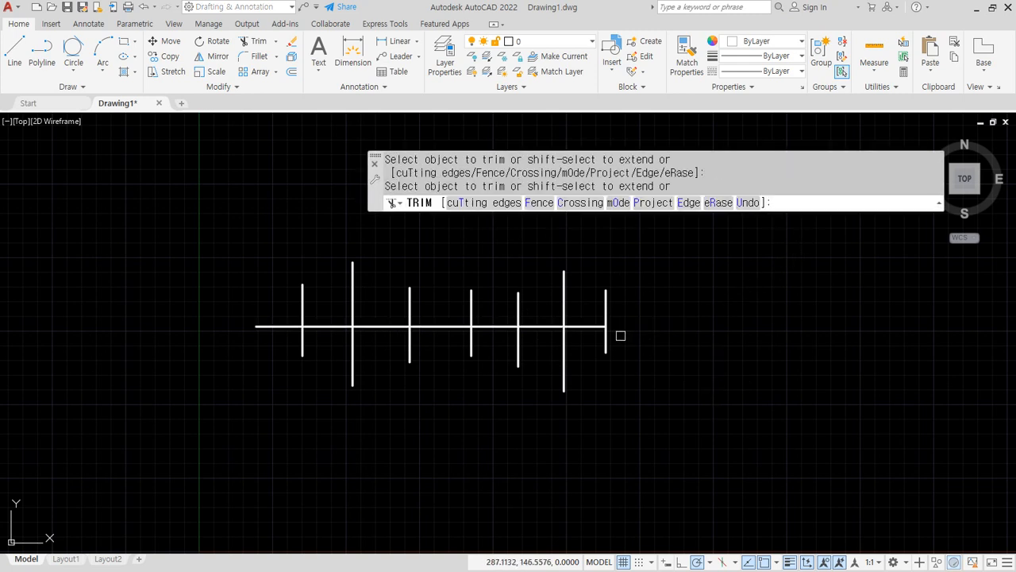
click(608, 340)
click(565, 345)
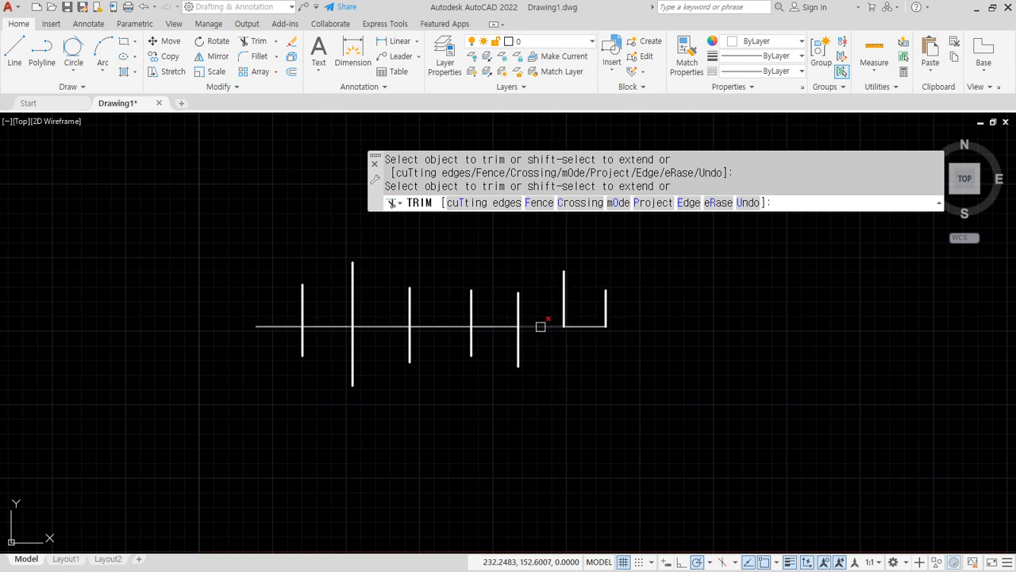
Trim alternating horizontal segments, the upper halves of the fourth, fifth and first verticals, and the lower halves of the second and third
click(540, 326)
click(527, 314)
click(447, 290)
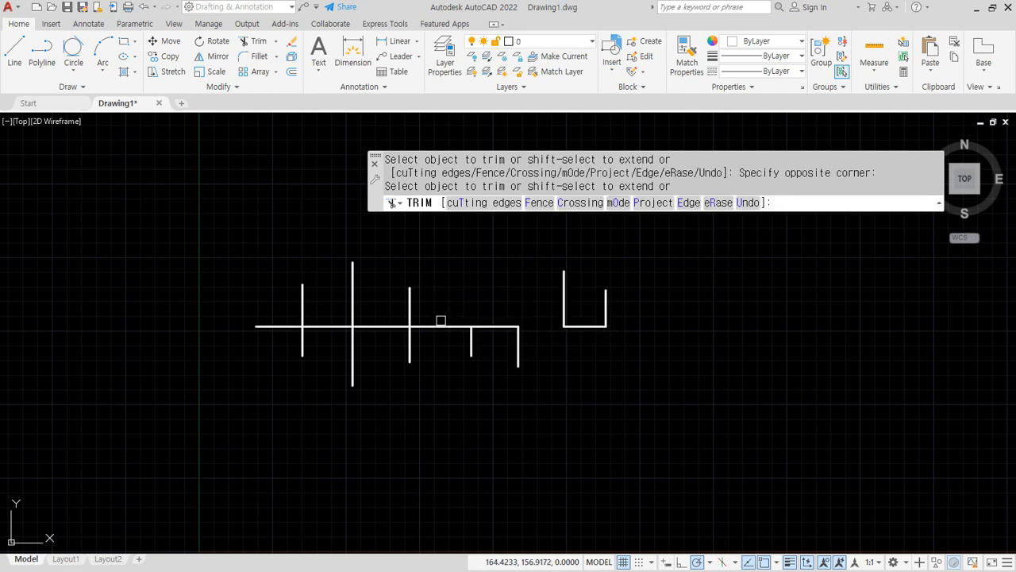
click(439, 325)
click(438, 333)
click(329, 376)
click(329, 327)
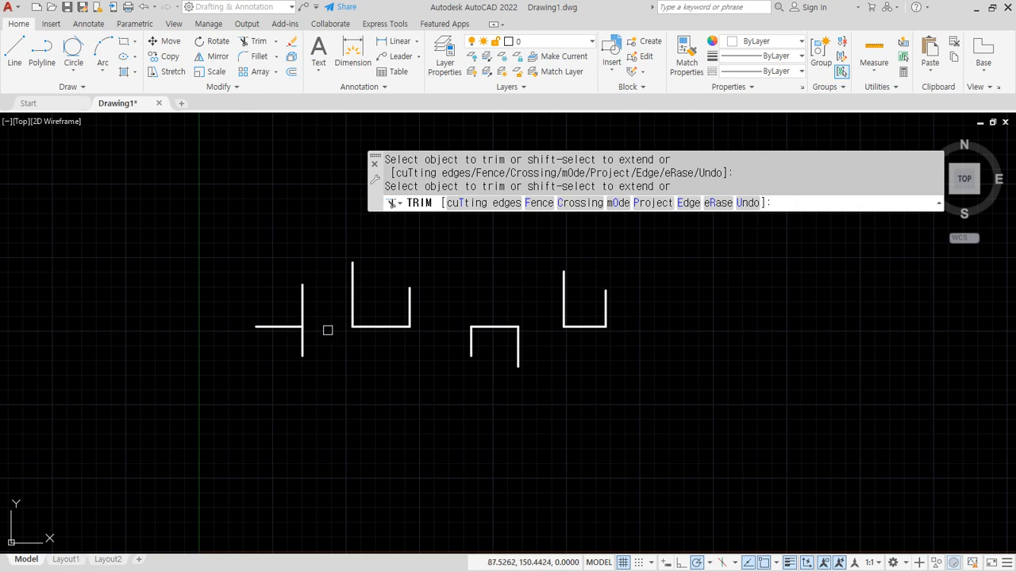
click(334, 291)
click(280, 257)
Try to trim the leftover pieces by picking one directly and using large crossing windows across the remaining shapes
click(350, 283)
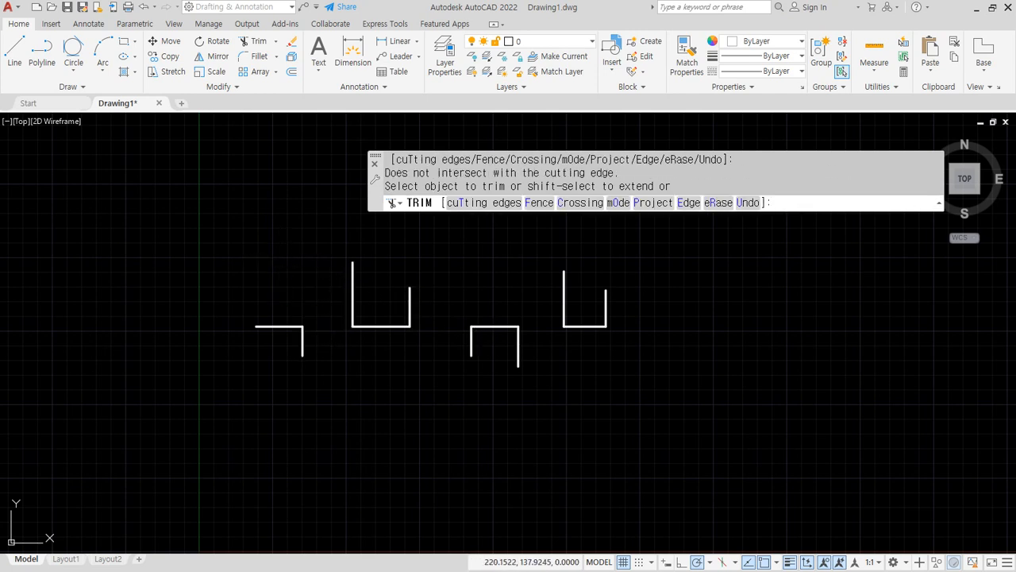
click(535, 348)
click(436, 347)
click(680, 377)
click(213, 258)
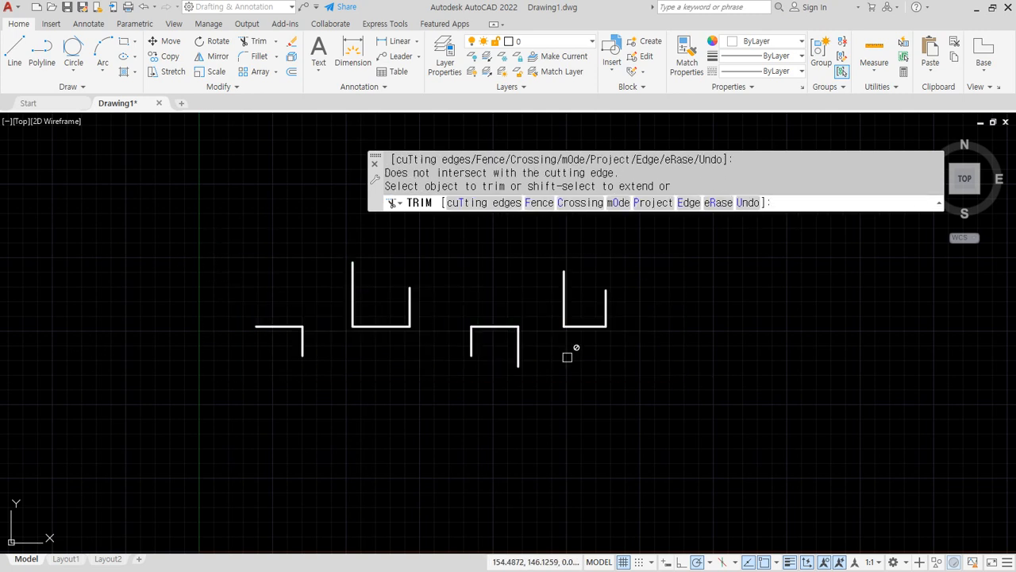
click(681, 359)
click(224, 275)
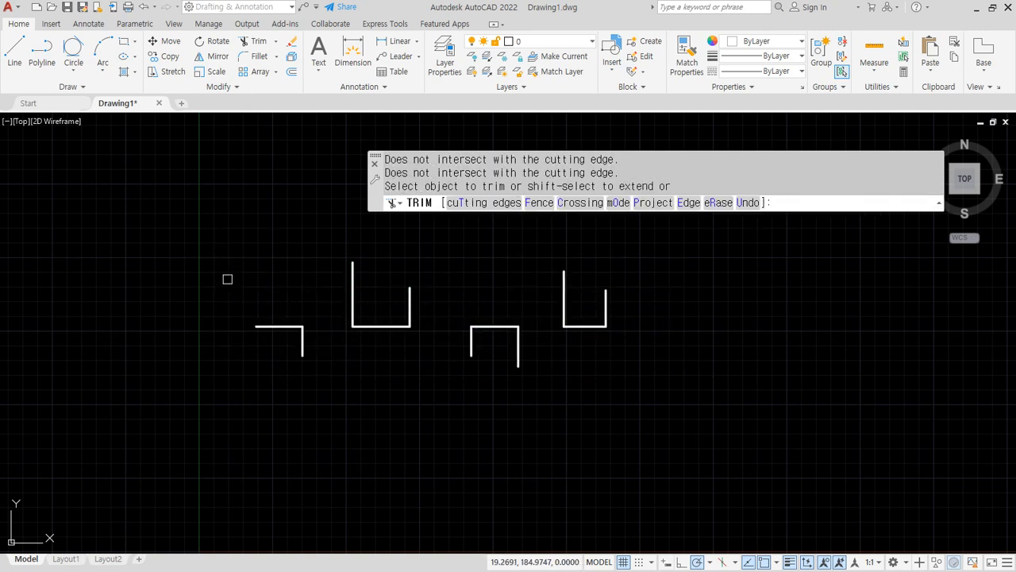
click(671, 251)
click(288, 275)
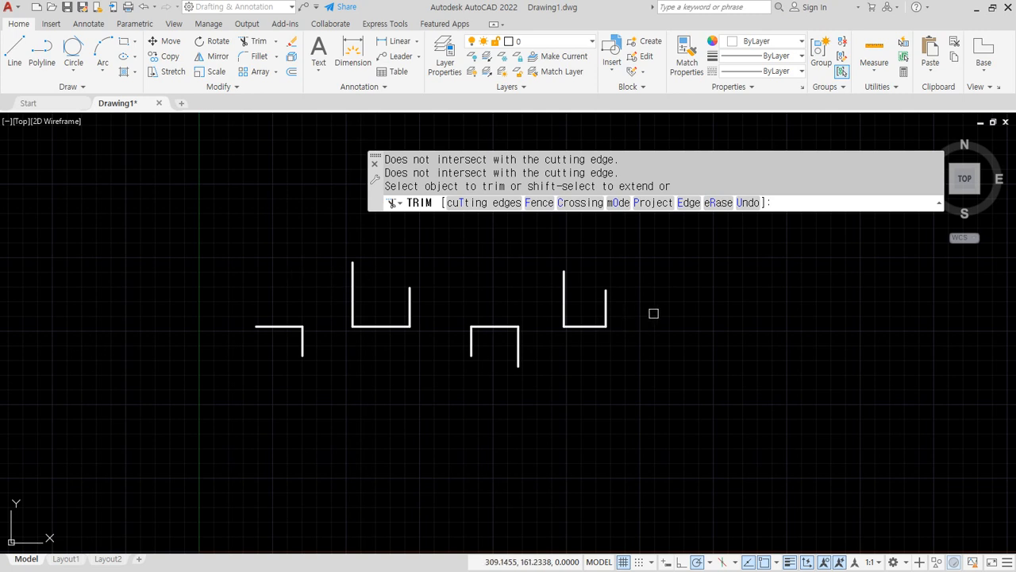
Try to trim each leftover shape with its own crossing window, then cancel Trim and undo the whole command
click(647, 282)
click(540, 266)
click(547, 376)
click(441, 324)
click(440, 318)
click(338, 275)
click(286, 297)
click(237, 396)
click(320, 389)
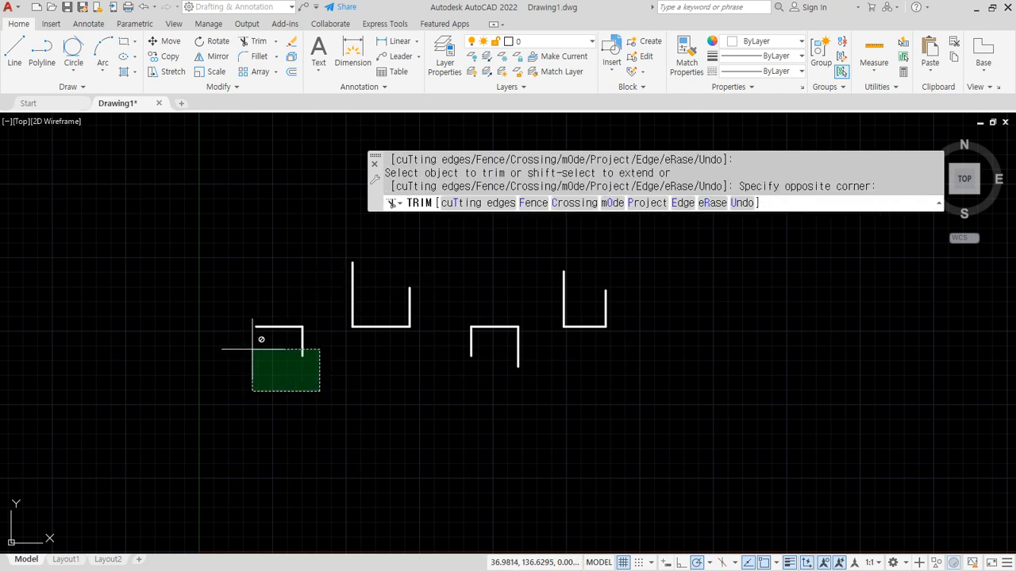
click(252, 348)
key(Escape)
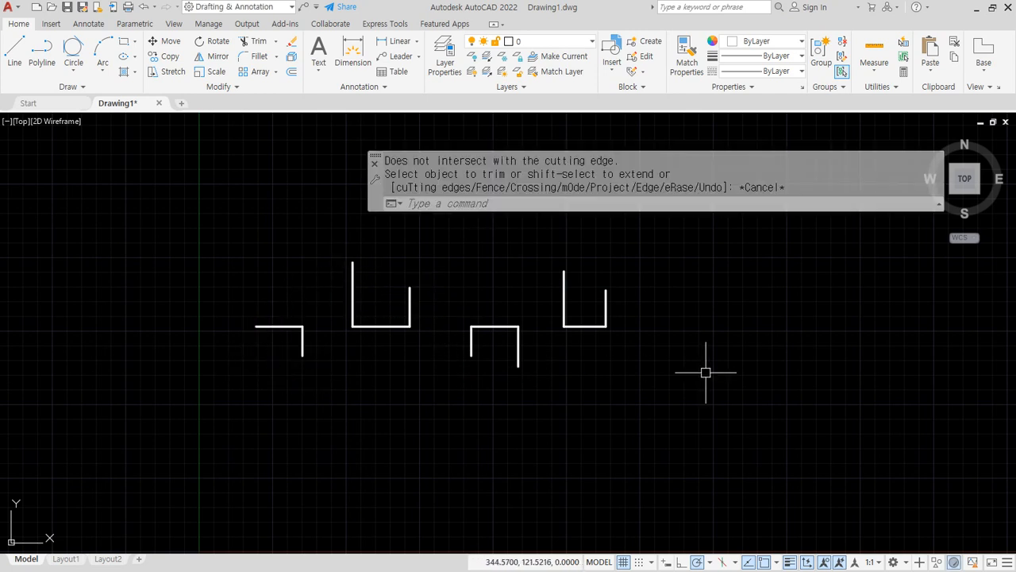
key(ctrl+z)
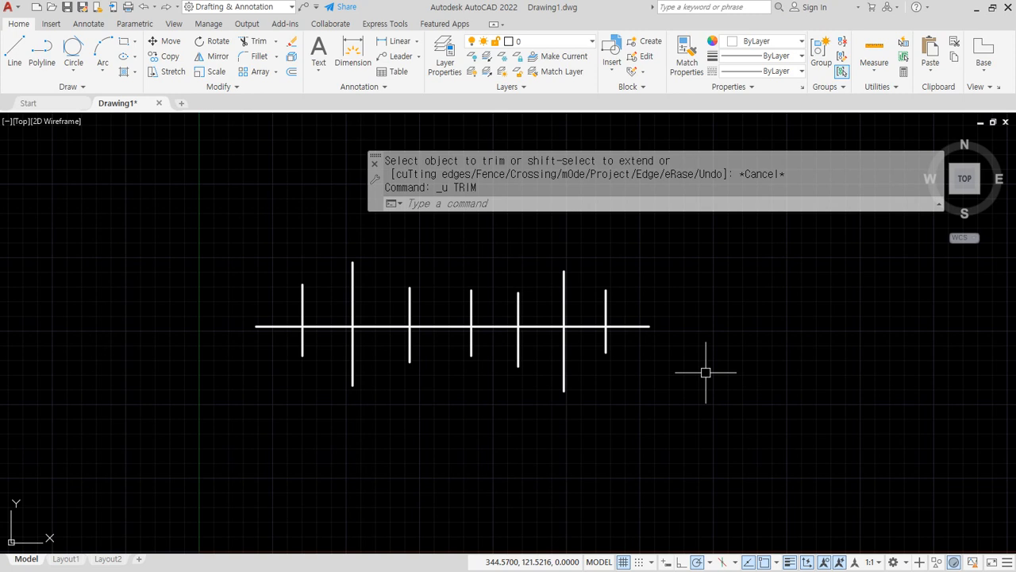
Set the Trim mode to Quick and end the command
click(482, 262)
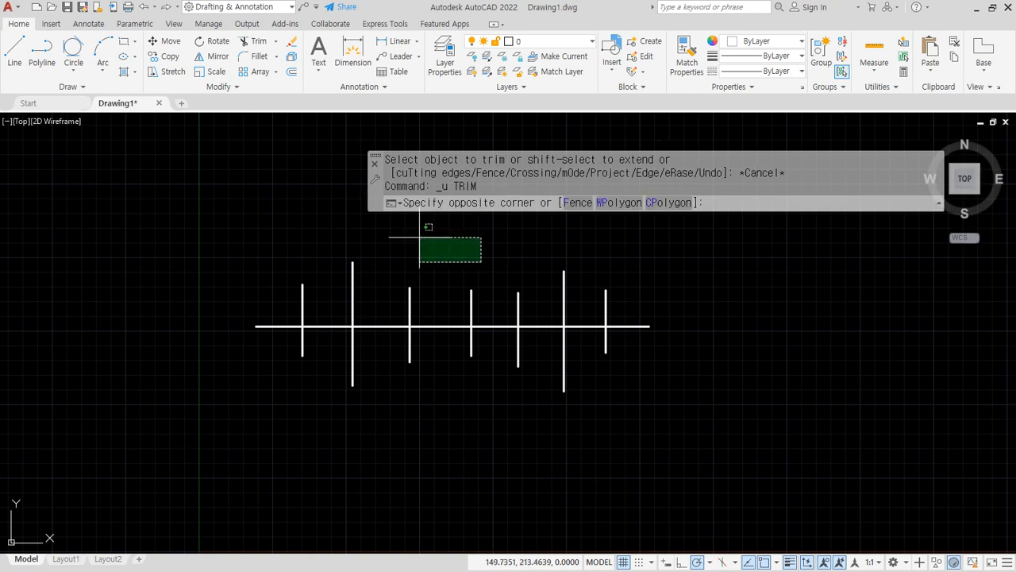
key(Escape)
text(tr)
key(Return)
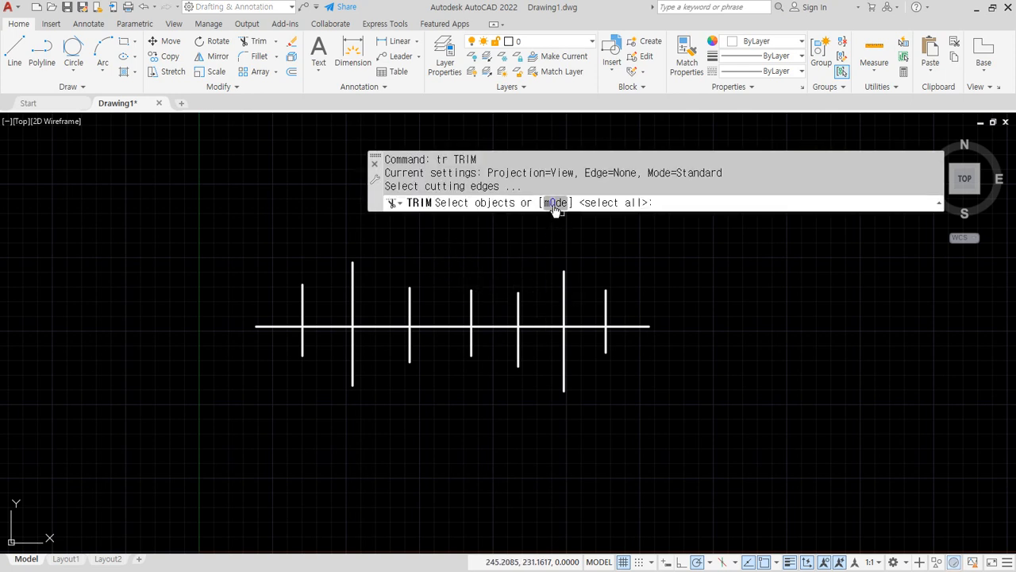
click(555, 203)
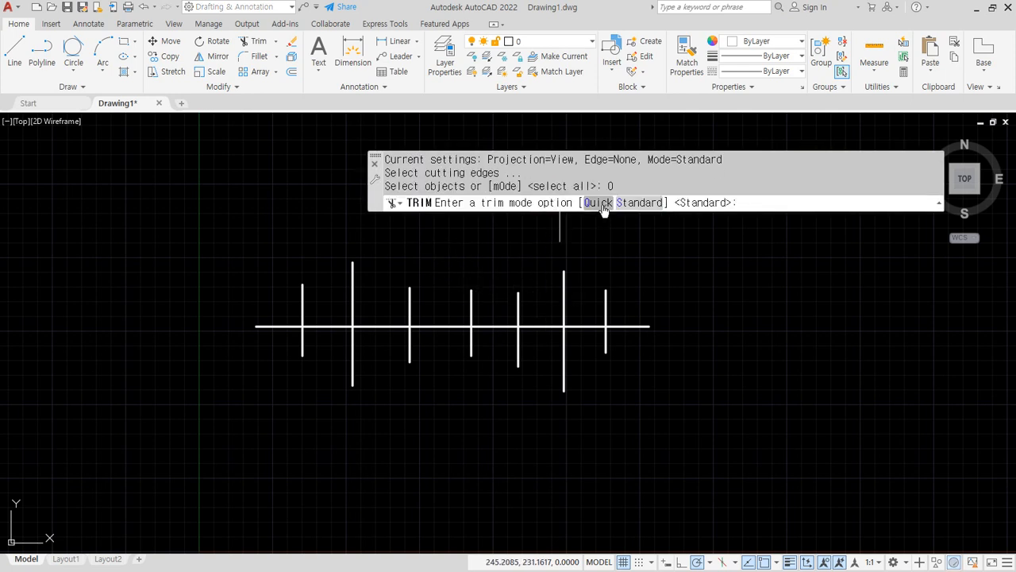
click(639, 203)
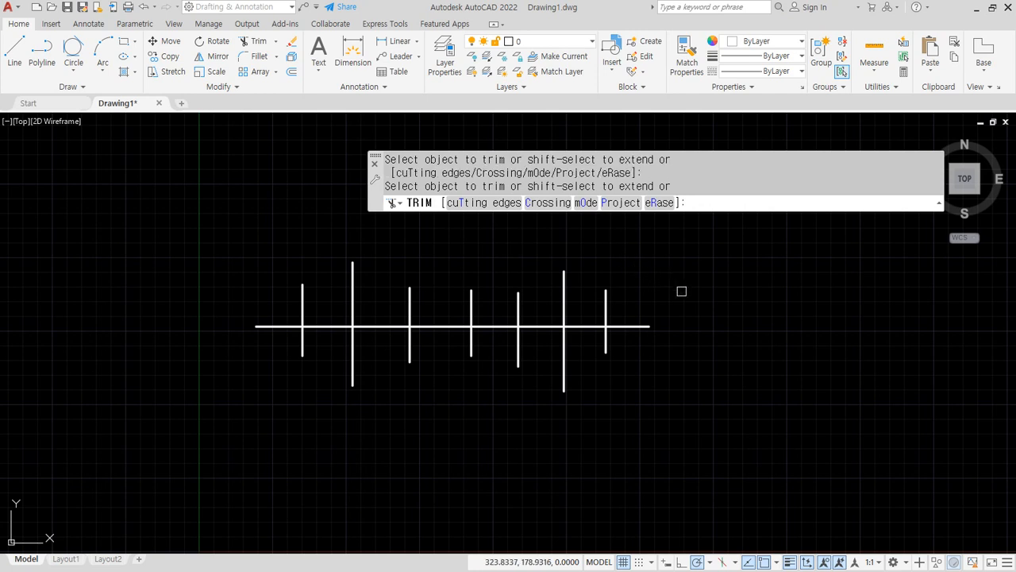
key(Escape)
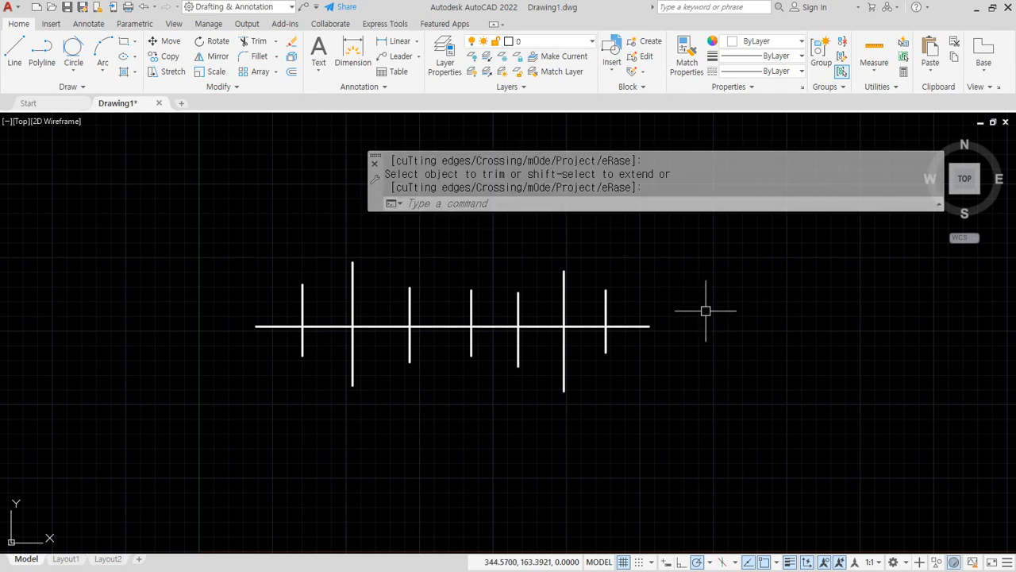
In Quick mode, trim alternating horizontal segments and halves of the verticals with freehand fences, then undo the trim
text(tr)
key(Return)
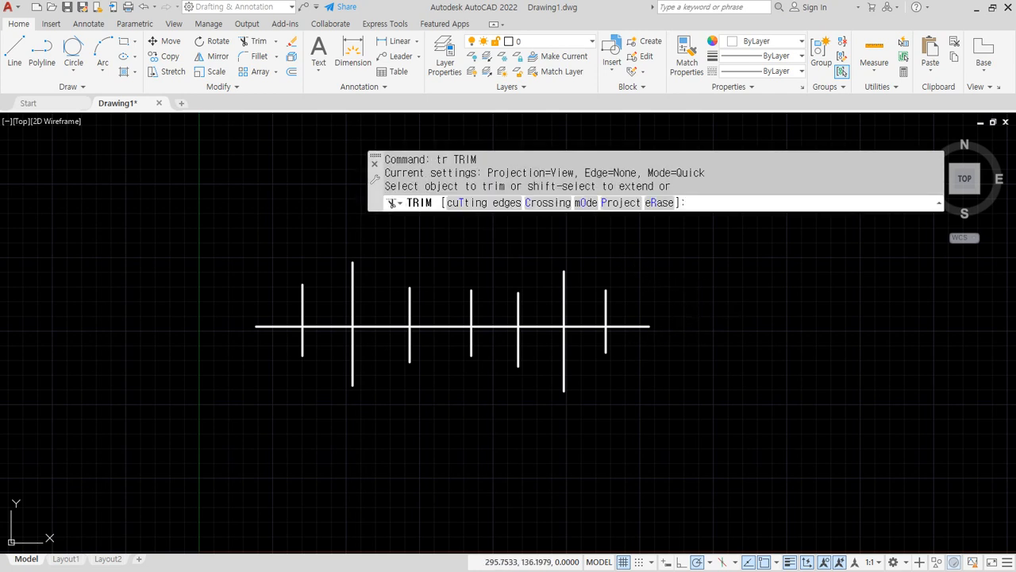
mouse_move(634, 349)
mouse_down()
mouse_move(633, 302)
mouse_move(545, 301)
mouse_move(539, 342)
mouse_move(461, 338)
mouse_up()
drag(442, 312, 439, 308)
drag(313, 291, 338, 297)
drag(427, 301, 315, 298)
mouse_move(322, 300)
mouse_down()
mouse_move(325, 341)
mouse_move(276, 342)
mouse_up()
key(Return)
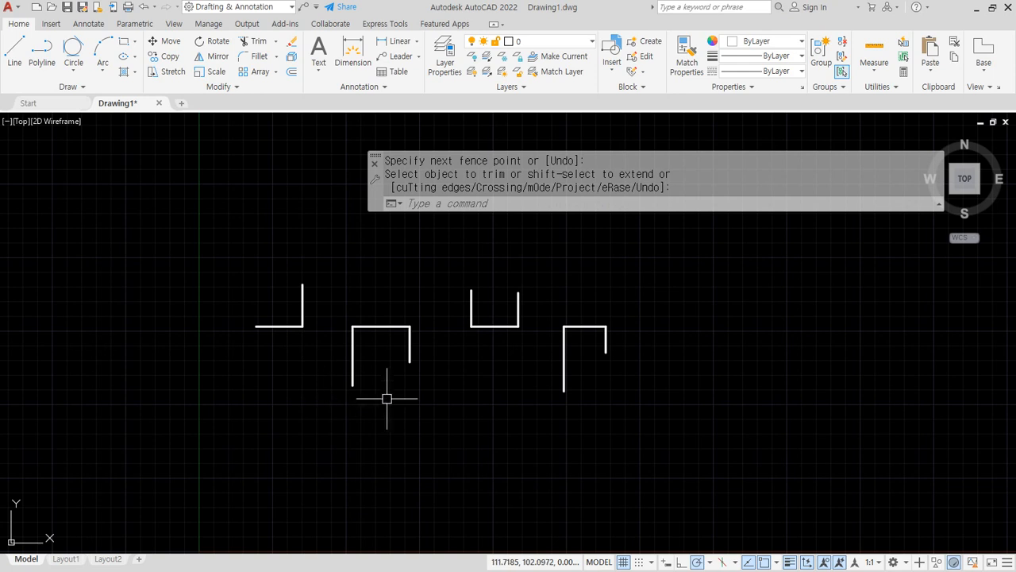
key(ctrl+z)
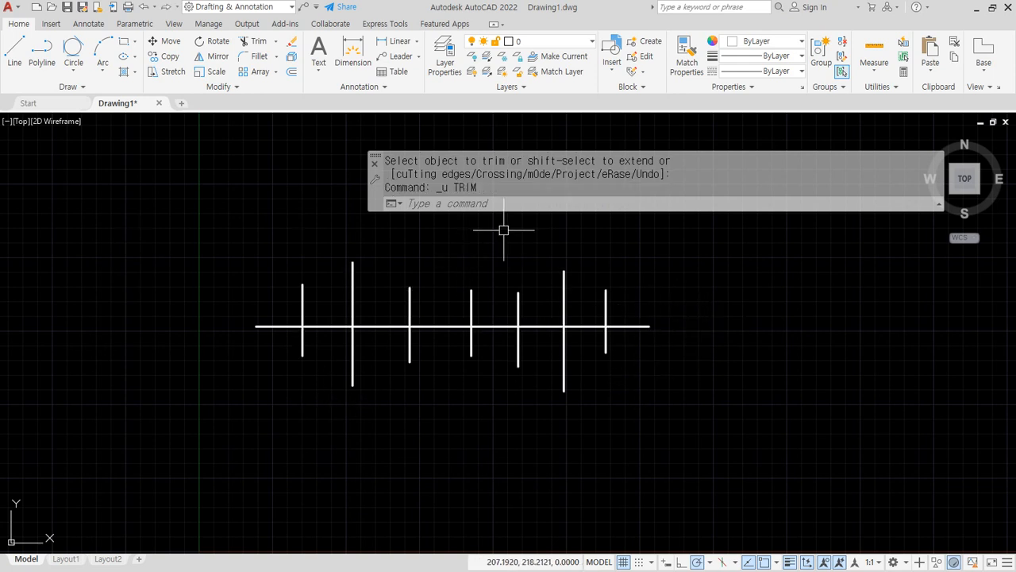
text(tr)
key(Return)
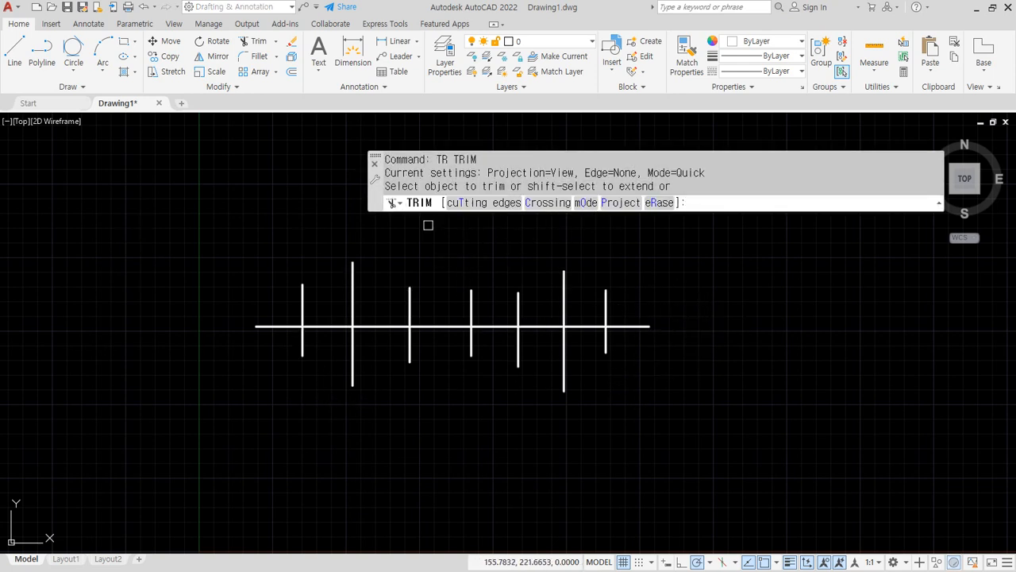
key(Escape)
key(Escape)
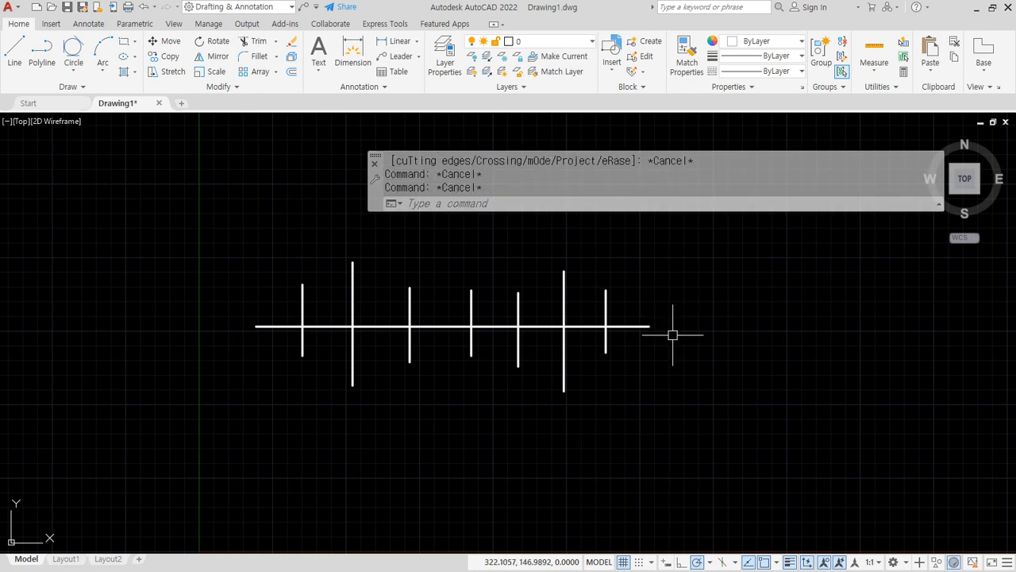
Draw a long horizontal line above the crossing lines, extending past them at both ends
scroll(703, 333, down, 2)
text(l)
key(Return)
click(717, 294)
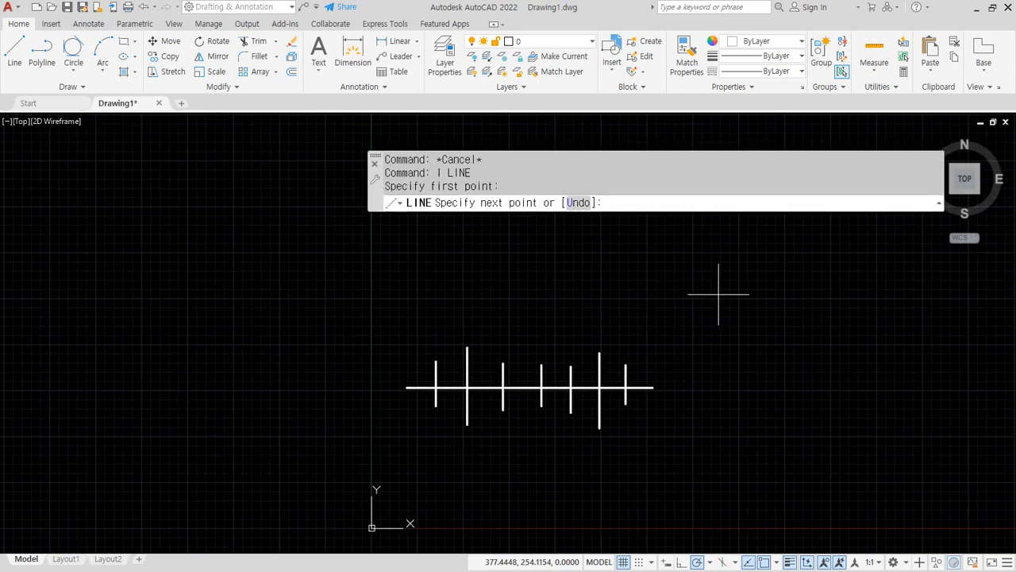
click(318, 295)
key(Return)
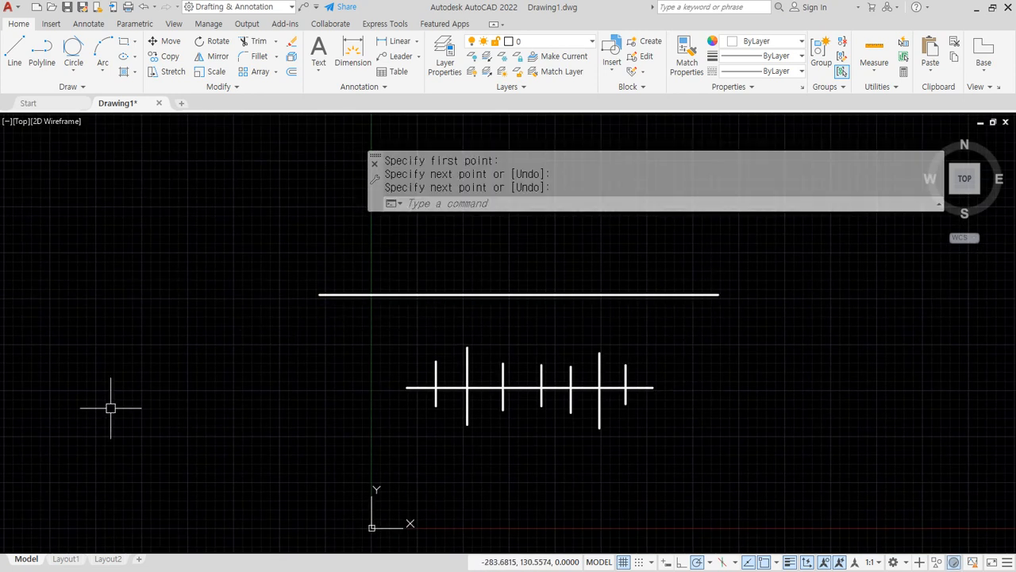
Switch to the Notepad command notes, review the EXtend (EX) entry, and return to the AutoCAD drawing
key(alt+Tab)
key(ctrl+2)
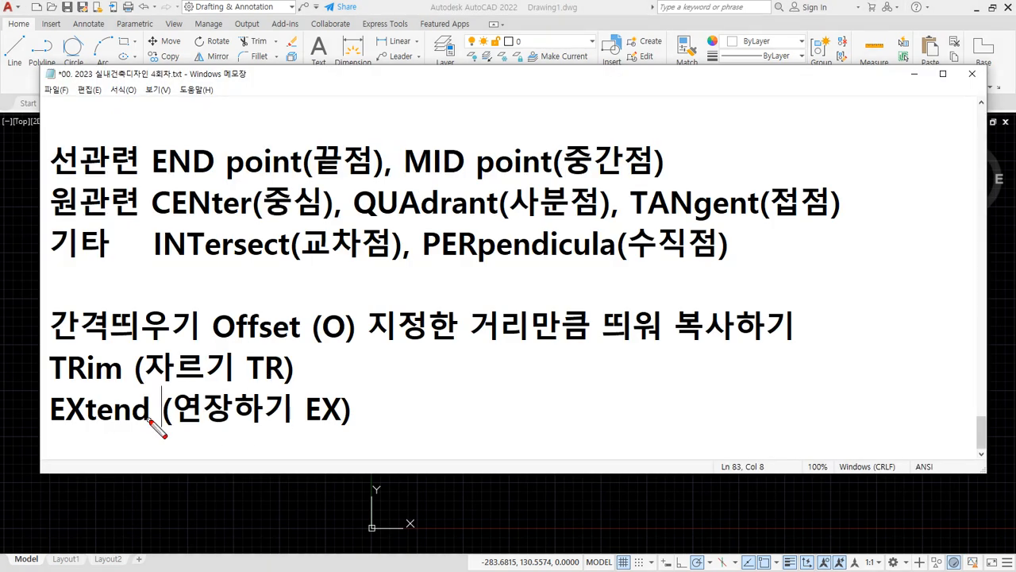
drag(152, 432, 44, 435)
drag(298, 444, 60, 435)
key(Escape)
click(516, 7)
Draw a second long horizontal line parallel to and above the first long line
middle_drag(497, 302, 474, 315)
text(l)
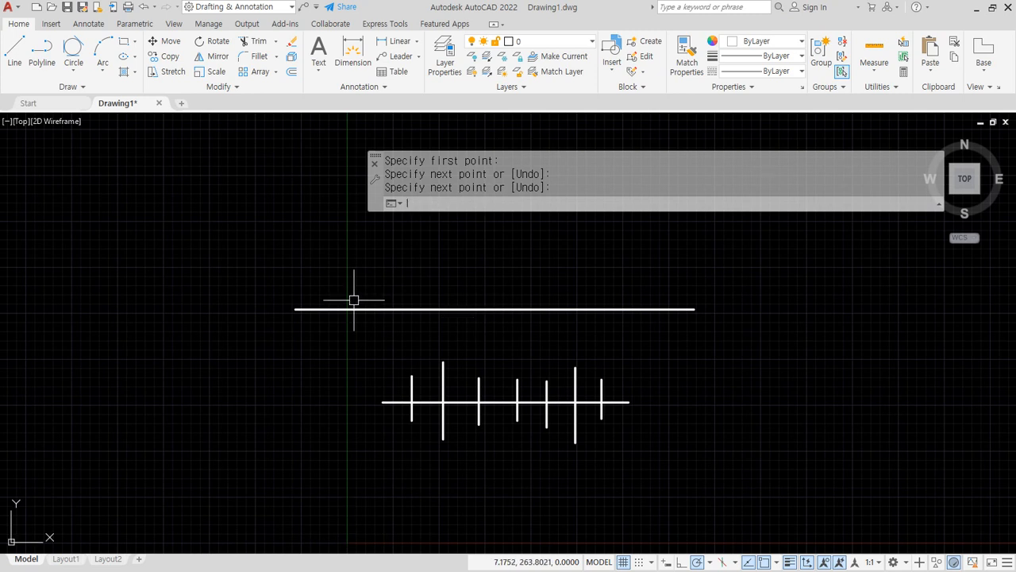
key(Return)
click(280, 262)
click(675, 263)
key(Return)
Draw a tall vertical line to the right of all the horizontal lines, spanning their full height range
key(Return)
click(755, 231)
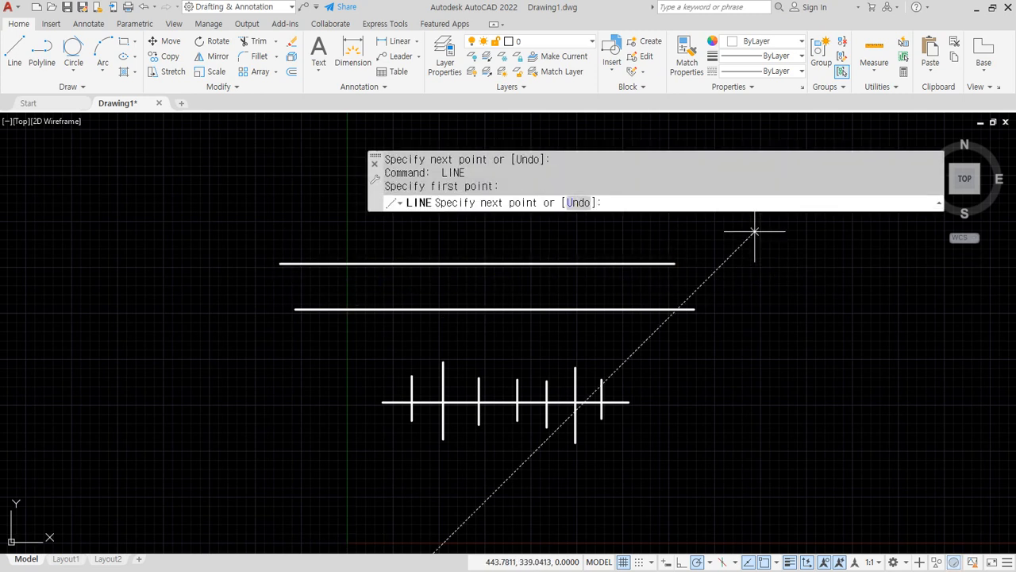
click(755, 491)
key(Return)
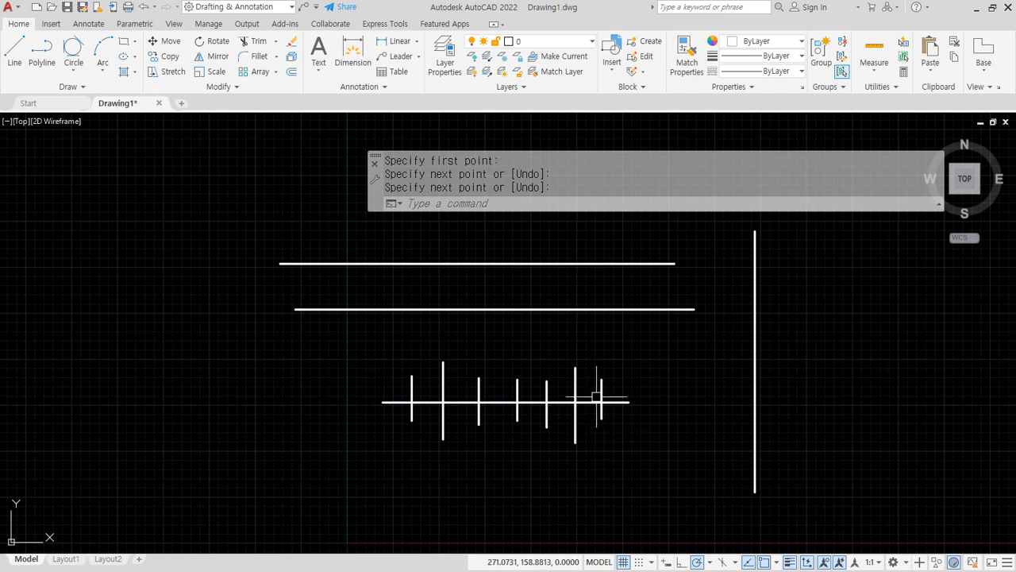
Extend the seven short verticals up to the nearest horizontal line, and all three horizontals to the tall vertical line, using fences
text(ex)
key(Return)
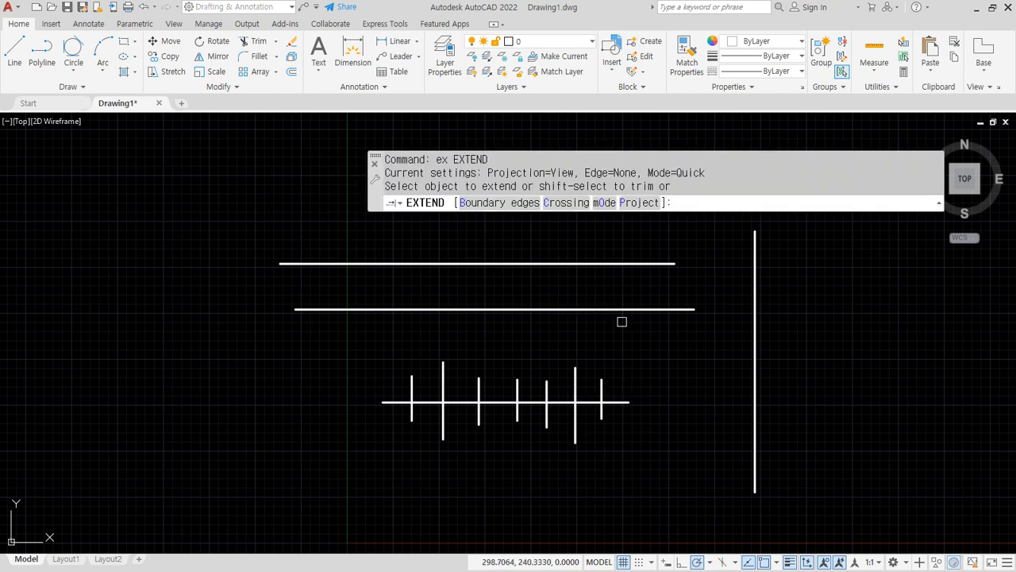
mouse_move(625, 386)
mouse_down()
mouse_move(425, 391)
mouse_move(333, 375)
mouse_up()
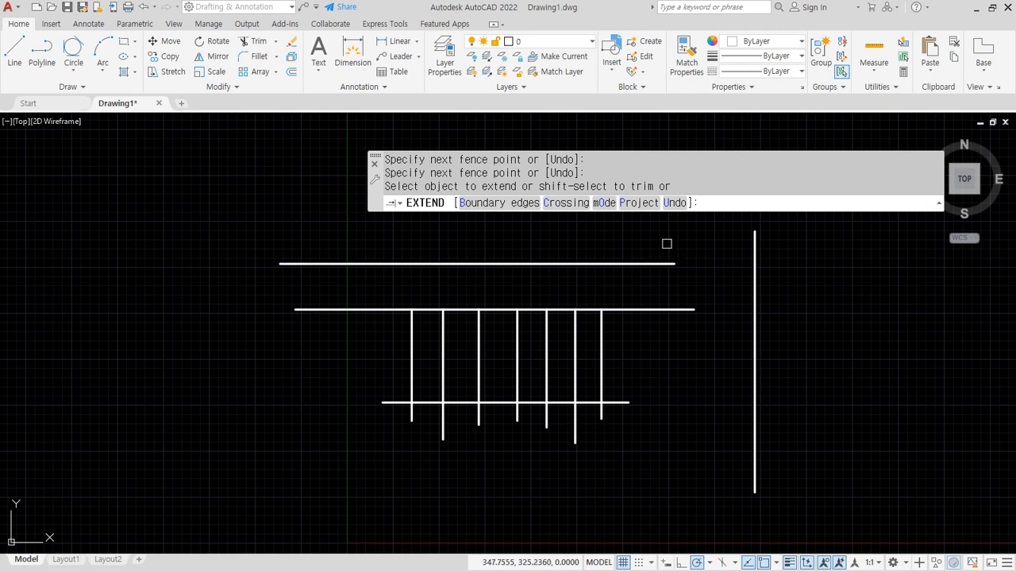
drag(667, 243, 608, 447)
key(Return)
middle_drag(660, 363, 660, 388)
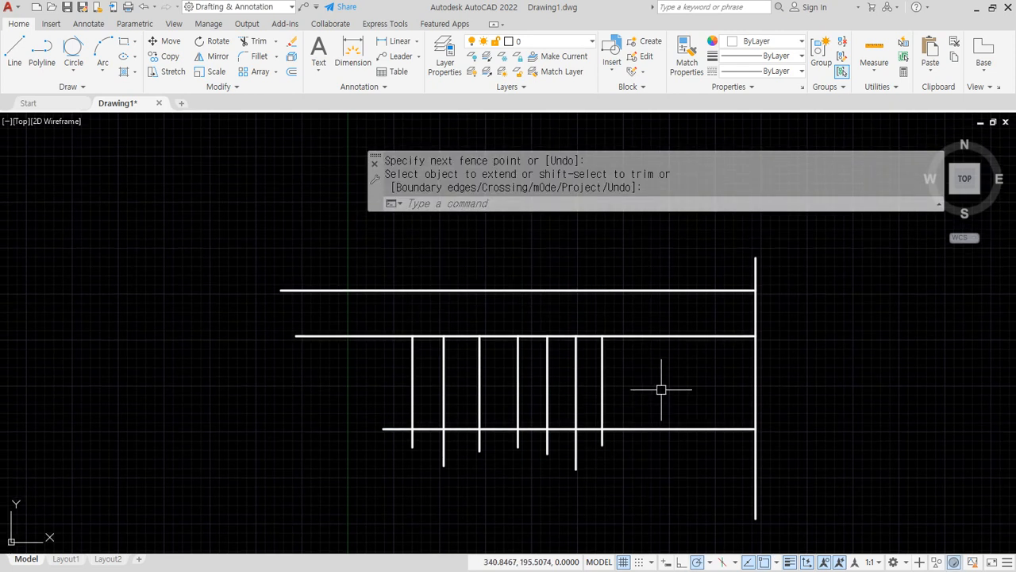
Extend the seven verticals again with a fence, up to the topmost horizontal line, and end the command
text(ex)
key(Return)
drag(615, 354, 343, 363)
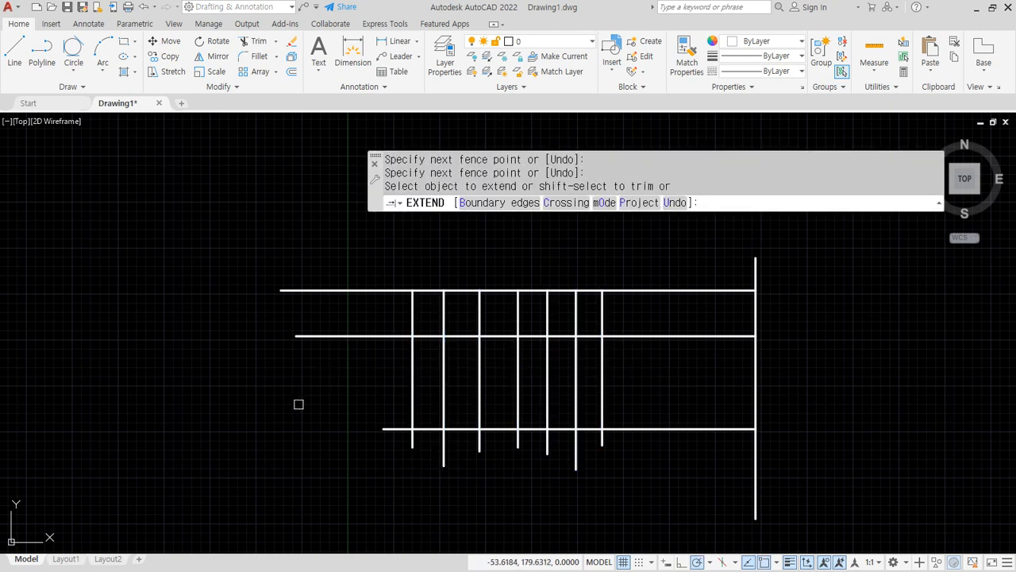
key(Return)
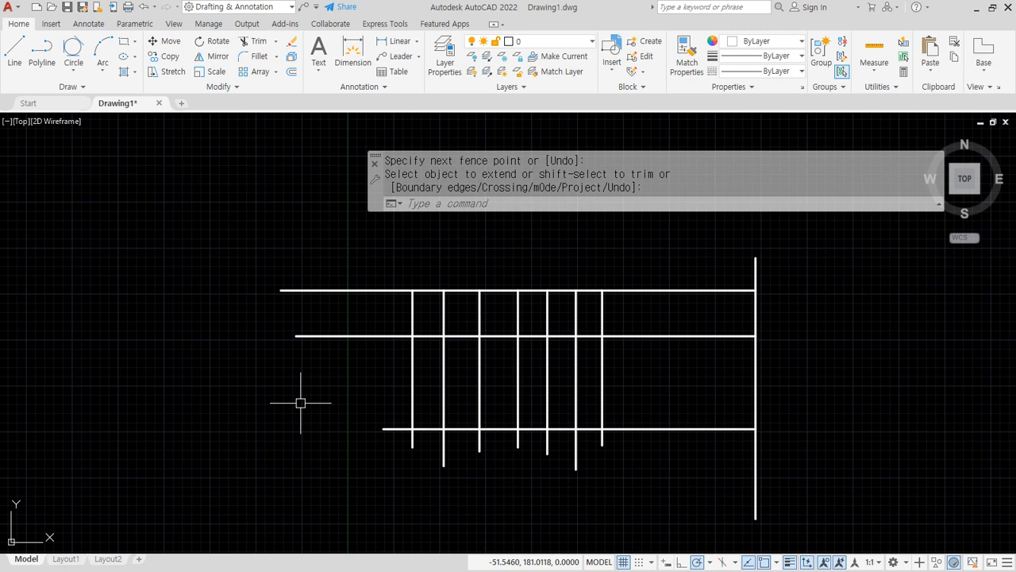
key(Escape)
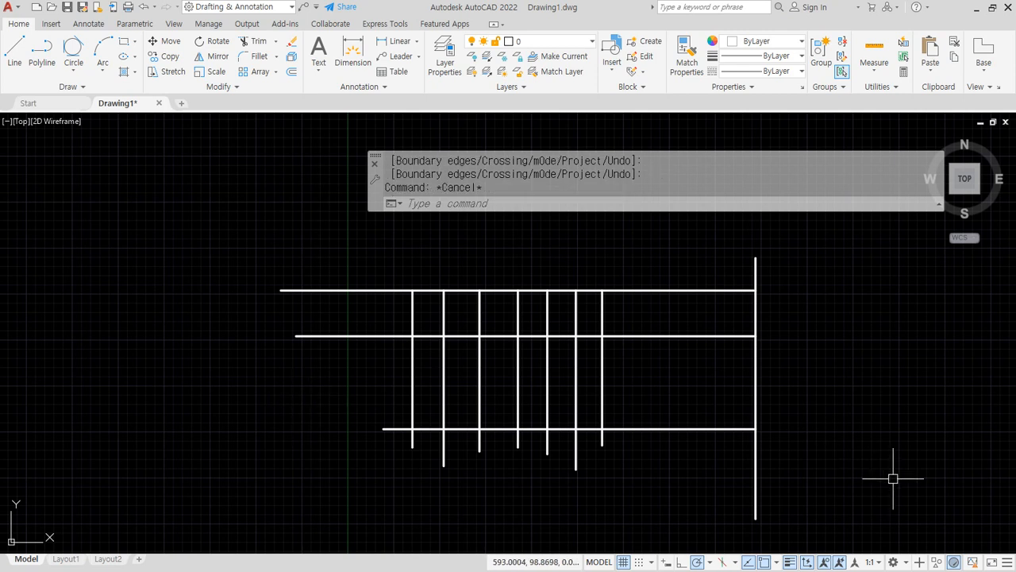
Select all the practice lines with a crossing window and erase them
click(857, 483)
click(324, 255)
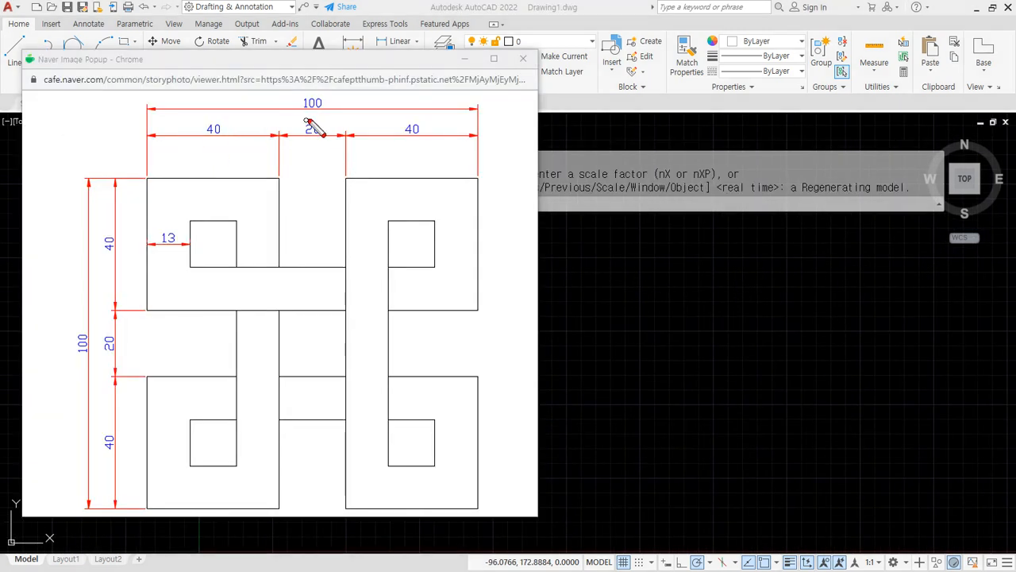
Examine the overall width and height dimensions and the two base edges in the Chrome reference image
mouse_move(314, 117)
mouse_down()
mouse_move(286, 81)
mouse_move(323, 117)
mouse_up()
drag(91, 373, 89, 378)
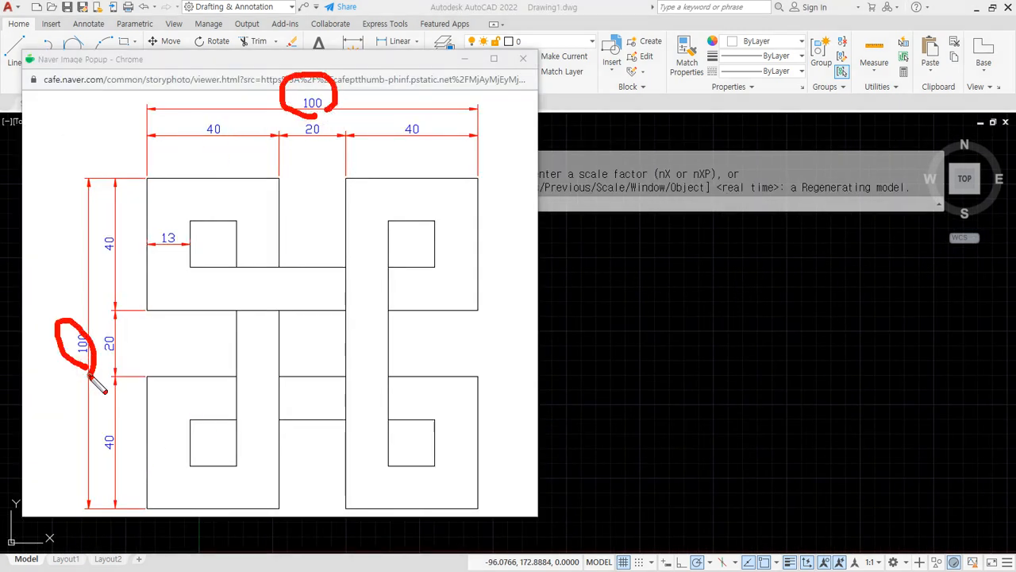
drag(57, 498, 720, 497)
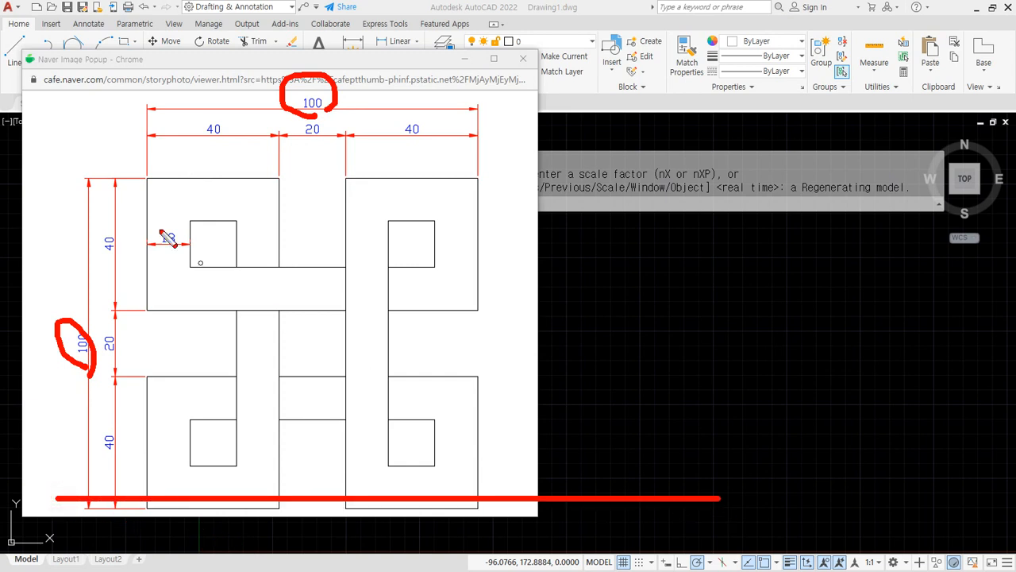
drag(143, 89, 144, 567)
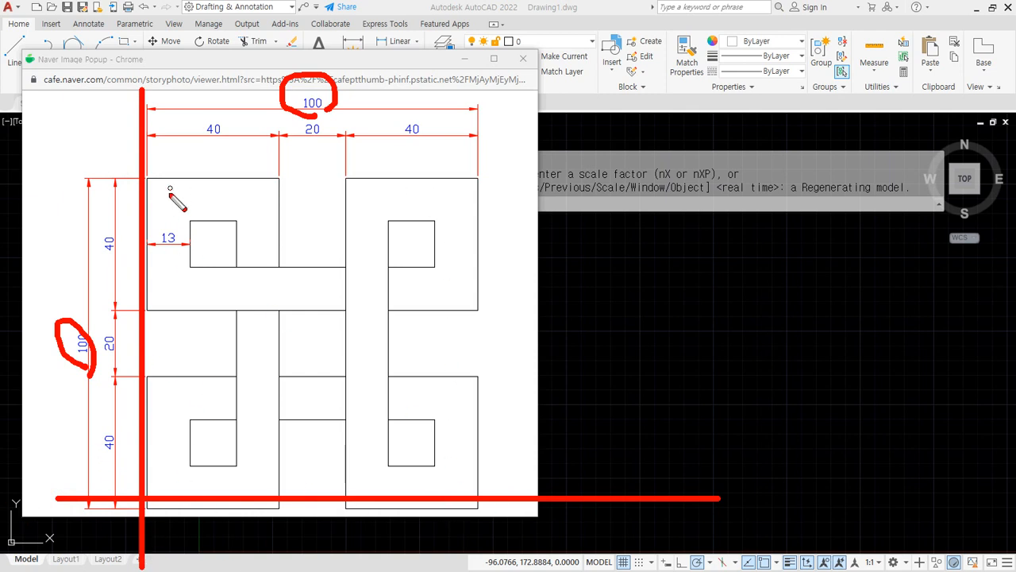
key(e)
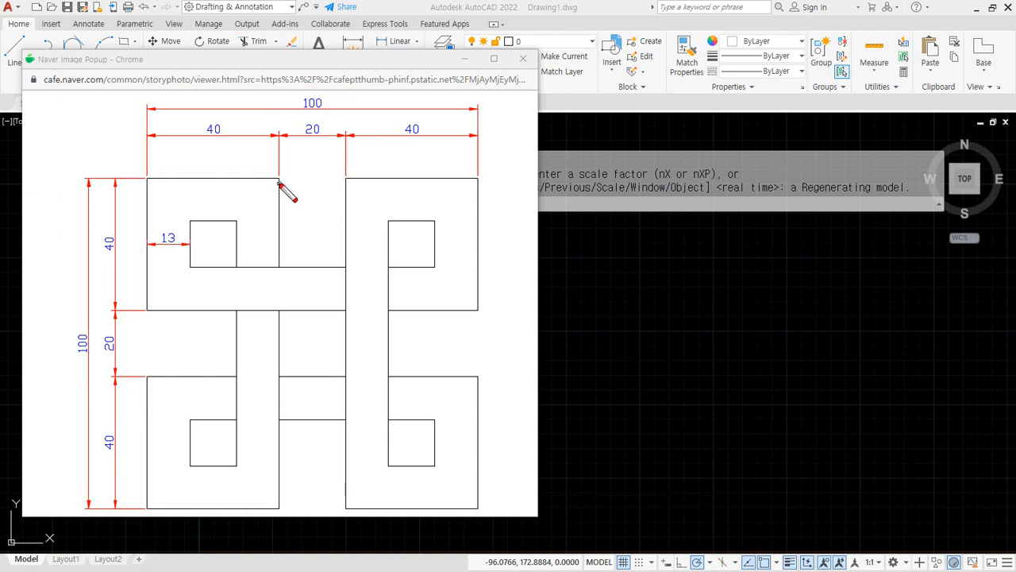
Examine the inner edges, their spacing dimensions and the band width in the reference image, then return to the AutoCAD drawing
drag(278, 184, 278, 273)
drag(346, 198, 347, 262)
drag(413, 142, 394, 144)
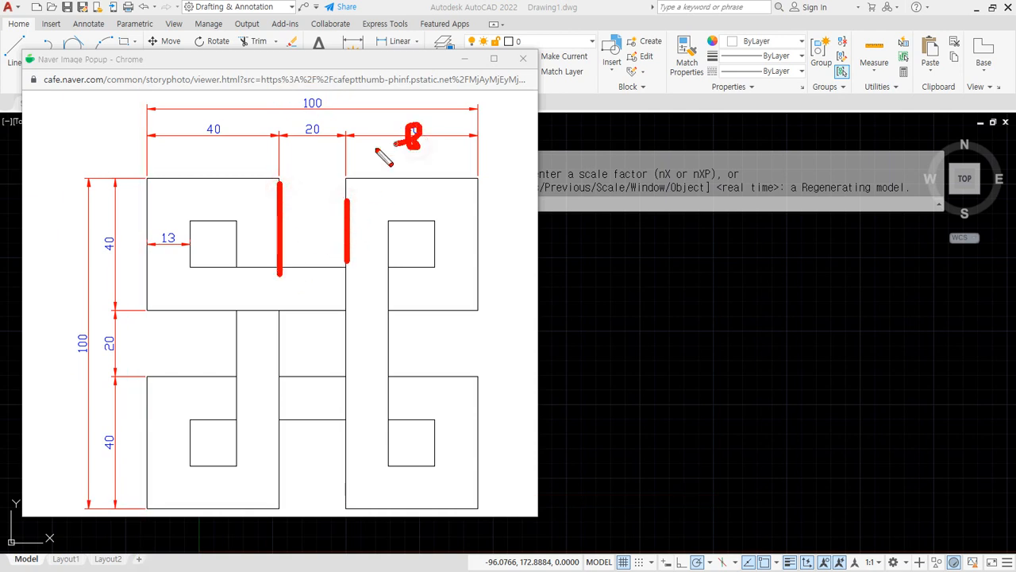
drag(215, 124, 223, 148)
drag(172, 310, 214, 310)
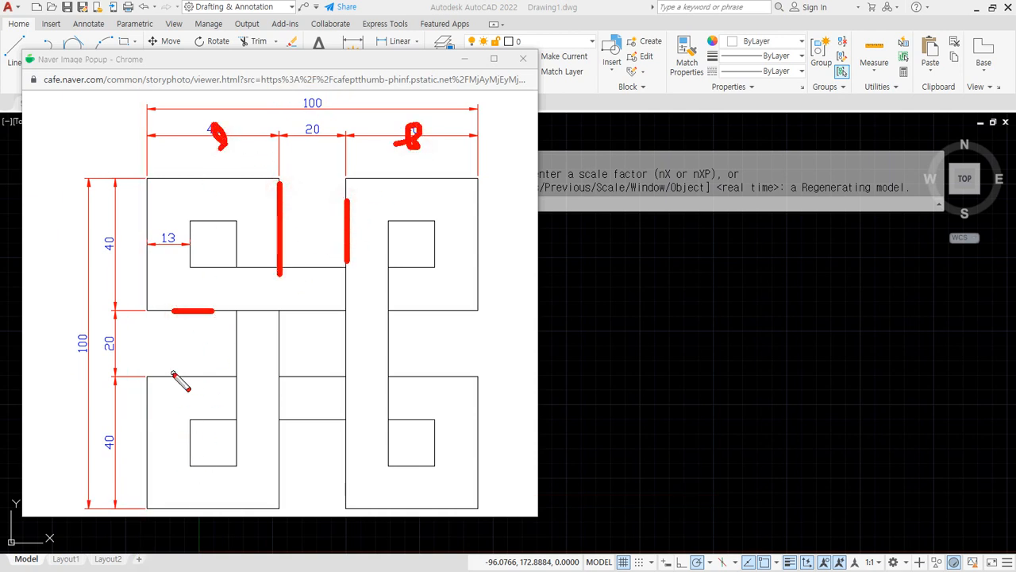
drag(168, 373, 198, 372)
mouse_move(170, 216)
mouse_down()
mouse_move(187, 252)
mouse_move(179, 219)
mouse_up()
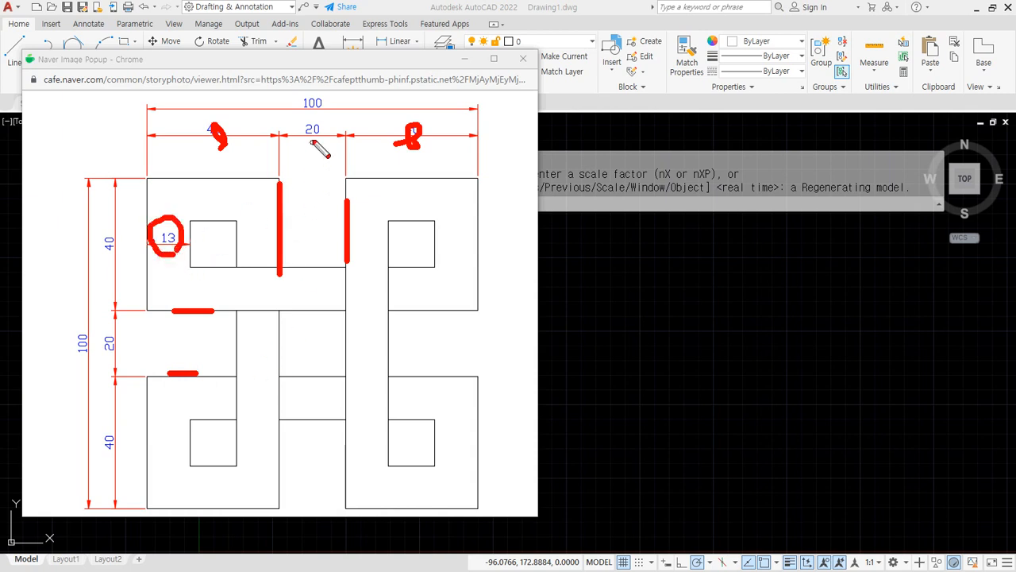
key(Escape)
click(295, 49)
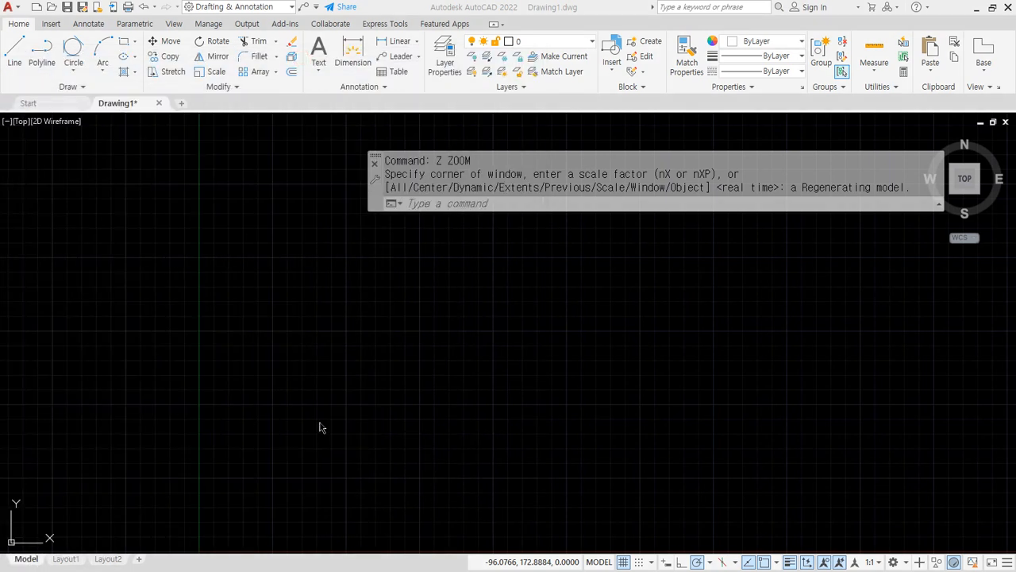
Draw a horizontal base line of arbitrary length in the empty drawing
scroll(320, 422, down, 2)
middle_drag(359, 425, 324, 423)
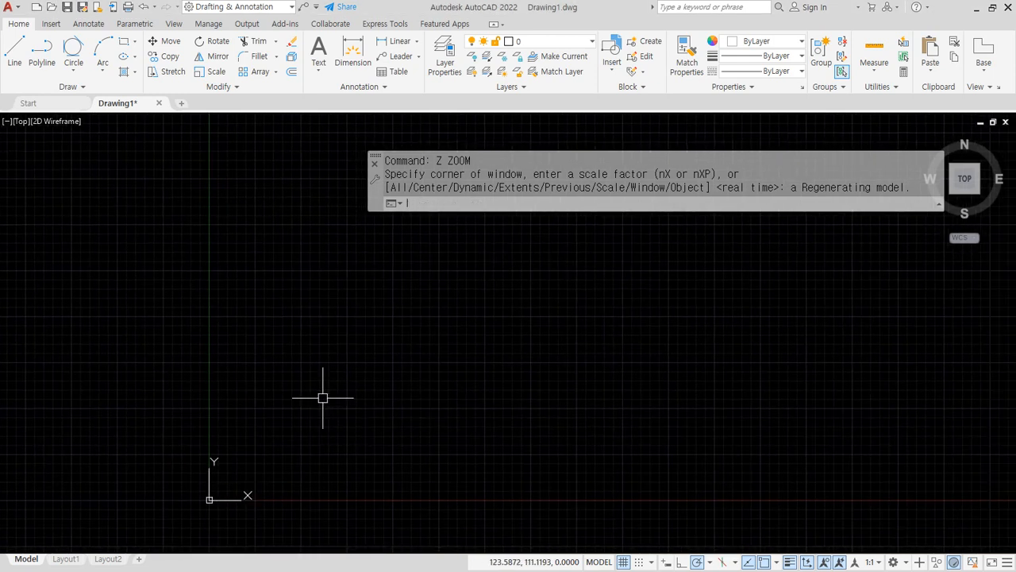
text(l)
key(Return)
click(234, 392)
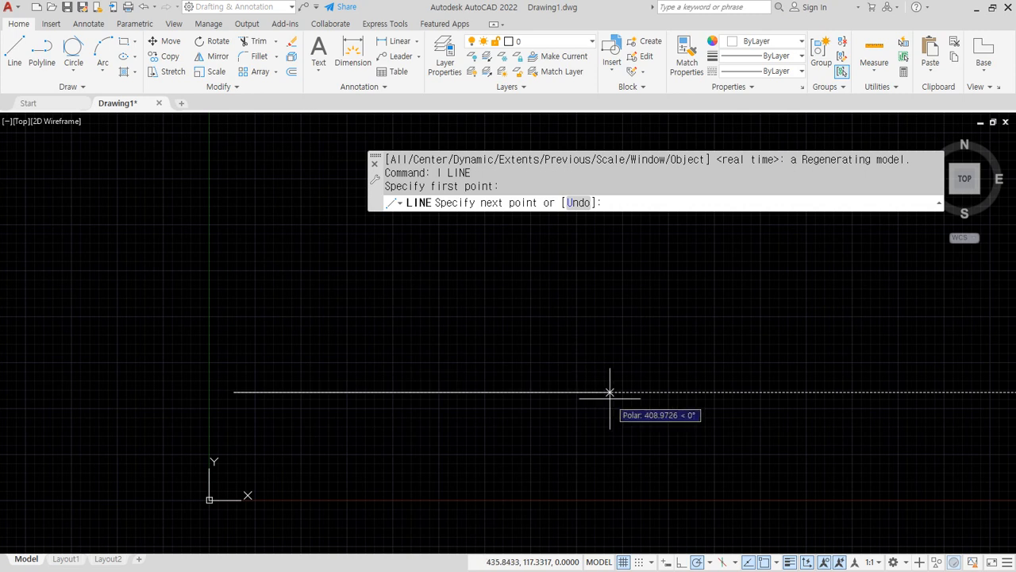
click(528, 392)
key(Return)
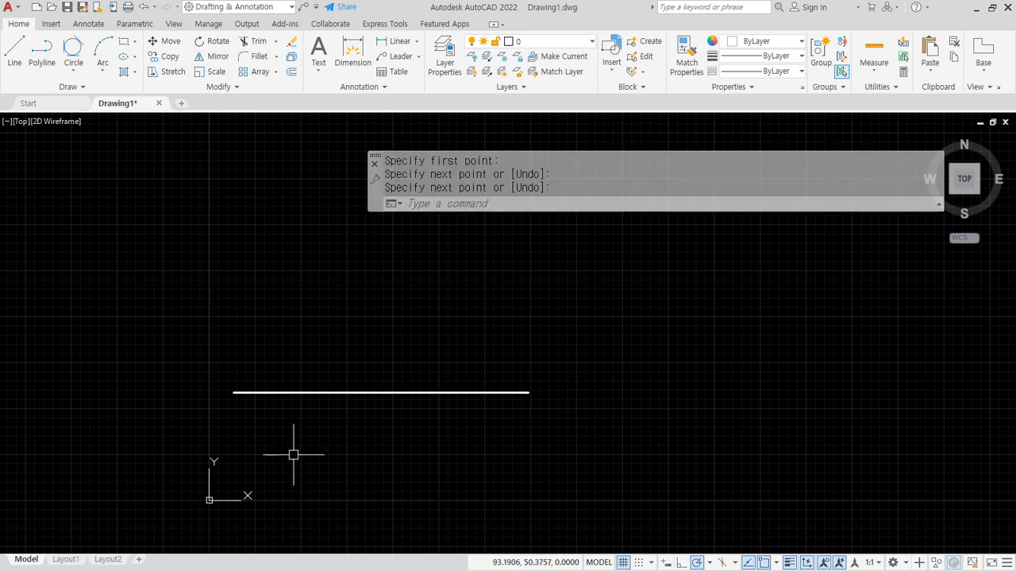
Draw a long vertical line crossing the horizontal base line near its left end
key(Return)
click(288, 456)
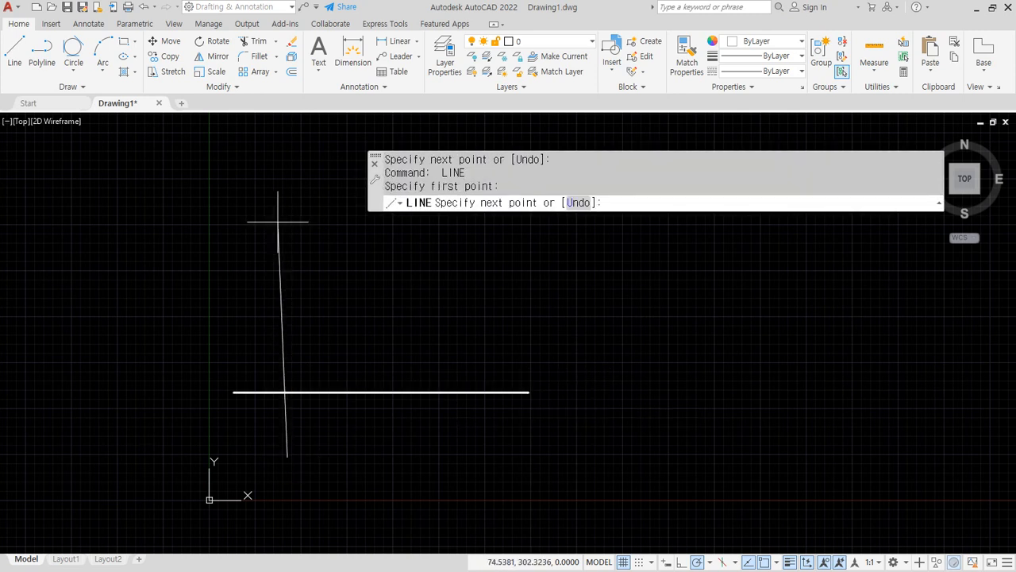
click(288, 179)
key(Return)
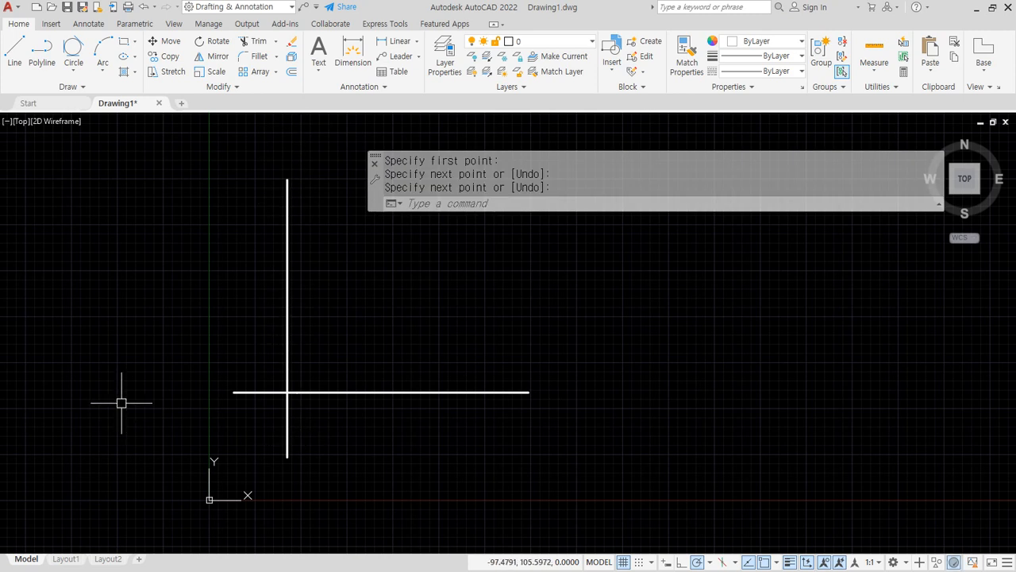
Offset the horizontal line upward and the vertical line to the right by 100
scroll(342, 359, up, 2)
text(o)
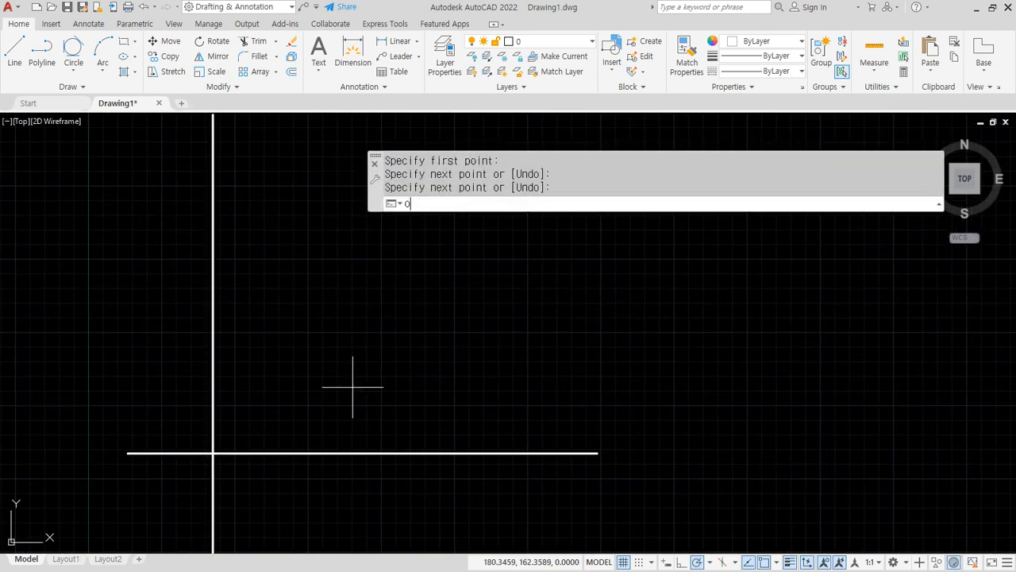
key(Return)
text(100)
key(Return)
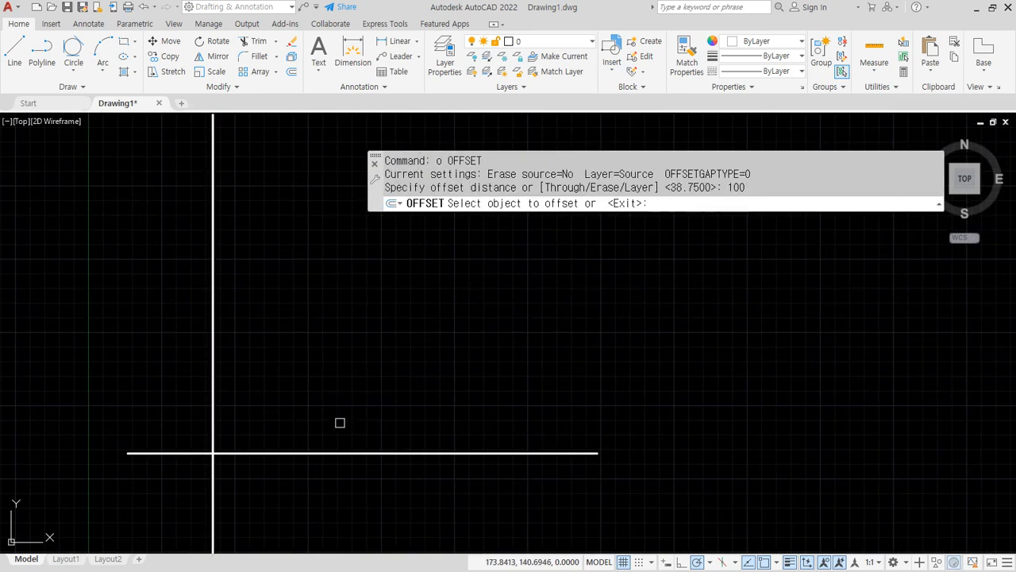
click(336, 452)
click(305, 372)
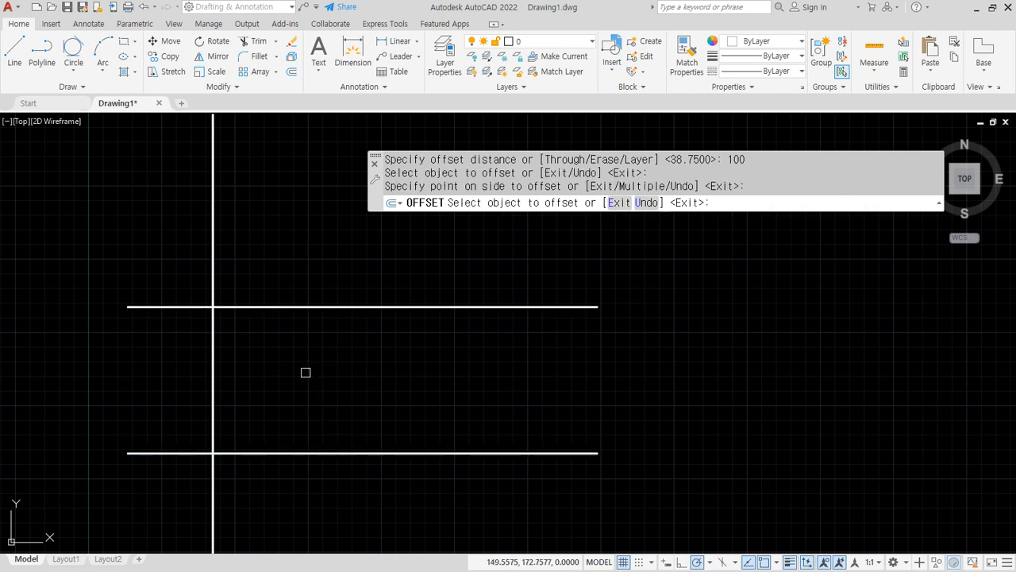
click(211, 370)
click(344, 440)
key(Return)
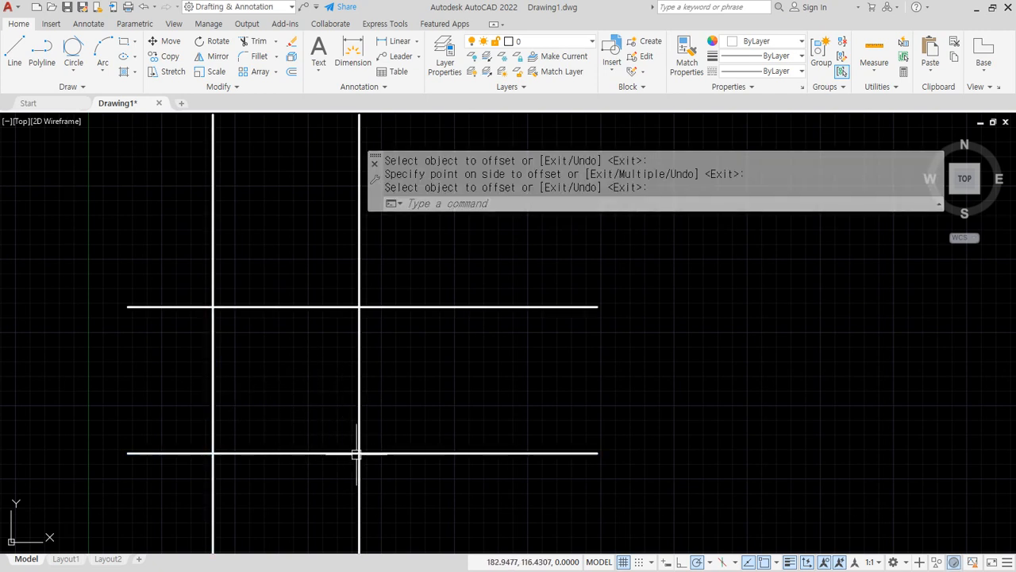
Trim all the overhanging line ends with a freehand fence around the outside, leaving the 100 by 100 square
mouse_move(357, 454)
mouse_down()
mouse_move(199, 451)
mouse_move(215, 451)
mouse_move(227, 319)
mouse_move(363, 316)
mouse_move(379, 481)
mouse_up()
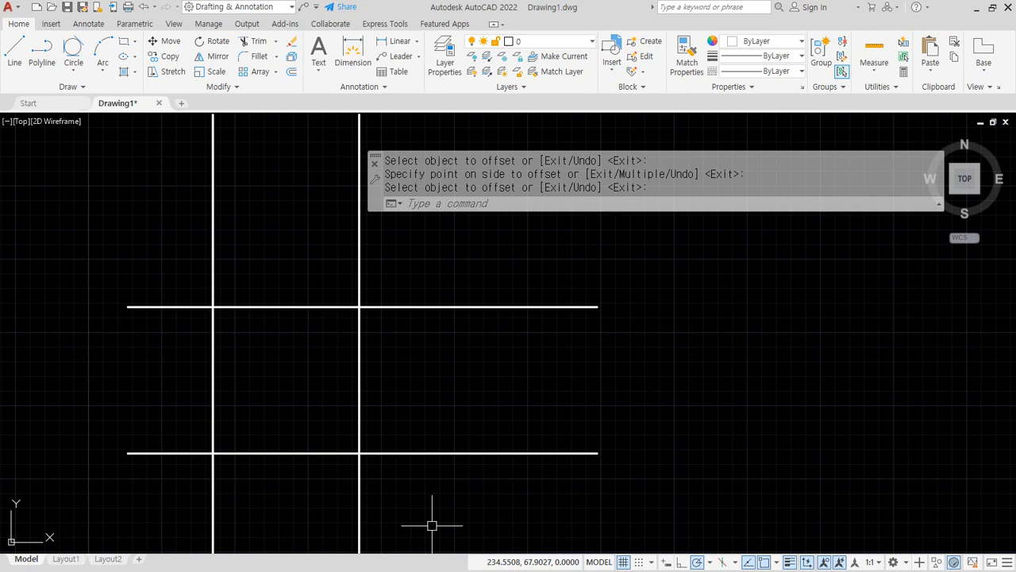
text(tr)
key(Return)
mouse_move(433, 255)
mouse_down()
mouse_move(195, 259)
mouse_move(174, 496)
mouse_move(438, 497)
mouse_move(453, 390)
mouse_move(449, 291)
mouse_up()
key(Return)
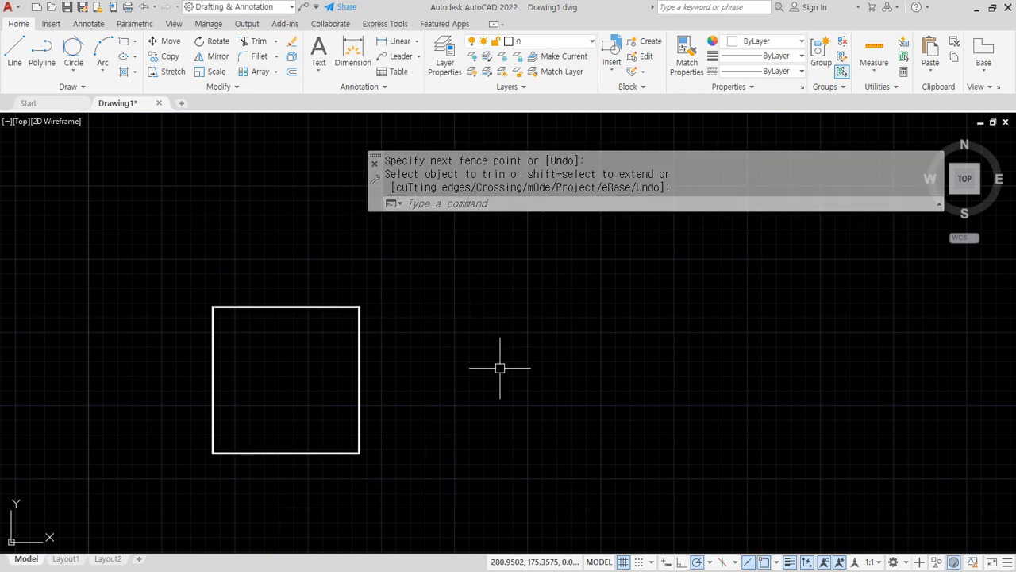
Draw a closed 100 by 100 square to the right of the first one, using Line with direct distances of 100
middle_drag(539, 405, 462, 406)
text(l)
key(Return)
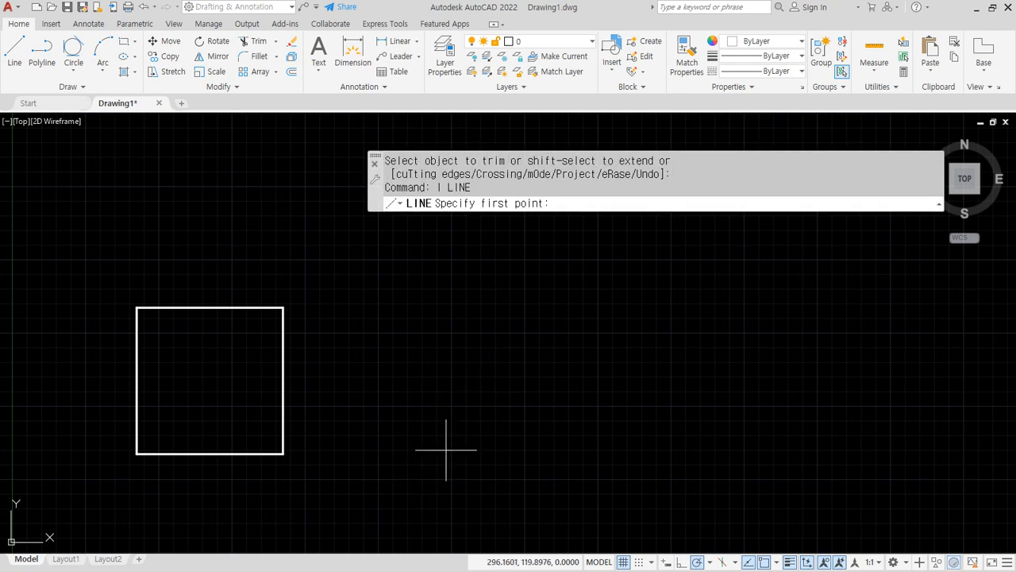
click(445, 450)
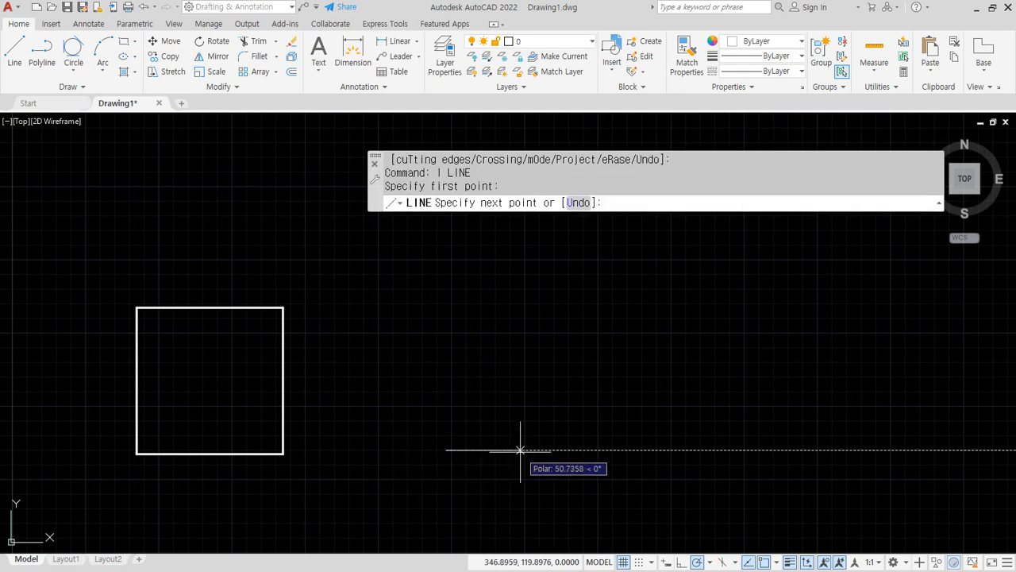
key(Return)
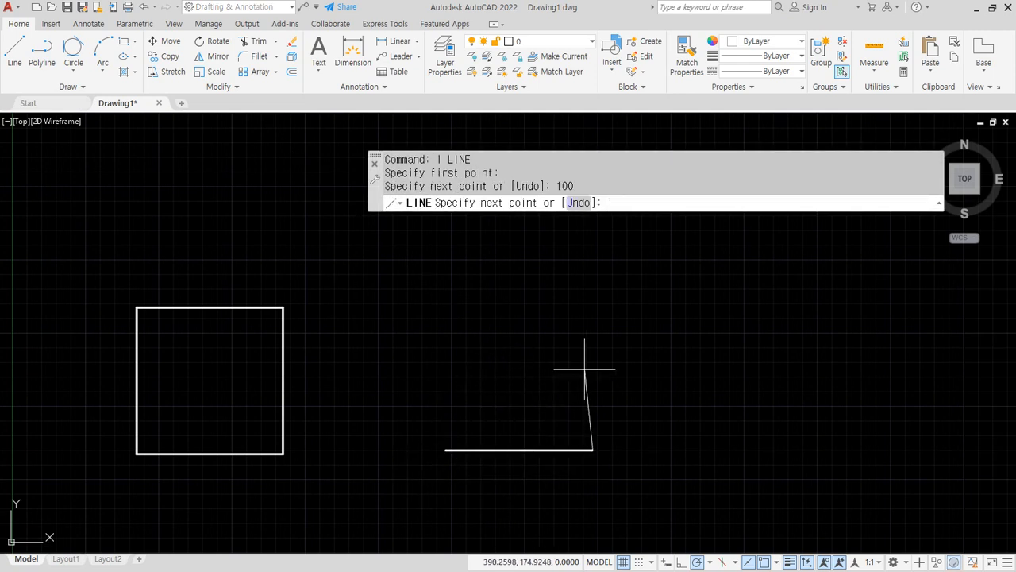
text(100)
key(Return)
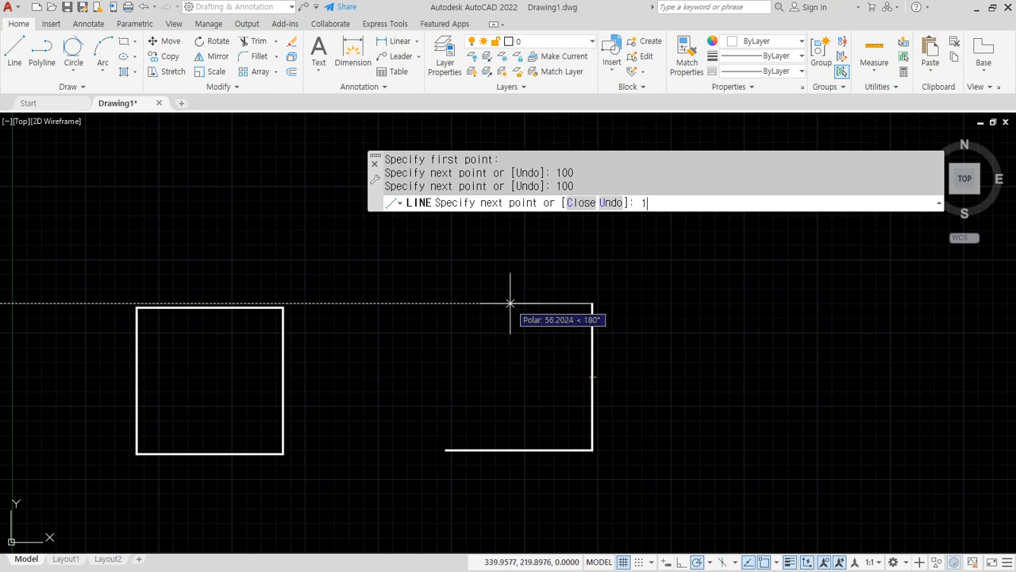
key(Return)
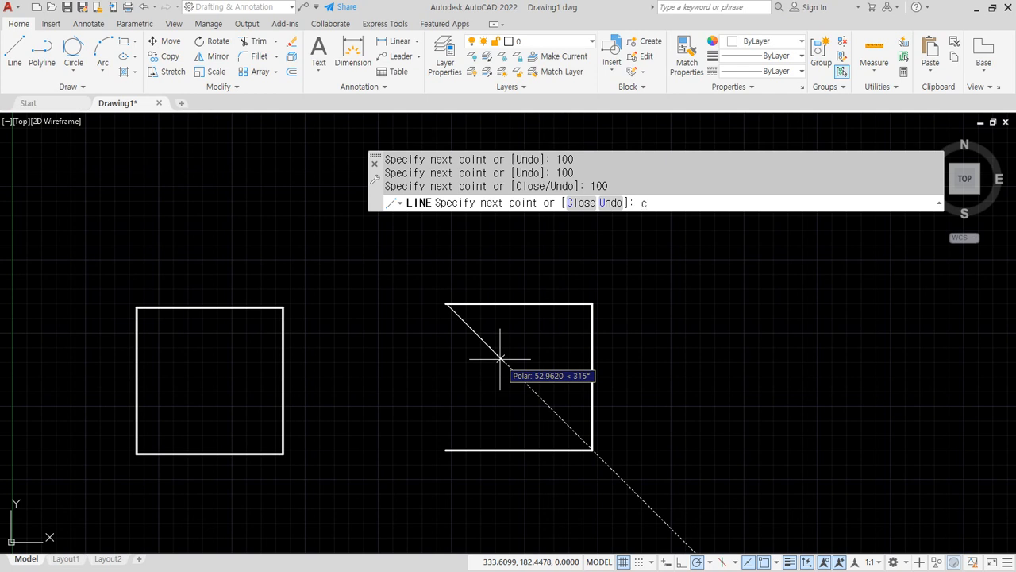
key(Return)
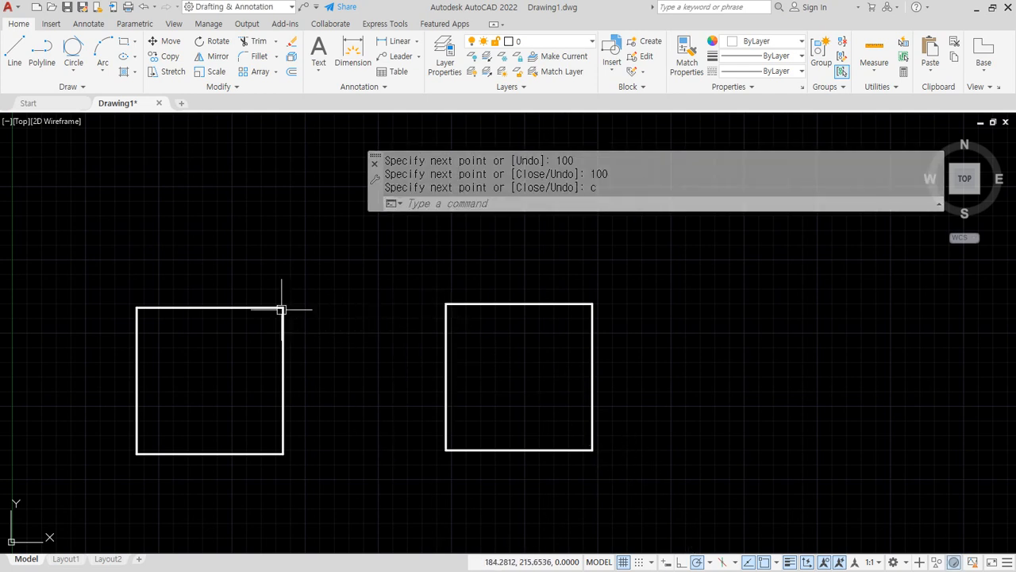
mouse_move(263, 298)
mouse_down()
mouse_move(352, 266)
mouse_move(419, 281)
mouse_move(385, 293)
mouse_up()
drag(277, 267, 301, 290)
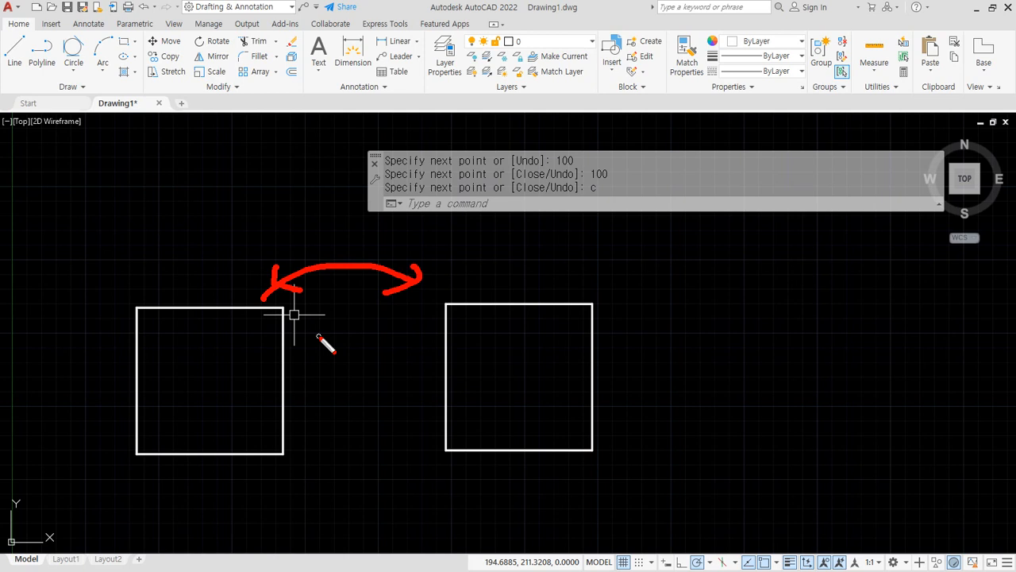
key(Escape)
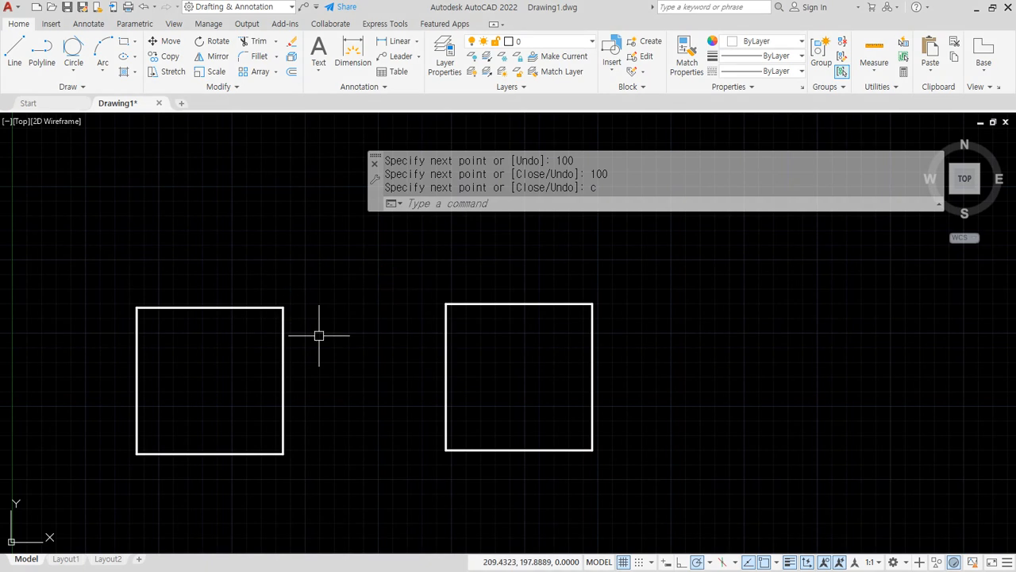
middle_drag(522, 428, 458, 442)
text(l)
key(Return)
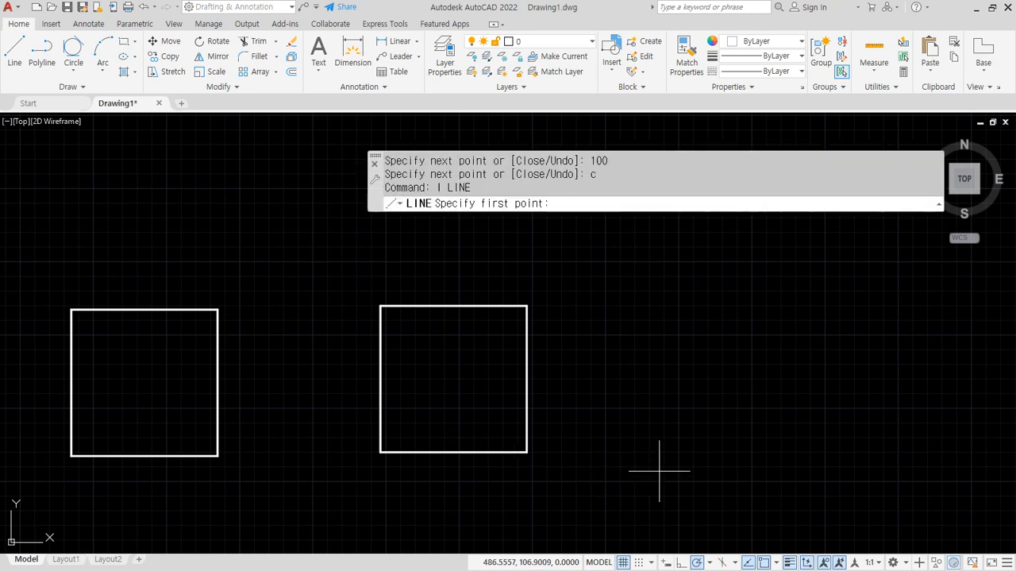
click(663, 462)
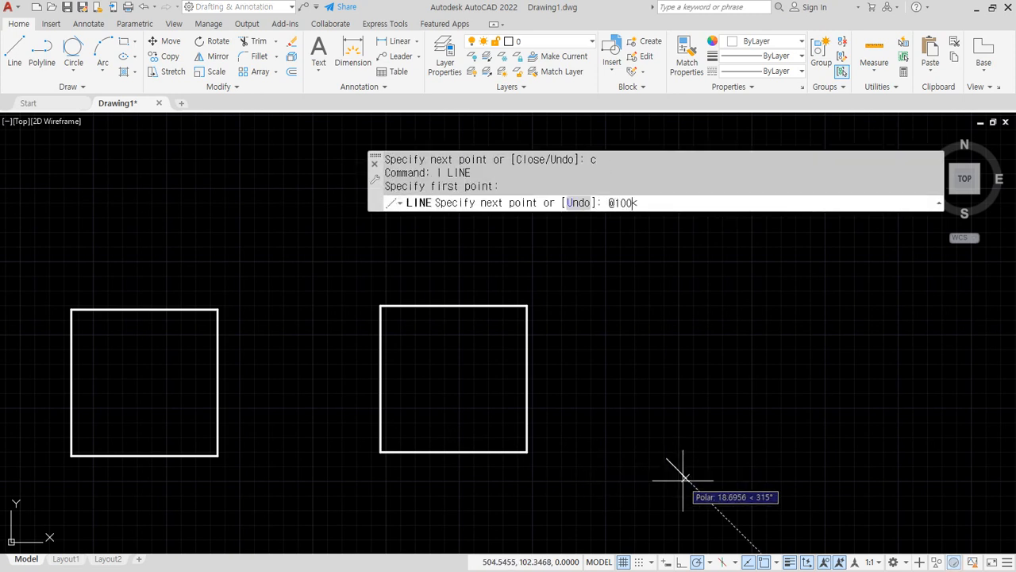
key(Return)
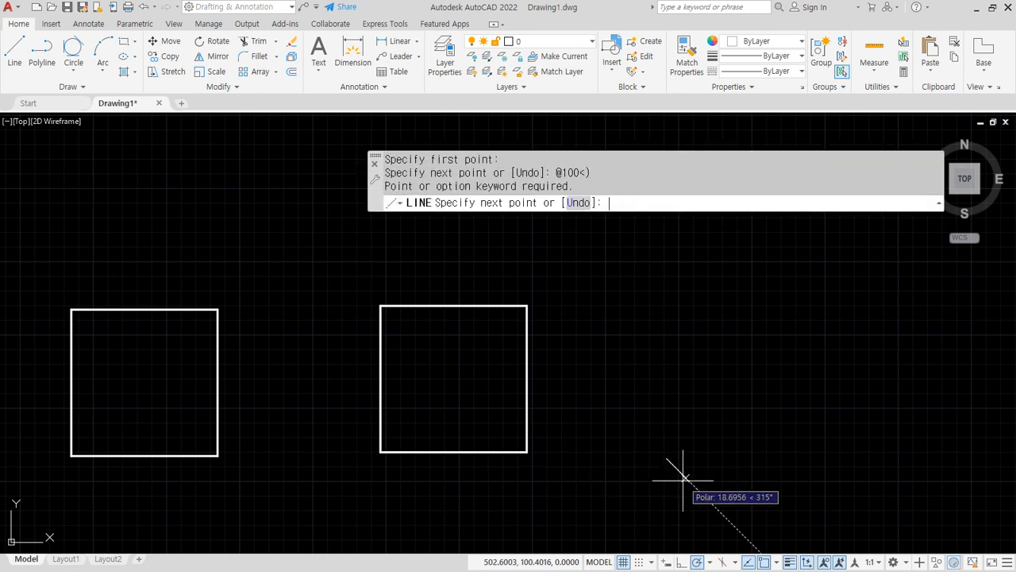
text(@100<0)
key(Return)
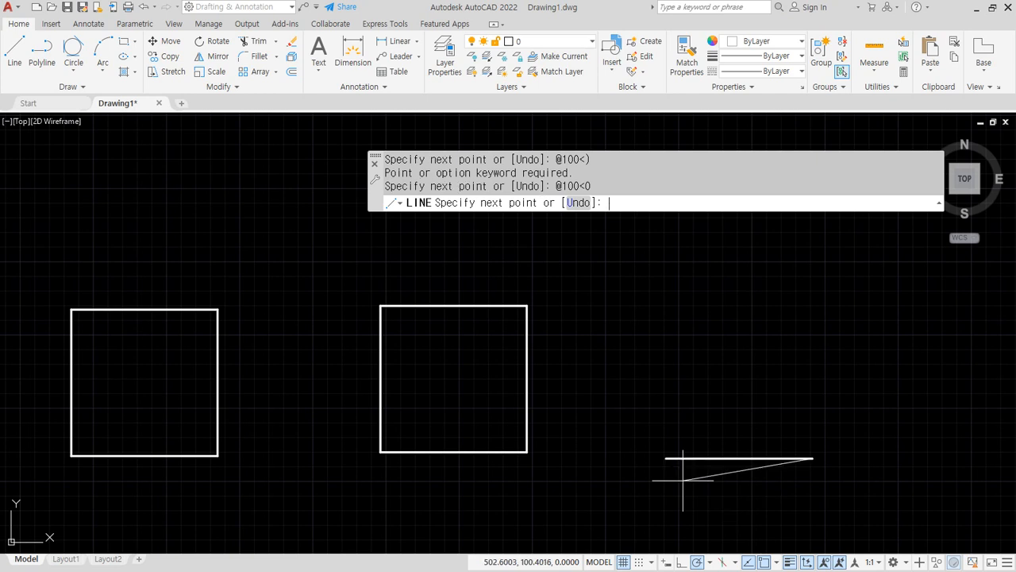
text(@100<90)
key(Return)
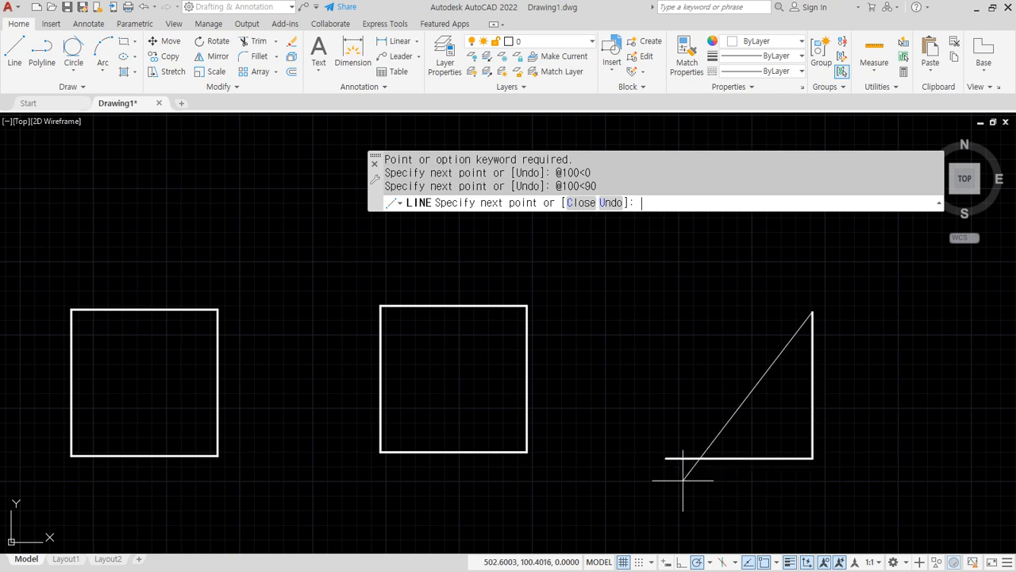
text(@100<180)
key(Return)
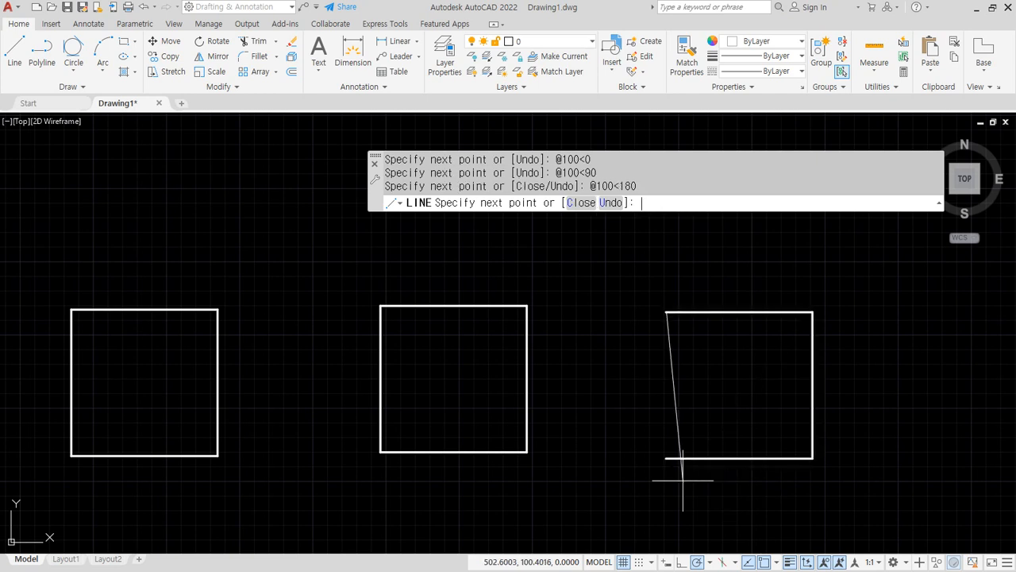
key(Return)
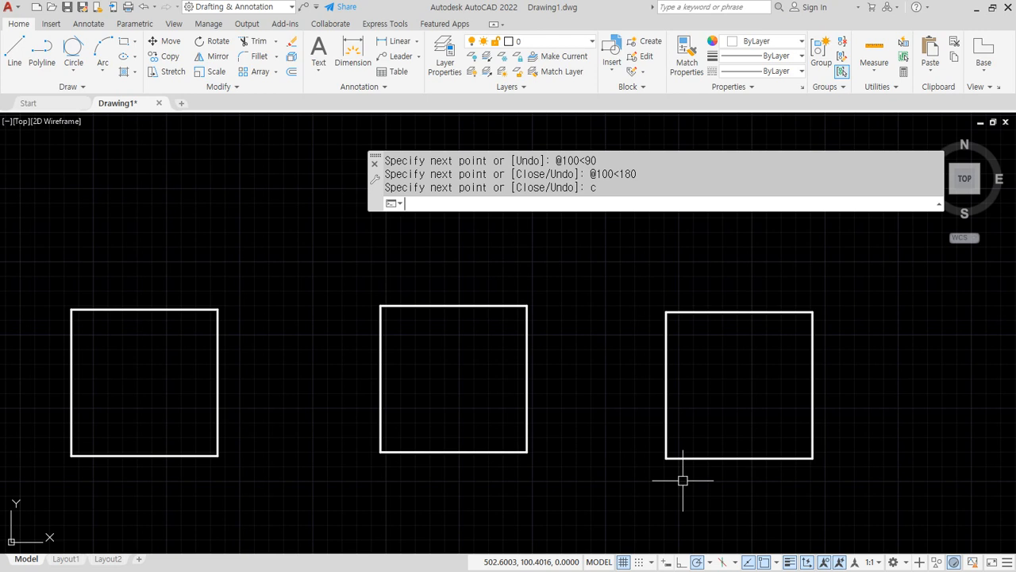
Offset the left and right sides of the first square inward by 40
scroll(182, 428, up, 2)
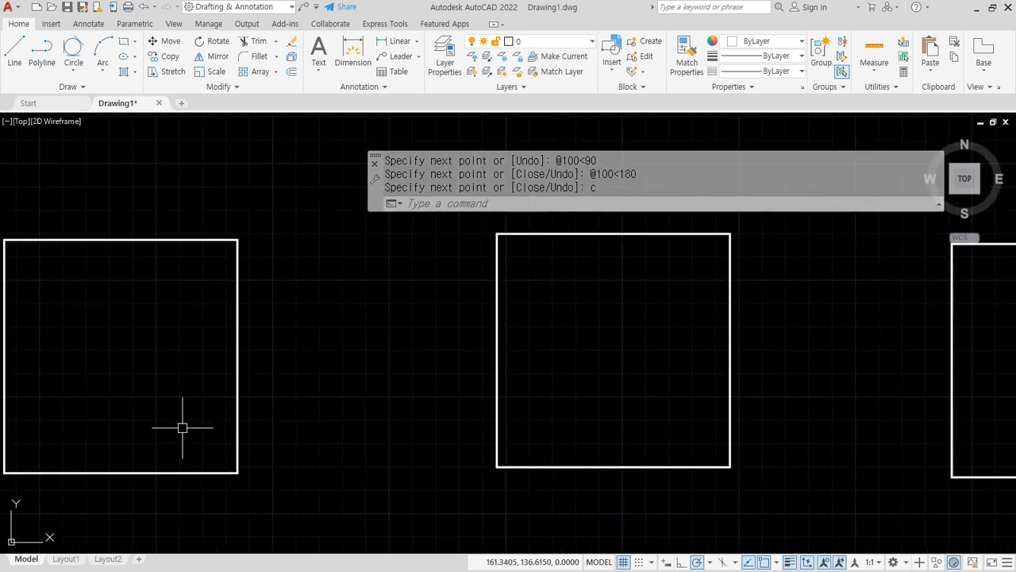
middle_drag(182, 424, 439, 456)
text(o)
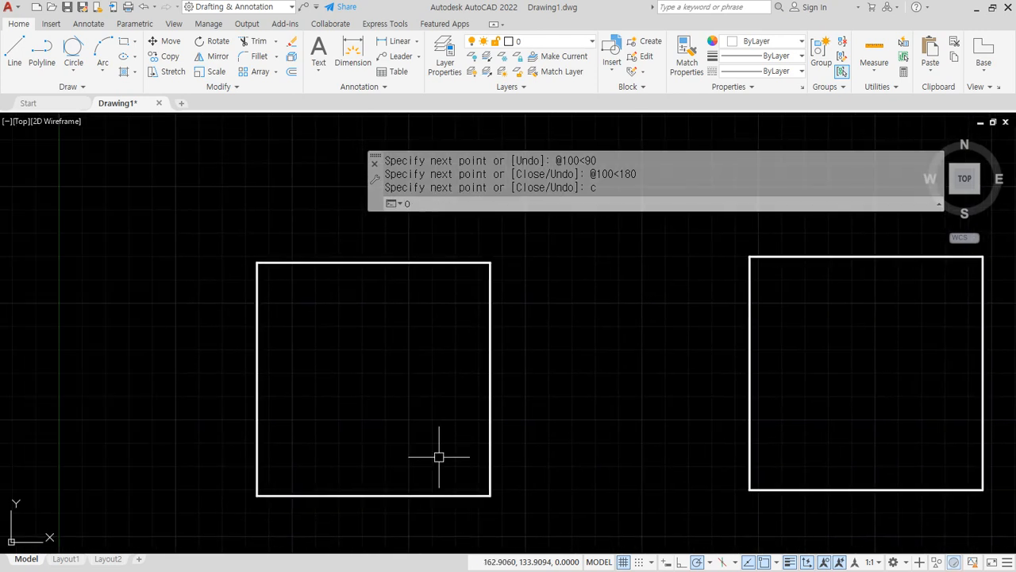
key(Return)
text(40)
key(Return)
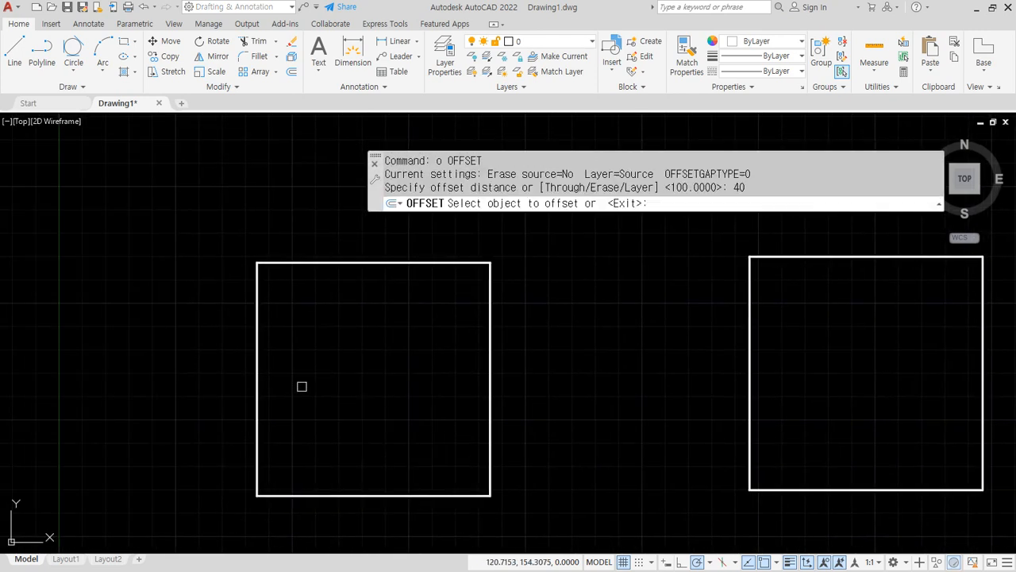
click(257, 365)
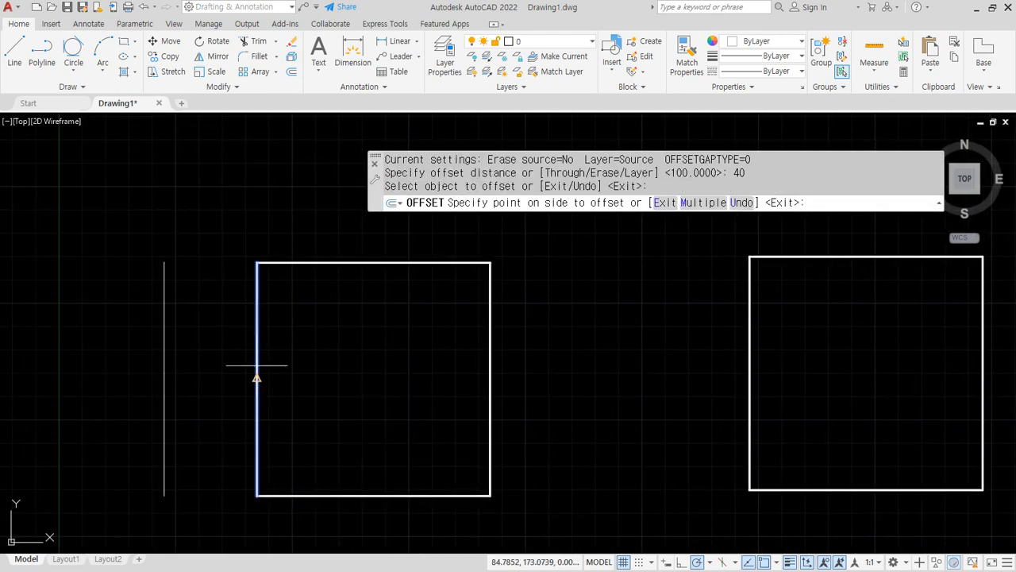
click(395, 365)
click(490, 380)
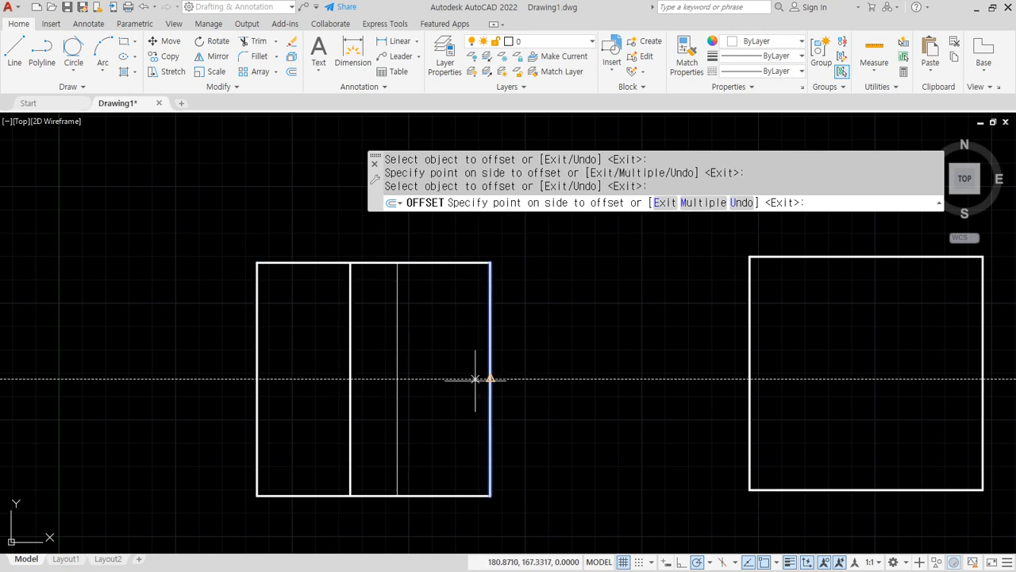
click(368, 373)
Offset the top and bottom sides of the first square inward by the same 40 distance and finish the Offset command
click(429, 263)
click(428, 396)
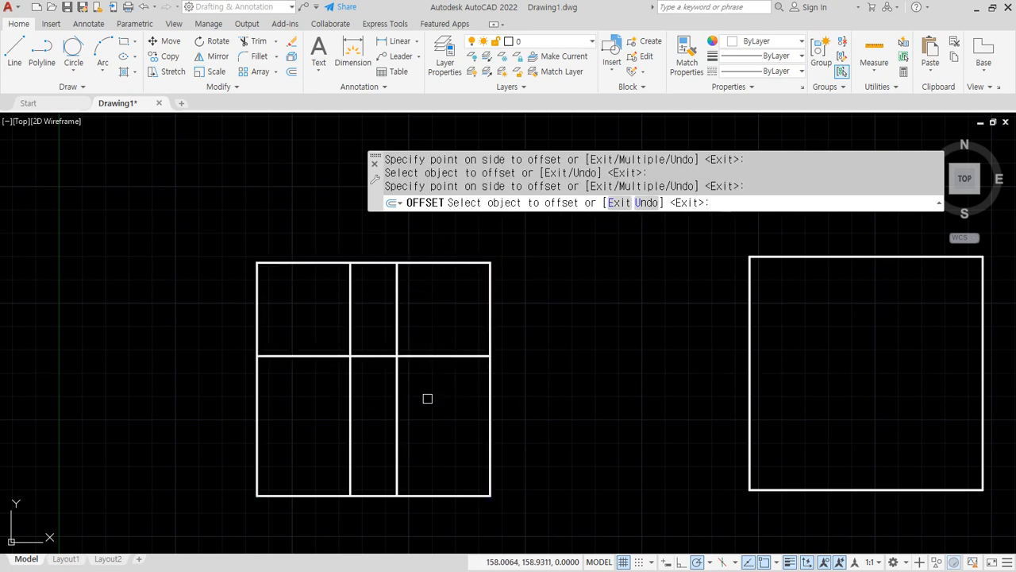
click(442, 494)
click(443, 396)
key(Return)
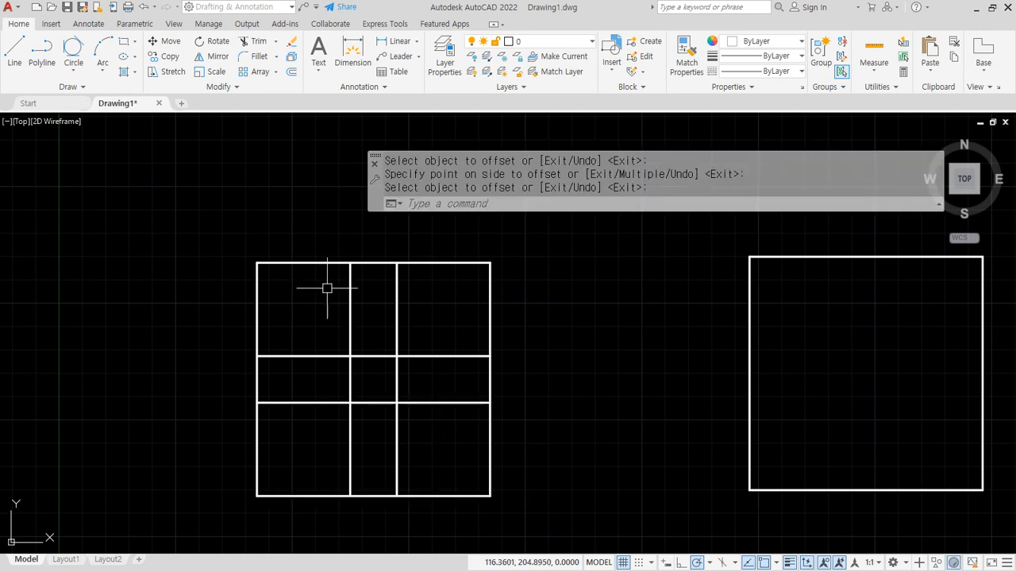
mouse_move(341, 256)
mouse_down()
mouse_move(274, 260)
mouse_move(251, 335)
mouse_up()
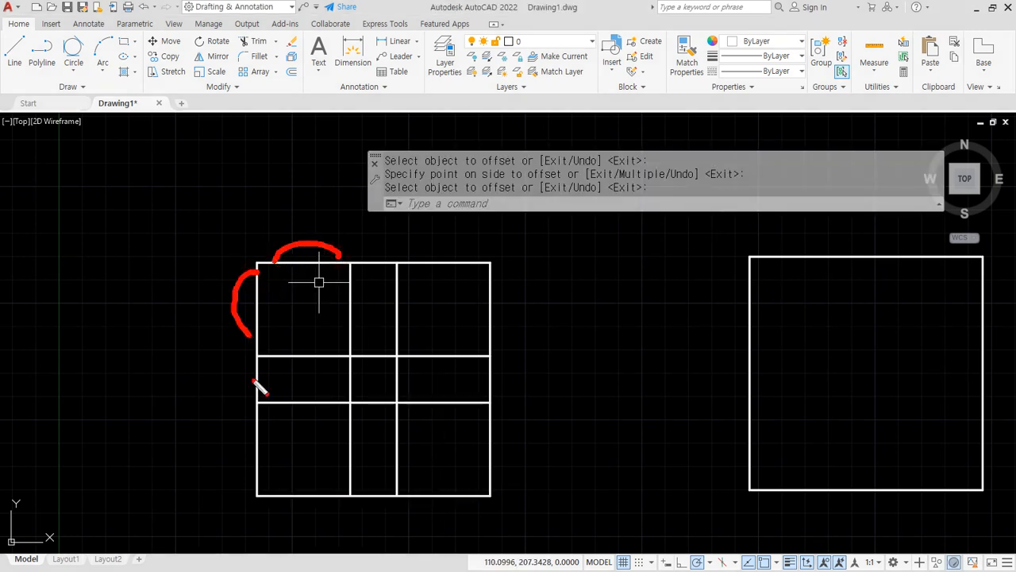
drag(395, 271, 402, 267)
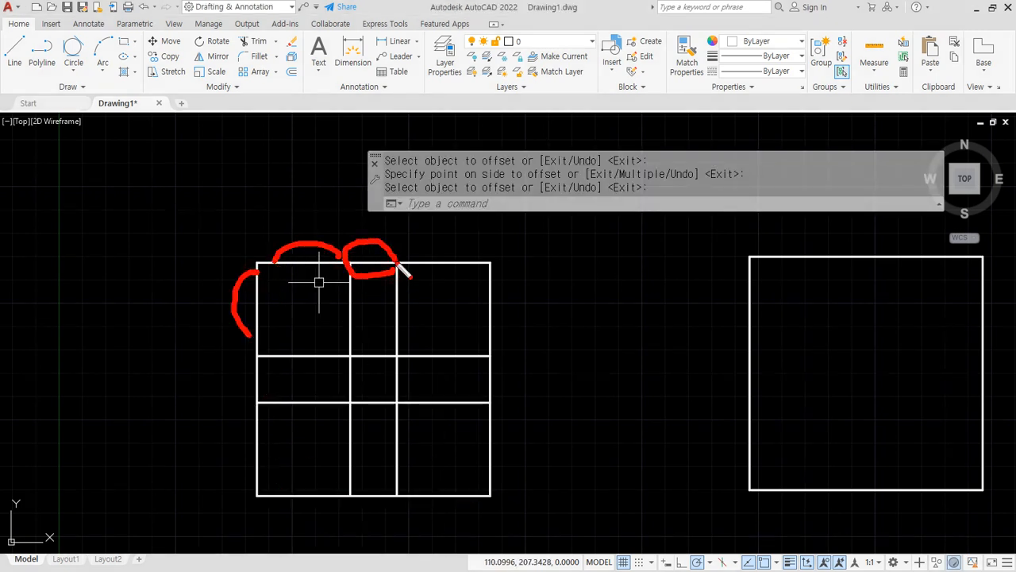
mouse_move(508, 394)
mouse_down()
mouse_move(495, 359)
mouse_move(498, 395)
mouse_up()
mouse_move(265, 397)
mouse_down()
mouse_move(249, 364)
mouse_move(264, 387)
mouse_up()
mouse_move(405, 507)
mouse_down()
mouse_move(380, 487)
mouse_move(391, 506)
mouse_up()
key(Escape)
Trim away the middle segment of each of the first square's four outer sides, between the offset lines
text(tr)
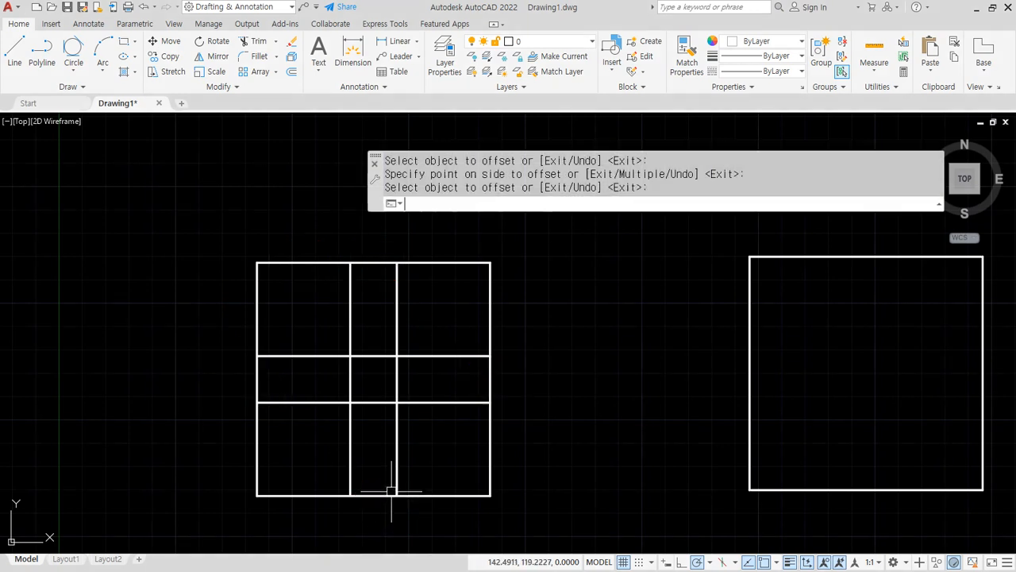
key(Return)
click(387, 263)
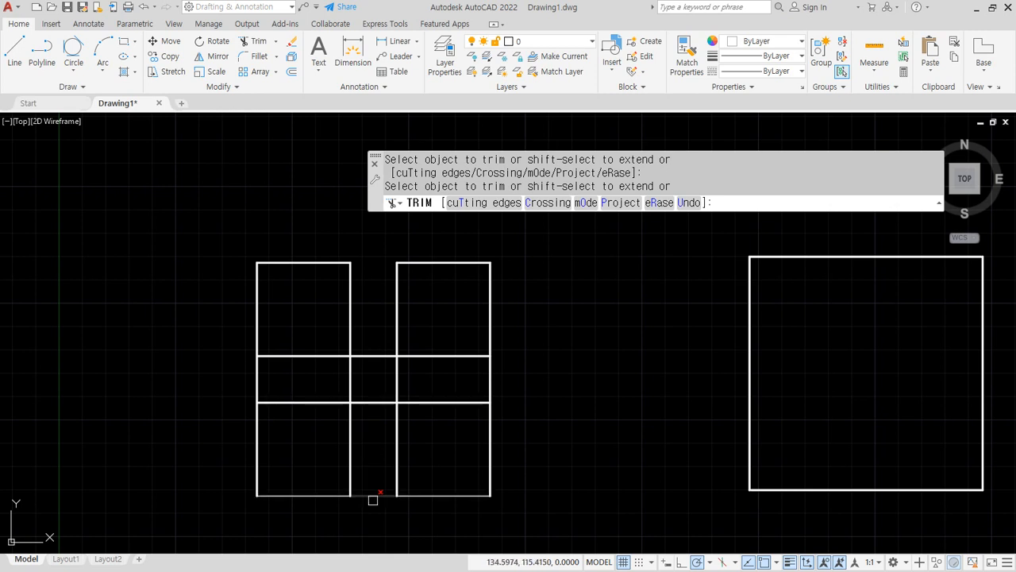
drag(374, 500, 376, 474)
click(487, 375)
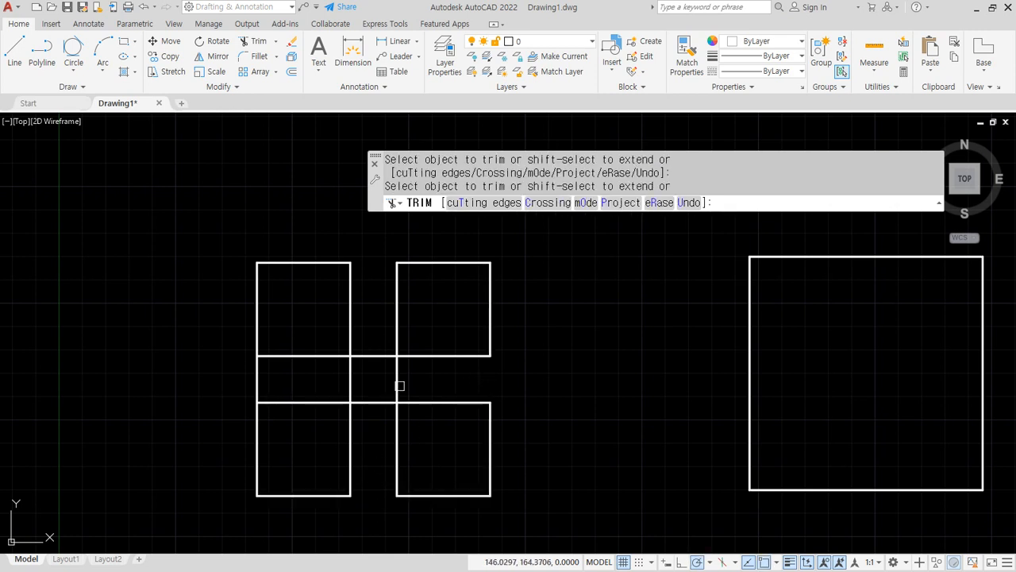
click(256, 378)
key(Return)
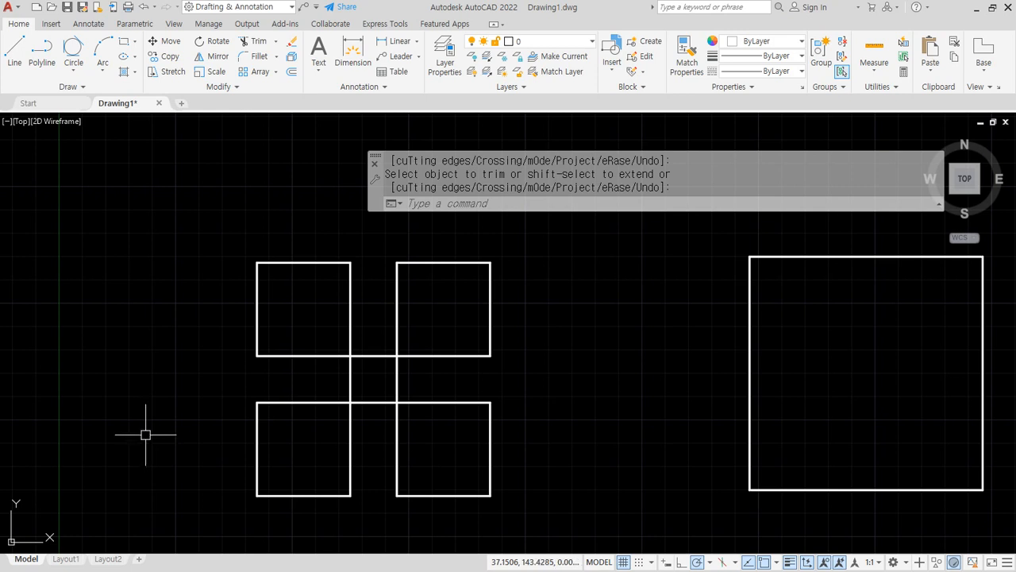
Offset all four sides of the upper-left corner square inward by 13
text(o)
key(Return)
text(13)
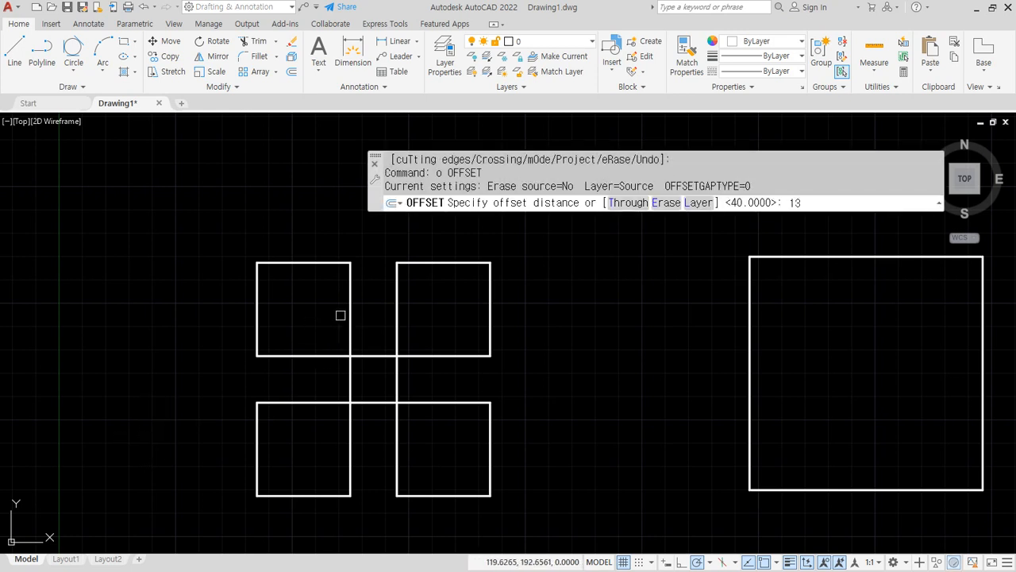
key(Return)
click(257, 296)
click(310, 299)
click(317, 263)
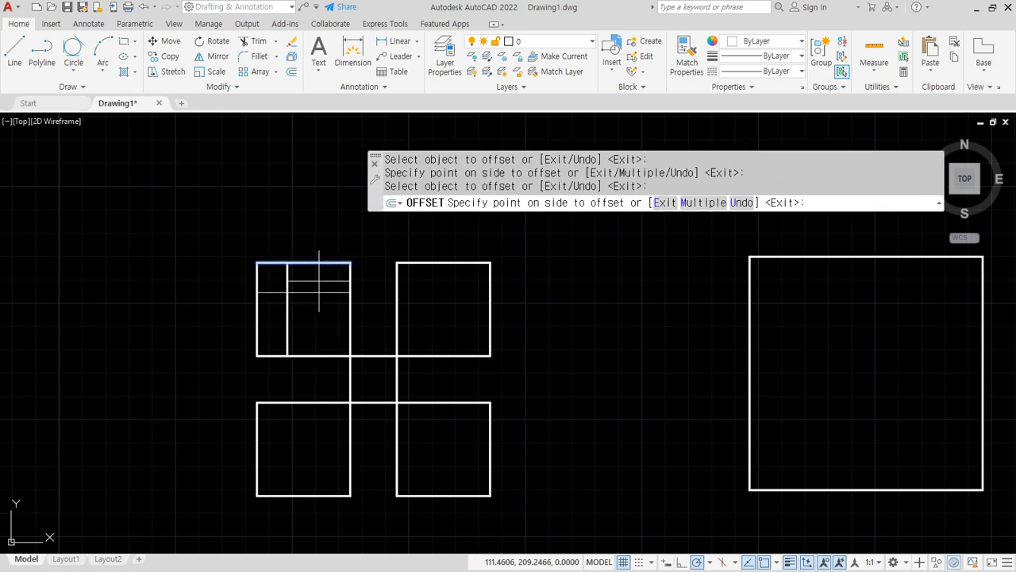
click(320, 307)
click(349, 319)
click(310, 318)
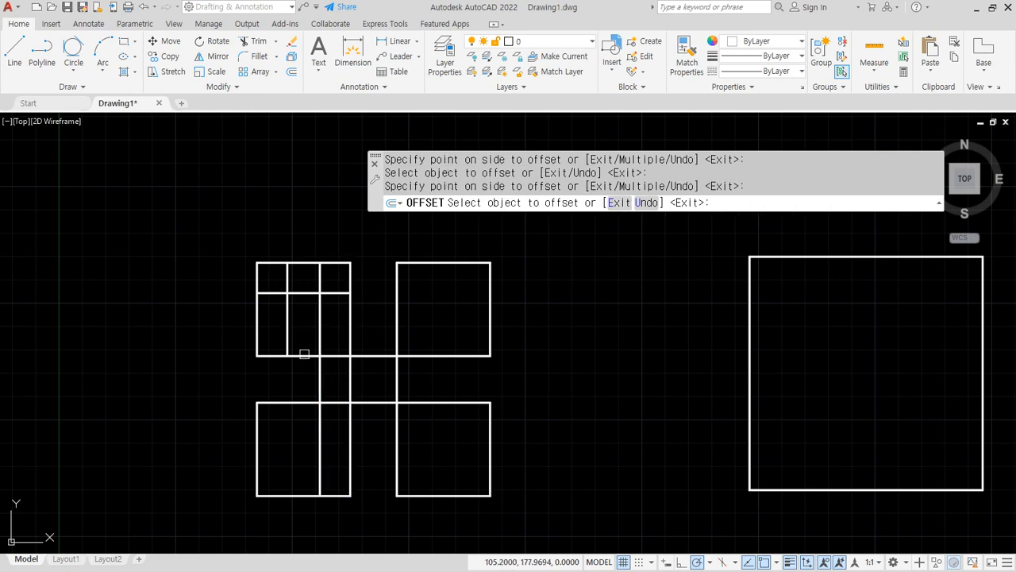
click(304, 353)
click(302, 332)
Offset the left, top and right sides of the upper-right corner square inward by 13
click(397, 291)
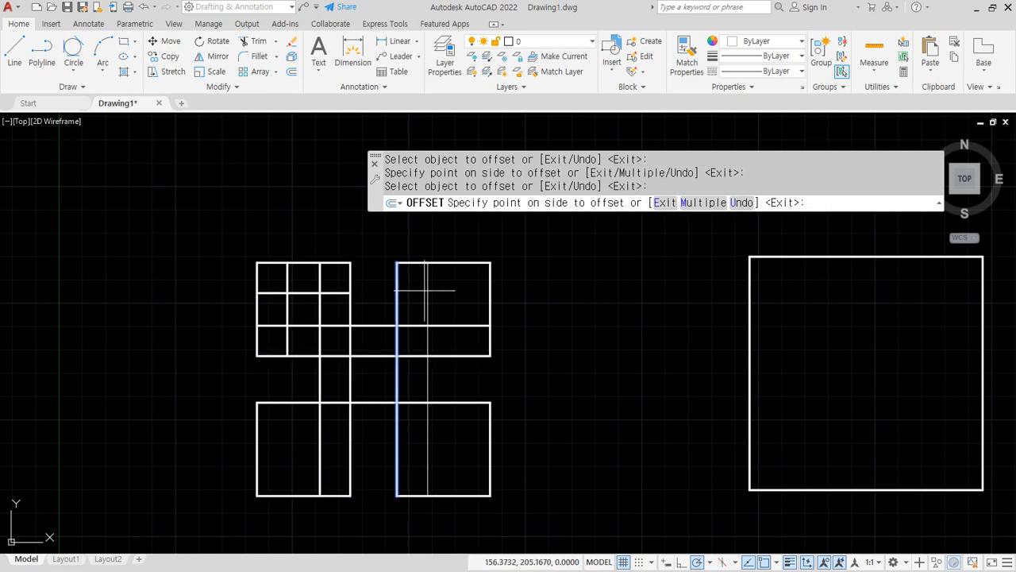
click(426, 291)
click(447, 263)
click(451, 304)
click(490, 309)
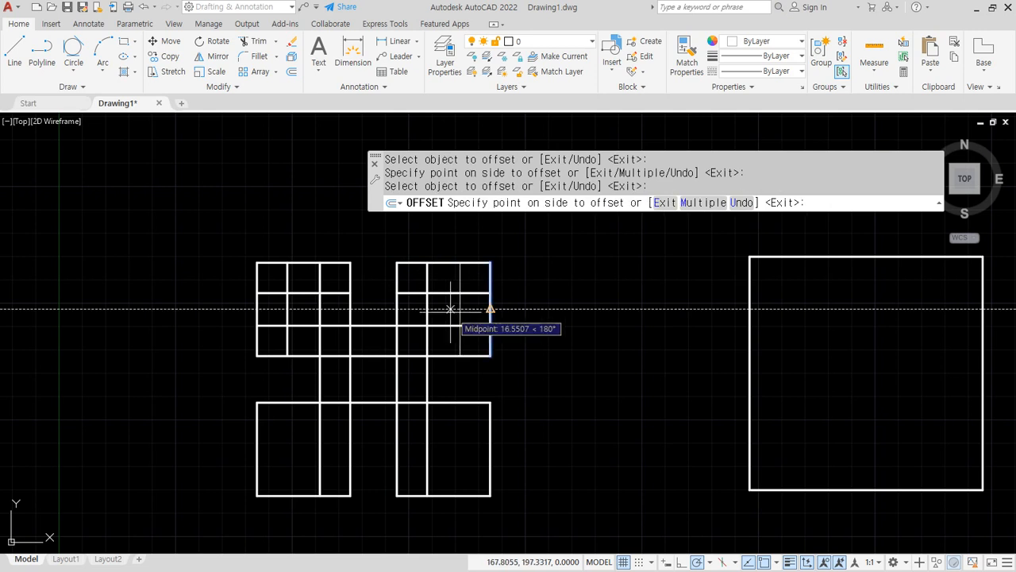
click(450, 309)
Offset the top, right and bottom sides of the lower-right corner square inward by 13
click(444, 403)
click(465, 458)
click(490, 455)
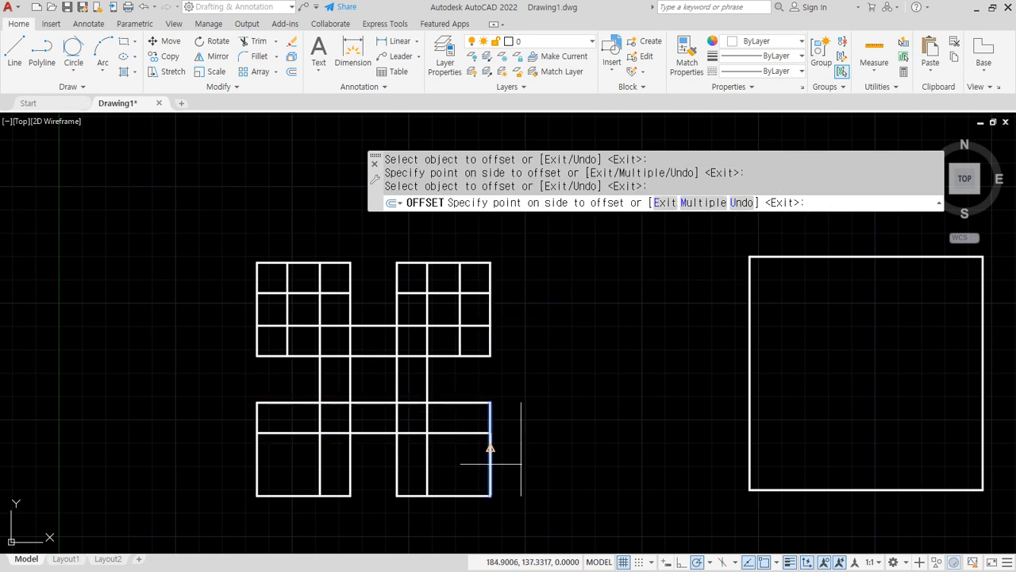
click(446, 466)
click(441, 494)
click(432, 467)
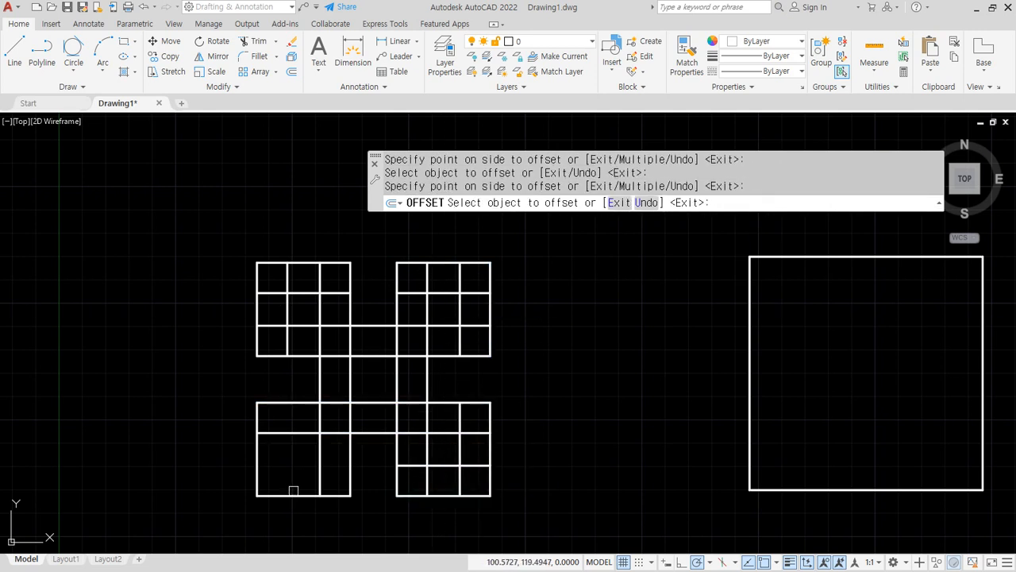
Offset the bottom and left sides of the lower-left corner square inward by 13
click(293, 494)
click(262, 447)
click(256, 447)
click(287, 421)
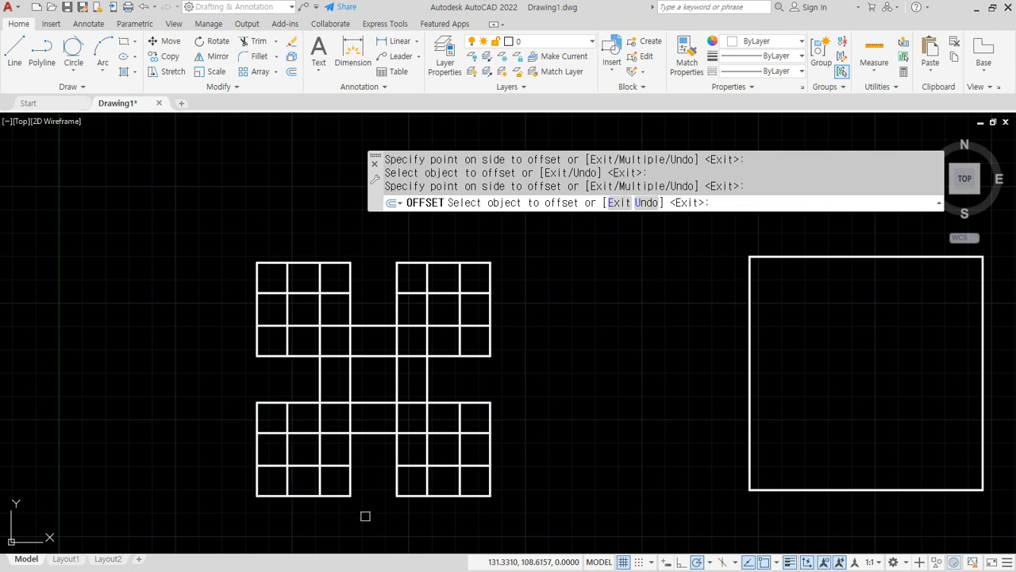
key(Return)
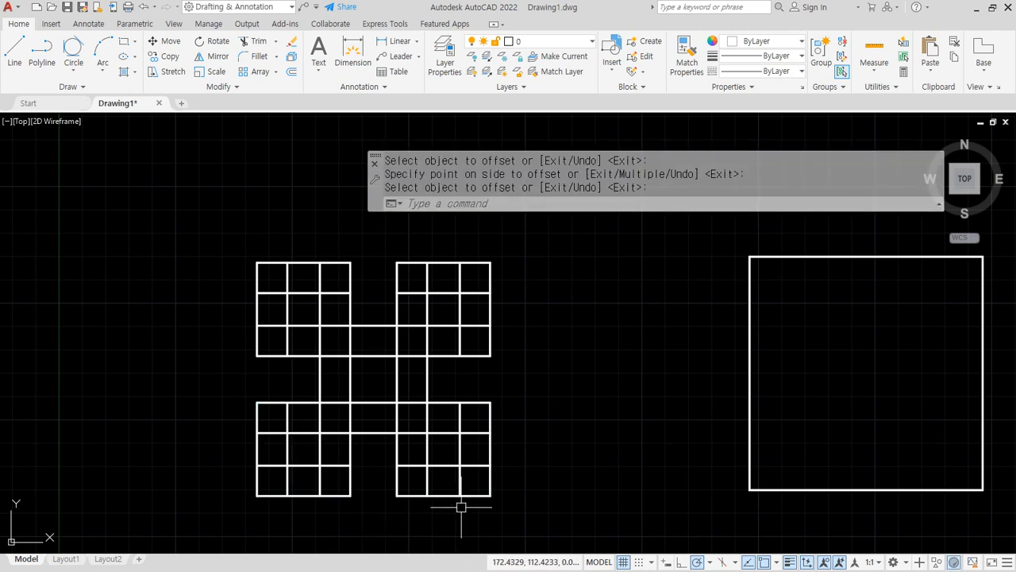
Trim the offset line ends above, beside and below the small inner square in the lower-right corner square
middle_drag(461, 506, 462, 502)
text(tr)
key(Return)
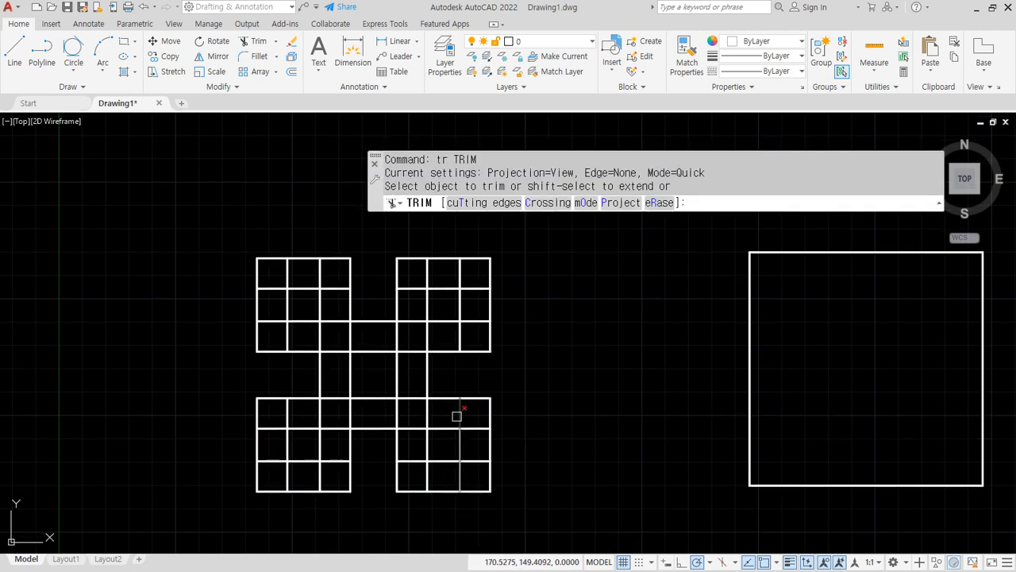
click(457, 416)
click(470, 427)
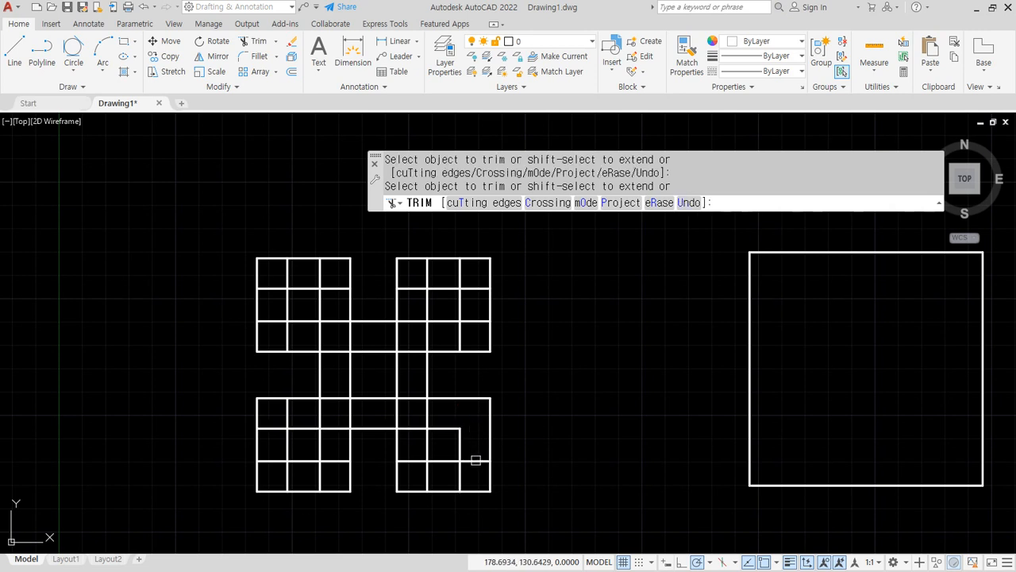
click(476, 460)
click(452, 476)
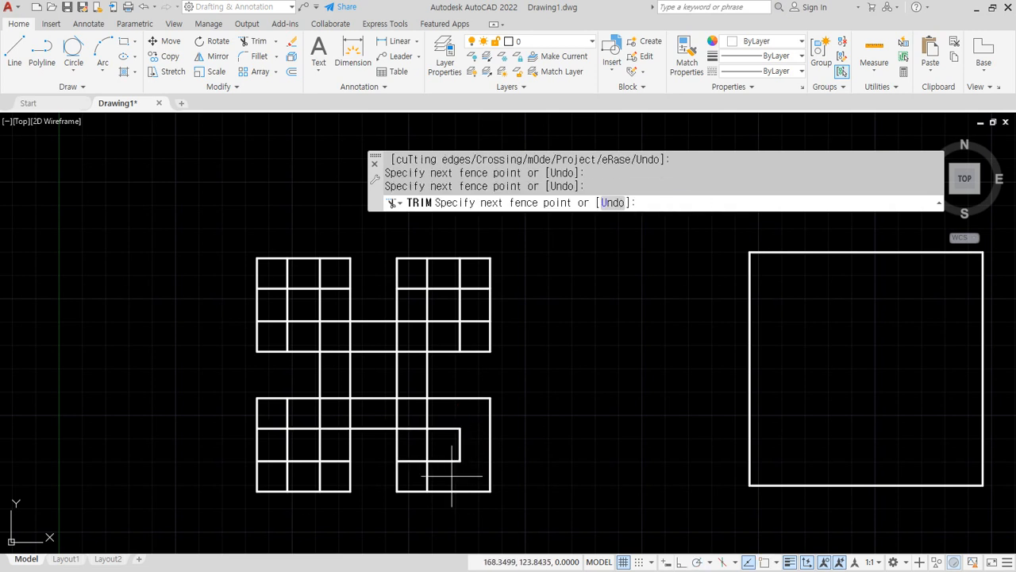
Fence-trim all lines crossing the vertical band that links the lower-right and upper-right corner squares
click(416, 476)
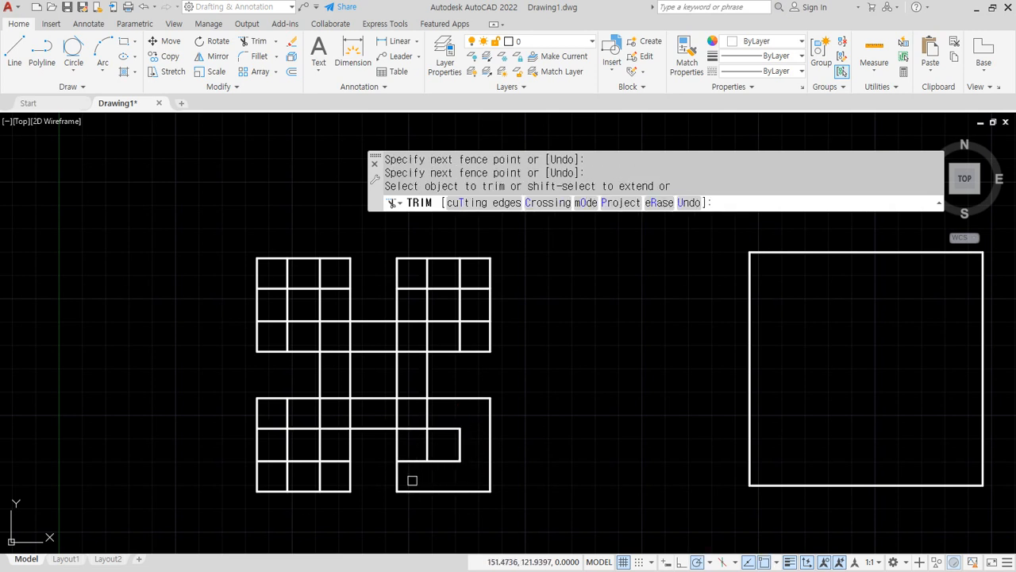
click(413, 274)
key(Return)
Fence-trim the offset line ends around the small inner square in the upper-right corner square
click(421, 275)
click(482, 271)
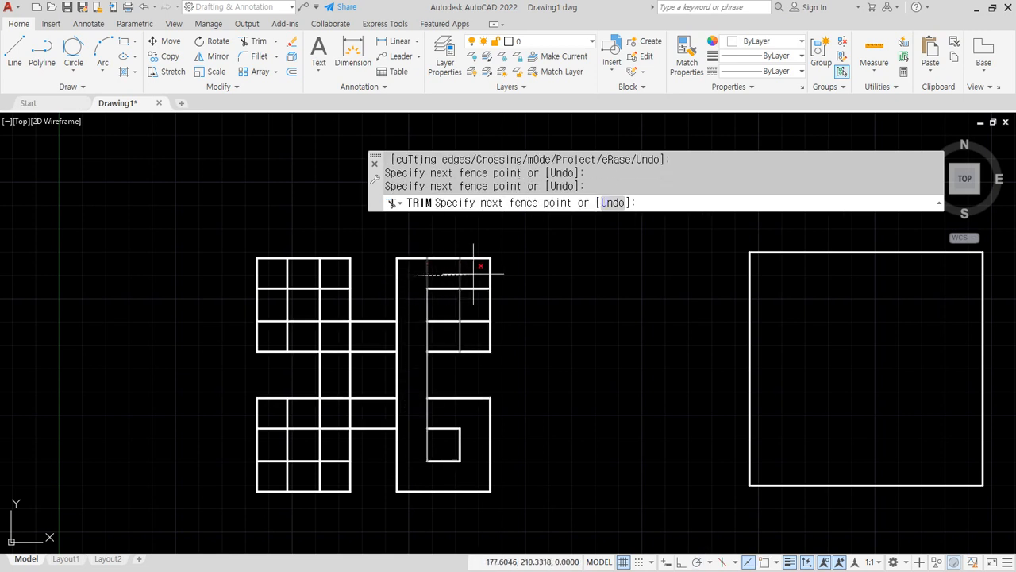
click(478, 336)
key(Return)
click(478, 335)
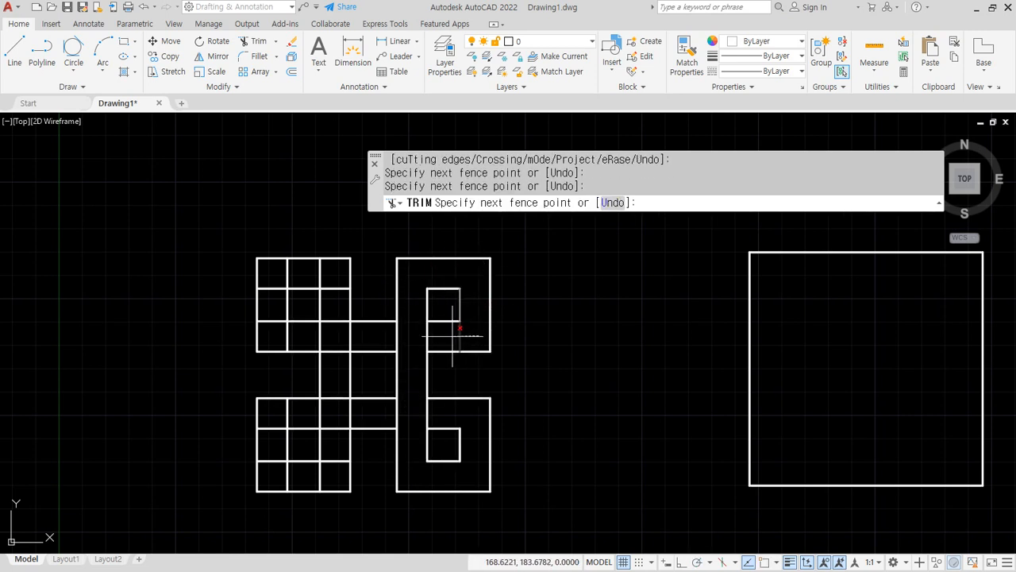
click(453, 334)
key(Return)
Fence-trim the lines crossing the upper horizontal band and the frame around the upper-left corner square's small inner square
key(Return)
click(381, 337)
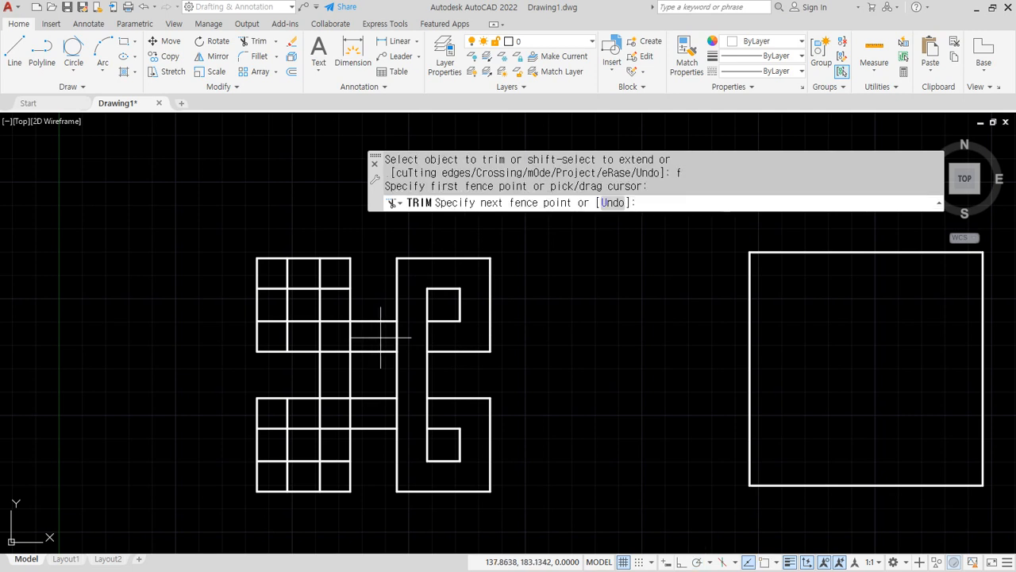
click(272, 337)
click(272, 278)
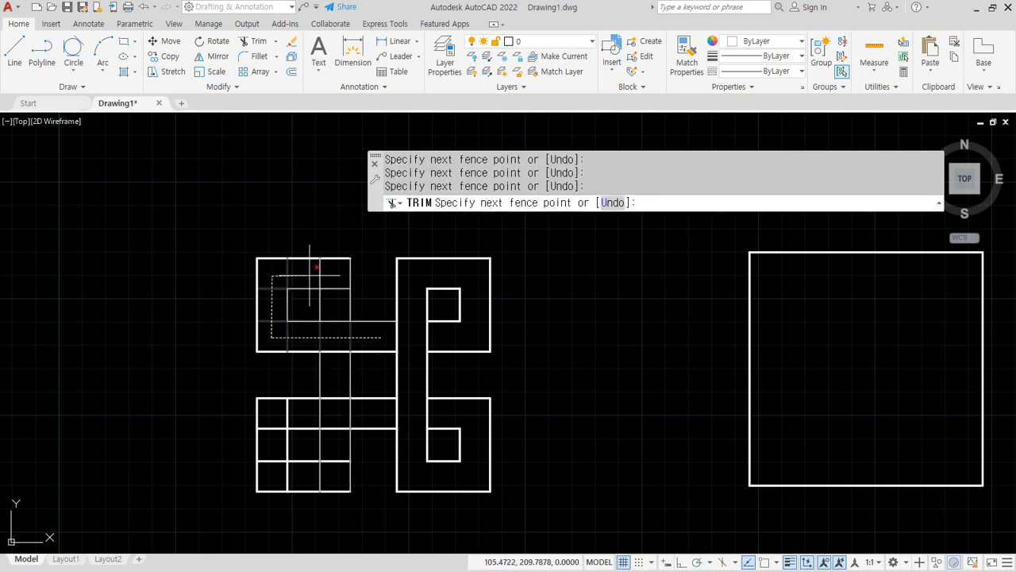
click(332, 278)
key(Return)
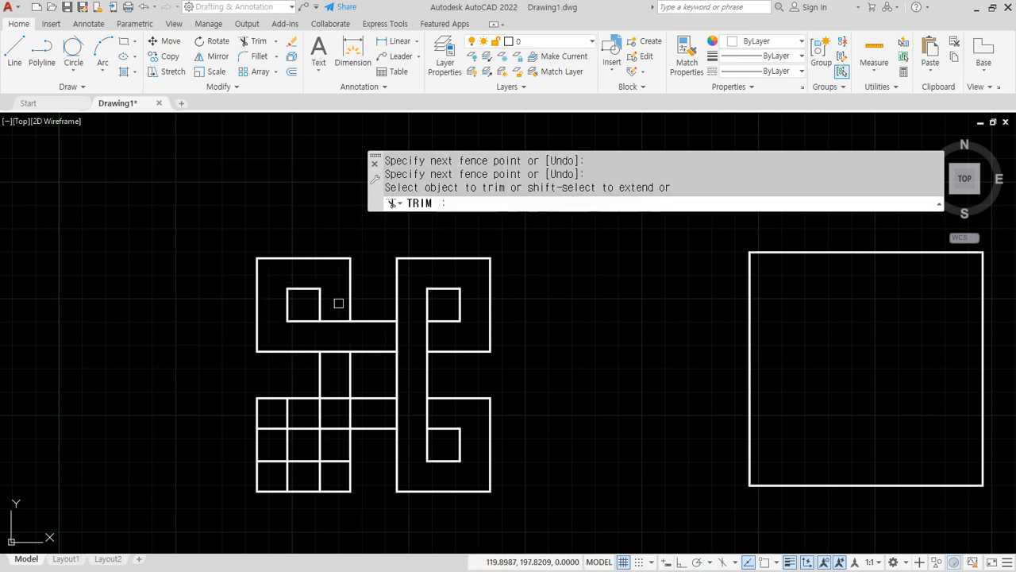
Fence-trim the lines crossing the left vertical band and the frame around the lower-left corner square's inner square, finishing the Trim command
text(f)
key(Return)
click(336, 373)
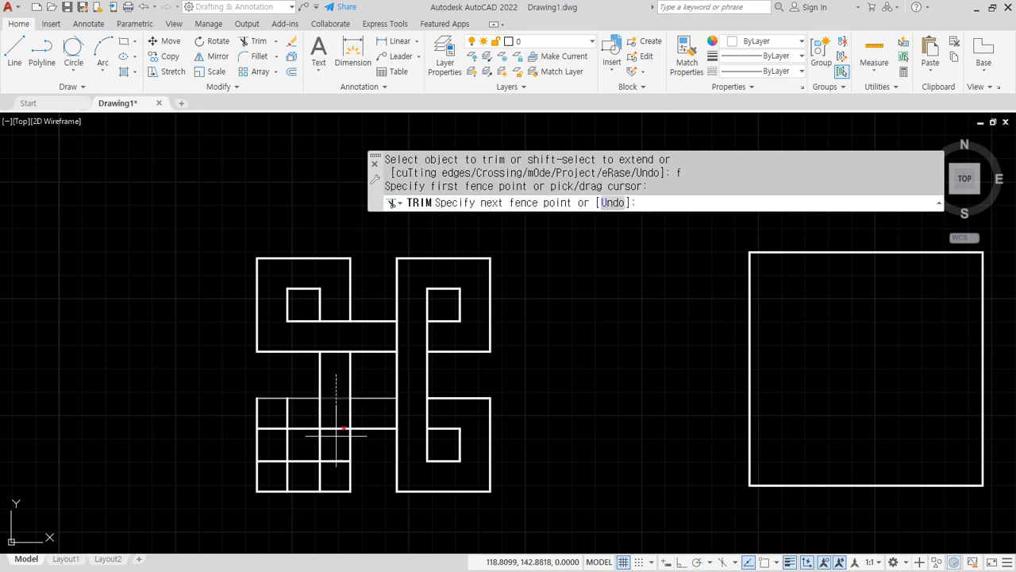
click(333, 476)
click(271, 474)
click(272, 401)
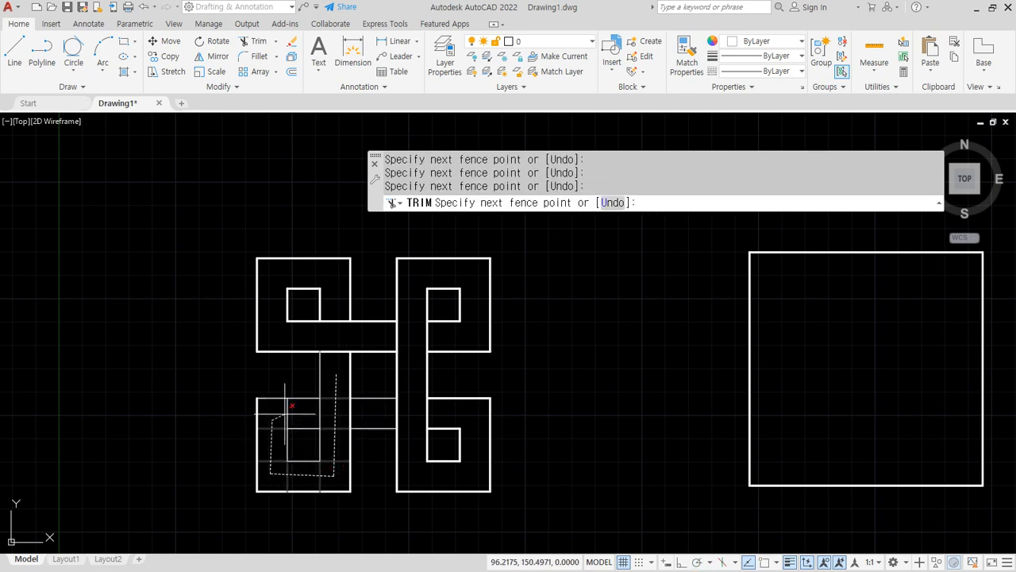
key(Return)
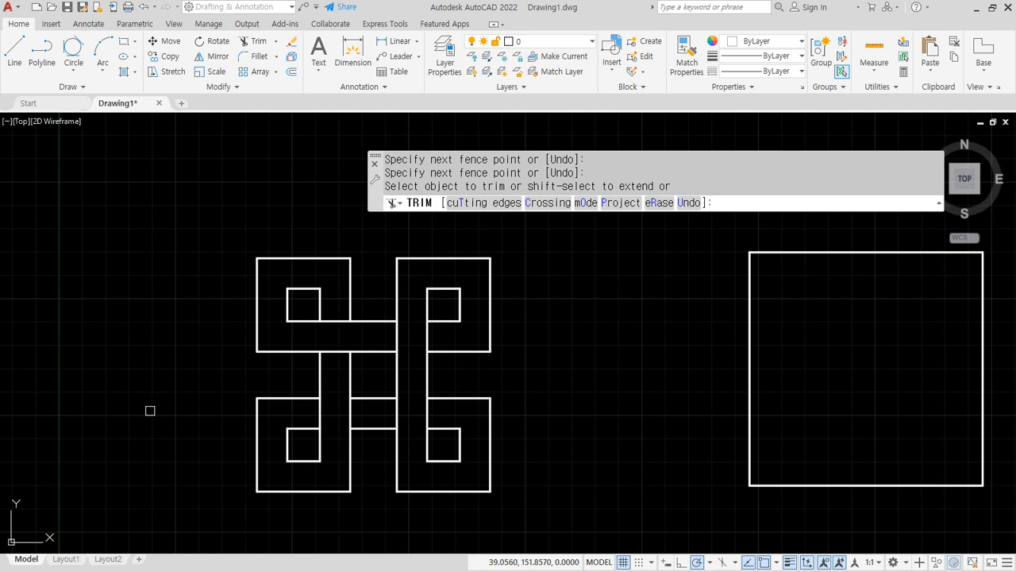
key(Return)
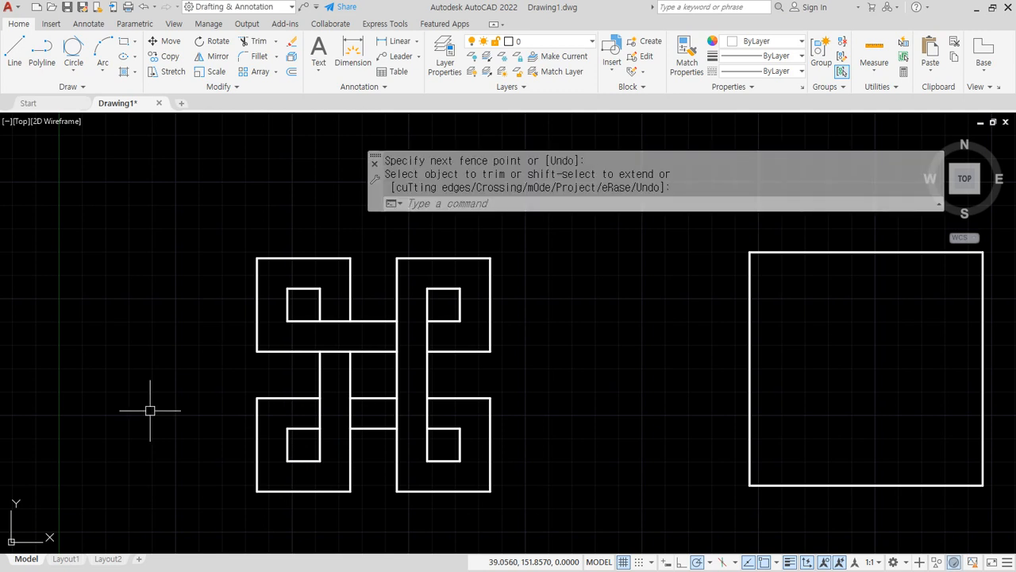